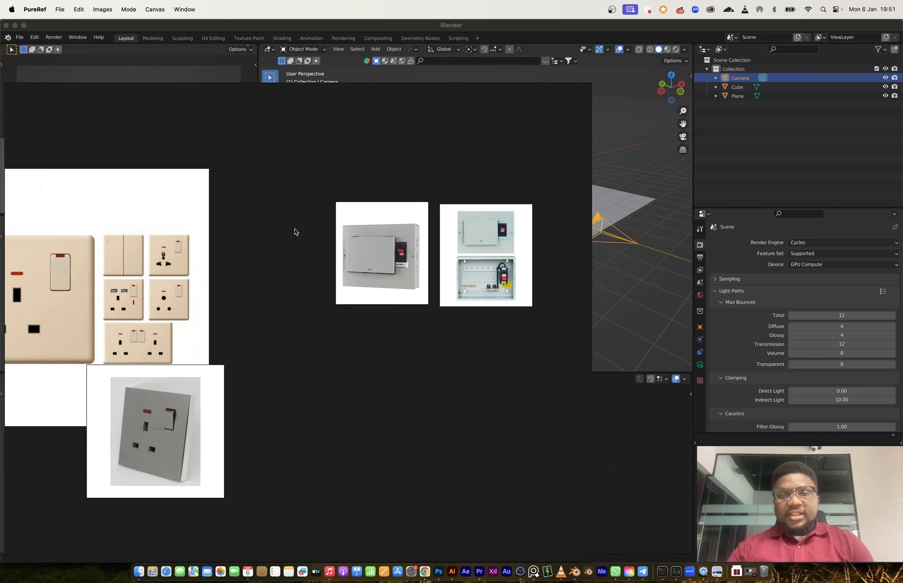
- Examine the reference images of the distribution boxes, fuse units, orange adapters, ABB breakers and round junction box
scroll(303, 258, right, 6)
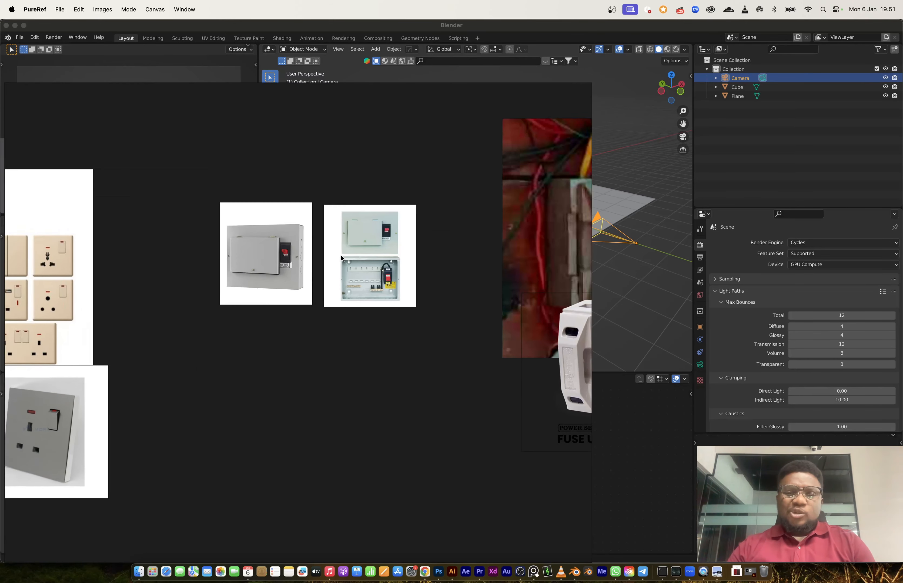
scroll(341, 266, right, 10)
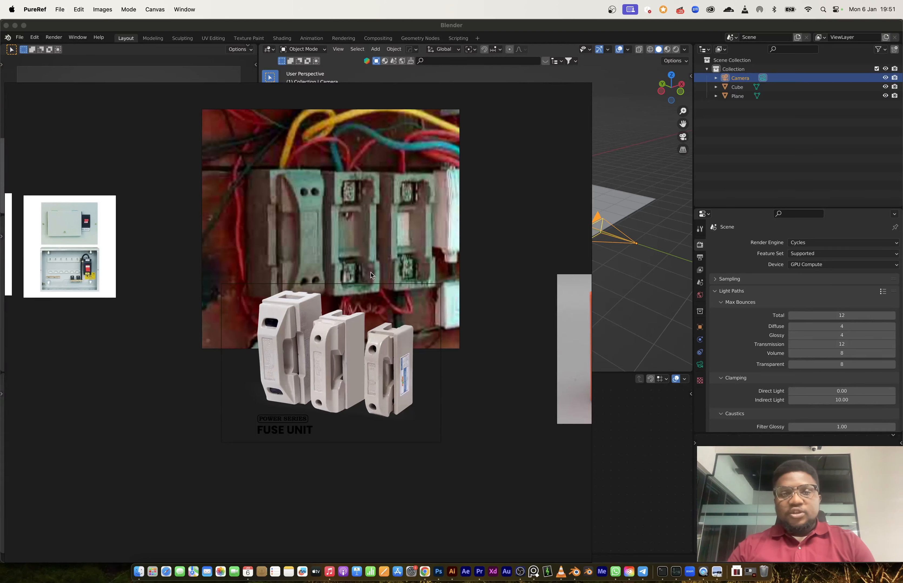
scroll(489, 245, right, 10)
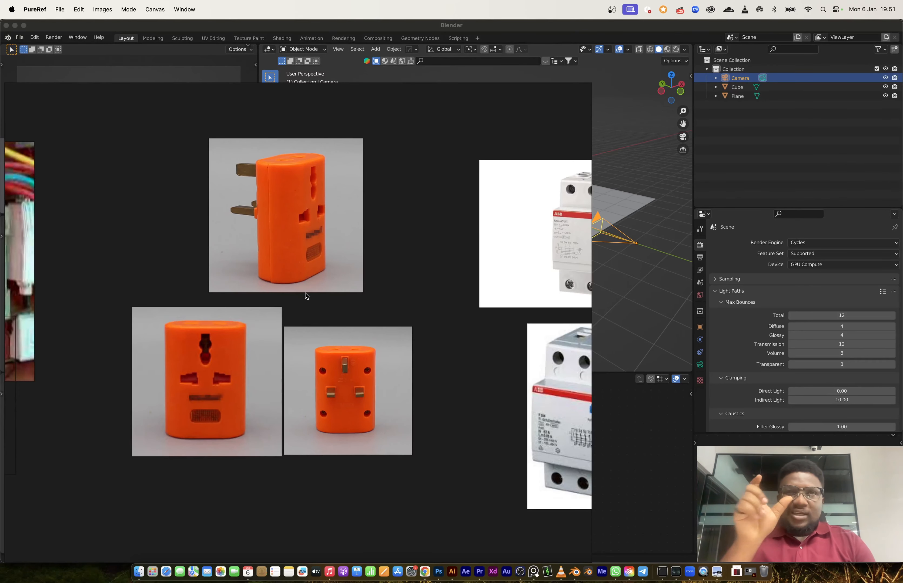
scroll(462, 350, right, 4)
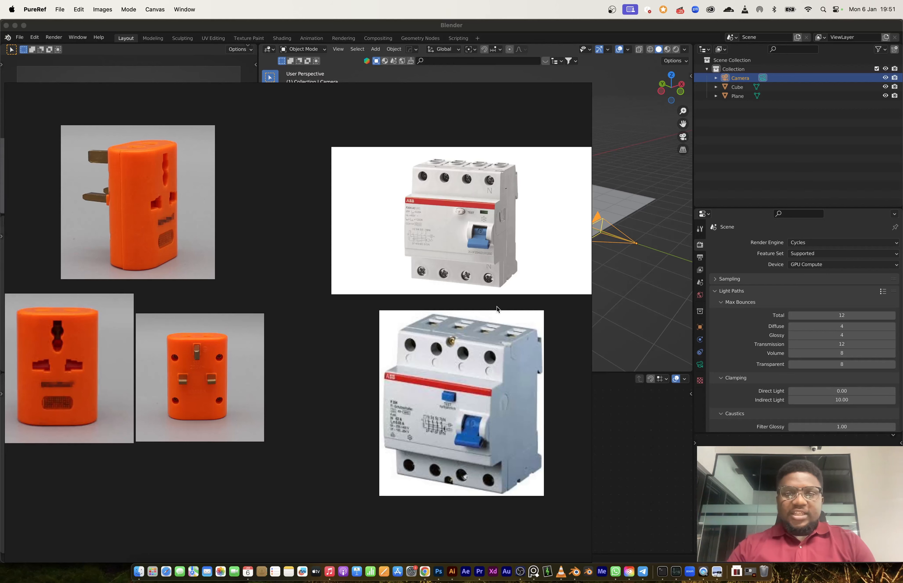
scroll(244, 402, down, 5)
scroll(261, 363, up, 3)
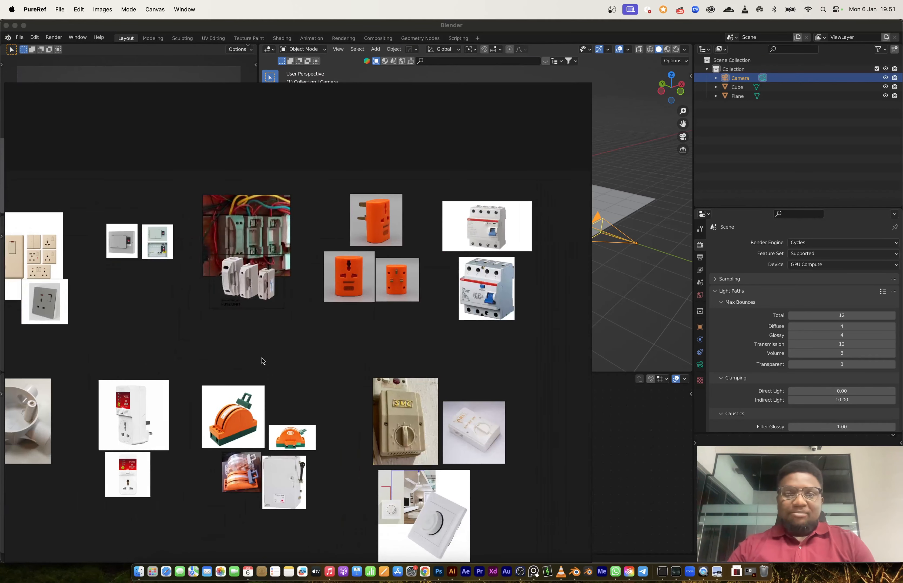
scroll(182, 380, left, 2)
scroll(117, 392, up, 5)
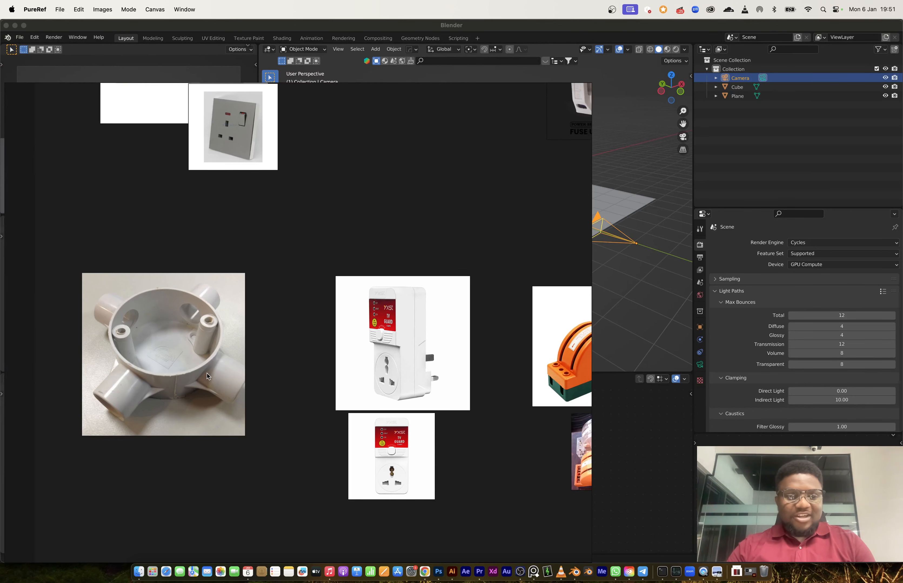
scroll(164, 359, up, 4)
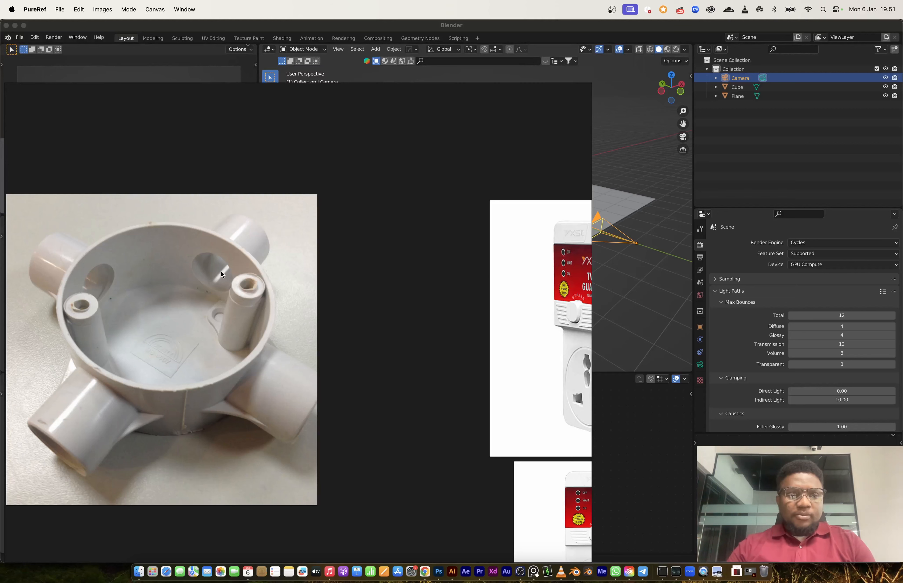
- Examine the reference images of the TV Guard plug, the orange changeover switches and the rotary regulators
scroll(317, 309, down, 4)
middle_drag(393, 346, 230, 233)
scroll(345, 345, up, 3)
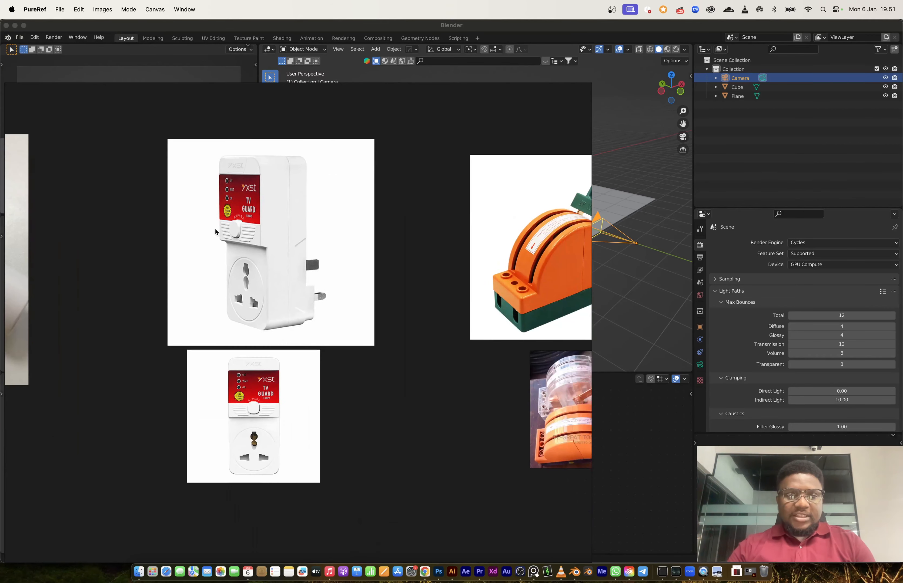
scroll(256, 217, up, 4)
scroll(255, 235, down, 5)
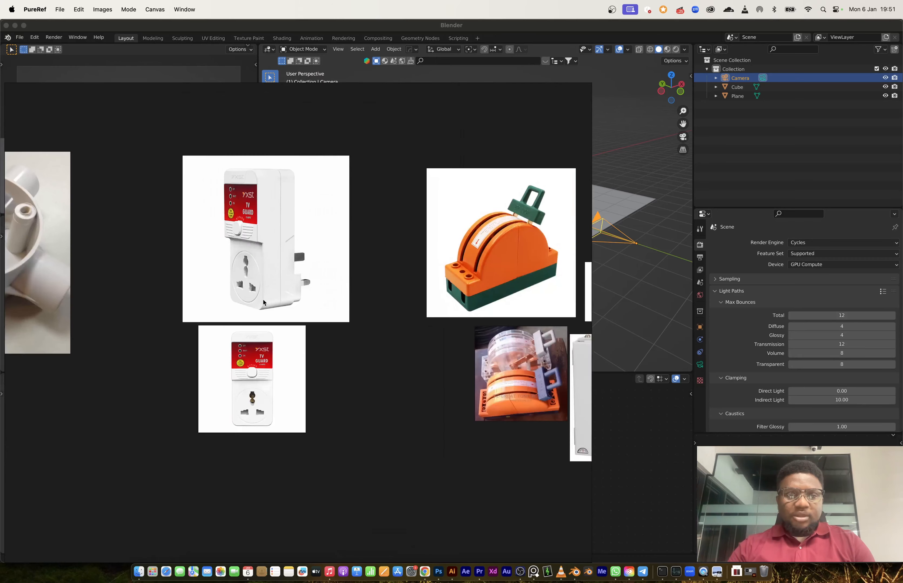
middle_drag(263, 299, 202, 298)
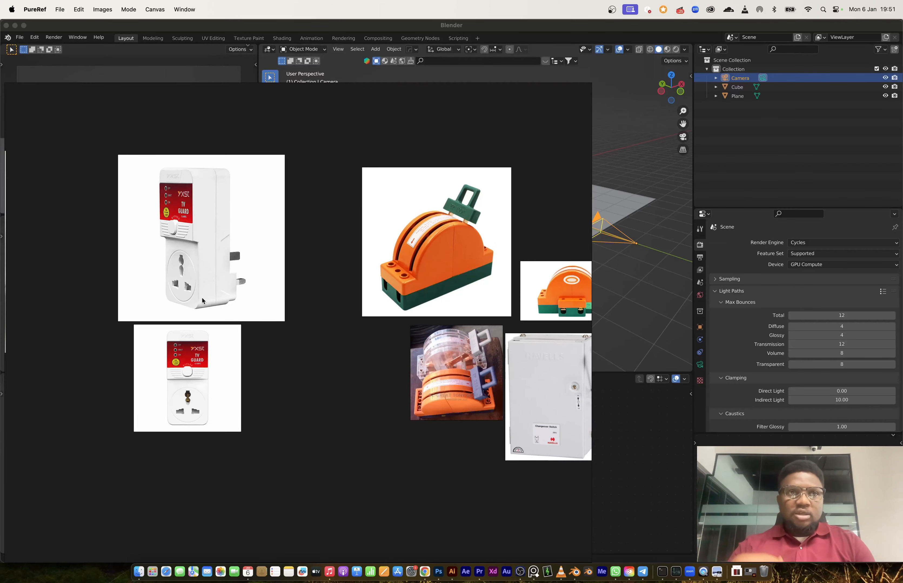
scroll(168, 225, up, 3)
scroll(305, 232, down, 4)
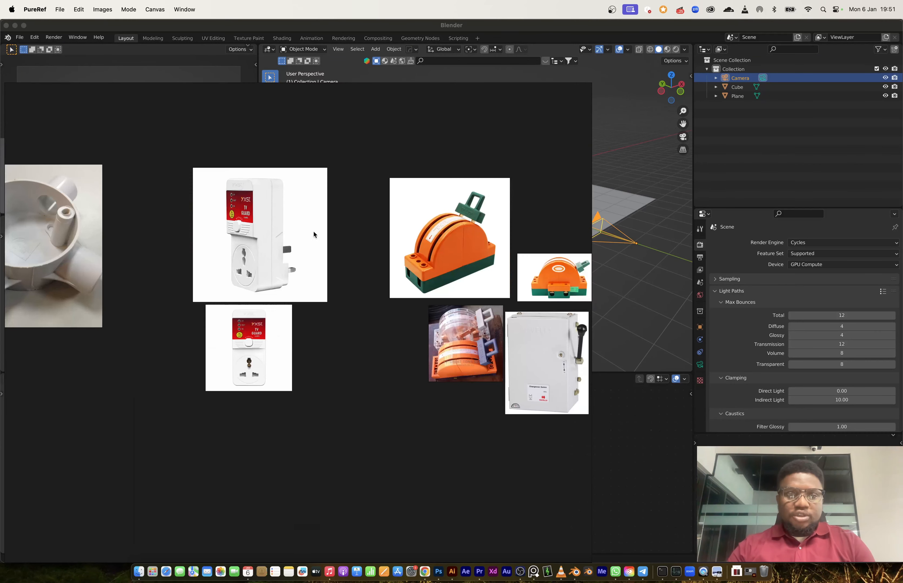
middle_drag(305, 232, 175, 255)
scroll(188, 252, up, 3)
middle_drag(365, 237, 248, 221)
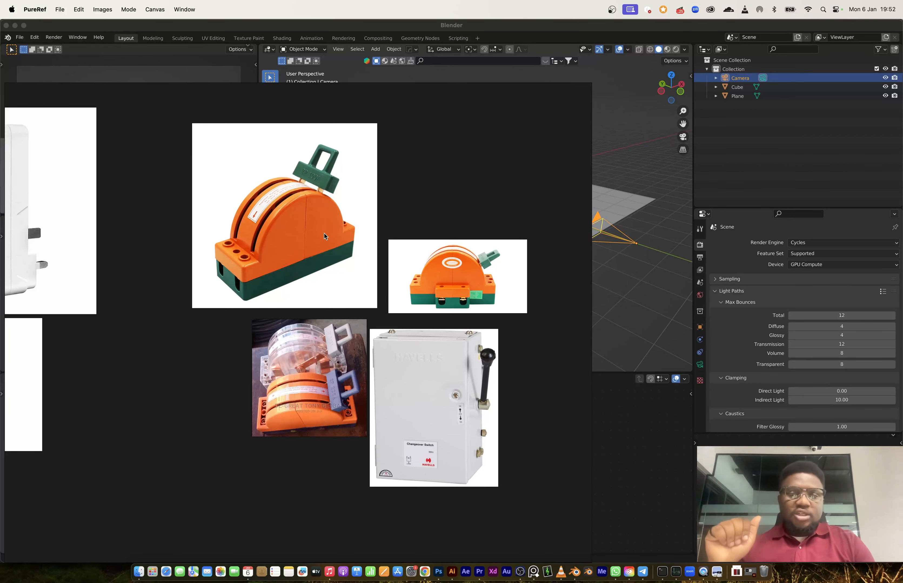
middle_drag(406, 332, 379, 279)
scroll(379, 280, down, 3)
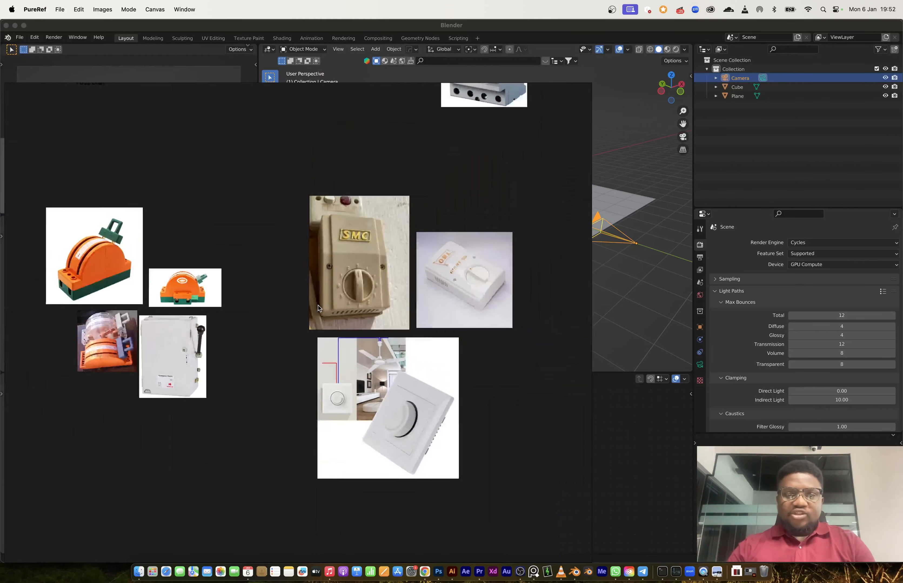
scroll(369, 247, up, 2)
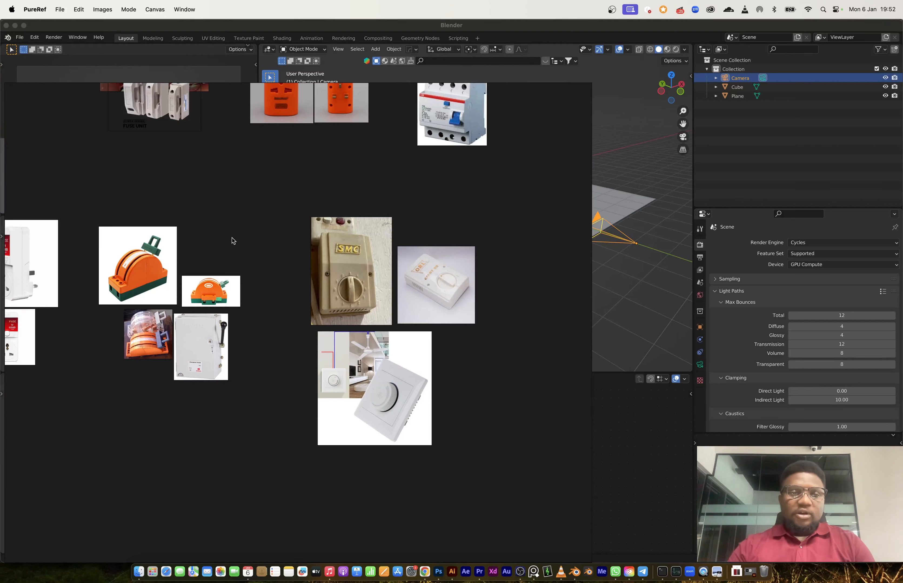
- Shrink the reference board to a narrow window beside Blender's 3D viewport and frame the beige wall socket image
mouse_move(589, 88)
drag(589, 88, 285, 198)
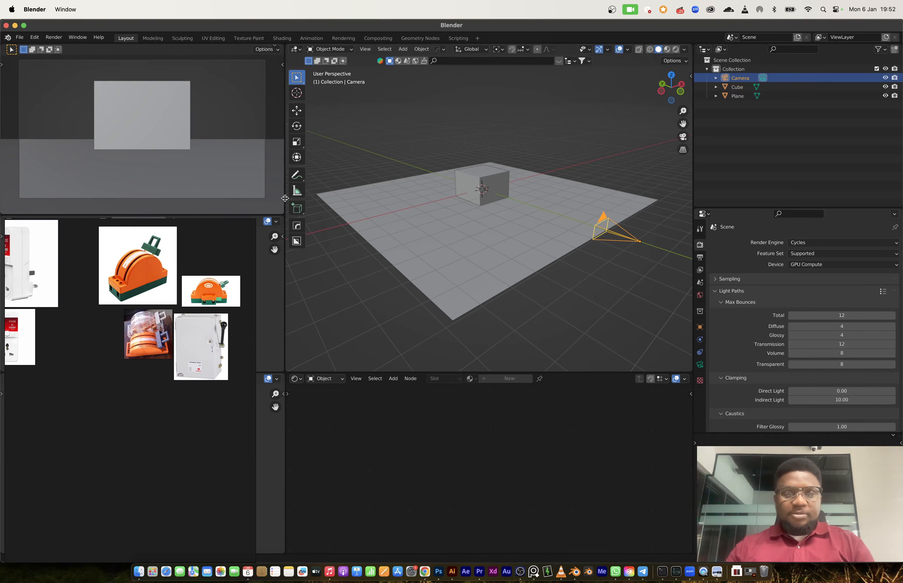
scroll(126, 322, down, 2)
scroll(93, 323, up, 6)
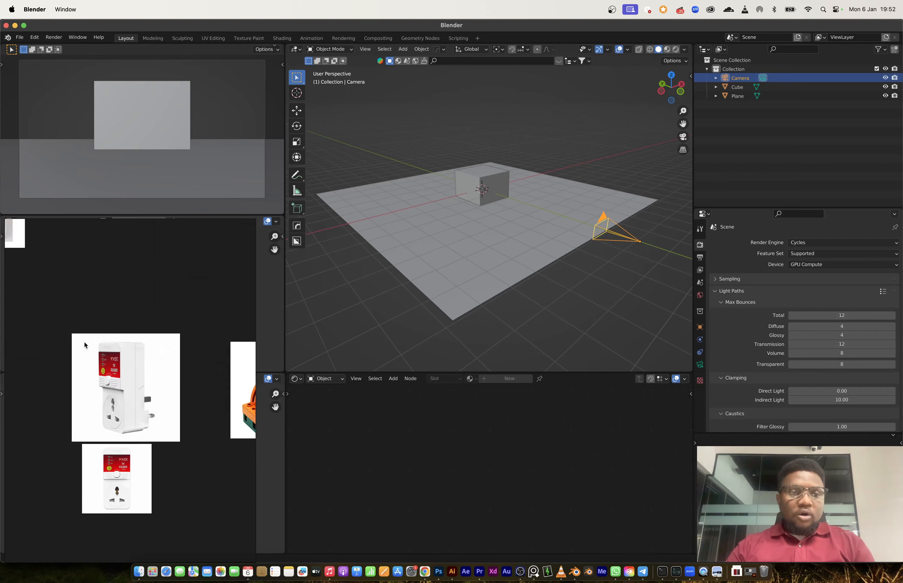
middle_drag(84, 342, 246, 500)
scroll(117, 318, up, 5)
middle_drag(118, 318, 132, 406)
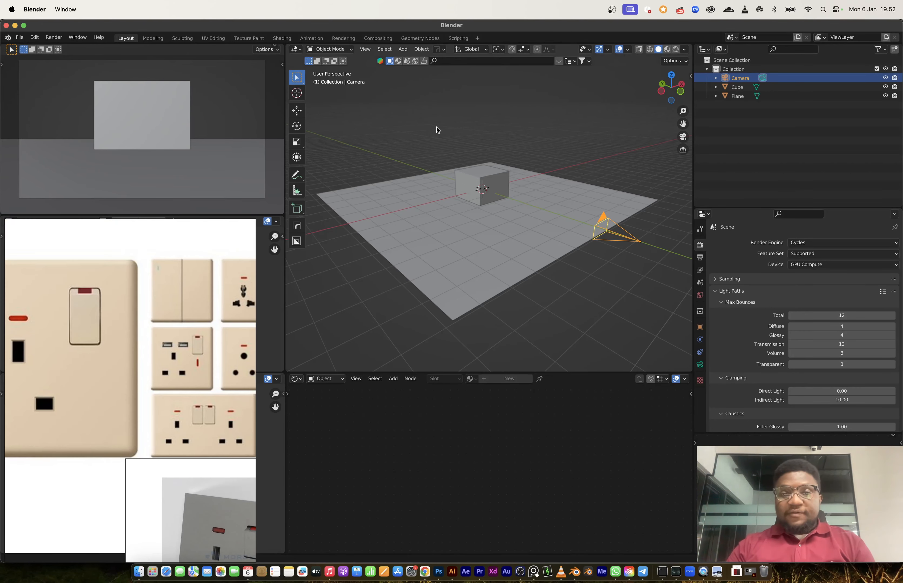
- Delete the existing camera, cube and plane, and add a new default cube
key(a)
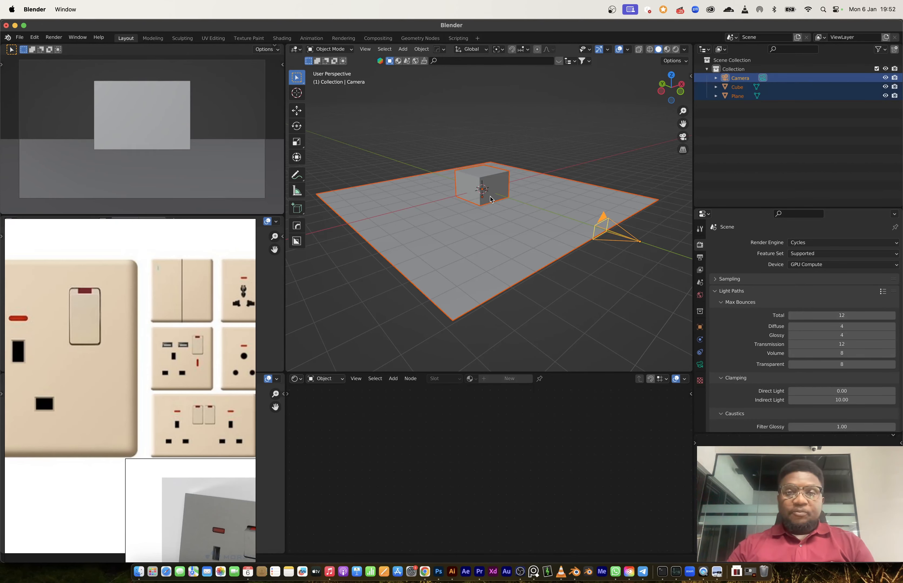
key(x)
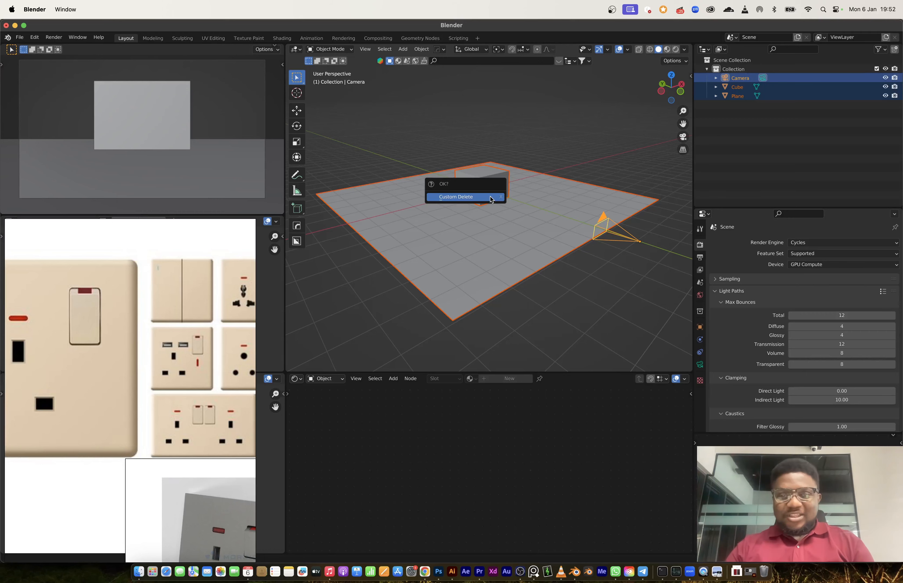
click(490, 197)
key(shift+a)
click(538, 199)
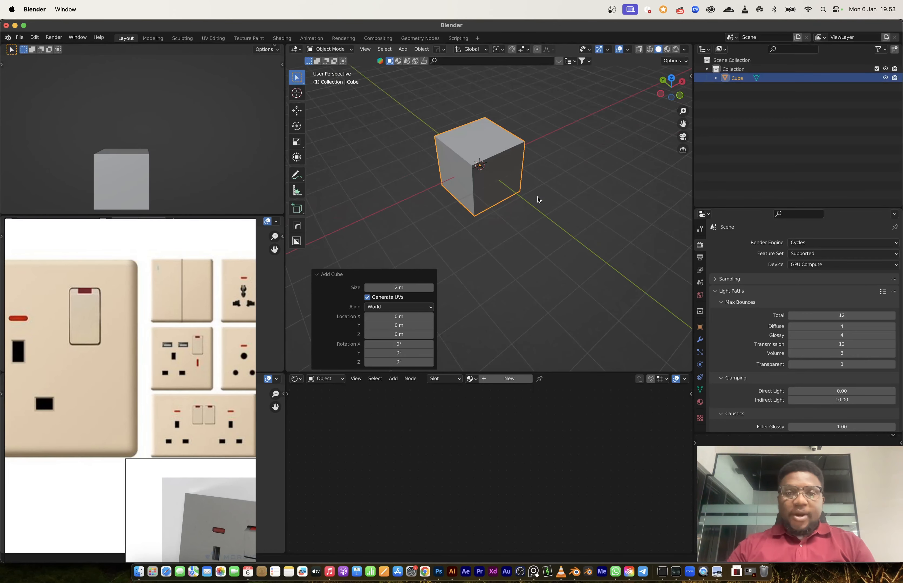
- Scale the cube along the Y axis to about 0.376 to form a thick square plate
key(s)
key(y)
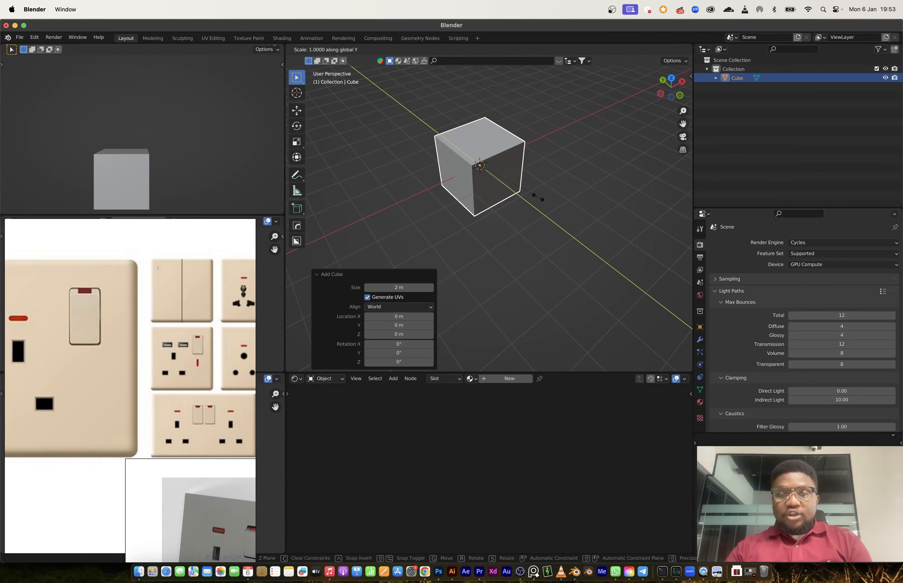
click(499, 178)
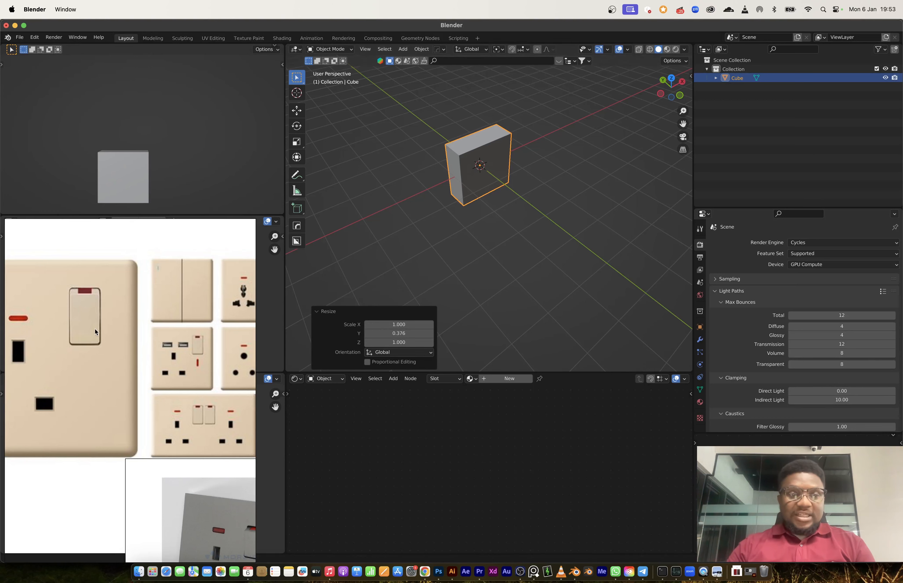
- Enable cavity shading for the 3D viewport to emphasise the plate's edges
scroll(31, 382, up, 5)
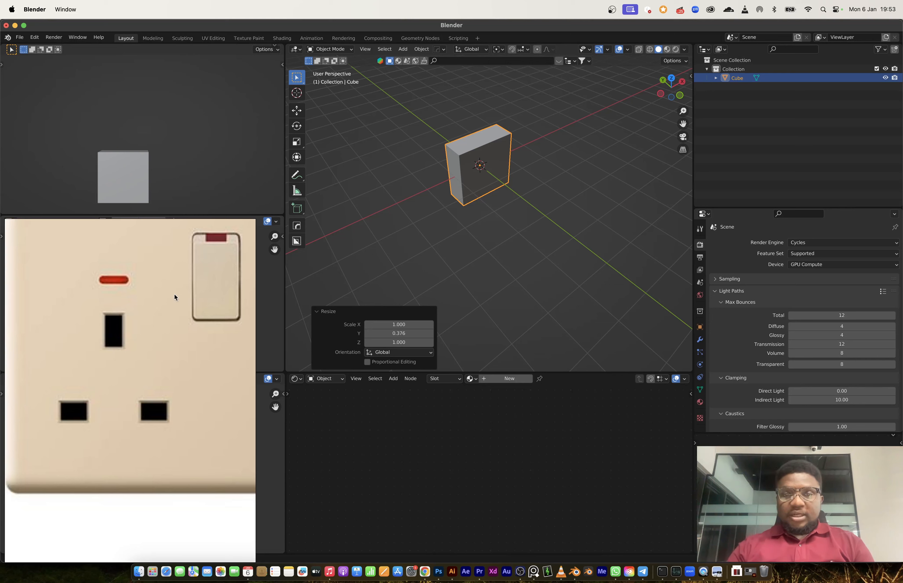
click(682, 98)
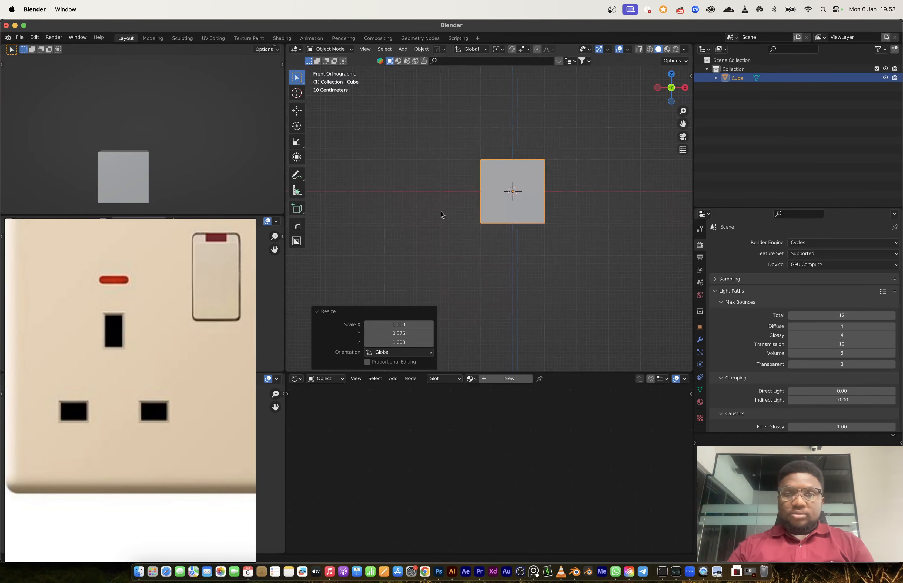
scroll(508, 201, up, 5)
shift+middle_drag(528, 167, 465, 244)
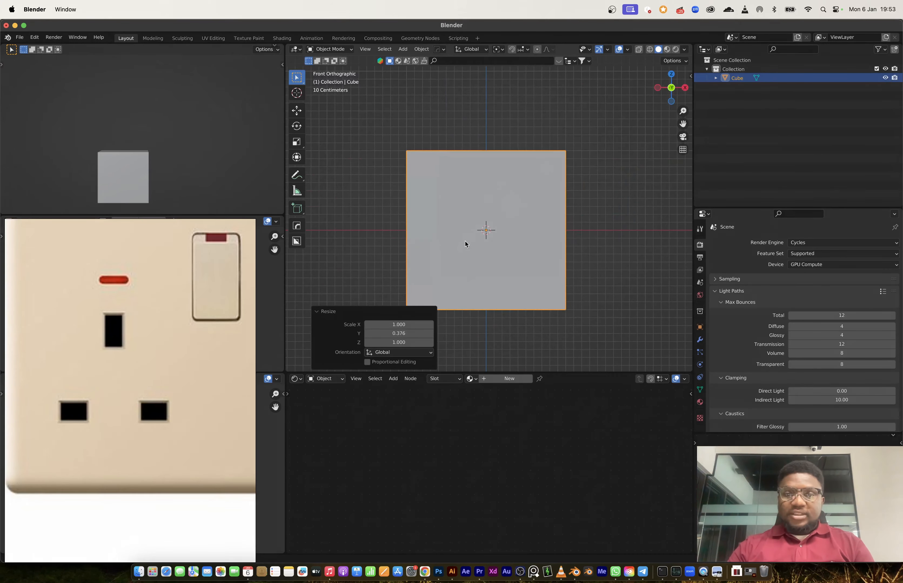
click(684, 50)
click(632, 246)
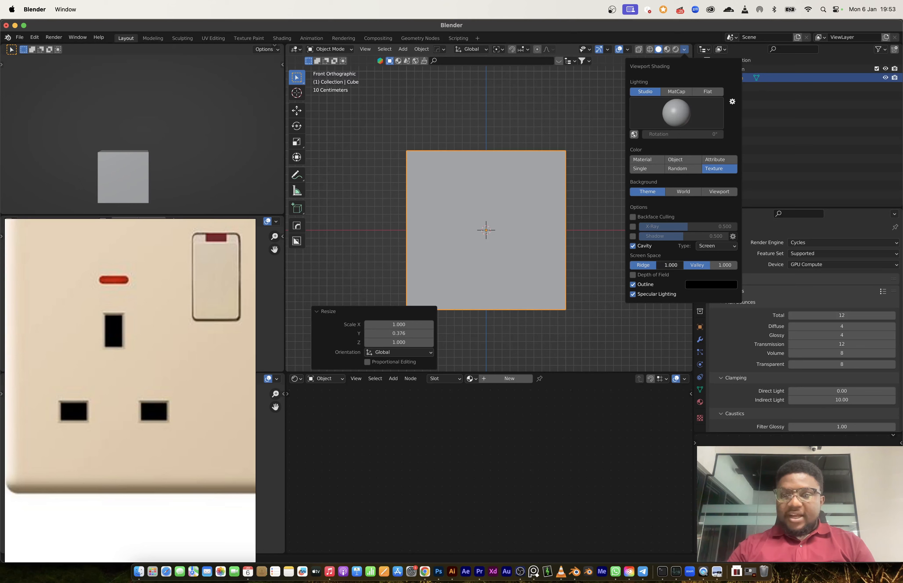
mouse_move(592, 243)
middle_down()
mouse_move(520, 221)
mouse_move(421, 170)
mouse_move(434, 184)
mouse_move(681, 111)
middle_up()
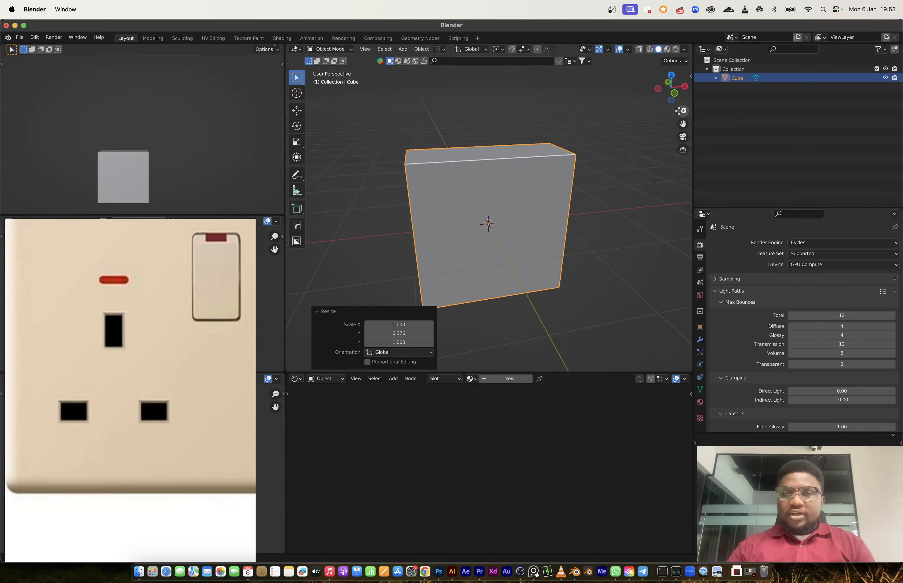
- Add a vertical loop cut right of centre (factor about -0.427) and a horizontal one above centre (about -0.369) on the plate
click(674, 94)
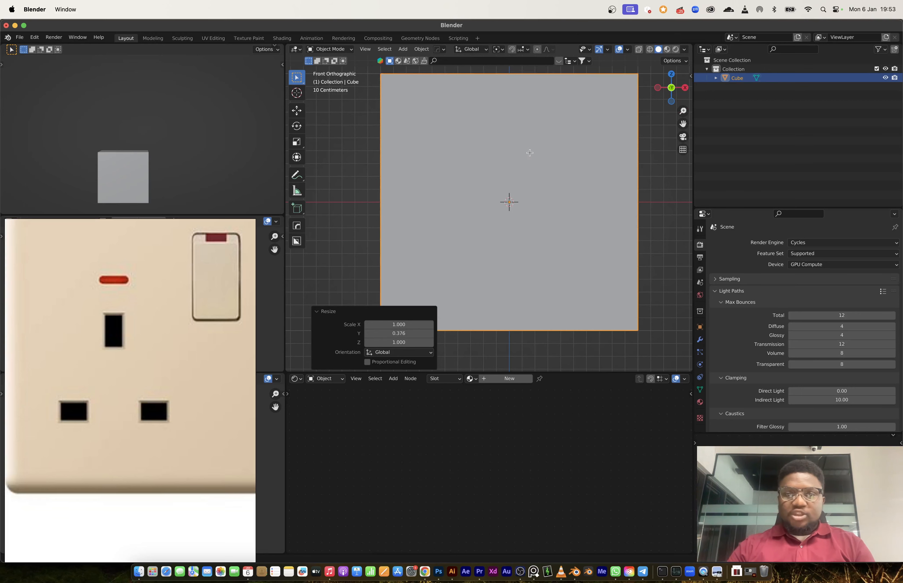
key(Tab)
key(ctrl+r)
click(545, 82)
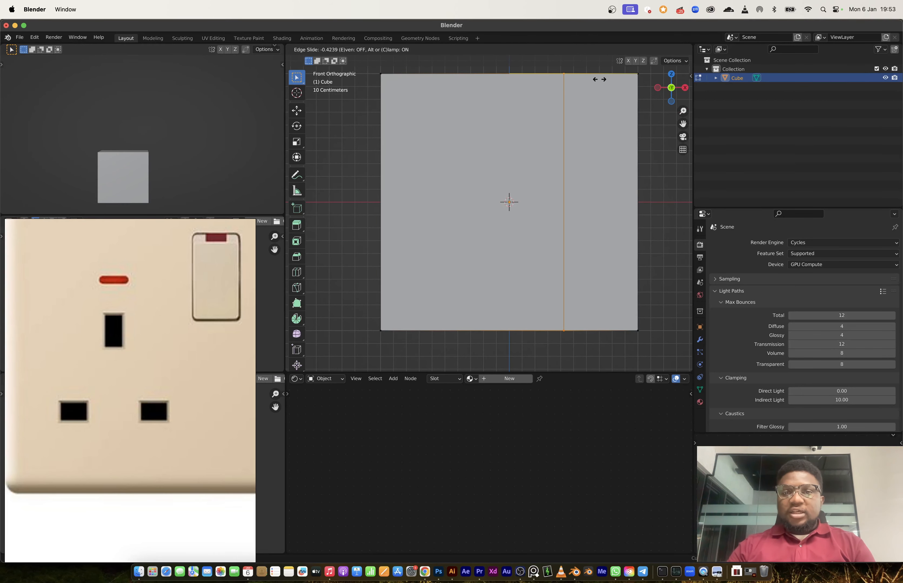
click(599, 80)
key(ctrl+r)
click(617, 182)
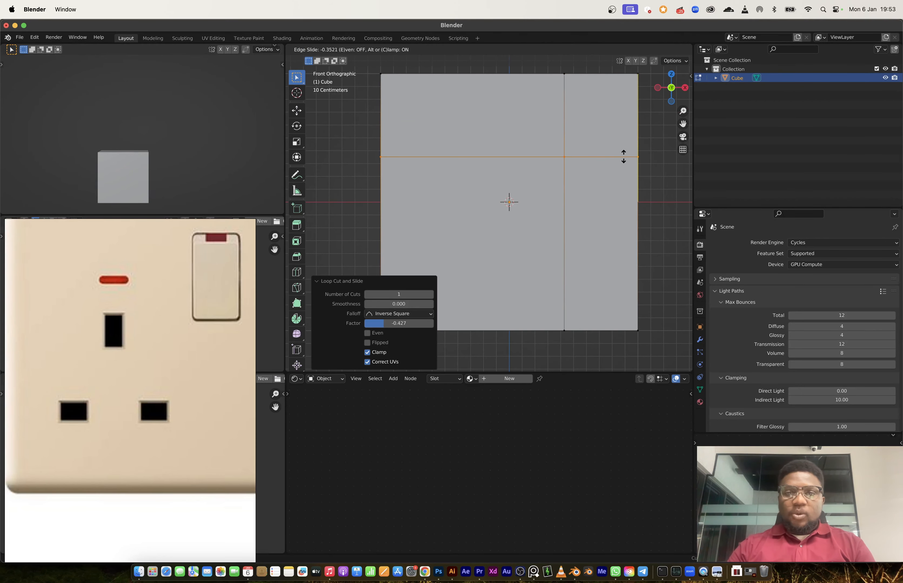
click(623, 155)
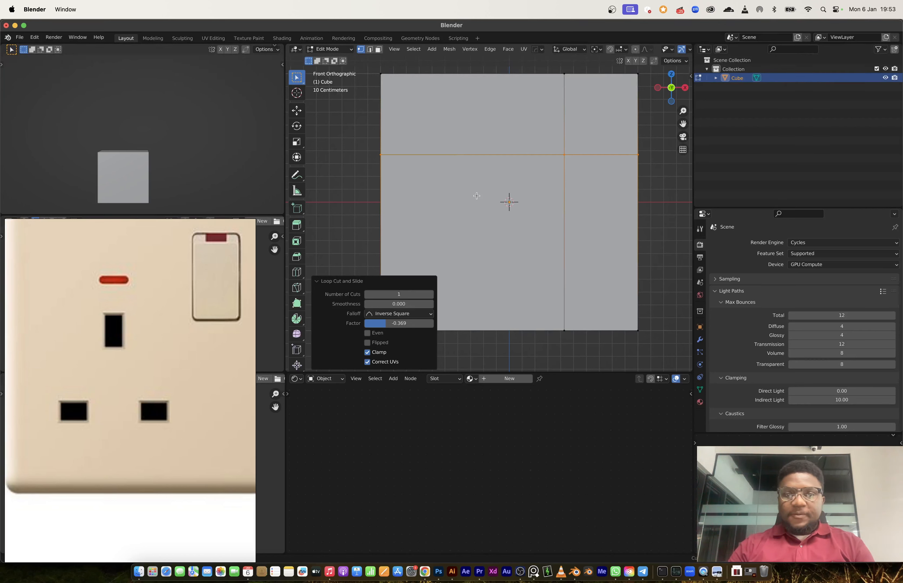
key(Tab)
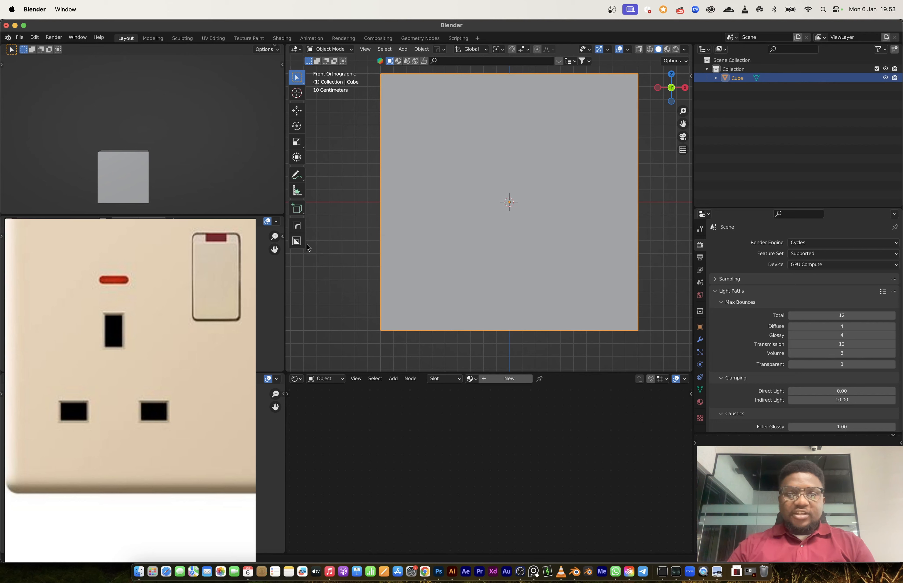
- Try a small box-shaped cut in the upper-left area of the plate's front face with the box cutting tool, and undo it
click(297, 242)
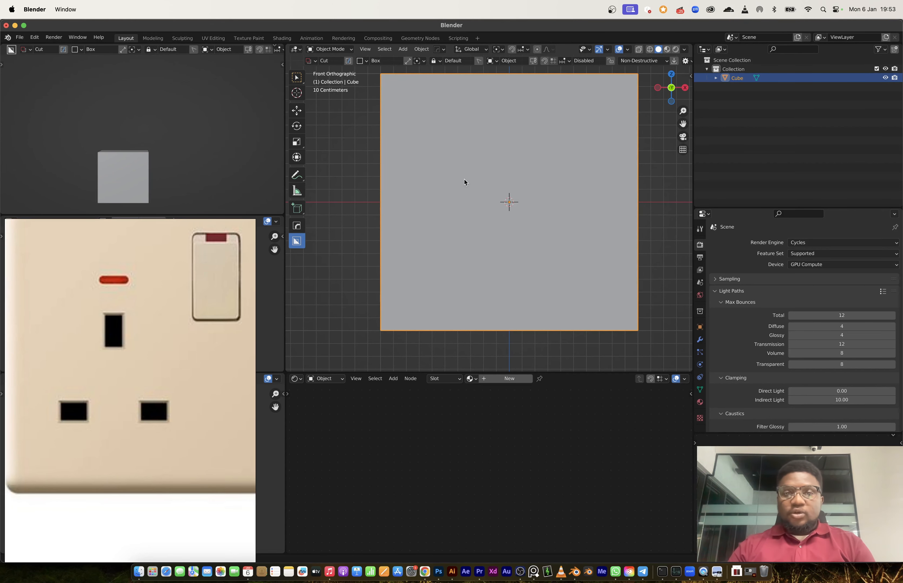
drag(466, 182, 485, 216)
key(super+z)
mouse_move(485, 217)
middle_down()
mouse_move(489, 195)
mouse_move(447, 202)
middle_up()
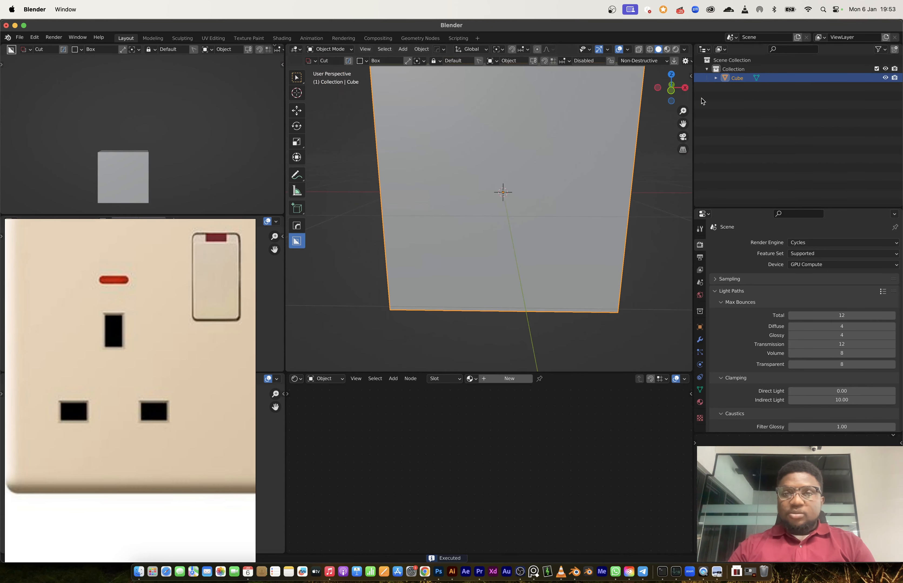
click(671, 96)
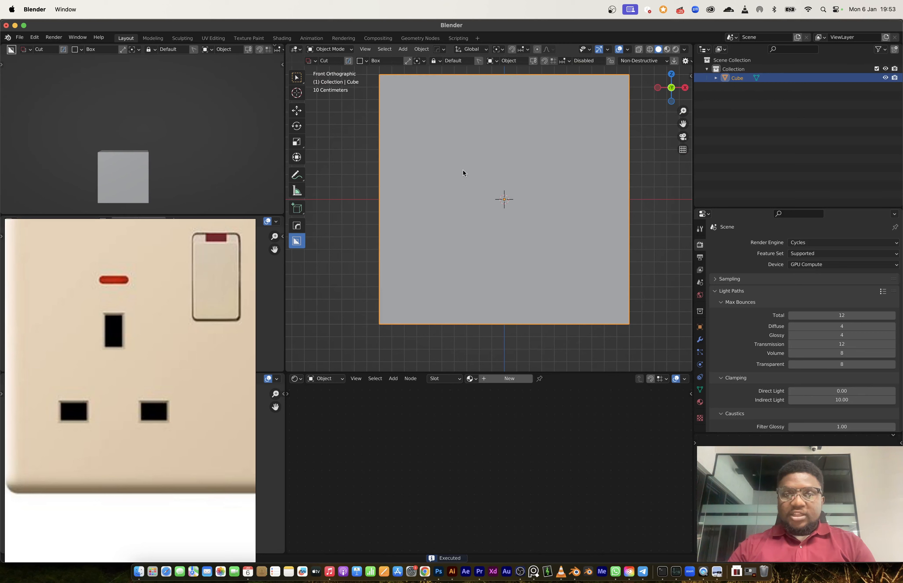
- Cut an upright rectangular opening, left of and slightly above the centre of the plate's front face, with the box cutter
drag(463, 171, 485, 207)
middle_drag(485, 208, 532, 226)
click(453, 201)
- Reveal the upright opening's hidden boolean cutter with Ever Scroll, select it and open its mesh for editing
mouse_move(473, 204)
middle_down()
mouse_move(429, 198)
mouse_move(476, 197)
middle_up()
right_click(476, 200)
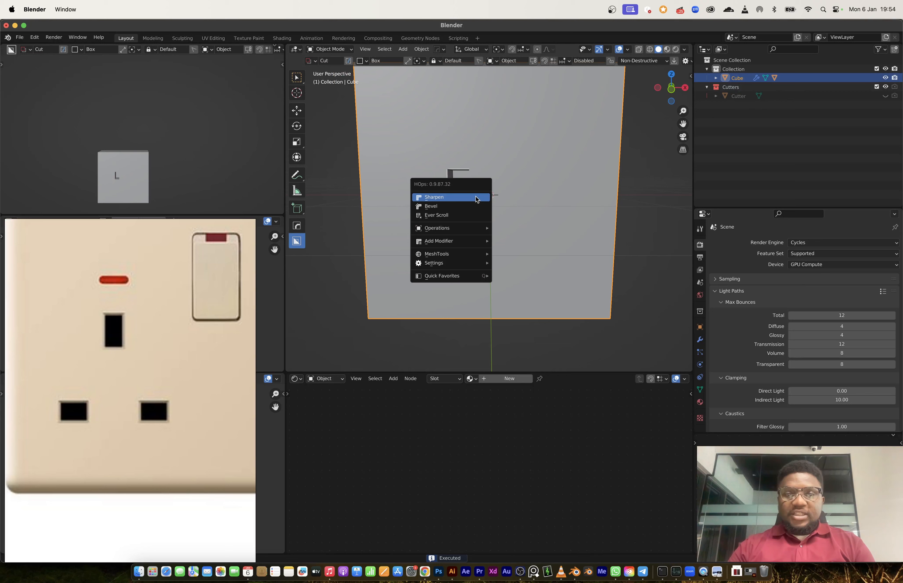
click(458, 215)
click(453, 177)
middle_drag(453, 178, 493, 207)
key(Tab)
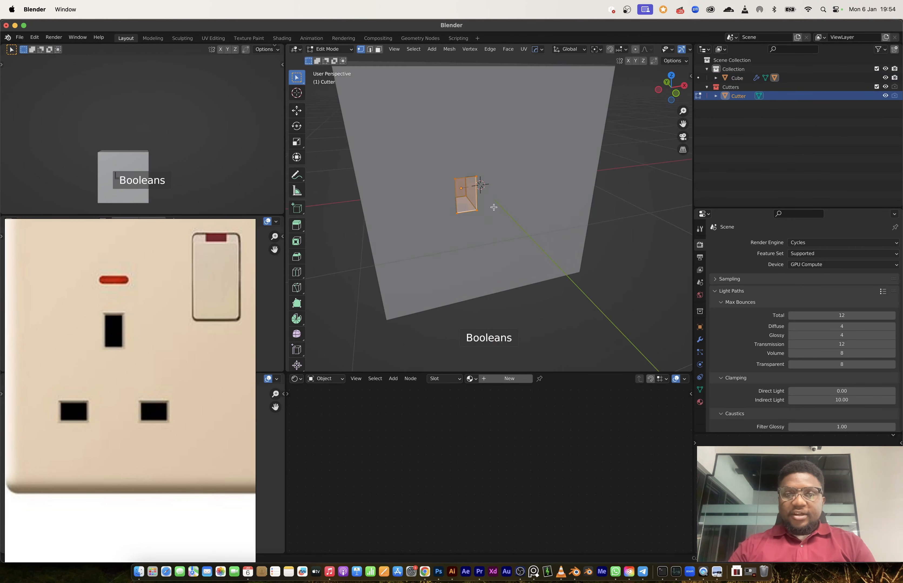
- Duplicate the cutter box, moving the copy -0.36036 m in X and -0.56591 m in Z, and rotate it by 90°
click(675, 95)
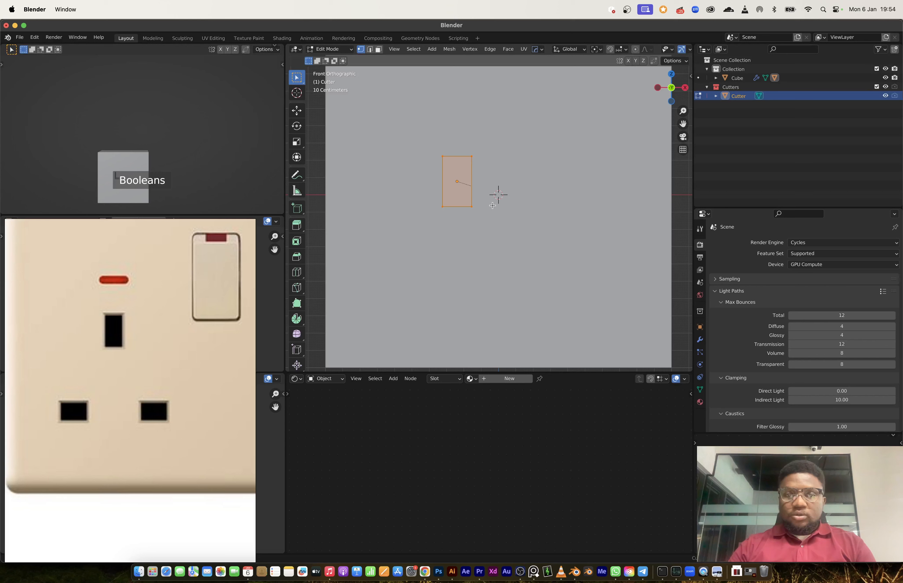
key(shift+d)
click(454, 306)
text(r90)
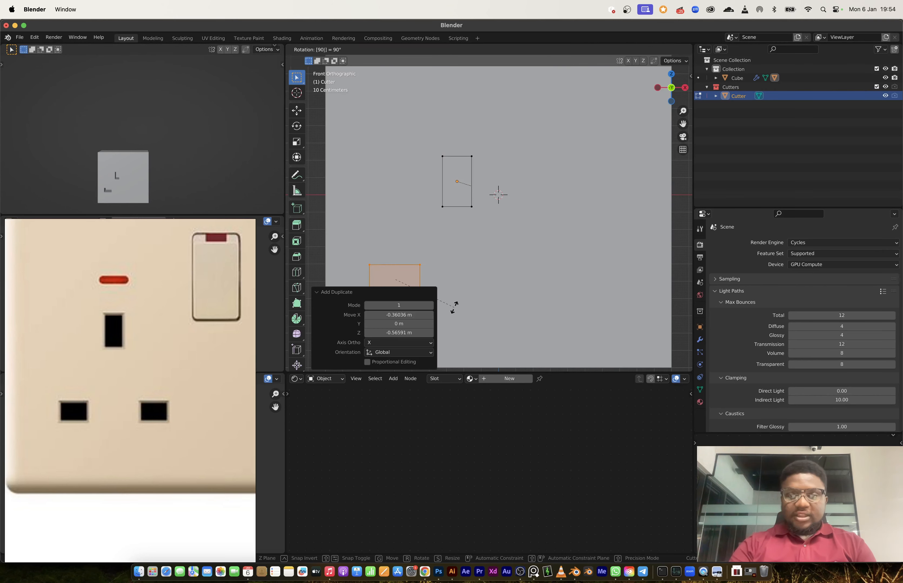
key(Return)
- Duplicate the rotated box 0.66235 m along X, and shift both lower boxes 0.0406 m along X
key(shift+d)
key(x)
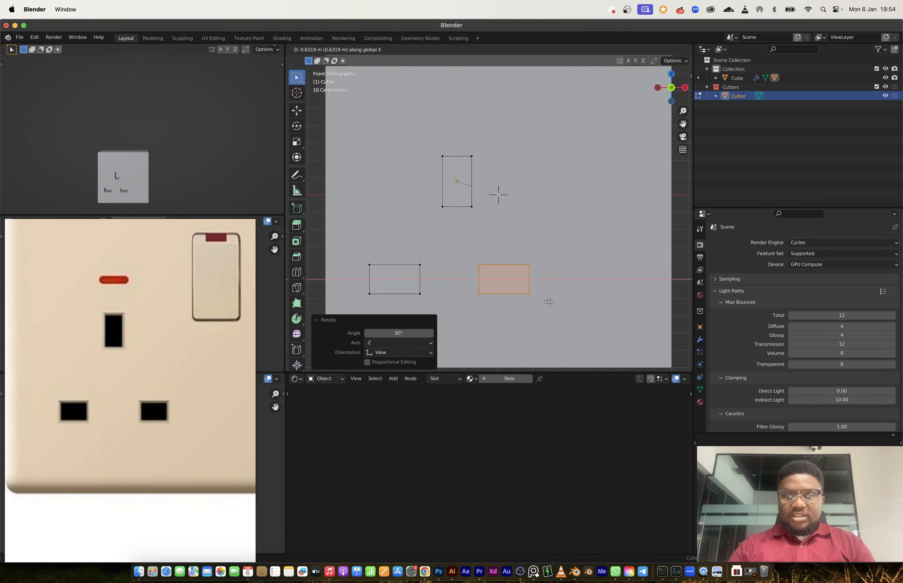
click(552, 302)
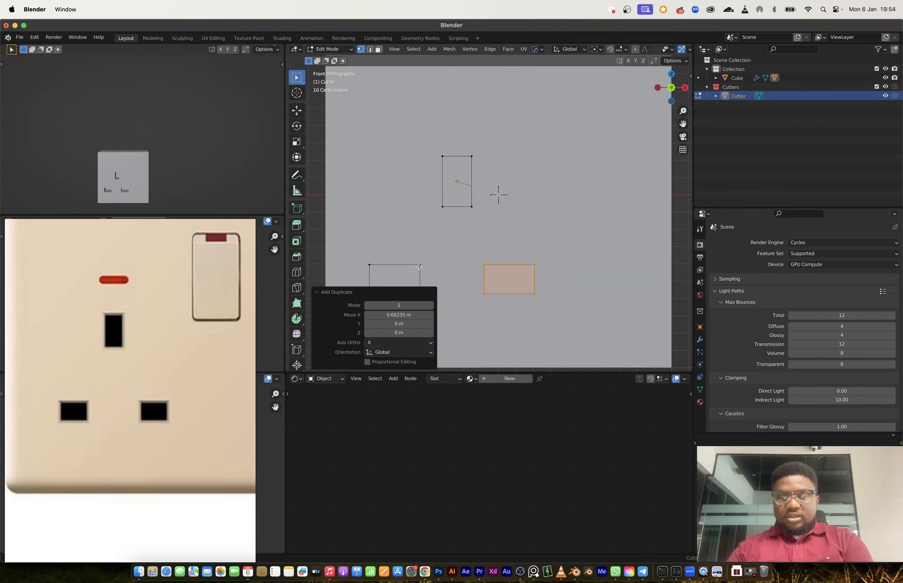
key(l)
key(g)
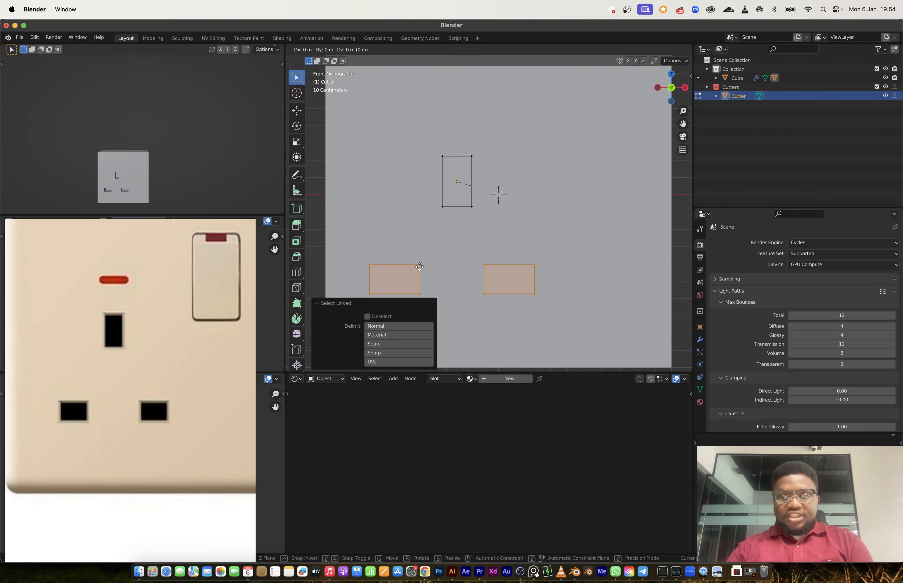
key(x)
click(426, 266)
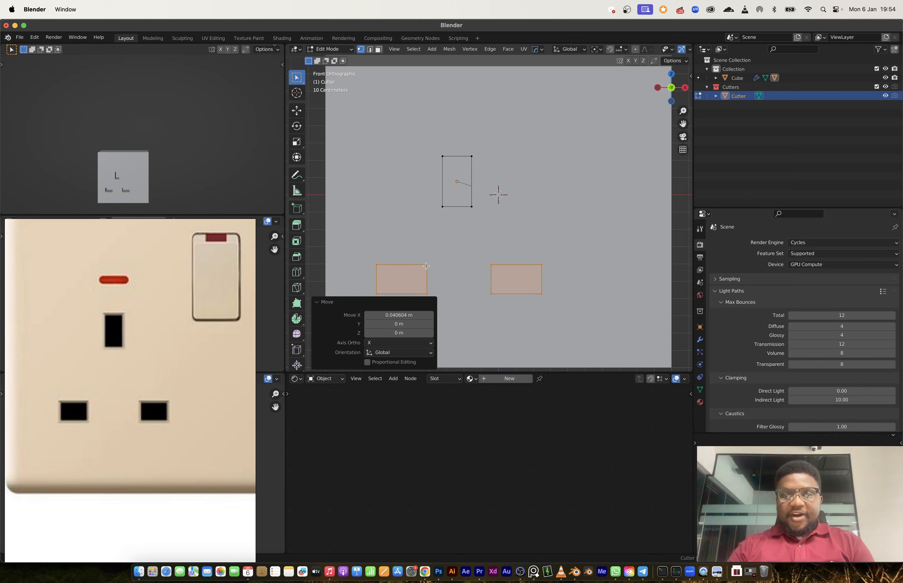
- Extend all three cutter boxes in depth so they protrude through the plate's front face, and deselect the cutter
shift+click(466, 205)
middle_drag(466, 205, 488, 246)
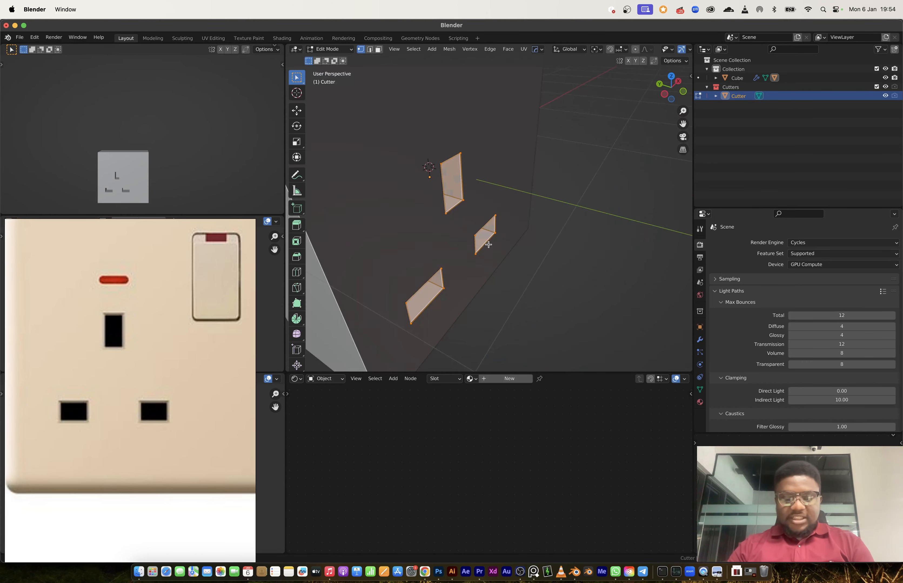
key(e)
click(510, 259)
key(Tab)
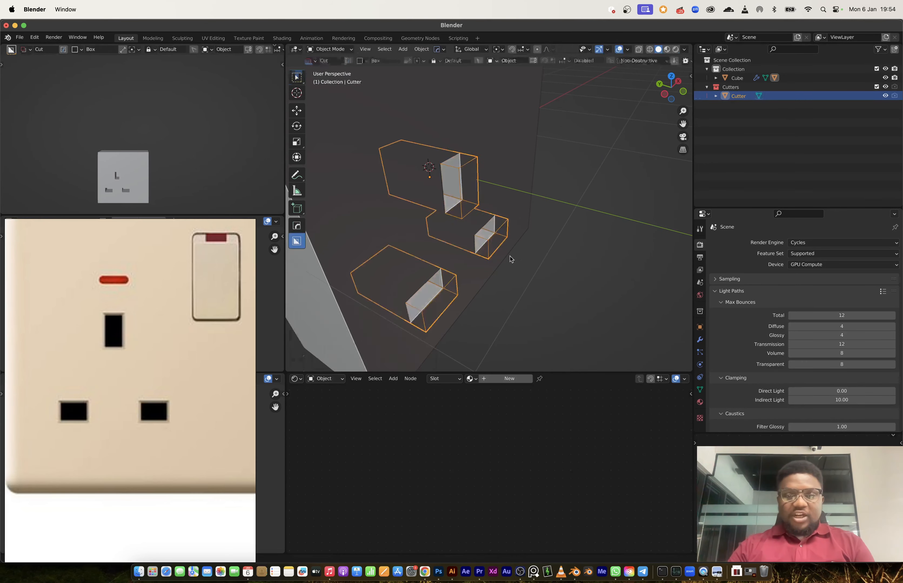
middle_drag(510, 259, 413, 205)
scroll(413, 206, down, 2)
click(617, 184)
middle_drag(561, 198, 518, 209)
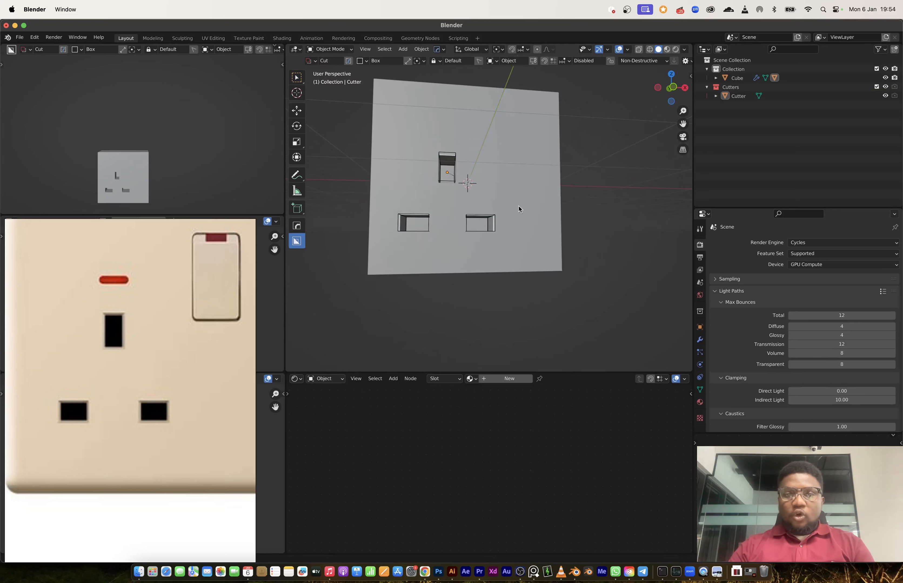
key(1)
scroll(431, 213, up, 2)
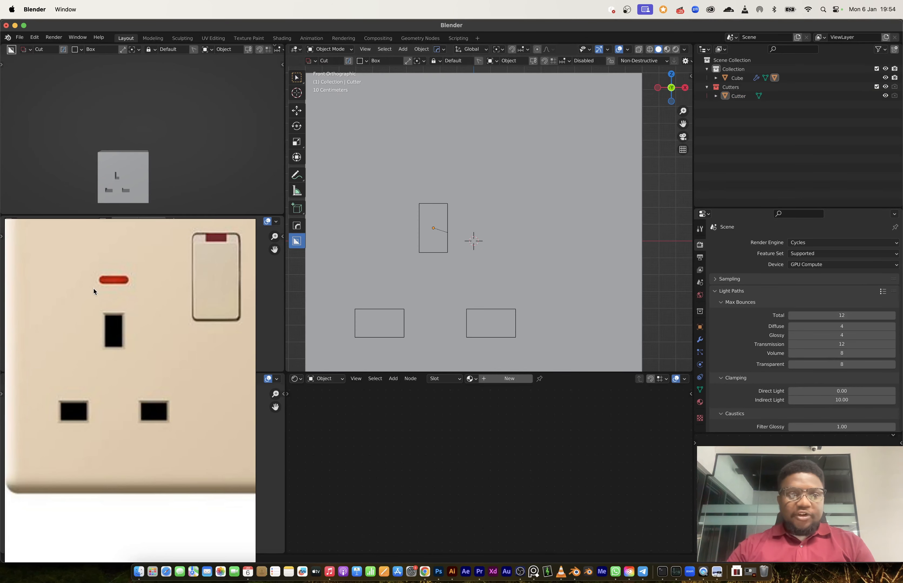
middle_drag(94, 291, 99, 361)
scroll(100, 361, up, 1)
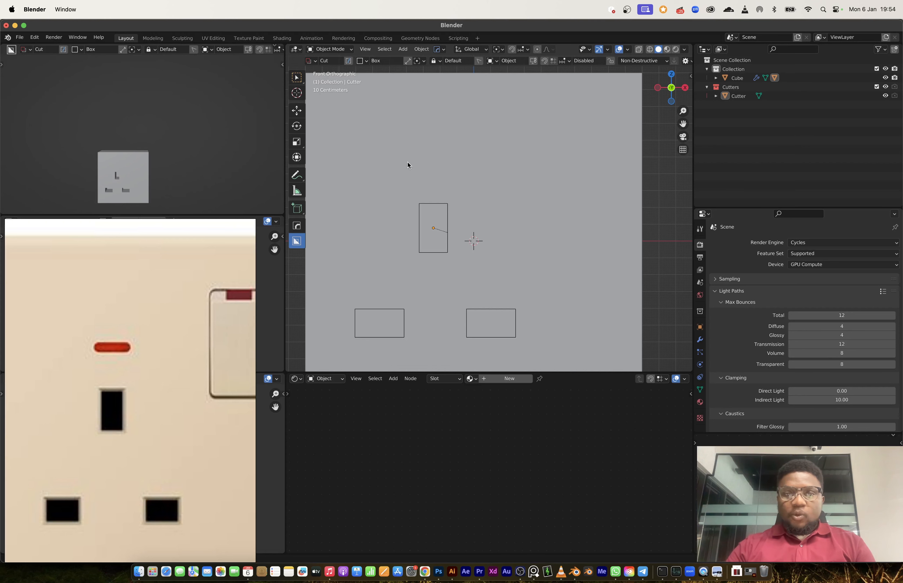
drag(406, 165, 459, 177)
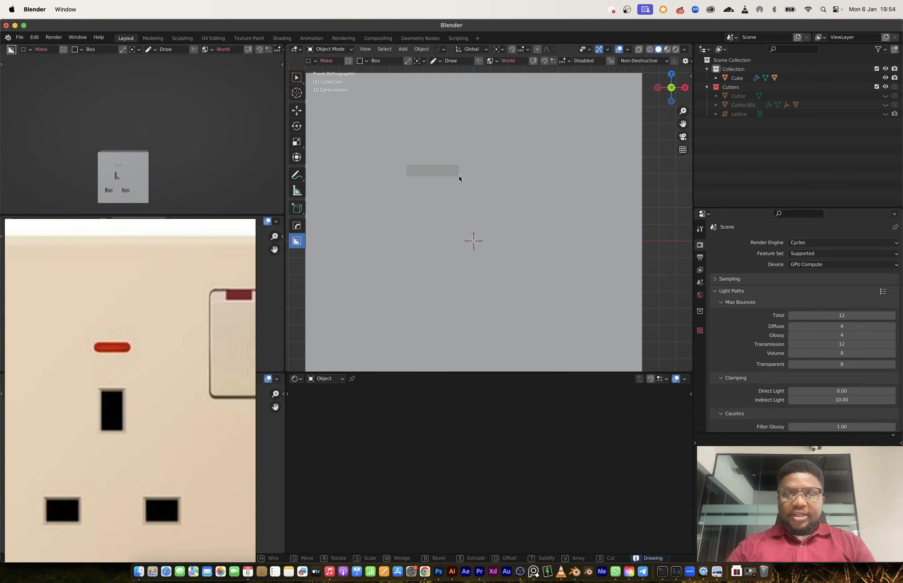
- Cut a wide, shallow slot with fully rounded ends into the plate just above the upright opening, using a bevelled box cut
middle_drag(451, 183, 419, 174)
click(420, 189)
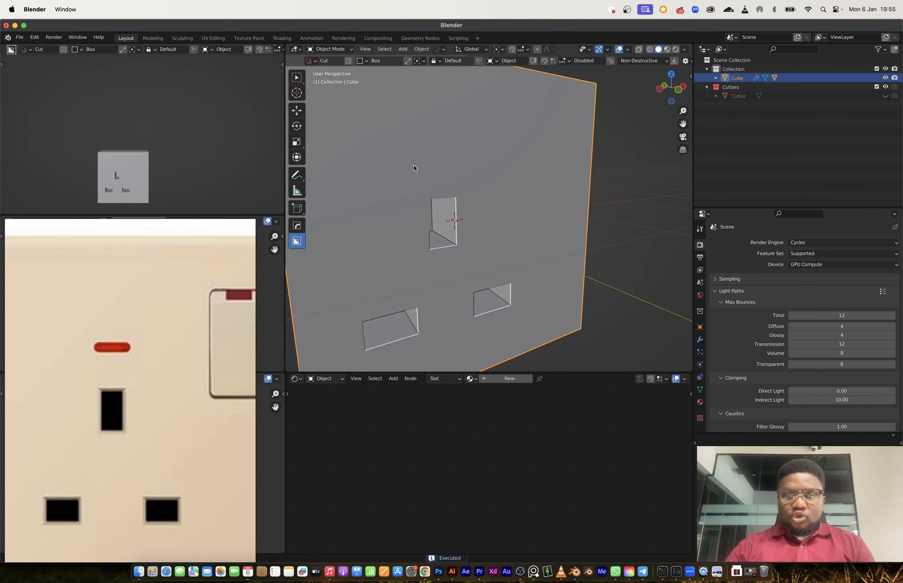
drag(412, 160, 473, 176)
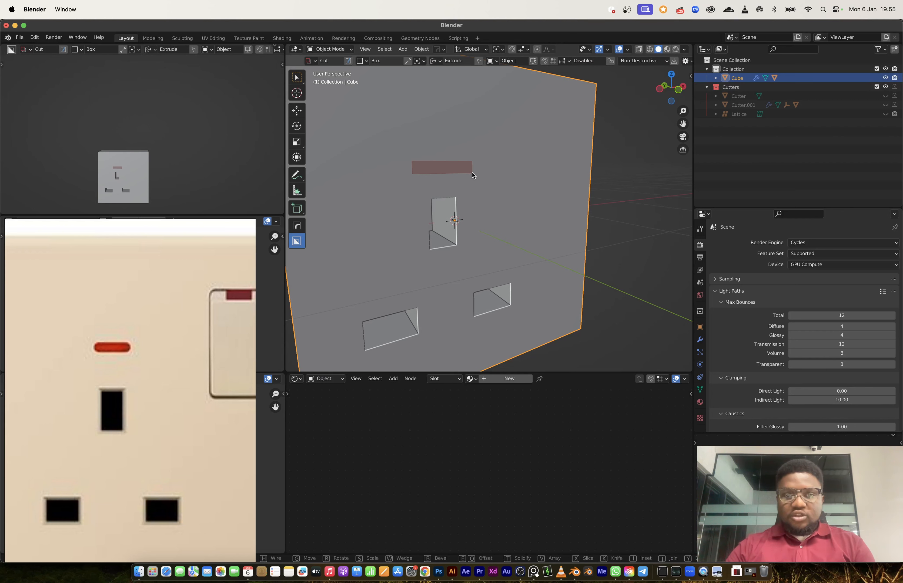
key(b)
key(Tab)
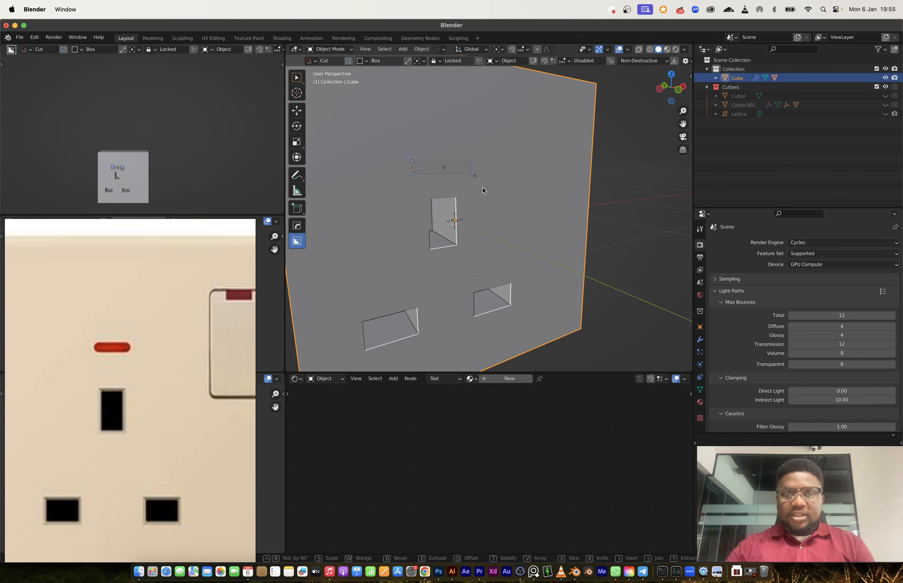
key(e)
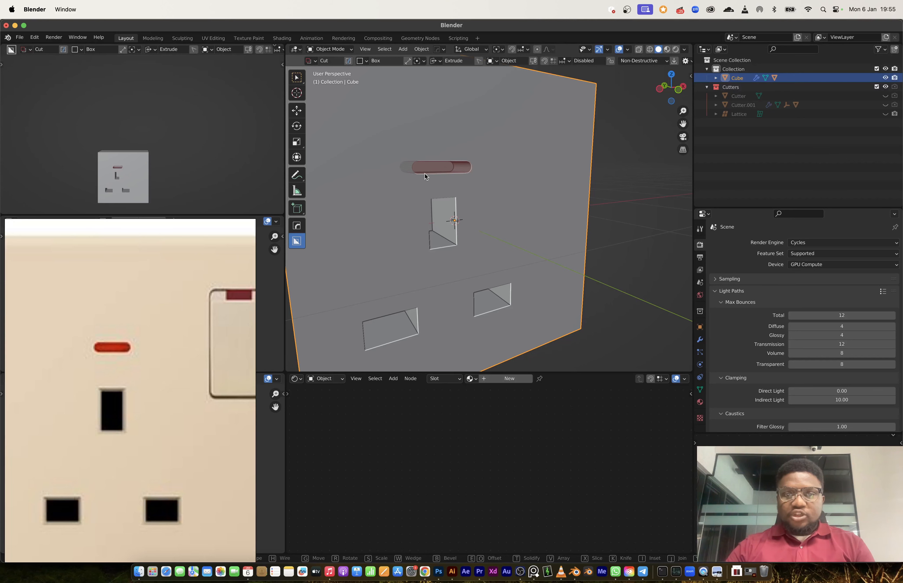
key(Tab)
key(space)
- Reveal and select the rounded slot's boolean cutter with Ever Scroll, and scale it uniformly to 0.818
scroll(427, 204, down, 3)
middle_drag(427, 203, 468, 189)
scroll(458, 196, up, 3)
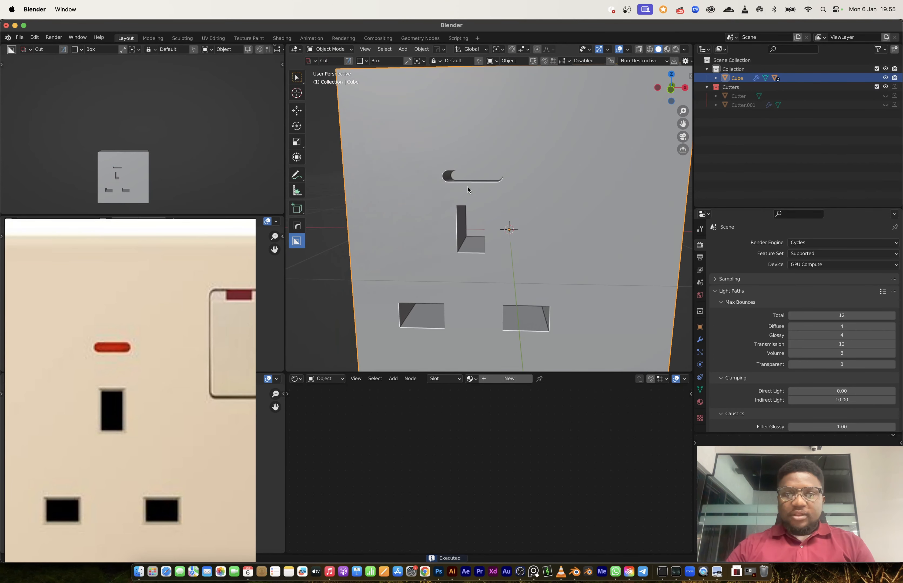
alt+click(469, 187)
click(458, 187)
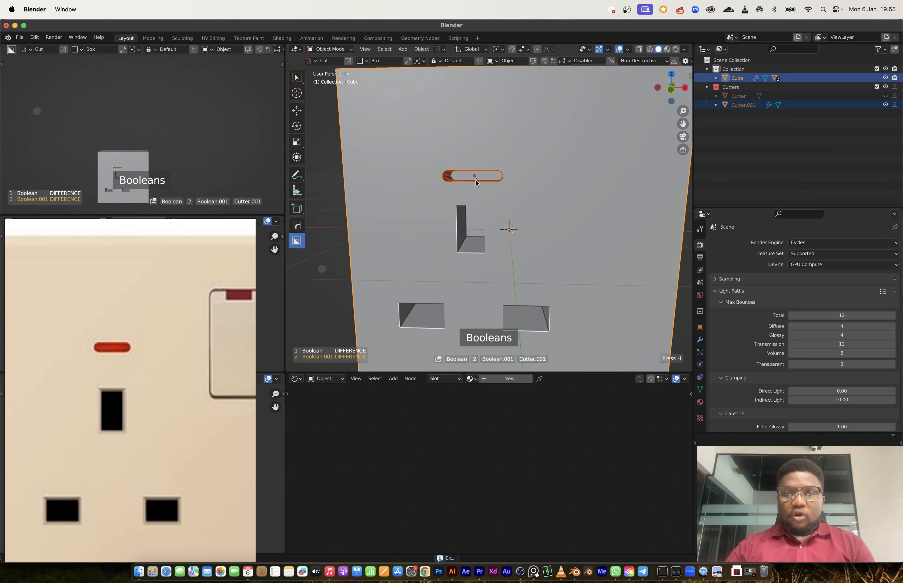
key(s)
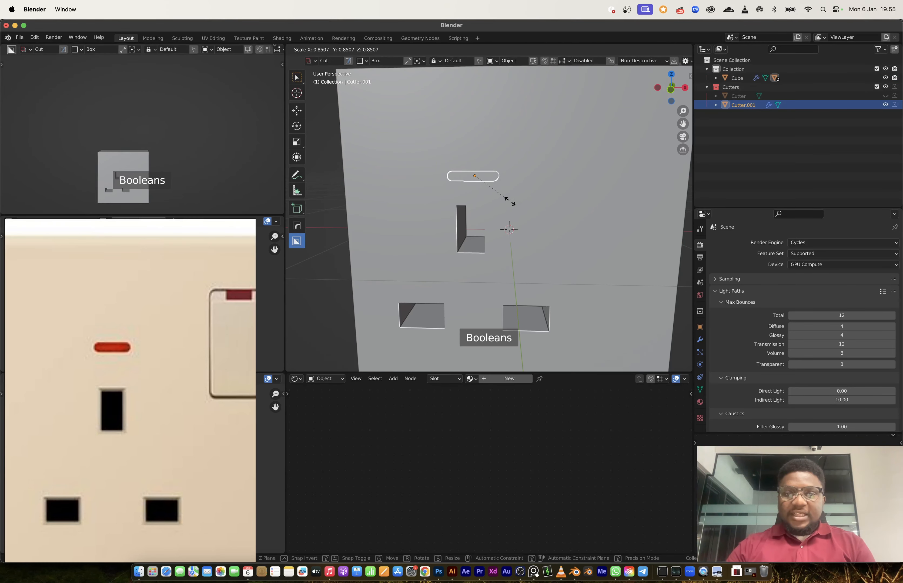
click(507, 199)
- Stretch the slot's cutter along Y by a factor of about 1.6, and move it up 0.04668 m along Z
middle_drag(506, 199, 519, 205)
key(s)
key(y)
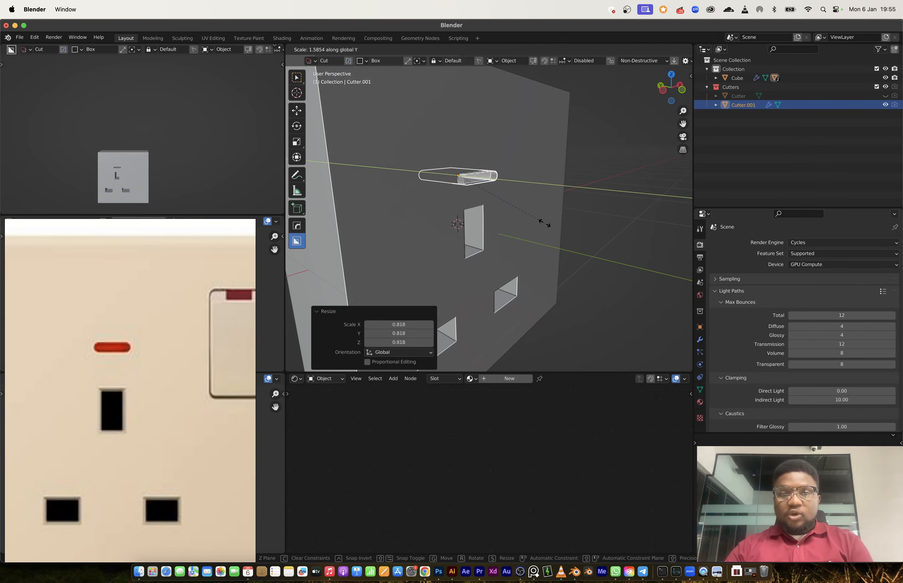
click(550, 228)
key(g)
key(z)
click(549, 219)
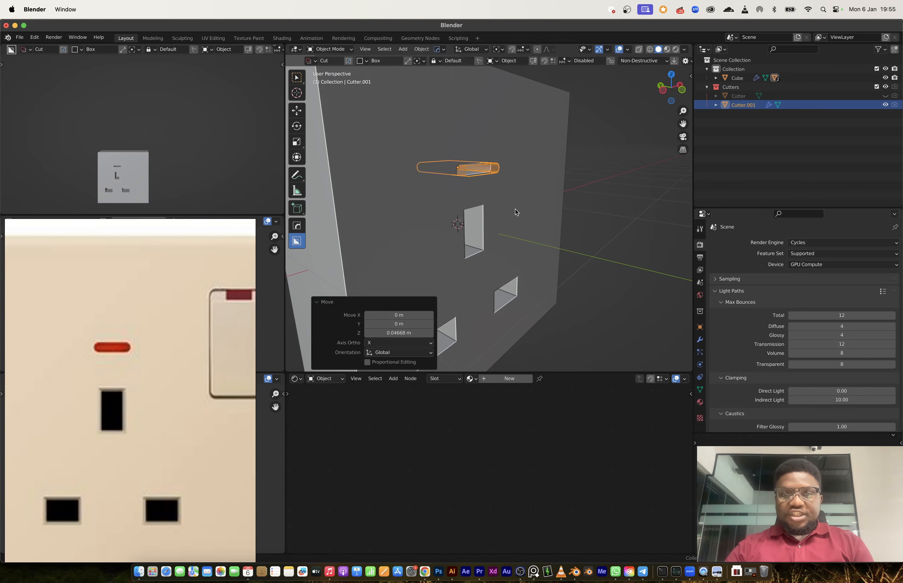
middle_drag(516, 211, 500, 211)
click(619, 196)
middle_drag(620, 196, 531, 265)
scroll(107, 412, down, 1)
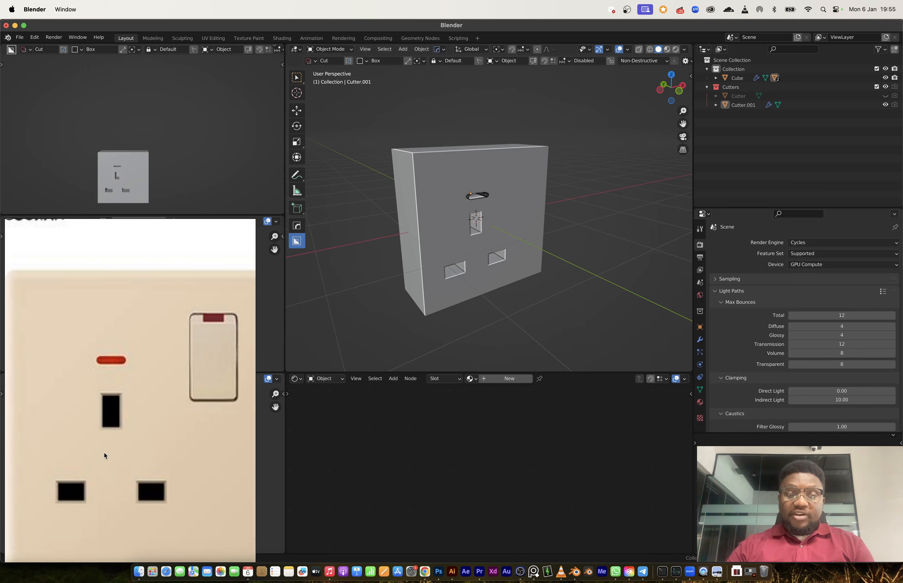
- Select the plate, reveal the boolean cutter shared by the three rectangular openings with Ever Scroll, and open its mesh for editing
middle_drag(500, 246, 479, 240)
click(479, 239)
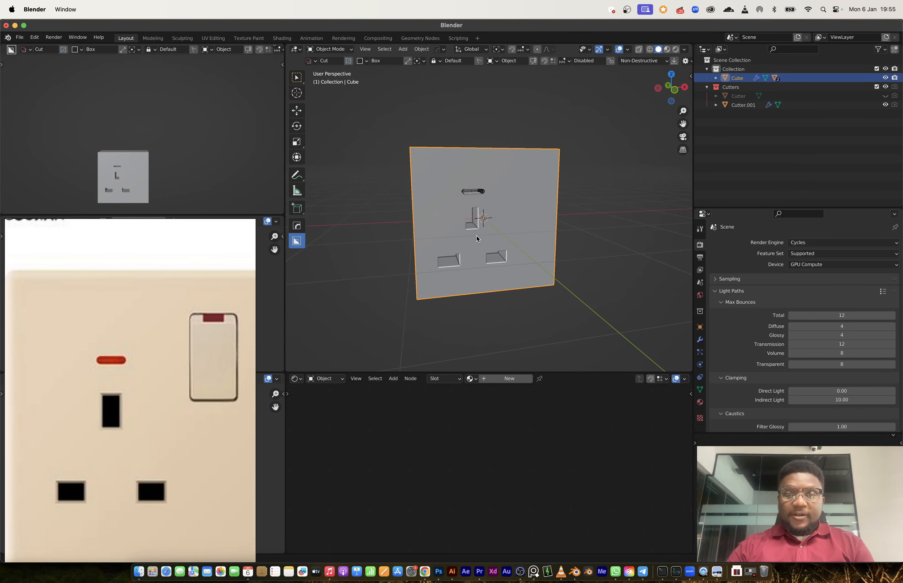
key(Tab)
scroll(474, 233, up, 2)
scroll(470, 231, up, 1)
key(Tab)
key(alt+w)
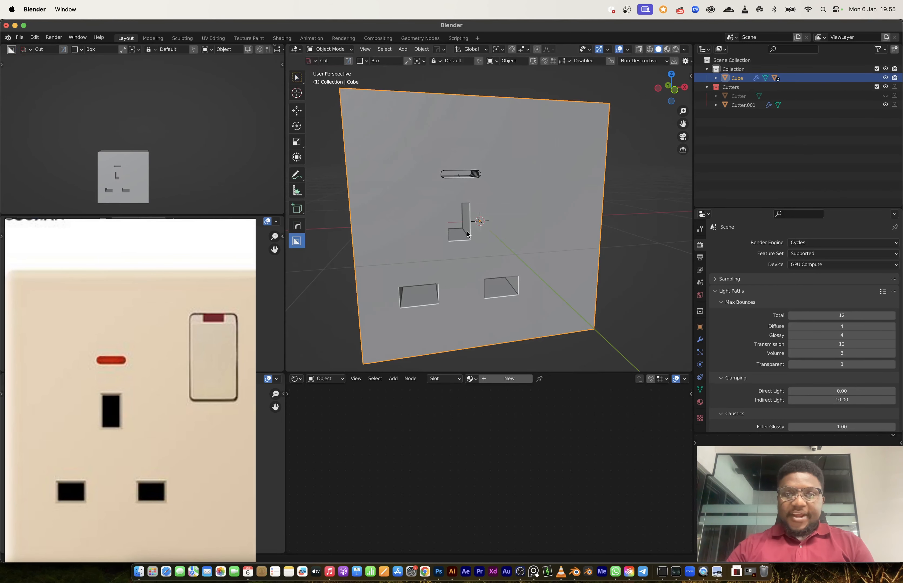
key(q)
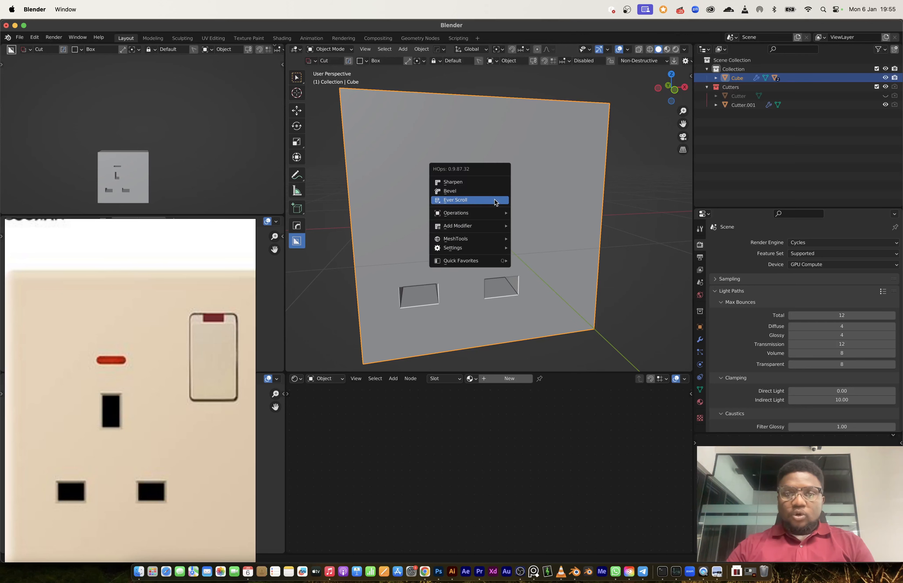
click(488, 199)
scroll(466, 203, up, 1)
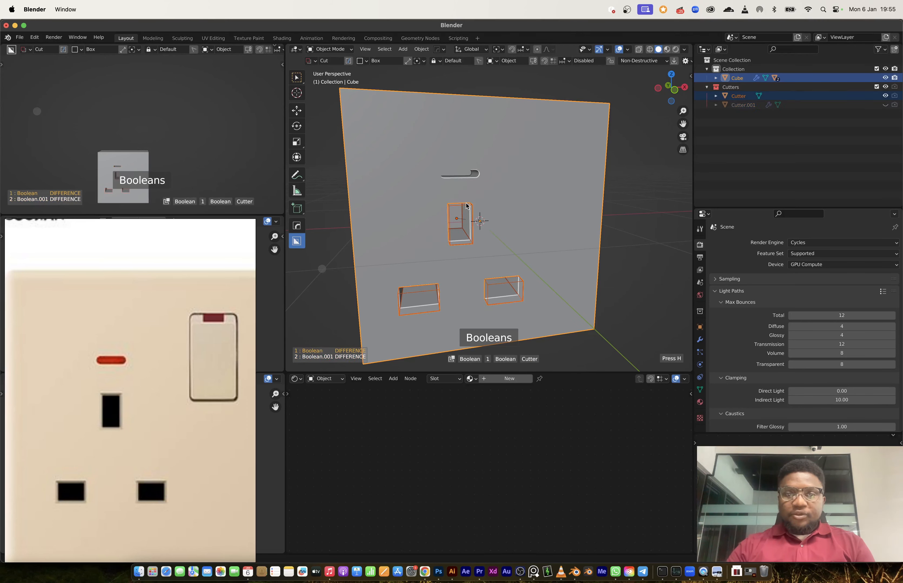
click(469, 233)
key(Tab)
- Narrow the upper cutter box by scaling it along X to about 0.82
middle_drag(477, 232, 468, 235)
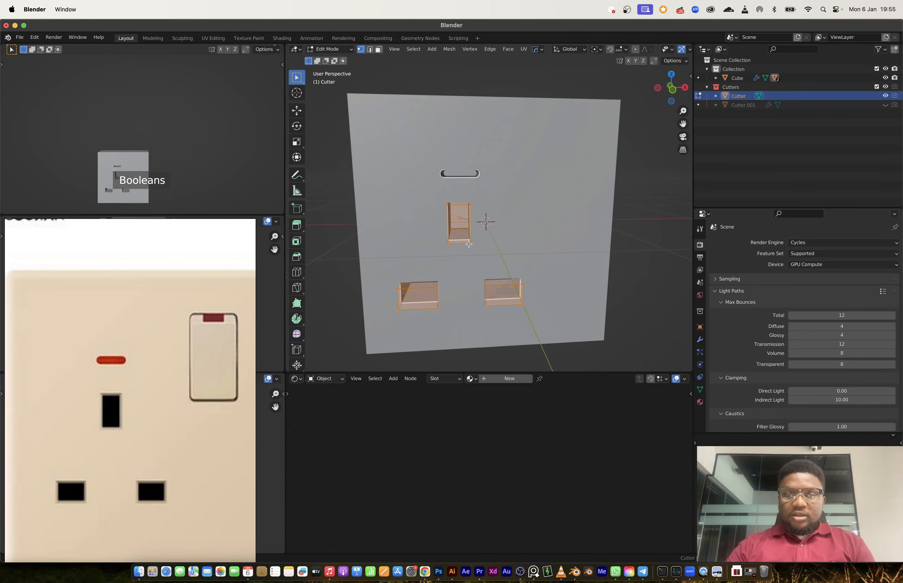
click(468, 243)
key(ctrl+l)
key(s)
key(x)
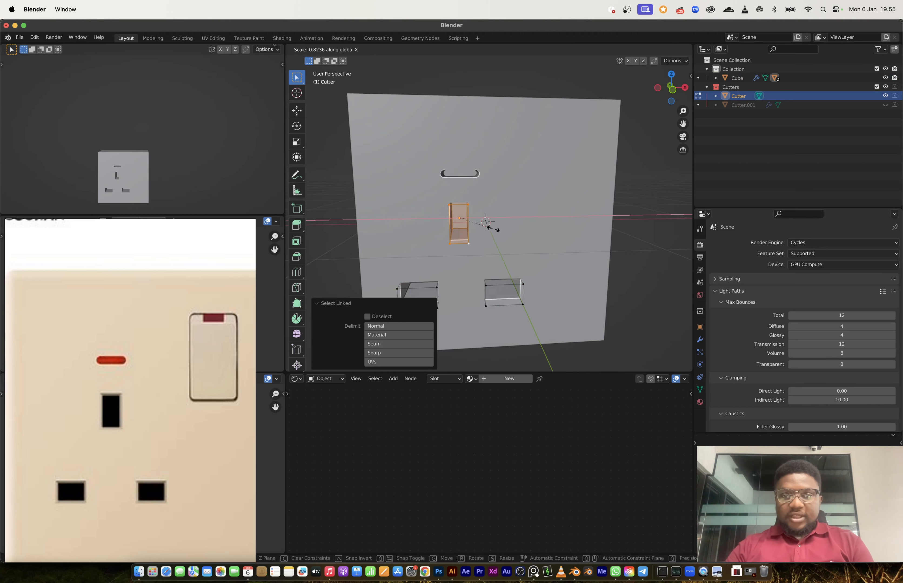
click(491, 229)
- Scale the two lower cutter boxes along Z to about 0.81, nudge them along Z, and leave mesh editing
click(434, 288)
key(l)
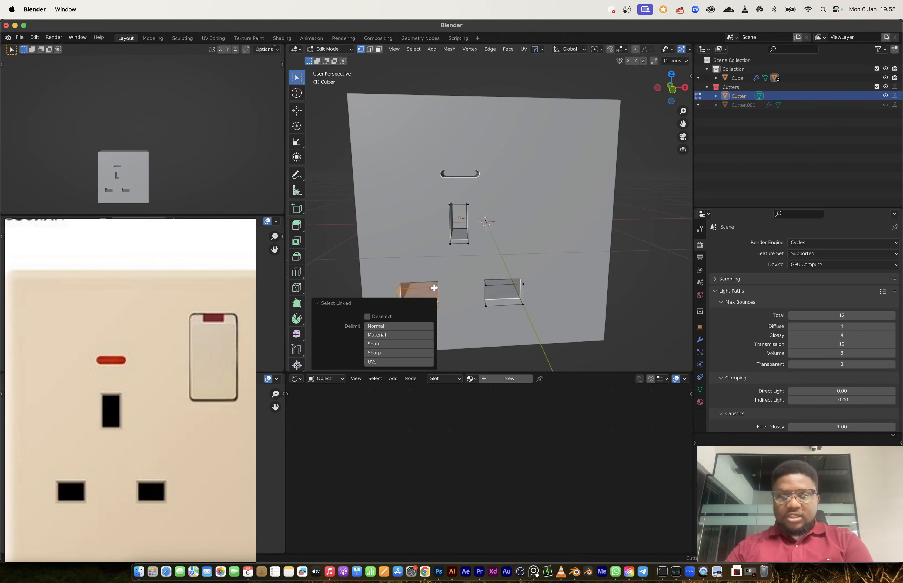
key(l)
key(s)
key(z)
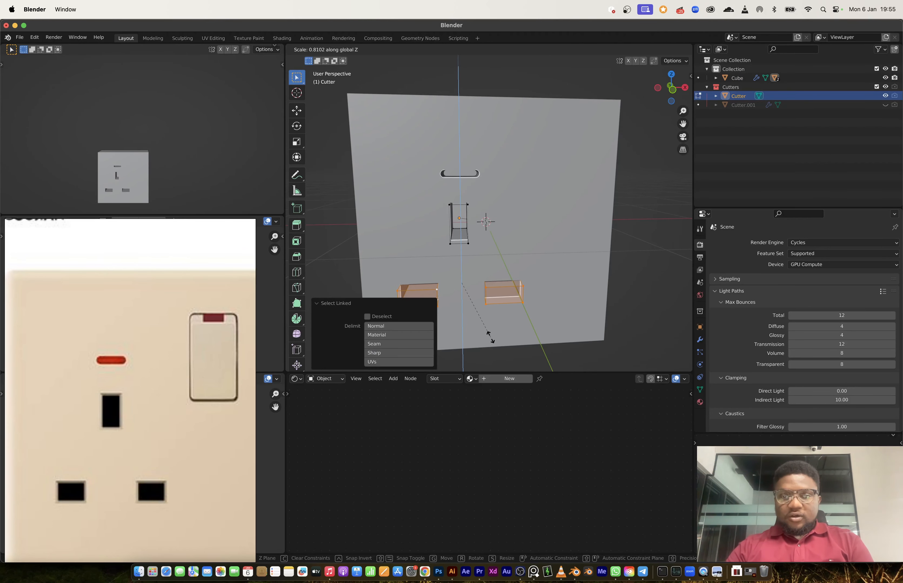
click(490, 336)
key(g)
key(z)
click(491, 334)
key(Tab)
mouse_move(492, 290)
middle_down()
mouse_move(513, 254)
mouse_move(517, 285)
mouse_move(495, 290)
middle_up()
- Hide the pin openings' cutter, reveal the indicator slot's cutter from the plate with Ever Scroll, and select that cutter
key(h)
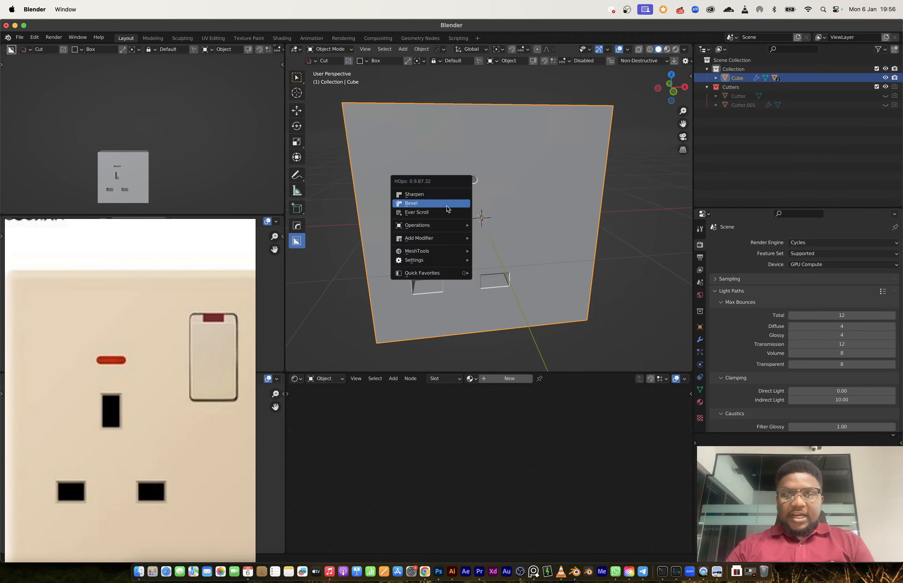
click(424, 212)
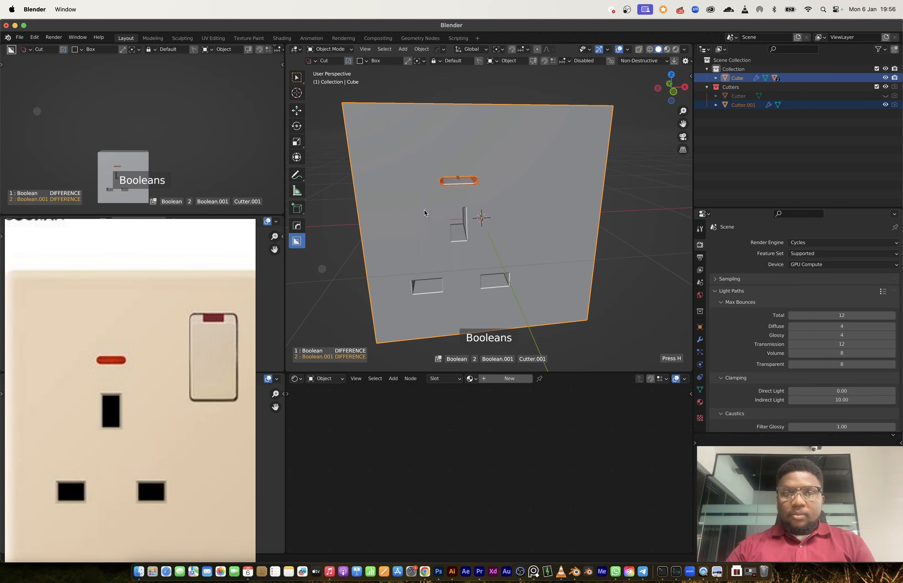
click(477, 179)
scroll(476, 182, up, 2)
middle_drag(471, 191, 485, 192)
shift+middle_drag(485, 192, 475, 246)
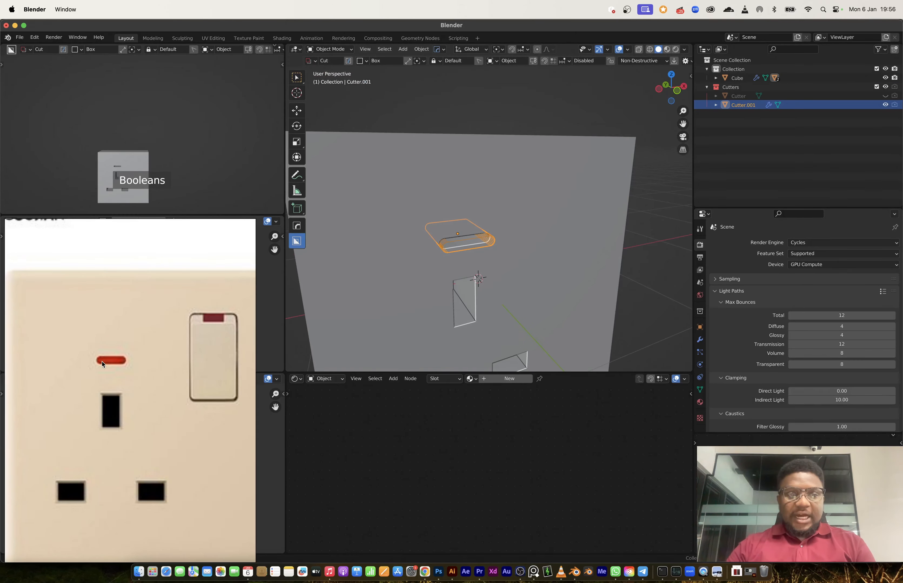
key(shift+d)
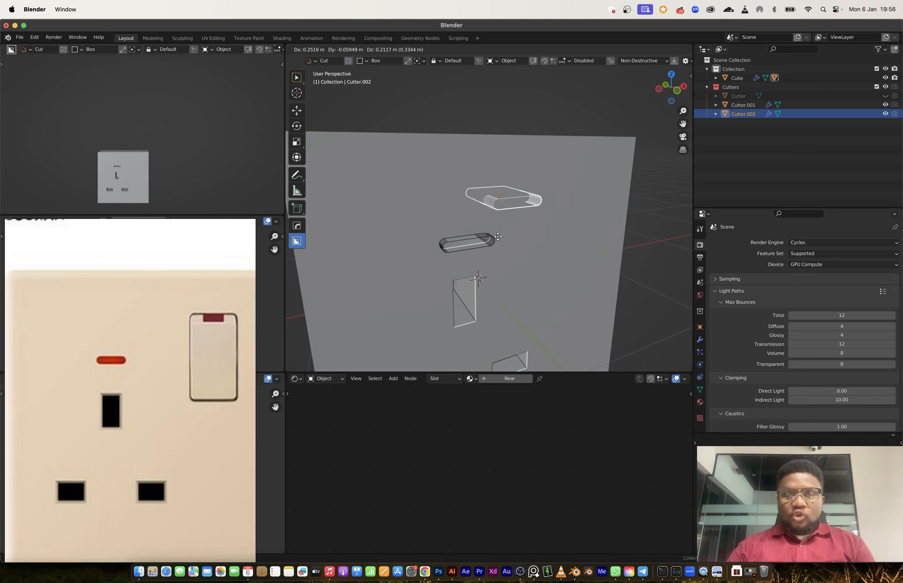
click(507, 195)
key(super+z)
- Duplicate the indicator slot's cutter in place and display the copy as solid with Shade Solid
key(shift+d)
right_click(521, 234)
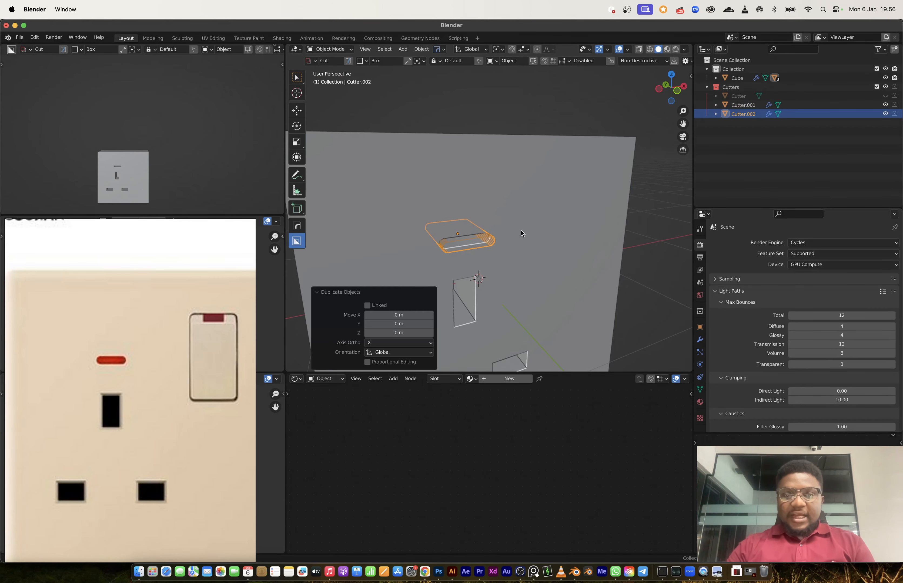
key(q)
mouse_move(519, 289)
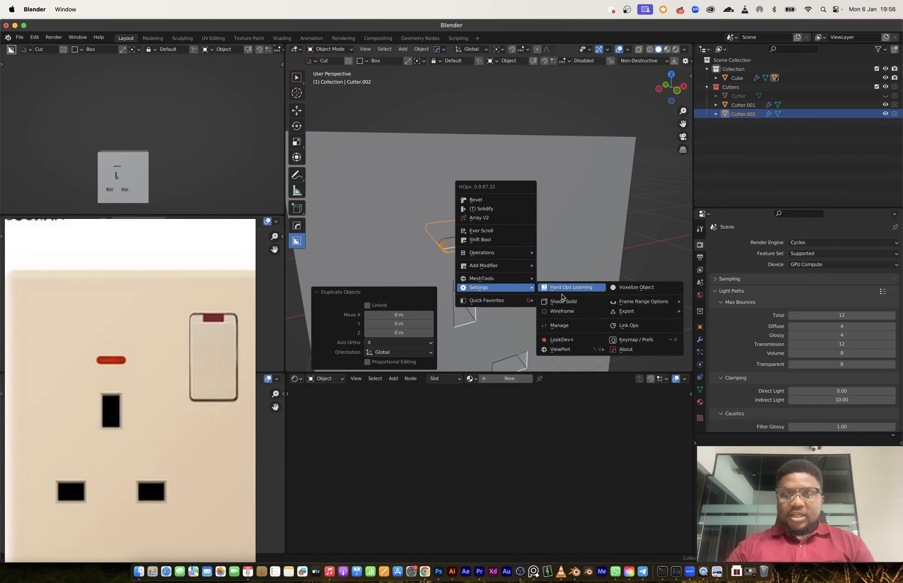
click(563, 305)
- Recess the solid copy into the slot by moving it 0.0479 m along Y and a further 0.007974 m
scroll(433, 243, up, 2)
middle_drag(459, 259, 478, 275)
key(g)
key(y)
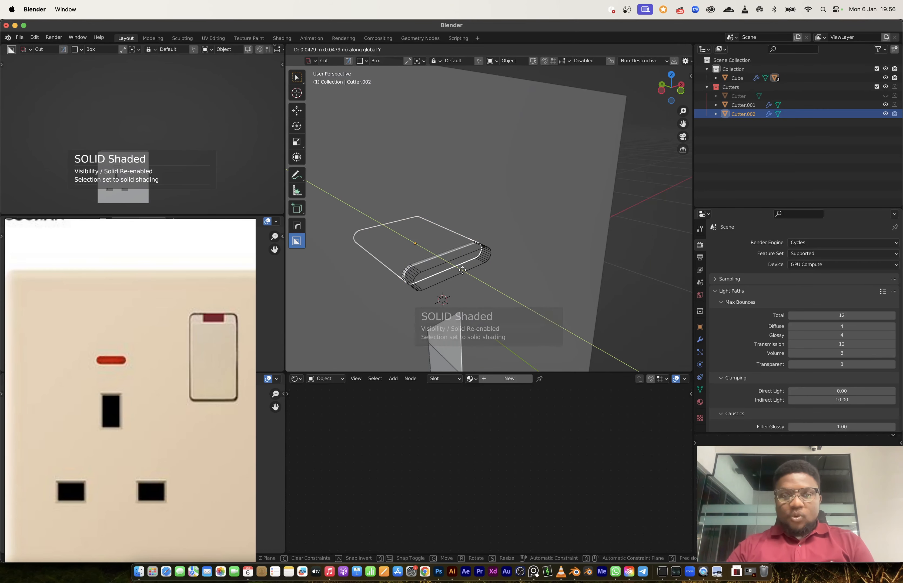
click(463, 272)
middle_drag(422, 265, 490, 209)
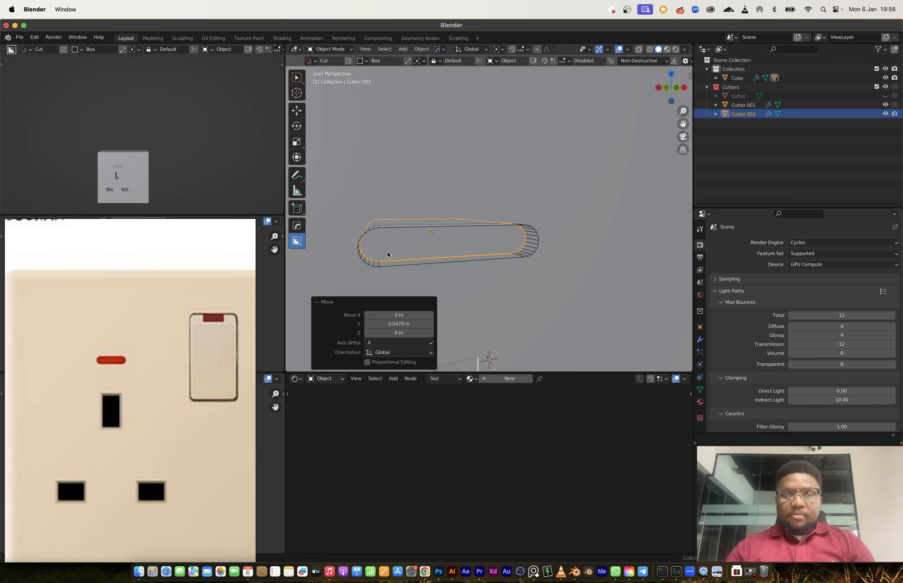
middle_drag(388, 254, 437, 250)
scroll(416, 247, up, 4)
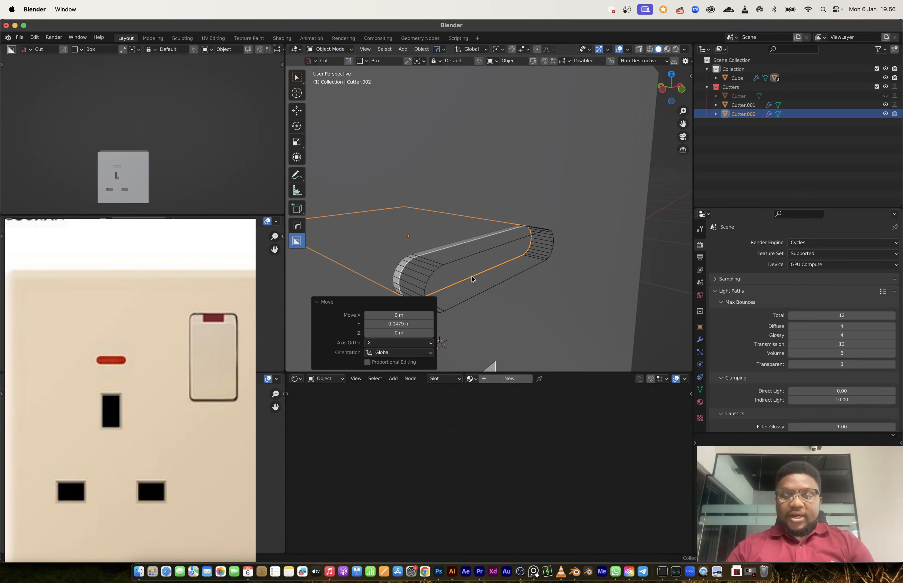
key(g)
key(y)
click(472, 277)
middle_drag(472, 278, 440, 265)
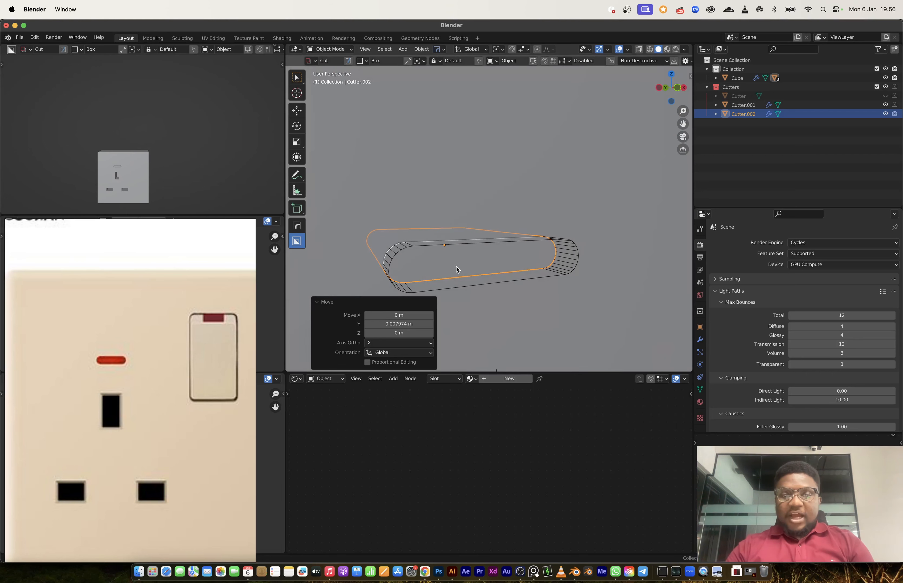
- Apply the Bevel and Bevel Weld modifiers on the indicator copy
key(Tab)
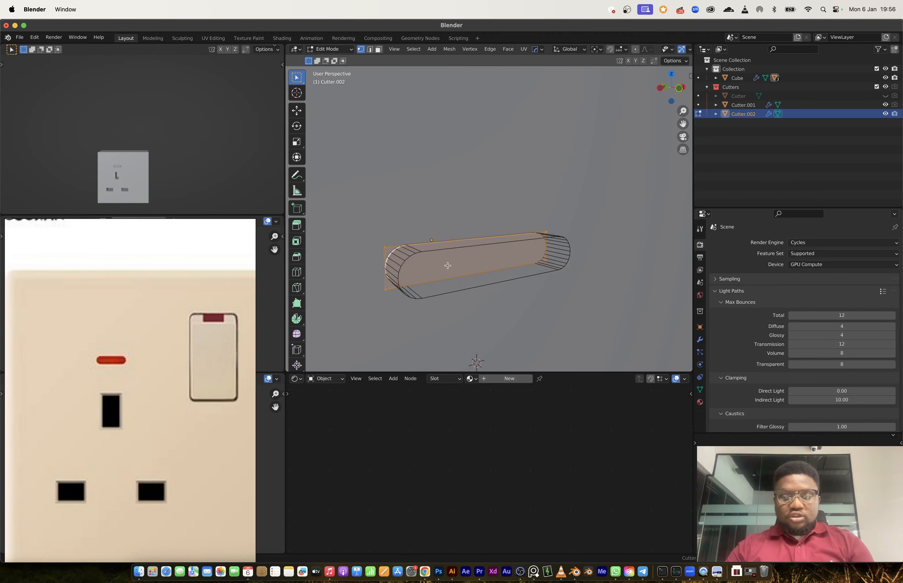
key(Tab)
click(700, 339)
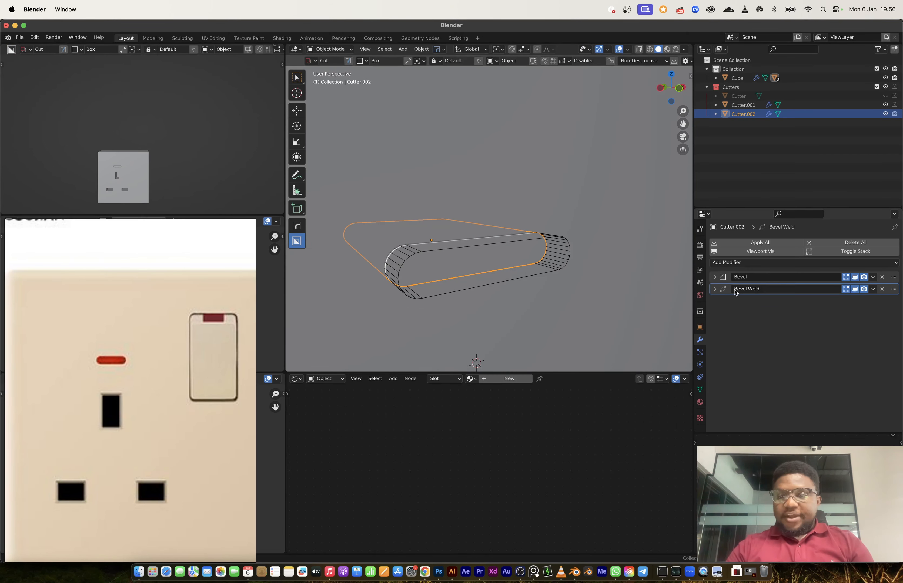
key(ctrl+a)
key(ctrl+a)
- Apply the indicator copy's scale and bevel the edges around its front face
key(Tab)
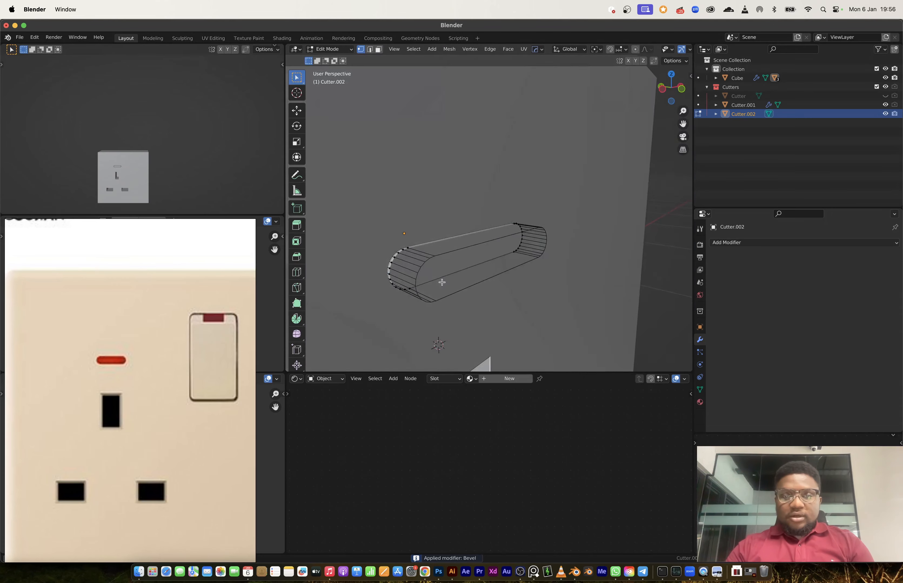
key(3)
click(451, 277)
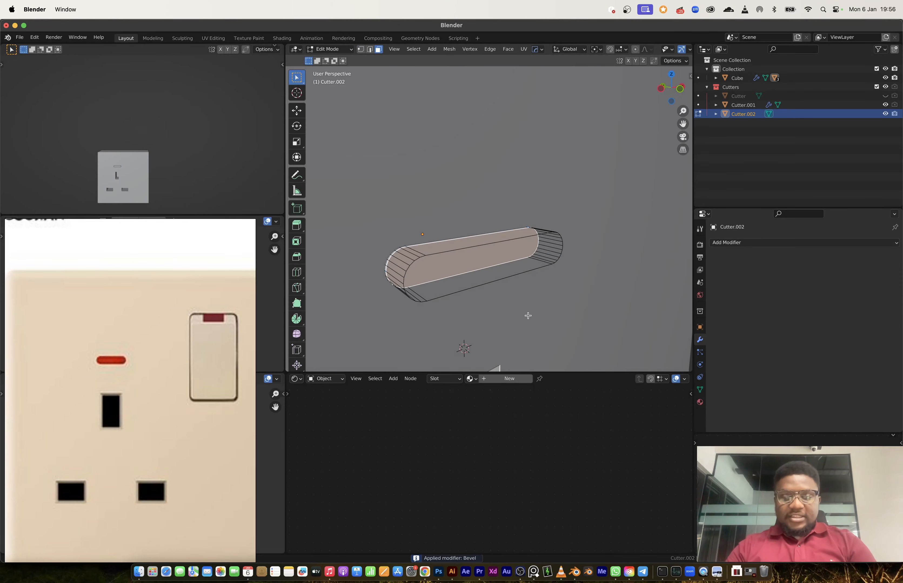
key(ctrl+b)
click(547, 327)
key(Tab)
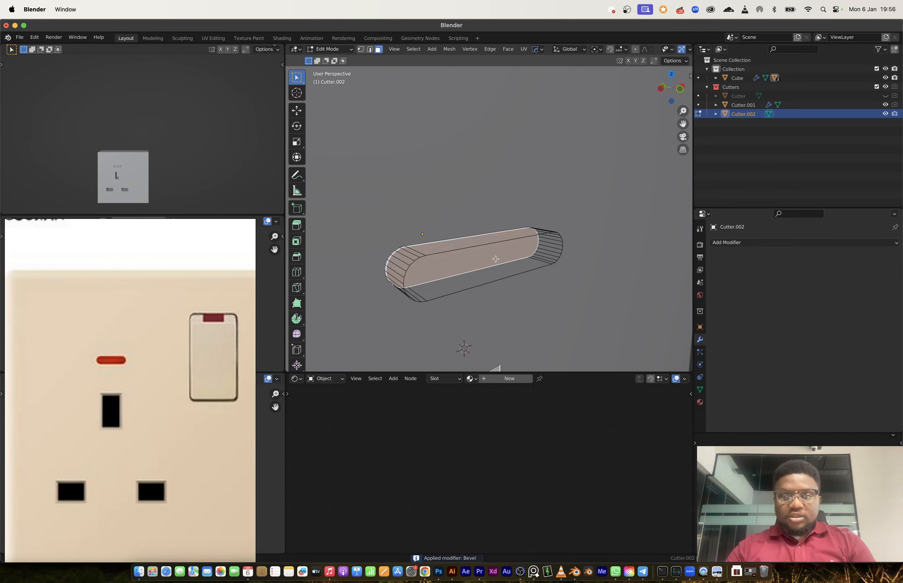
key(ctrl+a)
click(496, 262)
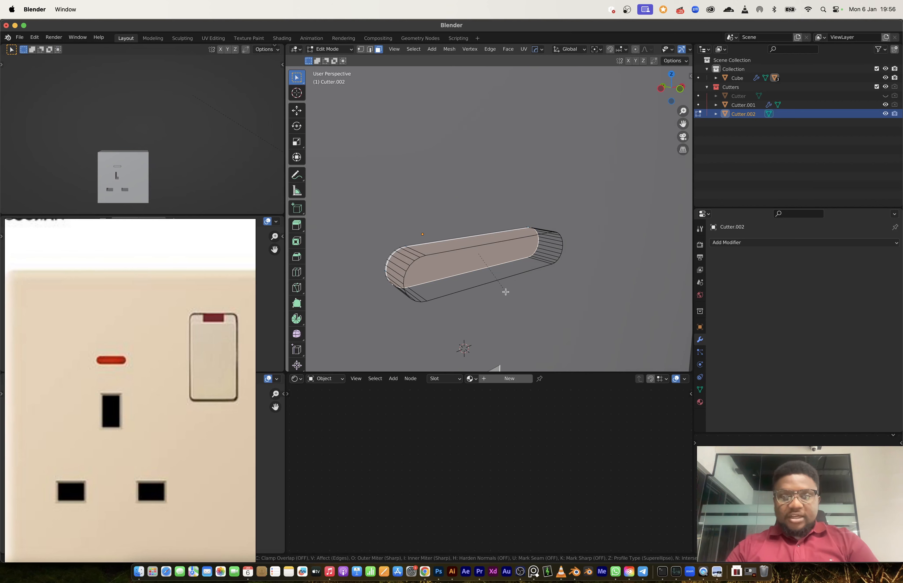
key(Tab)
key(ctrl+b)
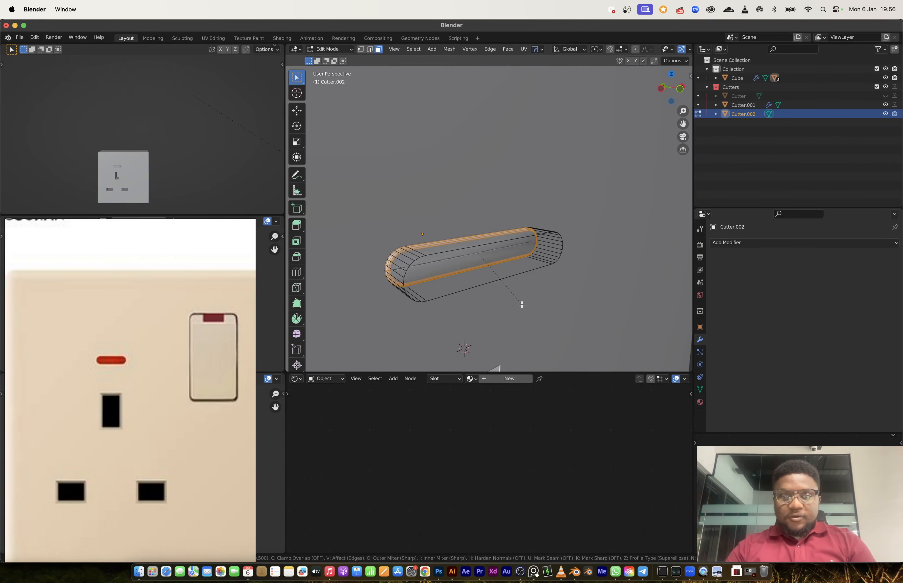
click(522, 305)
- Delete the indicator's front face, close the opening's edge loop with Grid Fill, and leave mesh editing
key(KP_1)
key(x)
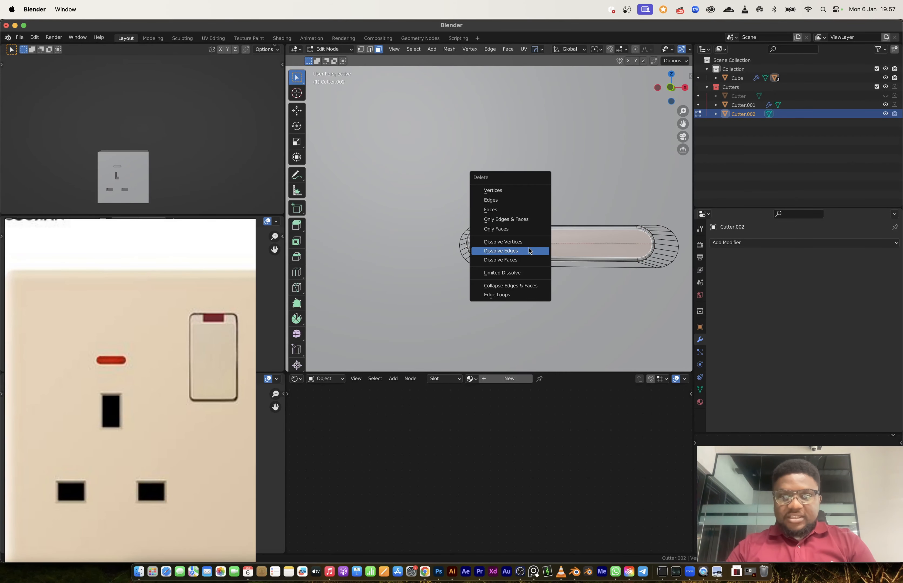
click(501, 212)
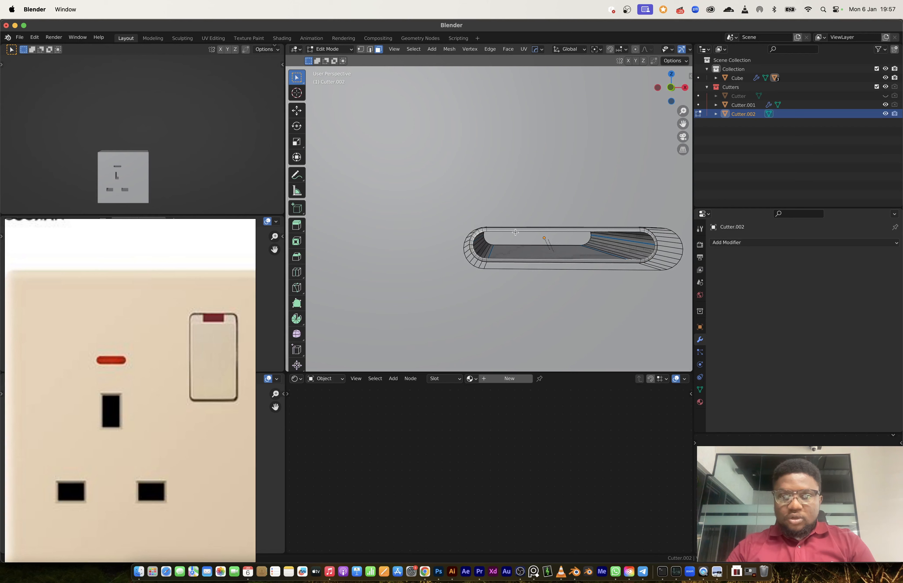
key(2)
alt+click(514, 243)
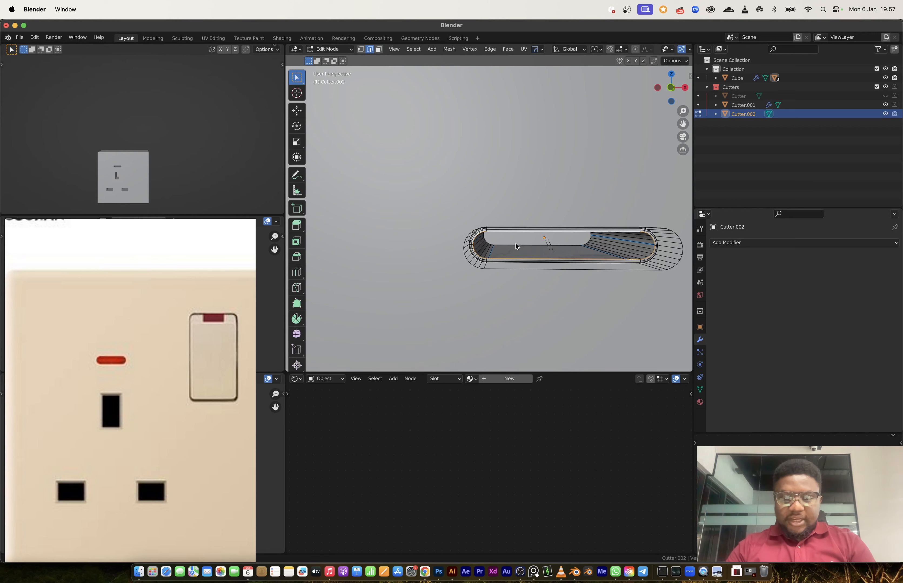
key(F3)
text(grid)
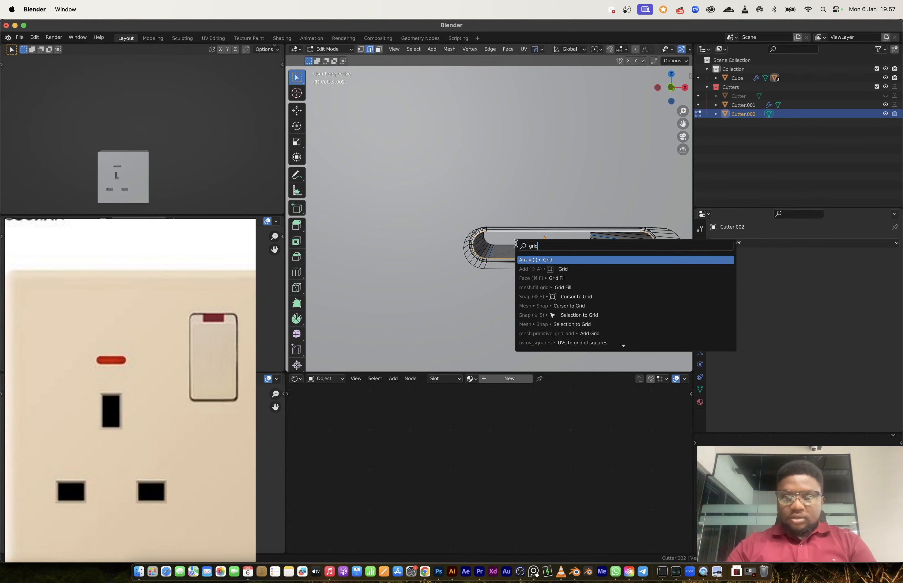
key(Down)
key(Down)
key(Return)
key(Tab)
- Shade the indicator piece smooth and hide the slot's original boolean cutter
mouse_move(600, 220)
middle_down()
mouse_move(607, 239)
mouse_move(579, 248)
middle_up()
right_click(576, 248)
click(576, 248)
scroll(581, 276, down, 1)
scroll(582, 276, down, 6)
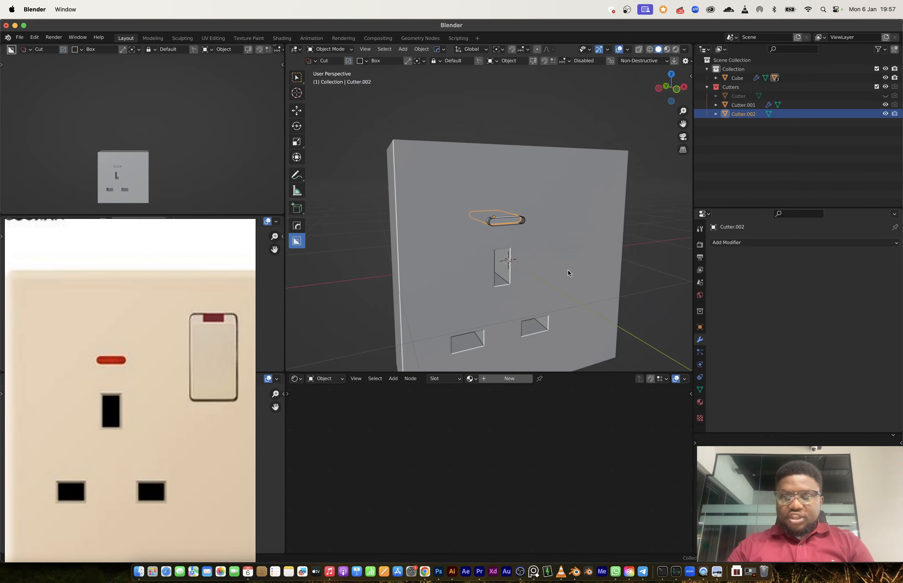
click(537, 223)
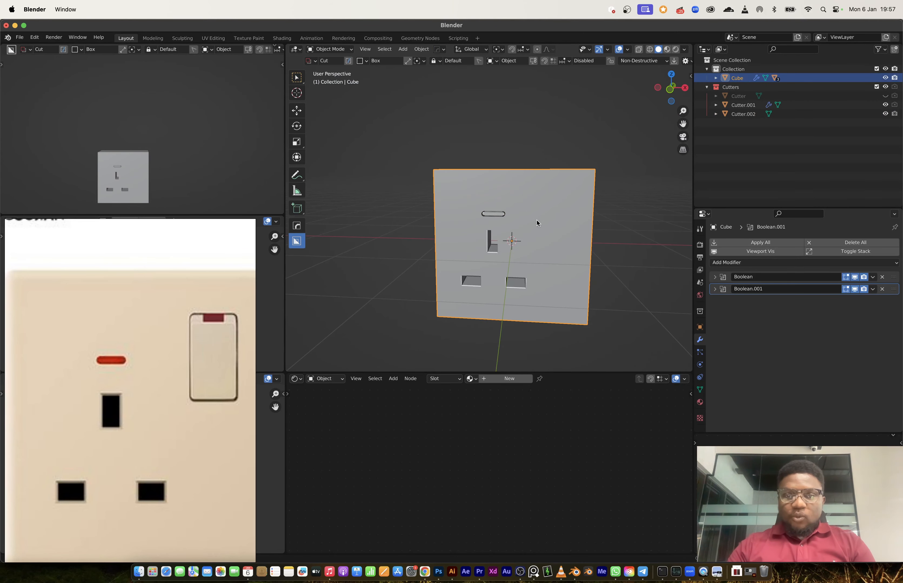
click(497, 218)
scroll(488, 222, up, 5)
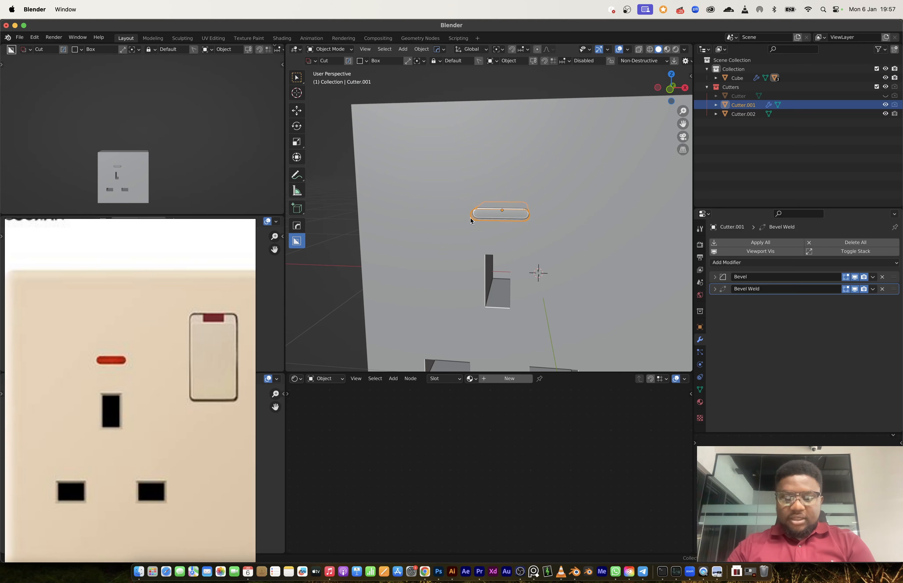
key(h)
- Cut a rectangular switch opening near the plate's upper right corner and apply its boolean modifier
scroll(143, 329, right, 3)
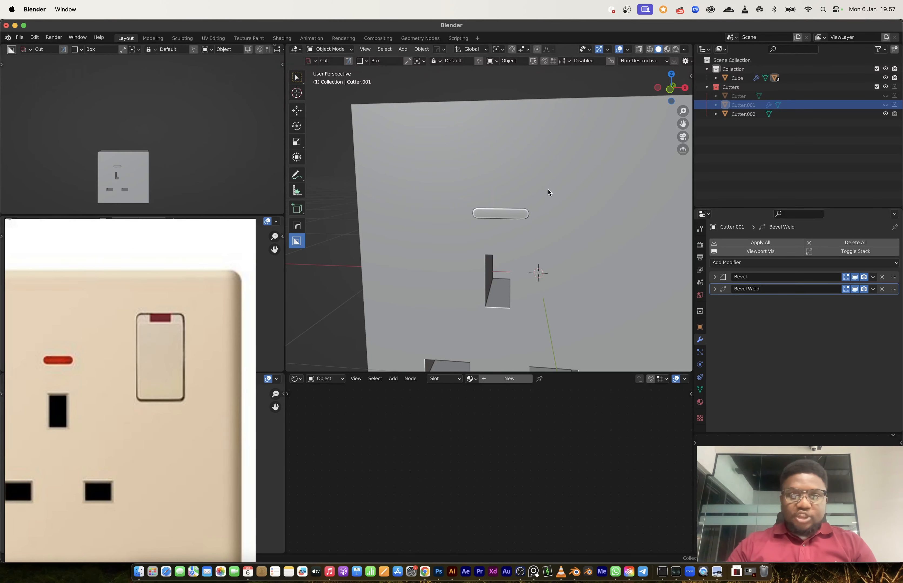
scroll(548, 192, down, 5)
middle_drag(470, 167, 478, 186)
click(478, 186)
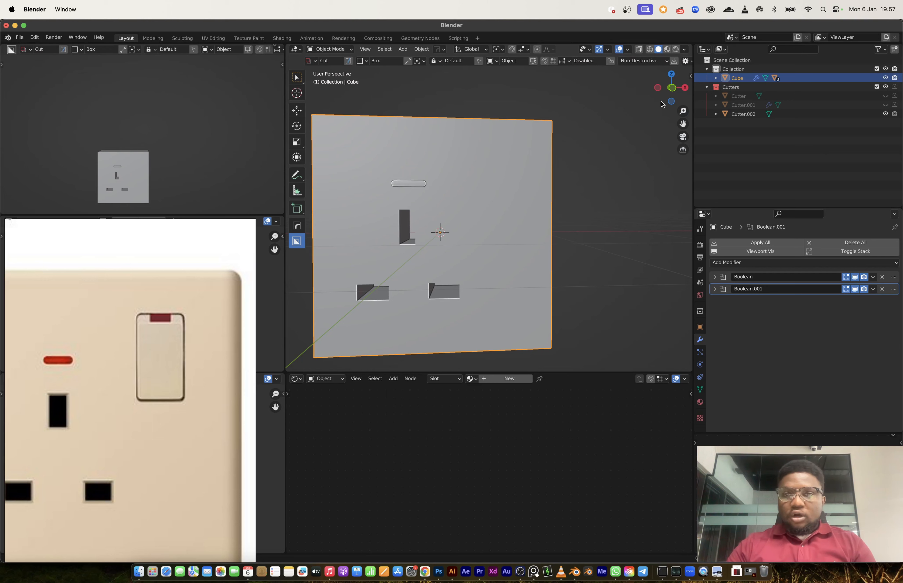
click(672, 88)
middle_drag(486, 169, 493, 183)
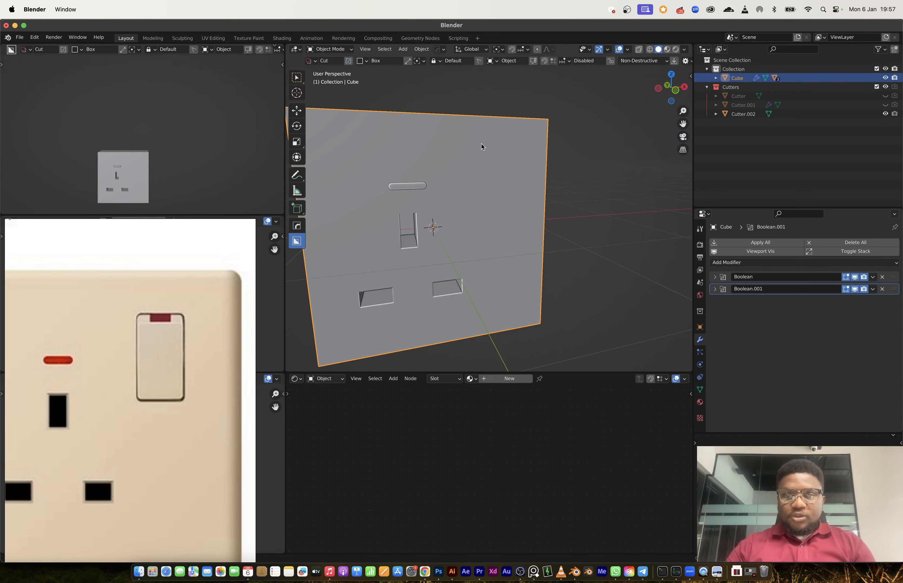
drag(482, 147, 519, 221)
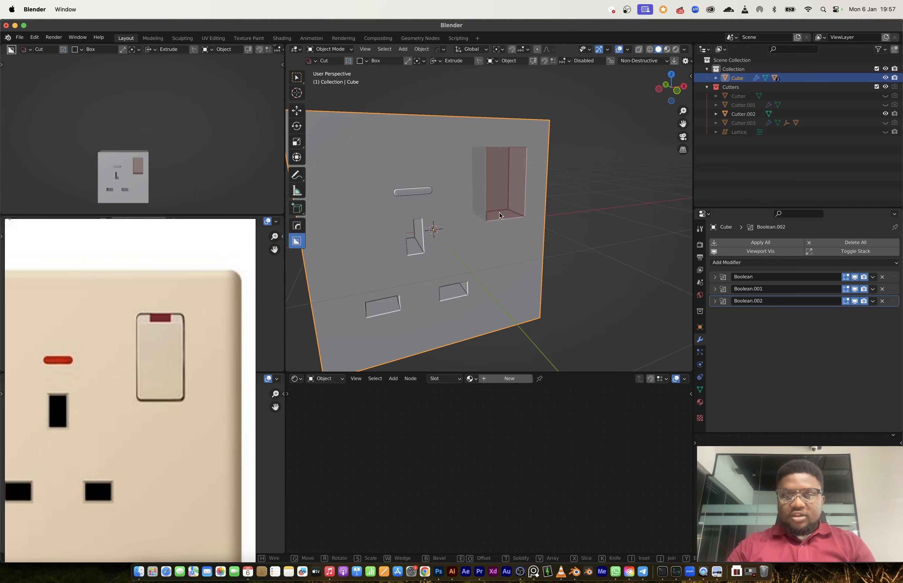
middle_drag(500, 215, 588, 270)
key(ctrl+a)
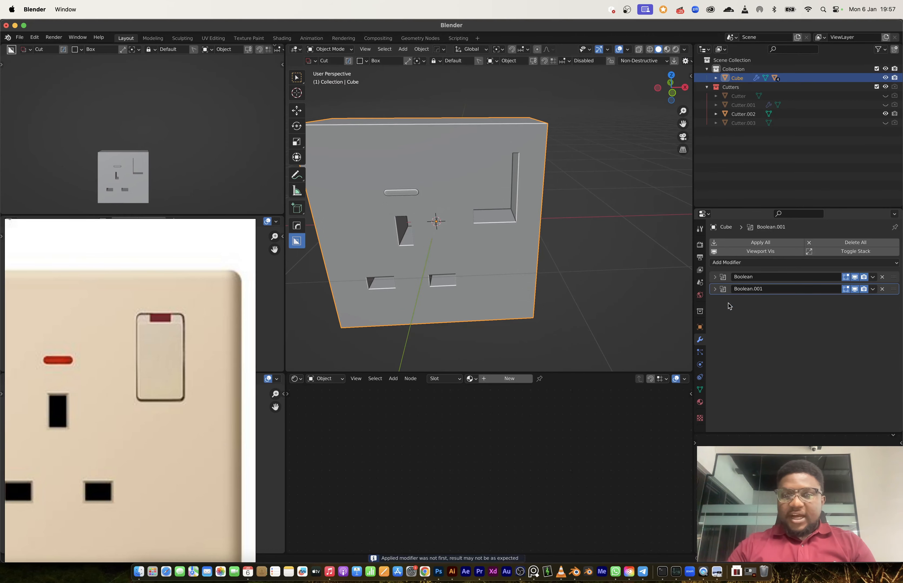
- Duplicate the switch opening's back face in place, separate it into its own object, and select that object
middle_drag(503, 232, 507, 233)
key(Tab)
key(shift+d)
right_click(550, 208)
key(p)
click(550, 208)
key(Tab)
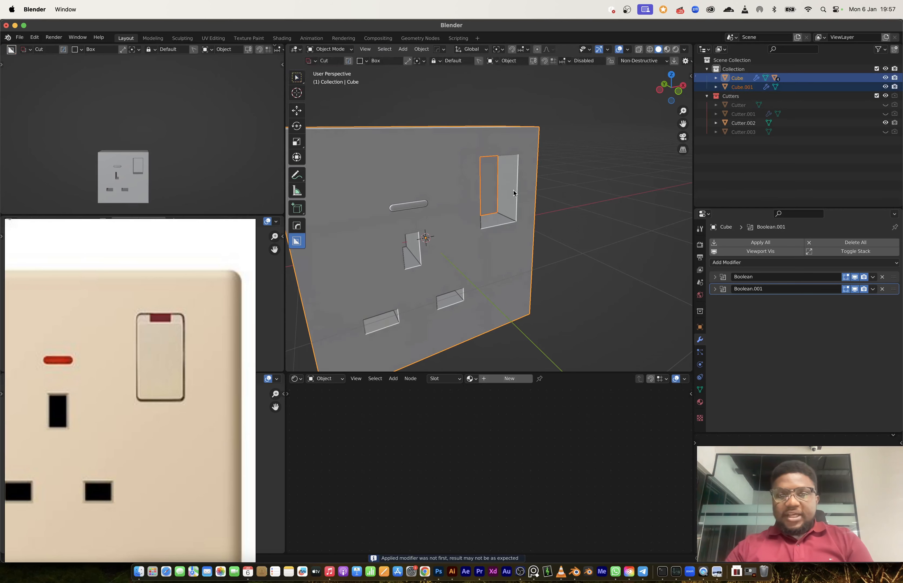
click(491, 189)
key(g)
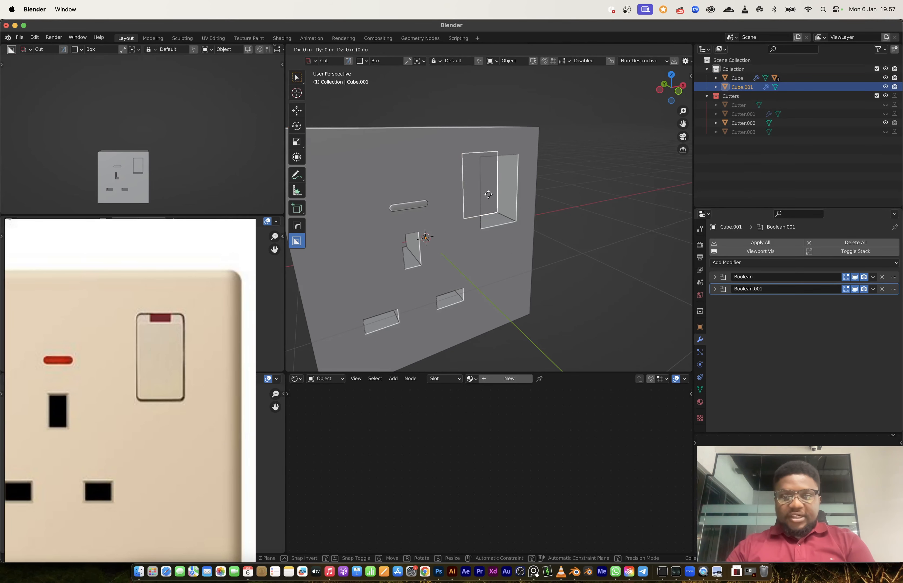
key(y)
right_click(497, 204)
- Extrude the separated switch face 0.28736 m outward along its normal
key(Tab)
click(500, 207)
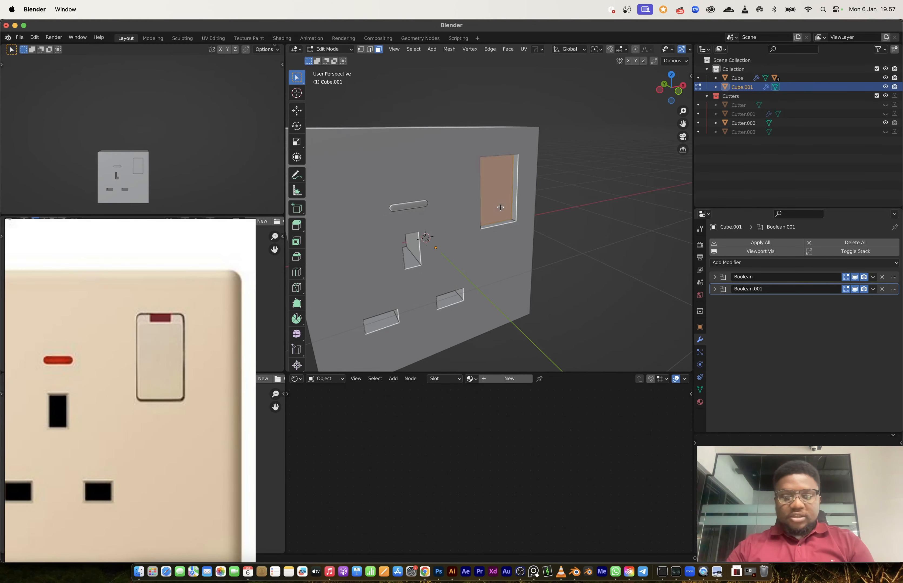
key(e)
click(516, 221)
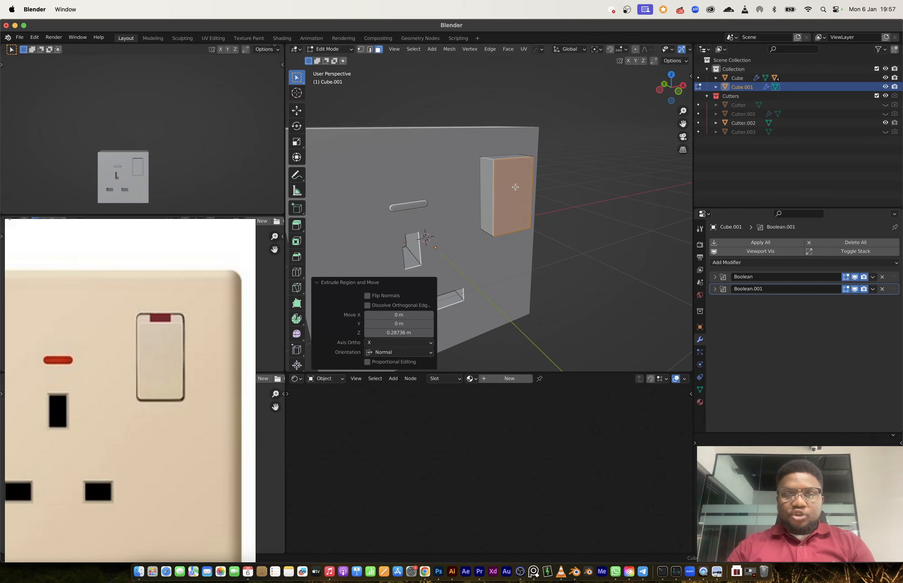
- Scale the entire switch block down uniformly to about 0.96 so it fits inside its opening
middle_drag(516, 221, 505, 173)
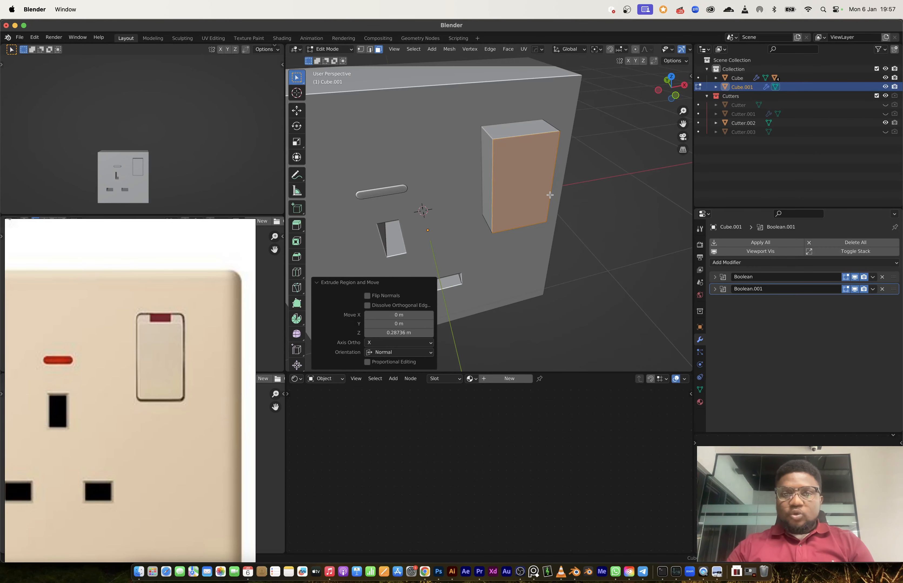
key(a)
key(s)
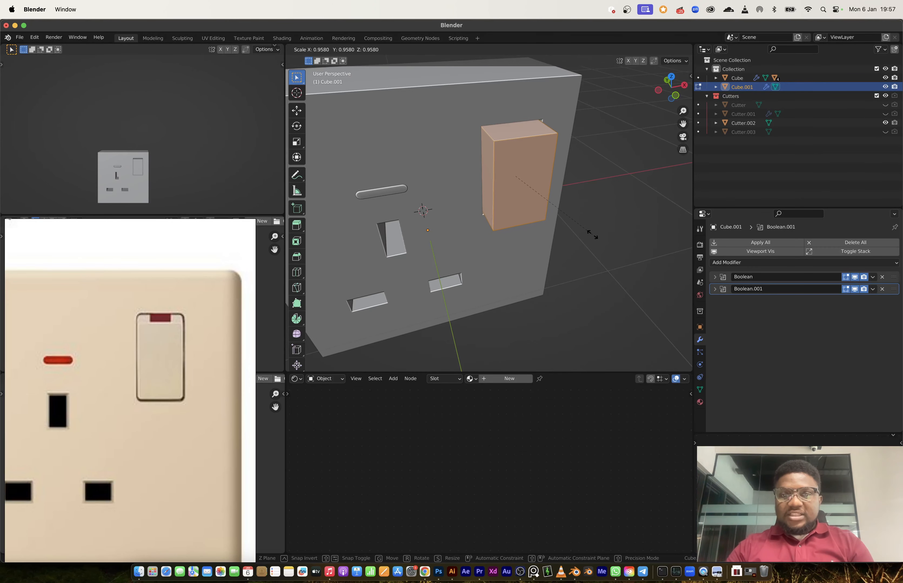
click(591, 234)
middle_drag(590, 235, 535, 177)
key(Tab)
key(Tab)
- Lower the switch block's upper front edge about 0.15 m along Z to slope its top face
key(2)
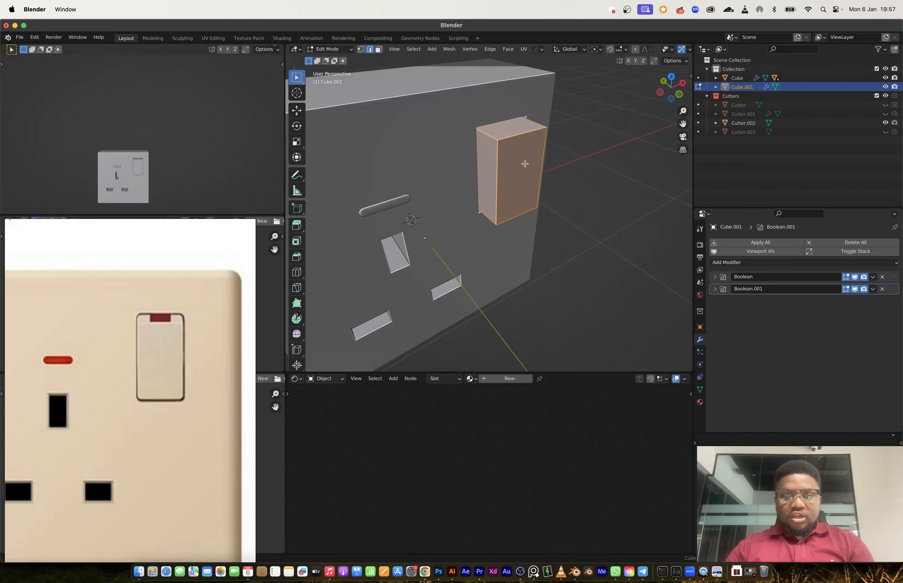
key(alt+a)
click(522, 140)
key(g)
key(z)
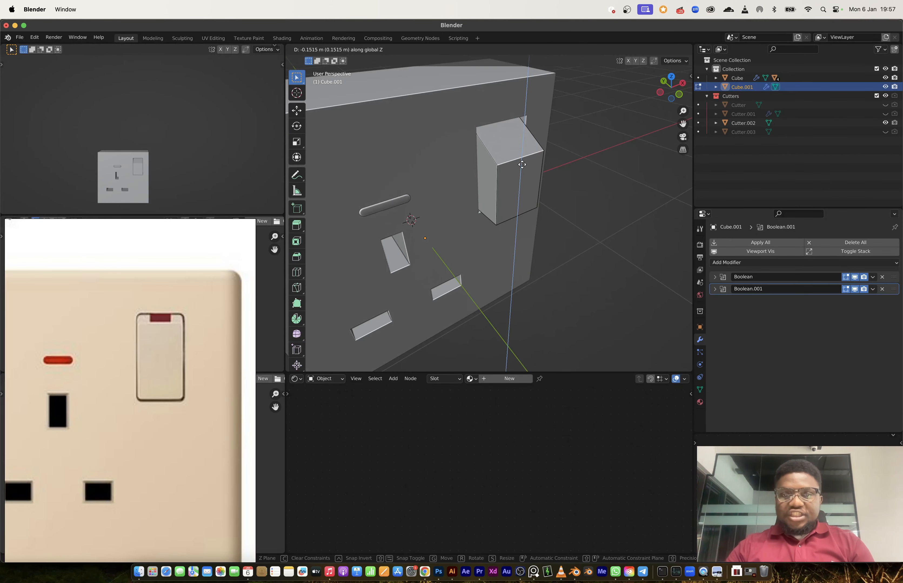
click(518, 188)
- Move the switch block's front face about 0.066 m toward the plate along Y
key(3)
click(517, 189)
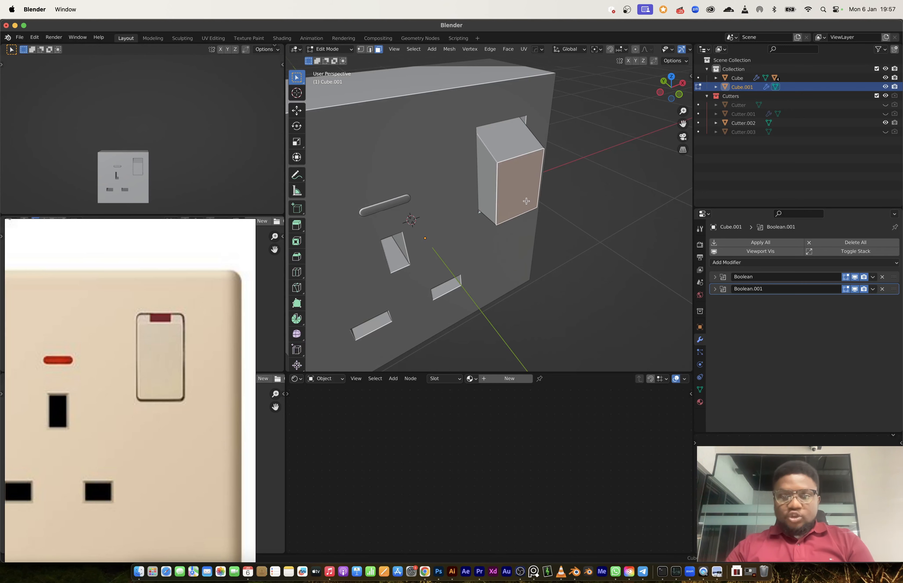
key(g)
key(y)
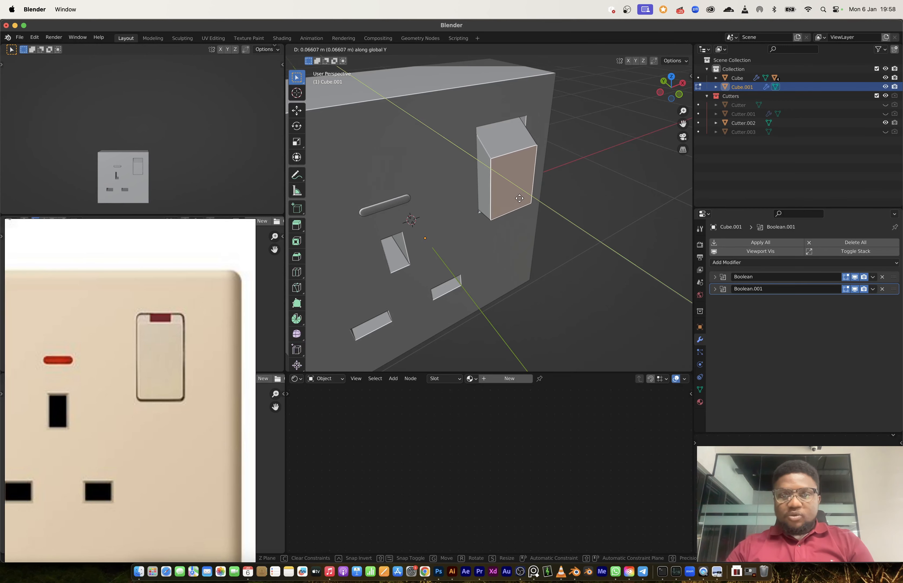
click(520, 199)
- Fine-tune the height of the switch block's upper front edge along Z
key(2)
click(509, 154)
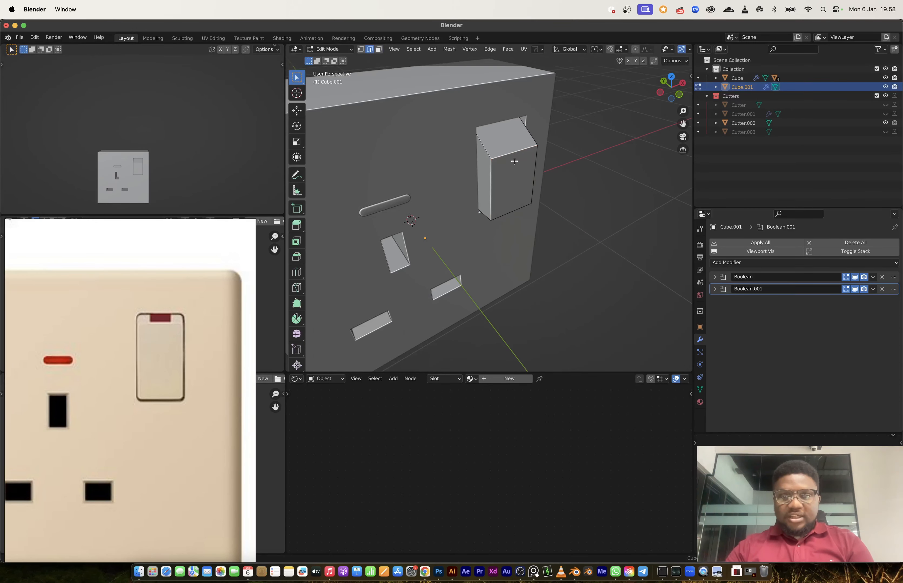
key(g)
key(z)
click(516, 168)
key(Tab)
- Compare with the grey socket reference and move the switch's lower front edge 0.12048 m toward the plate along Y
middle_drag(516, 168, 578, 131)
scroll(98, 402, down, 5)
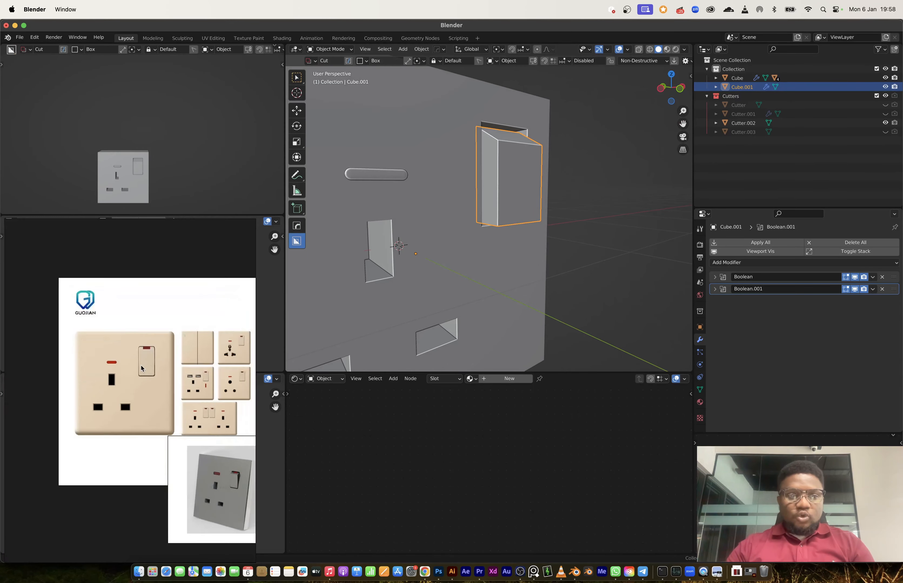
scroll(167, 428, up, 6)
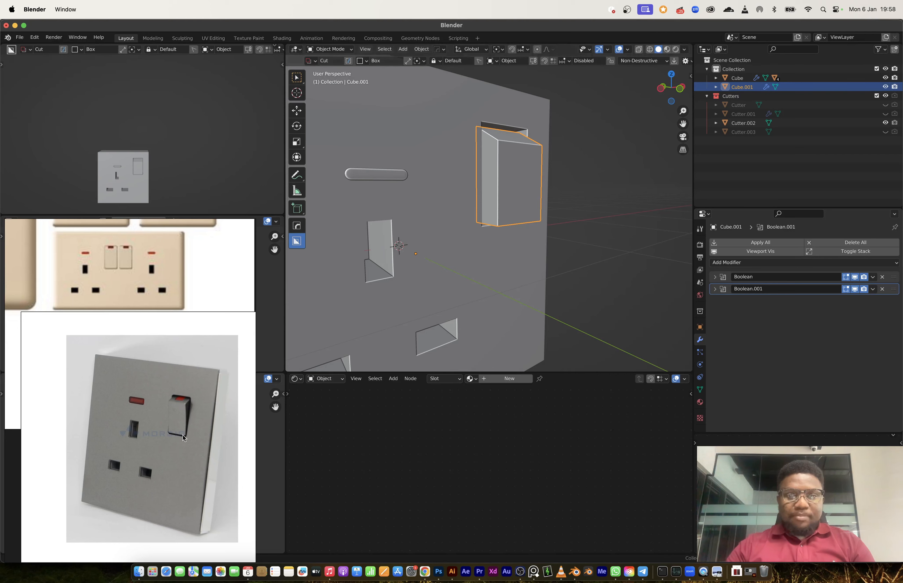
middle_drag(530, 151, 504, 174)
key(Tab)
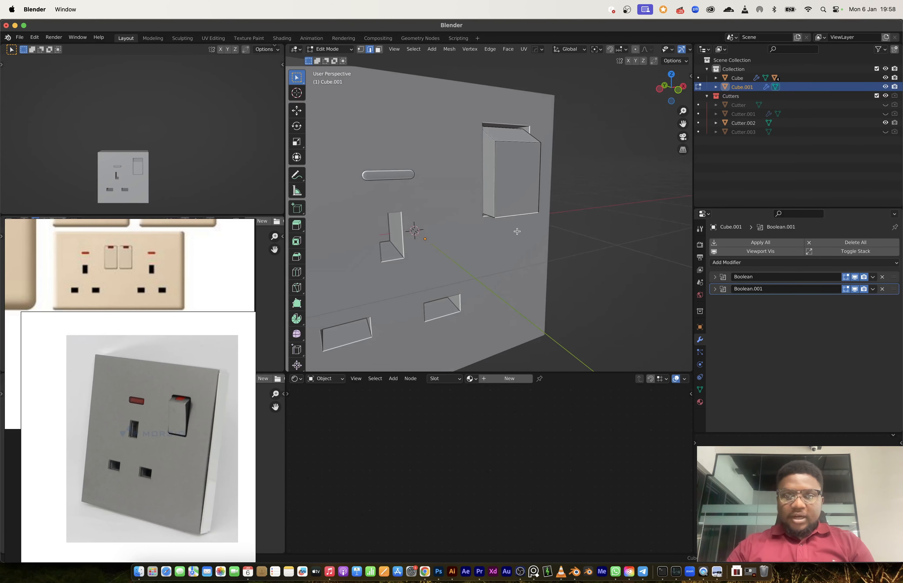
middle_drag(517, 231, 550, 227)
key(g)
key(y)
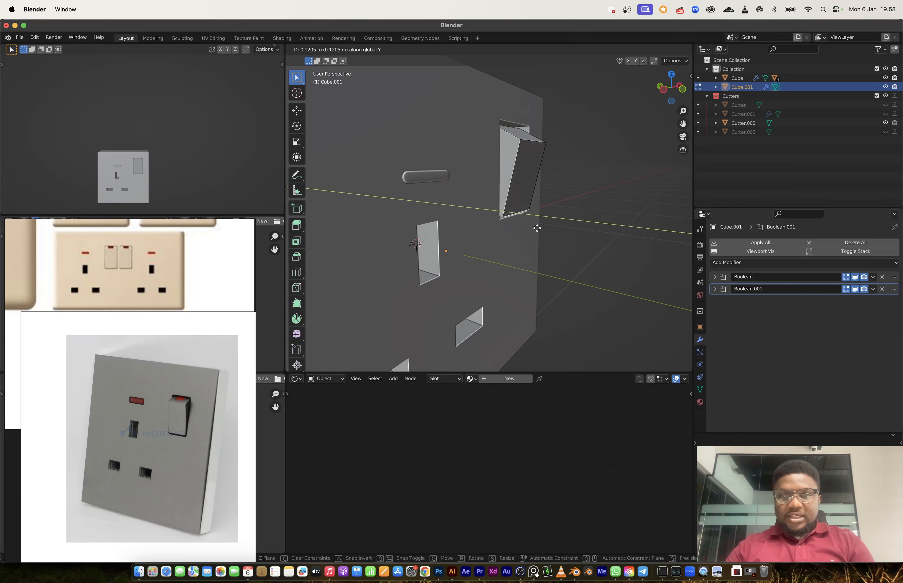
click(537, 228)
- Add one horizontal loop cut across the switch and slide it slightly upward by a factor of 0.169
middle_drag(530, 149, 537, 155)
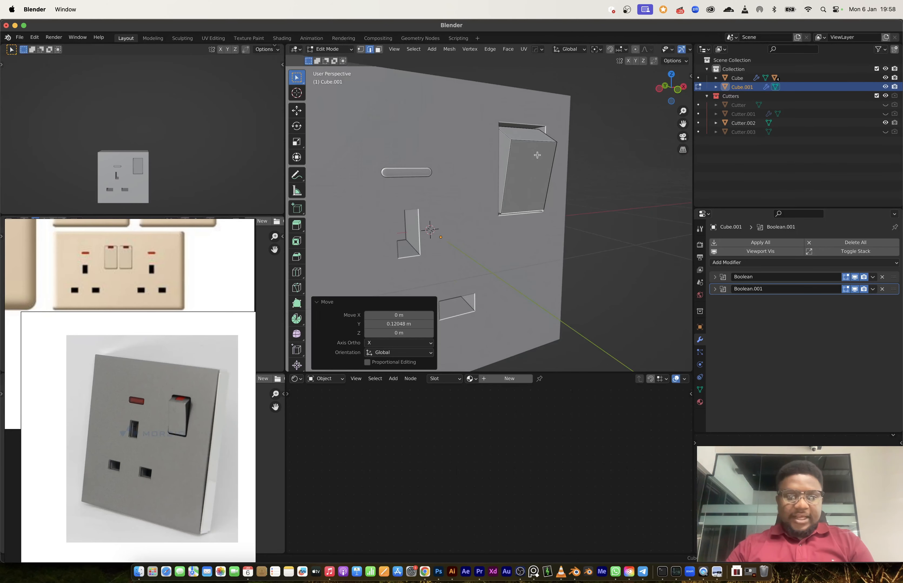
key(ctrl+r)
click(531, 180)
right_click(532, 181)
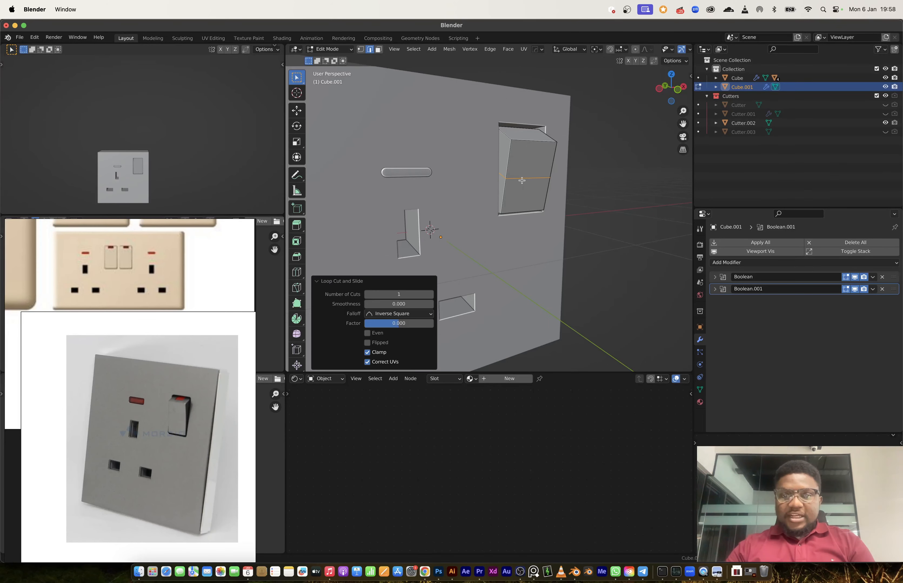
middle_drag(525, 180, 532, 182)
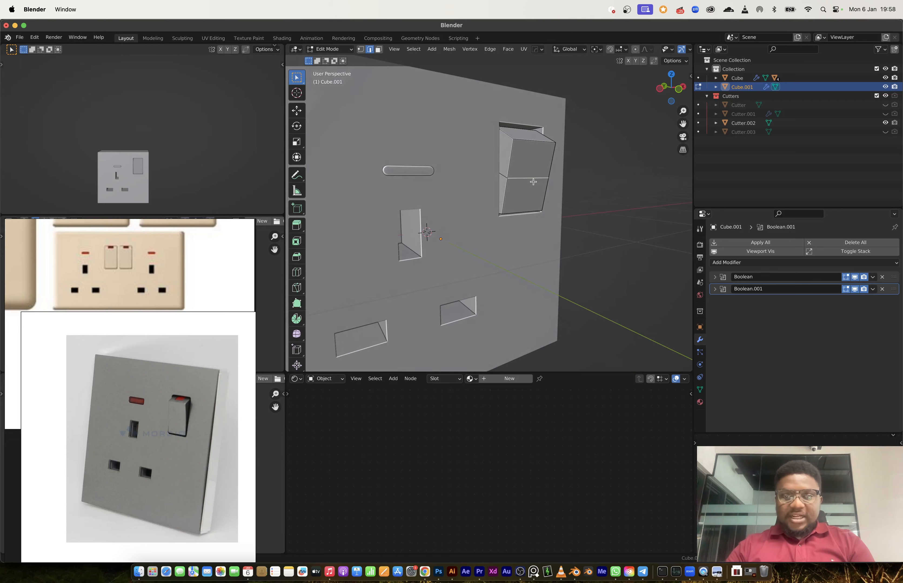
key(g)
key(g)
click(533, 185)
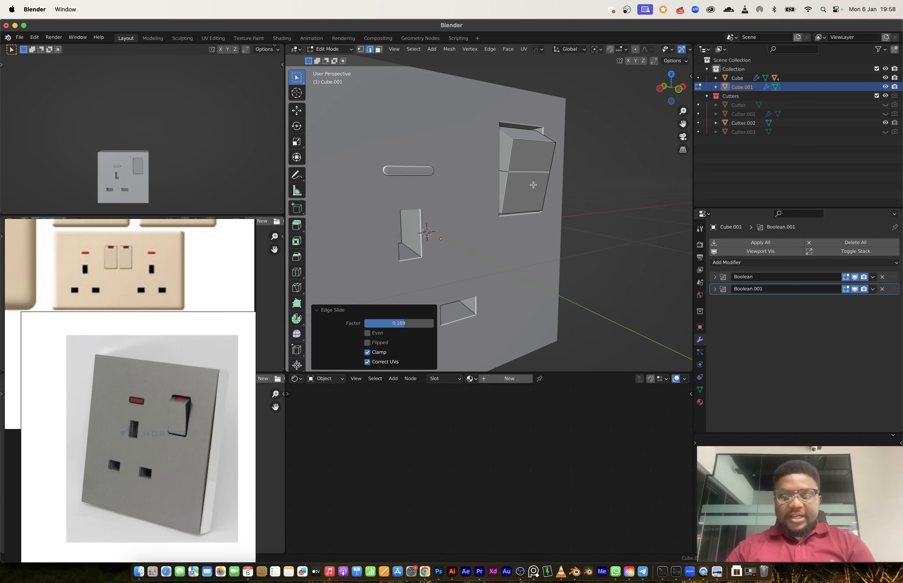
- Move the switch's middle front edge about 0.085 m toward the plate along Y
key(g)
key(y)
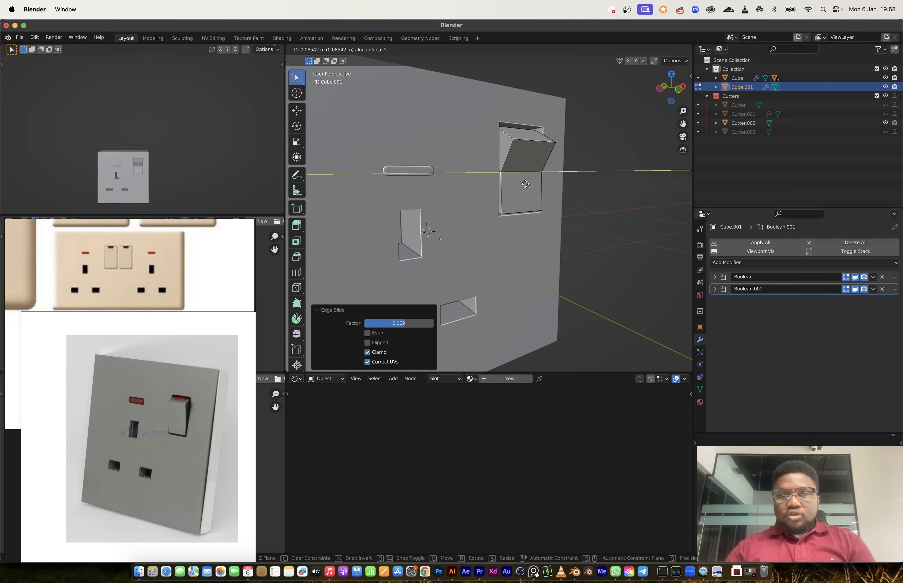
click(525, 184)
- Try a multi-segment bevel on the switch's middle front edge and check the concave profile from the side
click(514, 173)
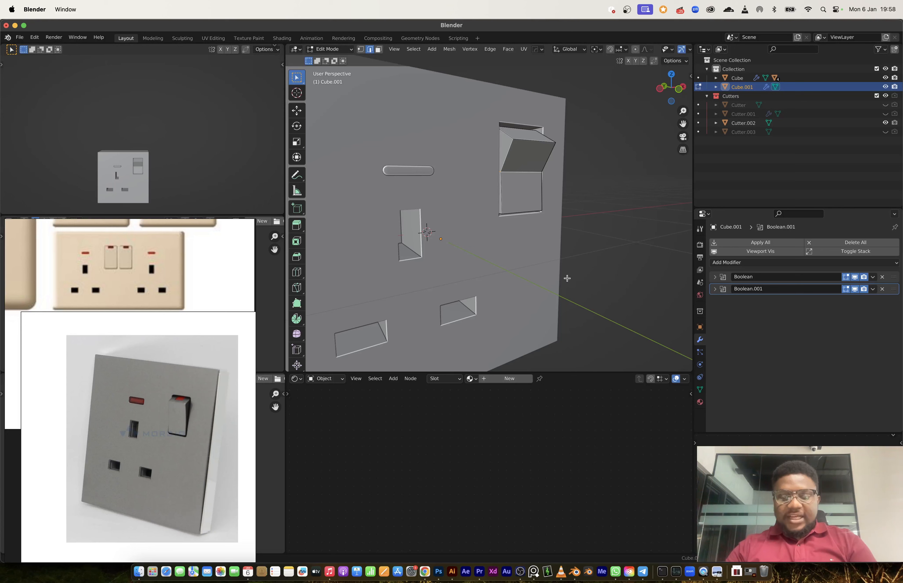
key(ctrl+b)
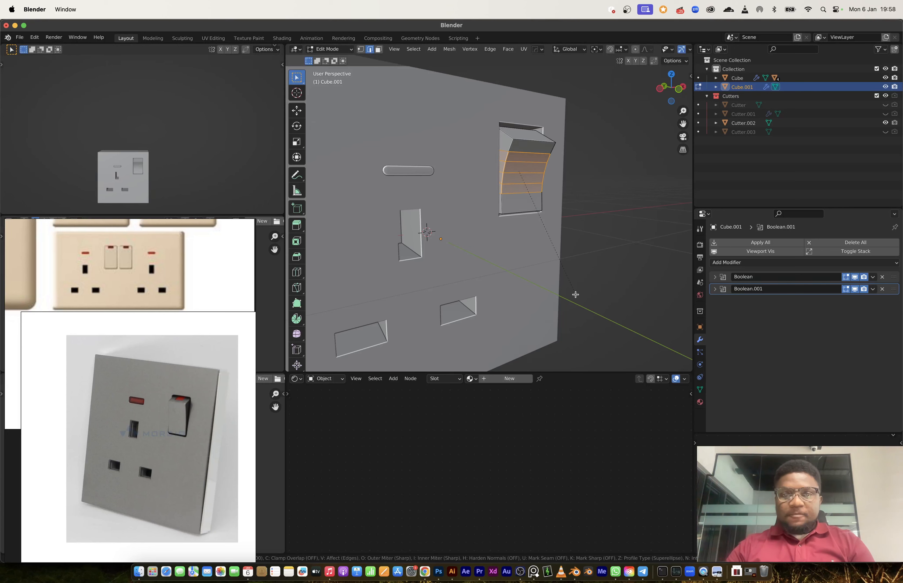
click(575, 294)
key(Tab)
middle_drag(575, 295, 298, 322)
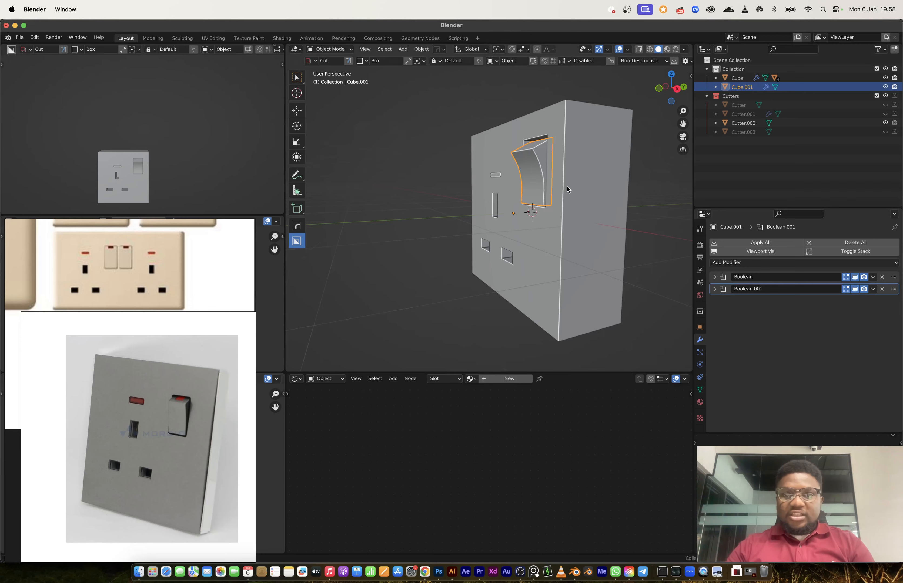
middle_drag(568, 190, 493, 206)
scroll(483, 215, up, 5)
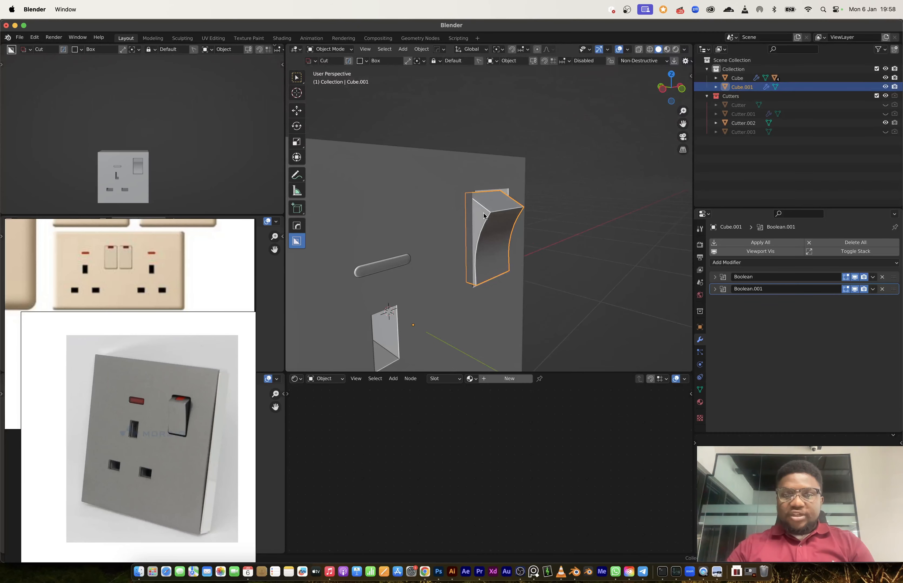
- Revert the bevel and move the switch's upper front edge about 0.05 m toward the plate along Y
key(Tab)
key(alt+a)
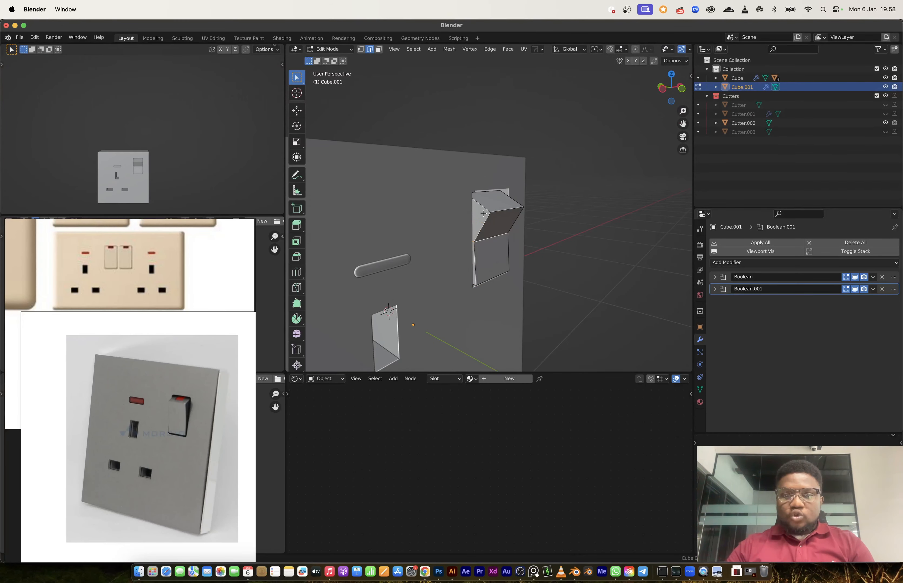
click(513, 219)
key(g)
key(y)
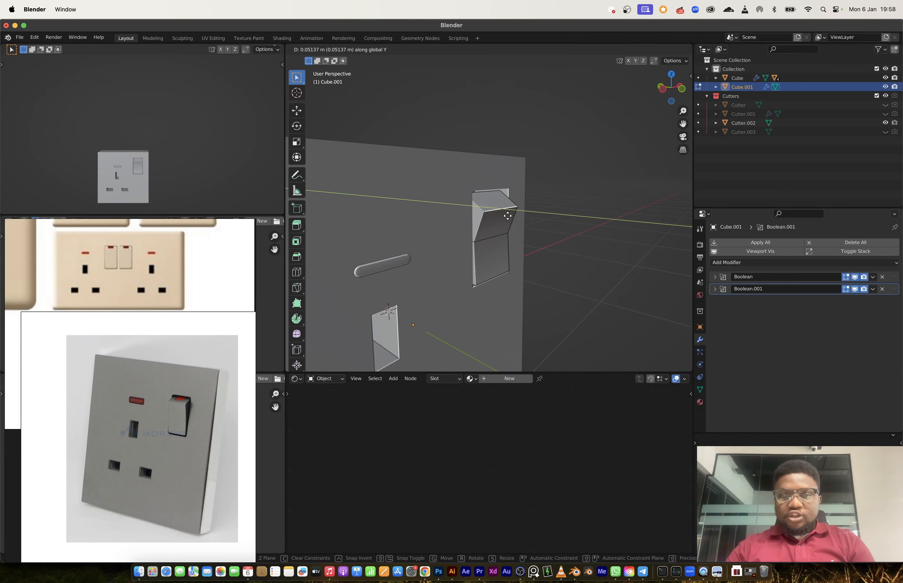
click(506, 216)
- Bevel the switch's middle front edge with a width of 0.17 m and 12 segments
alt+click(490, 239)
middle_drag(490, 240, 502, 266)
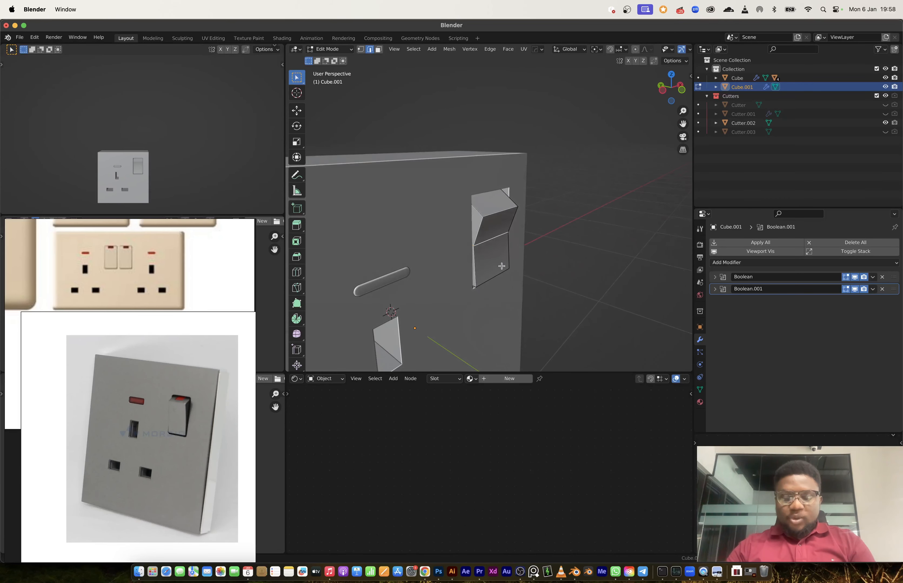
key(ctrl+b)
scroll(531, 290, up, 5)
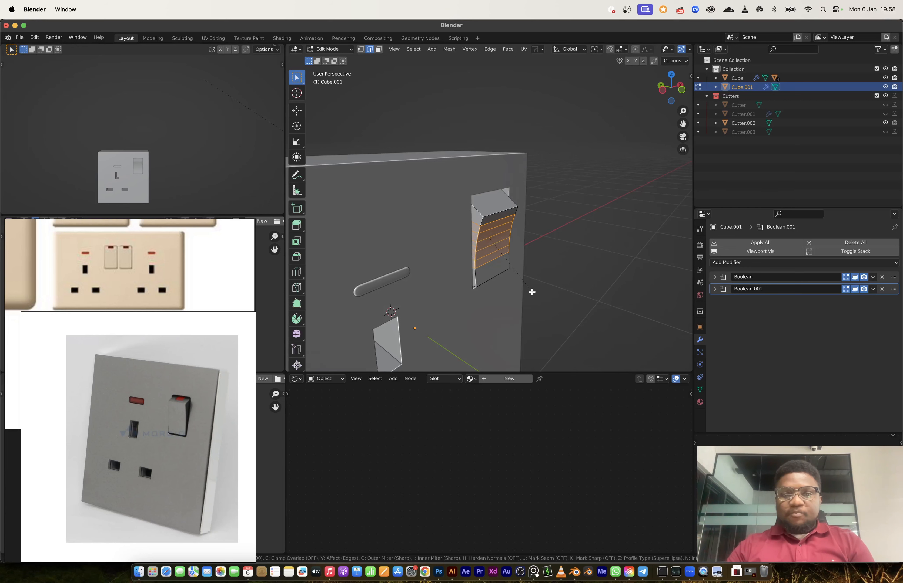
click(530, 295)
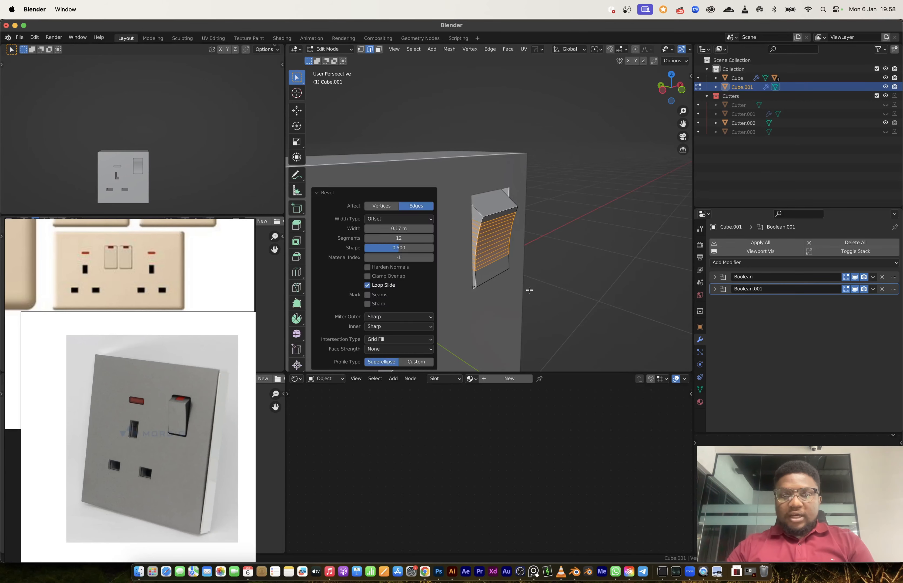
- Shade the switch smooth and compare its top with the red indicator on the grey socket reference
key(Tab)
middle_drag(528, 288, 554, 249)
right_click(499, 237)
click(498, 236)
scroll(176, 402, up, 3)
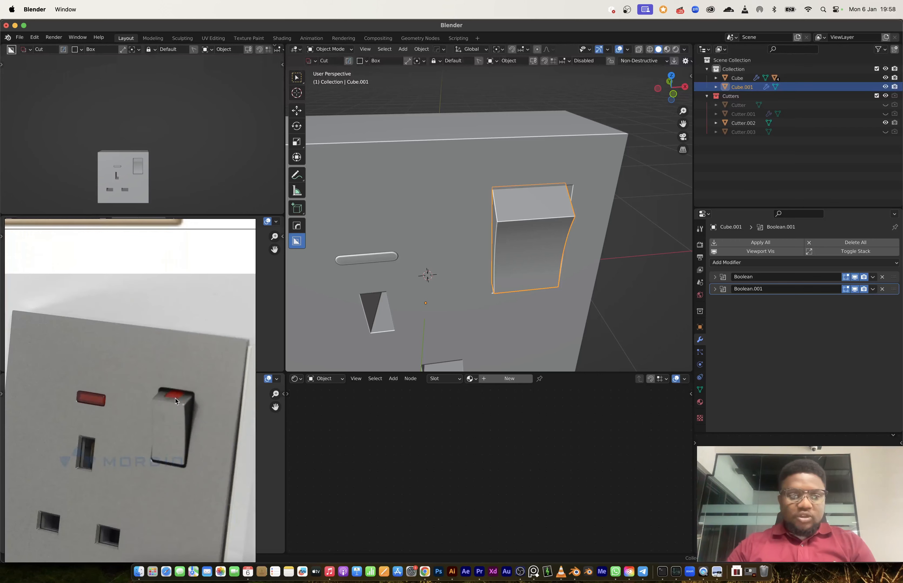
- Inset the switch's sloped top face by 0.05269 m and narrow the inset face to about 0.62 along X
key(Tab)
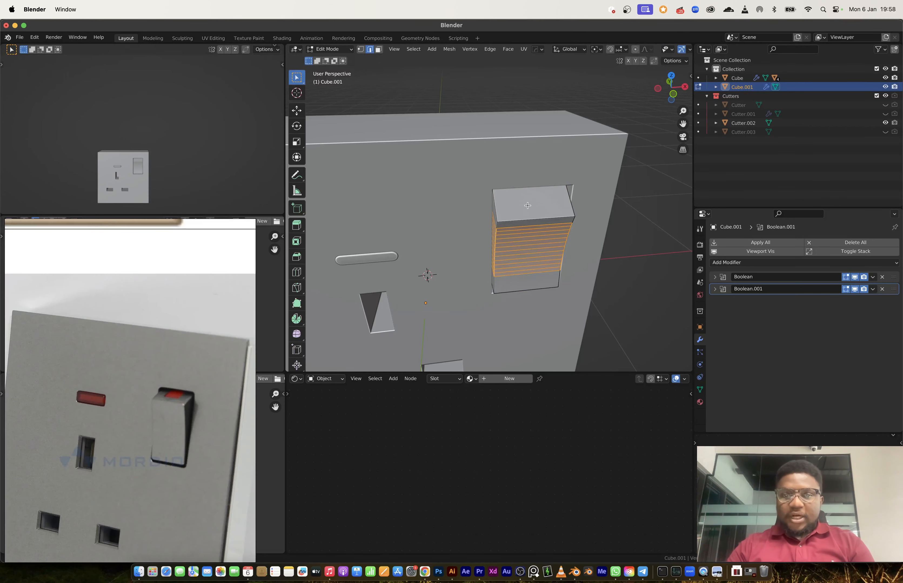
key(3)
click(529, 202)
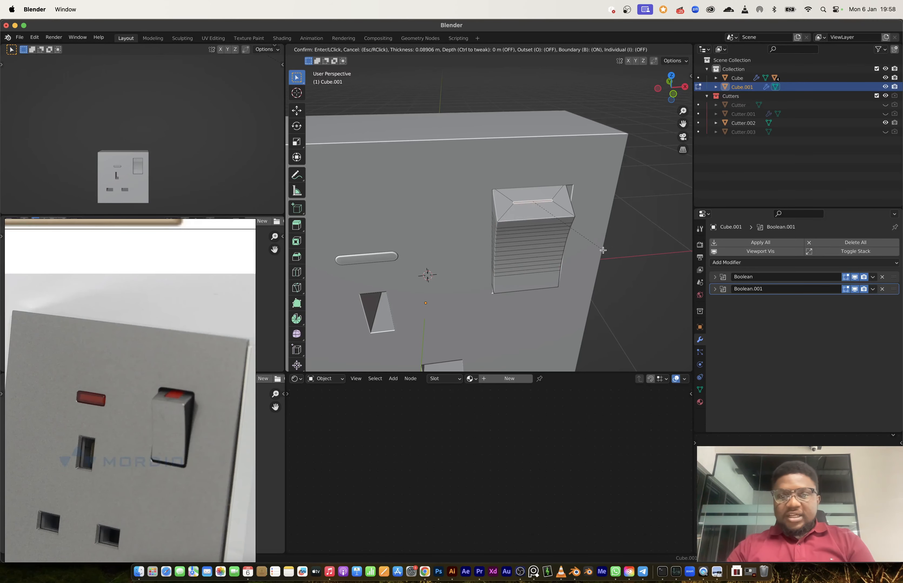
click(603, 250)
key(s)
key(x)
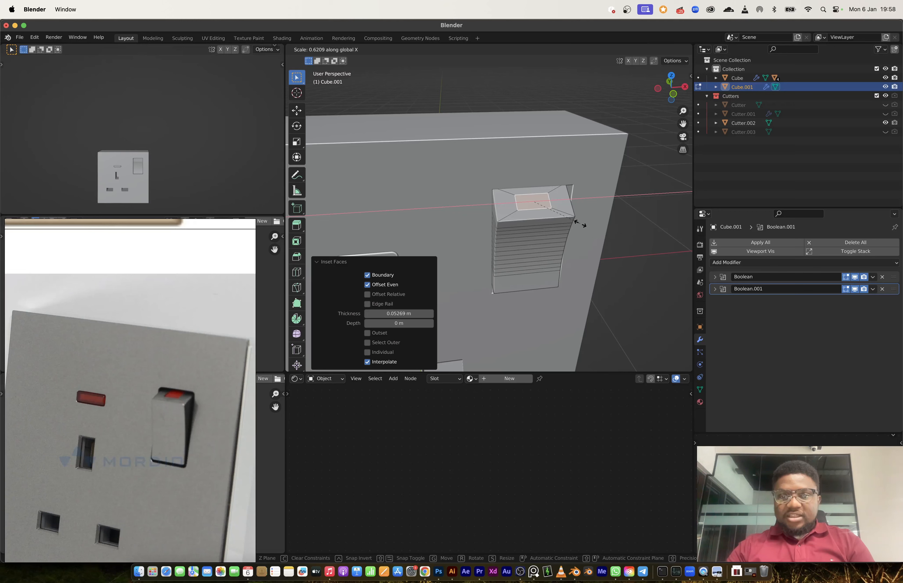
click(578, 223)
- Scale the inset face by 1.158, recess it about 0.017 m, and form a raised inner panel surrounded by a narrow groove
middle_drag(427, 274, 440, 267)
scroll(493, 216, up, 3)
shift+middle_drag(595, 240, 523, 230)
key(s)
click(547, 254)
key(e)
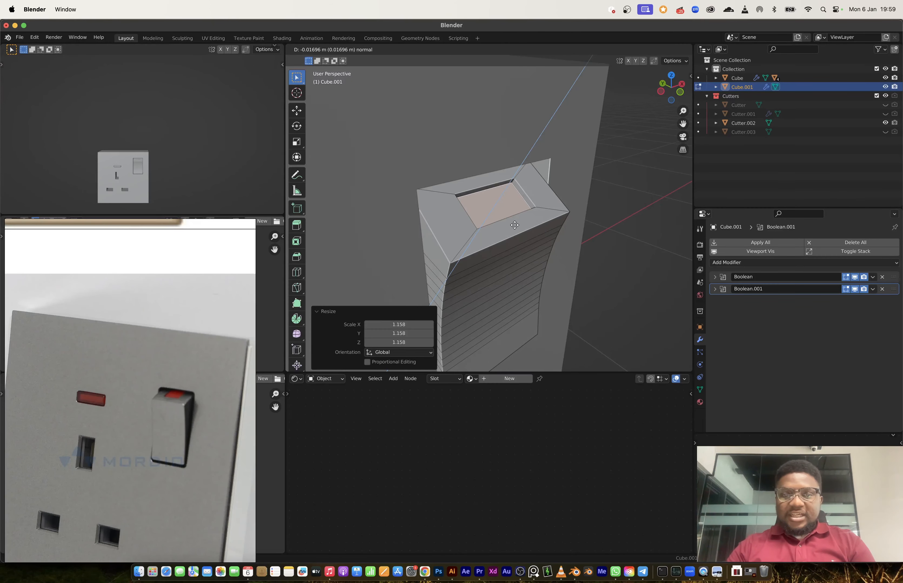
click(514, 225)
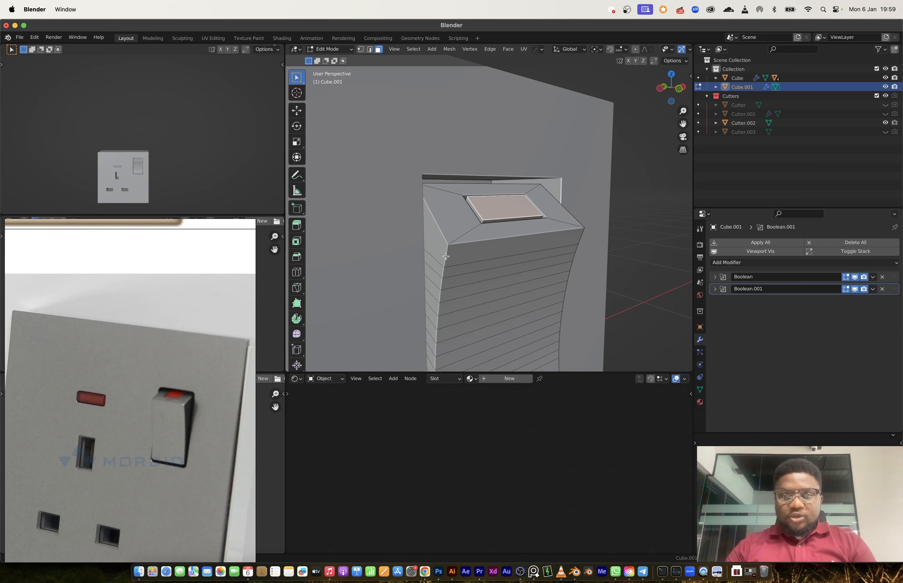
- Bevel the switch's two long curved side edges together with the connected diagonal edges on its sloped top
alt+click(447, 256)
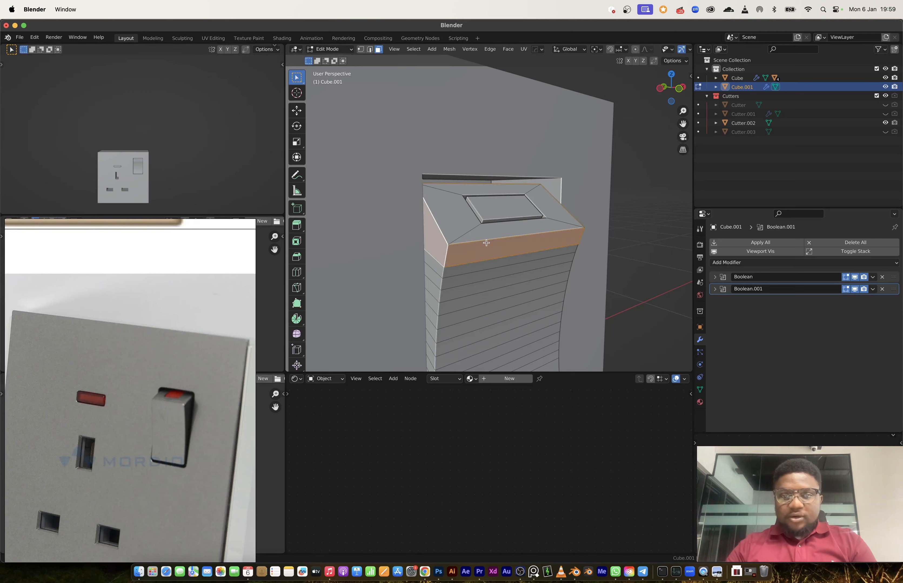
key(2)
alt+click(446, 255)
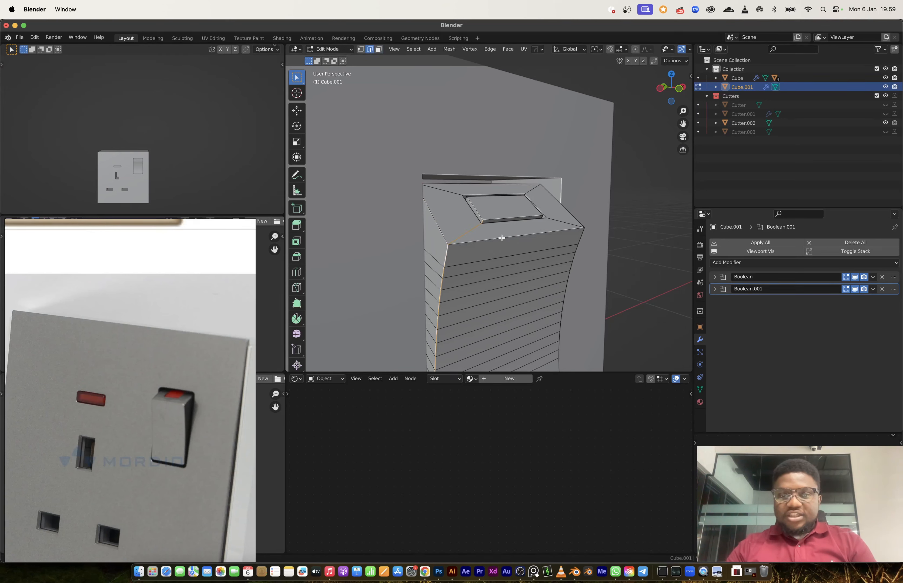
middle_drag(476, 261, 453, 310)
middle_drag(529, 212, 491, 224)
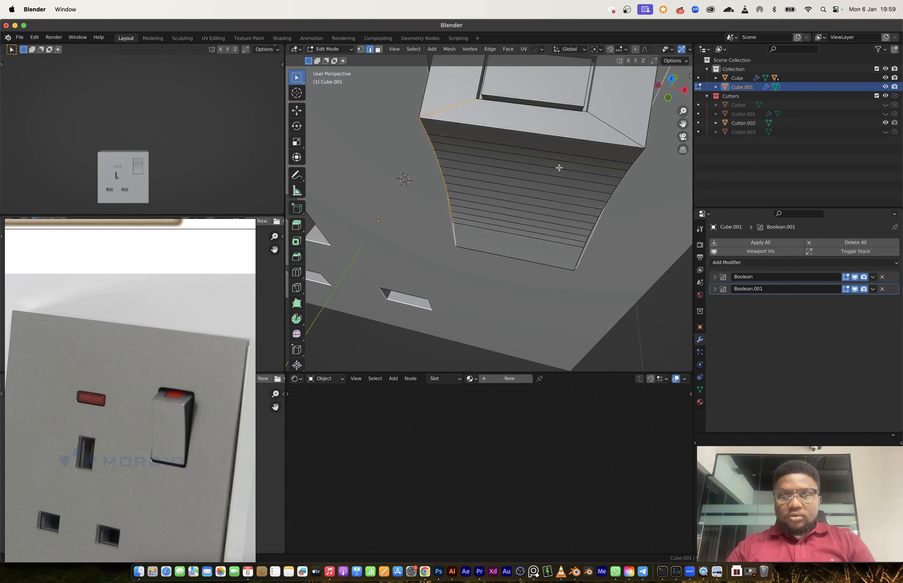
shift+middle_drag(627, 133, 558, 153)
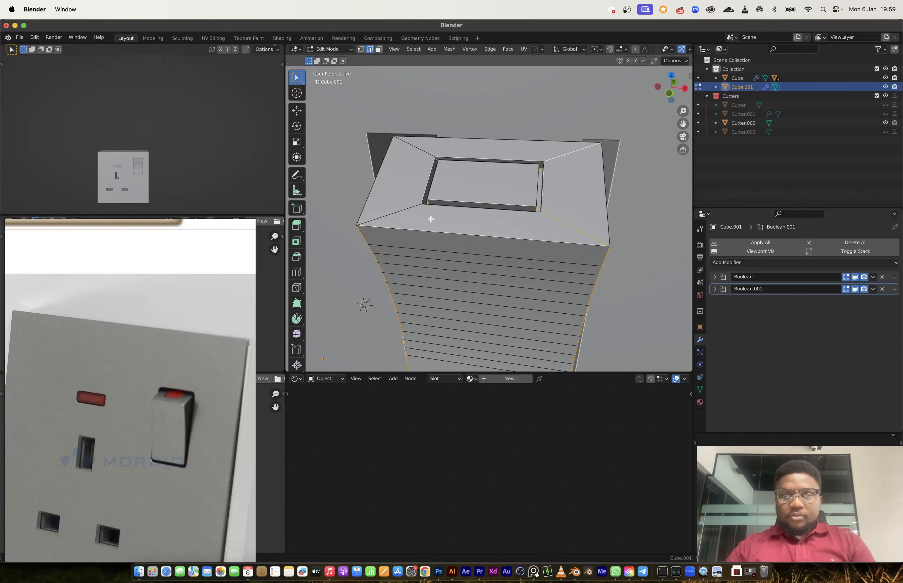
middle_drag(545, 172, 570, 247)
key(ctrl+b)
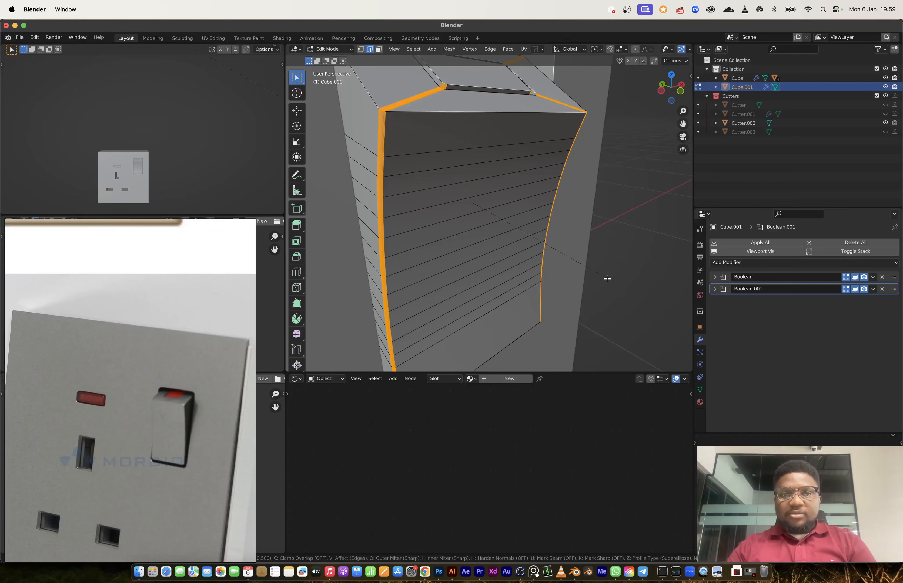
click(607, 279)
- Bevel the edge loop around the outer rim of the switch's sloped top face
key(Tab)
scroll(528, 215, down, 4)
click(583, 215)
scroll(459, 167, up, 2)
middle_drag(462, 186, 459, 214)
key(Tab)
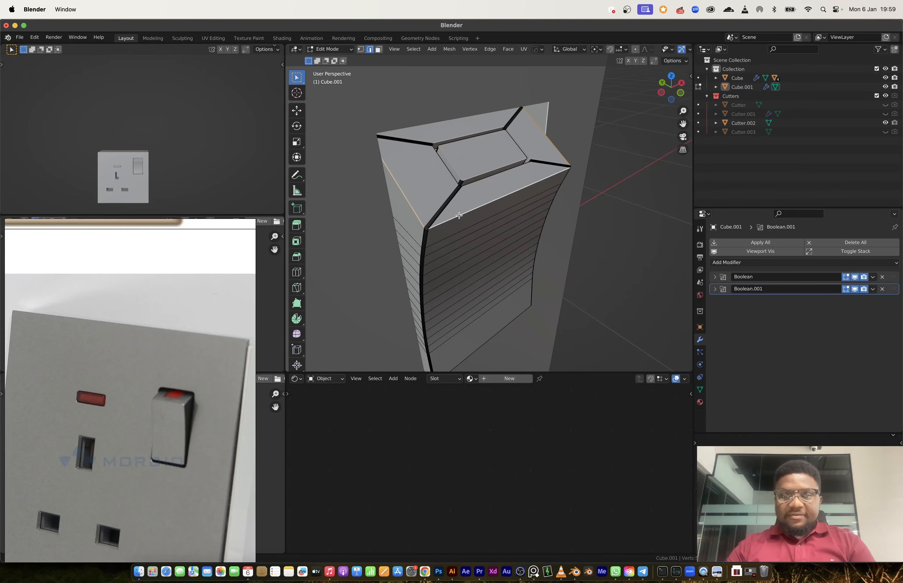
alt+click(546, 238)
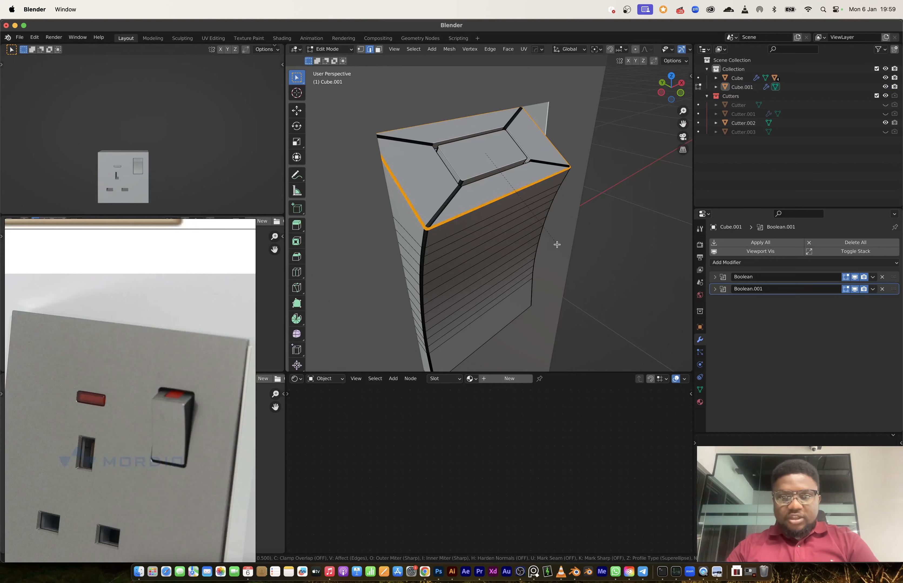
key(ctrl+b)
click(560, 247)
key(Tab)
middle_drag(662, 266, 637, 238)
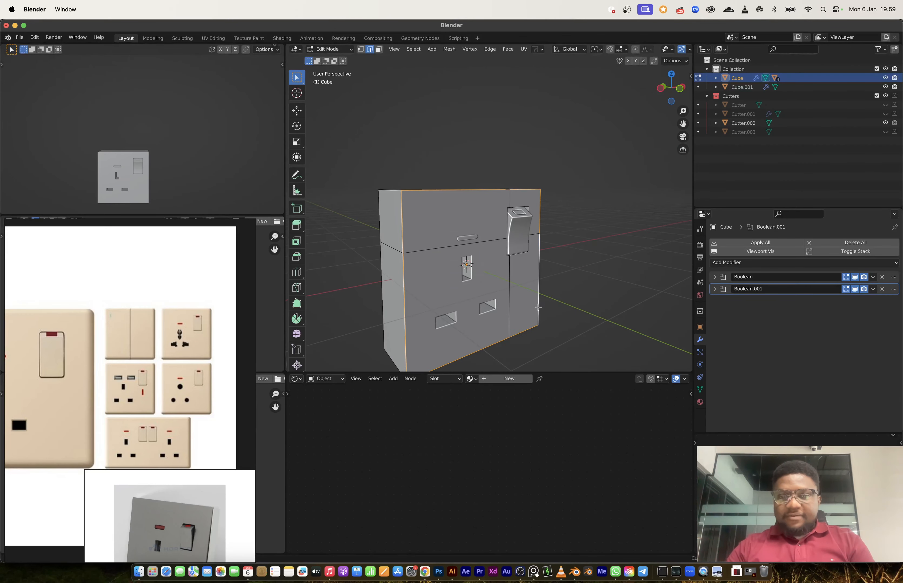
- Try a wide rounded bevel on the edges outlining the socket body's front face
middle_drag(538, 308, 526, 278)
right_click(526, 277)
key(Escape)
key(ctrl+b)
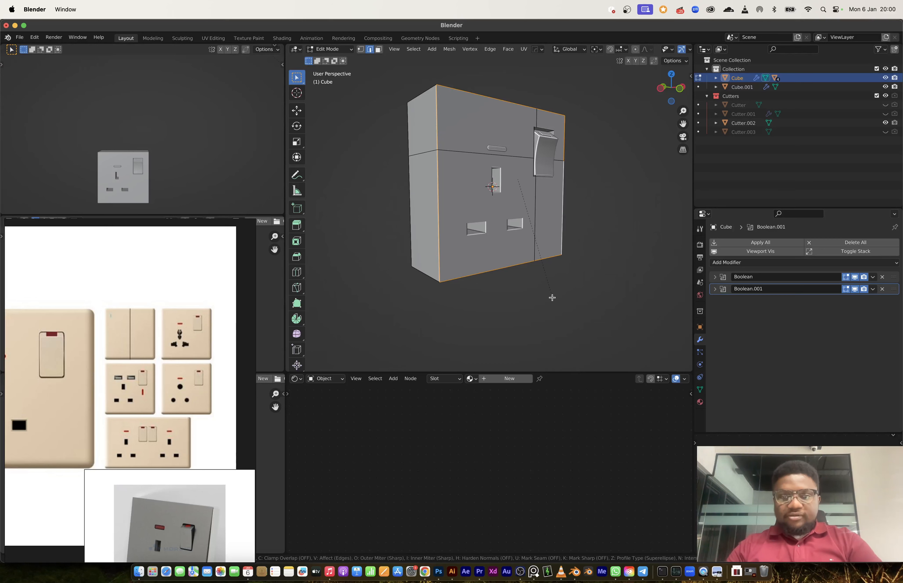
scroll(564, 316, up, 5)
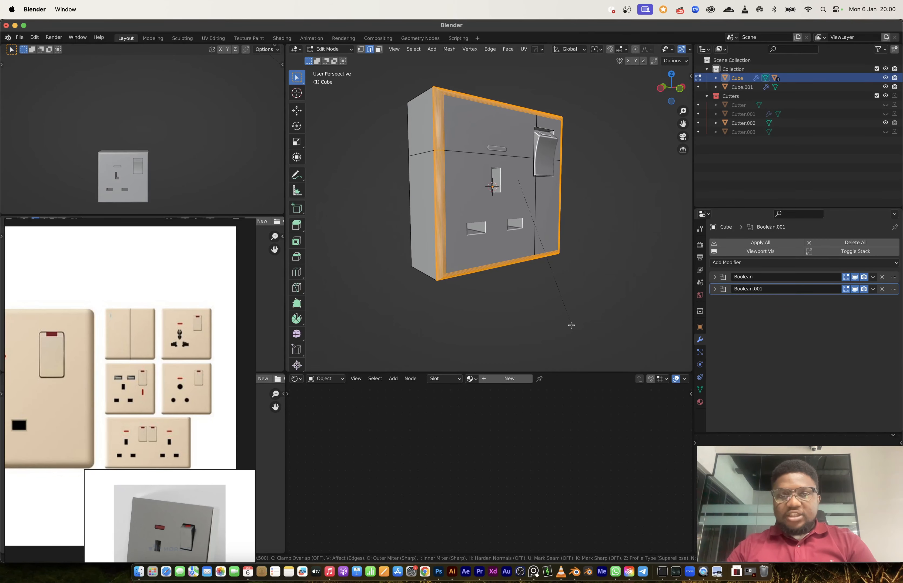
click(572, 325)
- Try rounding the socket body's four front-to-back corner edges with a bevel and inspect its shape
middle_drag(571, 326, 580, 366)
alt+click(418, 98)
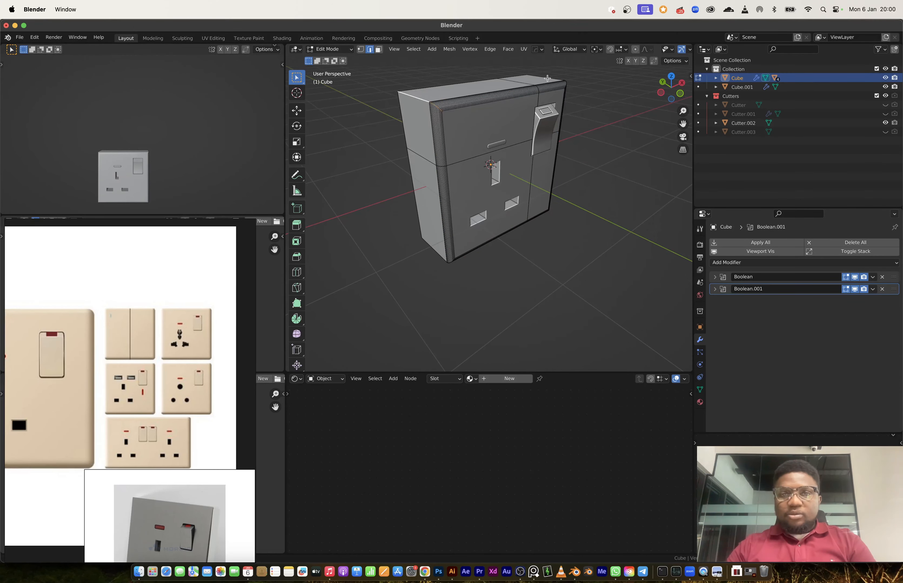
middle_drag(427, 251, 402, 221)
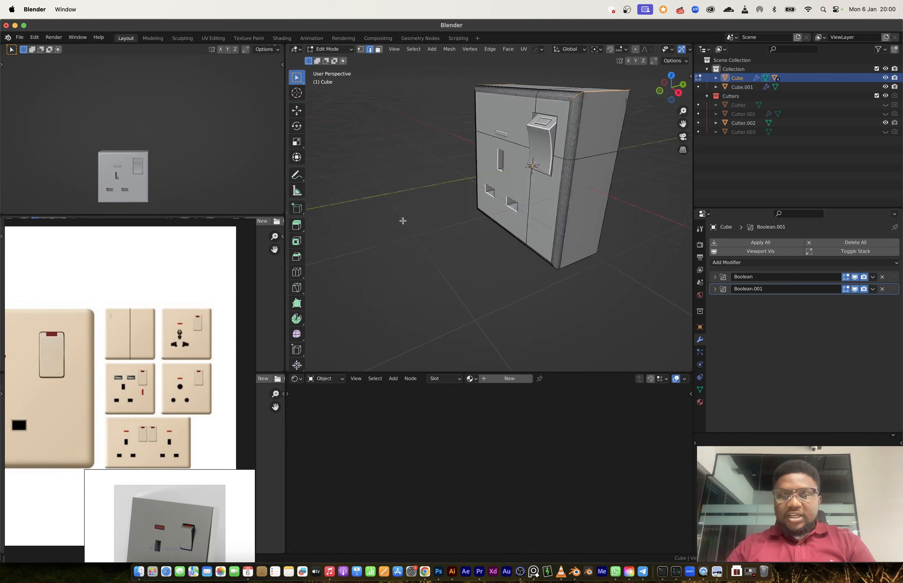
alt+shift+click(585, 262)
key(ctrl+b)
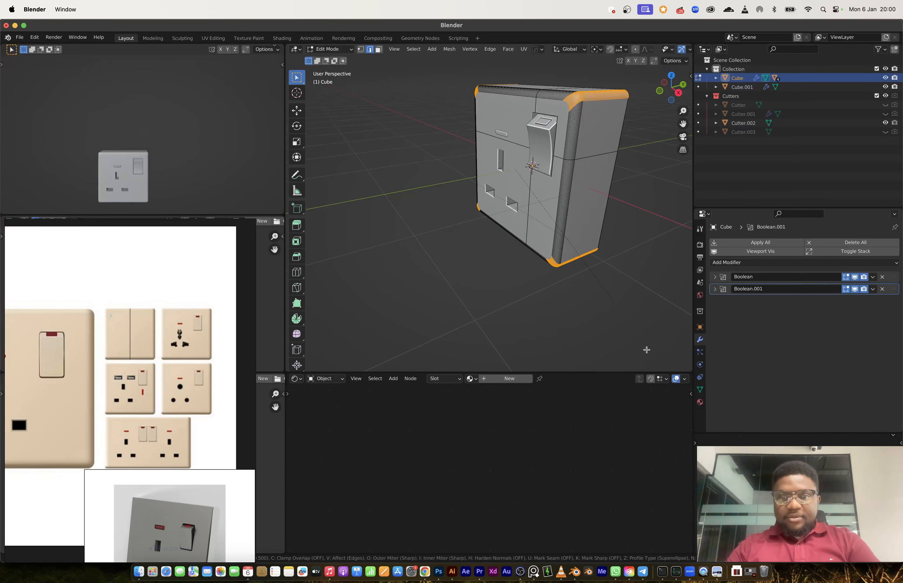
click(626, 310)
key(Tab)
middle_drag(611, 211, 639, 235)
scroll(638, 234, down, 4)
middle_drag(474, 227, 525, 234)
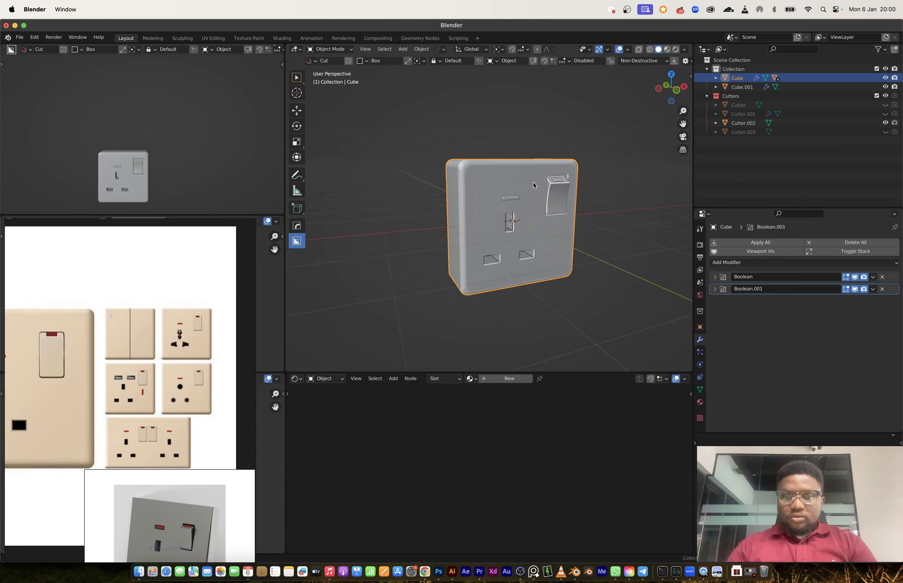
- Undo the corner rounding and the bevel on the socket body's front outline
scroll(526, 233, up, 3)
key(Tab)
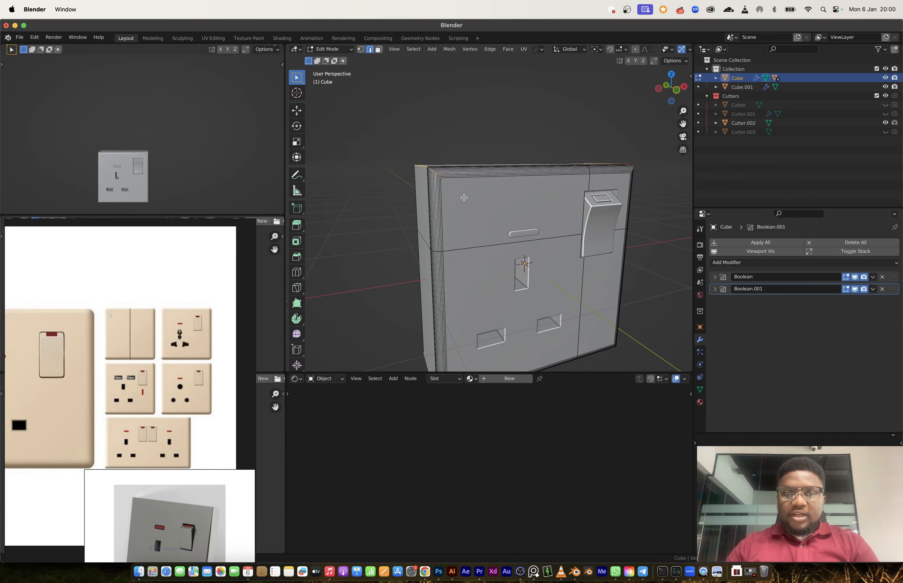
key(Tab)
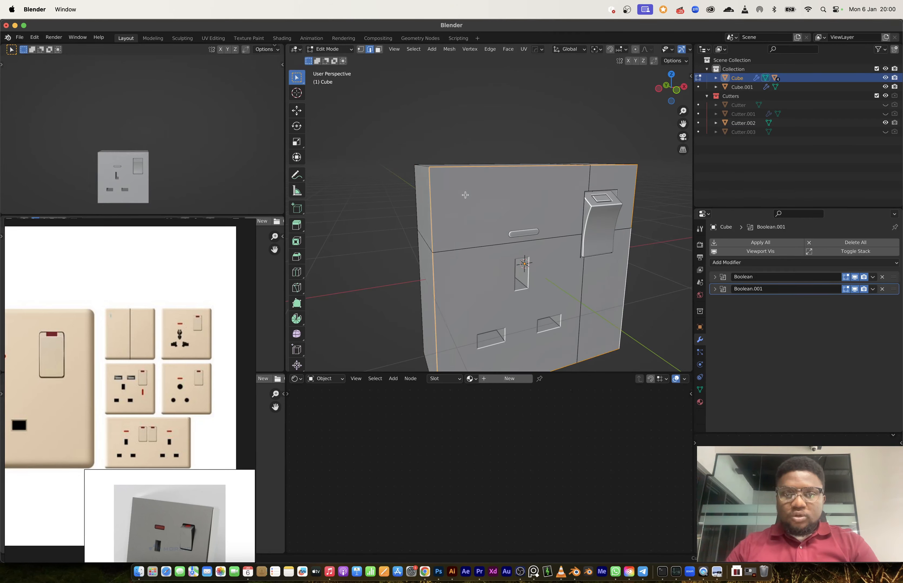
- Bevel the edges outlining the socket body's front face with a narrower rounded profile
key(ctrl+b)
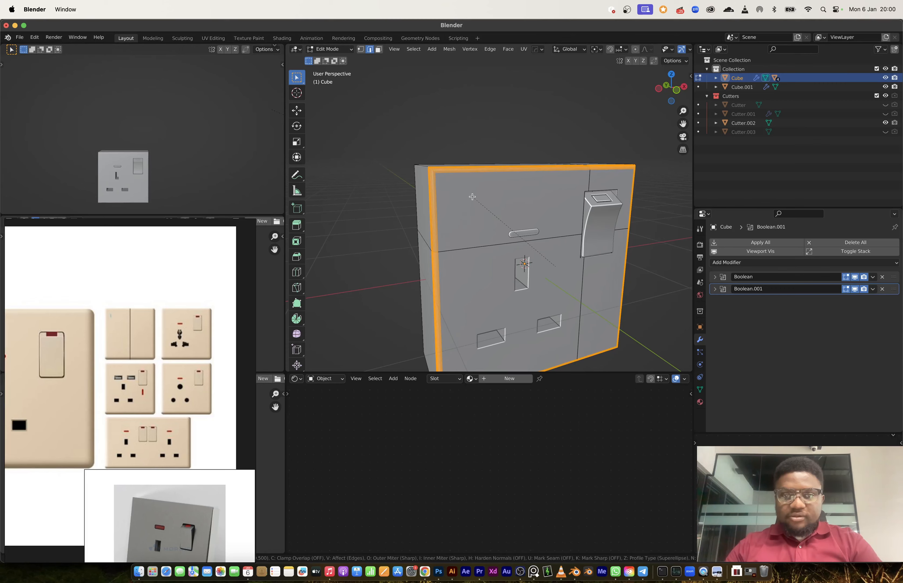
click(471, 196)
middle_drag(472, 196, 534, 144)
key(Tab)
key(Tab)
- Select the socket body's four front-to-back corner edges and bevel them slightly
key(alt+a)
shift+click(543, 132)
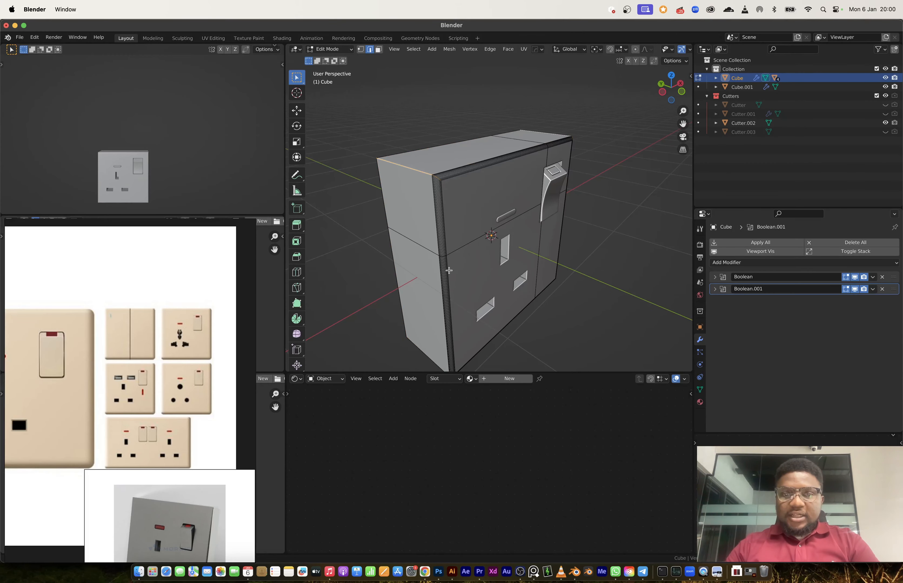
middle_drag(444, 334, 641, 241)
shift+click(573, 349)
key(ctrl+b)
click(609, 359)
- Bevel the socket body's four corners with a larger radius, like the rounded plates in the reference
key(Tab)
key(alt+a)
middle_drag(557, 240, 582, 215)
click(548, 225)
key(Tab)
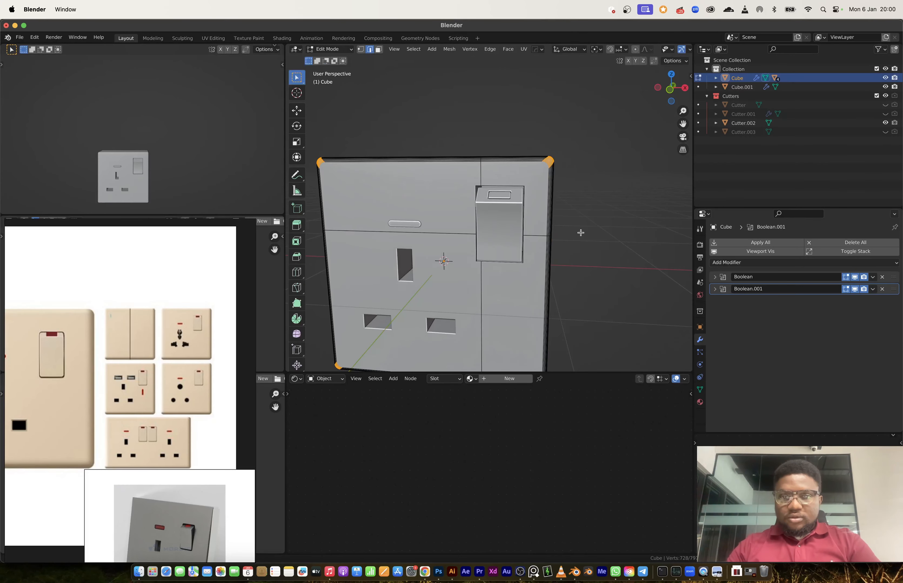
key(ctrl+b)
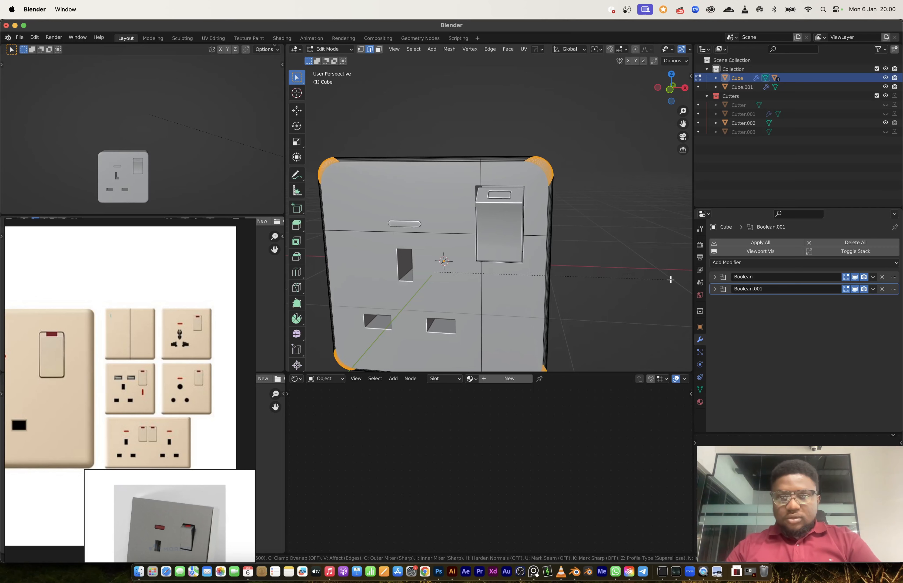
click(656, 274)
key(Tab)
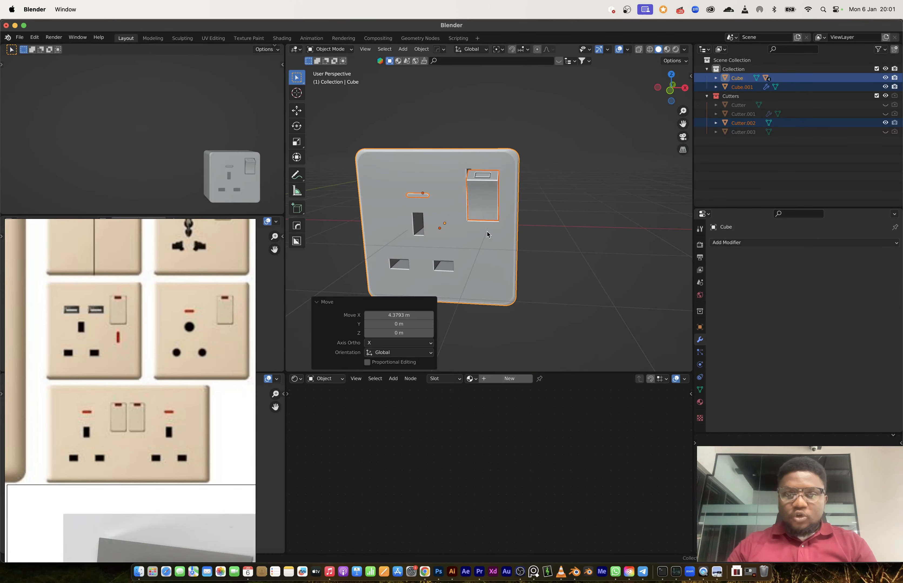
- Knife-cut a vertical line down the socket's front face, just outside the switch, from its upper to its lower edge
key(Tab)
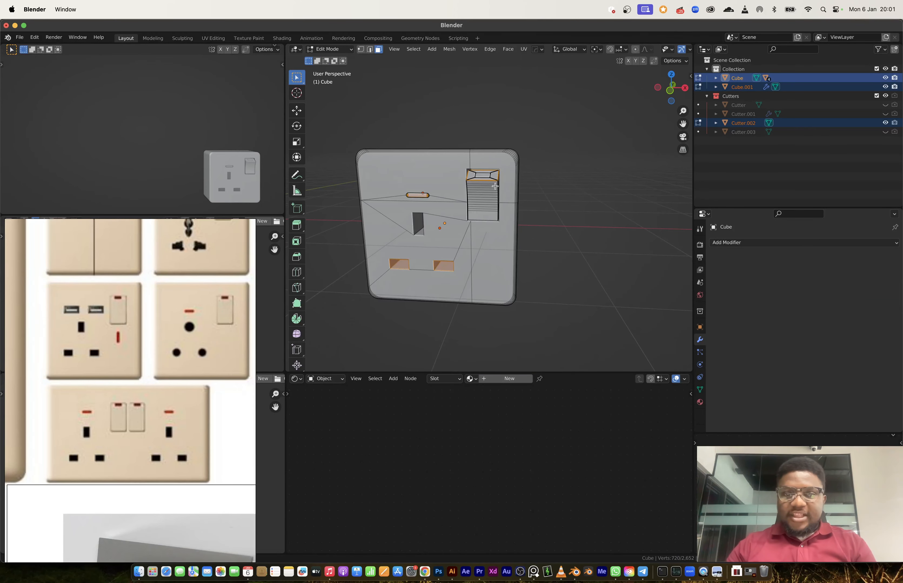
scroll(486, 234, down, 3)
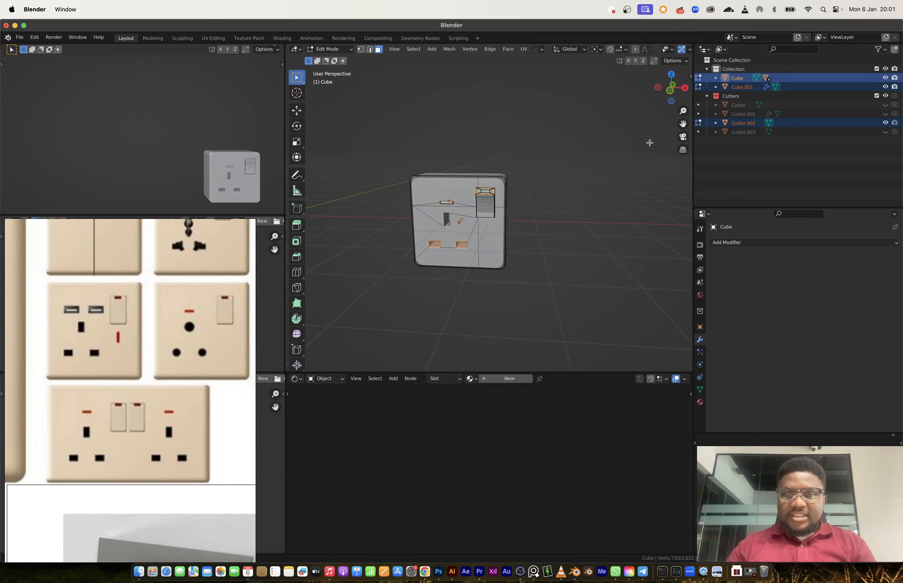
click(664, 99)
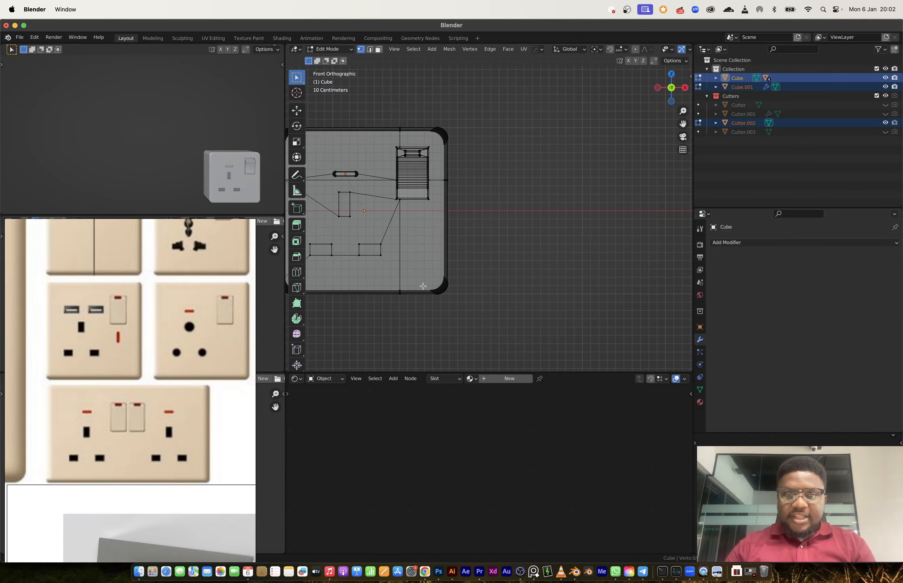
scroll(445, 205, up, 1)
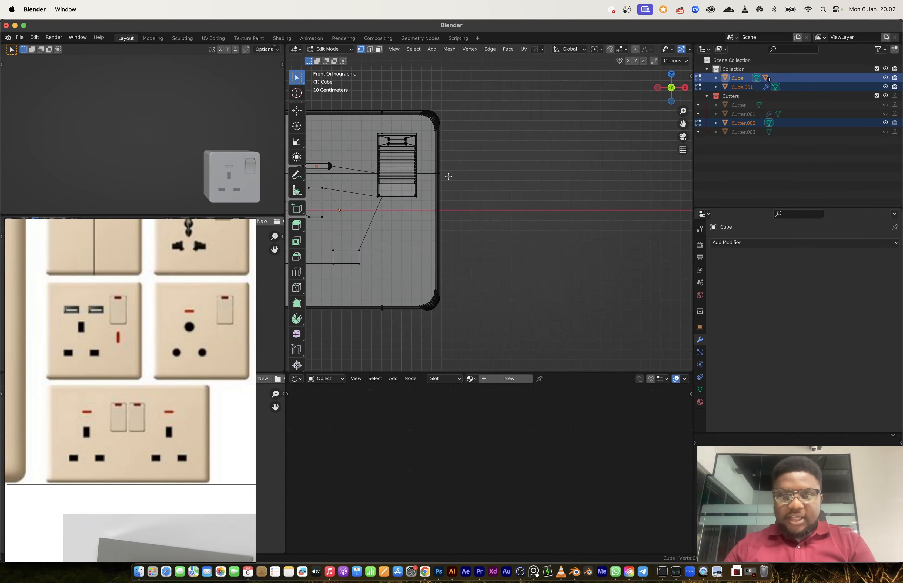
key(k)
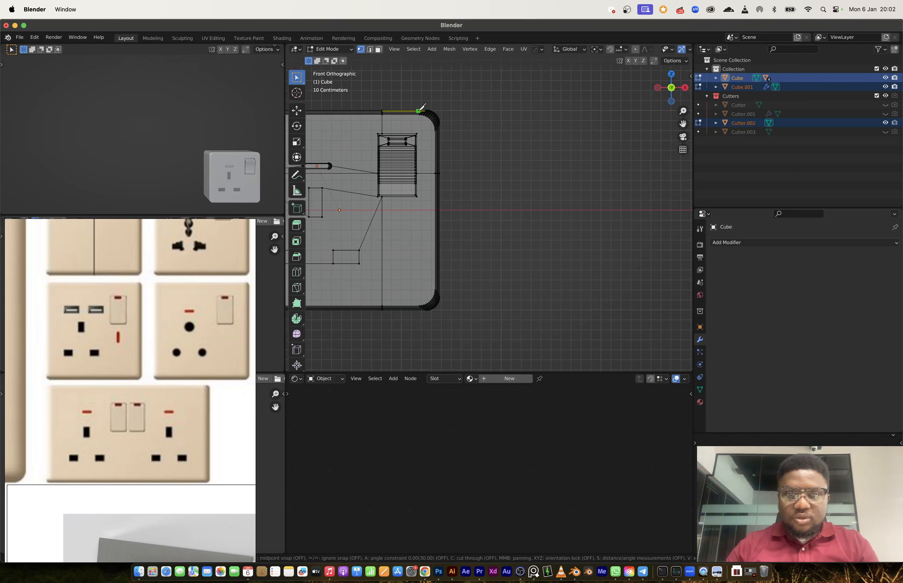
click(418, 111)
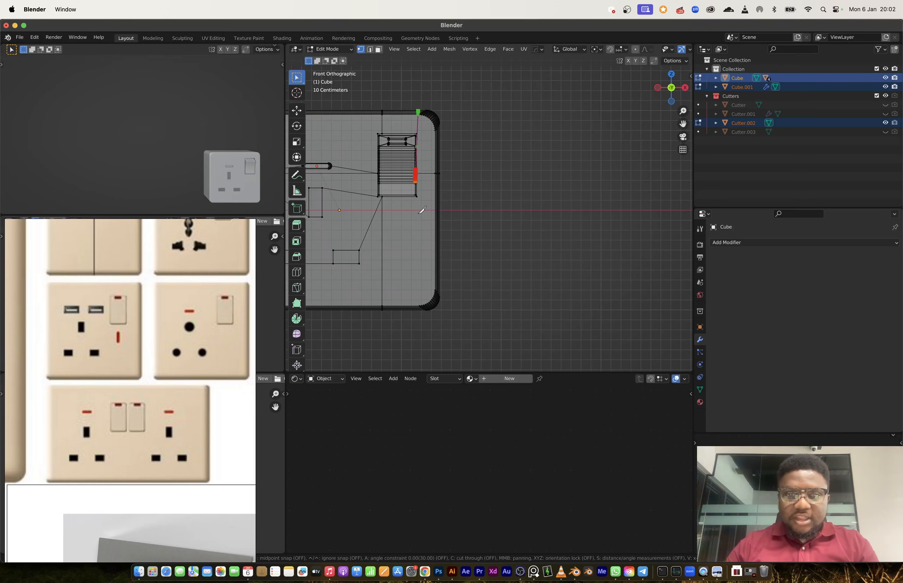
click(420, 308)
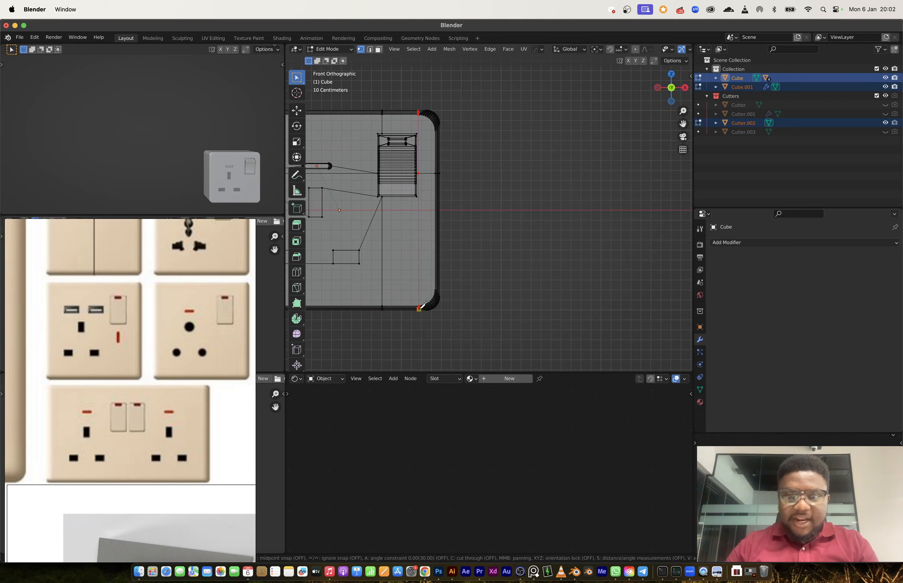
key(Return)
- Continue the knife cut across the body's top face to its back edge
middle_drag(452, 295, 442, 210)
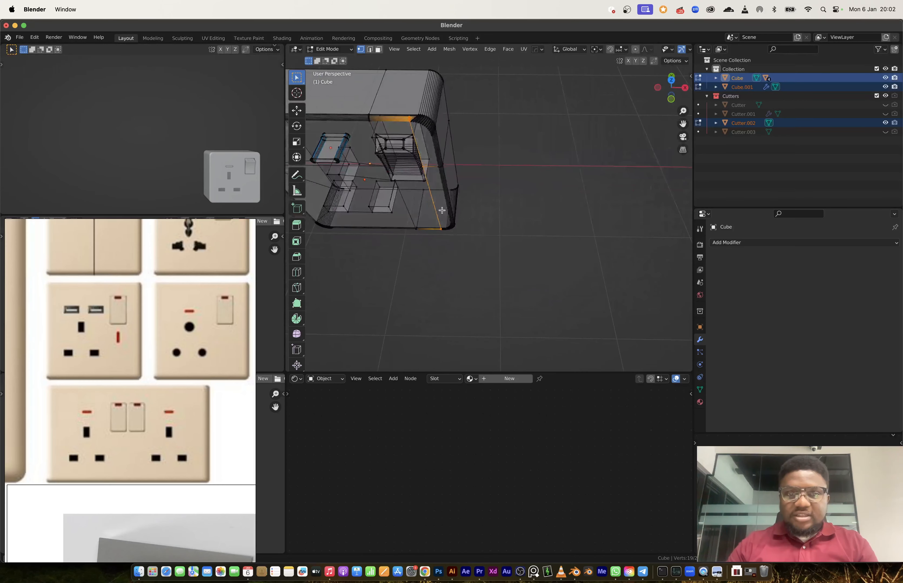
middle_drag(414, 126, 428, 186)
key(k)
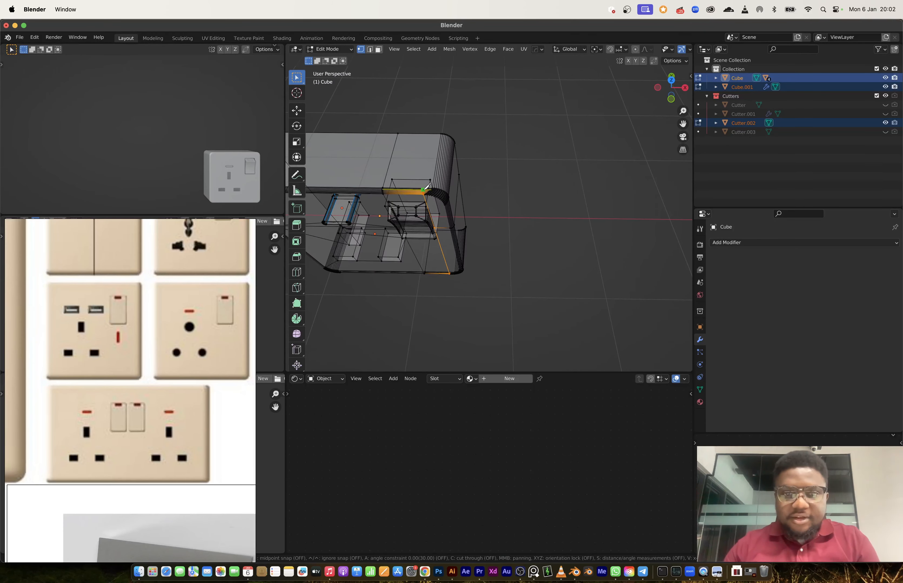
click(434, 133)
key(Return)
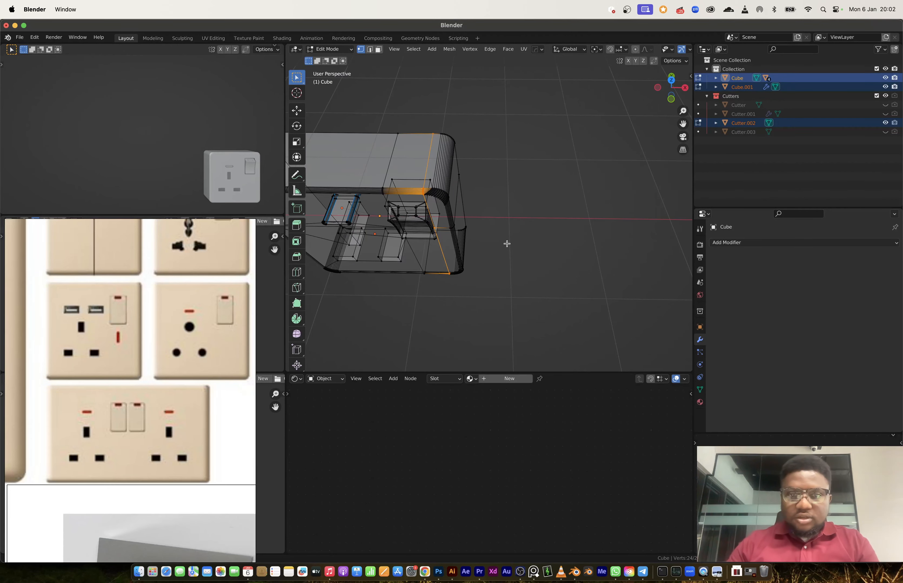
- Continue the knife cut across the body's underside to its back edge
middle_drag(506, 244, 491, 204)
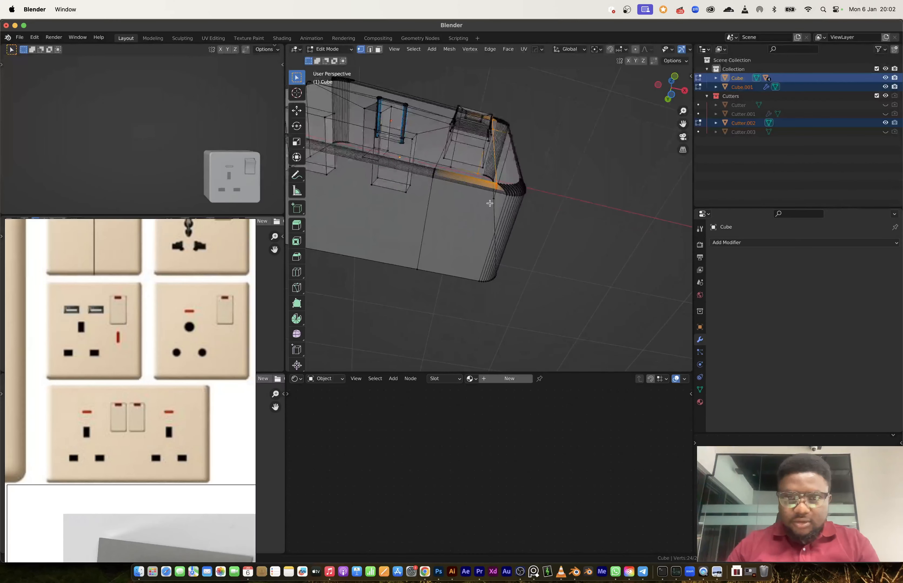
key(k)
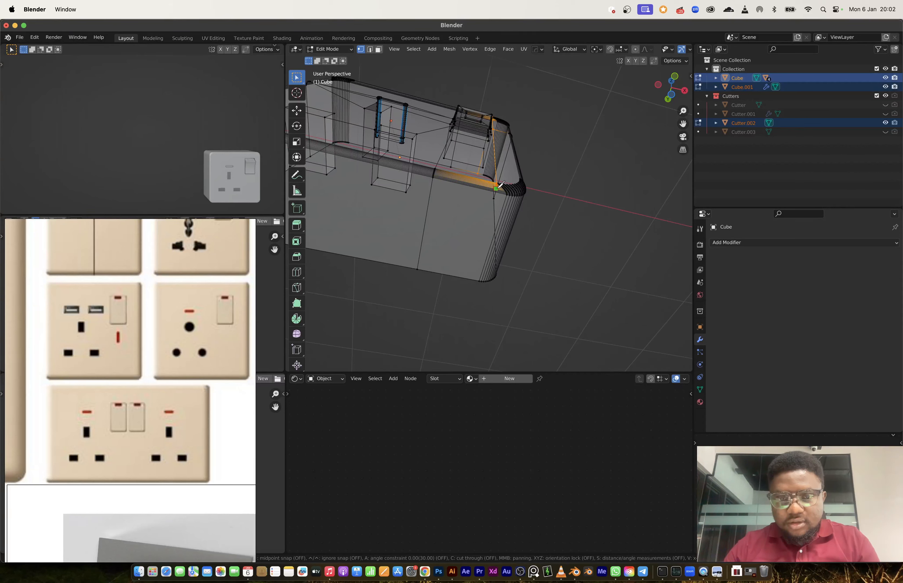
click(470, 280)
key(Return)
mouse_move(583, 177)
middle_down()
mouse_move(547, 212)
mouse_move(601, 169)
middle_up()
key(Tab)
- Try to delete the part of the socket body outside the vertical cut beside the switch, working in front view
click(667, 92)
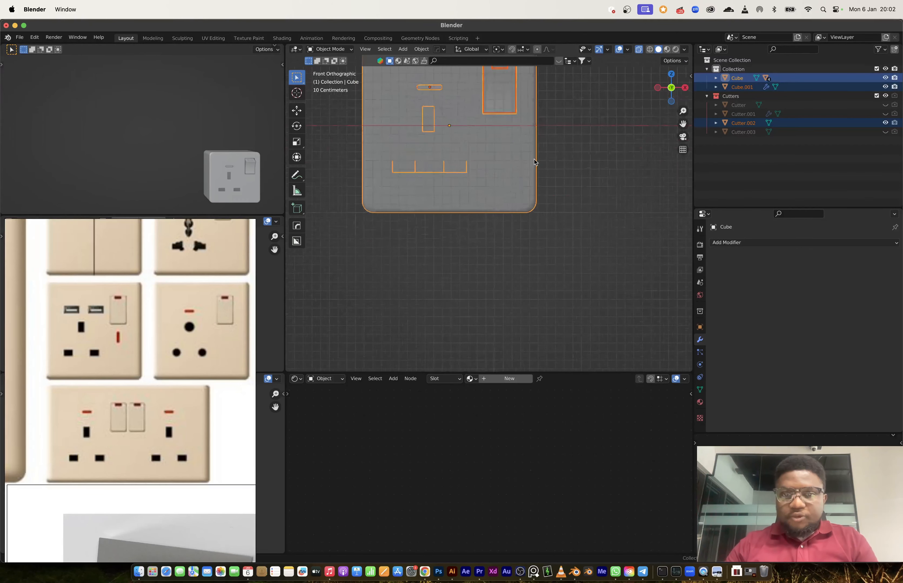
shift+middle_drag(534, 162, 473, 275)
key(Tab)
key(alt+z)
drag(501, 358, 457, 110)
key(x)
click(457, 111)
key(ctrl+z)
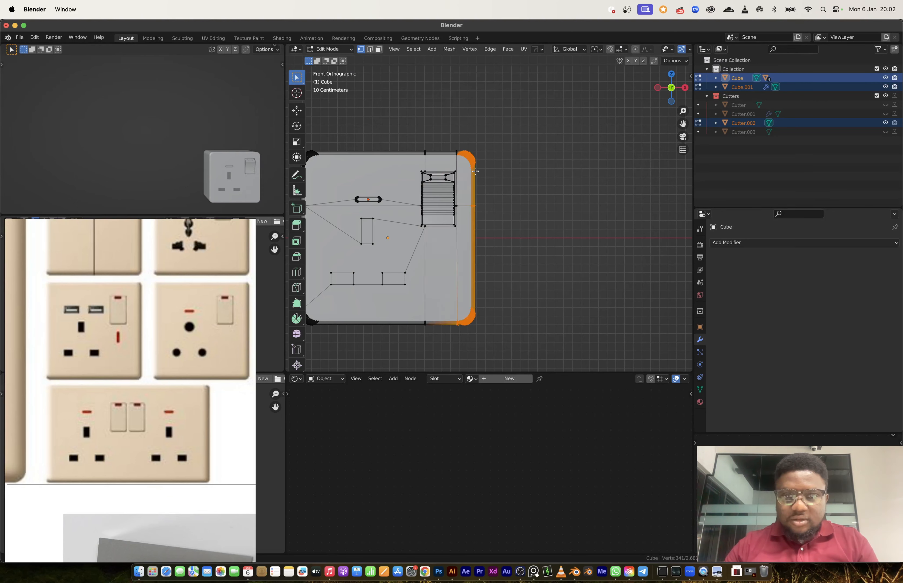
- Delete all vertices of the socket body outside the vertical cut, including hidden and leftover ones, leaving its switch side open
key(alt+z)
drag(519, 358, 458, 113)
key(x)
click(457, 111)
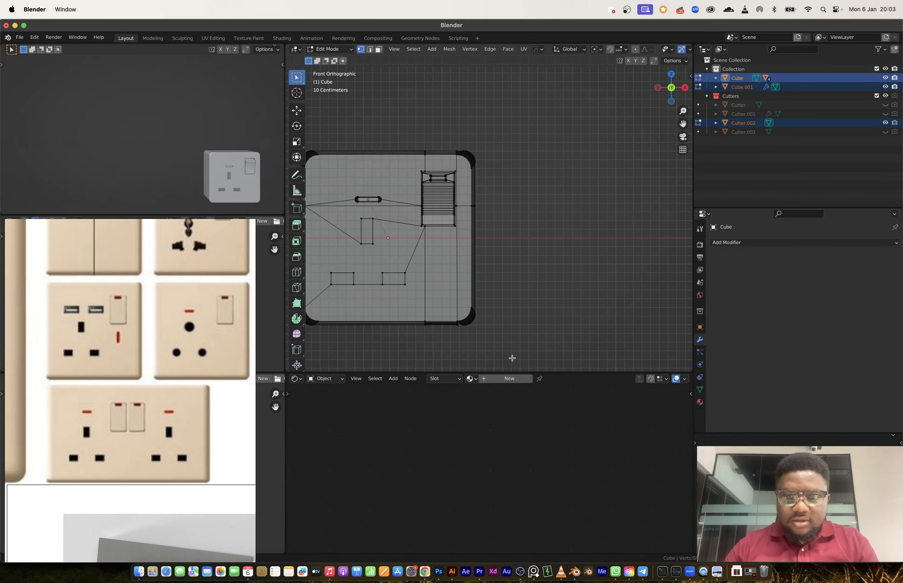
drag(512, 357, 463, 110)
key(x)
click(460, 111)
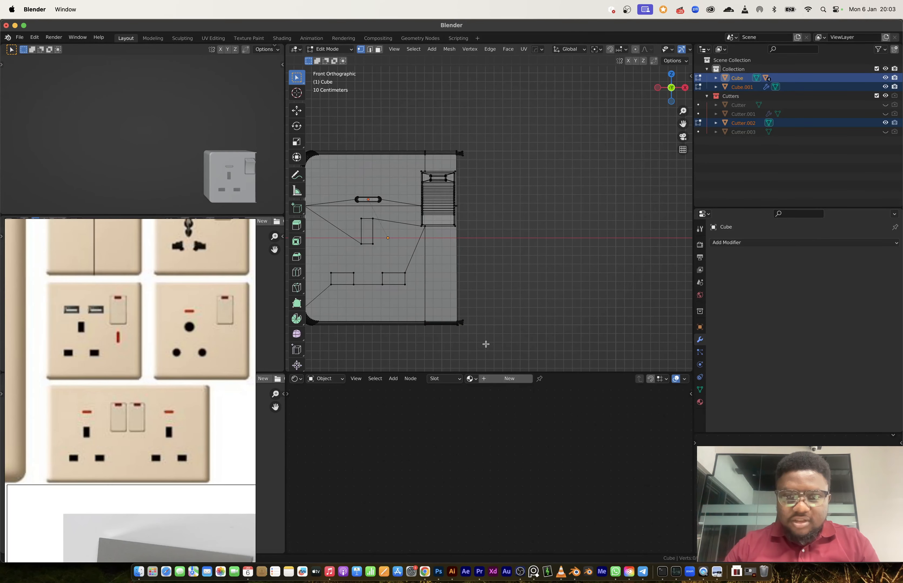
drag(486, 345, 458, 116)
key(x)
click(459, 117)
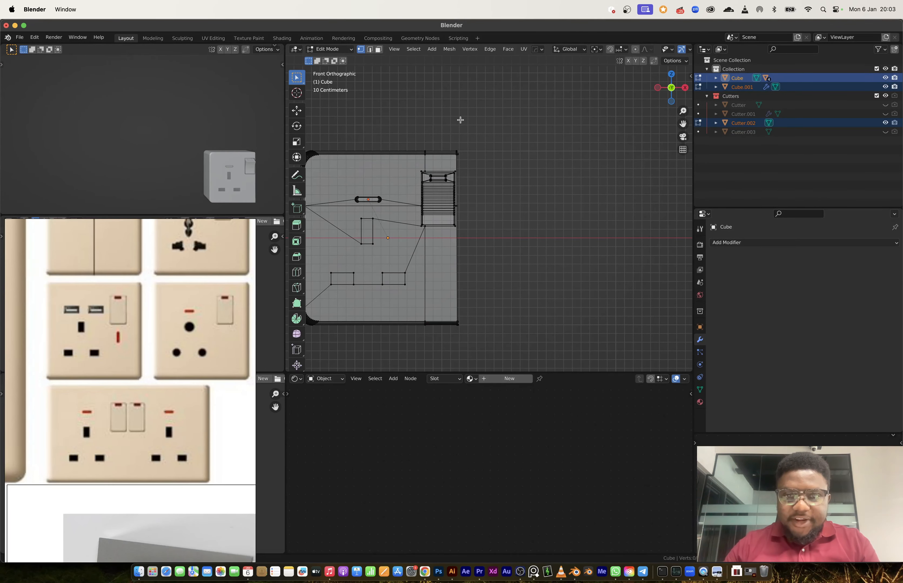
scroll(465, 230, up, 2)
shift+middle_drag(471, 216, 475, 135)
drag(480, 315, 460, 11)
- Duplicate the whole open socket mesh and offset the copy about 2.17 m along X
scroll(438, 258, down, 3)
shift+scroll(468, 220, up, 3)
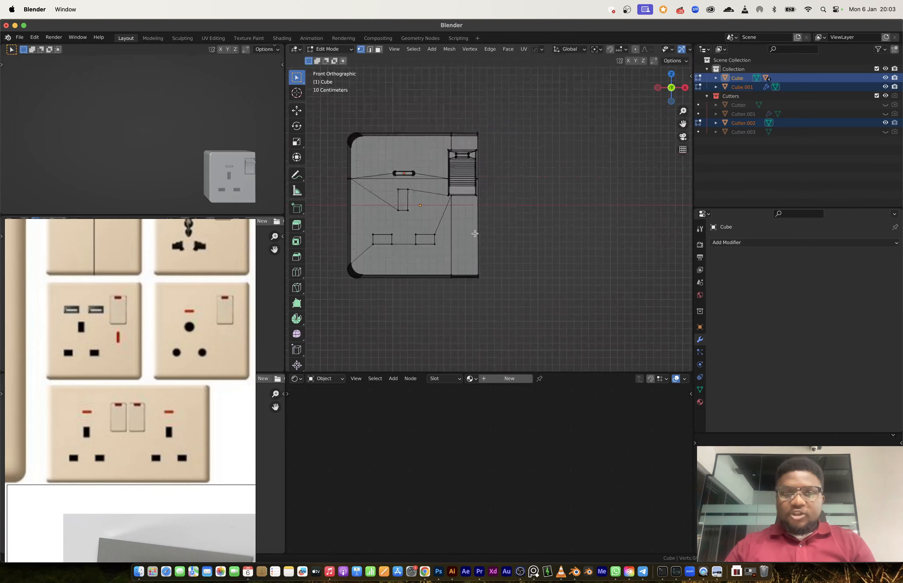
key(a)
key(shift+d)
key(x)
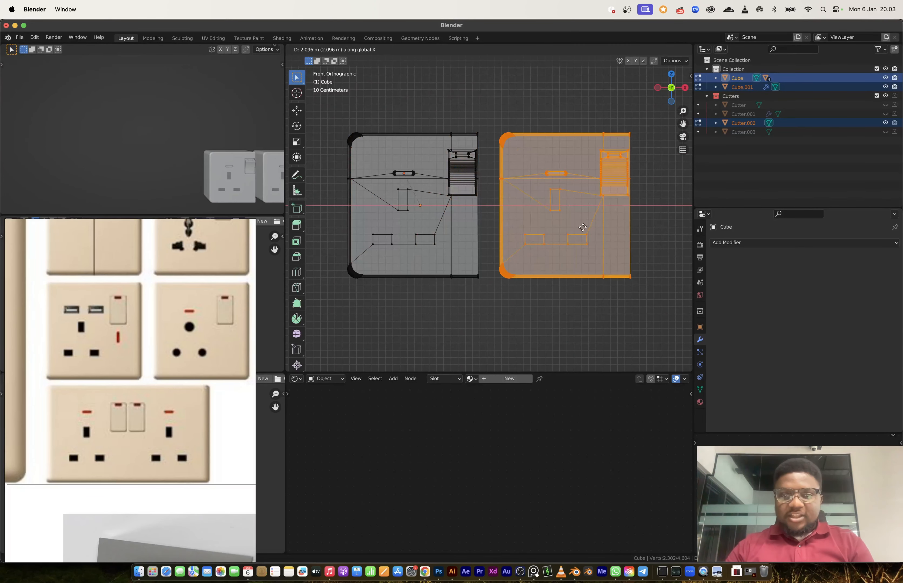
click(588, 227)
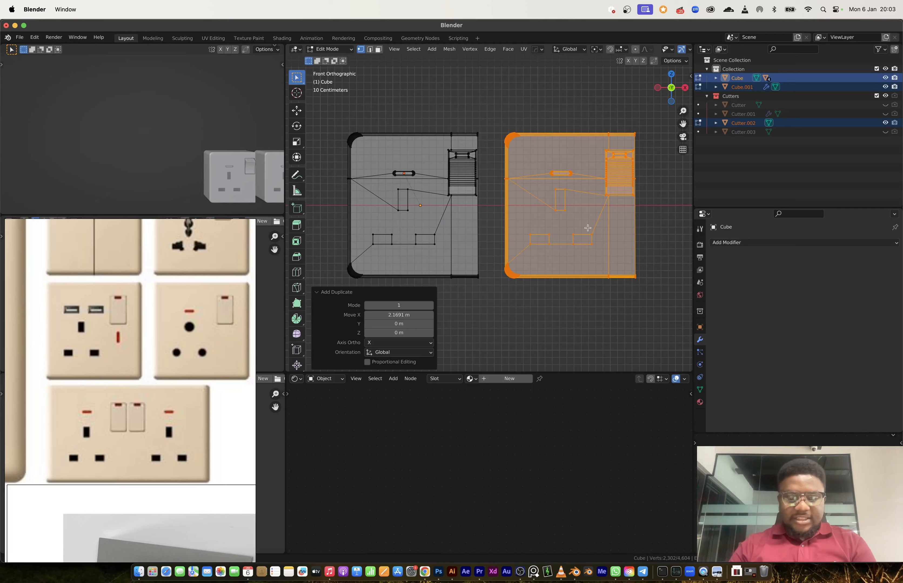
- Mirror the duplicate by scaling it -1 along X, and move it about 0.176 m toward the original along X
key(s)
key(x)
key(minus)
key(1)
key(Return)
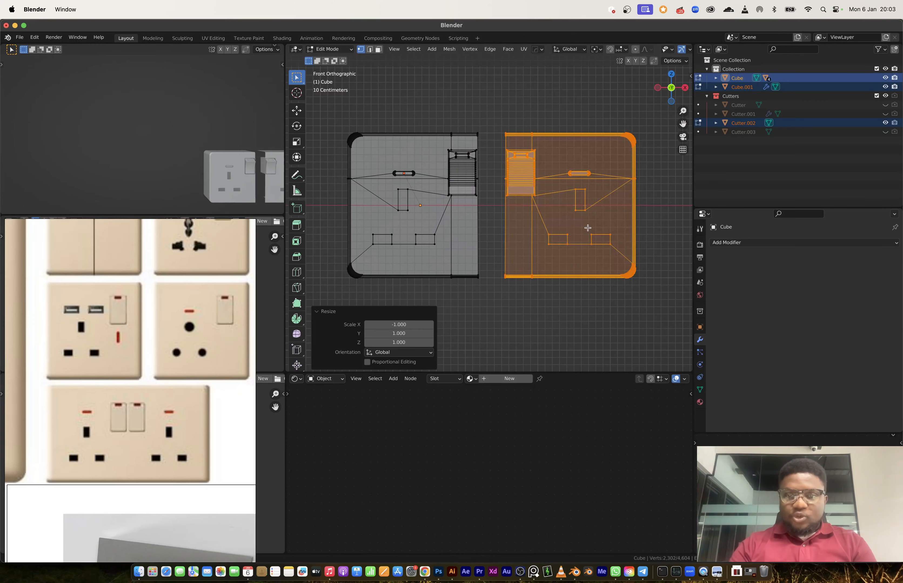
key(g)
key(x)
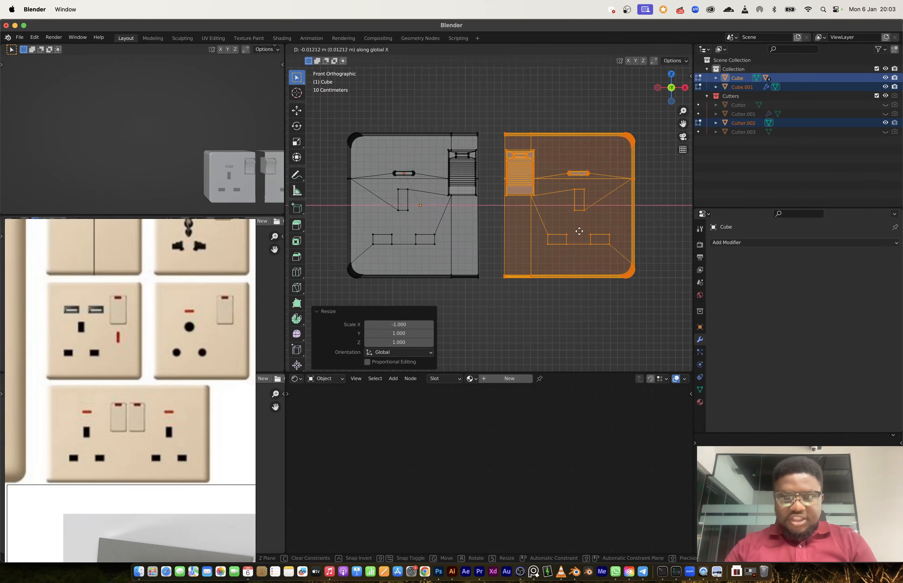
click(572, 232)
- Bridge the facing open edge loops of the two socket halves to close the gap between the switches
scroll(478, 130, up, 3)
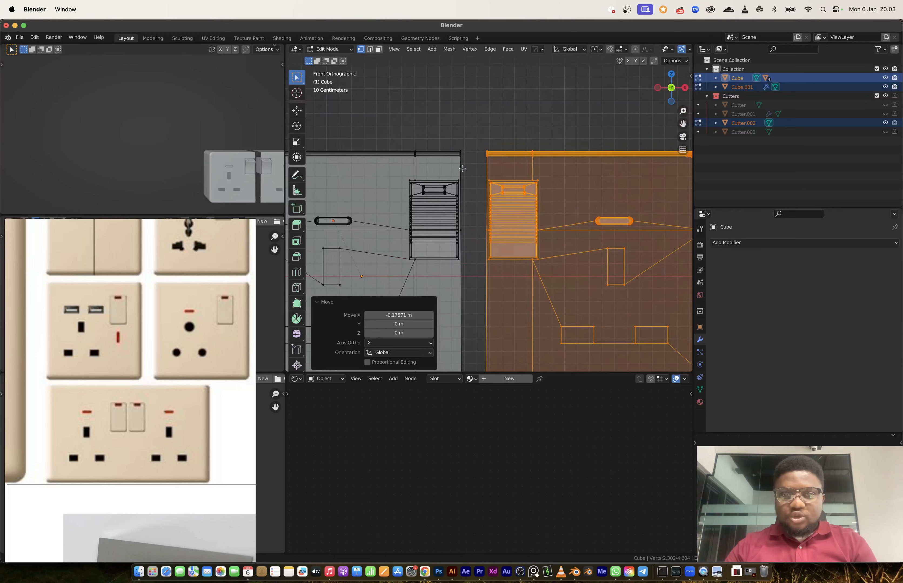
key(2)
key(alt+a)
click(478, 168)
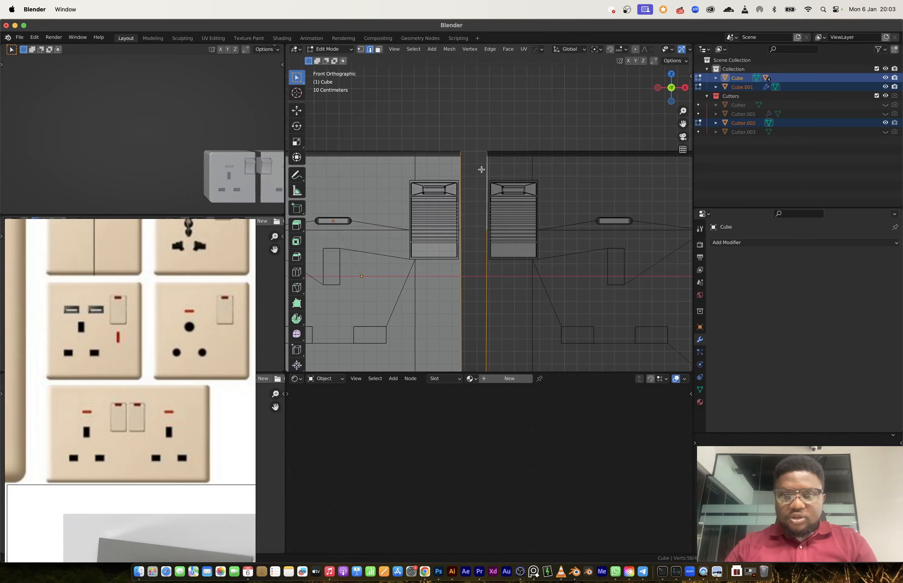
right_click(478, 169)
mouse_move(475, 144)
click(519, 144)
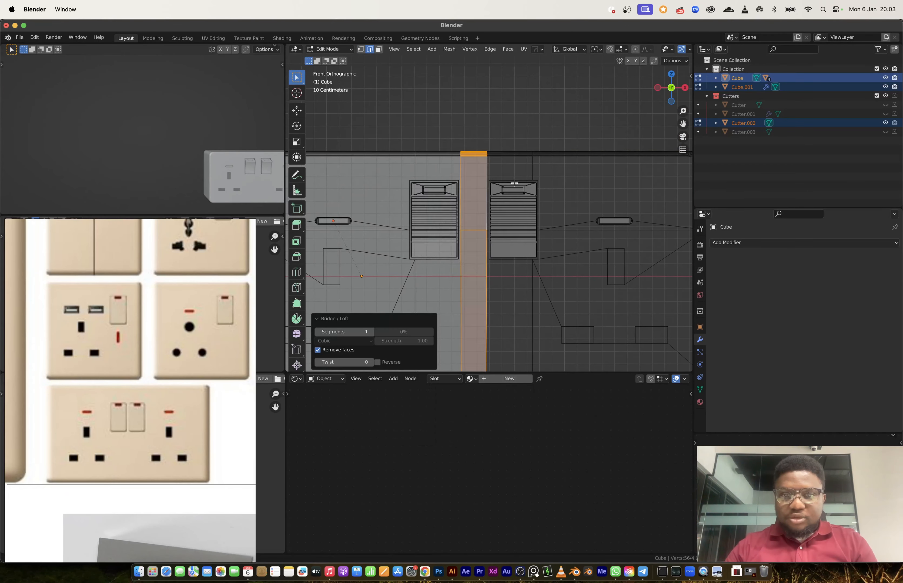
- Move the mirrored half along X toward the original so the two switches sit close together, as in the double-socket reference
scroll(451, 98, down, 2)
key(1)
drag(452, 93, 655, 320)
key(g)
key(x)
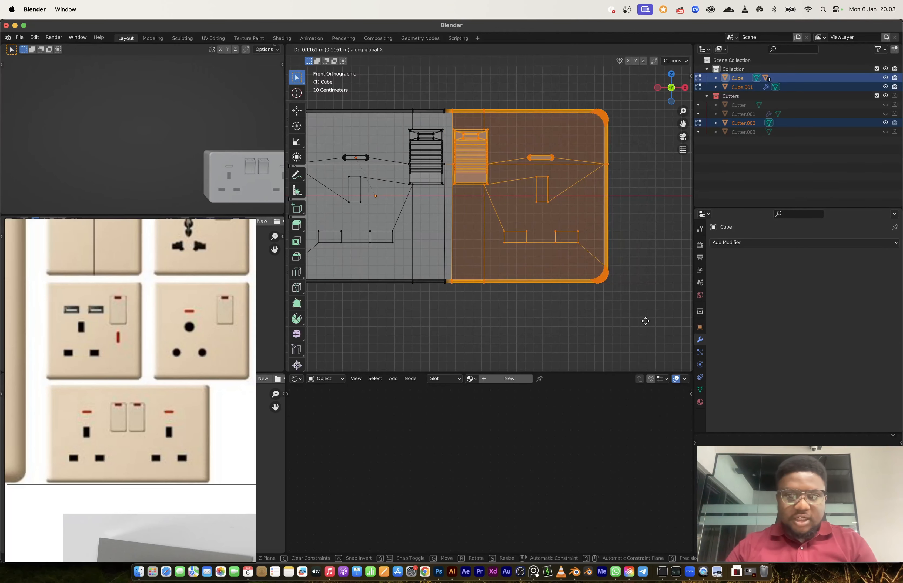
click(644, 321)
key(Tab)
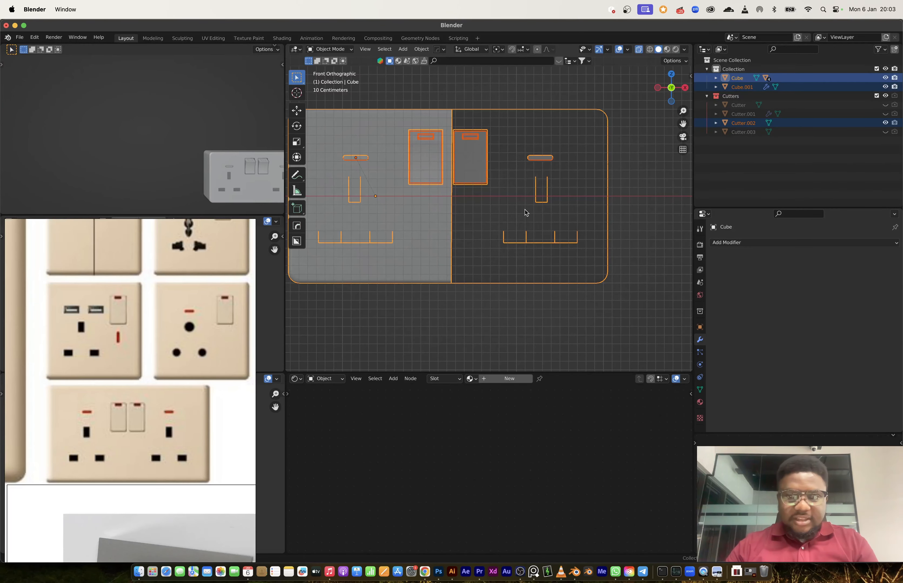
mouse_move(525, 213)
middle_down()
mouse_move(540, 240)
mouse_move(519, 225)
middle_up()
key(alt+z)
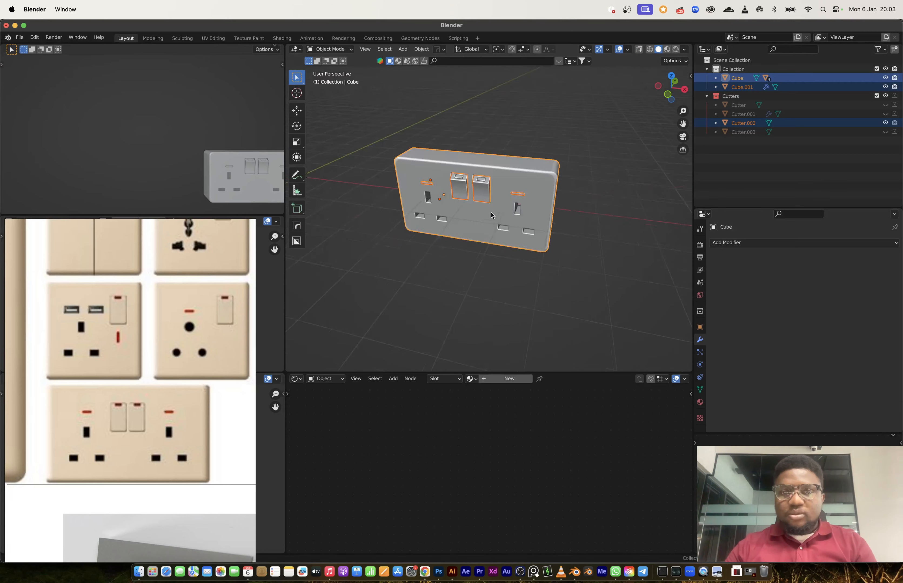
scroll(516, 224, down, 3)
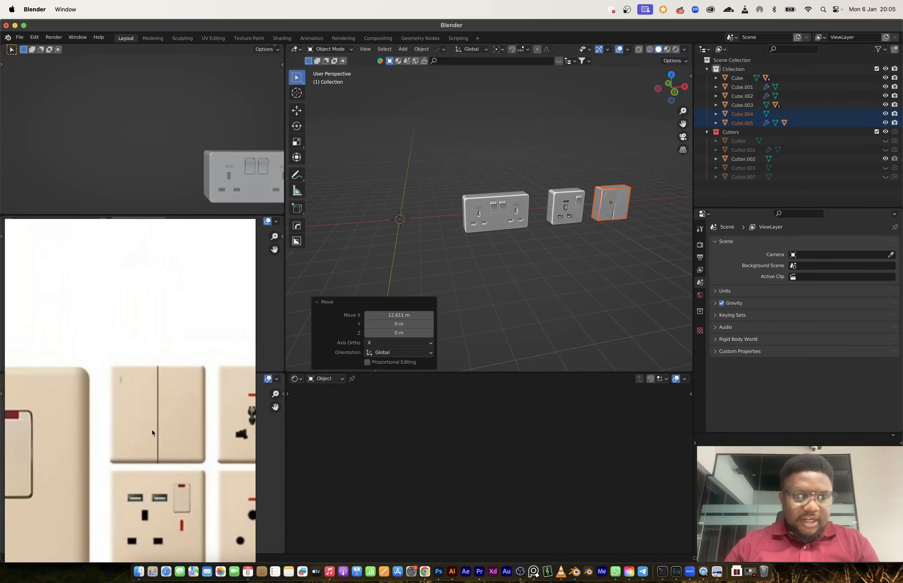
- Paste the copied single switched socket with its parts and cutters into the scene beside the other variants
scroll(110, 396, down, 3)
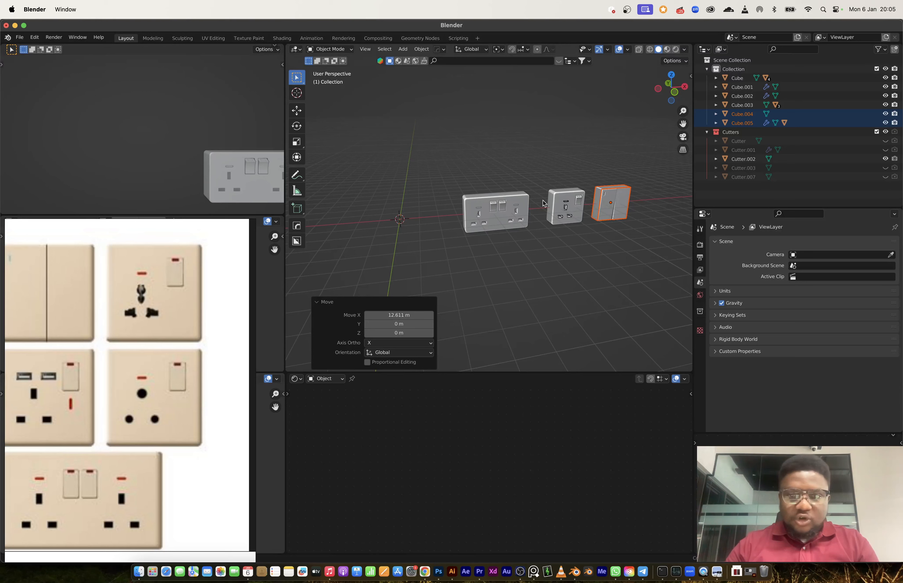
scroll(542, 201, up, 2)
shift+middle_drag(405, 231, 527, 219)
scroll(509, 221, up, 2)
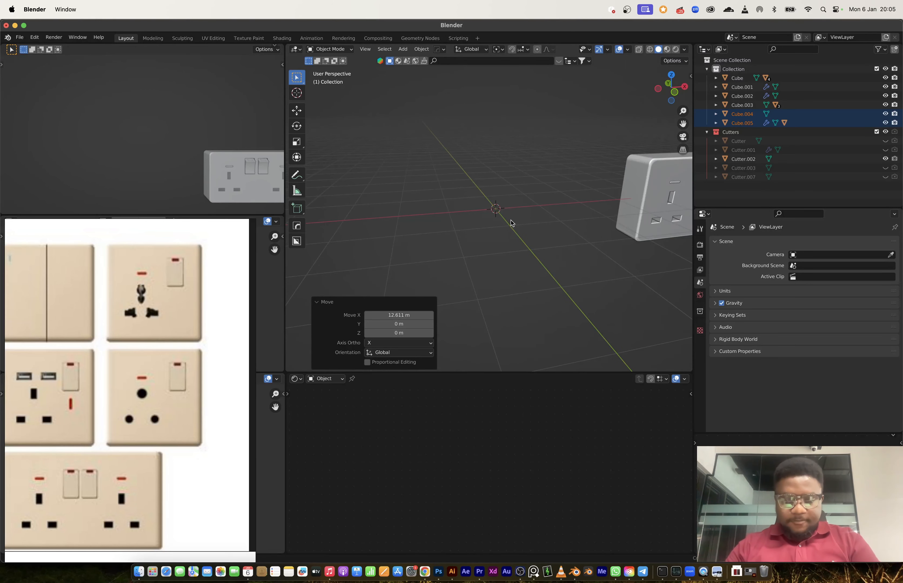
key(ctrl+v)
scroll(478, 214, up, 3)
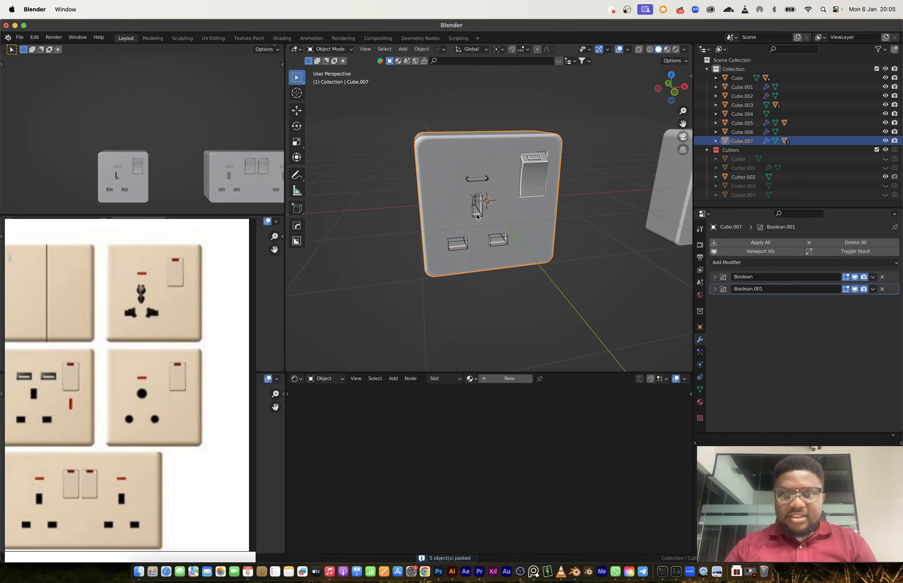
- In the pasted socket's pin-hole cutter, scale the upper block about 2.25 times along X to give a square opening
key(bracketright)
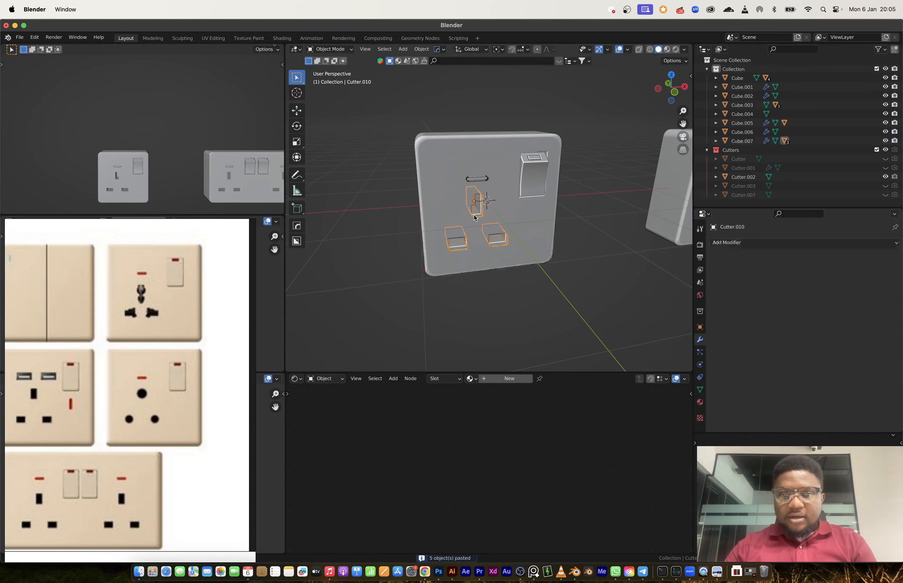
scroll(476, 220, up, 4)
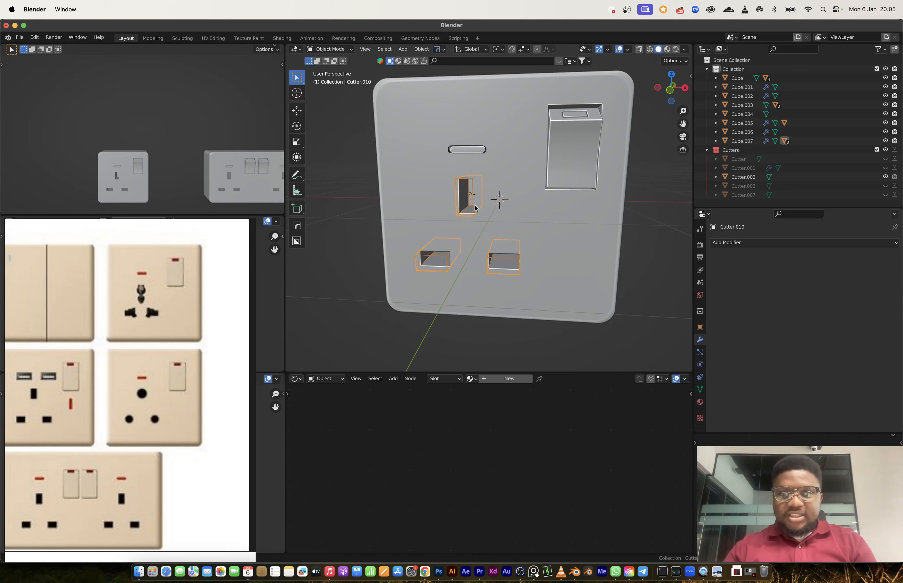
middle_drag(476, 223, 508, 228)
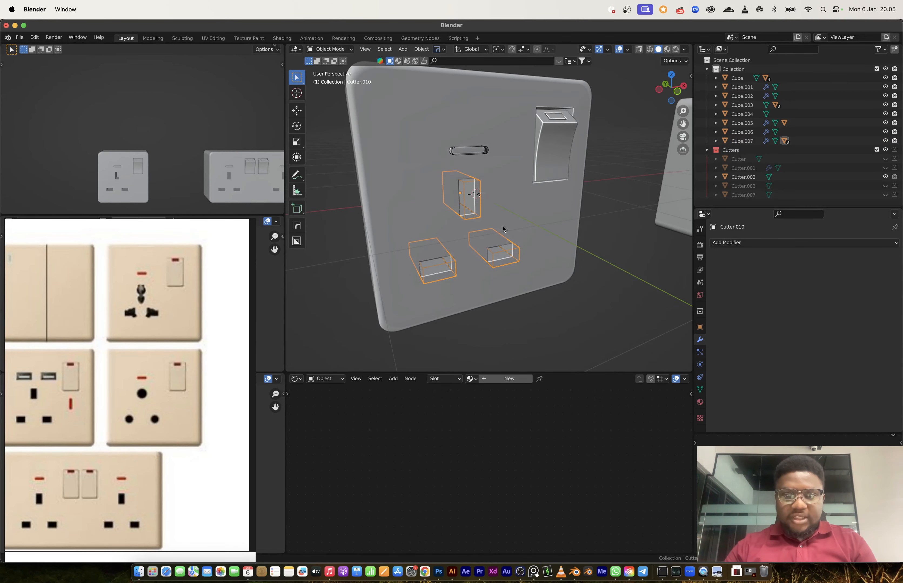
key(Tab)
scroll(497, 226, up, 3)
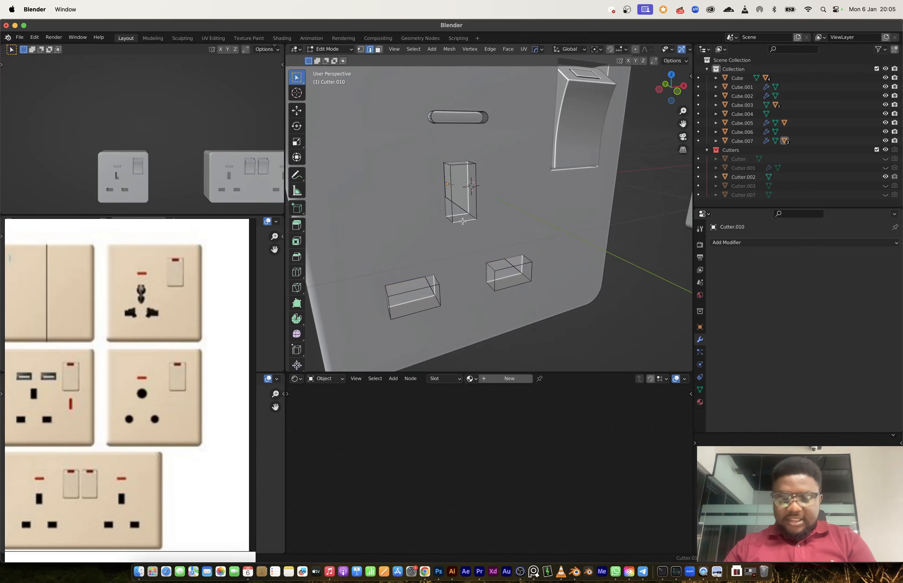
key(l)
middle_drag(484, 202, 491, 195)
key(s)
key(x)
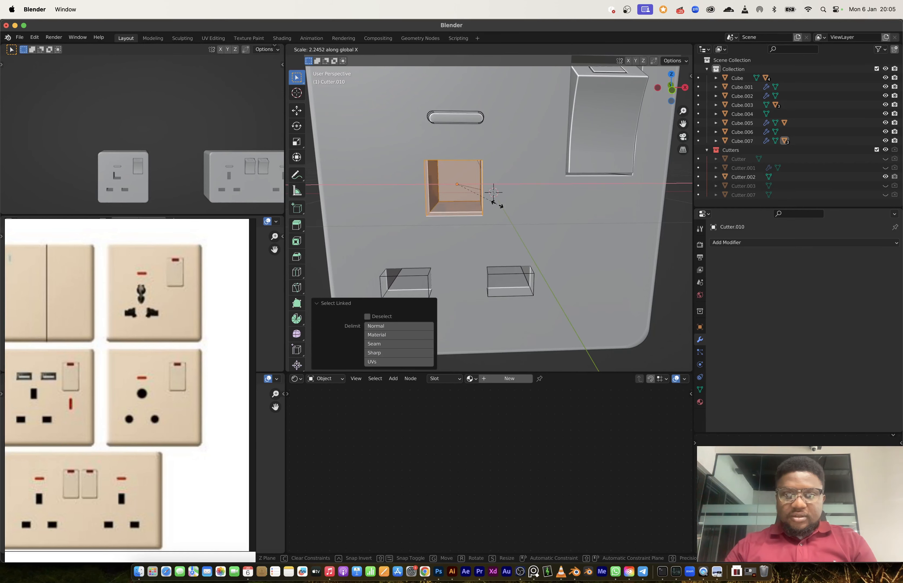
click(497, 204)
- Bevel the upper pin cutter's depth edges with Clamp Overlap on, turning the square block into a round hole
middle_drag(496, 204, 415, 189)
click(515, 187)
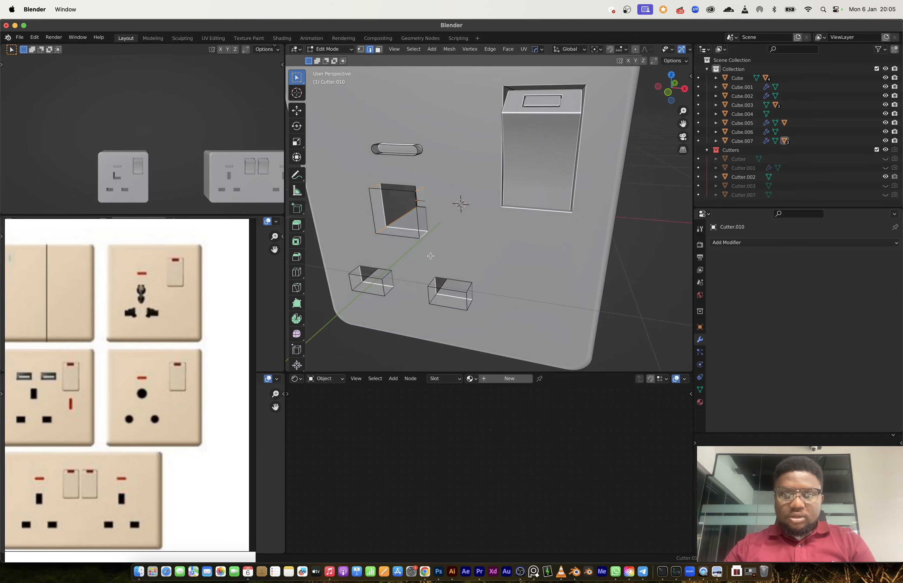
middle_drag(430, 256, 465, 258)
key(ctrl+b)
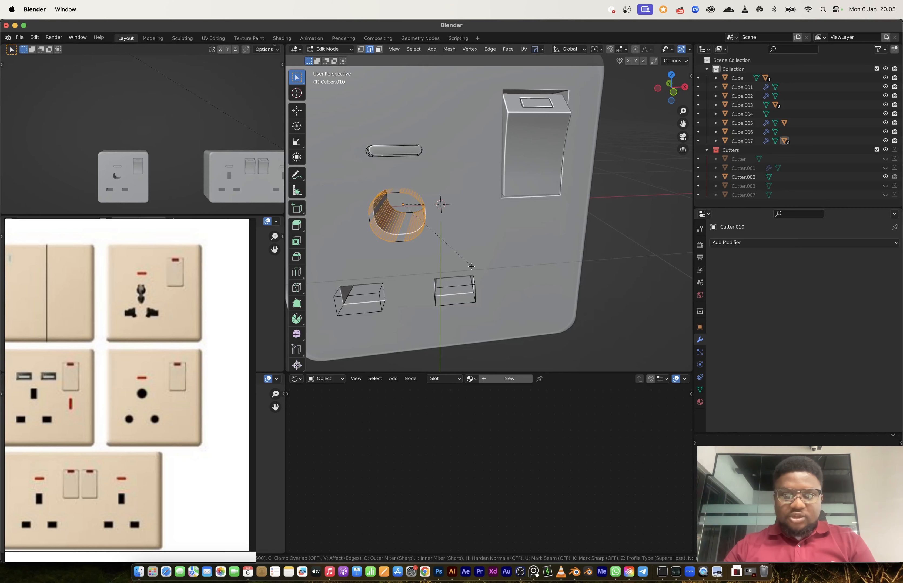
key(c)
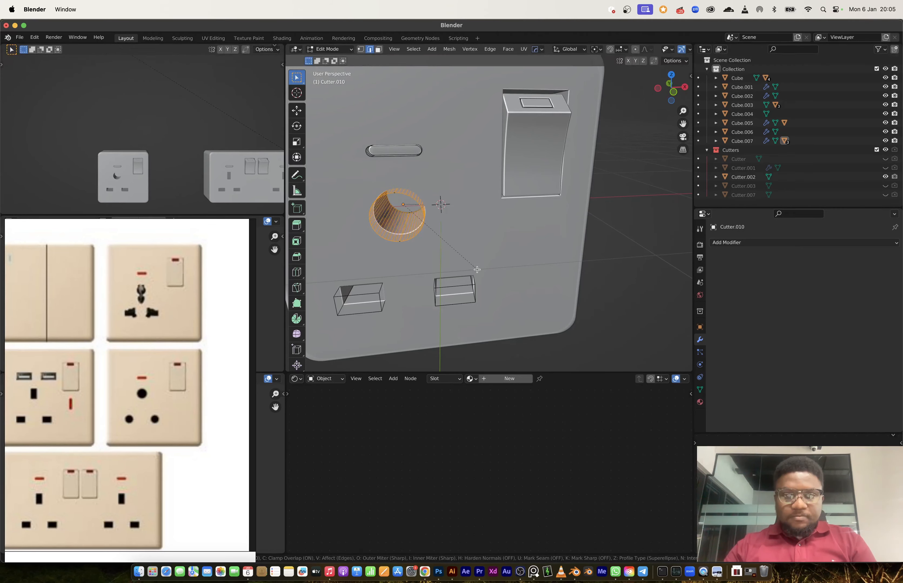
click(477, 269)
key(Tab)
middle_drag(470, 247, 505, 209)
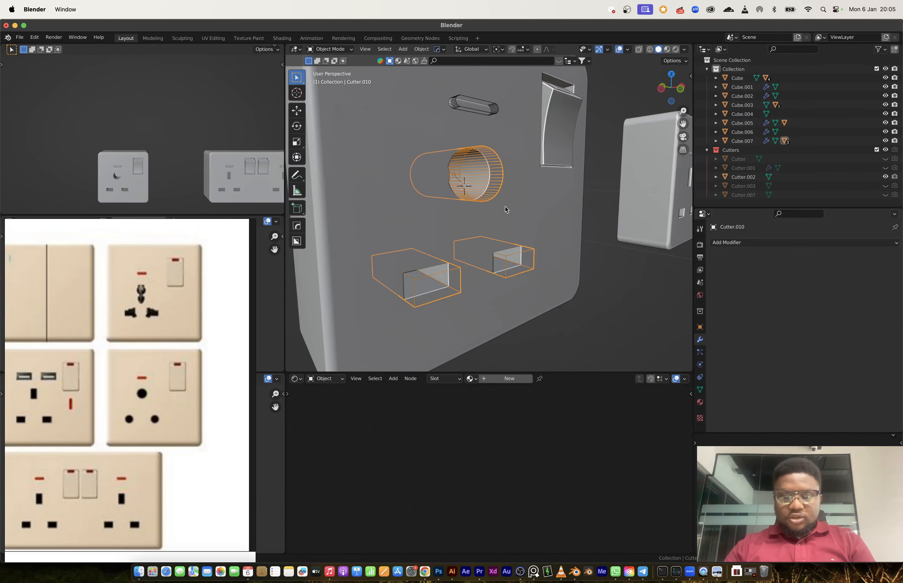
- Stretch both lower pin-hole cutter blocks along Z by about 1.44 and again by about 1.41 to give square openings
click(442, 272)
key(Tab)
key(Tab)
click(441, 272)
key(Tab)
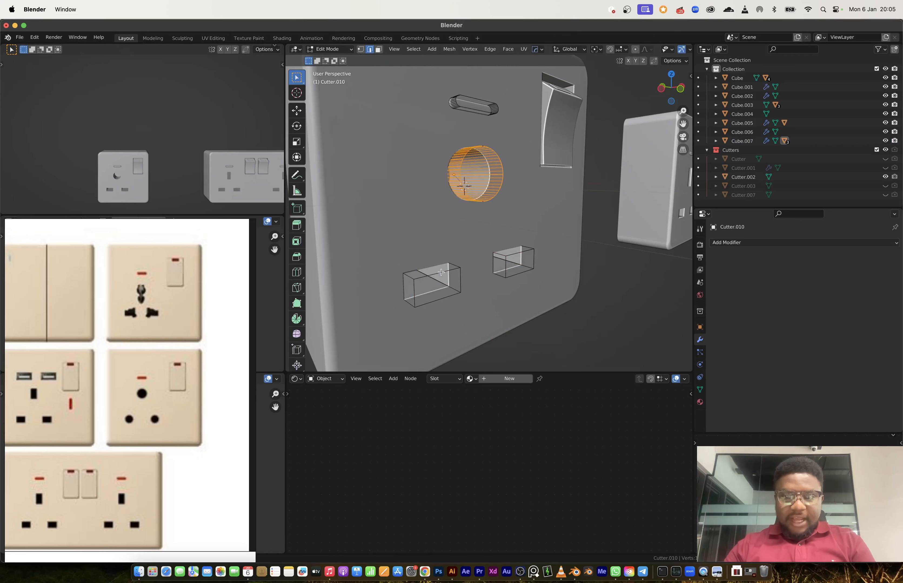
click(441, 272)
key(l)
key(l)
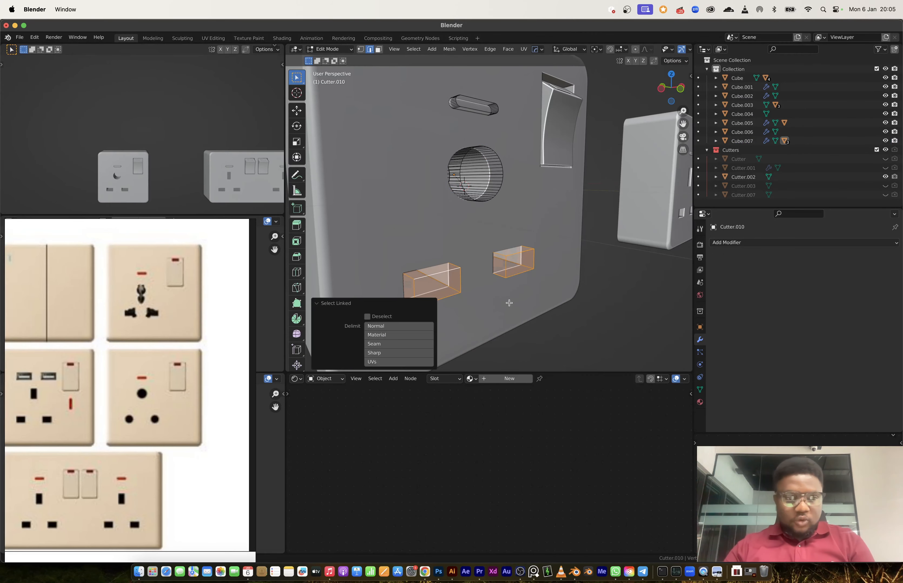
key(s)
key(z)
click(519, 333)
middle_drag(523, 293, 466, 287)
key(s)
key(z)
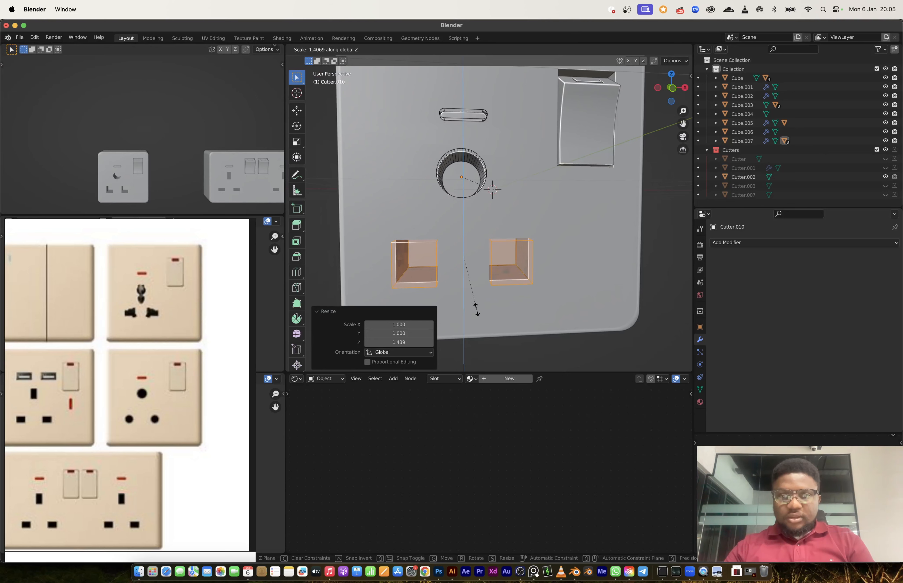
click(474, 302)
- Set the transform pivot to Individual Origins and scale both lower pin cutters down slightly in place
click(596, 49)
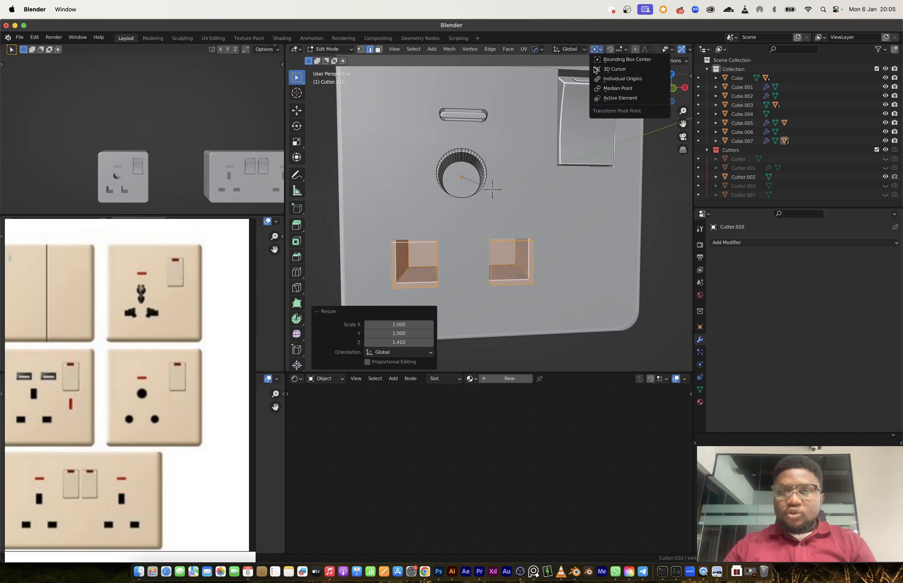
click(612, 81)
key(s)
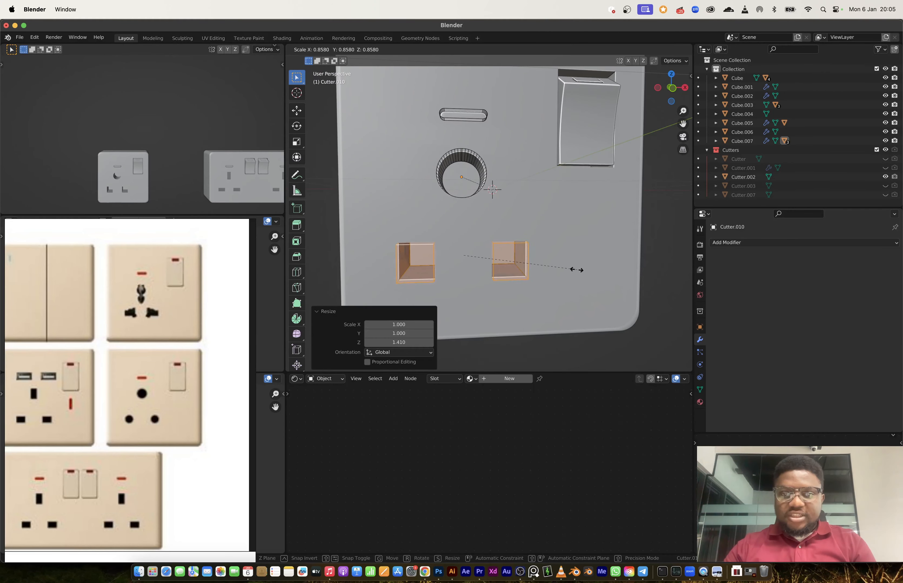
click(580, 270)
middle_drag(556, 284, 494, 247)
key(alt+a)
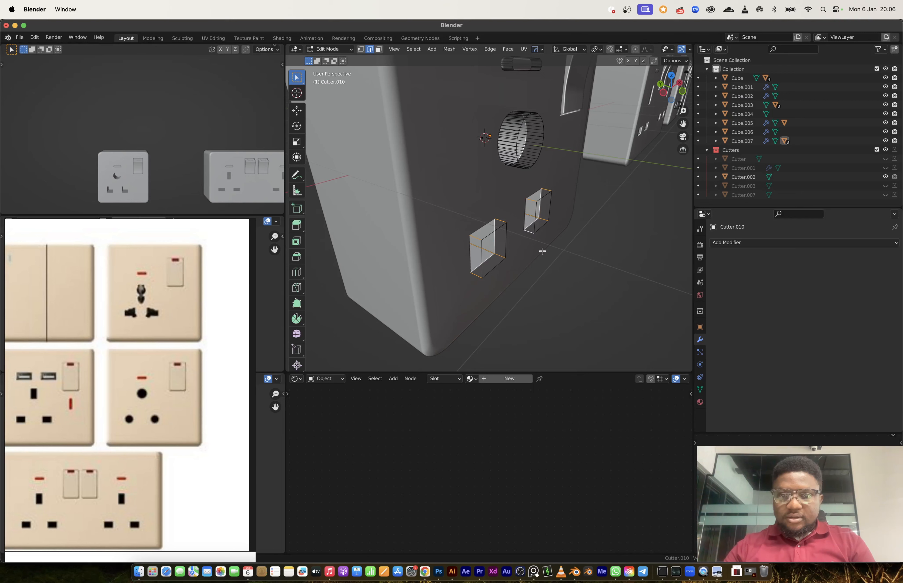
- Bevel the depth edges of both lower pin cutters with Clamp Overlap on, turning the square blocks into round holes
key(ctrl+b)
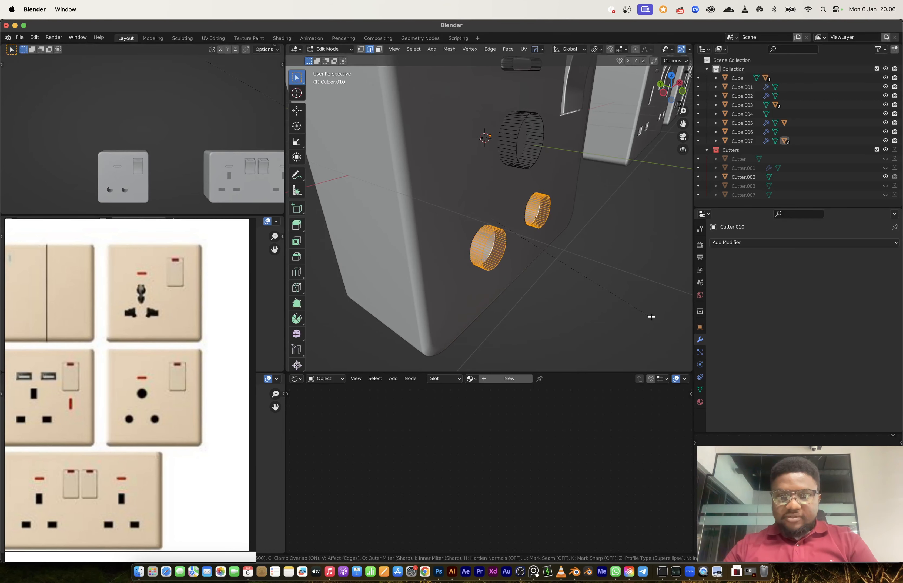
click(659, 320)
key(Tab)
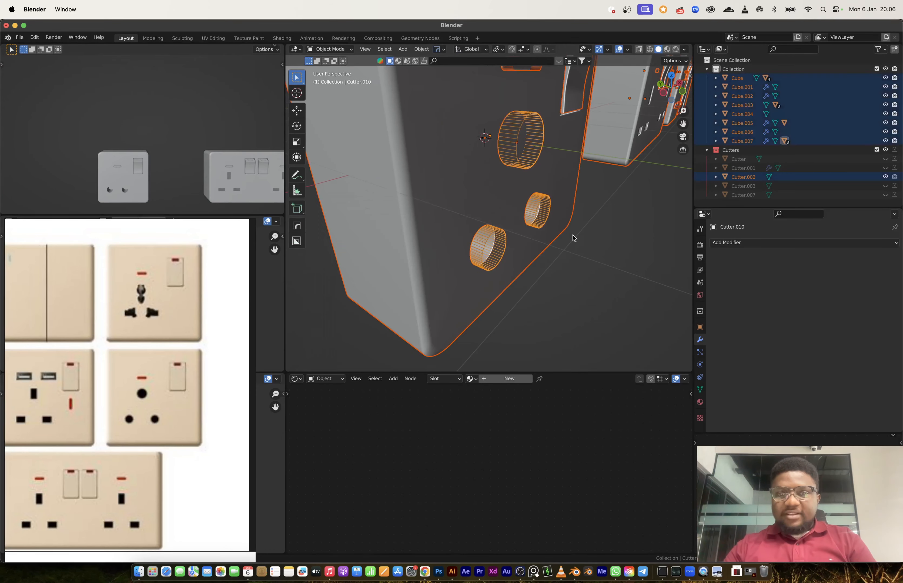
- Select the pin-hole cutter and merge all of its overlapping vertices by distance
key(Tab)
key(Tab)
click(533, 211)
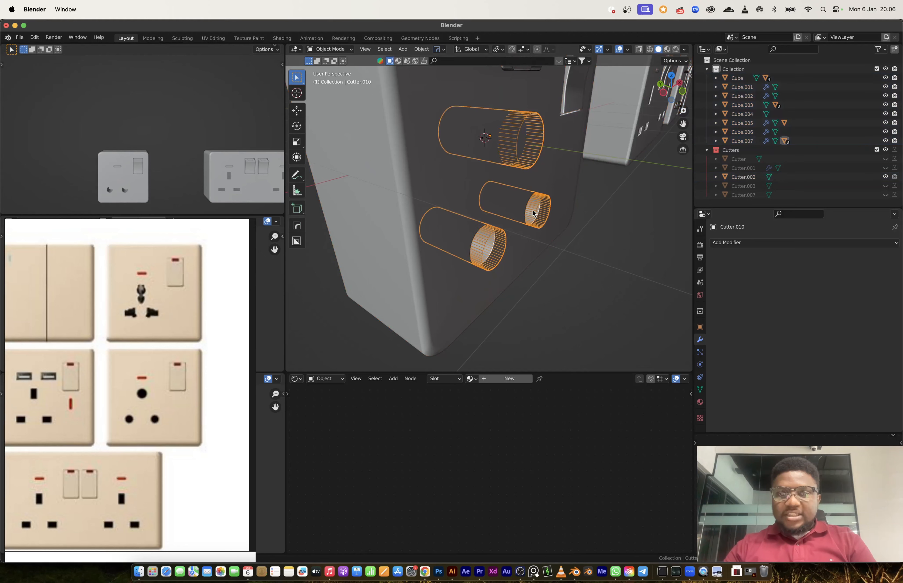
key(Tab)
key(a)
key(m)
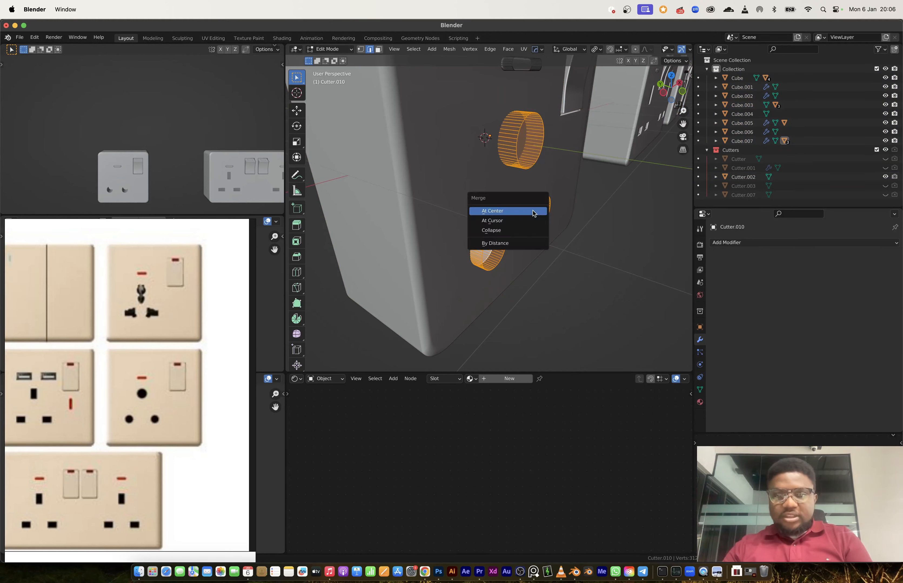
click(516, 244)
key(Tab)
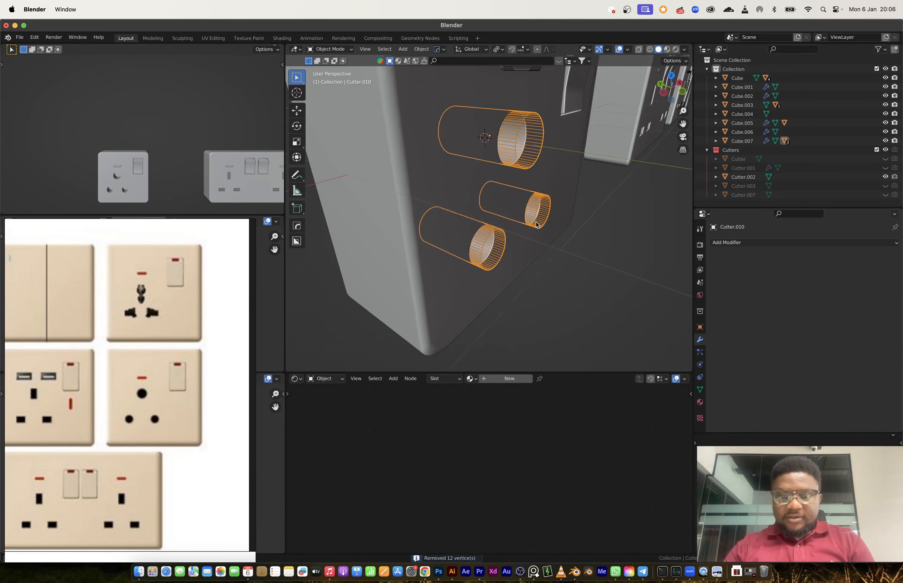
- Deselect everything, then hide the pin-hole cutter so only the round-pin socket body and switch remain on view
middle_drag(563, 220, 545, 220)
scroll(545, 219, down, 4)
click(567, 248)
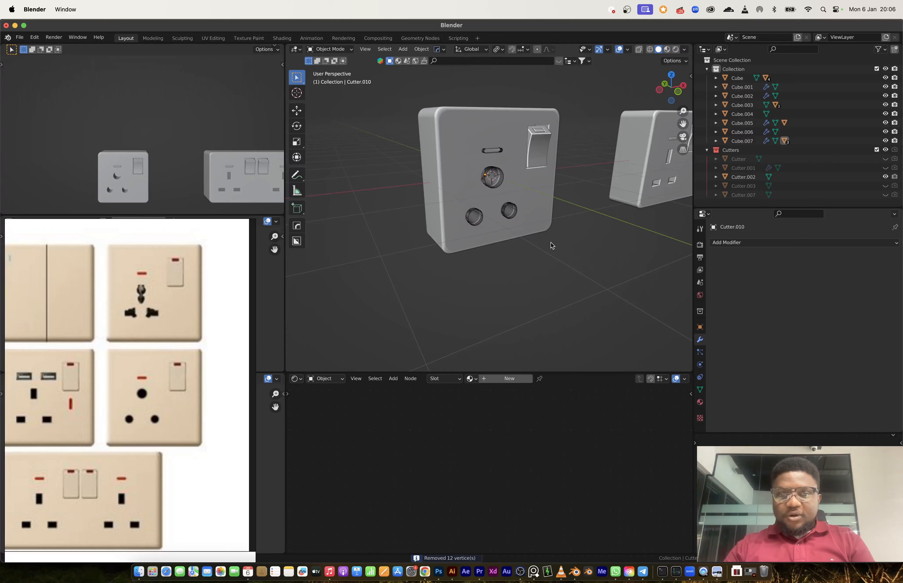
click(498, 178)
key(h)
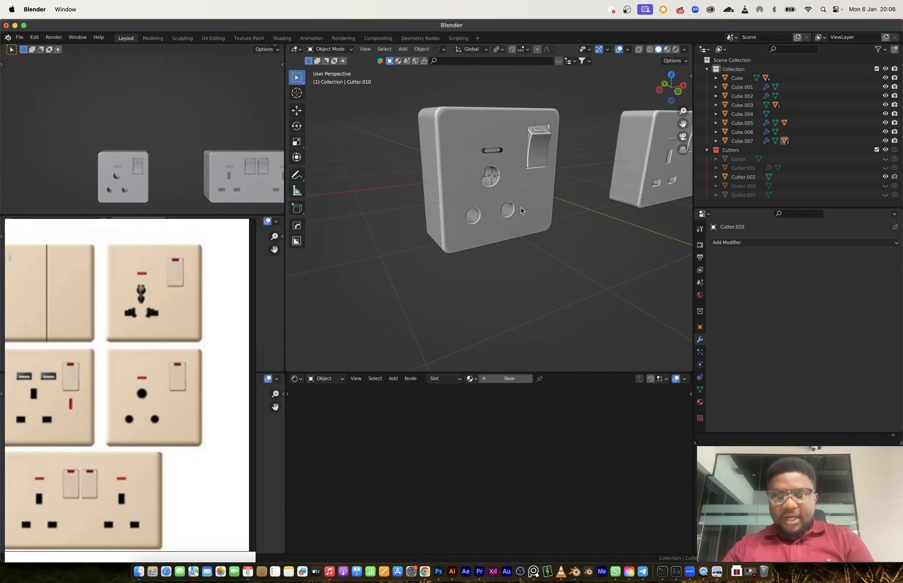
- Select the round-pin socket's body and reveal its first Boolean's pin-hole cutter with HardOps Ever Scroll
scroll(510, 215, down, 4)
scroll(510, 218, up, 3)
mouse_move(550, 274)
mouse_down()
mouse_move(399, 96)
mouse_move(557, 272)
mouse_up()
click(399, 98)
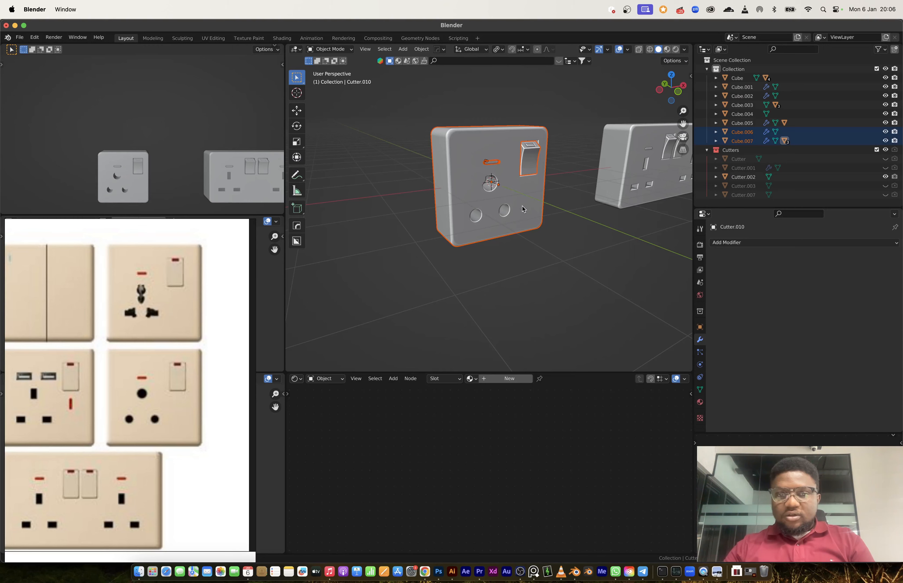
scroll(518, 213, up, 3)
click(508, 220)
key(q)
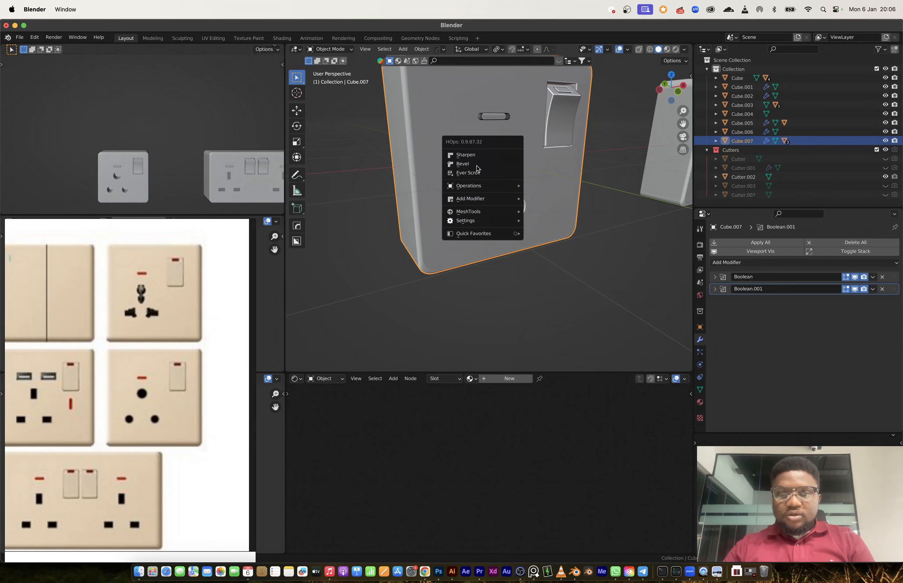
click(478, 172)
scroll(512, 212, up, 1)
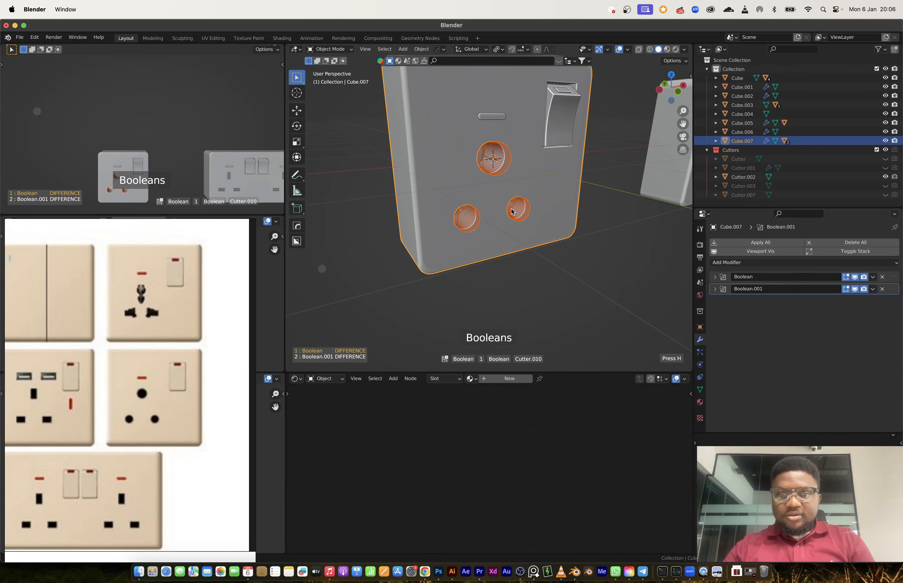
- Scale all three cylinders of the pin-hole cutter in place to about 0.83
click(511, 212)
scroll(517, 209, up, 4)
key(Tab)
middle_drag(529, 229, 524, 230)
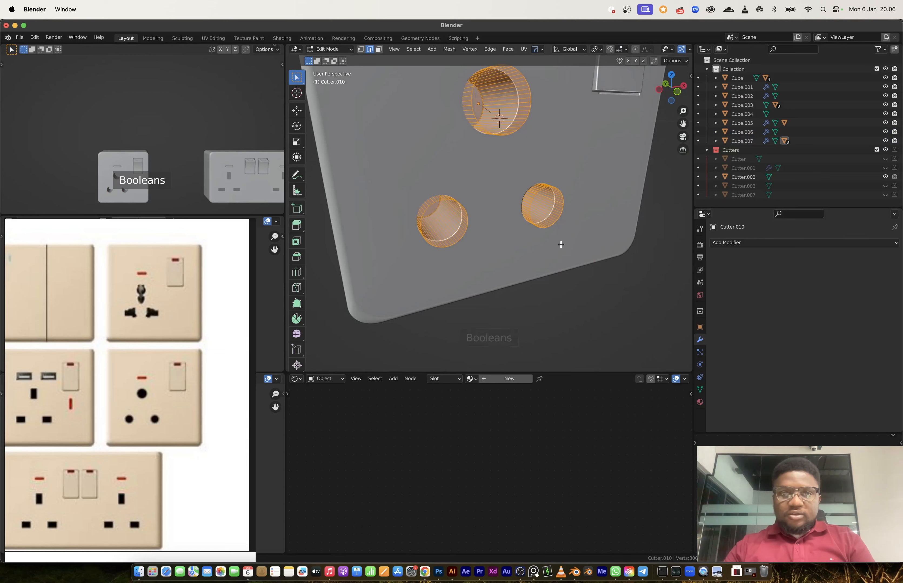
key(s)
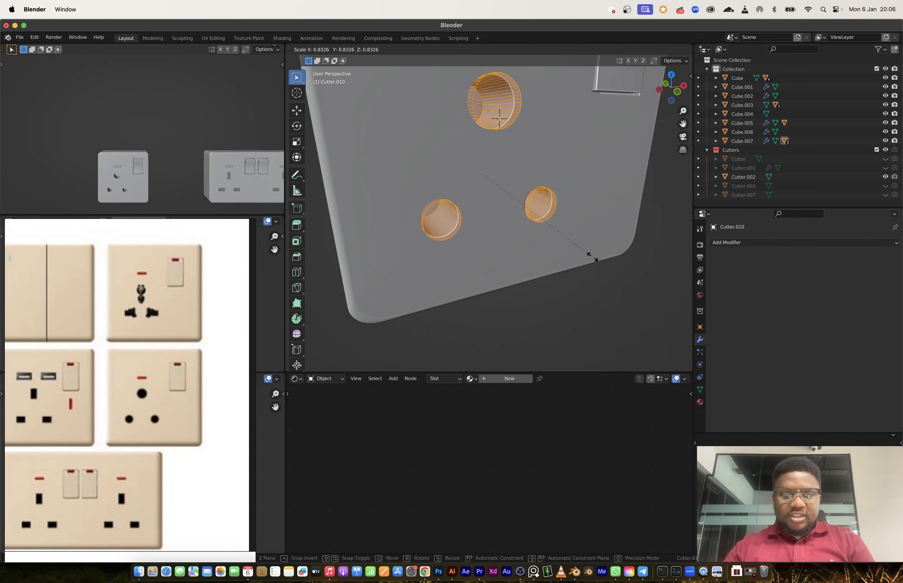
click(592, 257)
- Select the two lower cylinders of the pin-hole cutter through the mesh and move them slightly along Z
scroll(553, 243, down, 3)
middle_drag(552, 244, 523, 228)
key(alt+z)
drag(423, 179, 563, 233)
key(g)
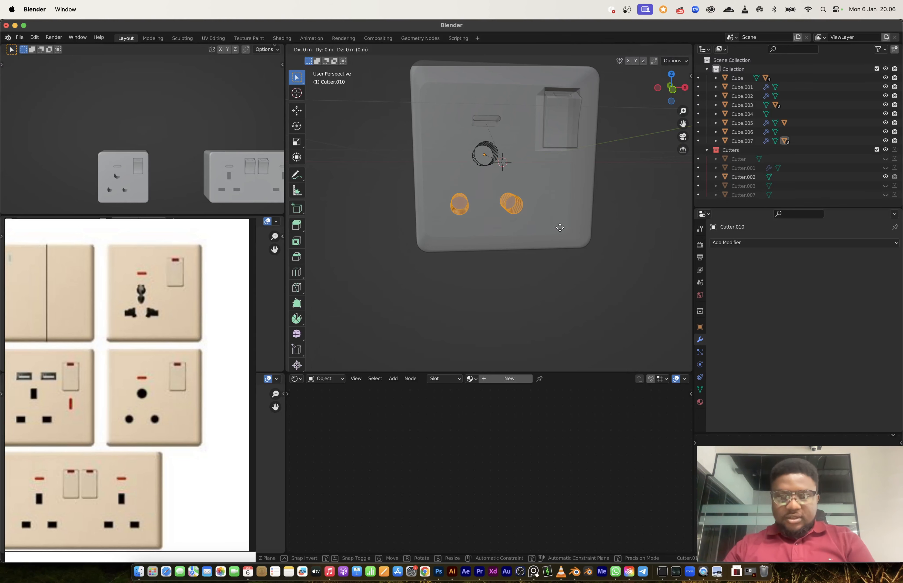
key(z)
click(560, 227)
middle_drag(507, 222, 480, 194)
key(a)
key(Tab)
key(alt+z)
click(591, 197)
scroll(590, 196, down, 4)
- Apply both Boolean modifiers on the round-pin socket's body
click(478, 183)
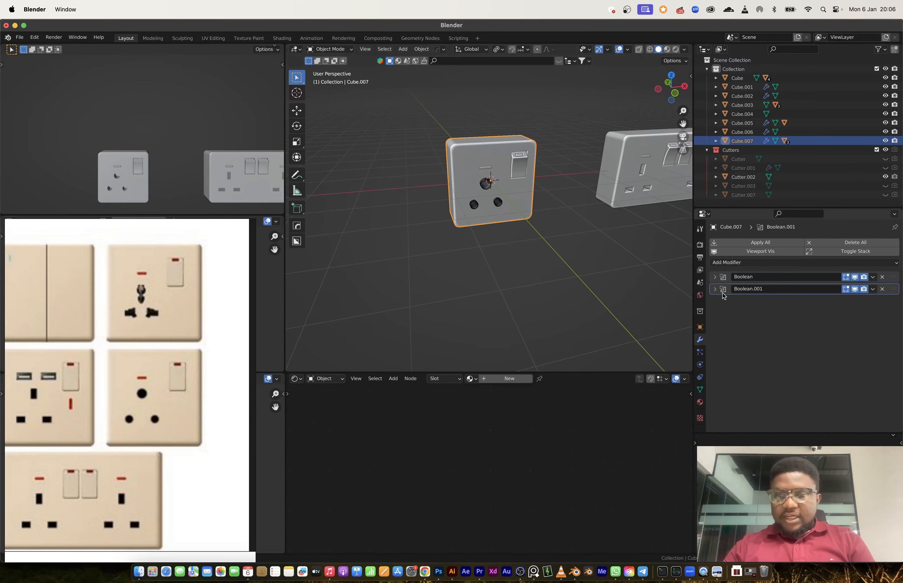
key(ctrl+a)
key(ctrl+a)
- Move the round-pin socket and its switch along X to the far end of the row, beside the plain double switch
drag(395, 110, 547, 264)
scroll(531, 229, down, 2)
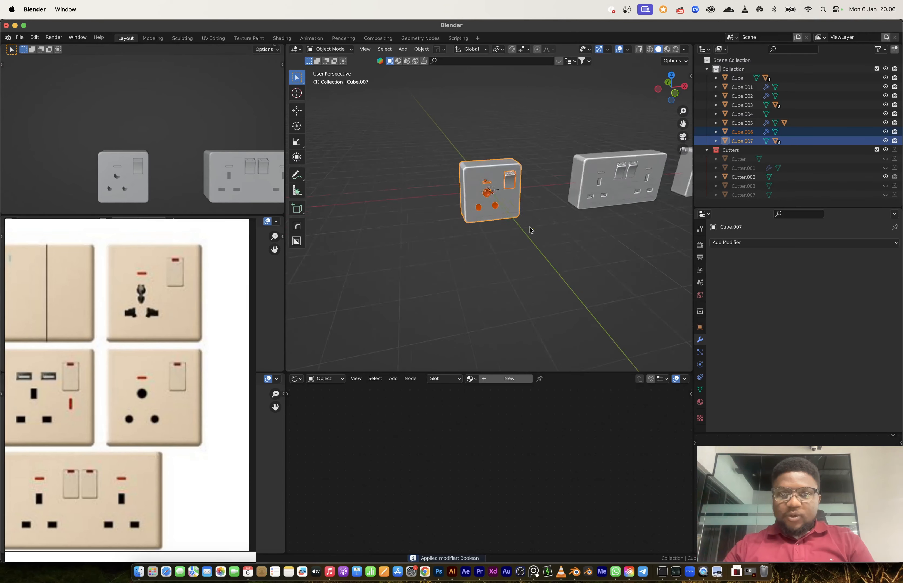
shift+middle_drag(541, 205, 431, 236)
scroll(417, 256, down, 4)
key(g)
key(x)
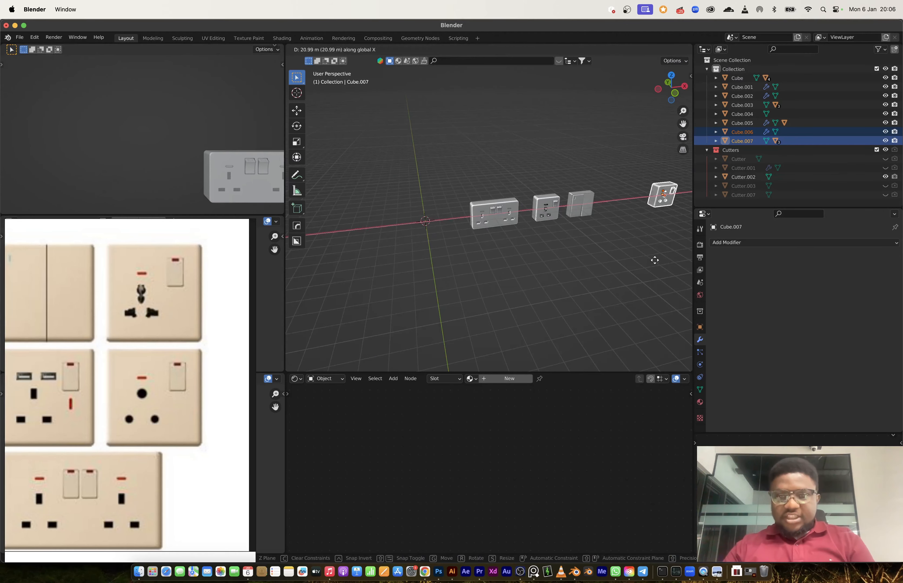
click(607, 264)
- Select all the finished sockets and move them about 11.22 m along X to clear the origin
drag(628, 275, 444, 147)
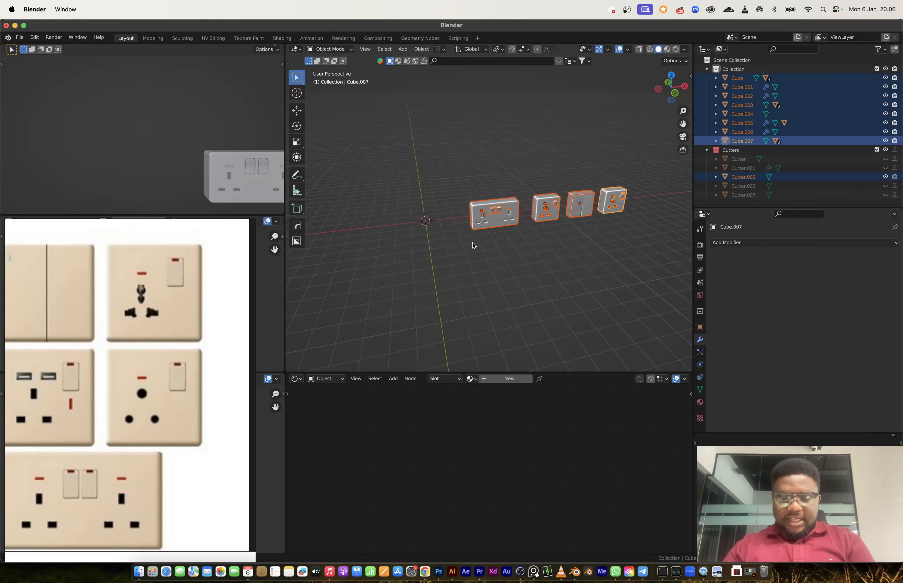
key(g)
key(x)
click(586, 238)
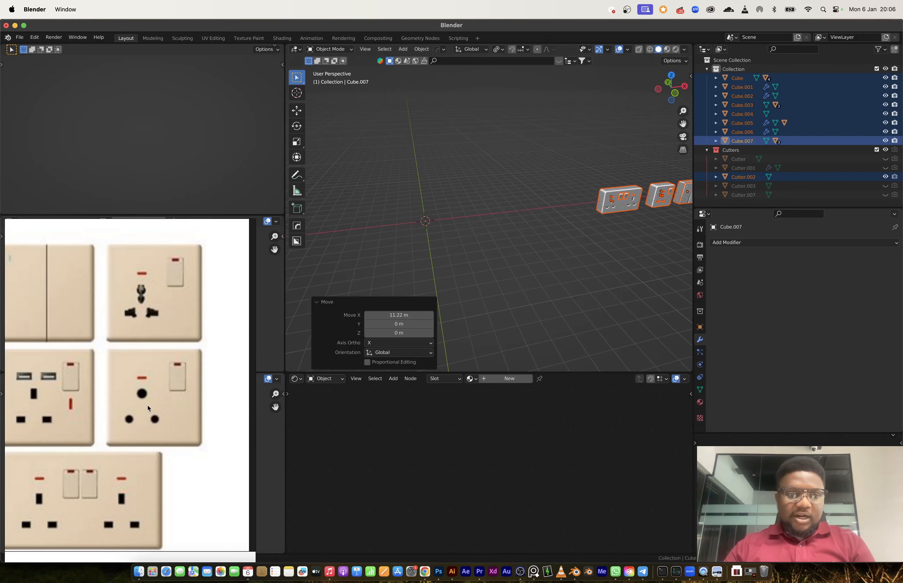
- Examine the reference image of the grey distribution board with the red main switch
scroll(147, 409, down, 5)
middle_drag(247, 400, 163, 401)
scroll(163, 401, down, 3)
middle_drag(229, 375, 165, 363)
scroll(165, 363, up, 7)
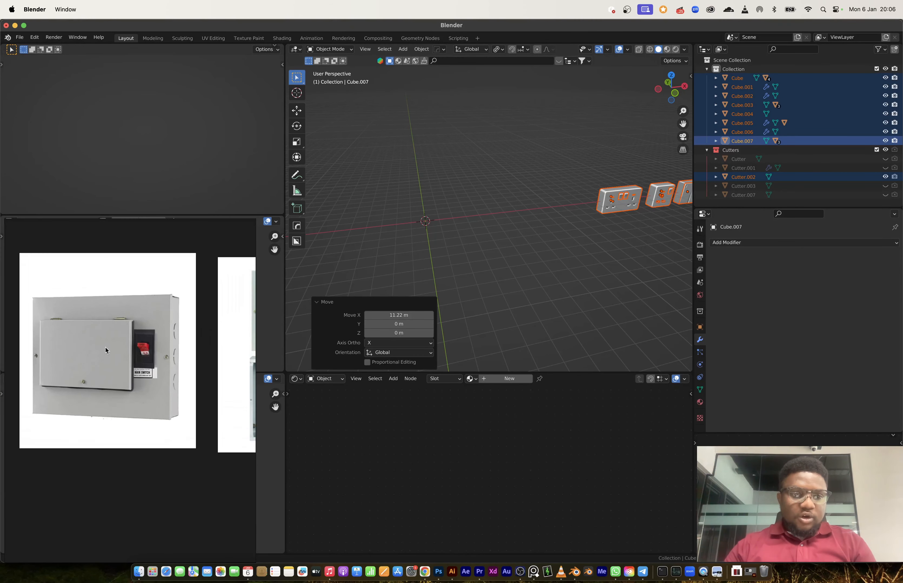
middle_drag(105, 351, 107, 351)
scroll(115, 363, up, 2)
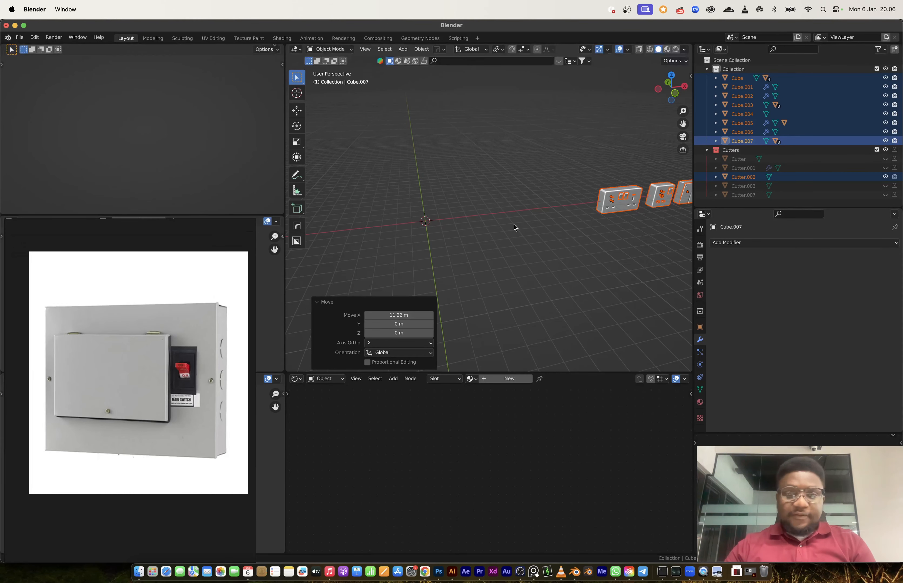
- Add a 2 m cube at the world origin and scale it about 1.707 times along X
key(shift+a)
click(508, 232)
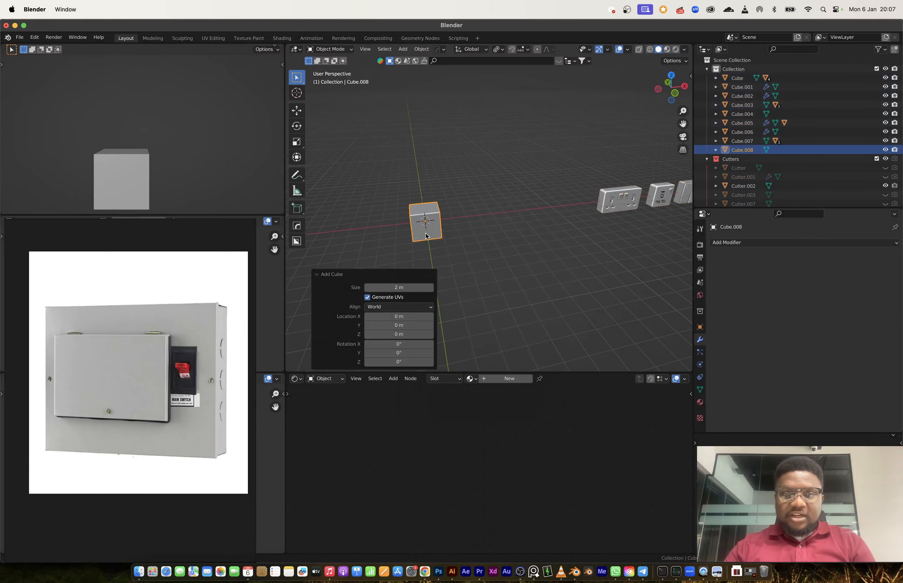
key(KP_Decimal)
key(s)
key(x)
click(554, 212)
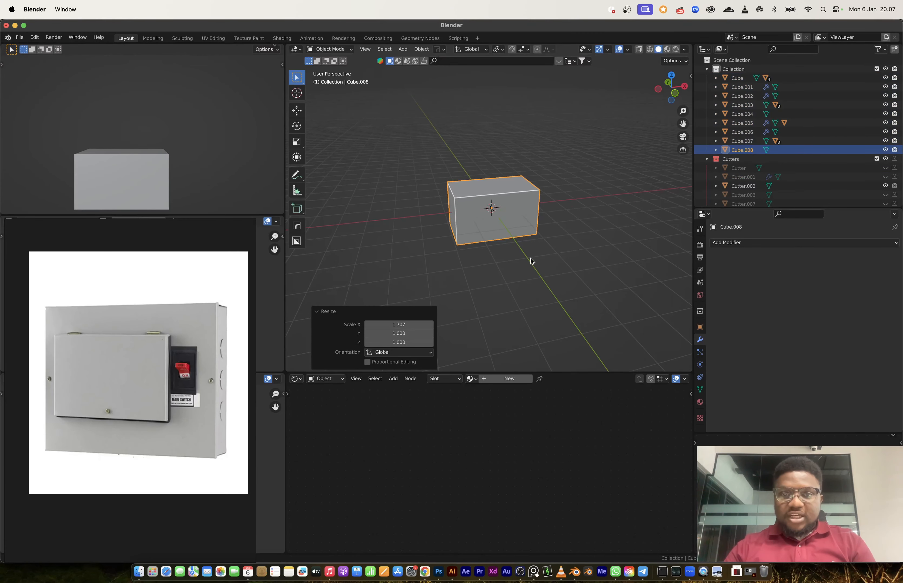
- Scale the box about 1.739 along Z, 1.403 along X and 0.624 along Y to match the board enclosure's proportions
key(s)
key(z)
click(535, 298)
key(s)
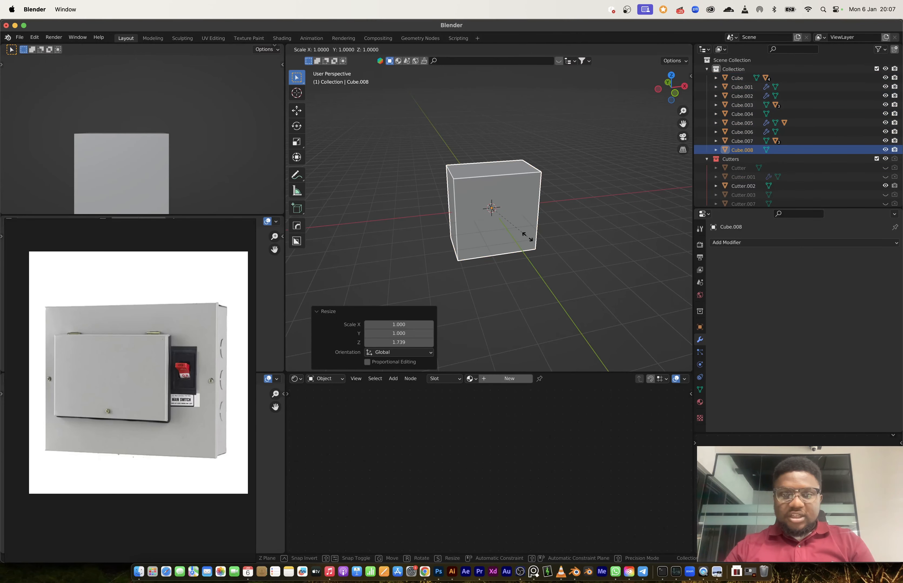
key(x)
click(543, 235)
middle_drag(490, 221, 546, 233)
key(s)
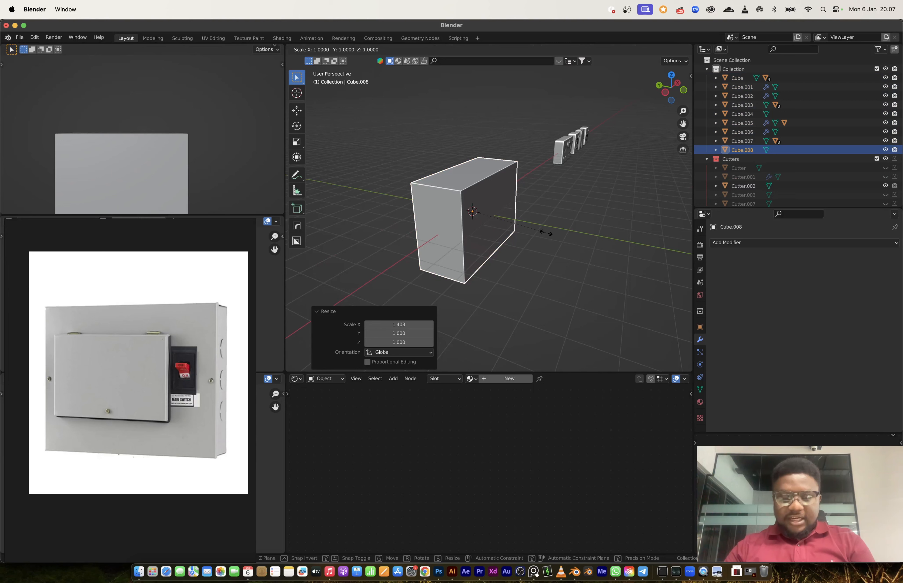
key(y)
click(517, 228)
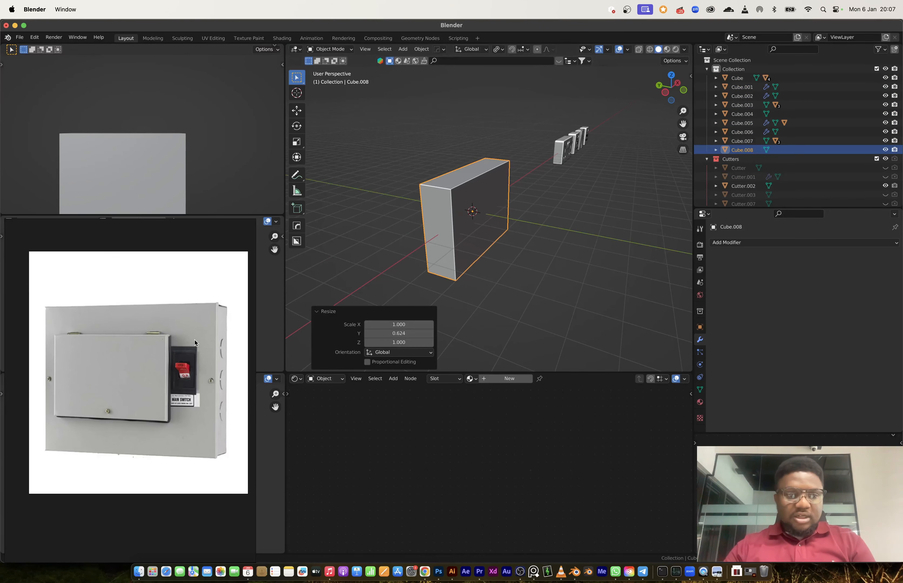
- Add a loop cut around the box close to its front face and select the narrow front strip of faces
middle_drag(519, 196, 501, 243)
scroll(165, 337, up, 3)
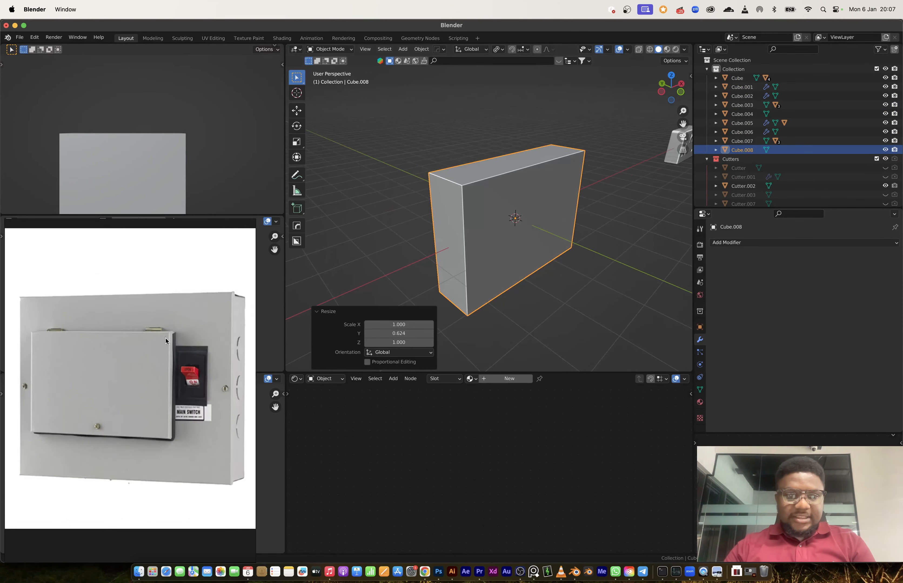
scroll(170, 313, up, 2)
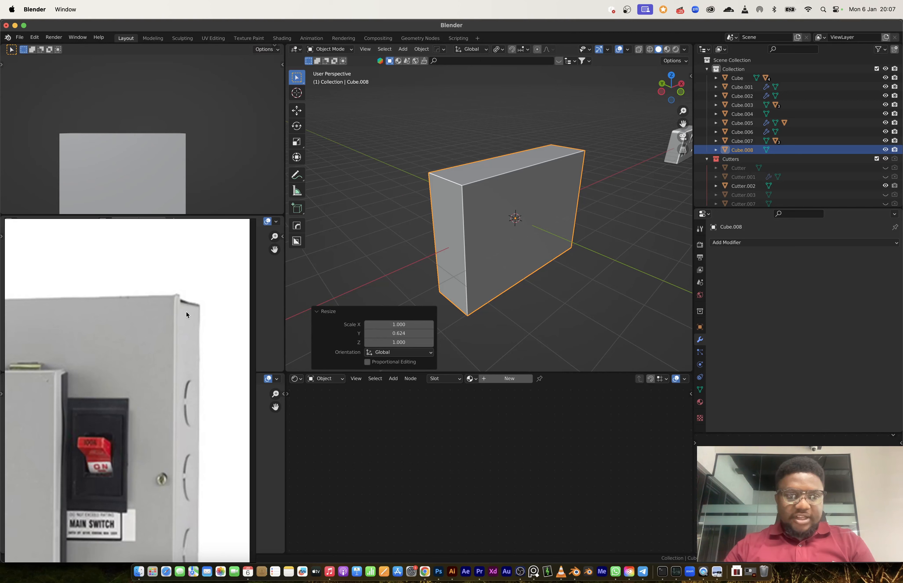
middle_drag(455, 228, 512, 222)
key(Tab)
key(ctrl+r)
click(470, 188)
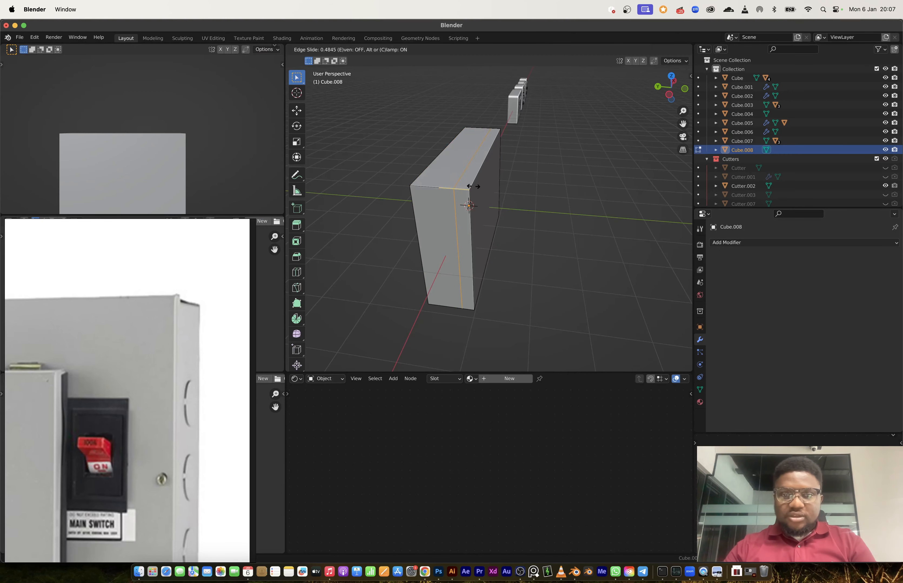
click(480, 187)
click(470, 192)
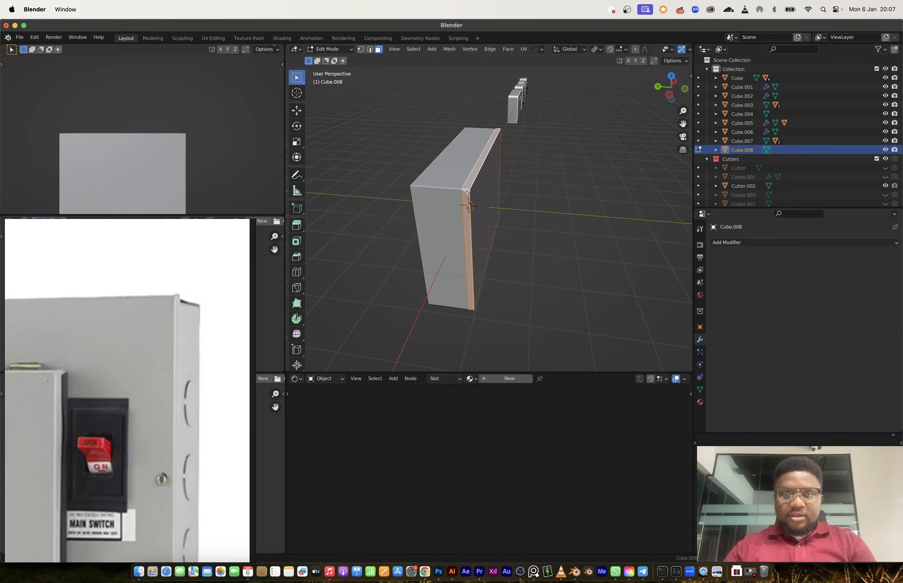
middle_drag(470, 192, 409, 193)
key(alt+e)
click(473, 226)
click(473, 221)
scroll(410, 192, up, 3)
- Apply the box's scale in Object Mode and return to editing its mesh
key(Tab)
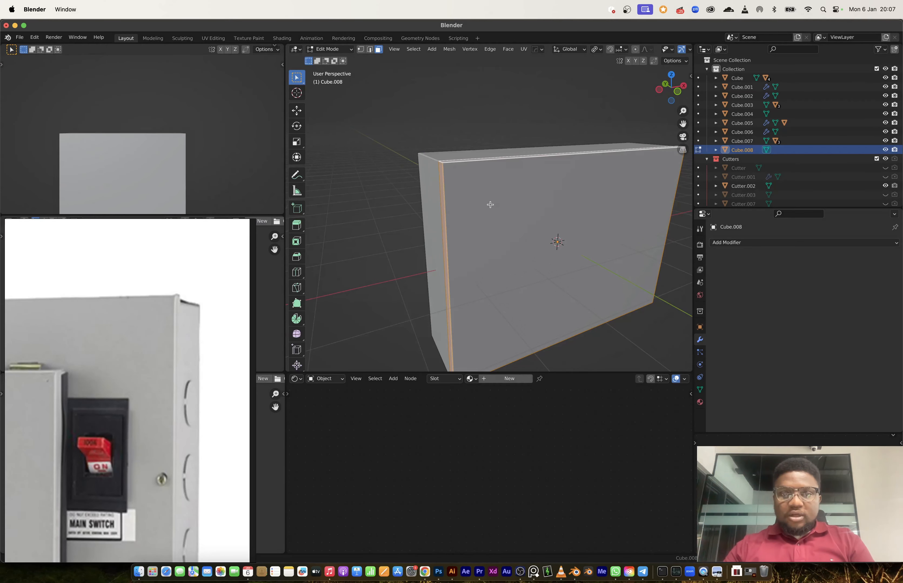
key(ctrl+a)
click(489, 204)
middle_drag(489, 205, 494, 215)
scroll(495, 215, down, 3)
key(Tab)
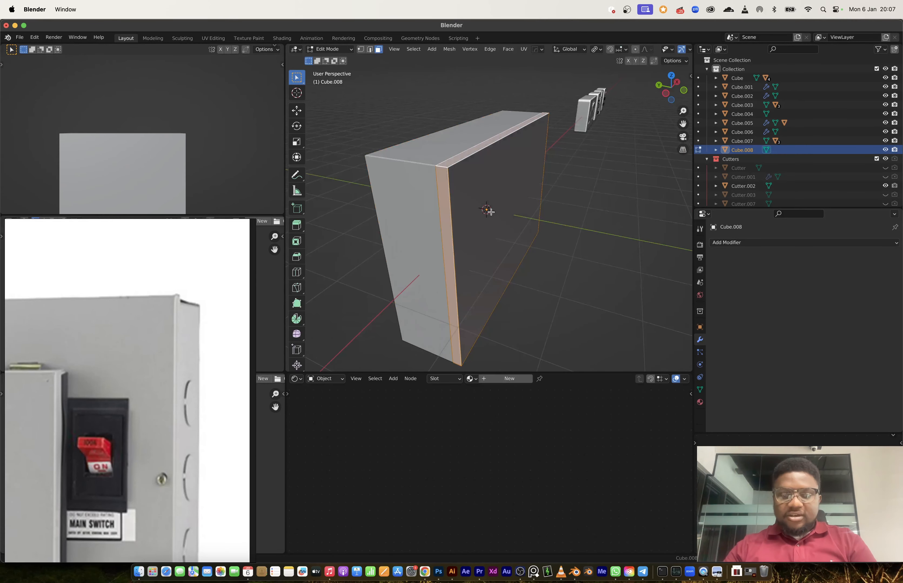
- Extrude the selected front strip outward along its normals by about 0.0369 m to form the enclosure's cover lip
key(alt+e)
click(489, 209)
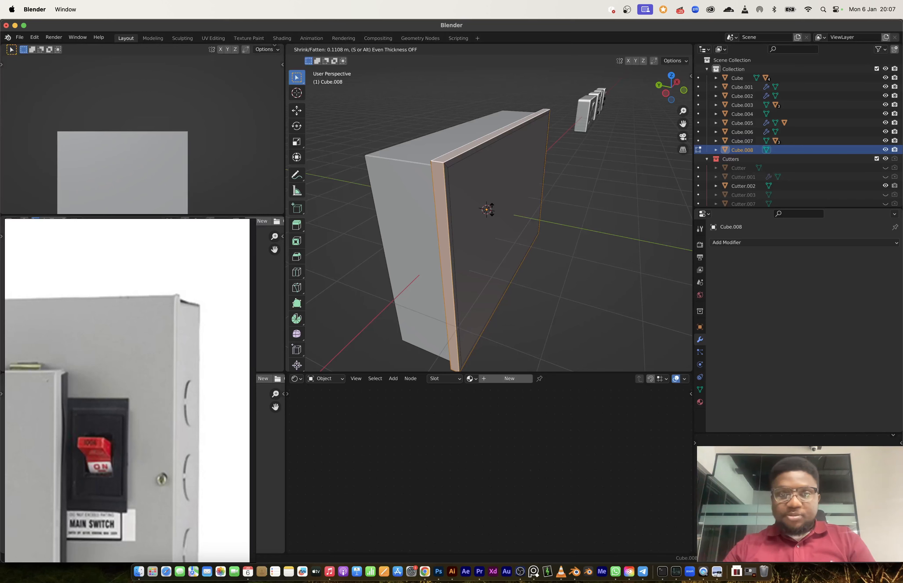
click(489, 210)
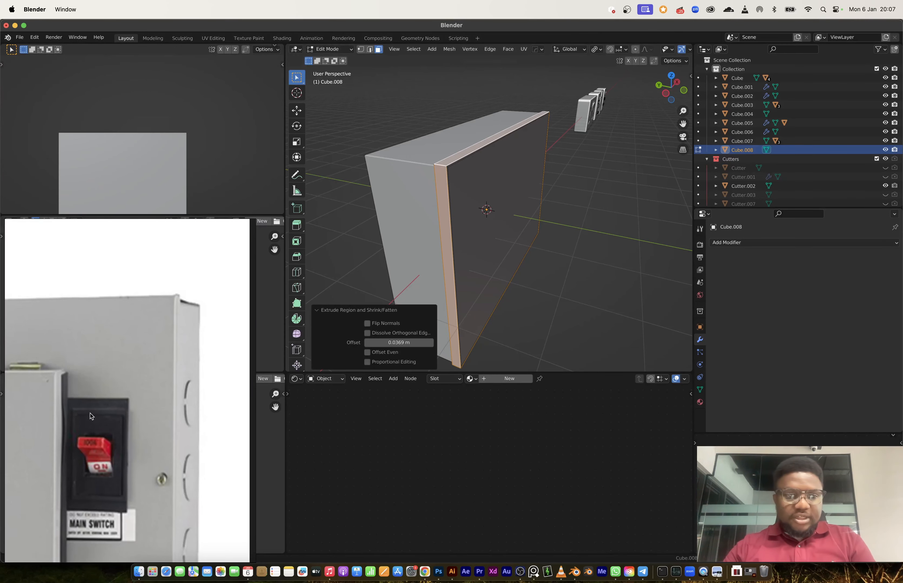
scroll(92, 417, down, 3)
middle_drag(495, 258, 495, 250)
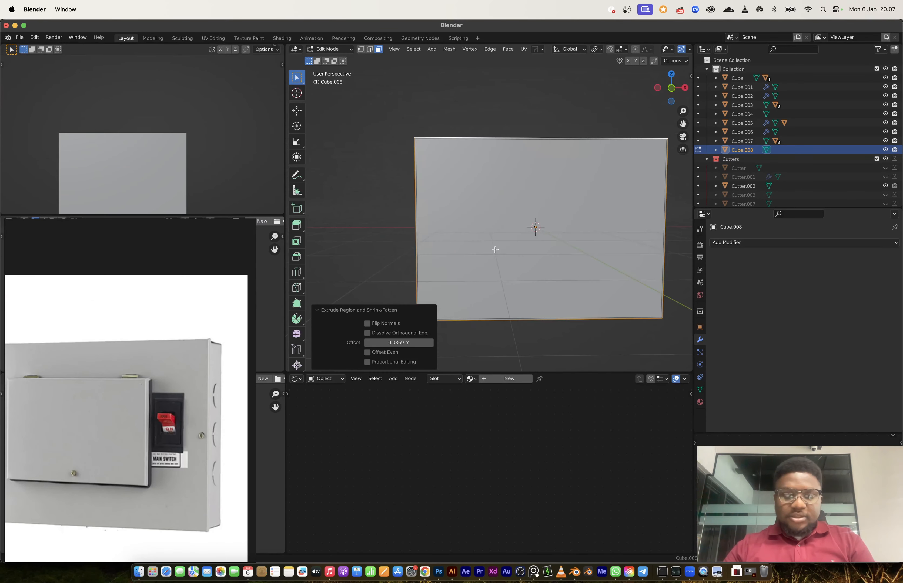
scroll(492, 258, down, 3)
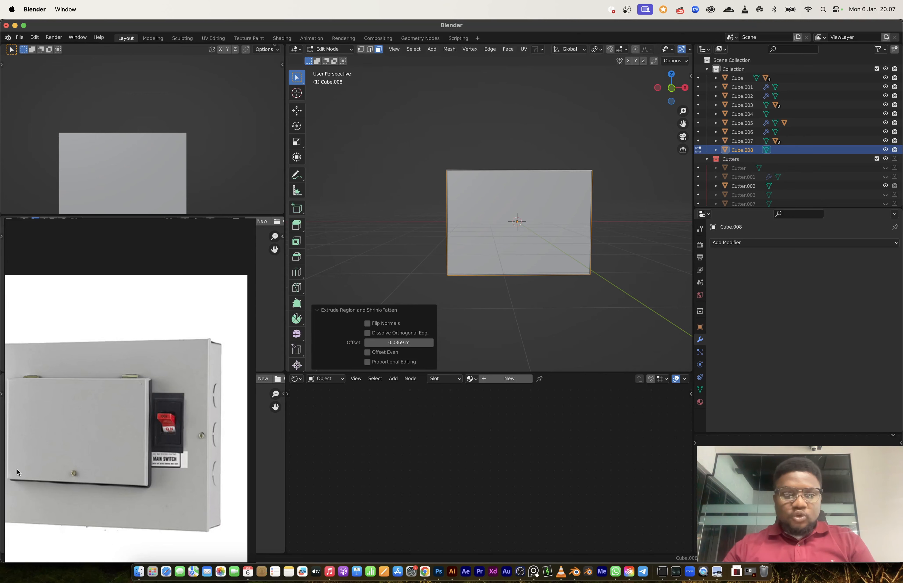
- Add a vertical loop cut toward the enclosure's right side (factor -0.476) and a horizontal one in its upper part (factor -0.522)
scroll(70, 431, down, 2)
key(ctrl+r)
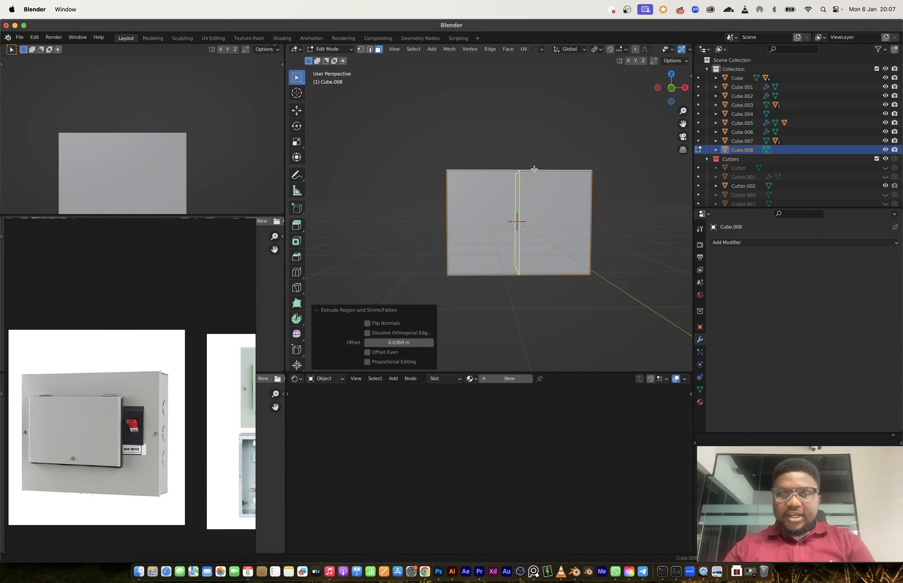
click(548, 171)
click(568, 170)
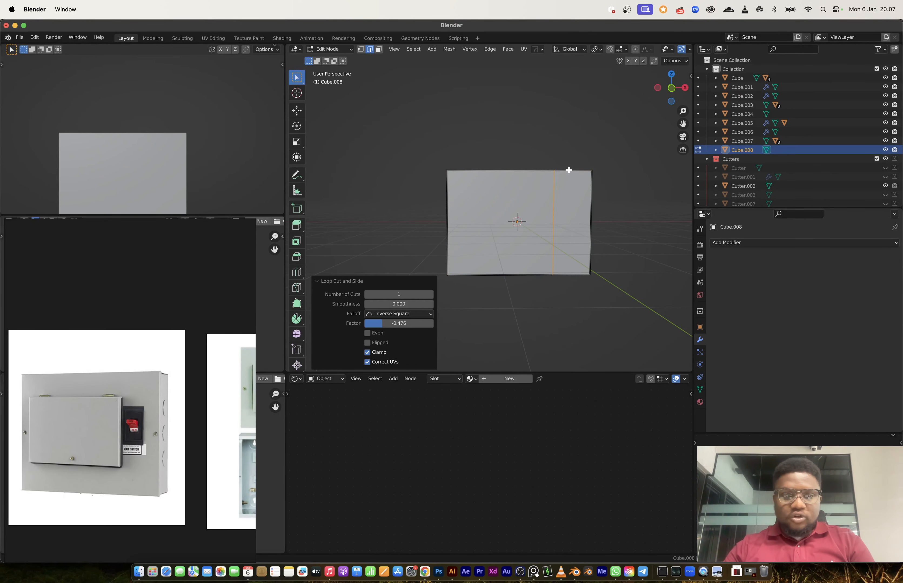
key(ctrl+r)
click(595, 210)
click(597, 182)
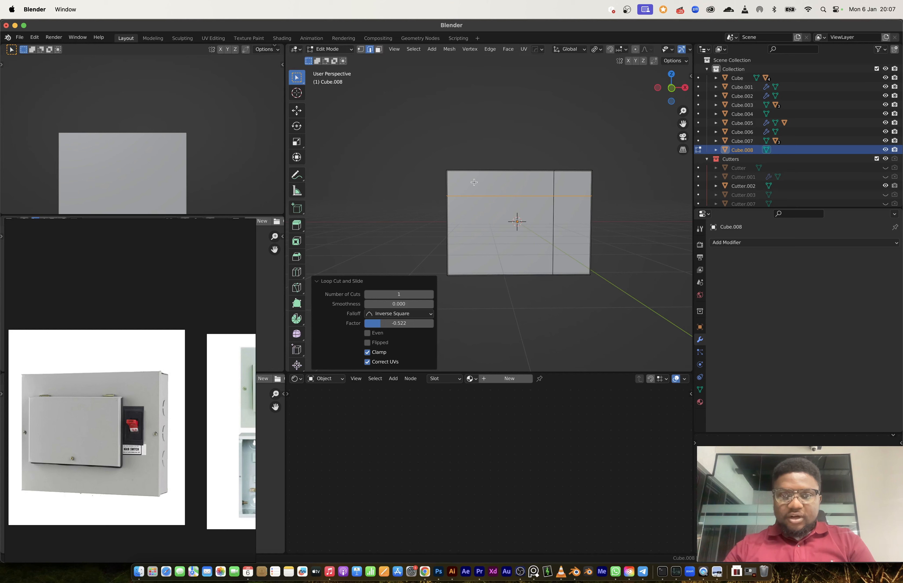
- Add a vertical loop cut near the enclosure's left edge and a horizontal one in its lower part (factor 0.396), framing the door area
key(ctrl+r)
click(470, 176)
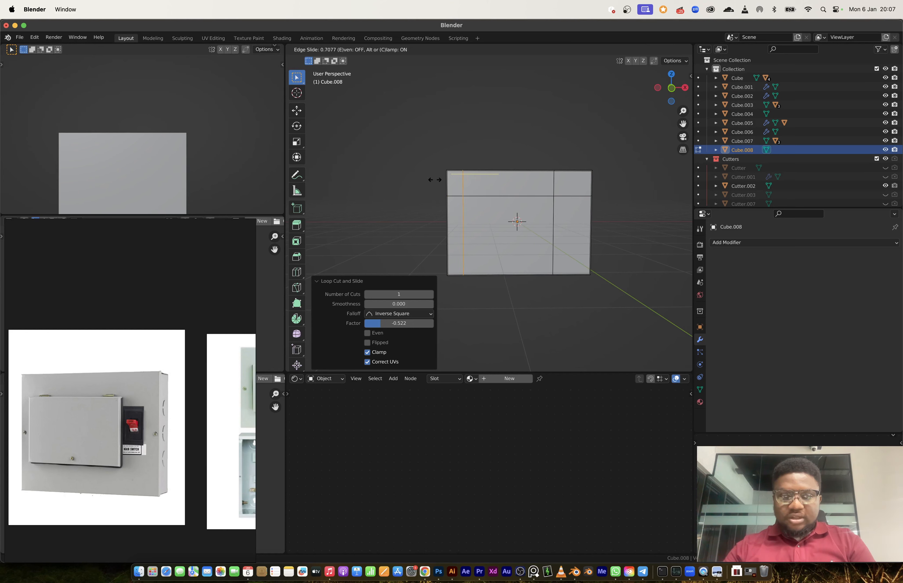
click(435, 180)
key(ctrl+r)
click(573, 254)
click(573, 269)
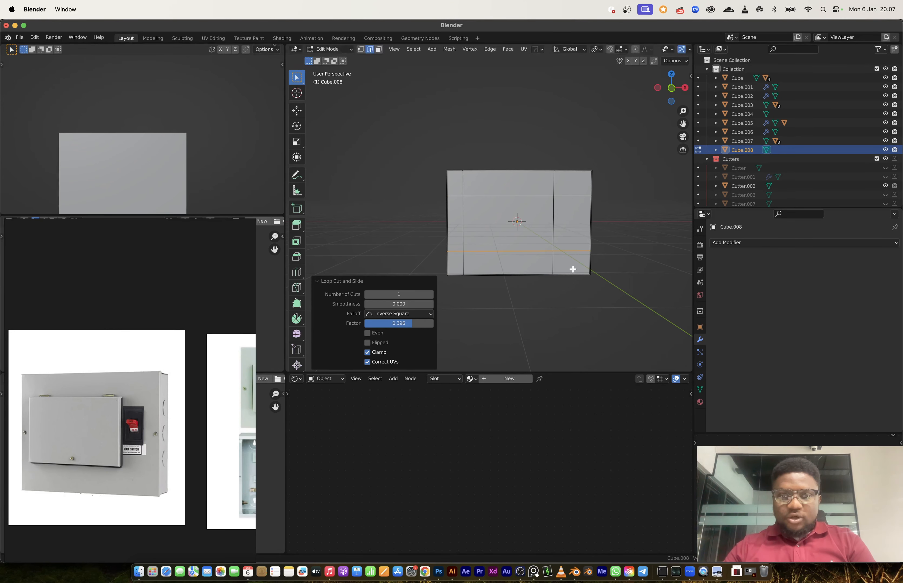
- Extrude the central rectangular face of the enclosure's front inward by about 0.131 m
middle_drag(571, 267, 517, 267)
key(3)
click(501, 260)
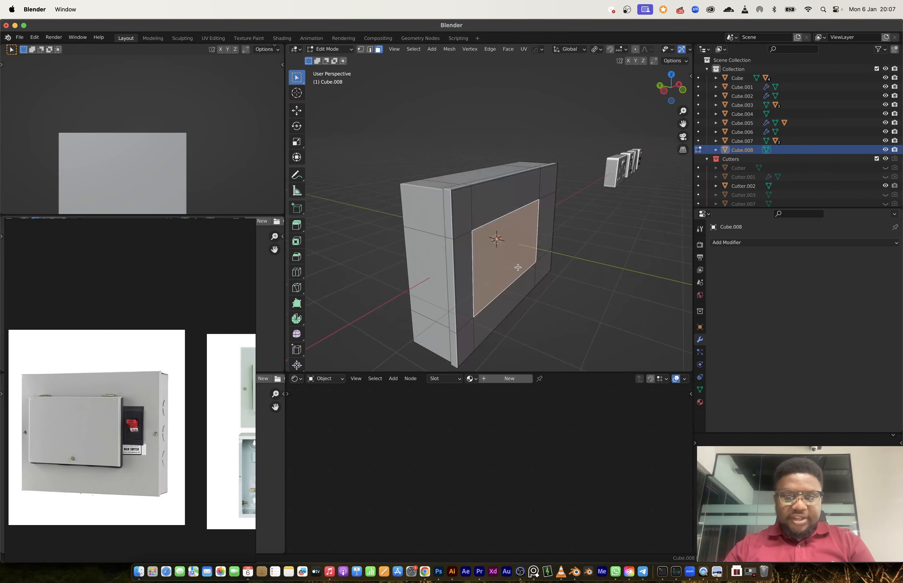
key(e)
click(515, 270)
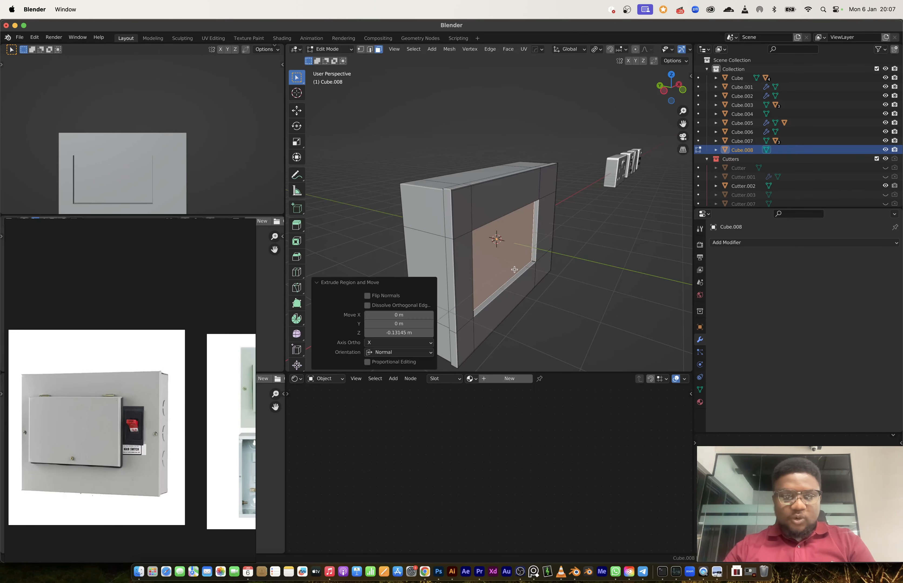
- Separate the recessed rectangular face into its own object and open that object's mesh for editing
key(g)
key(Escape)
key(p)
click(508, 257)
key(Tab)
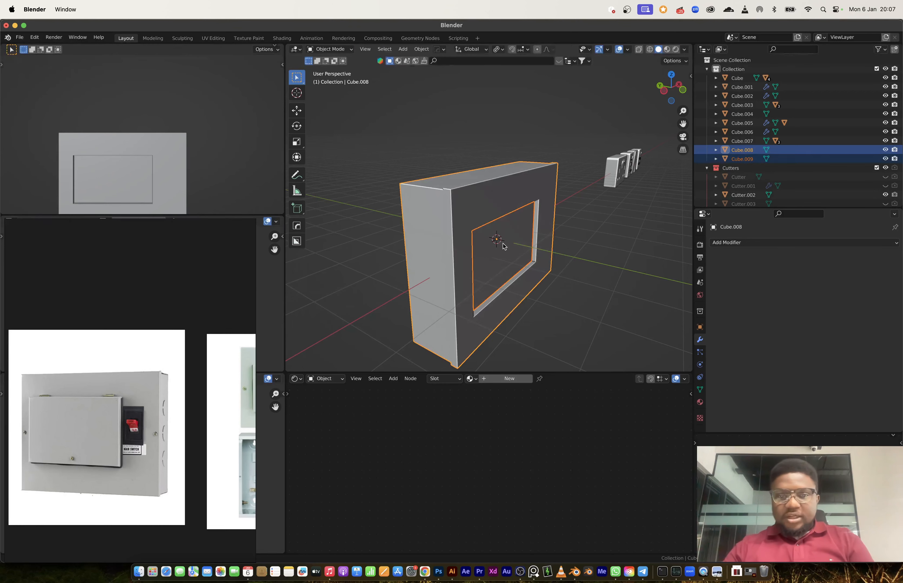
click(504, 247)
key(Tab)
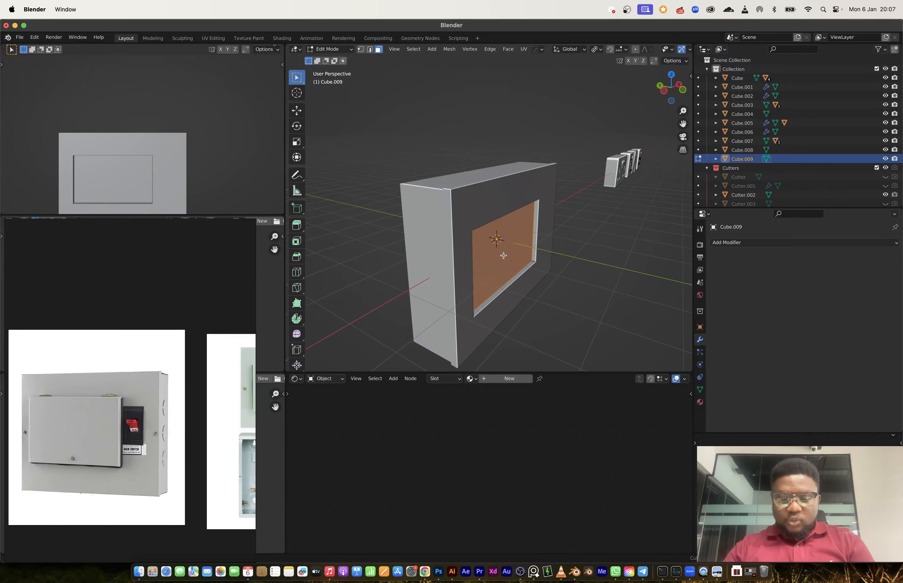
- Move the separated face about -0.118 m along Y to the opening's front and extrude it about 0.123 m into a door slab
key(g)
key(y)
click(509, 265)
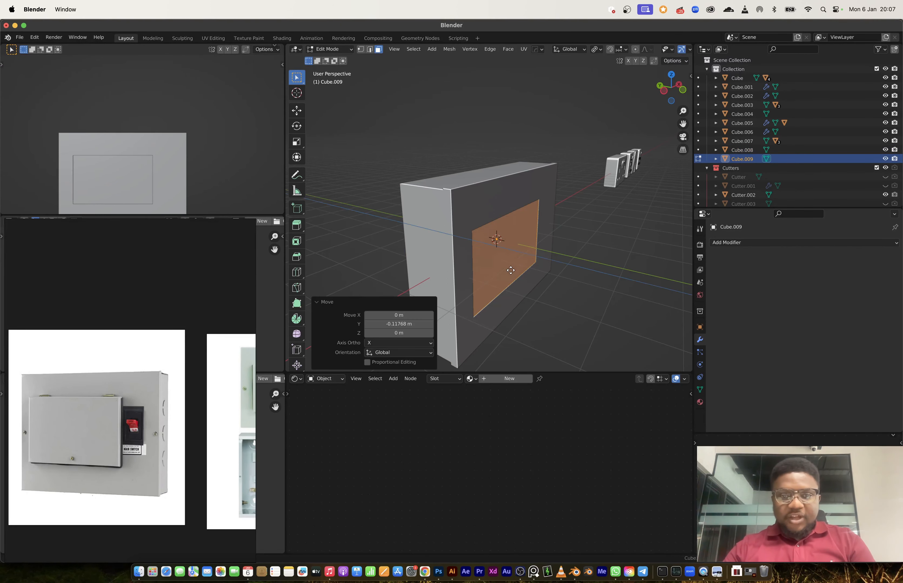
key(e)
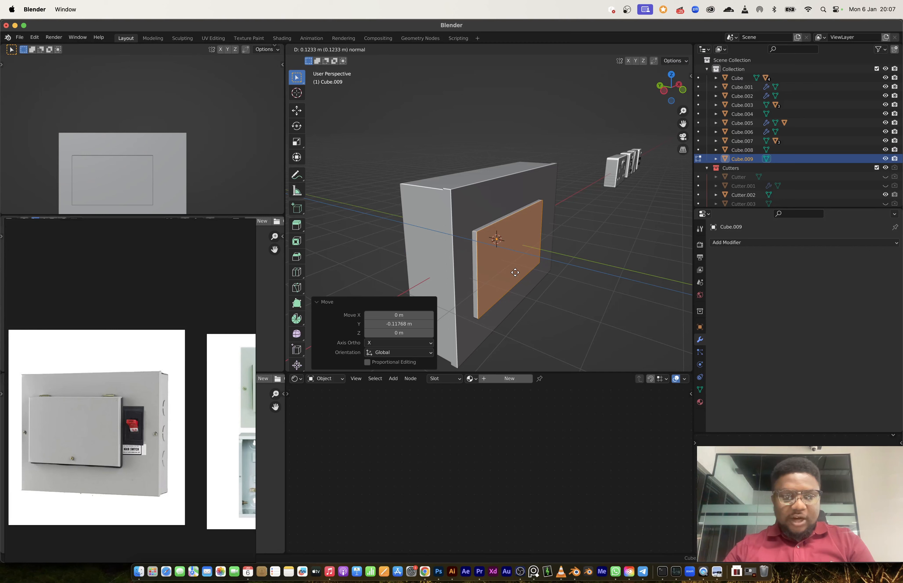
click(515, 272)
- Select the band of thin side faces around the door slab and apply the door's scale in Object Mode
scroll(472, 255, up, 2)
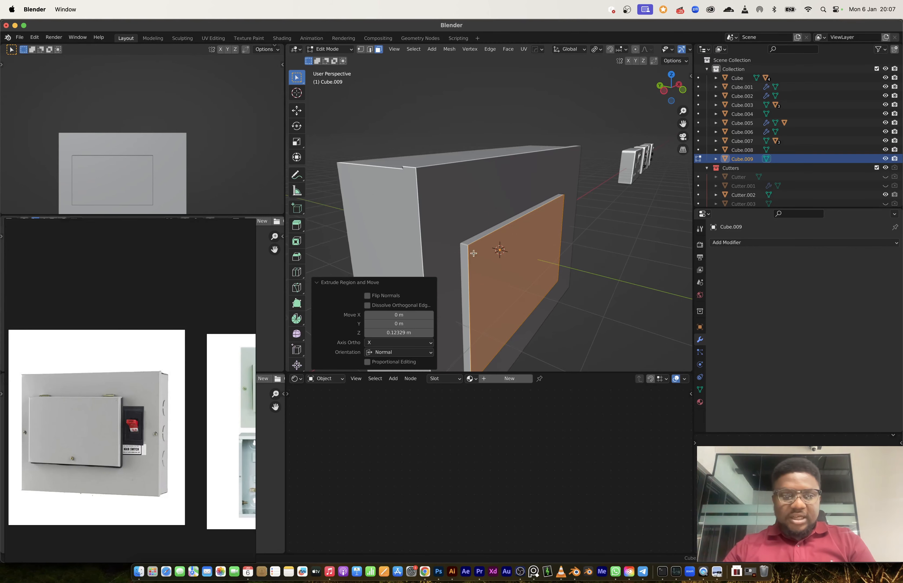
middle_drag(473, 253, 479, 241)
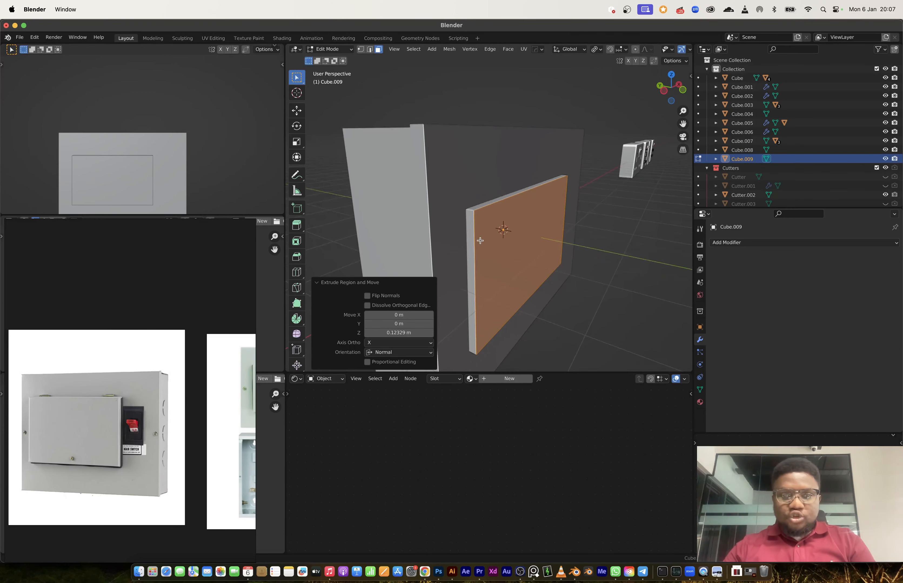
key(alt+a)
click(471, 212)
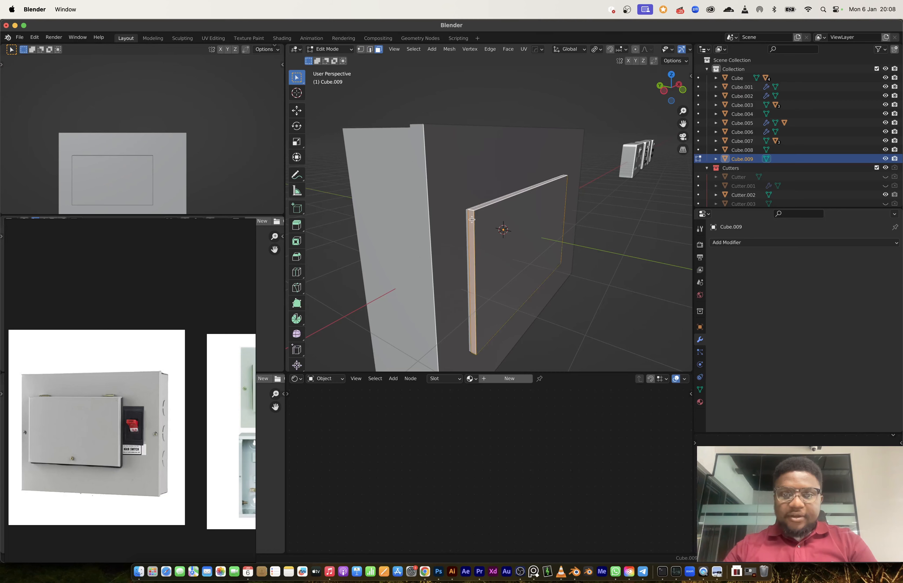
middle_drag(471, 212, 508, 277)
key(alt+e)
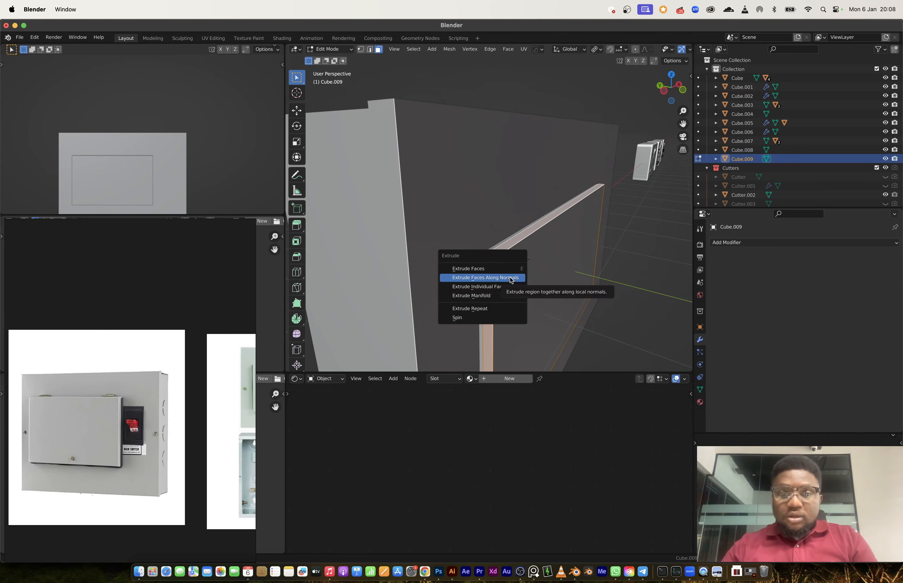
click(510, 279)
key(Tab)
key(ctrl+a)
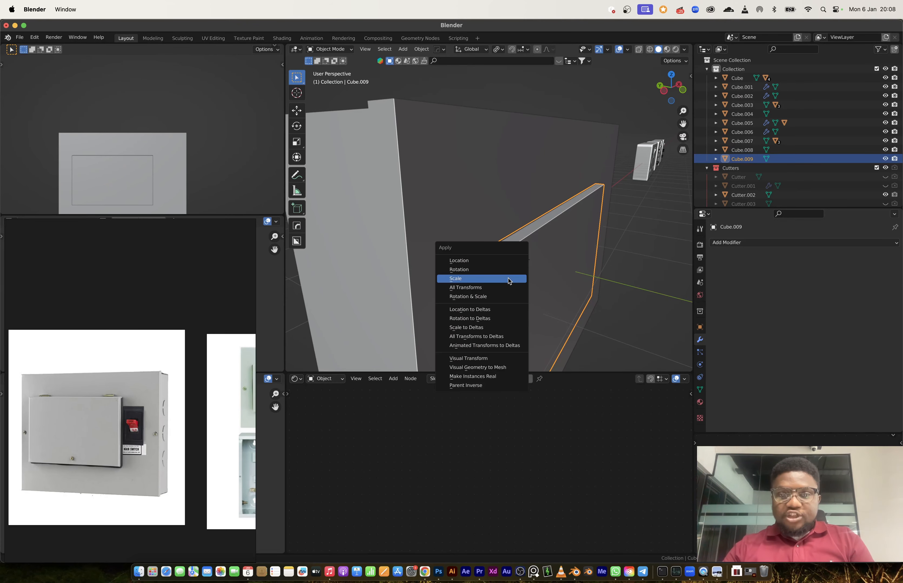
click(508, 279)
- Extrude the door's selected side band outward along its normals by about 0.03 m and return to Object Mode
key(Tab)
key(alt+e)
click(508, 274)
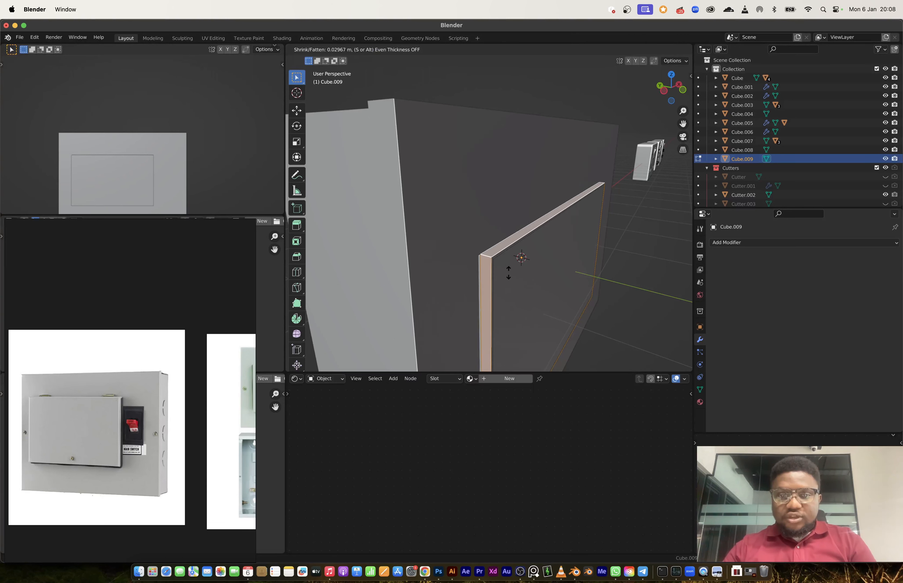
click(509, 270)
key(Tab)
- Select the narrow strip of side faces behind the door's lip and separate it into its own object
middle_drag(509, 270, 456, 249)
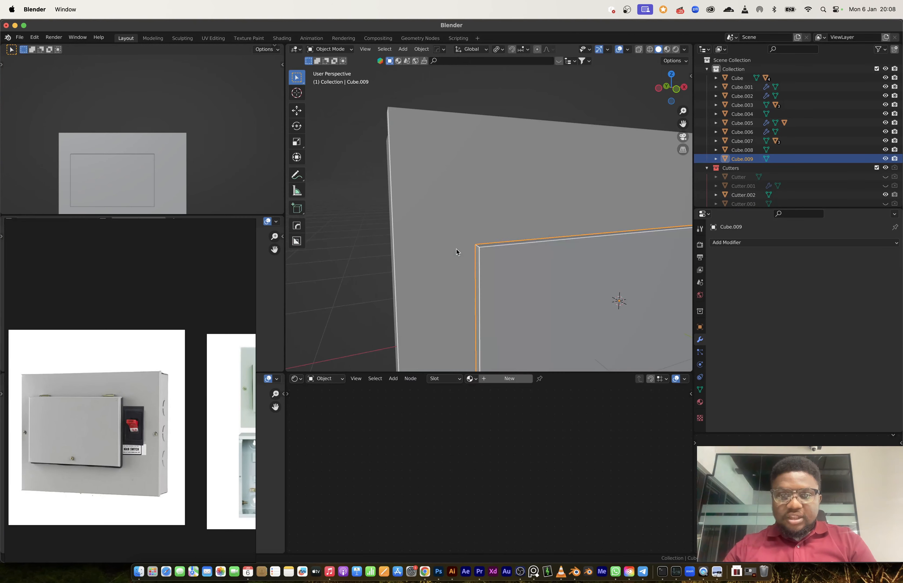
scroll(456, 249, down, 3)
middle_drag(495, 273, 508, 290)
scroll(507, 290, up, 2)
scroll(590, 297, down, 2)
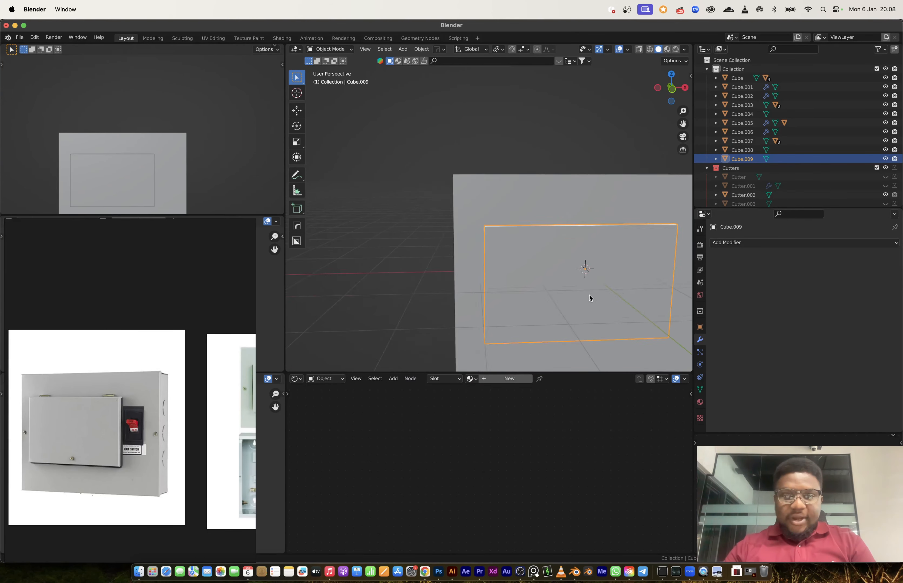
shift+middle_drag(590, 298, 543, 208)
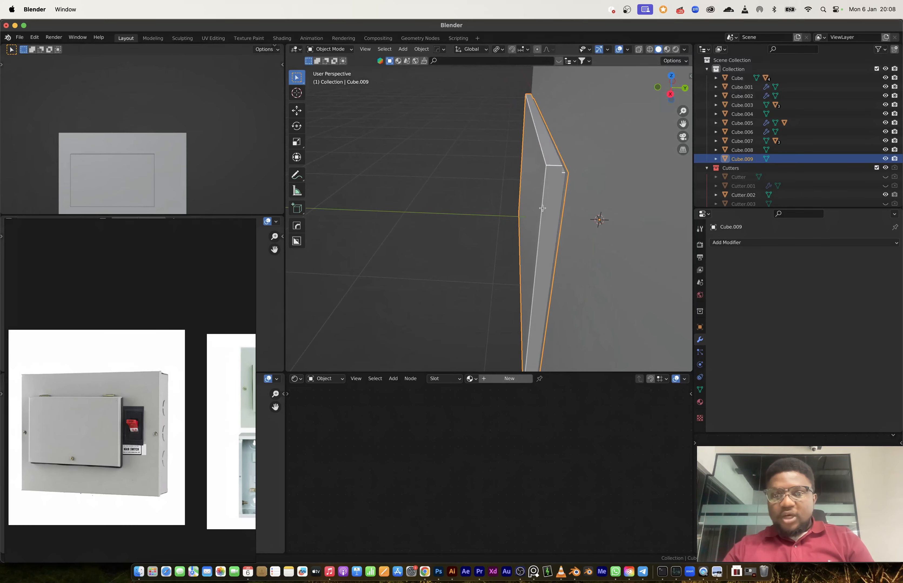
key(Tab)
click(564, 172)
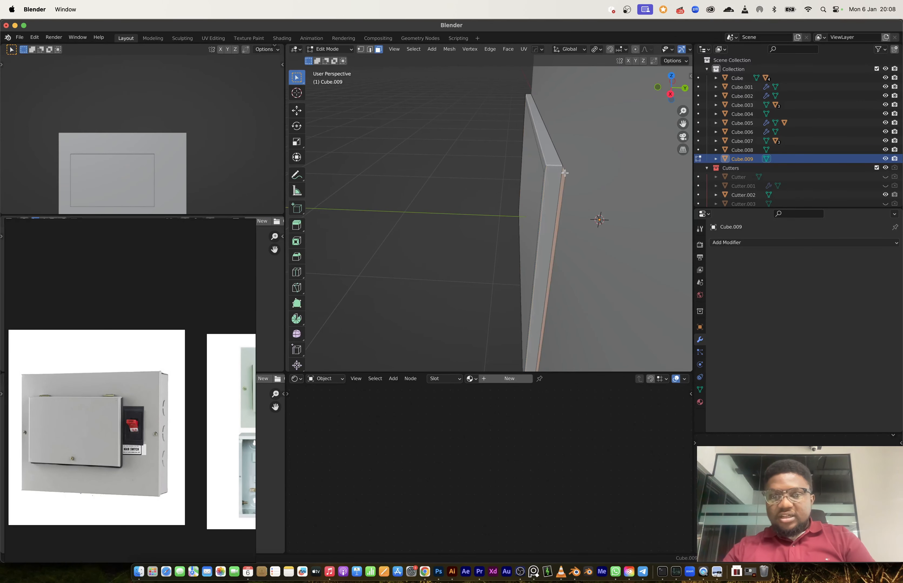
scroll(95, 442, up, 5)
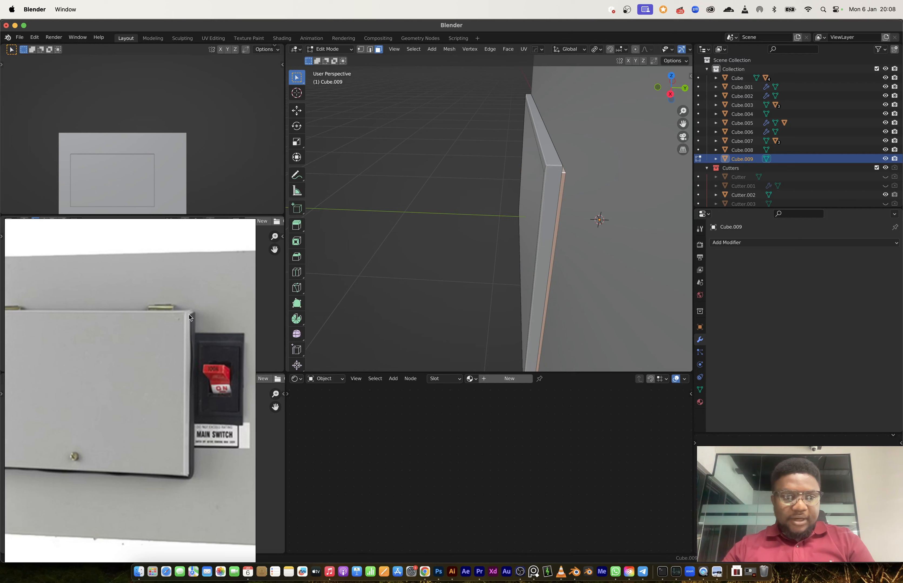
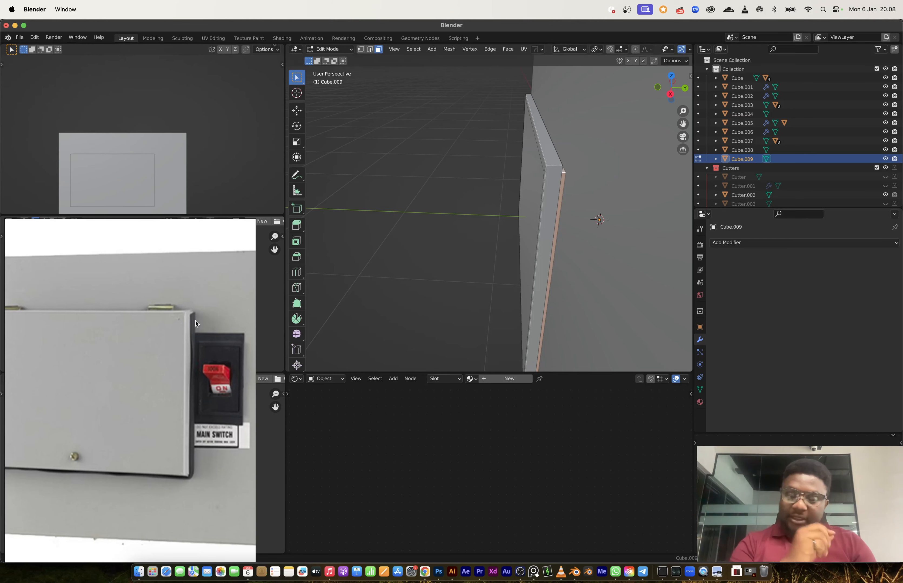
middle_drag(385, 331, 507, 239)
key(alt+e)
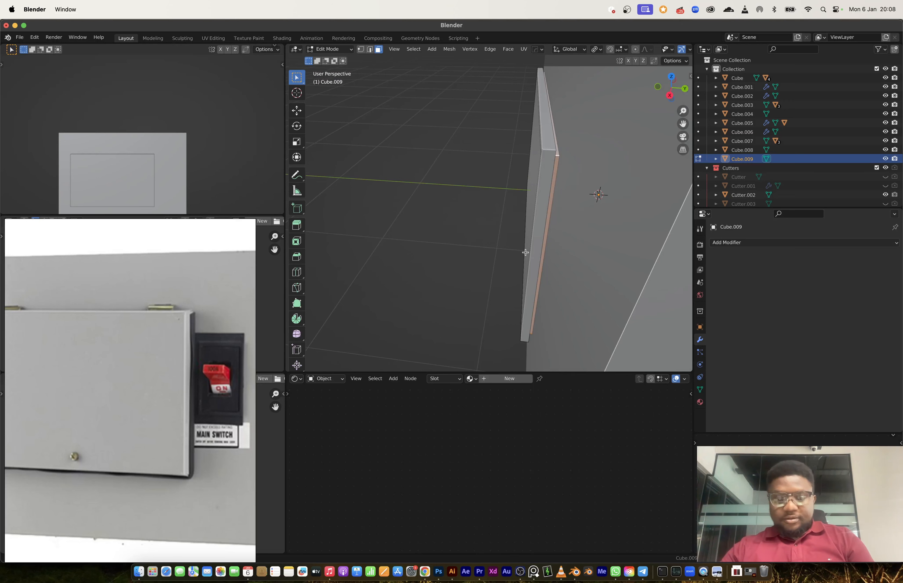
key(p)
click(569, 217)
key(Tab)
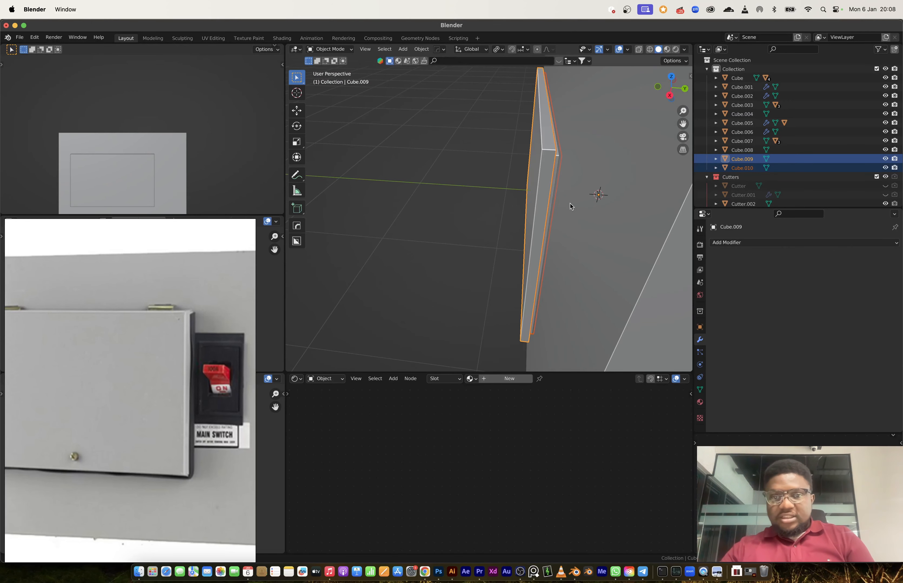
- Select the separated strip's faces and extrude them along their normals by about 0.1 m to form the frame behind the door
click(557, 173)
click(558, 173)
click(557, 172)
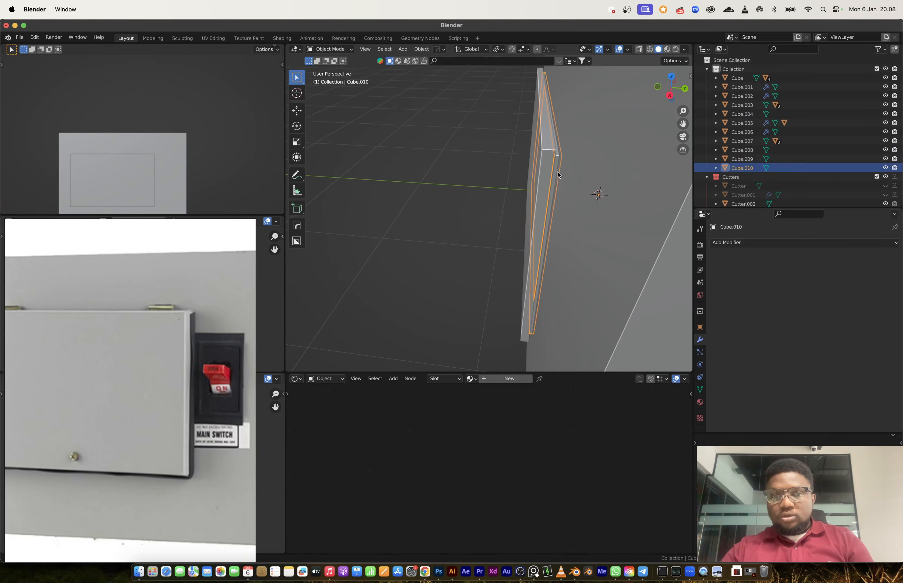
key(Tab)
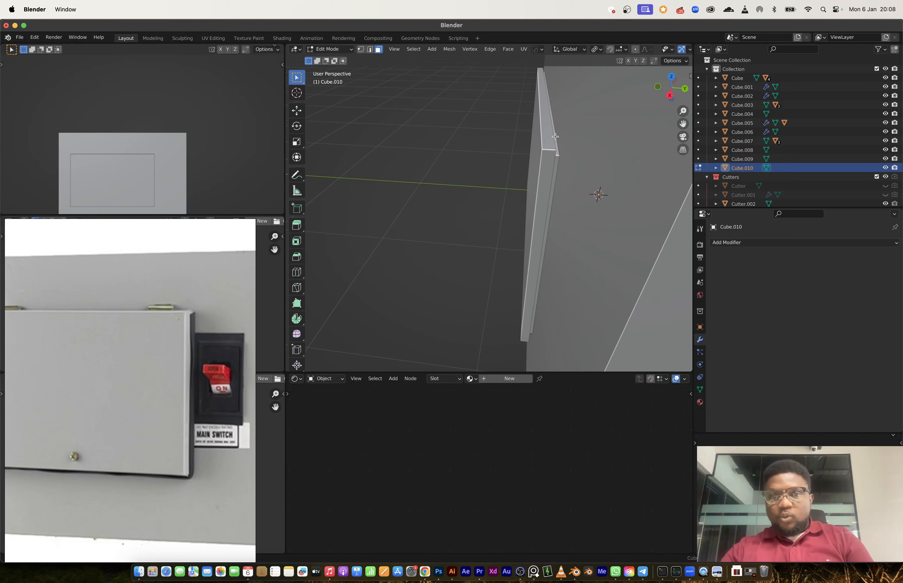
key(x)
click(554, 151)
click(557, 174)
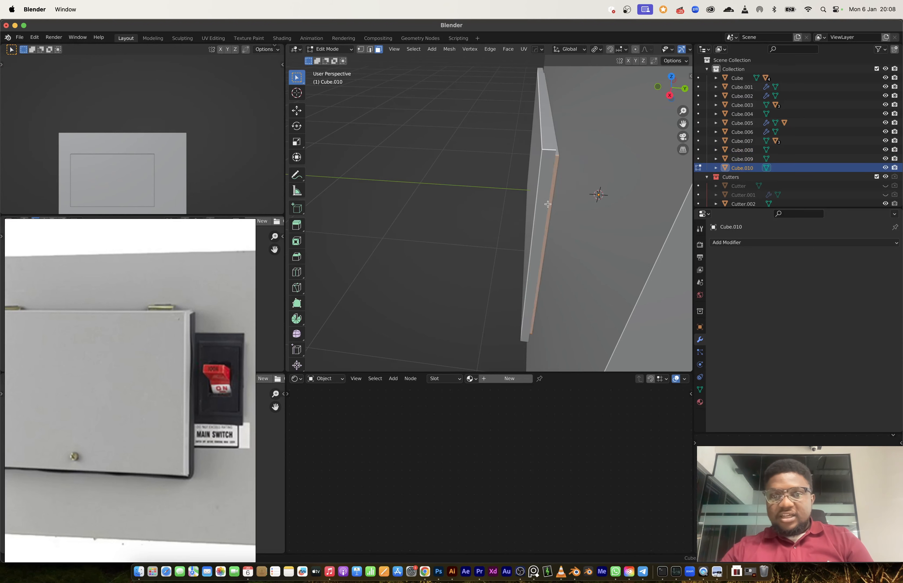
middle_drag(557, 174, 576, 212)
key(alt+e)
click(576, 211)
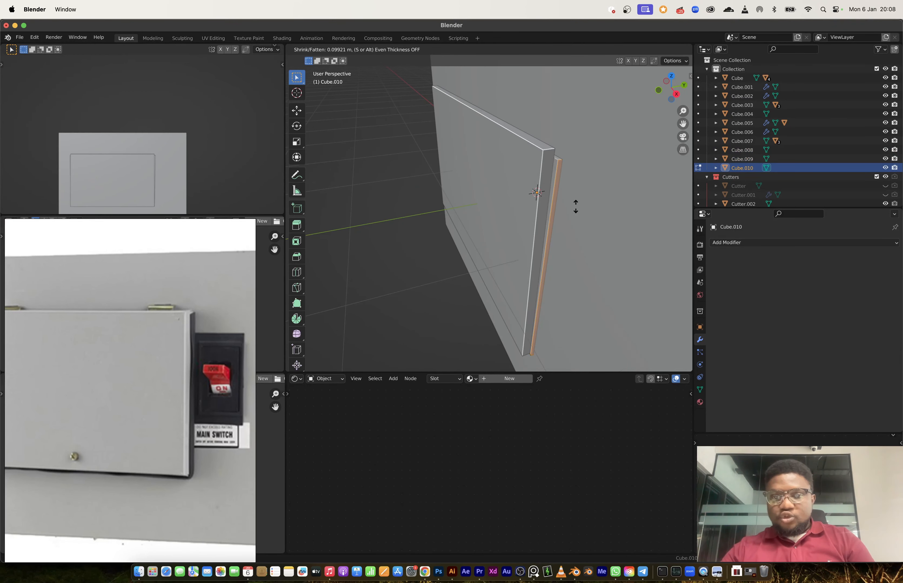
click(575, 205)
middle_drag(576, 206, 664, 206)
- Open the distribution board's body for mesh editing and add an edge loop around it just below the top edge
scroll(575, 206, down, 3)
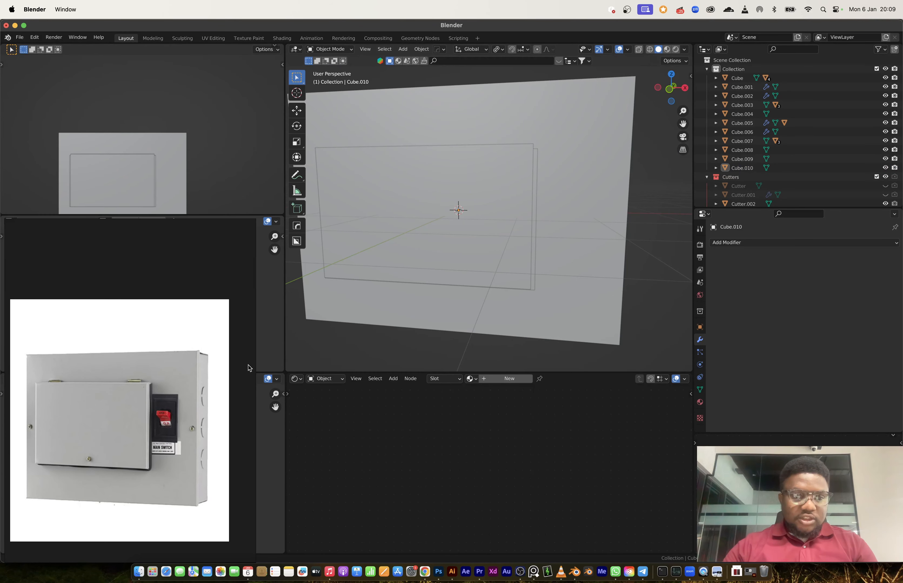
shift+middle_drag(608, 132, 507, 237)
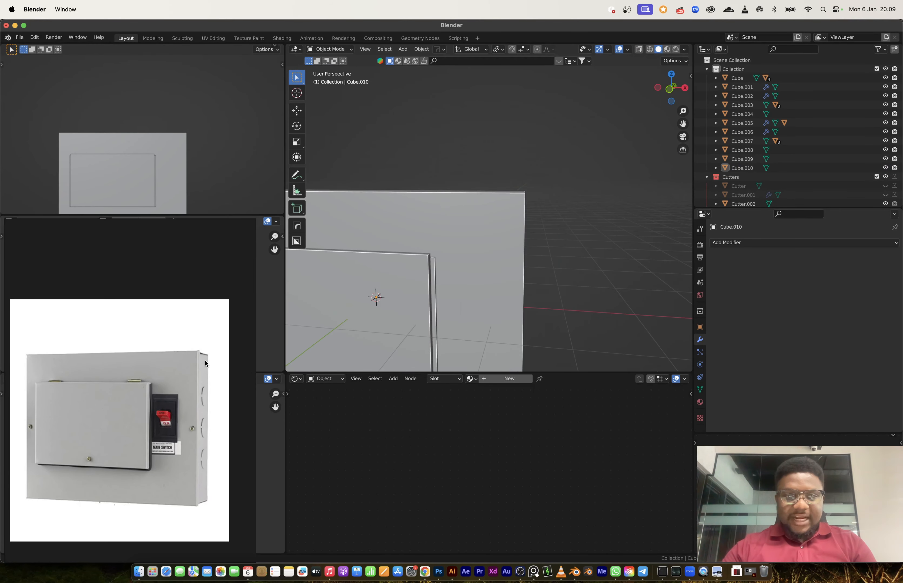
scroll(203, 357, up, 4)
scroll(203, 355, up, 2)
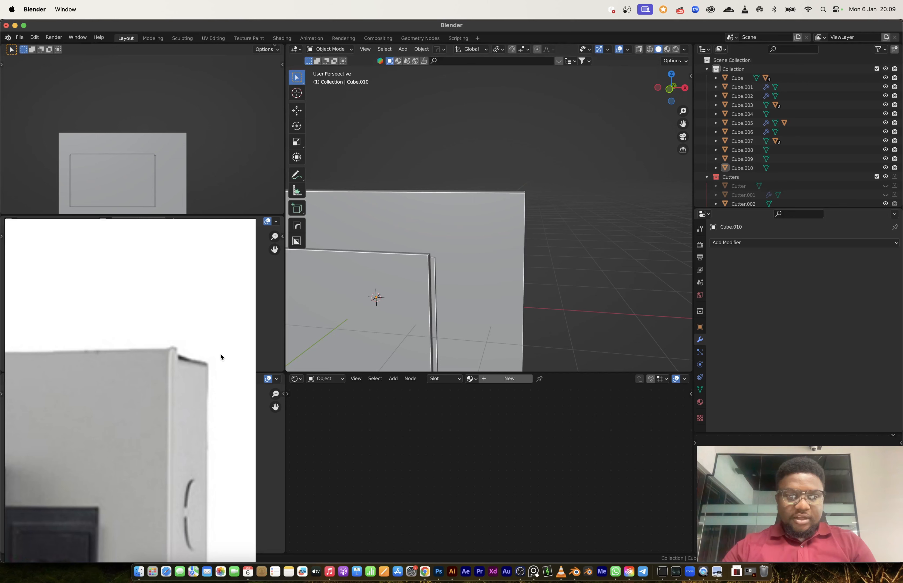
middle_drag(474, 265, 562, 231)
click(536, 230)
key(Tab)
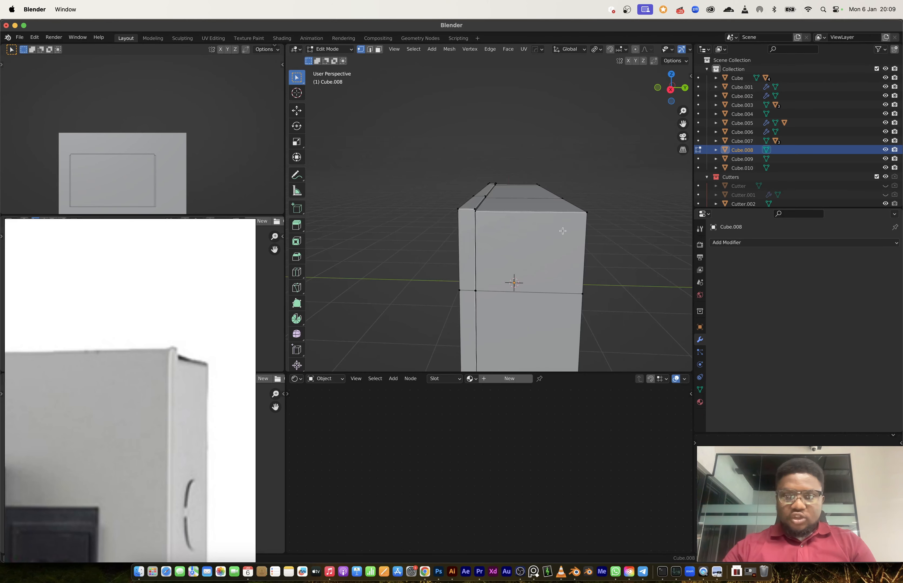
key(ctrl+r)
click(579, 224)
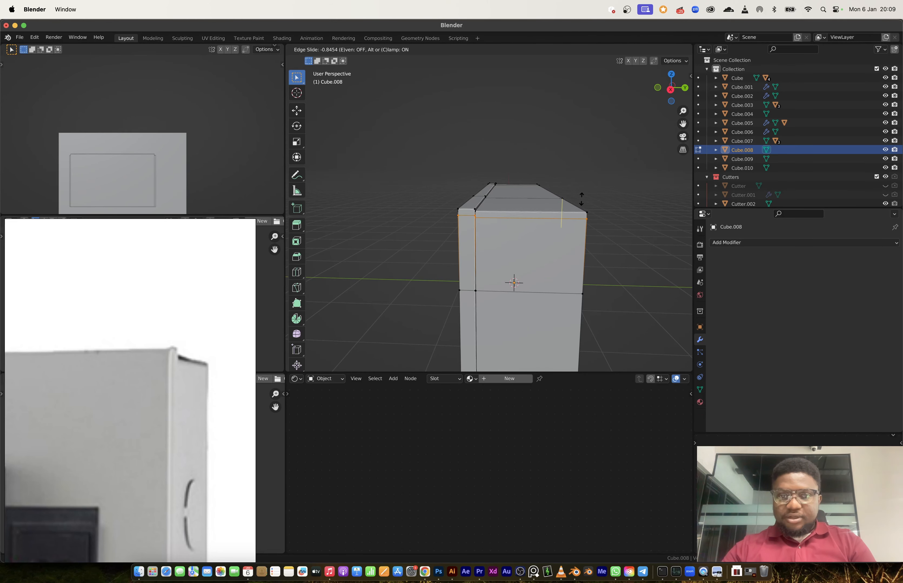
click(581, 198)
- Add edge loops around the board body close to its front lip and rear edge, and try one in the thin top band
key(ctrl+r)
click(539, 211)
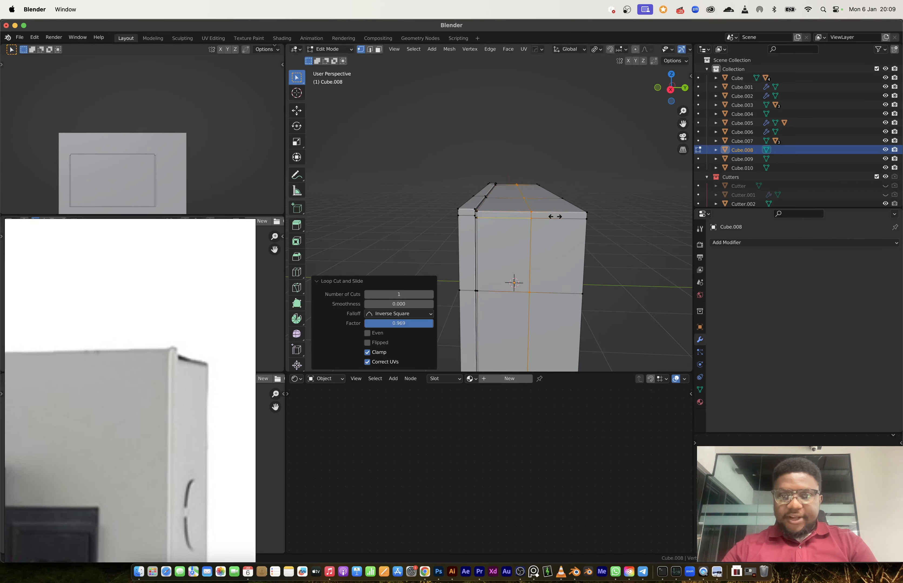
click(601, 216)
key(ctrl+r)
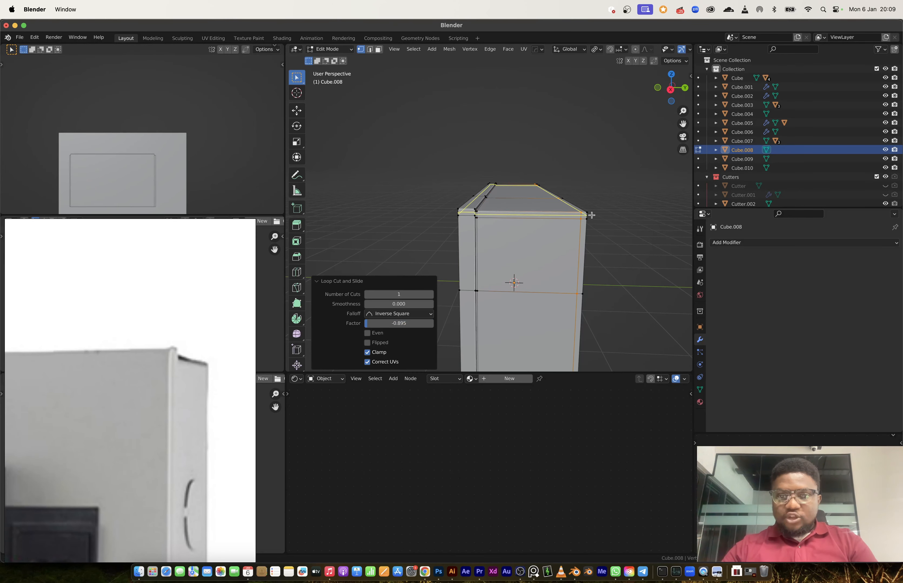
click(589, 215)
click(587, 215)
- Select the narrow strip face at the top of the body's side, extrude it inward and return to Object Mode
key(3)
click(555, 217)
middle_drag(525, 225, 512, 254)
key(e)
click(576, 243)
key(Tab)
scroll(516, 246, down, 4)
- Add an edge loop around the board body just above its bottom edge
scroll(512, 254, up, 3)
middle_drag(527, 171, 483, 276)
key(Tab)
key(ctrl+r)
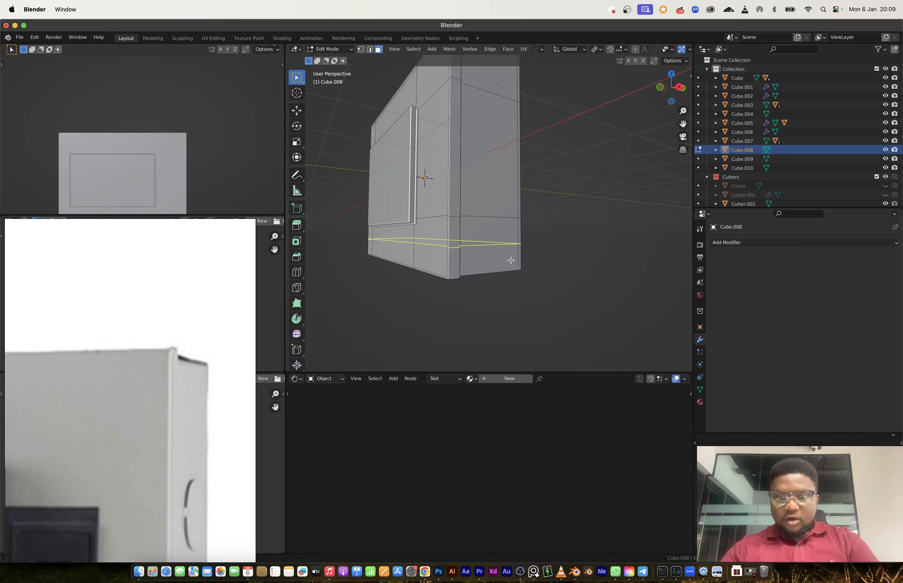
click(510, 261)
click(510, 283)
- Inset the narrow strip face at the bottom of the body's side by about 0.012 m and extrude it inward about 0.02 m
scroll(502, 278, up, 3)
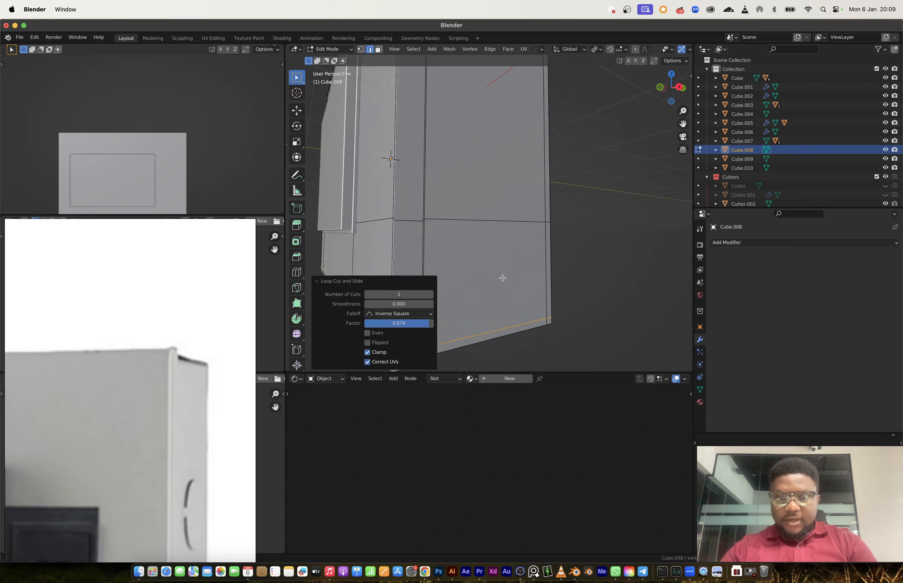
key(3)
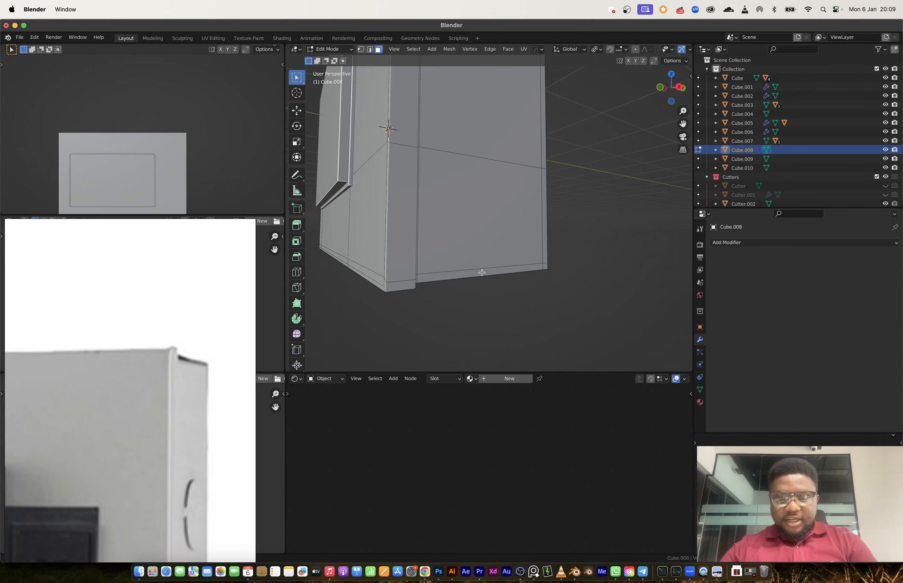
click(481, 274)
key(i)
click(571, 288)
key(e)
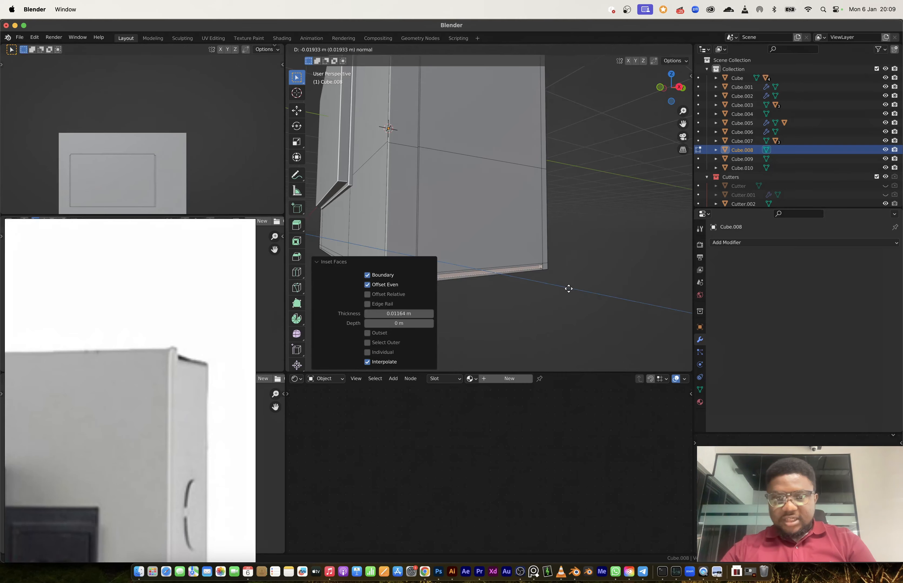
click(567, 290)
key(Tab)
scroll(543, 275, down, 3)
- Add two evenly spaced horizontal edge loops across the middle section of the board body without sliding them
key(Tab)
middle_drag(515, 273, 507, 213)
key(ctrl+r)
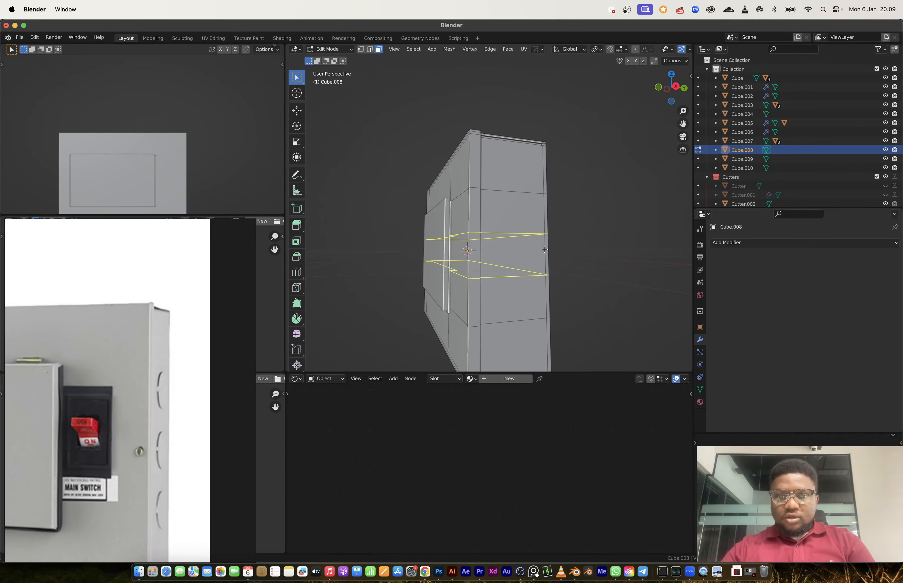
click(544, 249)
right_click(544, 249)
middle_drag(544, 250, 513, 174)
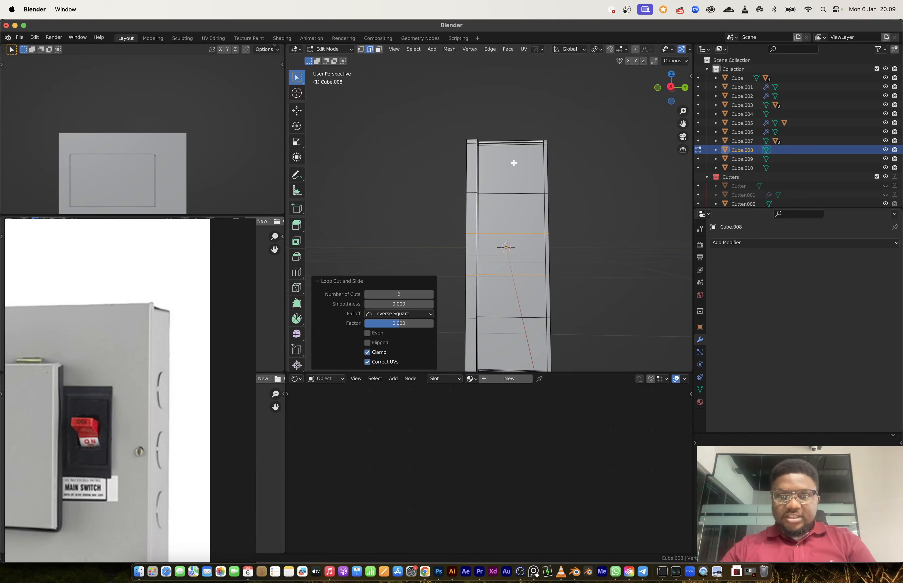
- Add a vertical edge loop down the centre of the body's side and bevel it 0.336 m wide with one segment
key(ctrl+r)
click(514, 148)
click(514, 148)
key(ctrl+b)
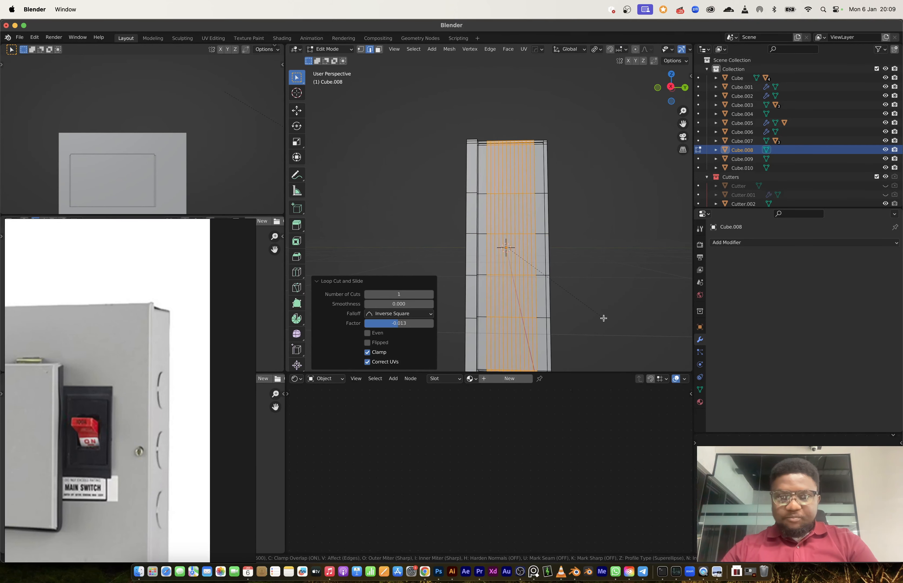
scroll(603, 319, down, 6)
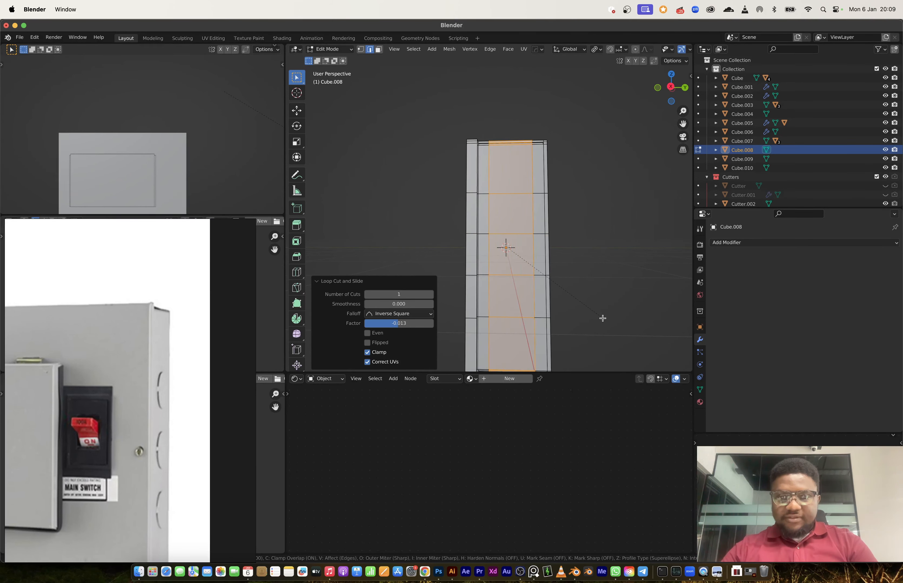
click(556, 264)
- Select the central side face above the board's midpoint, snap the 3D cursor to it and return to Object Mode
middle_drag(556, 264, 506, 225)
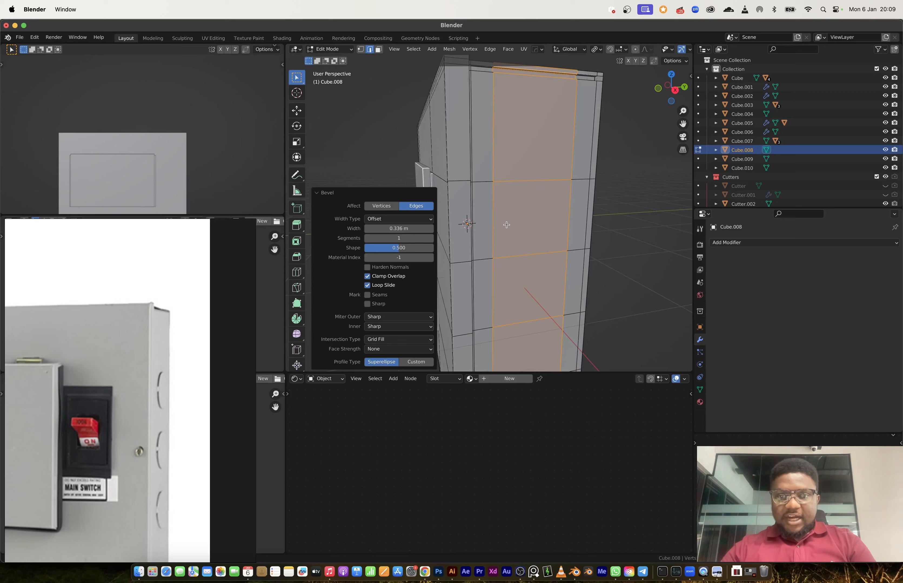
key(3)
click(531, 221)
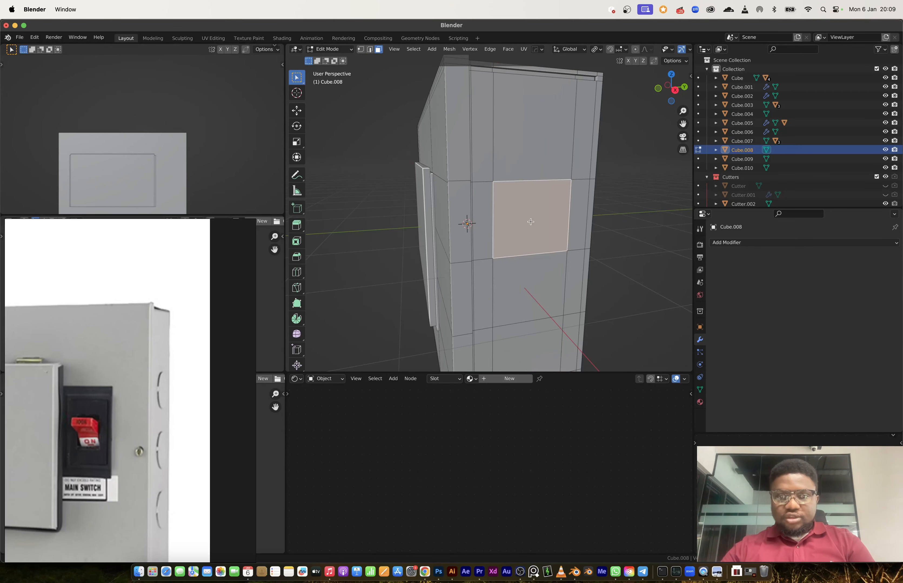
key(ctrl+Tab)
click(529, 271)
- Add a 32-vertex mesh circle at the 3D cursor and rotate it 90° about the Y axis
middle_drag(532, 218, 562, 227)
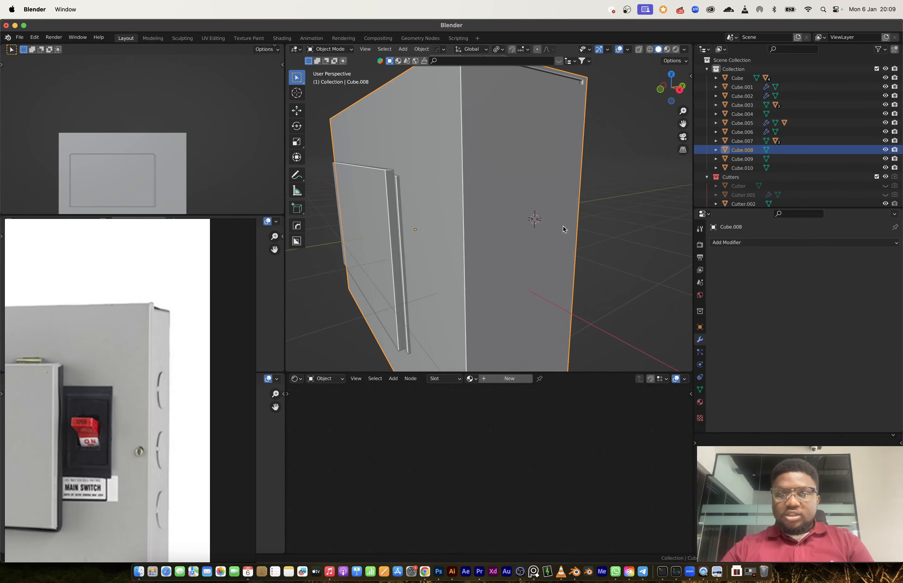
key(shift+a)
mouse_move(546, 240)
click(586, 256)
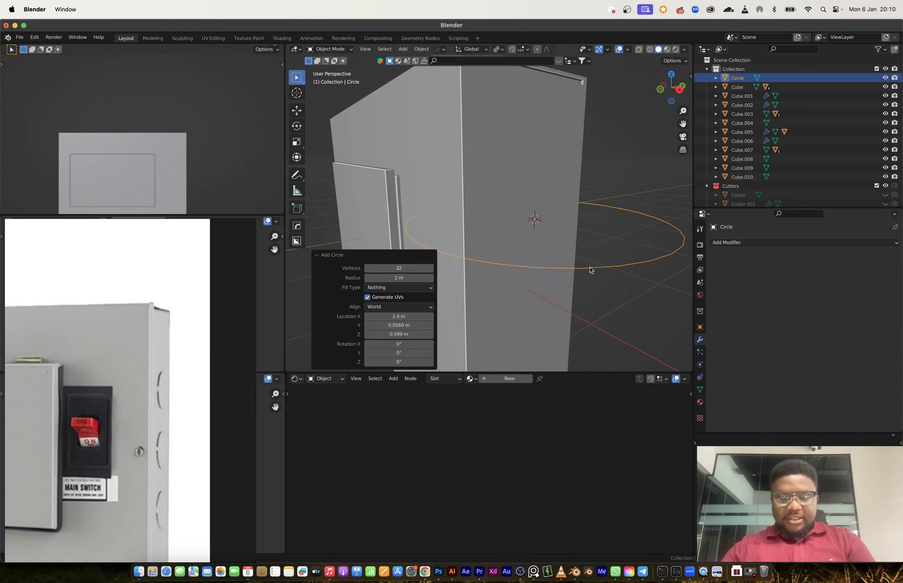
key(r)
key(y)
key(9)
key(0)
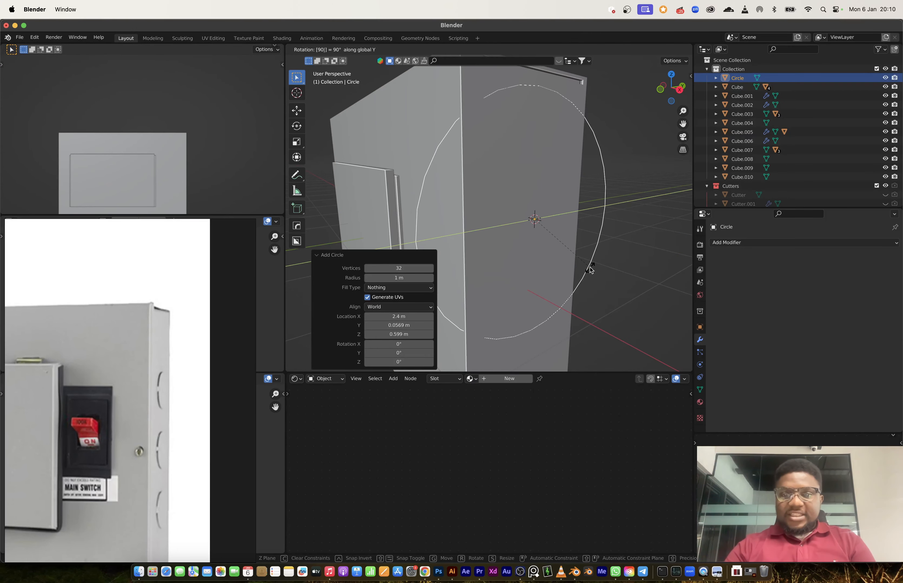
key(Return)
- Scale the circle down to fit within the side face and open it for vertex editing
key(s)
click(548, 233)
key(Tab)
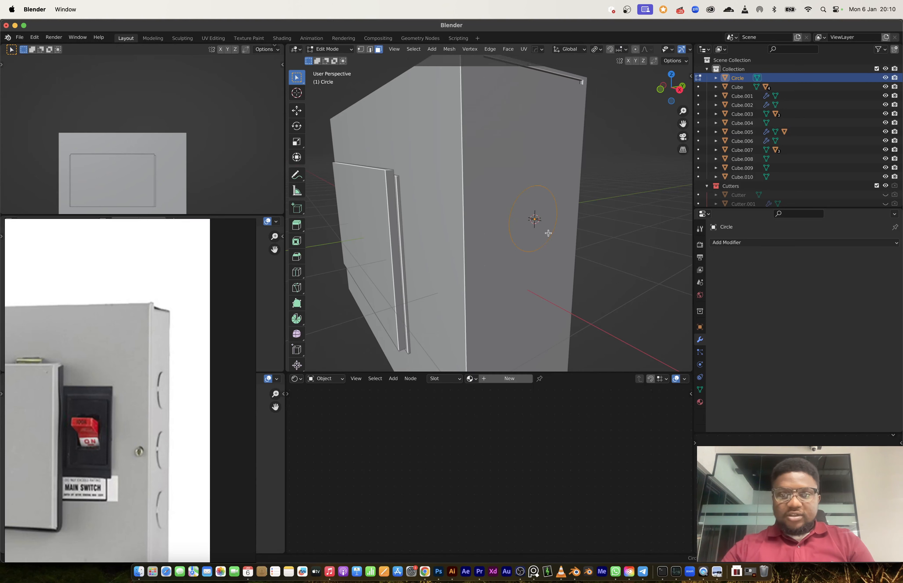
scroll(548, 233, up, 2)
key(1)
middle_drag(535, 233, 512, 230)
- Select groups of three vertices at the circle's top, bottom and both sides in an orthographic side view
click(675, 90)
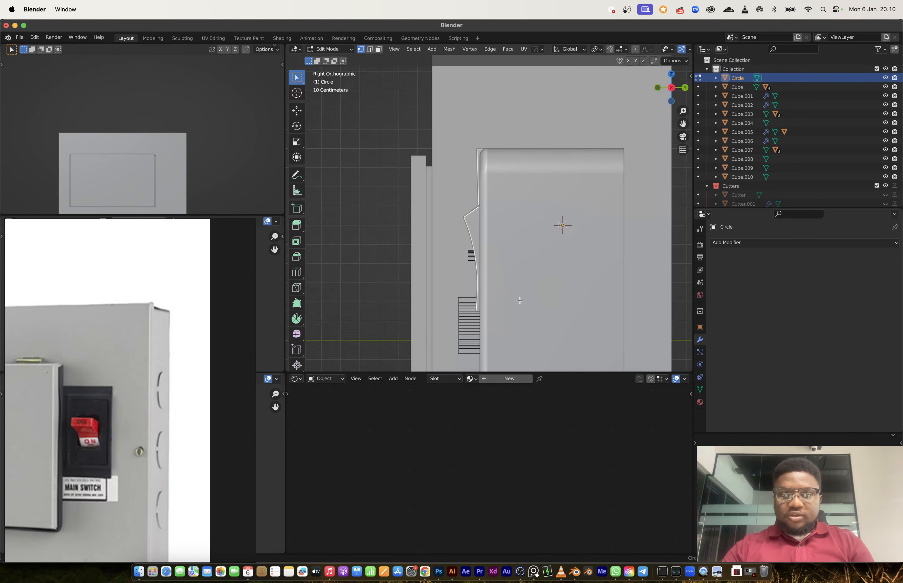
scroll(519, 300, up, 1)
scroll(508, 221, down, 5)
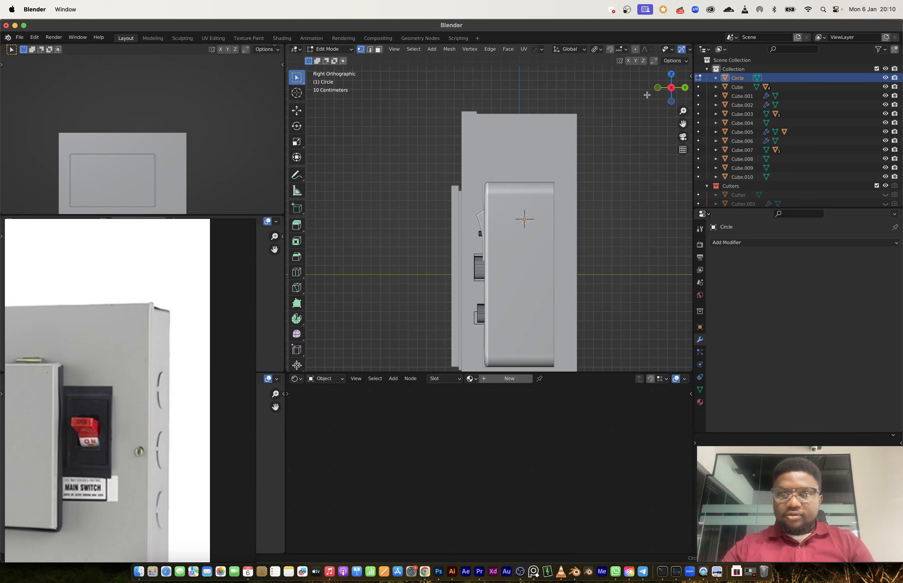
click(671, 87)
scroll(443, 217, up, 4)
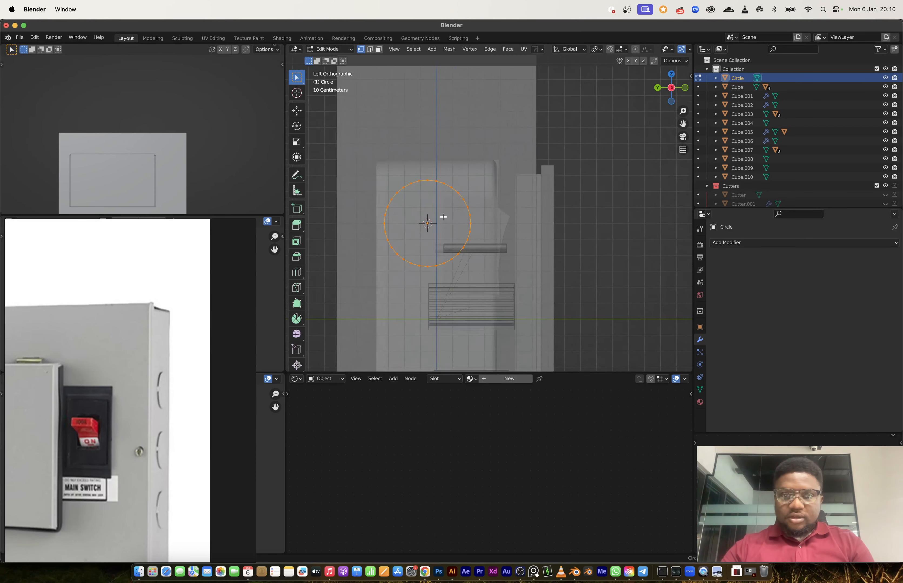
key(KP_Decimal)
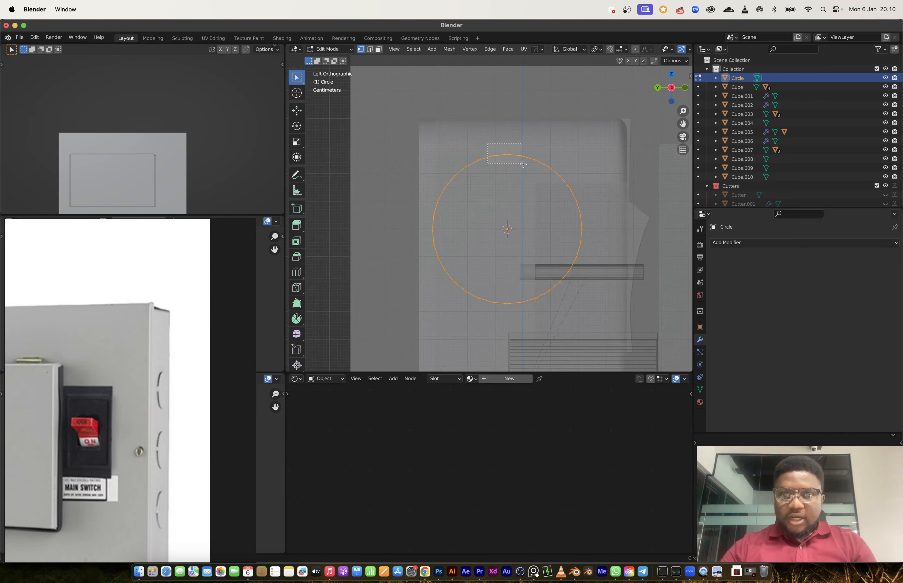
drag(523, 164, 523, 164)
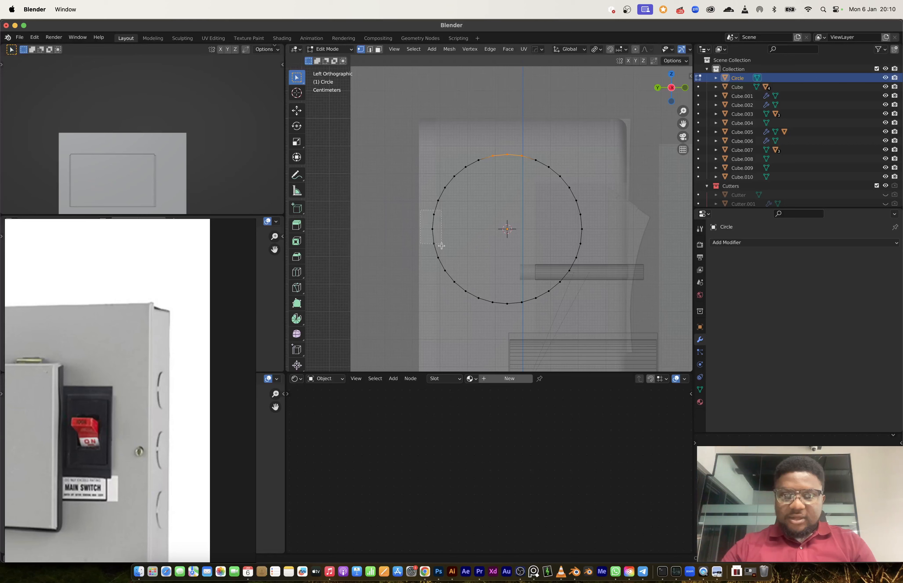
shift+drag(442, 246, 441, 246)
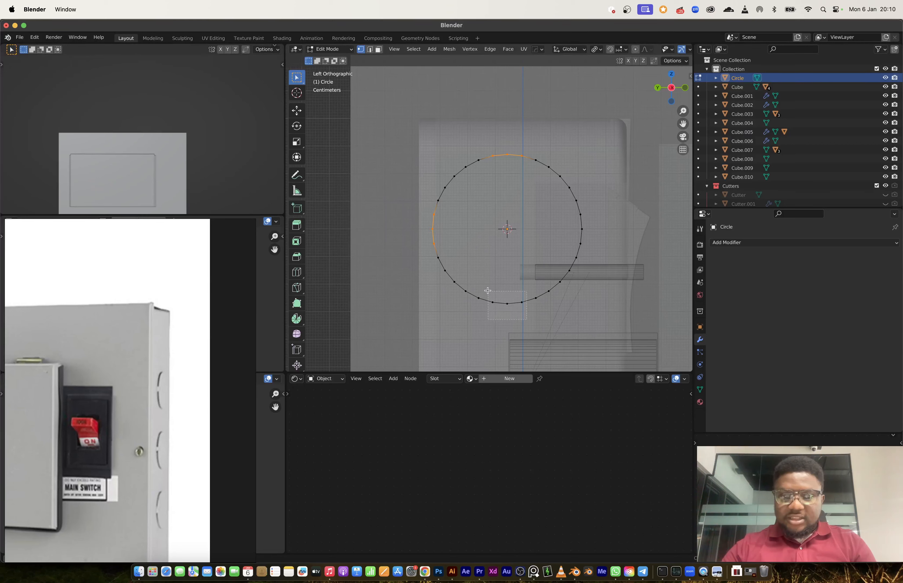
shift+drag(487, 290, 487, 292)
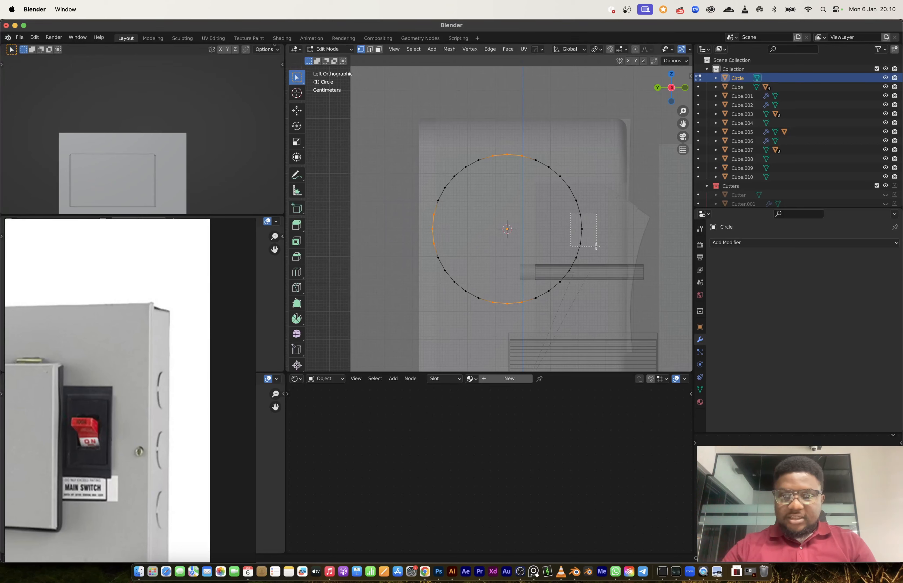
shift+drag(596, 247, 595, 247)
- Extrude the four selected vertex groups along the X axis by about 0.076 m to form tabs on the circle
middle_drag(596, 247, 319, 239)
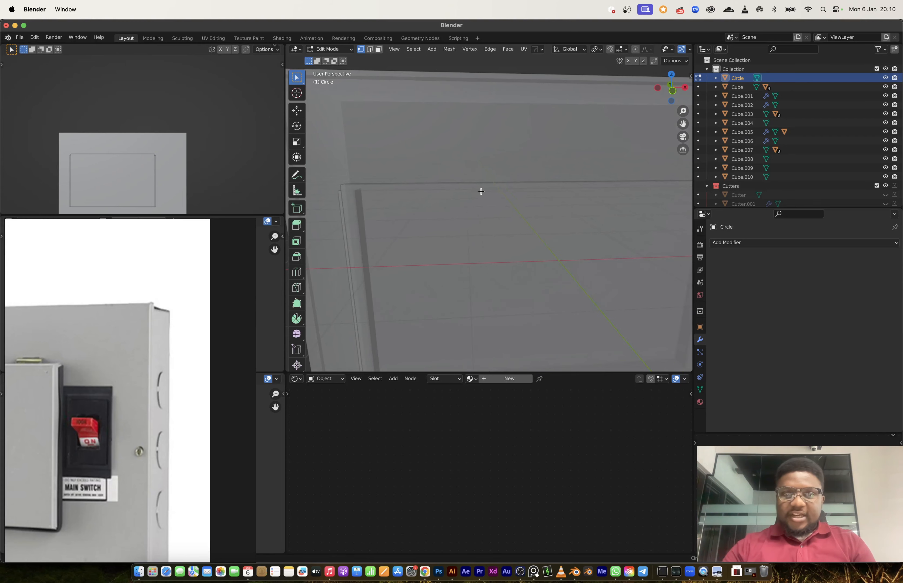
scroll(481, 192, down, 6)
middle_drag(538, 219, 360, 250)
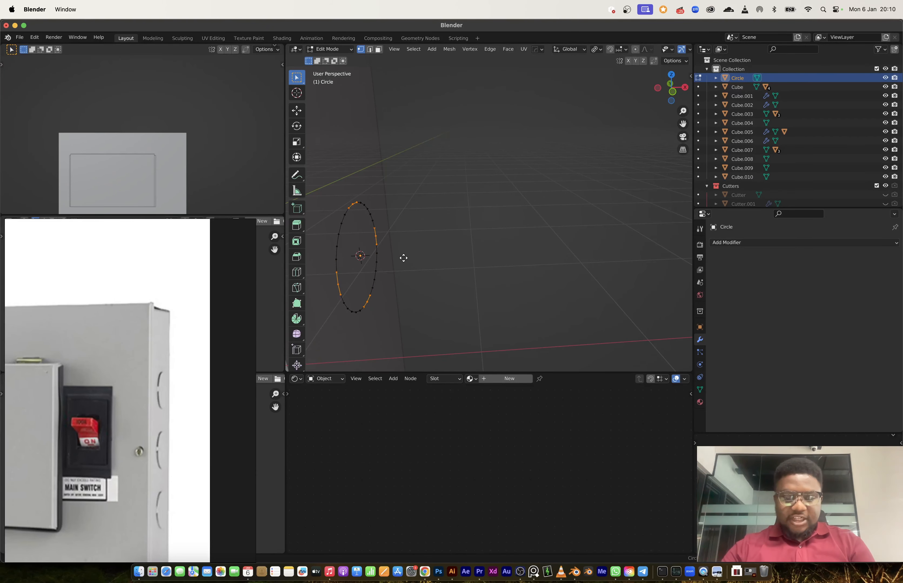
key(e)
key(x)
click(419, 264)
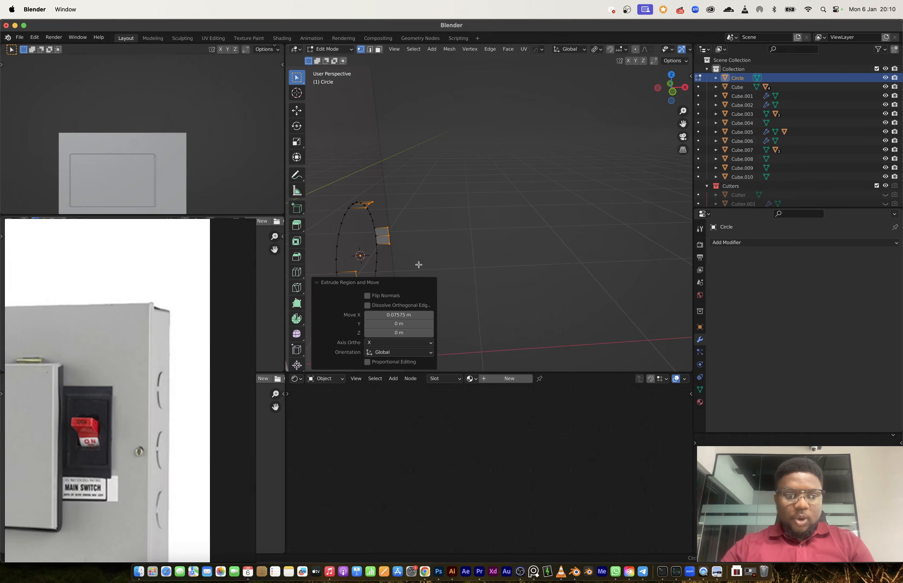
- Select the circle's complete outline loop and fill it with a face
ctrl+click(337, 246)
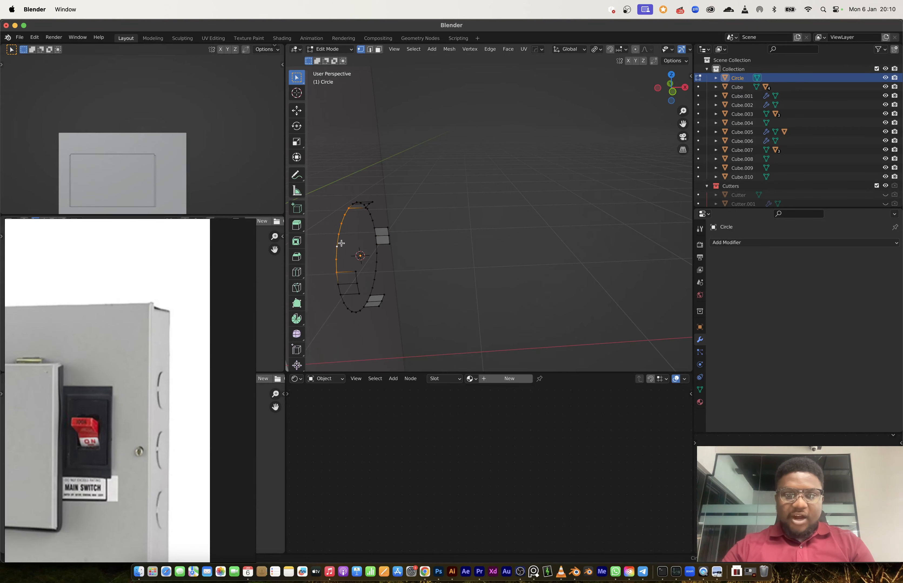
alt+shift+click(376, 237)
alt+shift+click(367, 302)
key(f)
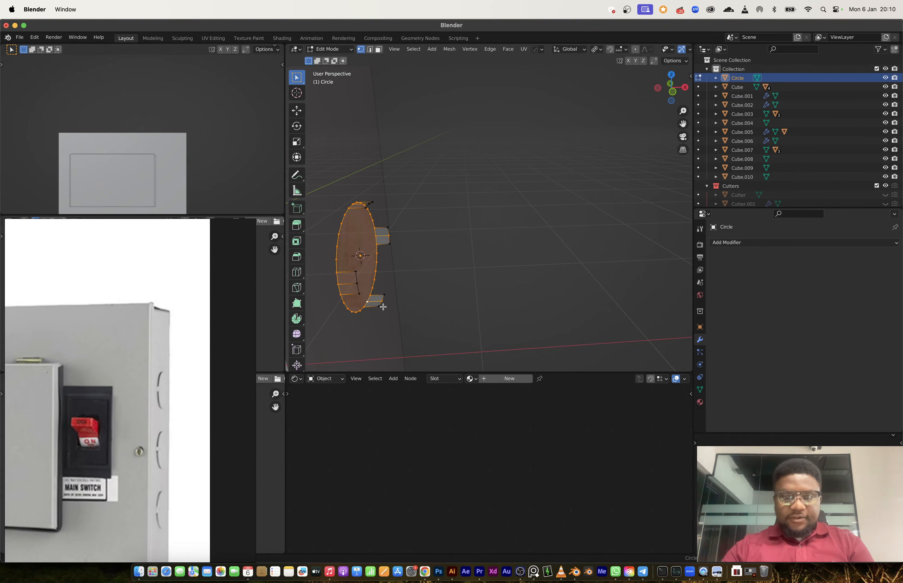
key(super+z)
middle_drag(384, 307, 507, 214)
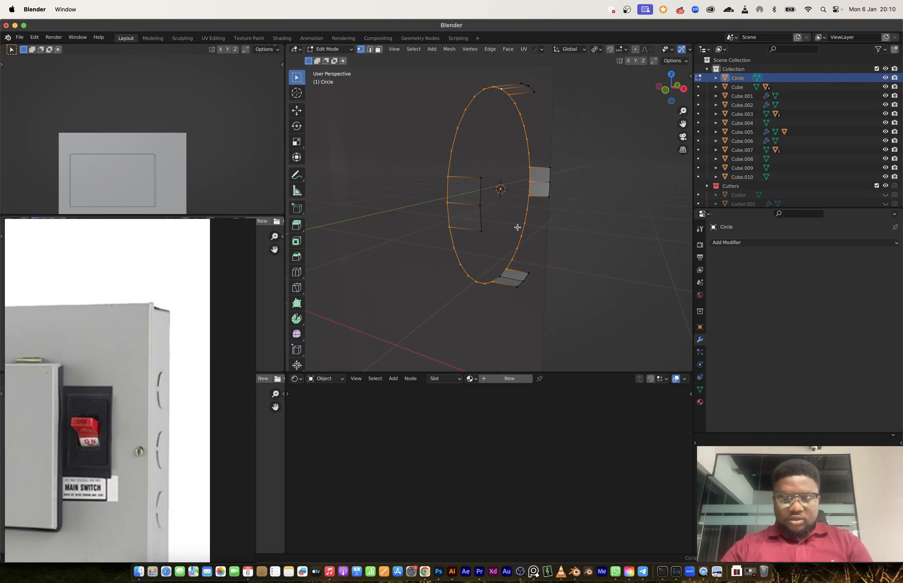
key(f)
- Extrude the filled circle face by about 0.017 m to give the knockout disc thickness
middle_drag(529, 246, 551, 253)
key(e)
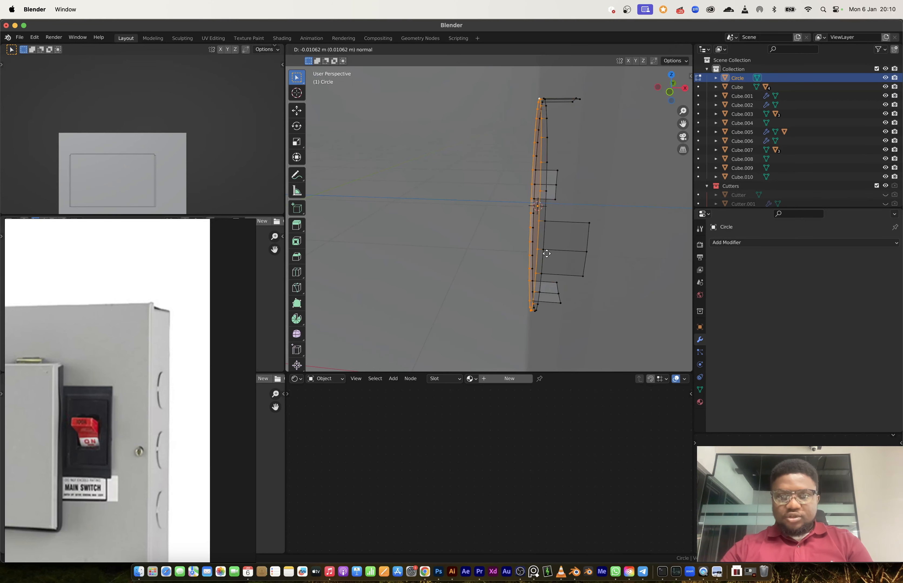
click(547, 257)
key(e)
key(Escape)
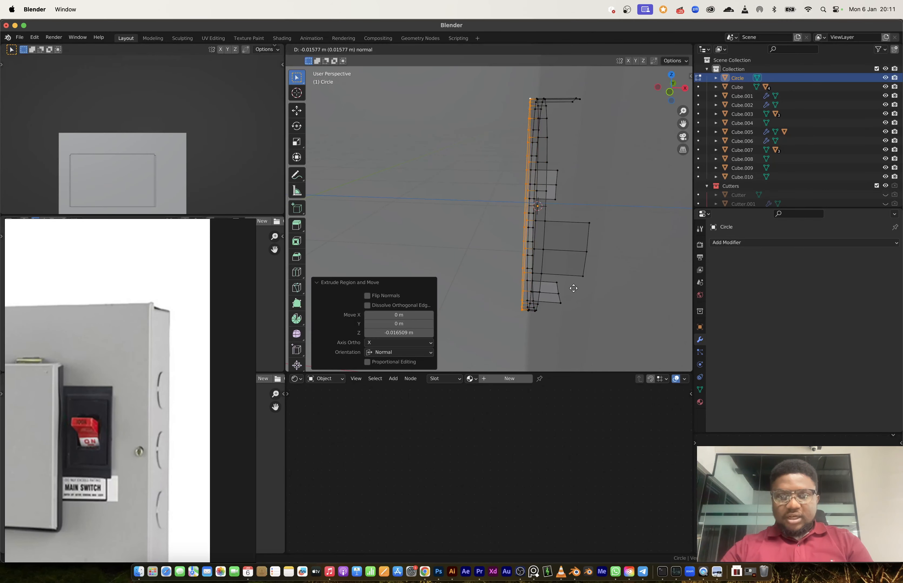
key(super+z)
key(i)
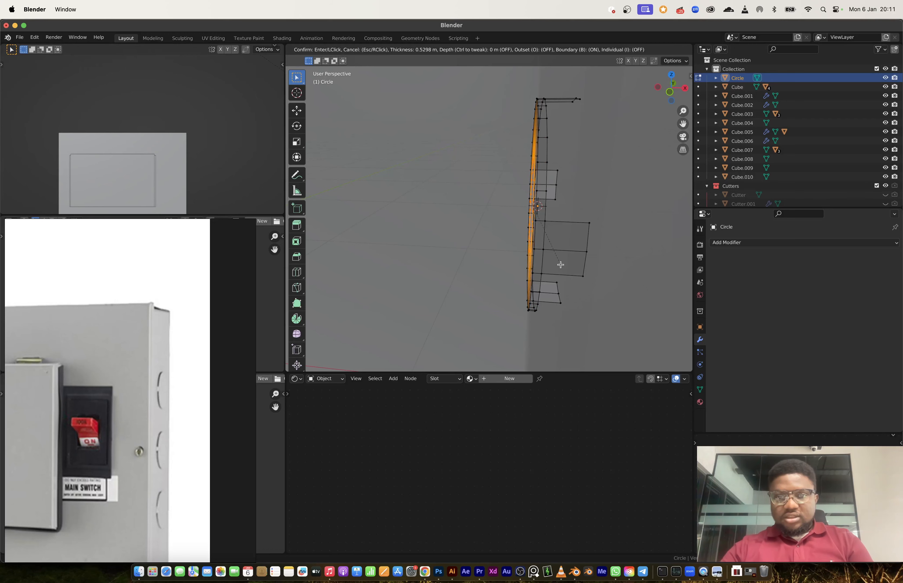
key(Escape)
- Rotate the knockout disc 180° about the global Z axis in Object Mode
key(Tab)
mouse_move(550, 264)
middle_down()
mouse_move(586, 275)
mouse_move(540, 262)
middle_up()
scroll(586, 276, down, 5)
key(r)
key(x)
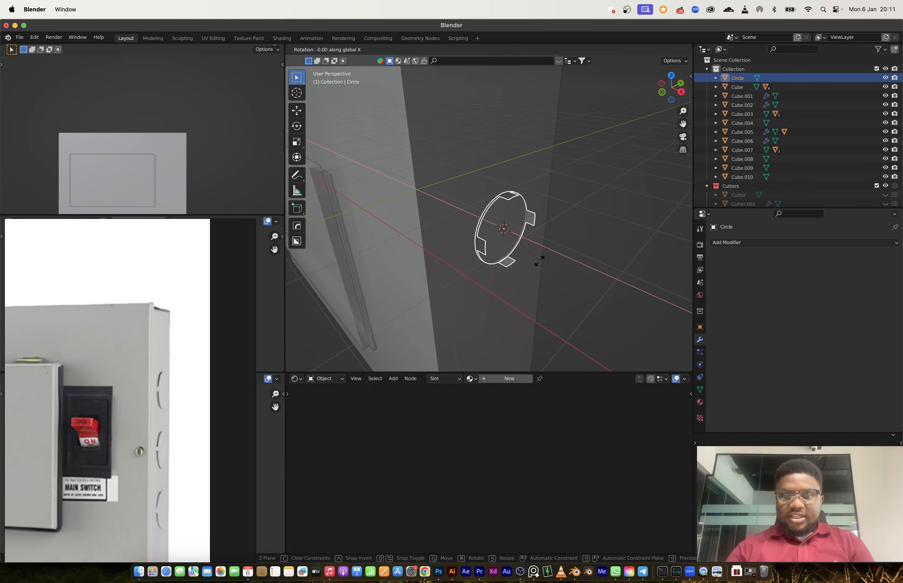
text(z)
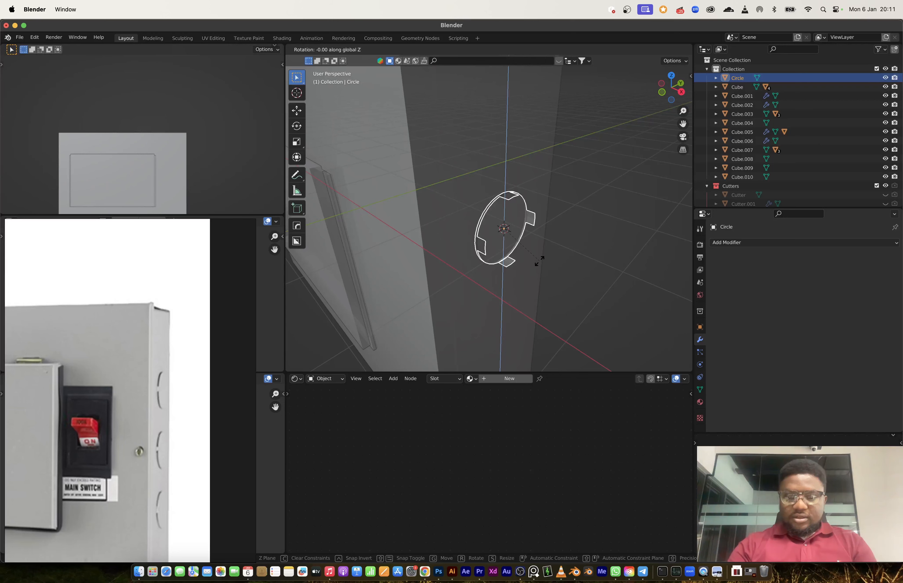
text(180)
key(Return)
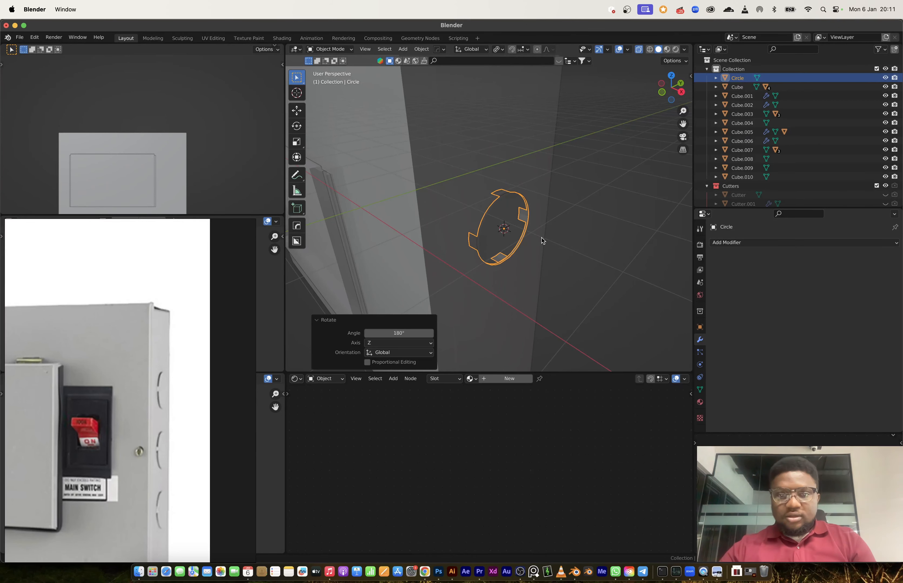
- Move the knockout disc about 0.024 m along the X axis so it sits slightly proud of the board's side
key(Tab)
middle_drag(508, 240, 510, 240)
scroll(515, 242, up, 3)
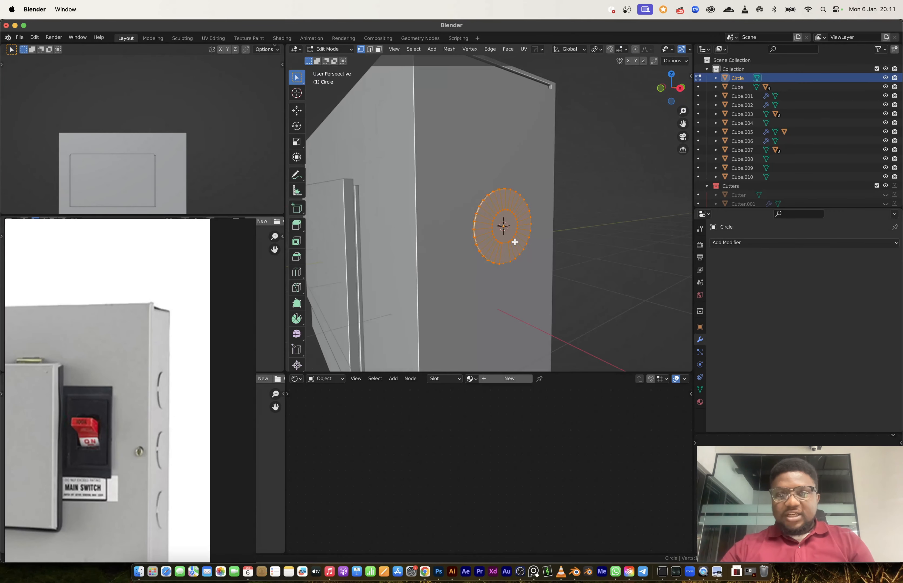
key(Tab)
middle_drag(516, 247, 461, 202)
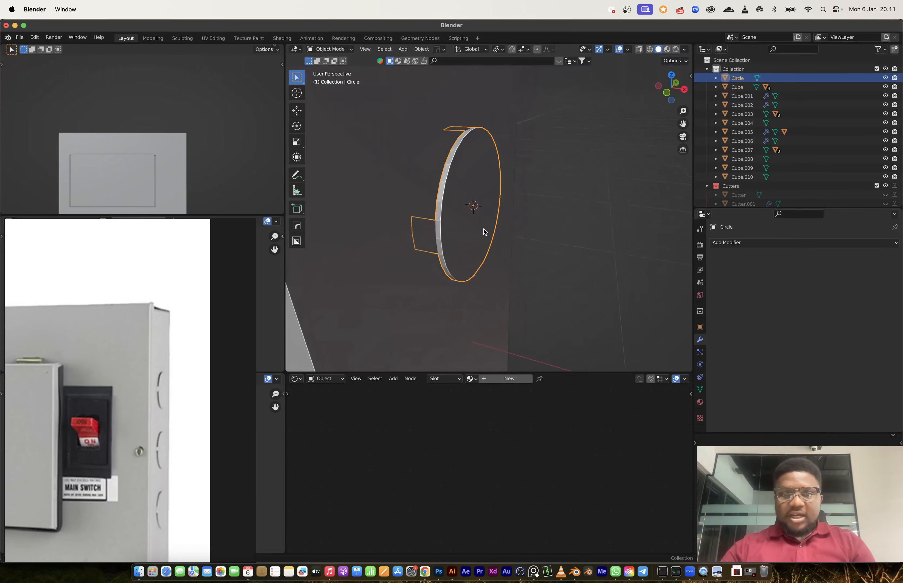
key(Tab)
key(Tab)
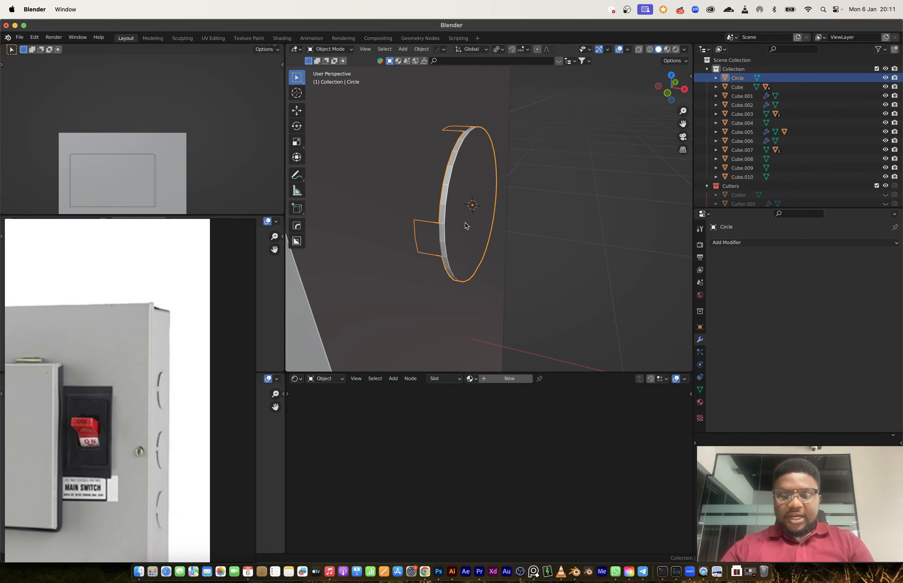
key(g)
key(x)
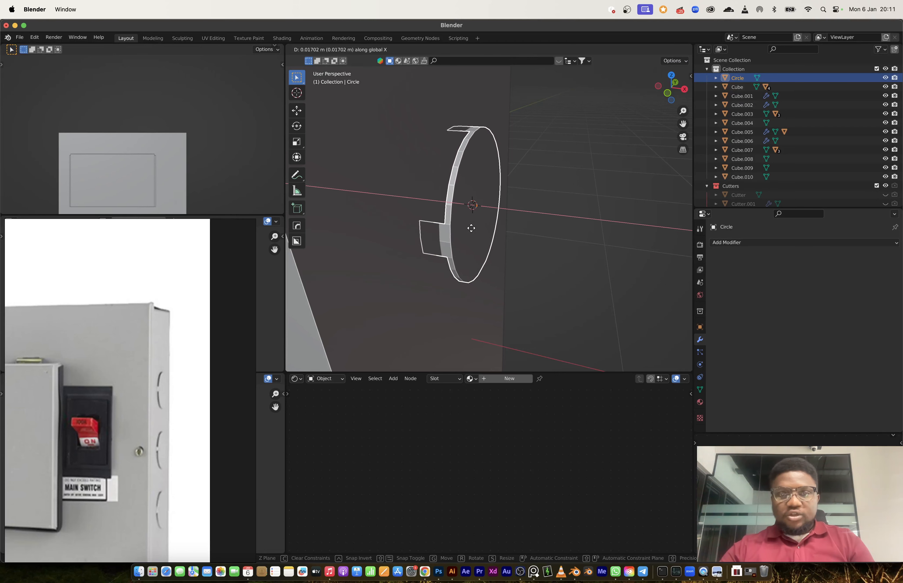
click(472, 233)
scroll(147, 394, up, 4)
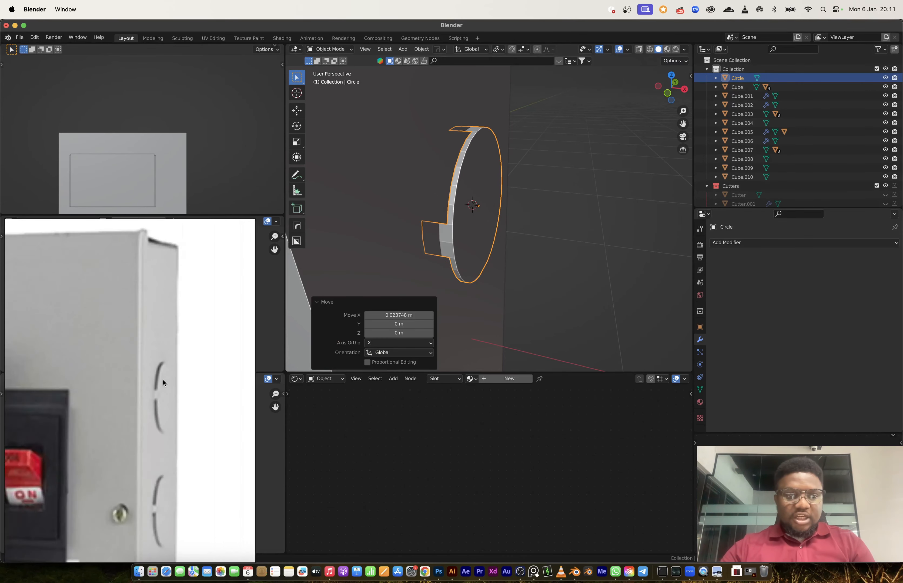
key(Tab)
key(Tab)
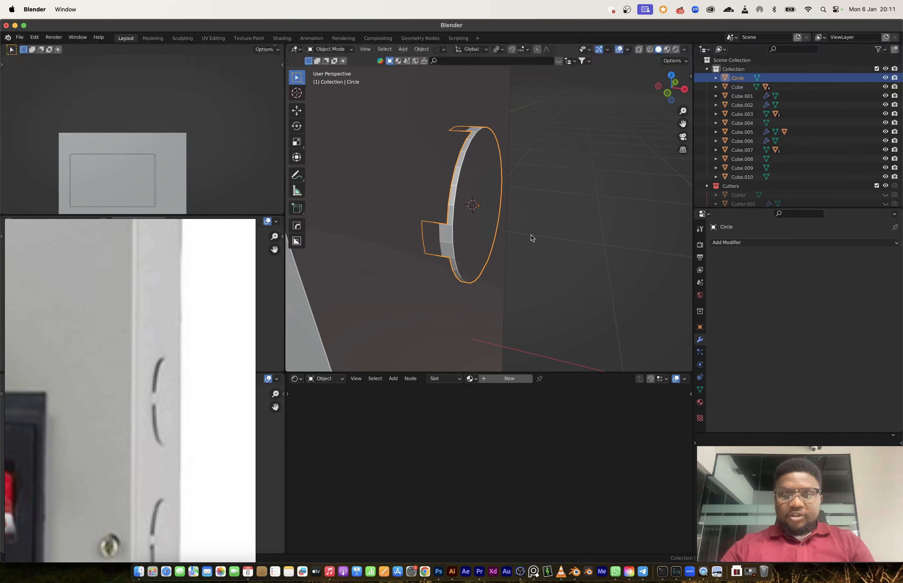
- Scale the knockout disc to about 0.91 of its size within its side panel face
scroll(443, 275, down, 4)
middle_drag(532, 238, 486, 241)
scroll(486, 242, down, 2)
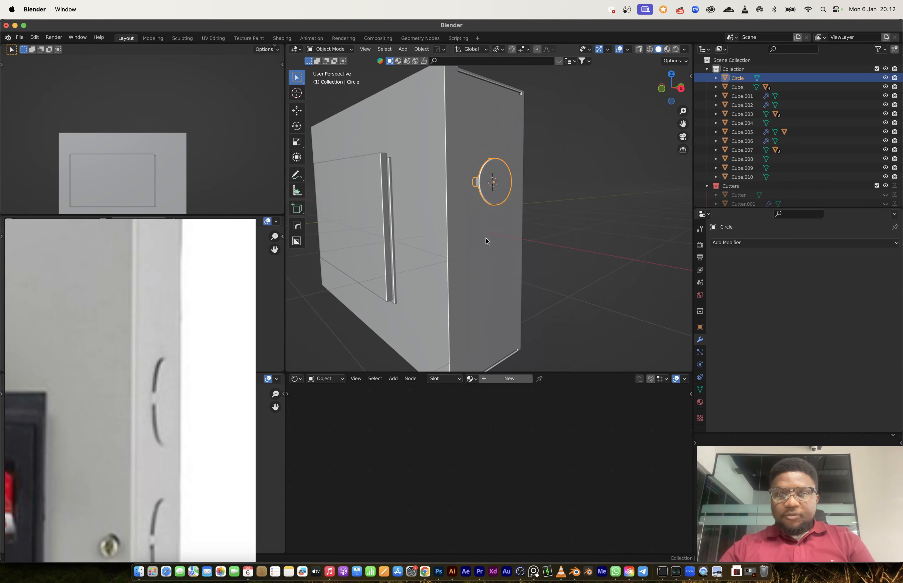
key(Tab)
key(alt+q)
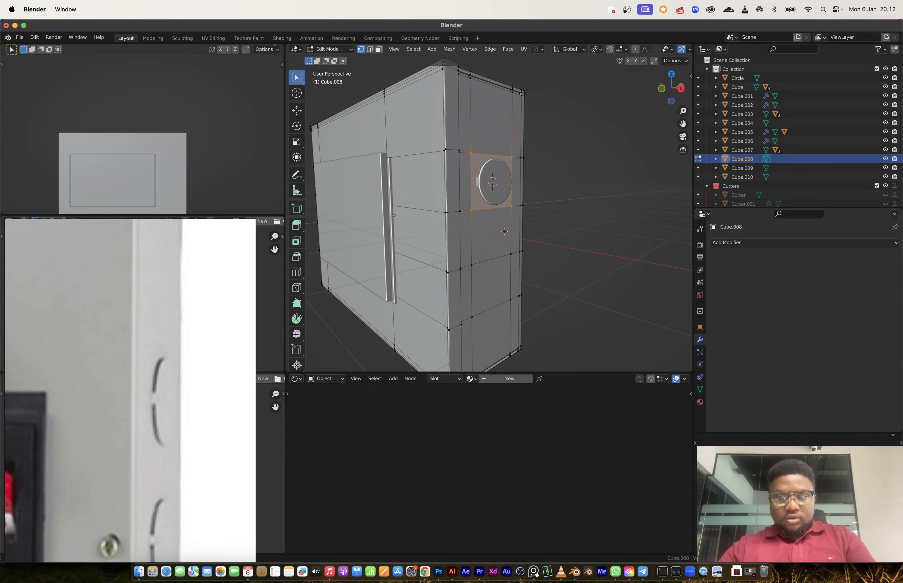
key(Tab)
click(496, 193)
key(s)
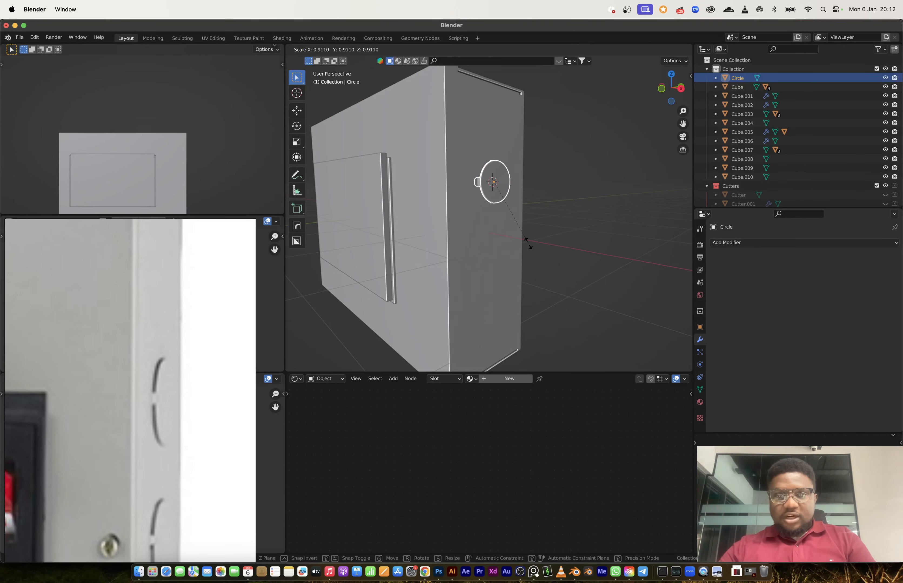
click(528, 244)
key(g)
key(Escape)
- Select the board's side face directly below the first disc and snap the 3D cursor to it
click(495, 247)
key(Tab)
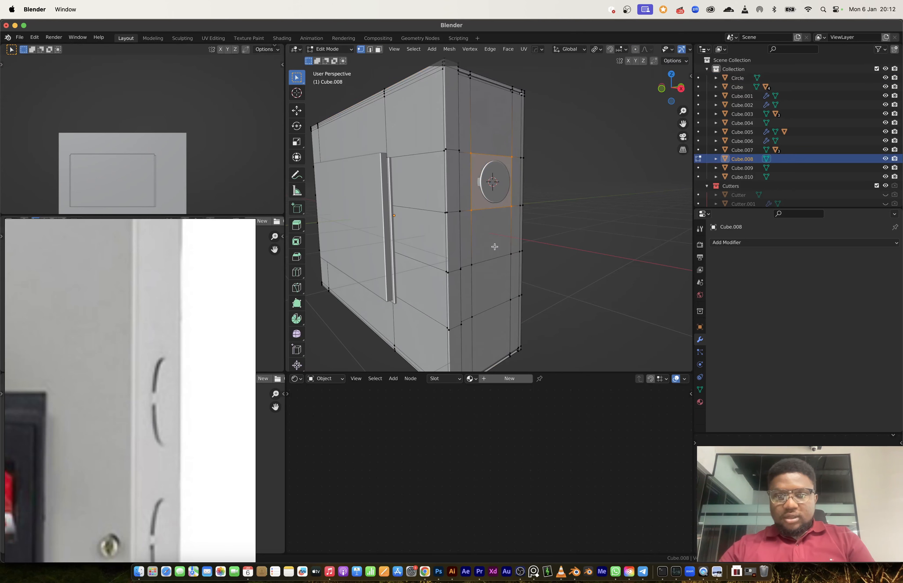
key(3)
click(491, 234)
key(ctrl+Tab)
click(521, 338)
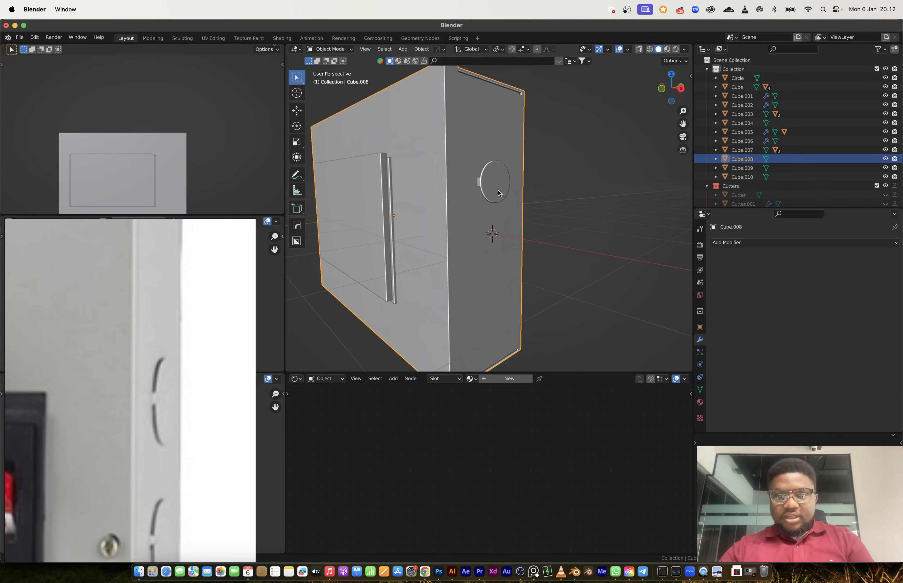
- Duplicate the knockout disc and snap the copy to the 3D cursor below the first one
click(499, 194)
key(shift+d)
click(539, 229)
key(shift+s)
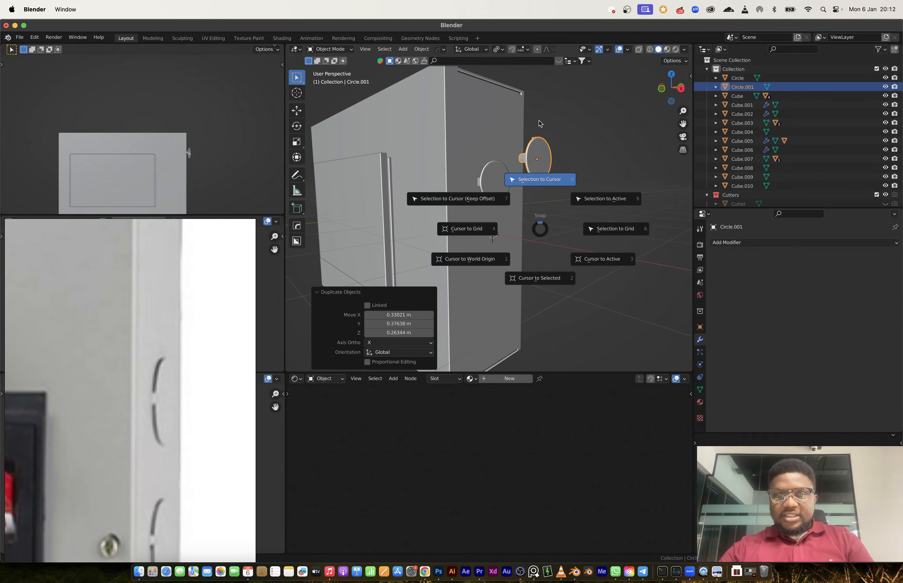
click(541, 179)
- Select the side face below the second disc and snap the 3D cursor to its centre
scroll(526, 265, up, 3)
scroll(493, 262, down, 5)
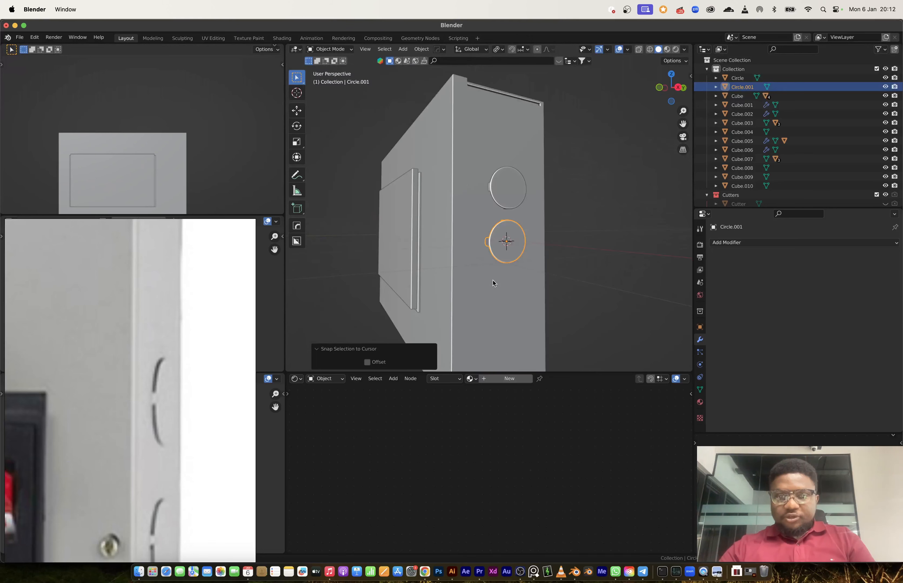
click(493, 282)
key(Tab)
click(505, 302)
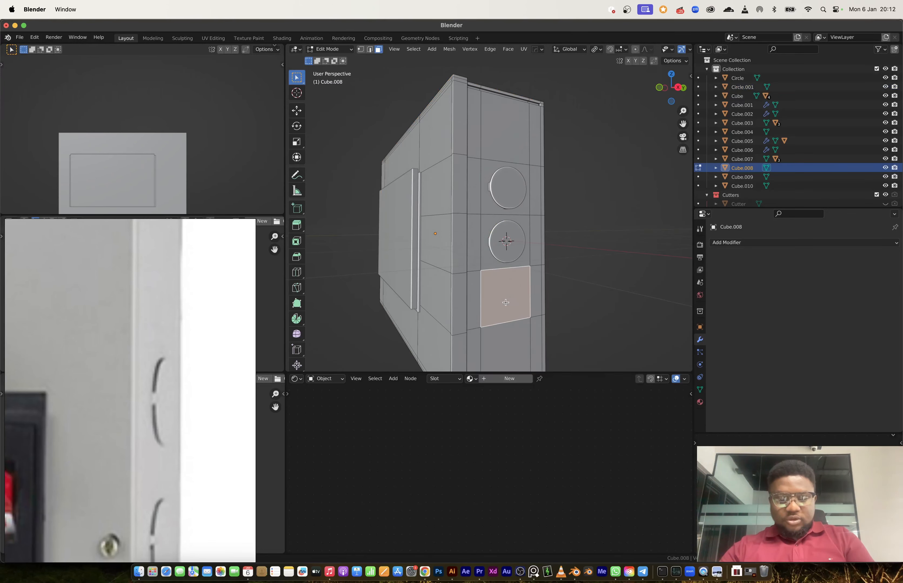
key(shift+s)
click(520, 352)
key(Tab)
middle_drag(523, 292, 530, 295)
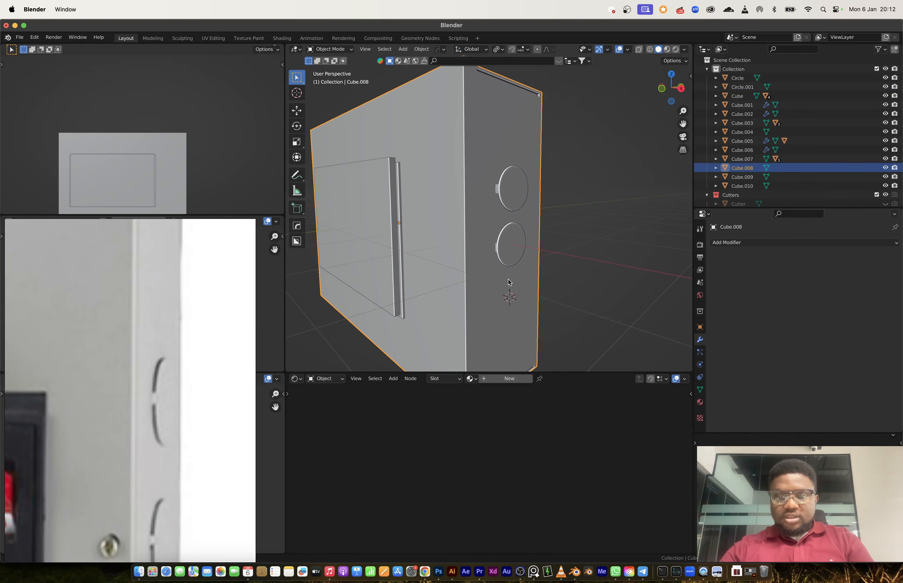
- Duplicate the second knockout disc and snap the third disc to the 3D cursor
click(515, 242)
key(shift+d)
click(575, 251)
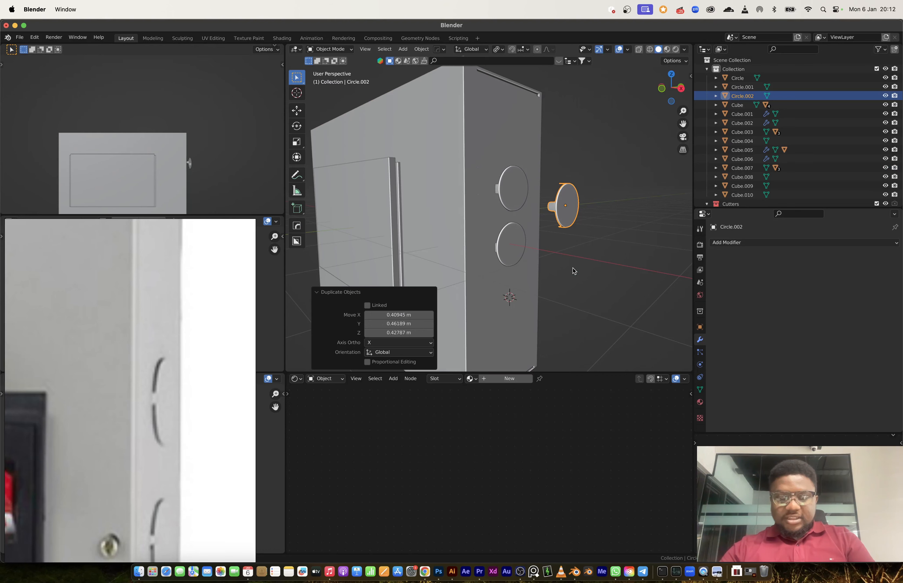
click(577, 175)
click(562, 216)
key(shift+s)
click(561, 166)
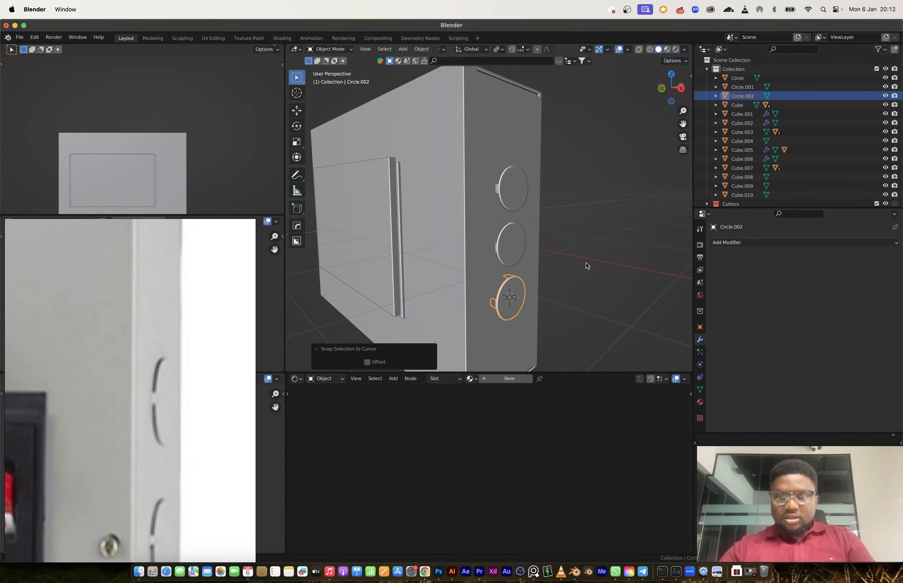
- Cut a small circular hole into the board's front beside the door, using a 32-sided circle cutter in front orthographic view
mouse_move(564, 287)
middle_down()
mouse_move(542, 302)
mouse_move(618, 252)
mouse_move(579, 284)
mouse_move(562, 280)
middle_up()
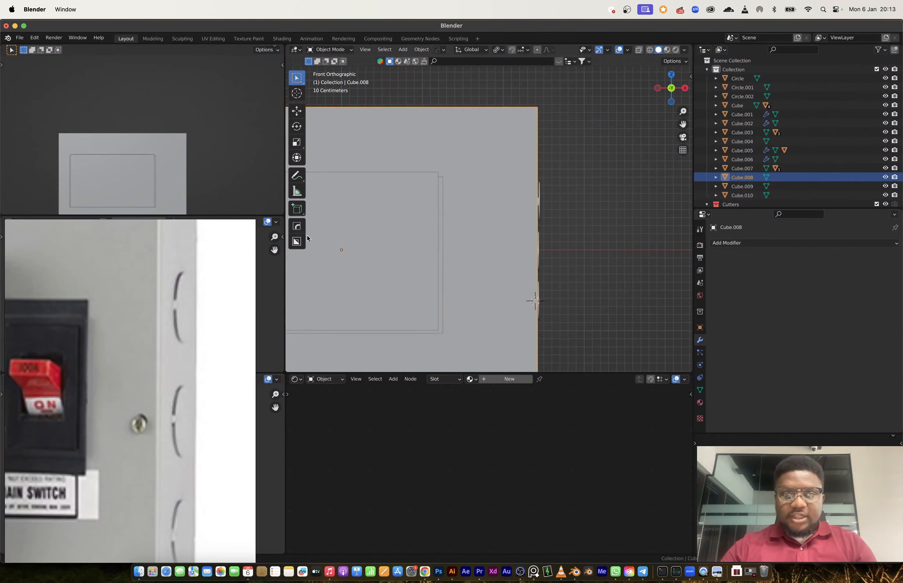
click(298, 242)
scroll(526, 259, up, 1)
shift+middle_drag(526, 259, 501, 195)
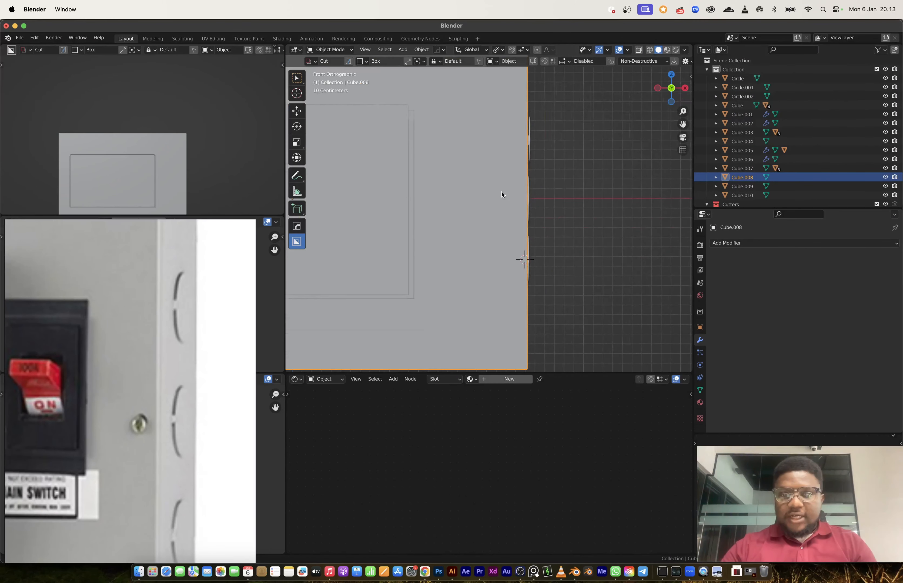
key(d)
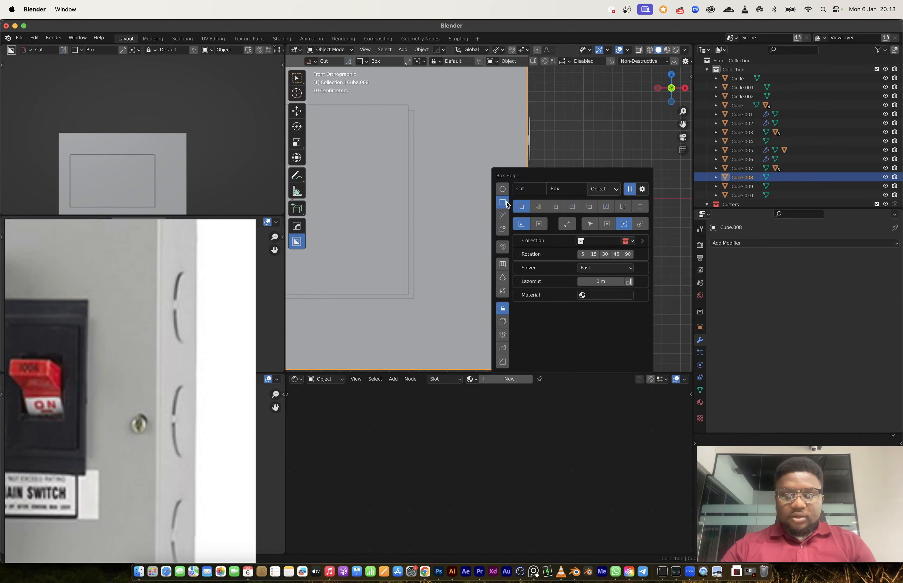
click(502, 189)
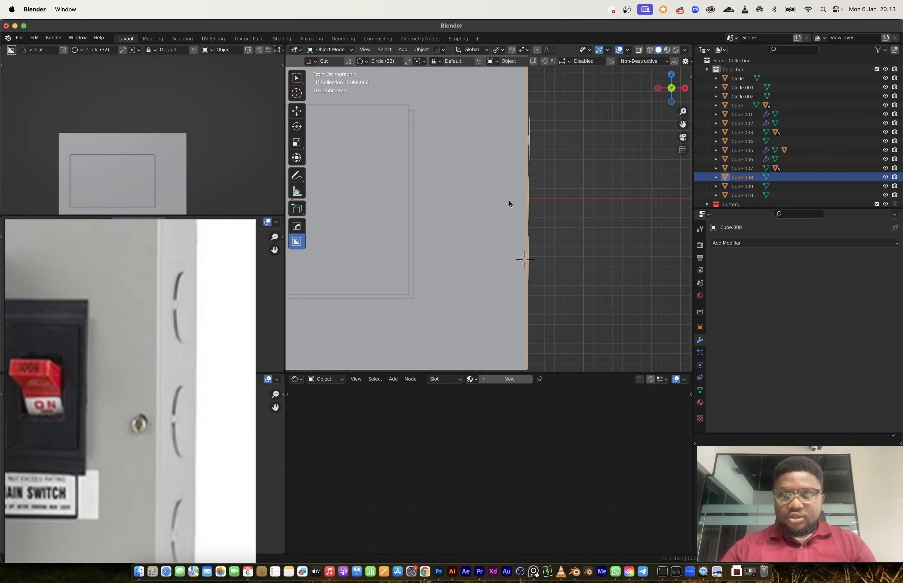
drag(505, 201, 513, 210)
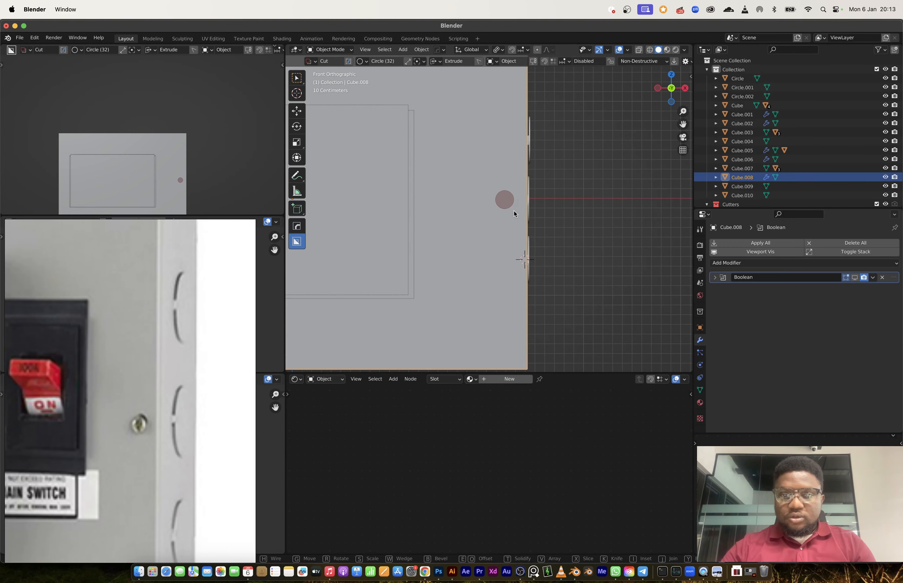
mouse_move(513, 211)
middle_down()
mouse_move(569, 243)
mouse_move(530, 201)
mouse_move(555, 217)
middle_up()
click(502, 222)
click(489, 215)
scroll(525, 215, up, 2)
- Move the hole's inner face about 0.14 m toward the front along the Y axis and separate it into its own object
key(Tab)
key(g)
key(y)
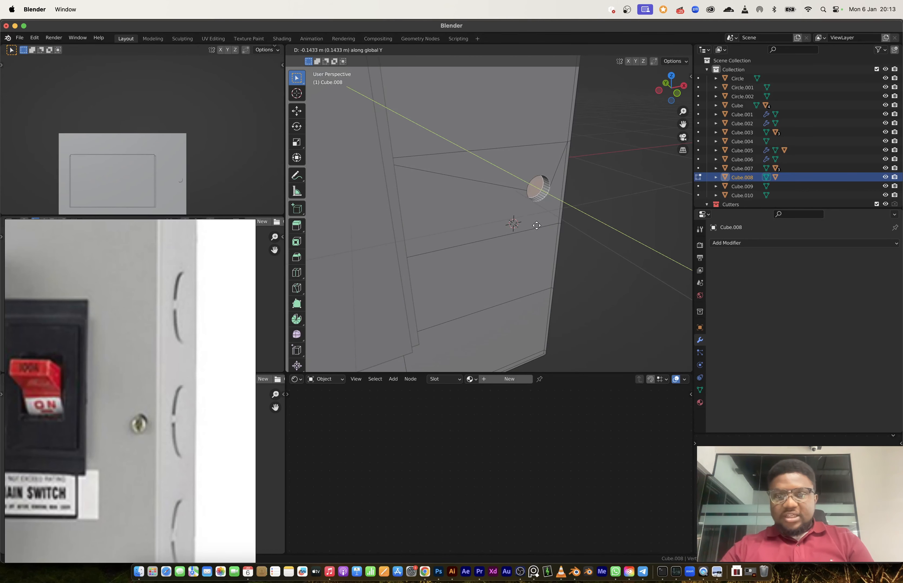
click(539, 229)
key(p)
key(s)
key(Tab)
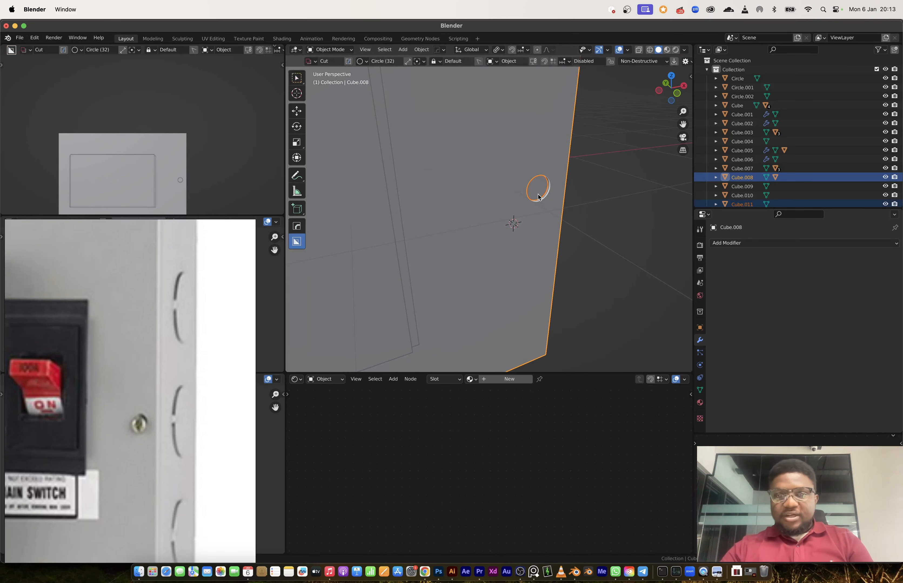
- Extrude the separated circular face outward by about 0.047 m to form the lock cylinder
click(541, 195)
key(Tab)
click(547, 200)
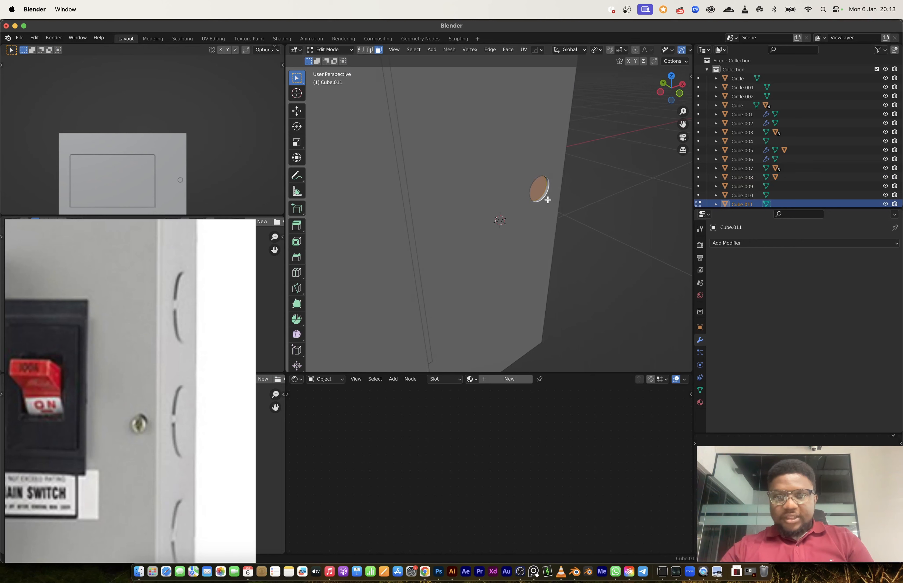
key(e)
click(553, 201)
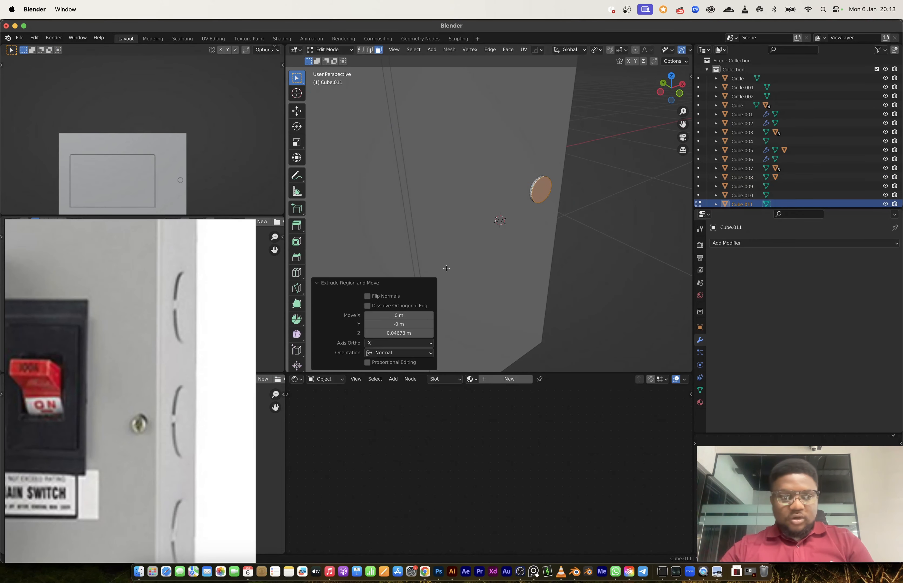
- Inset the lock cylinder's front face by about 0.012 m and switch to vertex selection in a close front orthographic view
scroll(133, 427, up, 5)
middle_drag(549, 216, 528, 235)
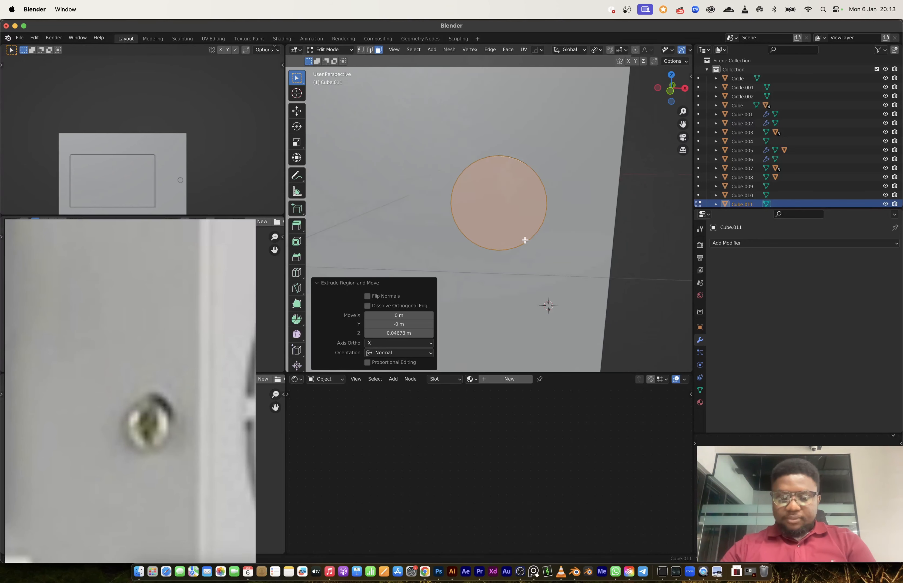
key(i)
click(507, 185)
key(KP_1)
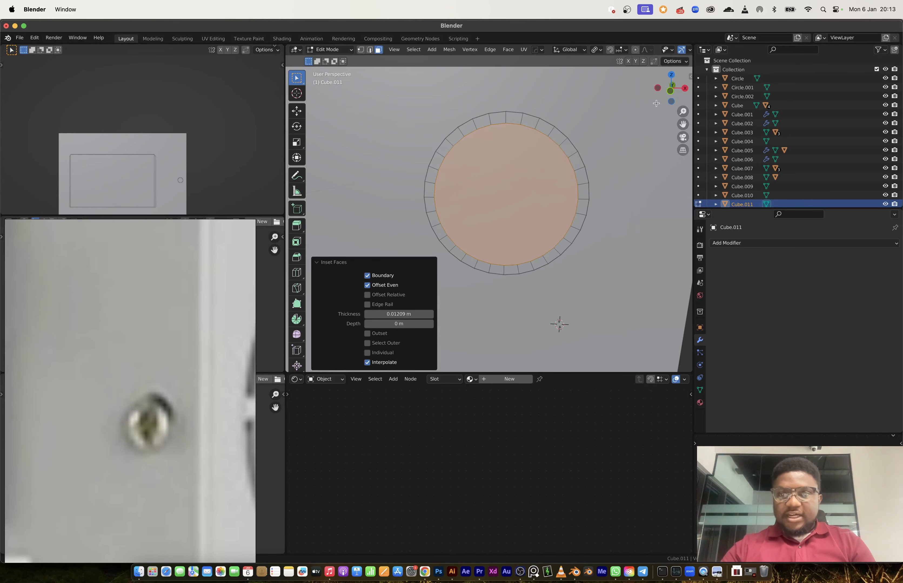
key(KP_Decimal)
key(1)
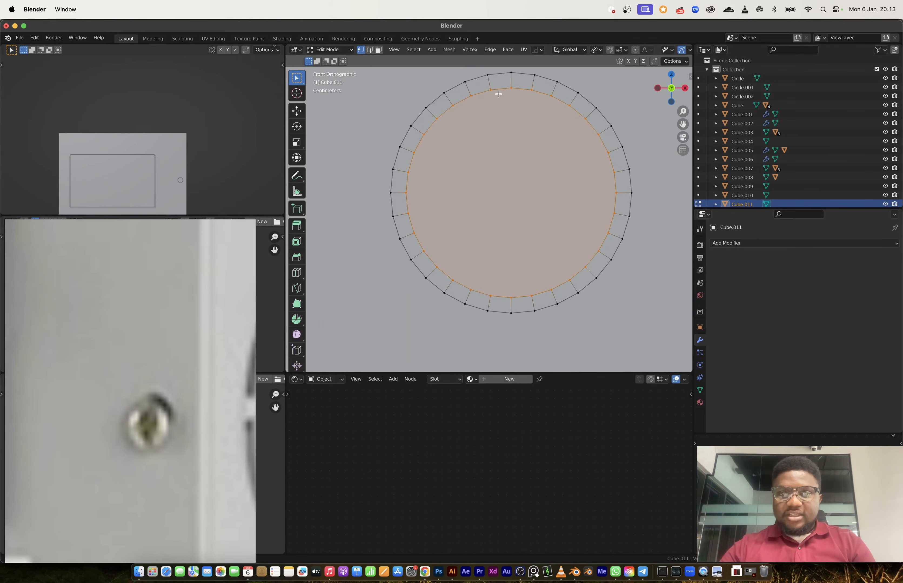
- Connect opposite vertices of the lock's inner circle with two vertical and two horizontal edges forming a cross, and switch to face selection
key(j)
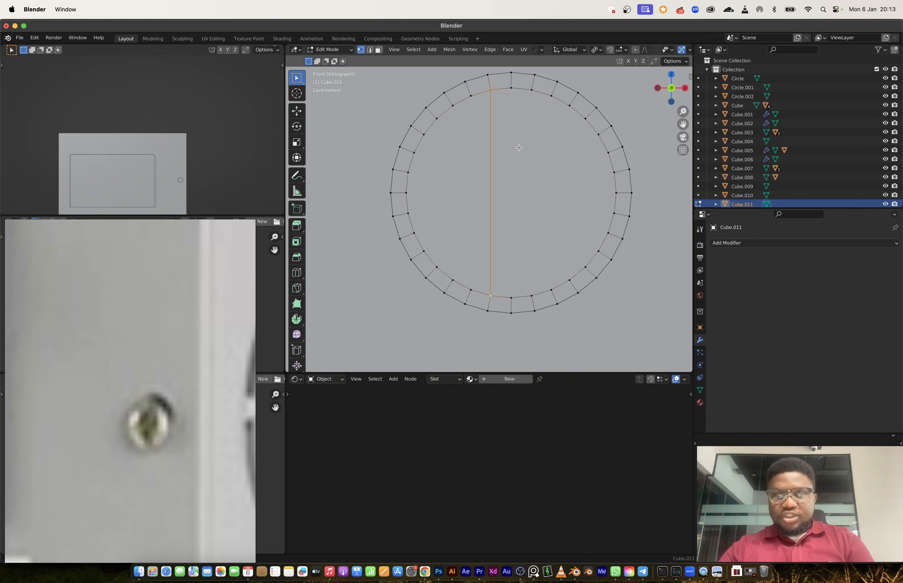
key(j)
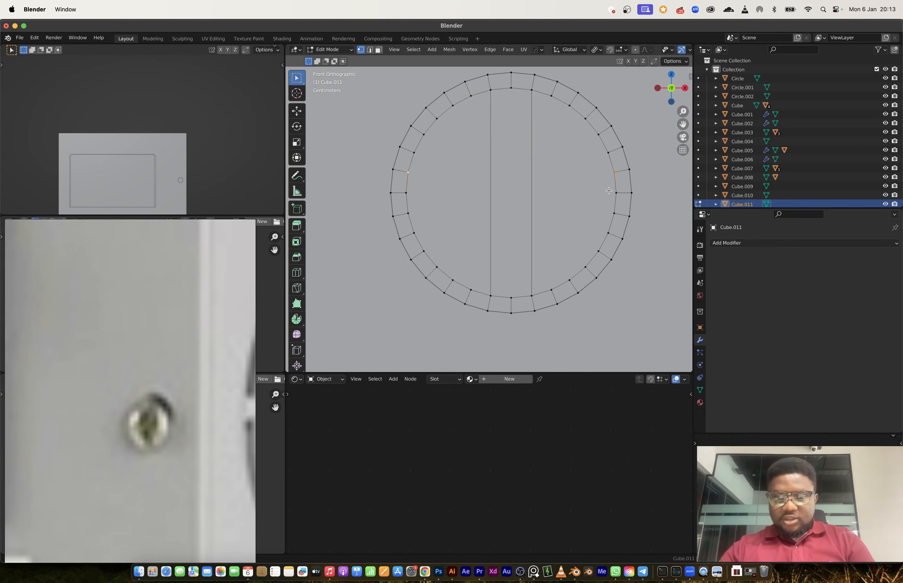
key(j)
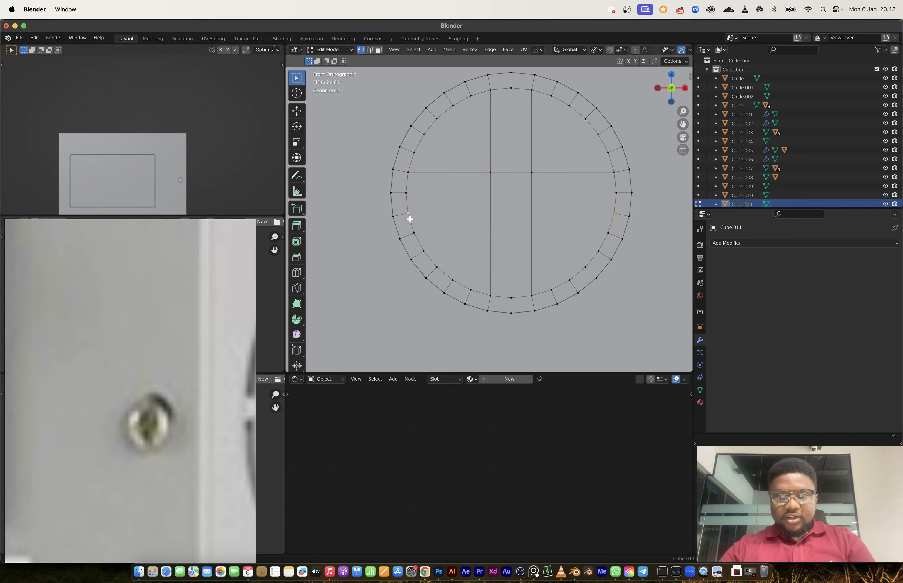
key(j)
key(3)
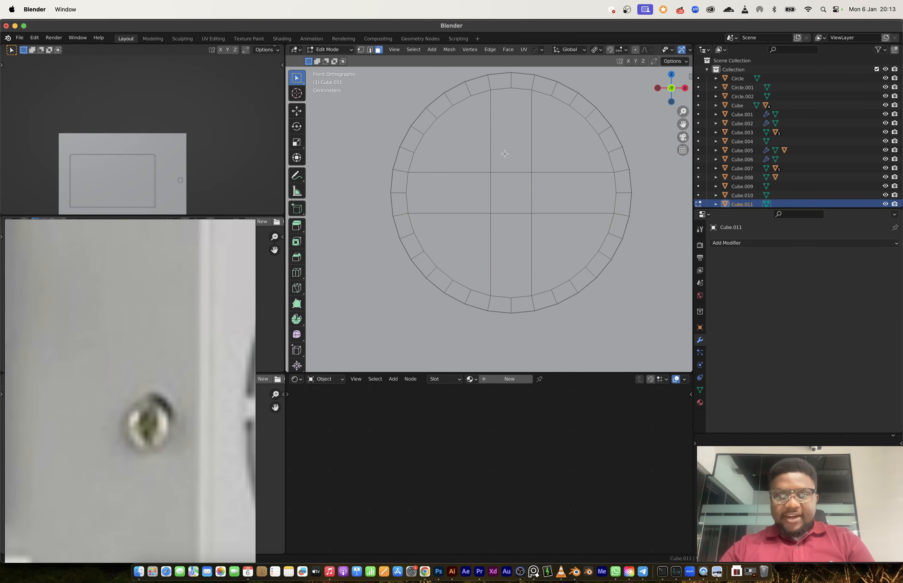
- Extrude the five faces of the lock's cross inward by about 0.013 m to form a recessed slot
click(511, 131)
shift+click(511, 193)
shift+click(449, 193)
shift+click(511, 255)
shift+click(573, 193)
middle_drag(573, 193, 552, 247)
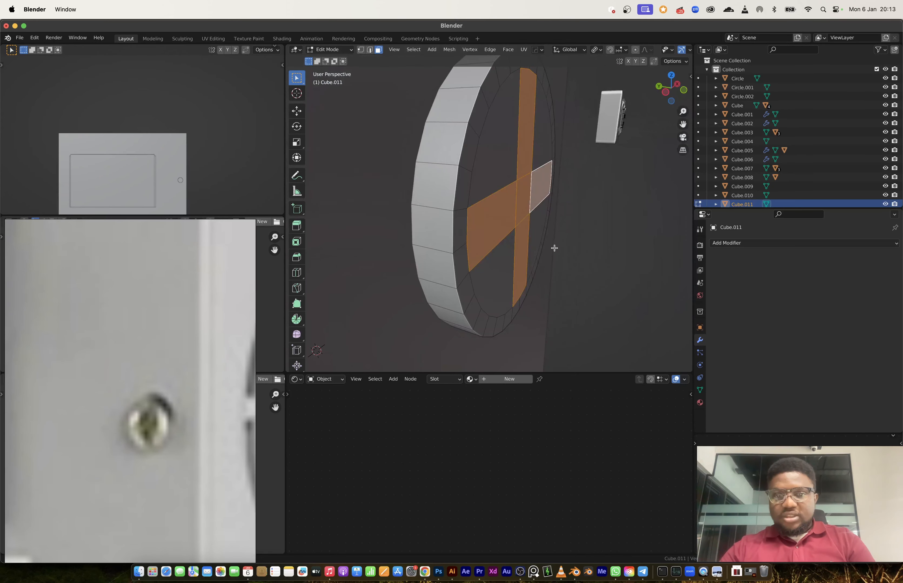
key(e)
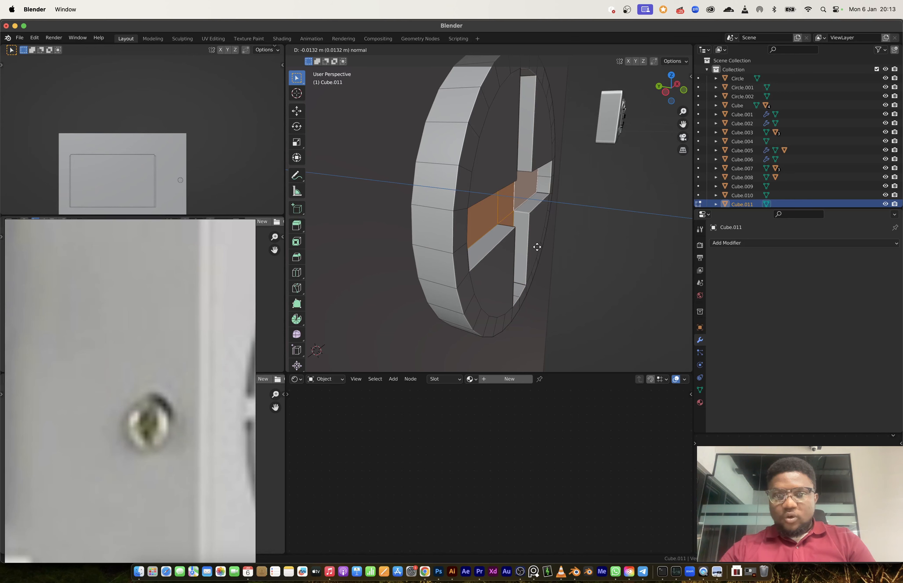
click(535, 247)
- Bevel the lock's outer front edge loop with a width of about 0.0077 m and 6 segments
click(516, 134)
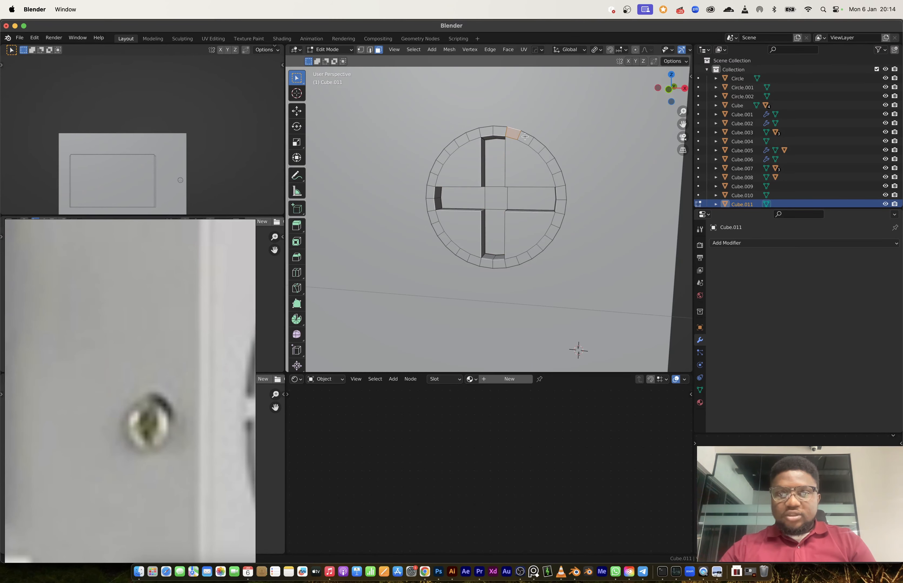
key(2)
alt+click(525, 135)
middle_drag(543, 192, 559, 197)
key(ctrl+b)
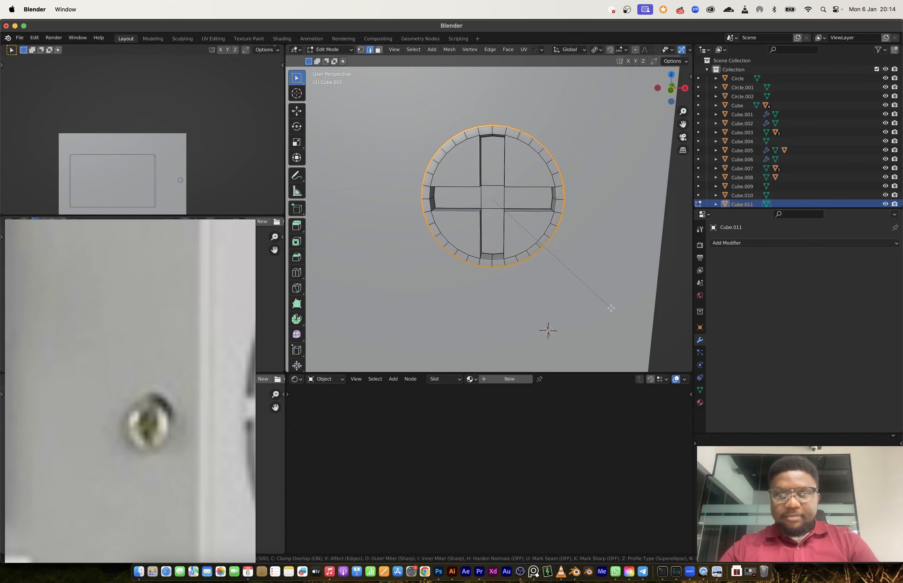
click(626, 317)
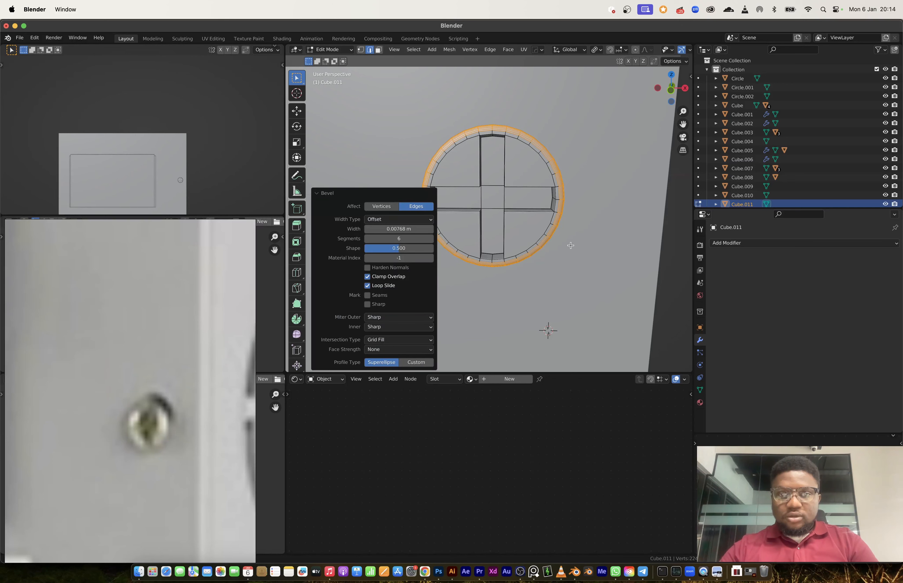
middle_drag(570, 246, 523, 308)
- Scale the whole lock mesh uniformly to about 0.9 so it sits inside its hole, and return to Object Mode
key(Tab)
key(Tab)
key(s)
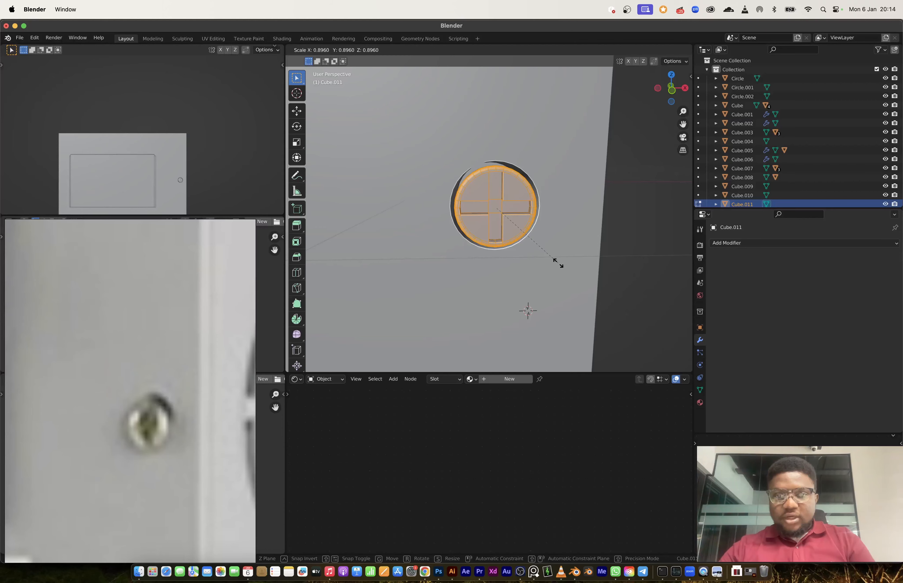
click(558, 263)
key(Tab)
middle_drag(558, 264, 609, 241)
click(591, 241)
- Mirror the lock across the board's centre along the X axis, using the board body as the mirror reference
middle_drag(481, 227, 431, 223)
scroll(492, 236, down, 8)
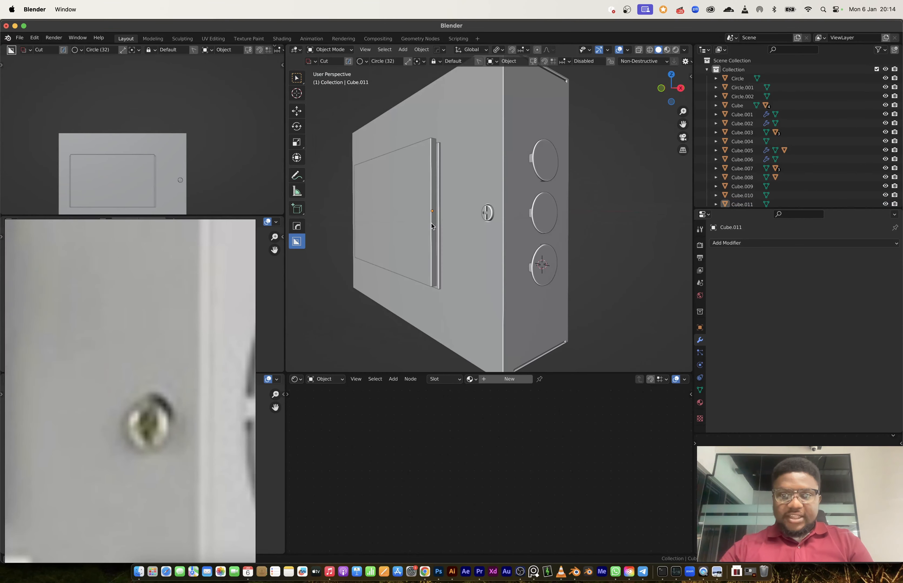
scroll(134, 397, down, 8)
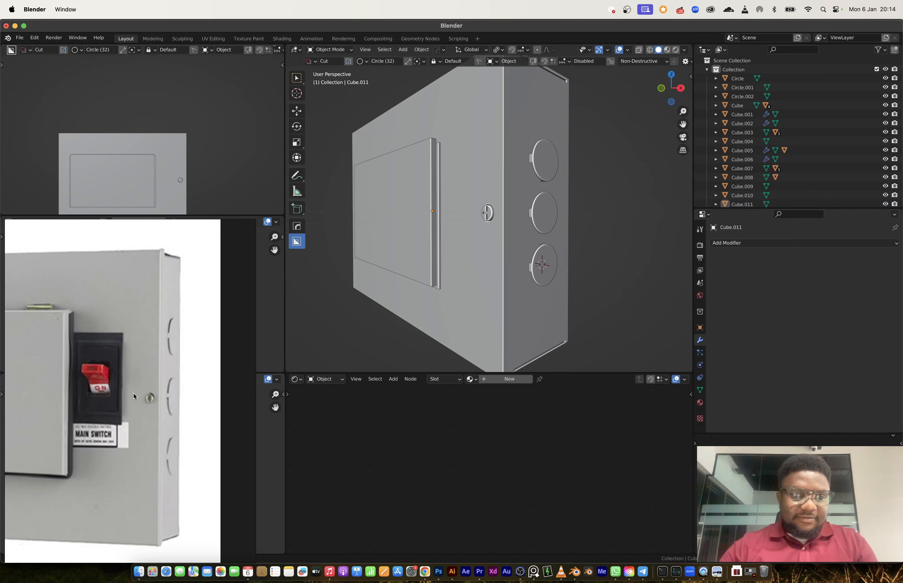
scroll(134, 396, down, 4)
middle_drag(107, 313, 178, 339)
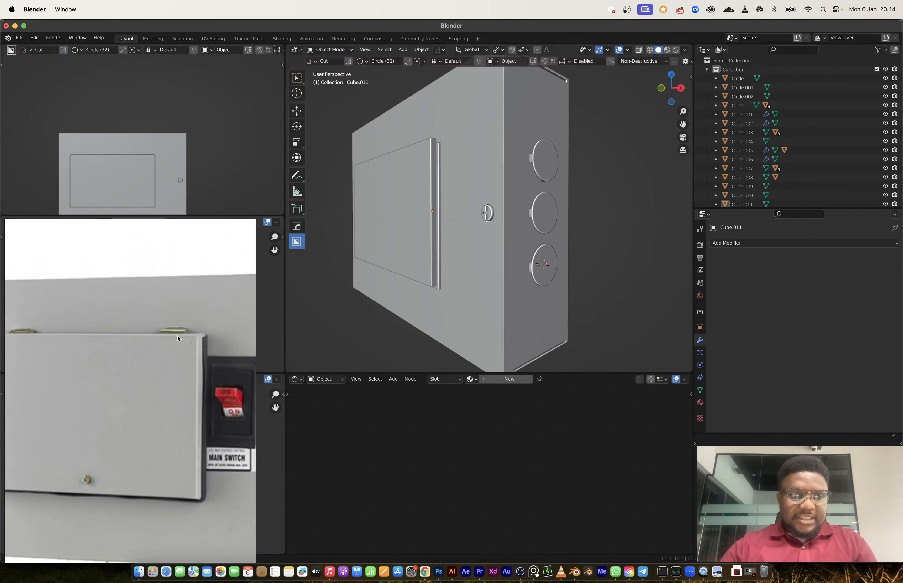
click(481, 215)
middle_drag(447, 244, 562, 246)
scroll(562, 246, up, 4)
shift+click(537, 243)
scroll(536, 246, down, 4)
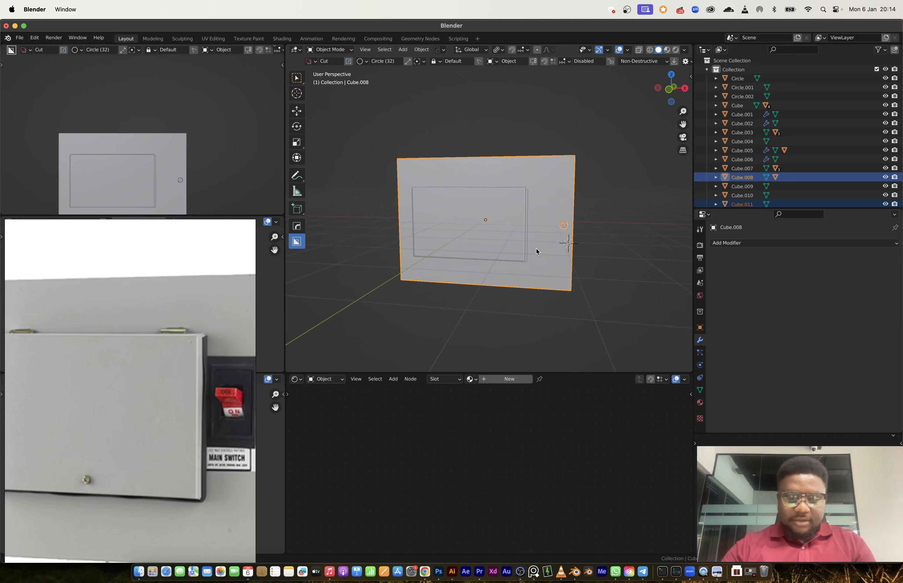
key(ctrl+KP_Subtract)
middle_drag(429, 228, 488, 233)
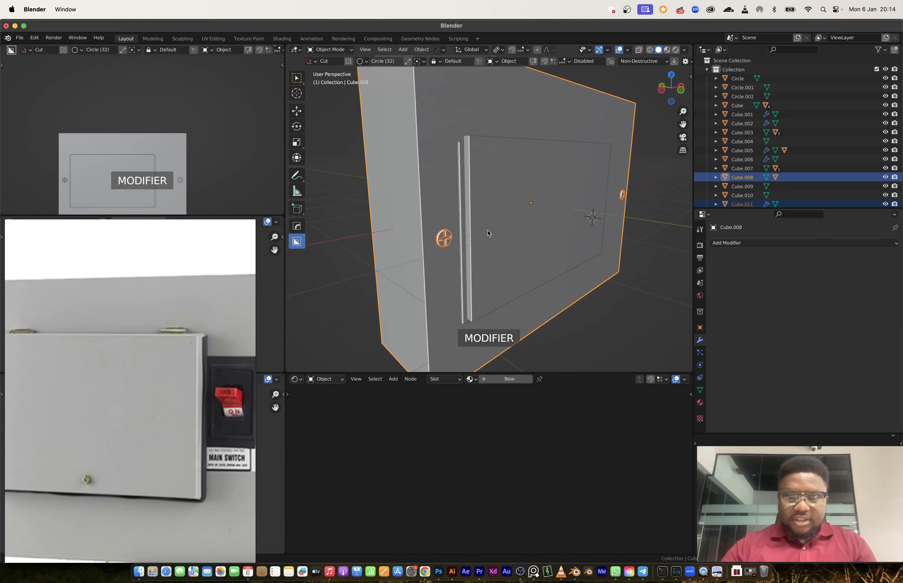
scroll(488, 233, up, 3)
- Mirror the board body along its X axis with bisect so the lock hole is repeated on the opposite side
click(393, 252)
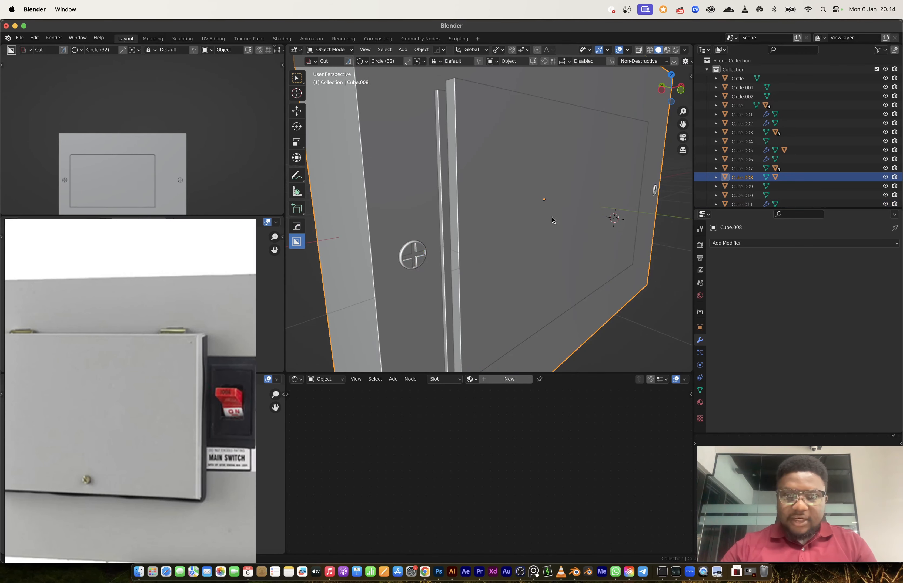
scroll(554, 221, down, 4)
key(alt+x)
shift+middle_drag(562, 237, 495, 234)
click(555, 198)
middle_drag(594, 257, 412, 239)
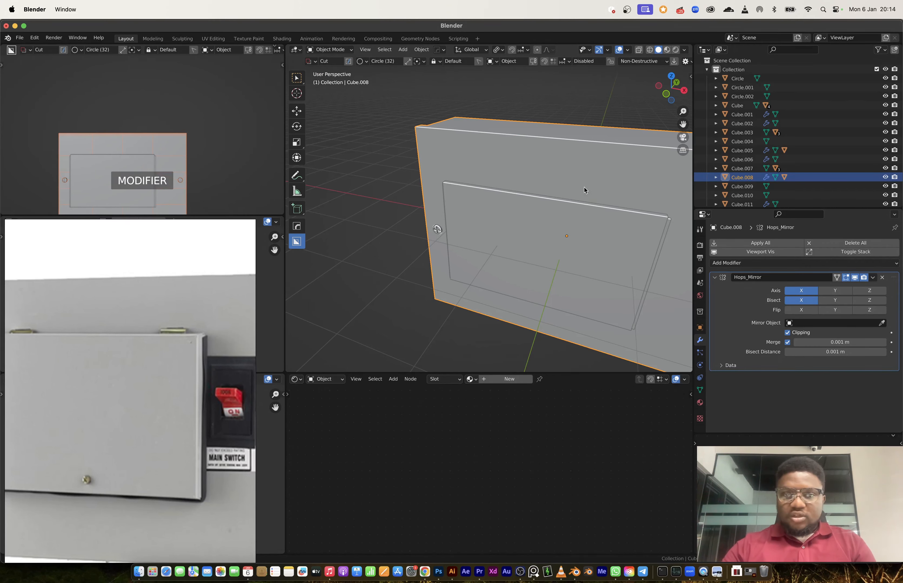
- Add a 32-vertex cylinder at the door's top edge for a hinge and rotate it 90° about the Y axis
shift+scroll(501, 235, right, 4)
scroll(501, 234, left, 3)
ctrl+scroll(501, 234, up, 3)
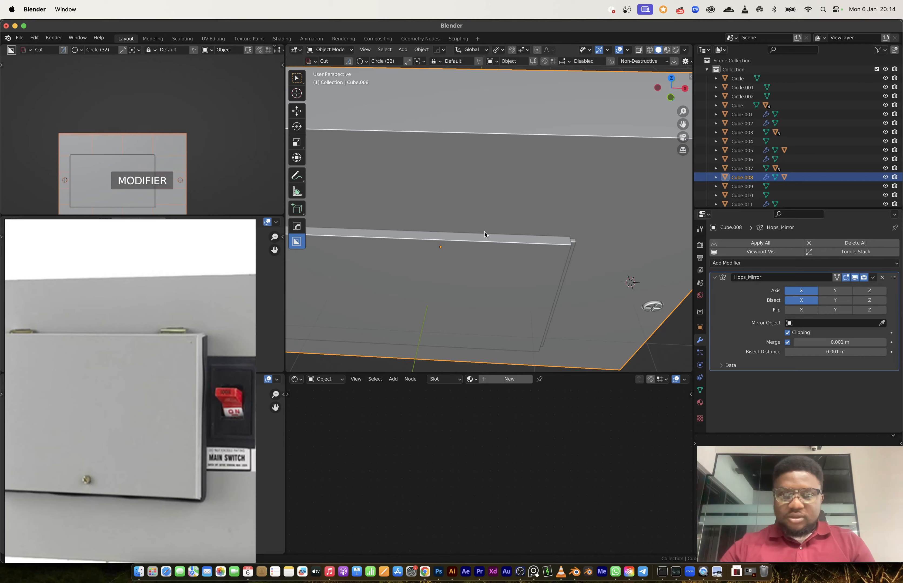
middle_drag(484, 232, 476, 217)
scroll(481, 236, right, 5)
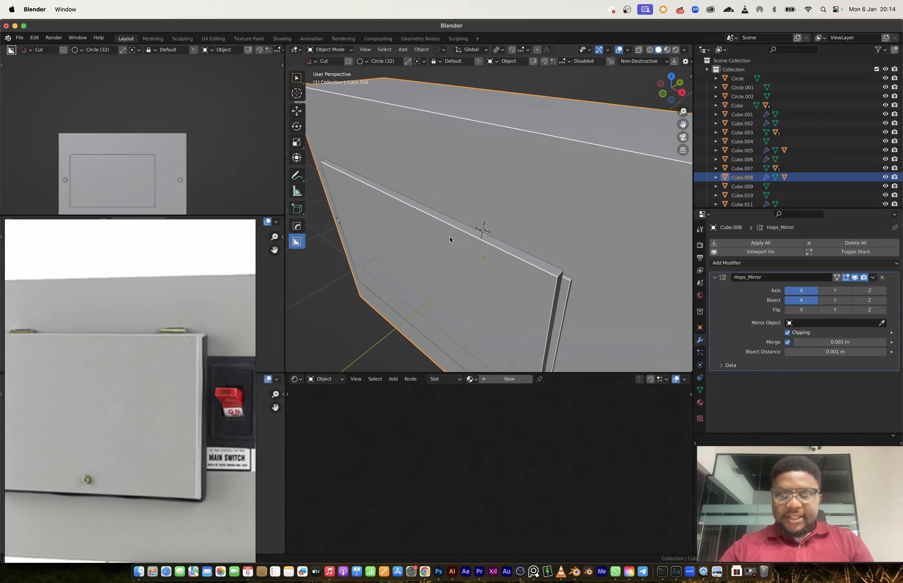
key(shift+a)
mouse_move(458, 239)
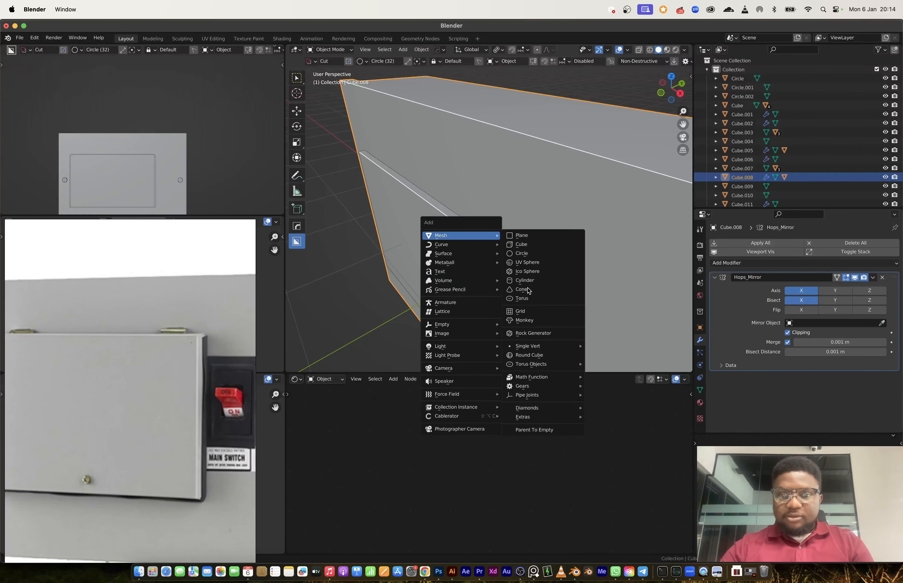
click(524, 281)
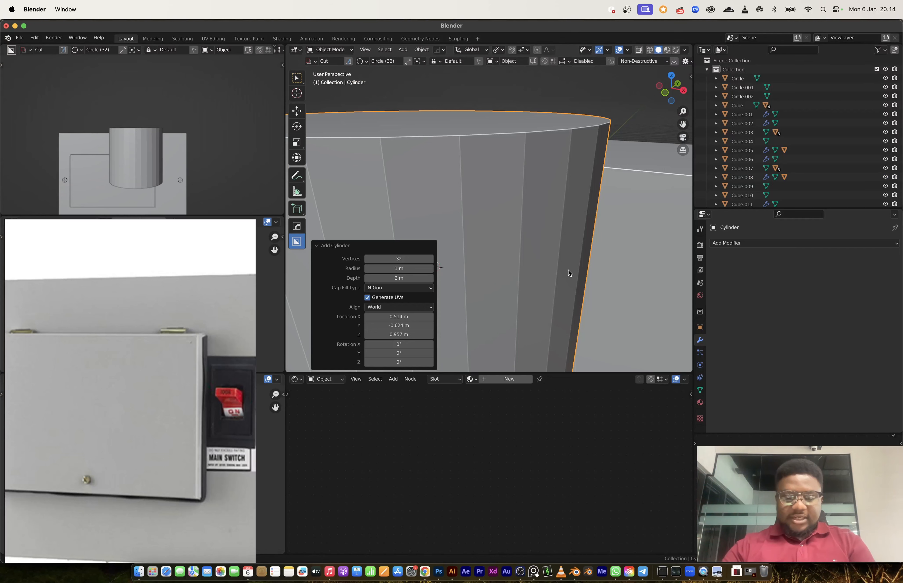
text(rxy90)
key(Return)
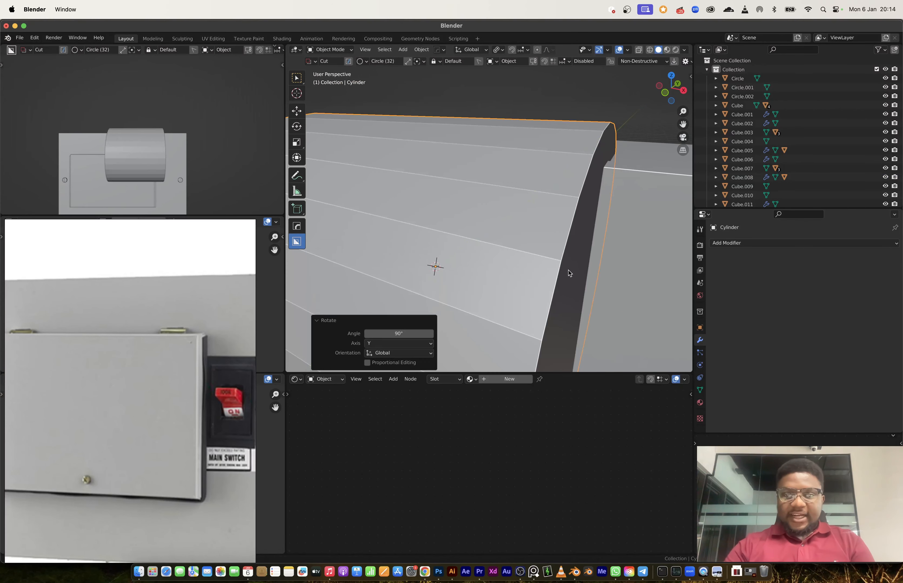
- Scale the hinge cylinder uniformly to about 0.039
key(s)
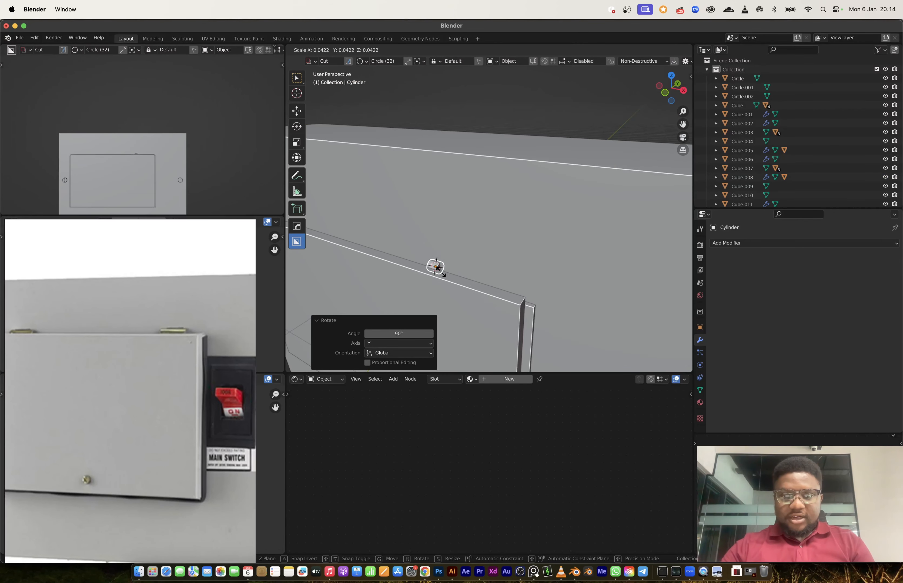
click(440, 272)
scroll(455, 268, down, 5)
shift+middle_drag(477, 247, 479, 258)
scroll(470, 235, up, 5)
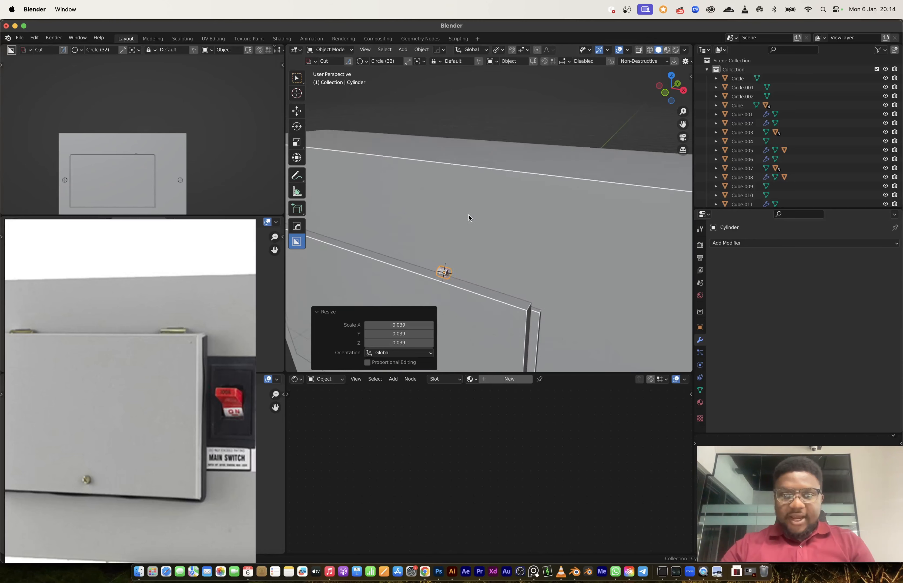
- Stretch the hinge cylinder along the X axis by a factor of about 9.72, matching the reference hinge
middle_drag(470, 217, 470, 204)
key(s)
key(x)
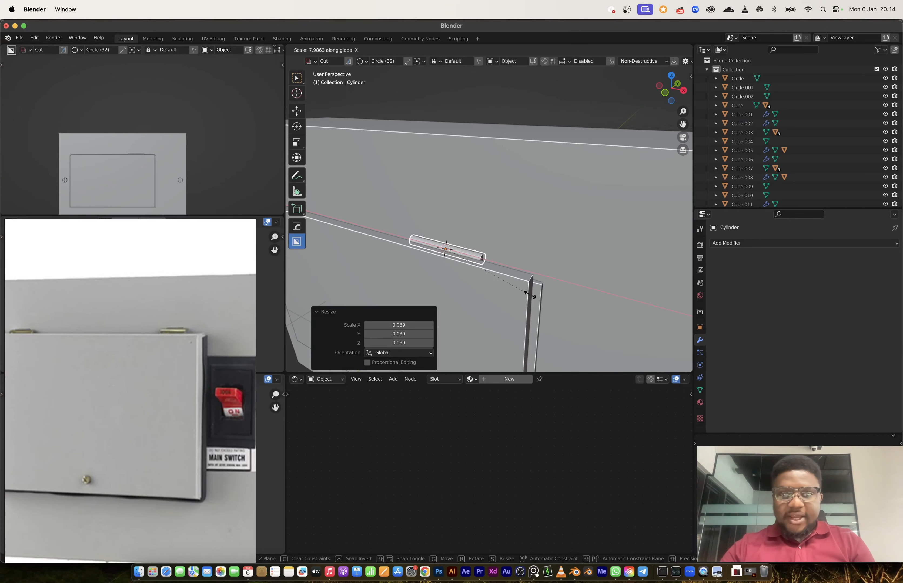
click(525, 308)
scroll(185, 331, up, 5)
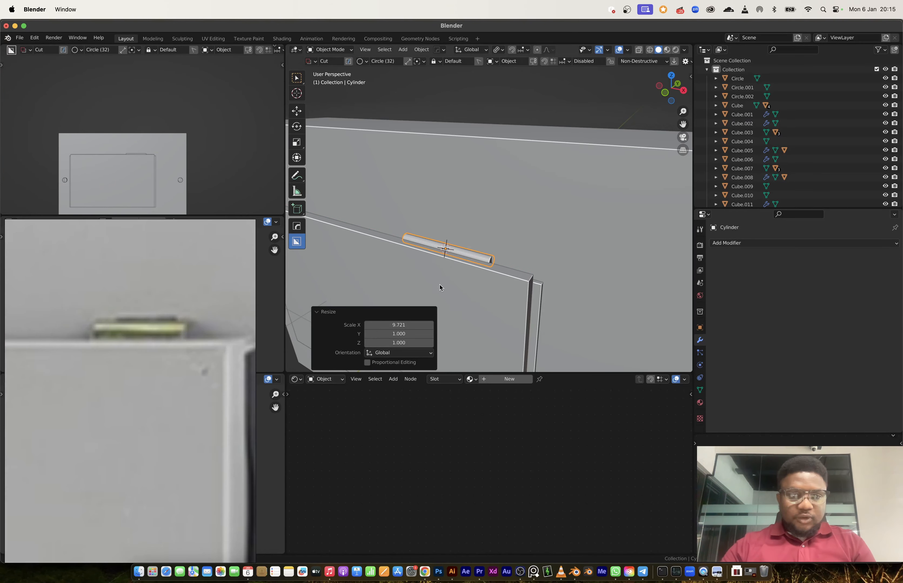
middle_drag(439, 288, 498, 278)
- Add two evenly spaced loop cuts around the hinge cylinder, dividing its length into three segments
key(Tab)
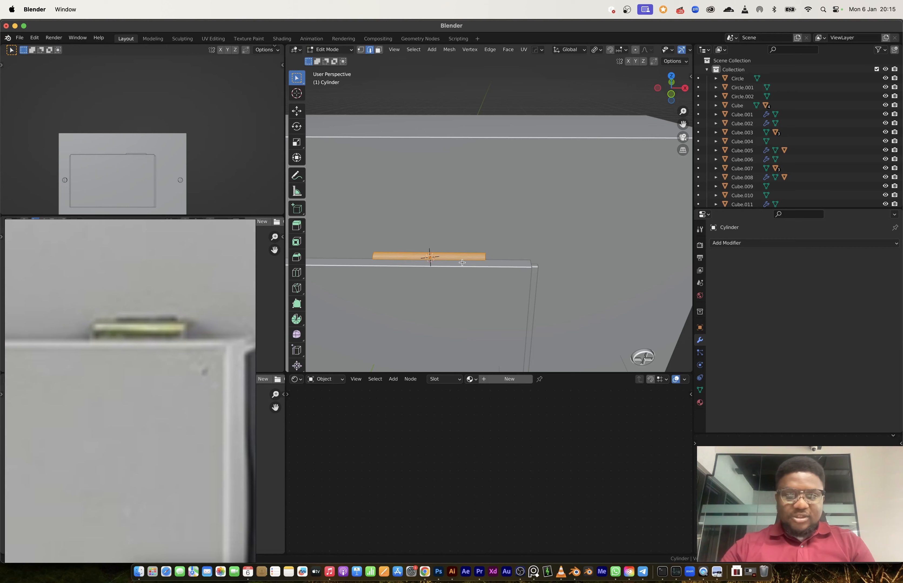
scroll(462, 262, up, 3)
shift+middle_drag(427, 276, 518, 233)
scroll(518, 234, up, 2)
key(ctrl+r)
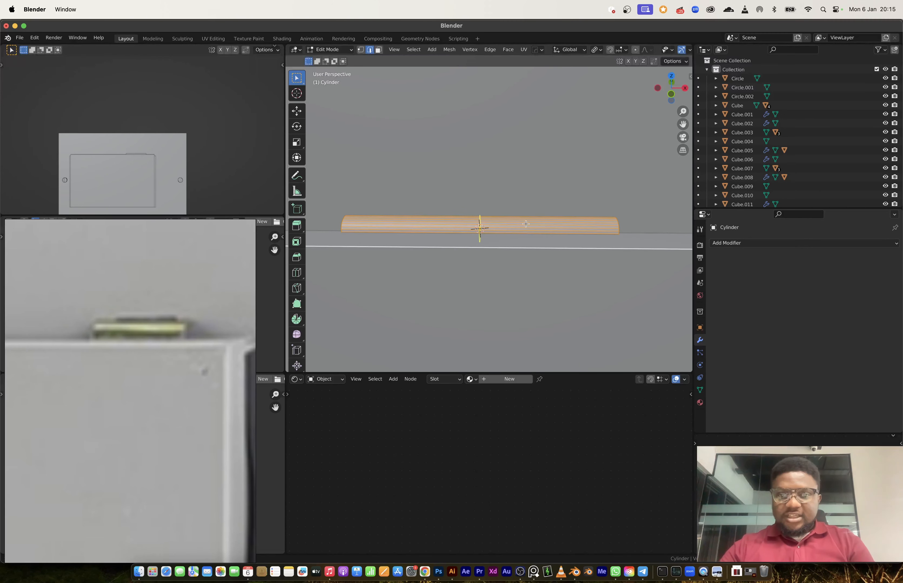
click(525, 224)
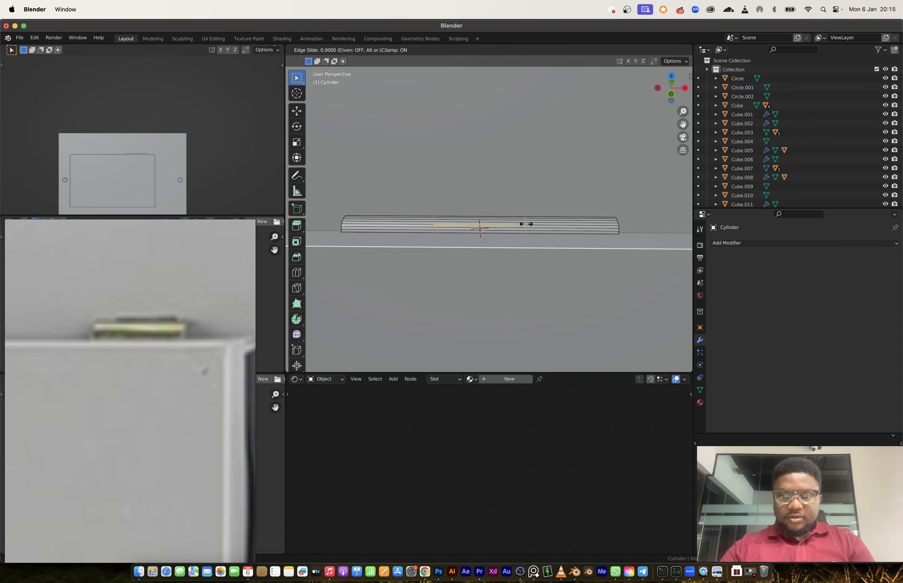
right_click(526, 224)
- Work the two edge loops into narrow grooves around the hinge cylinder, scaling along the X axis
key(s)
key(x)
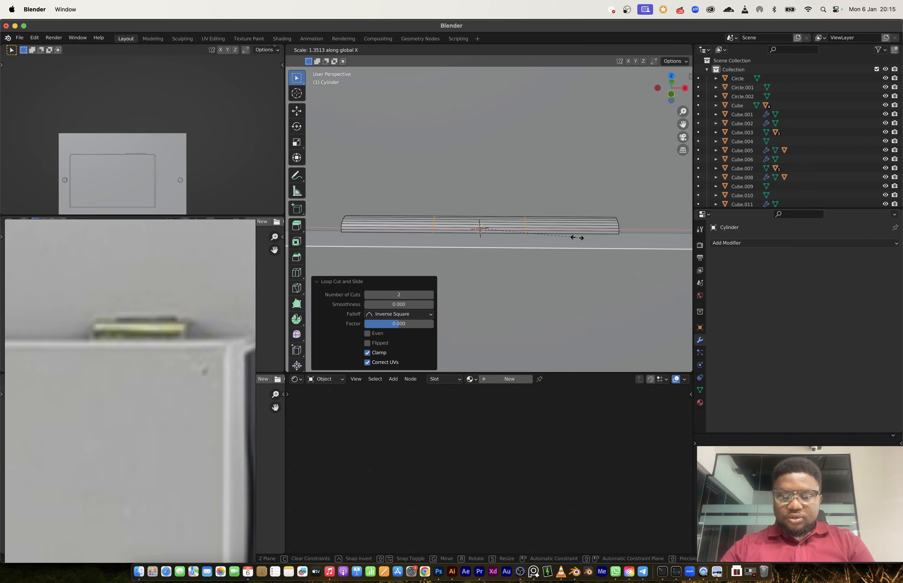
key(y)
right_click(569, 239)
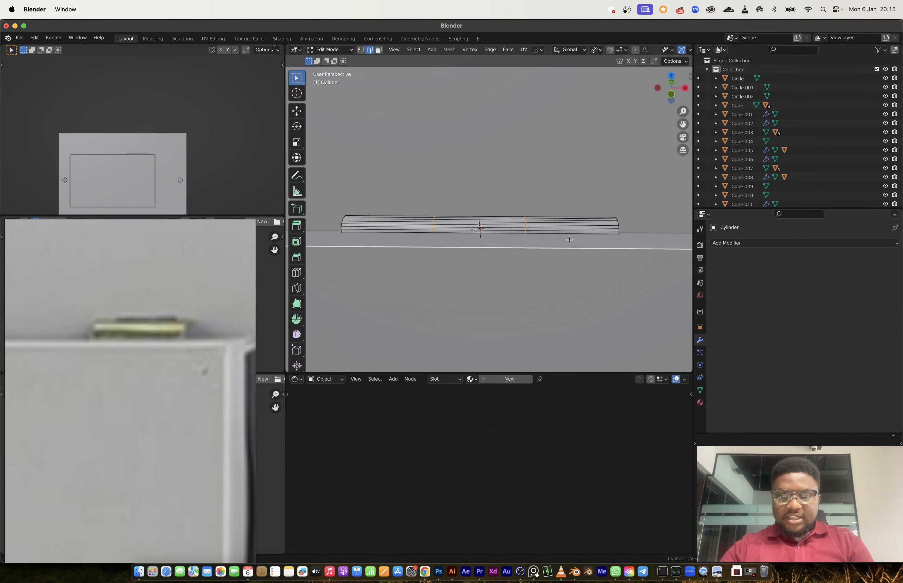
key(s)
key(x)
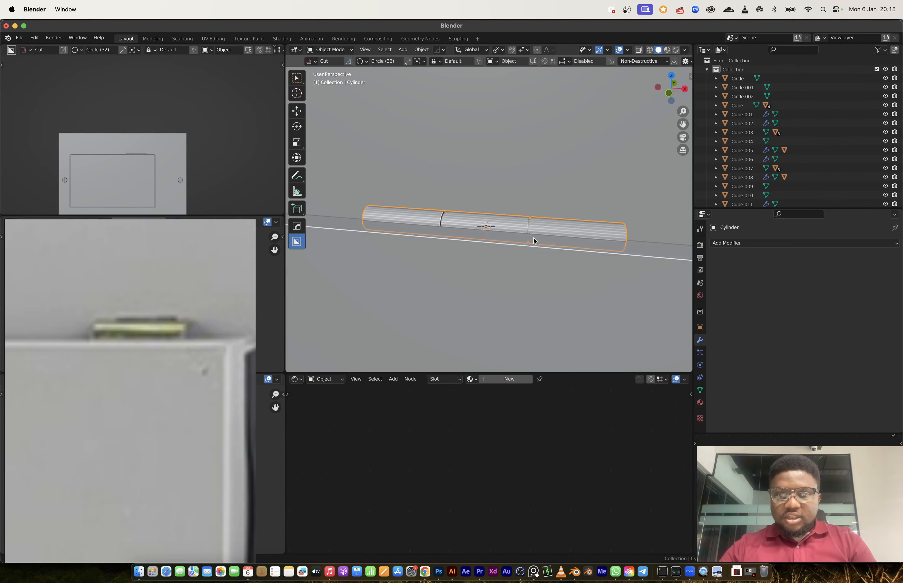
- Shade the hinge cylinder smooth and enable Auto Smooth at 30° in its normals settings
right_click(546, 230)
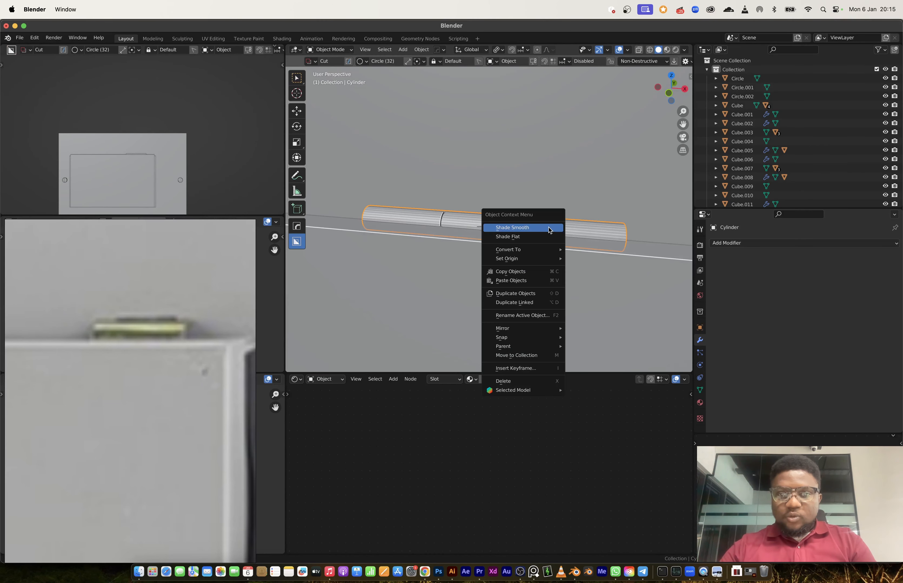
click(550, 228)
click(700, 389)
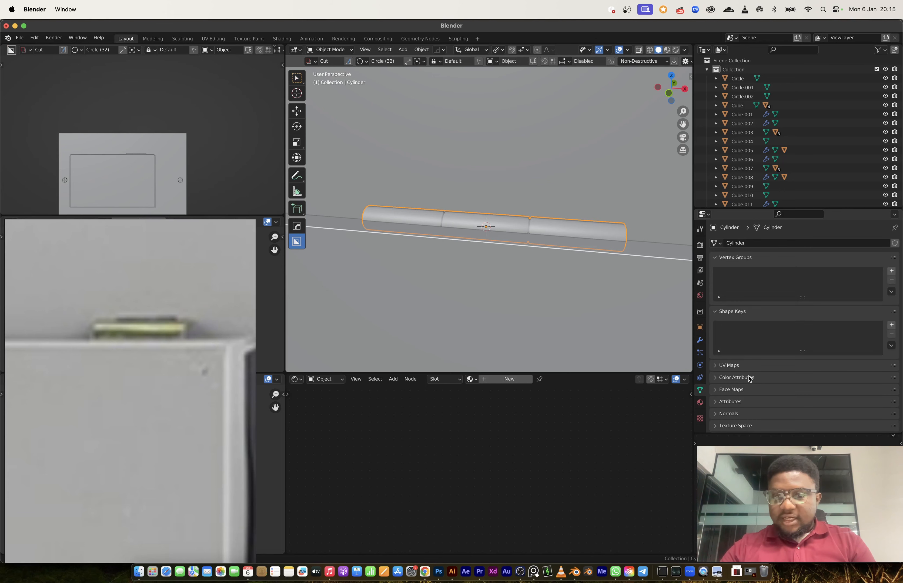
scroll(764, 414, down, 3)
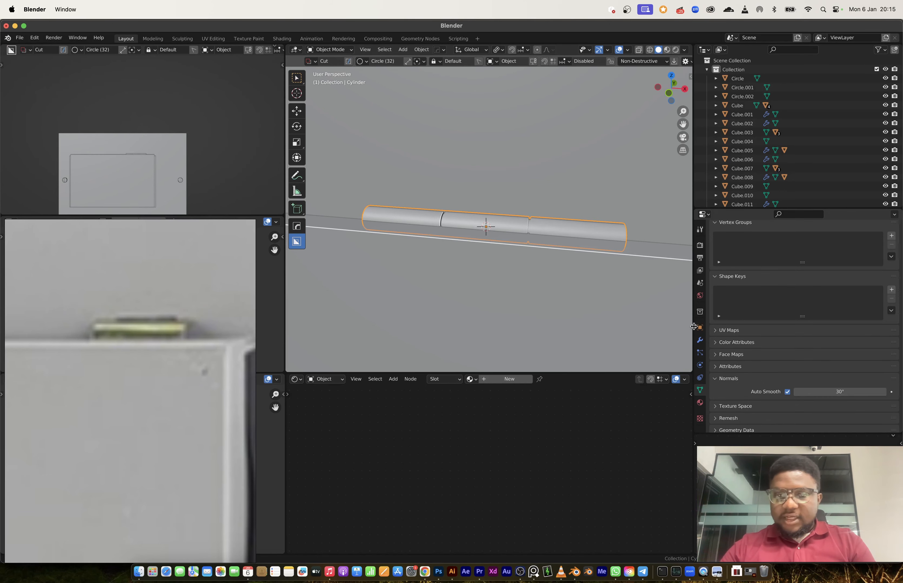
- Isolate the hinge cylinder in local view with its end cap in sight
middle_drag(567, 244, 488, 256)
scroll(488, 256, up, 3)
key(Tab)
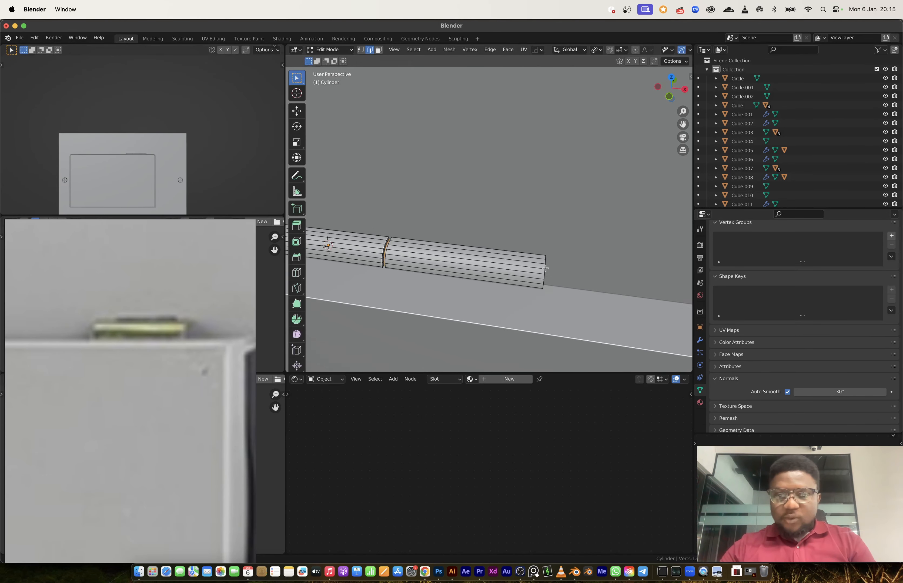
middle_drag(546, 268, 549, 278)
key(3)
key(Tab)
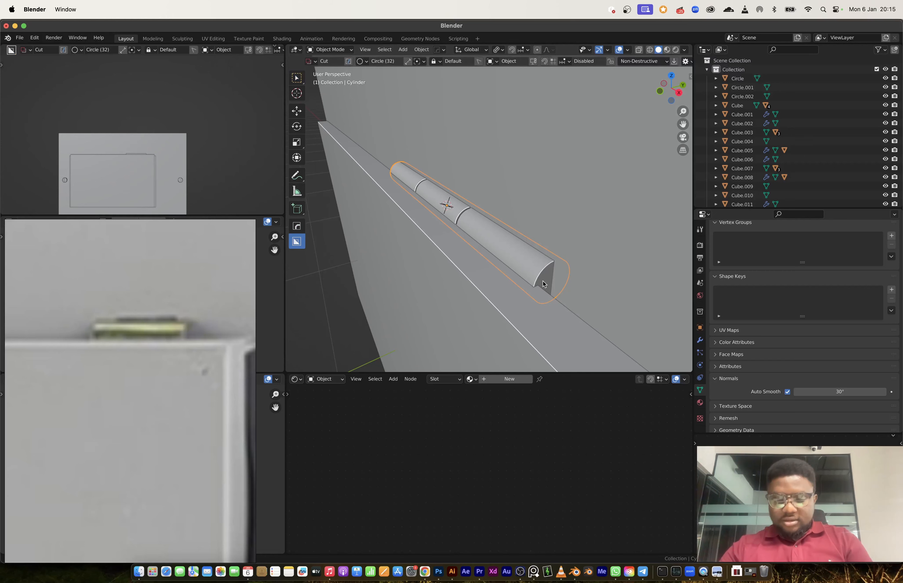
key(slash)
scroll(544, 284, up, 3)
shift+middle_drag(544, 285, 483, 260)
scroll(484, 260, down, 2)
- Extrude the hinge cylinder's end cap face outward by about 0.038 m
key(Tab)
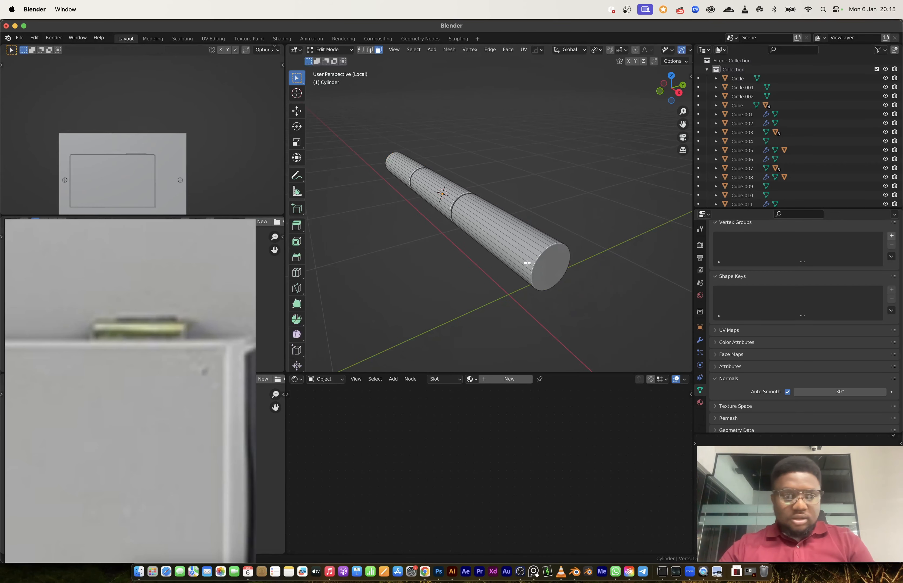
scroll(561, 264, up, 1)
click(581, 299)
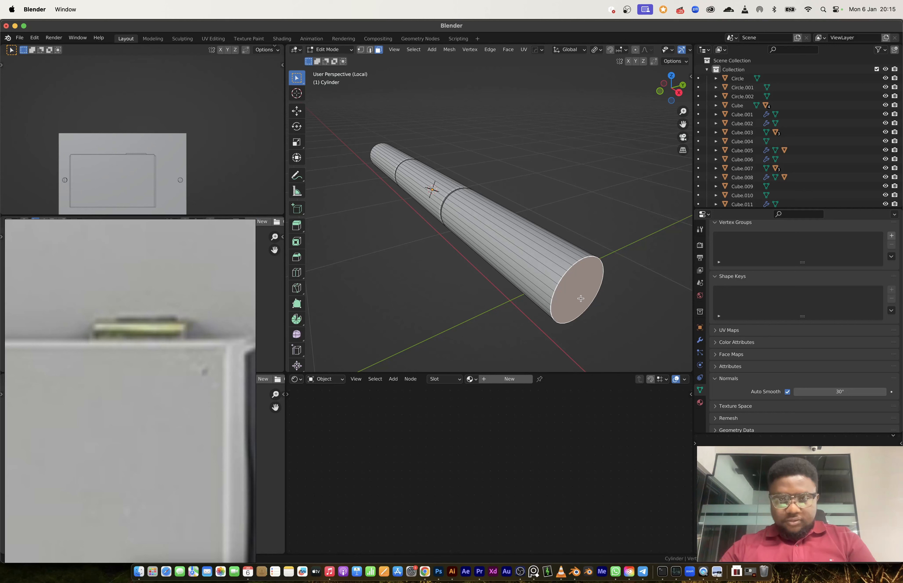
key(e)
click(606, 318)
scroll(606, 318, up, 2)
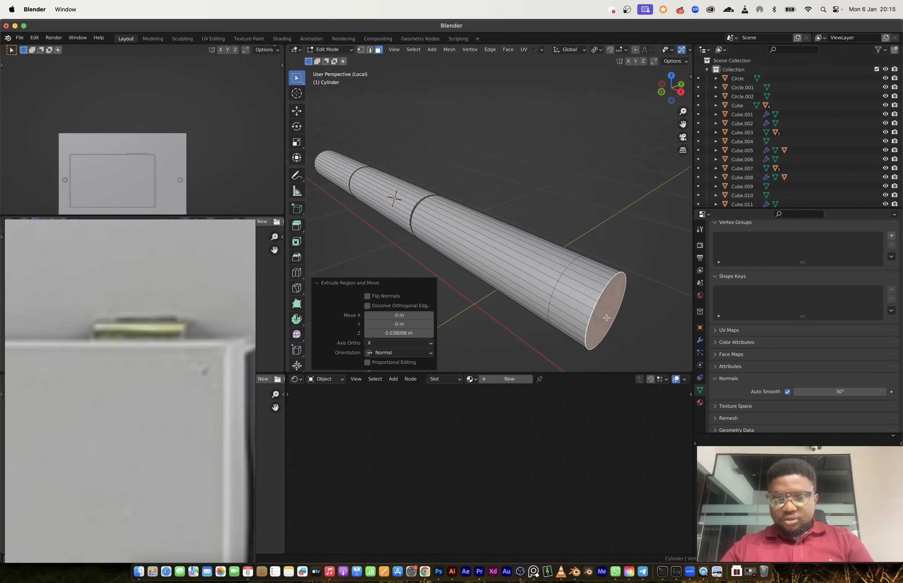
scroll(606, 318, left, 1)
key(ctrl+b)
click(625, 338)
key(super+z)
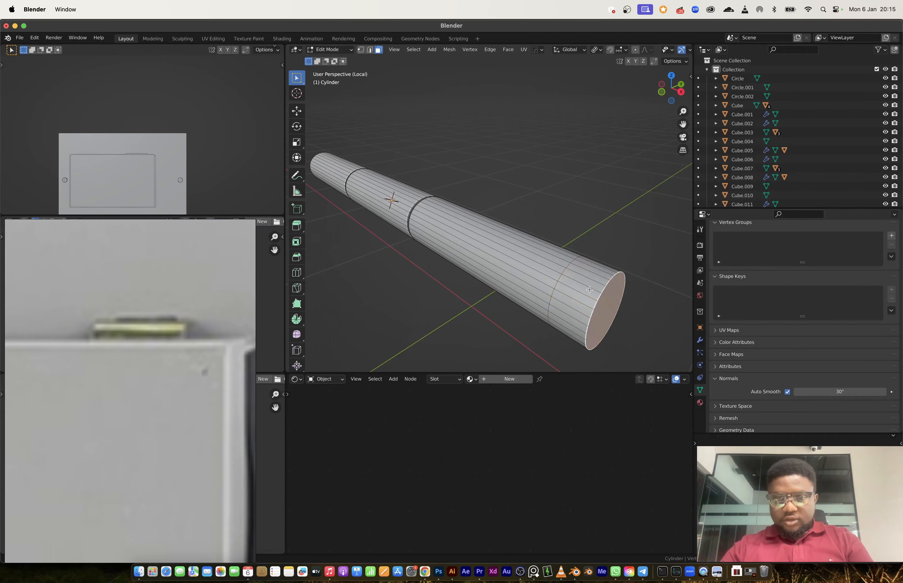
- Apply the hinge cylinder's rotation and scale in Object Mode
key(Tab)
key(super+q)
key(Escape)
key(ctrl+a)
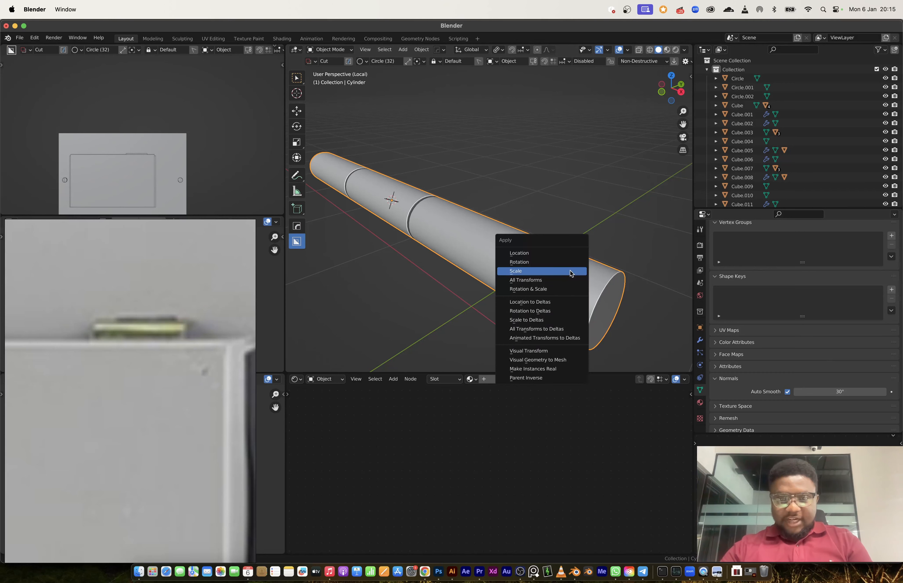
click(579, 289)
- Bevel the extruded end cap of the hinge cylinder with multiple segments into a rounded dome
key(Tab)
key(ctrl+b)
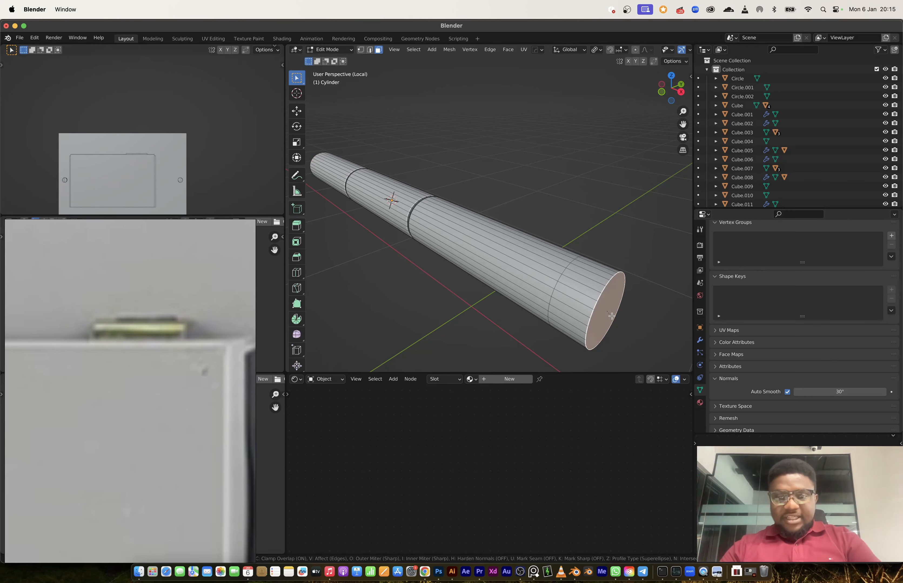
scroll(339, 76, up, 4)
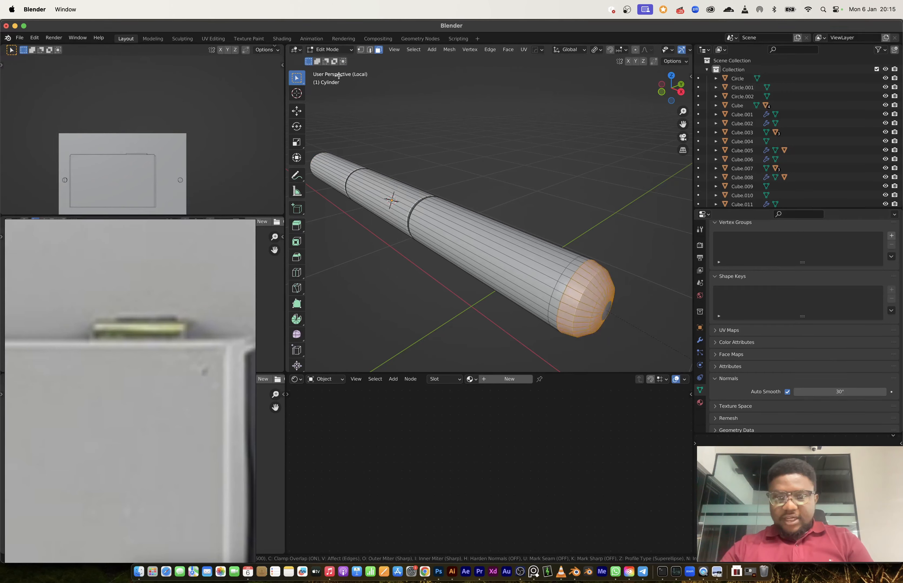
click(359, 95)
key(Tab)
scroll(498, 212, down, 4)
middle_drag(498, 212, 531, 229)
scroll(534, 248, up, 4)
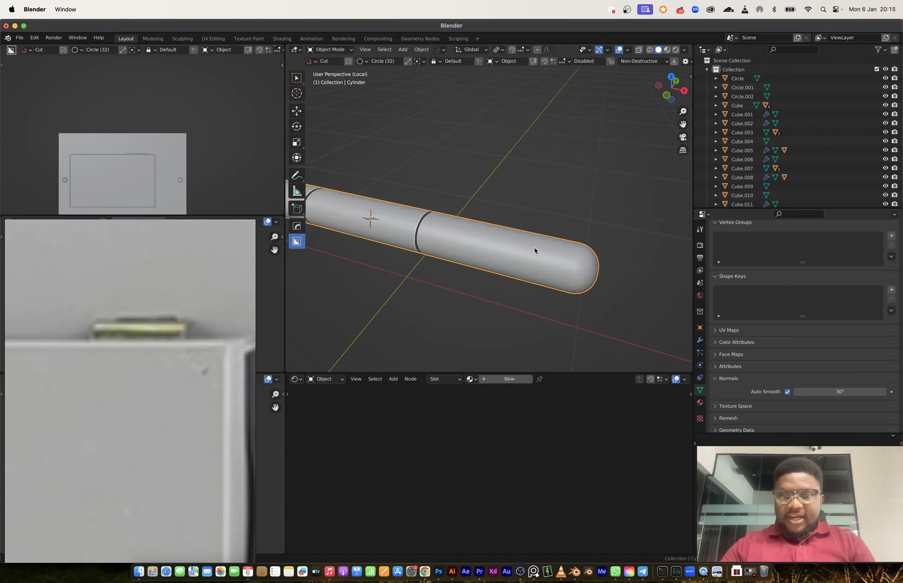
- Select the narrow face ring at the dome's base and extrude it inward along normals by about 0.0064 m as a groove
key(Tab)
scroll(517, 237, down, 2)
alt+click(522, 232)
scroll(523, 232, up, 2)
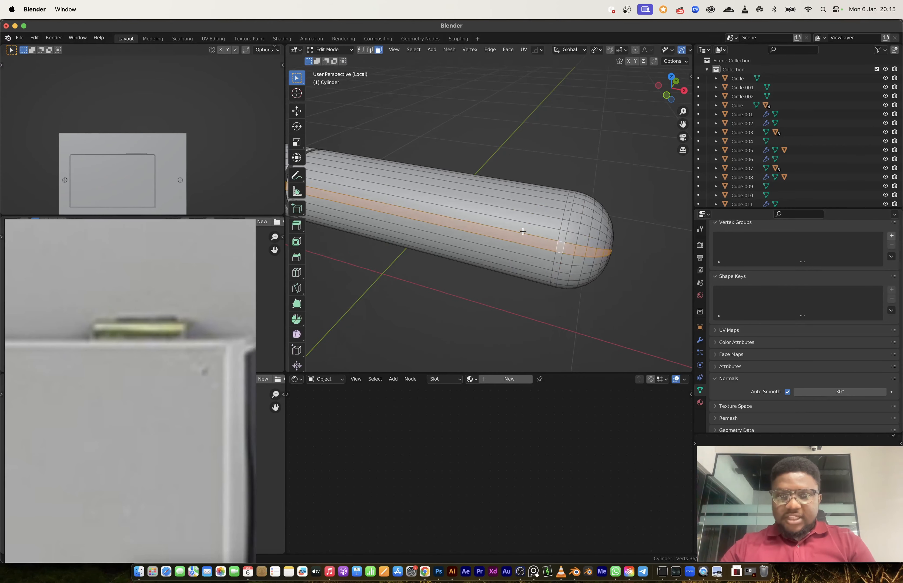
key(2)
key(3)
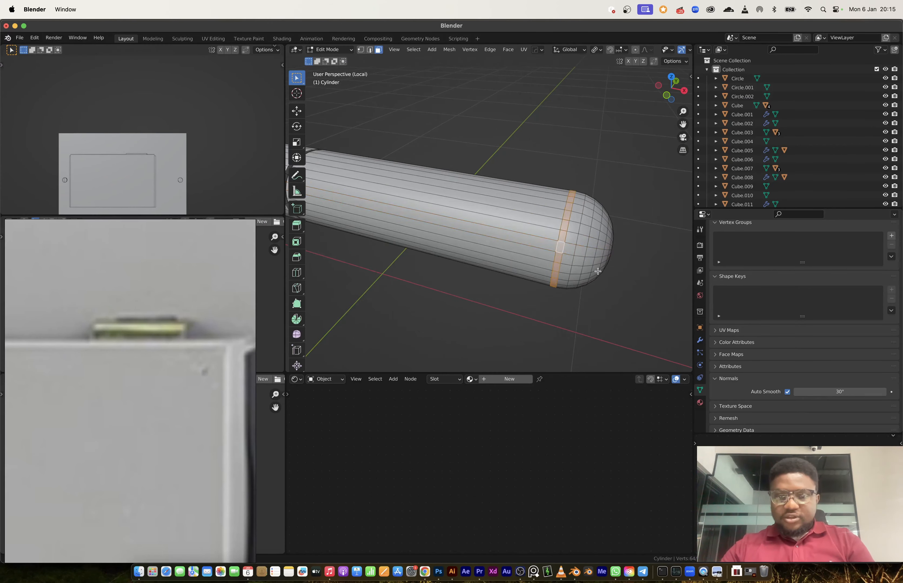
key(alt+e)
click(600, 273)
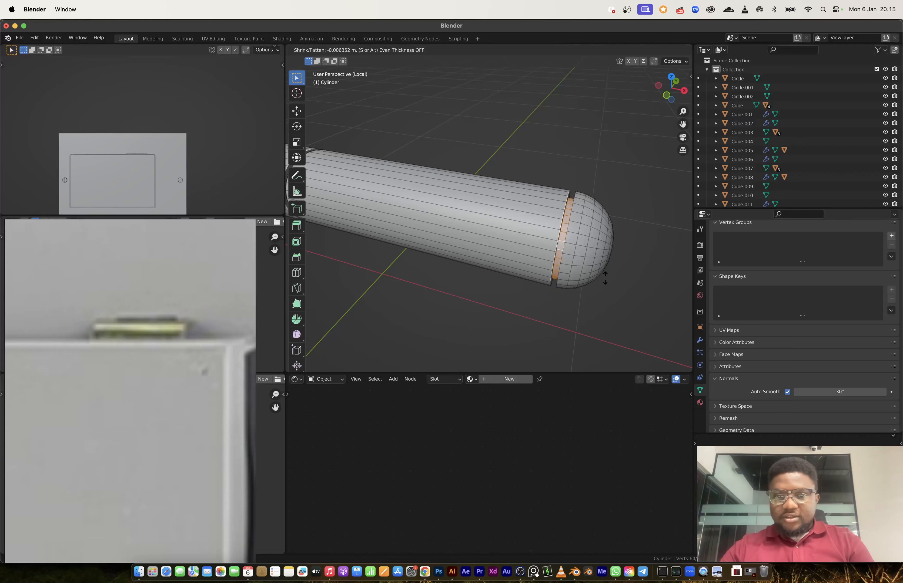
click(605, 278)
- Mirror the domed end onto the opposite end of the hinge cylinder along X and apply the mirror modifier
key(Tab)
scroll(566, 255, down, 5)
shift+middle_drag(475, 219, 555, 234)
key(alt+x)
click(483, 214)
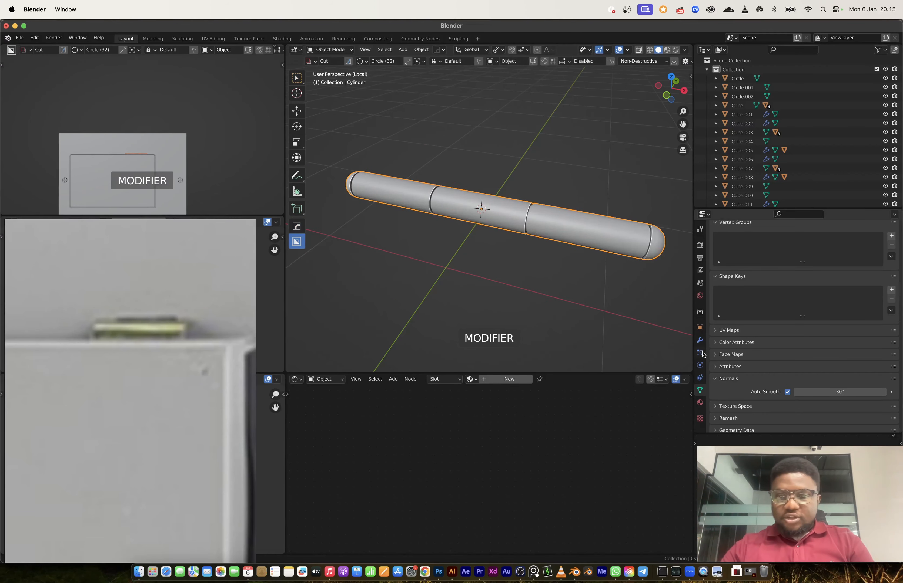
click(700, 340)
key(ctrl+a)
scroll(537, 246, down, 2)
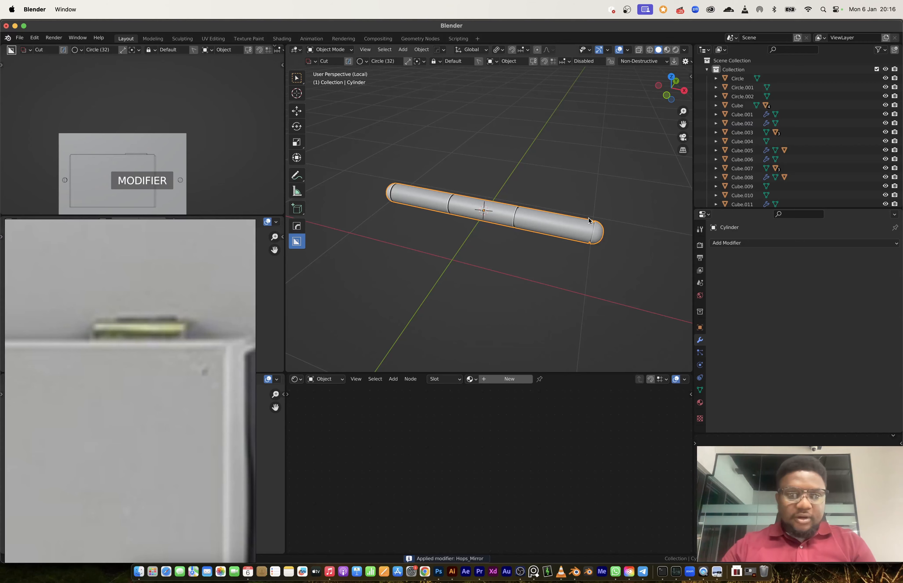
- Select the upper rear face strips along all three hinge segments and extrude them along Y into a flat hinge leaf
middle_drag(588, 221, 477, 228)
scroll(512, 197, up, 3)
key(Tab)
key(2)
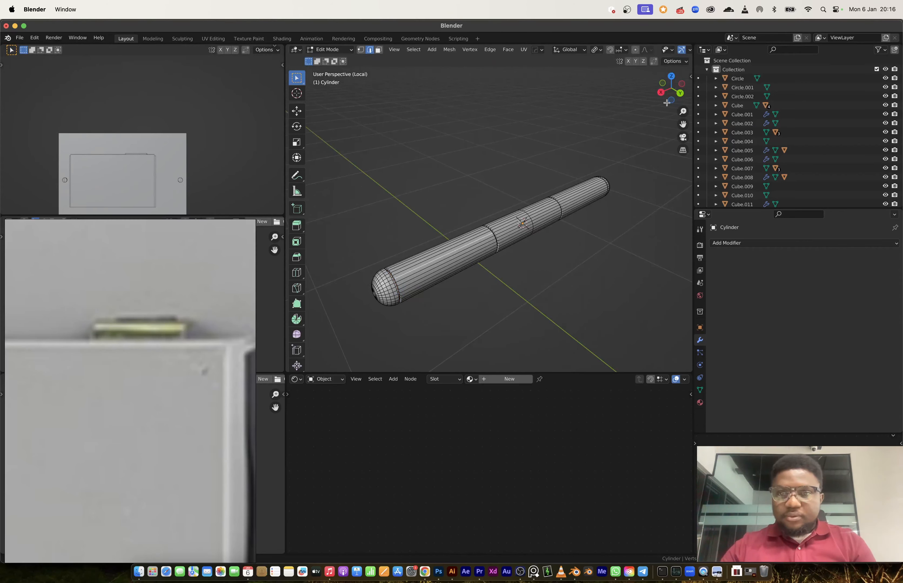
click(680, 92)
key(3)
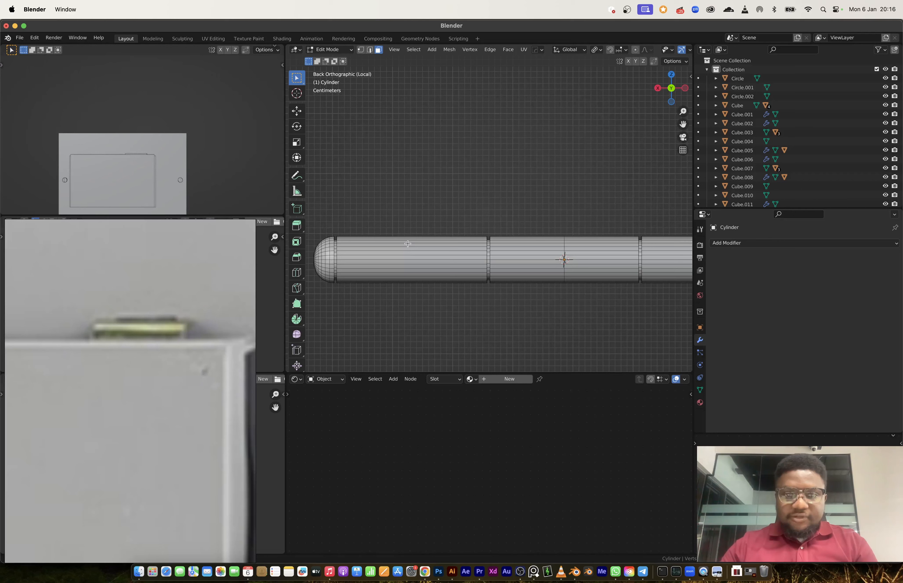
alt+click(409, 242)
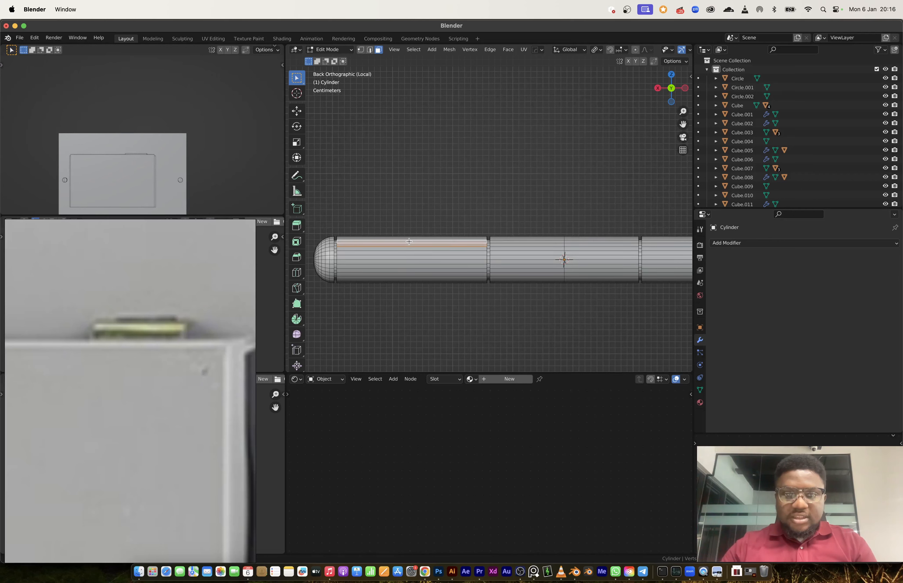
shift+click(544, 248)
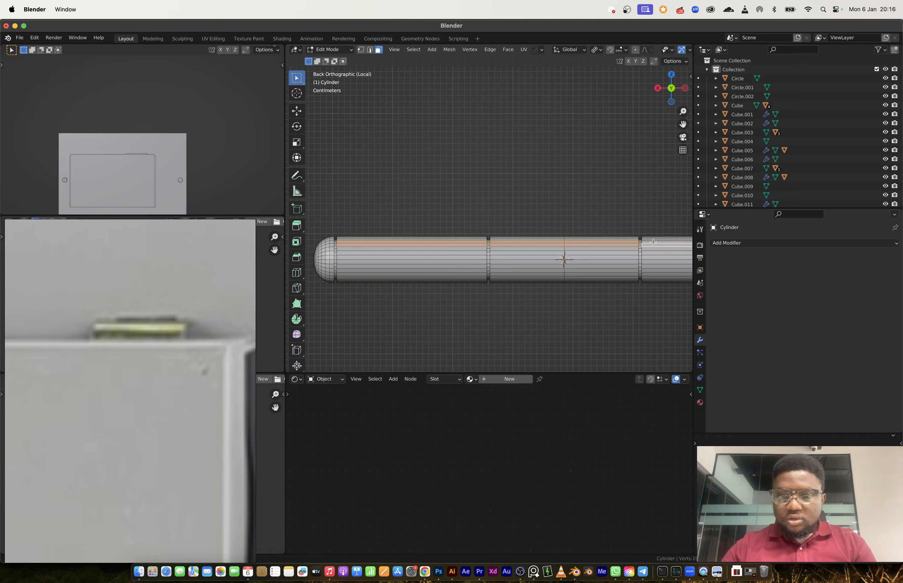
shift+middle_drag(652, 241, 533, 252)
middle_drag(469, 265, 466, 273)
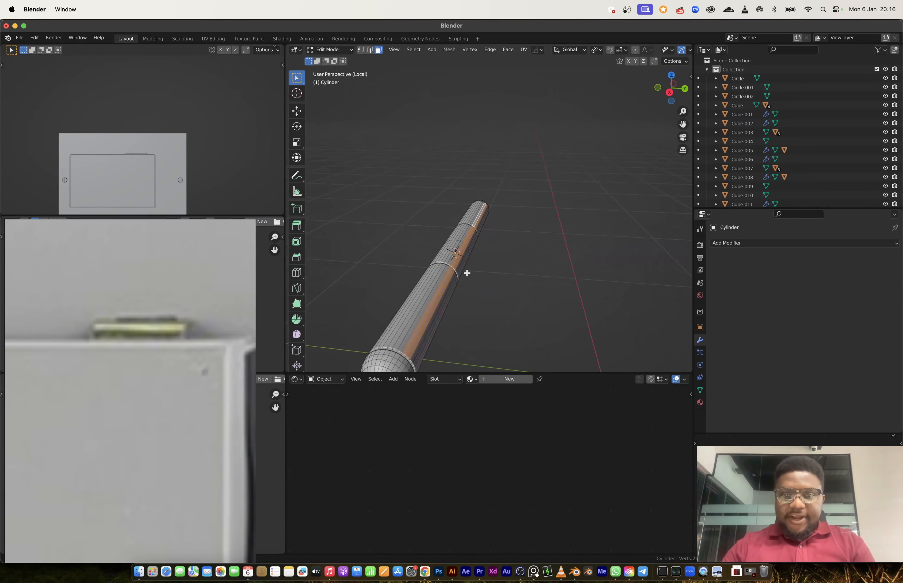
key(e)
key(y)
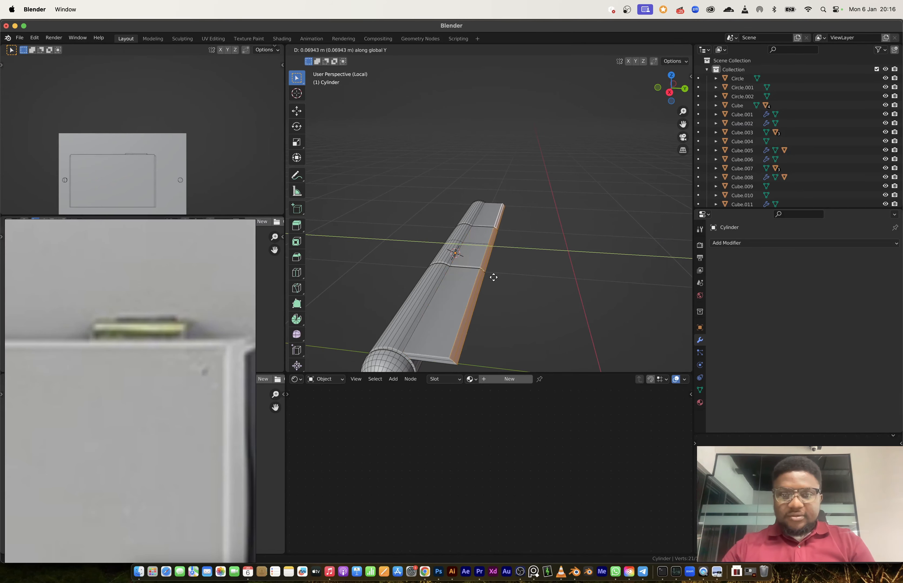
click(518, 281)
key(Tab)
- Leave local view, scale the hinge to 0.783 and adjust its height along Z at the door's upper edge
middle_drag(518, 281, 567, 250)
key(slash)
scroll(552, 259, down, 4)
scroll(567, 250, up, 2)
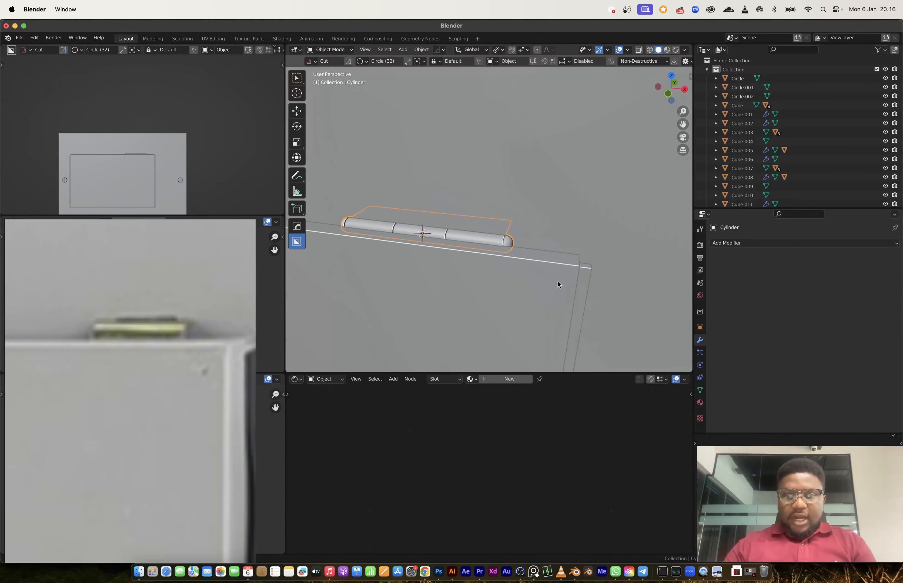
key(s)
click(512, 268)
key(g)
key(z)
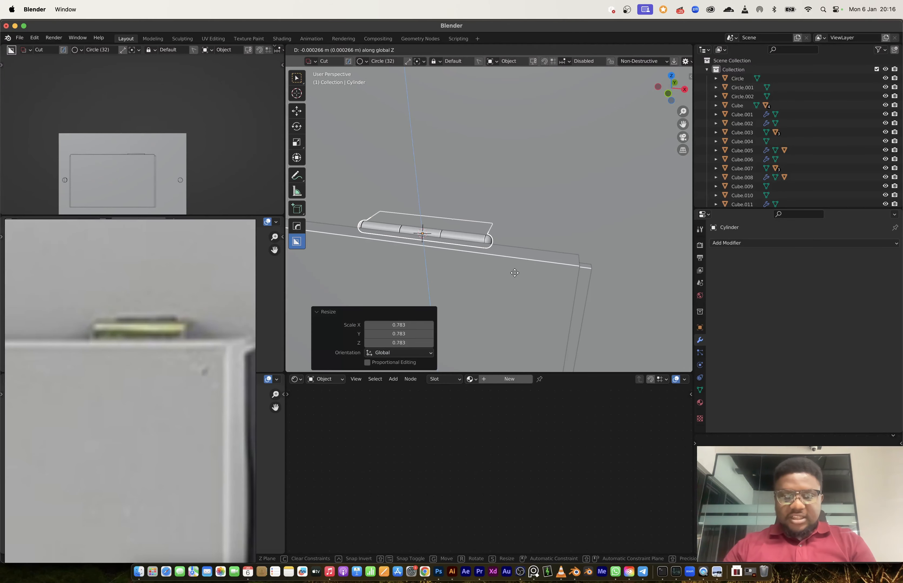
click(472, 255)
- Duplicate the hinge along the X axis to the opposite end of the door's upper edge
click(541, 260)
middle_drag(541, 260, 542, 236)
click(545, 217)
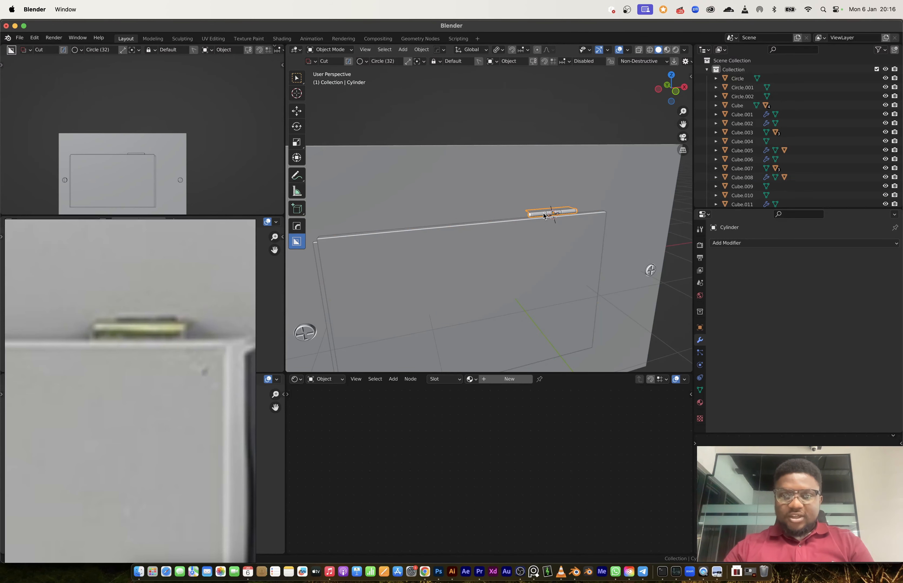
key(shift+d)
key(x)
click(384, 233)
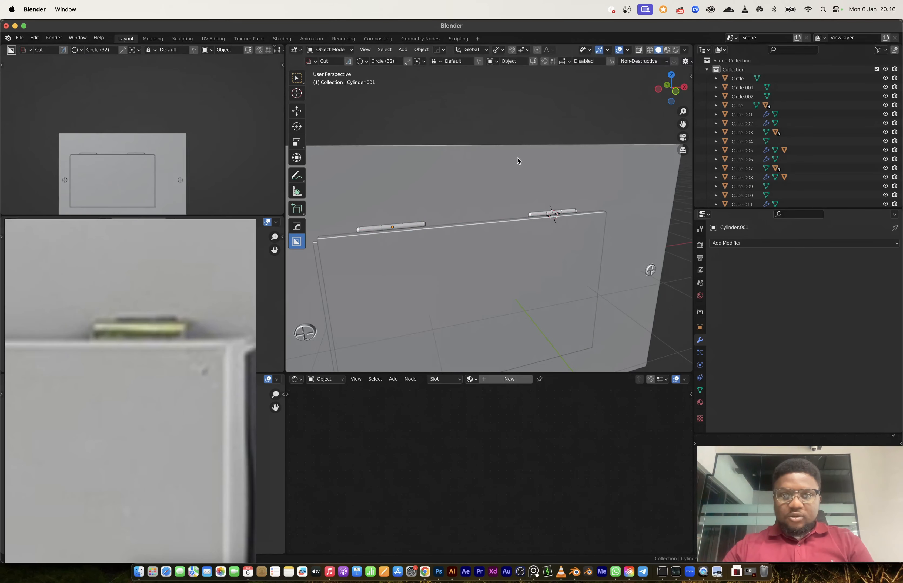
- Examine the main switch in the reference image and the matching area beside the door on the board
scroll(483, 204, down, 8)
scroll(86, 397, down, 6)
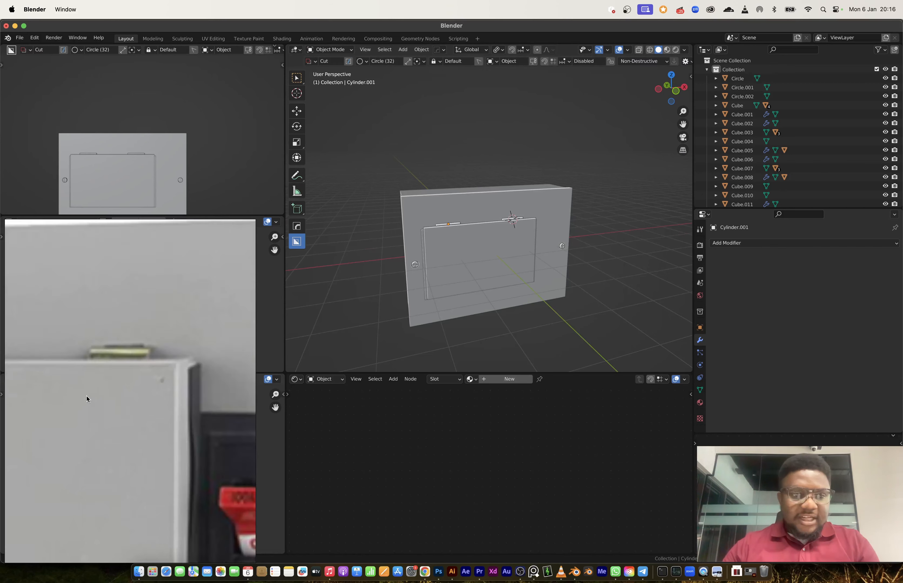
scroll(162, 388, up, 4)
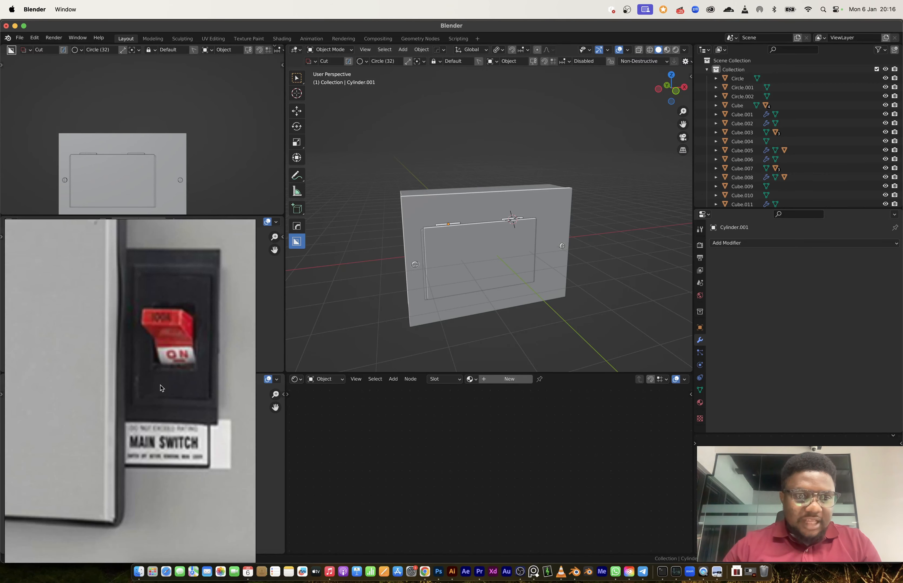
middle_drag(160, 385, 148, 425)
scroll(489, 228, up, 3)
shift+middle_drag(533, 245, 465, 233)
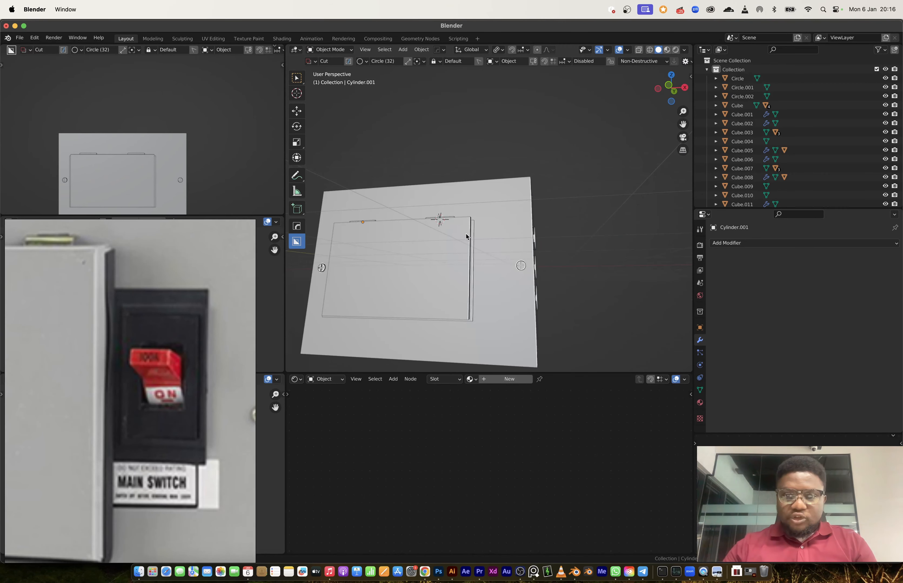
scroll(465, 233, up, 2)
shift+middle_drag(505, 279, 434, 250)
click(451, 250)
key(Tab)
scroll(435, 254, down, 1)
scroll(432, 250, down, 2)
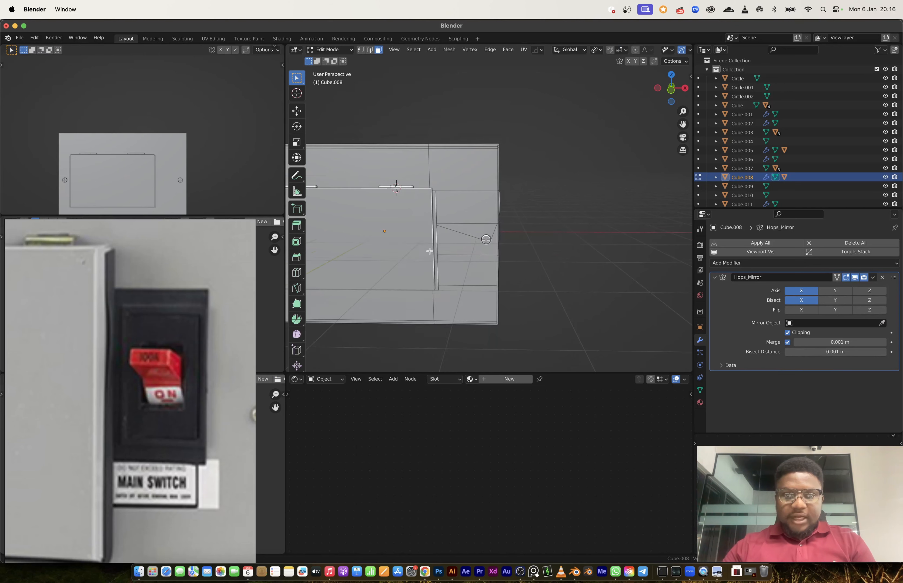
key(shift+a)
click(422, 260)
key(s)
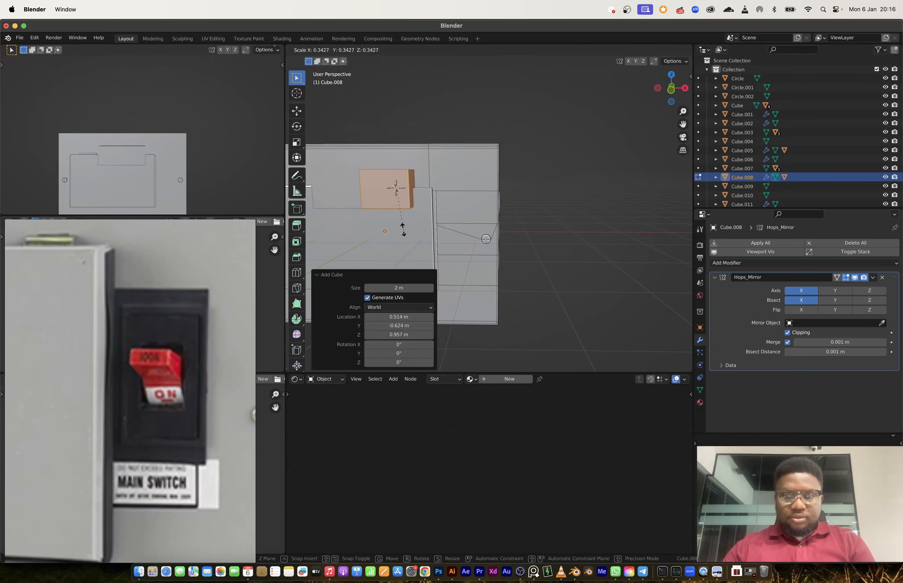
key(Escape)
key(super+z)
key(Tab)
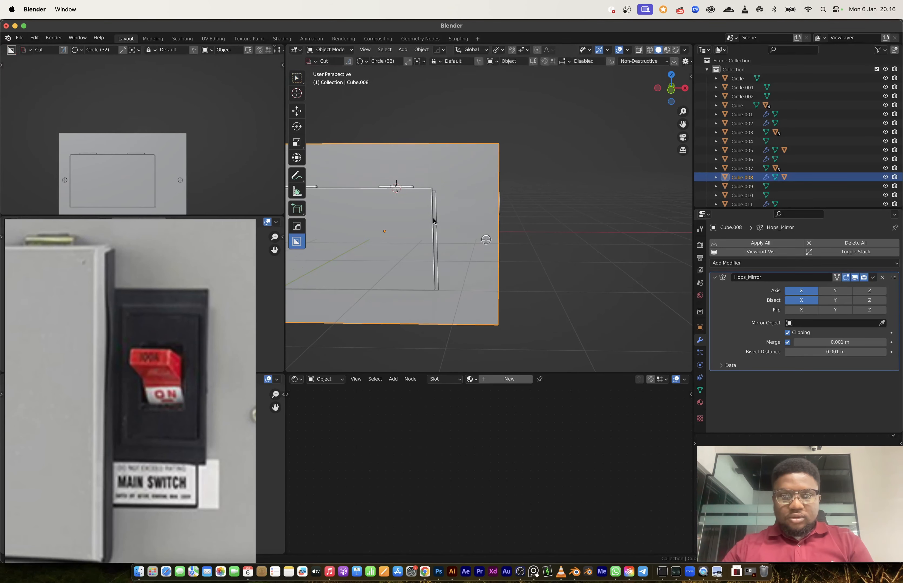
- Add a cube as a separate object for the main switch and scale it down
middle_drag(433, 219, 443, 224)
key(shift+a)
click(476, 232)
key(s)
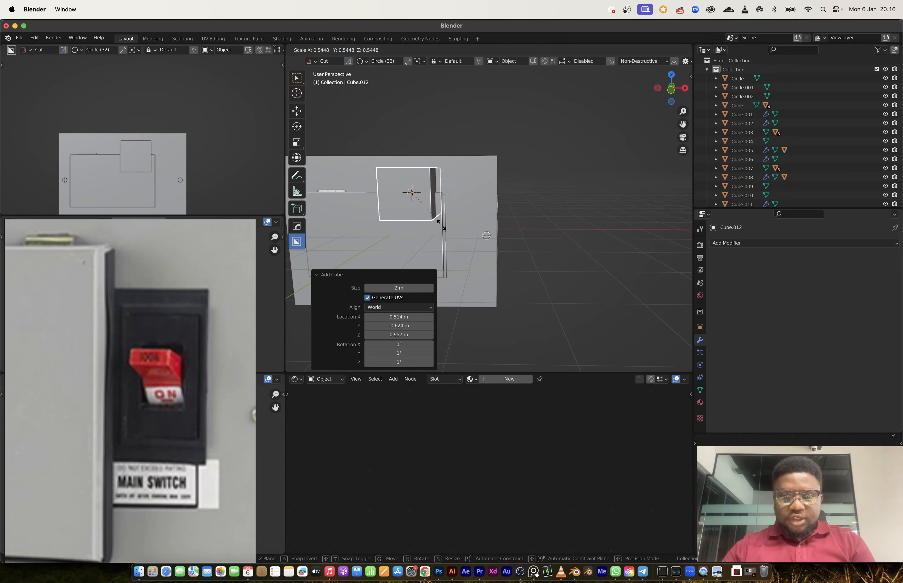
- Shrink the new cube and move it onto the enclosure front, just beside the door's hinge-free side edge
click(433, 215)
key(g)
click(476, 262)
- Flatten the cube to 0.228 along Y and stretch it along Z into a tall switch plate
key(s)
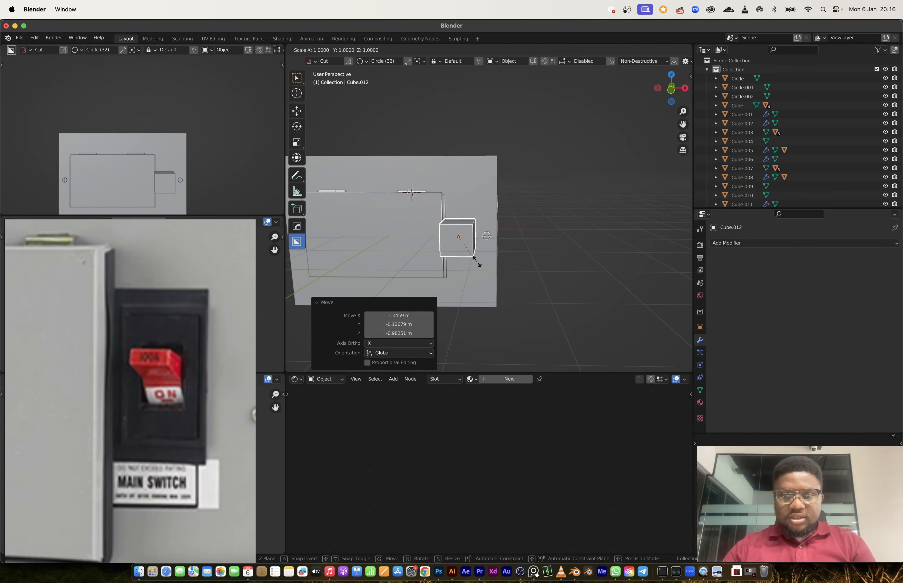
key(y)
click(459, 243)
key(s)
key(z)
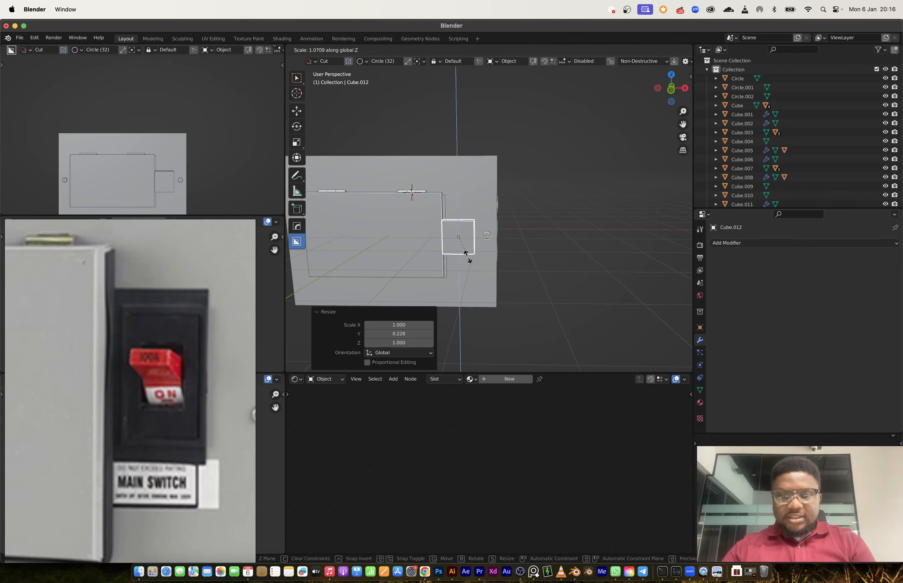
click(466, 265)
- Move the switch plate 0.11272 m along Y toward the enclosure and scale it uniformly by 0.908
middle_drag(466, 266, 529, 305)
key(g)
key(y)
click(486, 270)
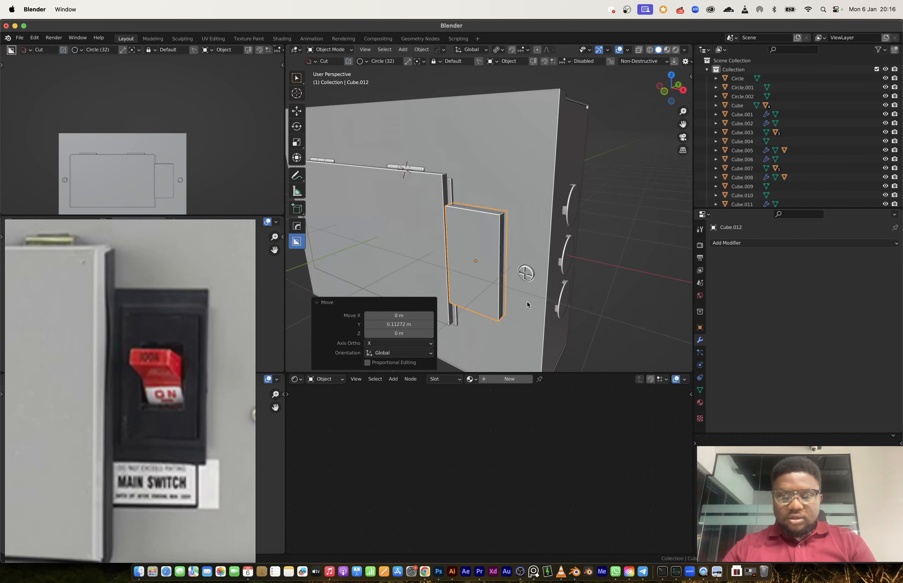
key(s)
click(518, 305)
- Nudge the switch plate along X by about -0.006 m and another -0.026 m toward the door edge
key(g)
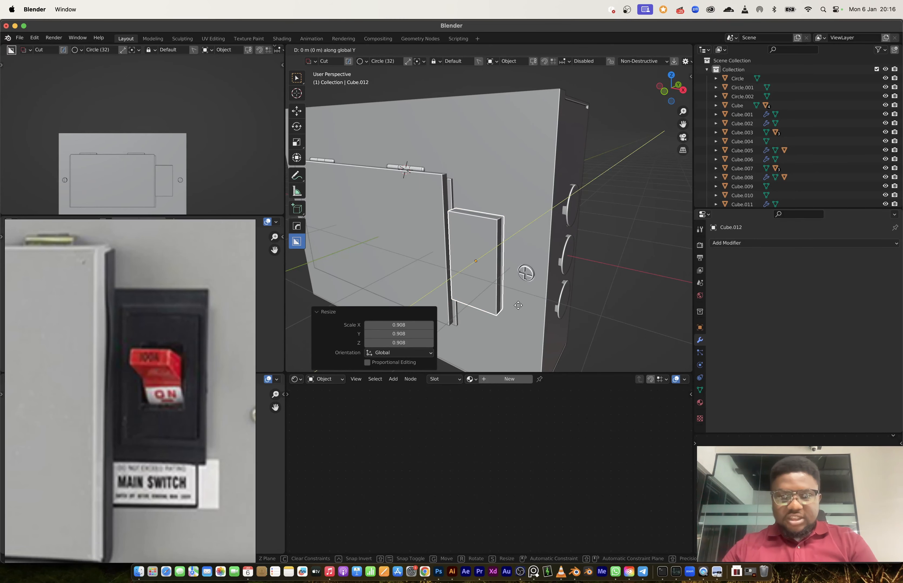
key(x)
click(518, 307)
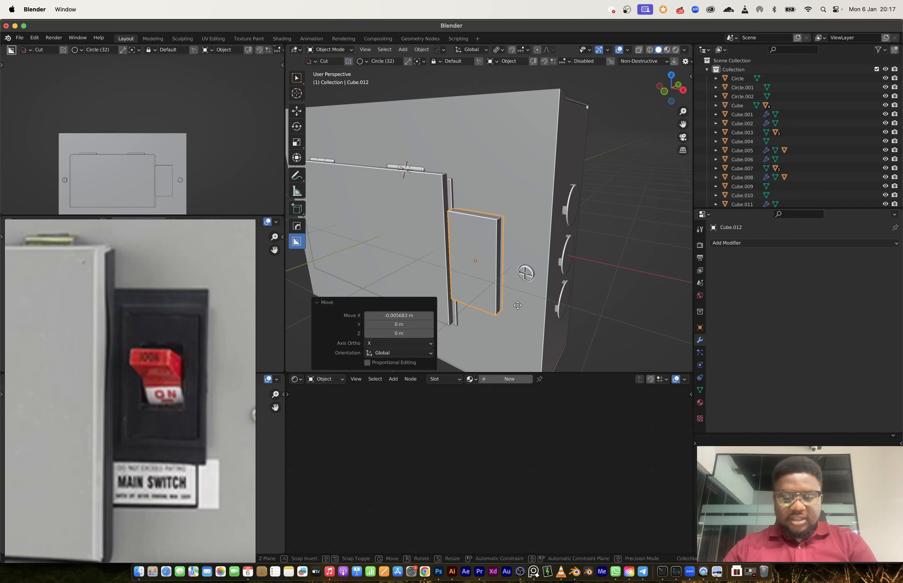
key(g)
key(x)
click(517, 308)
- Thin the switch plate to 0.32 along Y and apply its scale
middle_drag(518, 307, 537, 270)
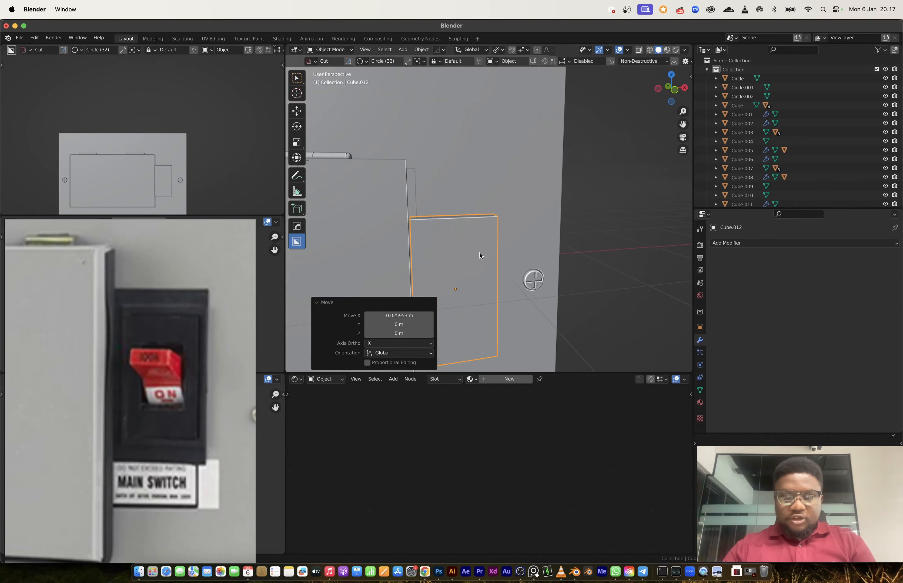
scroll(479, 256, up, 3)
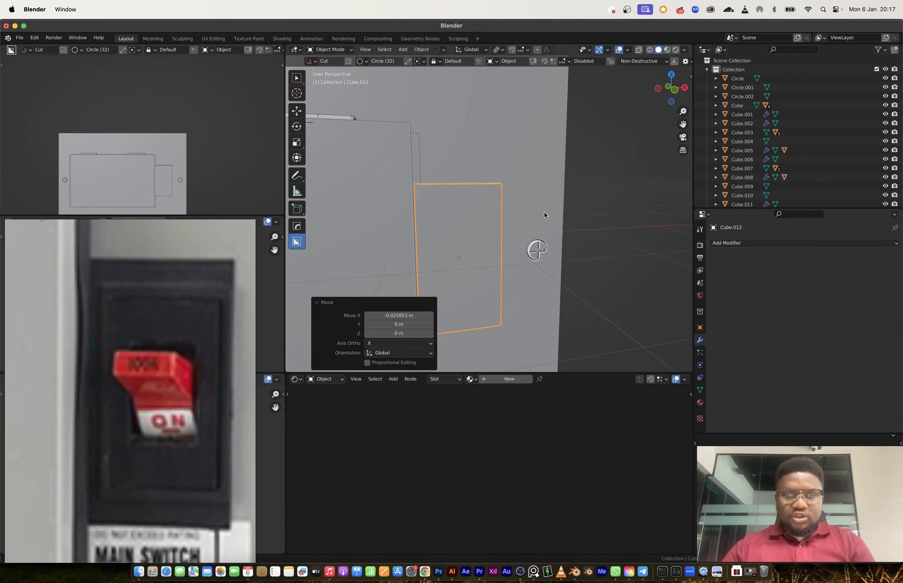
scroll(544, 215, down, 4)
middle_drag(544, 215, 597, 248)
key(s)
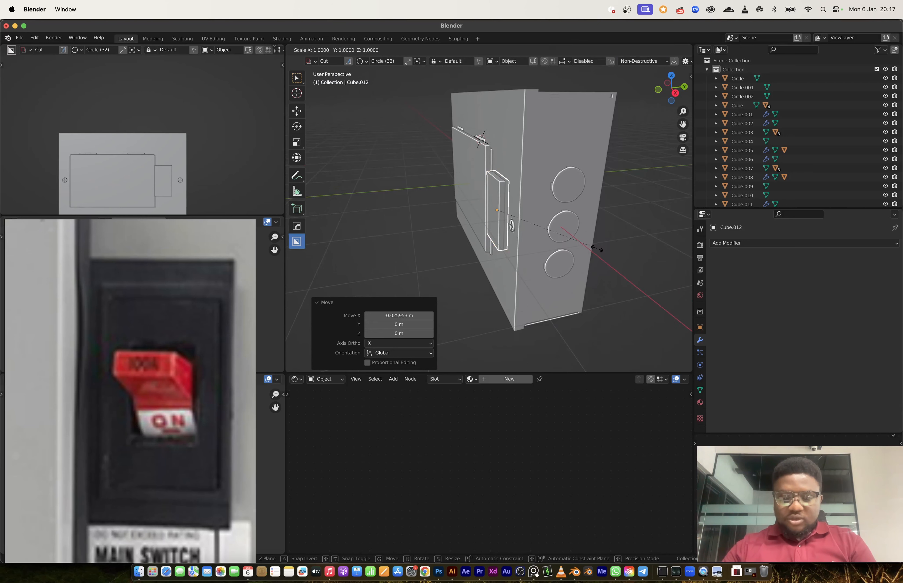
key(y)
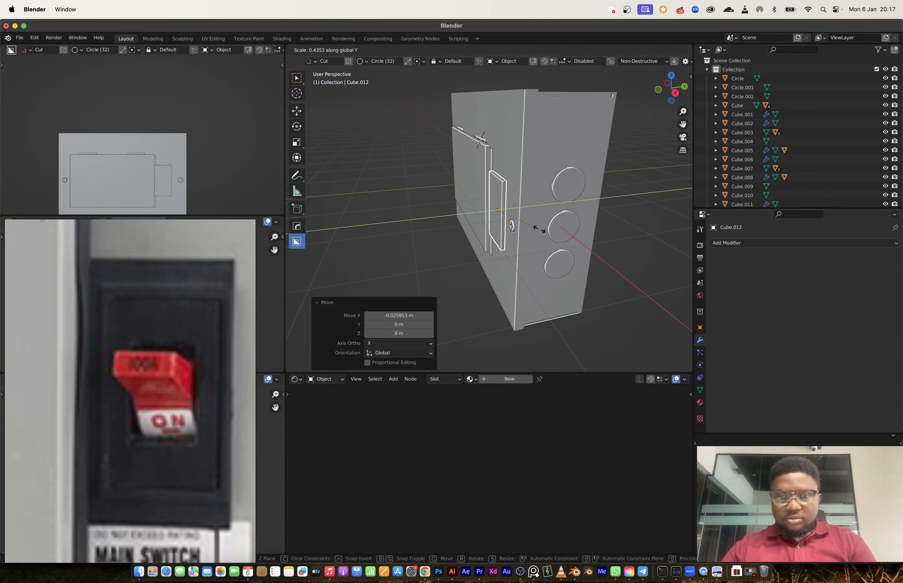
click(527, 226)
middle_drag(527, 226, 493, 207)
key(ctrl+a)
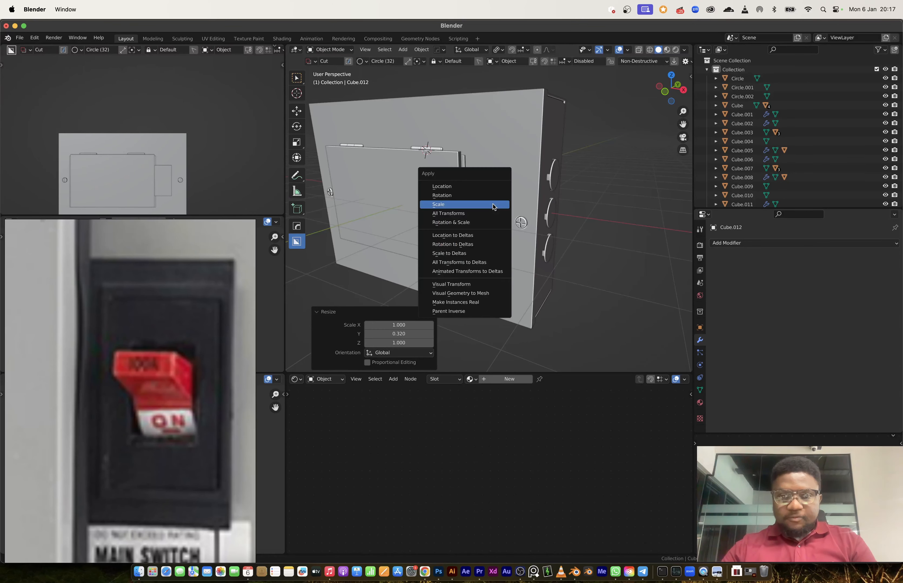
click(493, 207)
- Inset the switch plate's front face by about 0.055 m, and inset it again by about 0.016 m
scroll(489, 244, up, 5)
mouse_move(489, 244)
middle_down()
mouse_move(493, 235)
mouse_move(488, 257)
middle_up()
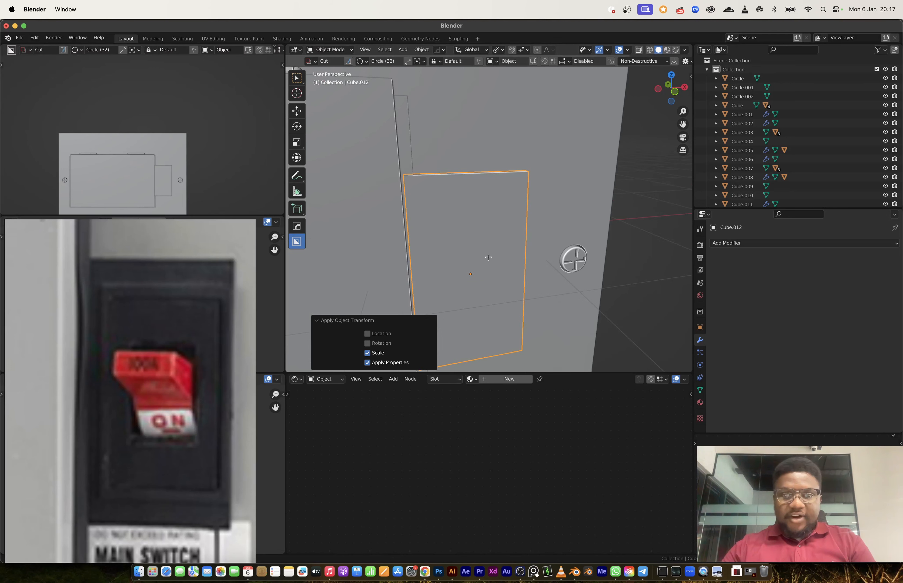
key(Tab)
key(i)
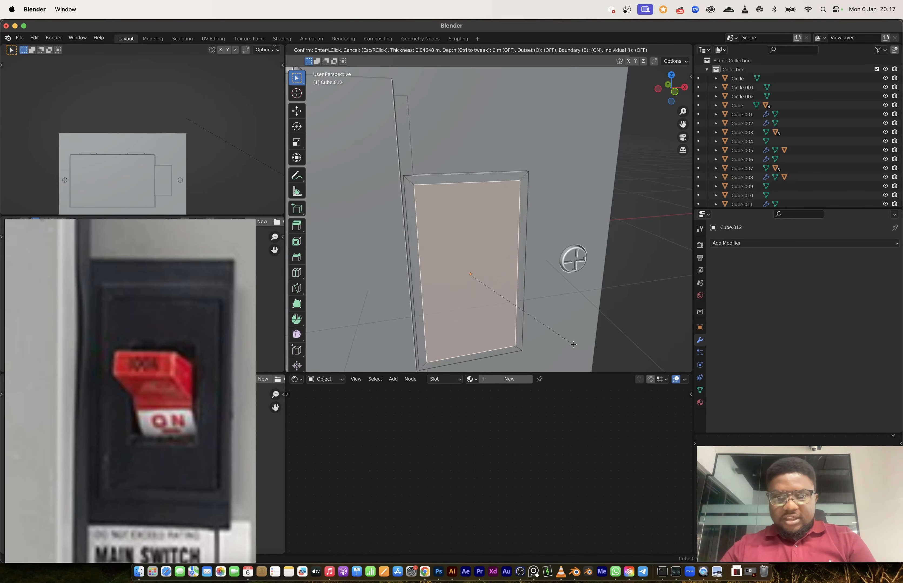
click(578, 348)
key(i)
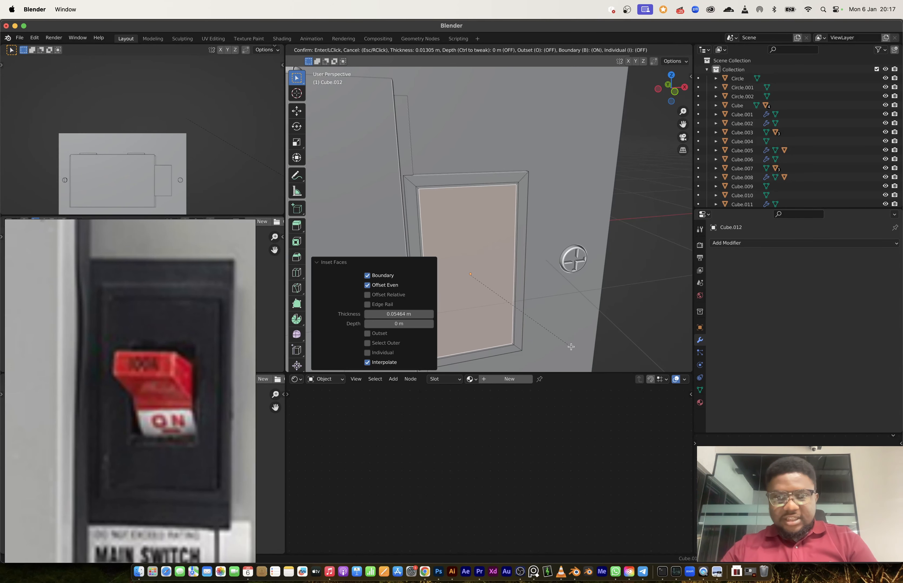
click(569, 346)
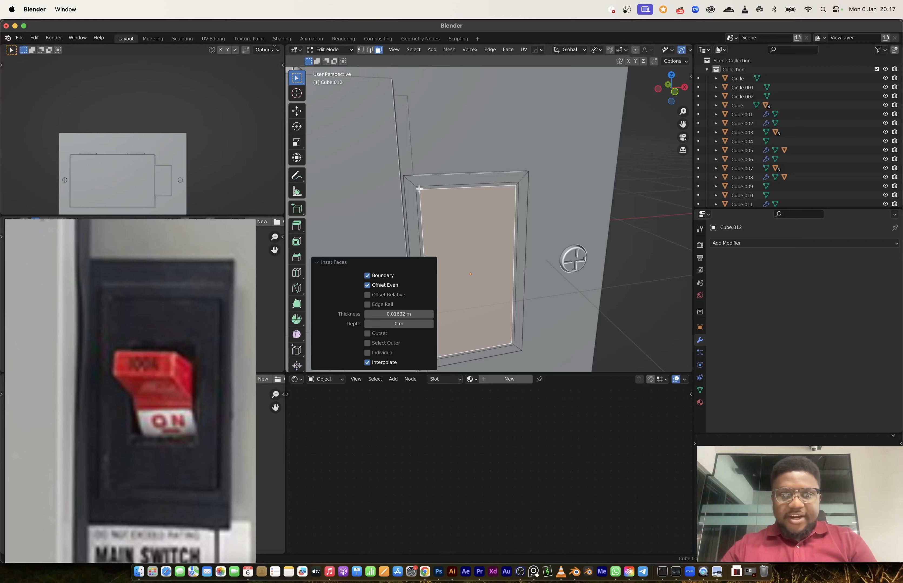
- Select the narrow ring of faces between the two insets and extrude it about 0.034 m
alt+click(418, 188)
middle_drag(428, 217, 527, 308)
key(e)
click(477, 242)
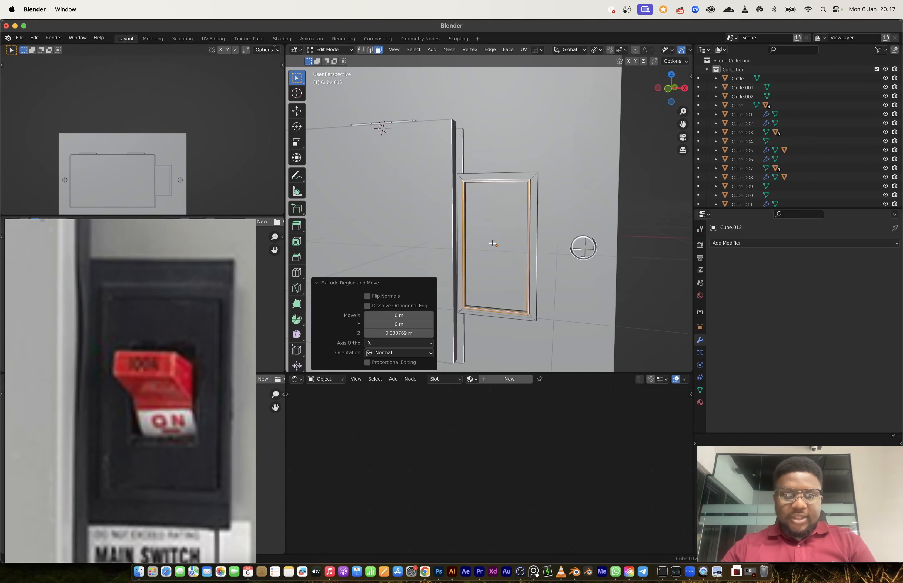
- Inset the plate's centre face by 0.1425 m and scale the inner face to 0.912 along Z
click(527, 307)
key(i)
click(536, 346)
key(s)
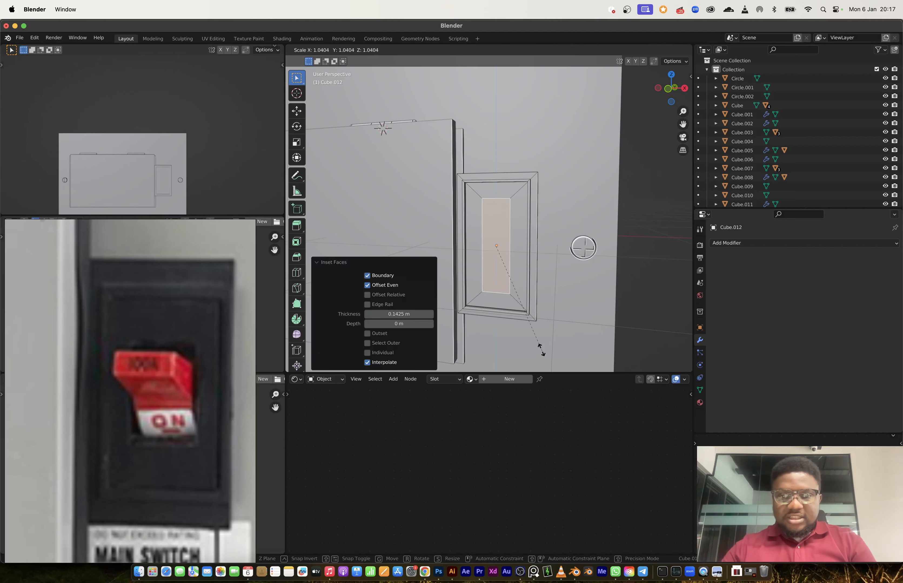
key(z)
click(516, 288)
- Extrude the inner face outward by about 0.024 m to form a raised block
middle_drag(517, 288, 594, 308)
key(e)
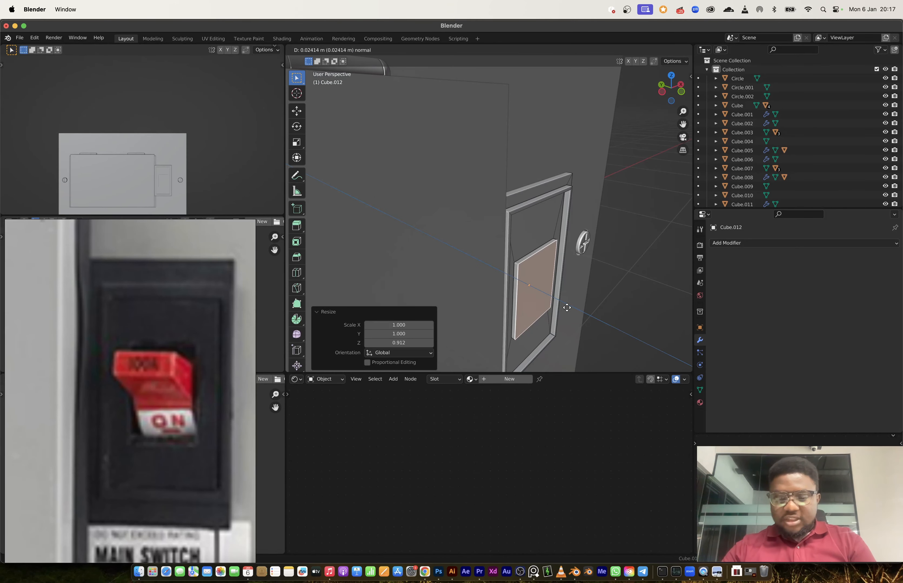
click(569, 309)
- Inset the raised block's face by about 0.024 m, extrude it inward as a switch recess, and return to Object Mode
key(i)
click(587, 328)
key(e)
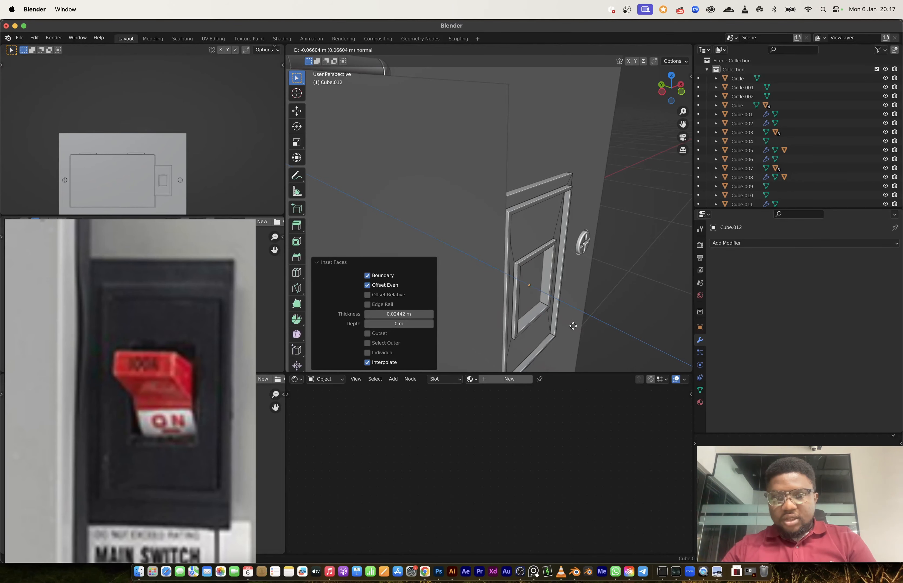
click(569, 325)
key(Tab)
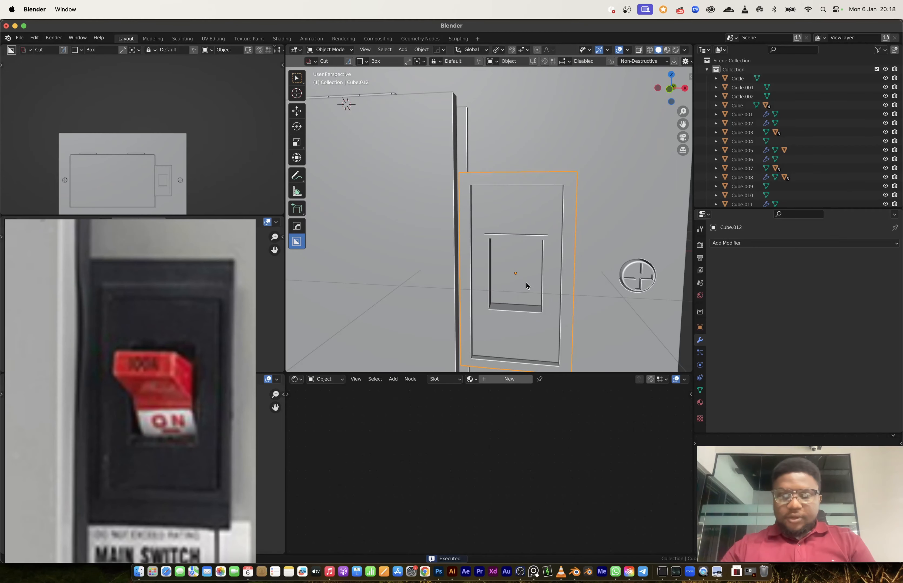
- Snap the 3D cursor to the switch plate and add a 32-vertex cylinder there
key(x)
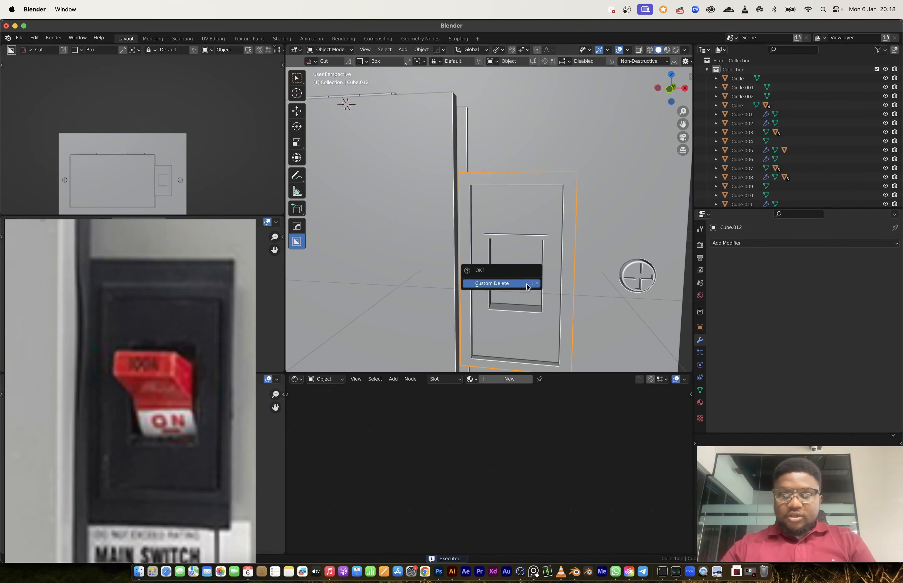
key(Escape)
key(shift+s)
click(526, 309)
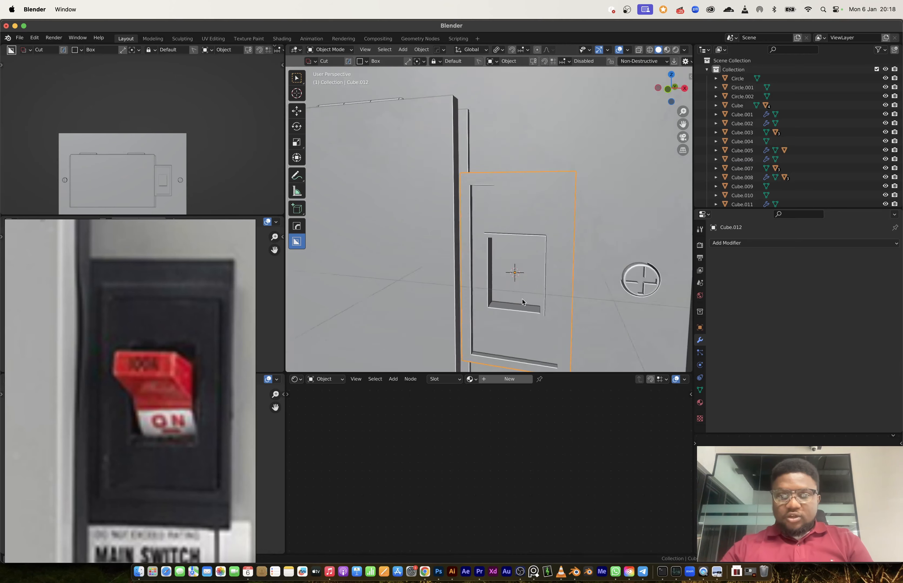
key(shift+a)
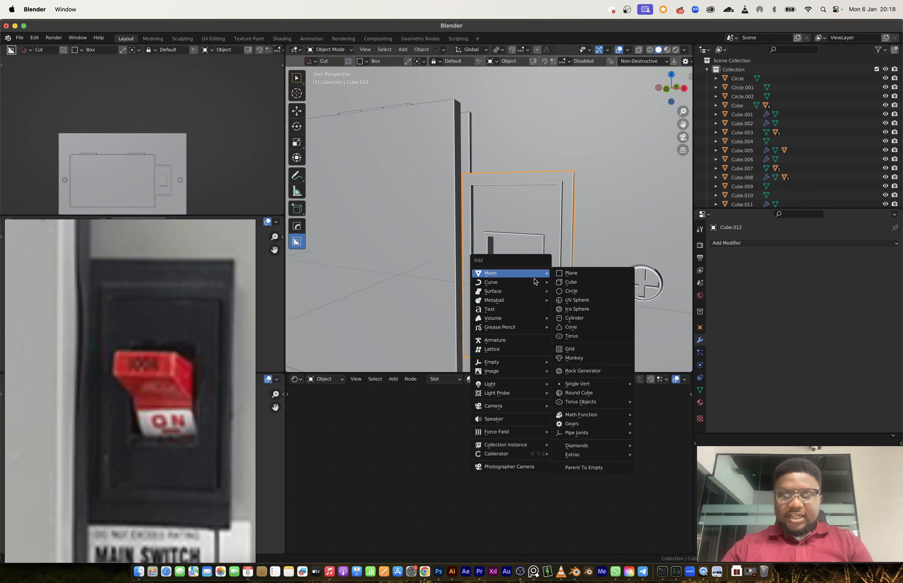
mouse_move(538, 273)
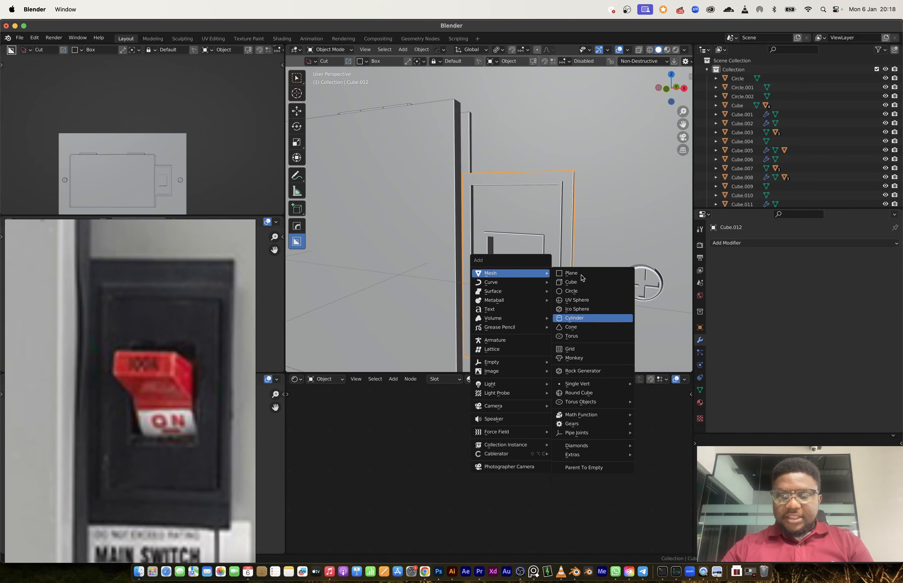
click(576, 318)
- Rotate the cylinder 90° about X and 90° about Z so it lies horizontally across the plate
text(rx)
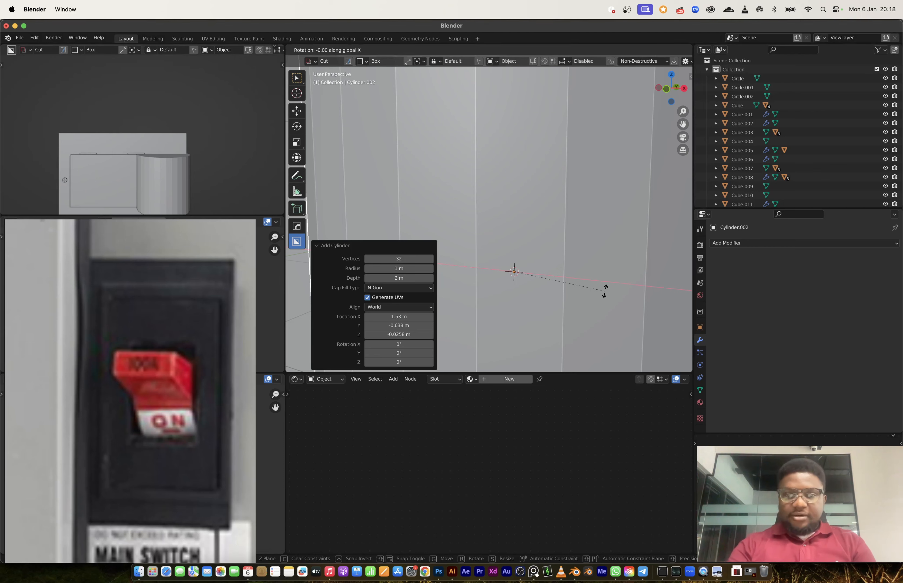
text(90)
key(Return)
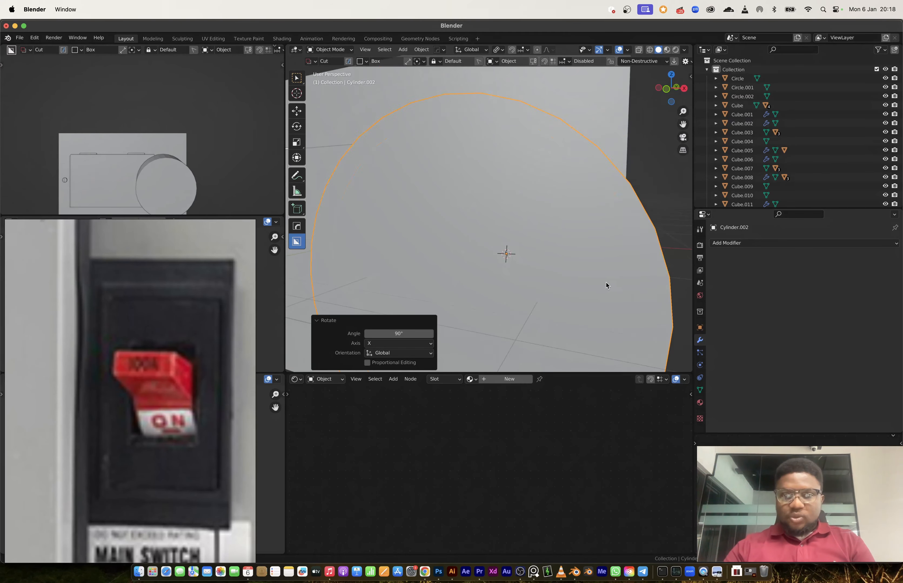
scroll(606, 286, down, 4)
text(rz90)
key(Return)
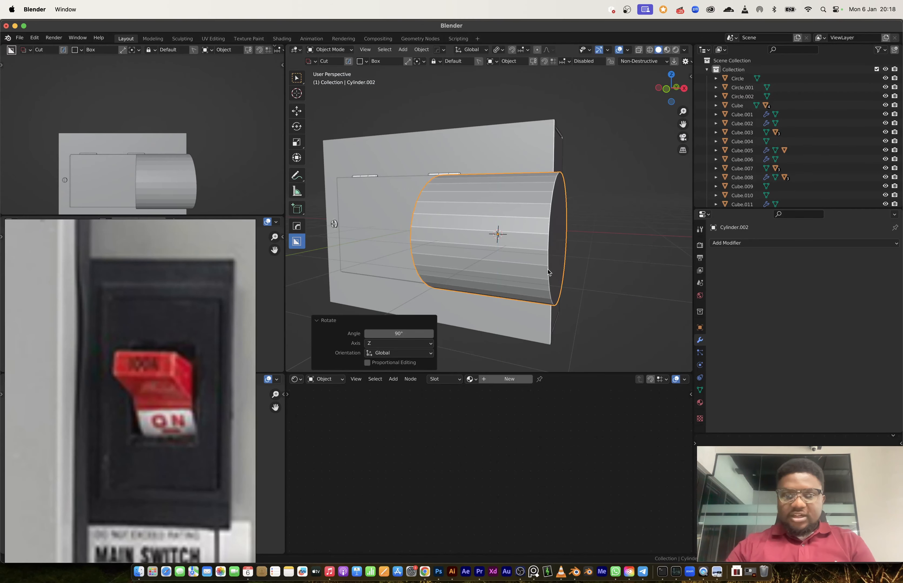
- Scale the cylinder uniformly by 0.122, 1.666 and 0.829 to fit the height of the switch recess
key(s)
click(491, 243)
scroll(509, 275, up, 6)
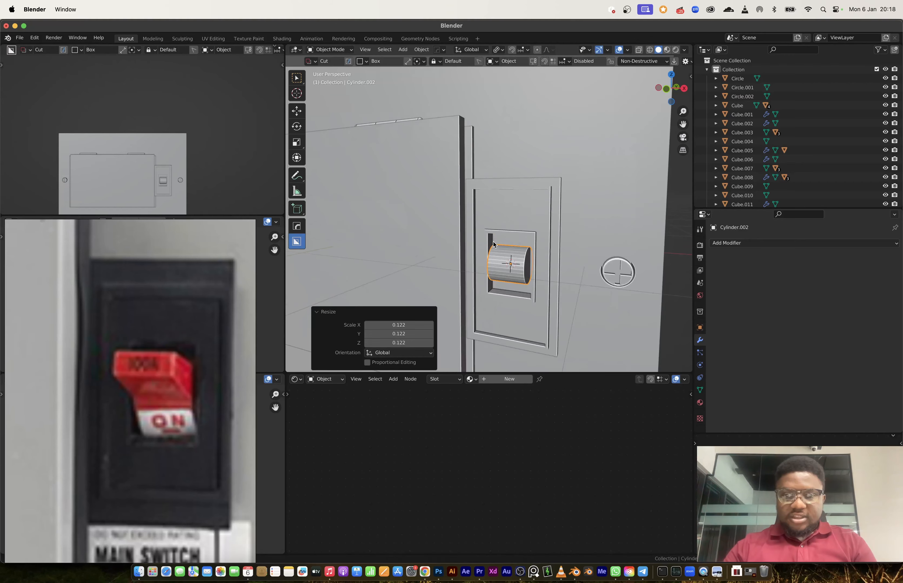
key(s)
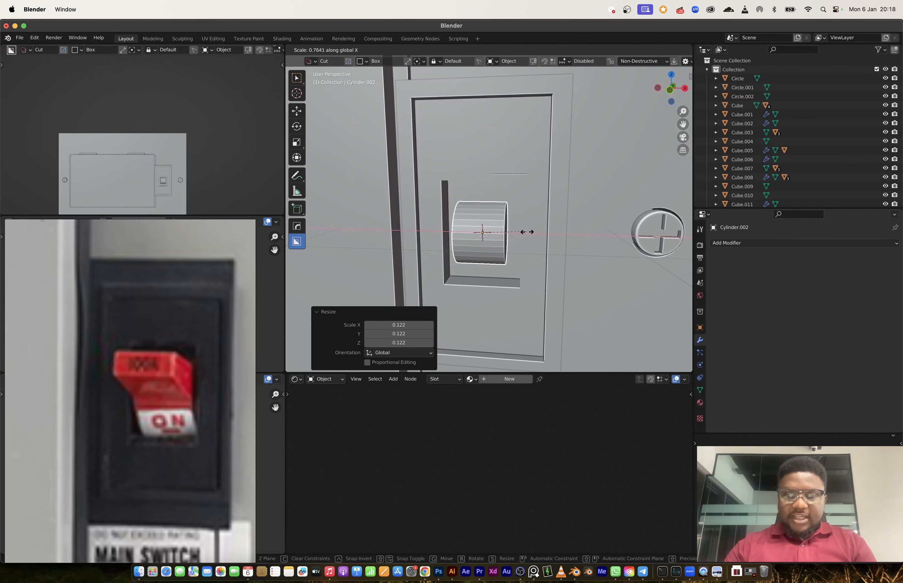
click(537, 273)
key(s)
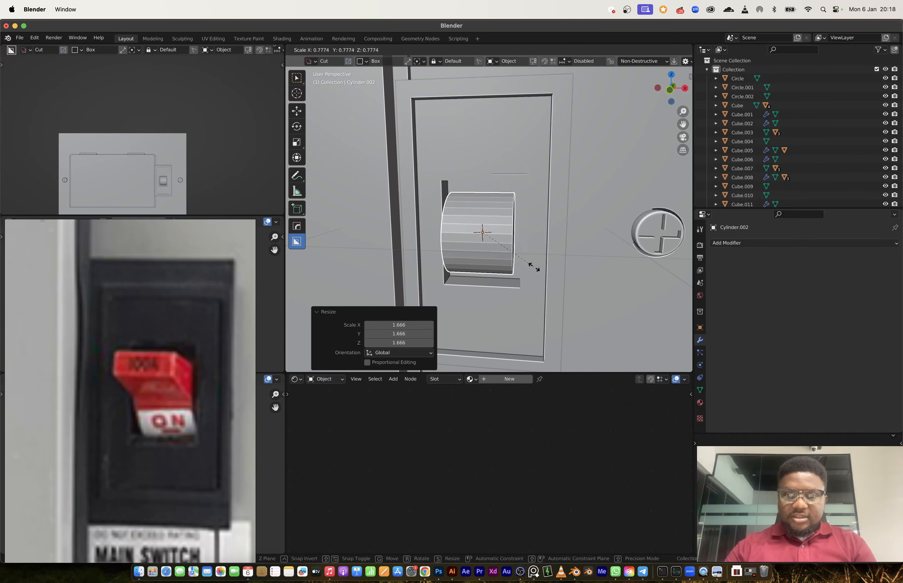
click(544, 265)
- Shorten the cylinder along X and widen it again by 1.33 so it nearly spans the recess
key(s)
key(x)
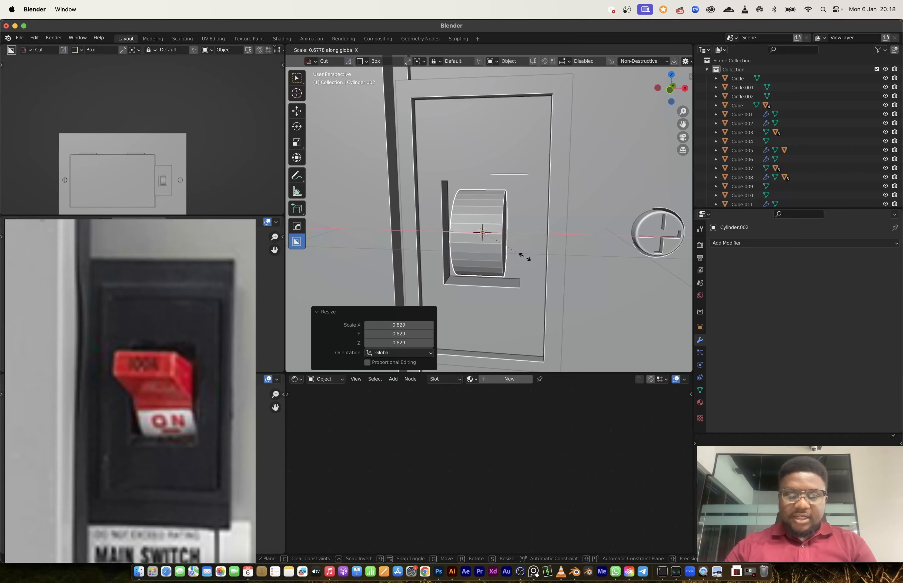
click(524, 258)
middle_drag(523, 258, 465, 240)
key(s)
key(x)
click(534, 253)
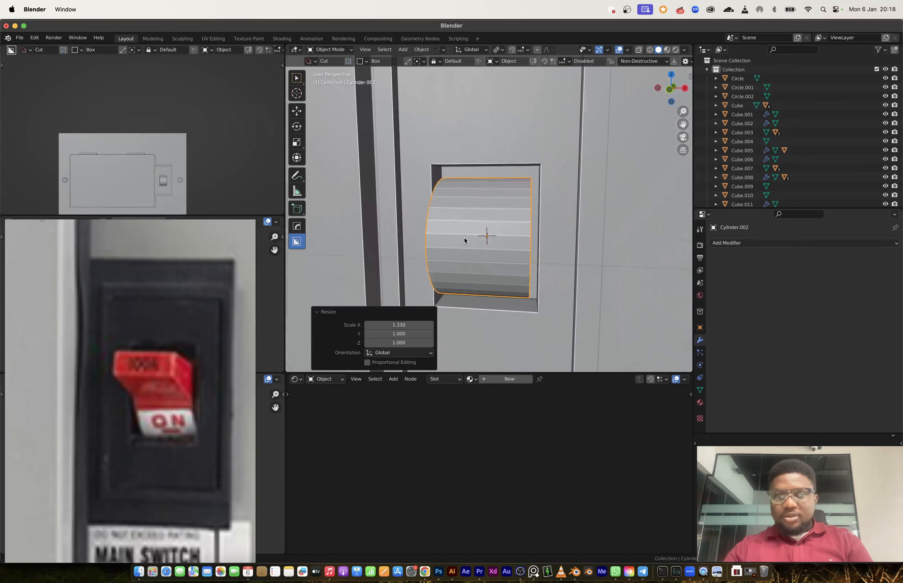
- Add the switch plate to the selection and narrow it together with the cylinder to 0.875 along X
scroll(465, 239, down, 4)
shift+click(536, 234)
key(s)
key(x)
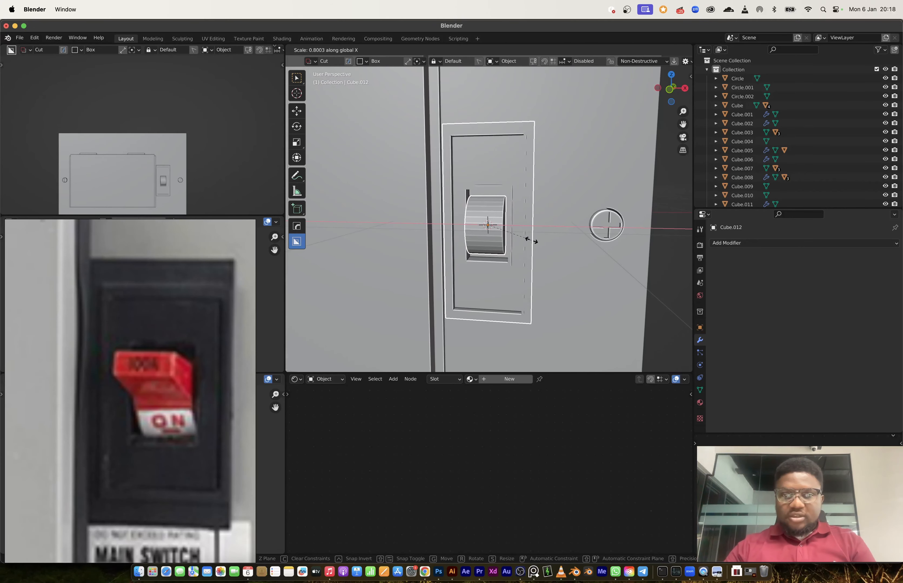
click(532, 240)
- Move the switch plate and cylinder together along X toward the door edge
key(g)
key(x)
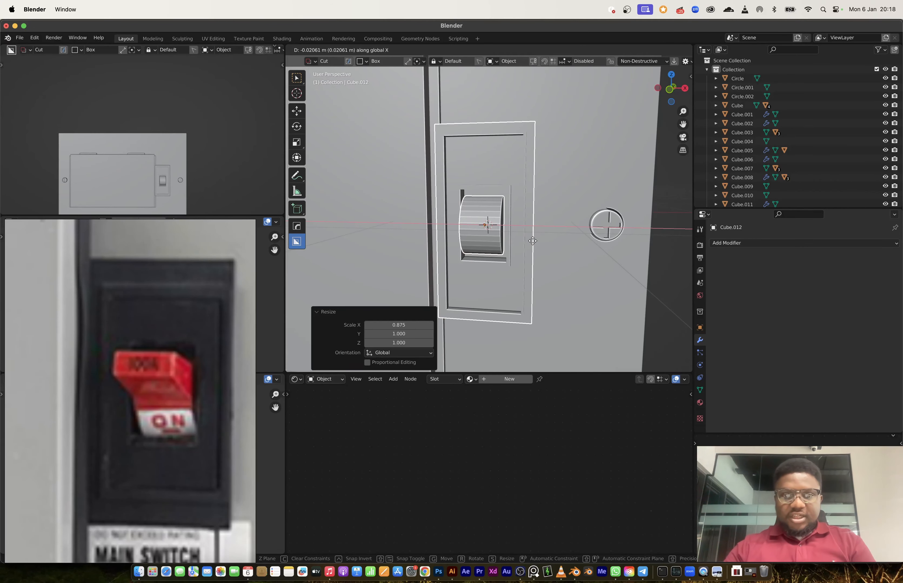
click(510, 292)
- In the switch cylinder's mesh, select the four adjacent front faces at mid-height and extrude them outward by about 0.14 m
scroll(514, 273, down, 4)
middle_drag(486, 242, 494, 218)
scroll(493, 231, up, 4)
click(476, 222)
scroll(475, 220, up, 3)
key(Tab)
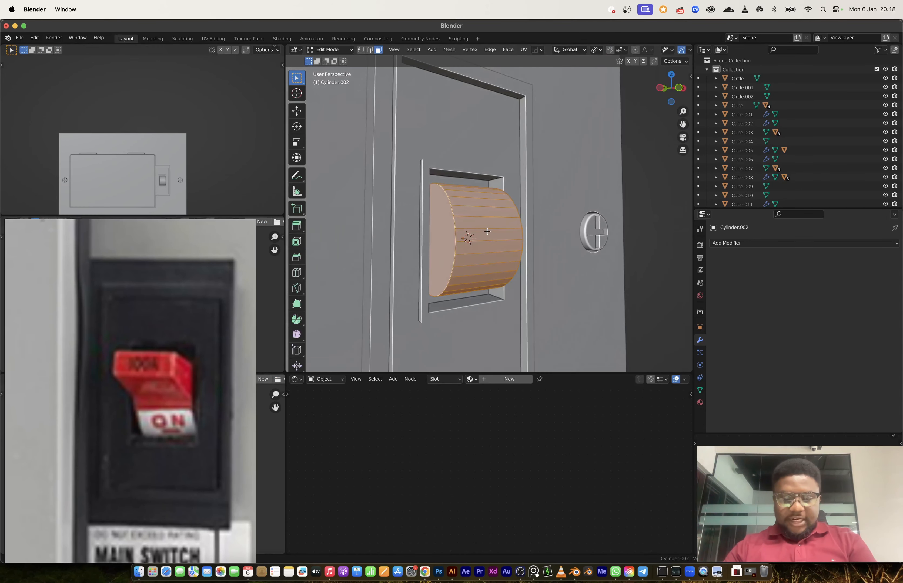
click(678, 89)
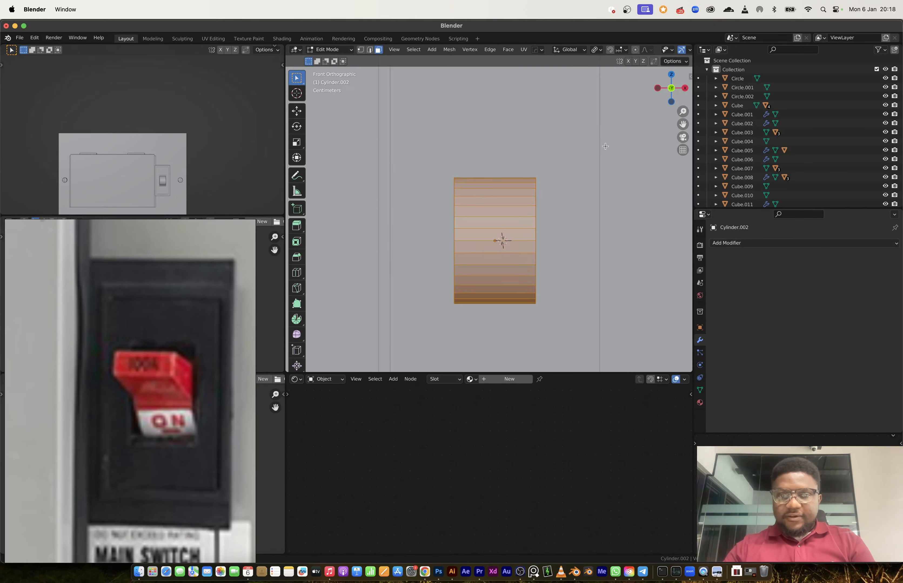
click(487, 240)
shift+click(486, 253)
middle_drag(487, 253, 506, 266)
shift+click(476, 227)
shift+click(480, 263)
key(e)
click(547, 280)
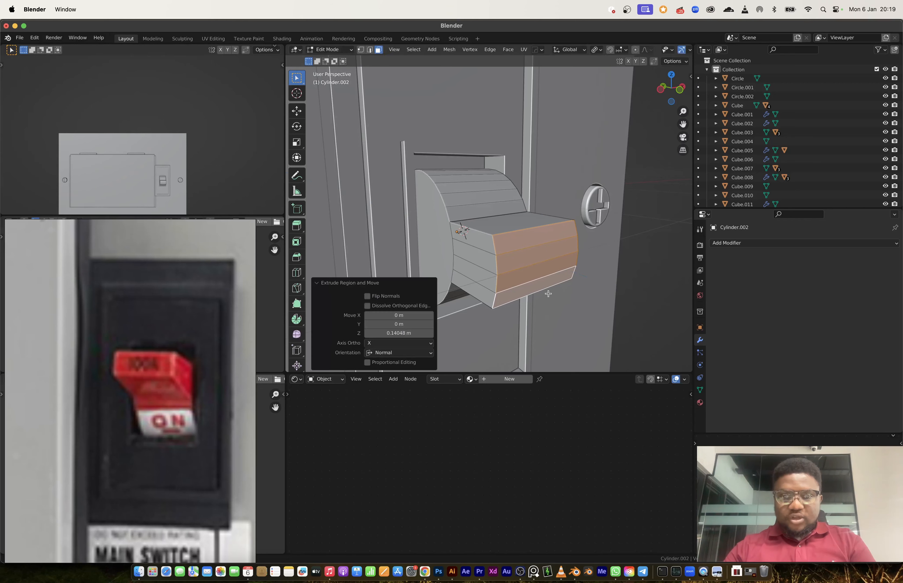
- Scale the extruded lever faces to 0.531 along Z and flatten them to 0 along Y
key(s)
key(z)
click(529, 299)
key(s)
key(x)
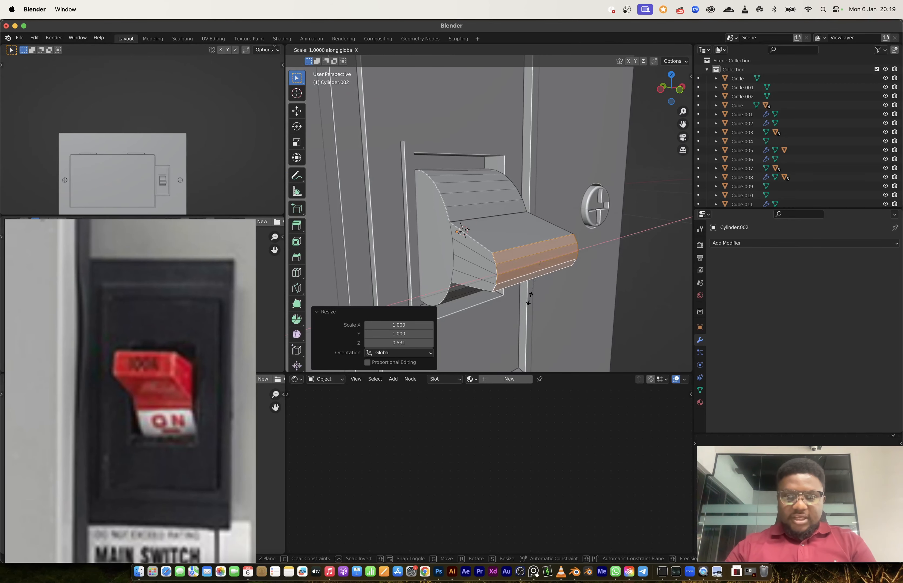
key(y)
key(0)
key(Return)
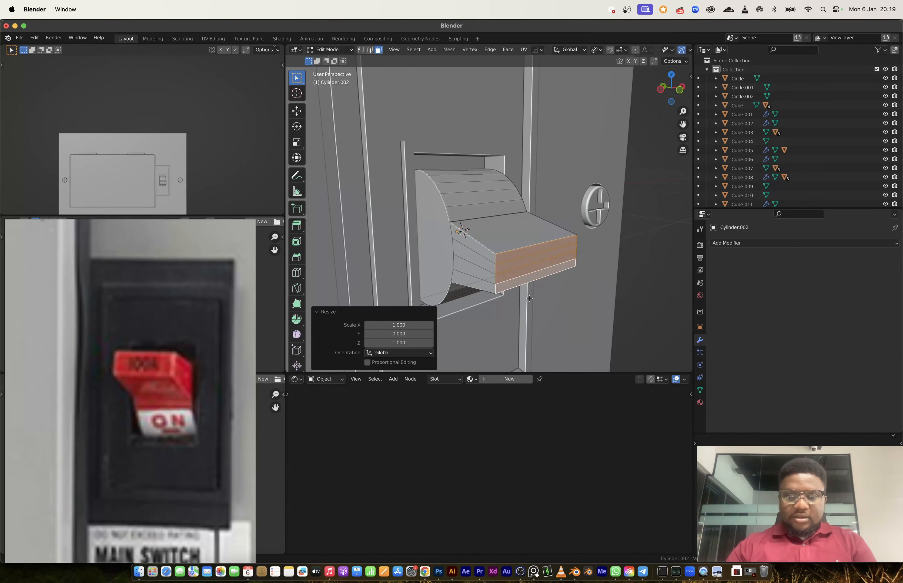
- Shade the switch cylinder smooth and enable Auto Smooth at 30° for its normals
middle_drag(536, 269, 495, 244)
scroll(540, 264, down, 5)
key(Tab)
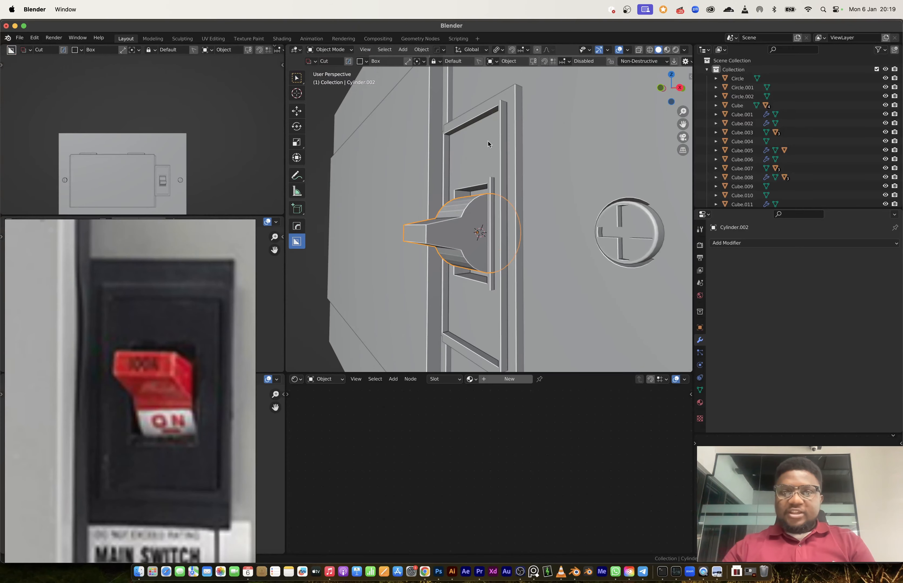
right_click(469, 208)
click(468, 221)
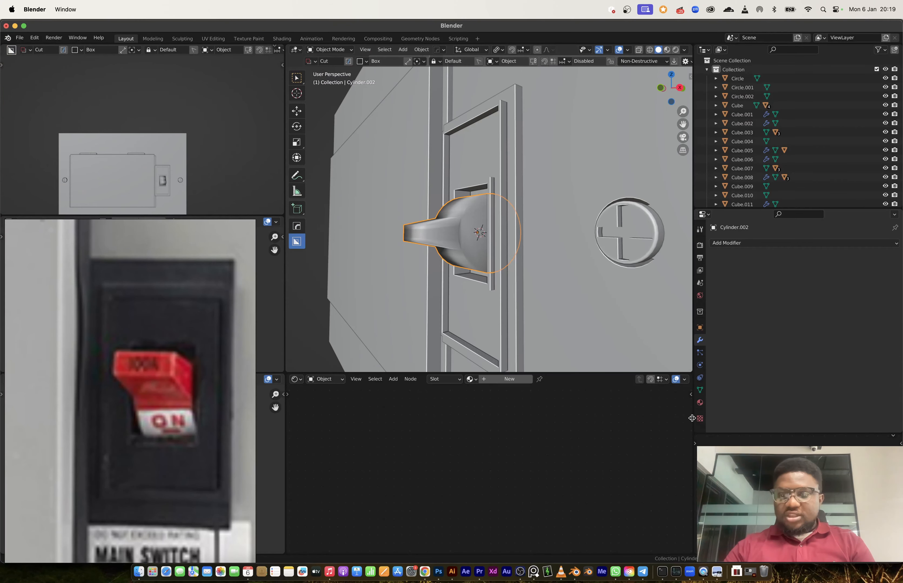
click(700, 390)
click(777, 425)
- Set the pivot point to 3D Cursor and rotate the switch cylinder by -38.8° about X so its lever tilts upward
middle_drag(470, 189, 504, 73)
click(504, 52)
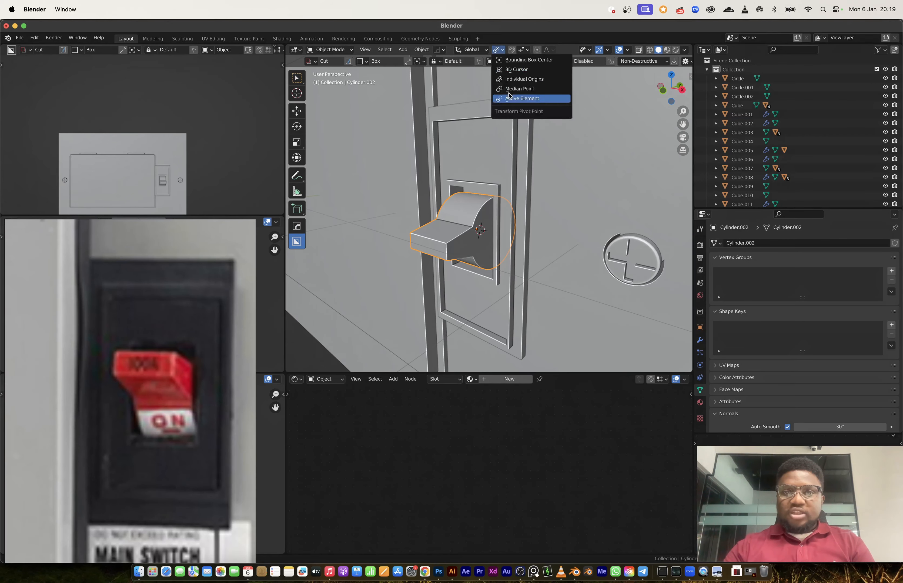
click(512, 76)
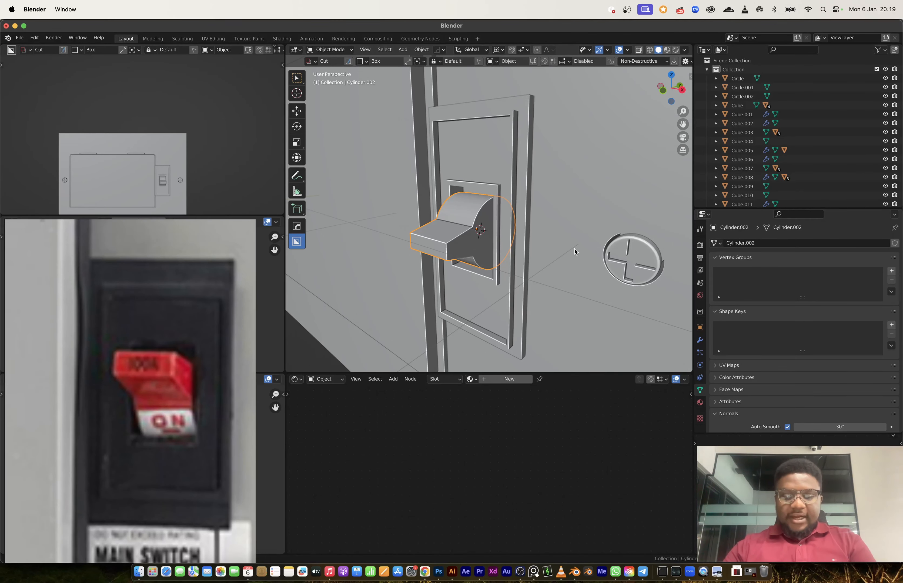
key(r)
key(x)
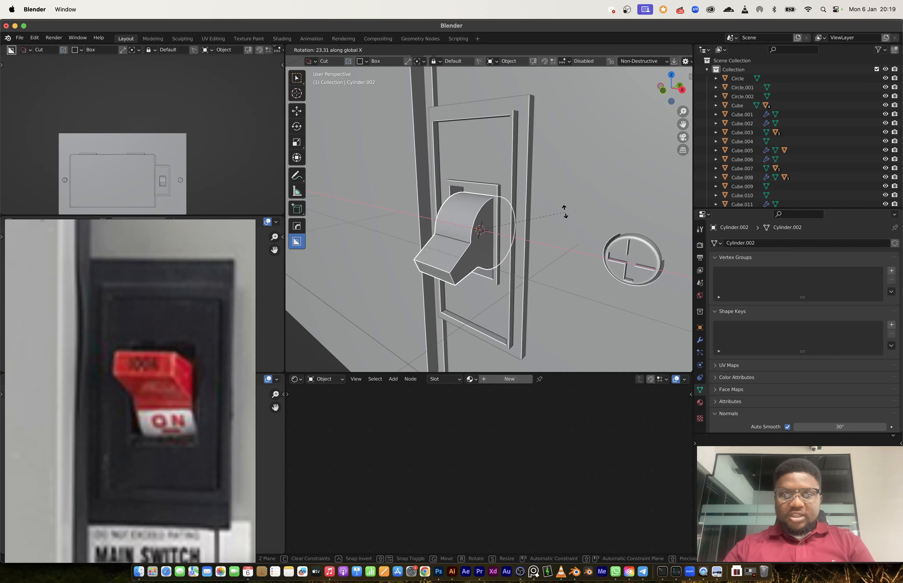
click(536, 298)
middle_drag(536, 298, 496, 279)
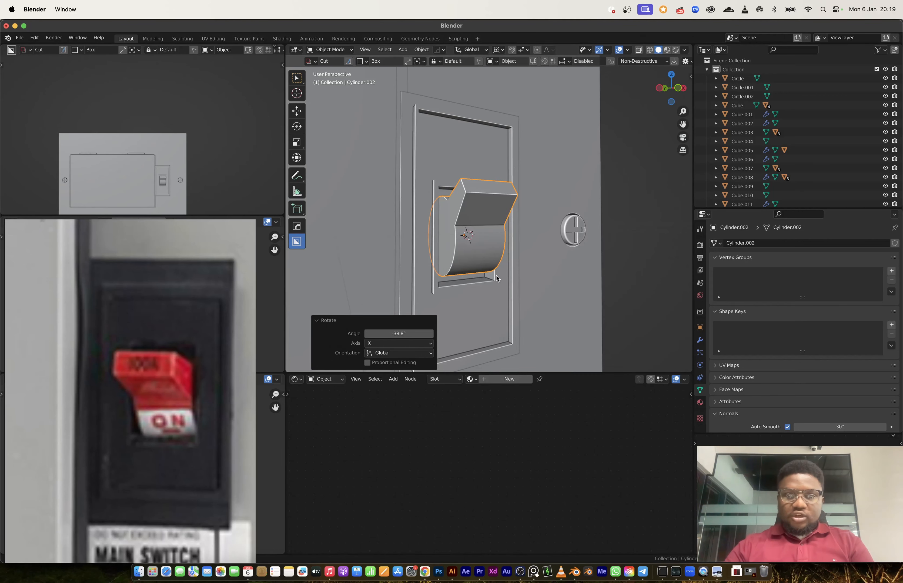
- Select every part of the distribution box and convert their visual geometry to mesh
click(493, 291)
scroll(496, 288, down, 10)
middle_drag(517, 277, 492, 282)
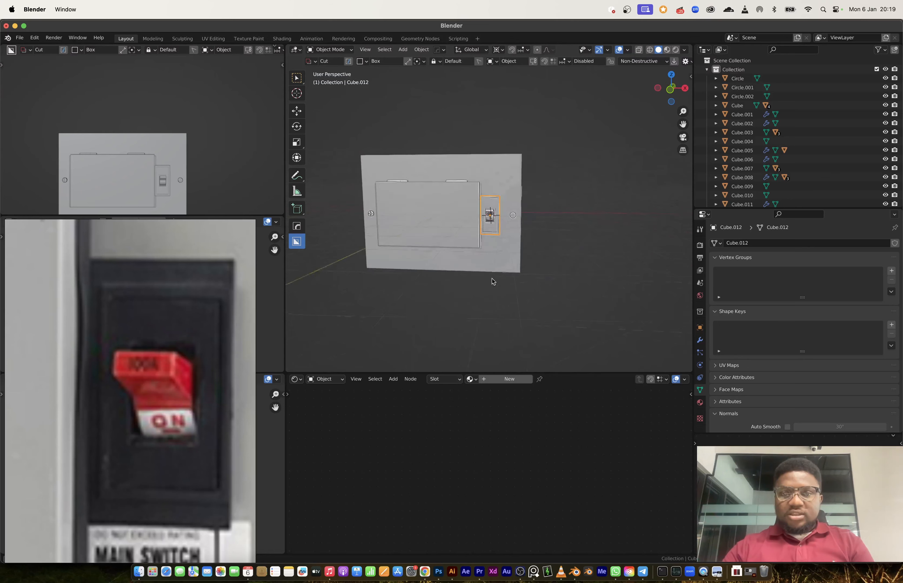
scroll(491, 225, up, 3)
scroll(427, 213, down, 3)
shift+middle_drag(427, 213, 508, 250)
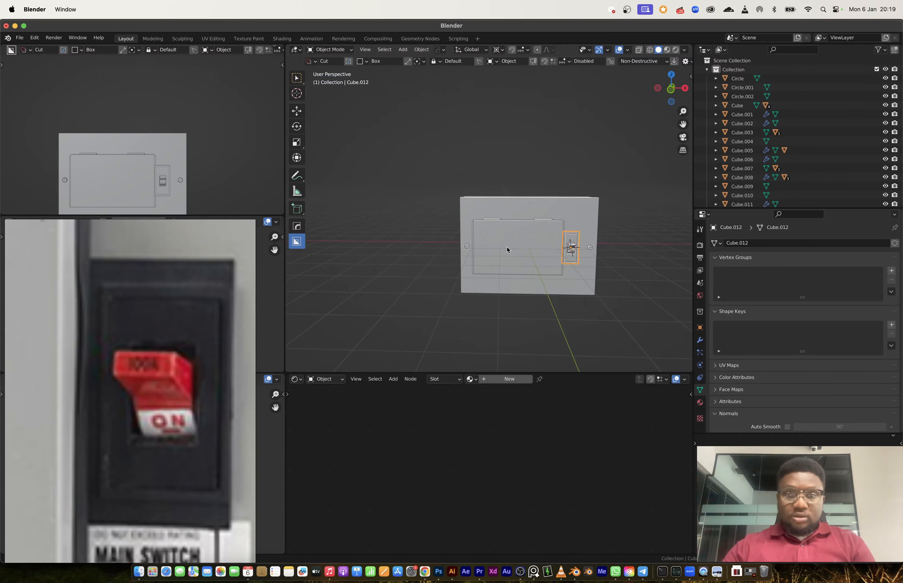
drag(622, 327, 439, 197)
key(Escape)
key(w)
drag(417, 159, 640, 323)
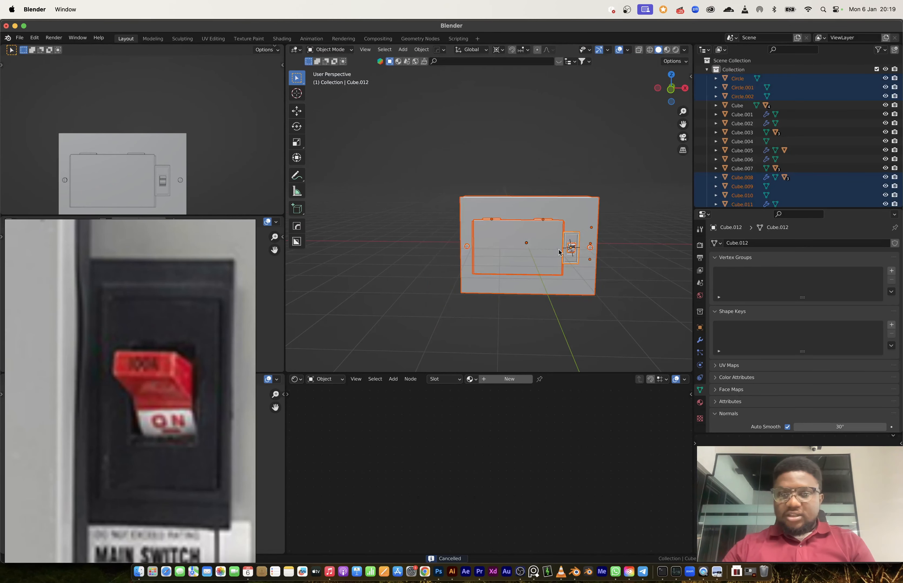
key(ctrl+a)
click(542, 339)
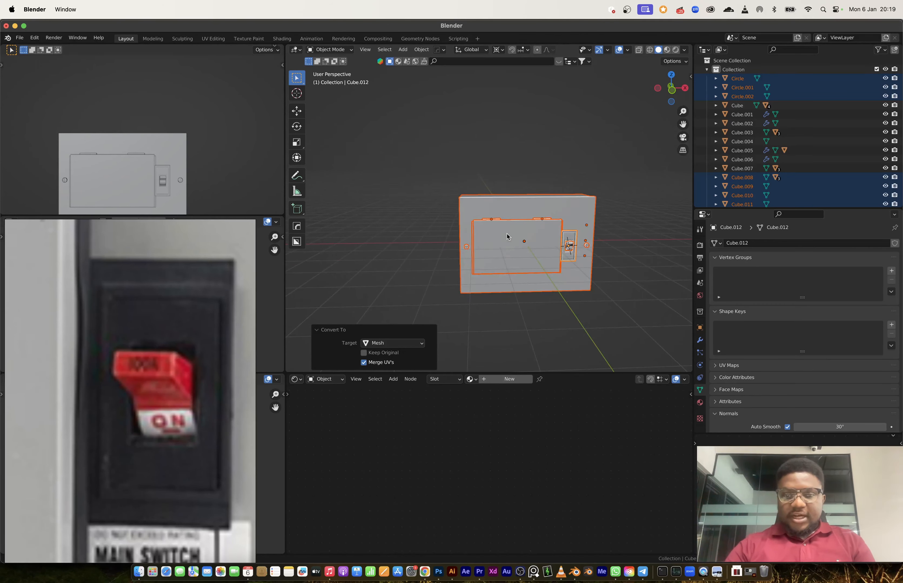
- Move the distribution box 32.89 m along X to the far end of the row of finished models
scroll(506, 237, down, 8)
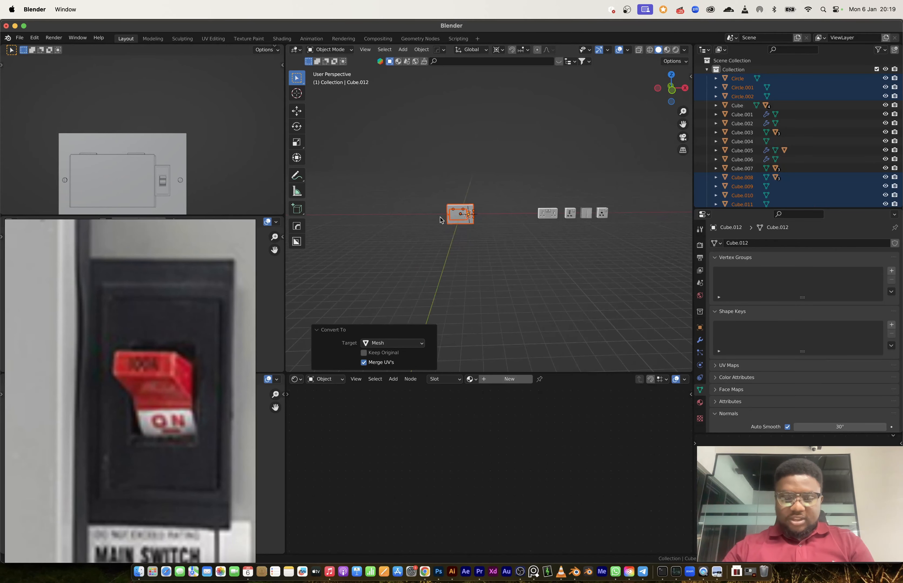
key(g)
key(x)
click(613, 224)
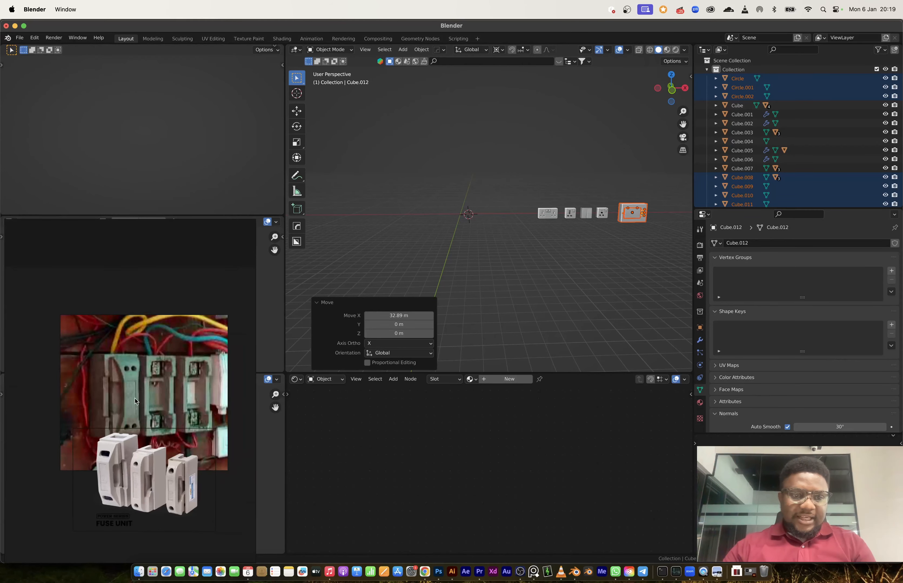
- Add a 2 m cube at the world origin for the fuse unit and scale it to 2.121 along Z
scroll(135, 401, up, 6)
key(shift+a)
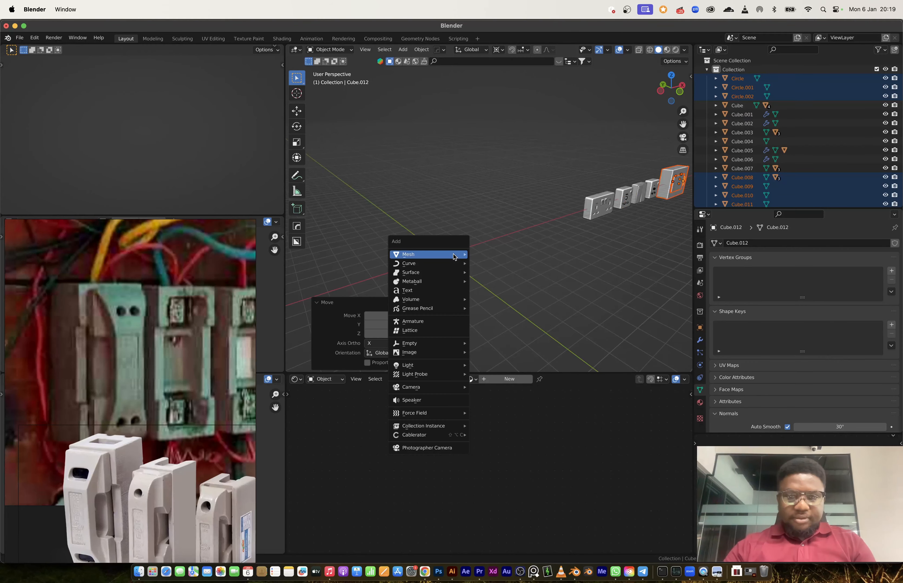
mouse_move(455, 255)
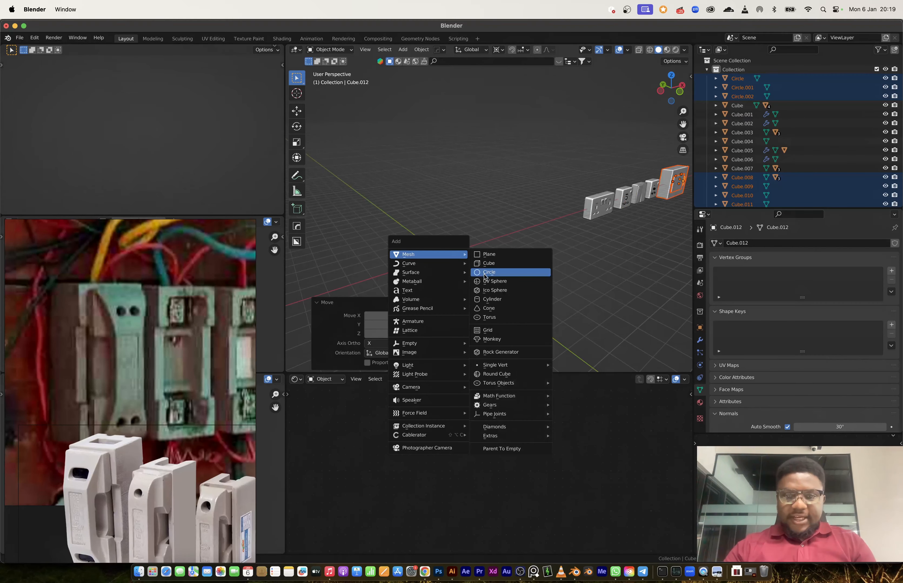
click(487, 263)
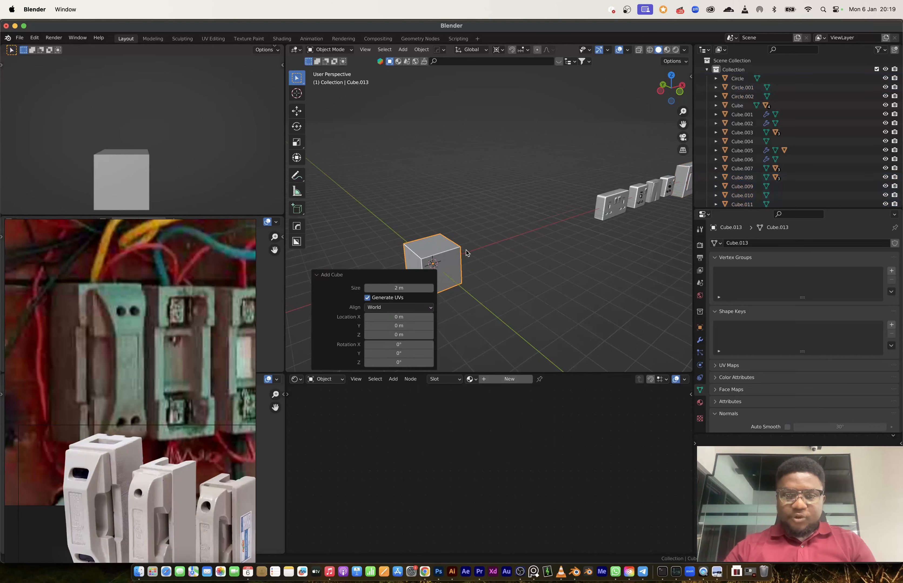
key(KP_Decimal)
key(s)
key(z)
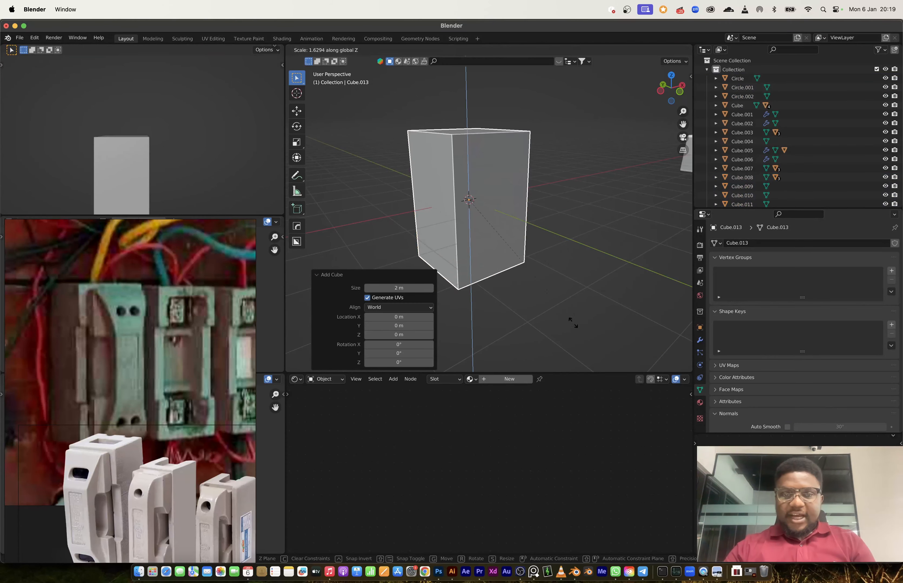
click(586, 358)
- Divide the fuse block's width into five equal strips with four vertical loop cuts
scroll(234, 423, up, 6)
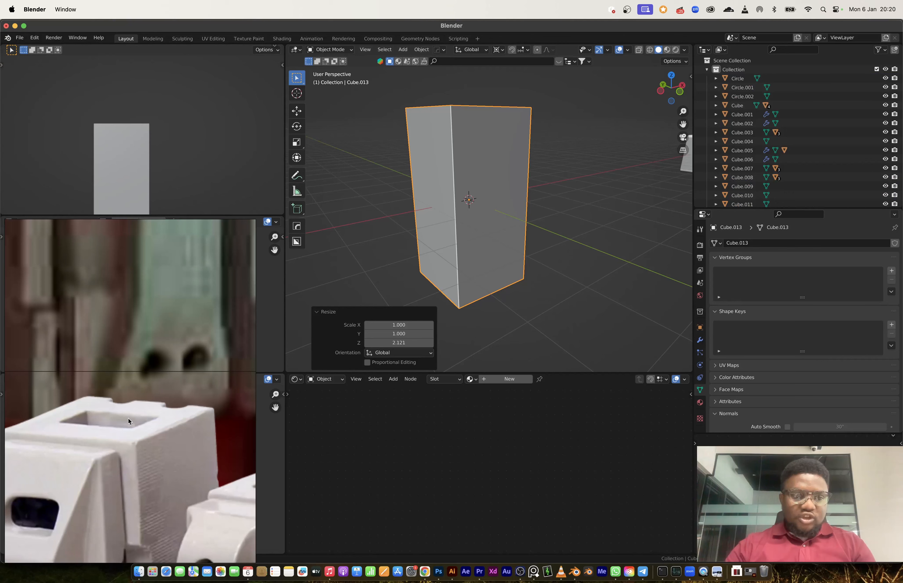
scroll(498, 202, down, 2)
shift+middle_drag(498, 201, 552, 262)
key(Tab)
middle_drag(388, 224, 425, 223)
scroll(410, 227, up, 3)
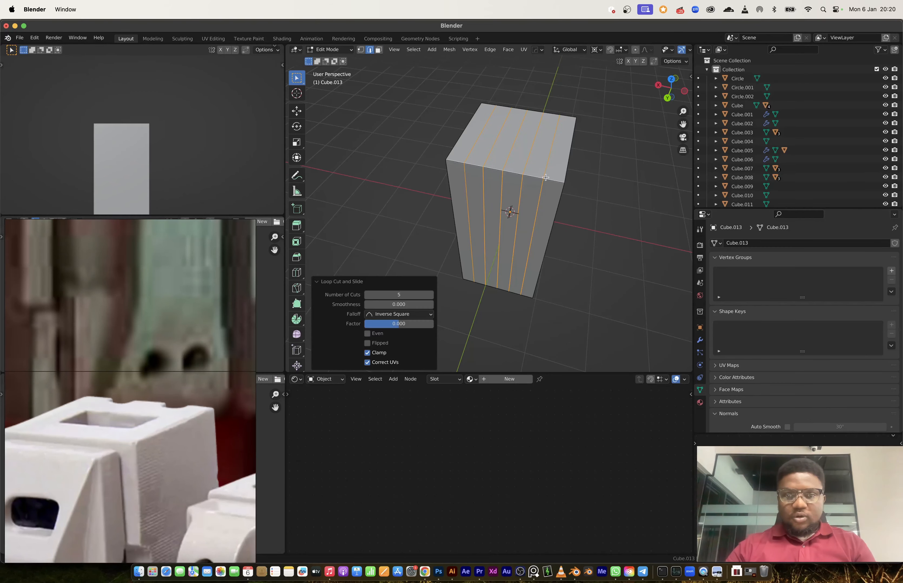
key(super+z)
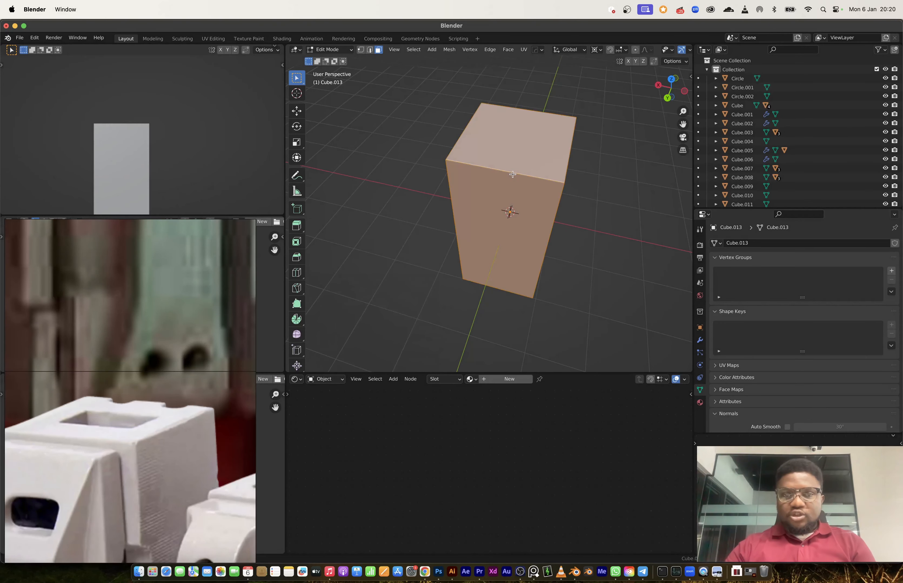
key(ctrl+r)
click(510, 173)
right_click(510, 173)
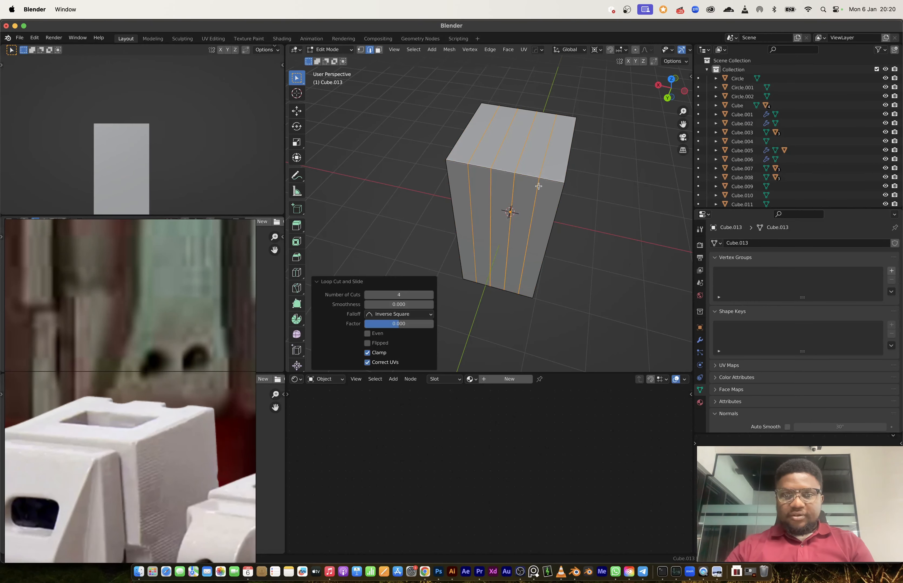
- Select the two outer strips and the middle strip on the block's back and extrude them slightly outward as ridges
key(3)
click(539, 197)
shift+click(501, 196)
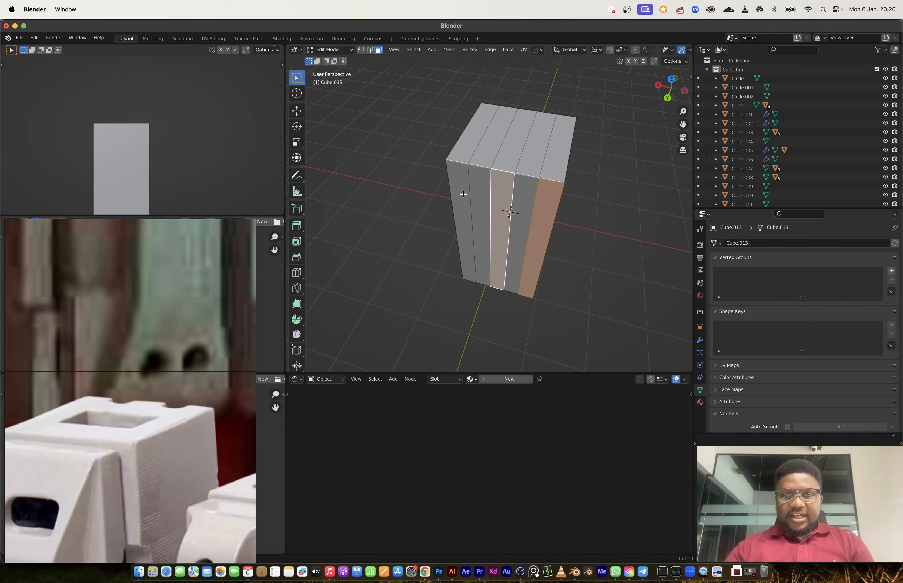
shift+click(461, 194)
key(e)
click(528, 235)
middle_drag(527, 235, 493, 224)
click(507, 252)
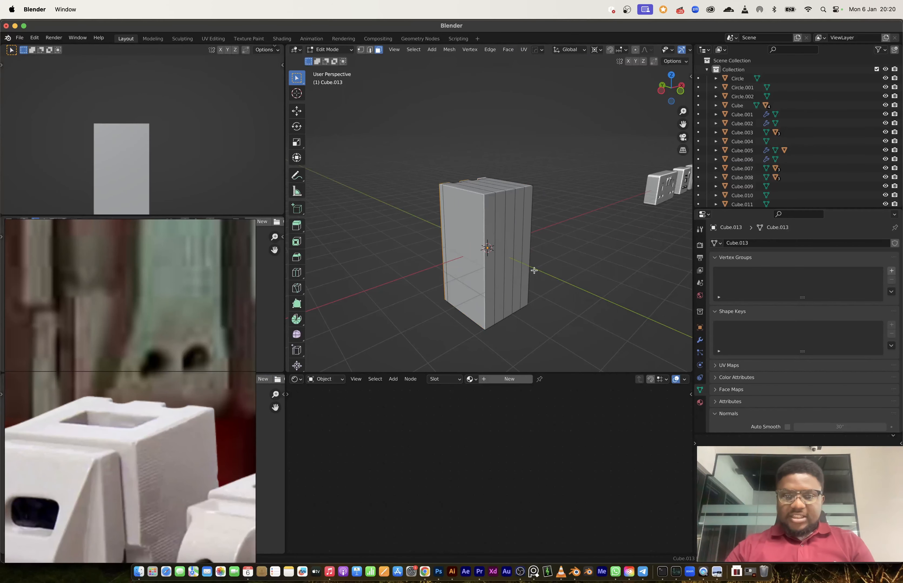
- Scale the whole fuse block to 1.212 along Z in Object Mode
key(Tab)
key(s)
key(z)
click(544, 282)
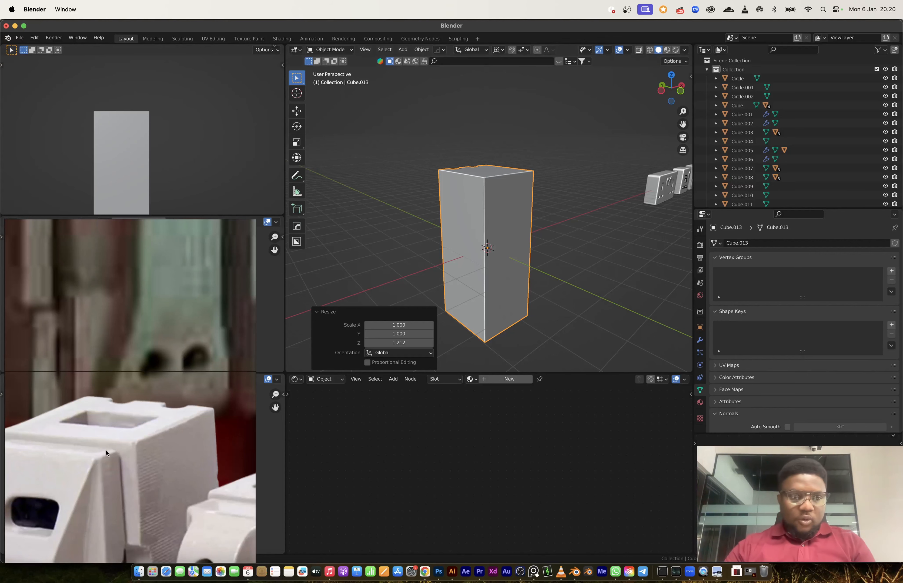
- Select the main strip faces on top of the fuse block and inset them by 0.2697 m
middle_drag(472, 227, 556, 233)
key(Tab)
click(509, 168)
ctrl+shift+click(458, 210)
key(i)
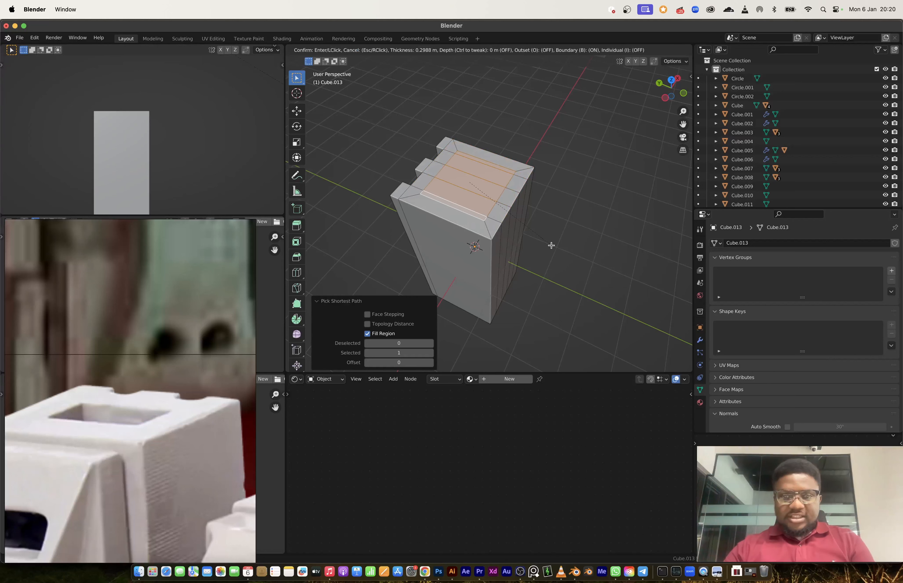
click(550, 246)
- Set the pivot point to Bounding Box Center and scale the inset top faces uniformly to 0.754
key(s)
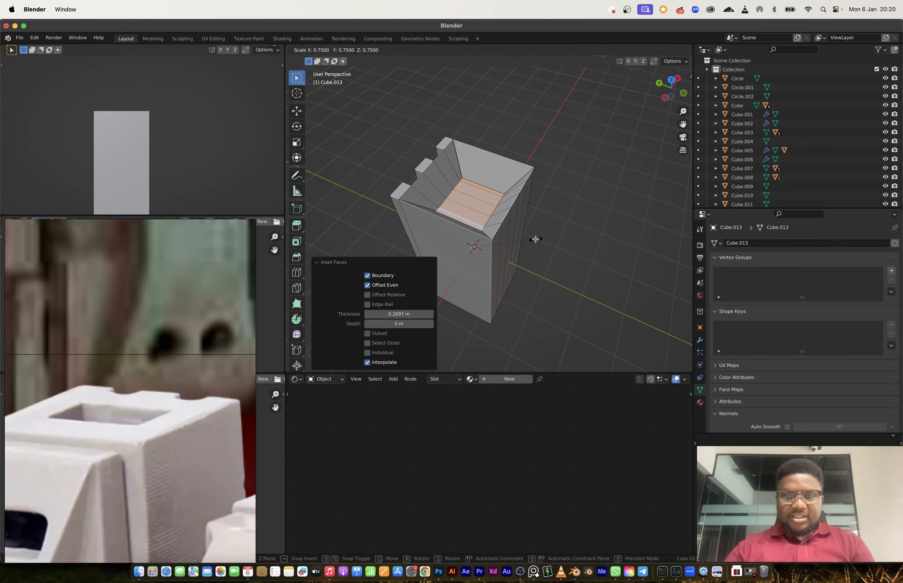
key(Escape)
click(600, 51)
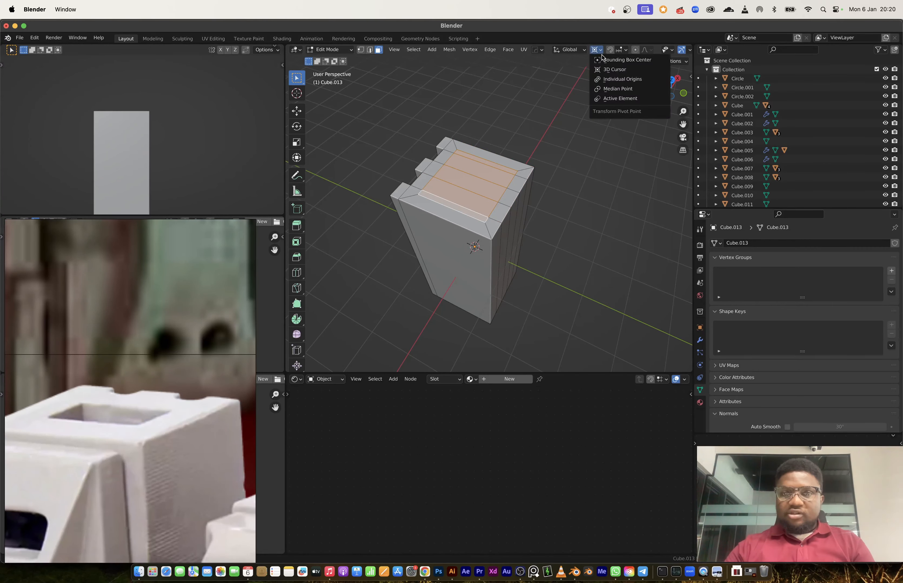
click(603, 61)
key(s)
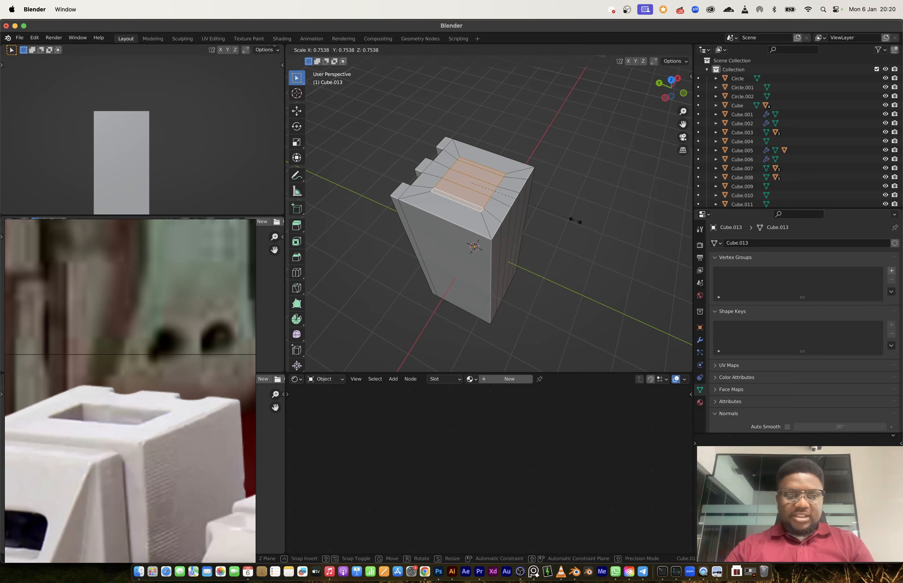
click(575, 221)
- Narrow the inset top faces to 0.656 along Y to match the reference opening
middle_drag(575, 221, 458, 207)
middle_drag(505, 178, 554, 179)
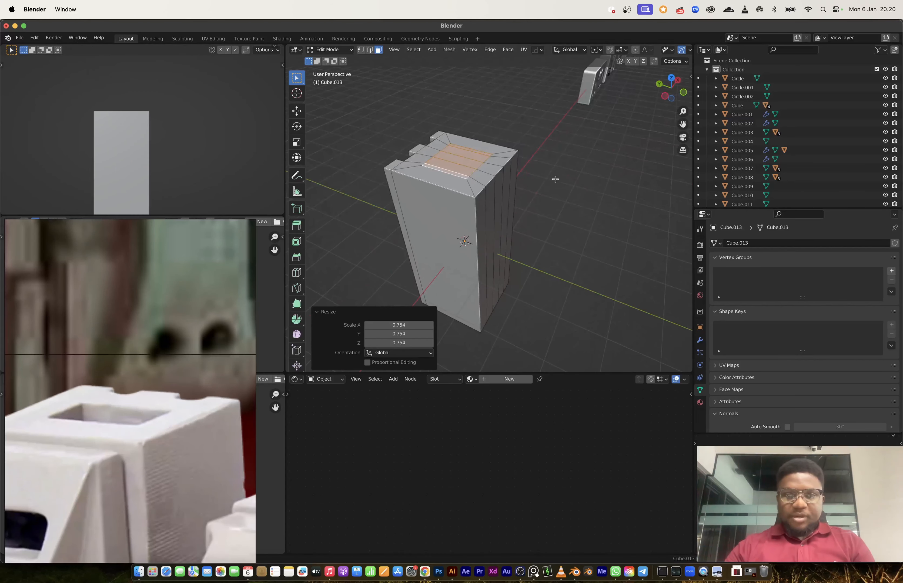
key(s)
key(x)
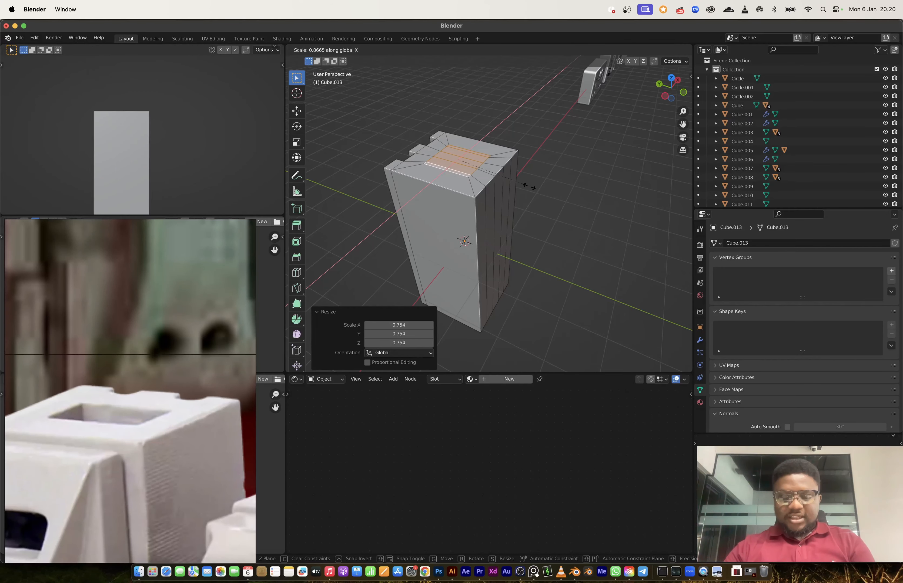
key(y)
click(512, 177)
- Extrude the narrowed top faces down into the block to form a rectangular recess
key(e)
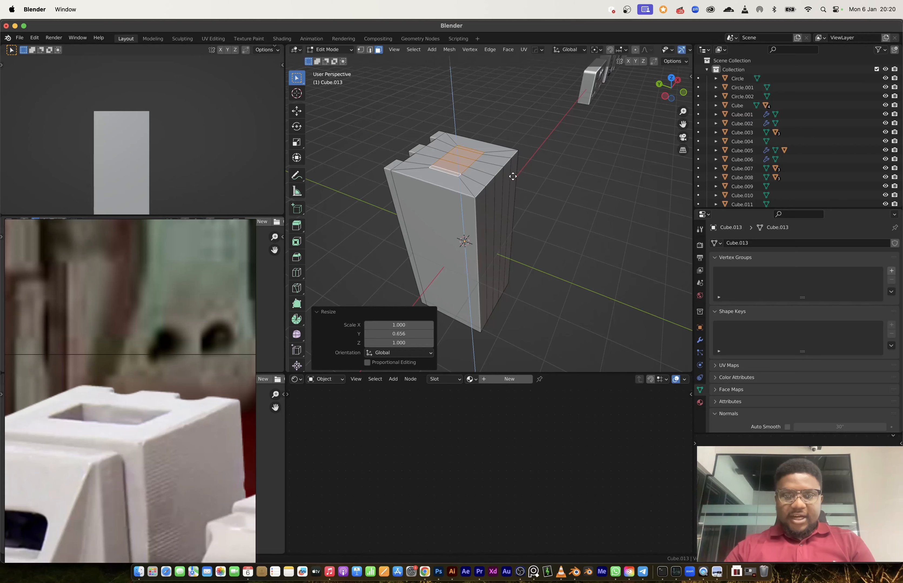
click(513, 190)
key(Tab)
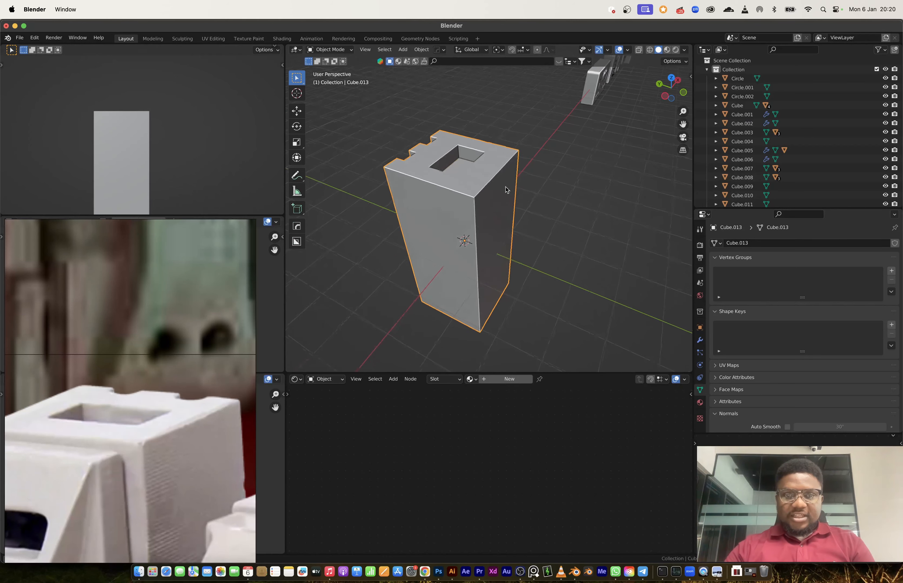
middle_drag(493, 190, 466, 242)
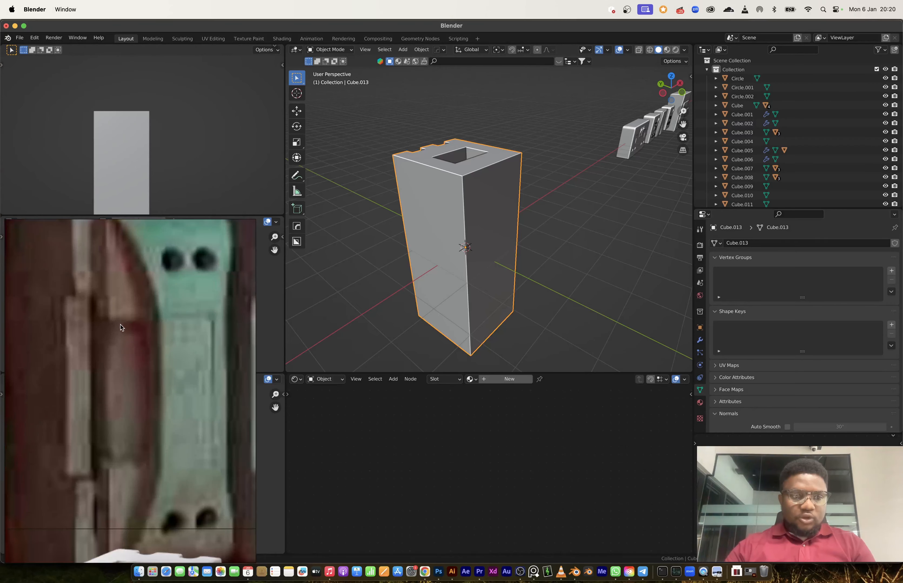
- Select all the tall strip faces on the front of the block in Edit Mode
middle_drag(460, 302, 475, 259)
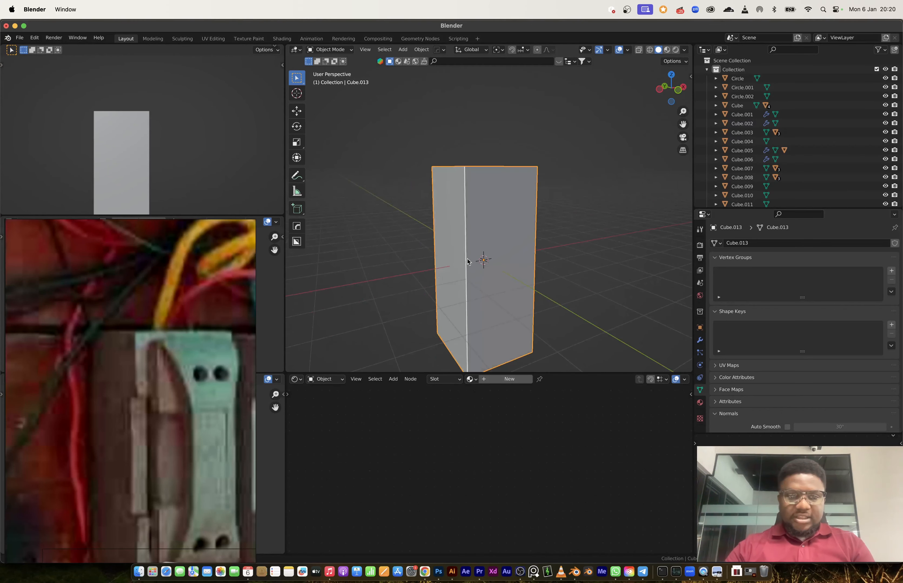
key(Tab)
click(473, 214)
ctrl+shift+click(532, 242)
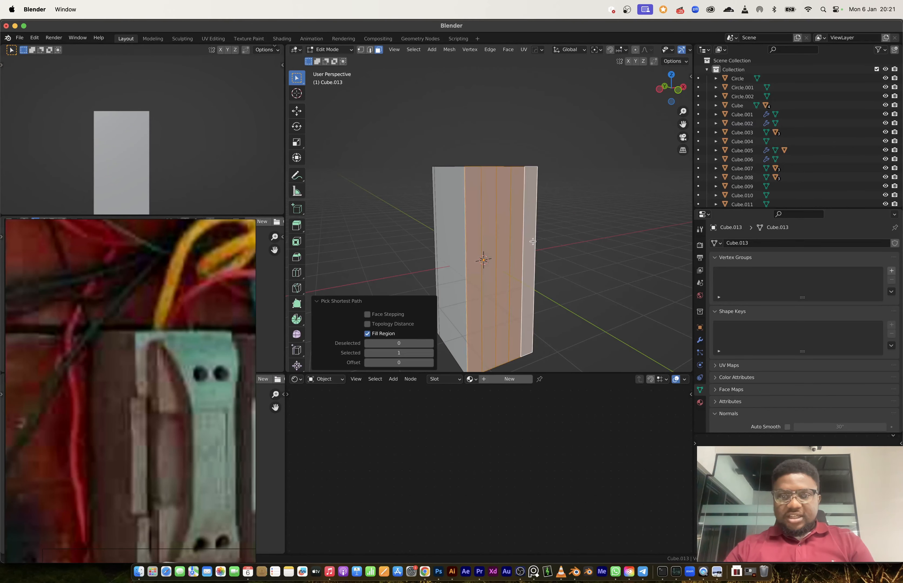
key(i)
click(621, 318)
key(super+z)
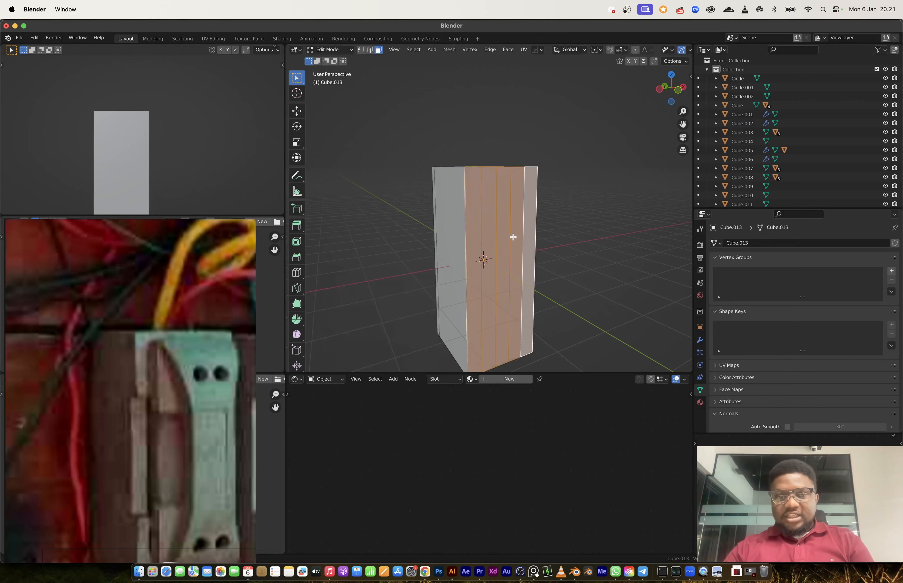
- Apply the block's scale in Object Mode and return to editing its mesh
key(Tab)
key(ctrl+a)
click(457, 151)
key(Tab)
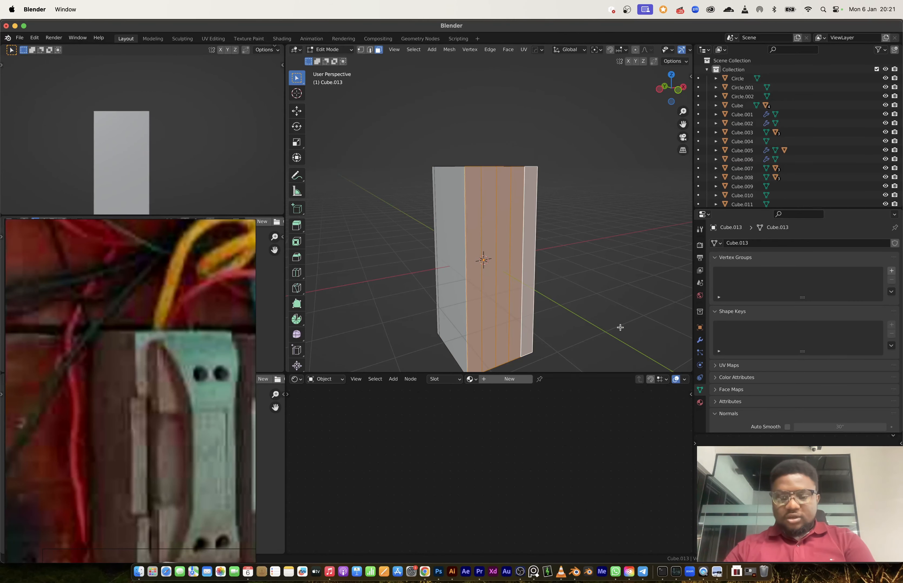
- Inset the selected front faces by 0.234 m and extrude them inward to hollow out the block
key(i)
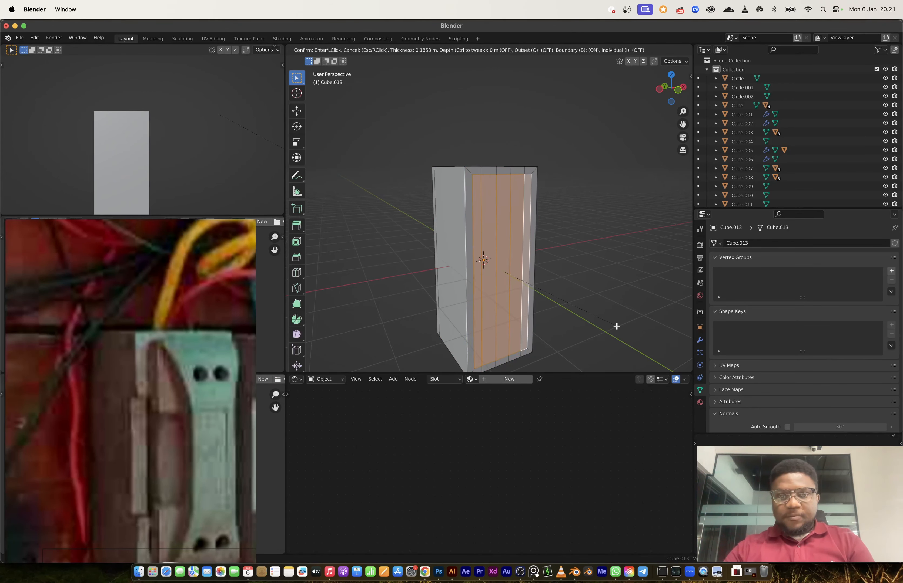
click(607, 314)
middle_drag(604, 313, 520, 267)
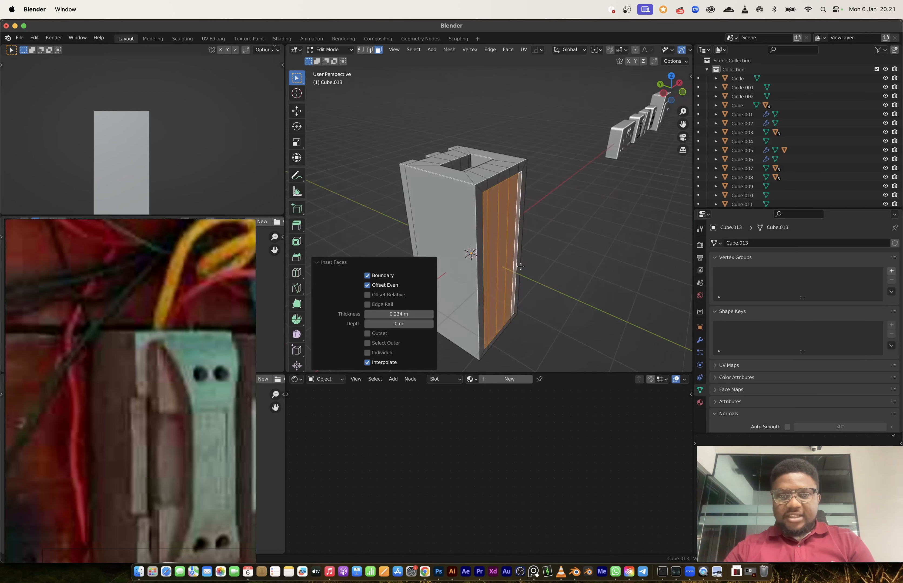
key(e)
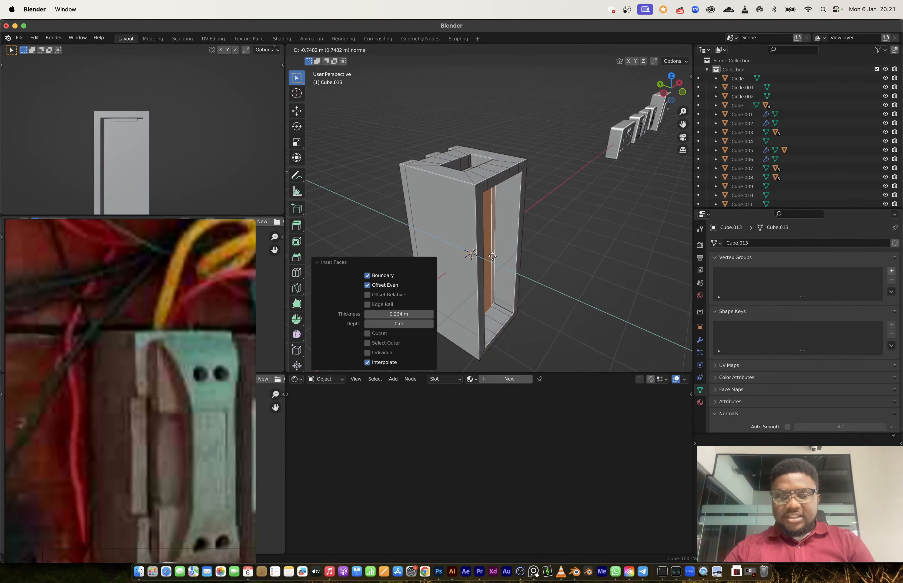
click(485, 254)
- Add a centred horizontal loop cut around the block and bevel it into two separated edge loops
middle_drag(485, 254, 454, 231)
key(ctrl+r)
click(454, 231)
right_click(497, 302)
key(ctrl+b)
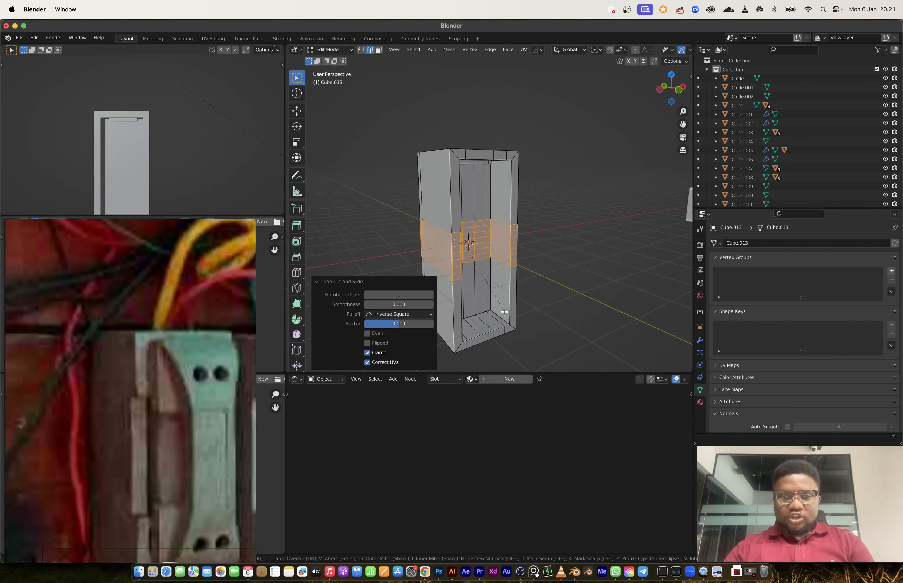
- Delete the middle faces of one side of the front frame to open a notch
scroll(502, 311, up, 7)
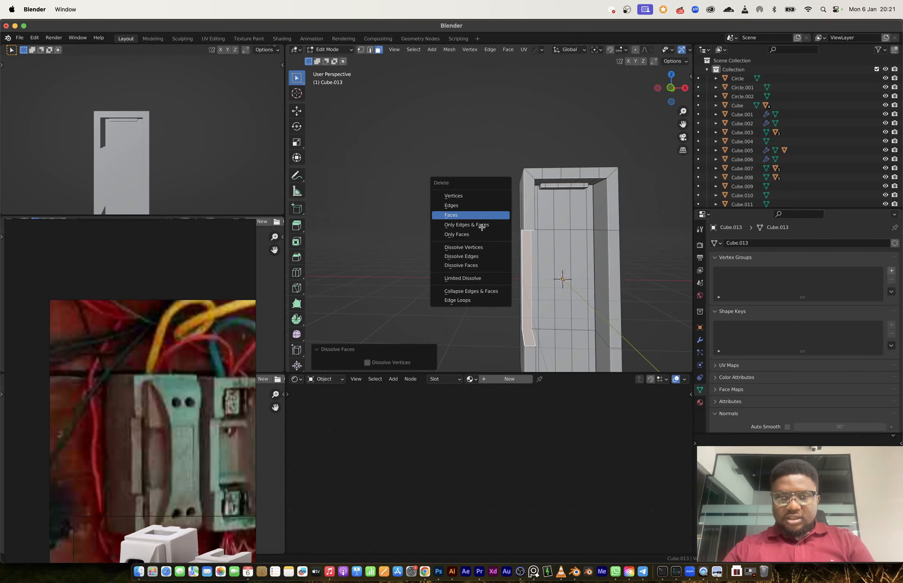
click(481, 226)
shift+middle_drag(494, 265, 467, 179)
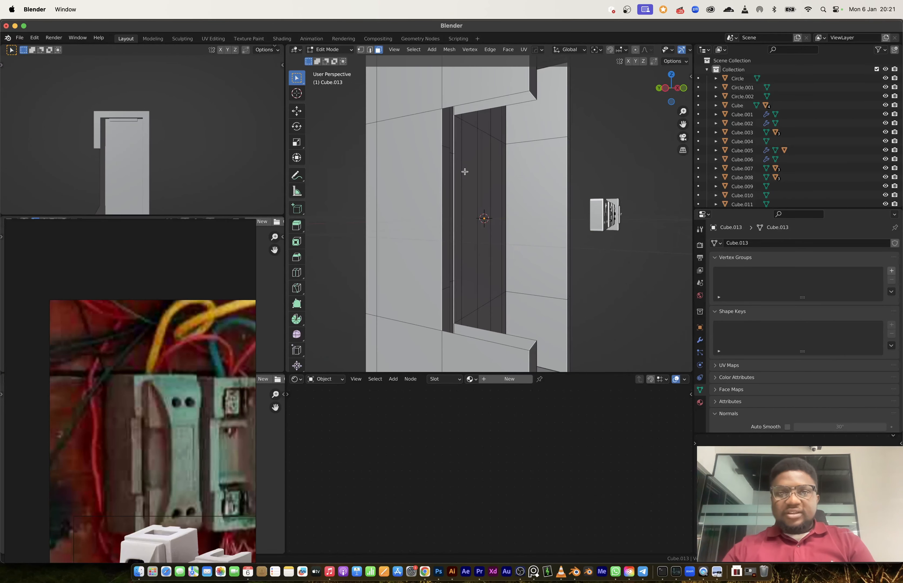
- Fill the open upper end of the side notch with a face from its corner vertices
key(2)
middle_drag(450, 117, 447, 114)
key(1)
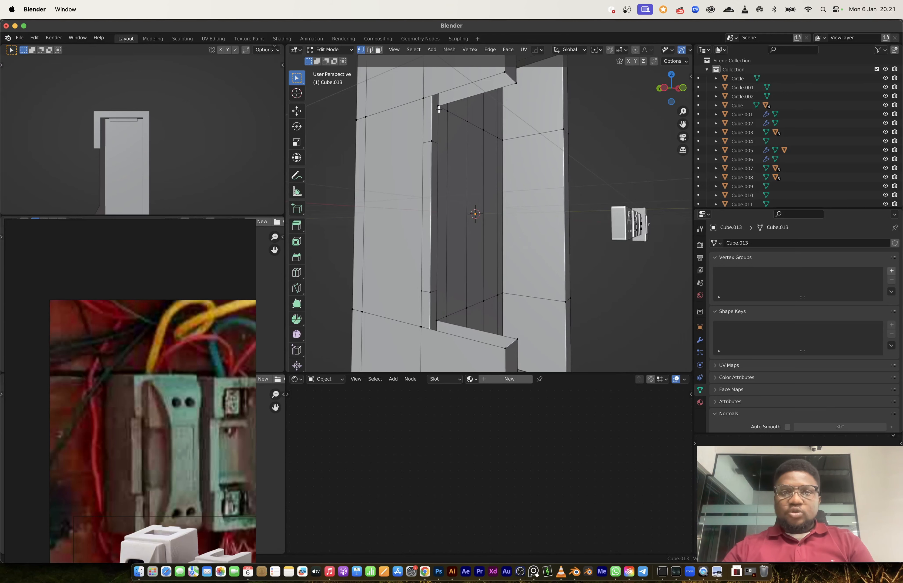
shift+click(515, 85)
click(425, 96)
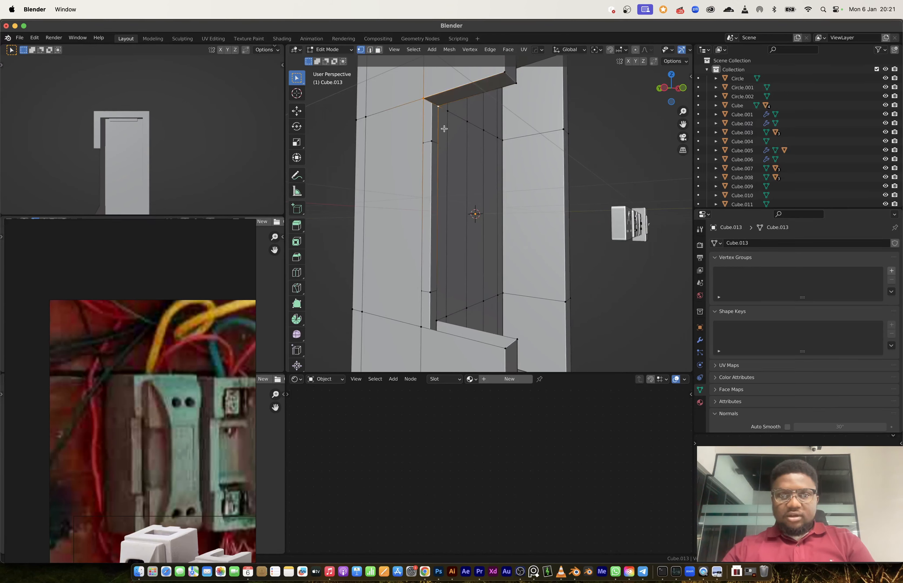
- Extrude the narrow face along the notch's inner edge outward to raise a thin side wall
scroll(461, 203, down, 6)
middle_drag(461, 203, 512, 247)
key(Tab)
scroll(473, 260, up, 3)
key(Tab)
click(469, 226)
key(e)
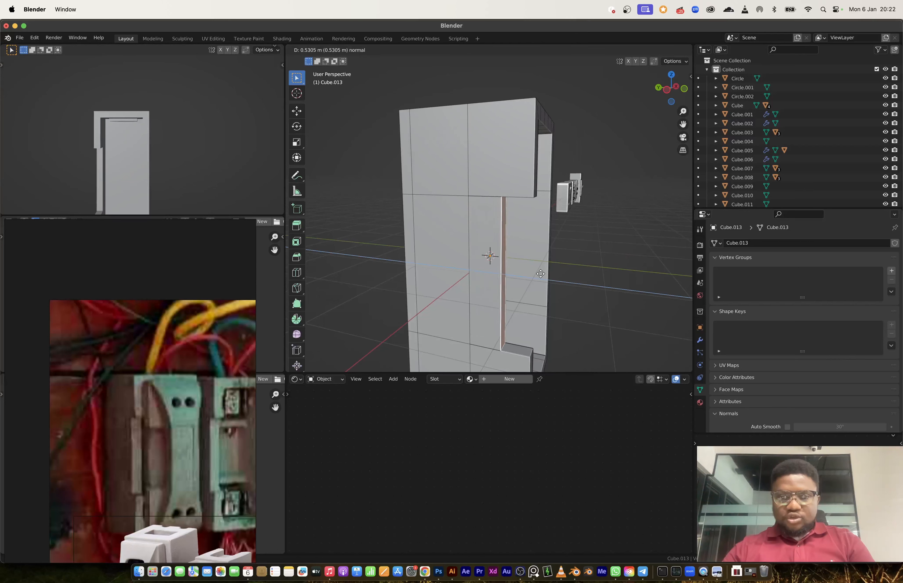
click(548, 276)
key(Tab)
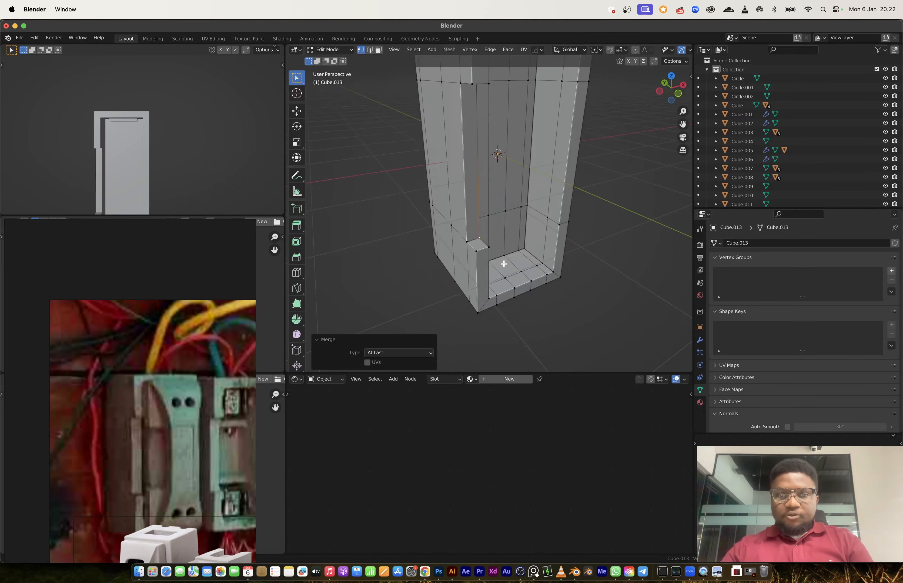
- Select the entire block mesh and merge its vertices by distance at 0.0001 m
key(a)
scroll(493, 182, down, 5)
key(m)
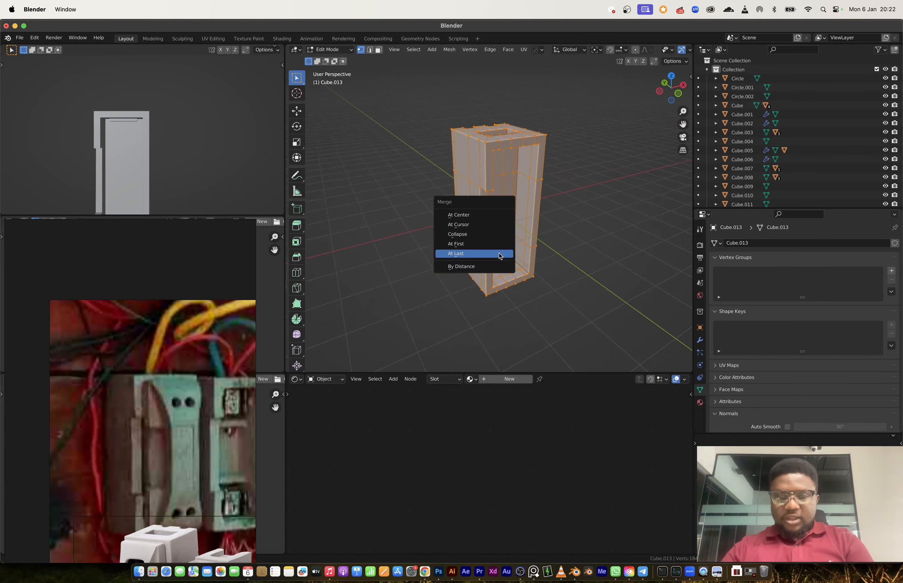
click(488, 267)
scroll(520, 224, up, 4)
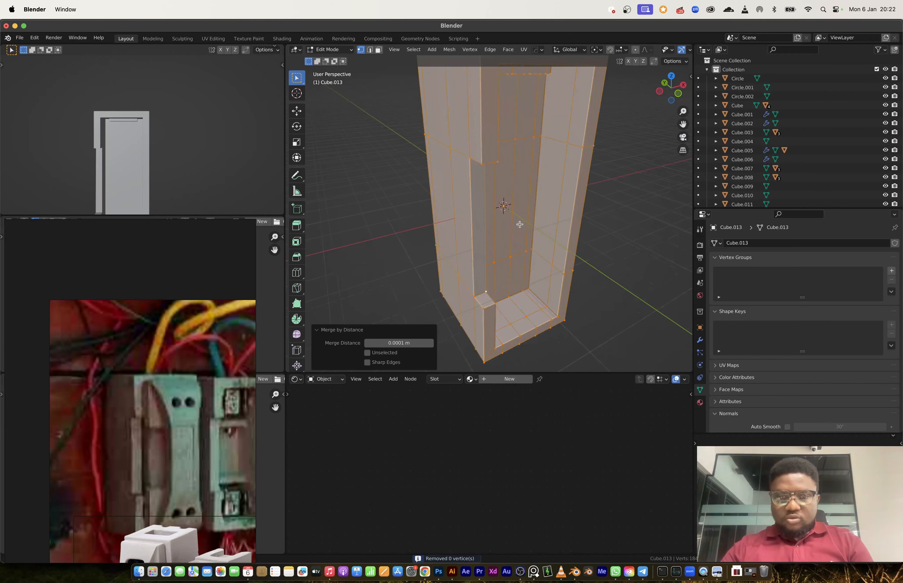
scroll(500, 207, down, 4)
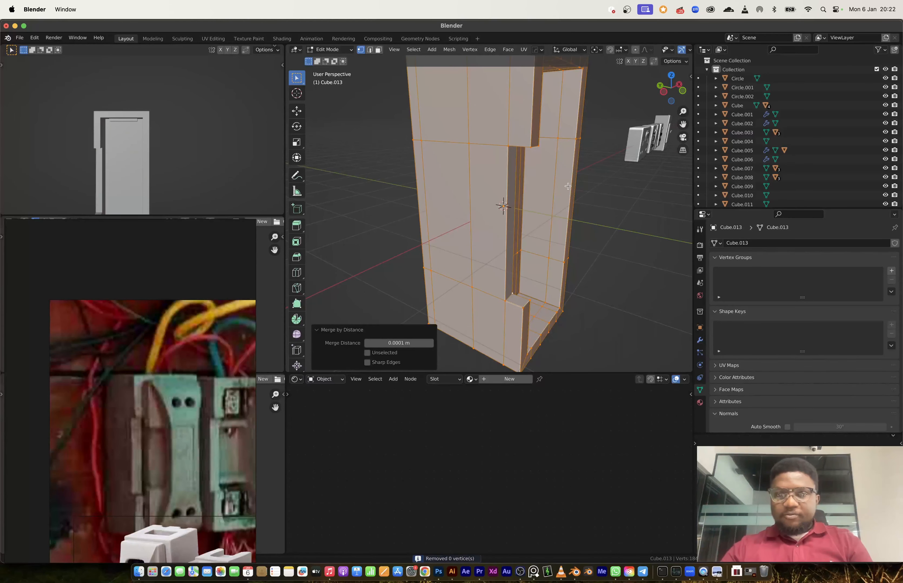
- Mirror the block in Object Mode so that both side walls have the notch
key(Tab)
mouse_move(535, 219)
middle_down()
mouse_move(483, 223)
mouse_move(512, 204)
mouse_move(527, 228)
middle_up()
key(alt+x)
click(454, 200)
scroll(513, 205, up, 3)
scroll(522, 209, down, 3)
- Scale the whole block to 0.817 along Y to reduce its depth
key(s)
key(y)
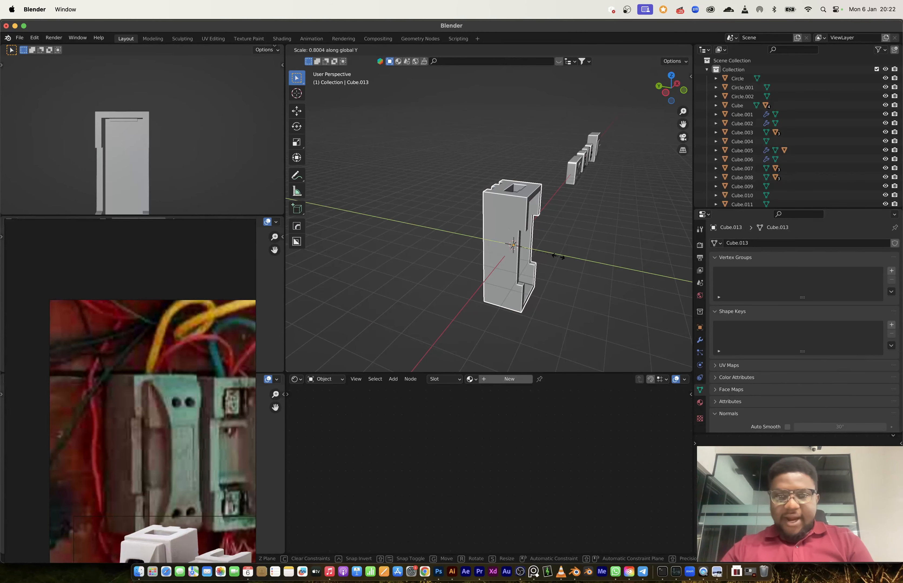
click(560, 259)
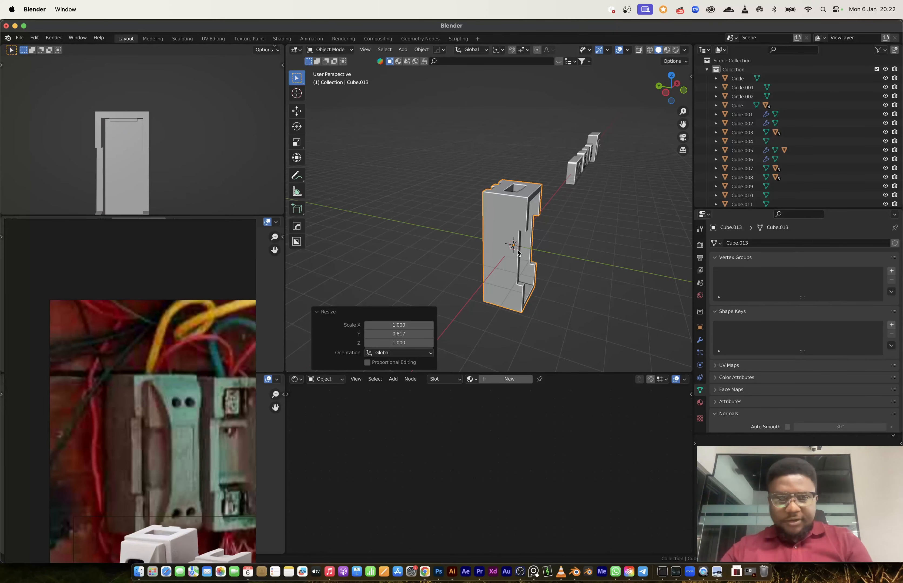
middle_drag(518, 253, 491, 262)
scroll(492, 256, up, 5)
- Select all the faces at the back of the front cavity, duplicate them in place and separate the copy into its own object
key(Tab)
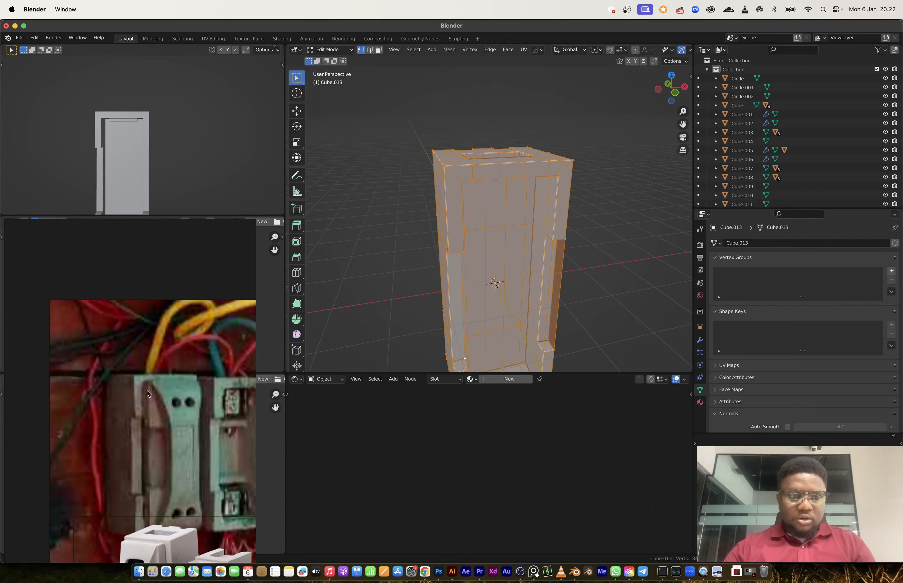
middle_drag(156, 444, 144, 403)
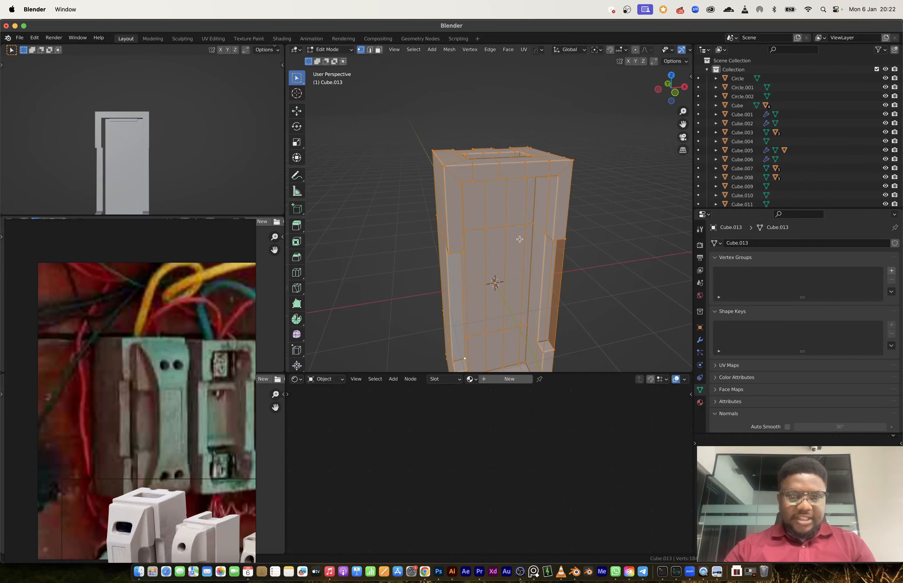
middle_drag(490, 231, 518, 214)
key(3)
key(alt+a)
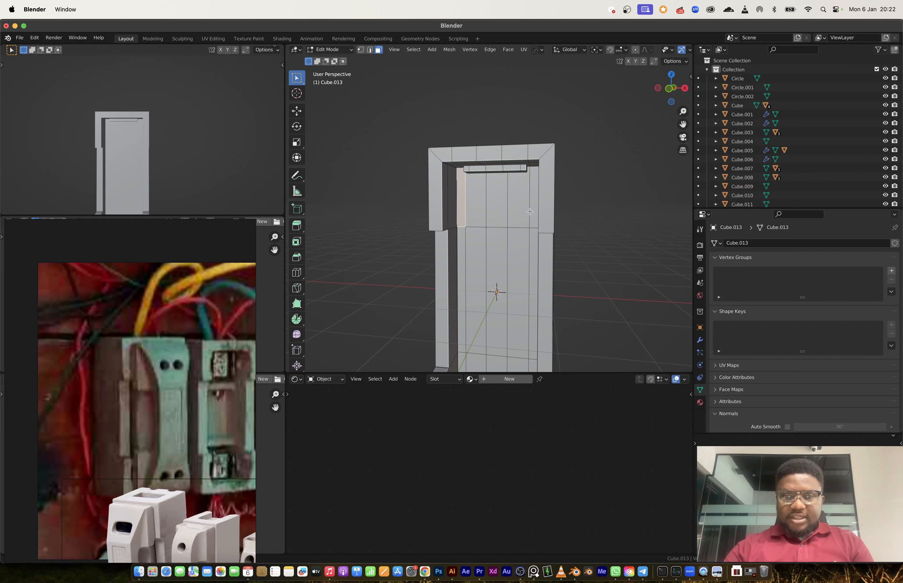
ctrl+shift+click(533, 210)
middle_drag(533, 210, 508, 260)
ctrl+shift+click(464, 233)
key(shift+d)
right_click(595, 244)
key(p)
click(595, 245)
key(Tab)
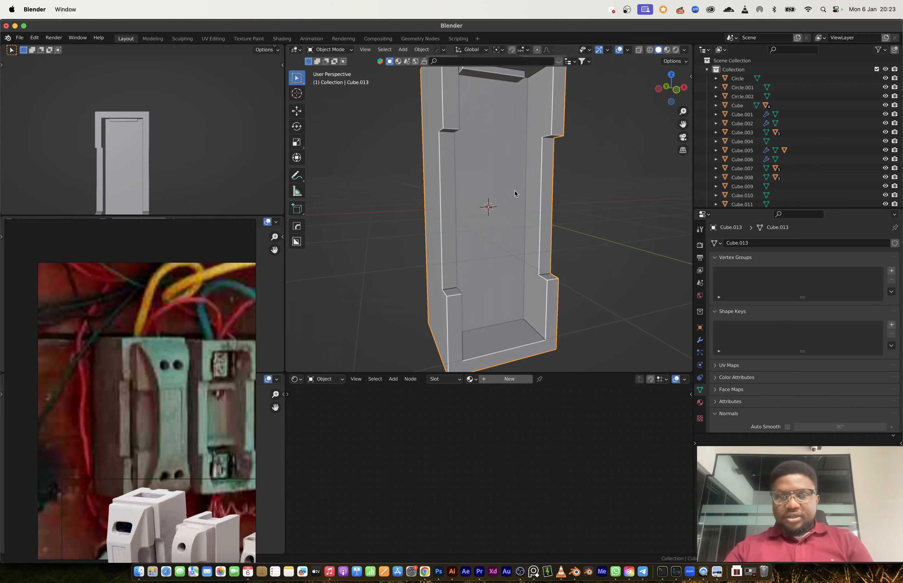
- Select the whole separated panel and move it forward along Y within the cavity
click(486, 210)
key(Tab)
key(a)
middle_drag(485, 209, 521, 254)
key(g)
key(y)
click(505, 243)
- Extrude the separated panel forward by 0.41872 m to give it thickness
key(2)
scroll(476, 243, down, 3)
key(e)
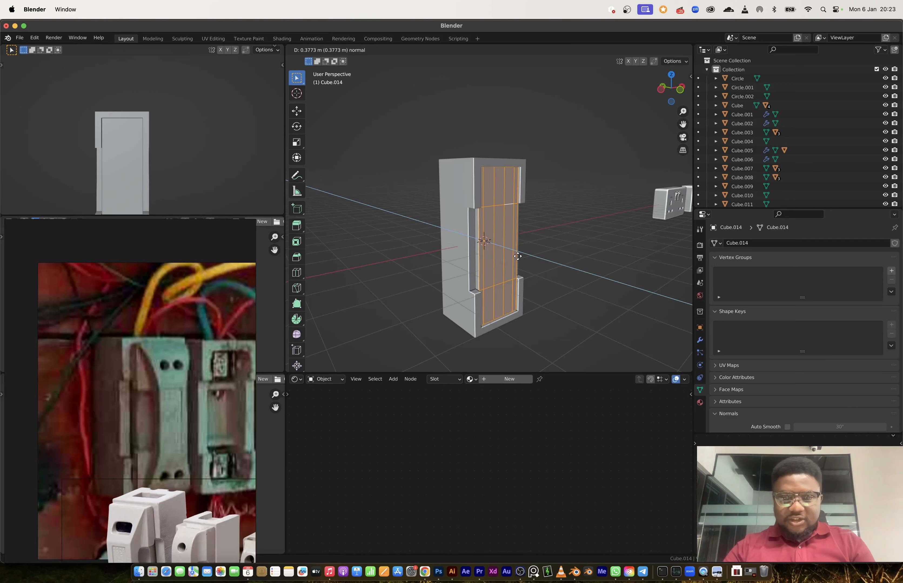
click(518, 256)
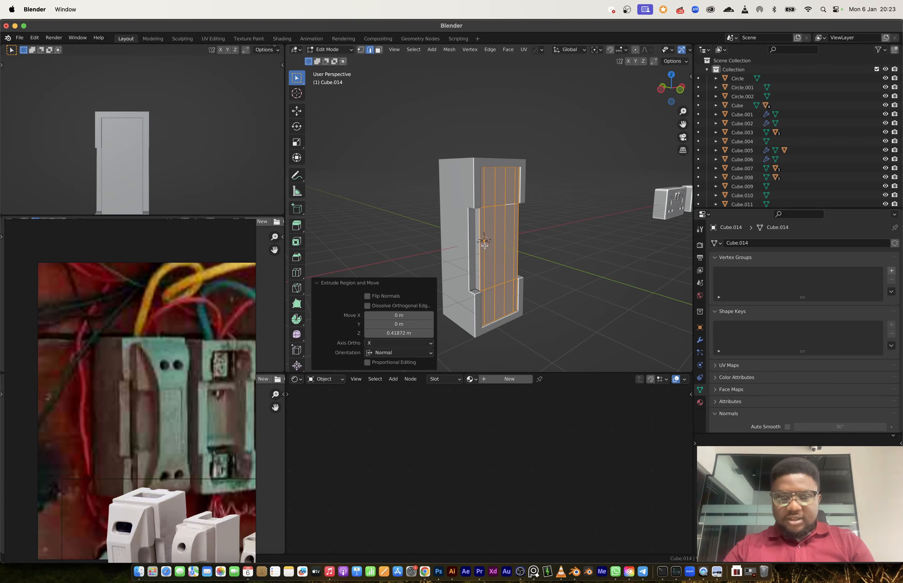
- Deselect the panel's middle front faces and extrude the upper and lower sections forward by 0.25004 m
key(3)
scroll(479, 254, up, 3)
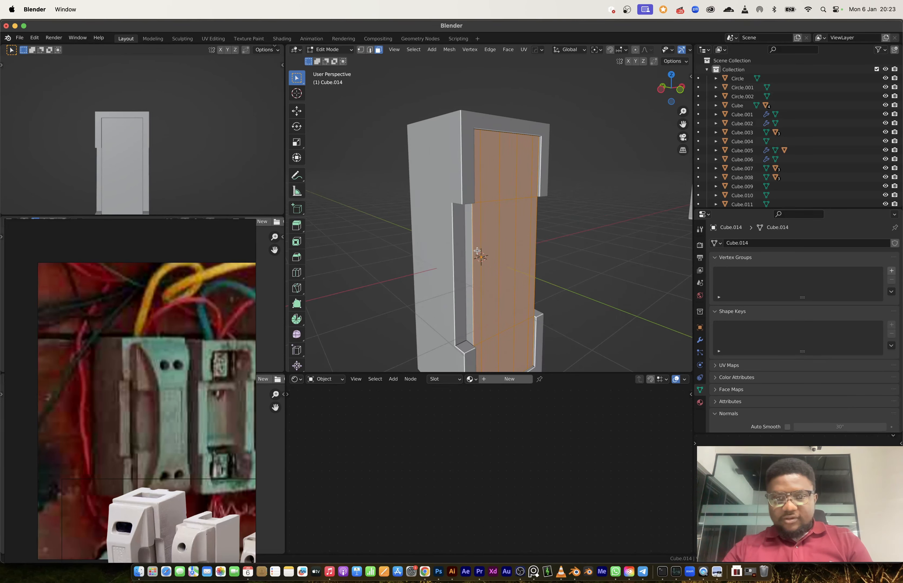
ctrl+drag(477, 251, 532, 229)
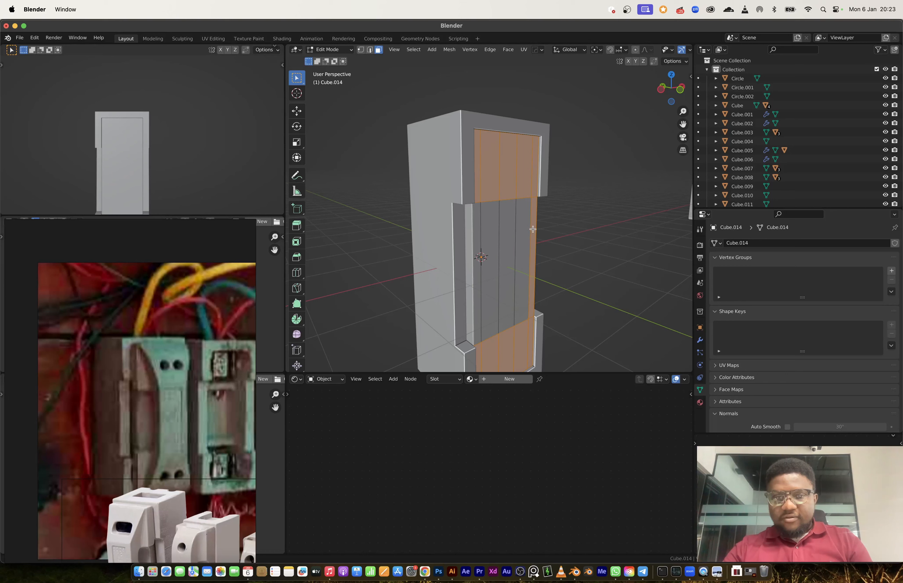
key(e)
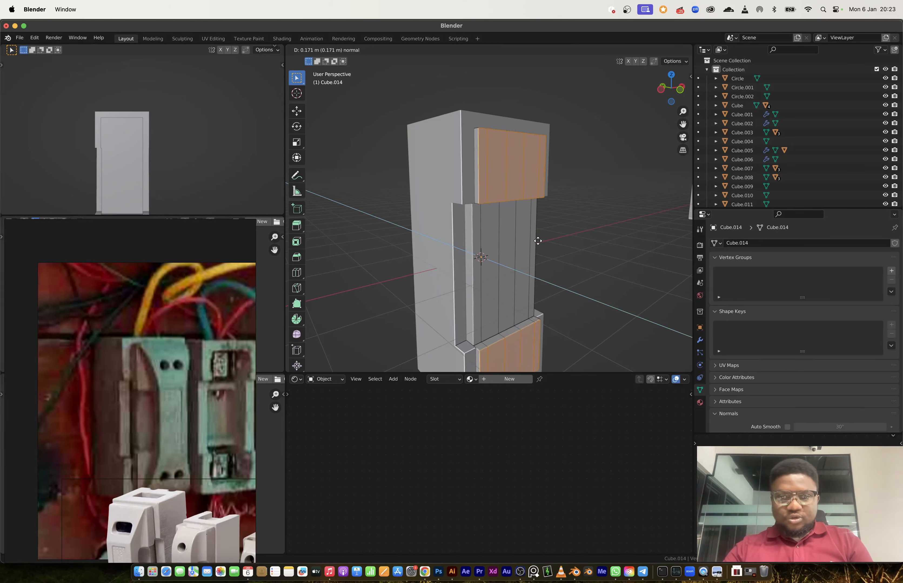
click(541, 241)
middle_drag(534, 258, 497, 254)
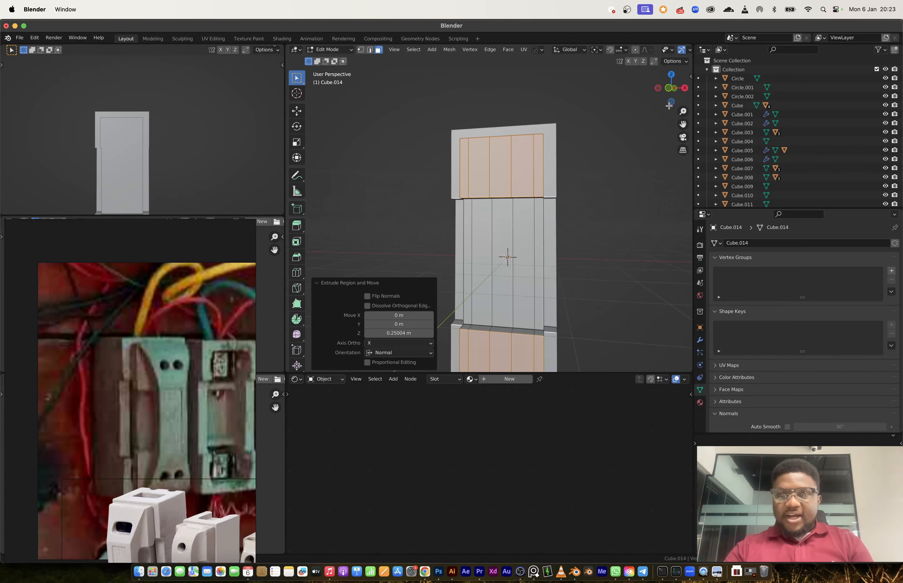
- In front view with X-ray on, select the panel's middle section vertices and scale them to 0.839 along Z
click(671, 90)
key(alt+z)
key(1)
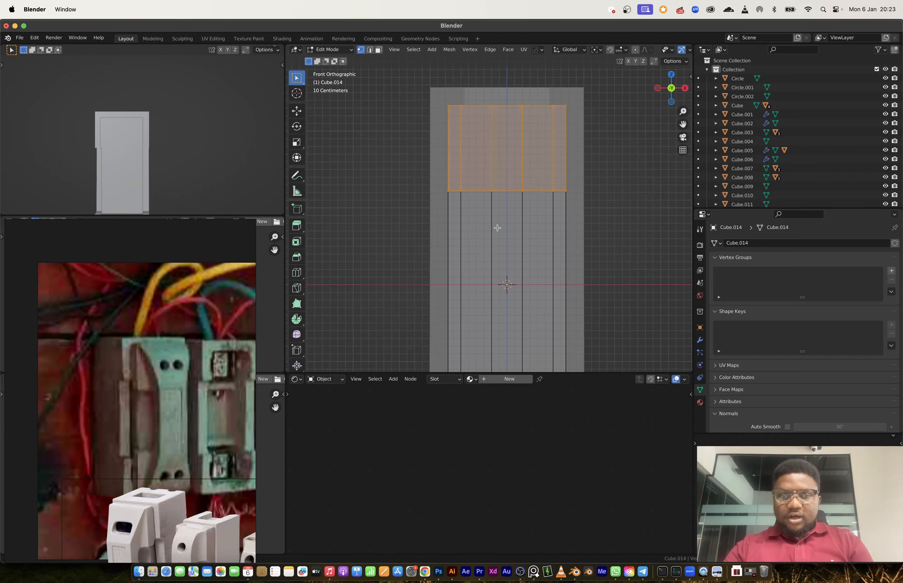
key(KP_Decimal)
drag(420, 139, 583, 315)
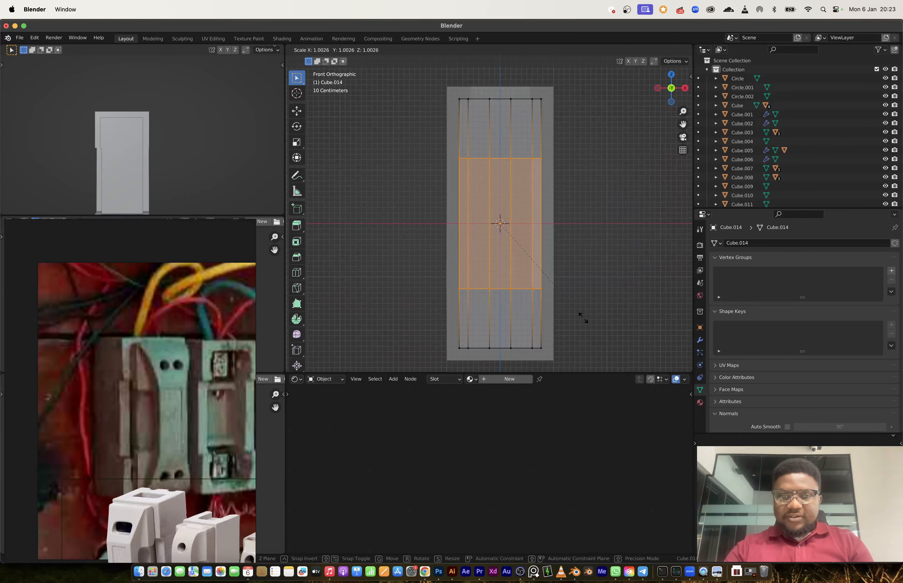
key(s)
key(z)
click(566, 305)
middle_drag(566, 305, 531, 299)
scroll(143, 381, up, 3)
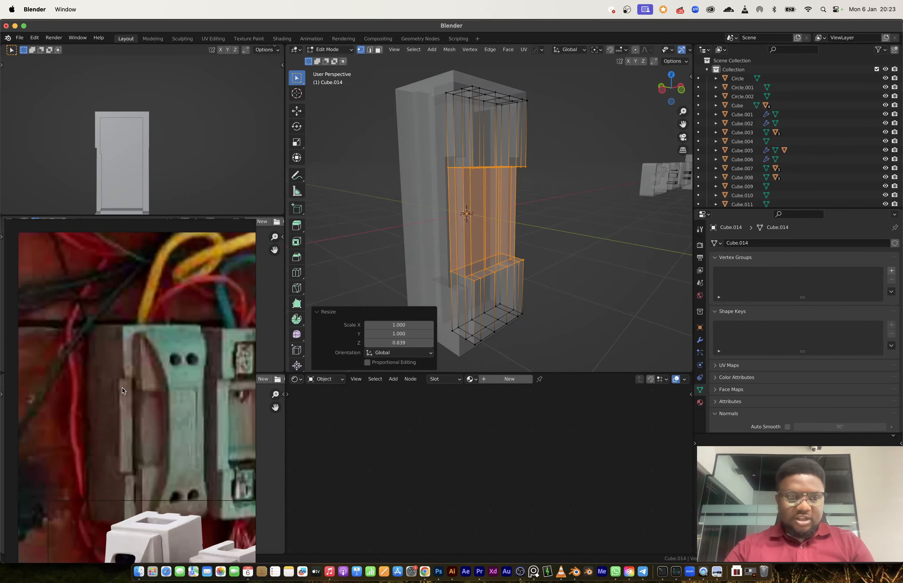
- Inspect the stepped cover panel in Object Mode from several angles and compare it with the fuse reference photo
key(alt+z)
key(Tab)
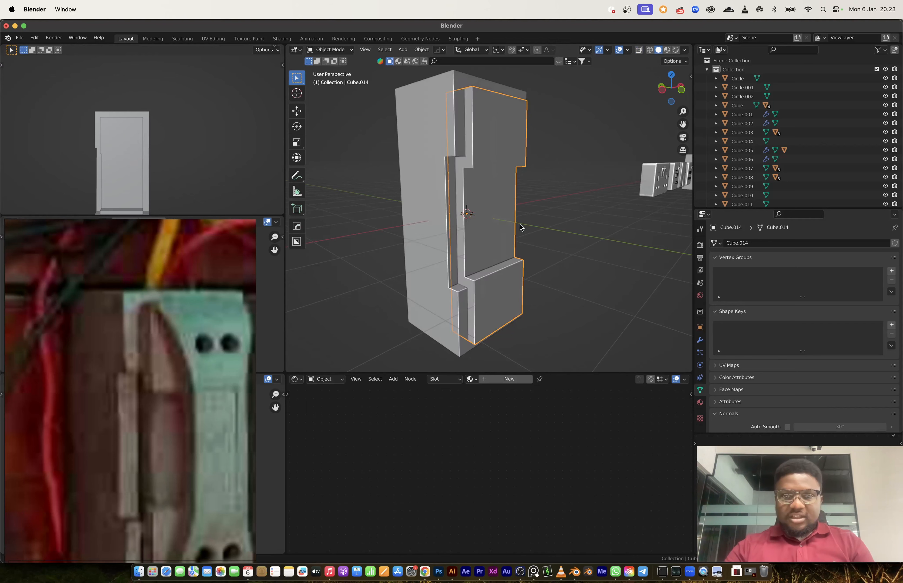
key(KP_Decimal)
shift+middle_drag(501, 203, 507, 271)
mouse_move(493, 258)
middle_down()
mouse_move(536, 247)
mouse_move(484, 252)
middle_up()
scroll(484, 252, up, 5)
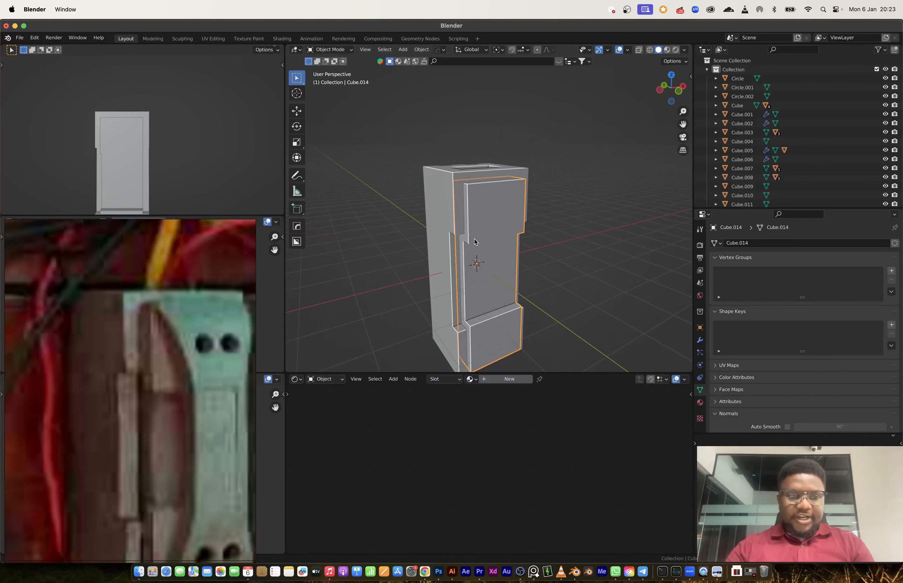
scroll(187, 389, down, 3)
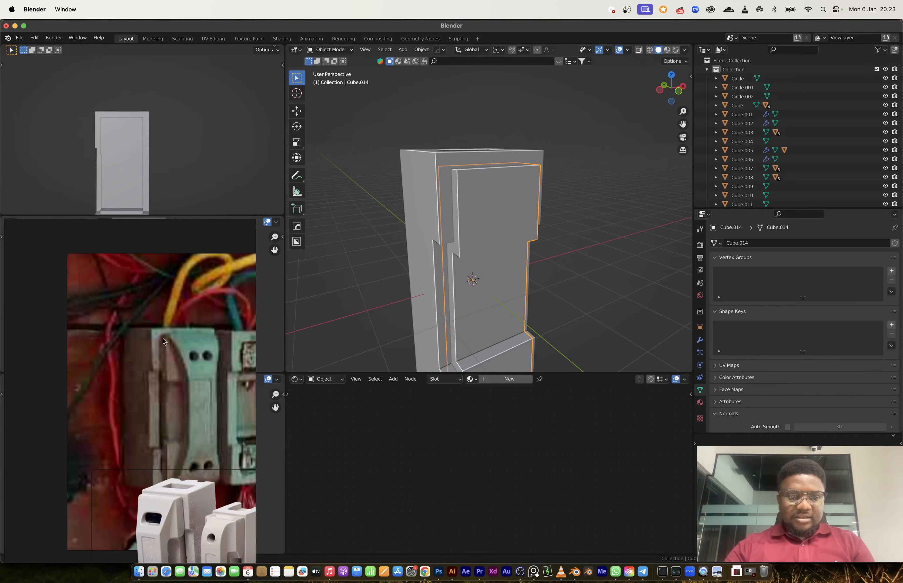
scroll(519, 233, down, 4)
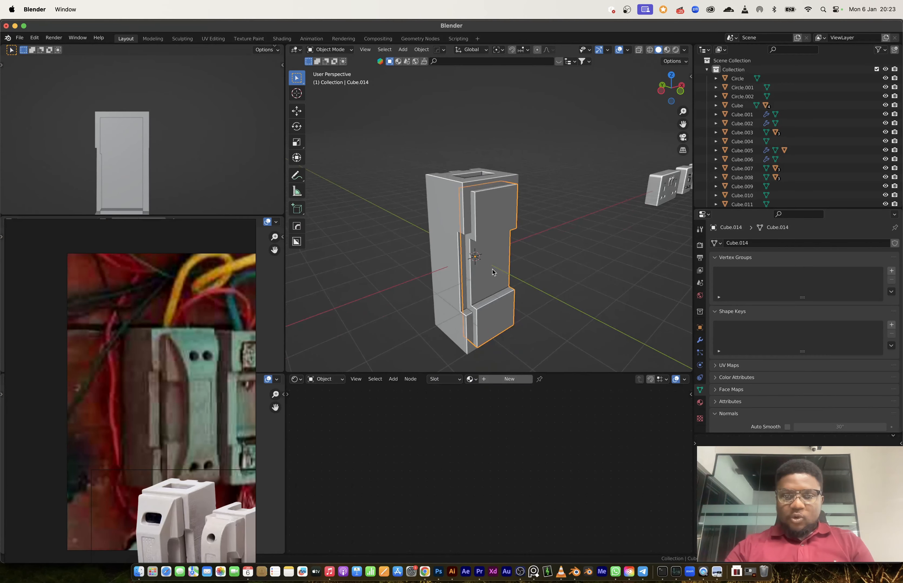
- Add a 32-vertex cylinder with 1 m radius and 2 m depth at the origin and rotate it 90° about Y
key(grave)
key(shift+a)
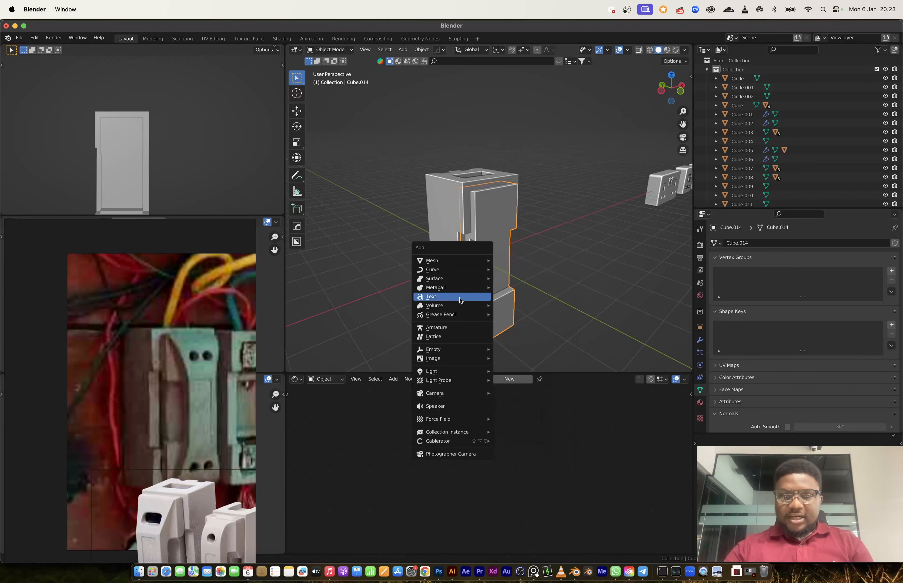
mouse_move(470, 261)
click(532, 304)
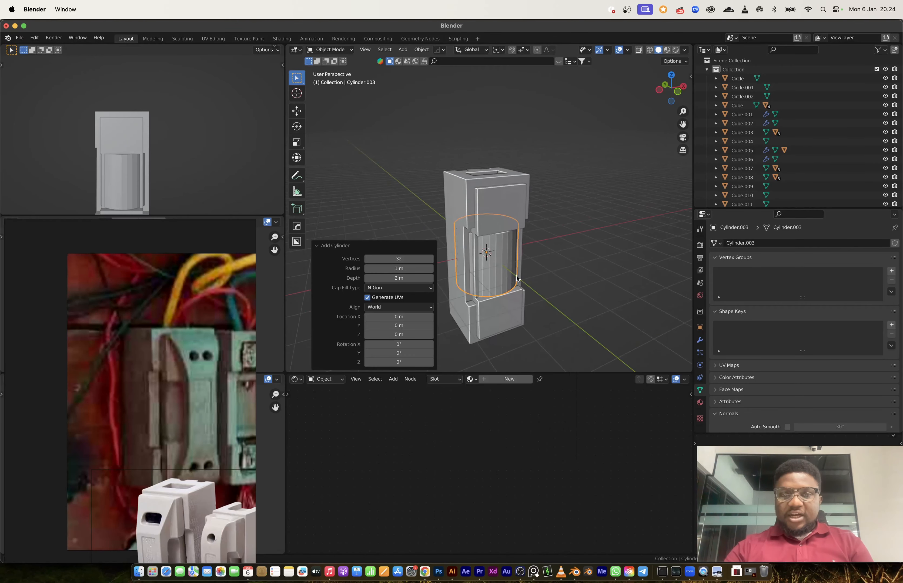
text(ry)
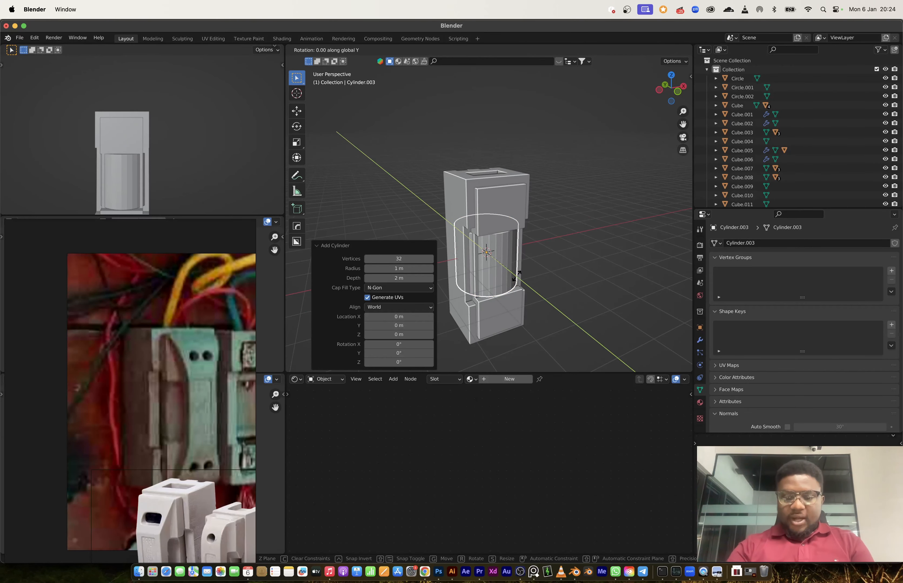
text(90)
key(Return)
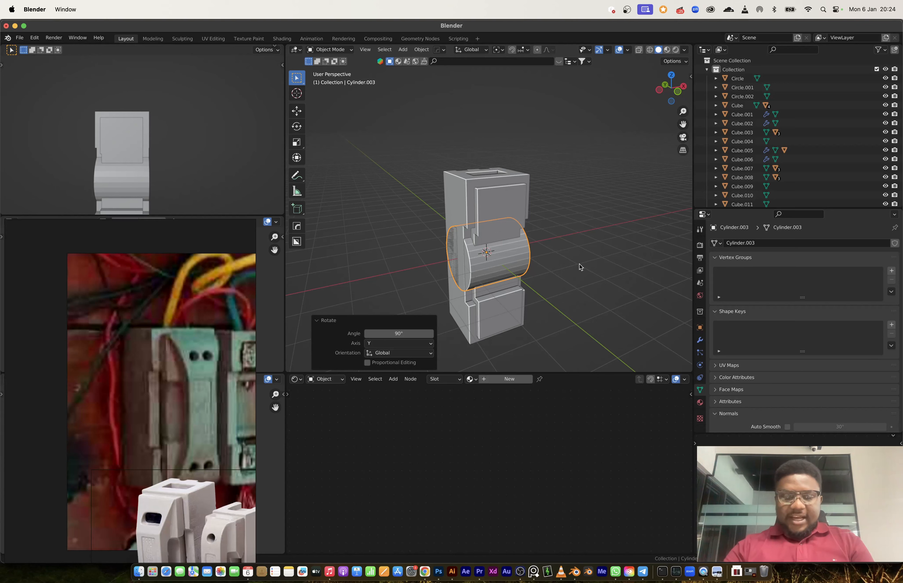
key(s)
key(shift+y)
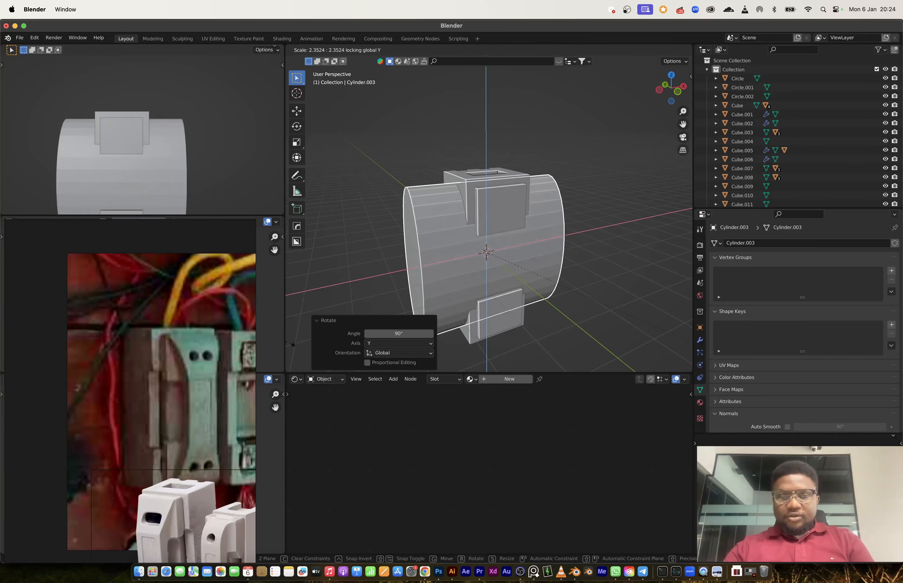
key(Escape)
- Scale the cylinder uniformly to 2.417, then narrow it to 0.257 along X to fit within the housing
key(s)
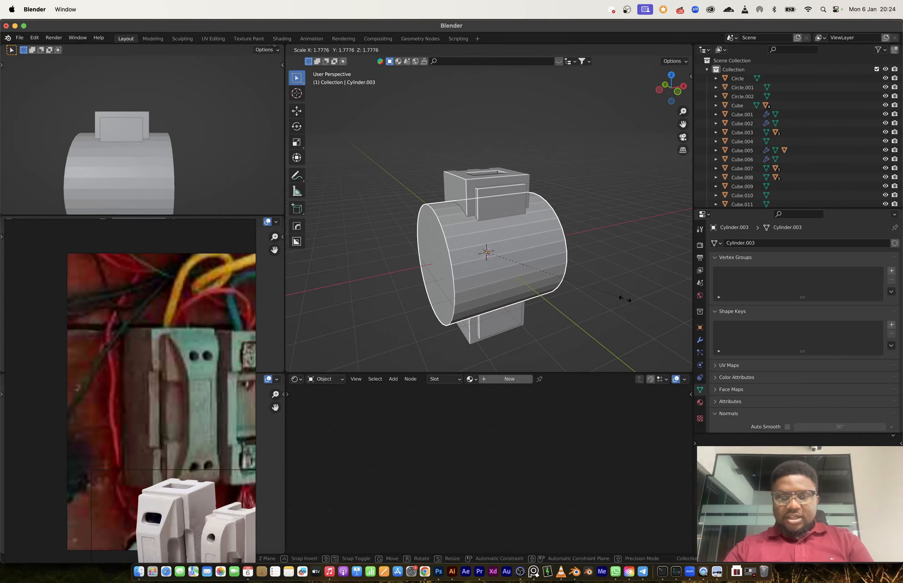
click(675, 310)
key(s)
key(x)
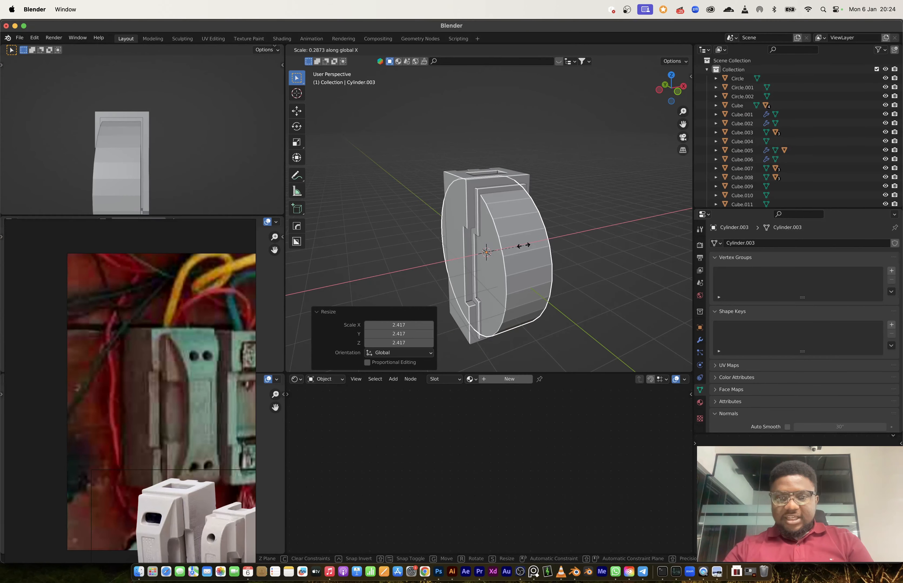
click(519, 245)
mouse_move(519, 244)
middle_down()
mouse_move(582, 222)
mouse_move(512, 252)
middle_up()
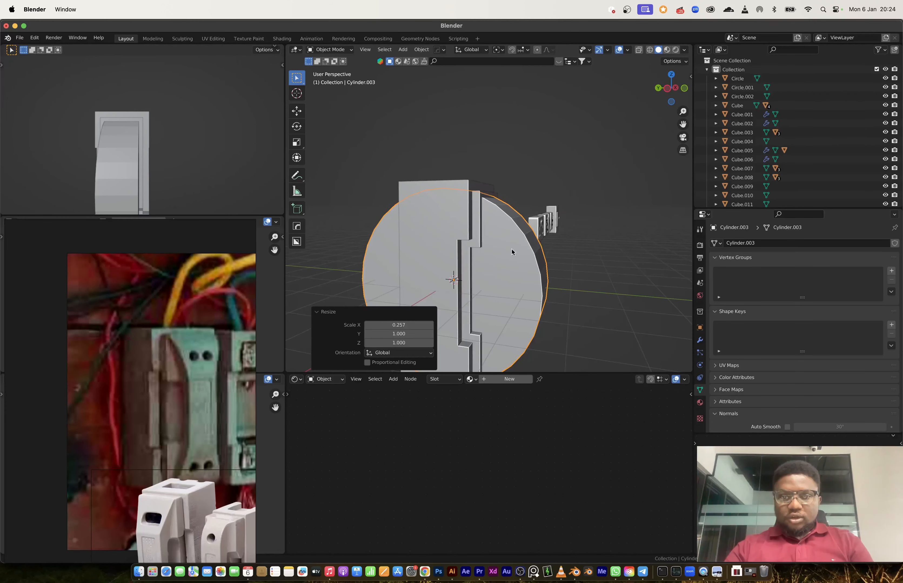
- Scale the cylinder to 0.778 along Y and 1.119 along Z to form a tall oval profile
key(s)
key(y)
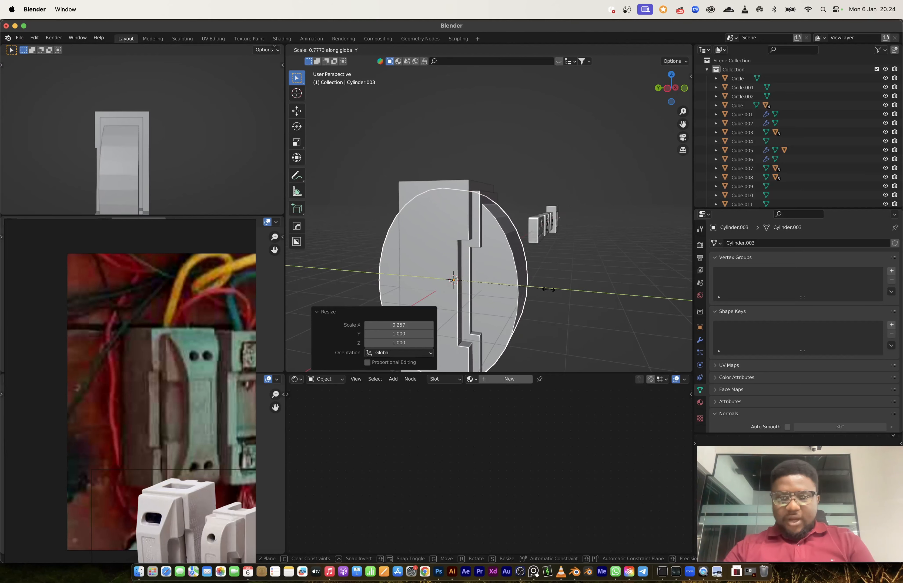
click(548, 291)
scroll(494, 284, up, 1)
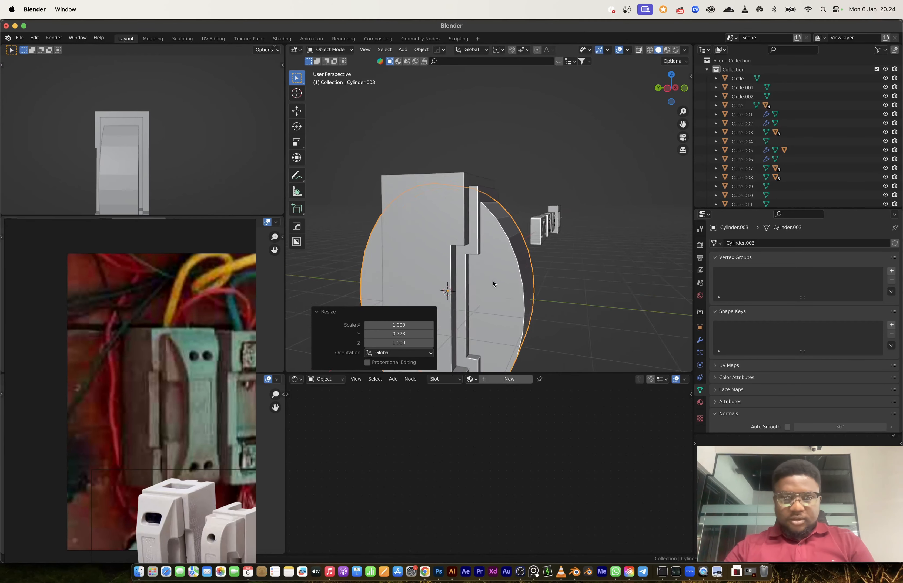
scroll(482, 281, down, 2)
middle_drag(481, 280, 558, 294)
key(s)
key(z)
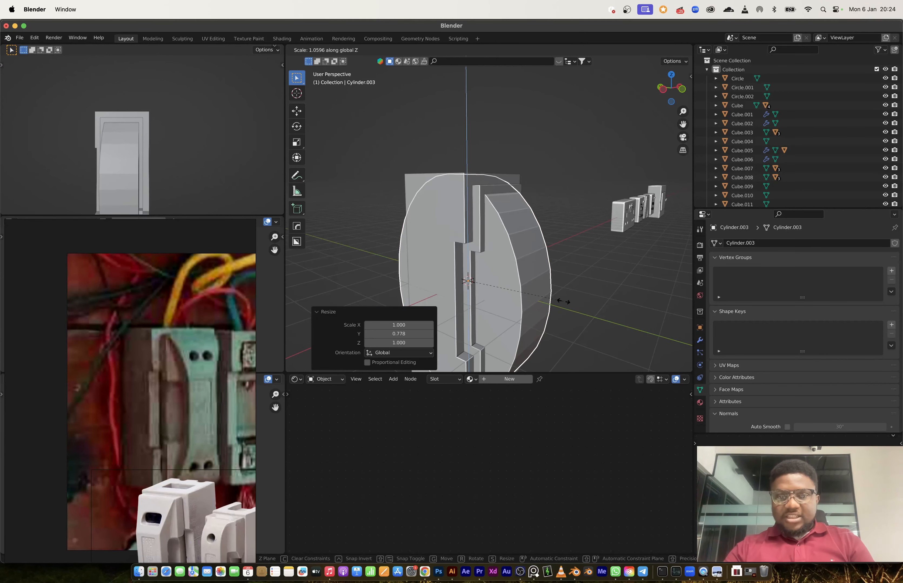
click(568, 307)
scroll(524, 240, down, 3)
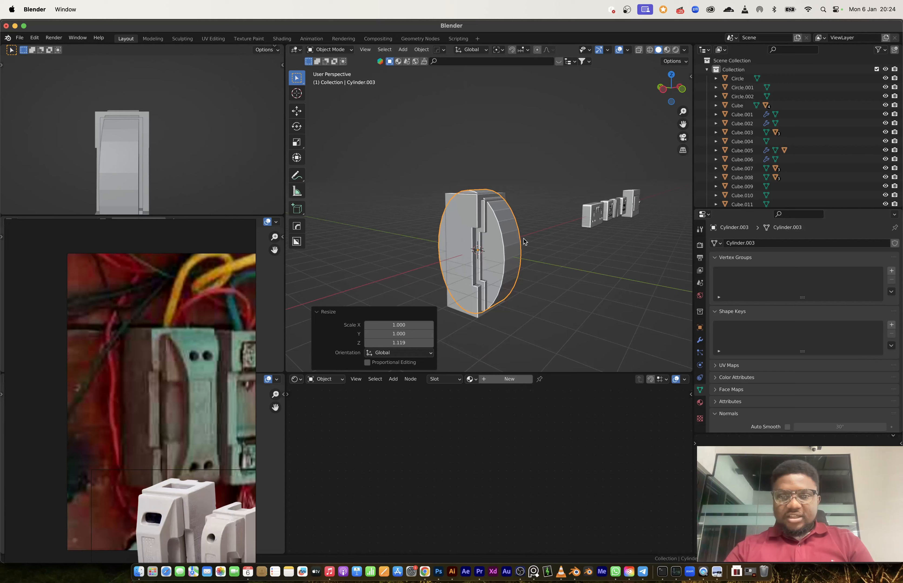
- In left view with X-ray on, select the cylinder's rear vertices and delete their edges, leaving only the front curved strip
click(663, 89)
key(Tab)
scroll(436, 222, up, 3)
key(alt+z)
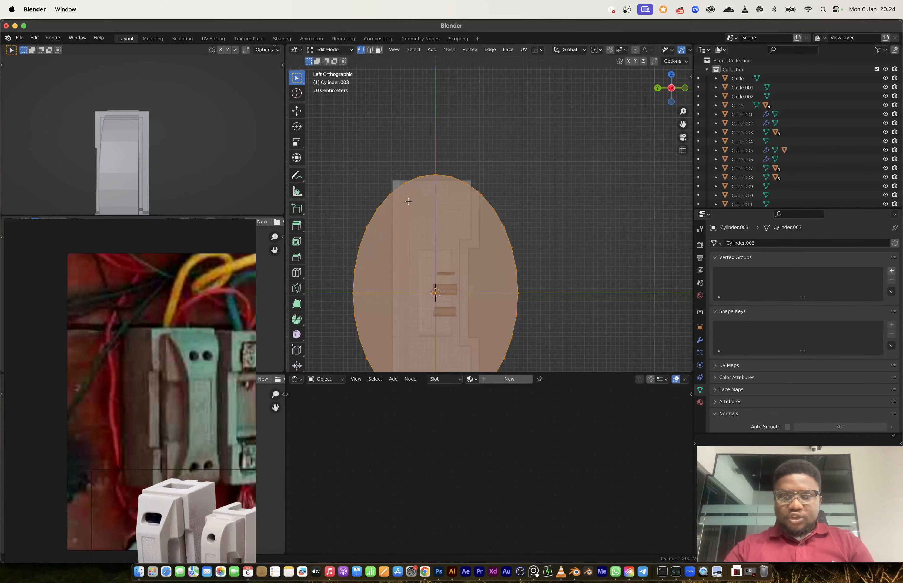
shift+middle_drag(346, 139, 385, 82)
drag(388, 135, 510, 355)
key(x)
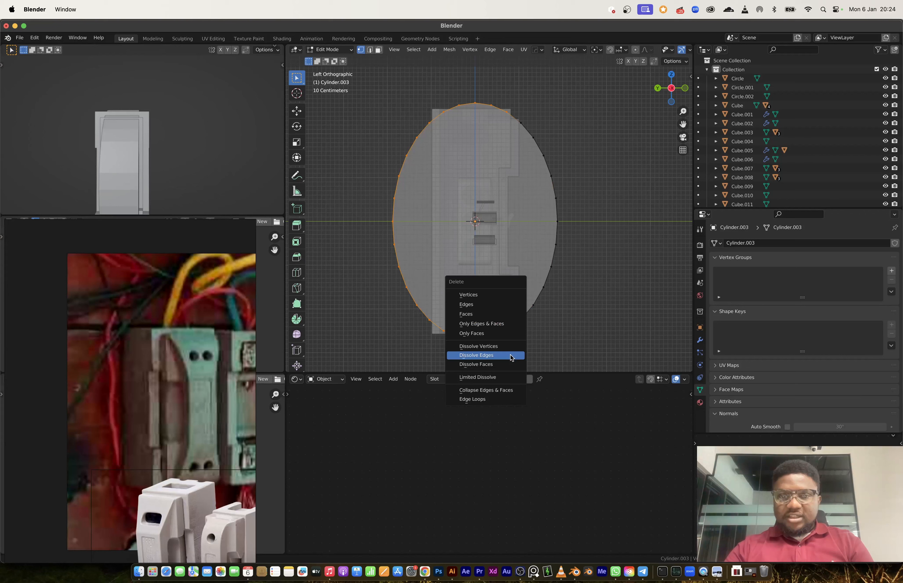
click(484, 305)
key(Tab)
middle_drag(483, 306, 502, 247)
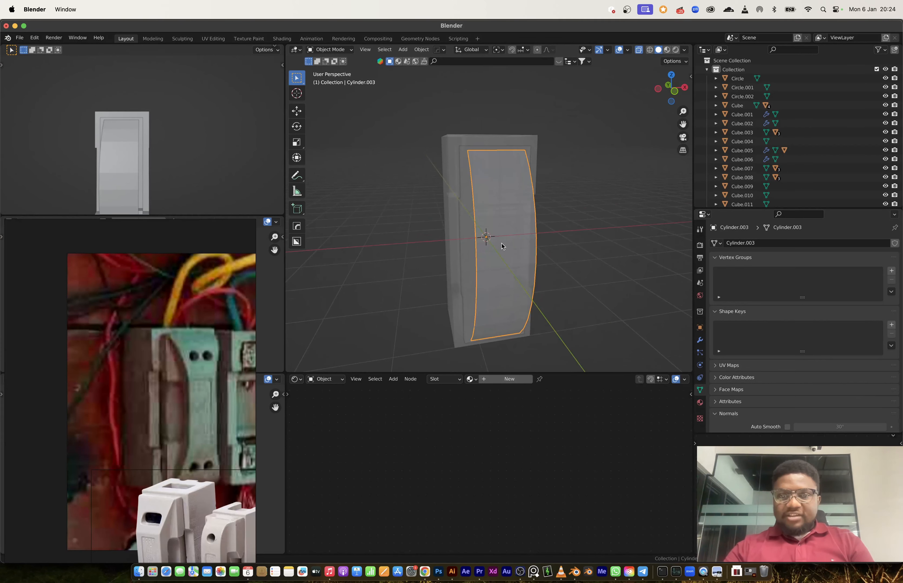
- In front view, select the curved strip's middle row of vertices and enable proportional editing
key(Tab)
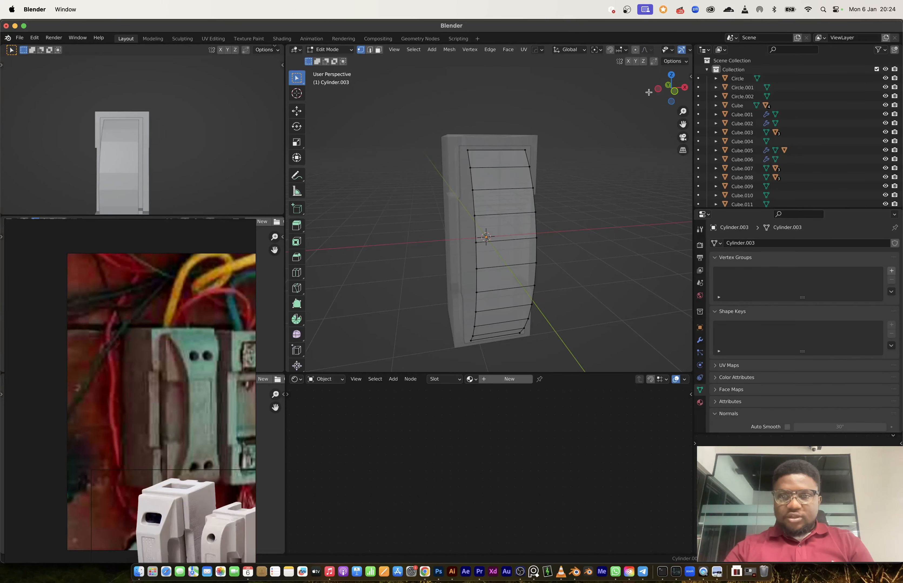
click(674, 91)
drag(452, 254, 558, 276)
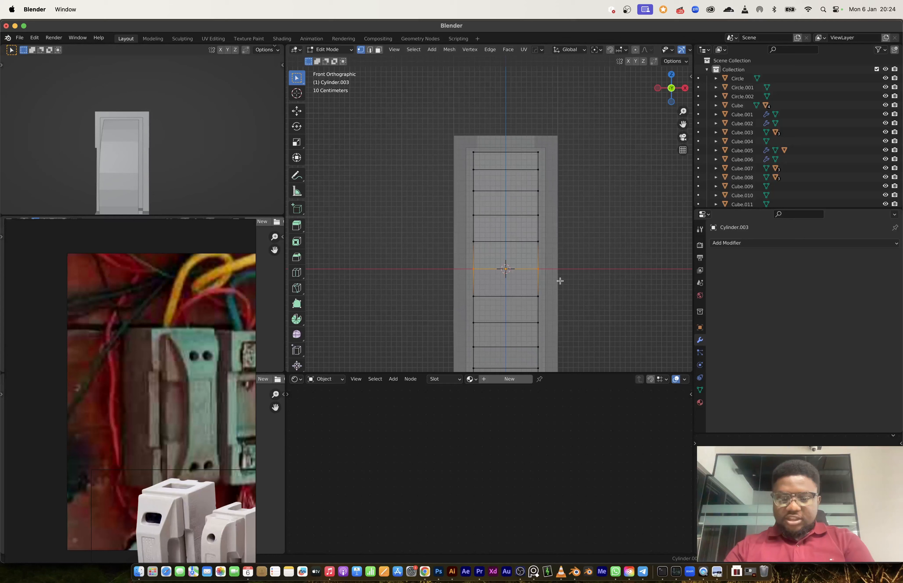
key(o)
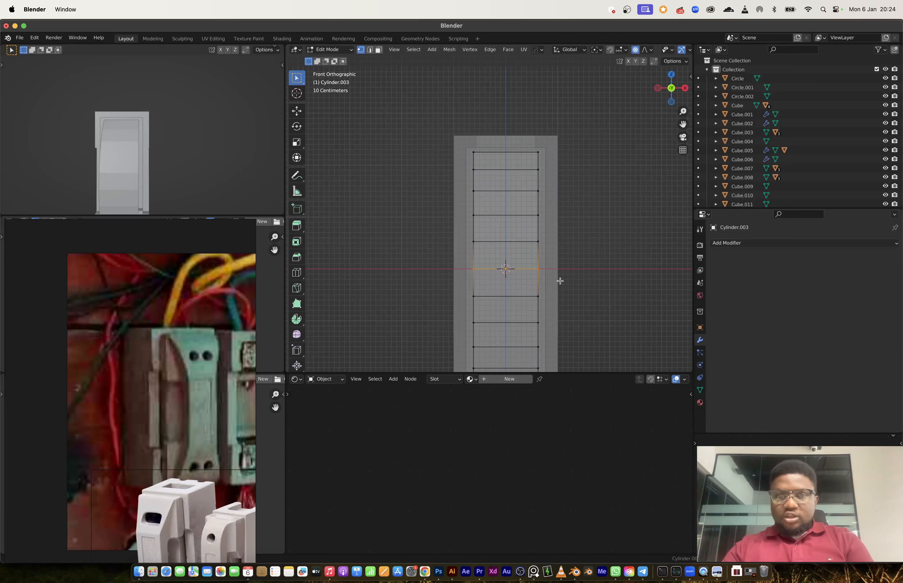
- Try to narrow the strip's middle by scaling it with Smooth proportional falloff
key(s)
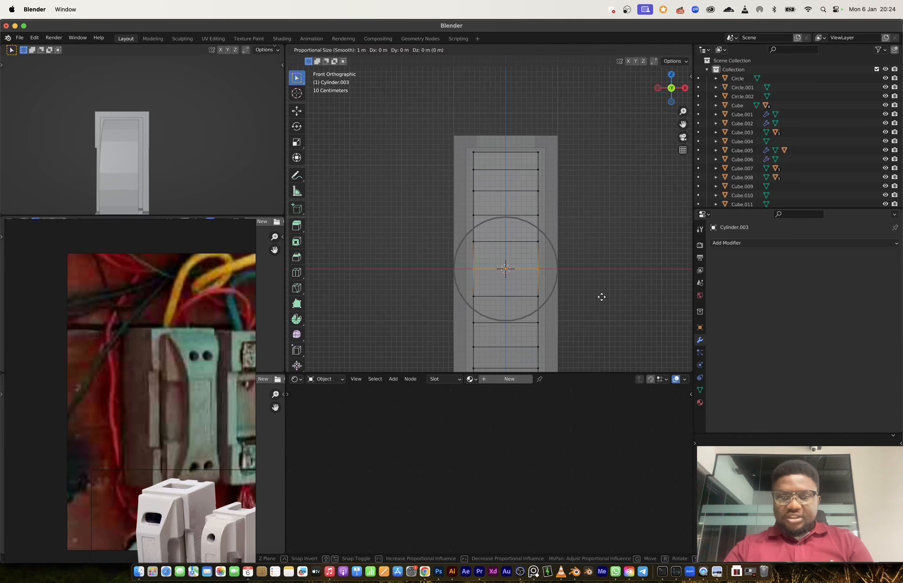
key(Escape)
key(s)
scroll(592, 296, down, 6)
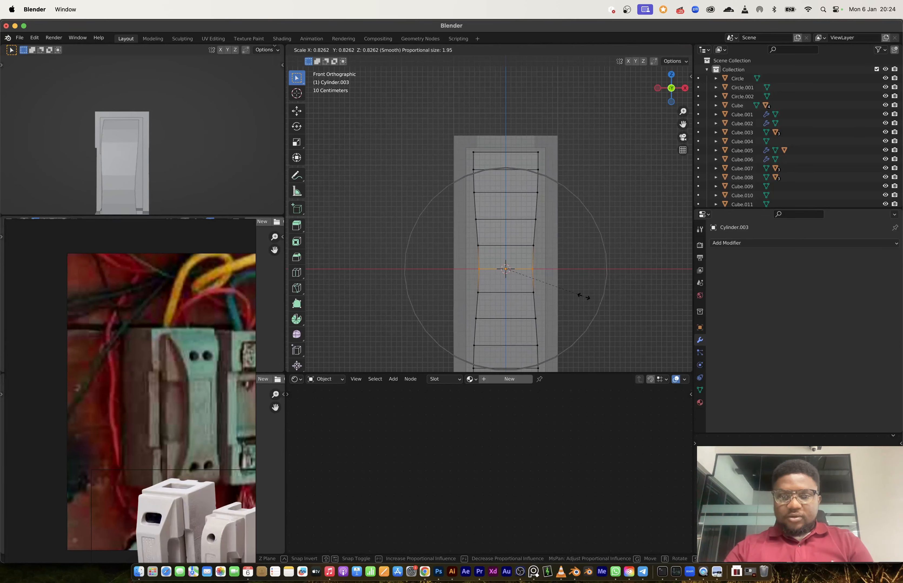
click(558, 296)
key(Tab)
mouse_move(532, 260)
middle_down()
mouse_move(608, 244)
mouse_move(527, 255)
middle_up()
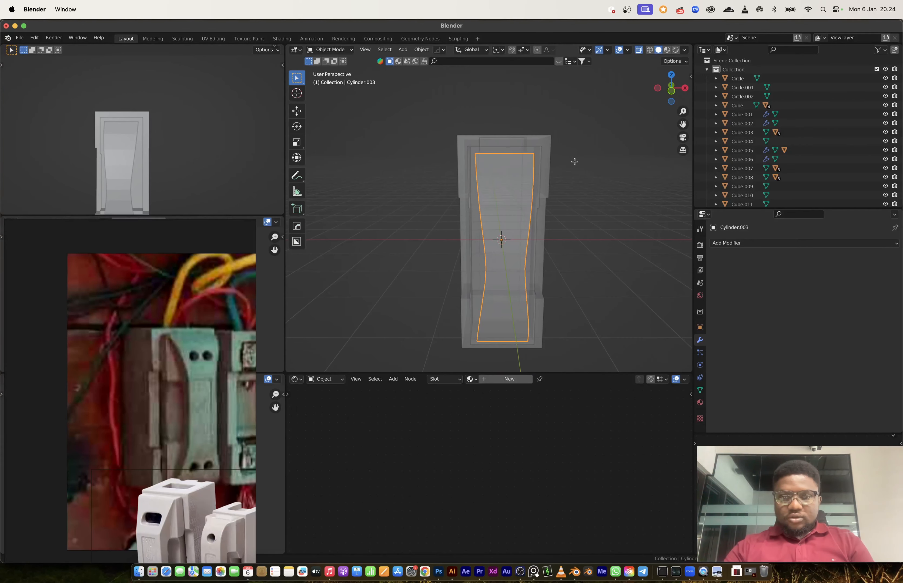
- Switch the proportional falloff to Sphere and scale the strip's middle to about 0.606 with a proportional size of 2.36
key(Tab)
click(644, 49)
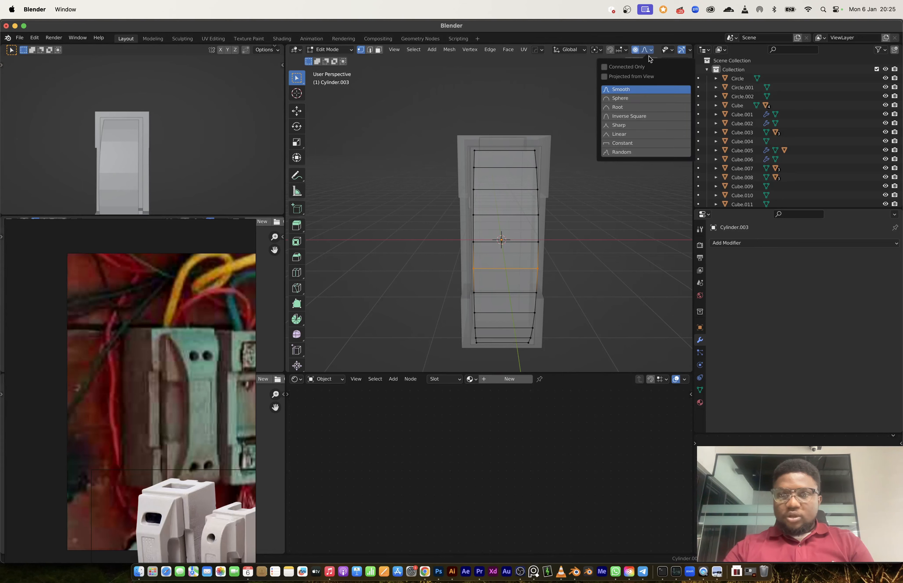
click(640, 101)
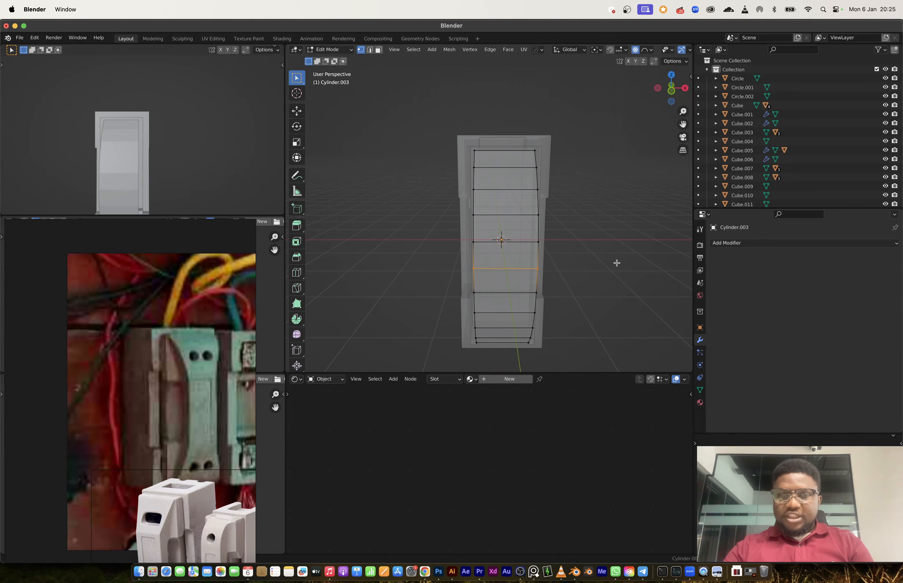
click(671, 91)
key(s)
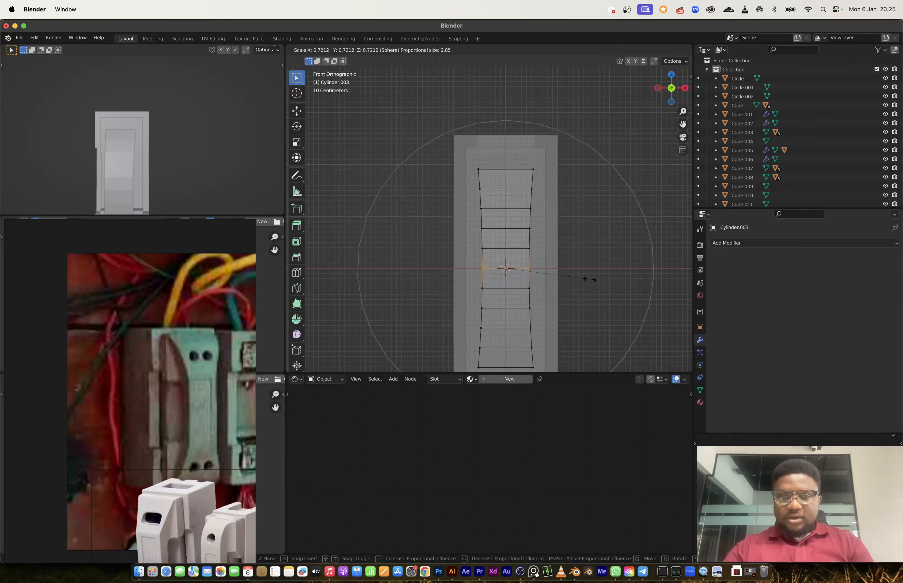
scroll(580, 279, up, 2)
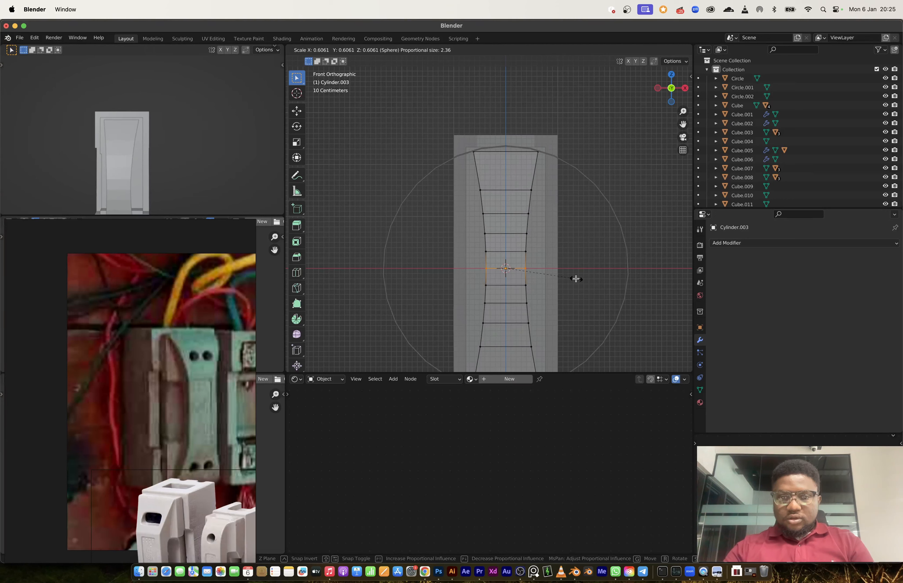
click(576, 279)
key(Tab)
middle_drag(576, 278, 518, 256)
- Scale the whole curved strip along the Y axis
key(s)
key(x)
key(y)
click(601, 264)
- Select the front faces of the stepped panel's upper and lower sections and delete them
click(466, 206)
key(Tab)
key(3)
click(451, 190)
ctrl+shift+click(524, 162)
scroll(520, 258, up, 3)
ctrl+shift+click(500, 233)
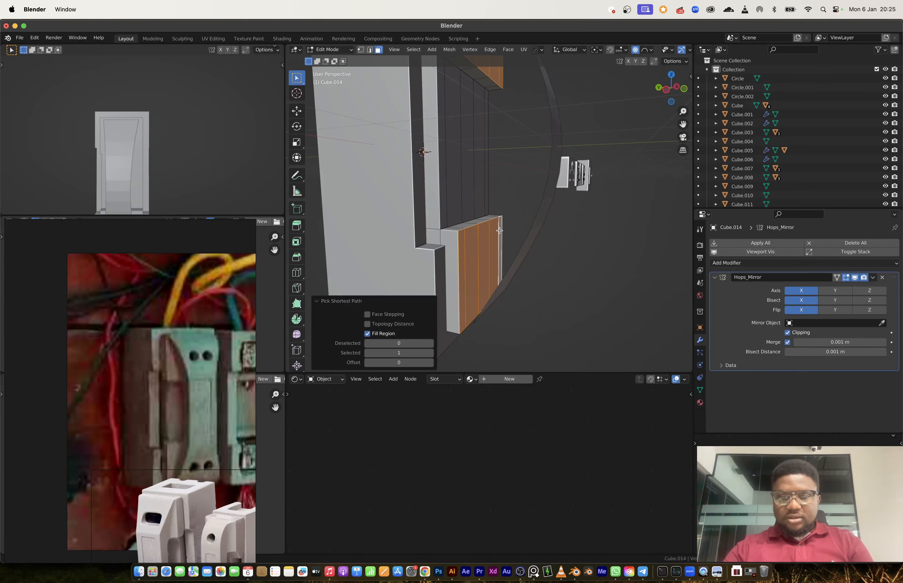
key(x)
click(497, 250)
key(Tab)
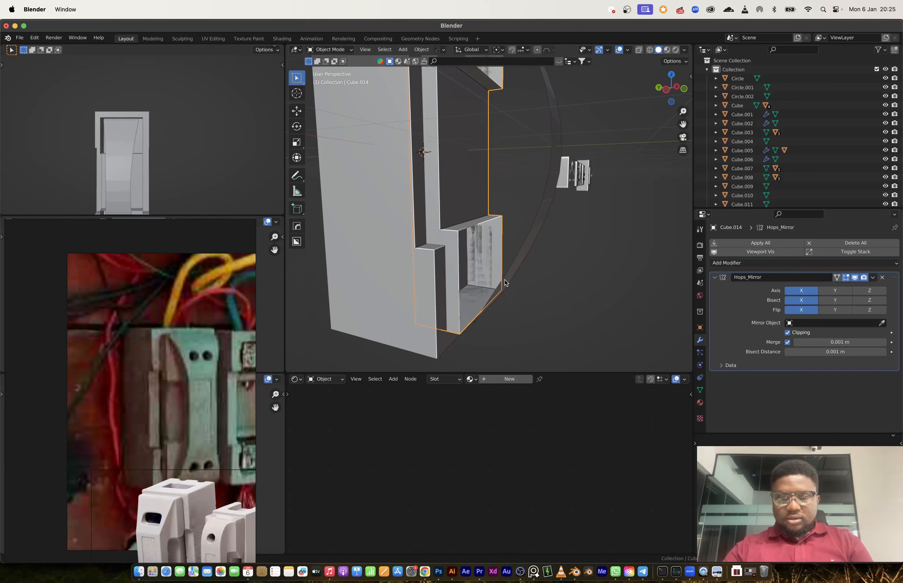
- Select the stepped panel behind the curved strip and scale it uniformly to 0.961
click(506, 282)
middle_drag(473, 266, 470, 242)
scroll(469, 242, up, 5)
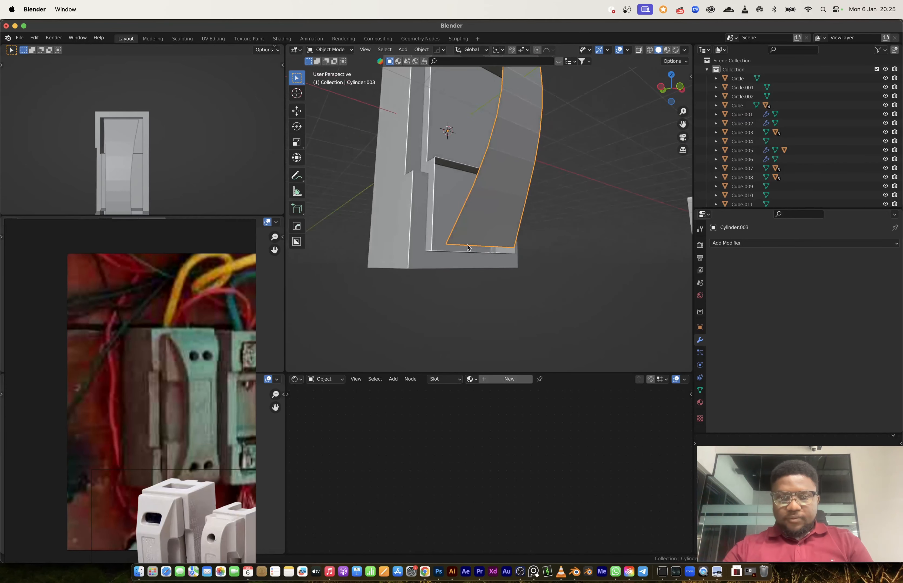
click(413, 153)
middle_drag(417, 160, 436, 182)
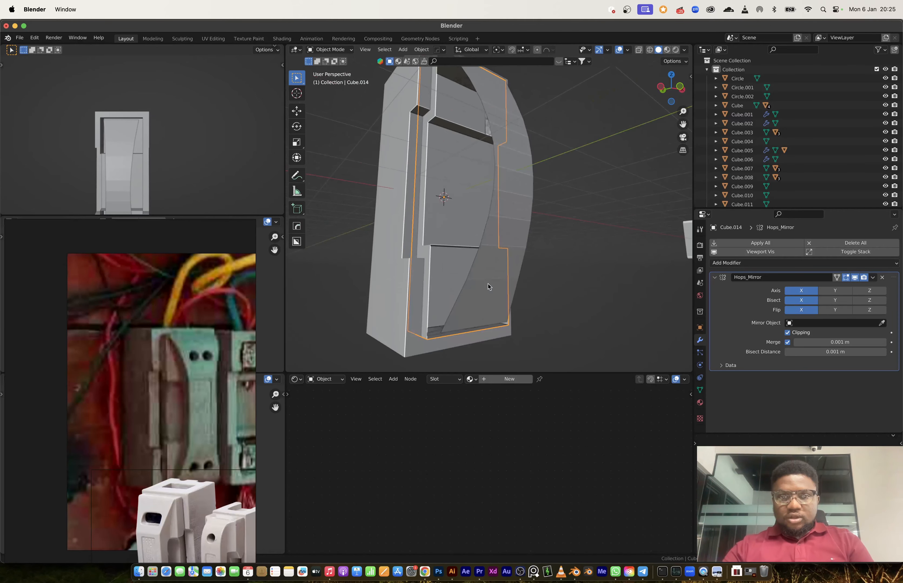
key(s)
click(533, 325)
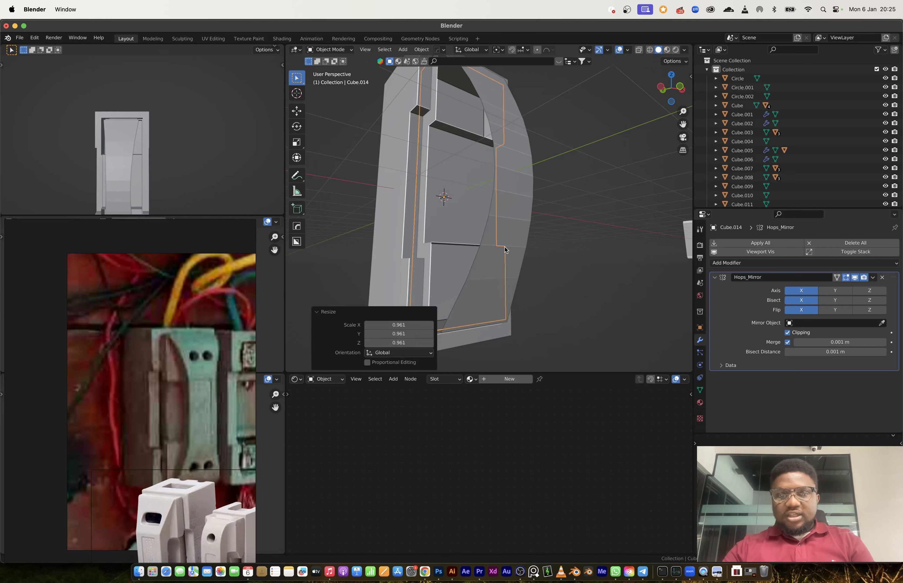
- Select the curved front strip and scale it uniformly to 0.955
click(500, 233)
shift+middle_drag(493, 244, 469, 315)
key(s)
click(547, 332)
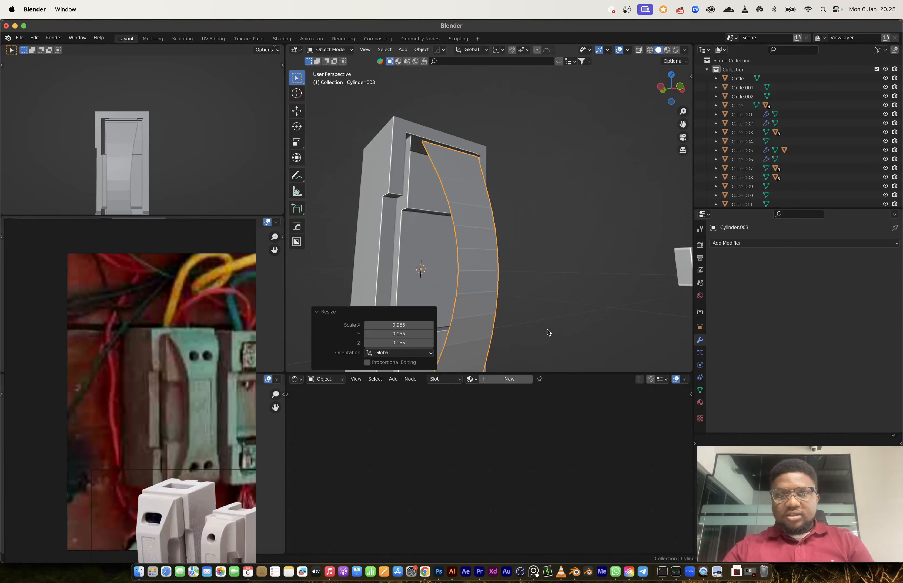
- Open the stepped panel's mesh for editing and select the vertical edge loops across its upper section
middle_drag(547, 333, 546, 371)
key(Tab)
key(Tab)
click(414, 154)
key(Tab)
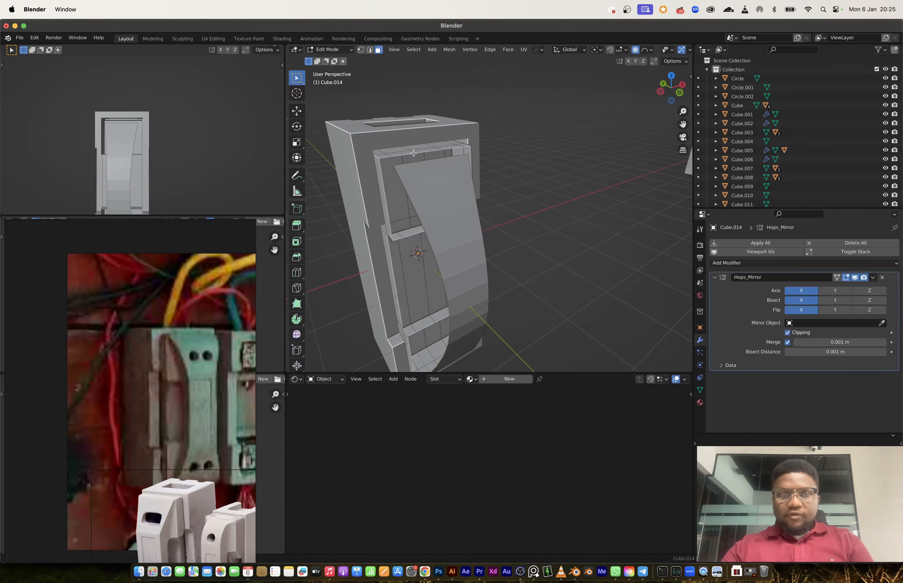
scroll(408, 153, up, 2)
shift+middle_drag(407, 154, 459, 218)
key(2)
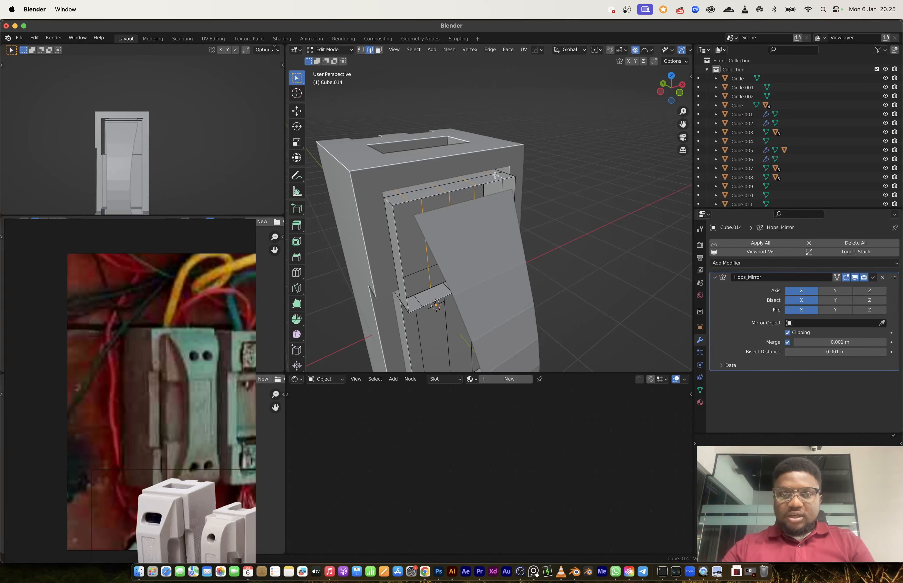
- Try to dissolve the selected vertical edge loops of the panel's upper section, and undo it
key(x)
click(475, 216)
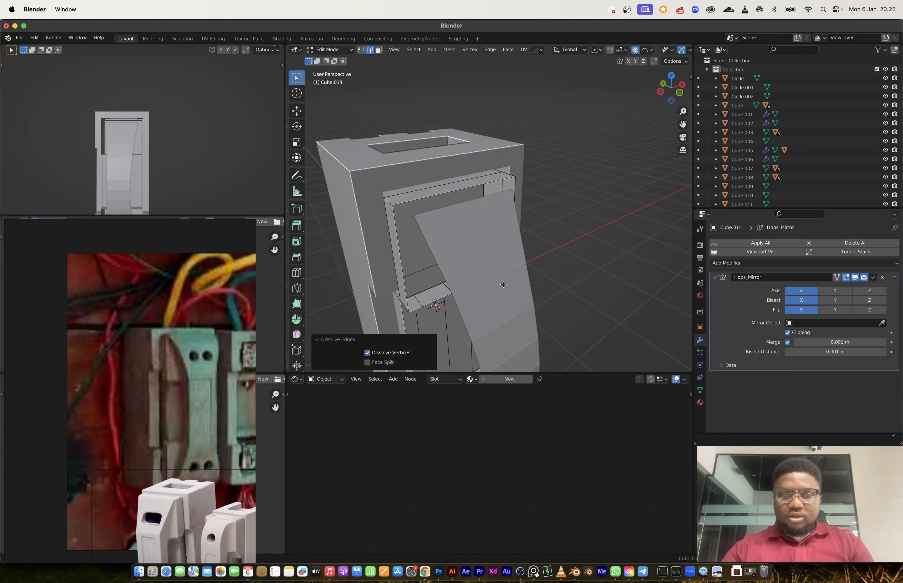
shift+middle_drag(503, 285, 490, 135)
key(super+z)
- Add the vertical edge loops of the panel's middle section to the selection and dissolve all selected edges
alt+shift+click(409, 222)
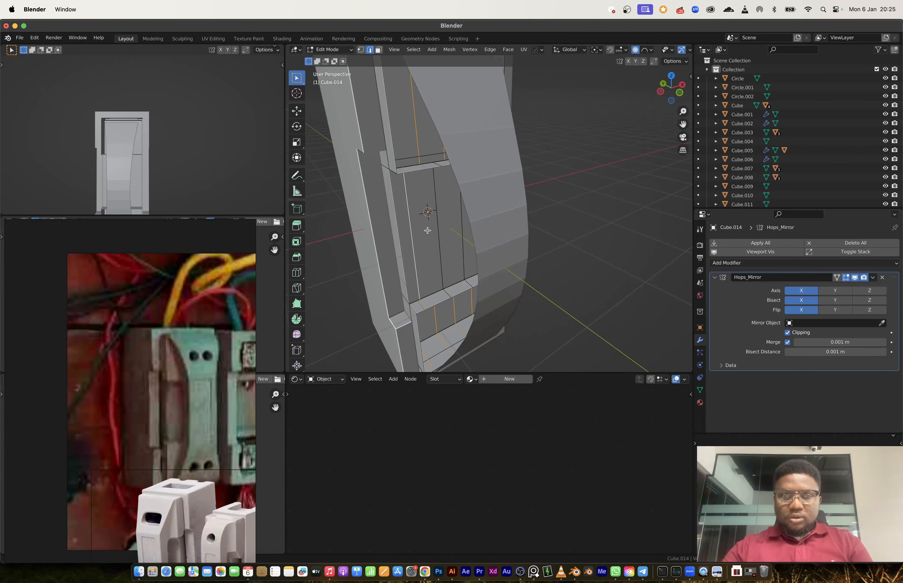
alt+shift+click(438, 228)
middle_drag(440, 228, 464, 217)
alt+shift+click(462, 217)
alt+shift+click(477, 214)
key(x)
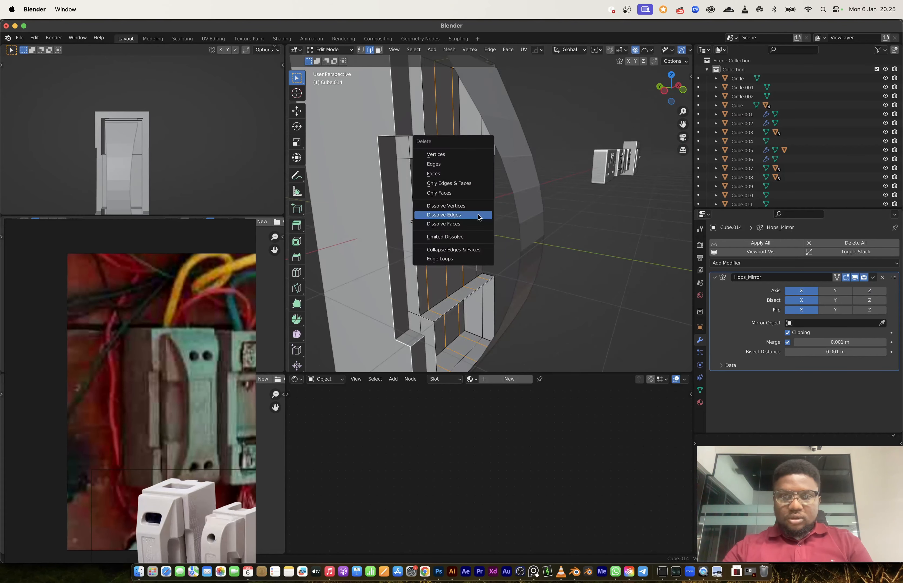
click(474, 215)
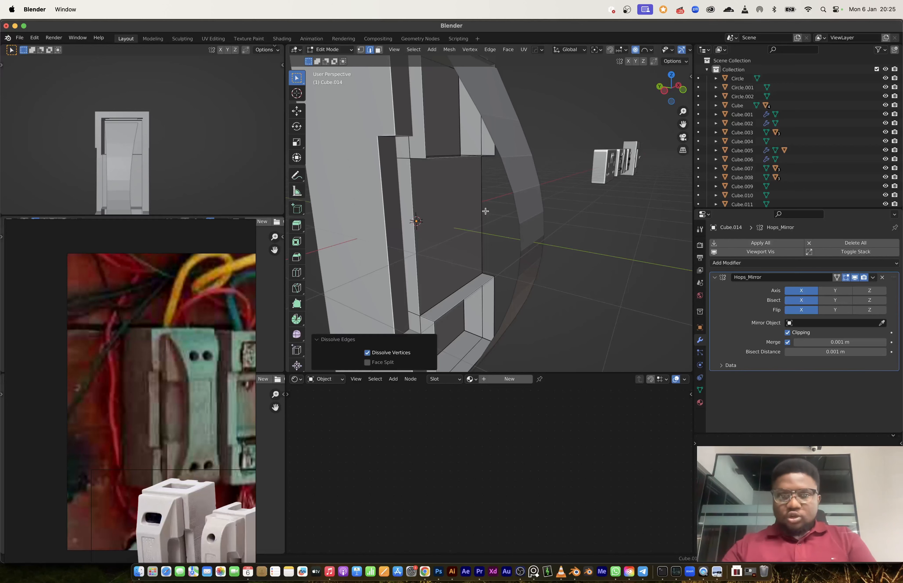
- Add two evenly spaced vertical loop cuts across the stepped panel's middle section
key(ctrl+r)
scroll(455, 159, up, 2)
scroll(455, 159, down, 1)
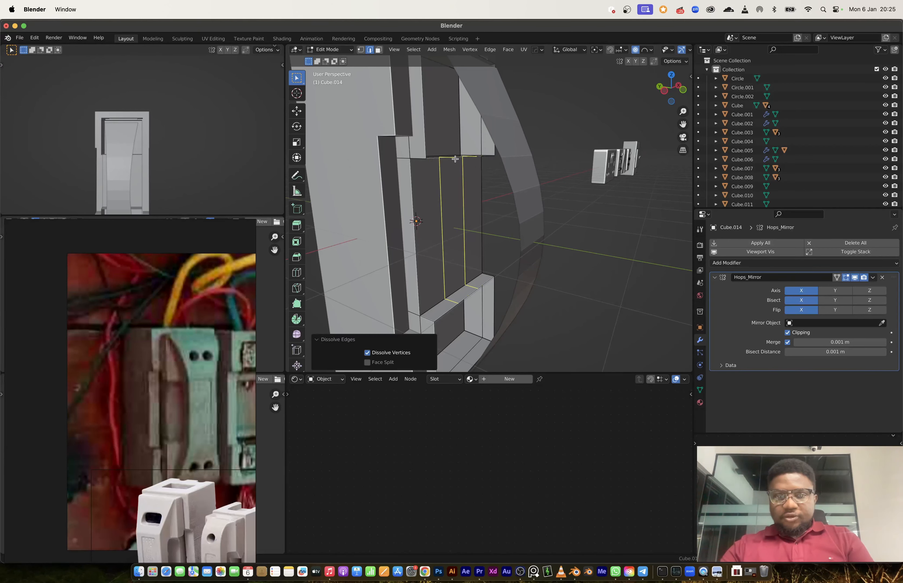
click(454, 159)
right_click(454, 182)
middle_drag(453, 190, 415, 319)
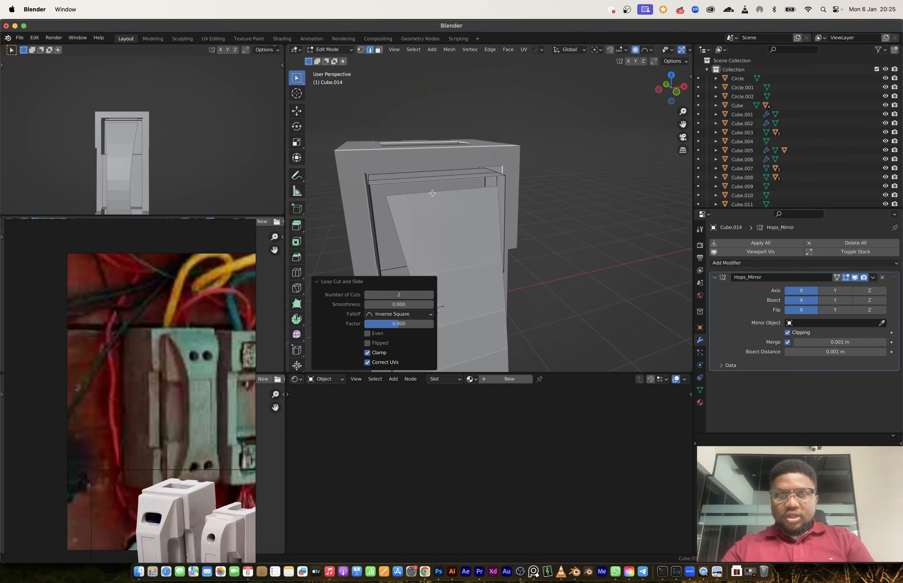
- Add two evenly spaced vertical loop cuts across the stepped panel's upper section
key(ctrl+r)
scroll(431, 183, up, 1)
click(431, 182)
right_click(431, 182)
key(1)
middle_drag(423, 222, 397, 206)
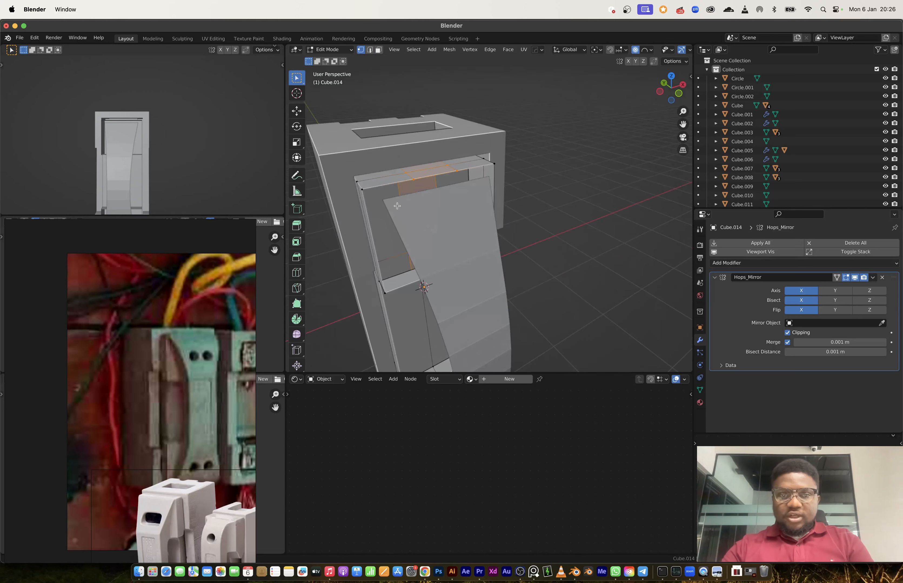
- Join the stepped panel into the curved strip object and add two lengthwise loop cuts along the strip
key(Tab)
click(409, 216)
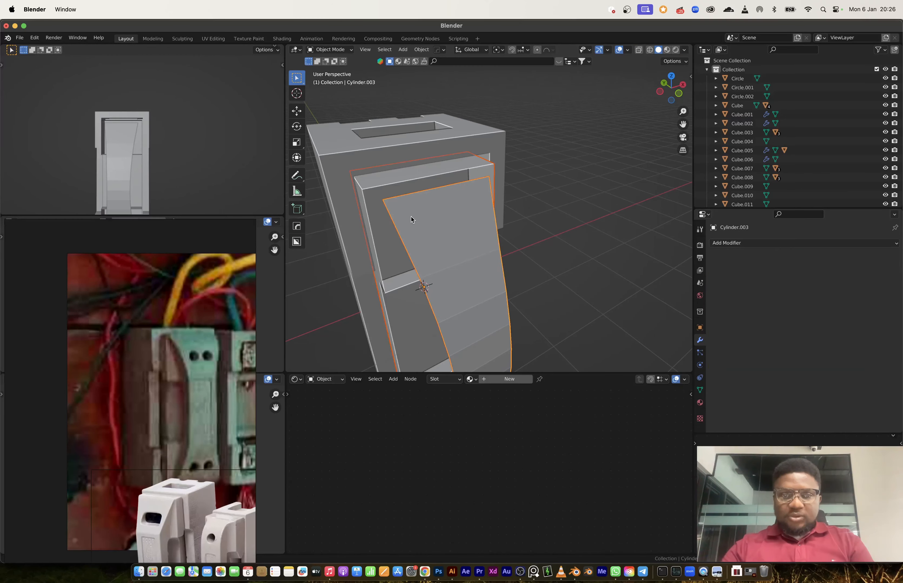
key(Tab)
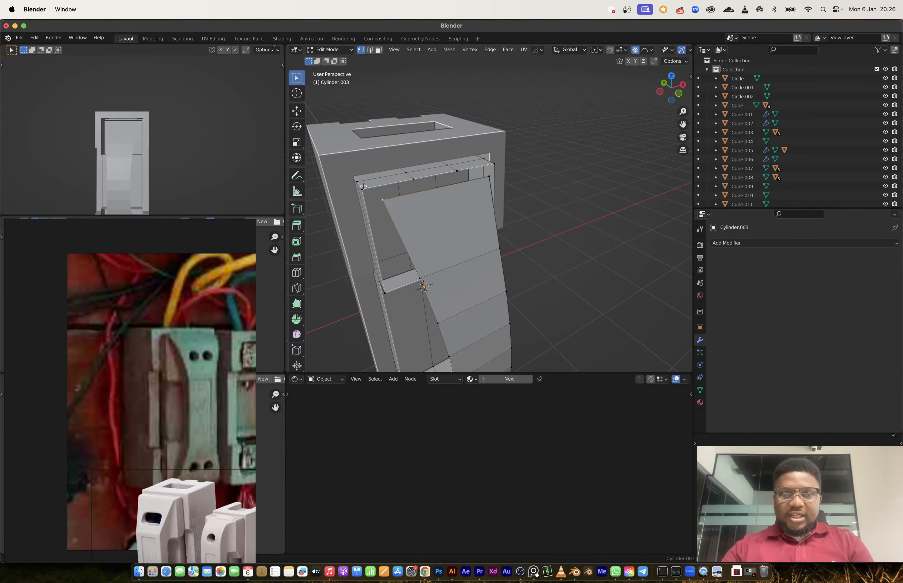
key(ctrl+r)
click(440, 184)
right_click(441, 184)
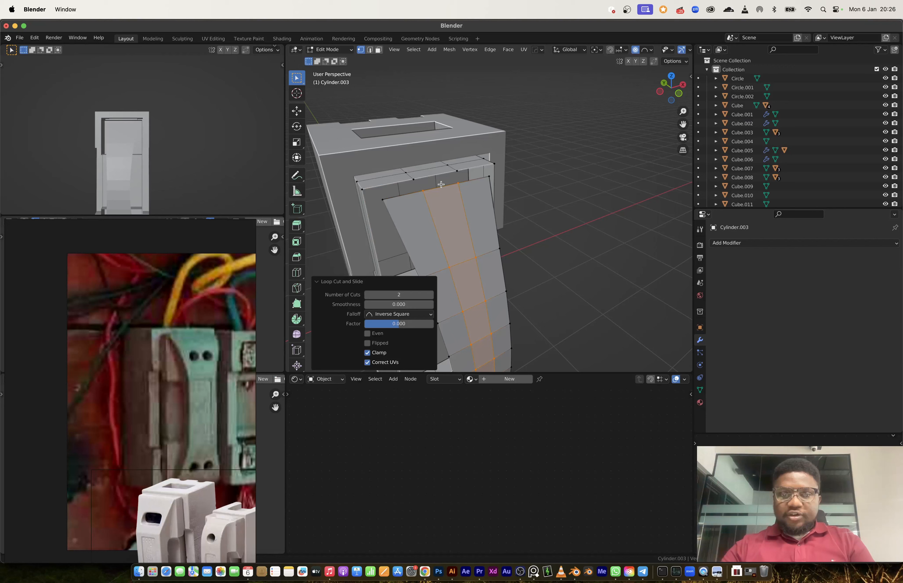
- Select the whole joined mesh and merge its vertices by distance
click(383, 200)
middle_drag(384, 204, 447, 211)
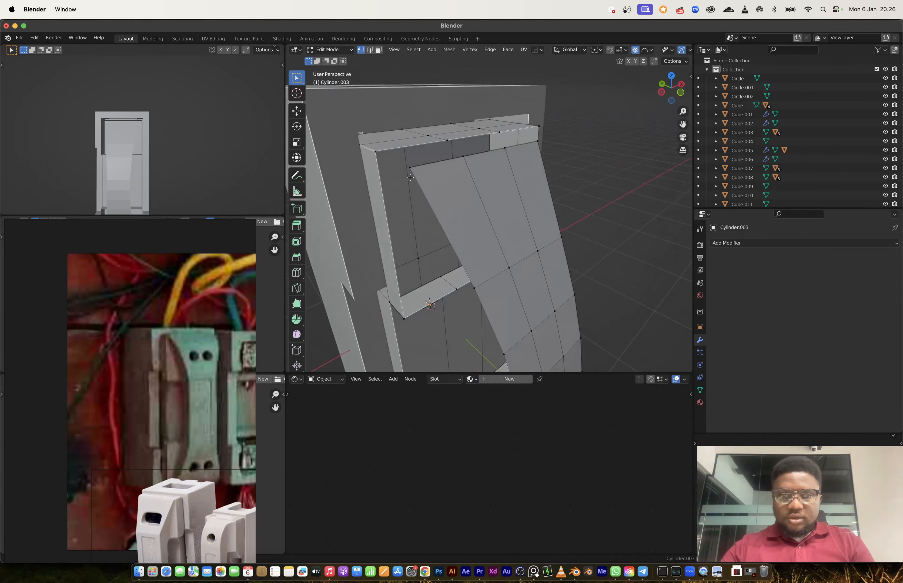
key(a)
key(m)
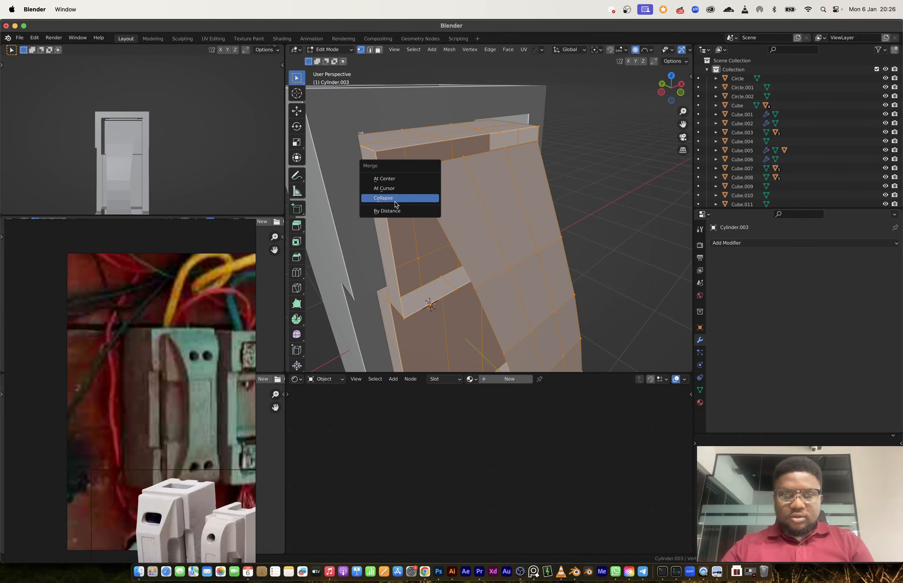
click(400, 212)
shift+middle_drag(442, 182, 444, 201)
- Fill the gap between the panel's top front edge and the curved strip's top edge with three faces
click(417, 191)
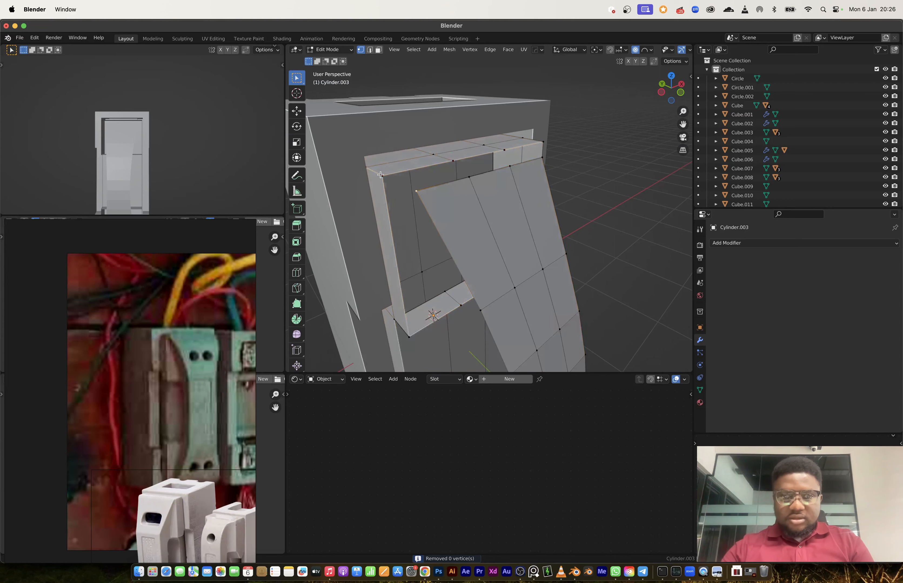
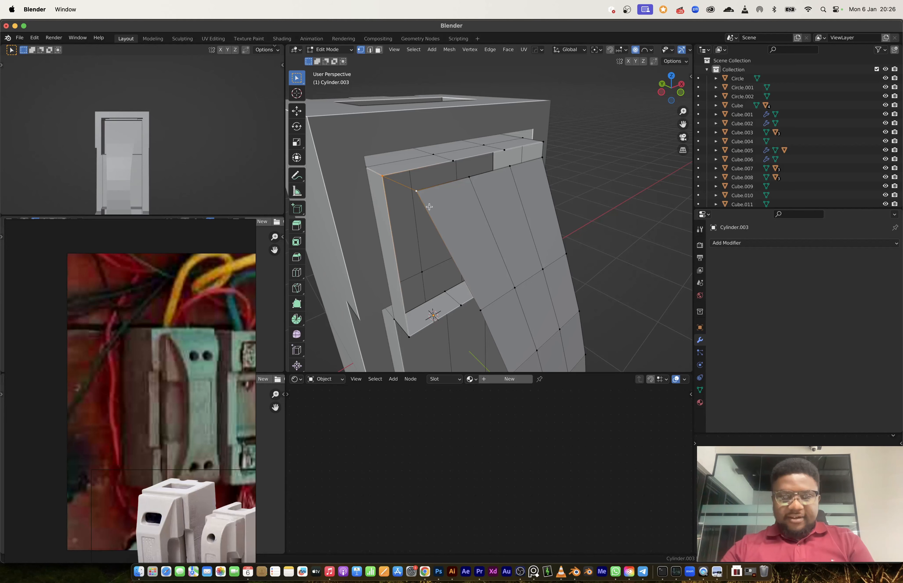
key(f)
key(f)
key(f)
scroll(439, 211, down, 4)
- Select the curved strip's side edge path and extrude it 1.2038 m along Y toward the panel in side view
middle_drag(439, 211, 533, 279)
ctrl+click(490, 337)
click(666, 92)
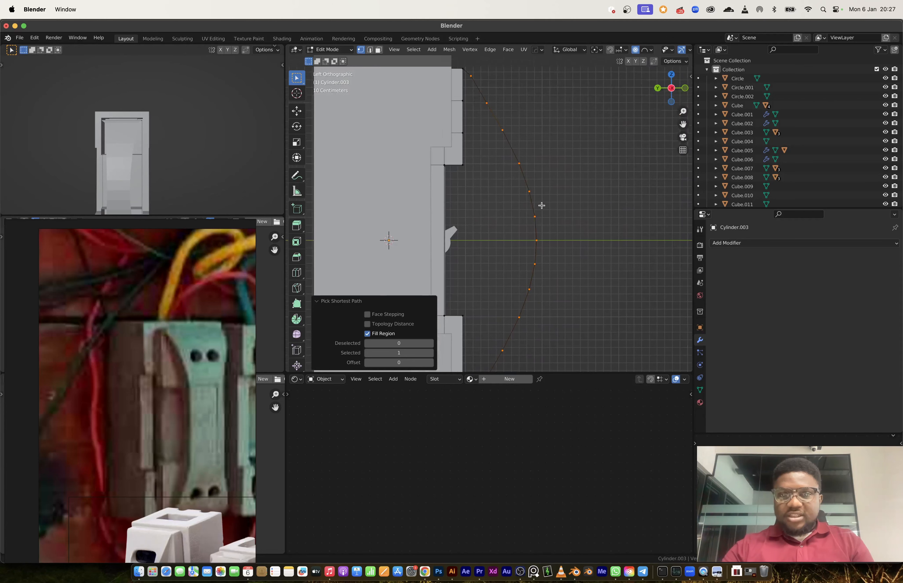
key(g)
key(x)
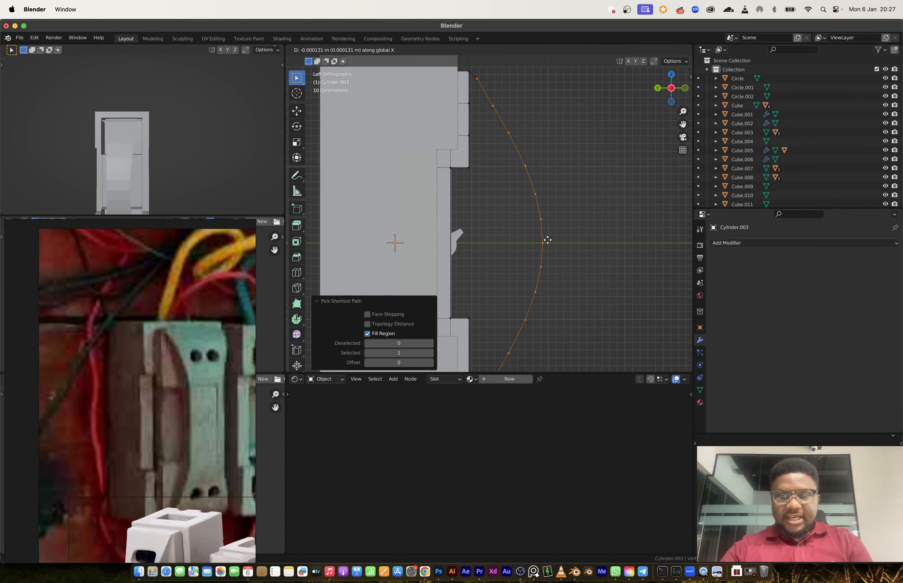
key(y)
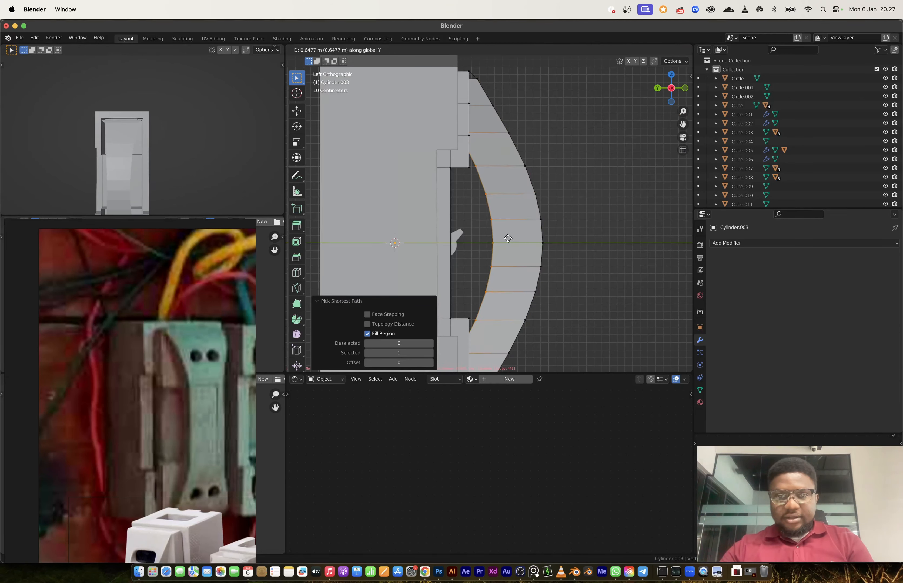
click(465, 240)
- Turn off proportional editing and flatten the extruded edge by scaling it to 0 along Y
key(s)
key(y)
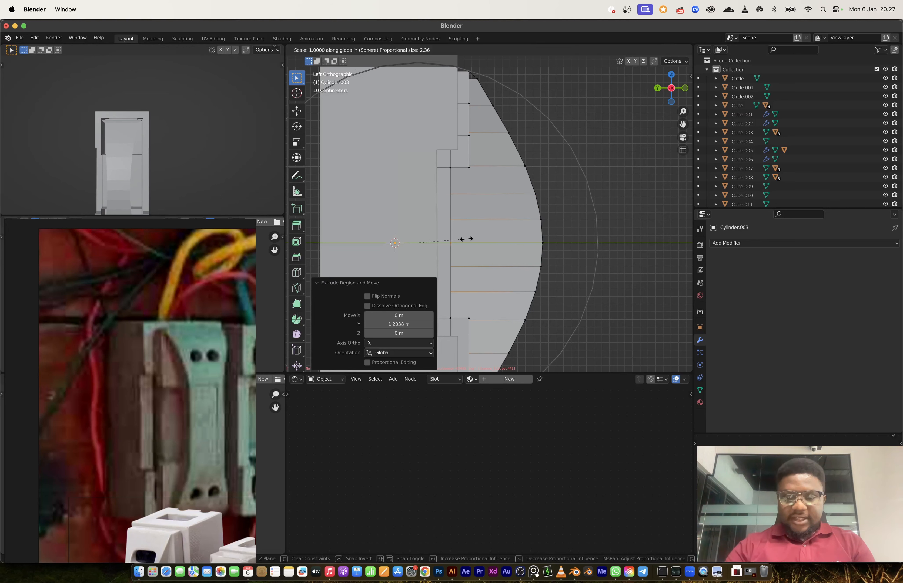
key(Escape)
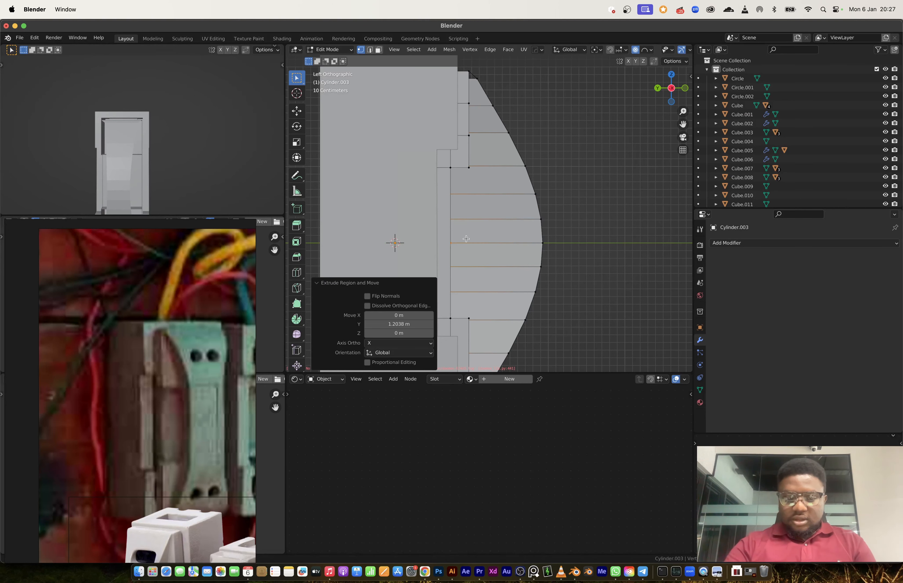
key(o)
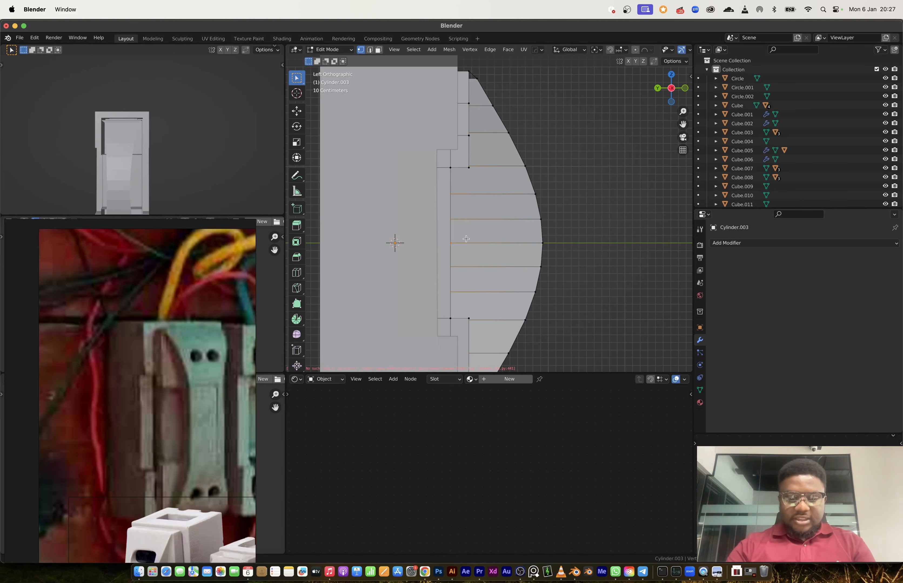
key(s)
key(y)
key(Return)
key(alt+z)
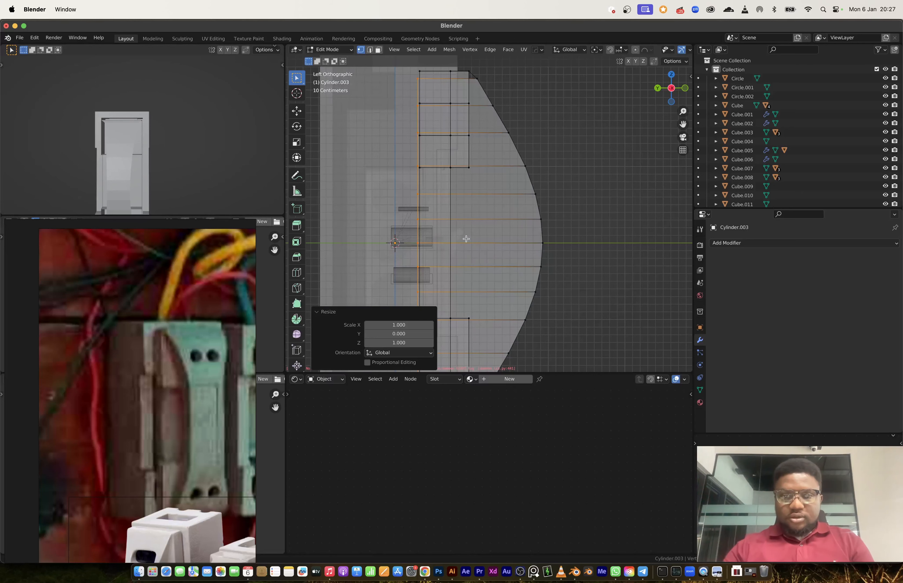
- Move the flattened edge -0.66494 m along Y so it lines up with the stepped panel's front
key(g)
key(y)
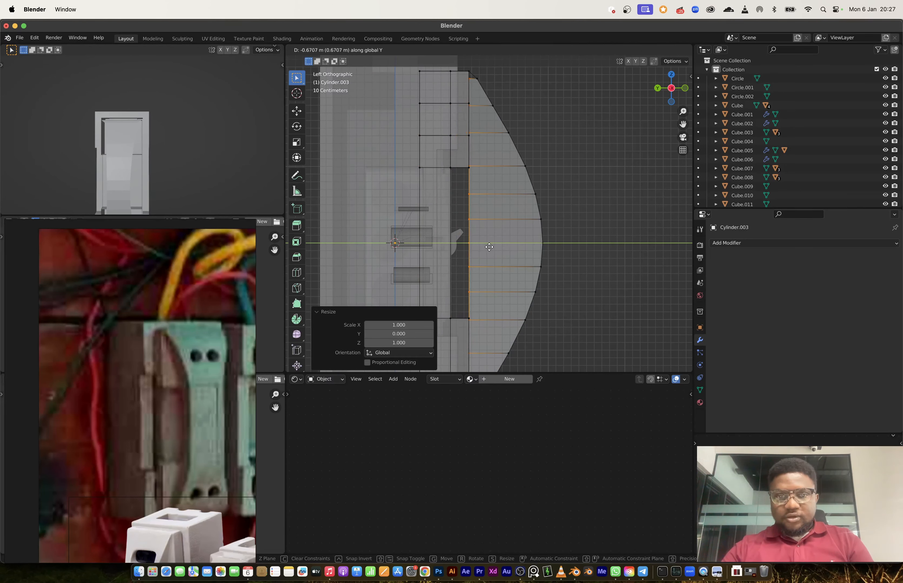
click(488, 246)
middle_drag(477, 190, 475, 263)
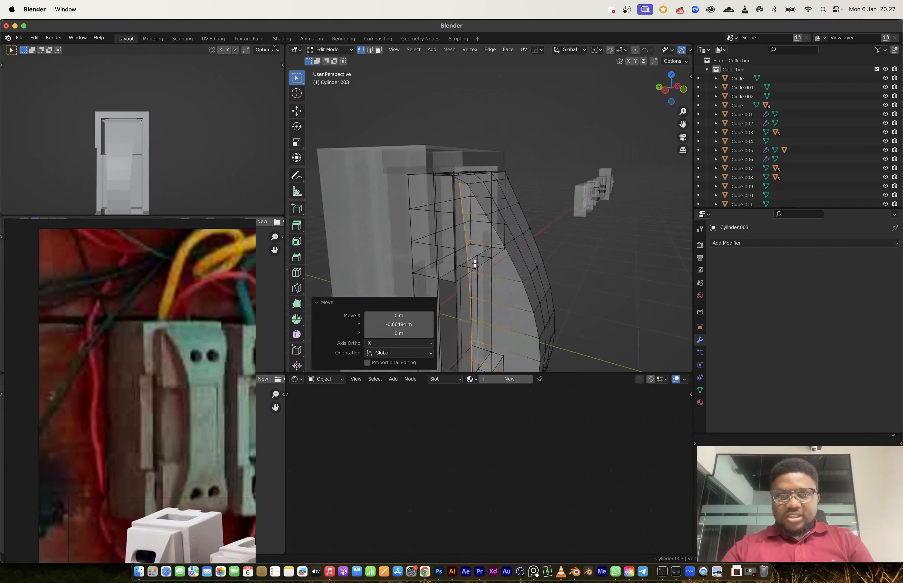
key(Tab)
key(alt+z)
- Add a horizontal loop cut near the top of the stepped panel's side and slide it into place
scroll(473, 211, up, 3)
shift+middle_drag(472, 211, 465, 244)
scroll(463, 240, up, 3)
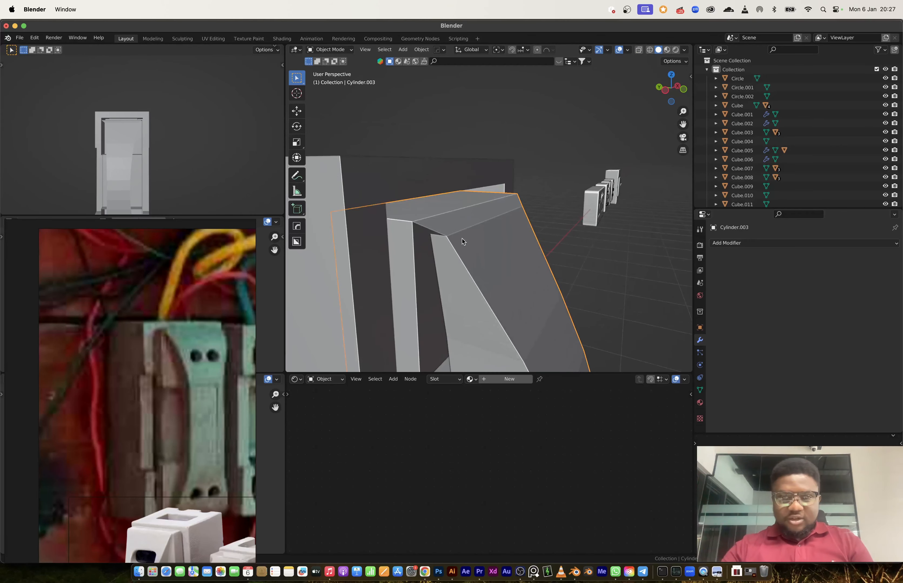
key(Tab)
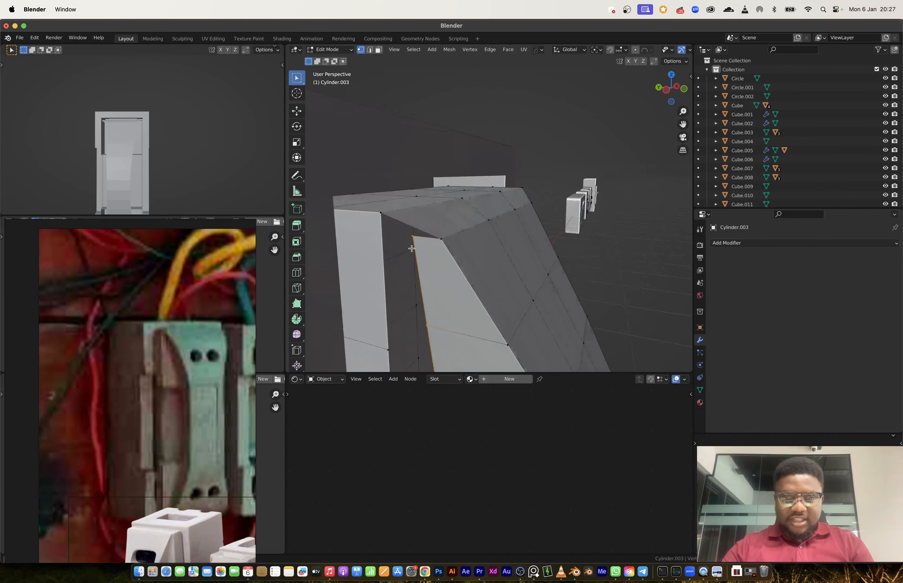
middle_drag(412, 248, 418, 239)
key(ctrl+r)
click(421, 228)
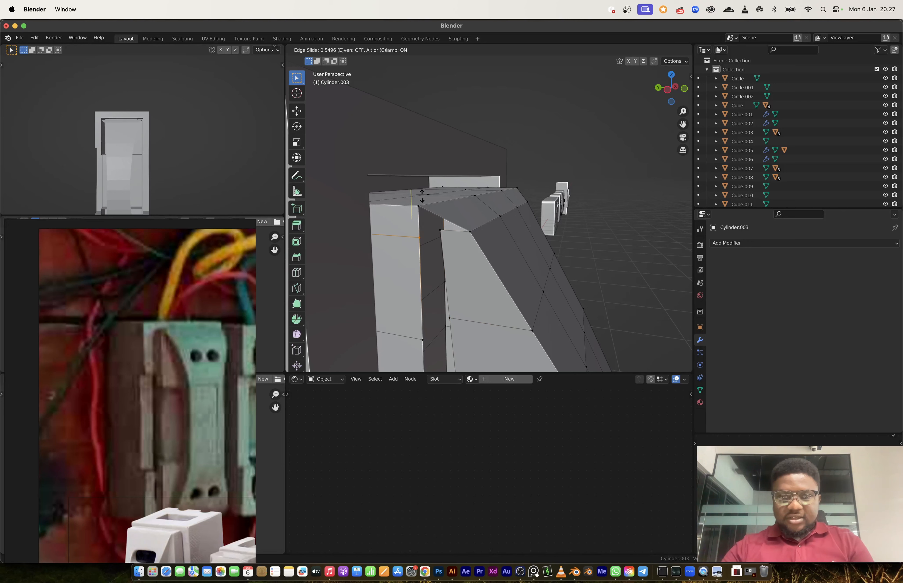
click(431, 211)
- Fill the top corner gap between panel and strip, and slide the strip side's upper vertex down by a factor of 0.403
click(440, 232)
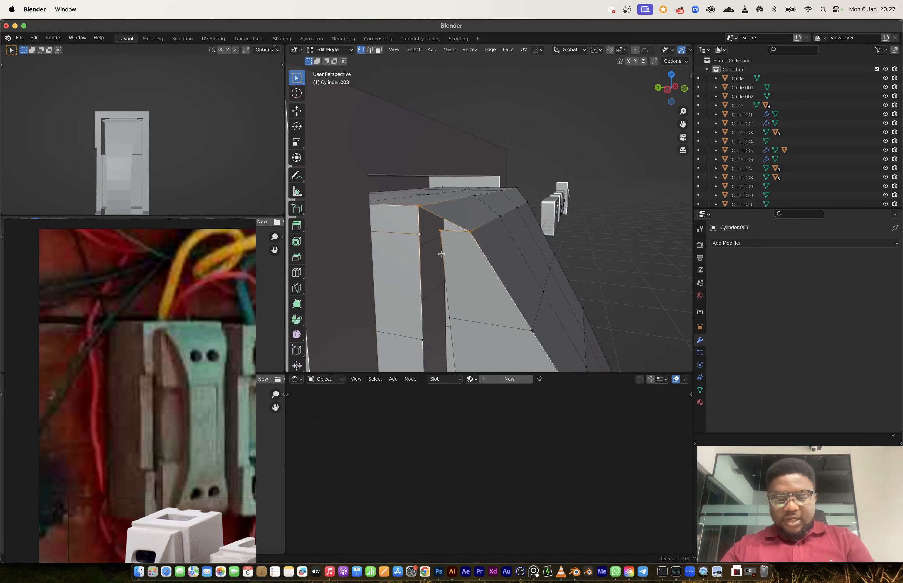
middle_drag(441, 254, 447, 171)
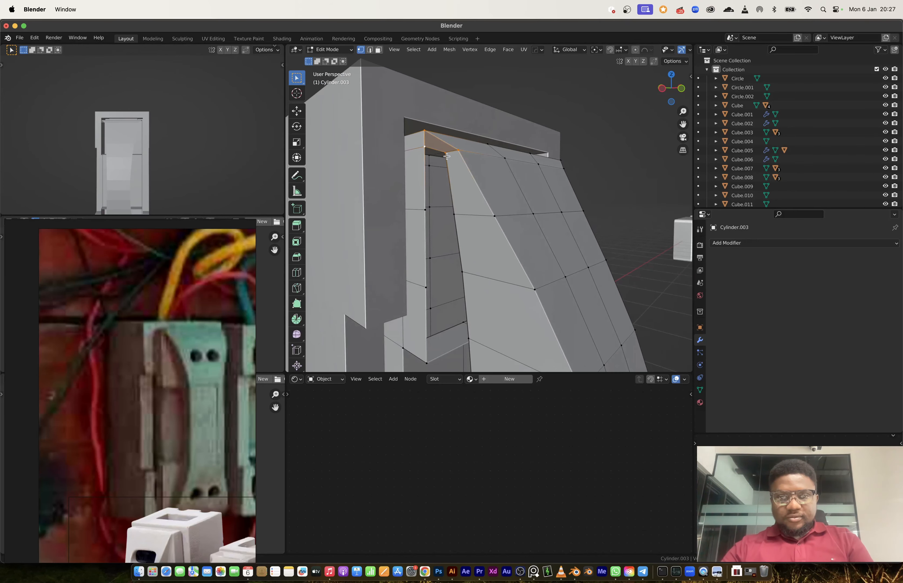
key(shift+v)
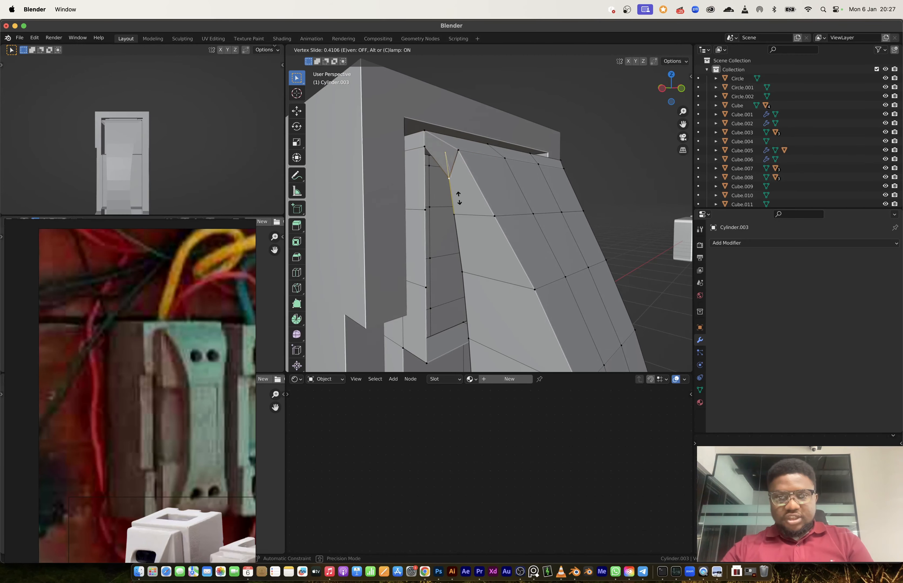
click(457, 193)
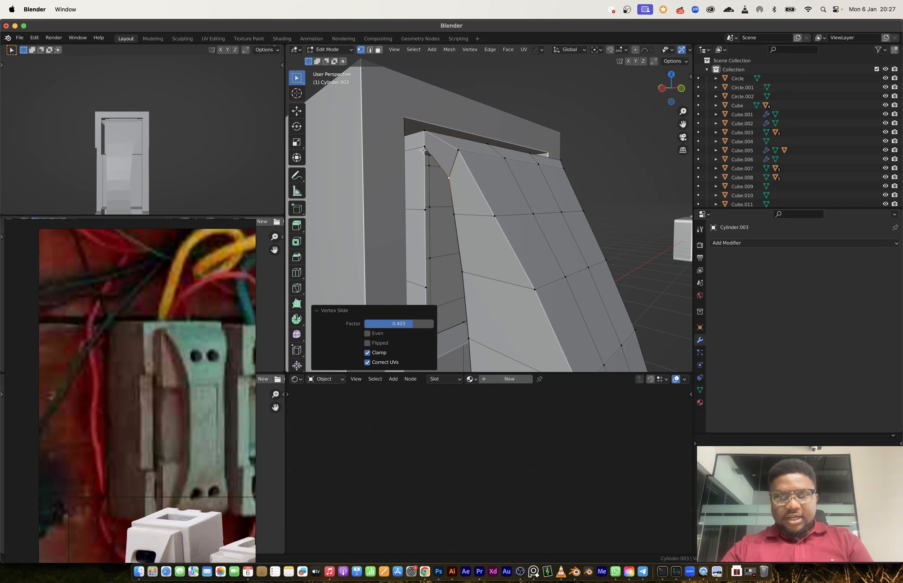
- Select the cross edges spanning the side gap between the stepped panel and the strip's side wall and fill between them
key(alt+a)
key(2)
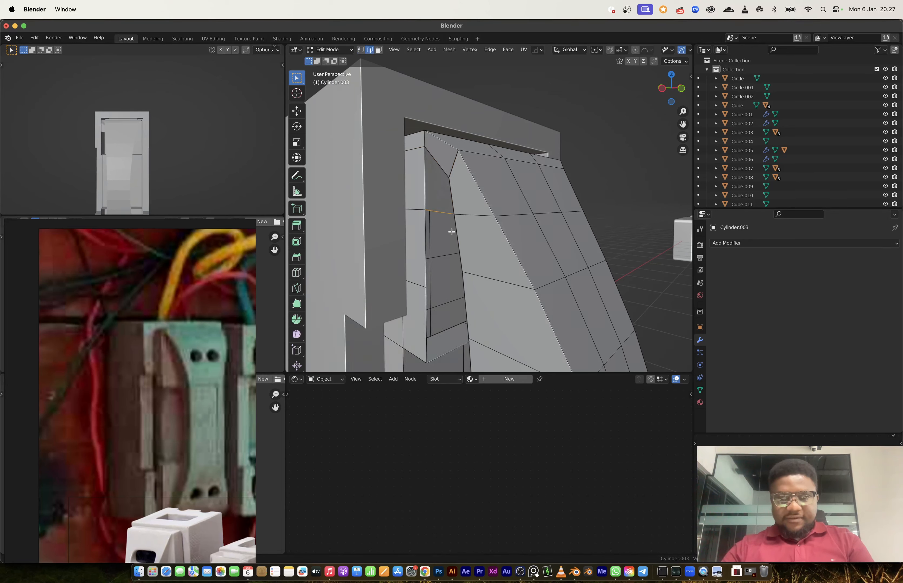
scroll(461, 270, down, 3)
click(470, 281)
middle_drag(491, 288, 438, 210)
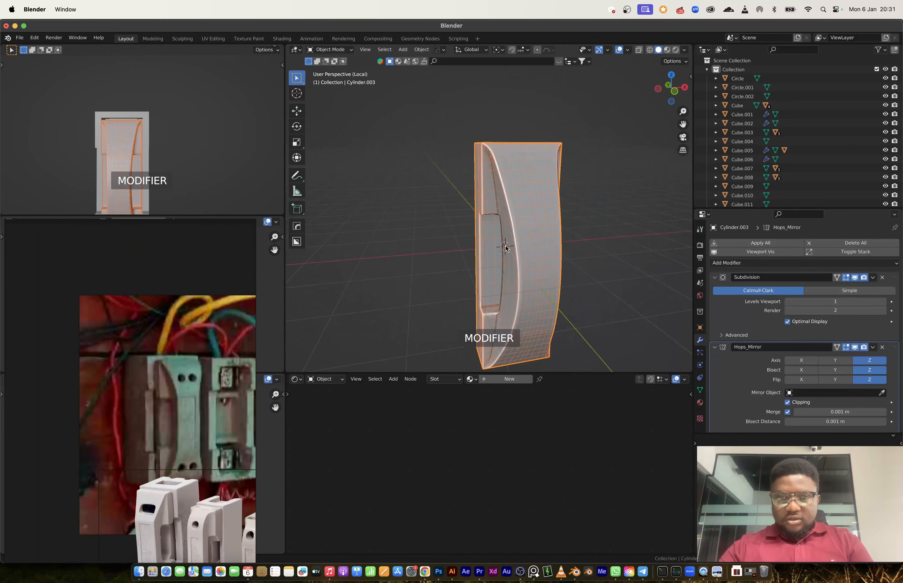
- Mirror the isolated strip and panel object across the X axis in addition to Z
click(505, 187)
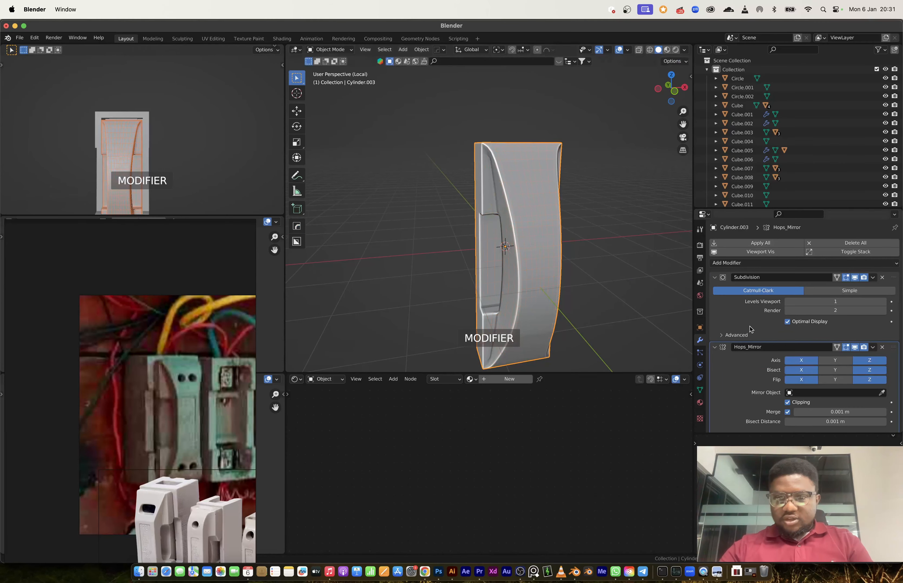
- Apply the mirror modifier to the strip and panel cover and leave the isolated view to show the whole fuse unit
key(ctrl+a)
middle_drag(592, 224, 479, 151)
scroll(479, 160, up, 3)
key(Tab)
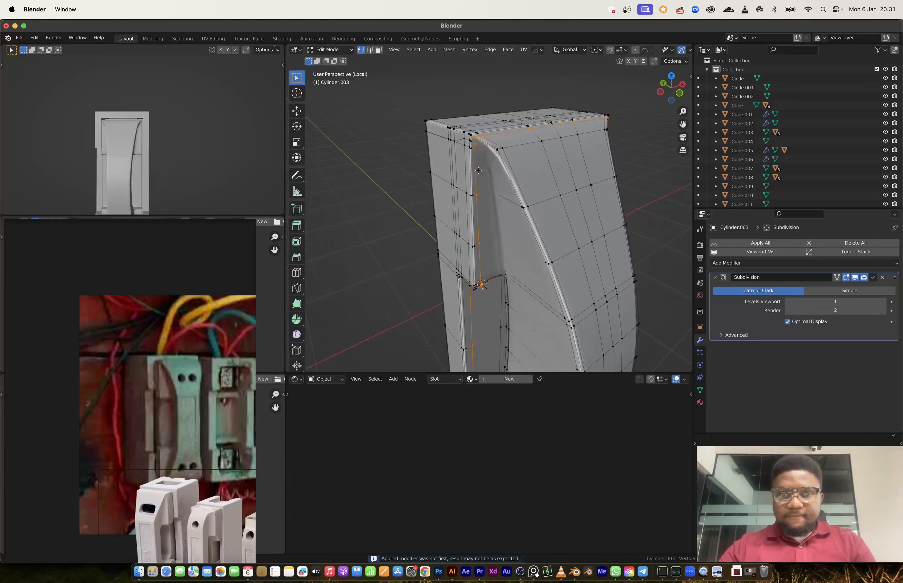
scroll(478, 171, down, 1)
scroll(519, 209, down, 3)
key(Tab)
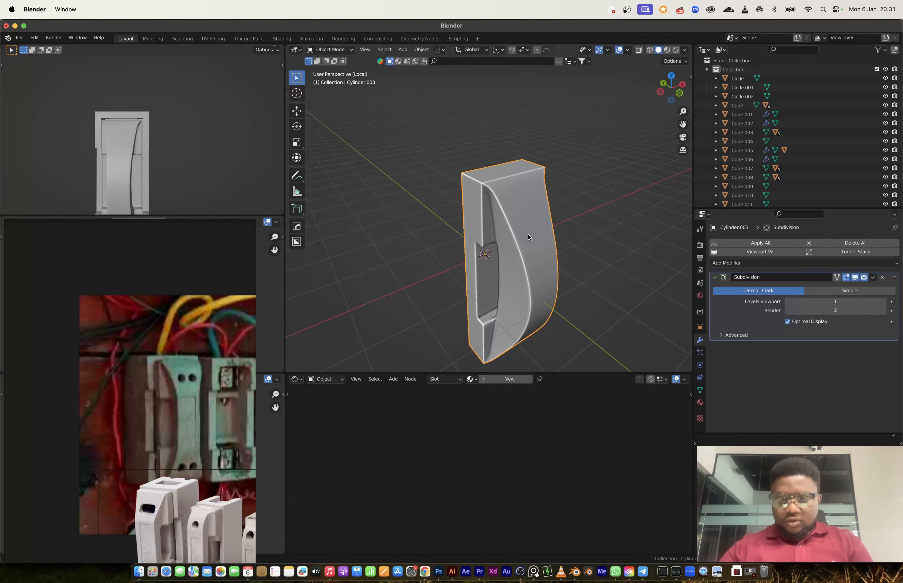
key(slash)
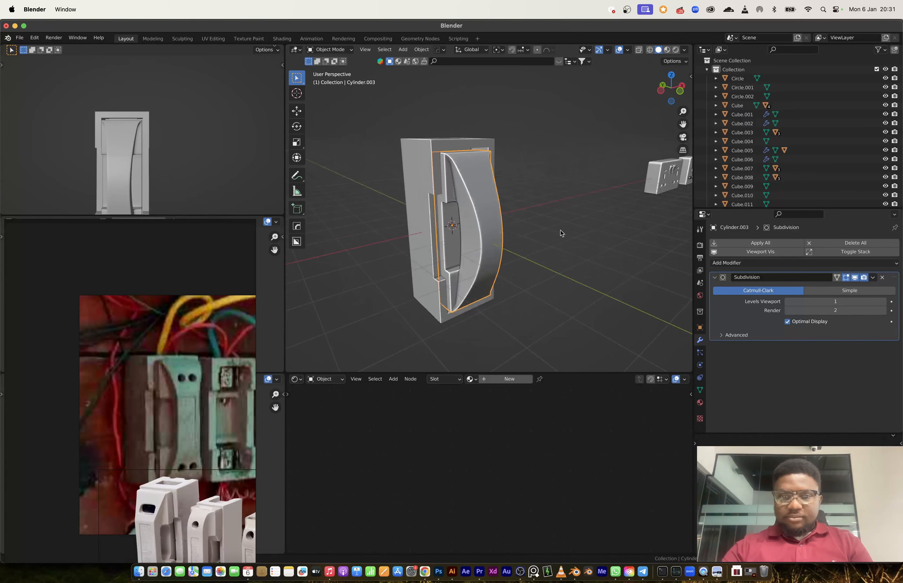
click(562, 233)
middle_drag(561, 233, 457, 246)
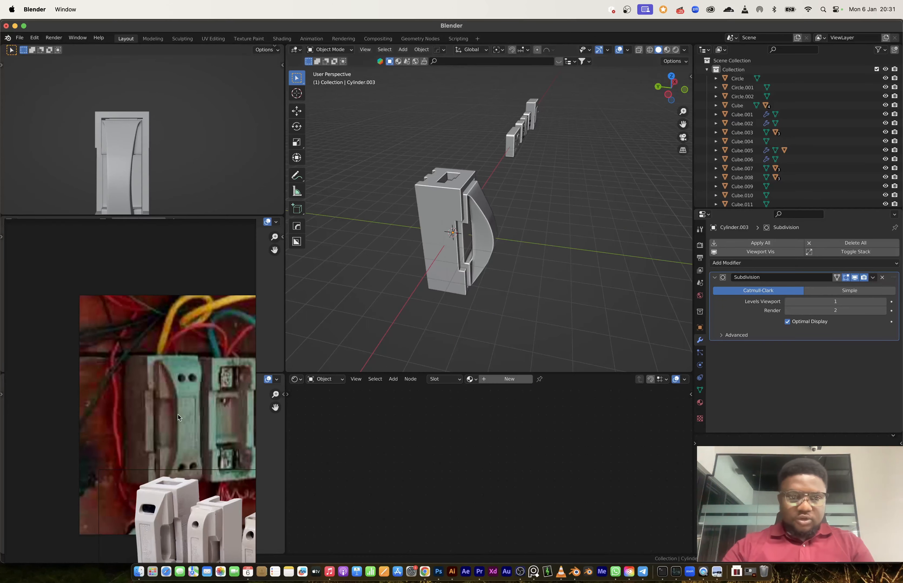
- Open the cover's mesh for editing in the left orthographic view with X-ray on and select the middle vertices of the strip's inner edge
scroll(193, 393, up, 3)
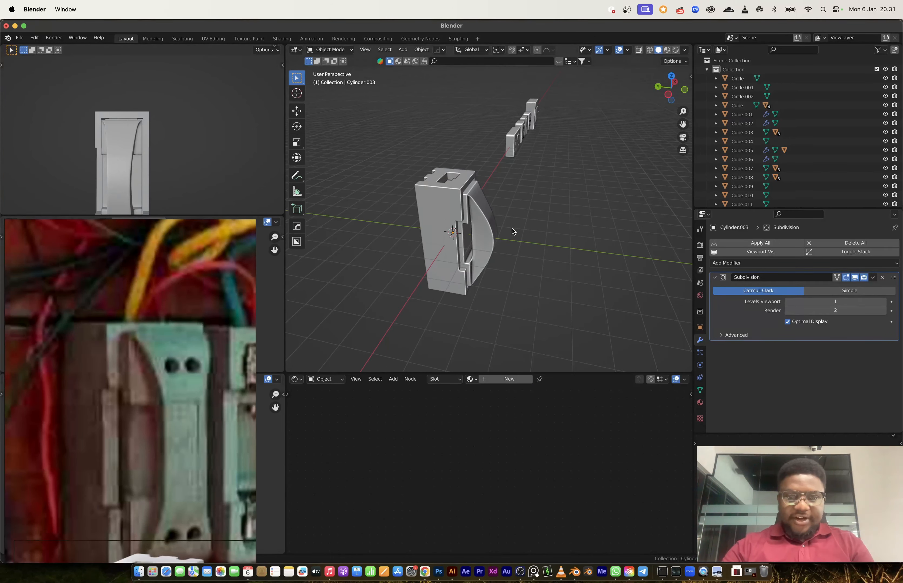
scroll(479, 228, up, 3)
middle_drag(479, 227, 507, 248)
scroll(456, 242, up, 3)
key(Tab)
key(Tab)
click(477, 274)
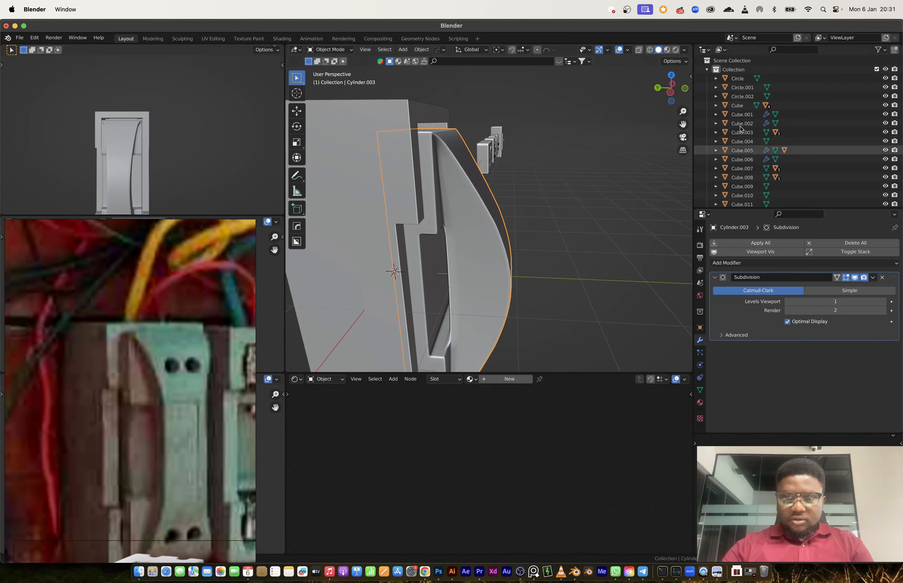
click(674, 94)
key(Tab)
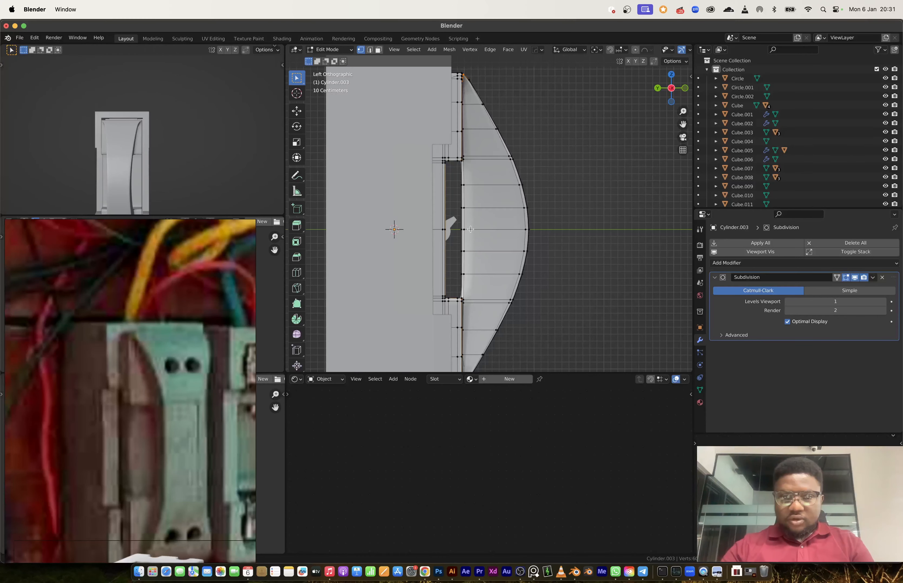
key(alt+z)
drag(471, 240, 472, 240)
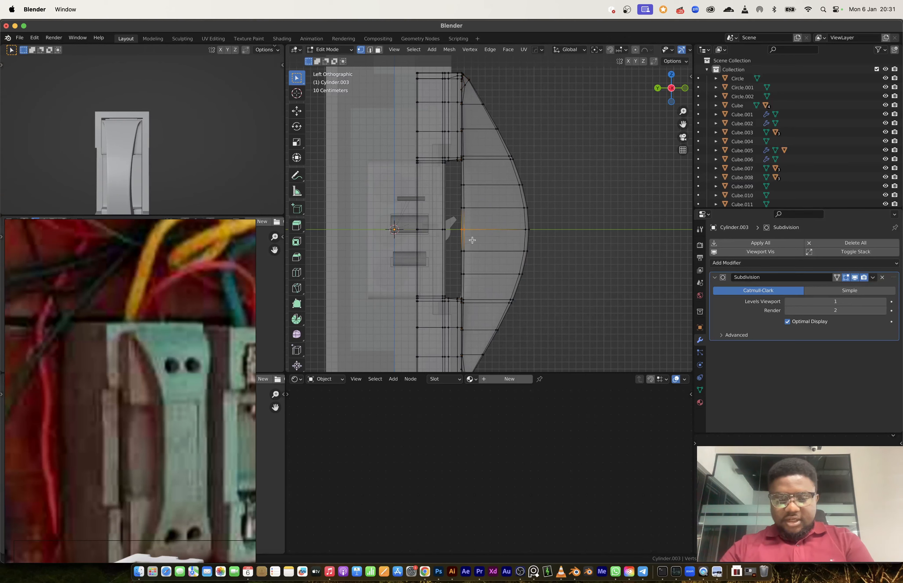
- Try to move the middle vertices of the strip's inner edge outward with proportional editing
key(g)
key(y)
key(Escape)
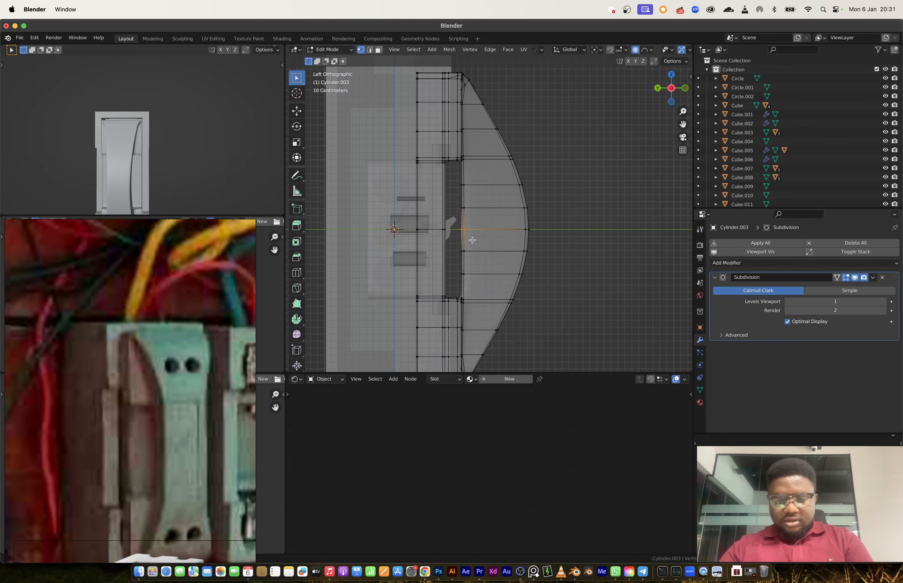
key(g)
scroll(478, 241, up, 3)
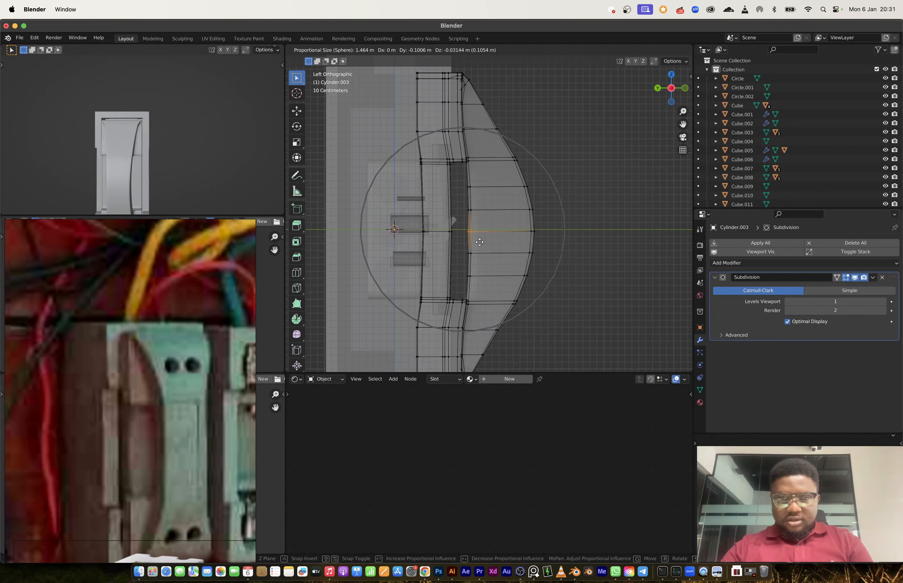
click(479, 241)
key(ctrl+z)
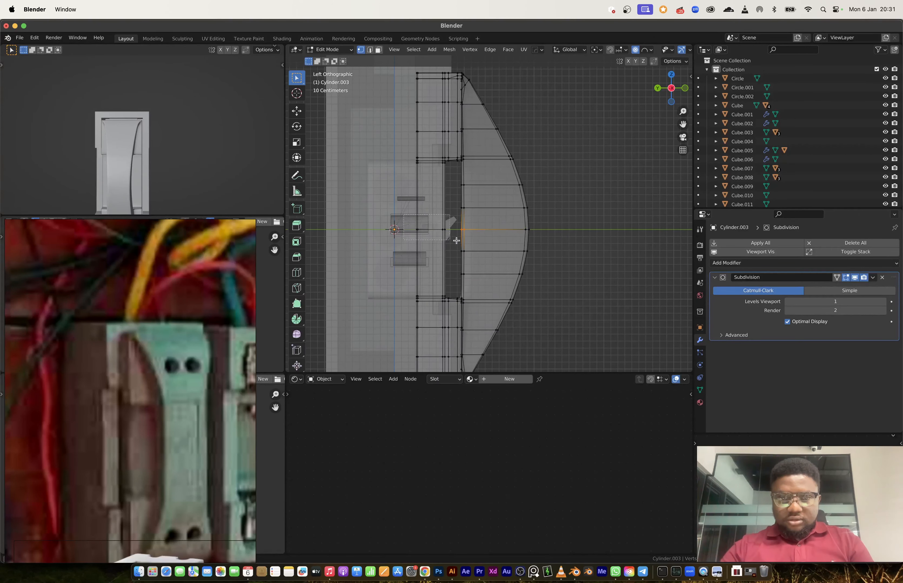
- Hide the vertices of the stepped panel's recessed middle section behind the strip, keeping the strip's inner edge visible
drag(451, 243, 450, 243)
key(h)
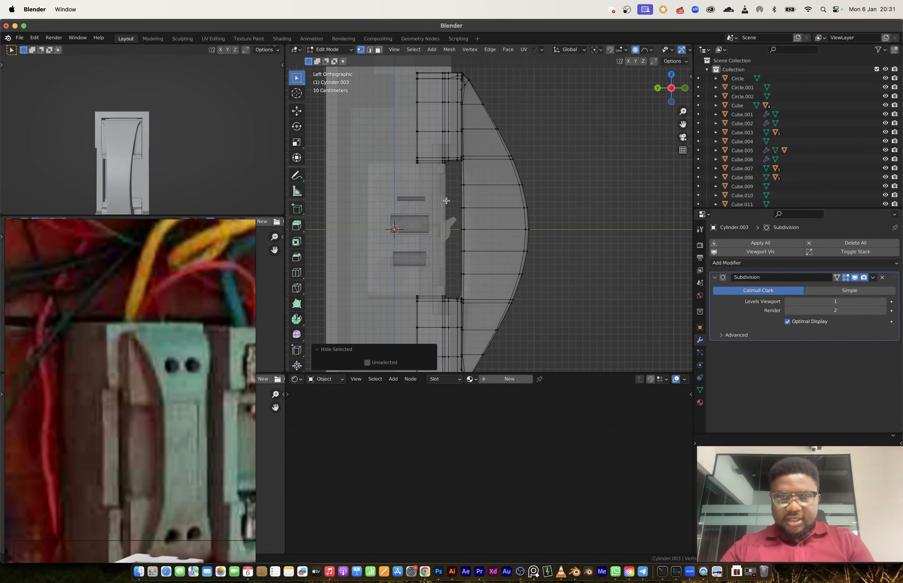
drag(446, 193, 472, 258)
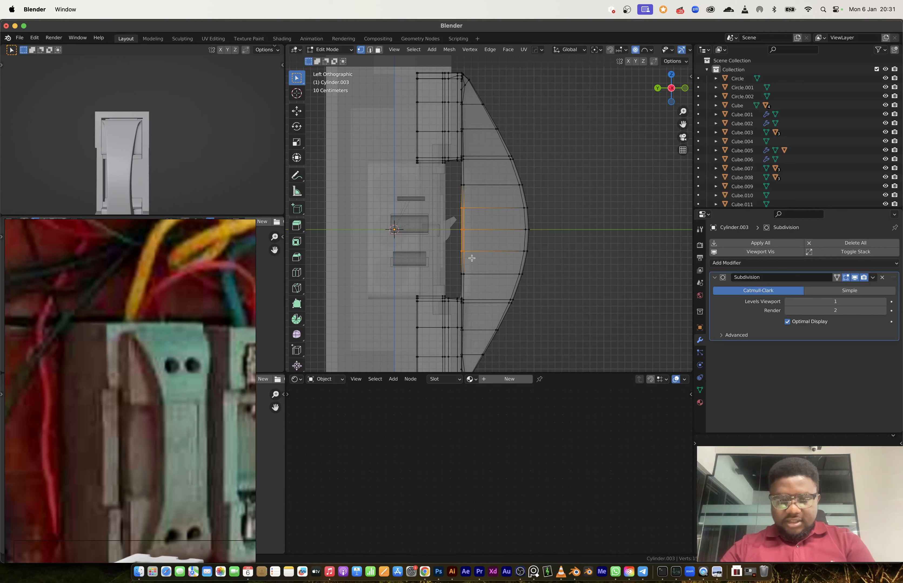
key(h)
key(super+z)
- Move the centre vertices of the strip's inner edge about 0.23 m outward along Y with proportional editing at size 0.8264 m
key(g)
key(y)
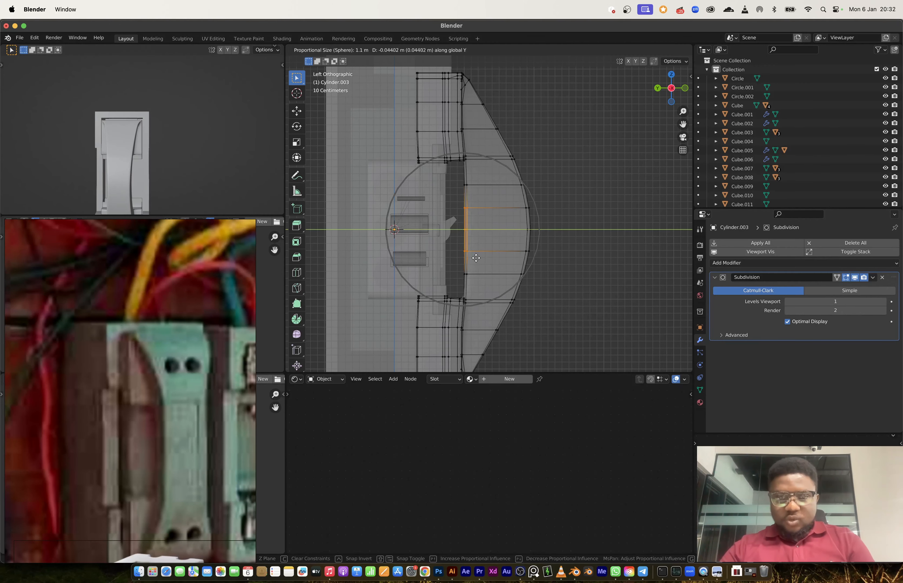
scroll(477, 259, up, 3)
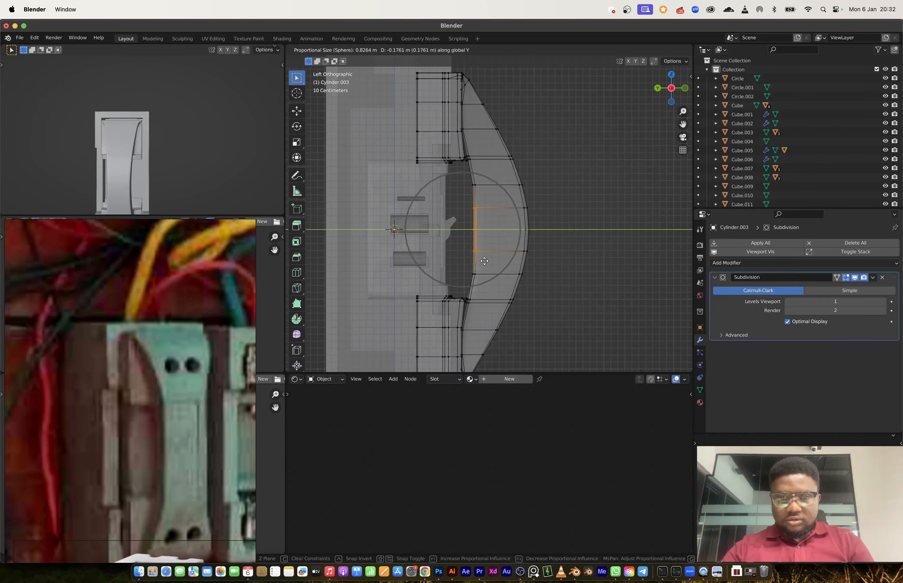
key(Escape)
drag(473, 233, 473, 234)
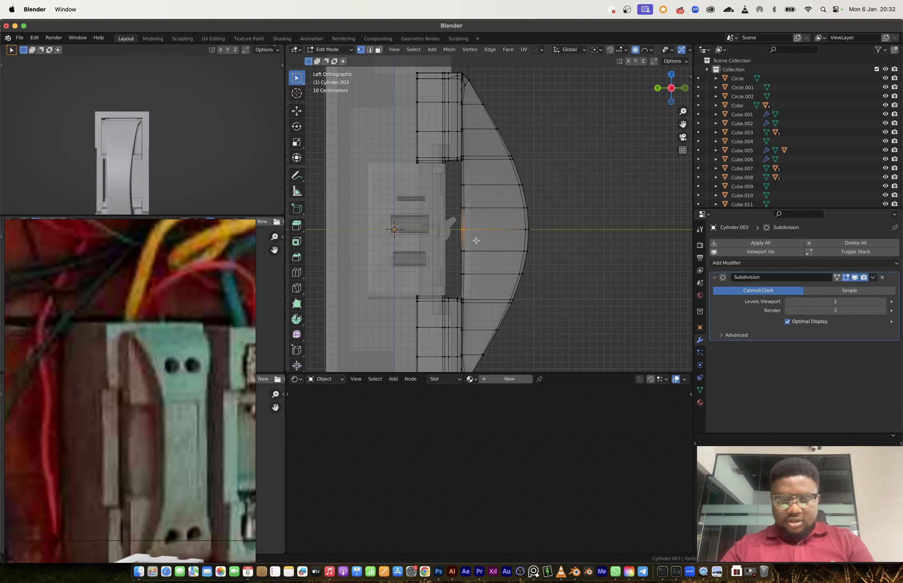
key(g)
key(y)
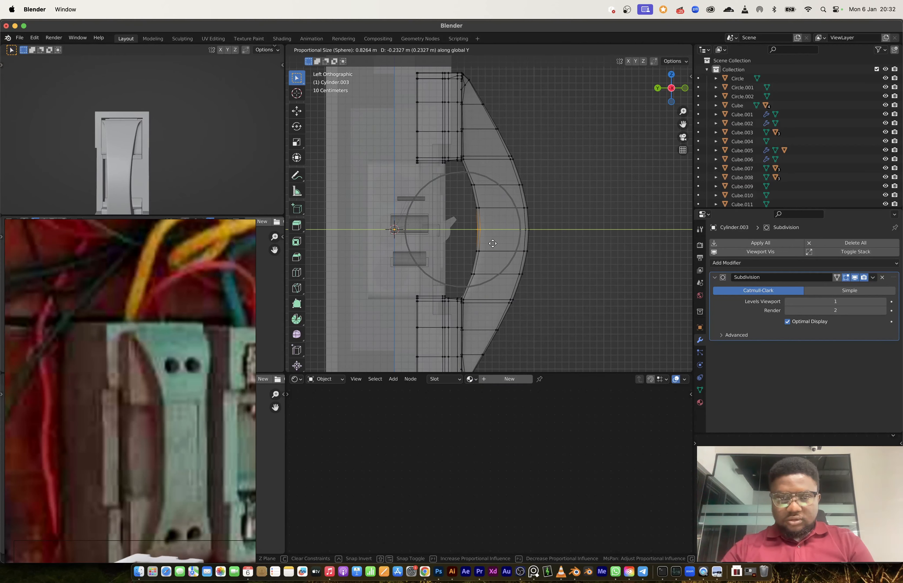
click(493, 243)
- Examine the reshaped opening between the curved strip and the stepped panel in Object Mode
key(Tab)
key(Tab)
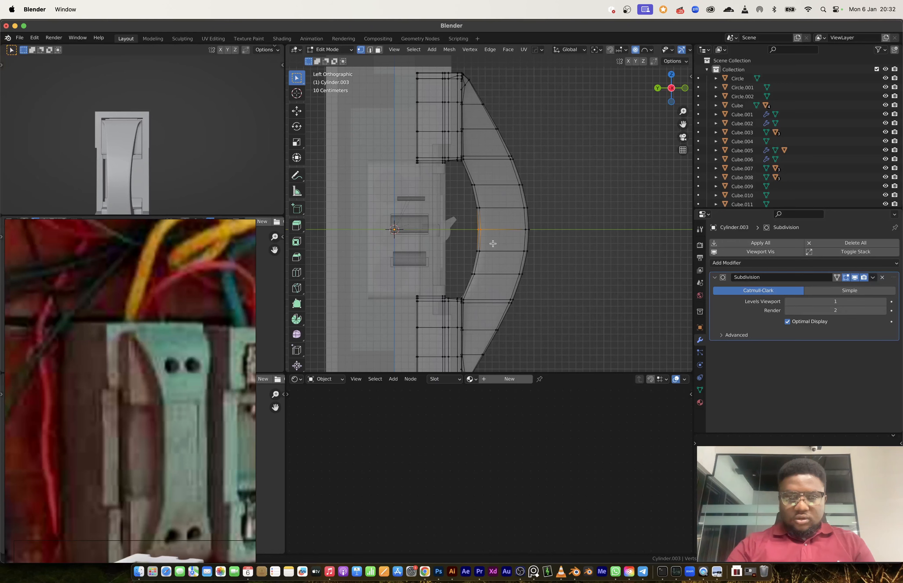
key(Tab)
scroll(467, 237, down, 3)
middle_drag(467, 237, 520, 253)
scroll(434, 244, down, 4)
scroll(455, 252, up, 4)
middle_drag(399, 238, 374, 240)
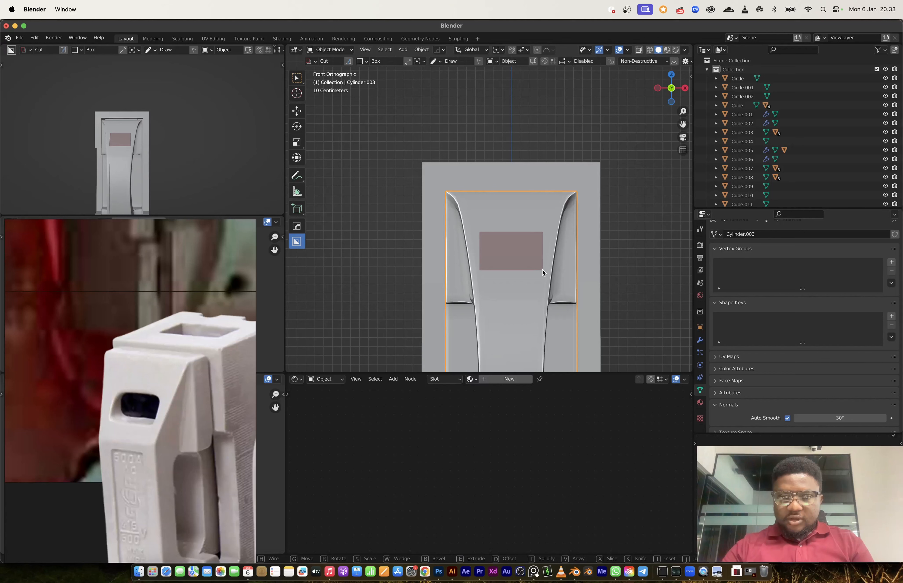
- Bevel the corners of the rectangular cutter shape on the strip's upper front and lock the shape
key(b)
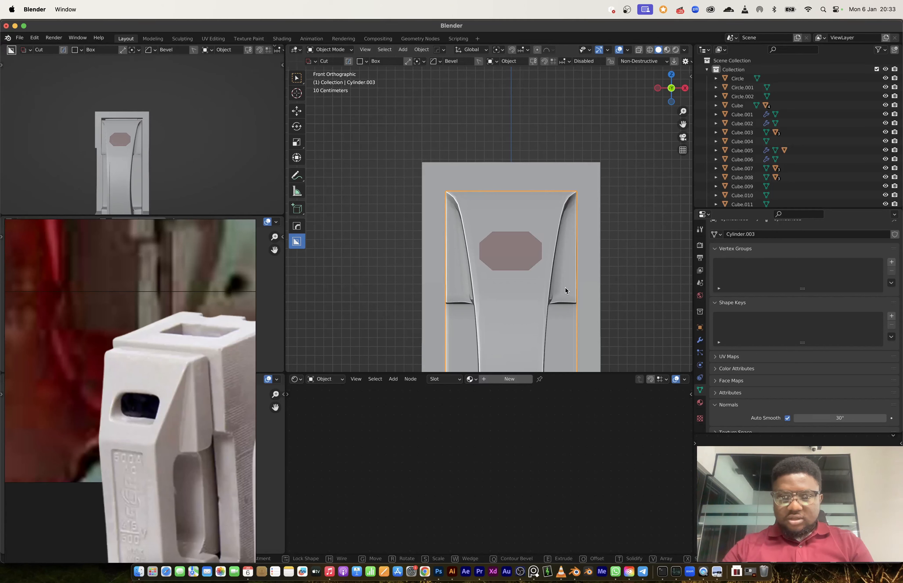
drag(565, 291, 565, 291)
scroll(565, 291, up, 4)
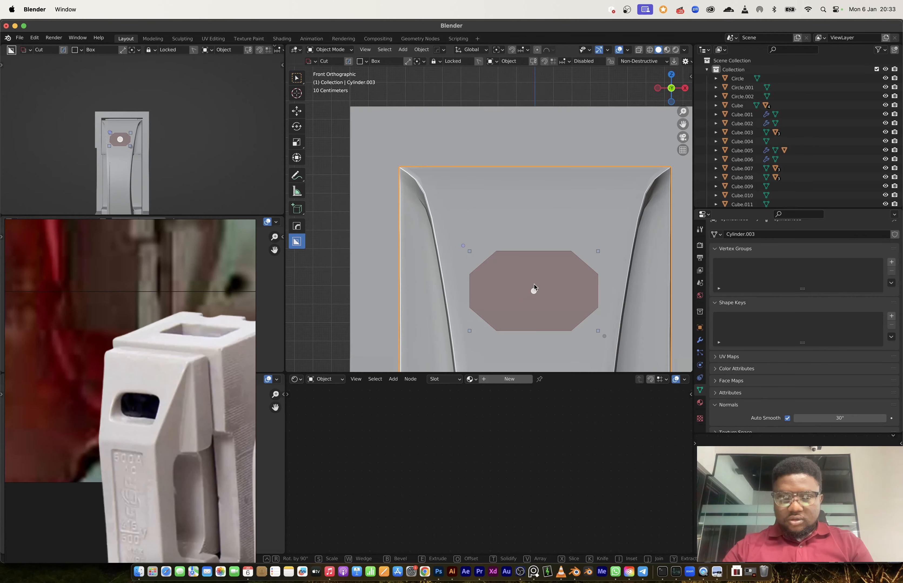
key(h)
scroll(536, 291, down, 3)
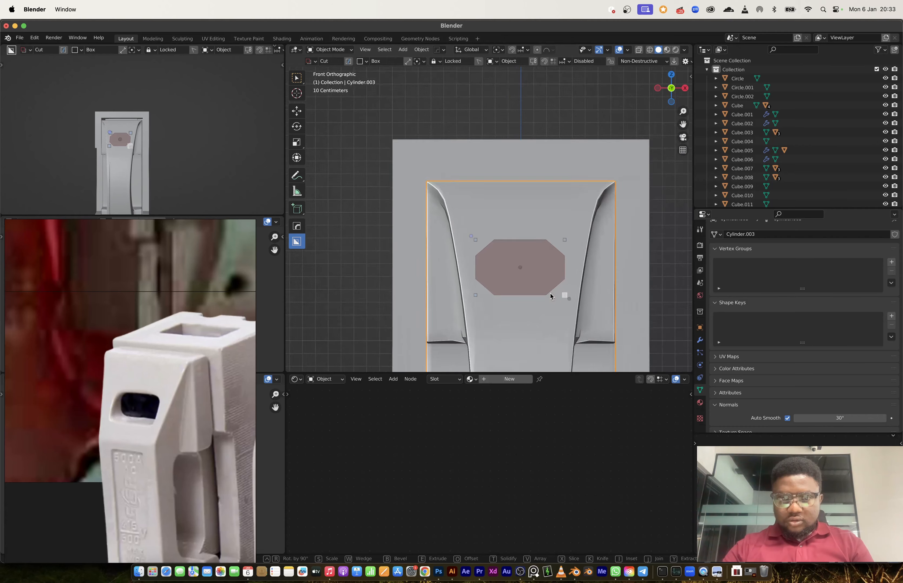
- Try to extrude the bevelled cutter into the strip's upper front and cut the opening with it
middle_drag(554, 294, 526, 259)
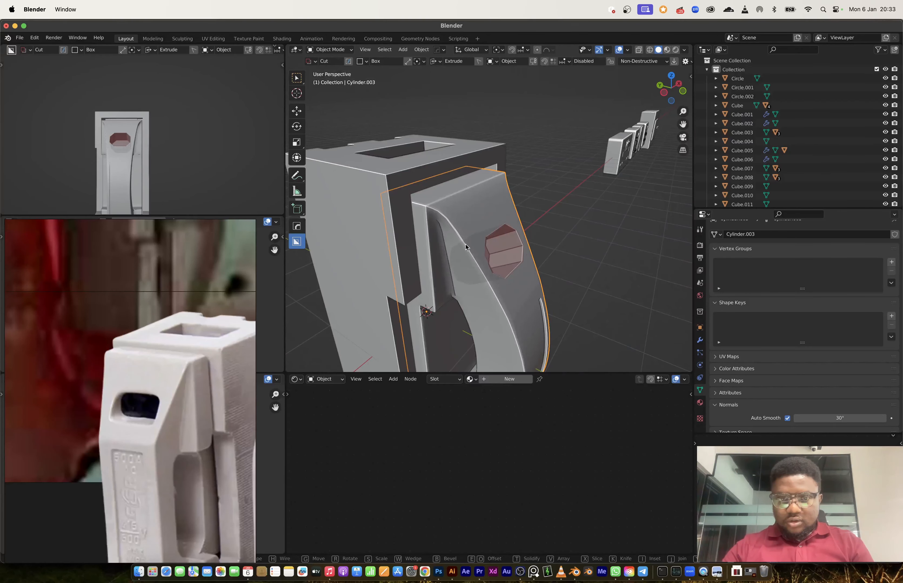
key(h)
key(h)
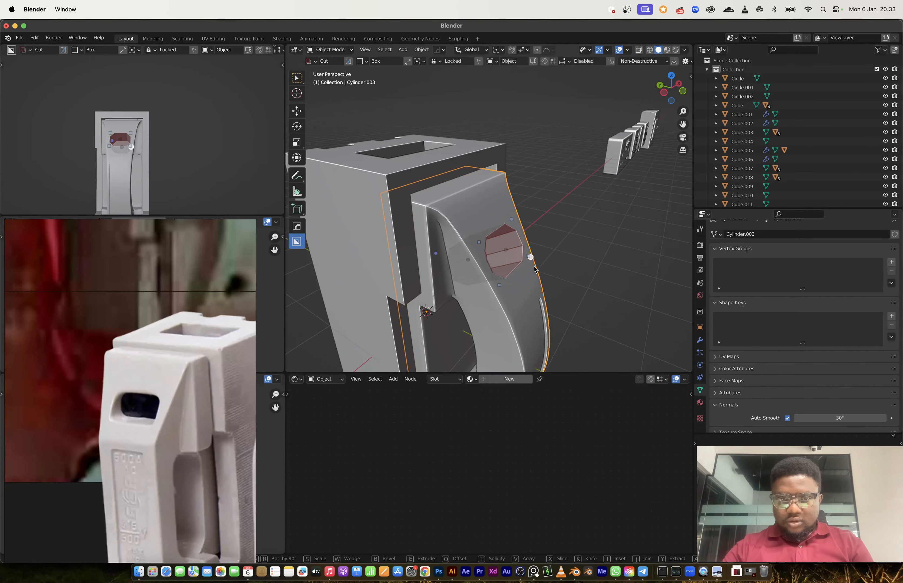
middle_drag(534, 269, 520, 258)
key(h)
key(h)
key(h)
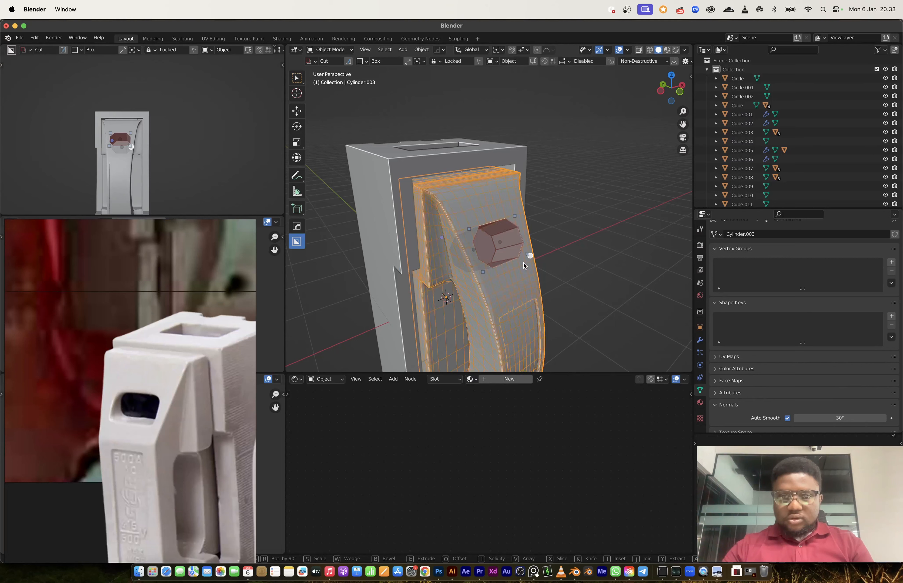
key(h)
key(h)
key(h)
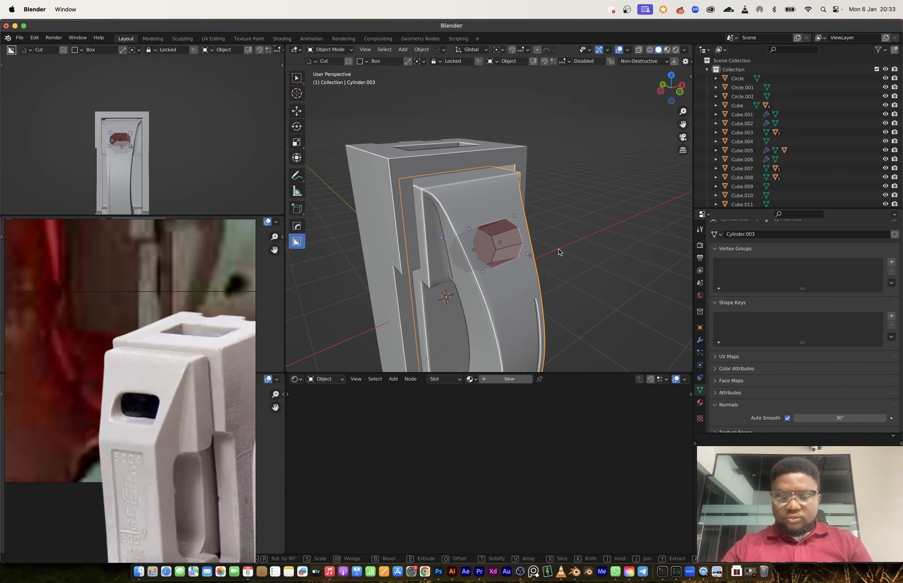
key(space)
key(super+z)
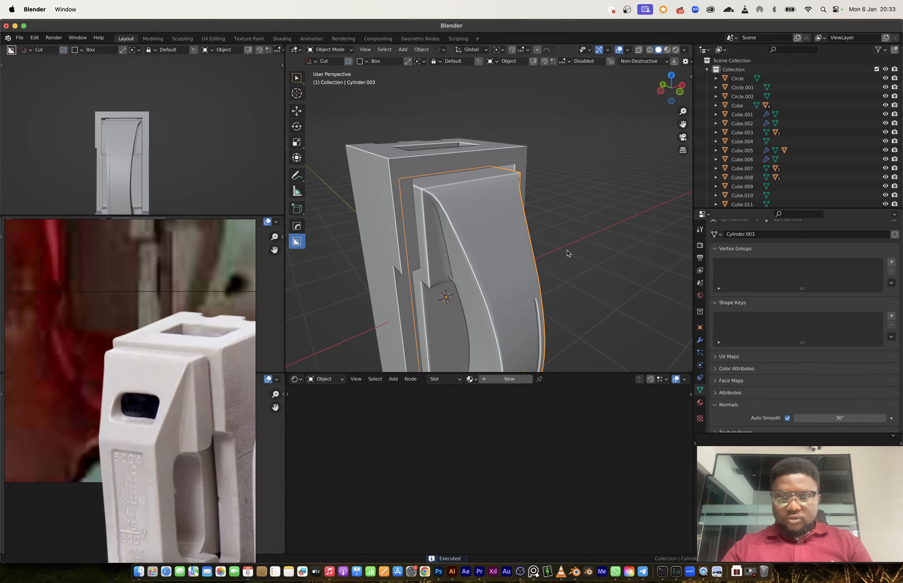
- Add a cube and raise it about 1.49 m along Z to the height of the strip's upper front
middle_drag(545, 249, 562, 199)
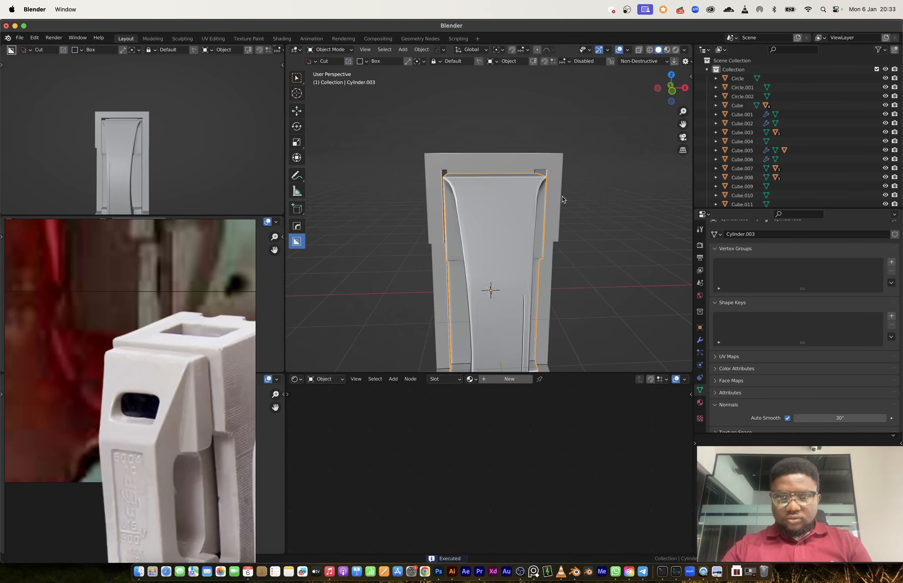
click(672, 91)
middle_drag(479, 215, 493, 253)
key(shift+a)
mouse_move(493, 254)
click(555, 267)
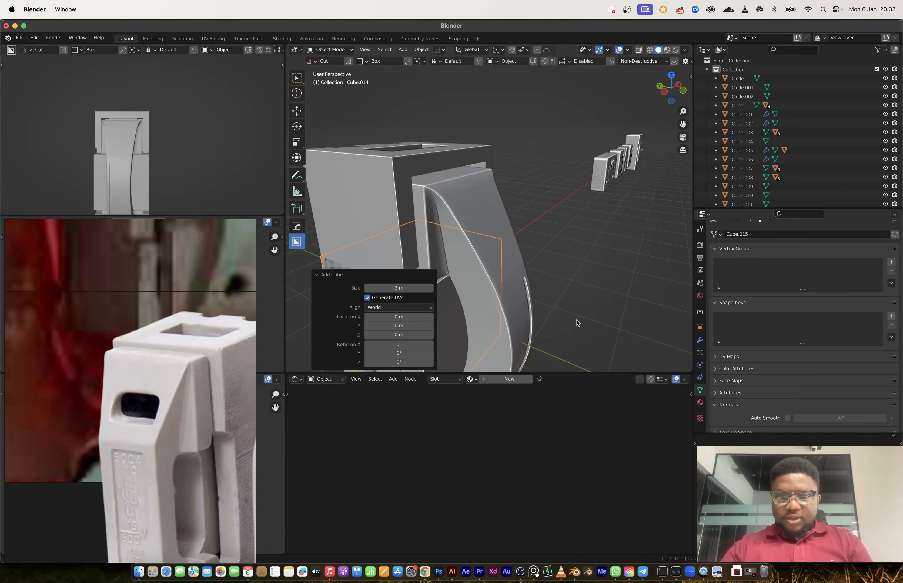
key(g)
key(z)
click(557, 255)
- Scale the cube to 0.291 and move it about 1.3 m forward along Y into the strip's upper front
key(s)
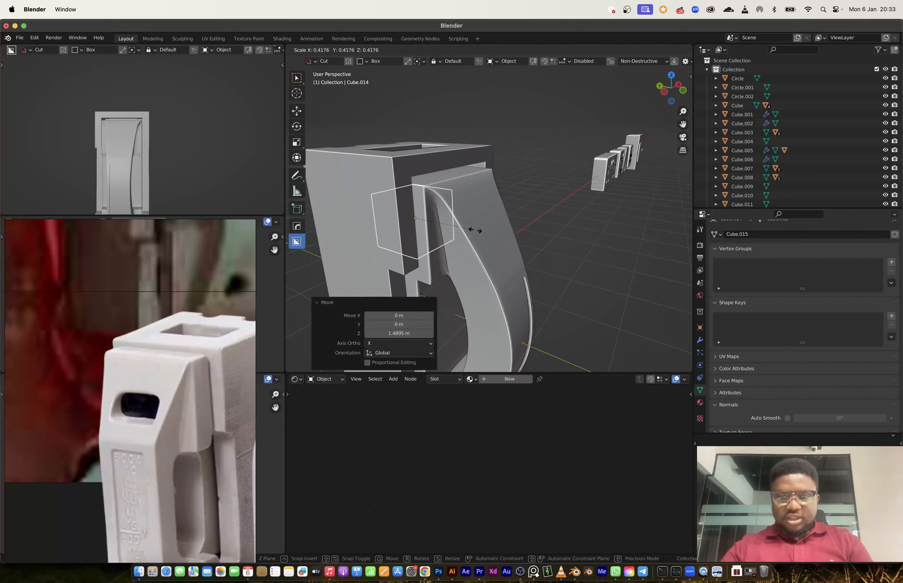
click(455, 226)
key(g)
key(y)
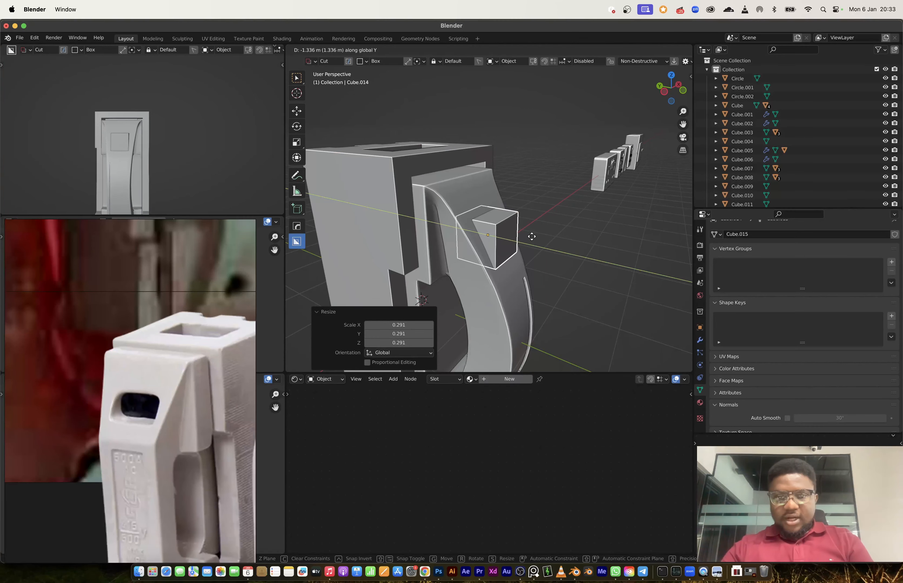
click(530, 235)
- Flatten the cube along Z and widen it along X by a factor of 1.139 to match the reference window's proportions
key(s)
key(z)
click(514, 276)
middle_drag(514, 276, 463, 256)
key(s)
key(x)
click(535, 263)
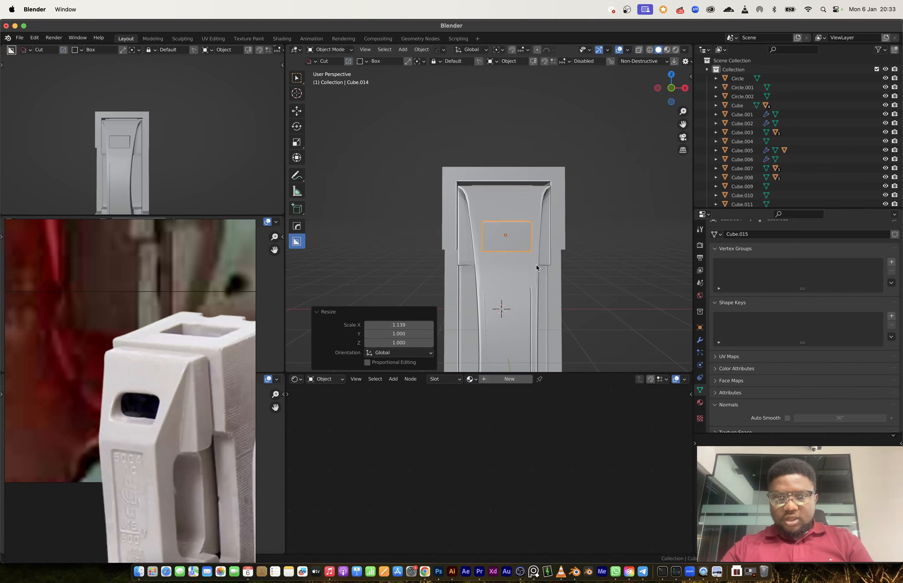
key(s)
key(z)
click(534, 269)
- Lengthen the cube's mesh along Y so it projects past the strip's front, and turn off proportional editing
key(Tab)
middle_drag(533, 269, 490, 230)
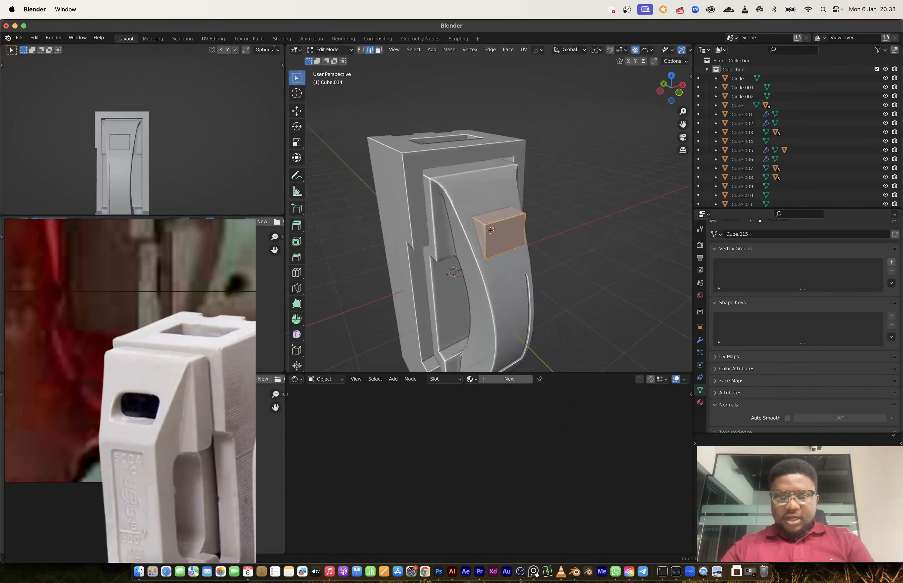
key(e)
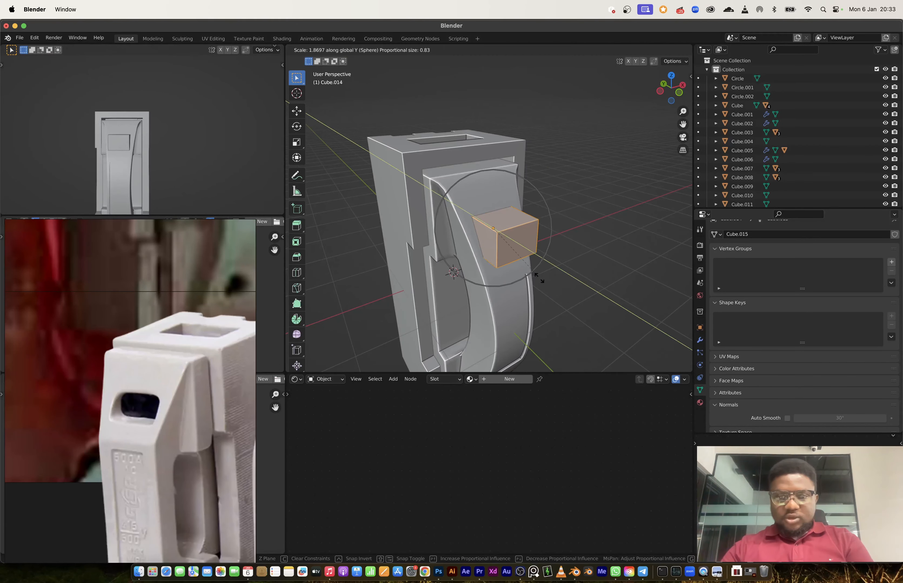
click(514, 264)
key(o)
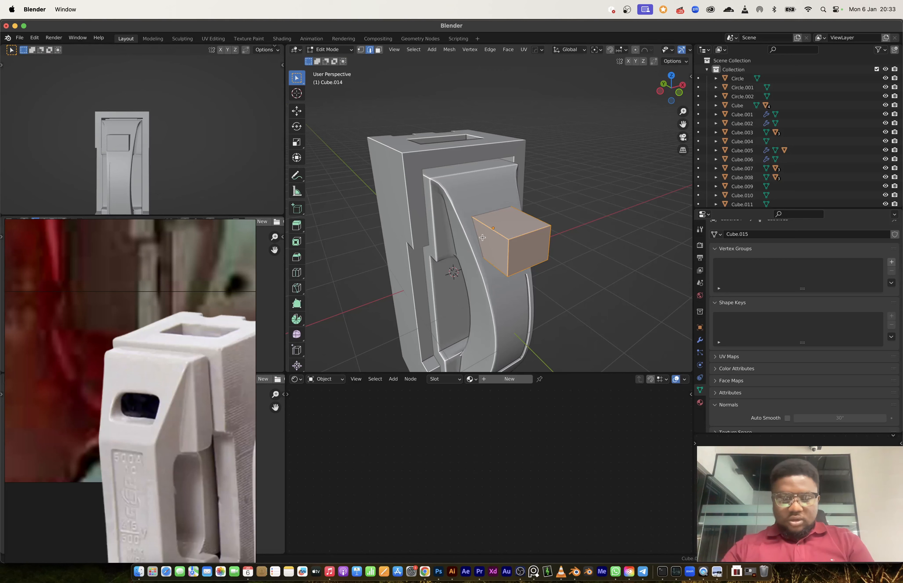
- Bevel the cutter box's four lengthwise edges with several segments to round its profile like the reference window
key(alt+a)
middle_drag(534, 243, 564, 267)
key(ctrl+b)
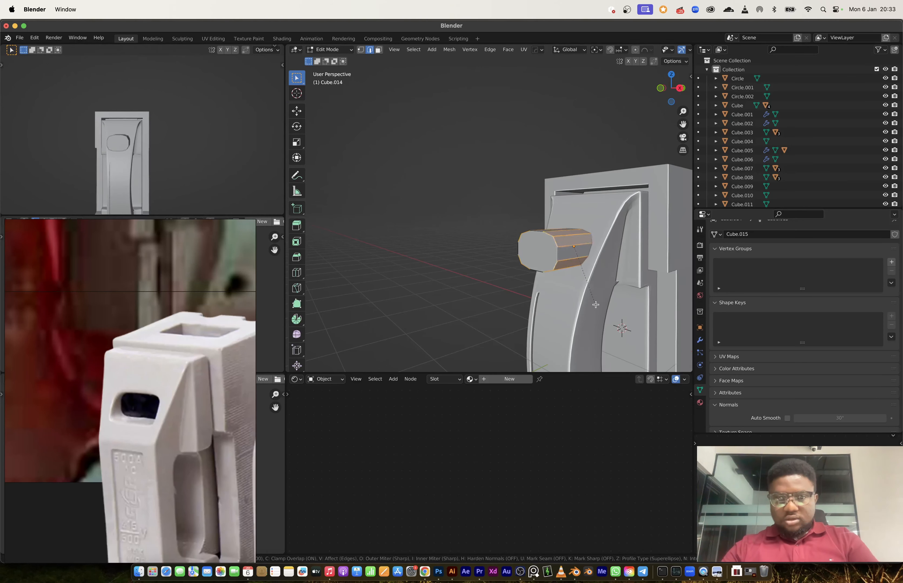
scroll(597, 308, up, 3)
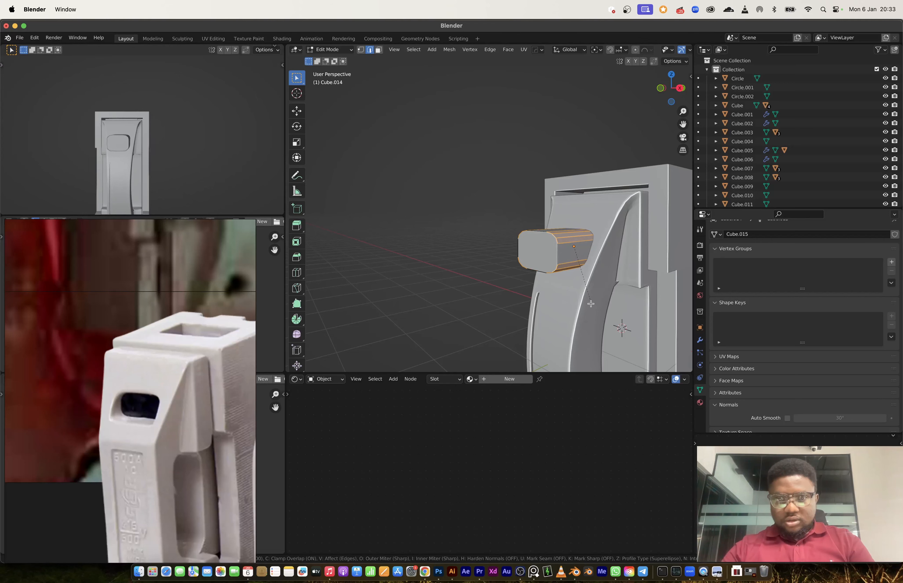
click(591, 304)
key(Tab)
- Cut the rounded box out of the curved cover with a Boolean difference to form the window
middle_drag(505, 216, 574, 221)
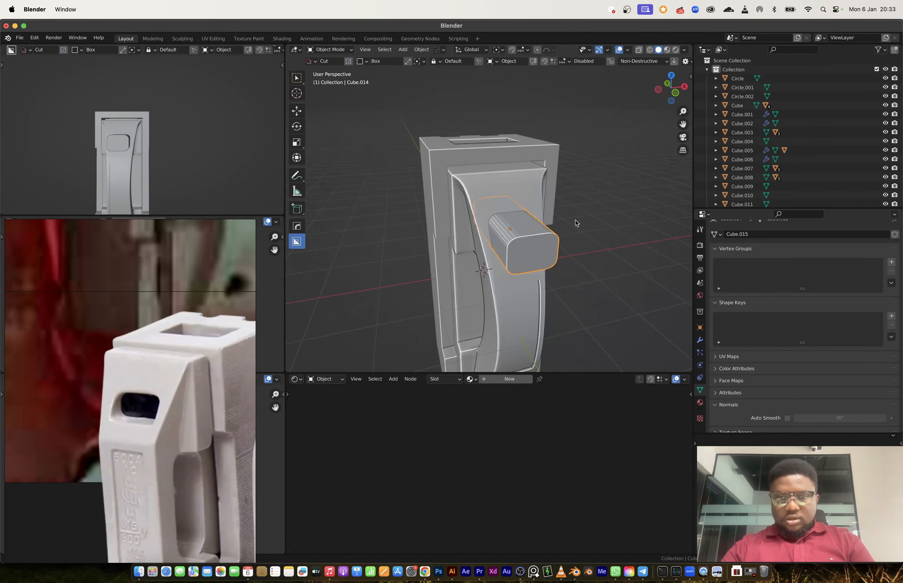
shift+click(537, 200)
key(q)
click(537, 201)
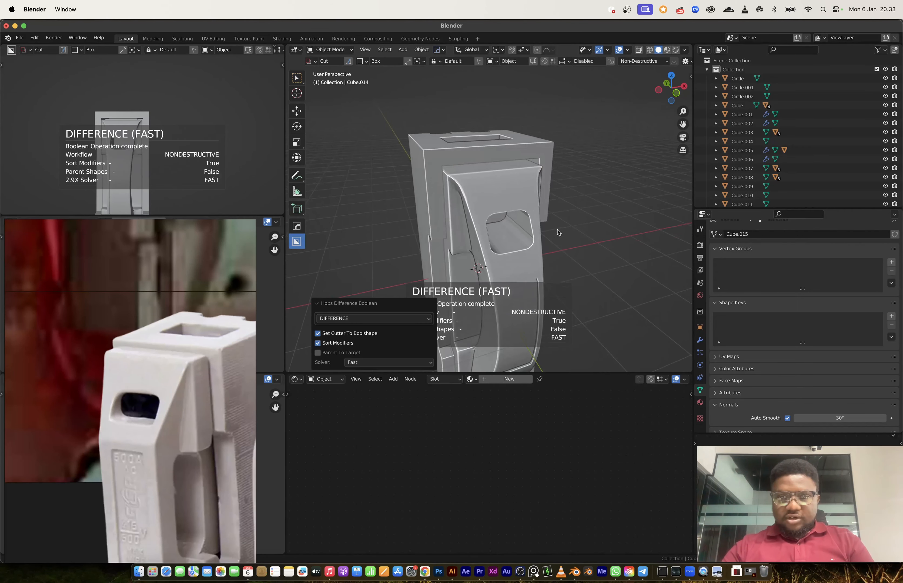
- Mirror the curved cover vertically to repeat the window at its lower end, and apply its mirror and Boolean modifiers
click(516, 195)
middle_drag(549, 258, 523, 194)
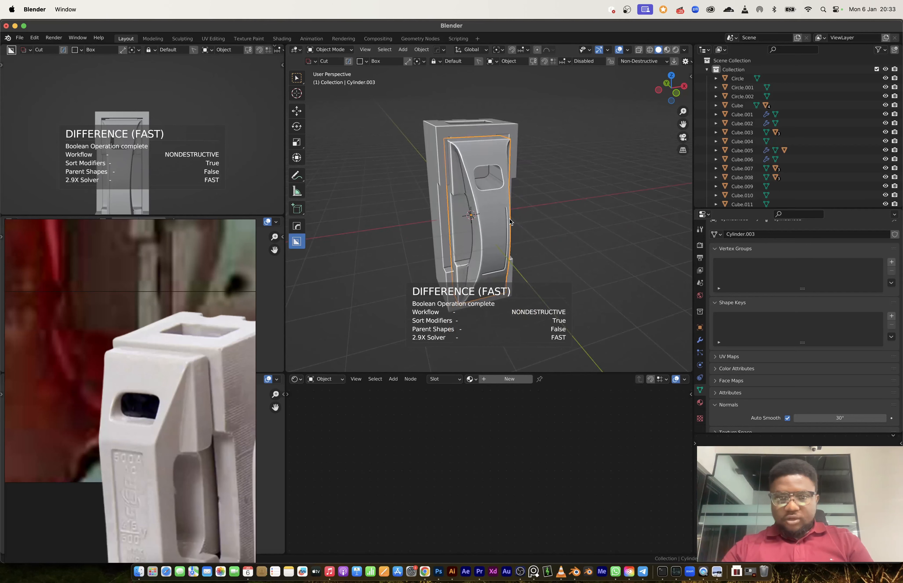
key(alt+x)
click(469, 155)
middle_drag(469, 154, 491, 186)
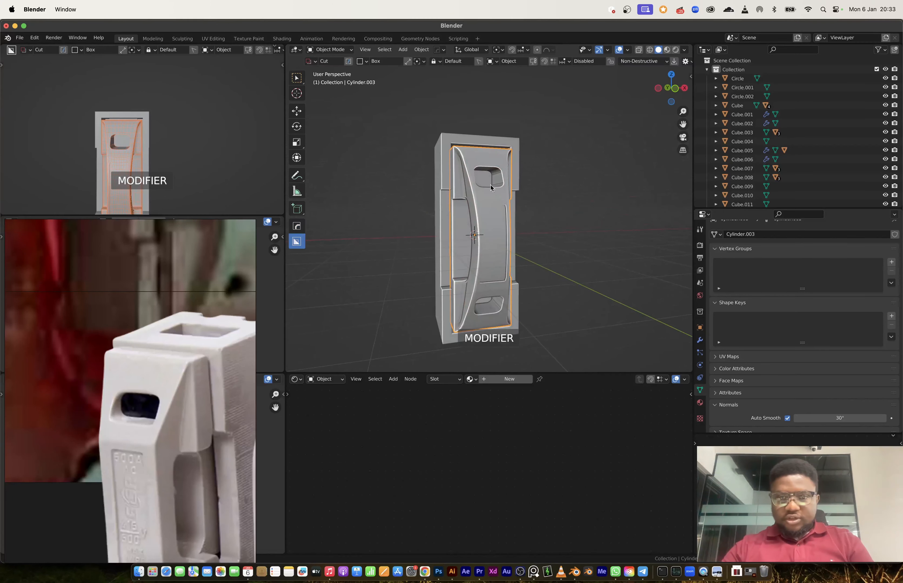
click(700, 339)
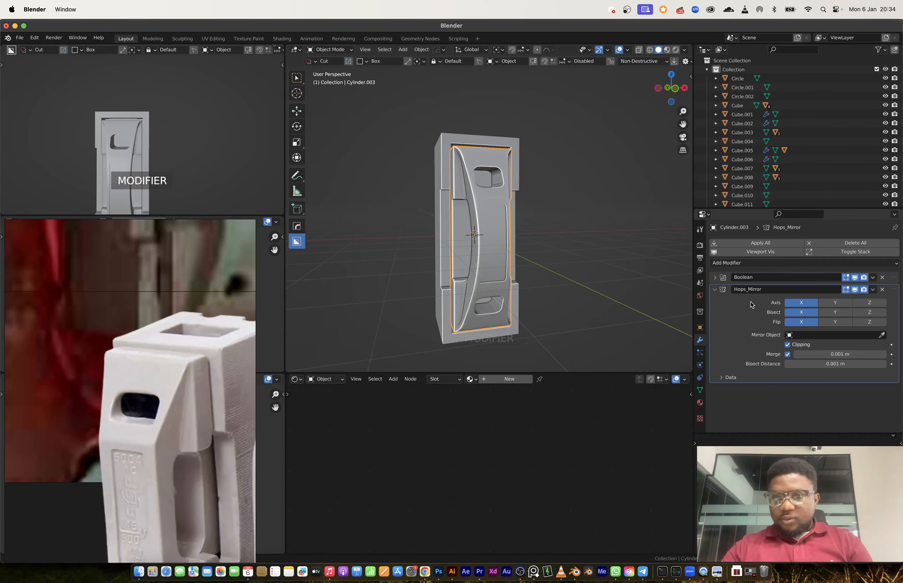
key(ctrl+a)
key(ctrl+a)
mouse_move(530, 252)
middle_down()
mouse_move(564, 268)
mouse_move(530, 252)
mouse_move(448, 248)
middle_up()
drag(442, 153, 538, 295)
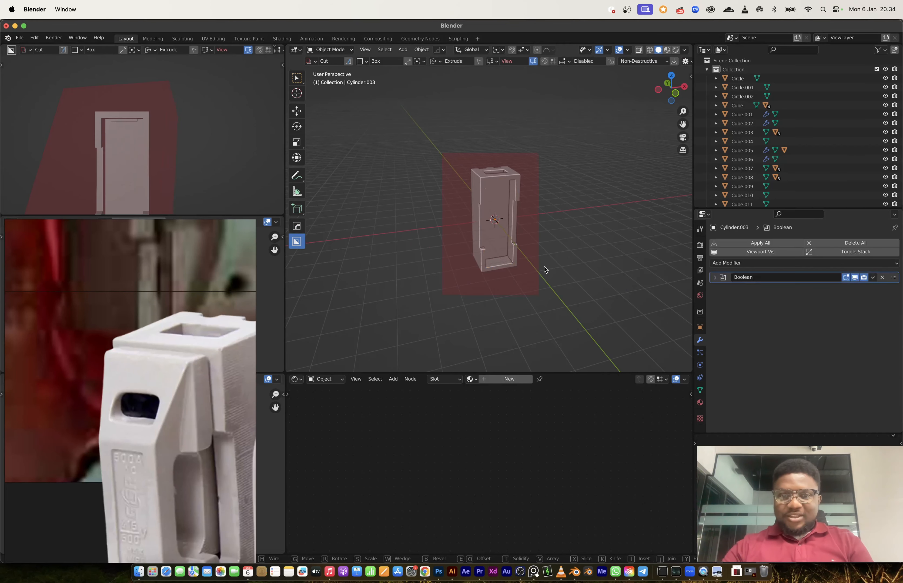
key(Escape)
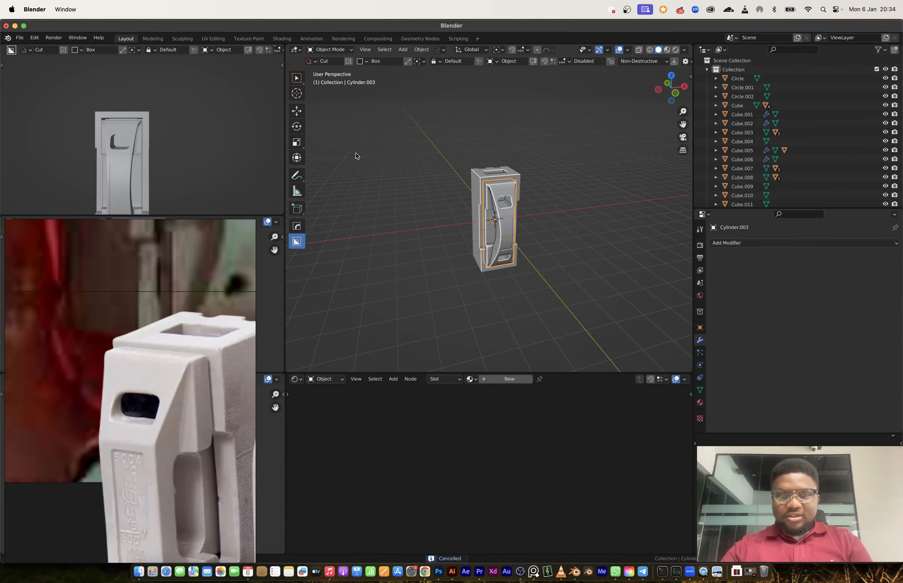
- Box-select all parts of the fuse unit and move them 39.035 m along X to the end of the finished models' row
click(302, 82)
drag(414, 120, 531, 272)
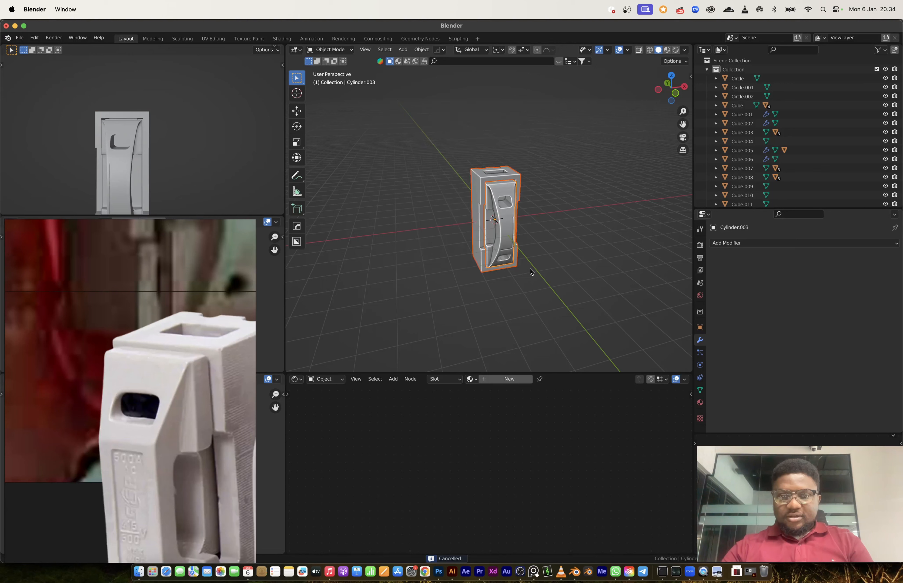
middle_drag(530, 271, 412, 237)
key(g)
key(y)
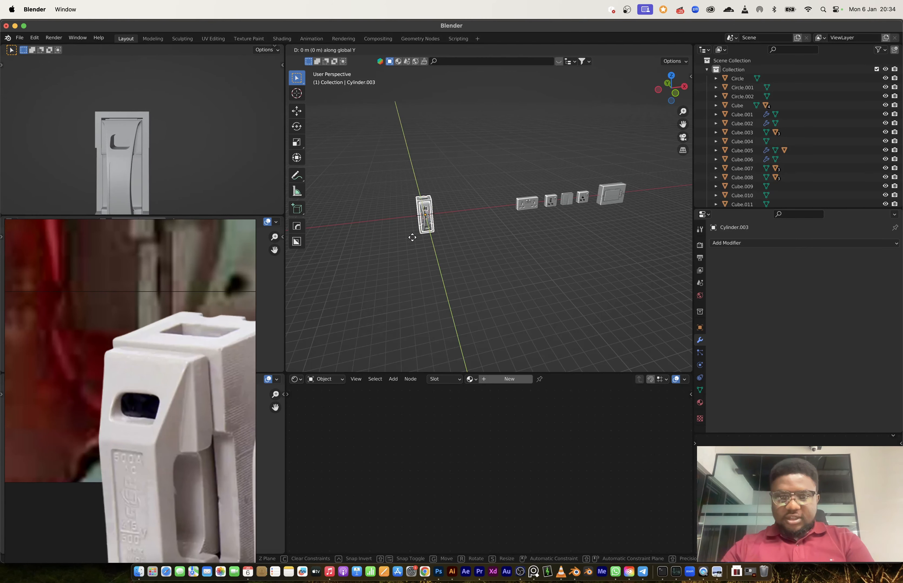
key(x)
click(141, 410)
- Bring up the orange plug adapter references, add a cube at the origin and scale it by 1.579 along Z
scroll(40, 396, down, 5)
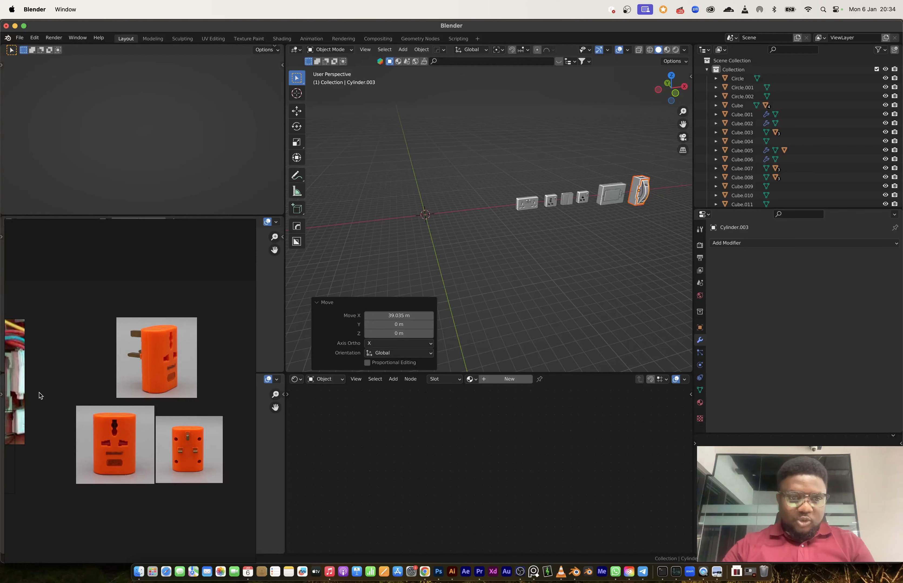
scroll(40, 396, up, 3)
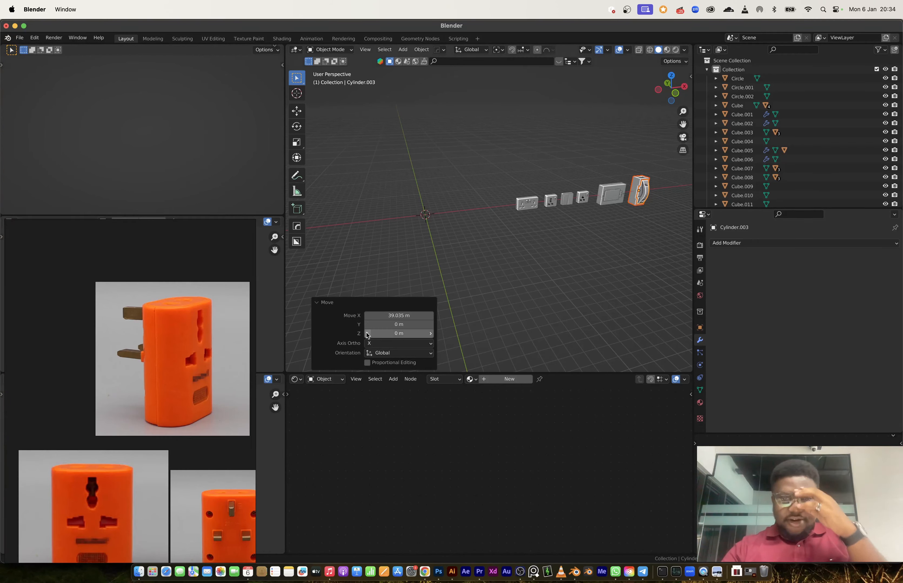
scroll(423, 210, up, 3)
scroll(384, 245, up, 2)
shift+middle_drag(384, 246, 490, 239)
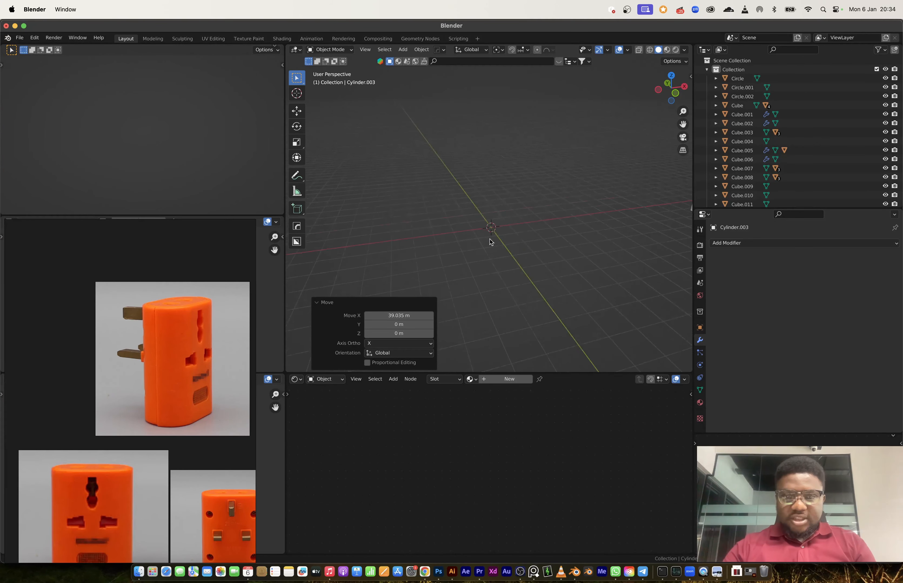
key(shift+a)
mouse_move(490, 241)
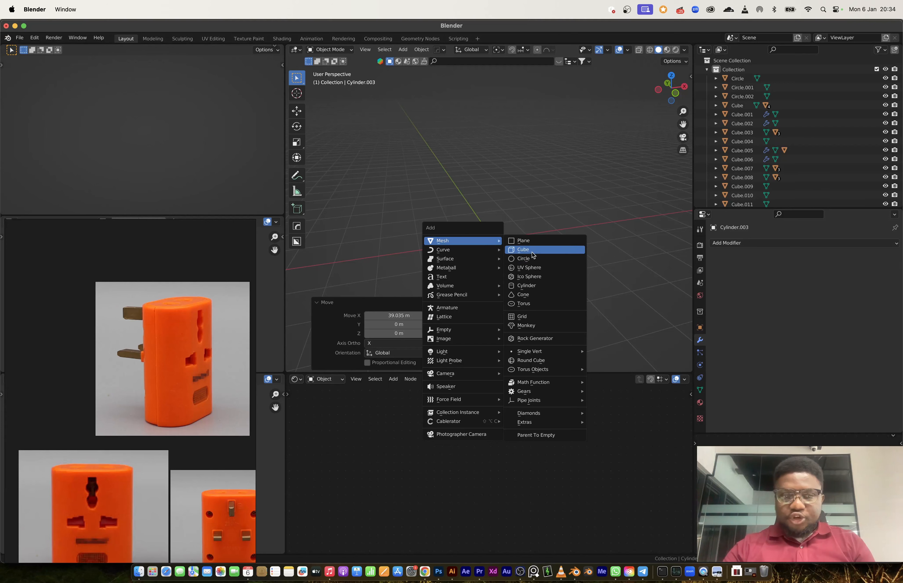
click(530, 250)
key(s)
key(z)
click(542, 308)
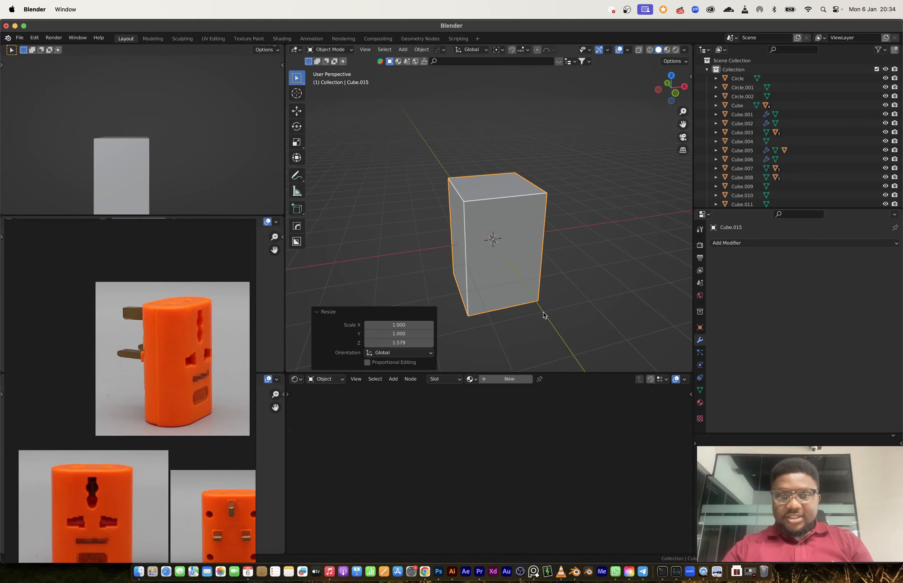
- Scale the box by 0.574 along Y to match the adapter's depth
middle_drag(544, 313, 518, 250)
key(s)
key(x)
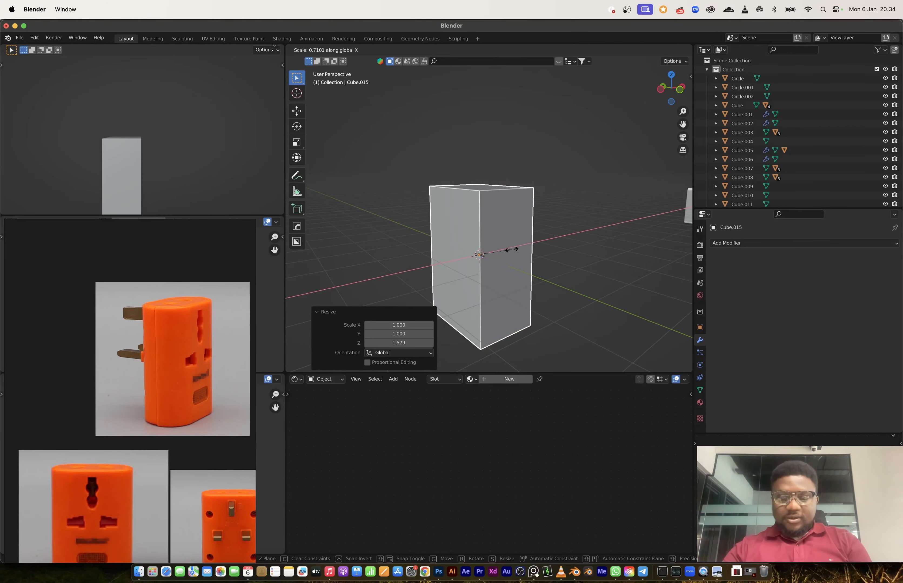
key(y)
click(506, 251)
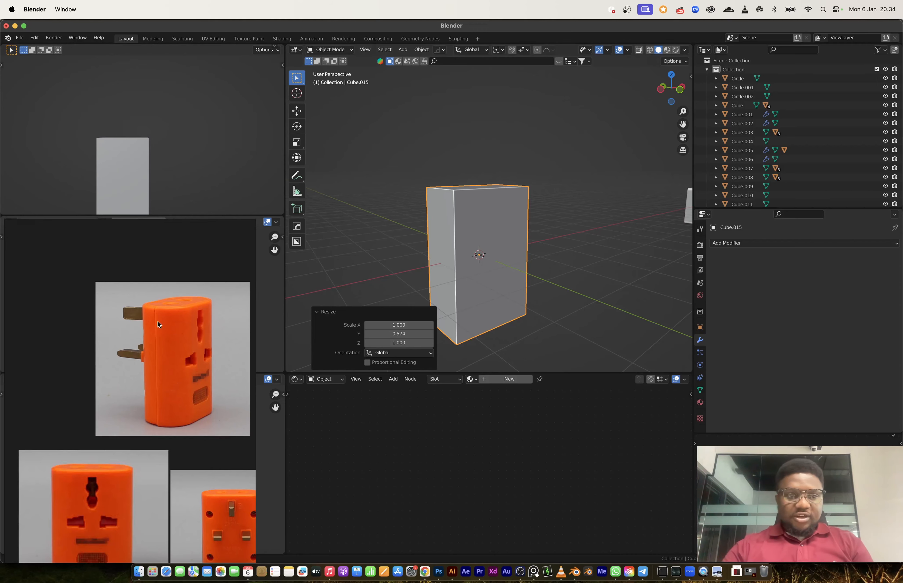
- Scale the box up slightly along Y, and try beveling its four vertical edges by 0.176 m with 5 segments
middle_drag(167, 323, 112, 351)
scroll(186, 344, up, 4)
middle_drag(555, 212, 590, 251)
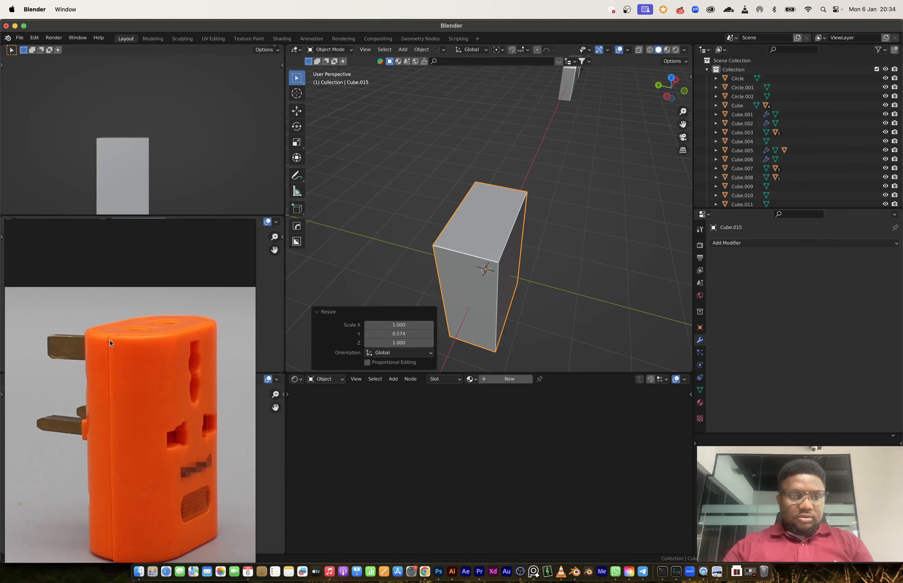
scroll(106, 343, down, 3)
key(Tab)
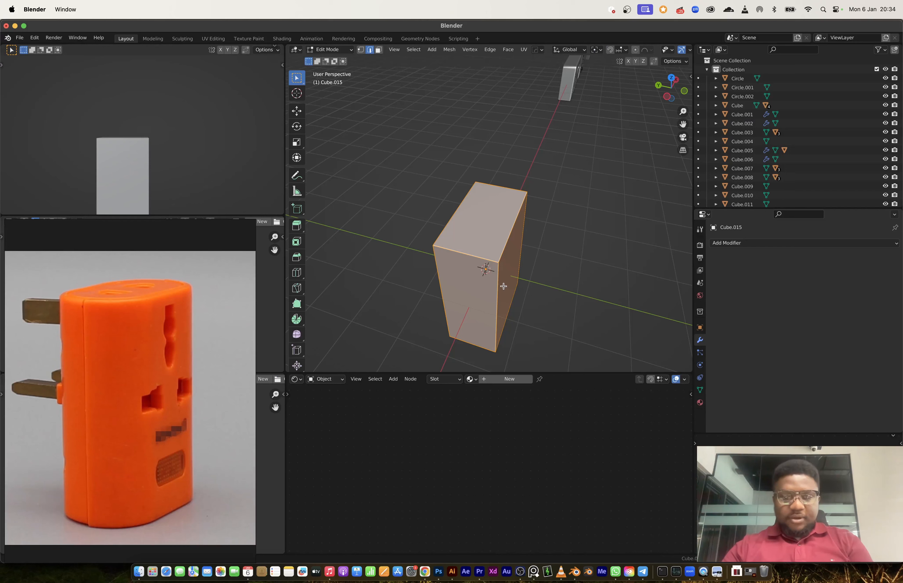
click(503, 287)
middle_drag(457, 189, 580, 267)
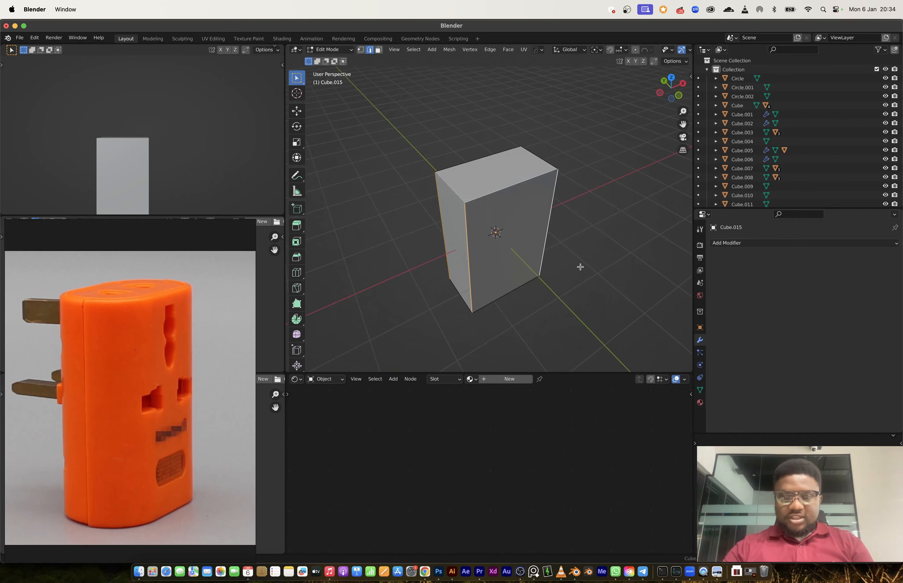
key(Tab)
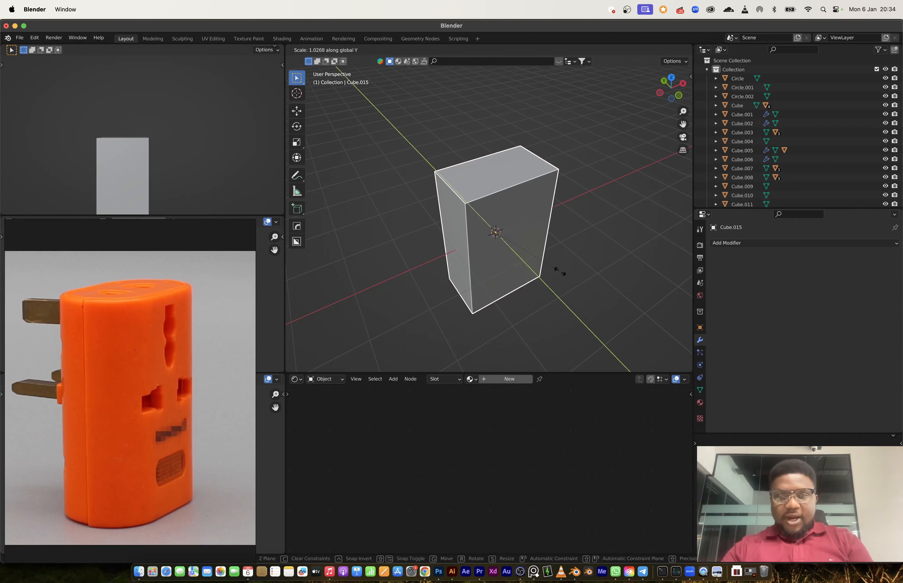
key(Tab)
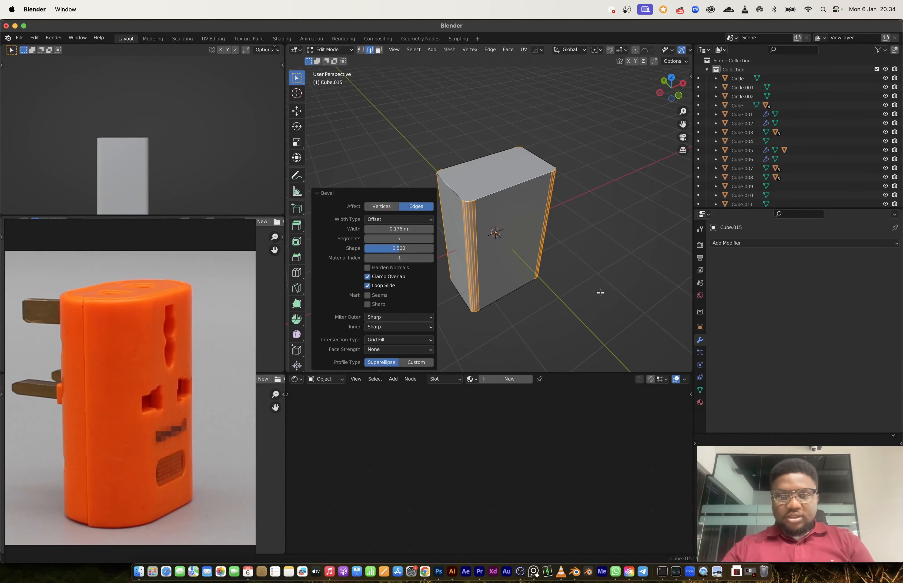
- Undo the vertical edge bevel and apply the box's scale before returning to mesh editing
key(Tab)
key(ctrl+a)
click(538, 247)
key(Tab)
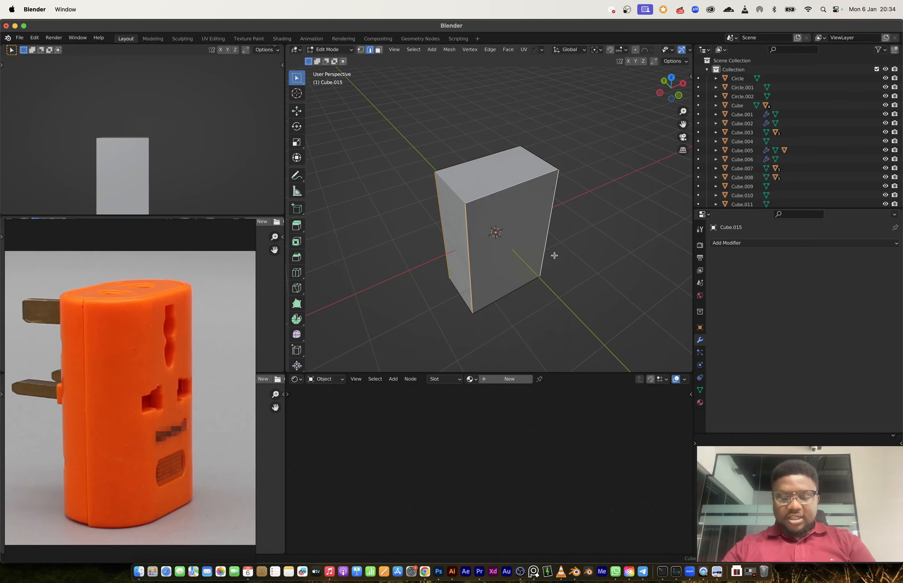
- Try beveling the box's four vertical edges by 0.469 m with 5 segments, and undo the bevel
key(ctrl+b)
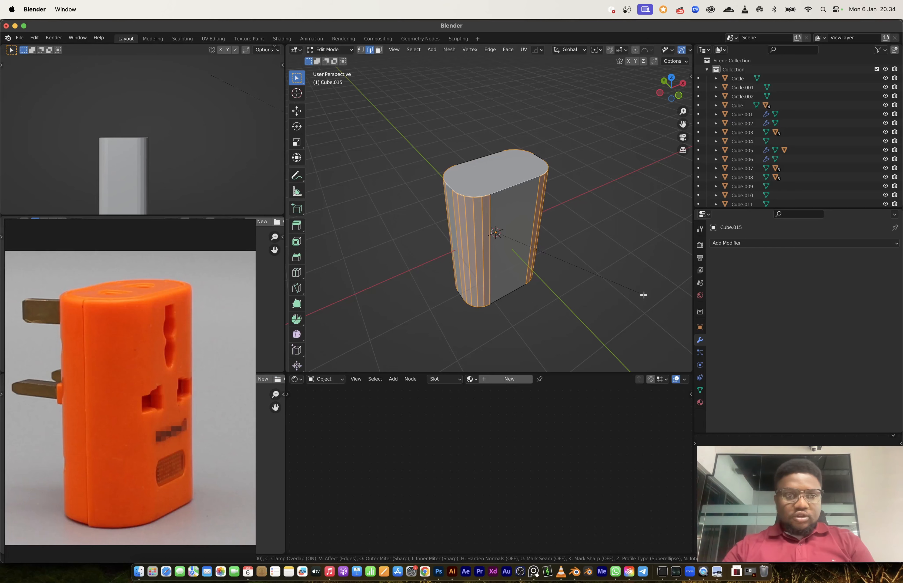
click(644, 295)
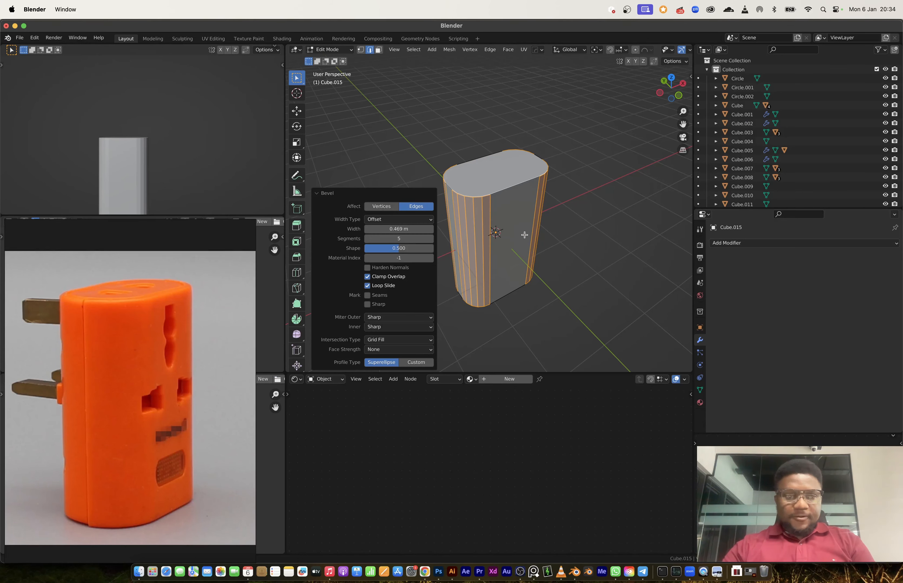
key(super+z)
- Add one centred loop cut around the box that splits its depth into front and back halves
middle_drag(508, 225, 539, 227)
key(ctrl+r)
click(458, 200)
right_click(457, 200)
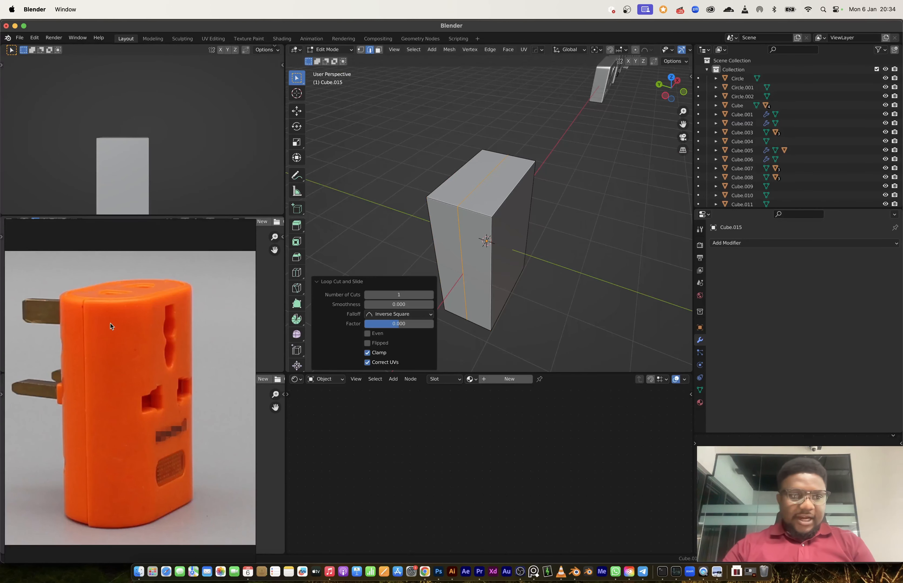
- Try beveling the centre loop into a narrow band for the adapter's seam, and undo the bevel
scroll(113, 337, up, 5)
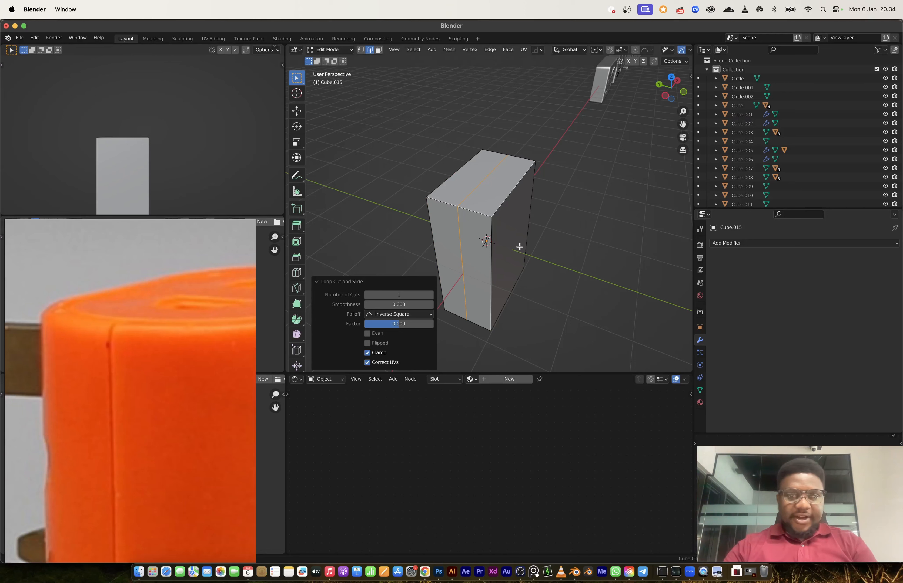
scroll(465, 218, up, 3)
middle_drag(459, 219, 553, 220)
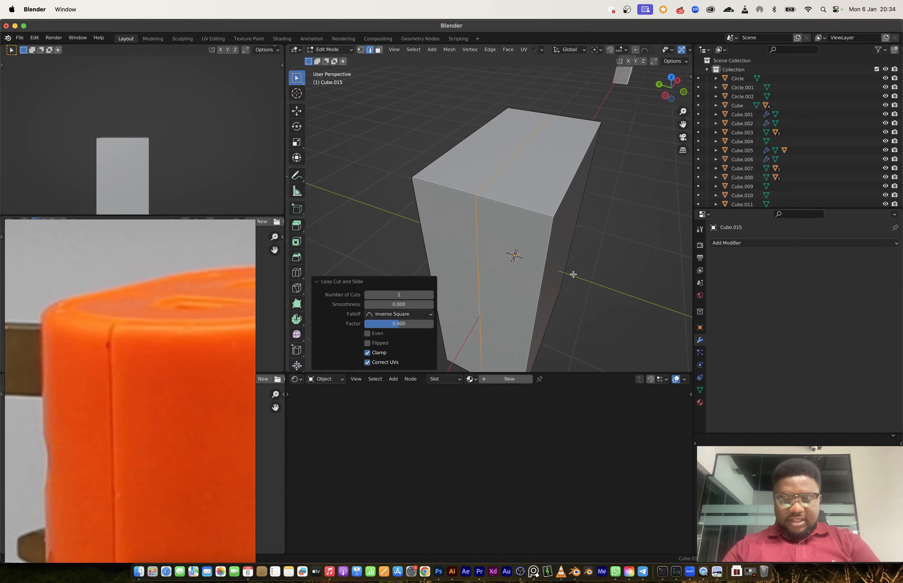
key(ctrl+b)
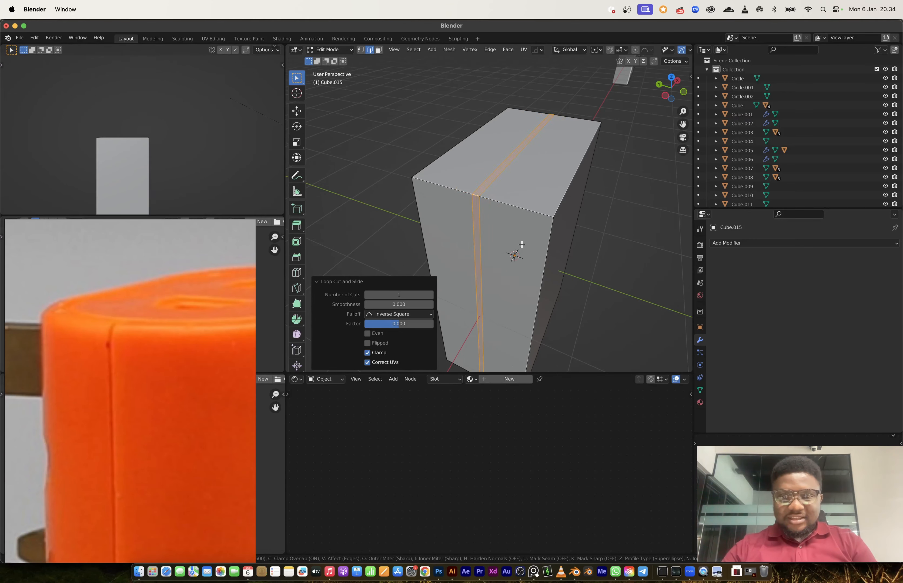
click(539, 257)
key(ctrl+z)
- Bevel the centre loop by 0.00753 m with 1 segment and extrude the band along its normals by -0.0268 m as a seam groove
key(ctrl+b)
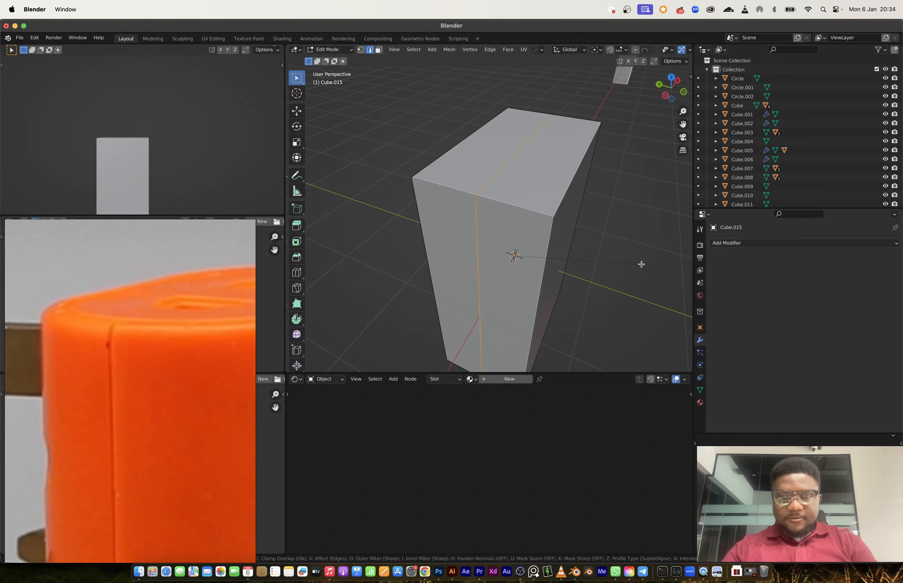
click(646, 263)
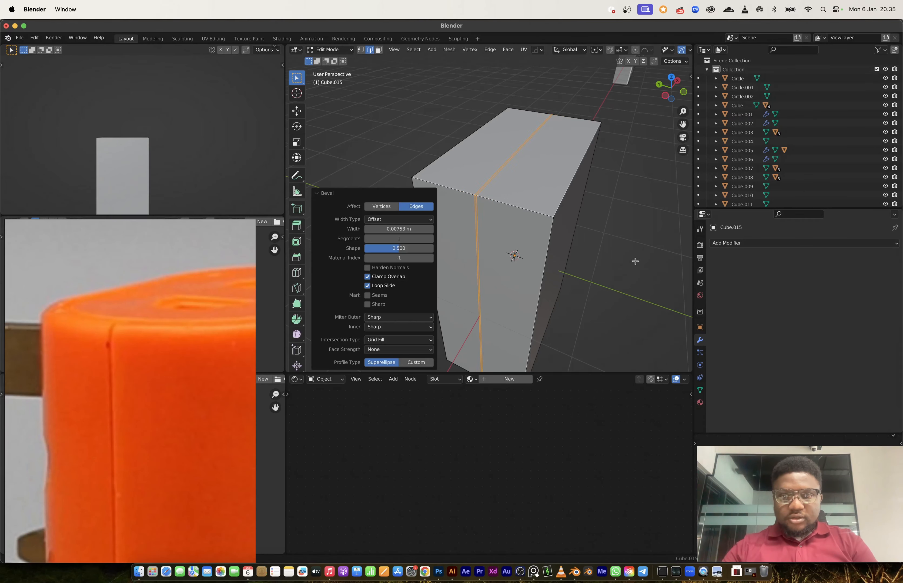
scroll(552, 253, up, 3)
key(alt+e)
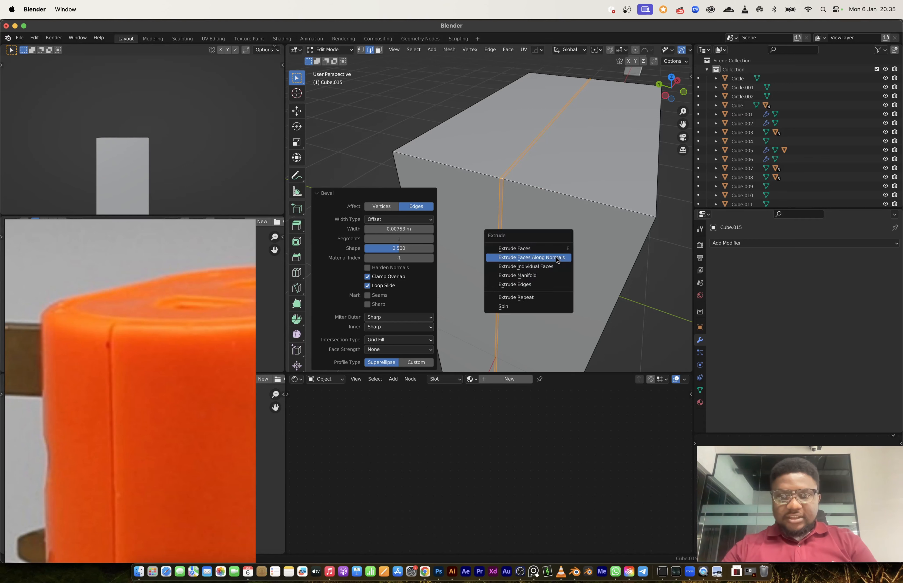
click(555, 258)
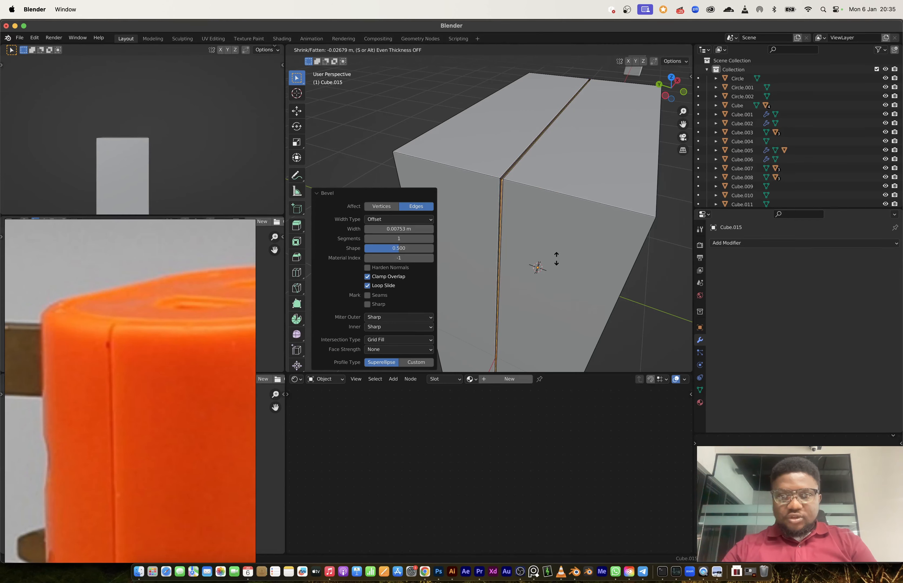
click(546, 262)
middle_drag(546, 262, 536, 242)
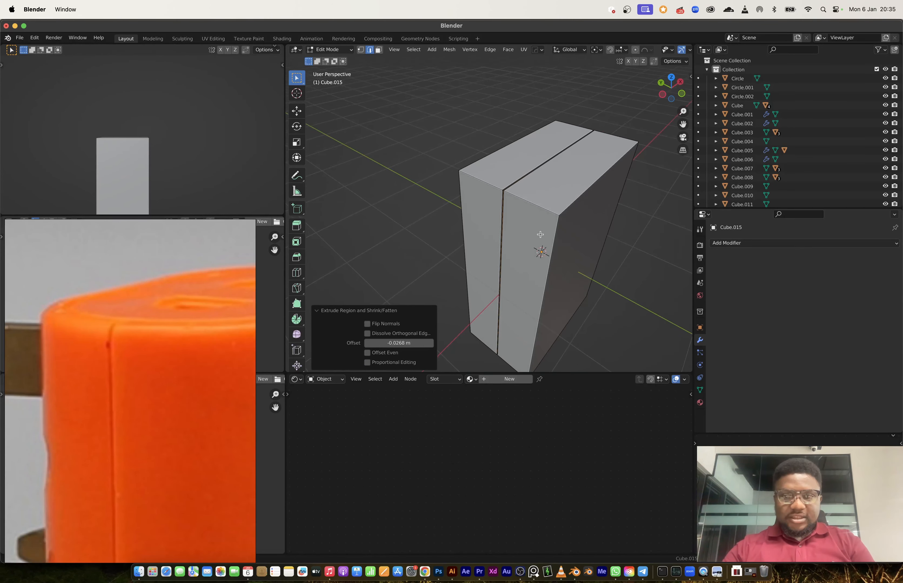
- Add a loop cut just below the adapter box's top edge at factor -0.982, and extrude the side faces below it along normals by 0.0263 m
key(ctrl+r)
click(558, 235)
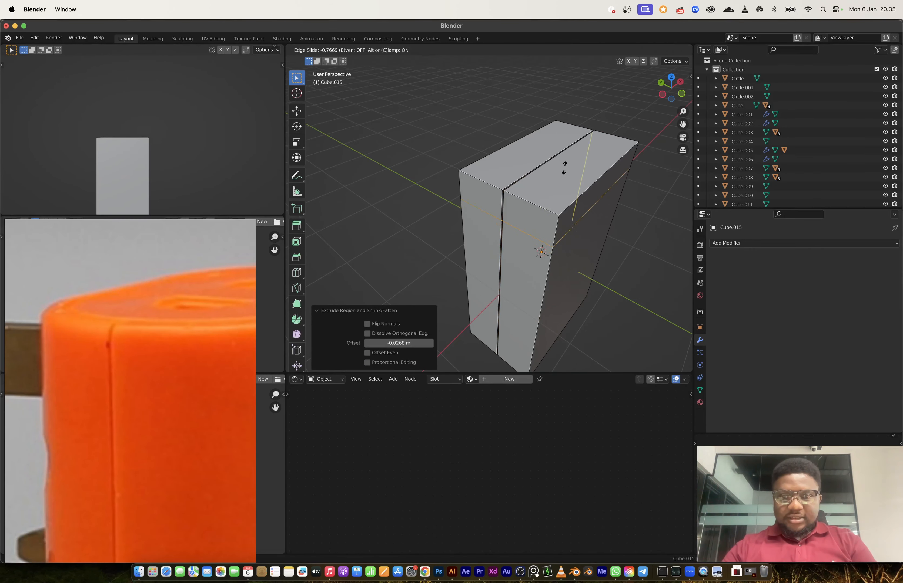
click(565, 151)
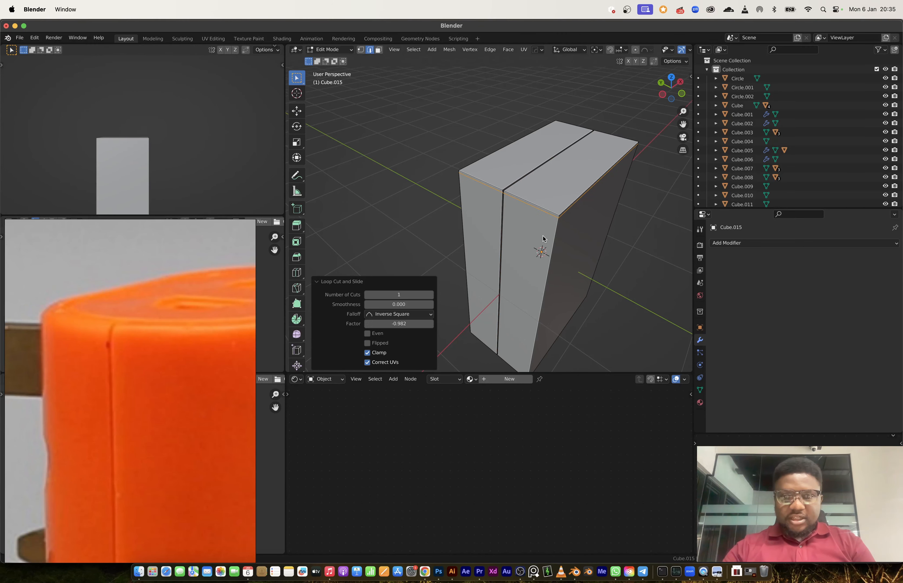
key(3)
alt+click(558, 237)
key(alt+e)
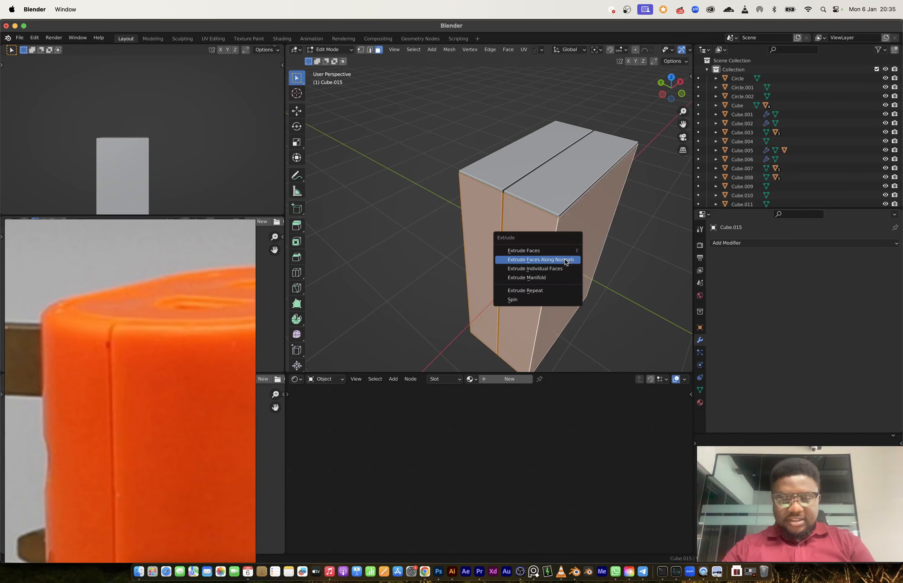
click(565, 260)
click(565, 261)
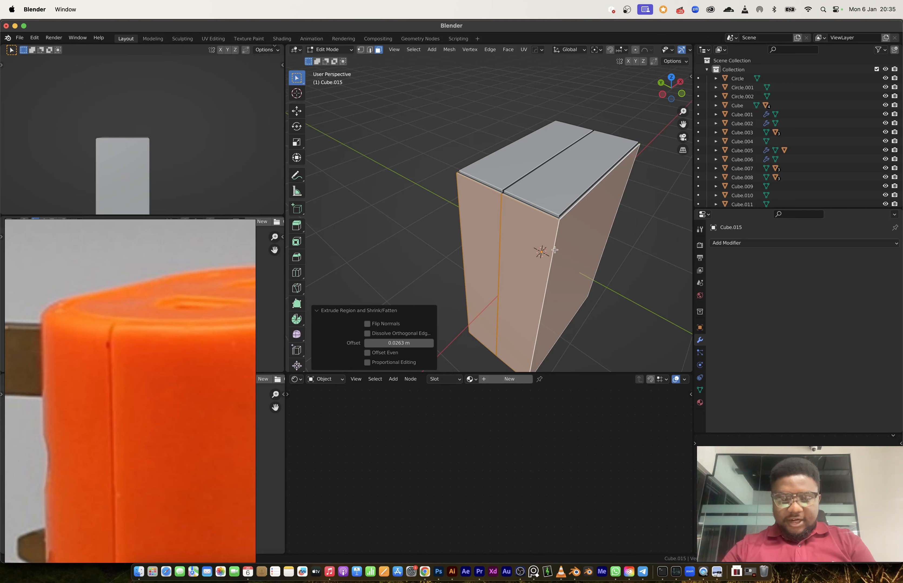
- Bevel the box's four vertical corner edges by 0.344 m with 10 segments
key(2)
alt+click(554, 250)
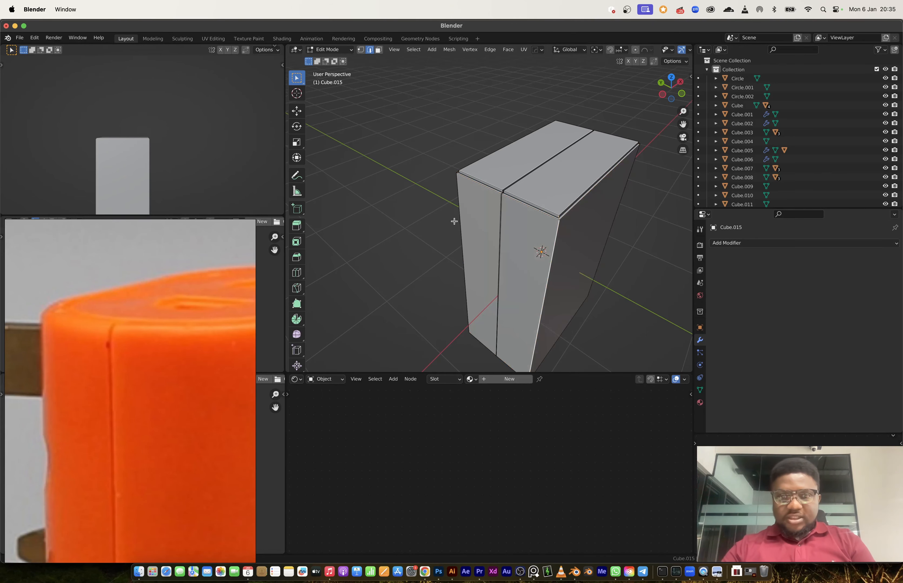
alt+shift+click(462, 216)
middle_drag(568, 226, 611, 228)
alt+shift+click(652, 210)
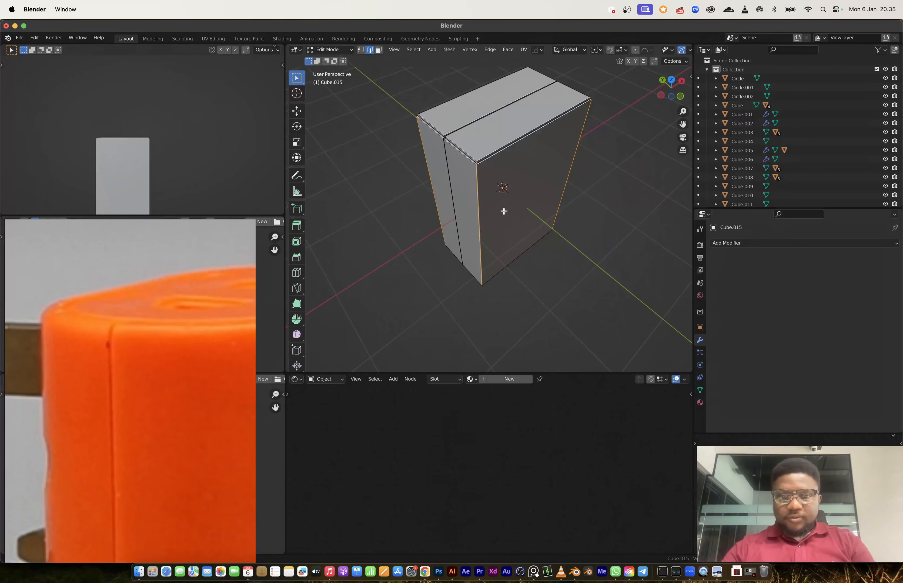
scroll(502, 210, up, 3)
middle_drag(502, 210, 578, 299)
key(ctrl+b)
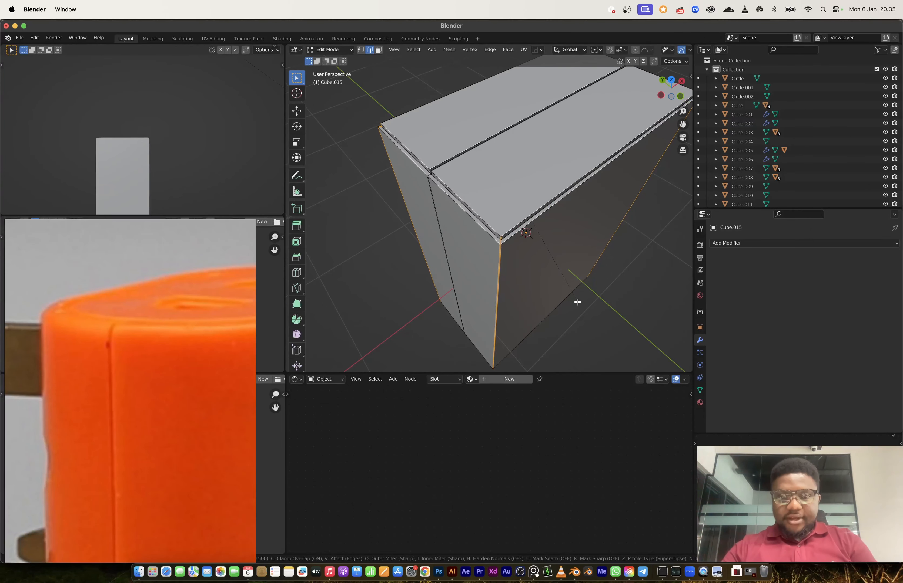
scroll(637, 159, up, 3)
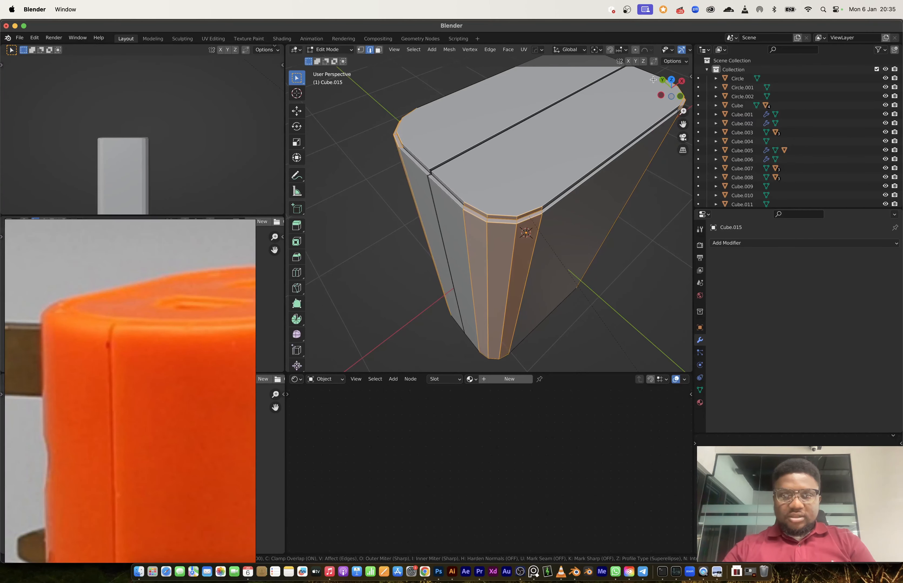
scroll(642, 133, up, 7)
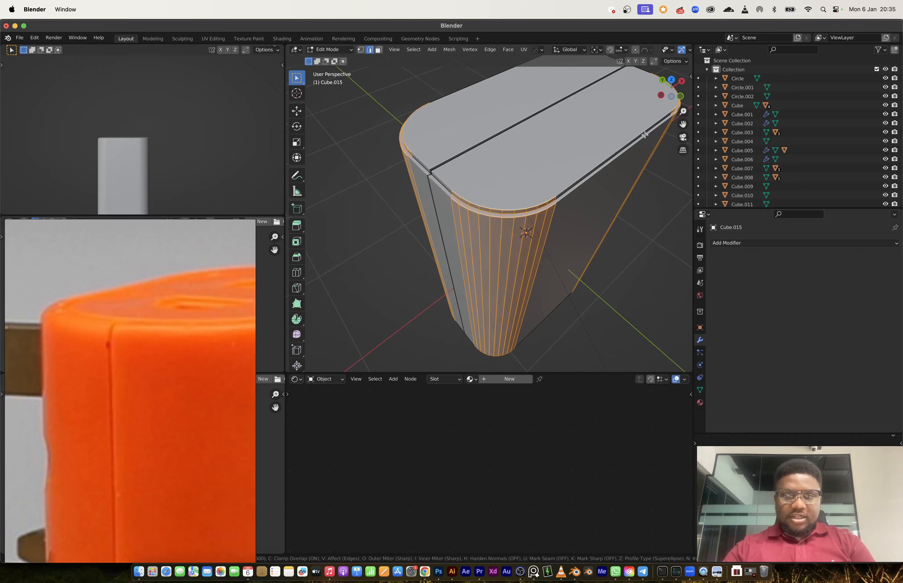
click(636, 147)
- Examine the adapter's rounded body and front socket openings in the reference photos against the front view of the model
scroll(133, 395, down, 6)
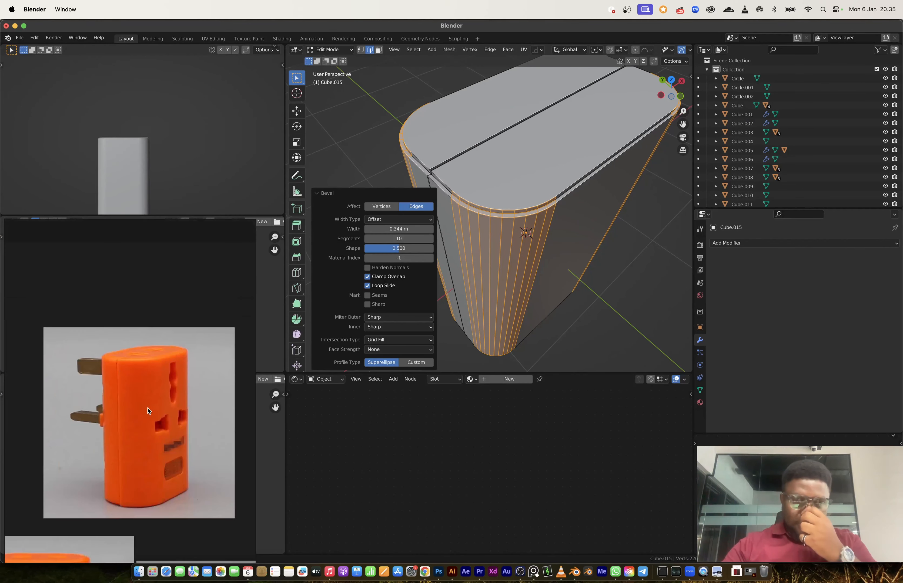
middle_drag(488, 310, 403, 224)
scroll(564, 306, down, 3)
shift+middle_drag(564, 306, 489, 246)
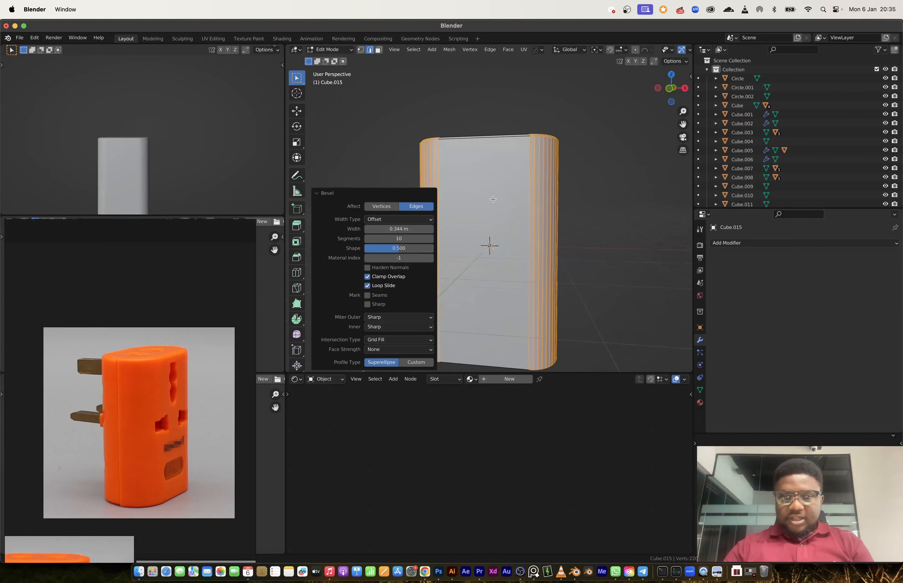
middle_drag(622, 135, 630, 135)
click(671, 91)
scroll(114, 436, down, 4)
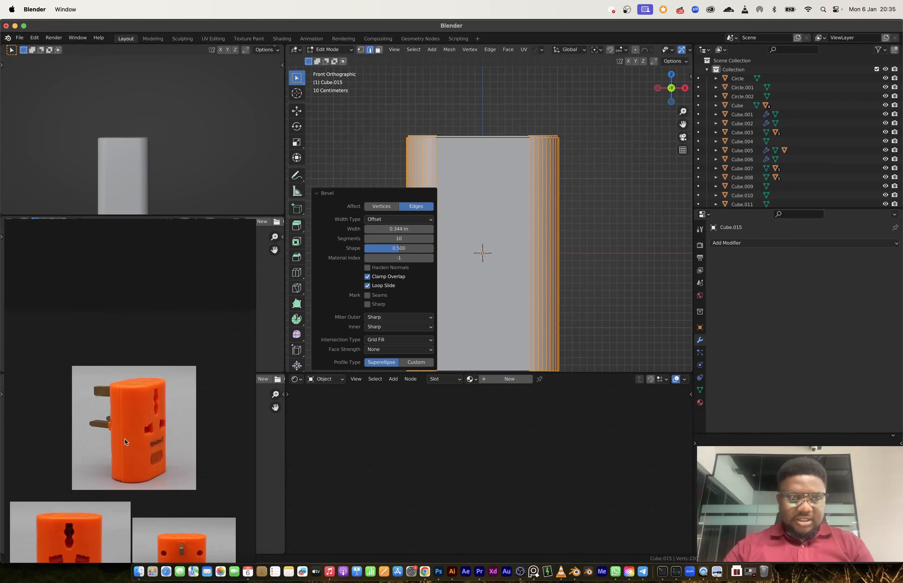
scroll(120, 454, up, 6)
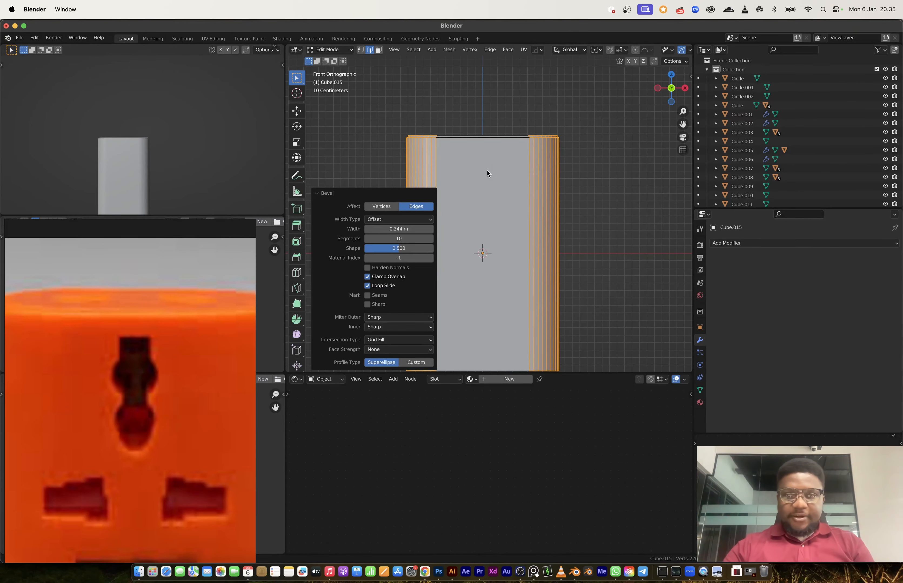
- Add a cube in Object Mode, scale it to 0.120 and move it 1.1668 m up along Z at the upper socket opening
key(Tab)
key(shift+a)
mouse_move(481, 173)
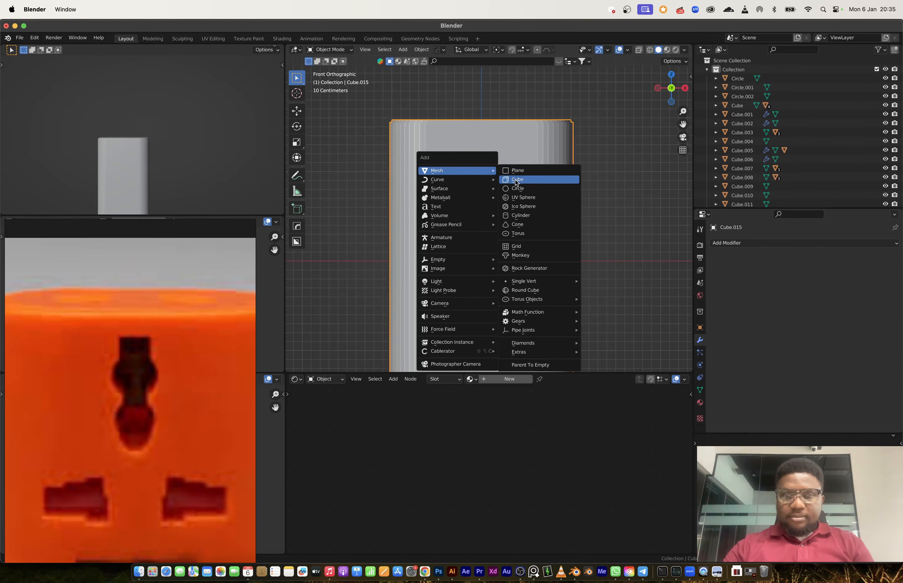
click(515, 183)
key(s)
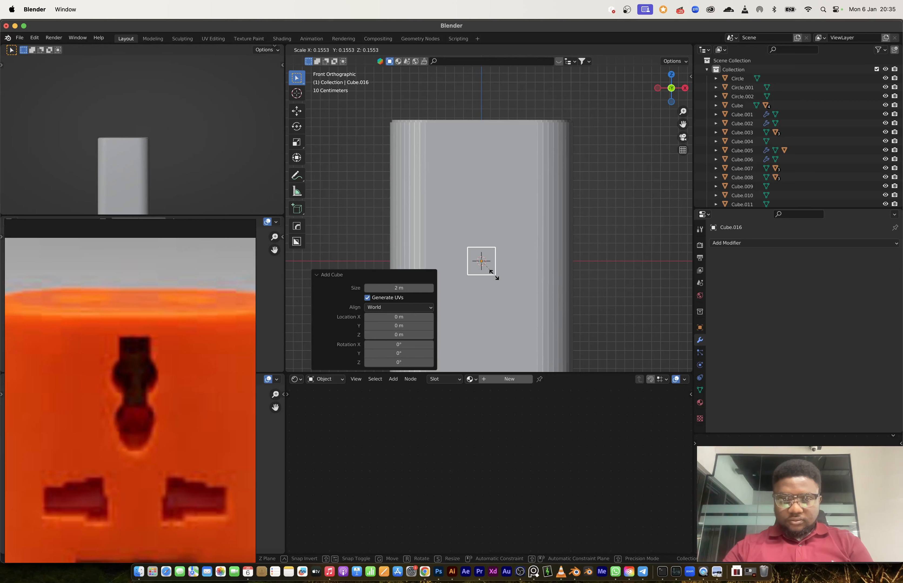
click(489, 270)
key(g)
key(z)
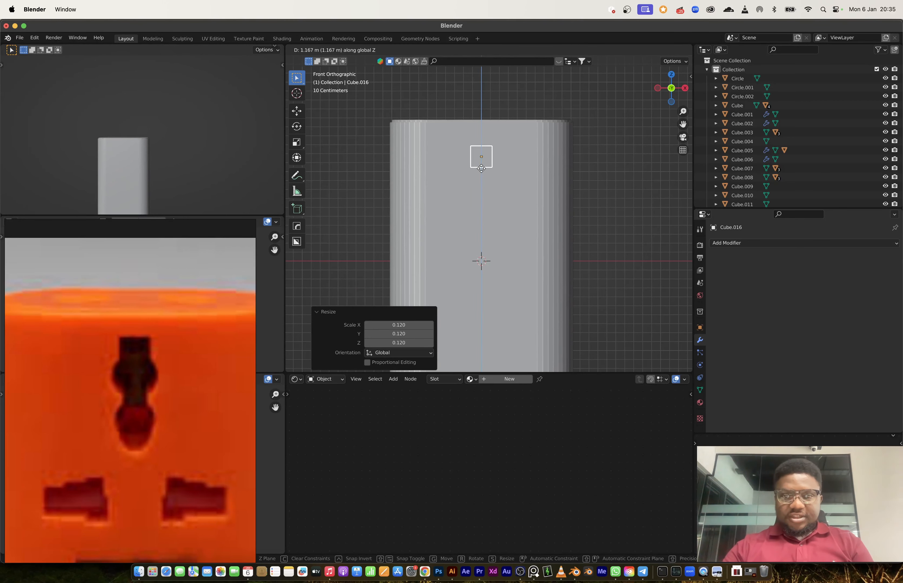
click(481, 168)
- Snap the 3D cursor to the small cube
scroll(488, 160, up, 3)
shift+middle_drag(488, 161, 477, 219)
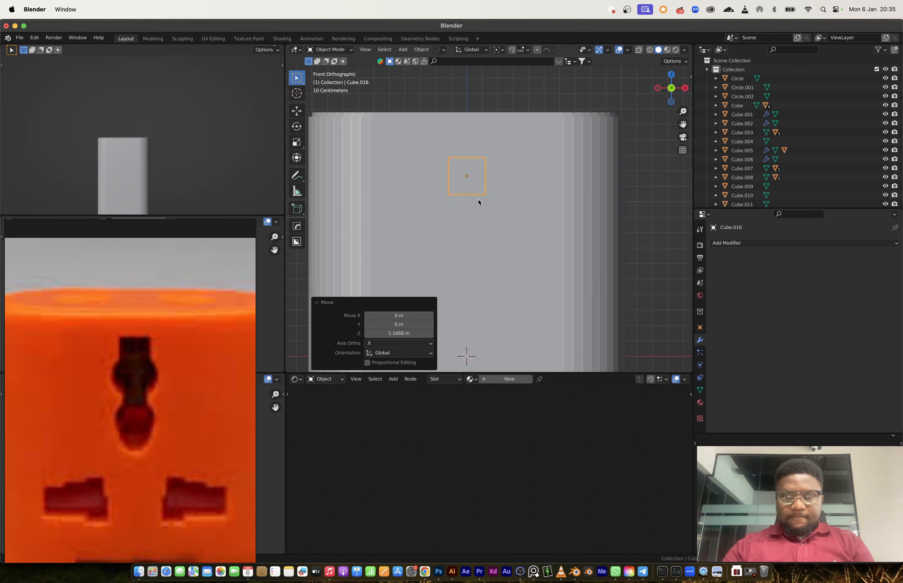
key(shift+s)
key(shift+s)
click(469, 272)
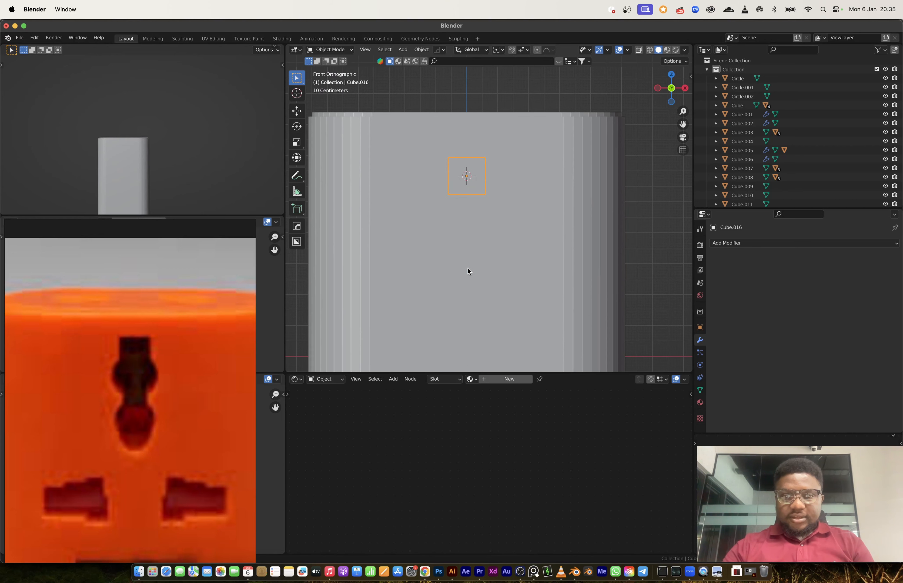
- Add a cylinder at the 3D cursor and rotate it 90° about X so its round end faces the front
scroll(469, 215, up, 2)
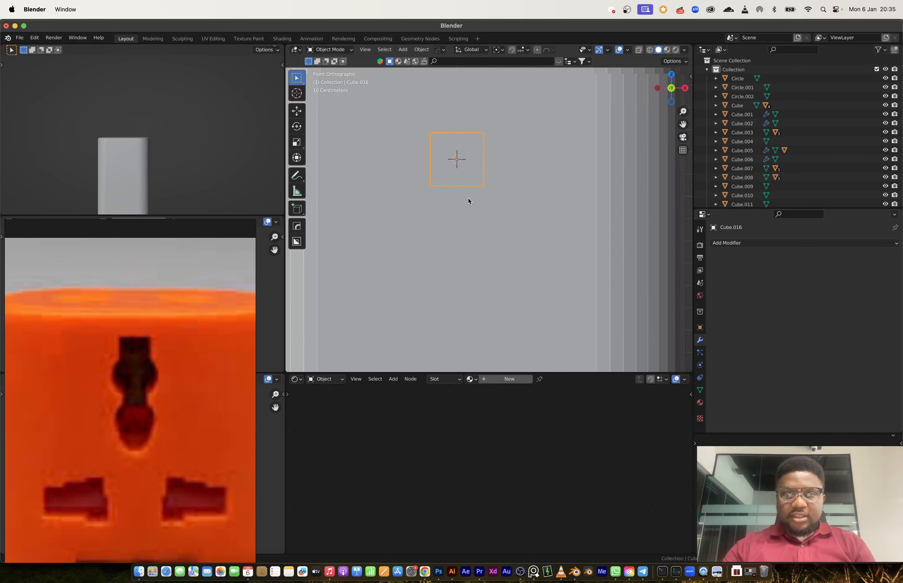
key(shift+a)
mouse_move(467, 198)
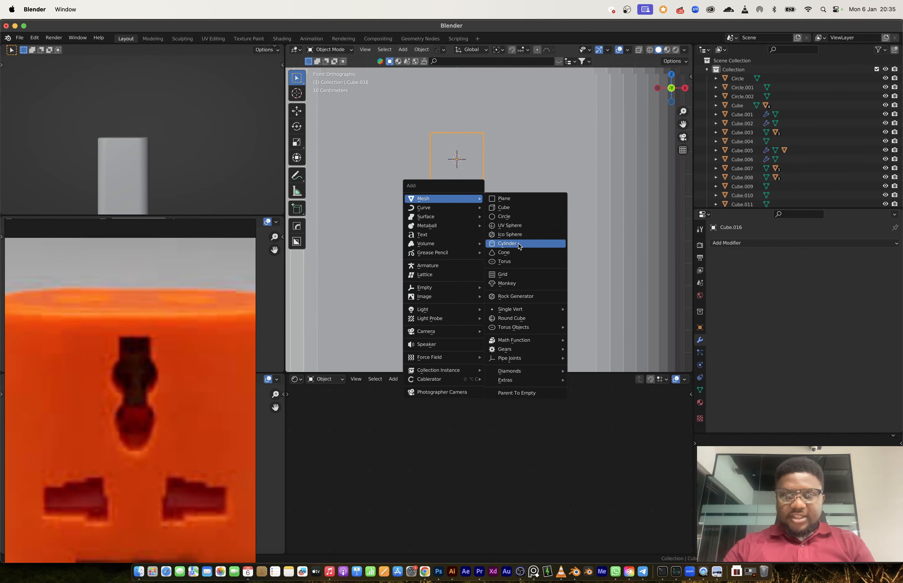
click(518, 244)
key(r)
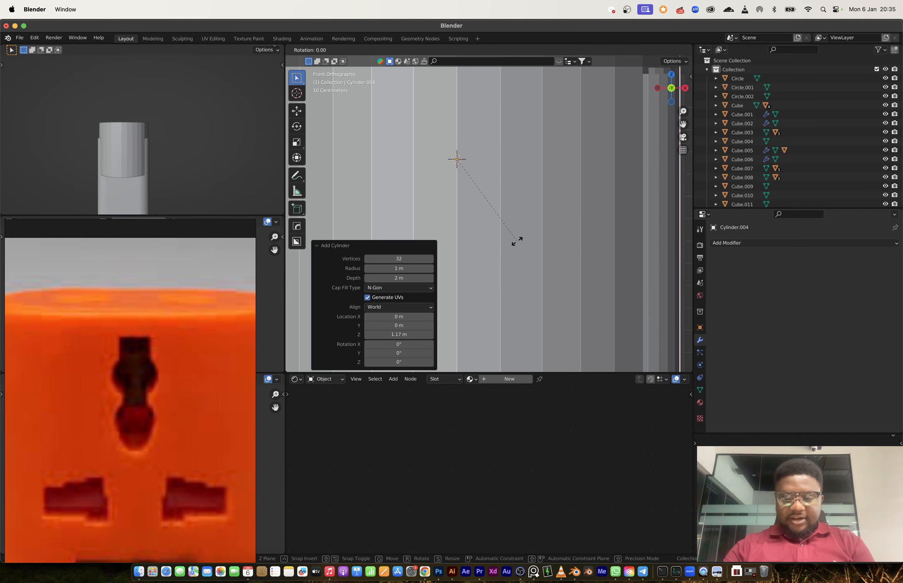
key(x)
key(9)
key(0)
key(Return)
- Scale the cylinder down to slightly wider than the small cube and move it -0.22263 m along Z
key(s)
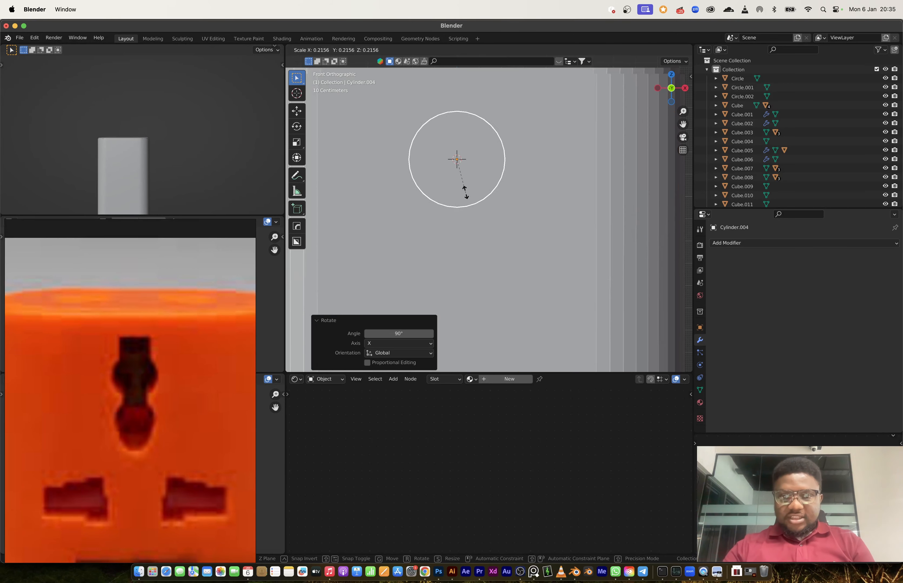
click(460, 181)
key(g)
key(z)
click(463, 231)
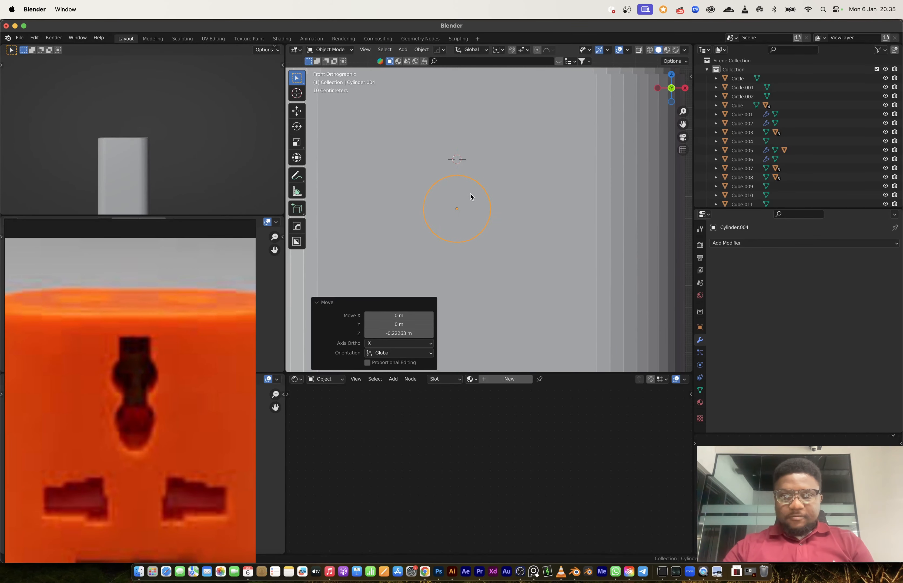
- Delete the small cube above the cylinder
middle_drag(472, 196, 438, 200)
click(396, 152)
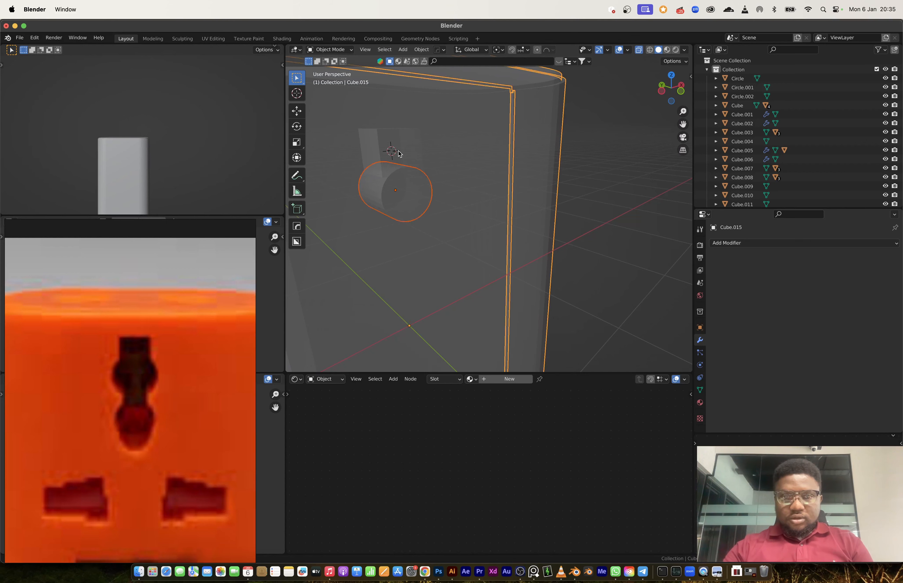
click(395, 153)
key(x)
click(395, 198)
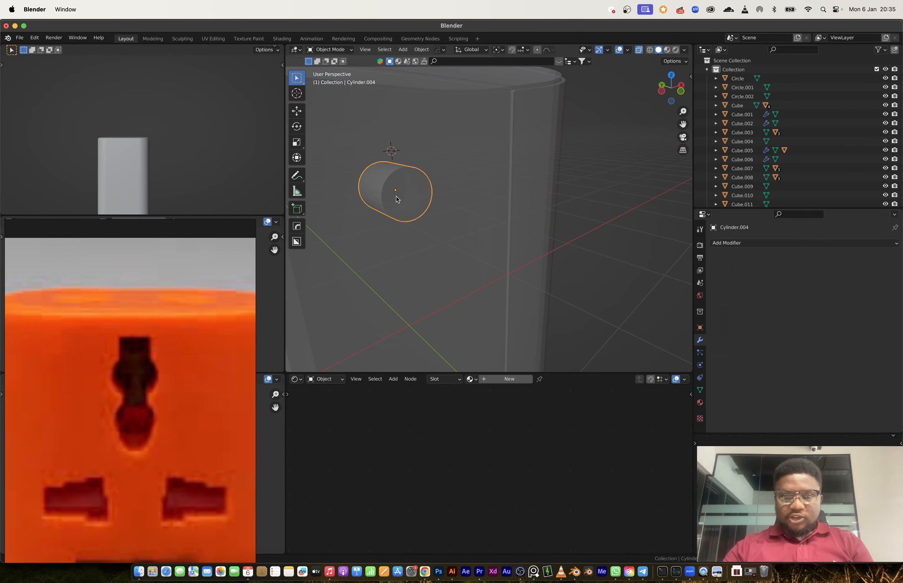
- Move the cylinder along Y by -0.4448 m and a further -0.17719 m through the adapter's front face
key(g)
key(y)
click(436, 229)
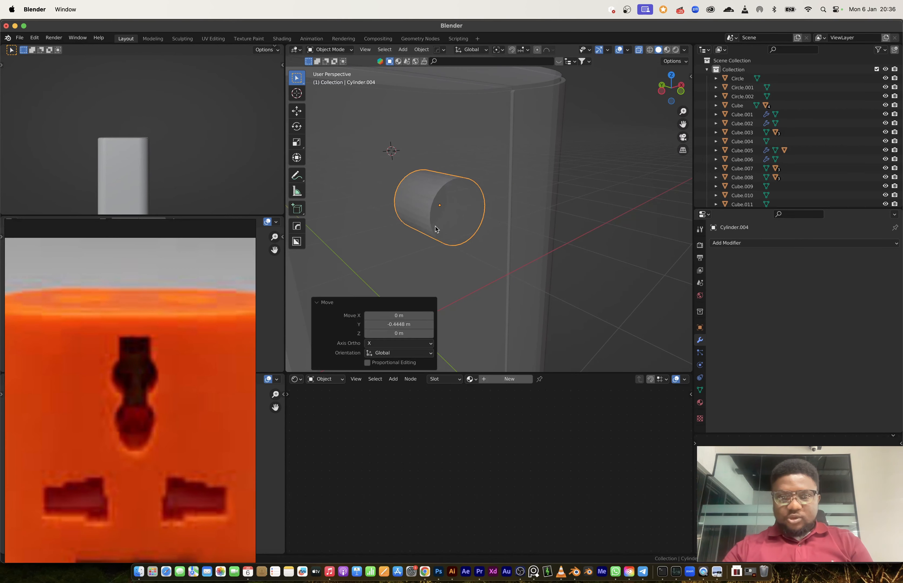
key(g)
key(y)
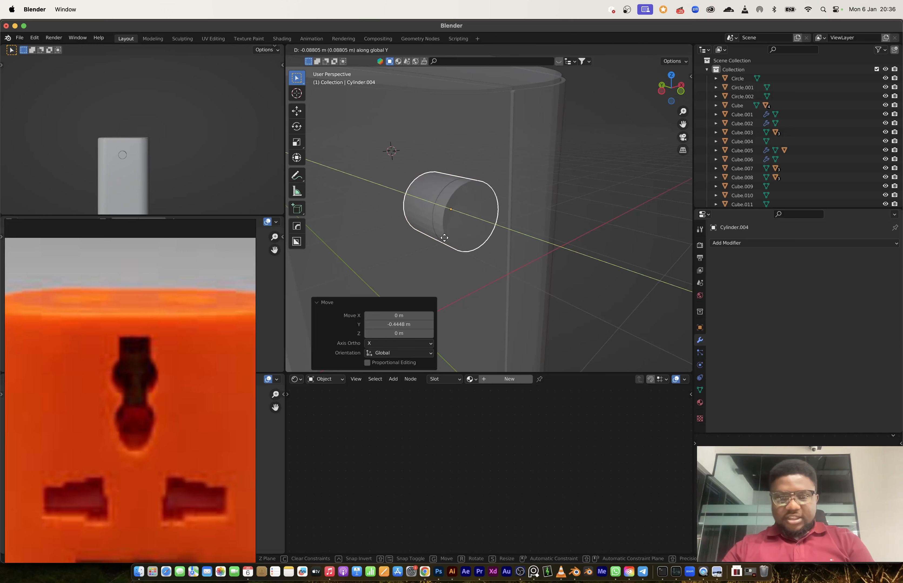
click(471, 233)
- Select the cylinder's upper arc of side faces in front view and extrude them about 0.14 m along Z
click(680, 91)
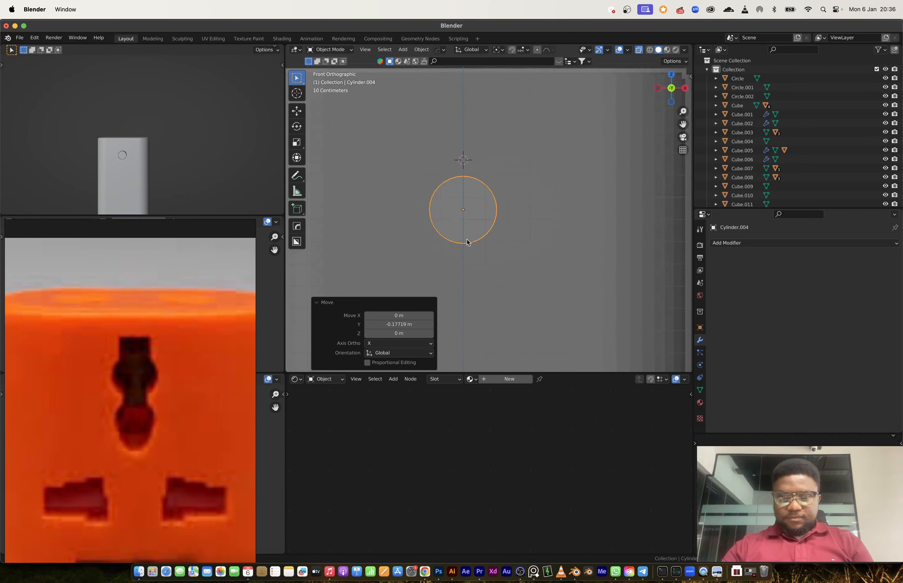
scroll(467, 241, up, 2)
key(Tab)
key(KP_5)
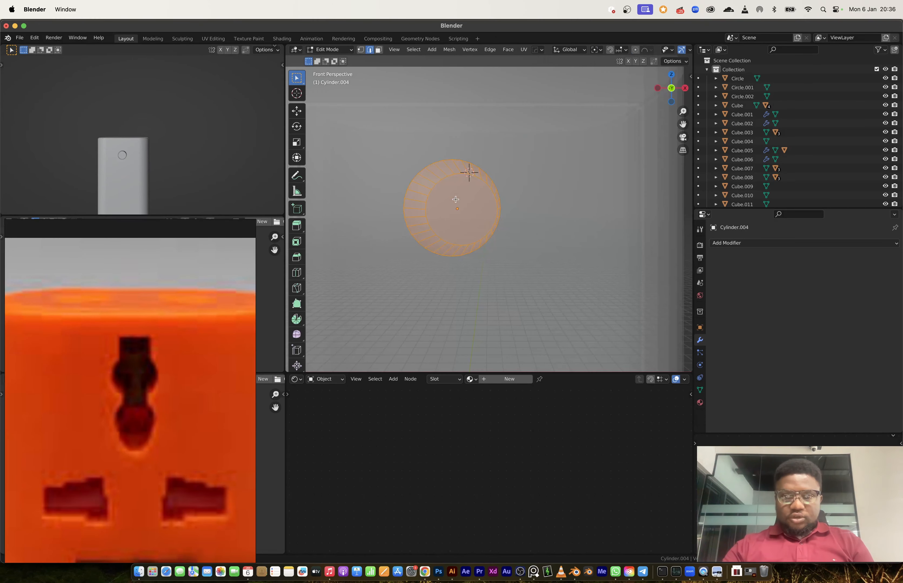
click(671, 89)
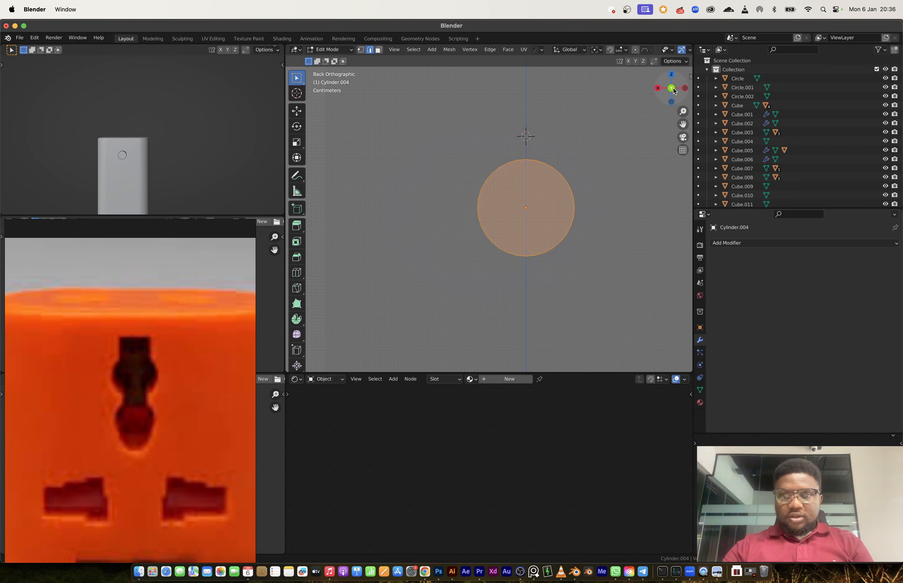
click(670, 88)
scroll(521, 211, down, 5)
middle_drag(521, 211, 479, 212)
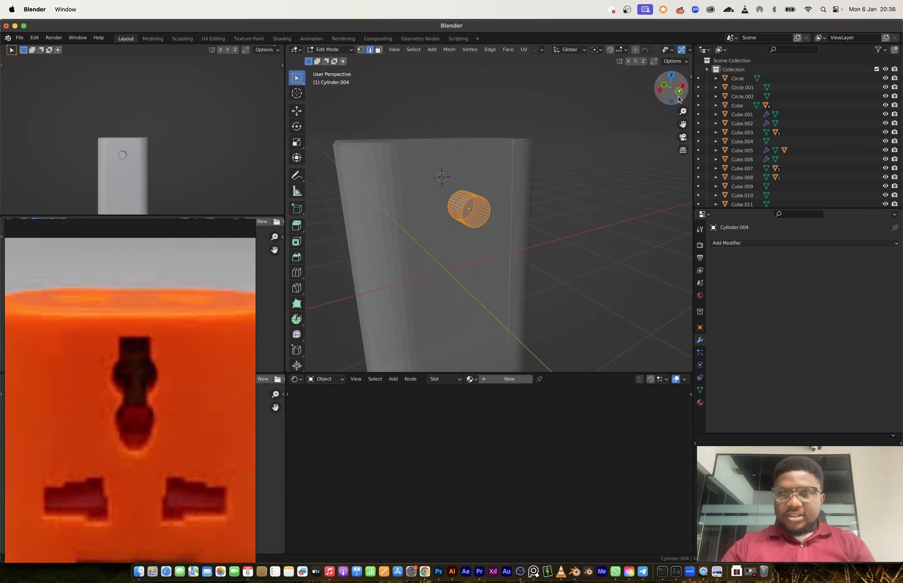
click(664, 85)
scroll(462, 189, up, 4)
key(1)
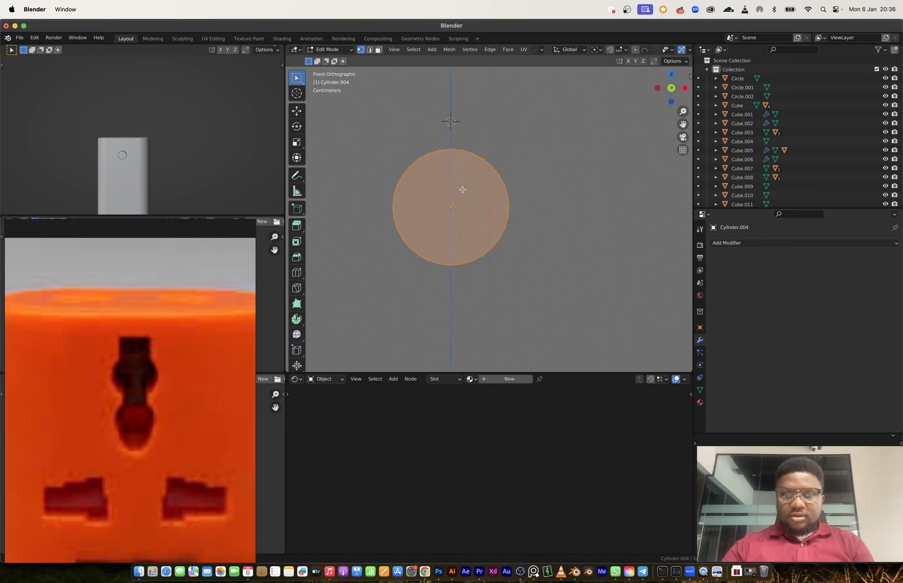
key(3)
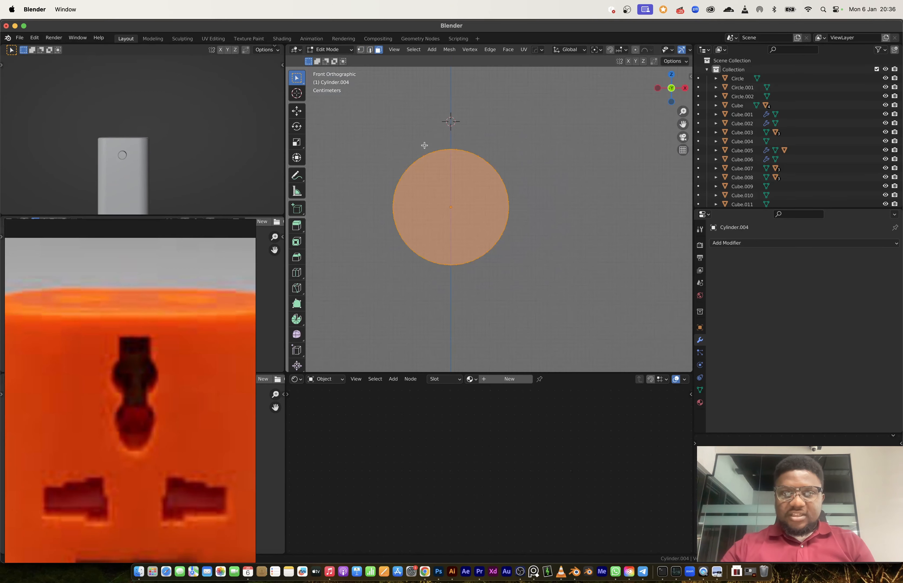
drag(419, 140, 485, 167)
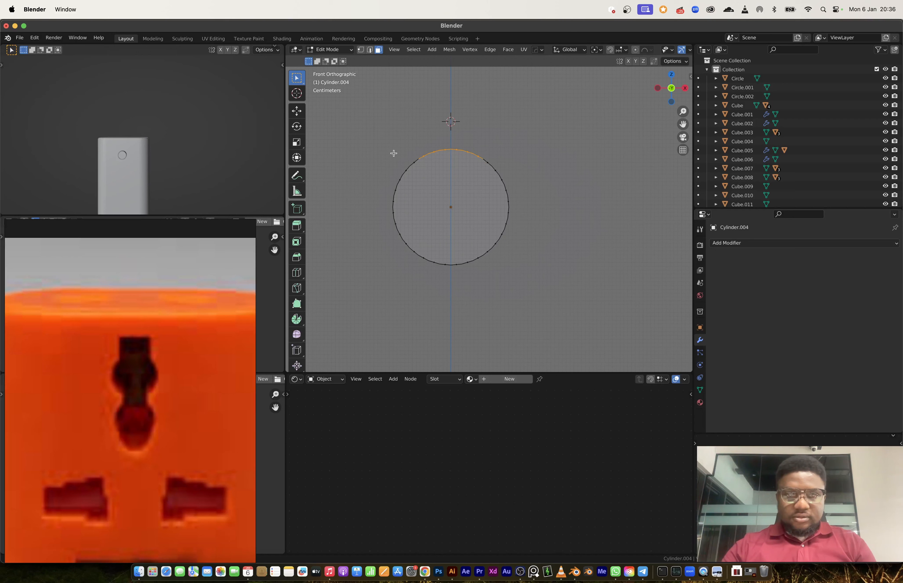
drag(403, 140, 495, 170)
drag(397, 141, 499, 176)
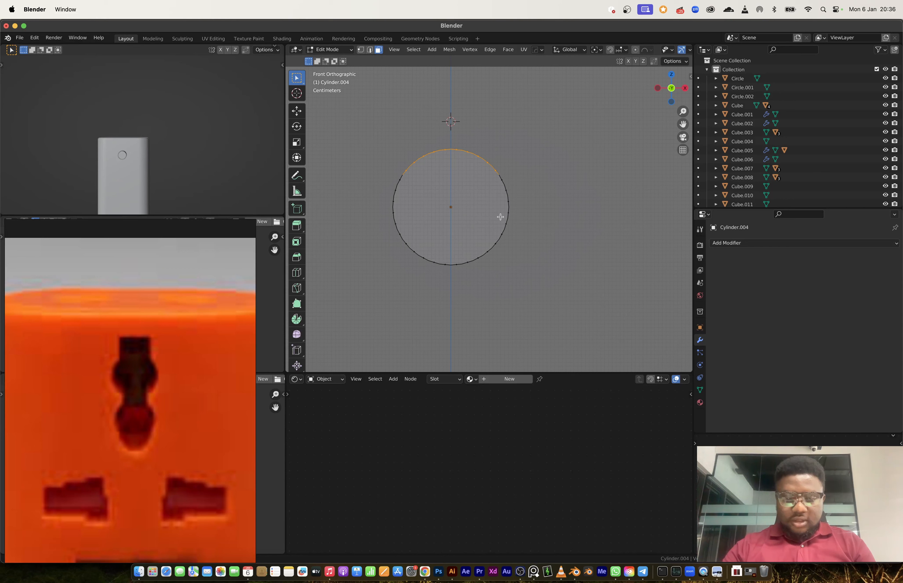
key(e)
key(z)
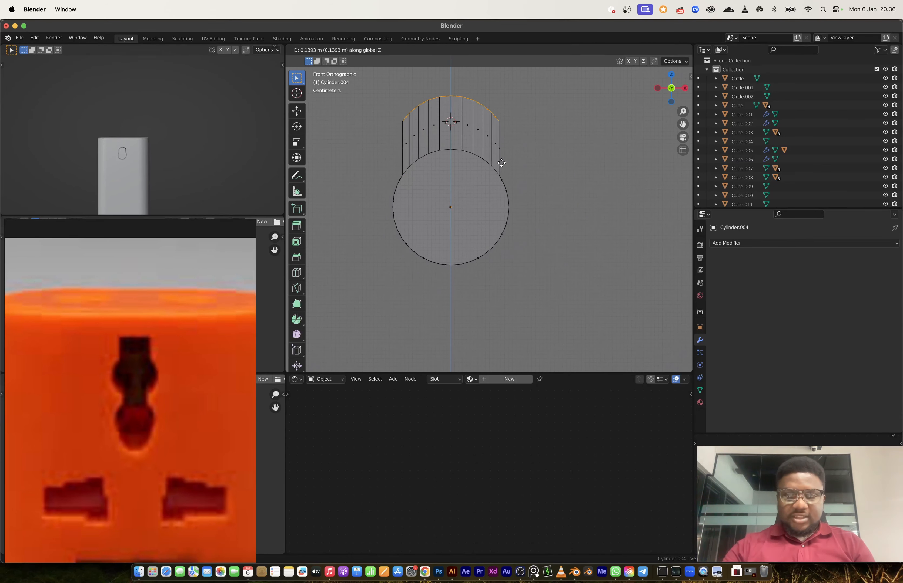
click(501, 163)
- Flatten the extruded upper faces with a Z scale of 0 and move them 0.021698 m along Z
key(s)
key(z)
key(0)
key(Return)
key(g)
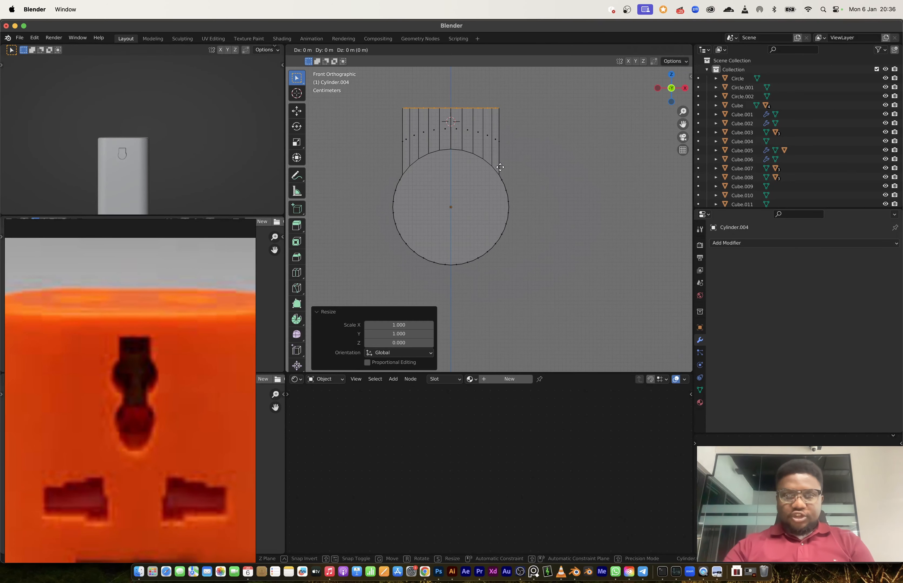
key(z)
click(497, 159)
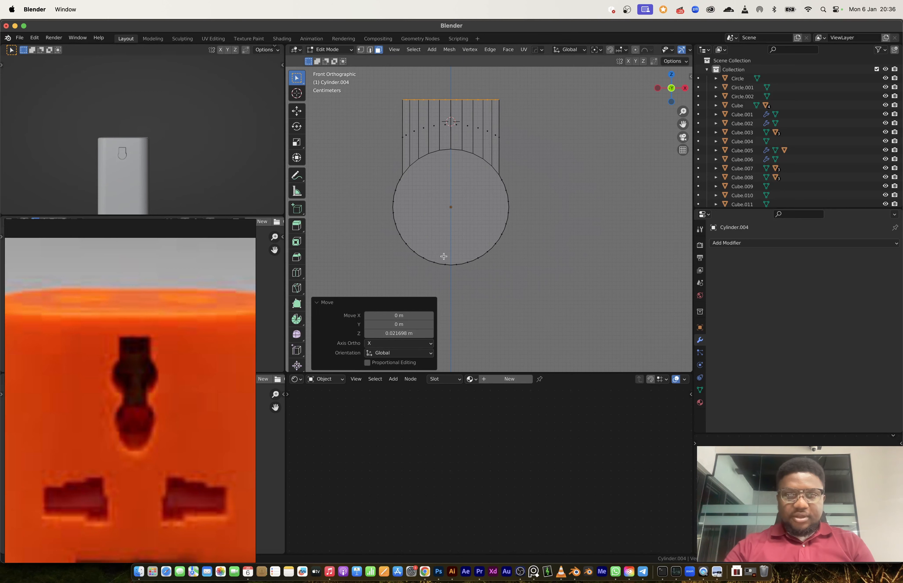
scroll(444, 256, down, 2)
shift+middle_drag(450, 248, 449, 214)
scroll(456, 228, up, 1)
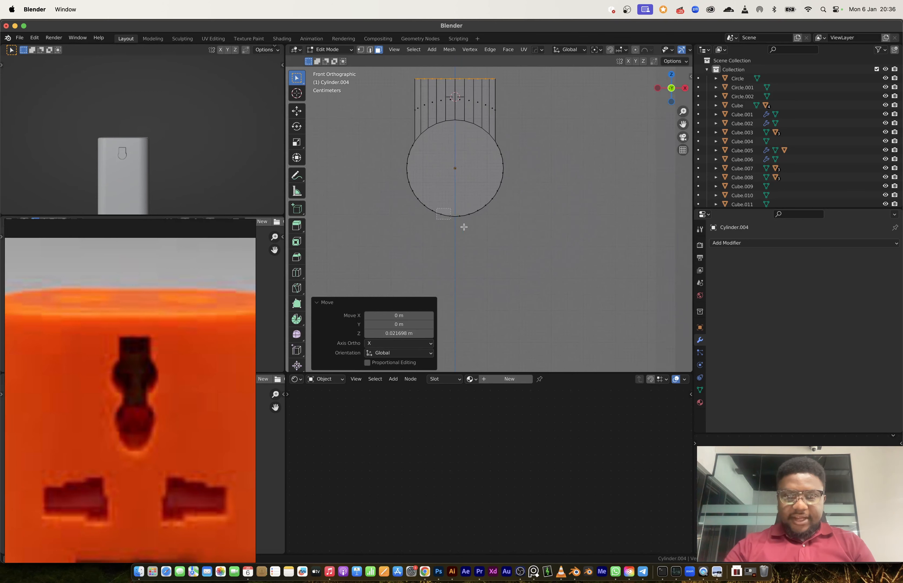
drag(463, 227, 475, 232)
key(e)
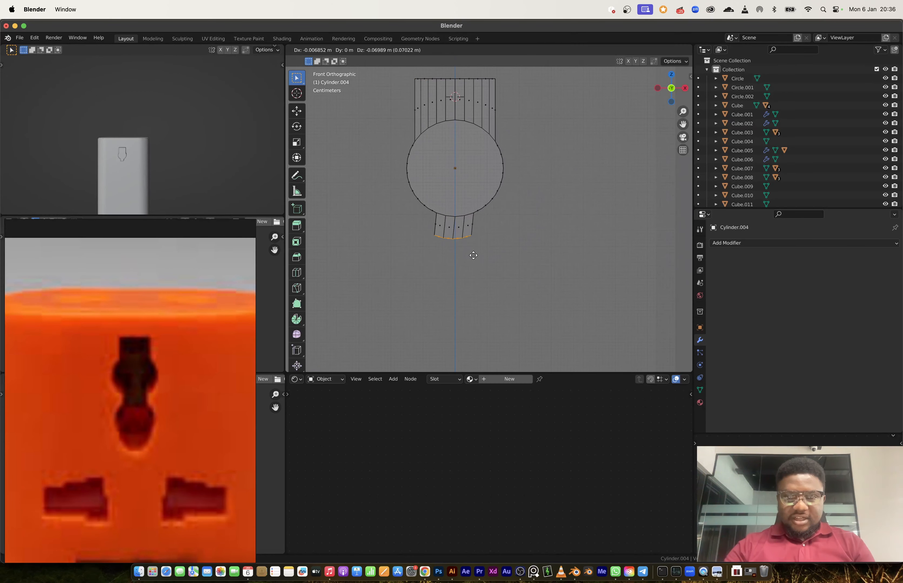
key(z)
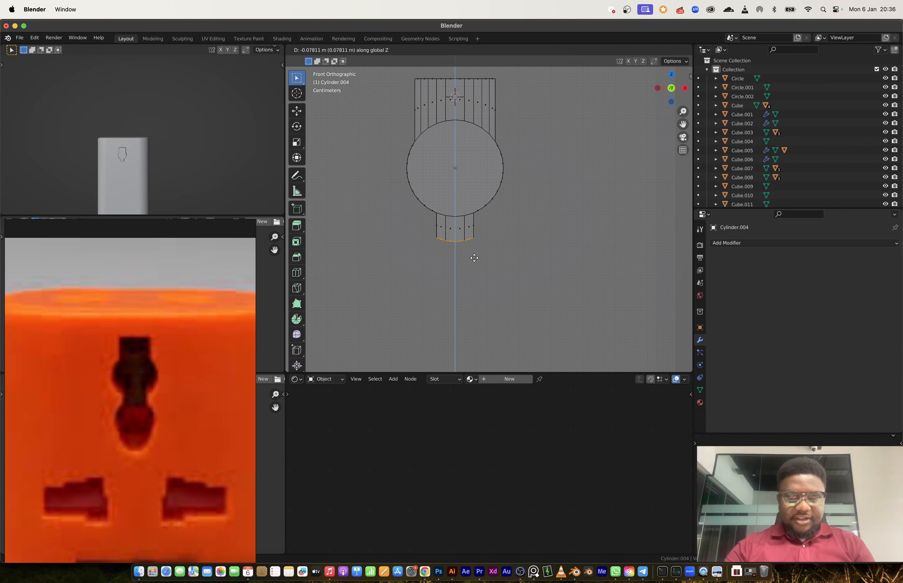
key(Escape)
- Extrude a wider lower arc of the cylinder's side faces 0.089075 m and flatten it with a Z scale of 0
drag(427, 208, 482, 227)
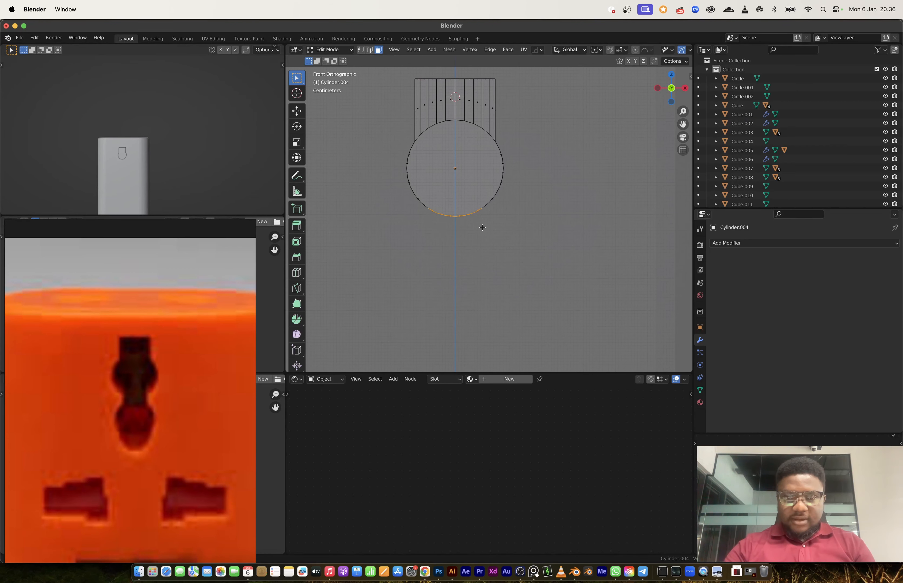
key(e)
click(483, 258)
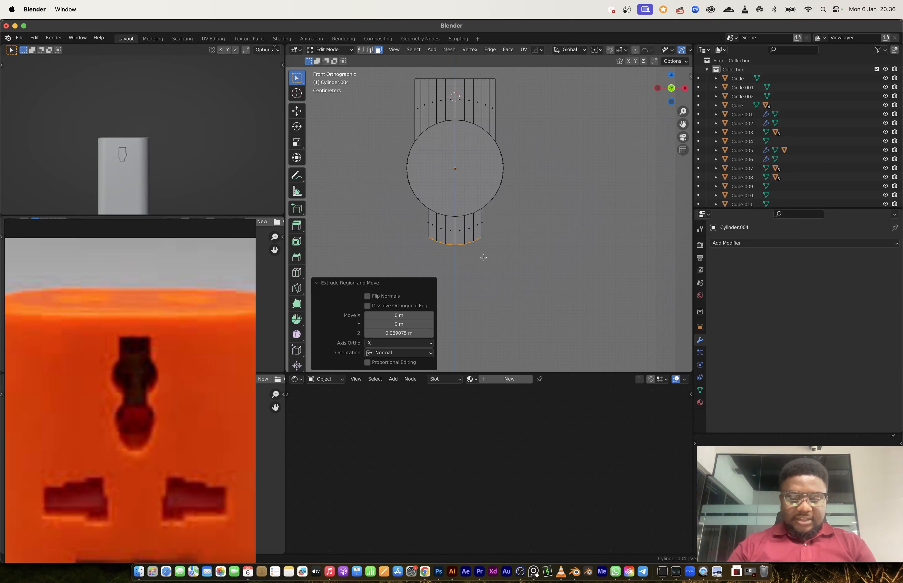
key(s)
key(z)
key(0)
key(Return)
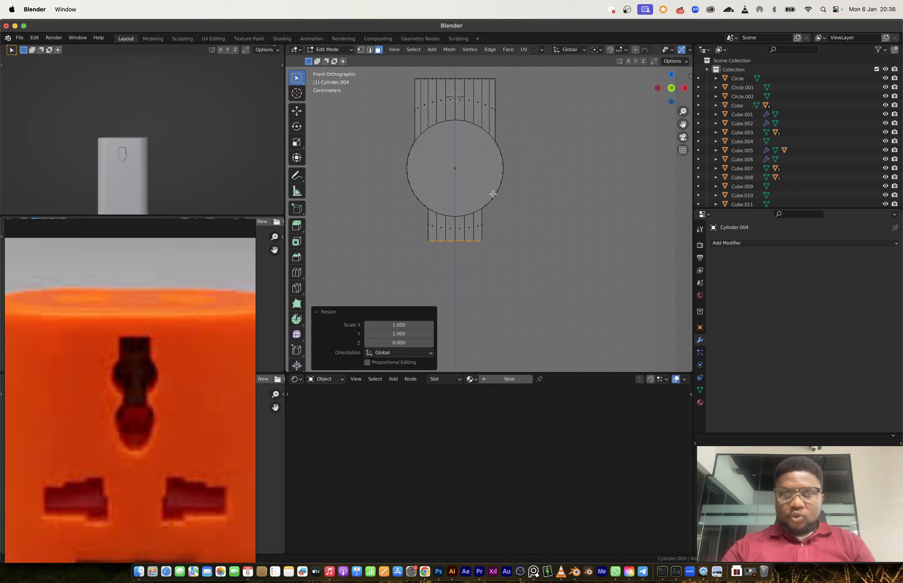
- Extrude the flattened lower faces a further 0.28915 m downward
shift+middle_drag(496, 203, 491, 160)
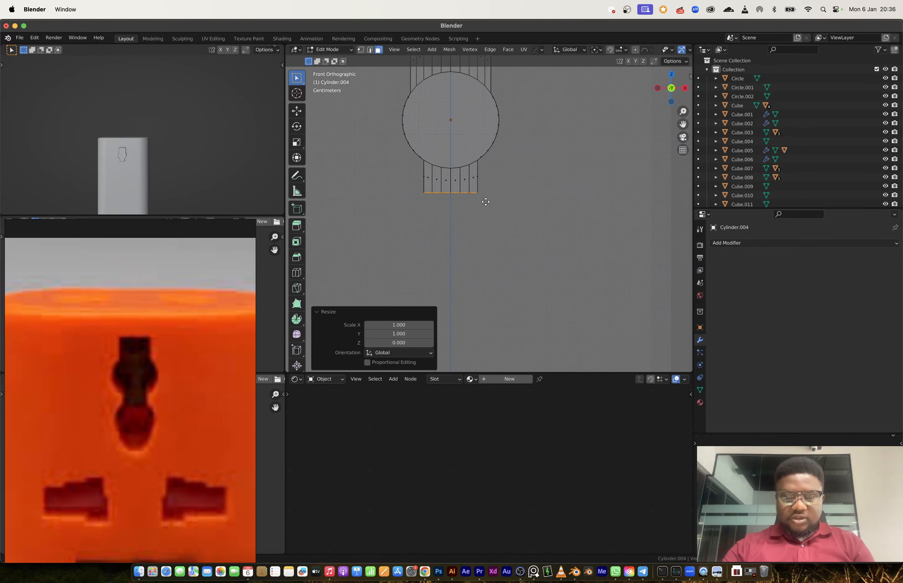
key(e)
click(488, 296)
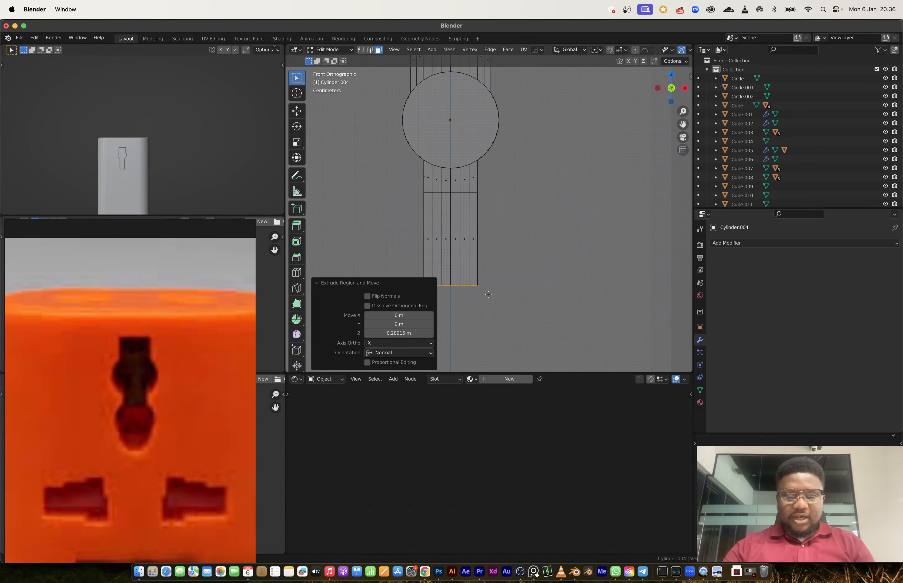
- Add one centred loop cut across the lower extrusion and scale it 2.023 along X
click(477, 246)
right_click(487, 254)
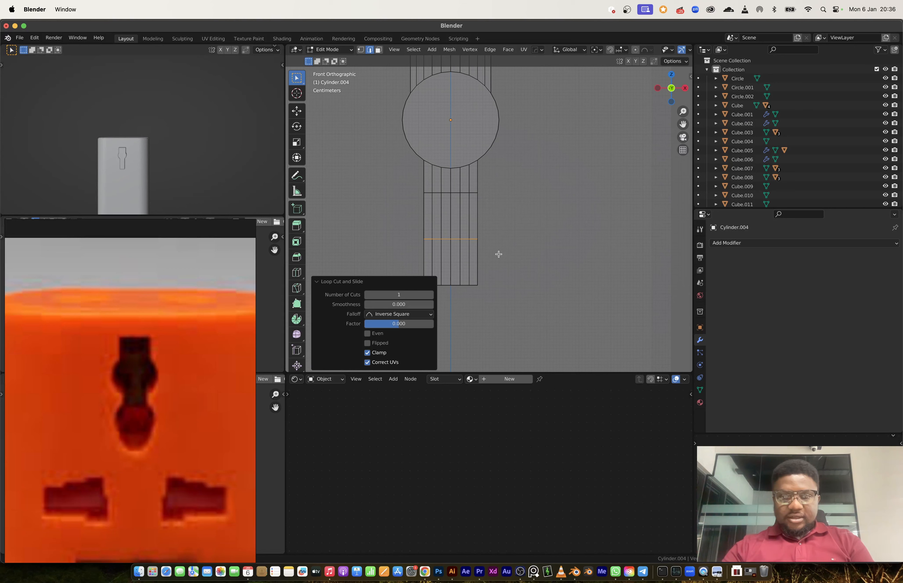
key(s)
key(x)
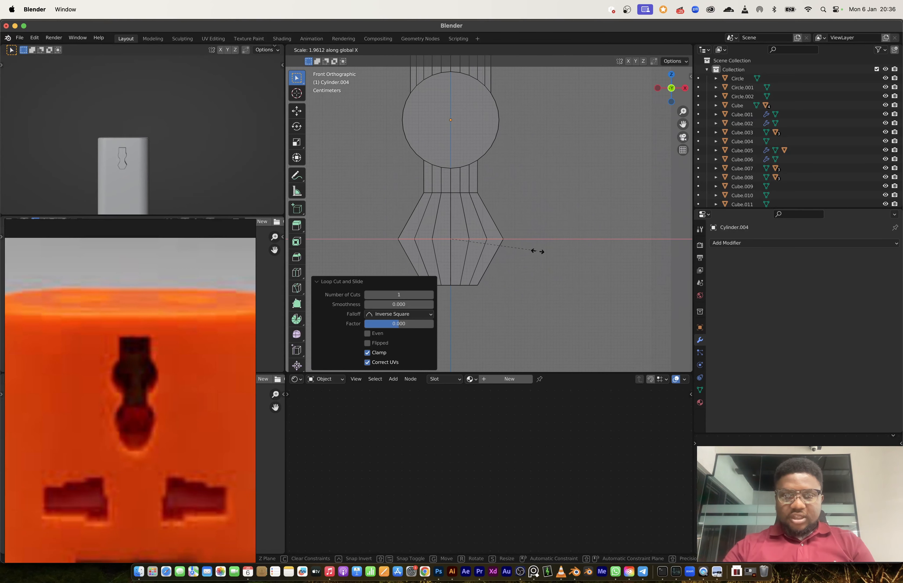
click(539, 252)
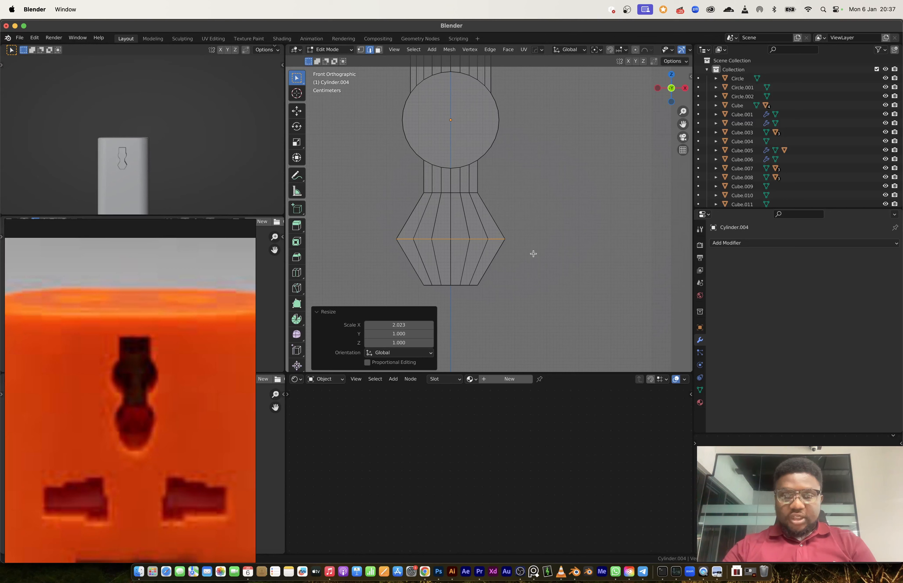
- Bevel the widened middle loop with a 0.761 m width and 10 segments to round the bulge
key(ctrl+b)
scroll(546, 270, up, 8)
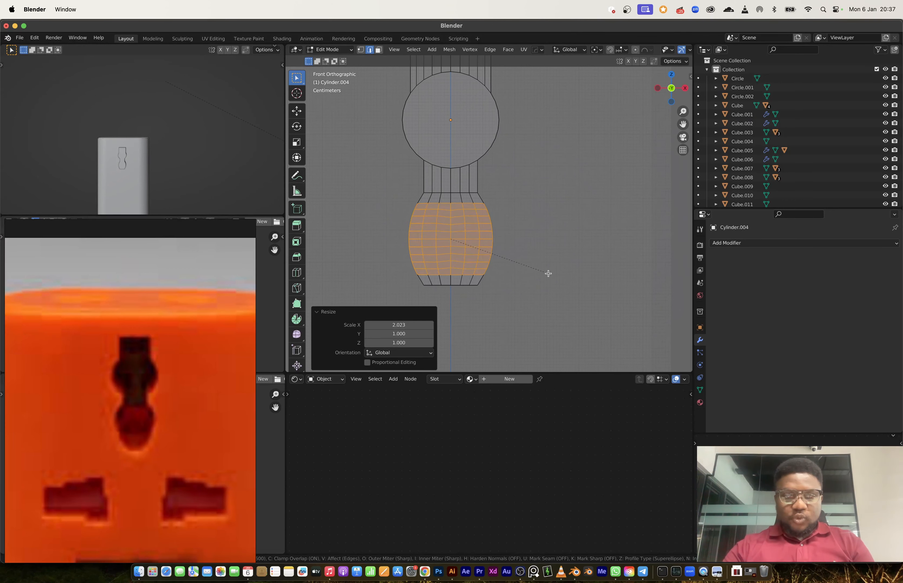
click(548, 273)
- Move the form's lowest row of vertices -0.042482 m along Z
shift+middle_drag(494, 278, 510, 204)
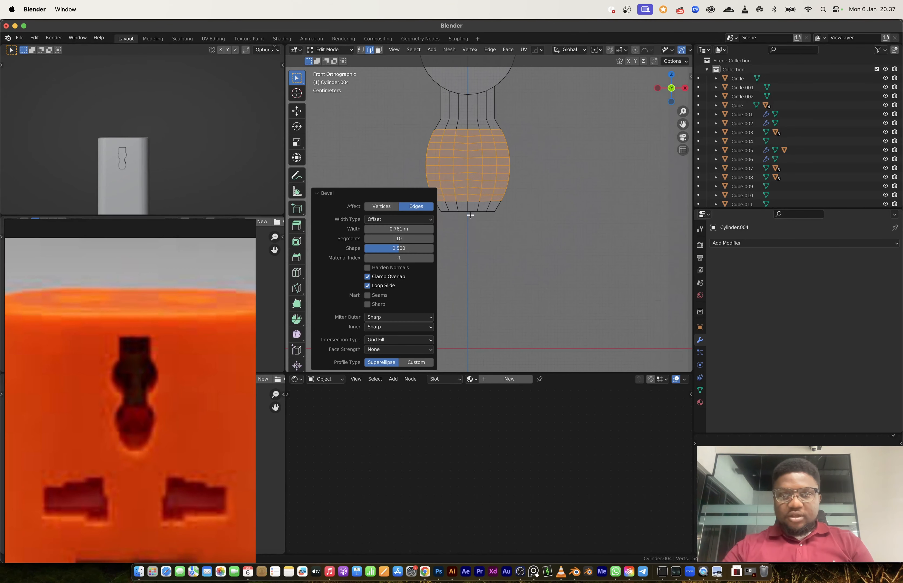
key(1)
drag(428, 206, 510, 230)
key(g)
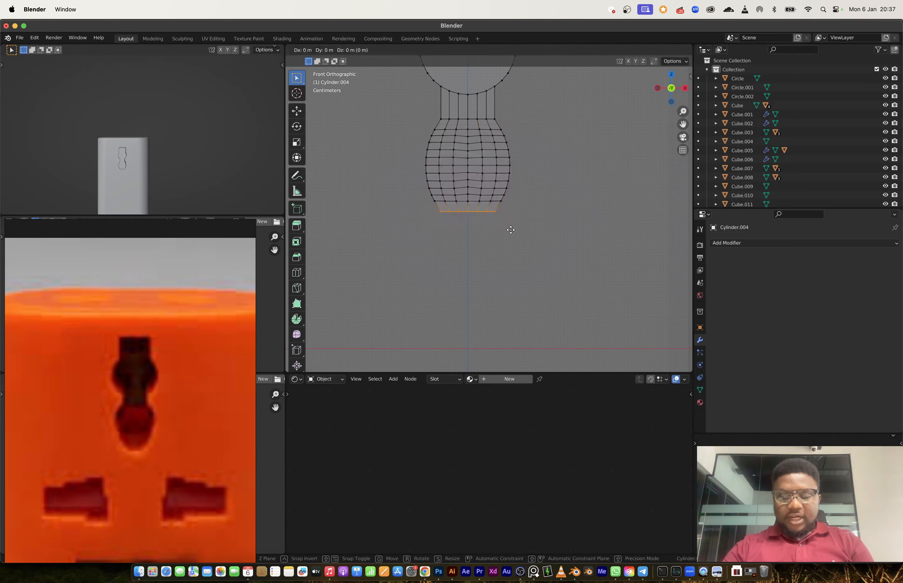
key(z)
click(508, 243)
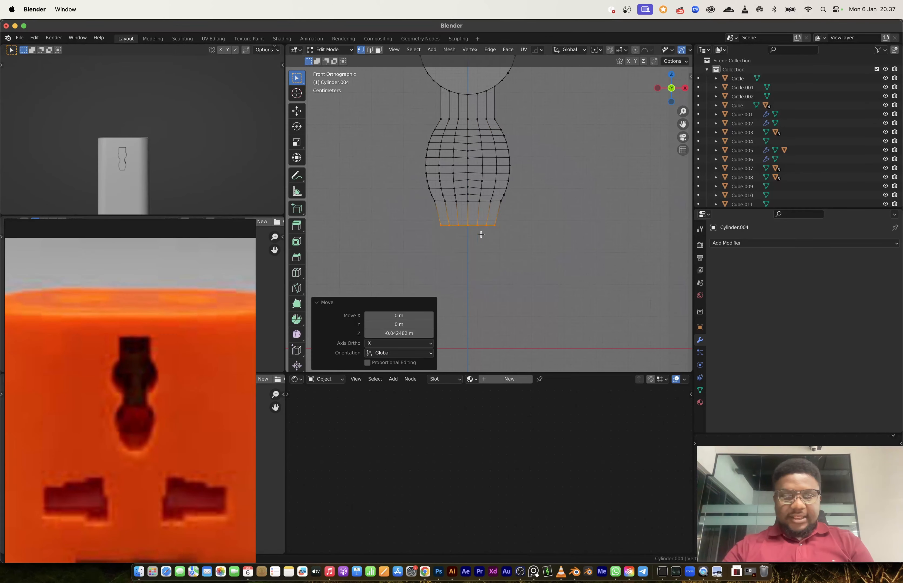
- Try beveling the corner edges at the form's lower end with a 0.461 m width and 10 segments, then undo it
key(3)
middle_drag(471, 226, 550, 224)
key(alt+z)
key(2)
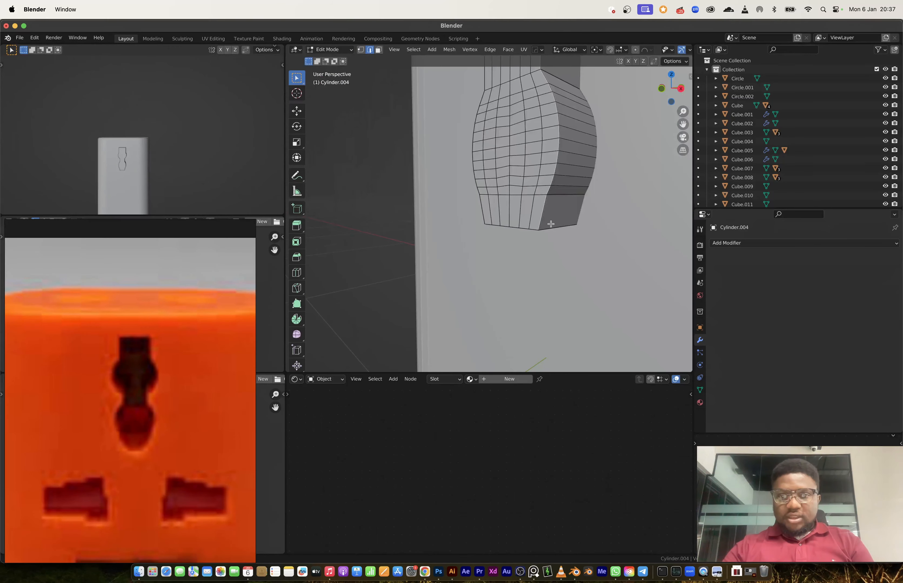
key(ctrl+b)
click(565, 237)
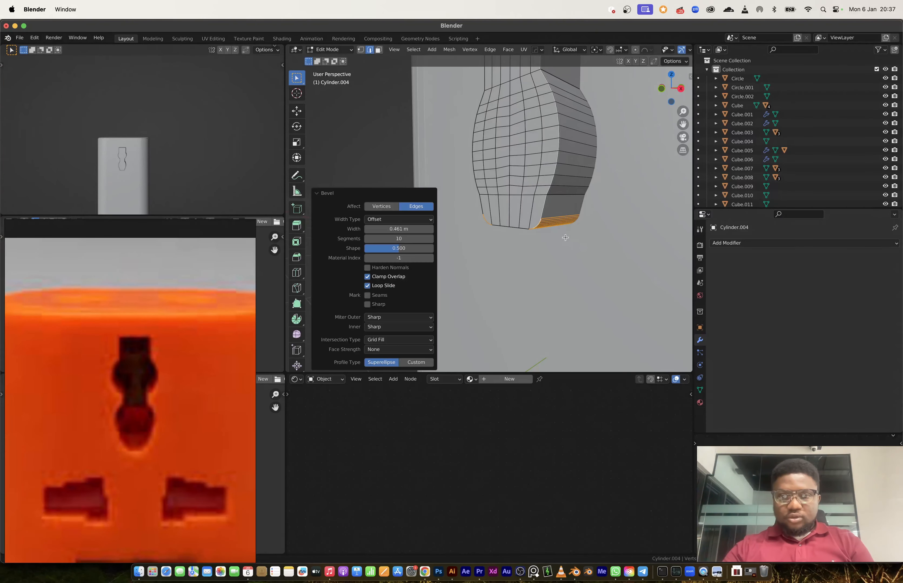
key(super+z)
- Dissolve the extra vertical edges beside the outer corners of the form's lower section
mouse_move(510, 211)
middle_down()
mouse_move(594, 75)
mouse_move(561, 213)
mouse_move(504, 210)
middle_up()
alt+click(478, 214)
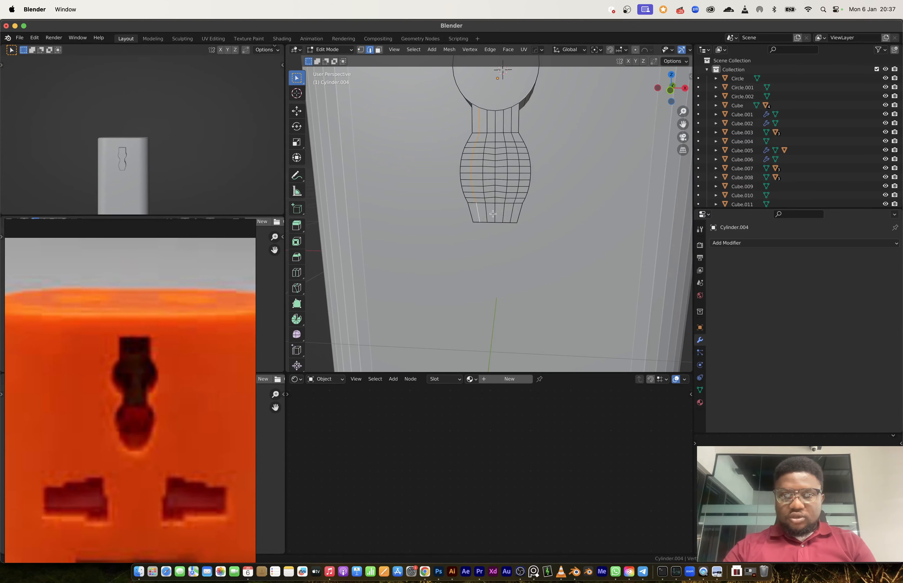
key(x)
click(514, 213)
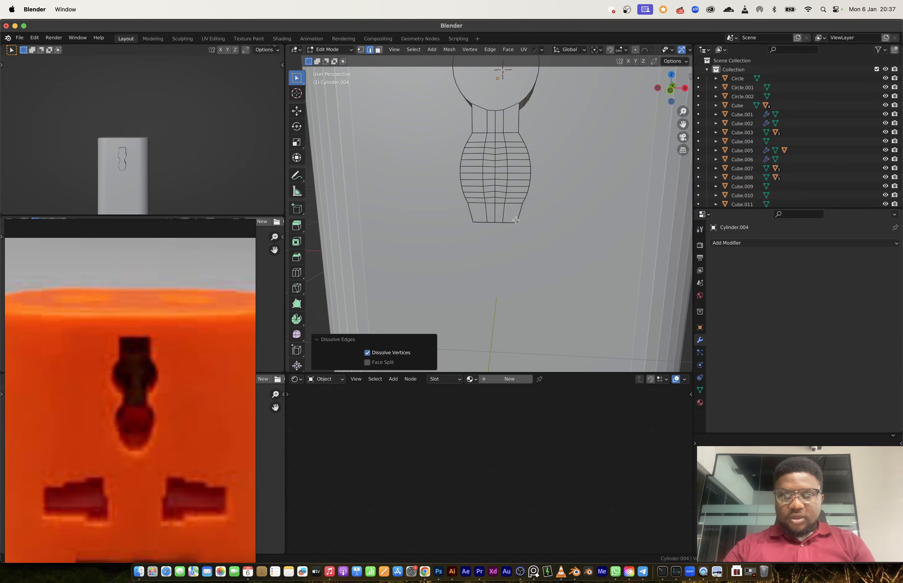
- Bevel the corner edges at the form's lower end into rounded corners and scale the whole form by 0.921
middle_drag(516, 220, 540, 218)
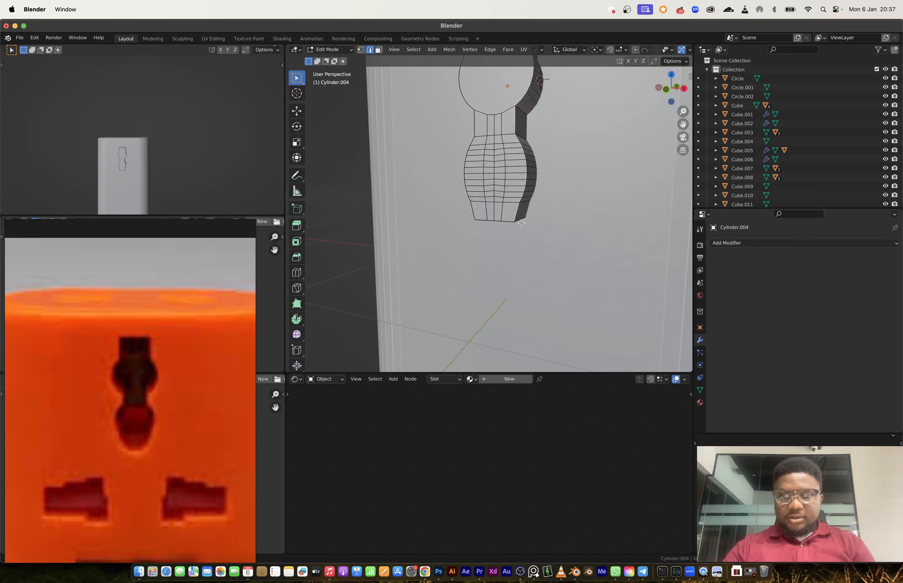
key(ctrl+b)
click(552, 235)
key(Tab)
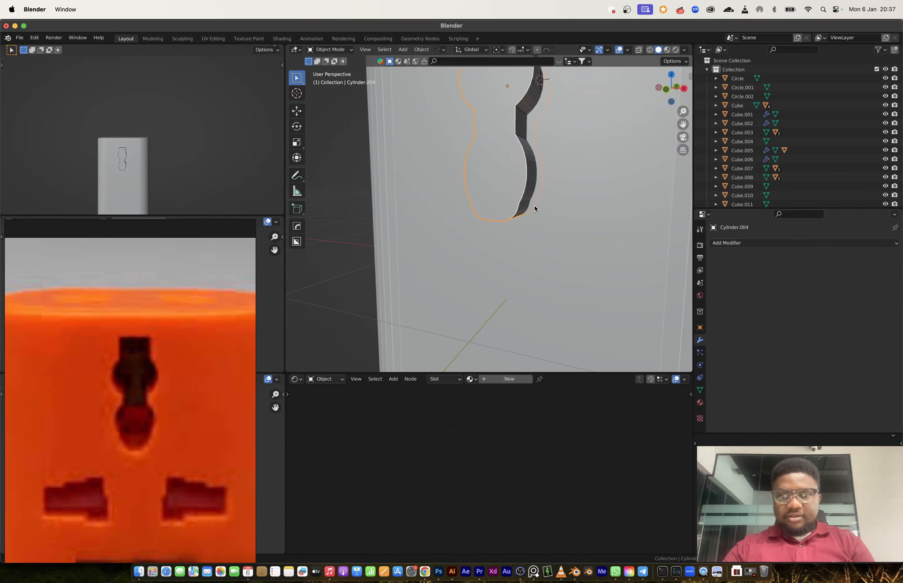
scroll(534, 205, down, 3)
scroll(95, 490, up, 3)
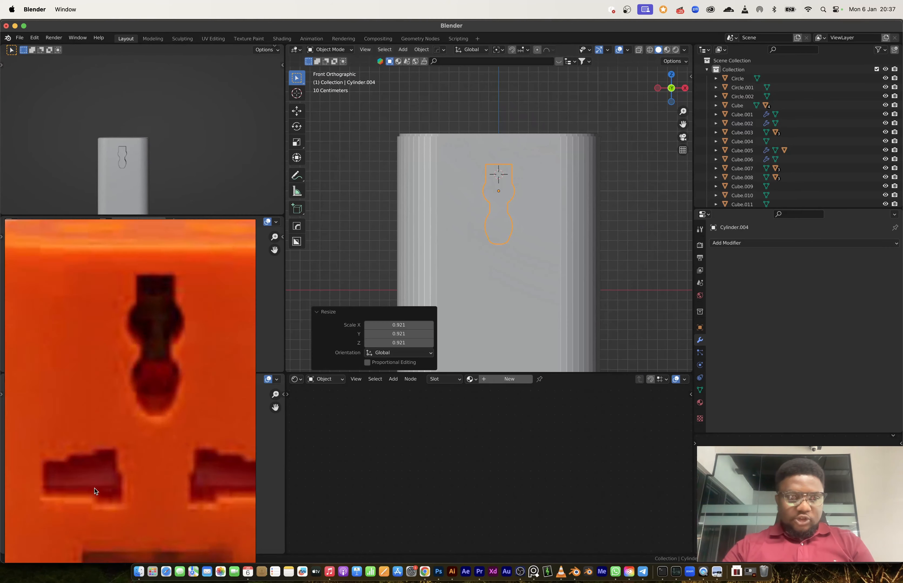
- Add a cube inside the cutter mesh and scale it to 0.160
middle_drag(95, 490, 125, 448)
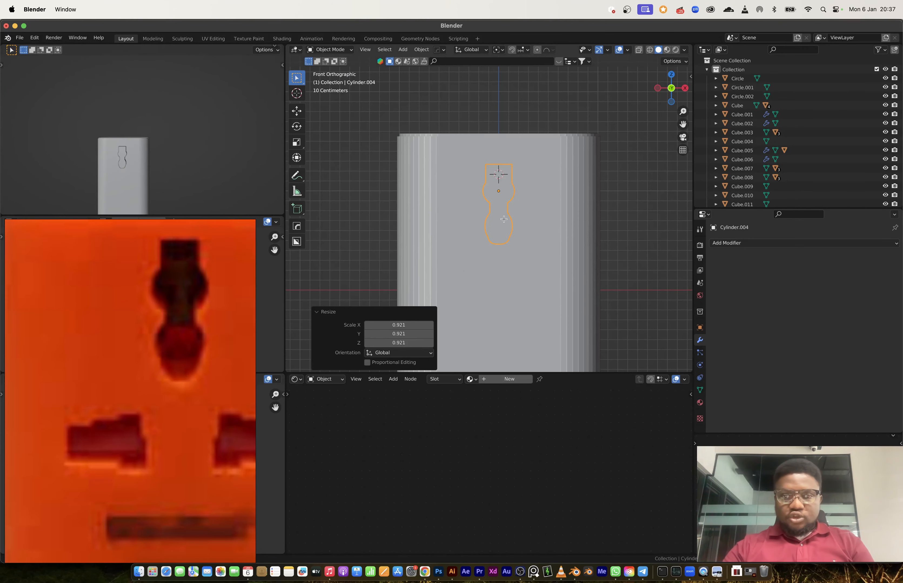
key(Tab)
scroll(503, 218, up, 2)
key(shift+a)
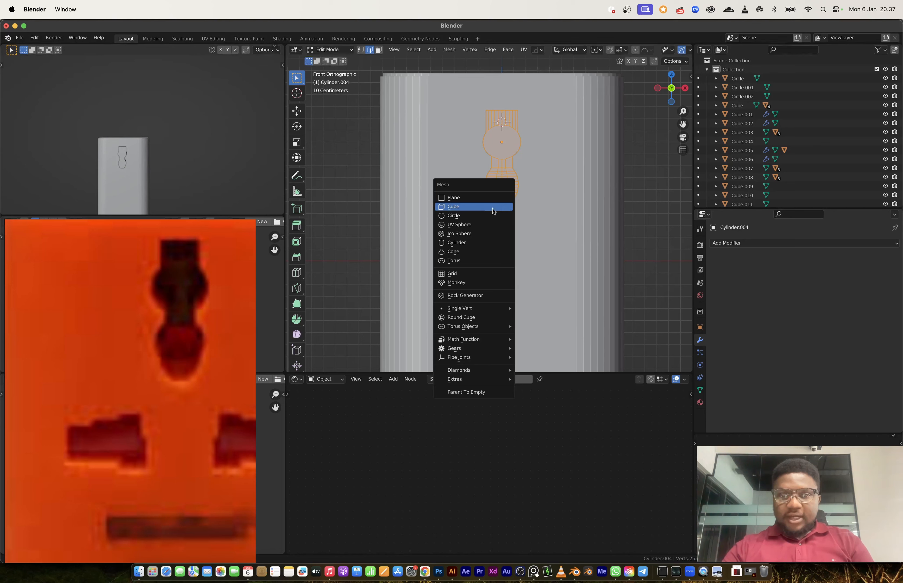
click(492, 211)
key(s)
click(509, 143)
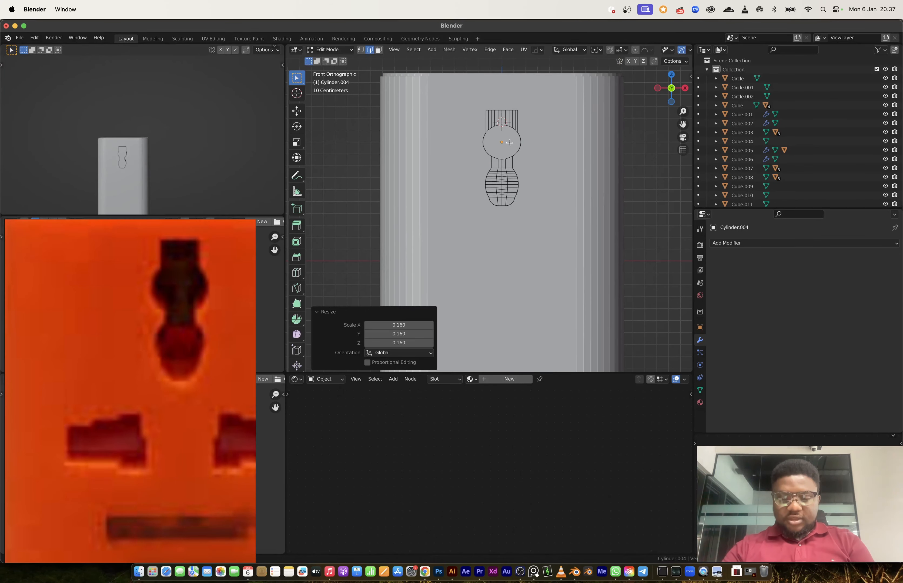
- Move the cube -0.31333 m in X, -1.069 m in Z and -0.65549 m in Y to the side slot's place on the front face
key(g)
click(463, 243)
middle_drag(461, 238, 511, 256)
key(g)
key(y)
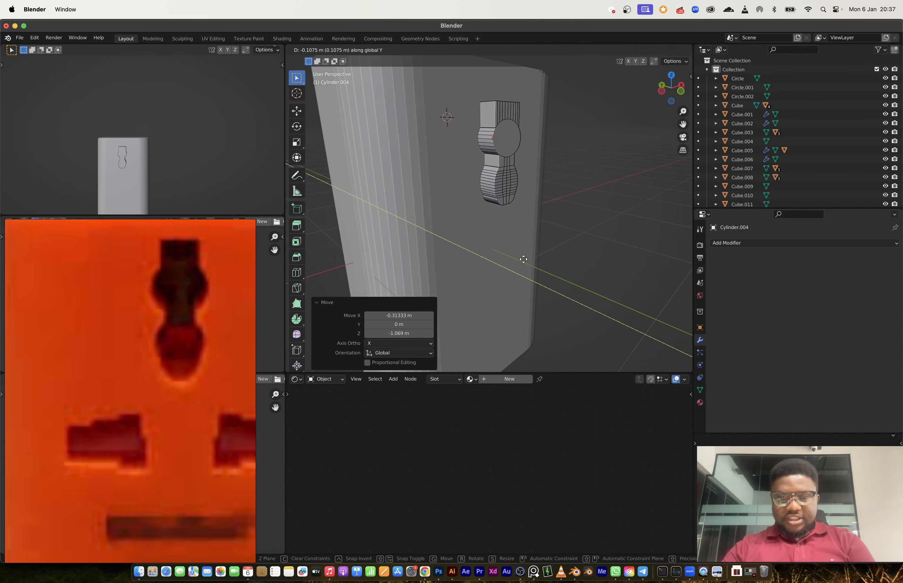
click(570, 236)
- Scale the slot cube 1.509 along X and move it -0.081915 m along X
drag(671, 85, 687, 93)
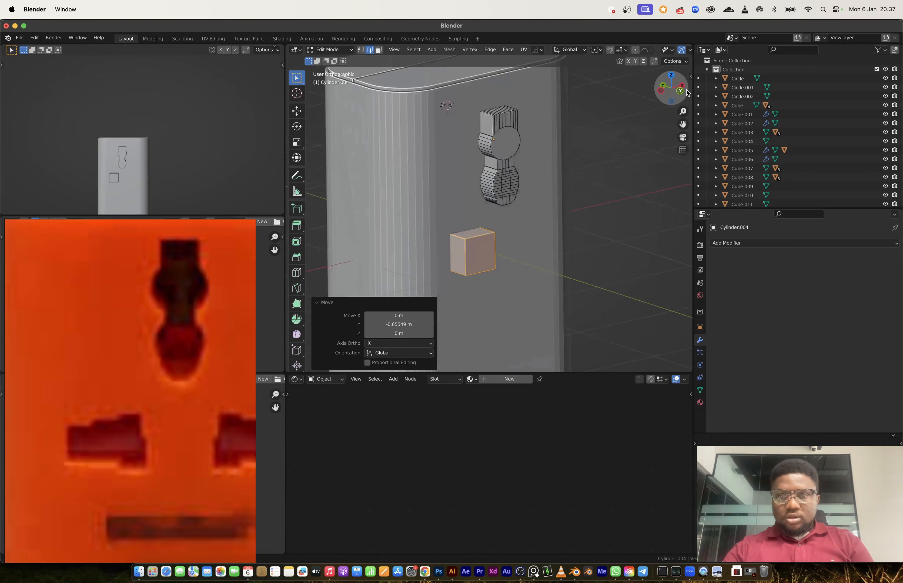
click(681, 91)
scroll(484, 243, up, 2)
shift+middle_drag(484, 247, 501, 191)
key(s)
key(x)
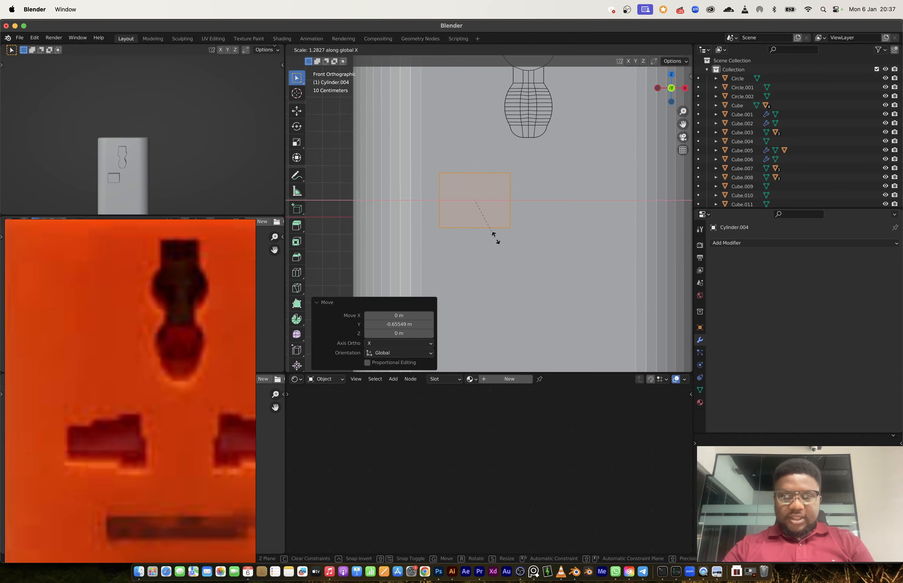
click(508, 243)
key(g)
key(x)
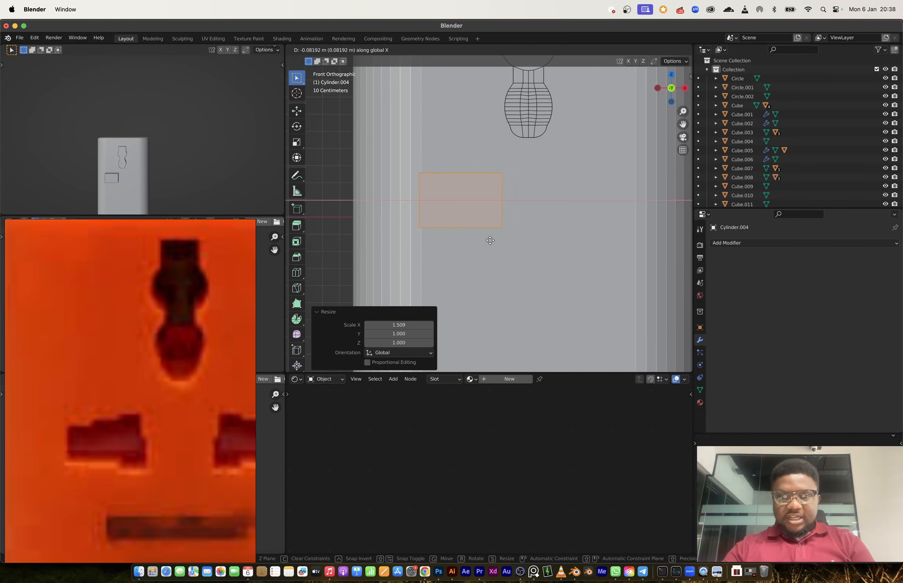
click(489, 241)
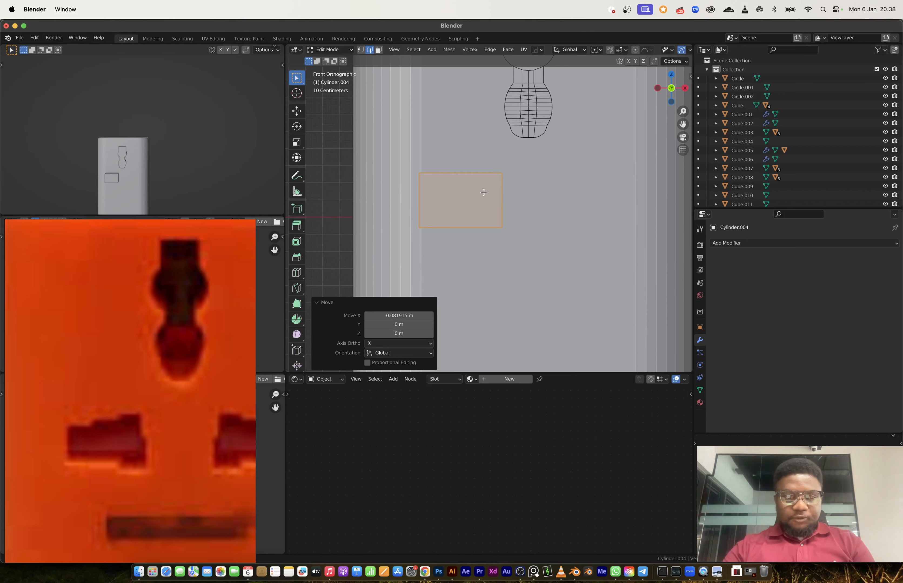
- Divide the slot block with an off-centre vertical cut, a horizontal cut at factor 0.256 and a centred vertical cut in the wider outer part
shift+middle_drag(484, 192, 503, 229)
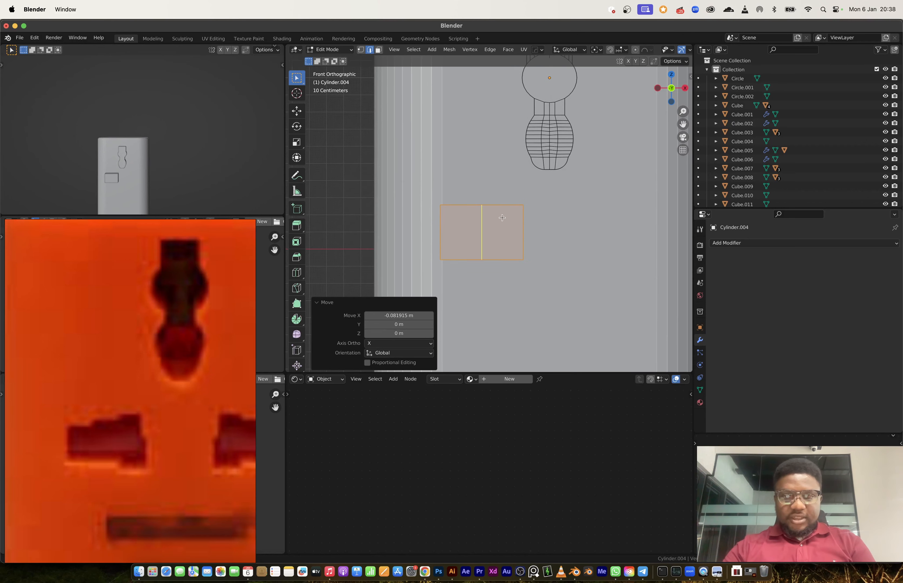
key(g)
key(g)
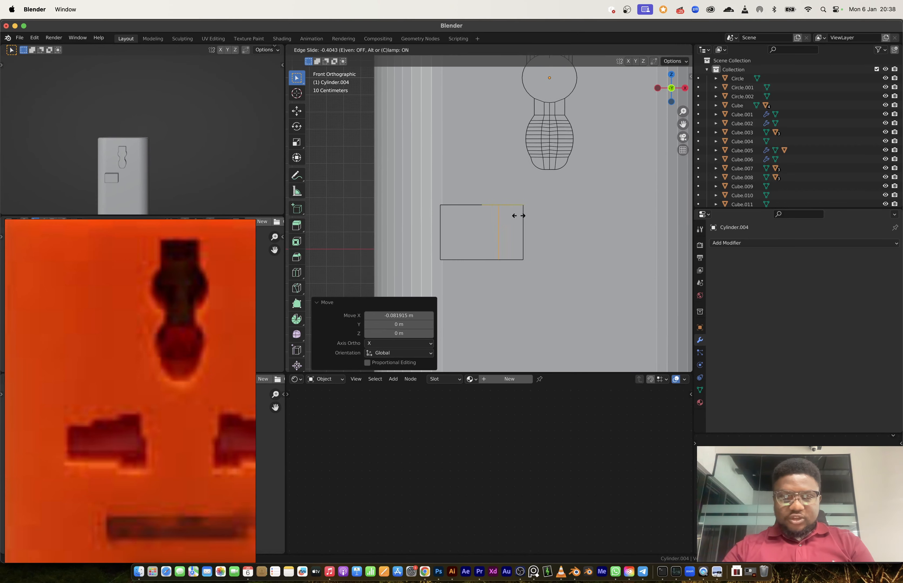
click(518, 216)
key(ctrl+r)
click(521, 232)
click(522, 235)
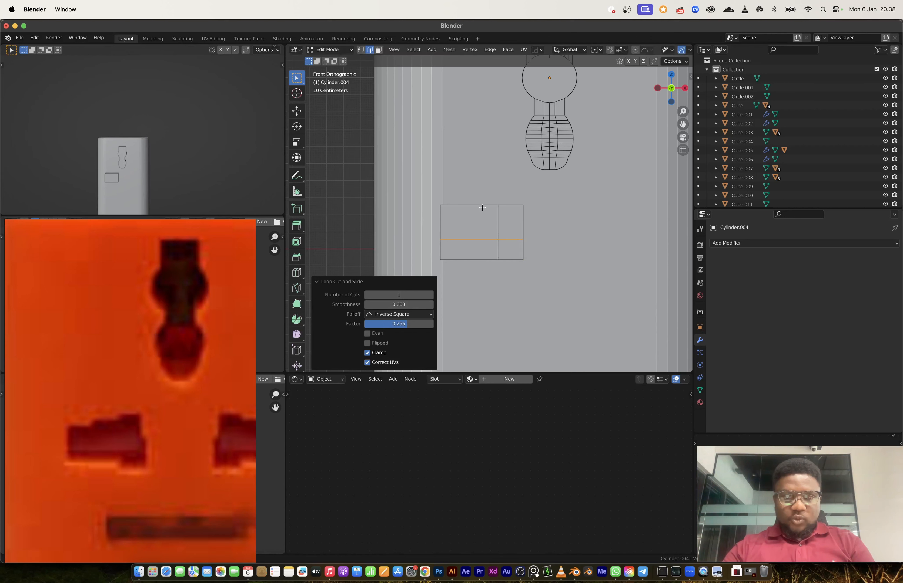
click(489, 212)
right_click(502, 219)
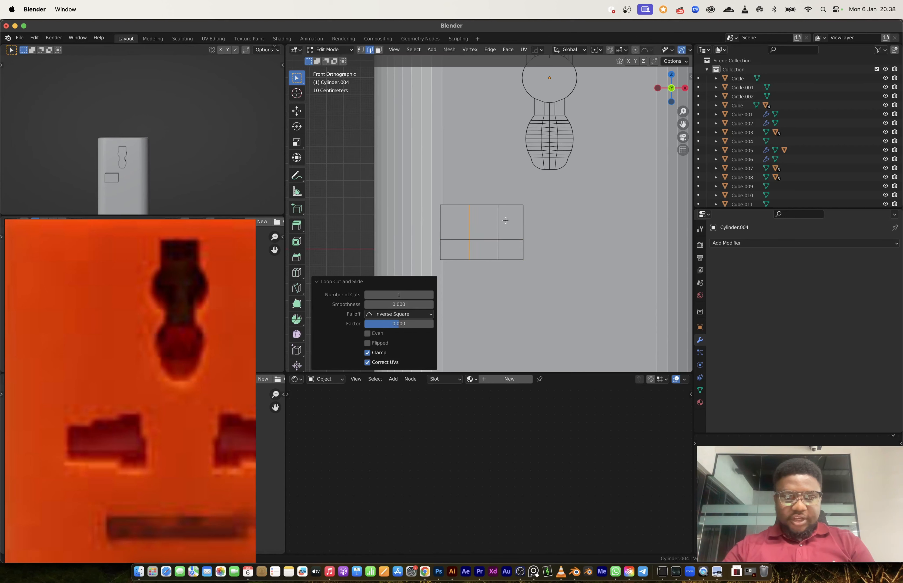
- Extrude the slot block's lower inner side face 0.035838 m outward and the underside below the inner section 0.040958 m downward
click(534, 268)
key(e)
click(537, 270)
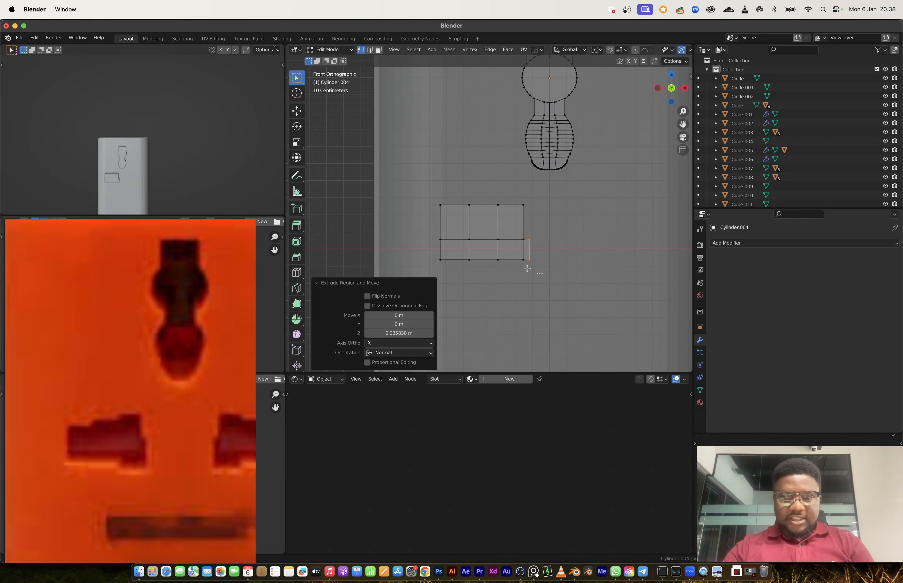
click(510, 260)
shift+click(527, 261)
key(e)
click(494, 261)
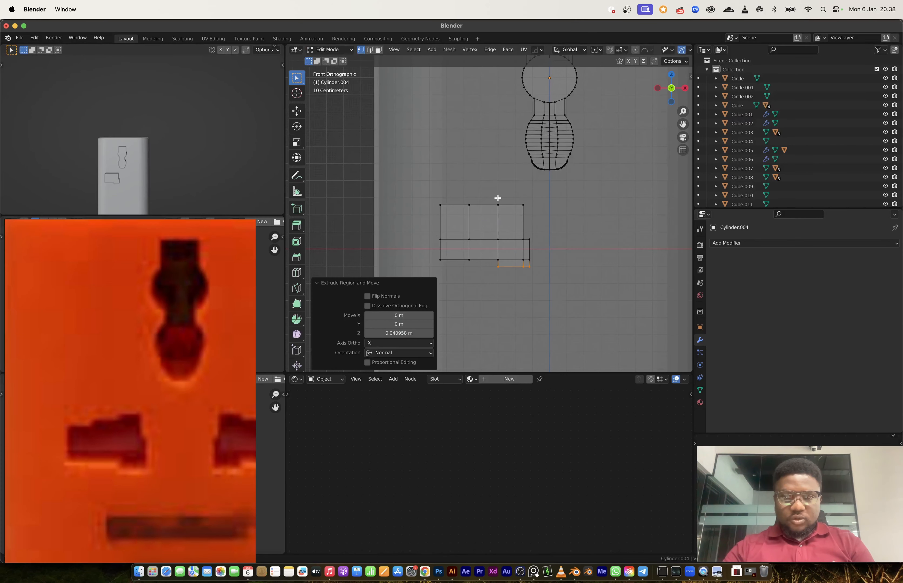
- Extrude the two inner top sections of the slot block upward, and raise the innermost one another 0.040958 m for a stepped outline
click(511, 205)
shift+click(483, 205)
key(e)
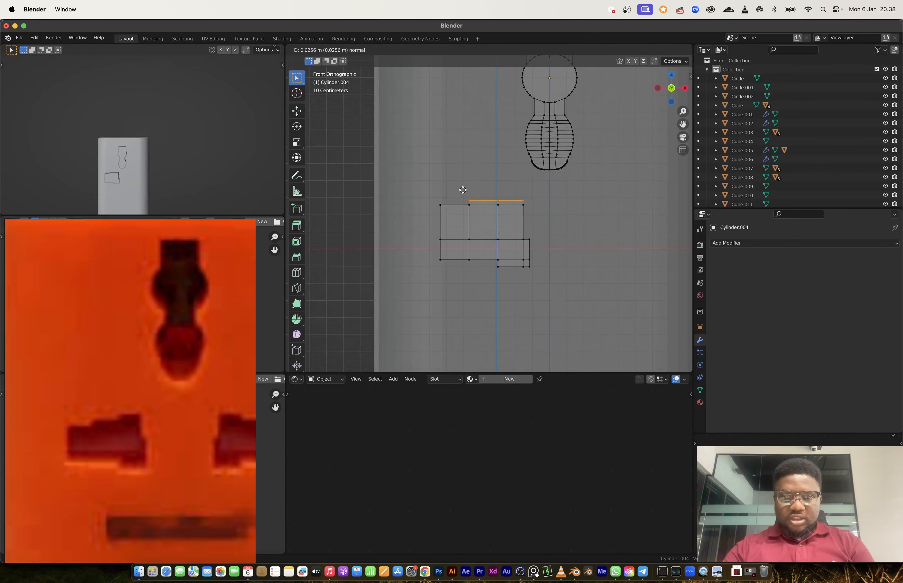
click(463, 190)
drag(474, 182, 533, 200)
key(e)
click(535, 194)
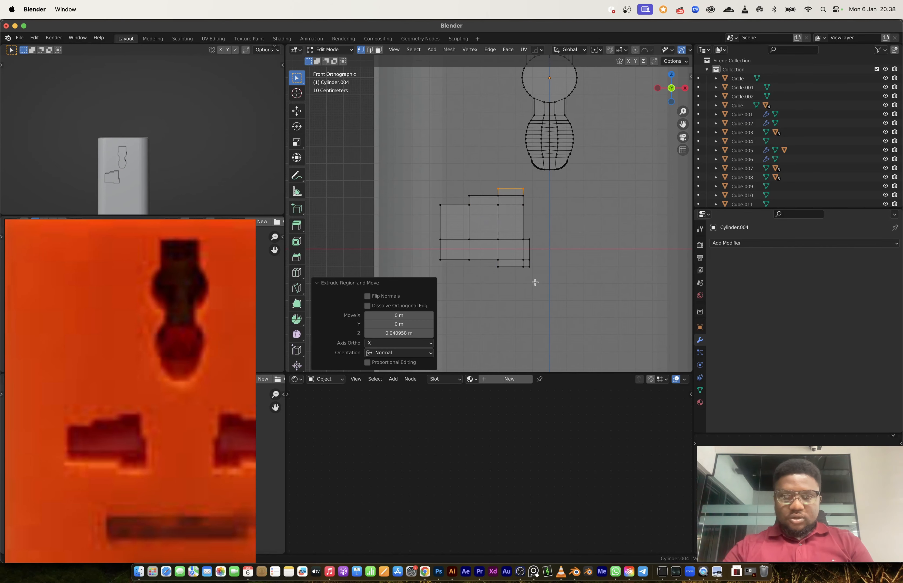
- Select the whole linked slot form, flatten it along Z and leave mesh editing
key(ctrl+l)
key(s)
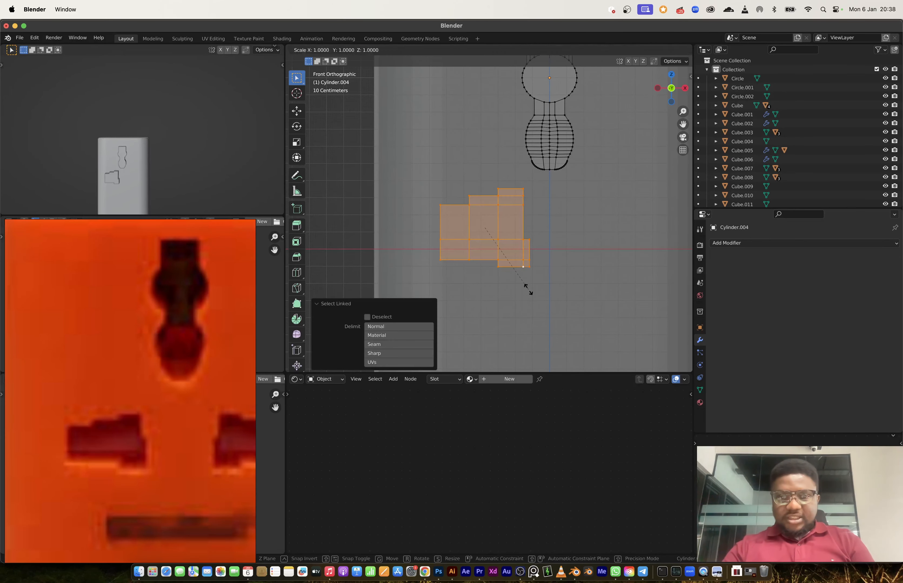
key(z)
click(515, 265)
key(Tab)
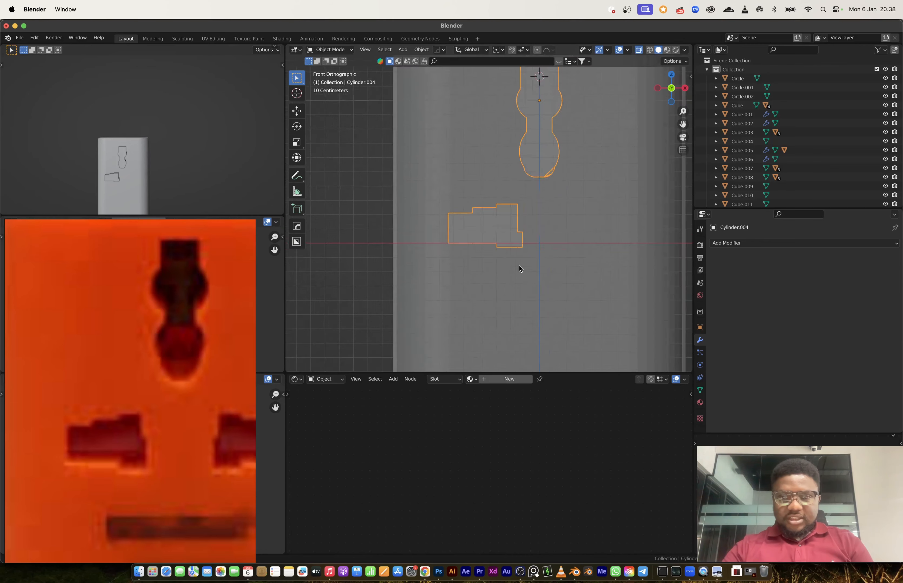
- Mirror the slot form across X with the Hops mirror and apply the mirror modifier
scroll(520, 258, down, 2)
mouse_move(522, 254)
middle_down()
mouse_move(530, 278)
mouse_move(523, 266)
middle_up()
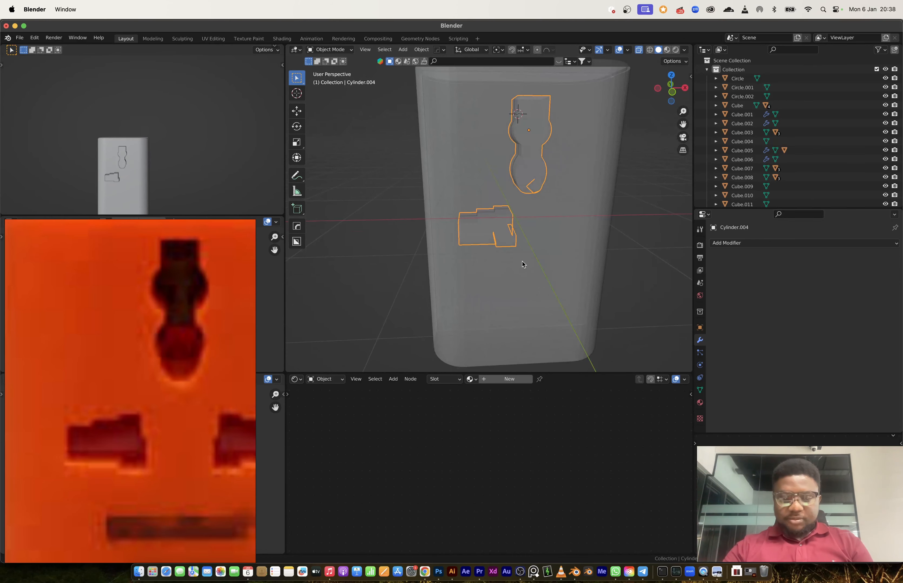
key(alt+x)
click(468, 130)
middle_drag(469, 131, 531, 234)
key(ctrl+a)
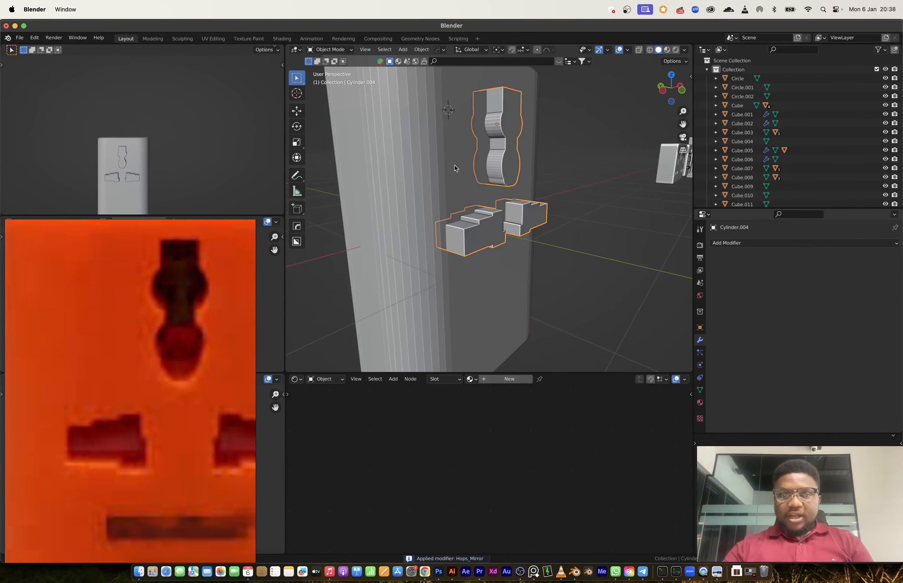
- Subtract the keyhole and slot cutters from the adapter body with a Hops Difference boolean using the Fast solver
key(q)
click(458, 194)
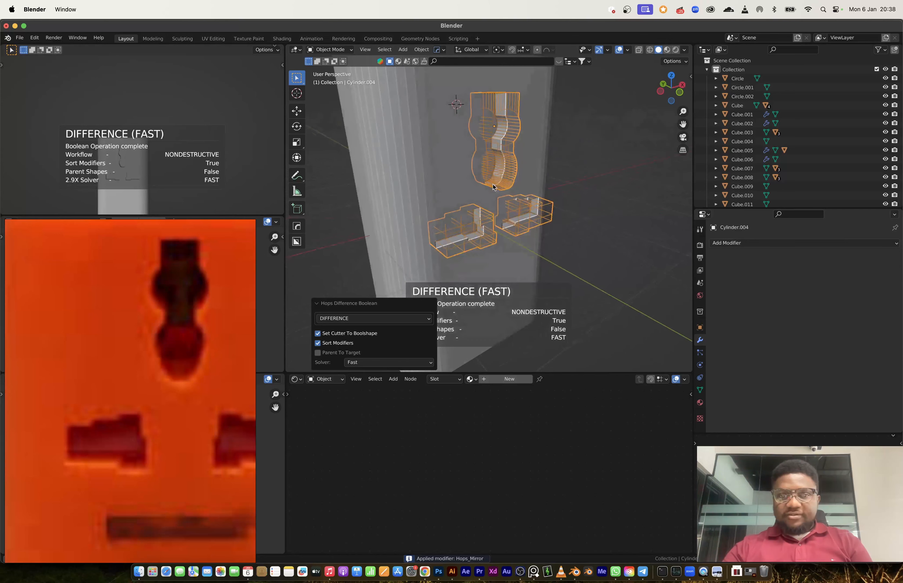
click(497, 232)
- Scale the cutters 1.397 along Y and move them about 0.09 m along Y
key(s)
key(y)
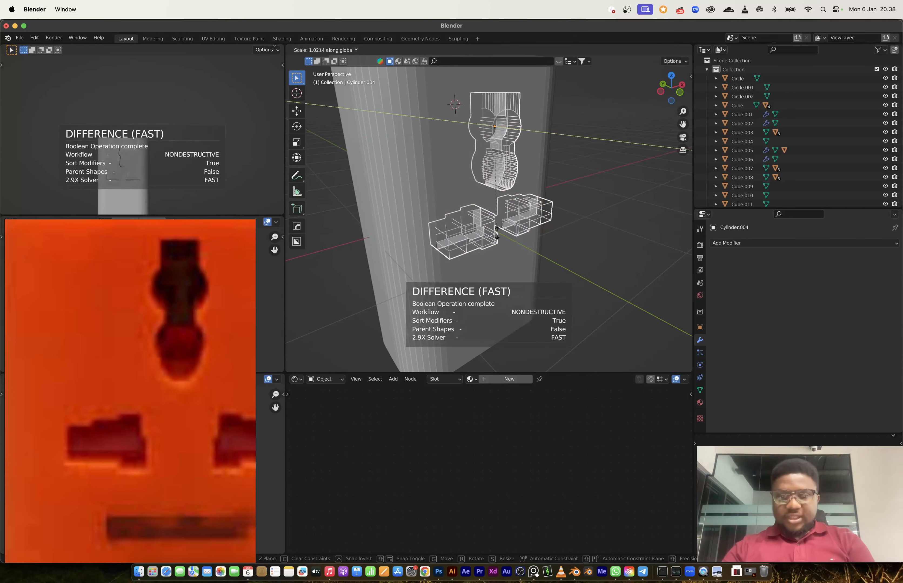
click(528, 262)
key(g)
key(y)
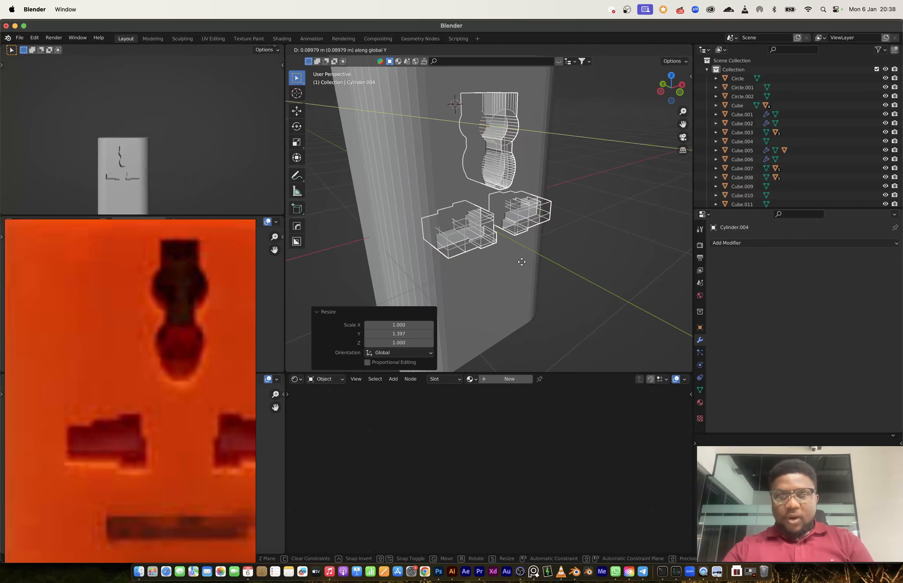
click(521, 262)
- Raise the adapter body's bottom vertices along Z to shorten the body to match the reference proportions
click(586, 206)
middle_drag(586, 205, 550, 208)
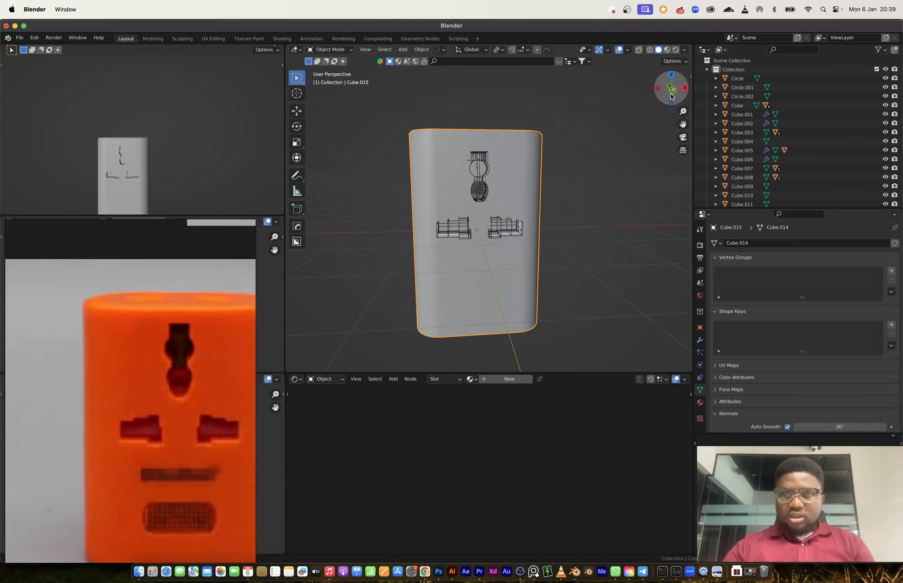
click(672, 93)
shift+middle_drag(517, 246, 497, 176)
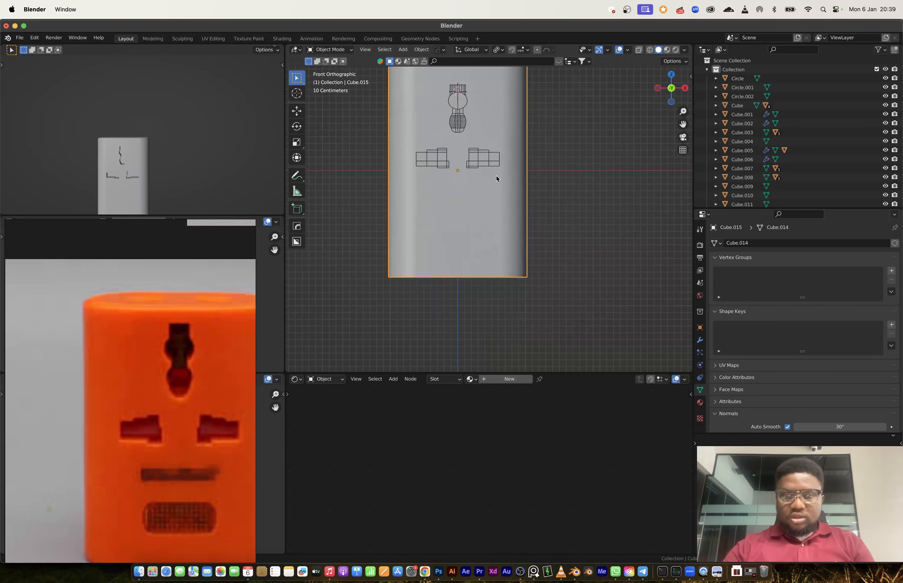
key(Tab)
drag(569, 311, 352, 262)
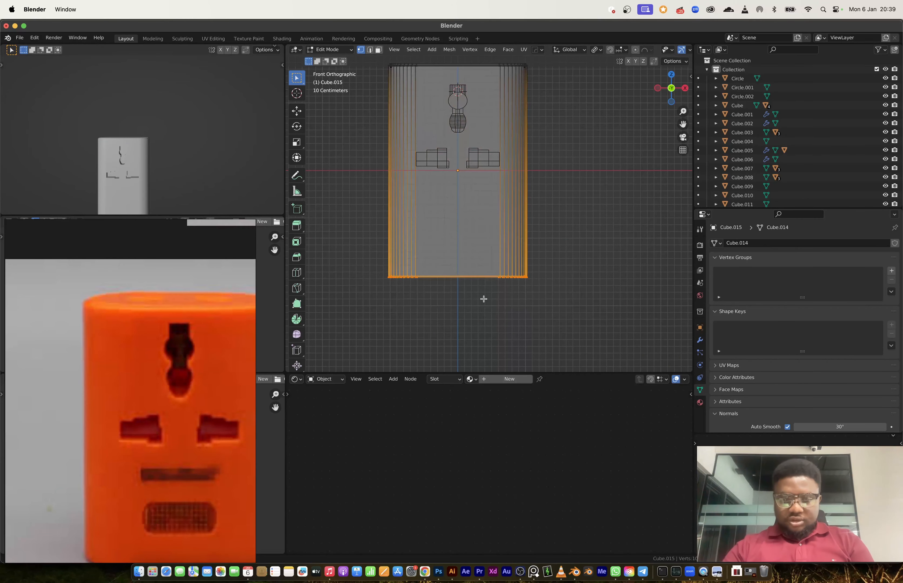
key(g)
key(z)
click(483, 279)
key(Tab)
- Duplicate the two side slot forms in the cutter mesh and move the copies 1.4895 m up along Z
middle_drag(478, 216, 499, 230)
shift+middle_drag(484, 181, 477, 250)
click(478, 224)
scroll(150, 353, down, 5)
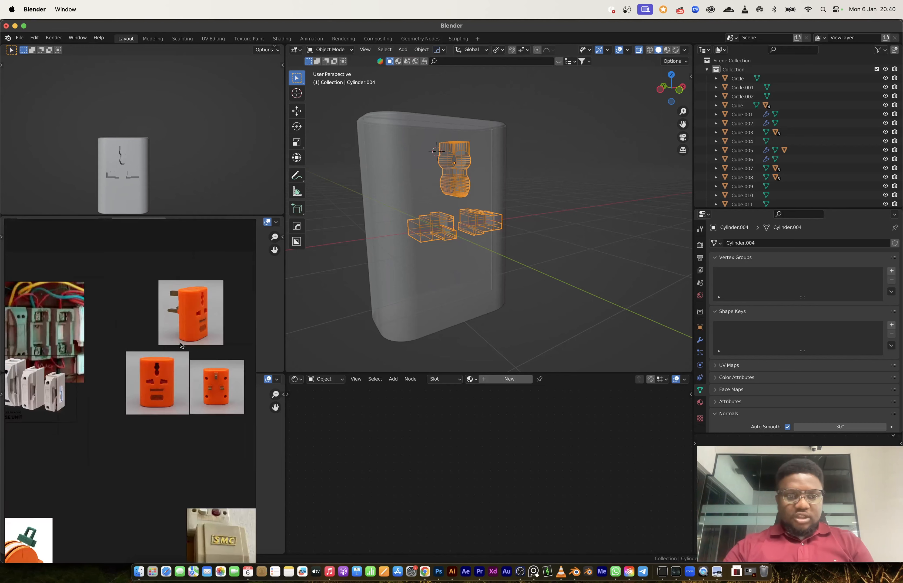
scroll(171, 365, up, 5)
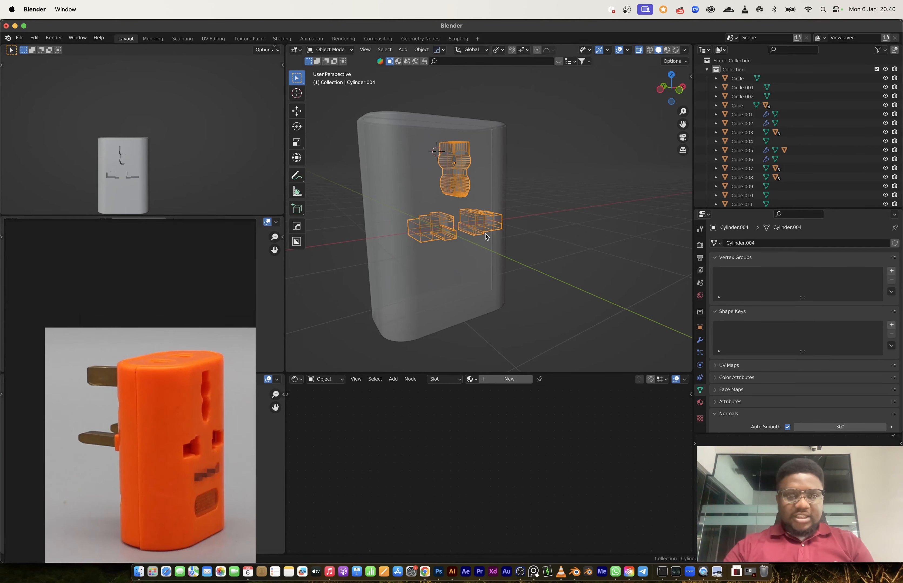
scroll(486, 237, up, 3)
key(Tab)
scroll(468, 237, down, 4)
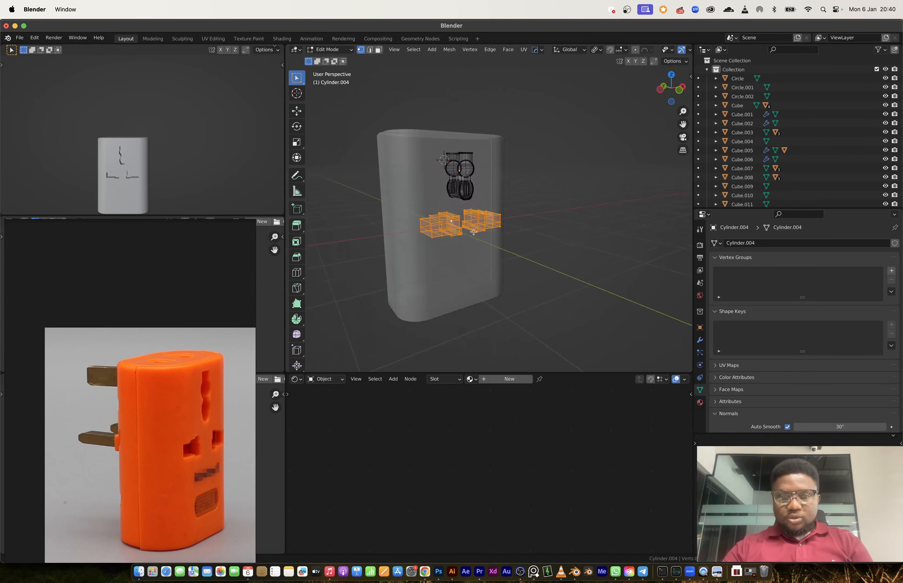
shift+middle_drag(468, 237, 461, 305)
key(shift+d)
key(z)
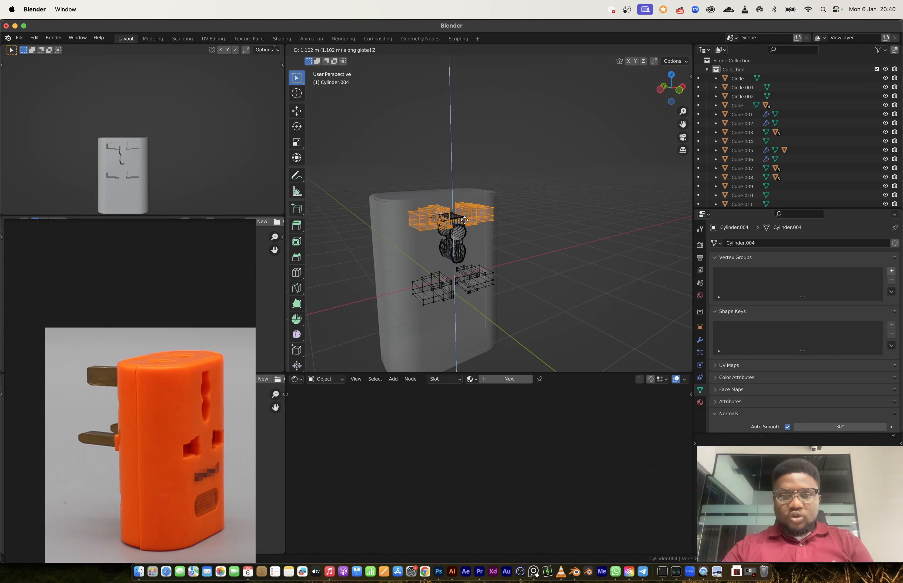
click(465, 222)
- Rotate the duplicated slot forms 90° about X and shift them along Y over the body's top face
middle_drag(464, 222, 474, 255)
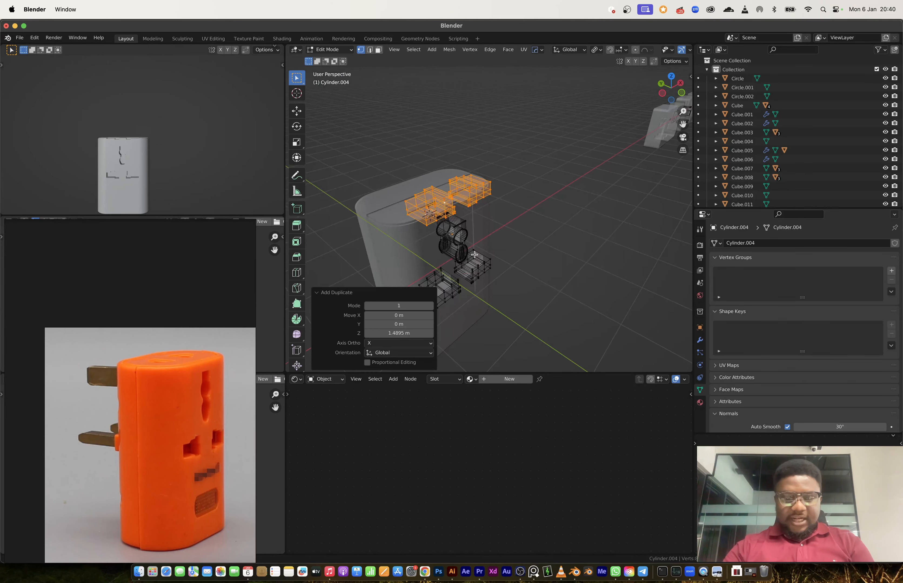
key(r)
key(x)
key(9)
key(0)
key(Return)
key(g)
key(y)
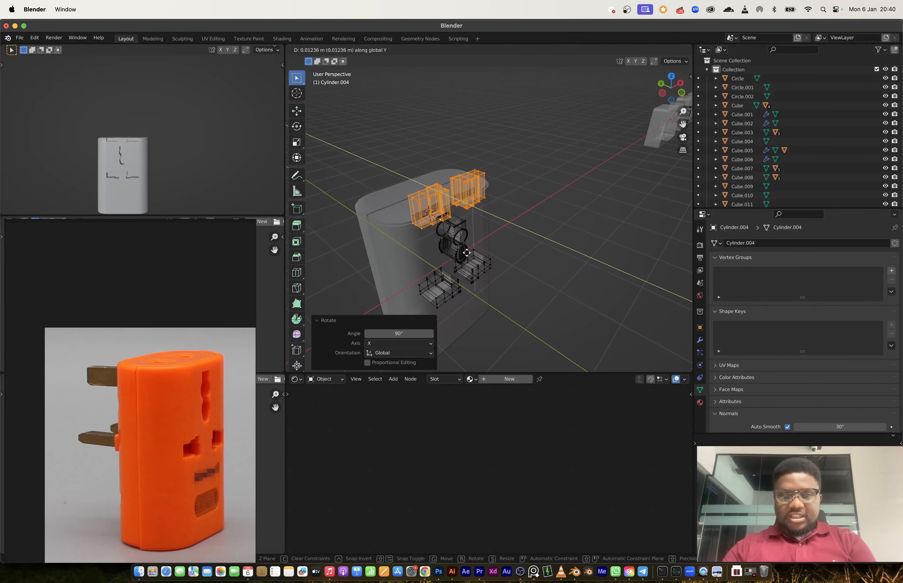
click(447, 246)
middle_drag(448, 246, 592, 147)
key(Tab)
- Hide the cutter object and inspect the cut openings against the adapter reference photos
middle_drag(563, 188, 594, 228)
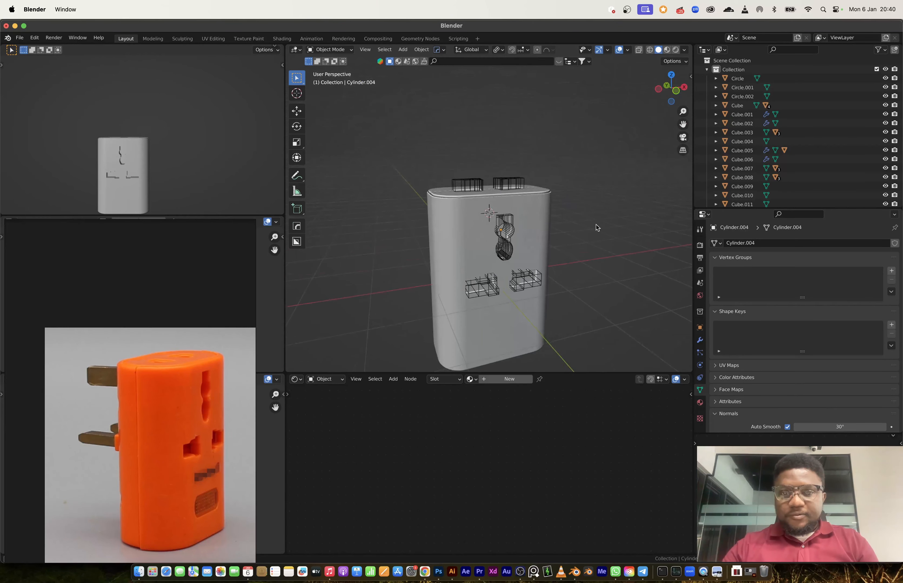
key(h)
middle_drag(515, 189, 491, 223)
scroll(491, 223, up, 3)
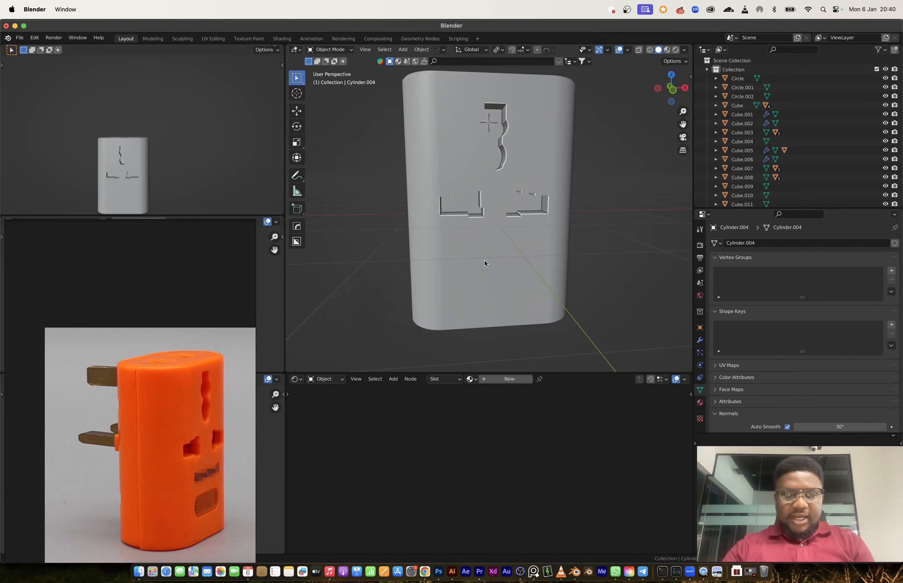
scroll(176, 533, down, 5)
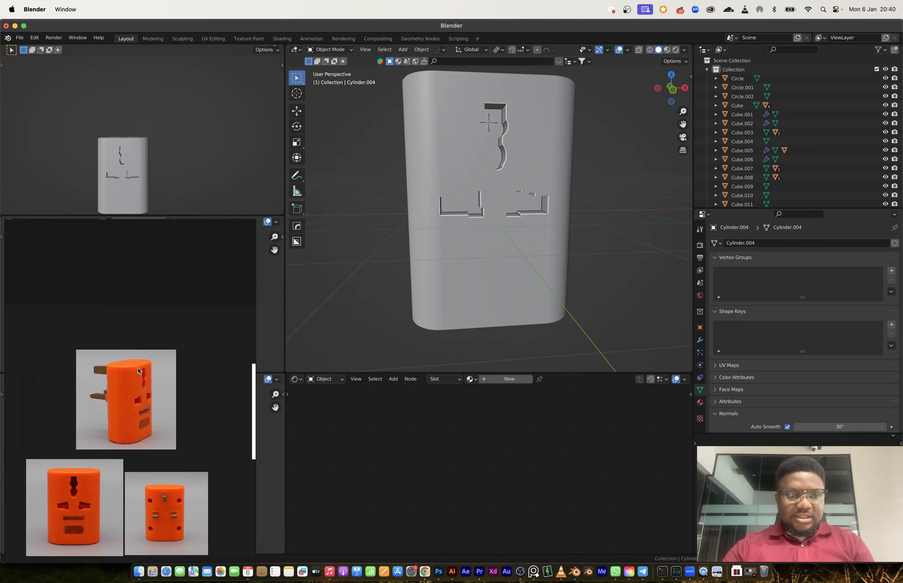
- Extrude the rounded rectangular cut shape into the adapter body's lower front face and carve out the recess
scroll(127, 418, up, 5)
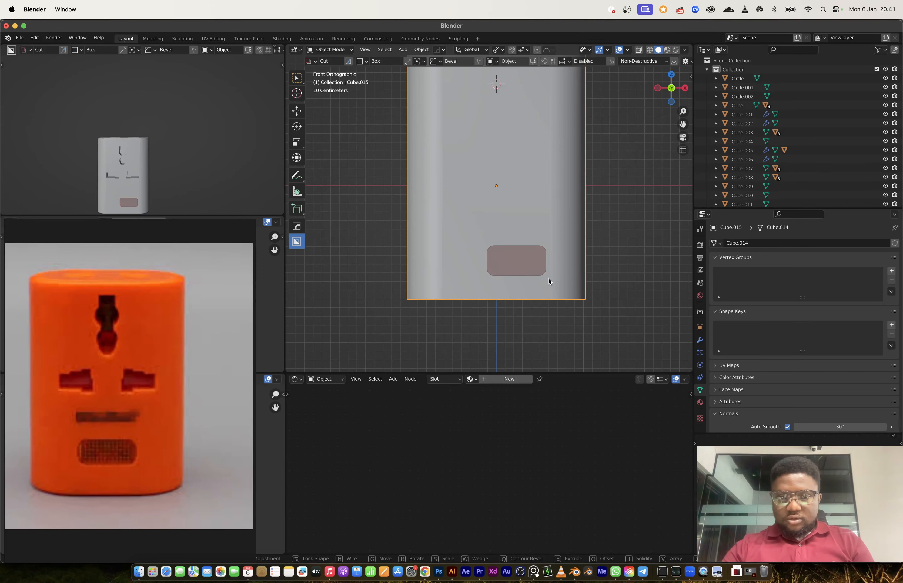
middle_drag(548, 280, 522, 278)
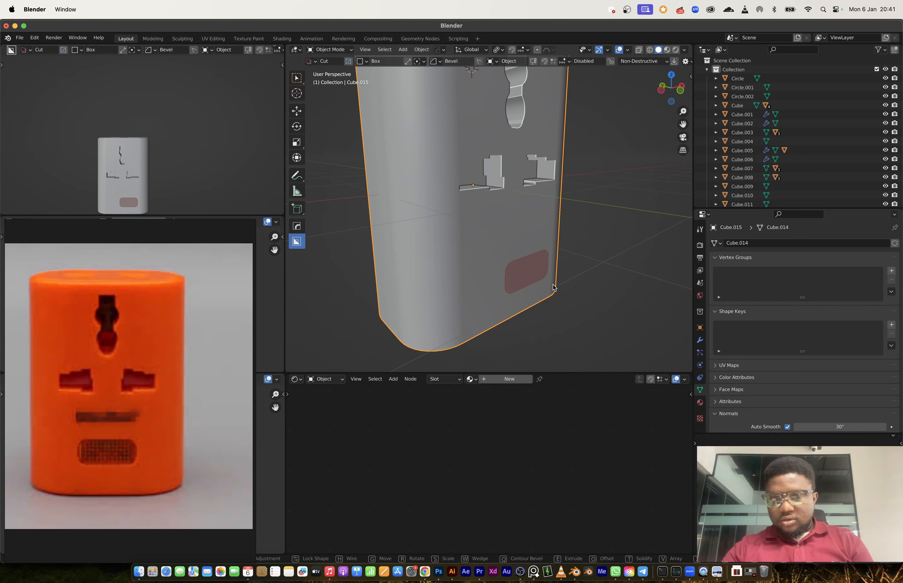
key(e)
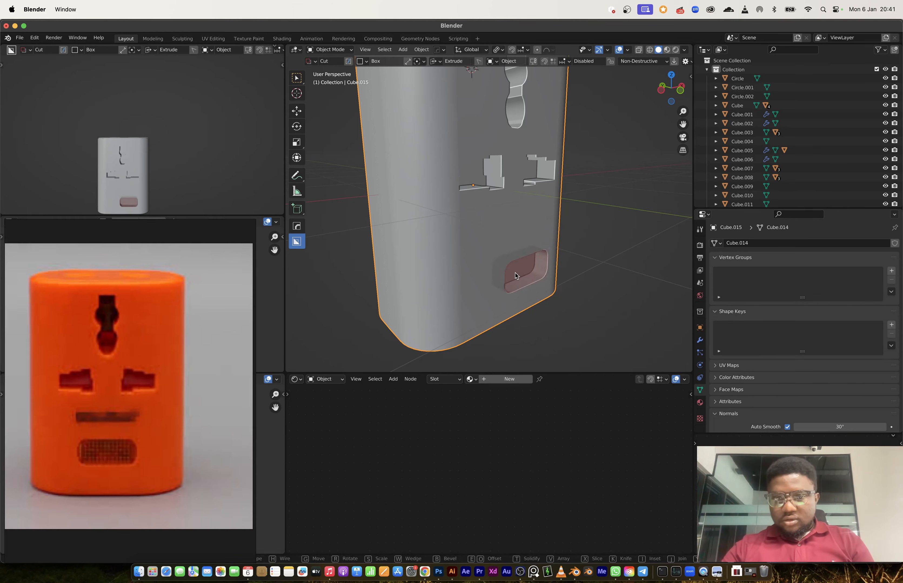
click(512, 276)
key(space)
scroll(524, 243, up, 3)
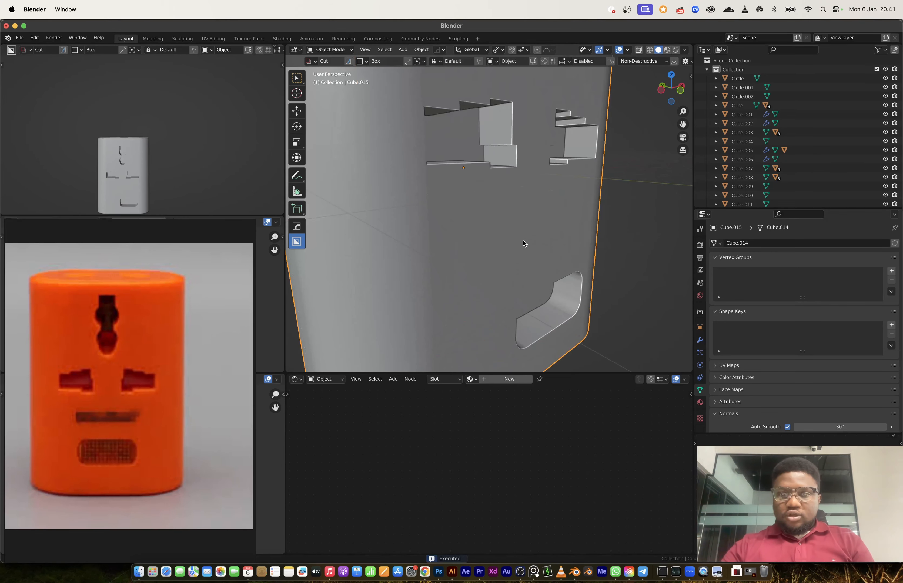
middle_drag(533, 261, 530, 237)
- Reveal the rounded recess's boolean cutter and move its mesh -0.23914 m along X and 0.12811 m along Z
click(671, 89)
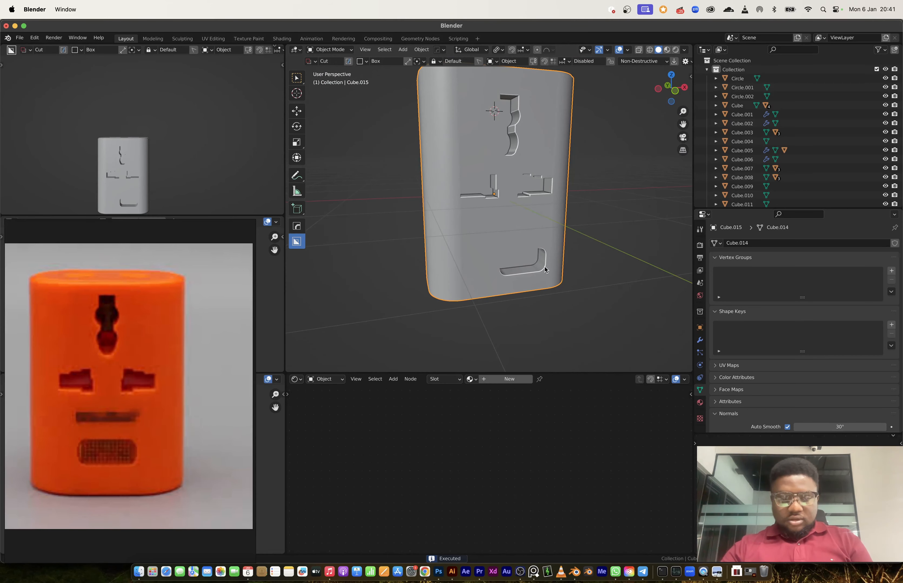
key(ctrl+shift+b)
click(541, 266)
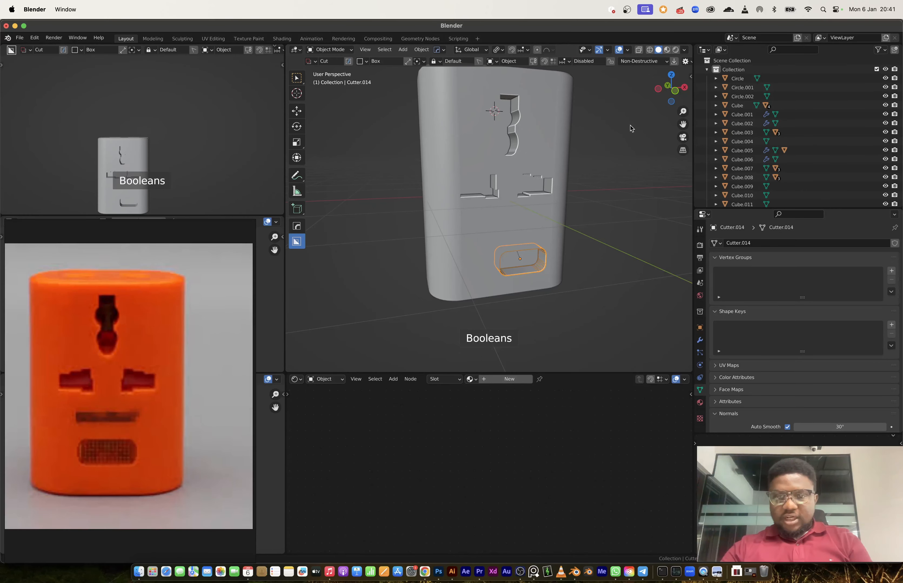
click(673, 94)
key(Tab)
scroll(551, 274, up, 3)
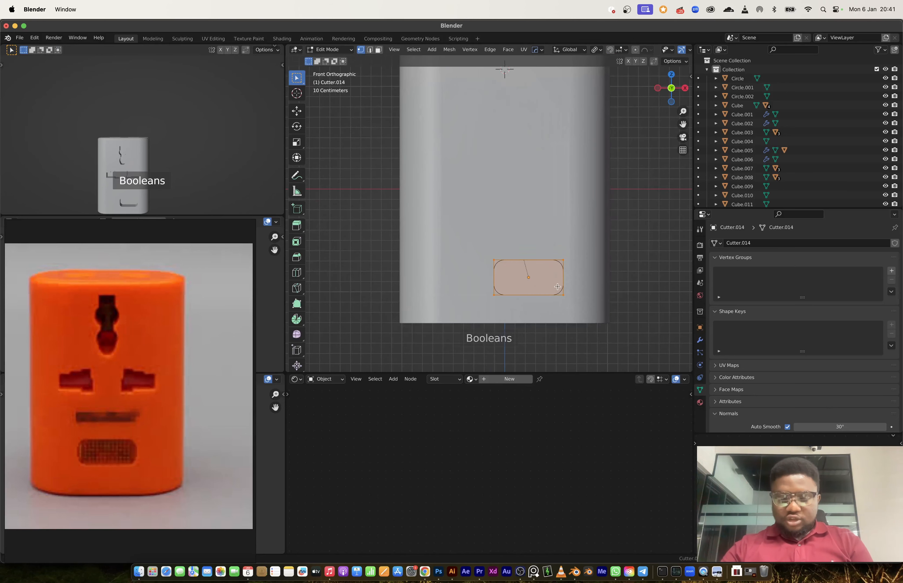
key(g)
click(527, 277)
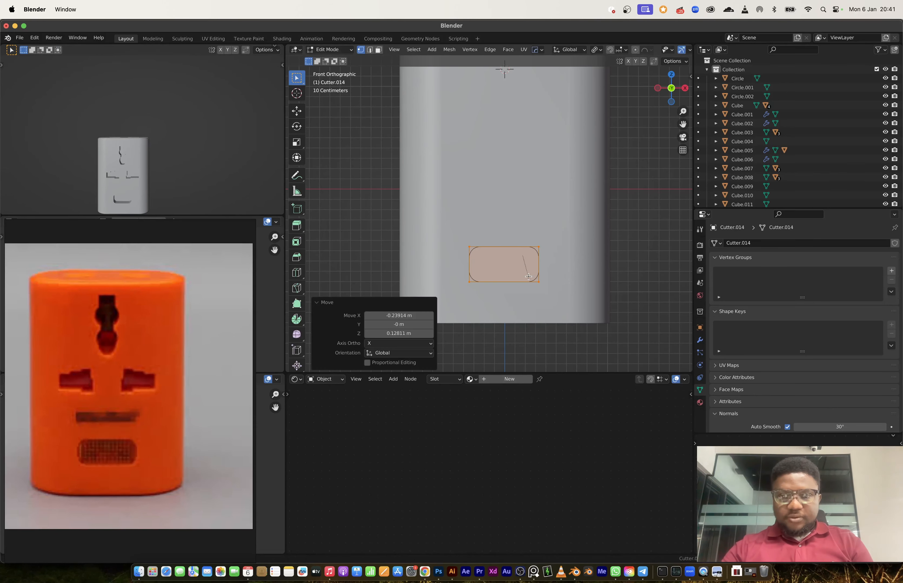
key(Tab)
middle_drag(528, 277, 492, 281)
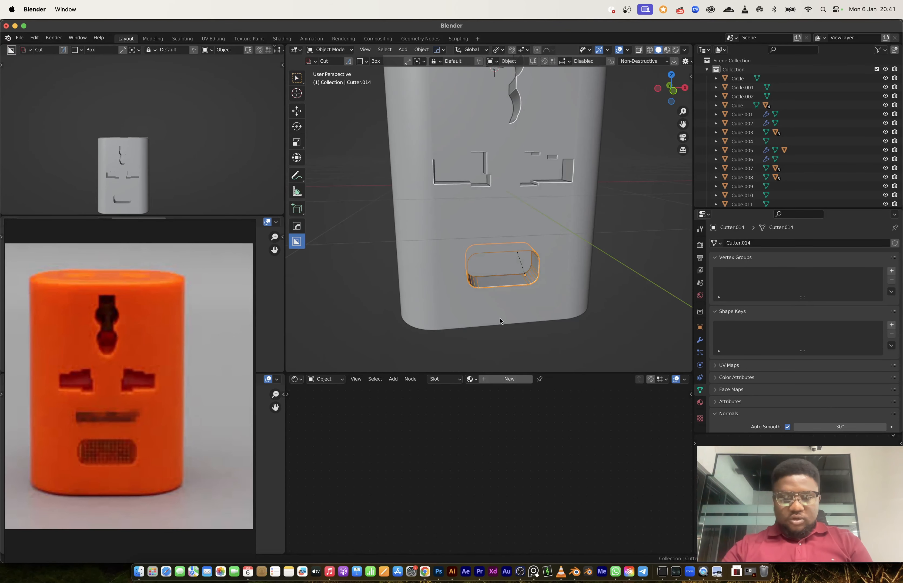
- Duplicate the recess cutter in place and set the cutter in the opening to solid shading
key(shift+d)
right_click(552, 281)
click(552, 282)
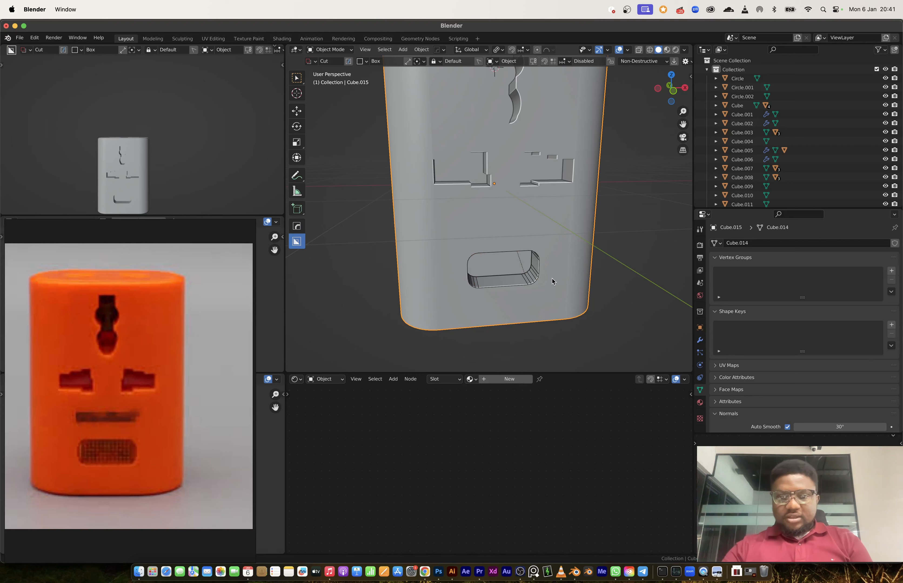
click(532, 276)
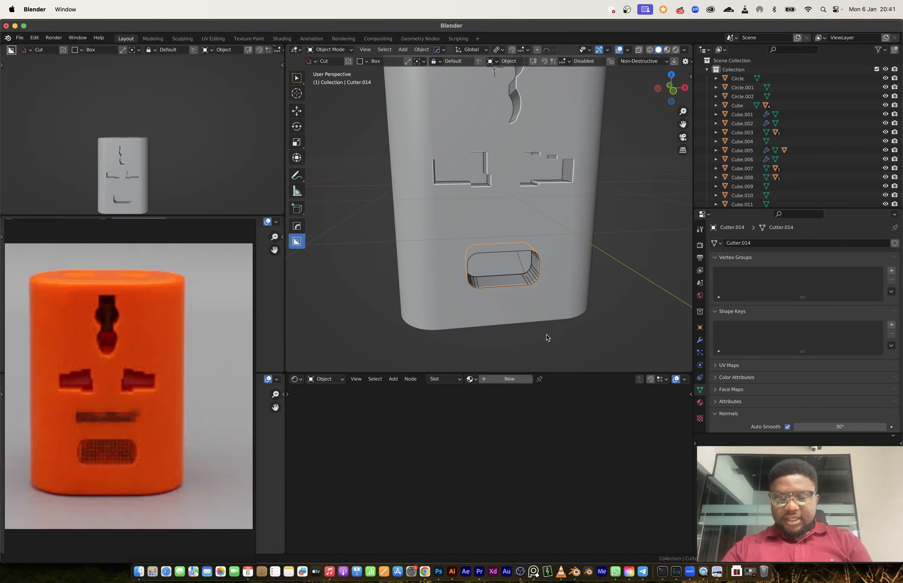
key(q)
mouse_move(543, 355)
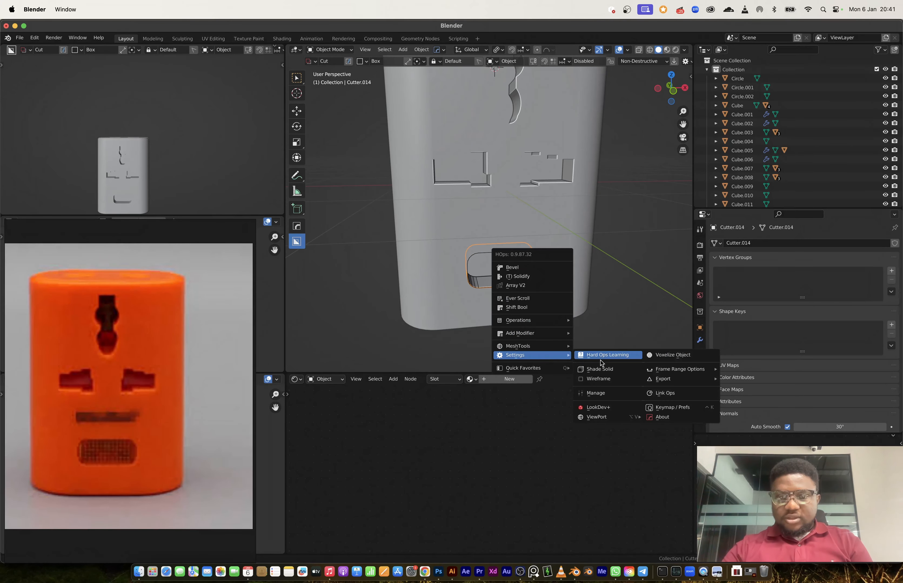
click(595, 369)
- Scale the solid rounded piece by 1.254 along Y
middle_drag(508, 270, 540, 295)
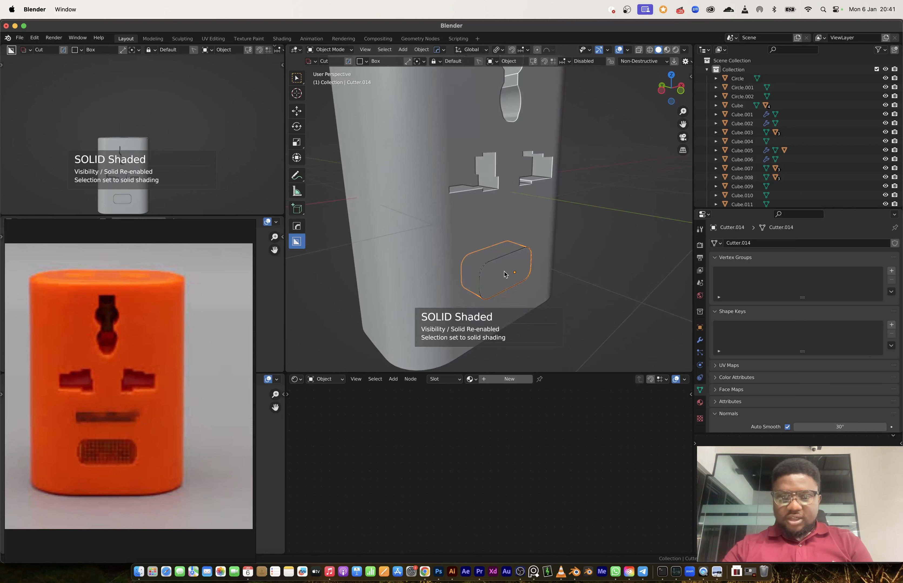
key(s)
key(y)
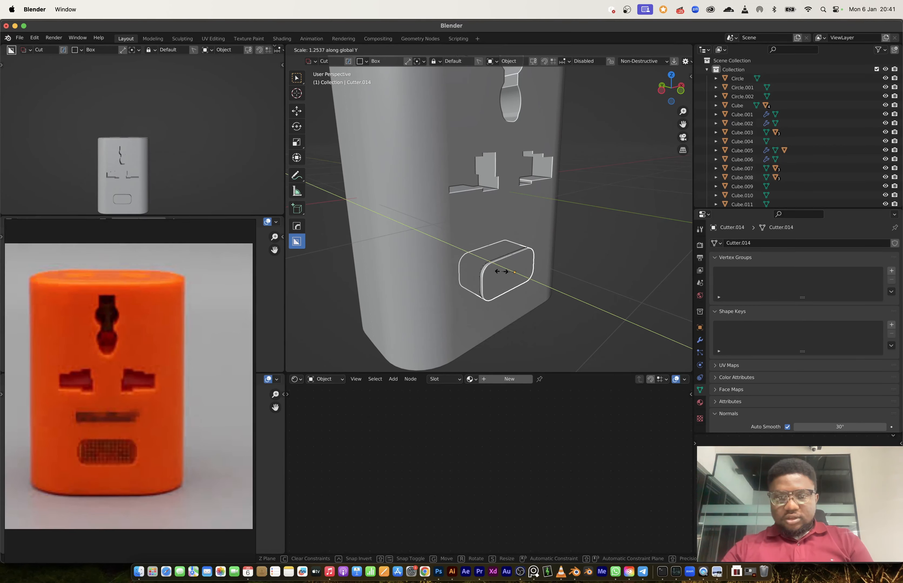
click(502, 271)
key(ctrl+a)
key(ctrl+a)
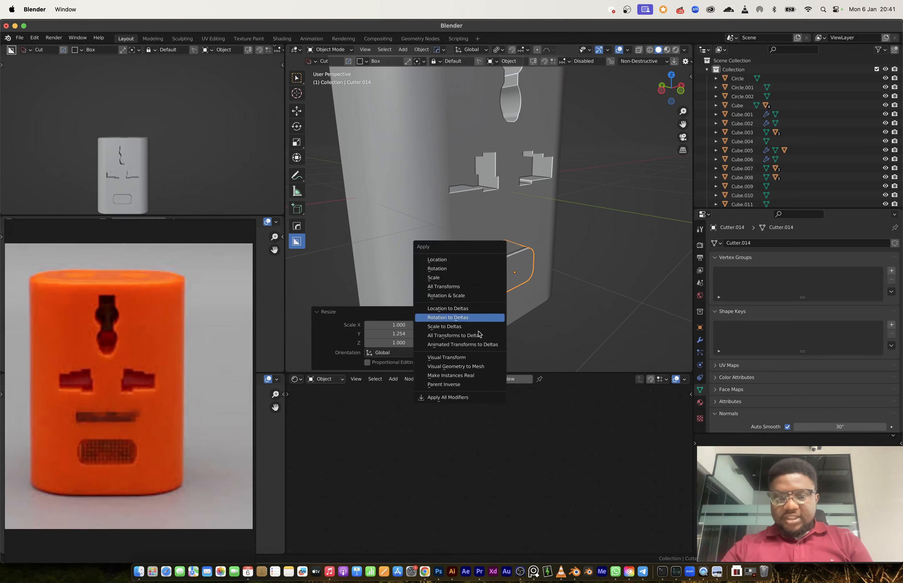
key(Escape)
- Bevel the edges around the rounded piece's front face
key(Tab)
scroll(507, 291, up, 2)
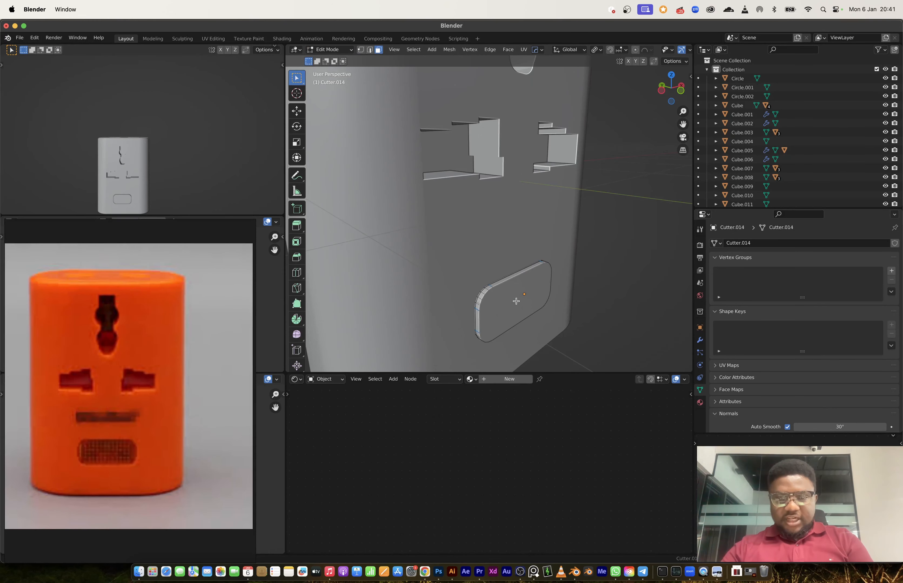
click(513, 304)
key(ctrl+b)
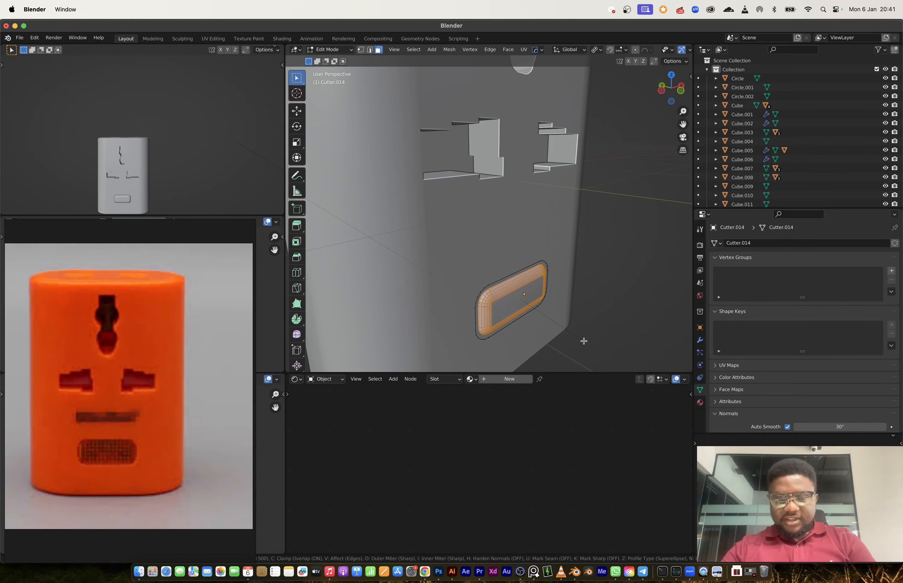
click(531, 309)
key(Tab)
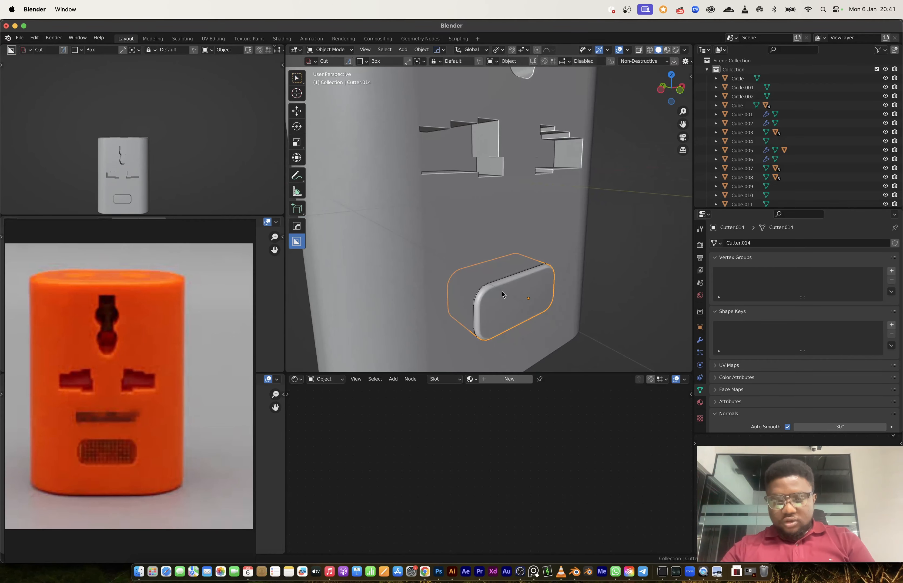
- Move the rounded piece 0.012127 m along Y within its recess
key(g)
key(y)
click(503, 297)
scroll(503, 297, down, 3)
shift+middle_drag(507, 207, 452, 274)
scroll(452, 274, down, 2)
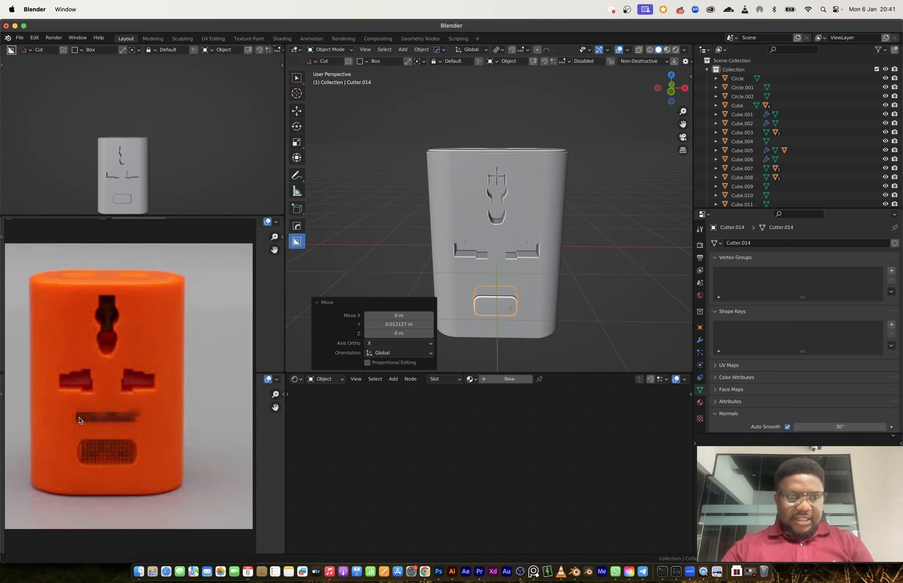
- Try to cut a narrow horizontal slot above the rounded piece while that piece is the active object
scroll(503, 314, up, 3)
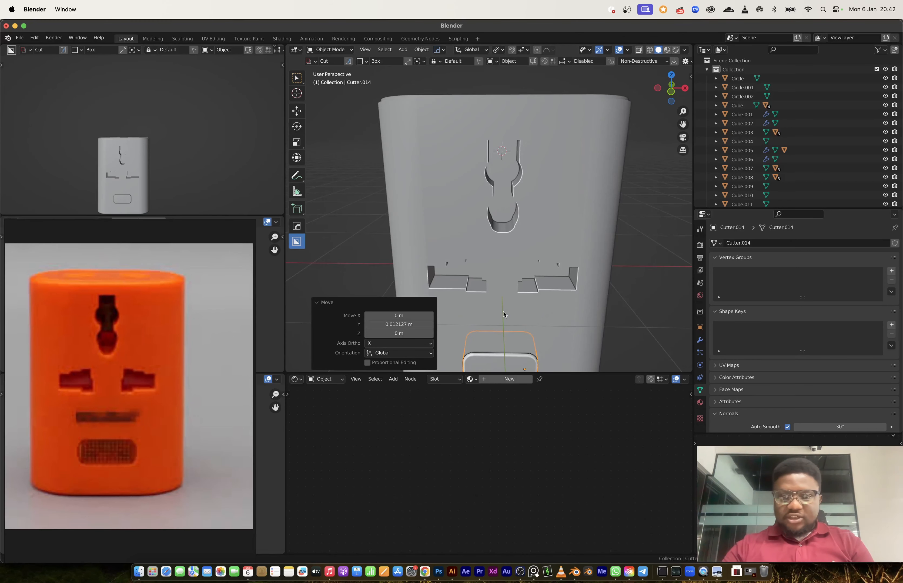
click(669, 93)
scroll(532, 296, down, 1)
shift+middle_drag(527, 298, 518, 219)
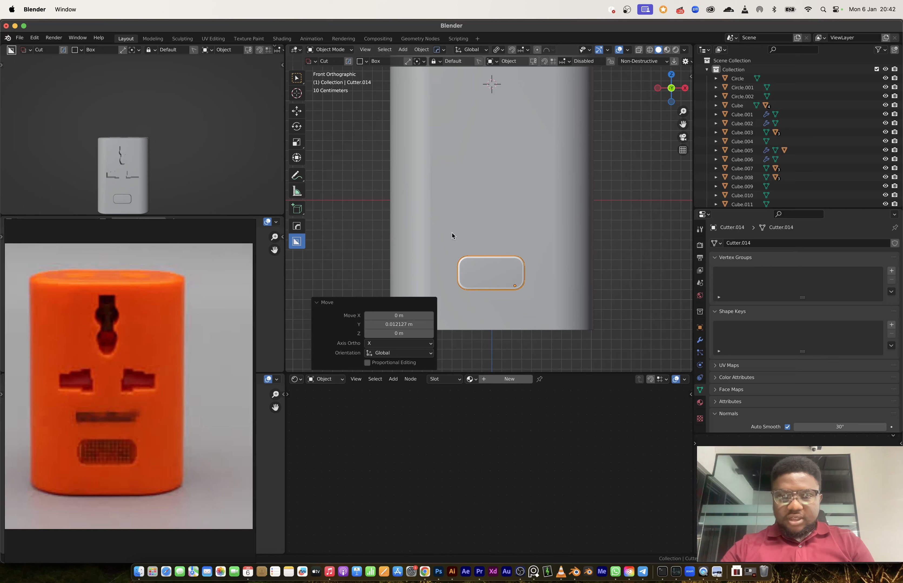
drag(451, 236, 530, 242)
middle_drag(530, 241, 473, 253)
click(473, 253)
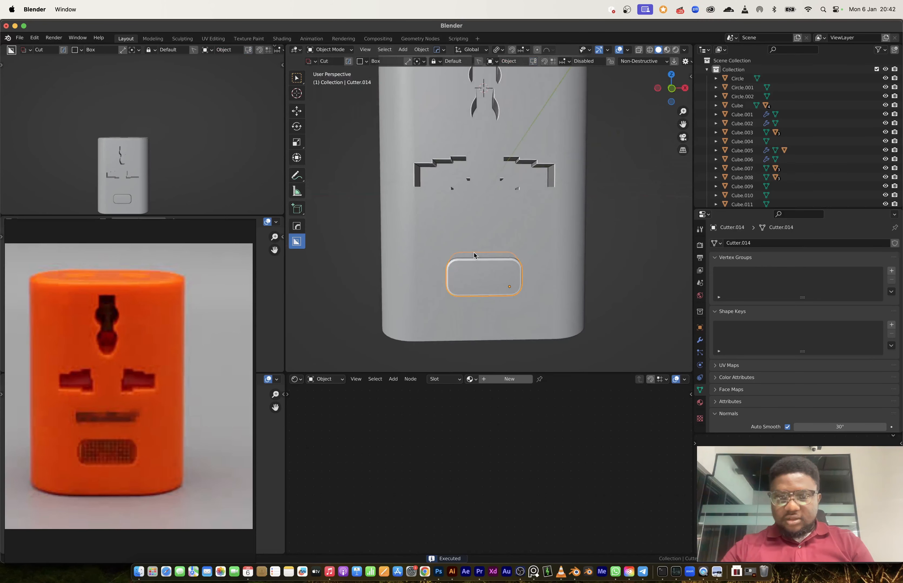
- Cut a narrow horizontal slot into the adapter body's front face, just above the rounded piece and slightly wider than it
click(474, 254)
click(669, 94)
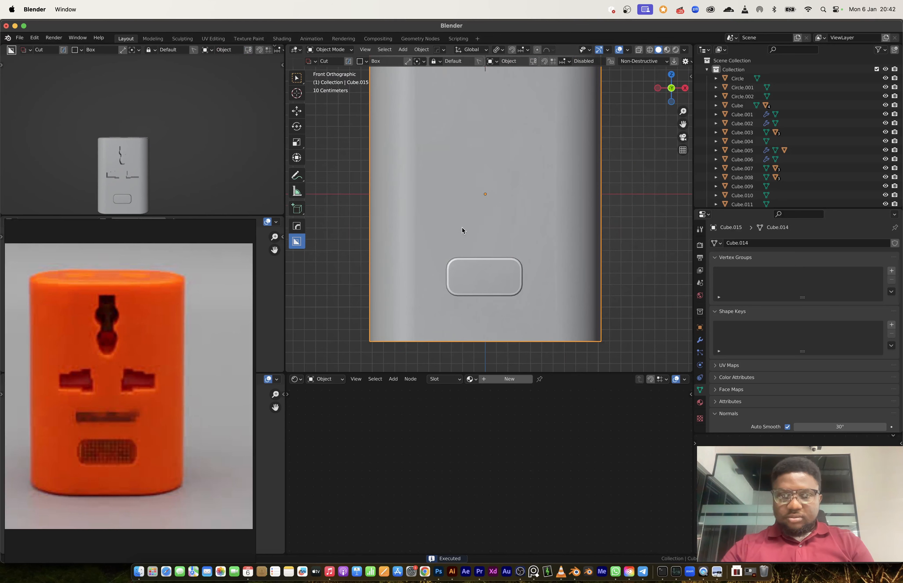
drag(439, 234, 529, 238)
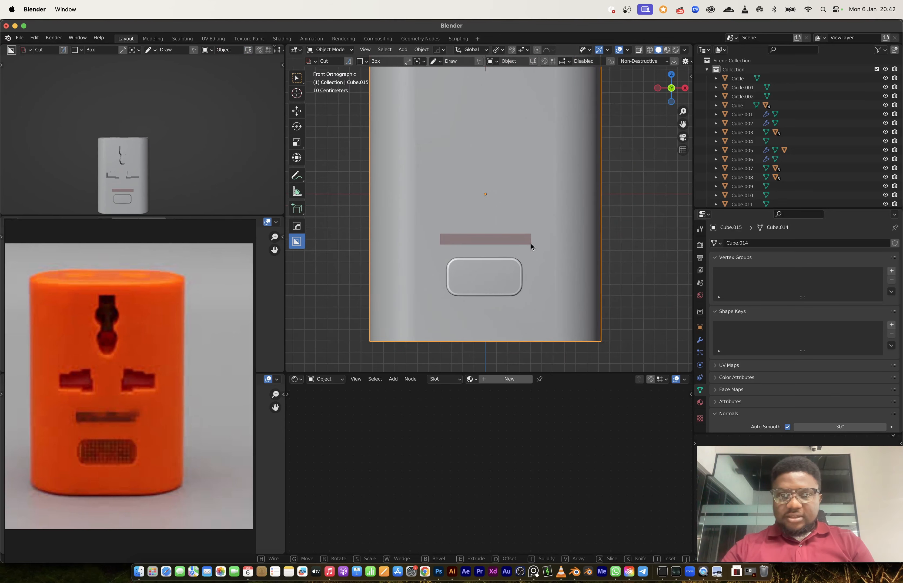
middle_drag(530, 242, 568, 255)
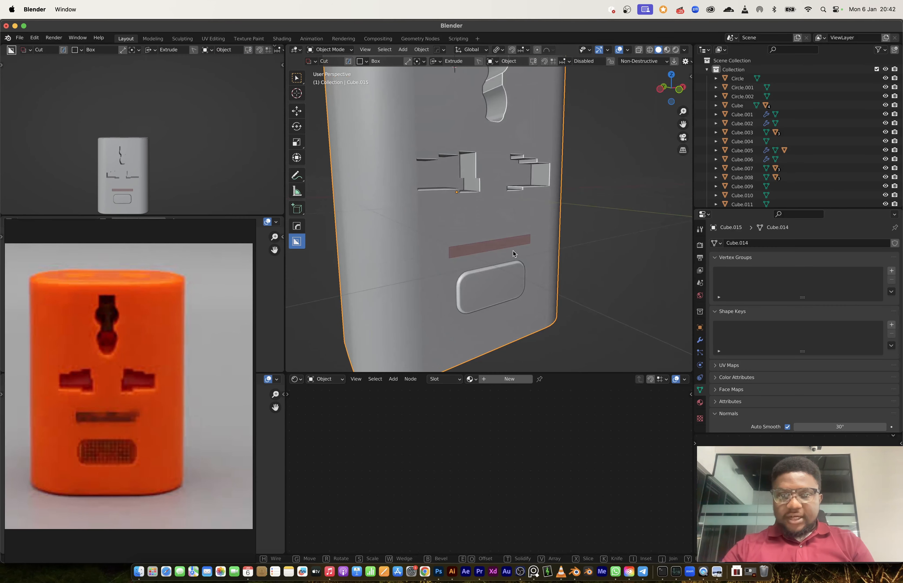
key(e)
click(478, 251)
scroll(562, 256, down, 5)
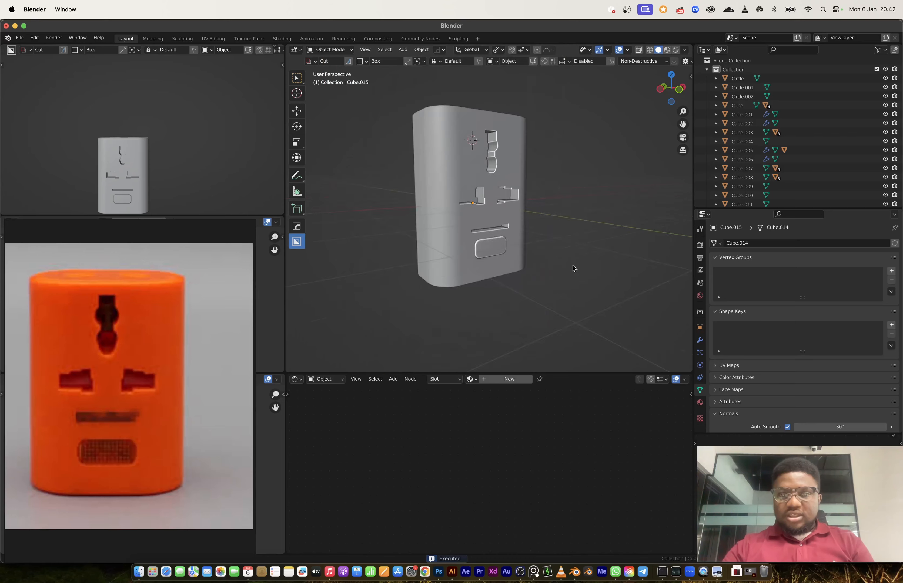
middle_drag(562, 256, 514, 271)
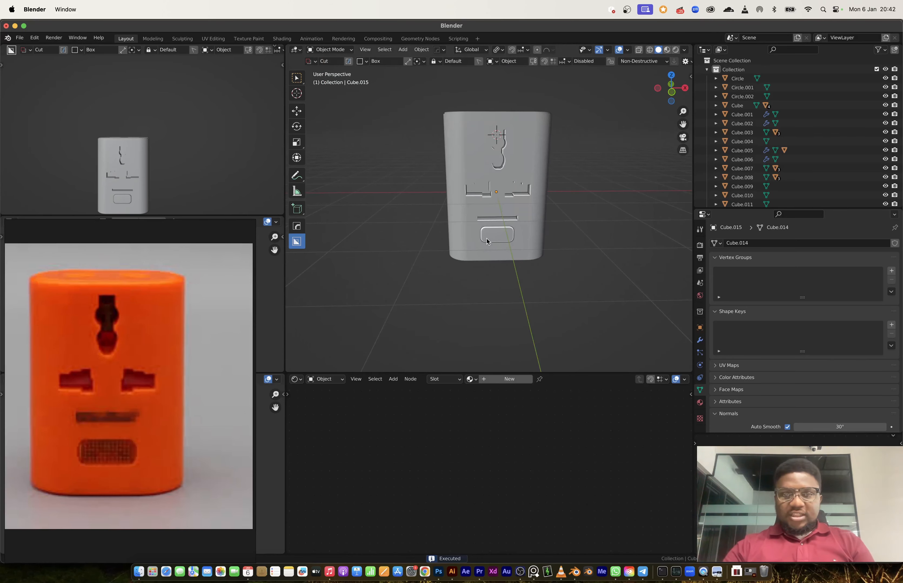
- Select the rounded piece together with the adapter body, keeping the body as the active object
scroll(486, 242, up, 2)
scroll(516, 264, up, 2)
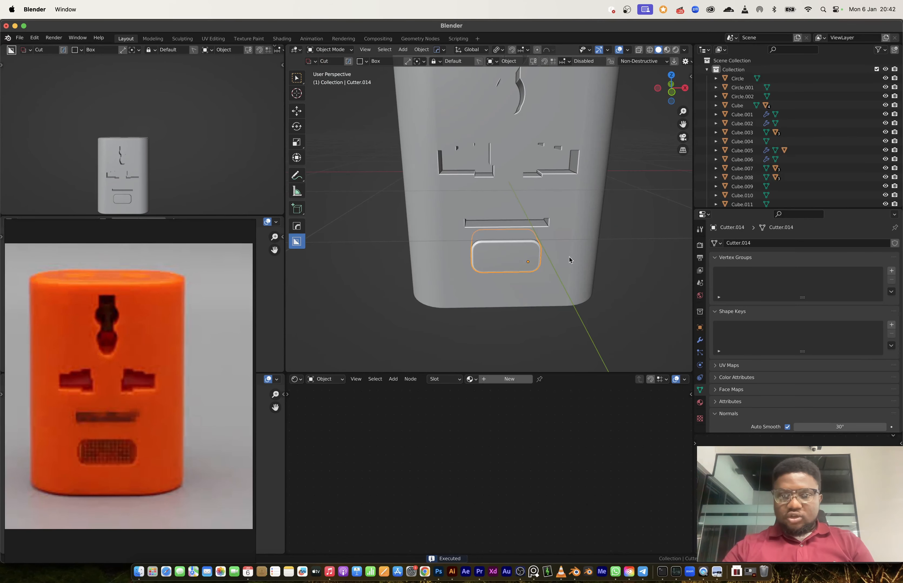
shift+click(566, 266)
key(Tab)
middle_drag(551, 266, 540, 259)
key(Tab)
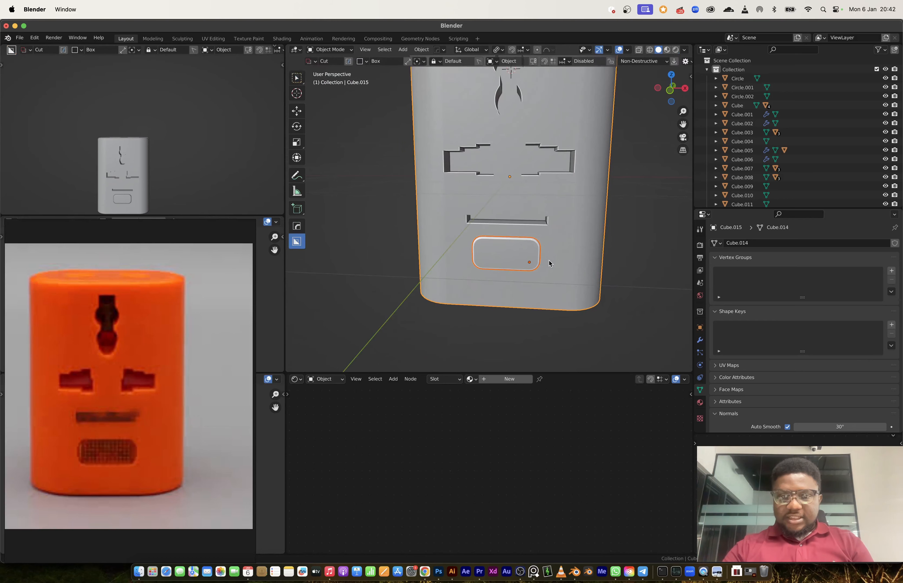
scroll(561, 264, down, 5)
drag(574, 294, 531, 262)
key(Escape)
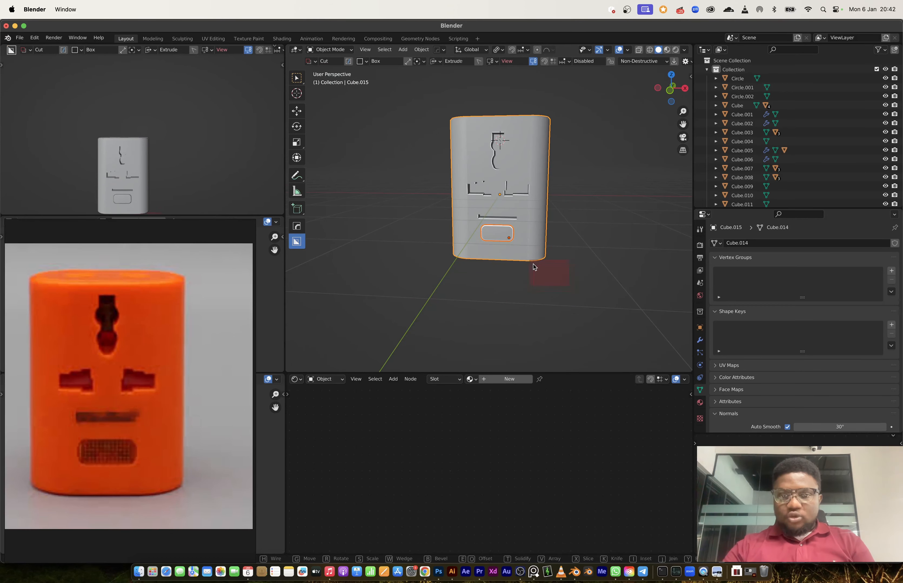
middle_drag(536, 271, 549, 281)
scroll(549, 282, down, 3)
drag(546, 281, 423, 137)
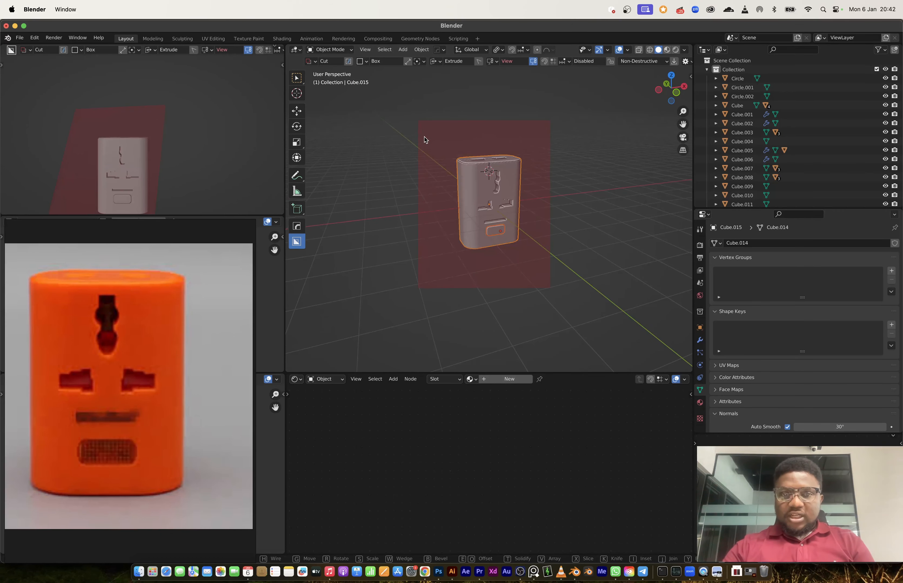
key(Escape)
- Switch to the selection tool and convert the body and rounded piece from visual geometry to mesh
click(296, 78)
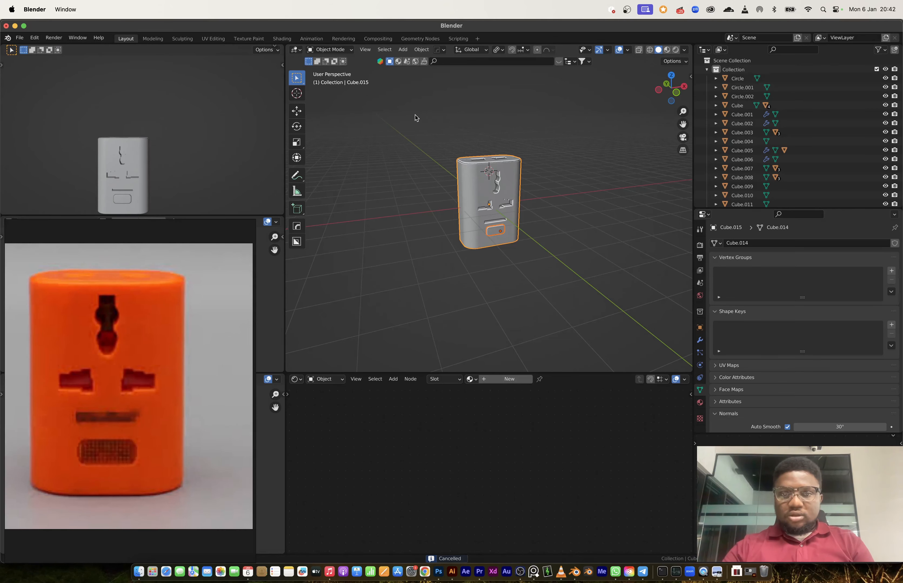
key(ctrl+a)
click(488, 211)
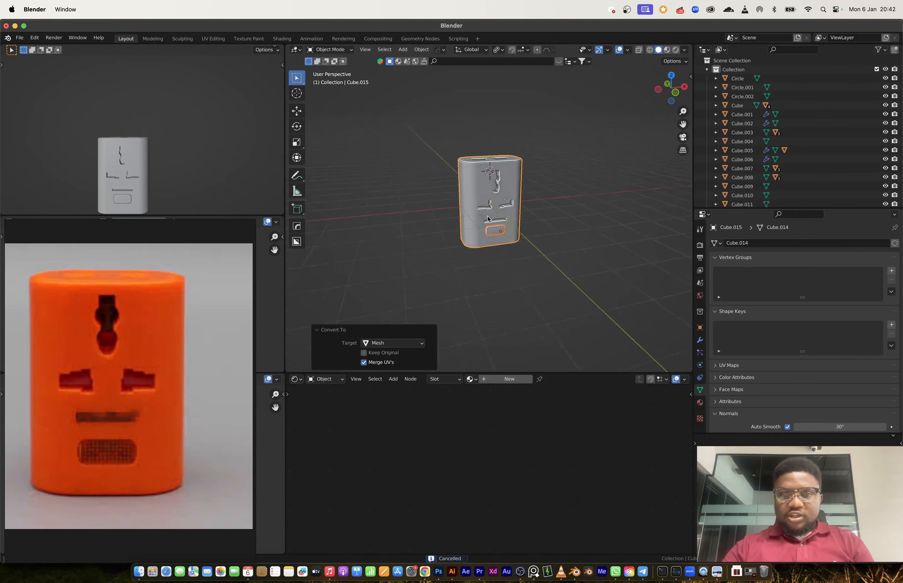
- Shorten the rounded front panel and its recess by raising their lower-half vertices about 0.045 m along Z
click(665, 93)
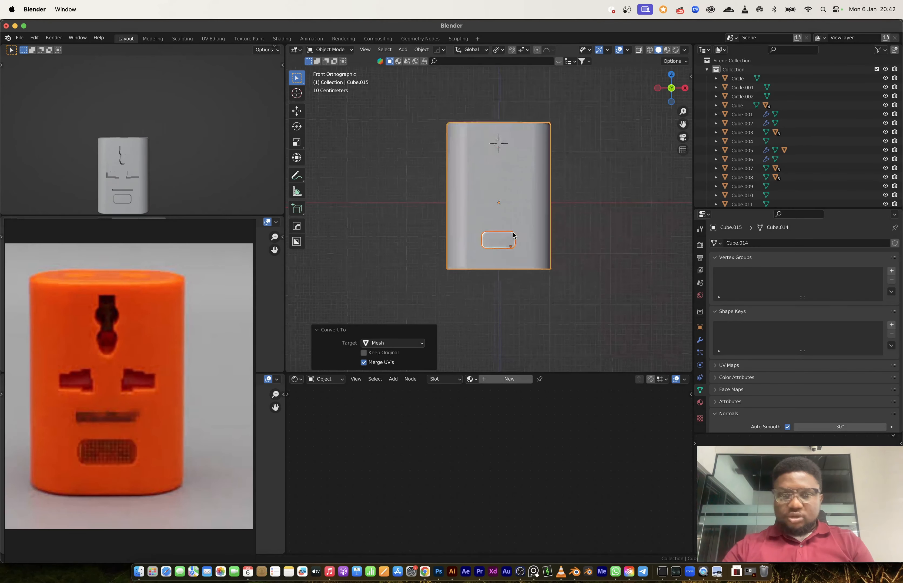
scroll(513, 233, up, 5)
key(Tab)
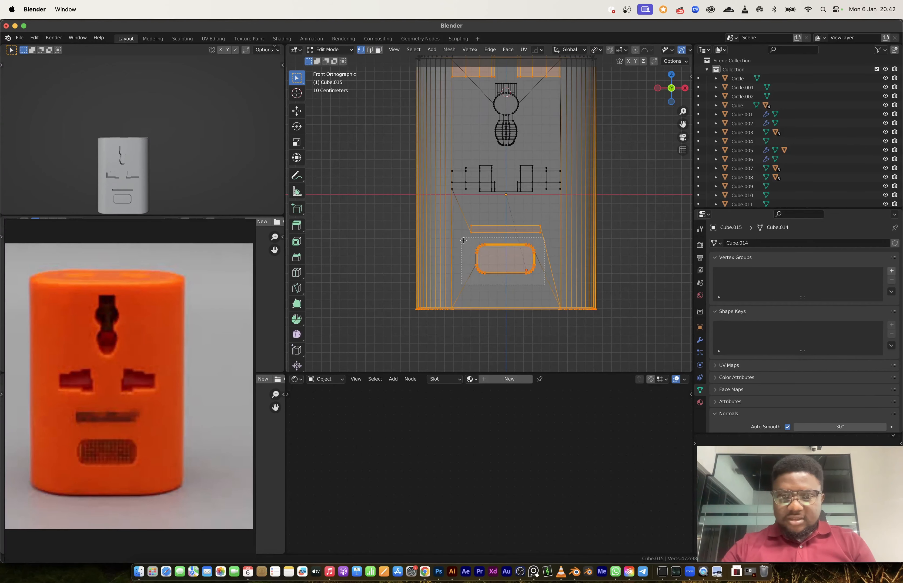
drag(463, 241, 464, 260)
key(g)
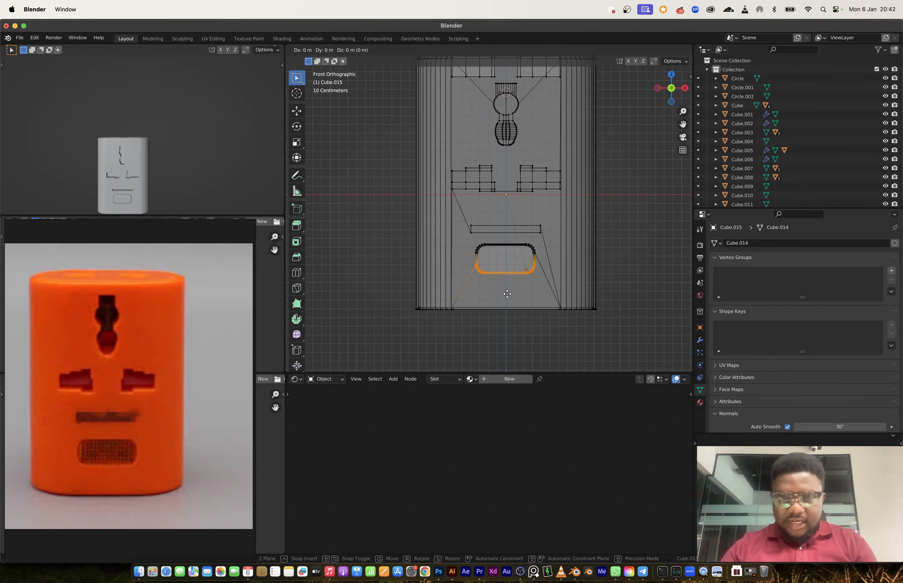
key(z)
click(506, 290)
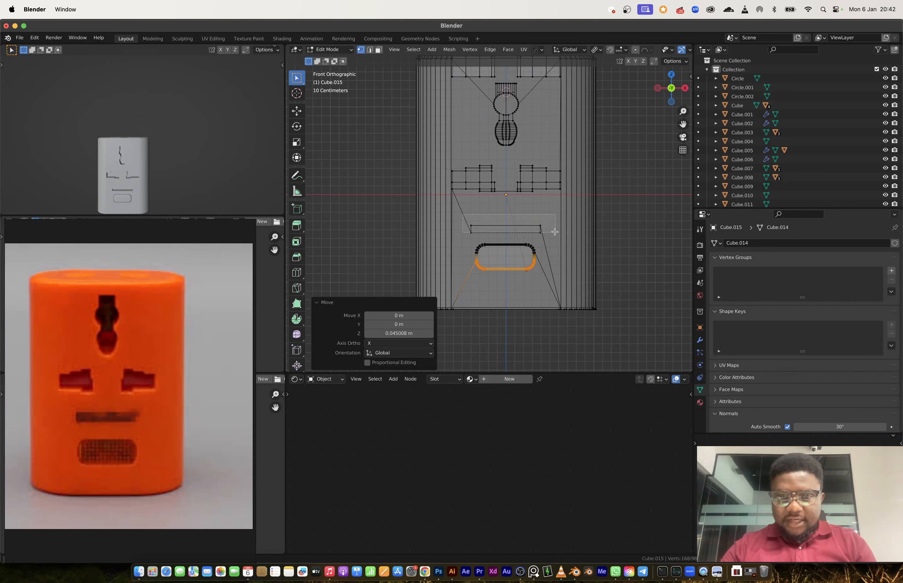
- Thin the horizontal slot by lowering its upper edge vertices about 0.025 m along Z, and return to Object Mode
drag(555, 230, 554, 230)
key(g)
key(z)
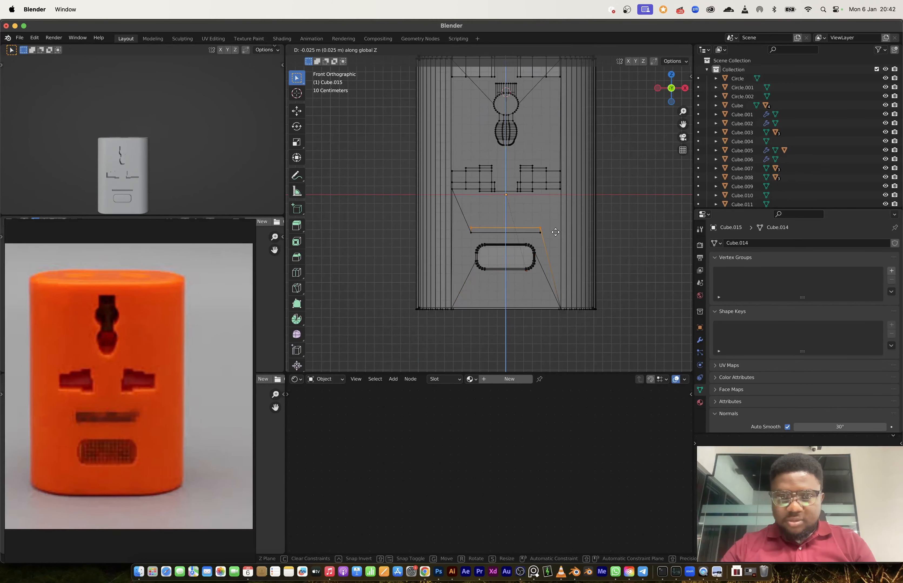
click(555, 232)
key(Tab)
- Examine the adapter body from the side and front, comparing it with the reference photo that shows its metal pins
middle_drag(555, 232, 608, 232)
scroll(523, 256, down, 5)
scroll(143, 331, down, 4)
scroll(143, 332, up, 5)
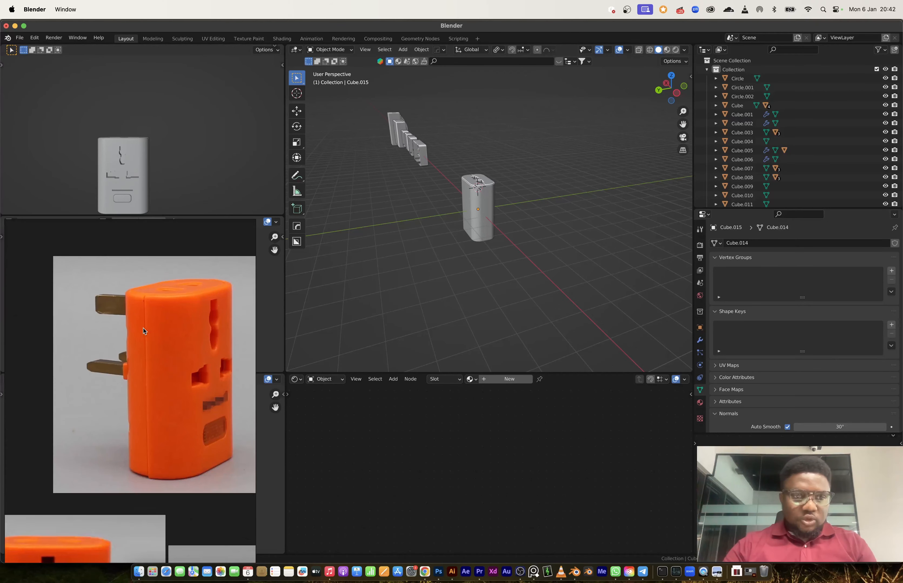
scroll(459, 200, up, 3)
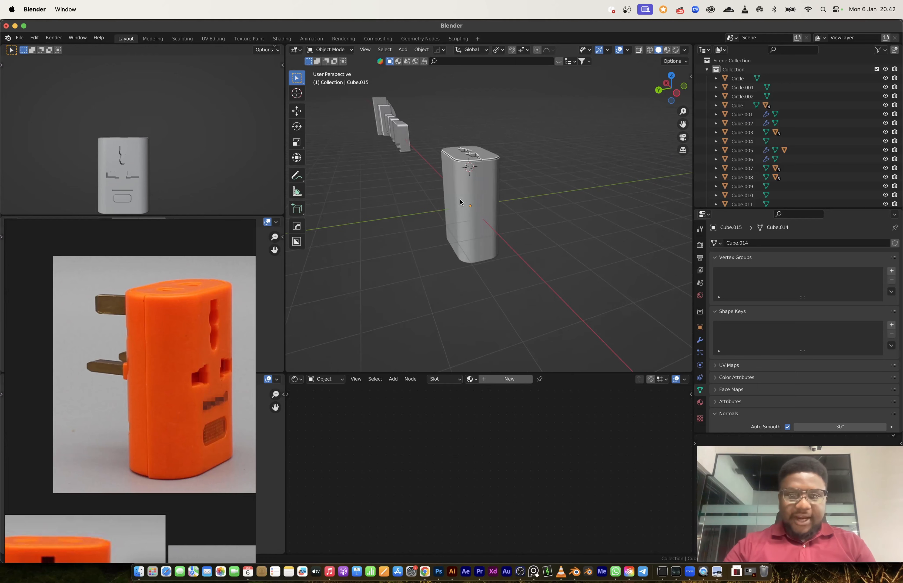
shift+middle_drag(458, 223, 378, 209)
scroll(463, 233, up, 2)
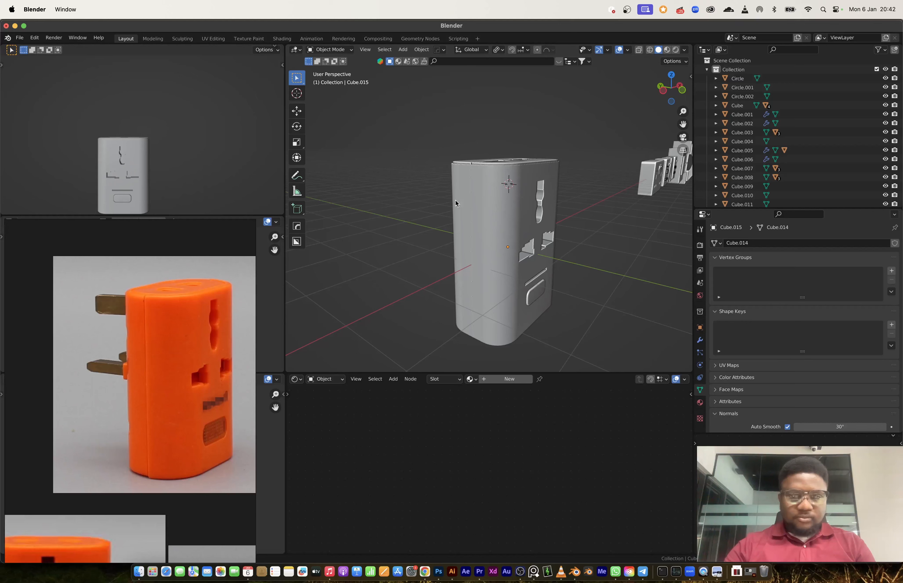
click(528, 247)
middle_drag(528, 247, 394, 237)
scroll(535, 249, up, 2)
mouse_move(540, 254)
middle_down()
mouse_move(483, 243)
mouse_move(553, 260)
middle_up()
- Add a cube at the 3D cursor, scale it to about 0.153, widen it slightly, and reduce its height by a factor of about 0.76
key(shift+a)
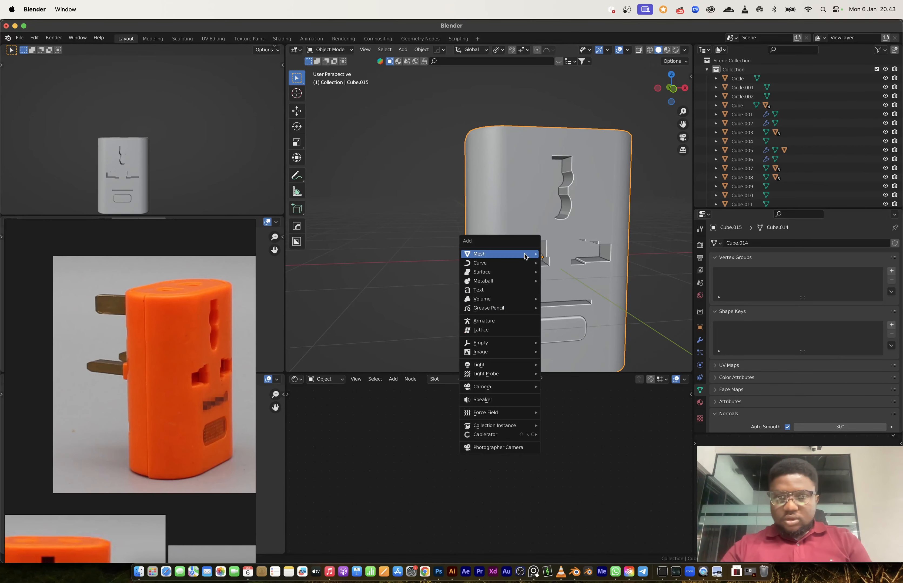
mouse_move(529, 254)
click(563, 268)
key(s)
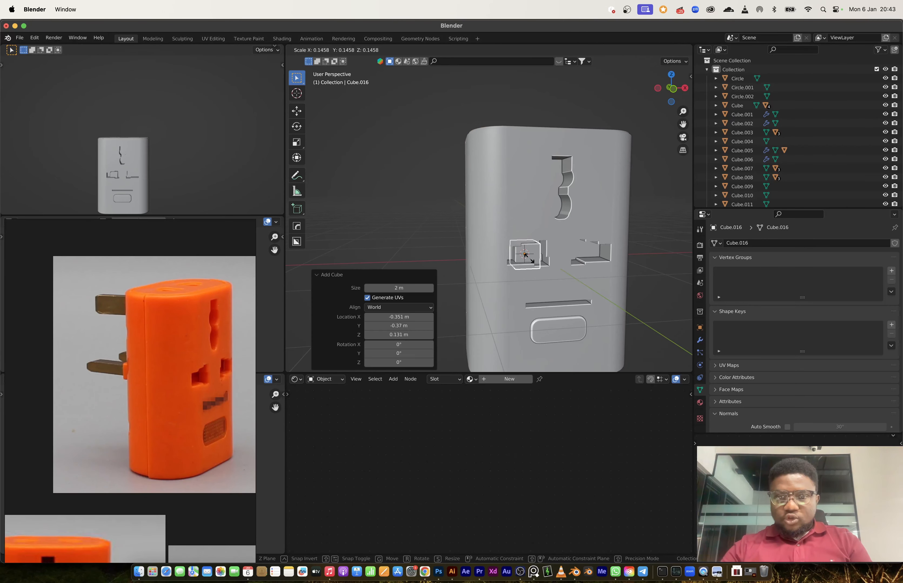
click(533, 261)
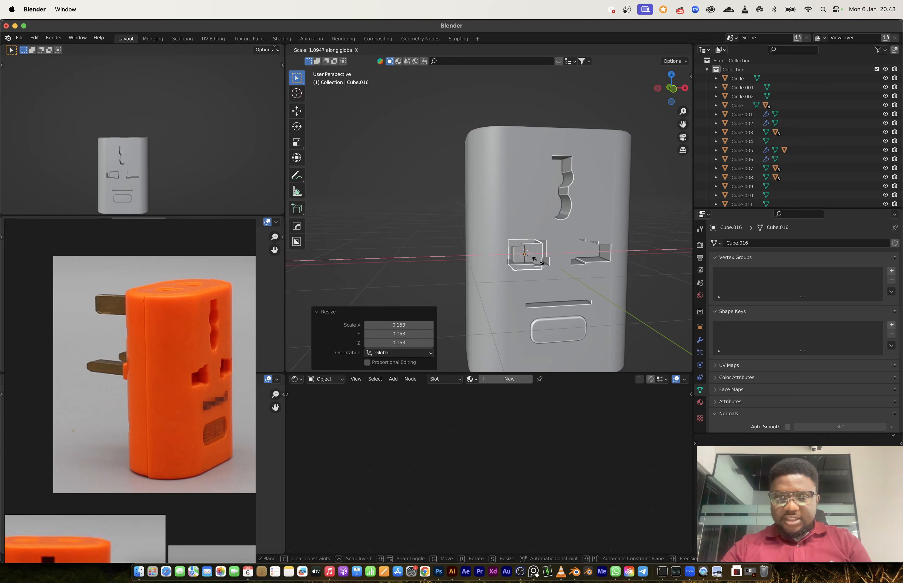
key(s)
key(z)
click(539, 275)
middle_drag(539, 272, 527, 272)
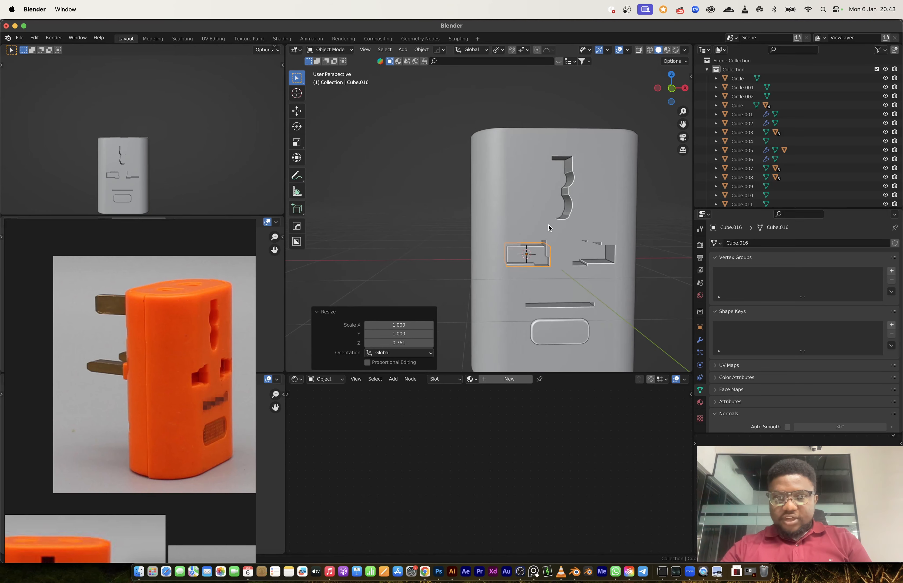
- Mirror the small box along X about the adapter body, and raise the pair about 0.027 m
shift+click(549, 228)
key(alt+x)
click(490, 261)
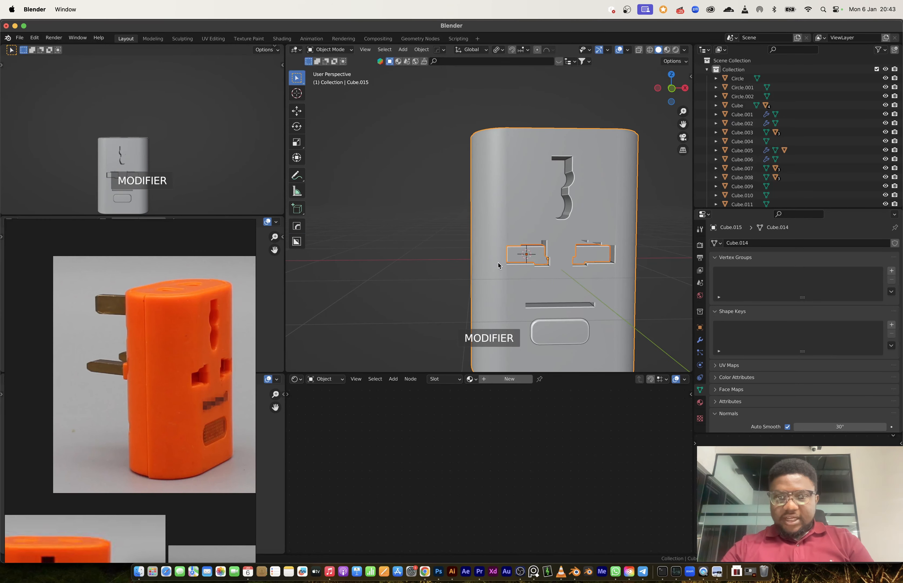
click(589, 256)
key(g)
key(z)
click(588, 249)
- Add another cube scaled to about 0.13 and centre it on the body, moved about 0.35 m along X and 0.60 m up
middle_drag(581, 249, 571, 199)
middle_drag(552, 260, 576, 227)
key(shift+a)
mouse_move(565, 241)
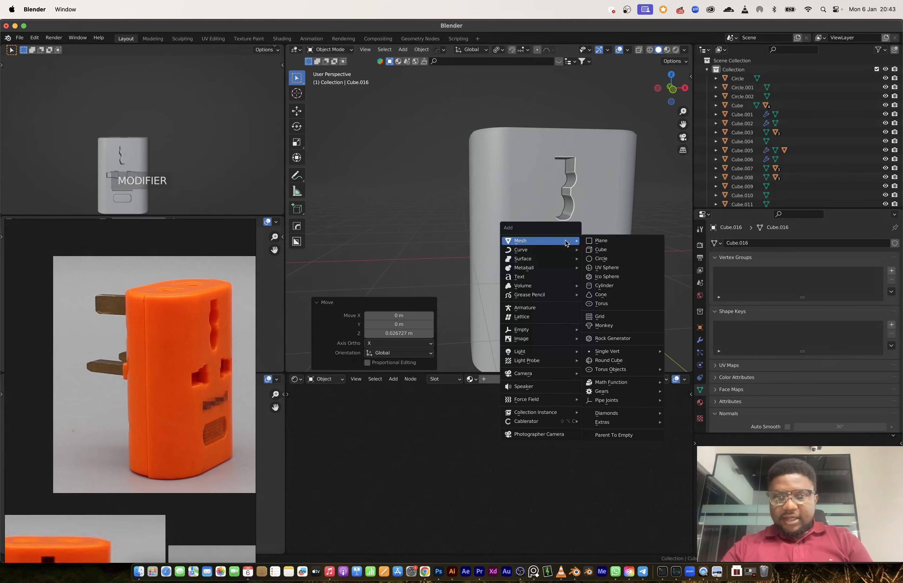
click(598, 251)
key(s)
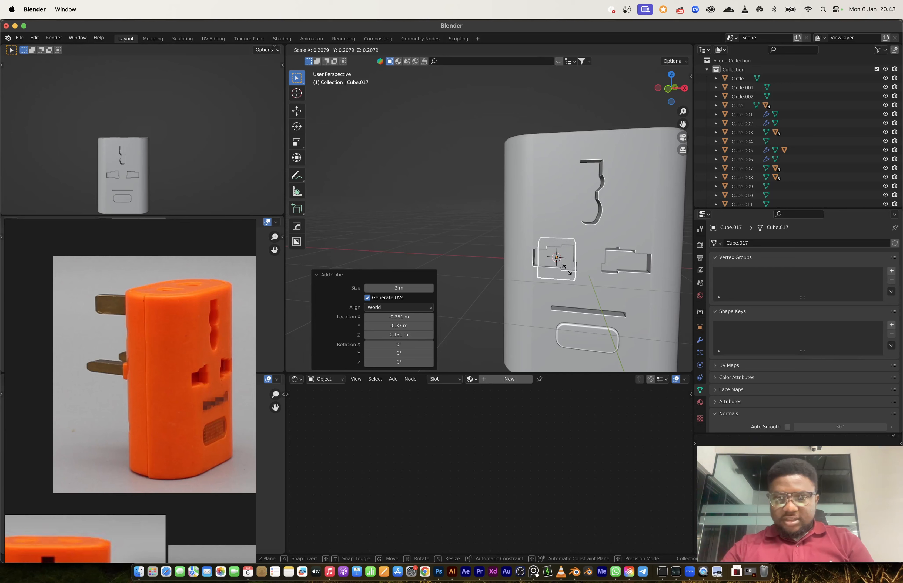
click(558, 263)
click(667, 89)
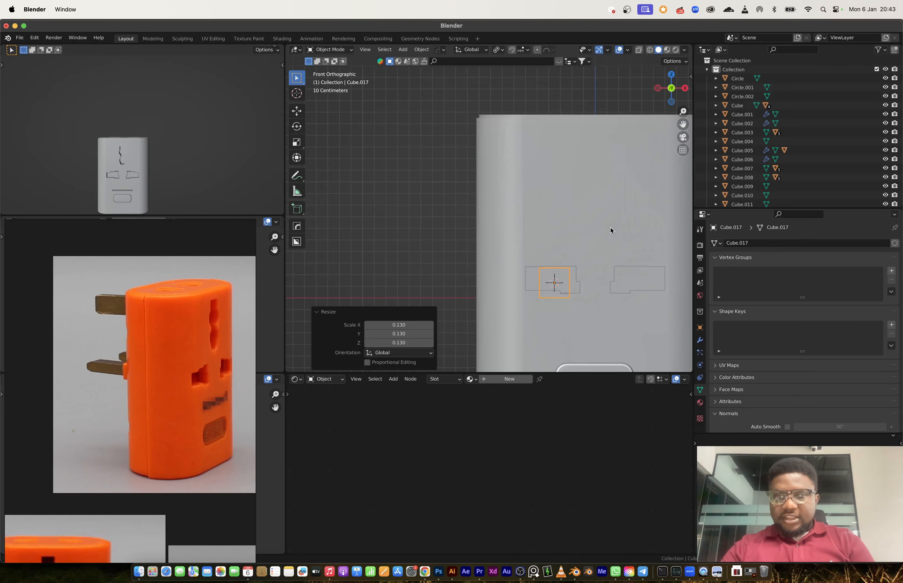
key(g)
click(625, 216)
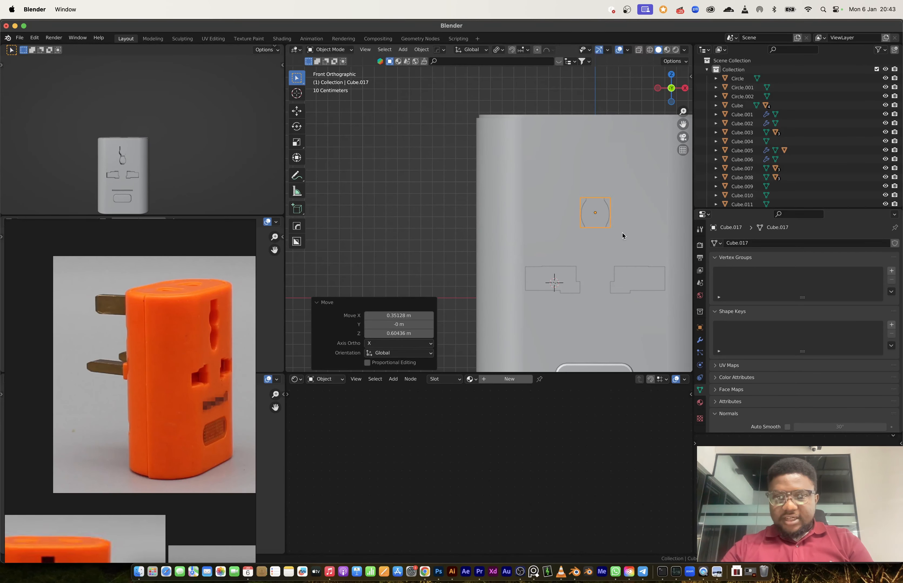
- Stretch the centre box about 1.74 times in height, raise it about 0.39 m, and narrow it to about 0.75 along X
key(s)
key(z)
click(613, 272)
key(g)
key(z)
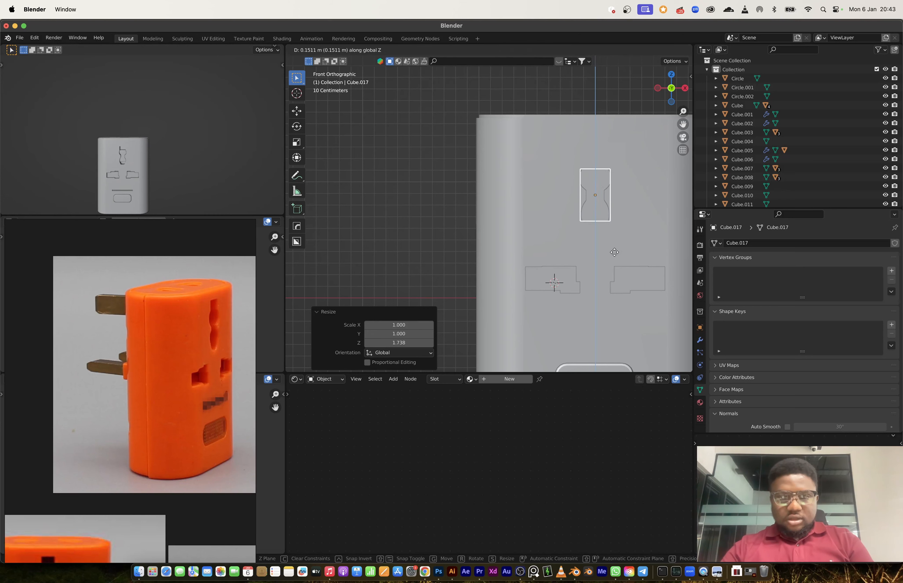
click(615, 226)
key(s)
key(x)
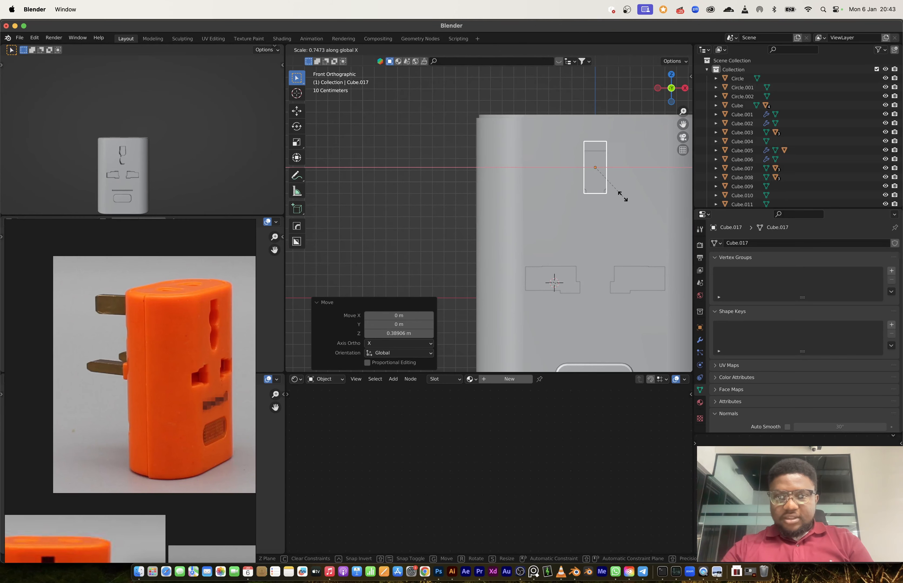
click(624, 197)
- Select the centre box and the mirrored boxes together, and move them about 1.06 m along Y to the body's back
middle_drag(576, 216, 554, 249)
shift+click(597, 270)
key(g)
key(y)
click(556, 239)
- Lengthen all the pin boxes by scaling them about 4.76 times along Y
key(s)
key(x)
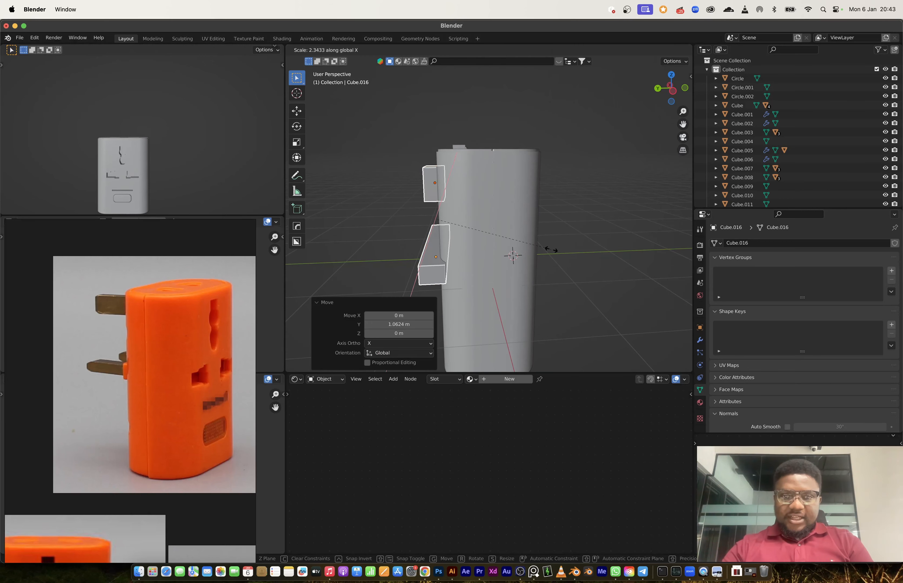
key(y)
click(503, 258)
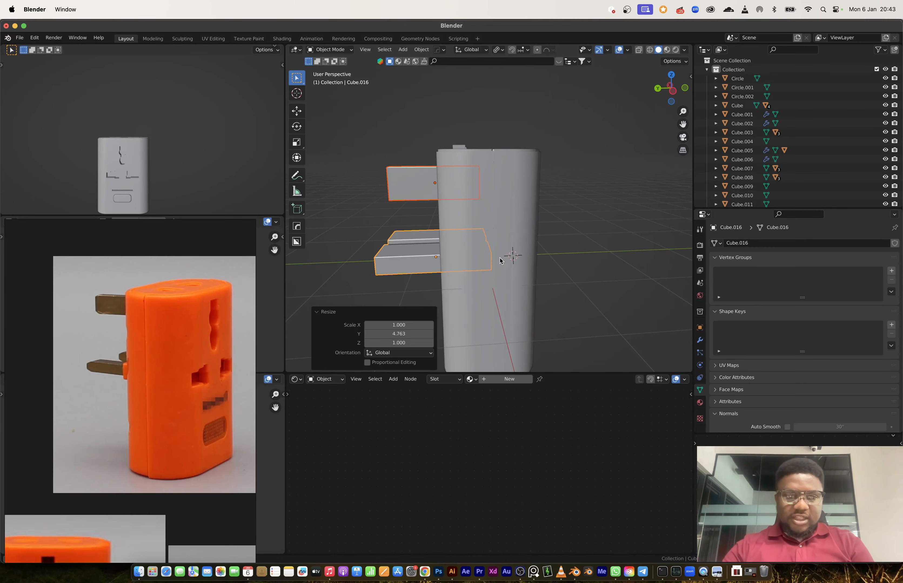
- Slim the mirrored lower pins in Edit Mode, scaling their mesh to about 0.71 in X and 0.66 in Z
middle_drag(503, 258, 505, 224)
key(alt+a)
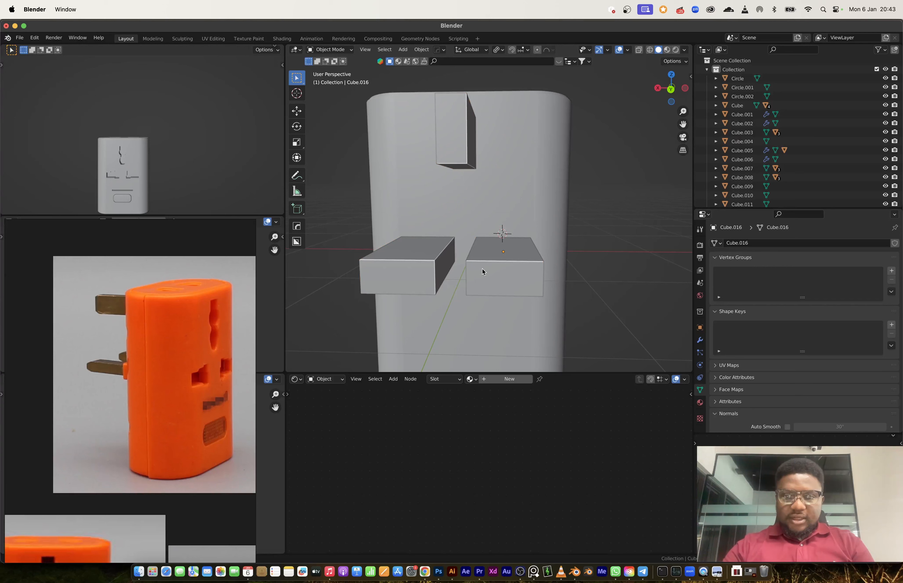
click(488, 272)
key(Tab)
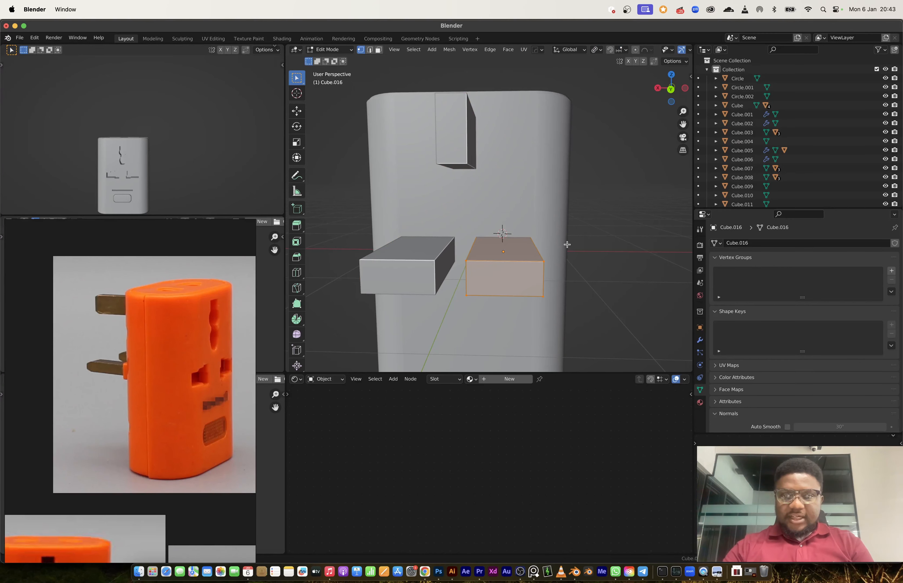
key(s)
key(x)
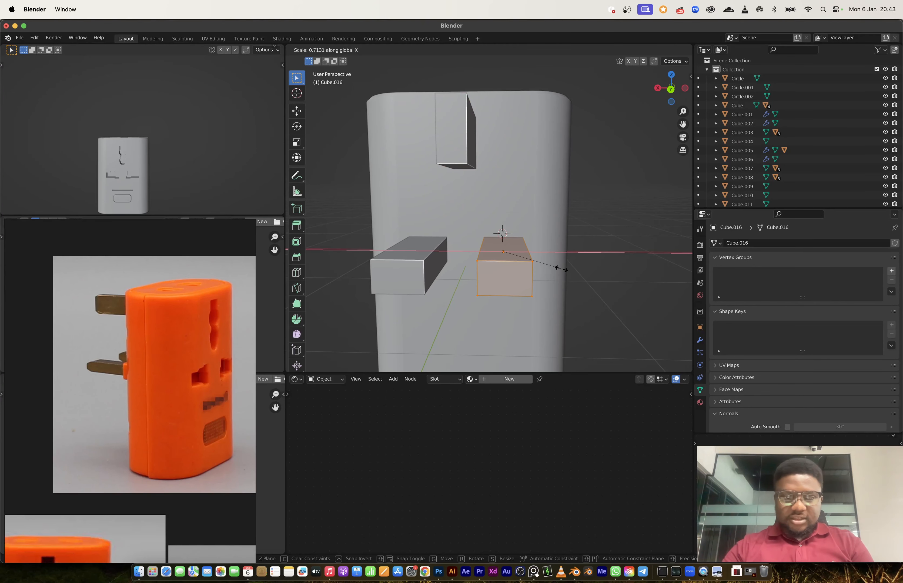
click(560, 268)
key(s)
key(z)
click(533, 296)
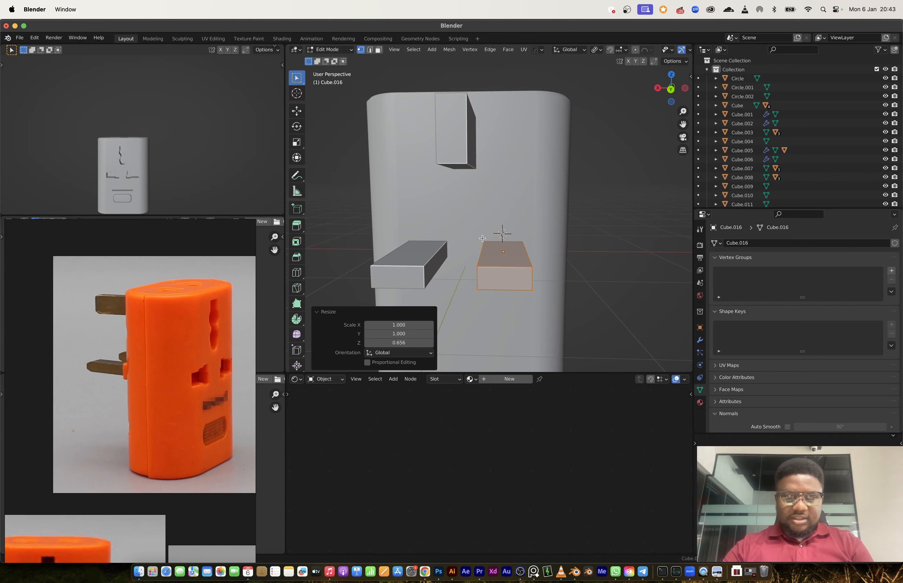
- Return to Object Mode and add the upper pin to the selection with the lower pins
middle_drag(533, 296, 426, 237)
key(Tab)
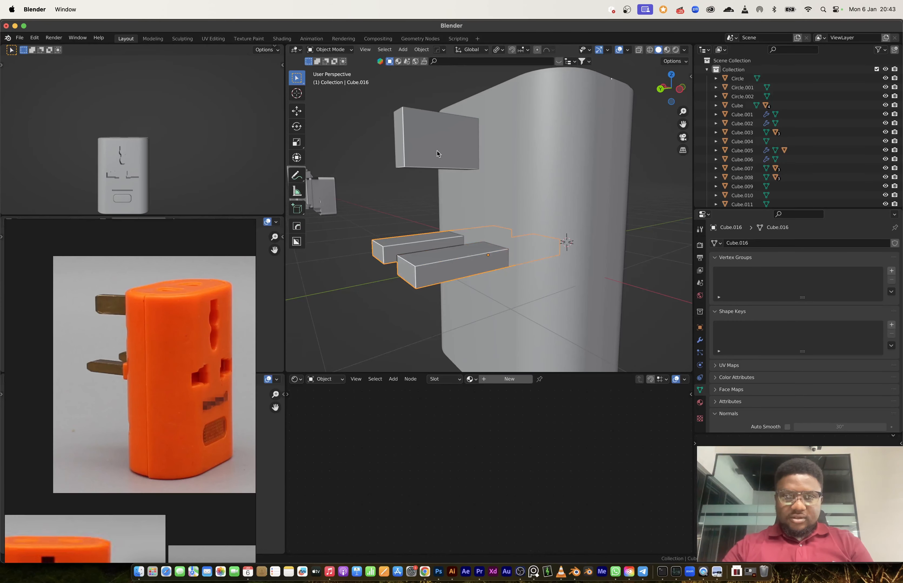
shift+click(437, 153)
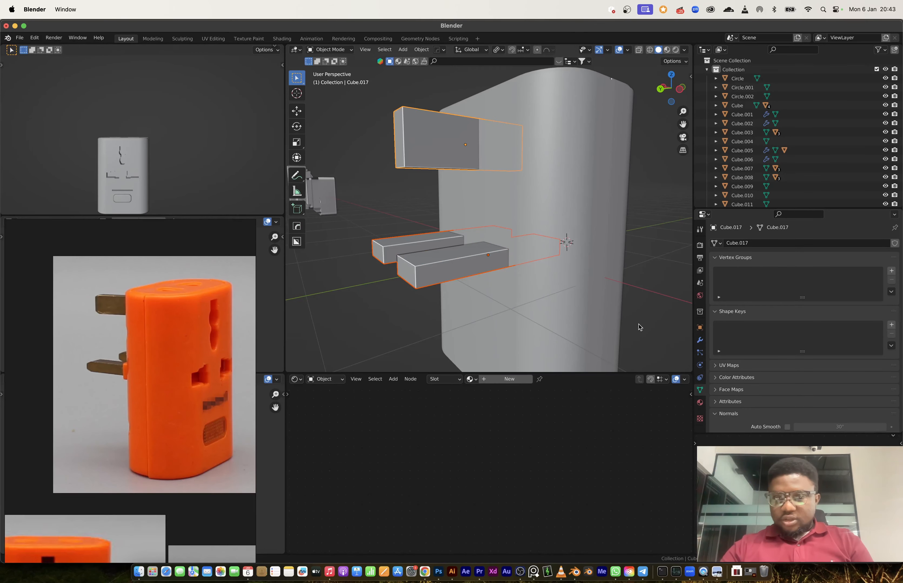
right_click(467, 275)
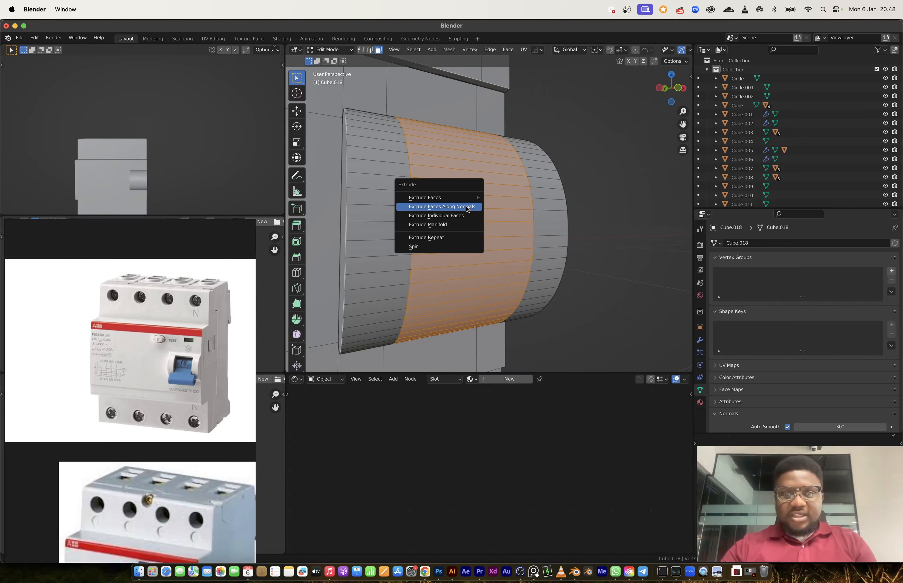
- Extrude the selected middle band of faces on the circuit breaker's curved part inward along their normals
click(467, 206)
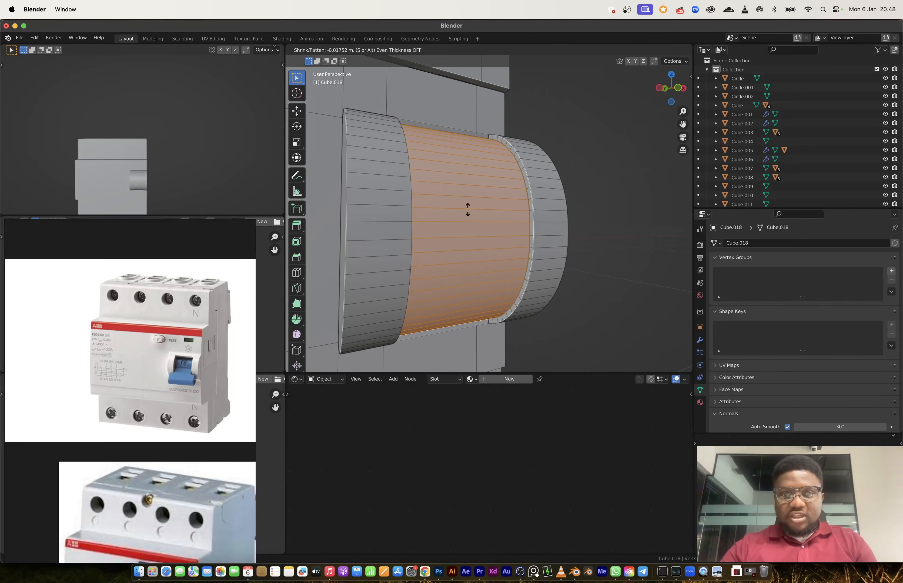
- Extrude the selected faces between the two round discs inward by 0.175 m and snap the 3D cursor to them
click(471, 235)
middle_drag(471, 235, 429, 238)
key(shift+s)
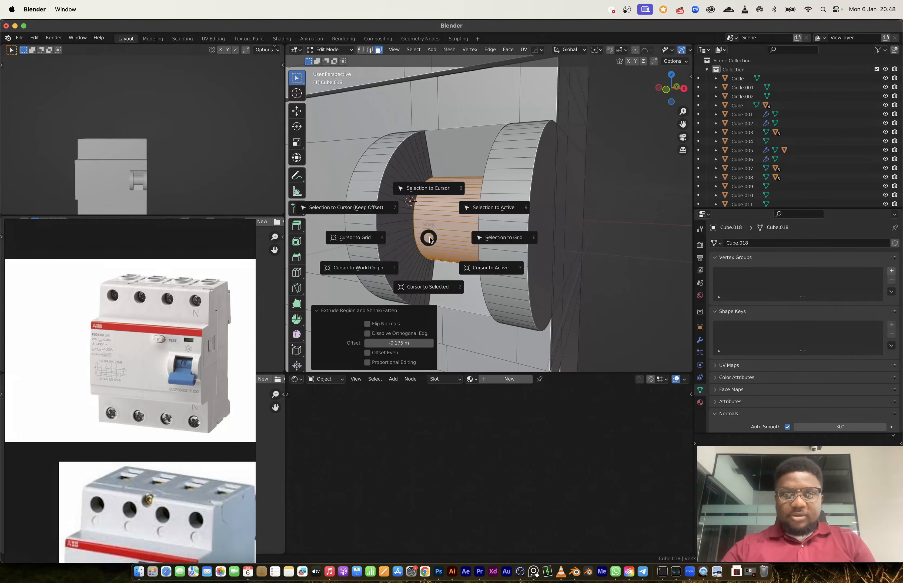
click(427, 286)
middle_drag(428, 287, 457, 250)
key(Tab)
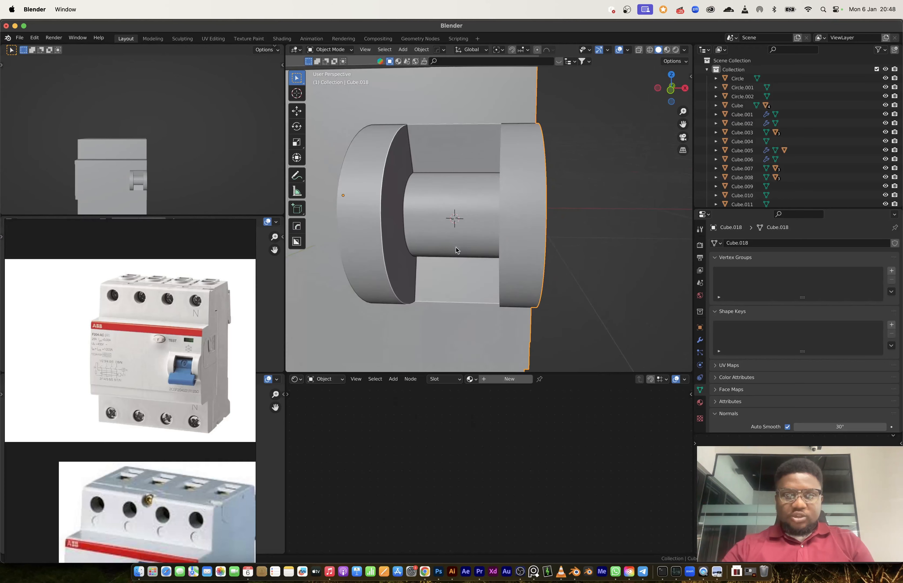
- Add a 32-vertex cylinder at the 3D cursor and rotate it 90° about the global Y axis
key(shift+a)
mouse_move(456, 249)
click(498, 297)
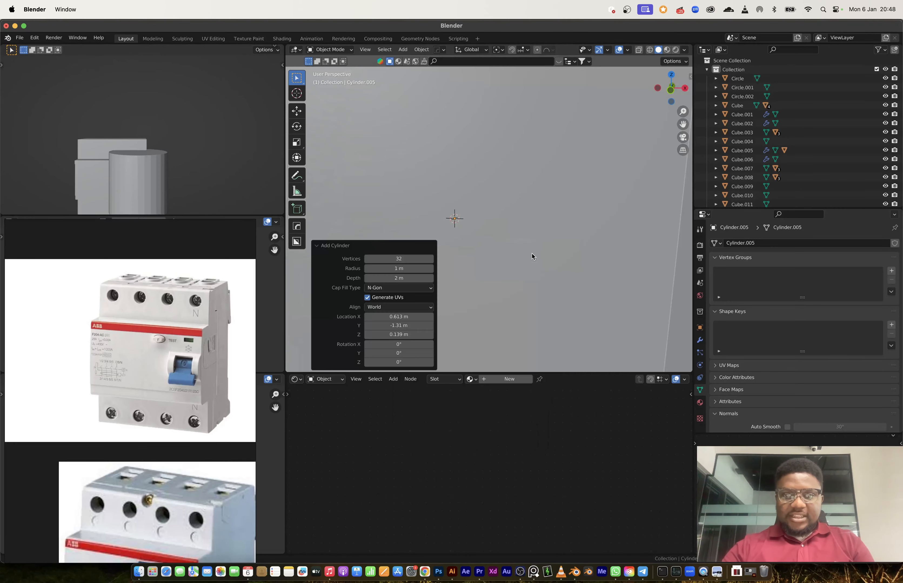
scroll(532, 255, down, 8)
key(r)
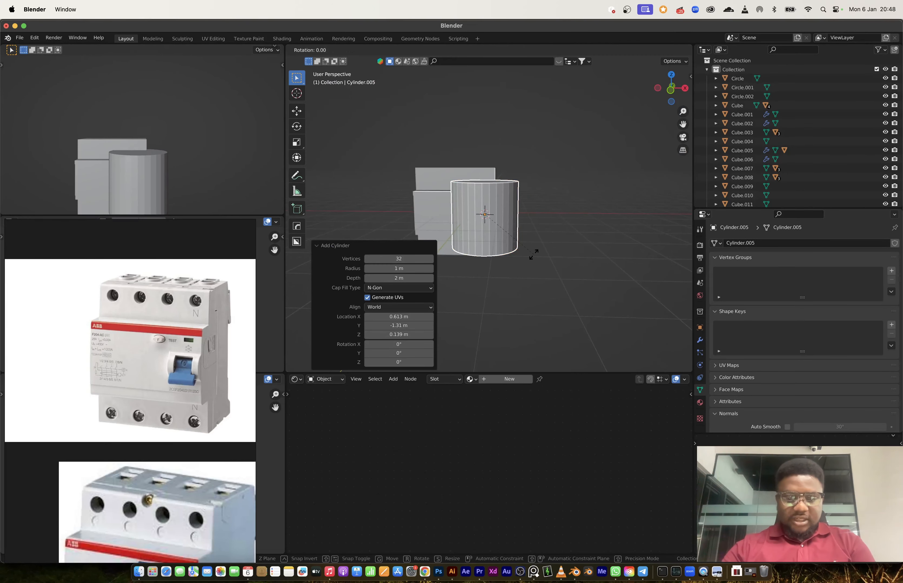
key(y)
key(9)
key(0)
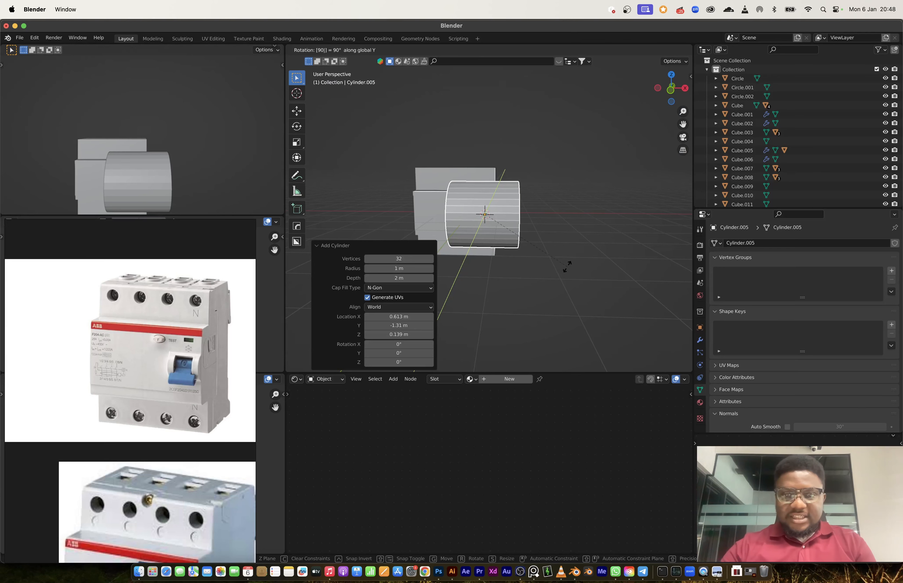
key(Return)
- Scale the cylinder down to about 0.239 and move it about 0.076 m along the Y axis into the switch recess
key(s)
click(495, 243)
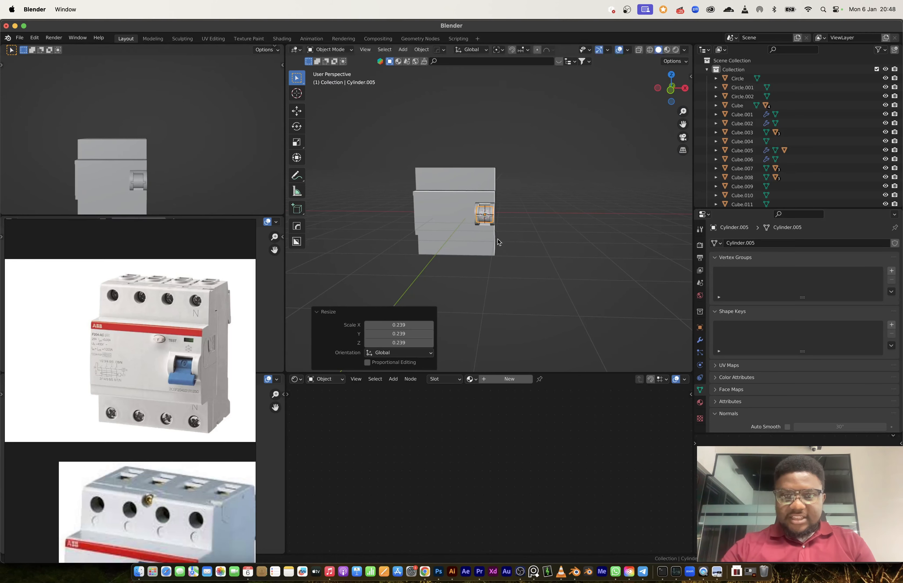
scroll(493, 244, up, 6)
mouse_move(492, 244)
middle_down()
mouse_move(402, 242)
mouse_move(478, 240)
middle_up()
key(g)
key(y)
click(469, 241)
- Narrow the cylinder along the X axis to about 0.566 so it fits between the two round discs
key(s)
key(x)
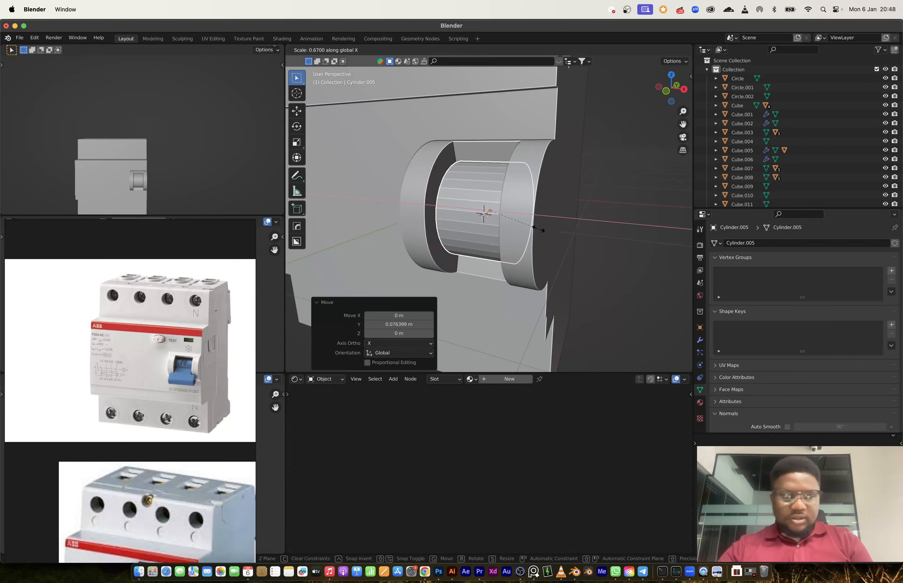
click(516, 243)
scroll(516, 243, up, 3)
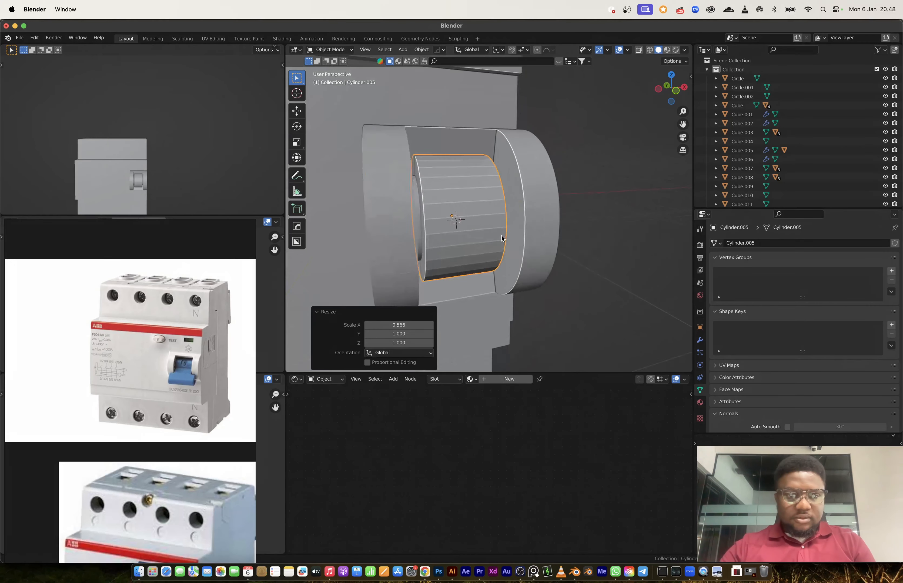
- Extrude three adjacent front faces of the cylinder outward by about 0.181 m to start the toggle lever
middle_drag(516, 243, 465, 234)
scroll(463, 236, down, 3)
key(Tab)
click(458, 229)
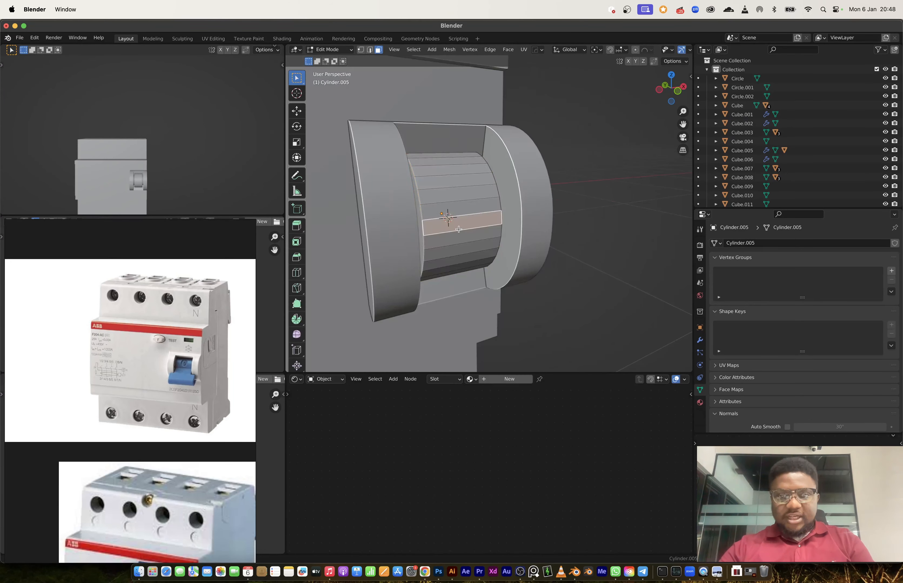
shift+click(461, 243)
shift+click(459, 206)
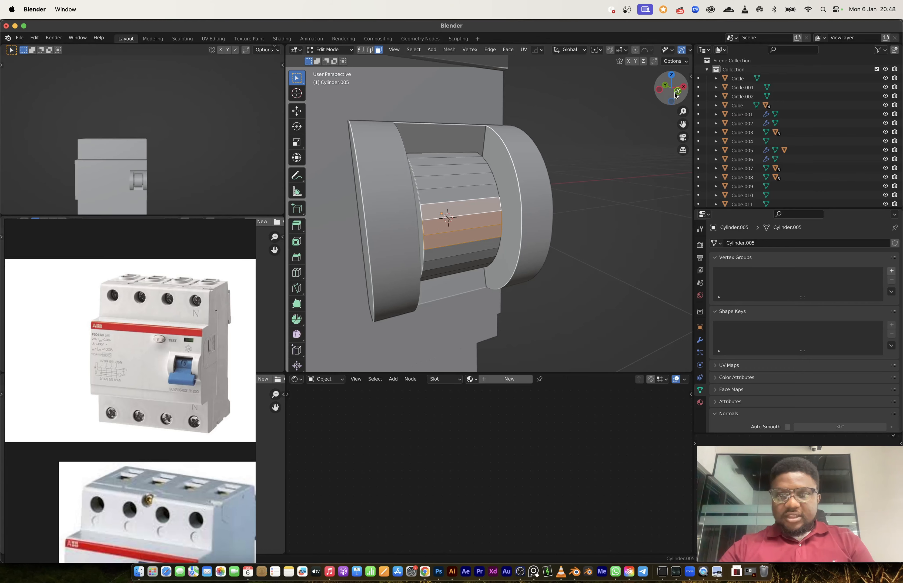
click(675, 93)
click(440, 226)
shift+click(440, 247)
shift+click(441, 268)
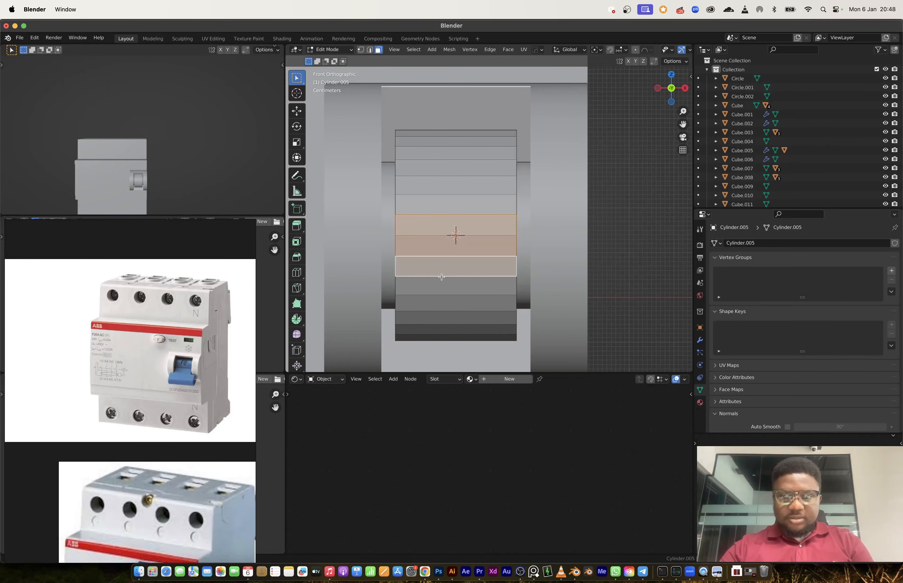
middle_drag(441, 276, 508, 281)
key(e)
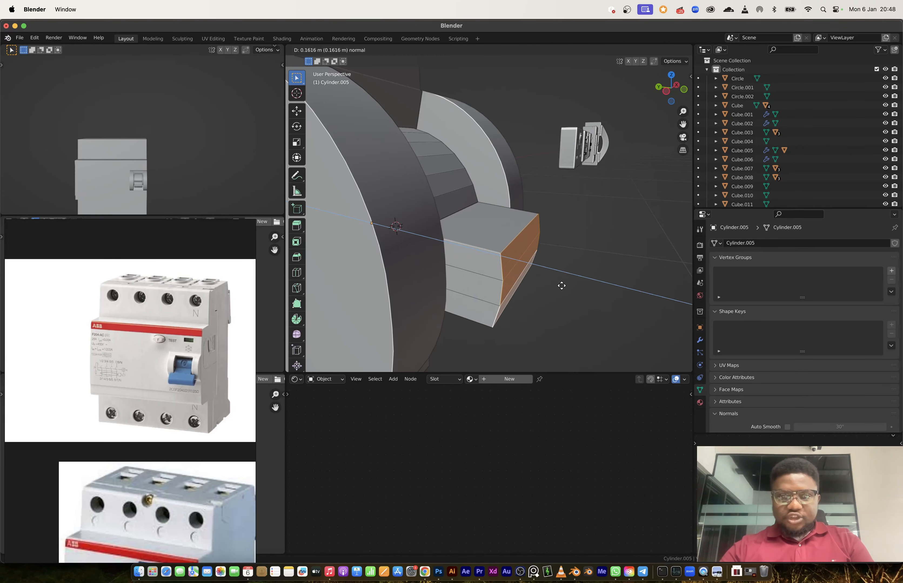
click(567, 285)
- Flatten the extruded lever's end faces by scaling them to 0 along the Y axis
key(s)
key(y)
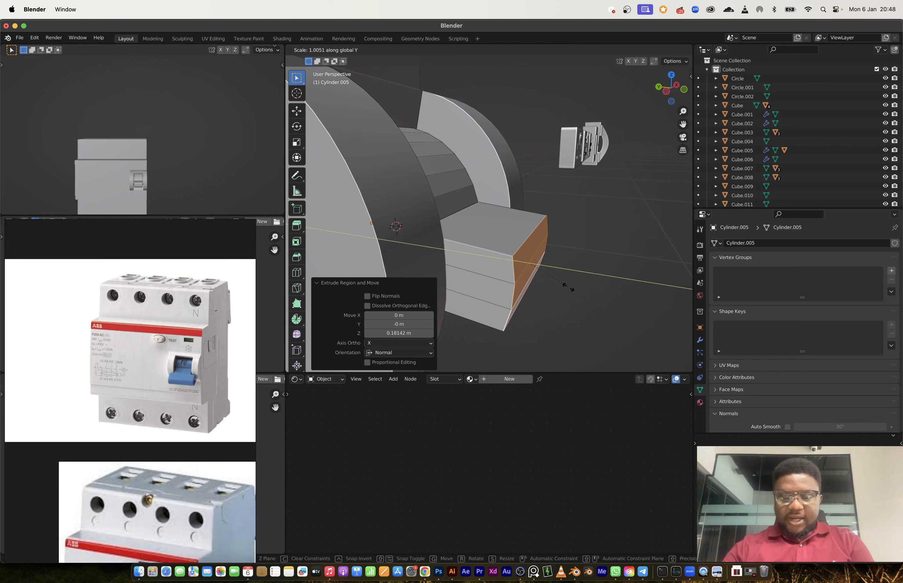
key(0)
key(Return)
- Add one loop cut around the extruded lever block, slid to a factor of about 0.351
middle_drag(568, 287, 457, 244)
click(450, 240)
click(440, 238)
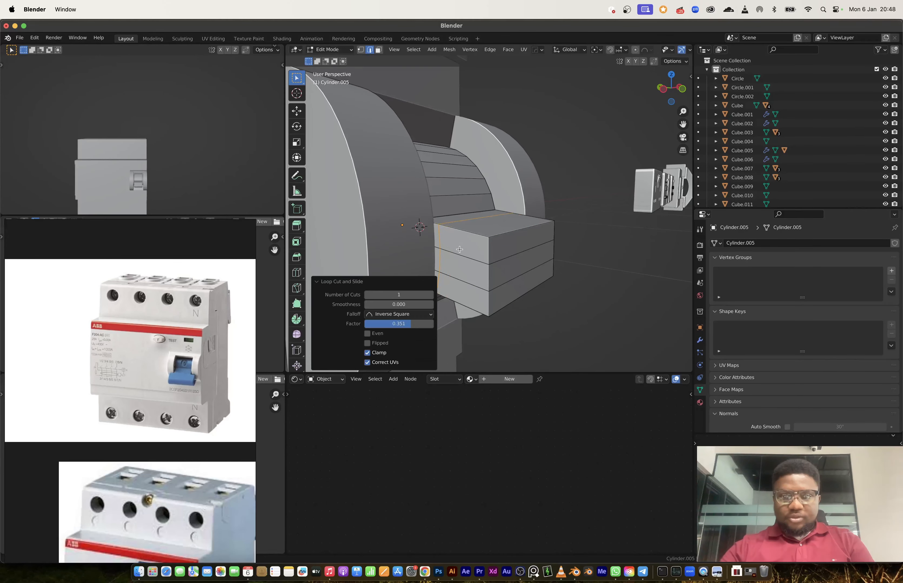
- Extrude the outer side faces on both ends of the lever along their normals with an offset of about 0.845 m
key(3)
click(456, 250)
shift+click(456, 276)
middle_drag(454, 294, 461, 274)
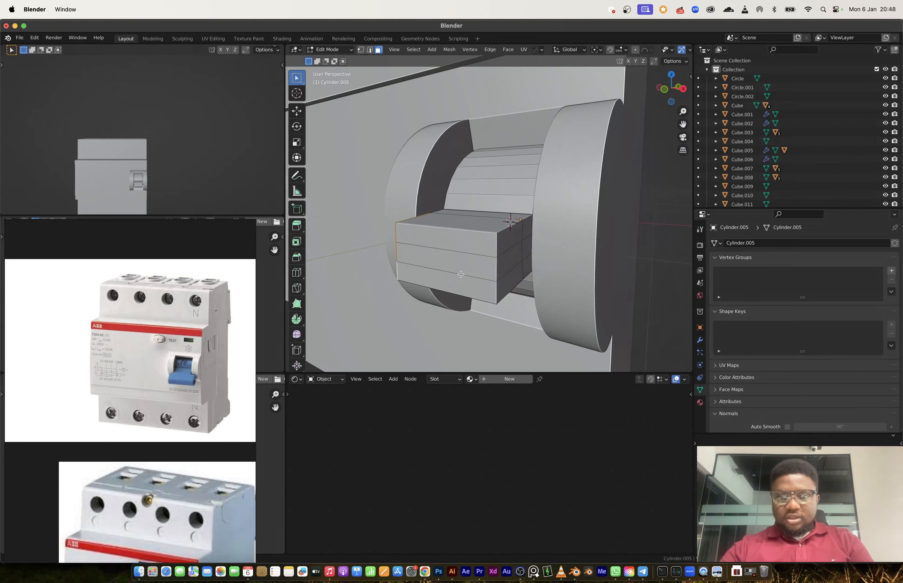
shift+click(507, 265)
shift+click(508, 290)
key(alt+e)
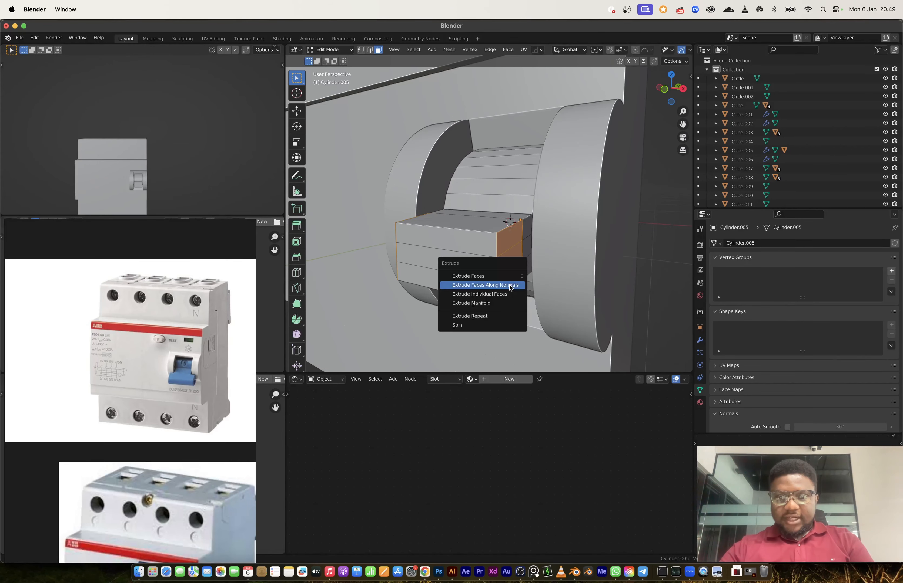
click(509, 284)
click(497, 182)
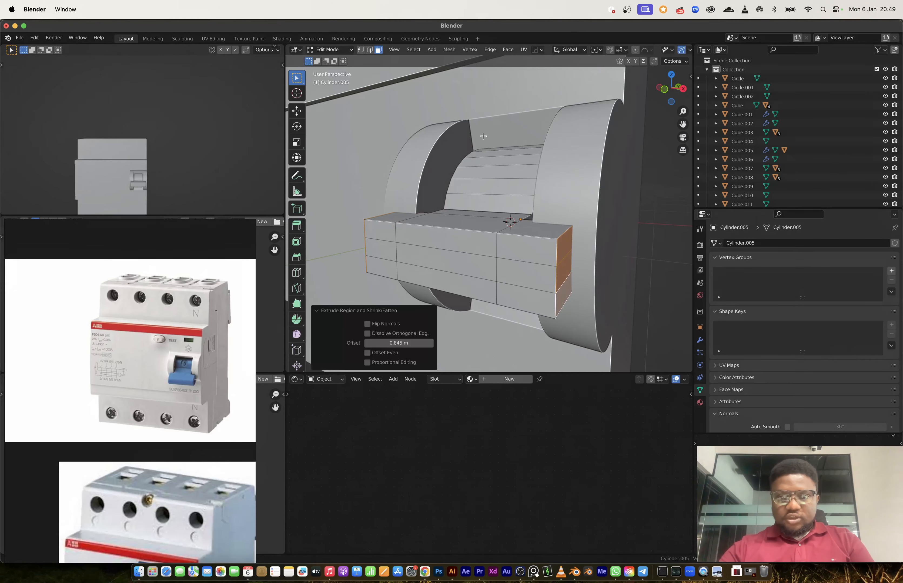
- Bevel the upper and lower front edges along the full width of the lever's crossbar into rounded edges
key(Tab)
scroll(490, 251, down, 4)
middle_drag(490, 251, 517, 246)
scroll(518, 246, up, 4)
key(Tab)
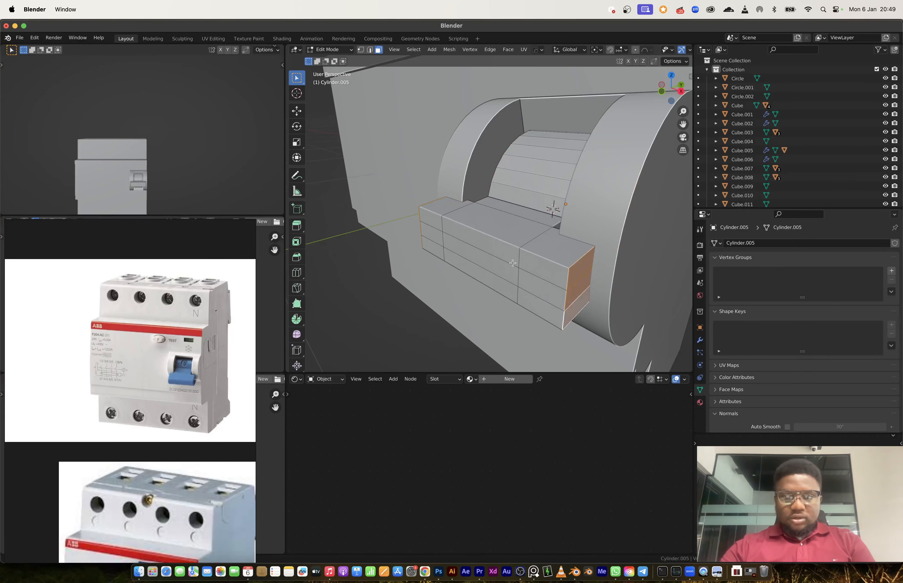
click(486, 238)
alt+click(488, 234)
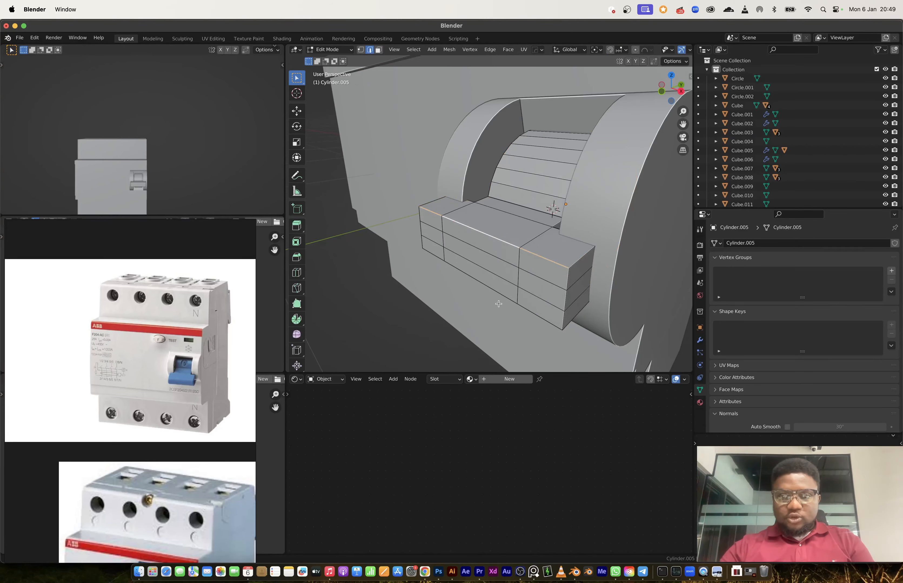
middle_drag(491, 293, 603, 326)
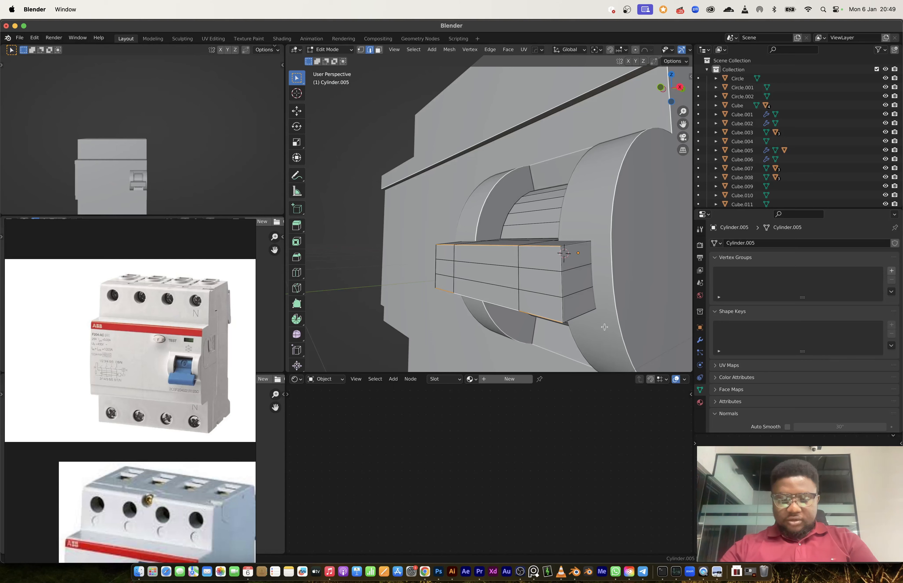
key(ctrl+b)
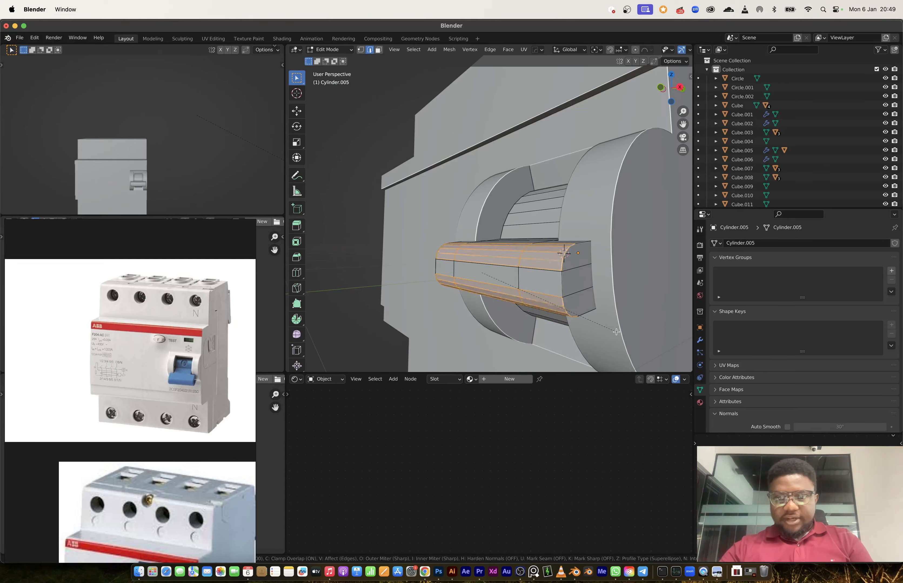
click(615, 332)
- Move the rear vertices of the crossbar's side arms about 0.038 m forward along the negative Y axis
middle_drag(601, 316, 560, 284)
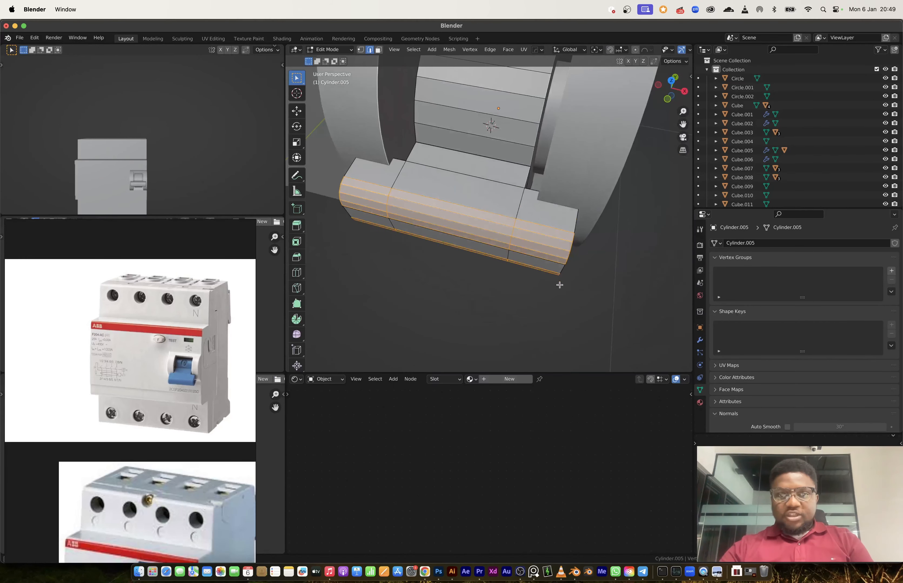
click(670, 81)
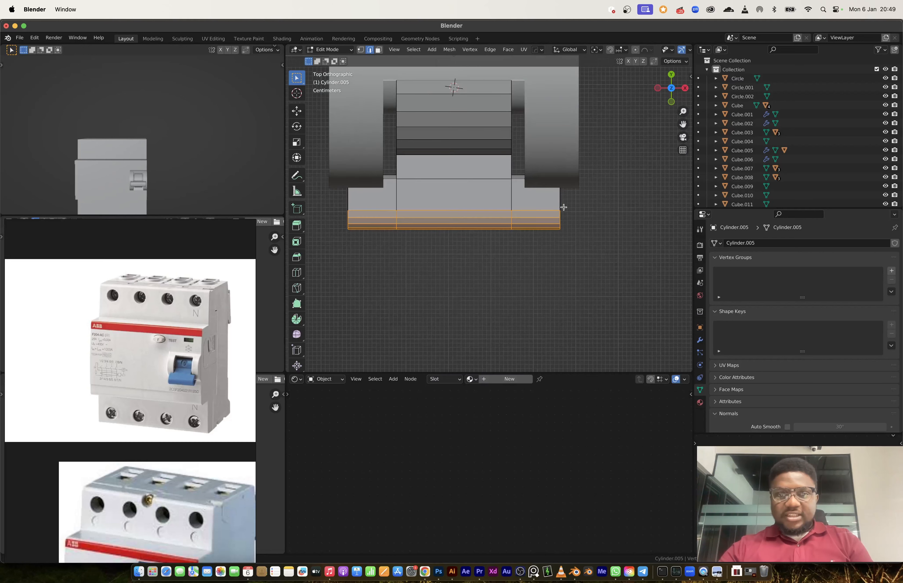
key(1)
key(alt+z)
drag(591, 264, 580, 197)
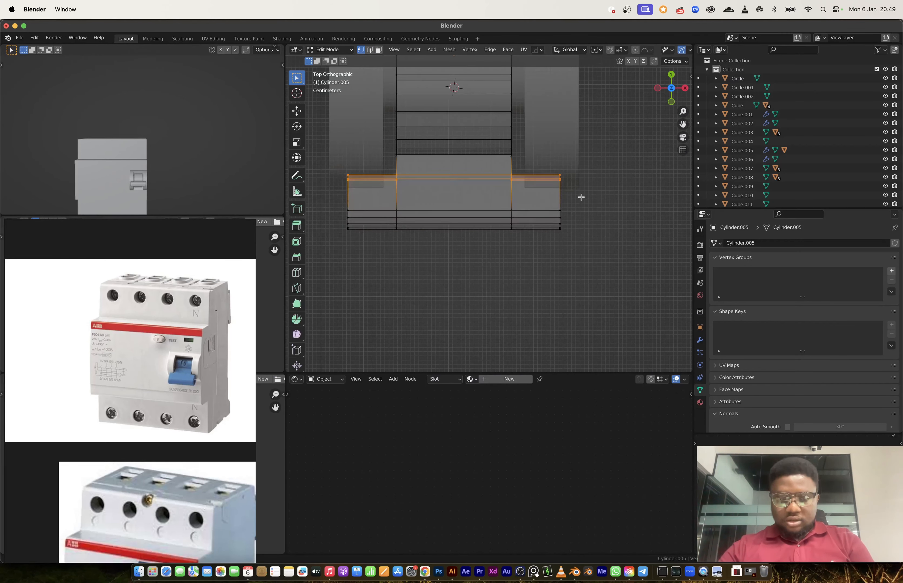
key(g)
key(y)
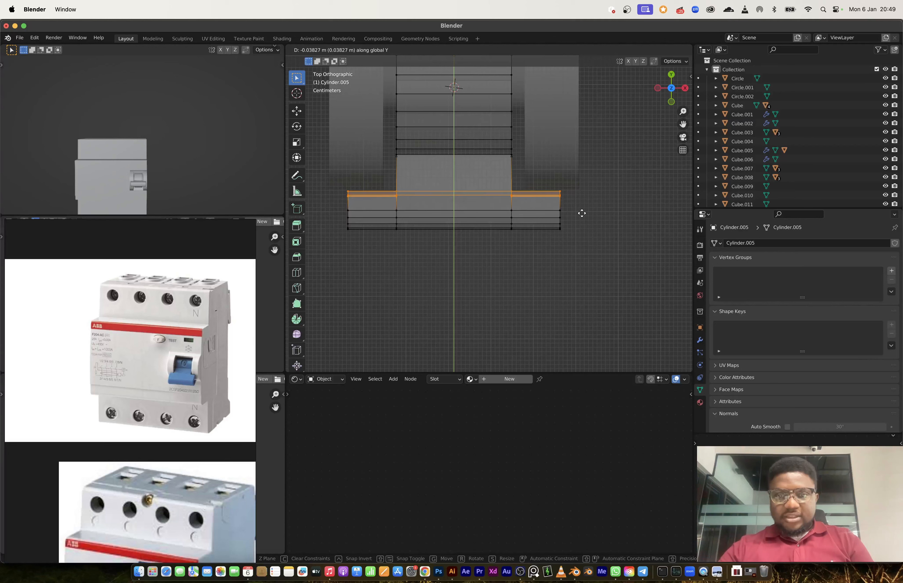
click(581, 214)
- Shade the toggle lever smooth and enable Auto Smooth at 30°
key(Tab)
middle_drag(581, 214, 481, 126)
key(alt+z)
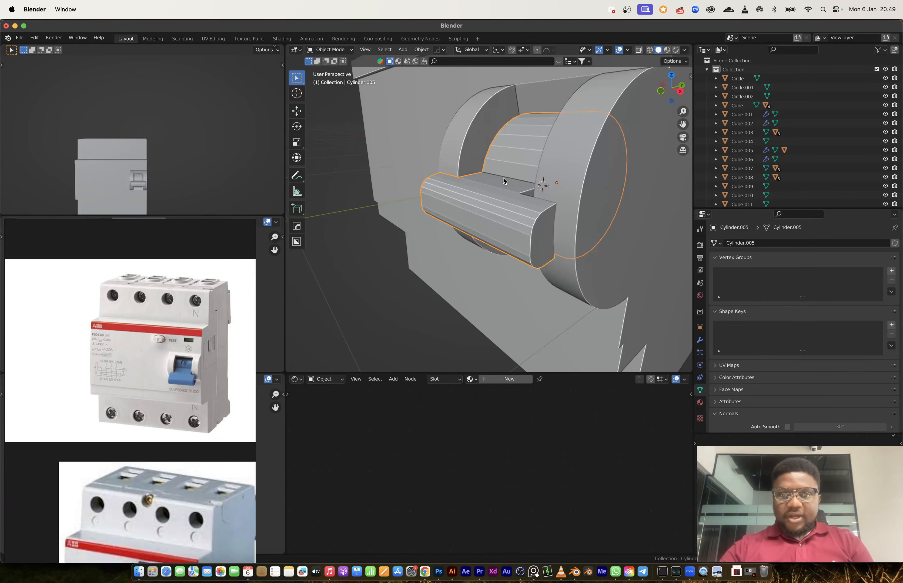
right_click(503, 181)
click(503, 178)
middle_drag(503, 179, 550, 202)
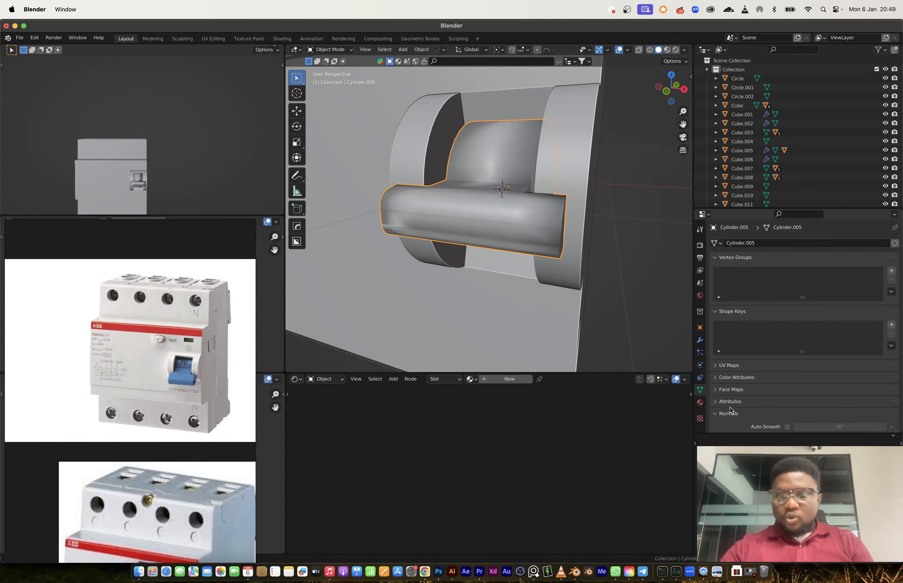
click(787, 426)
middle_drag(637, 277, 588, 266)
- Merge the toggle lever's overlapping vertices by distance, using a merge distance of 0.0001 m
key(Tab)
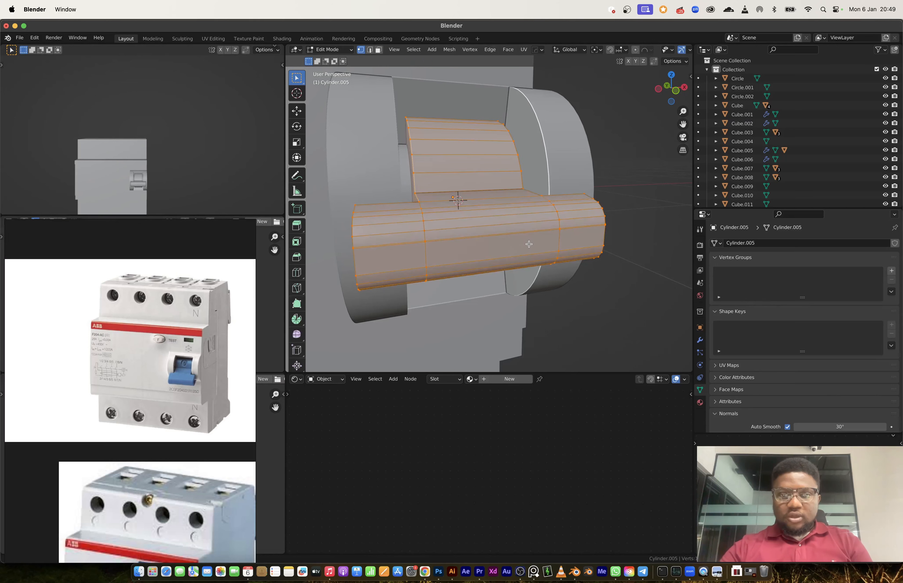
key(m)
click(529, 244)
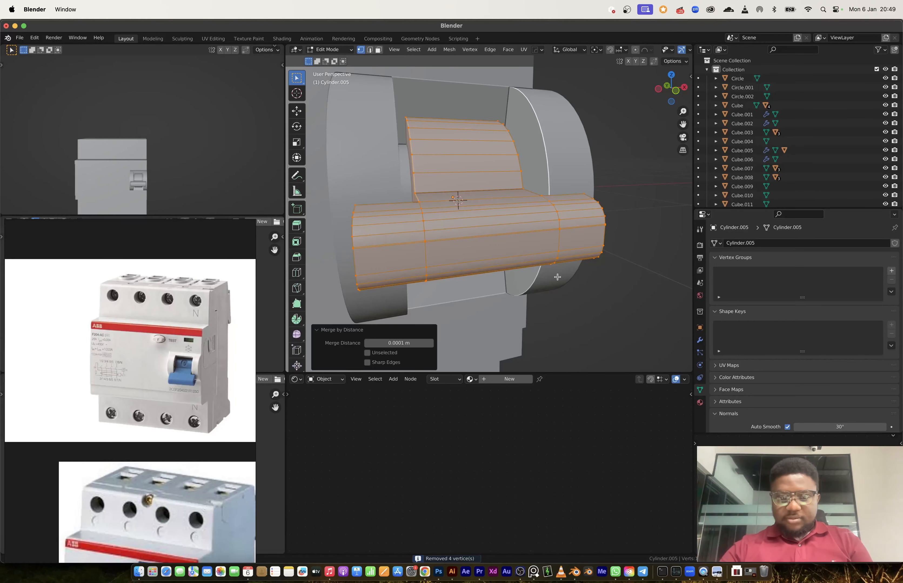
- Dissolve the horizontal edge line across the front of the lever's crossbar and return to Object Mode
middle_drag(521, 259, 462, 240)
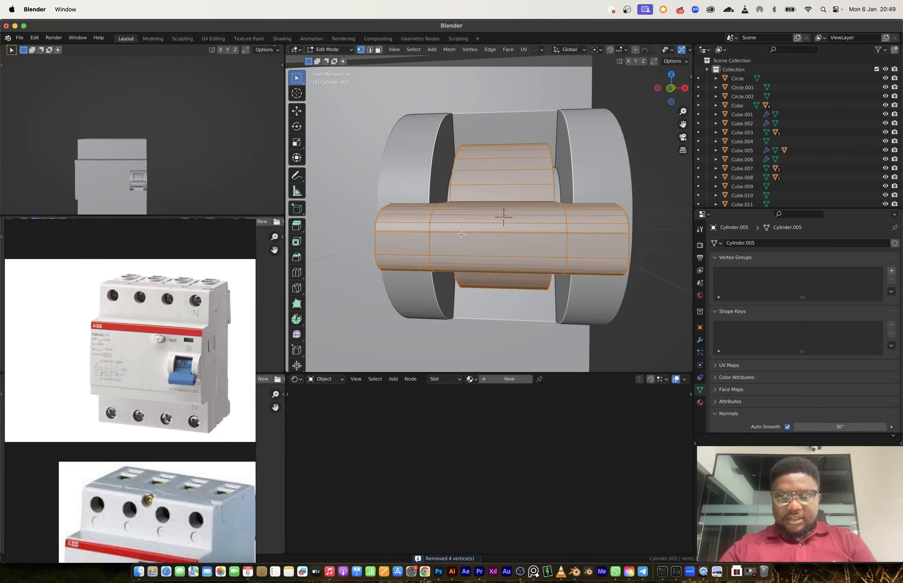
key(2)
click(462, 234)
key(x)
click(449, 301)
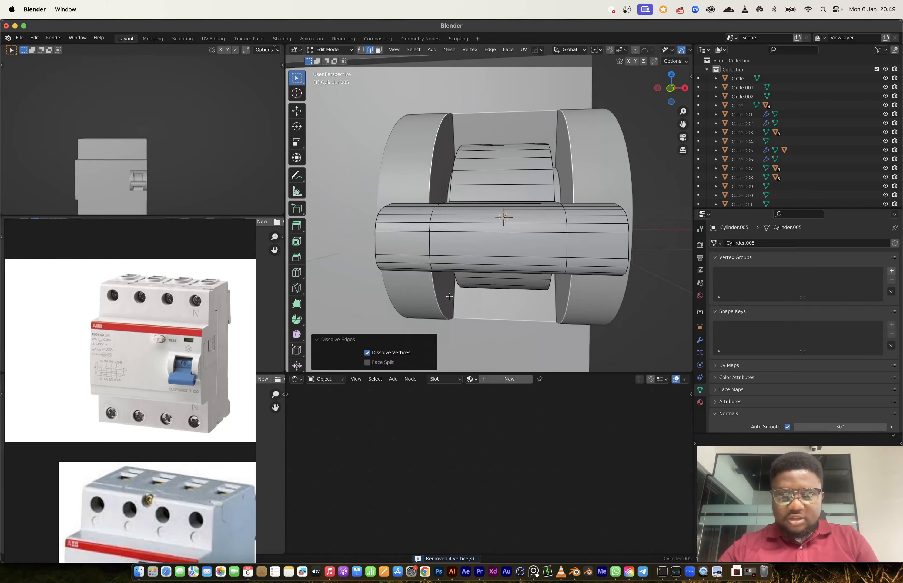
middle_drag(450, 296, 493, 246)
key(Tab)
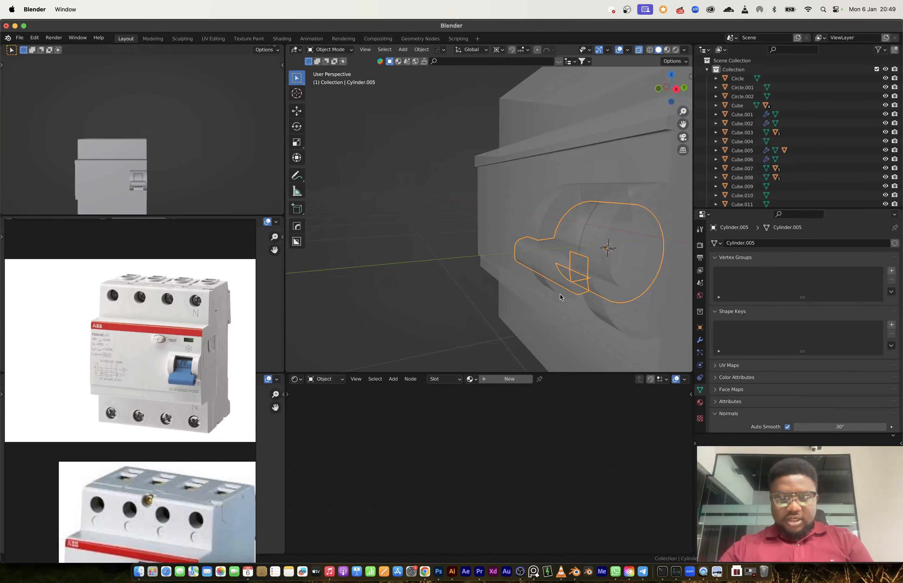
key(r)
key(x)
key(Escape)
key(alt+z)
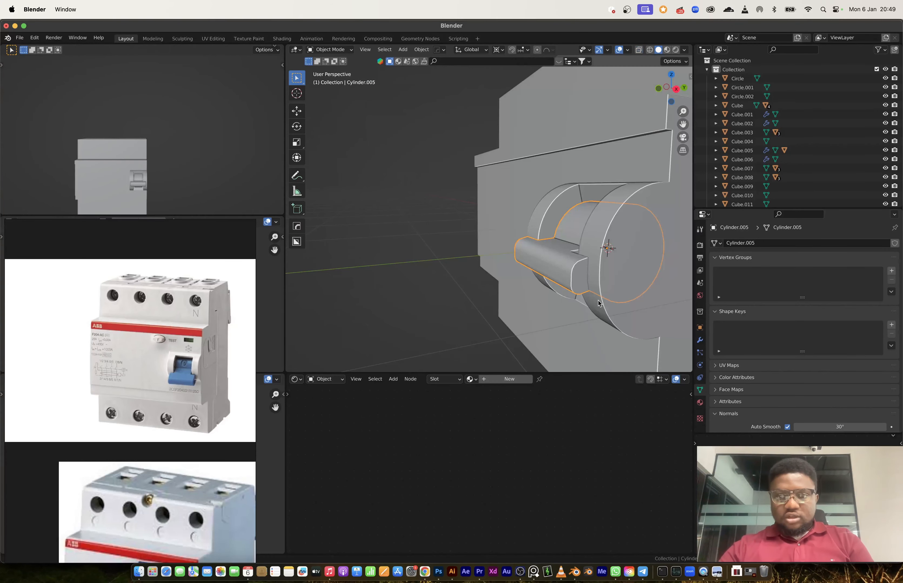
- Rotate the toggle lever about -41.9° around the global X axis so the crossbar tilts upward
mouse_move(598, 303)
middle_down()
mouse_move(592, 280)
mouse_move(606, 288)
middle_up()
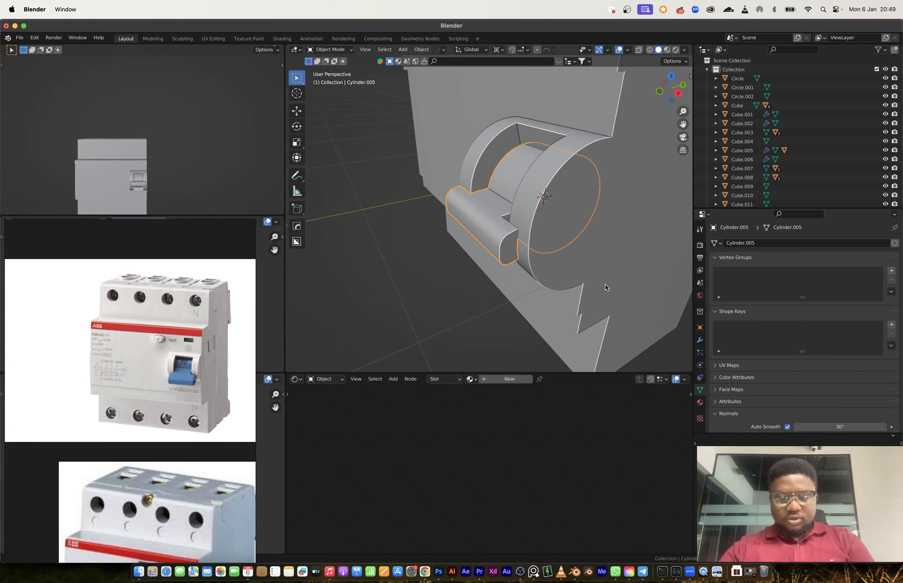
key(r)
key(x)
click(530, 206)
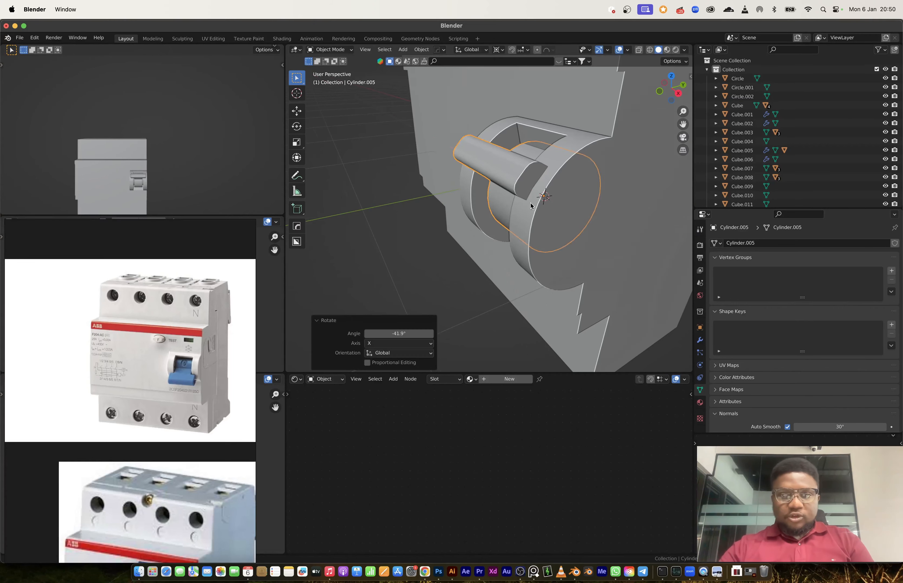
- Add one edge loop near each end of the toggle lever's crossbar
middle_drag(531, 206, 554, 228)
scroll(471, 212, up, 2)
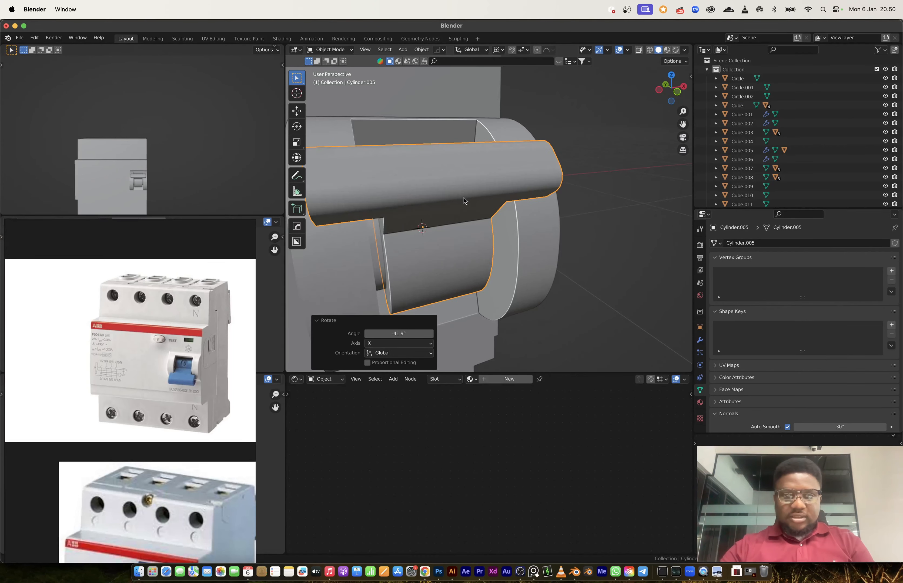
scroll(466, 202, down, 2)
key(Tab)
shift+middle_drag(465, 195, 431, 242)
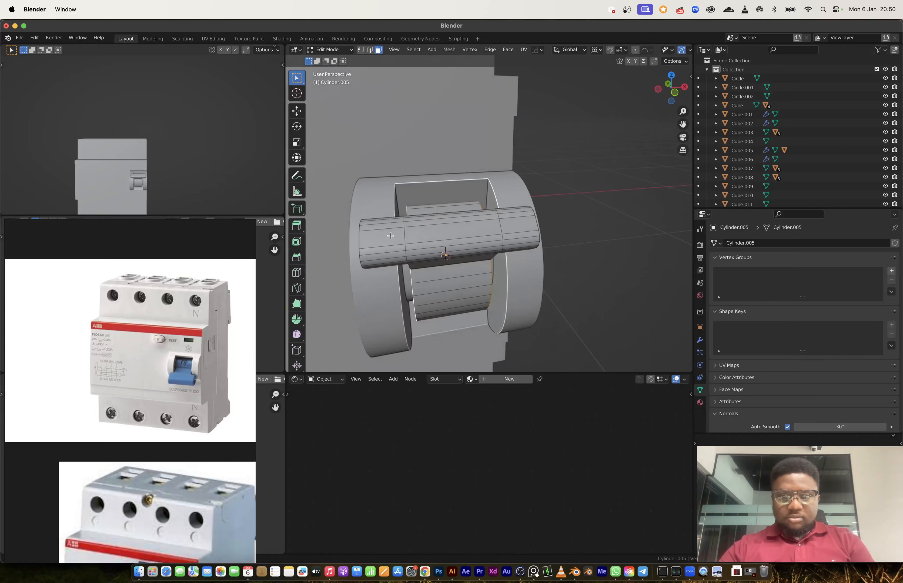
click(382, 239)
key(ctrl+r)
click(373, 224)
click(375, 224)
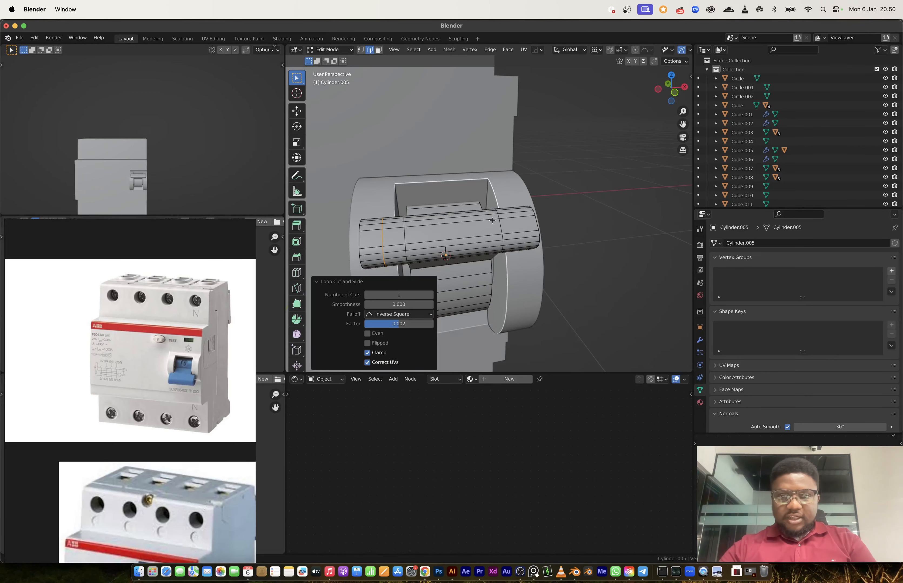
click(511, 215)
click(511, 215)
- Recess the strip of faces across the front of the crossbar between the two end loops to form a shallow groove
key(3)
click(510, 224)
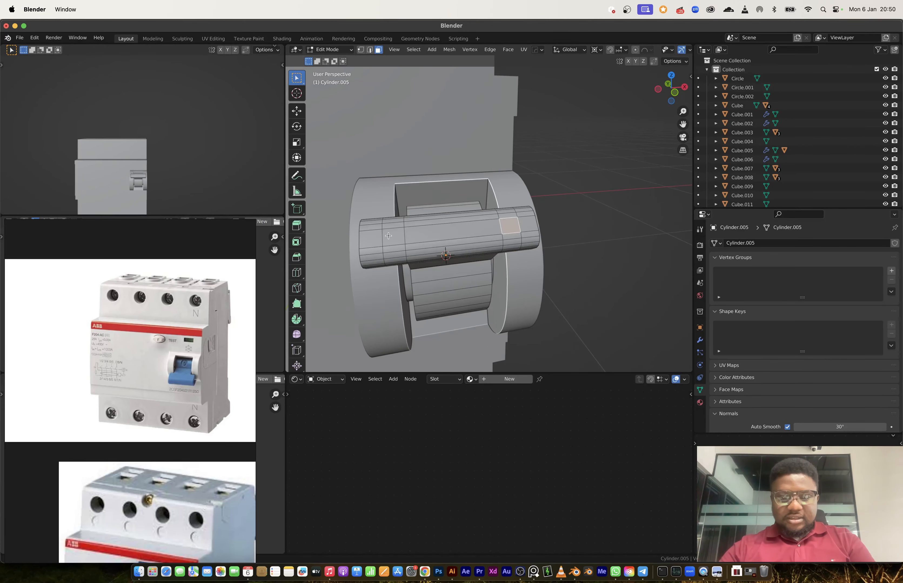
ctrl+click(391, 236)
middle_drag(390, 235, 540, 196)
key(e)
click(479, 194)
key(Tab)
scroll(447, 230, down, 3)
scroll(539, 196, down, 5)
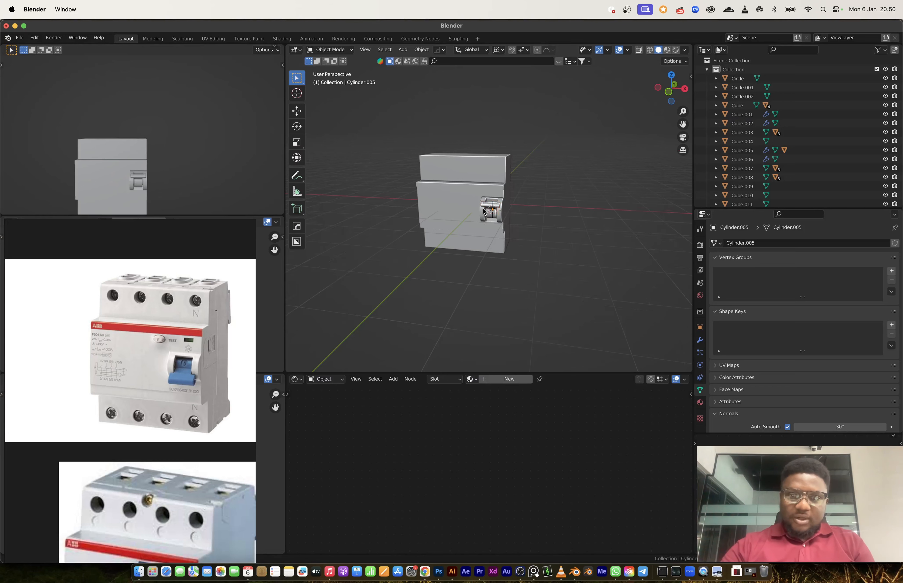
- Narrow the switch housing by moving the vertices of its left side wall about 0.098 m along global X in front view
scroll(484, 211, up, 2)
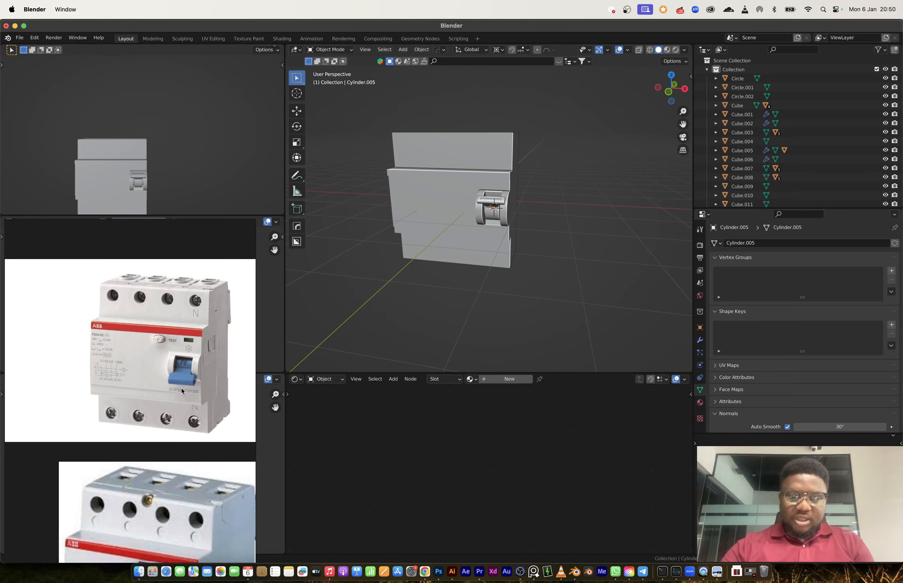
scroll(502, 219, up, 2)
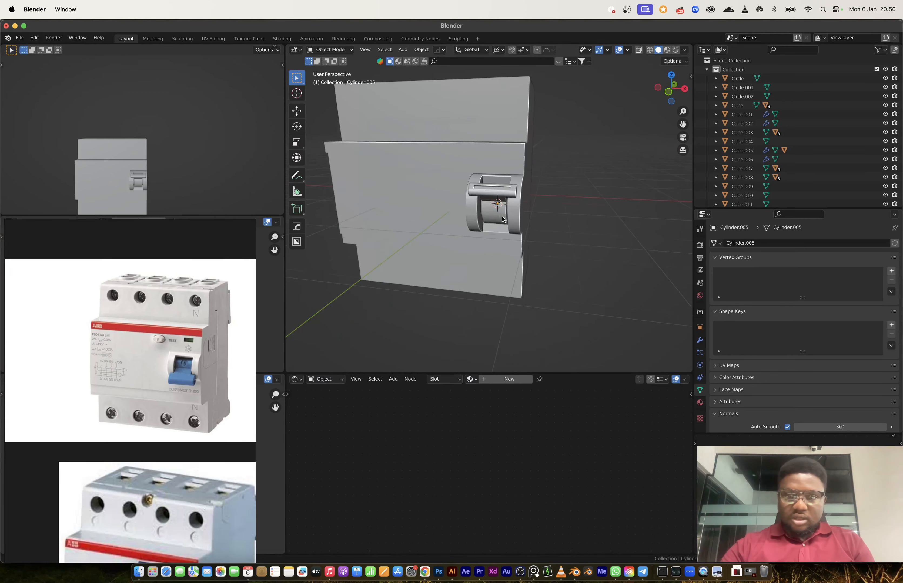
click(476, 201)
key(Tab)
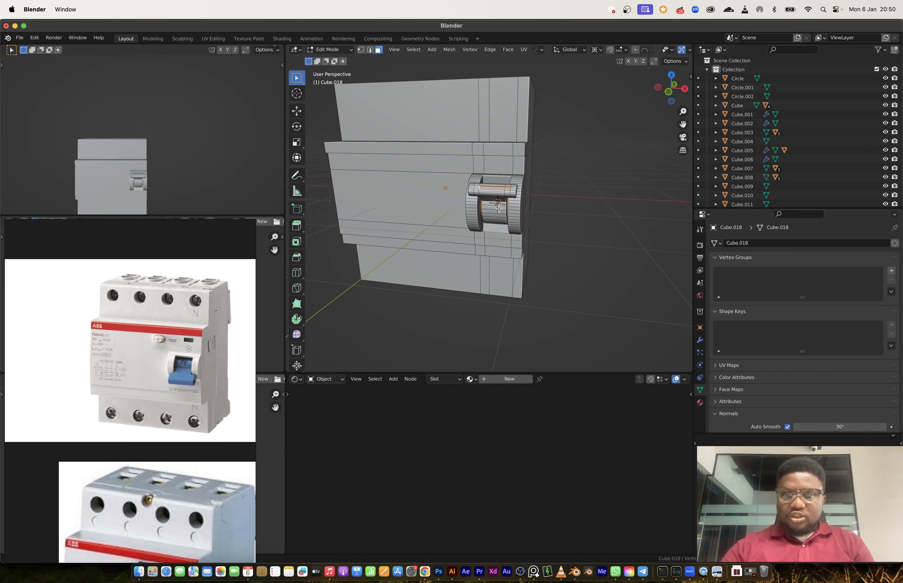
click(669, 92)
key(1)
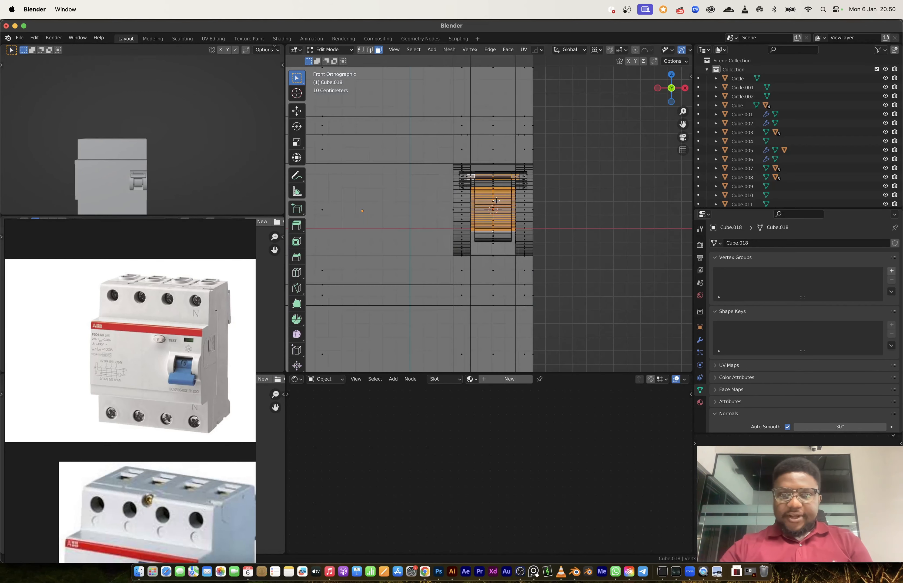
scroll(447, 191, down, 7)
drag(460, 136, 491, 302)
scroll(477, 229, up, 5)
key(g)
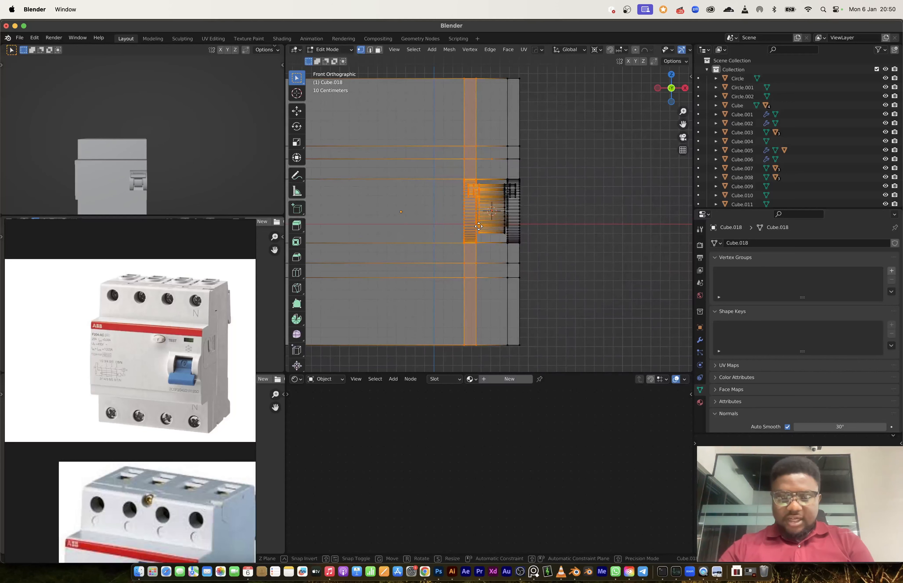
key(x)
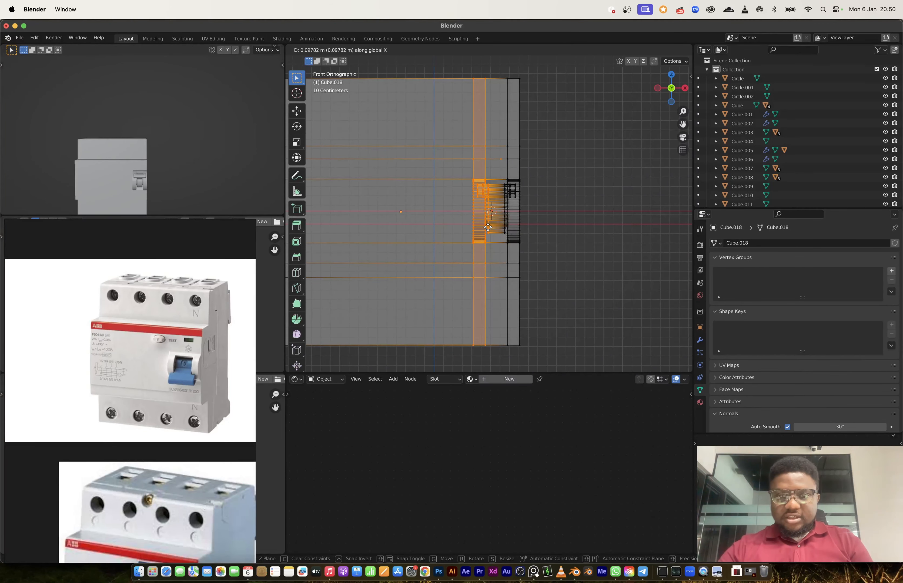
click(488, 227)
key(Tab)
middle_drag(488, 227, 454, 224)
key(alt+z)
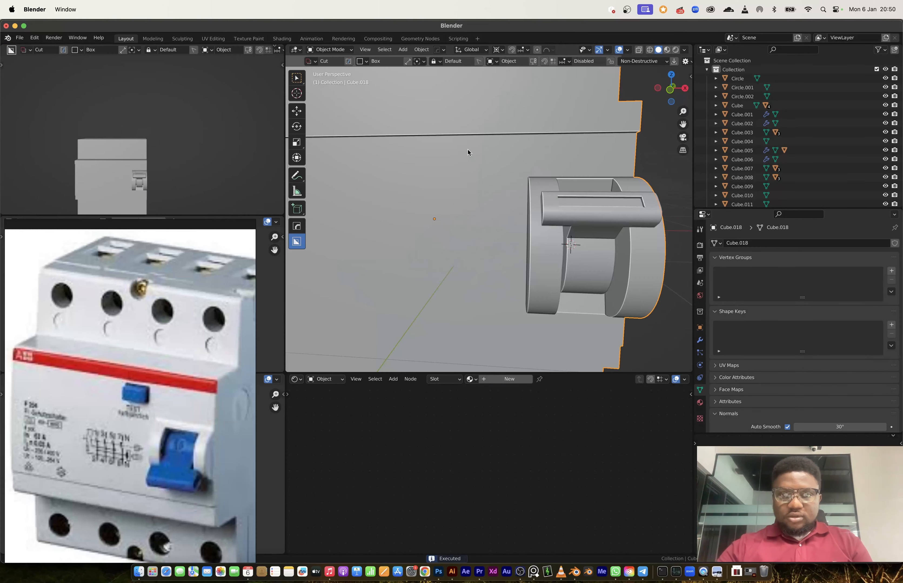
- Cut a small rectangular pocket with the box cutter into the body's front face, above and left of the switch housing
drag(467, 149, 511, 168)
middle_drag(512, 168, 571, 190)
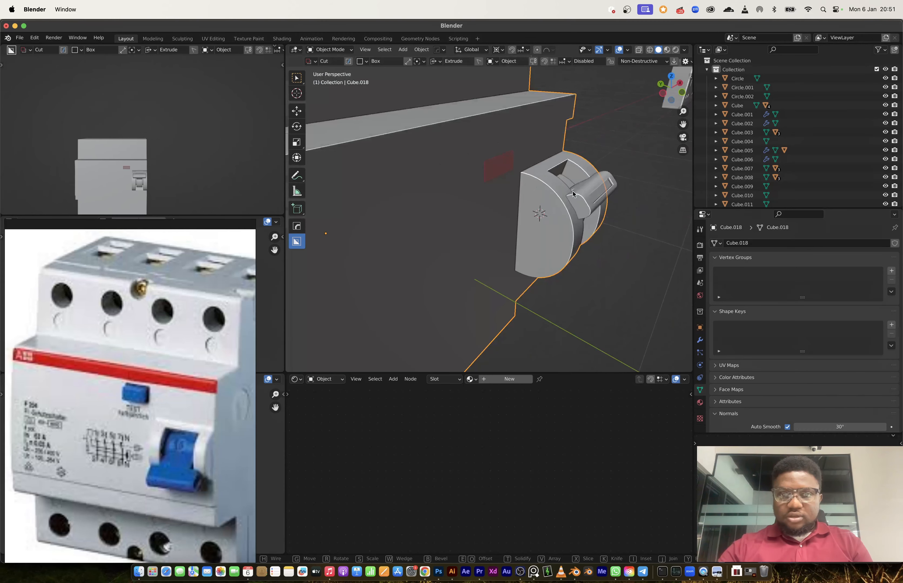
click(478, 170)
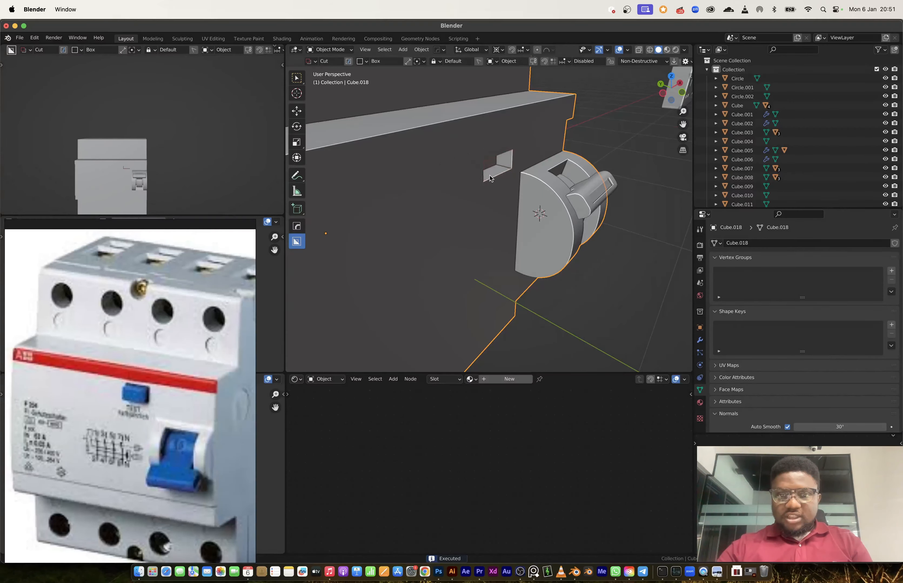
middle_drag(478, 170, 455, 159)
- Reveal the rectangular pocket's boolean cutter with Ever Scroll and duplicate it in place
key(q)
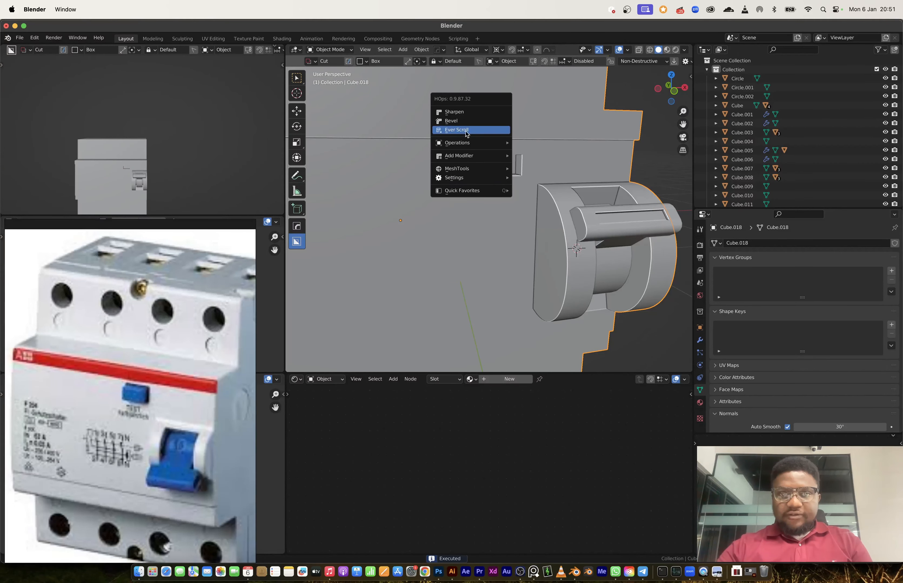
click(465, 132)
click(509, 173)
middle_drag(508, 172, 507, 196)
key(shift+d)
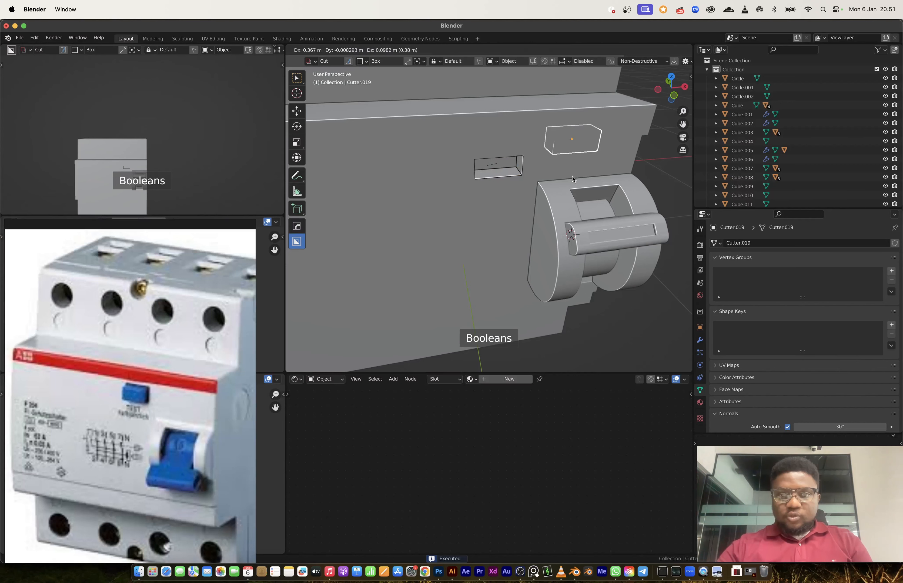
right_click(572, 179)
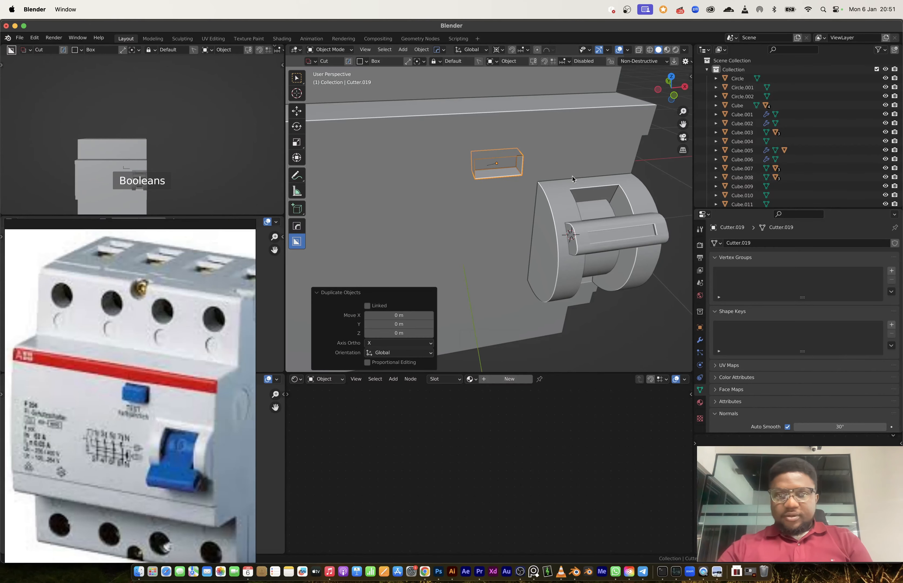
- Set the duplicated cutter to Shade Solid and scale it uniformly to 0.934 so it forms a button block inside the pocket
key(q)
mouse_move(546, 258)
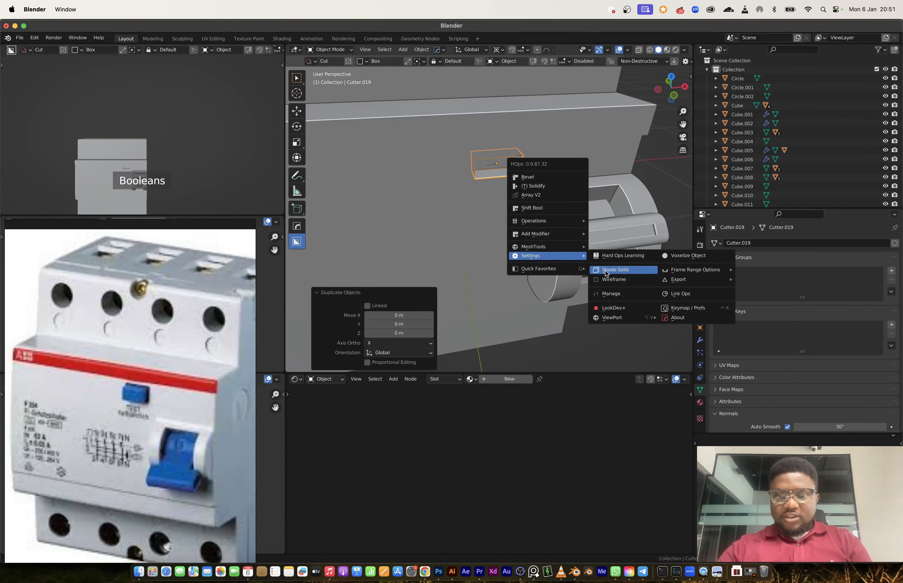
click(604, 271)
mouse_move(504, 194)
middle_down()
mouse_move(517, 196)
mouse_move(510, 176)
middle_up()
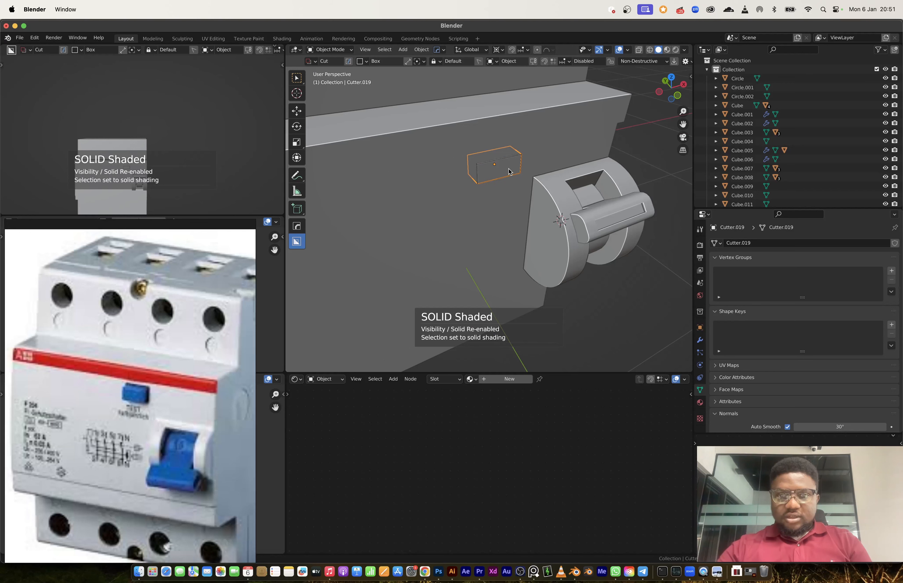
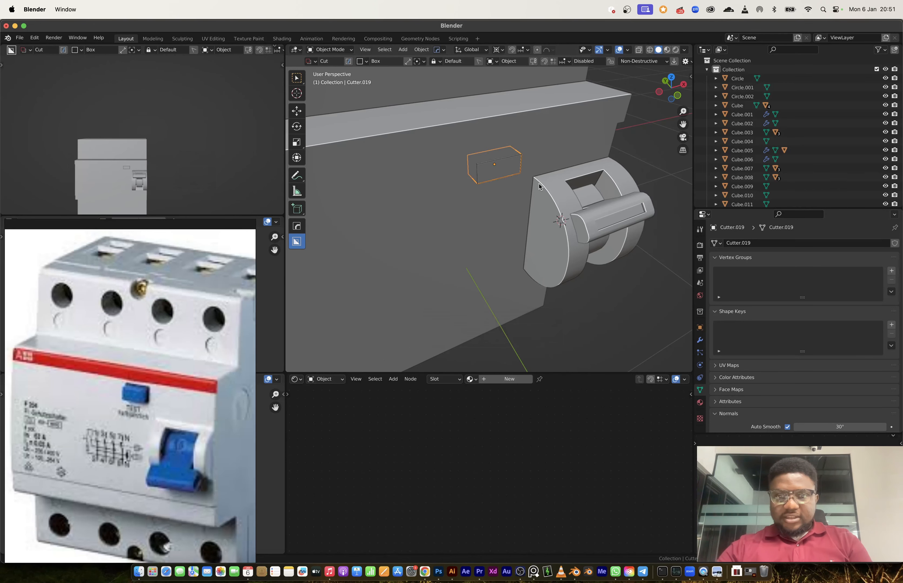
key(s)
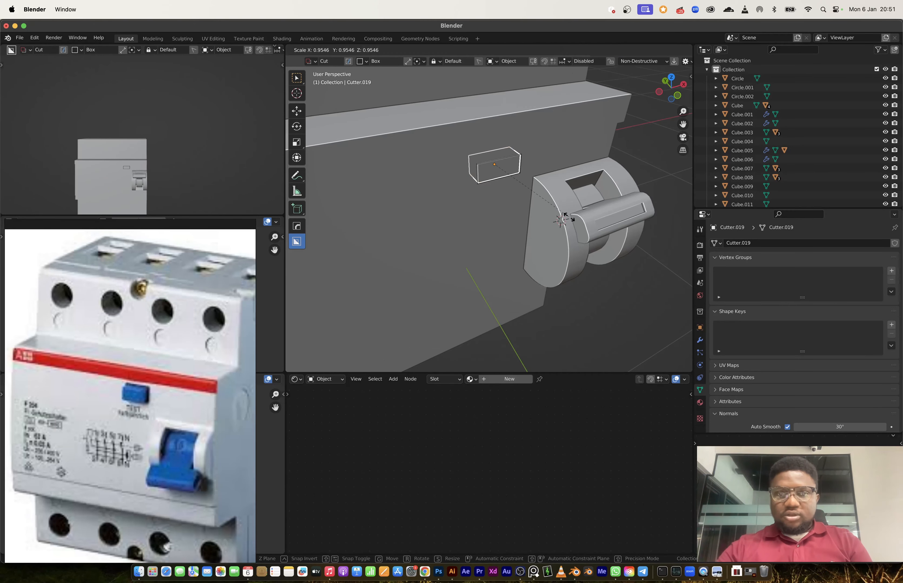
click(562, 215)
- Bevel the edges of the button block's front face and return to Object Mode
scroll(509, 184, up, 3)
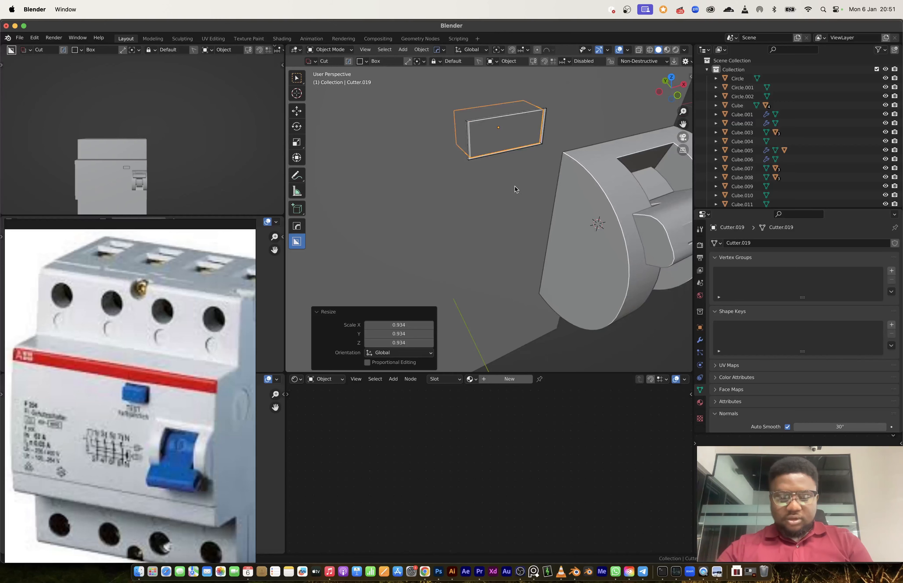
key(Tab)
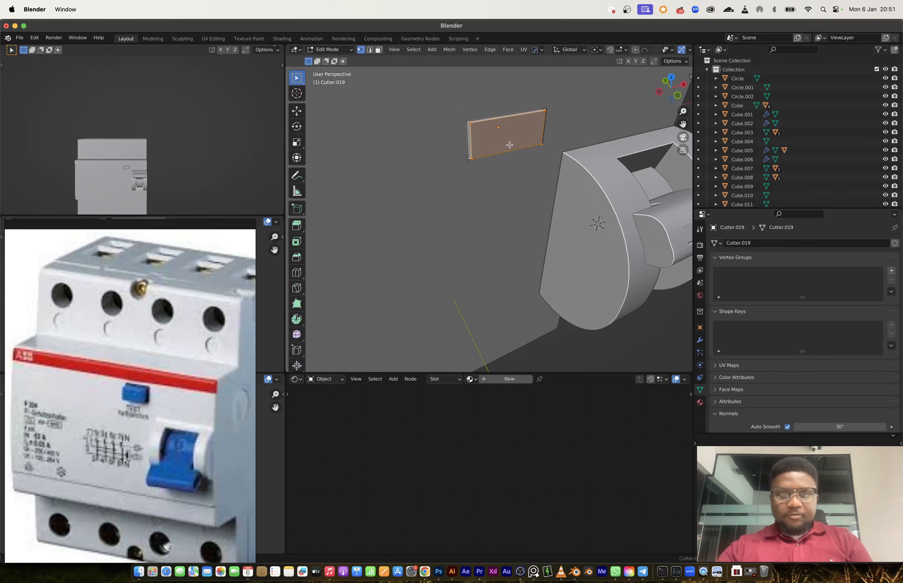
key(3)
middle_drag(509, 145, 596, 249)
key(ctrl+b)
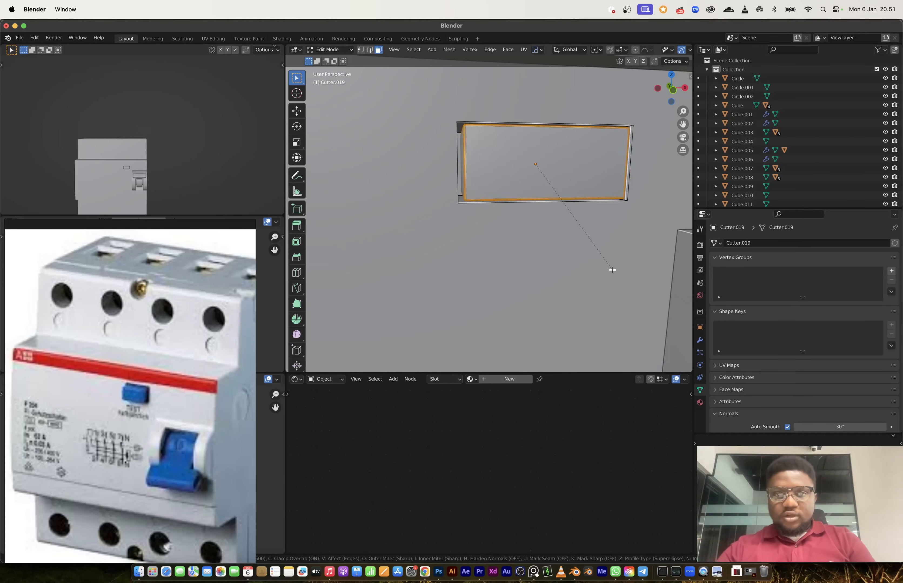
click(621, 279)
key(Tab)
scroll(584, 244, down, 8)
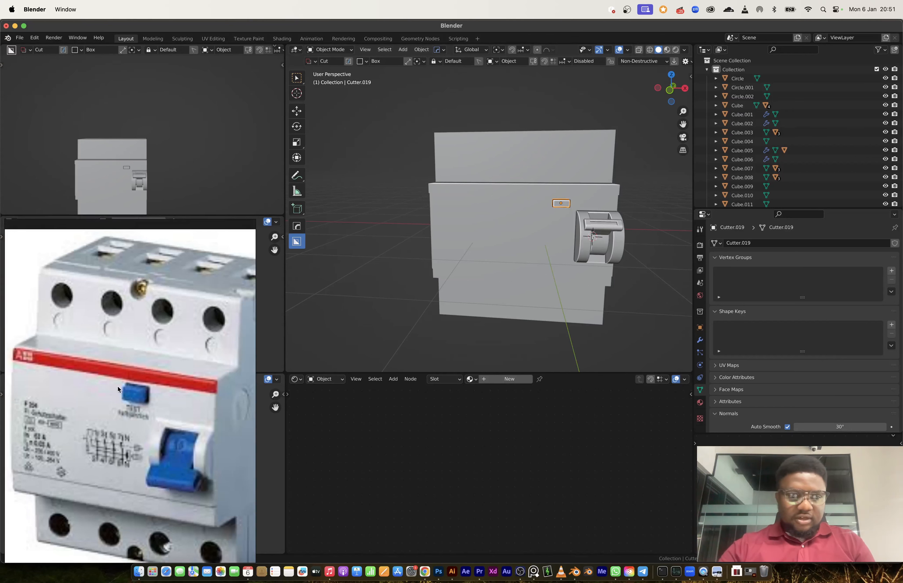
- Switch the cutter shape to Circle (32) and draw a round cutter near the upper-left corner of the body in front view
click(670, 96)
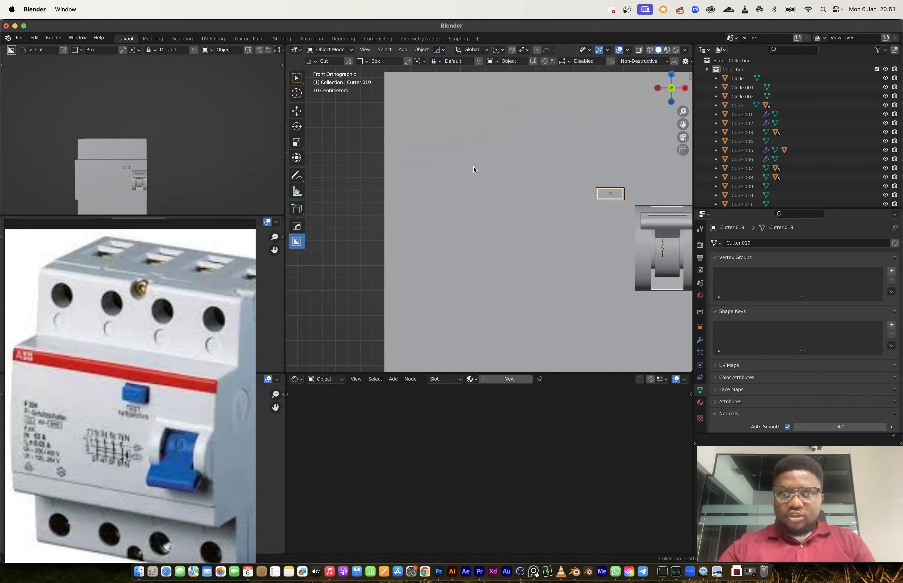
shift+middle_drag(474, 169, 474, 238)
click(436, 213)
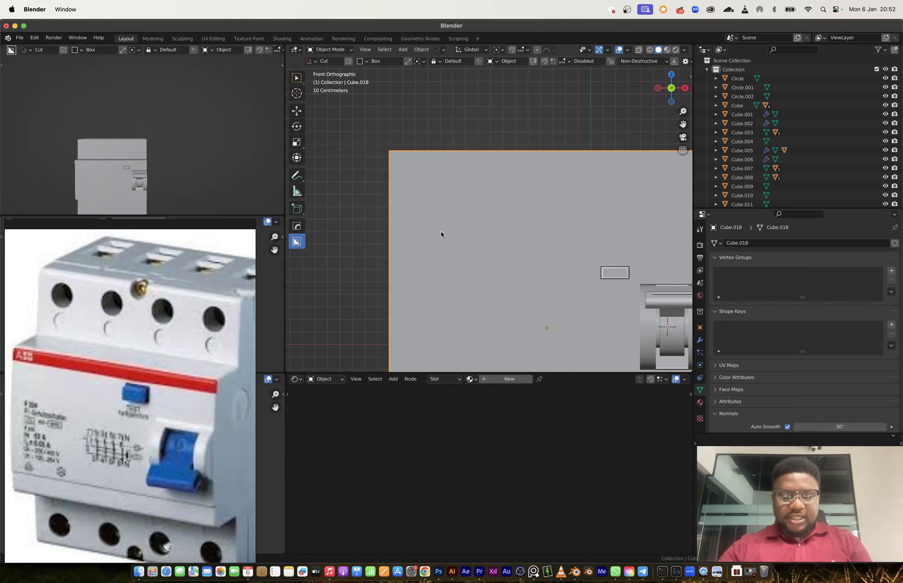
key(ctrl+d)
click(436, 221)
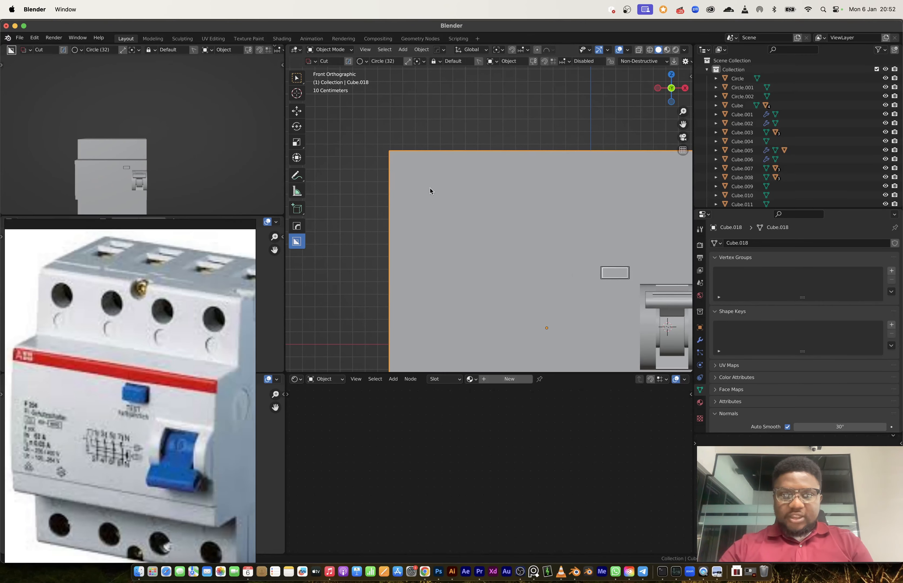
drag(430, 191, 462, 221)
- Array the round cutter into a row of four, scale the circles down slightly and widen their spacing across the body's upper section
scroll(455, 214, down, 1)
key(v)
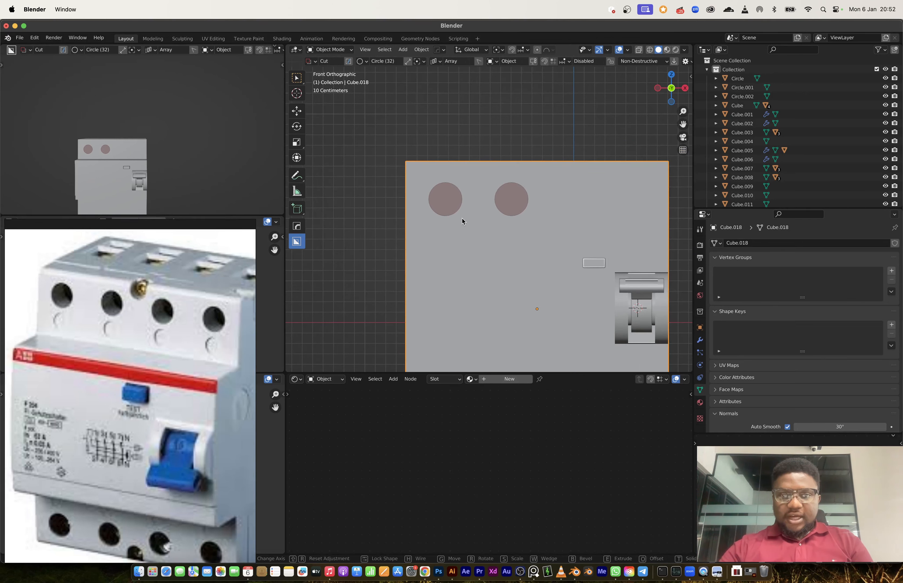
scroll(461, 220, up, 2)
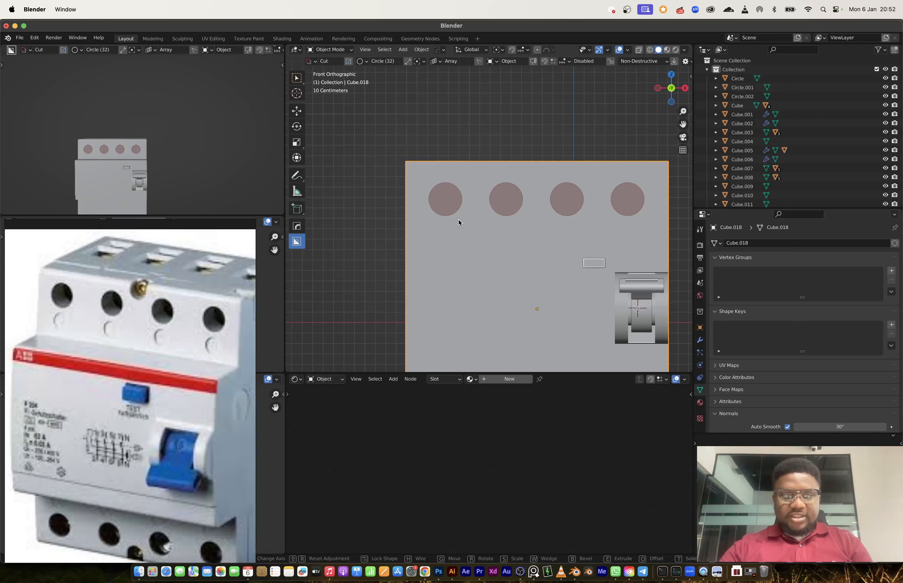
key(s)
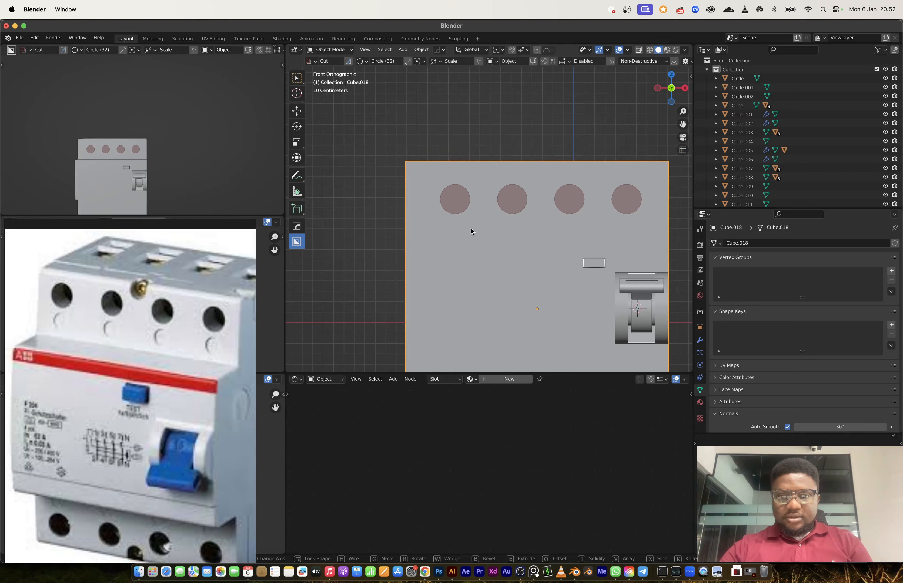
key(v)
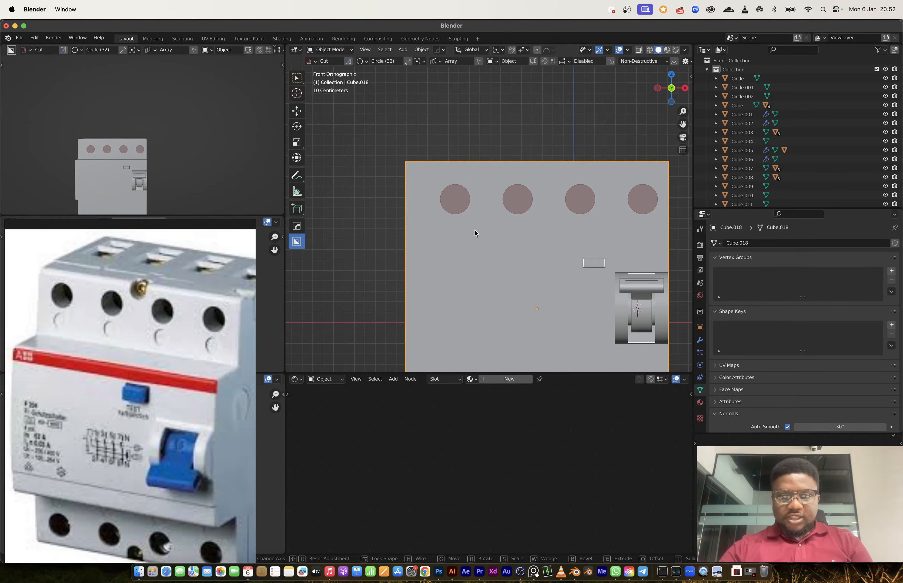
- Extrude the four round cutters into the body to cut the upper row of terminal screw holes
key(e)
middle_drag(474, 231, 470, 210)
key(Tab)
click(672, 93)
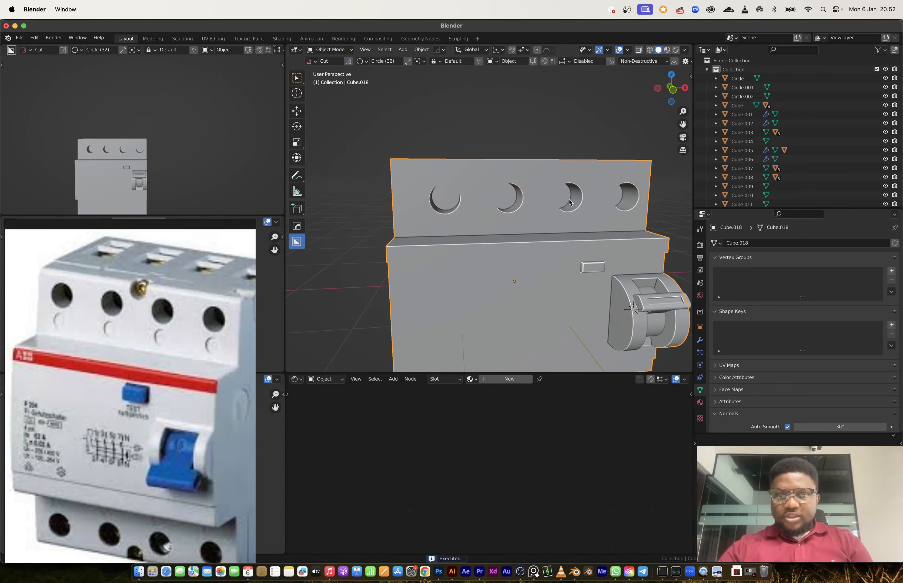
middle_drag(559, 209, 571, 199)
- Reveal the body's hidden round cutters in front view and shift the row about 0.09 m left and 0.03 m up
click(671, 90)
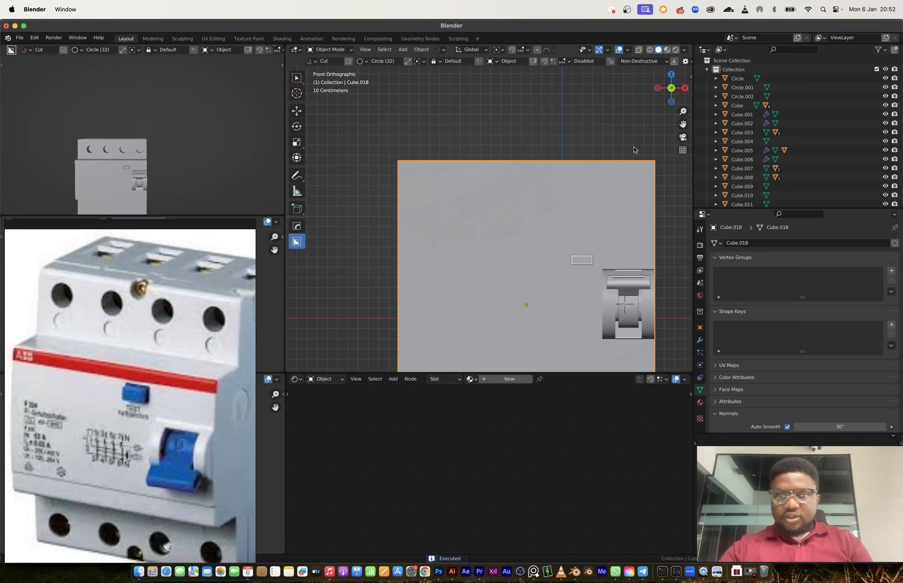
key(alt+z)
key(q)
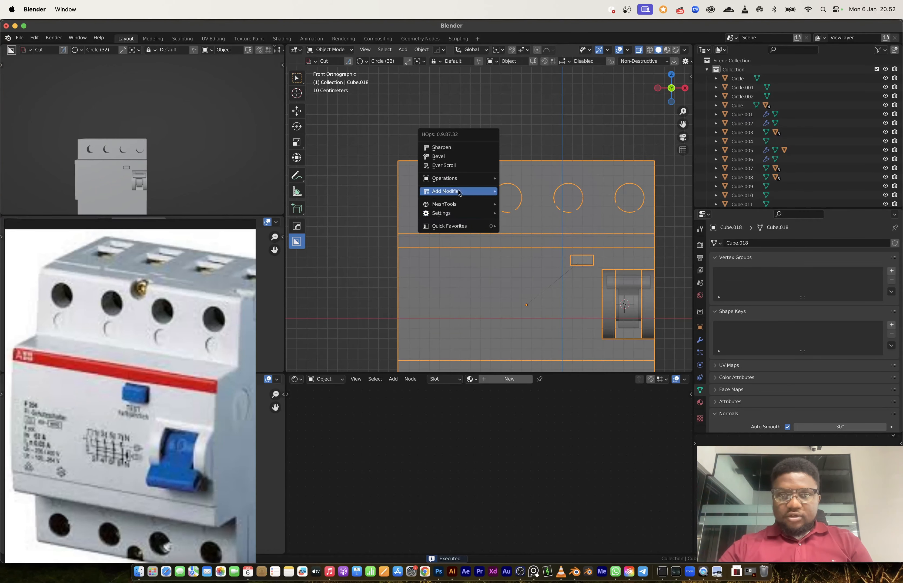
click(455, 167)
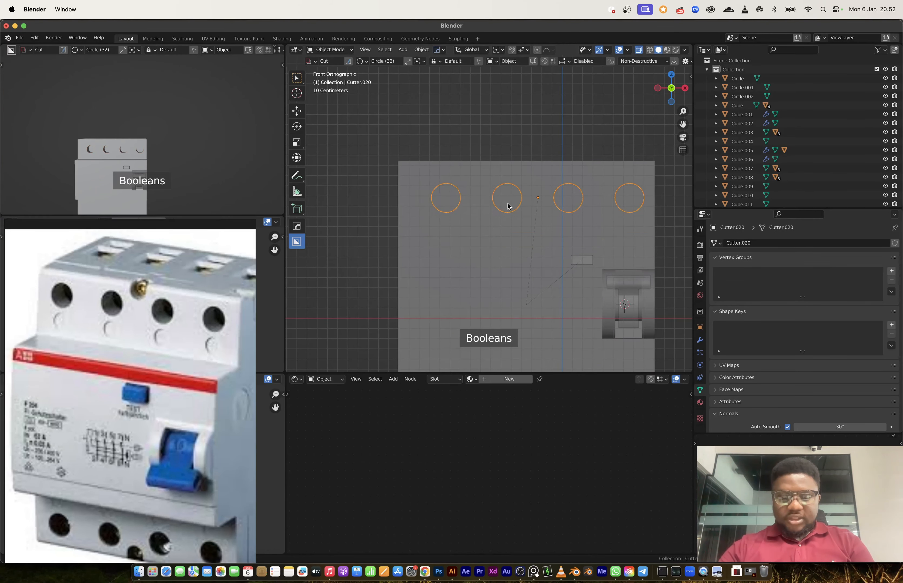
key(g)
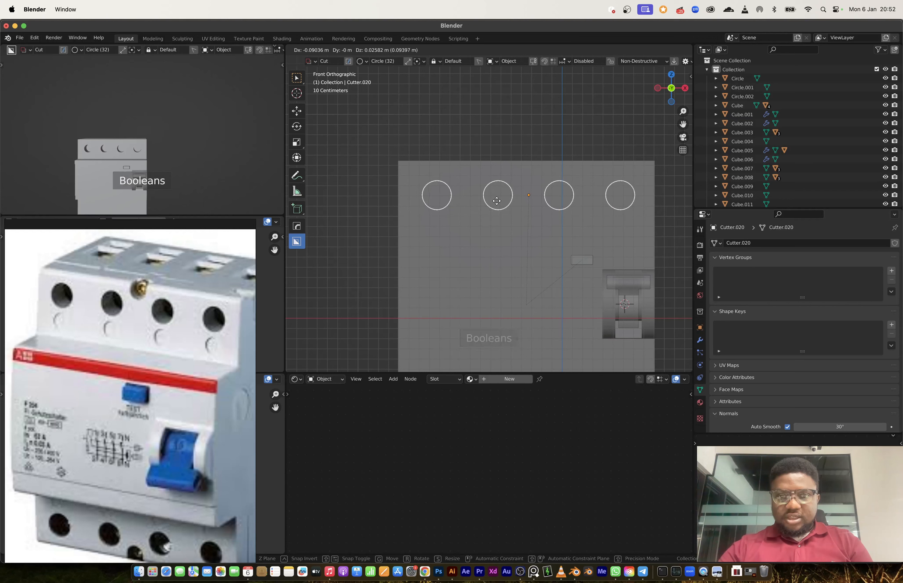
click(497, 201)
middle_drag(497, 201, 518, 203)
- Duplicate the round cutter's mesh straight down below the hole along Z and scale the copy to 0.489
key(Tab)
key(a)
scroll(427, 227, up, 3)
key(shift+d)
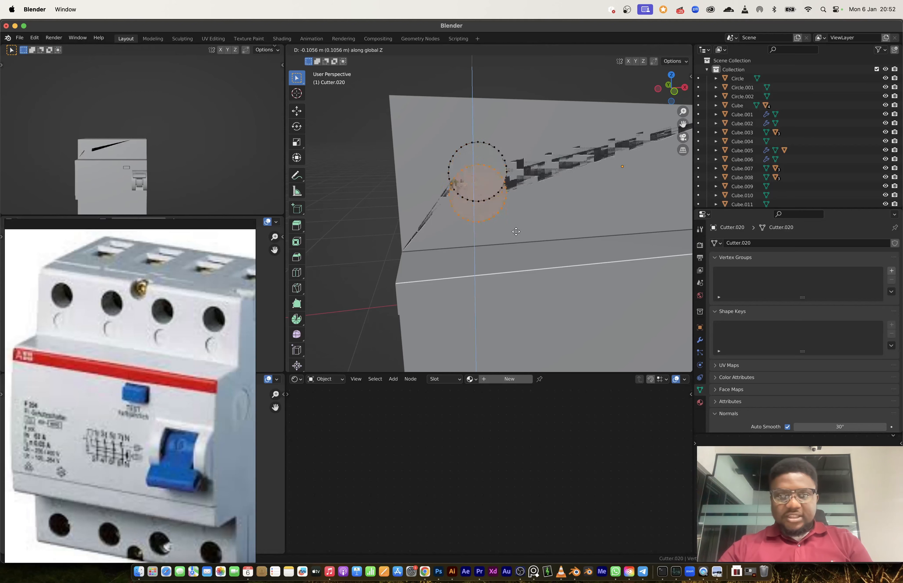
key(z)
click(525, 259)
key(s)
click(499, 240)
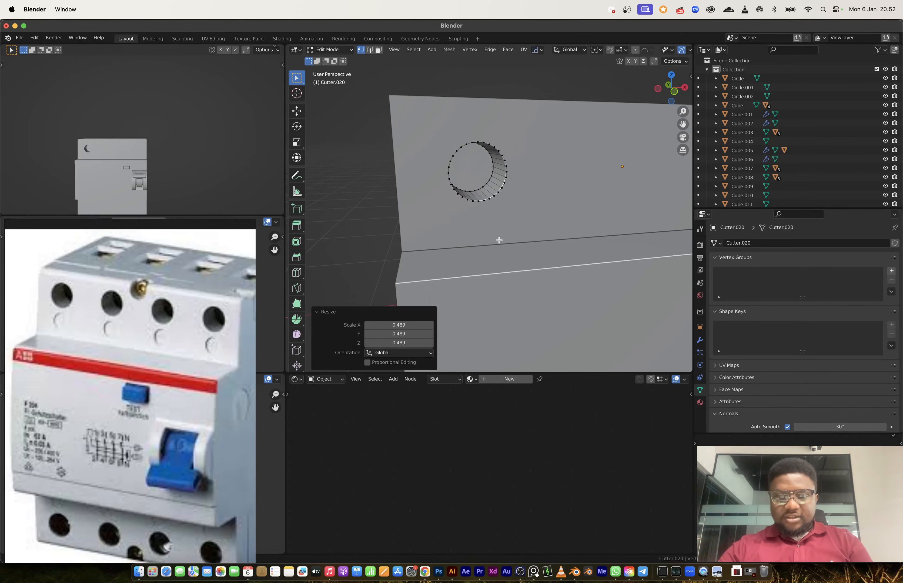
- Stretch the small duplicate cutter by 2.213 along Y and pull it forward so it only cuts shallowly into the front face
key(s)
key(y)
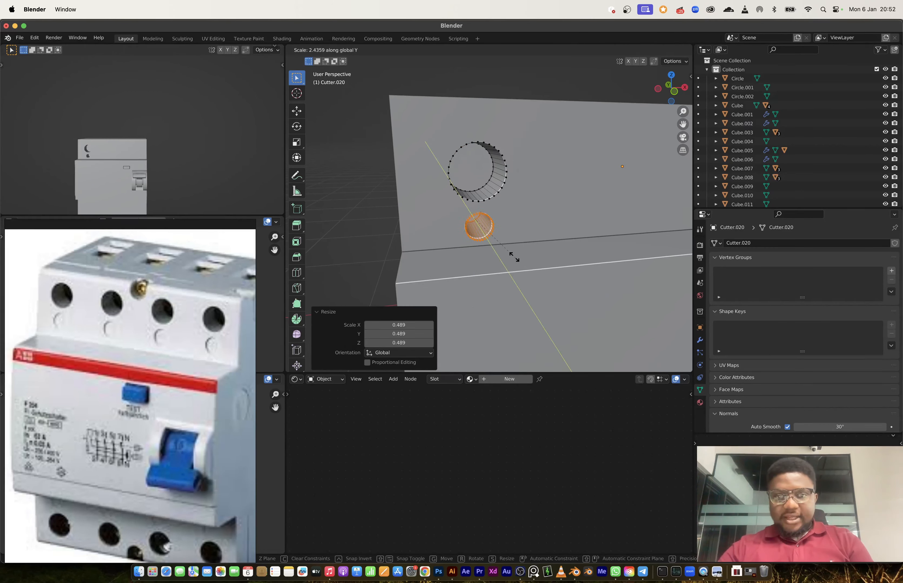
click(513, 256)
key(g)
key(y)
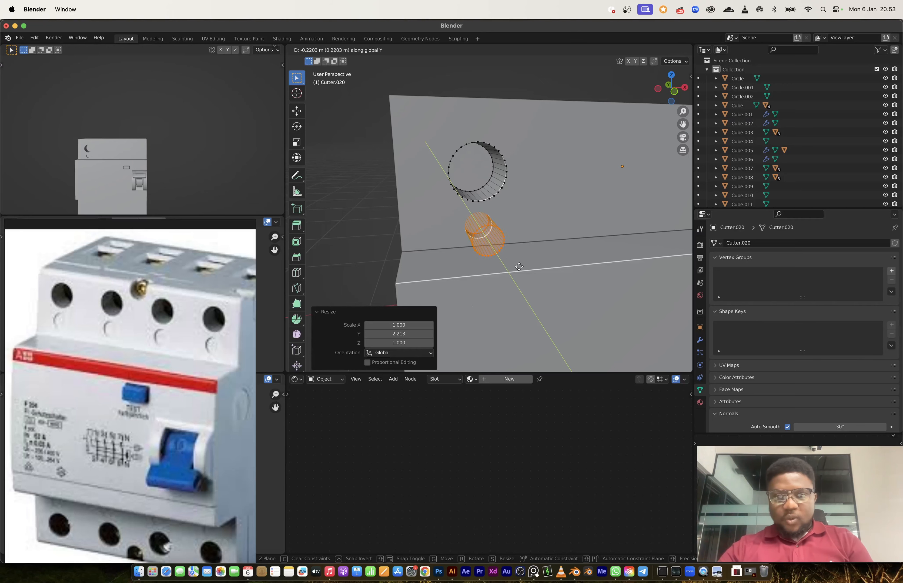
click(520, 270)
key(g)
key(y)
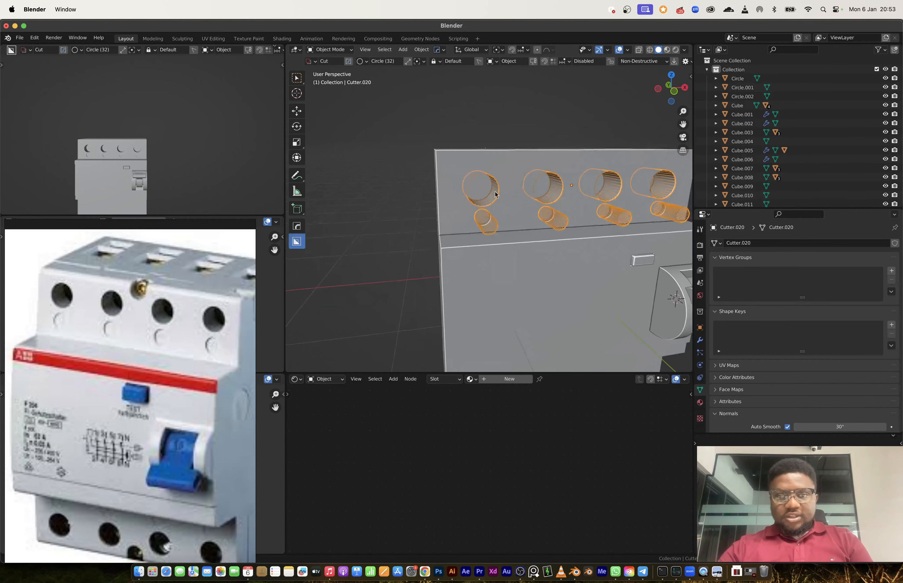
- Hide the round cutters in Object Mode to expose the large holes and the small recesses beneath them
click(493, 195)
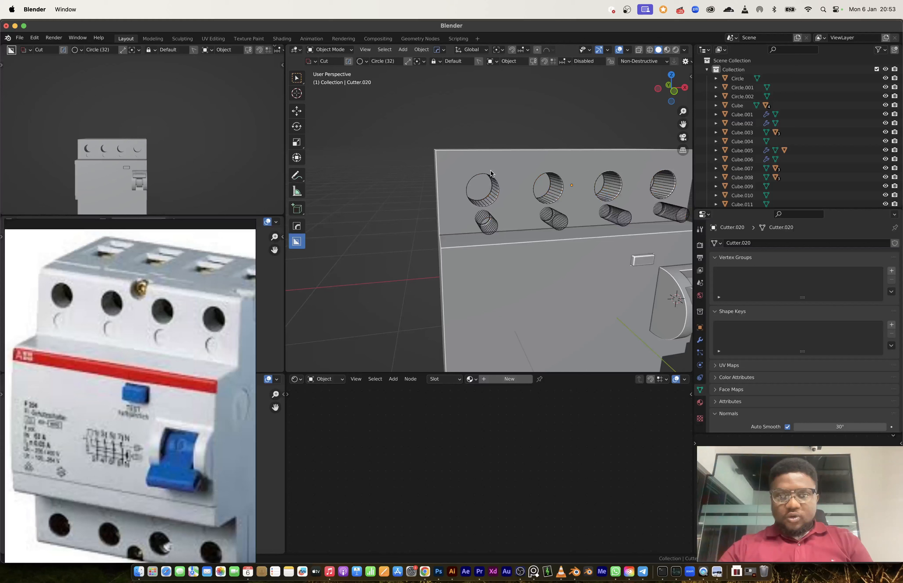
click(494, 201)
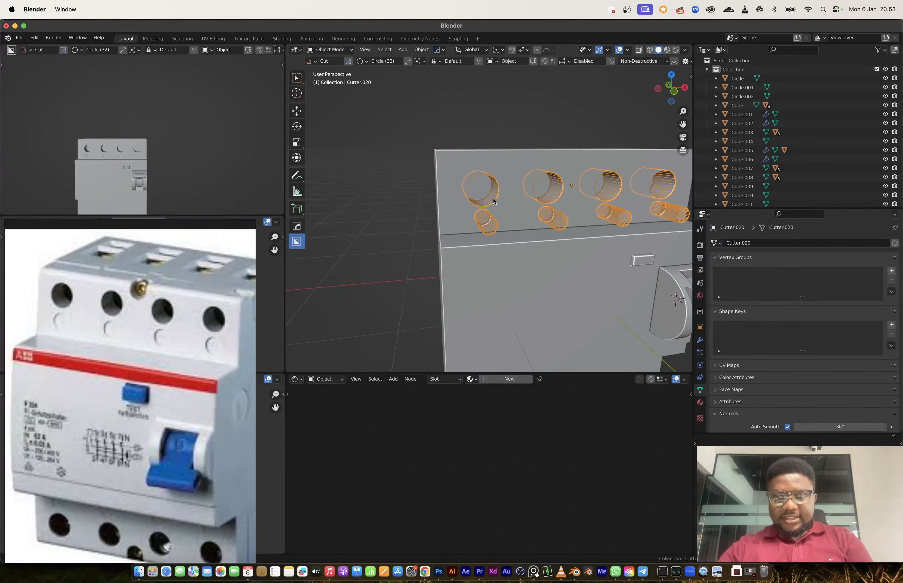
key(h)
middle_drag(493, 200, 505, 196)
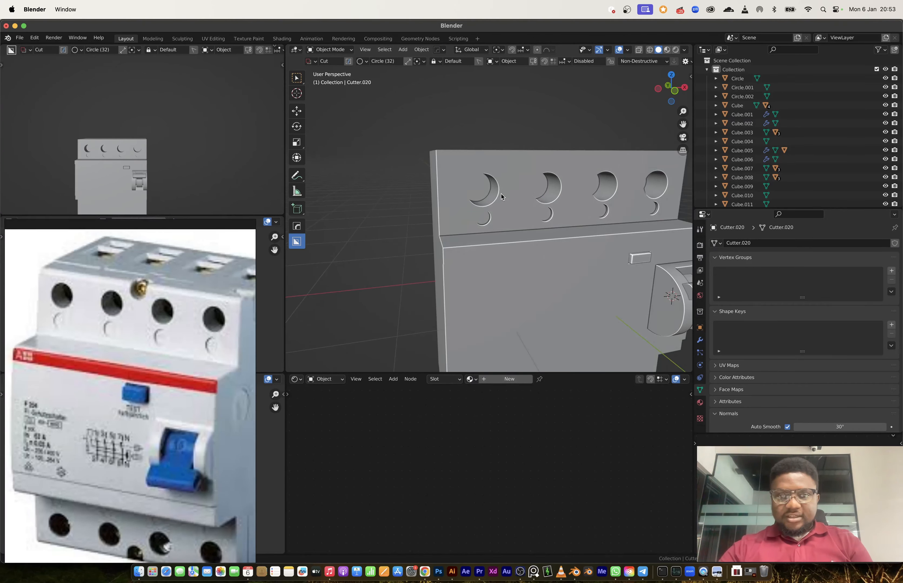
- Reveal the body's hole cutters again, raise them about 0.056 m along Z and hide them
click(501, 196)
key(q)
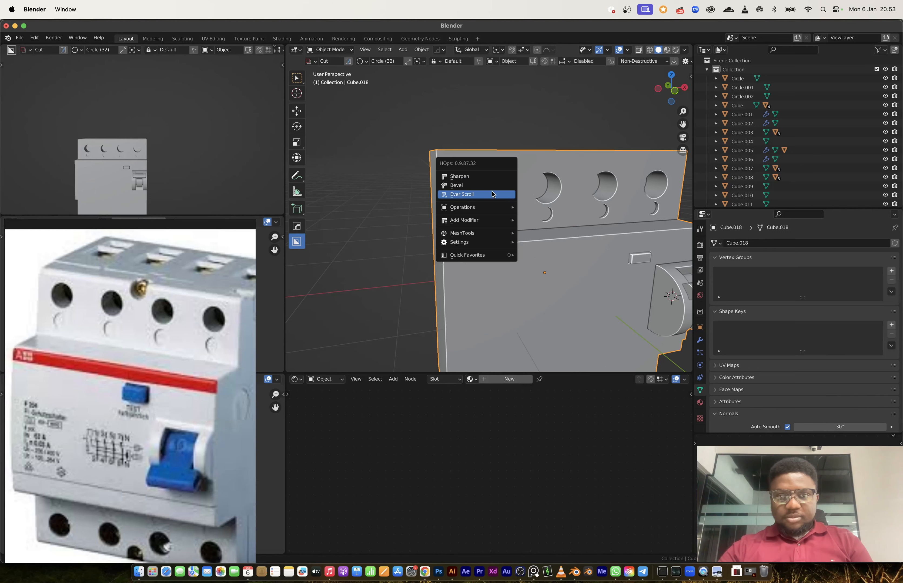
click(492, 194)
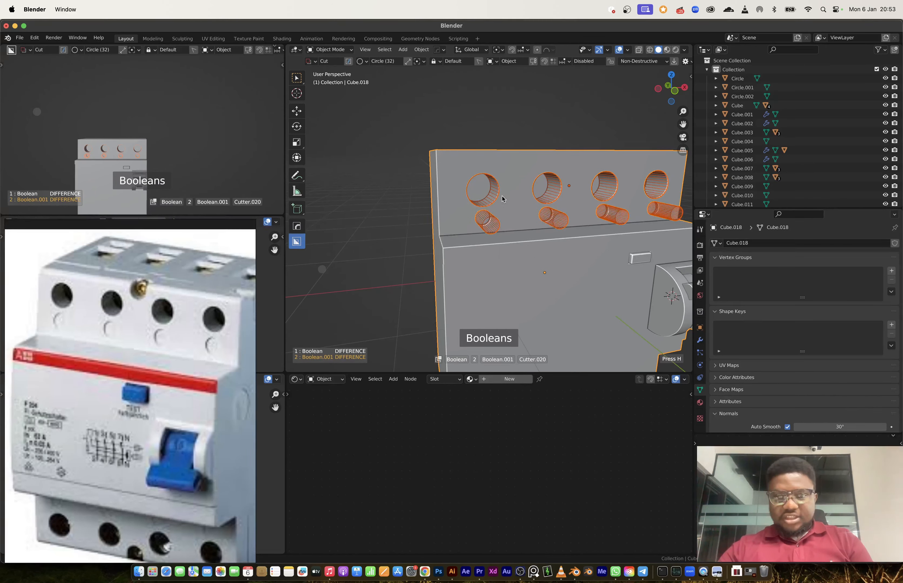
click(496, 199)
key(g)
key(z)
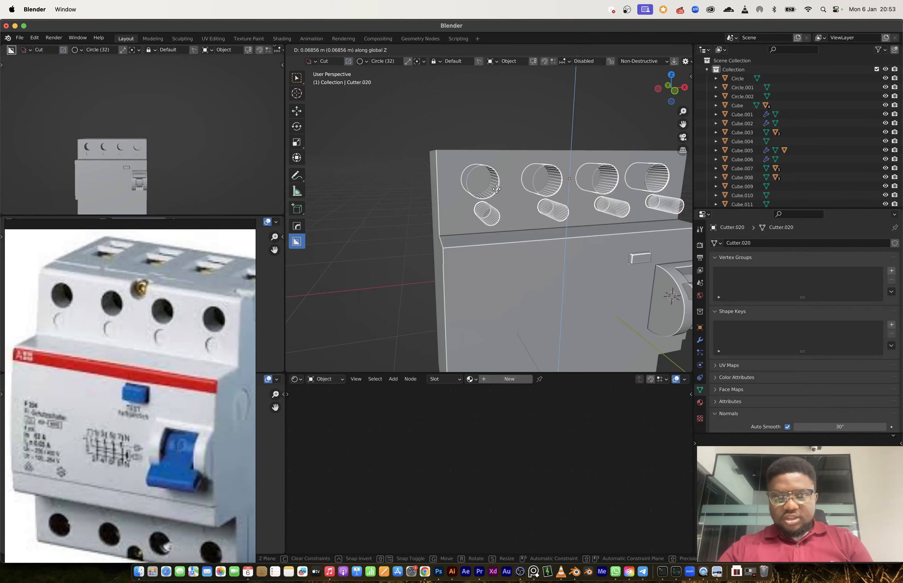
click(496, 190)
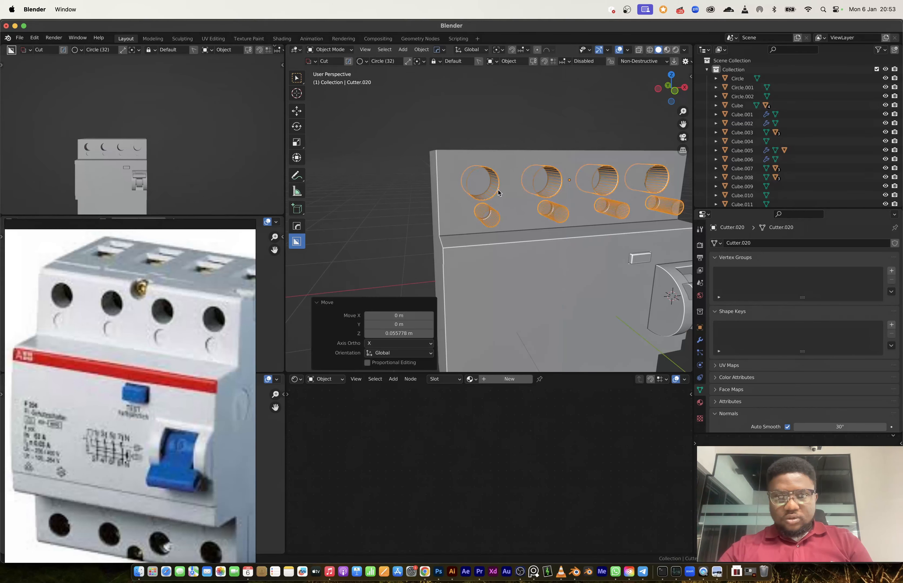
key(h)
- Reveal the cutters and, in Edit Mode, lower the small cutter mesh about 0.02 m along Z
middle_drag(509, 193, 489, 214)
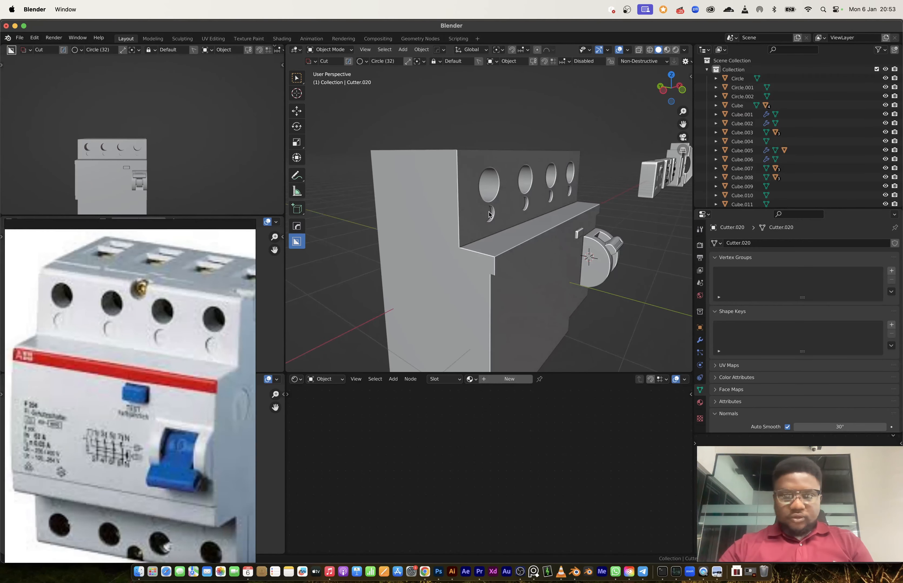
click(495, 199)
right_click(493, 196)
click(490, 219)
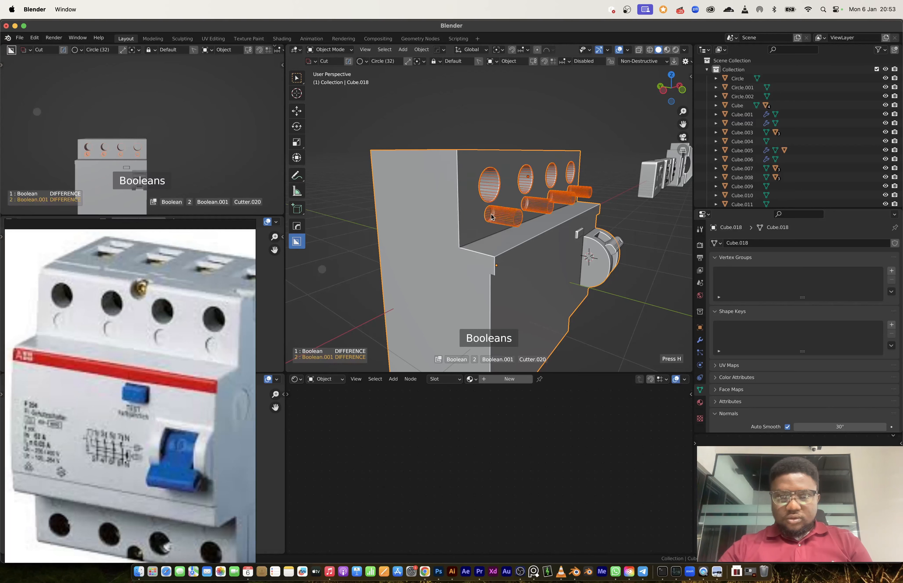
key(Tab)
key(alt+a)
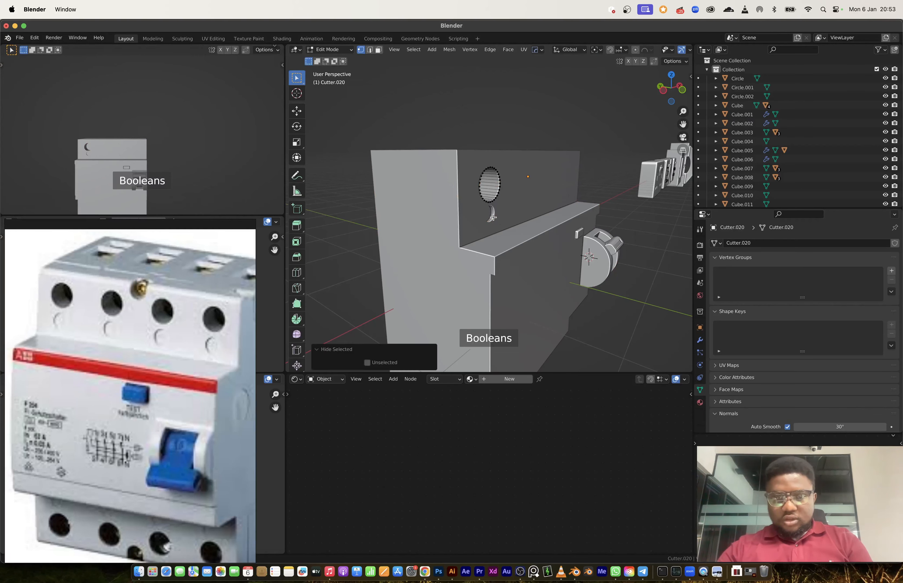
key(a)
key(g)
key(z)
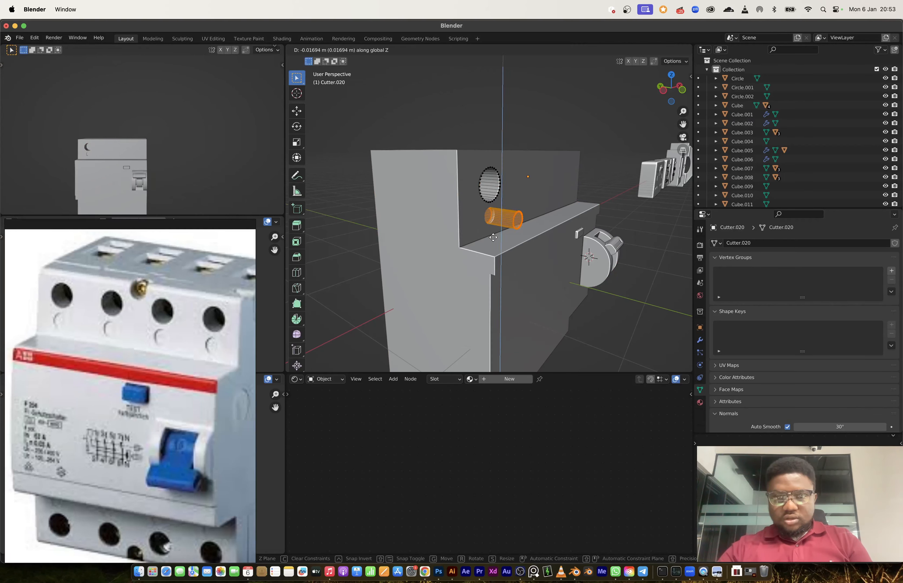
click(493, 239)
key(Tab)
middle_drag(343, 326, 307, 329)
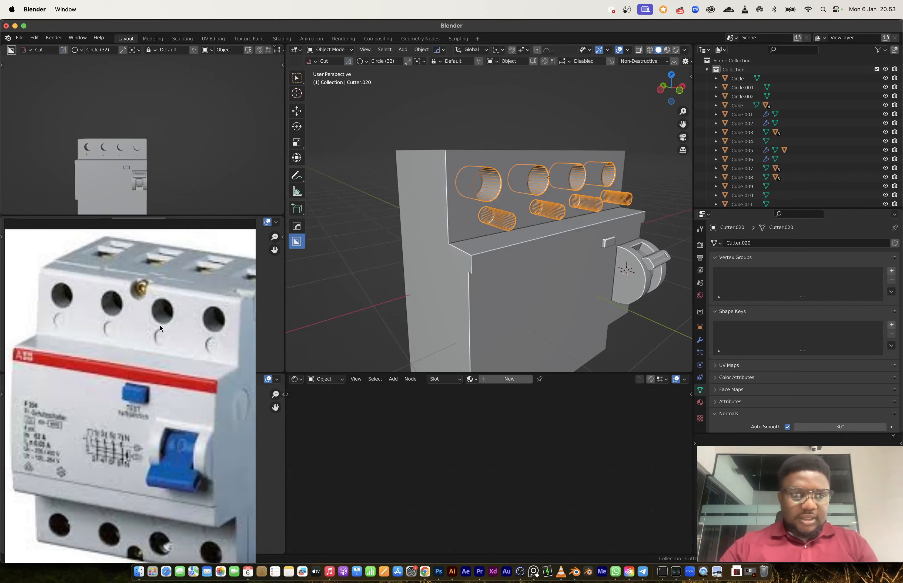
- Snap the 3D cursor to the selected hole cutters and add a mesh cylinder there
middle_drag(513, 202, 505, 252)
click(506, 257)
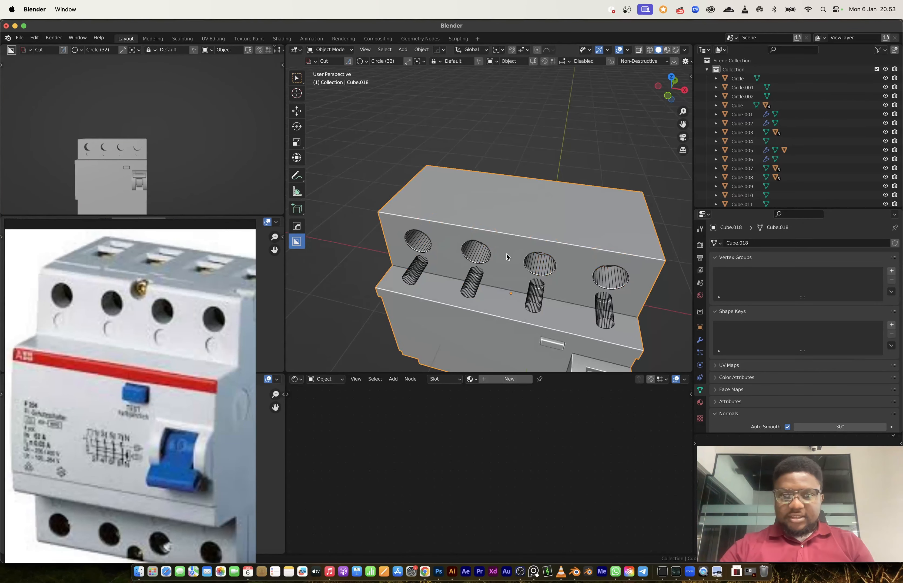
click(471, 280)
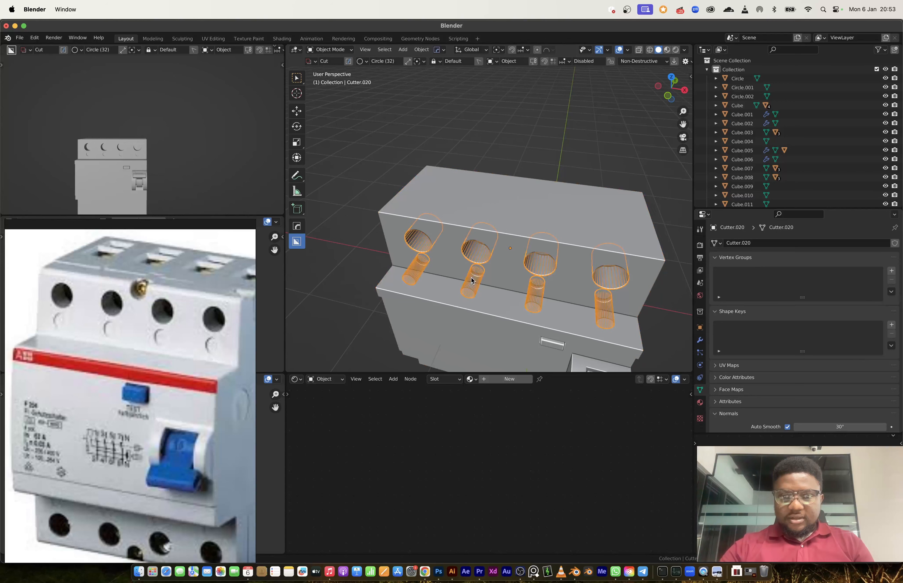
key(shift+s)
click(482, 326)
key(shift+a)
mouse_move(520, 259)
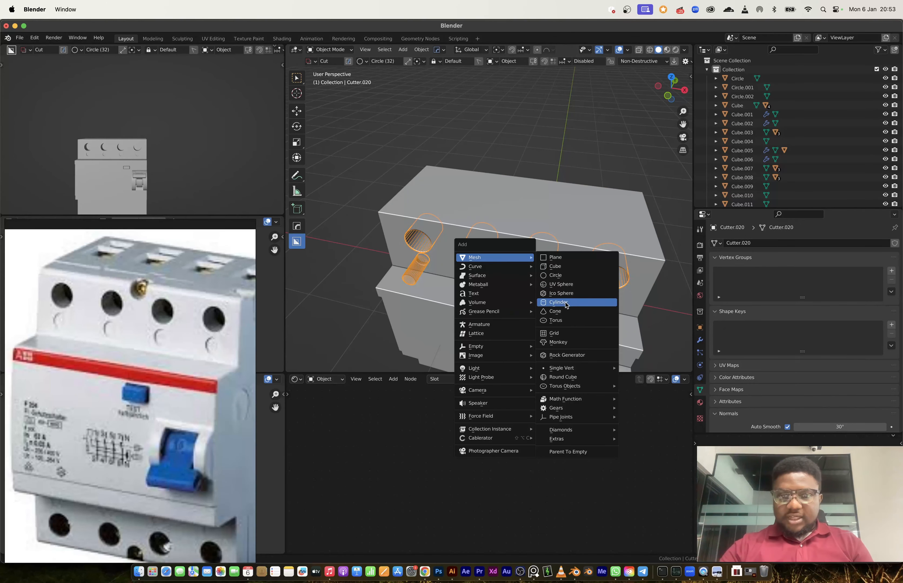
click(564, 302)
- Rotate the new cylinder 90° about the X axis and scale it down to 0.079
text(rx)
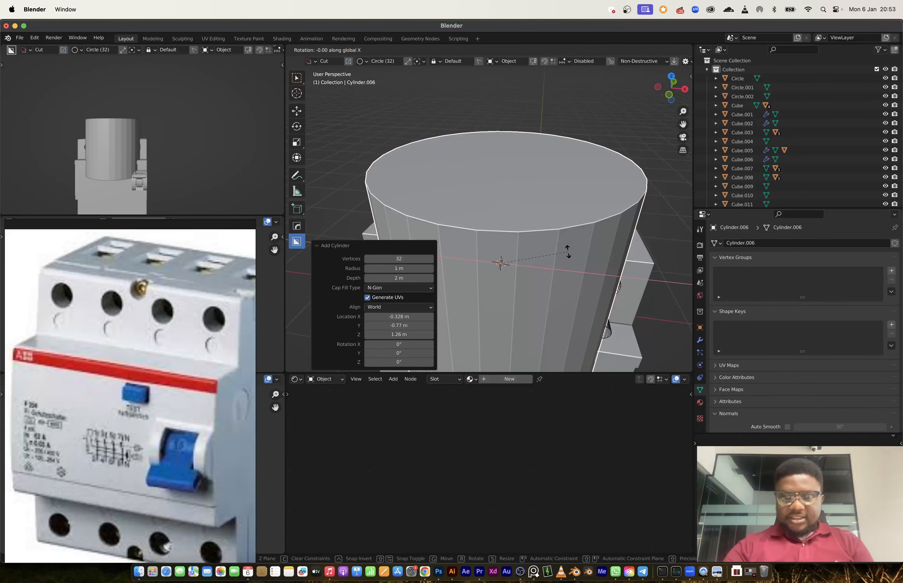
text(90)
key(Return)
key(s)
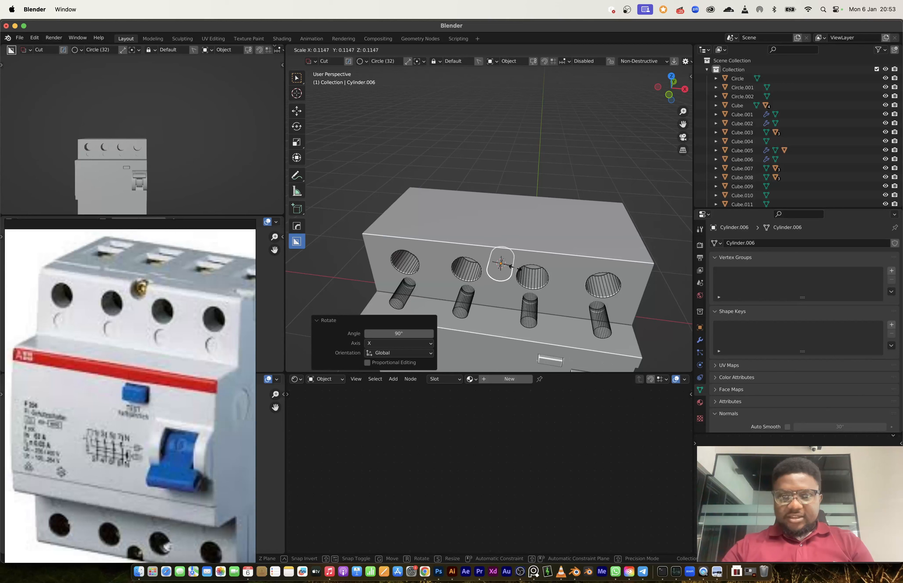
click(510, 267)
- Raise the cylinder along Z to the body's top front edge, between the two middle holes
key(g)
key(z)
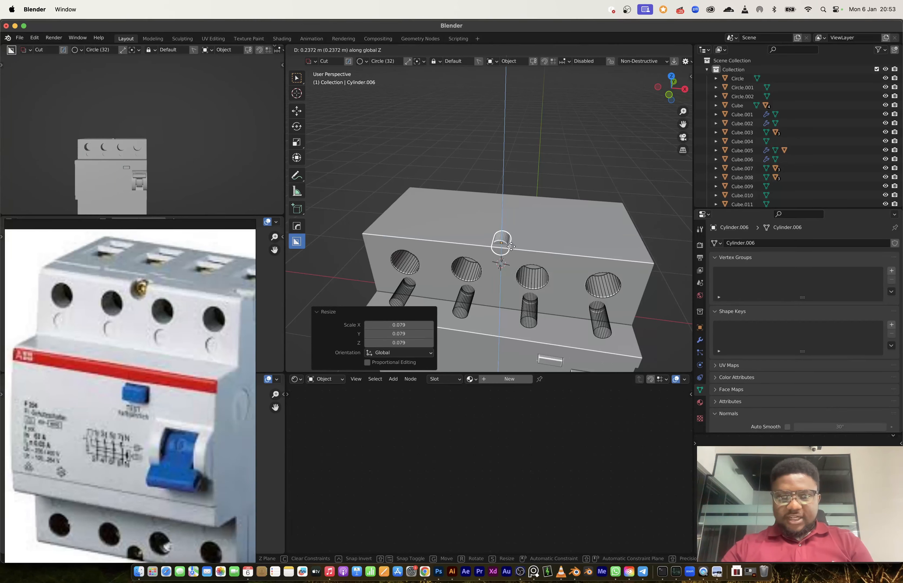
click(503, 238)
- Stretch the cylinder by 1.913 along Y and slide it along Y across the body's top front edge
middle_drag(502, 239, 574, 284)
key(s)
key(y)
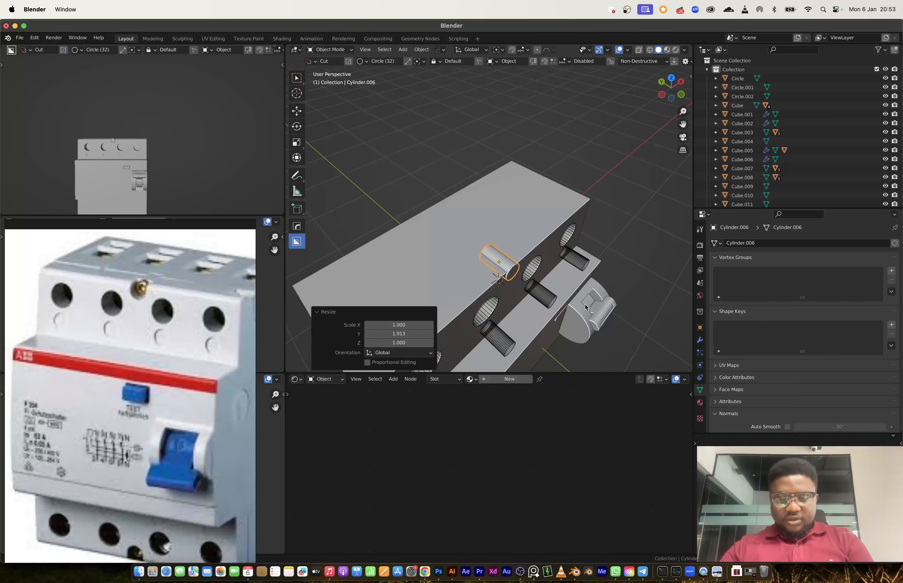
key(g)
key(y)
click(594, 315)
- Add one lengthwise loop cut across the body's top face, slid toward the front with a factor of 0.534
mouse_move(535, 269)
middle_down()
mouse_move(485, 245)
mouse_move(533, 257)
middle_up()
click(476, 238)
middle_drag(476, 238, 561, 232)
key(Tab)
key(ctrl+r)
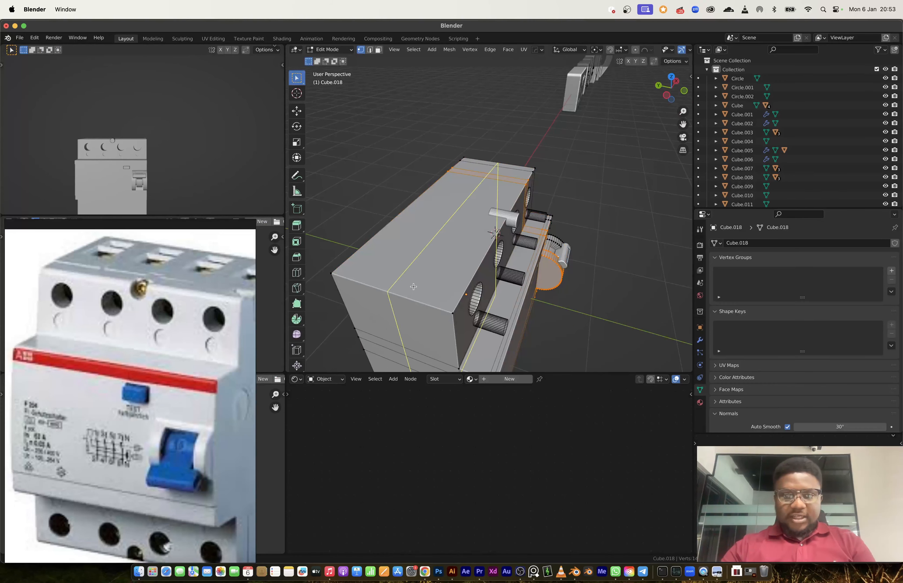
click(413, 286)
click(445, 314)
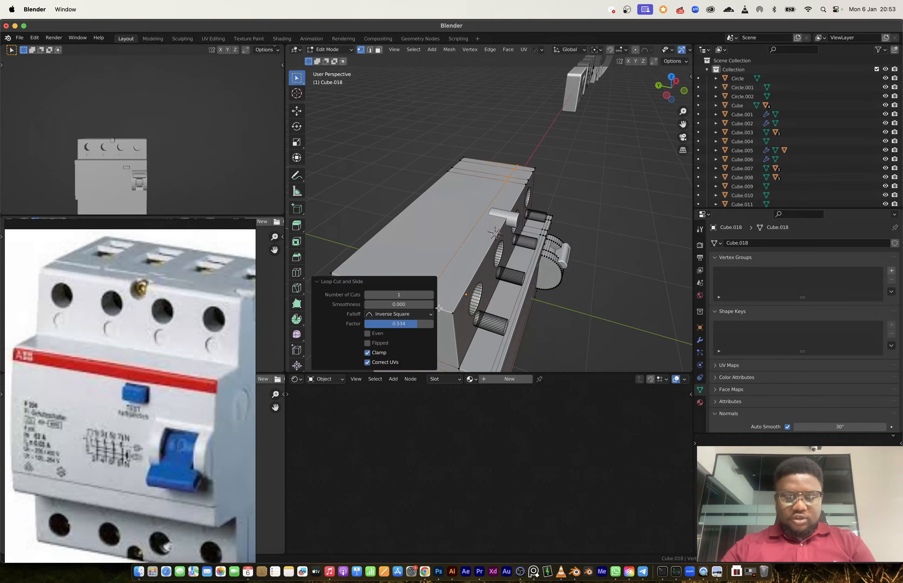
- Extrude the top faces behind the new loop cut slightly upward to form a raised rear section
key(3)
click(455, 235)
key(e)
click(500, 195)
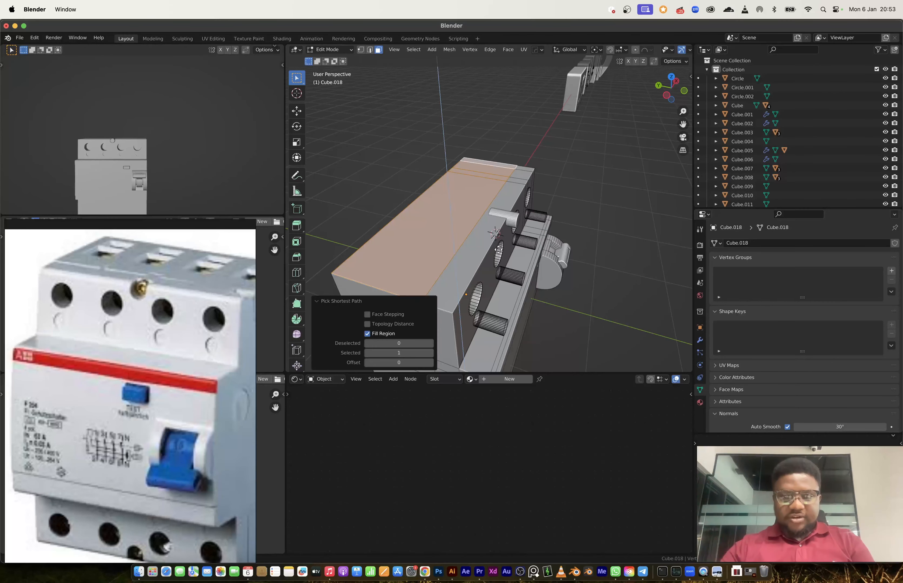
- Return to Object Mode, scale the top cylinder to 0.855 and raise it about 0.018 m along Z
middle_drag(499, 246, 465, 238)
key(Tab)
click(490, 218)
shift+click(510, 211)
scroll(474, 249, up, 3)
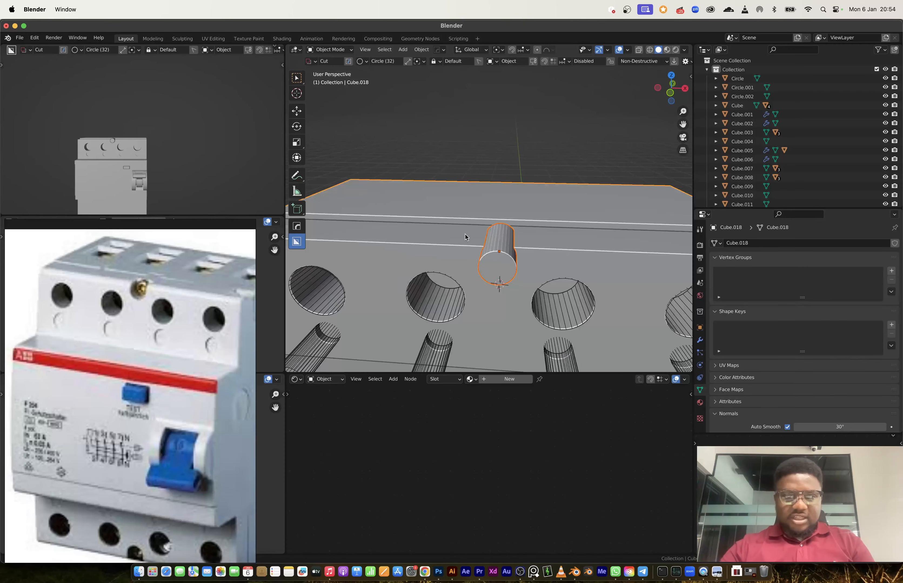
click(499, 264)
key(s)
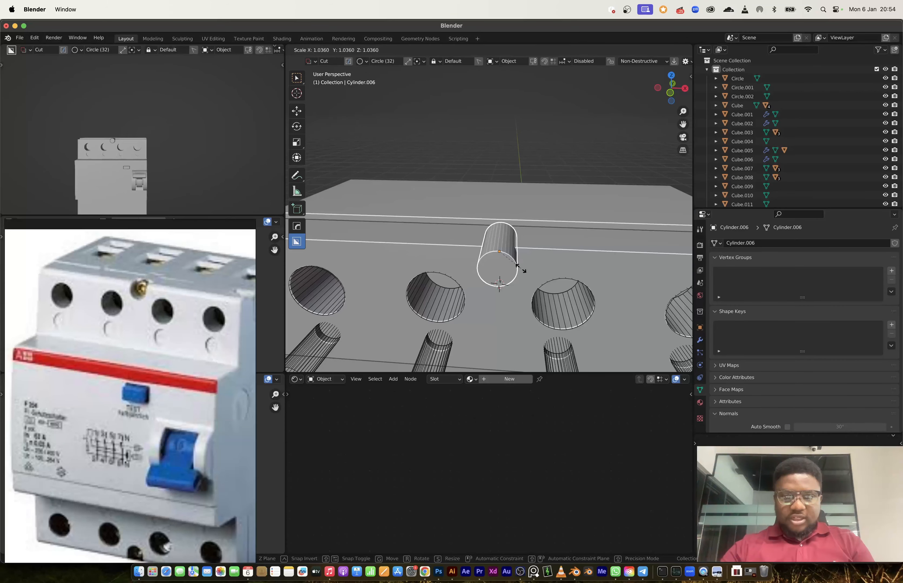
click(517, 268)
key(g)
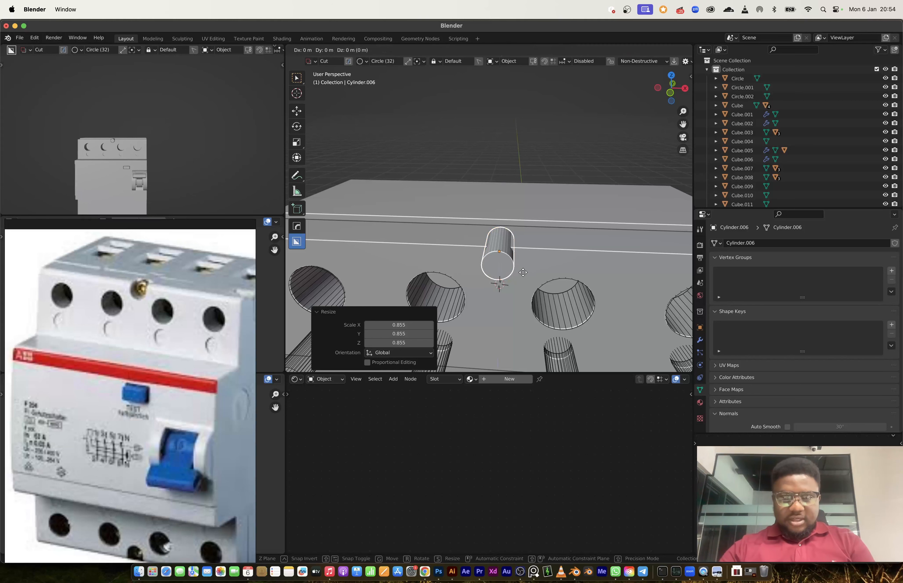
key(z)
click(501, 268)
mouse_move(495, 264)
middle_down()
mouse_move(505, 265)
mouse_move(493, 270)
middle_up()
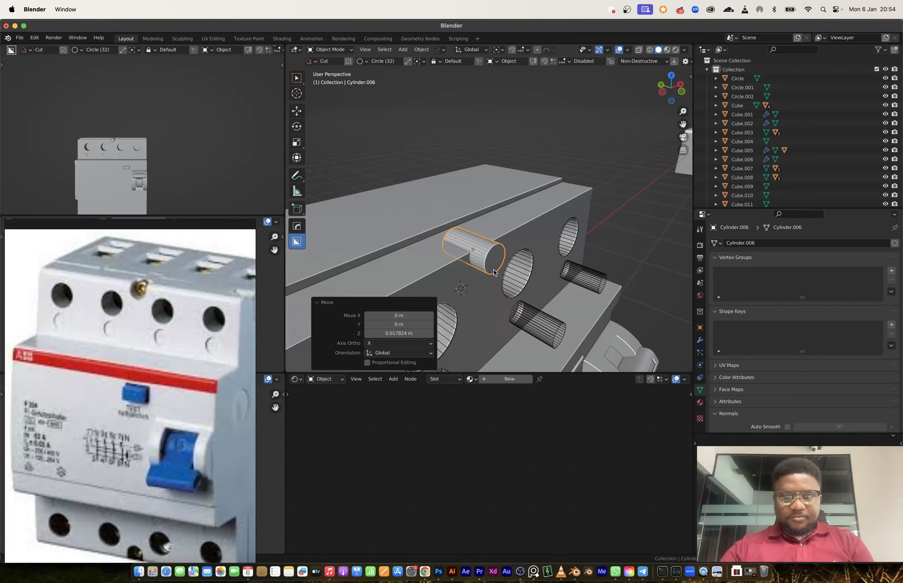
- Adjust the small top cylinder's height along Z and subtract it from the upper body with a Difference boolean
key(g)
key(z)
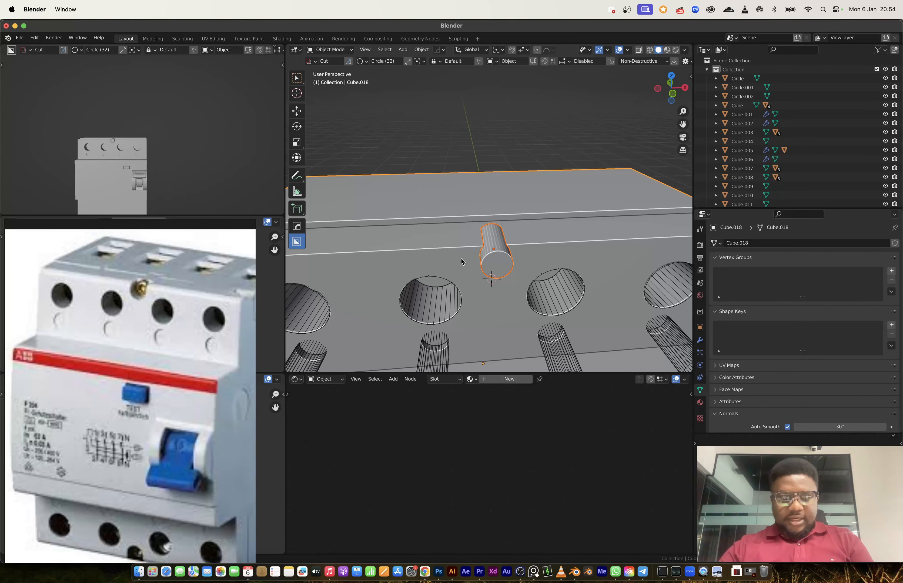
key(w)
key(q)
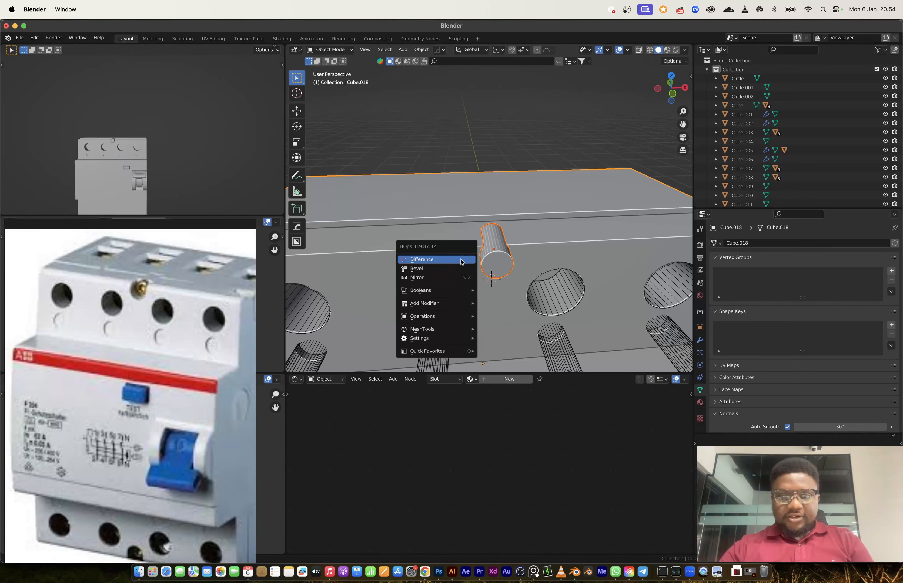
click(461, 262)
middle_drag(461, 261, 492, 258)
- Duplicate the boolean cutter cylinder in place and set the copy to solid shading
click(500, 256)
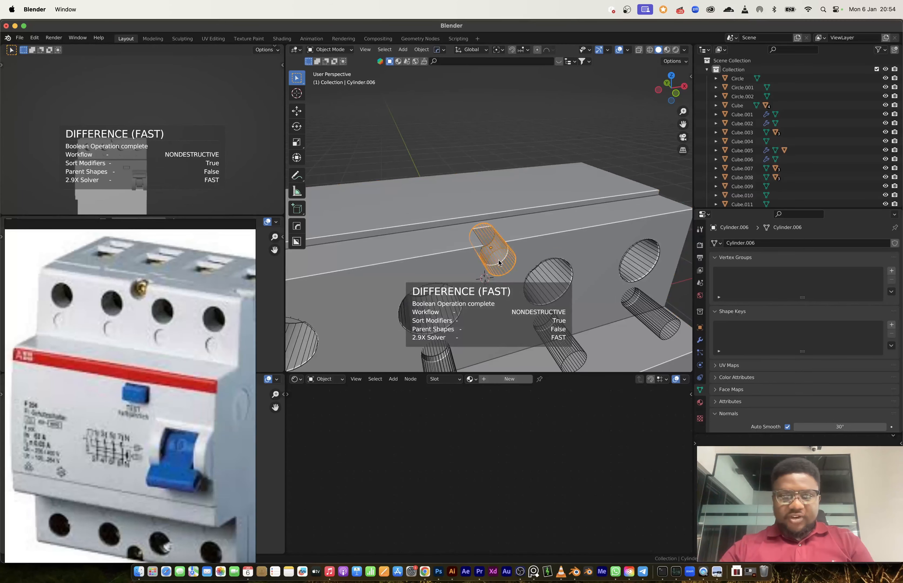
key(shift+d)
right_click(554, 230)
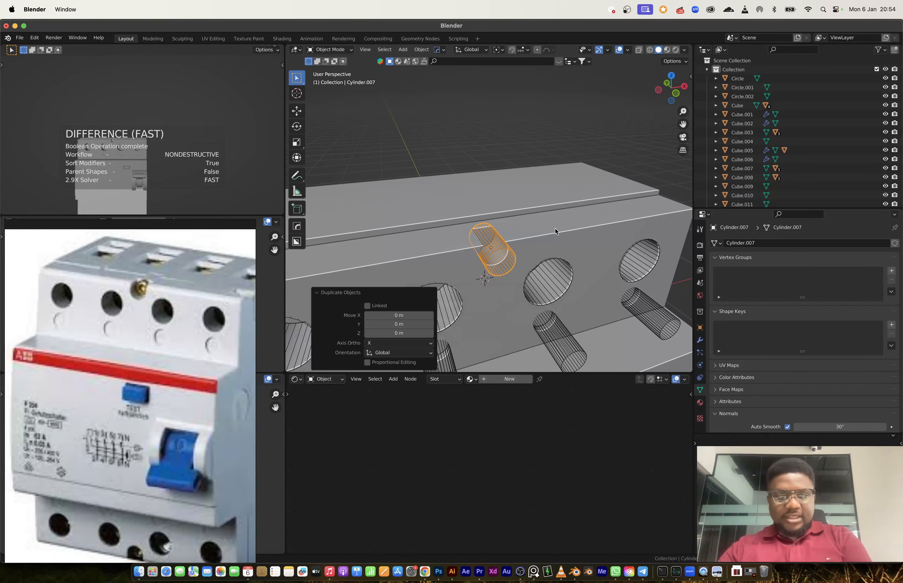
key(q)
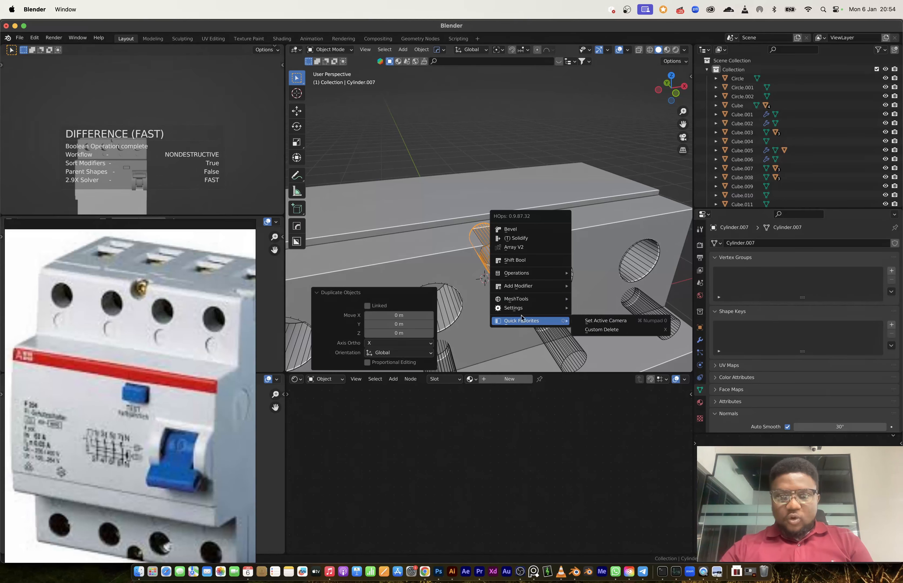
mouse_move(545, 308)
click(585, 326)
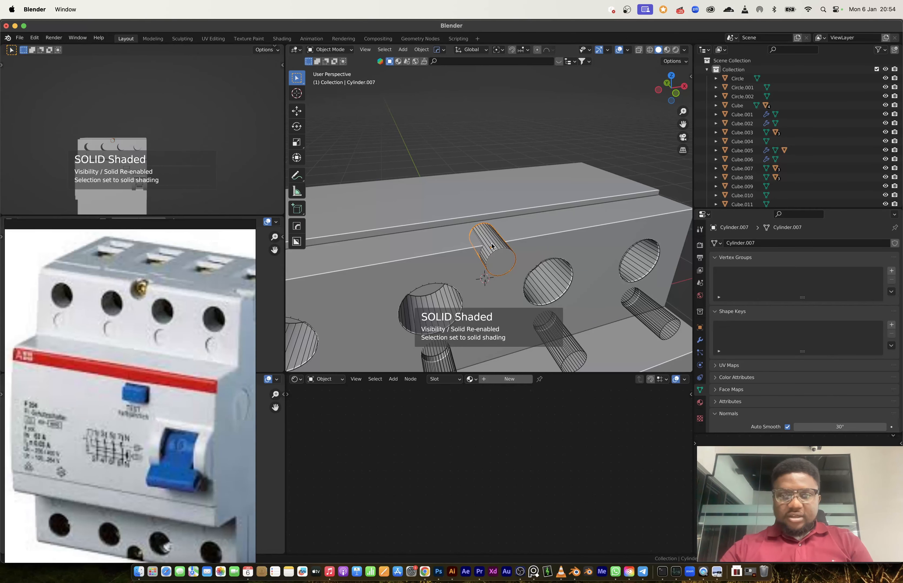
- Try to scale the original cutter cylinder to 0.851, shorten it along Y and slide it about 0.038 m along Y
click(499, 263)
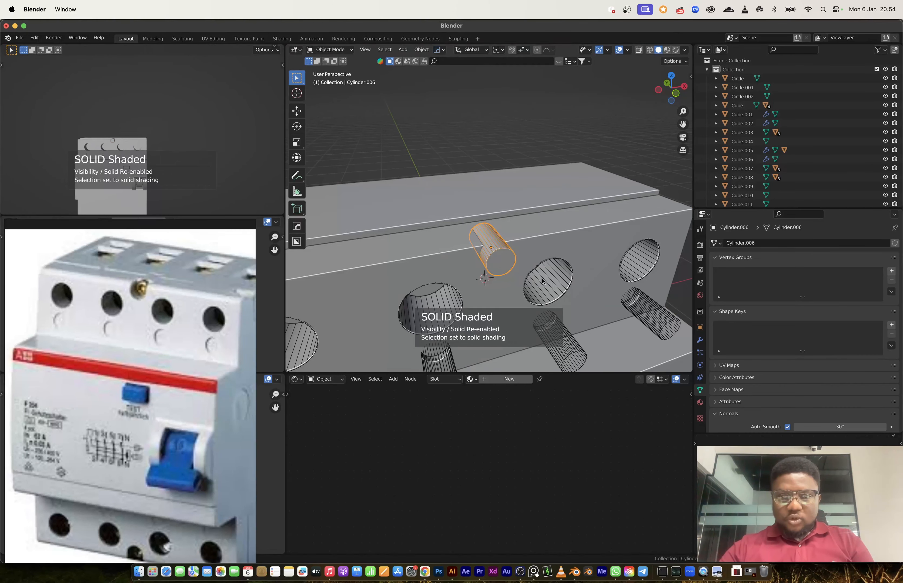
key(s)
click(530, 278)
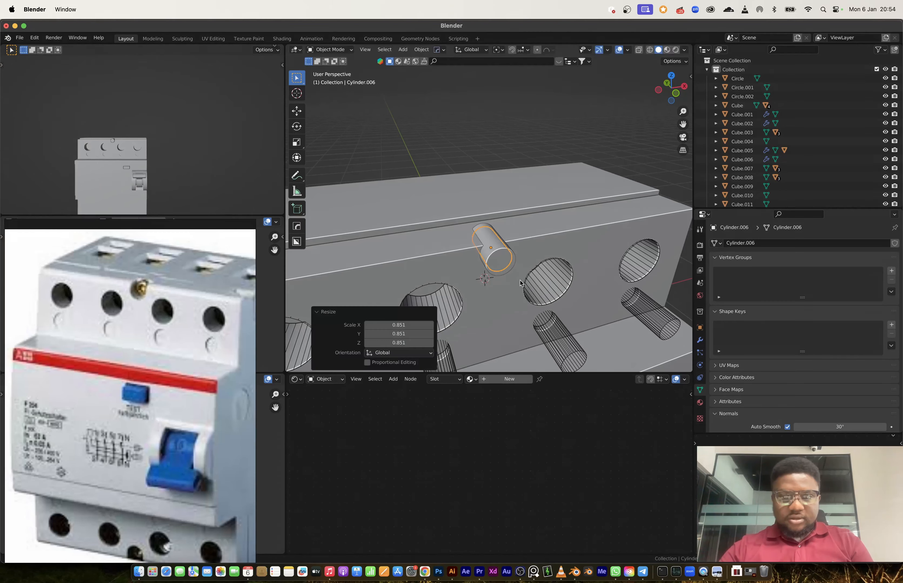
key(s)
key(x)
key(y)
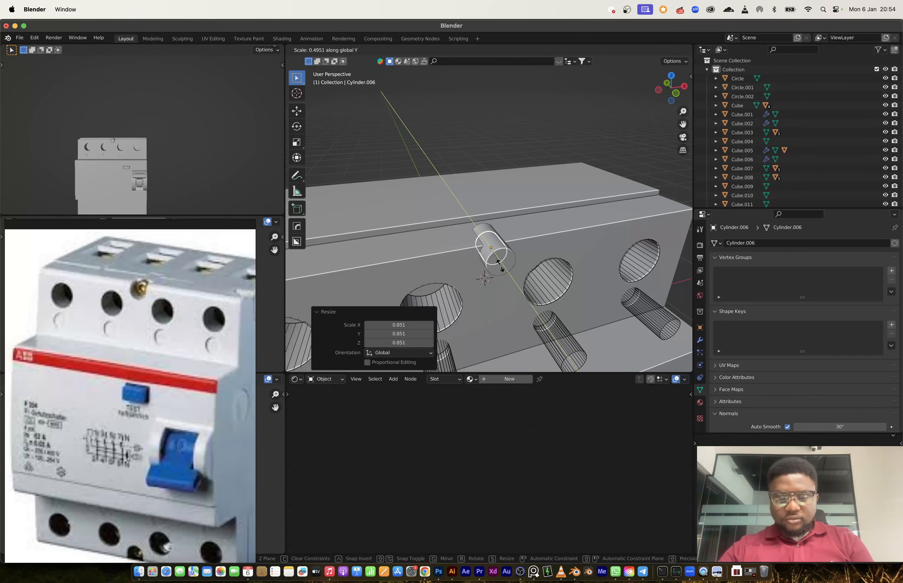
click(499, 265)
key(g)
key(y)
click(498, 264)
middle_drag(497, 264, 487, 227)
scroll(487, 227, up, 4)
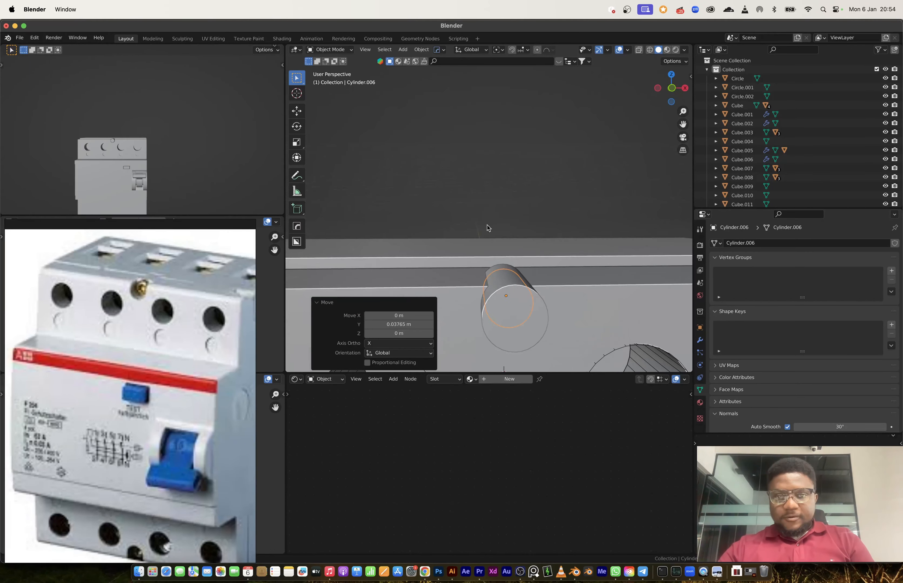
- Delete the reshaped cylinder, and undo the deletion together with the preceding scale and move edits
click(526, 303)
key(x)
click(527, 305)
middle_drag(528, 305, 528, 315)
key(super+z)
key(super+z)
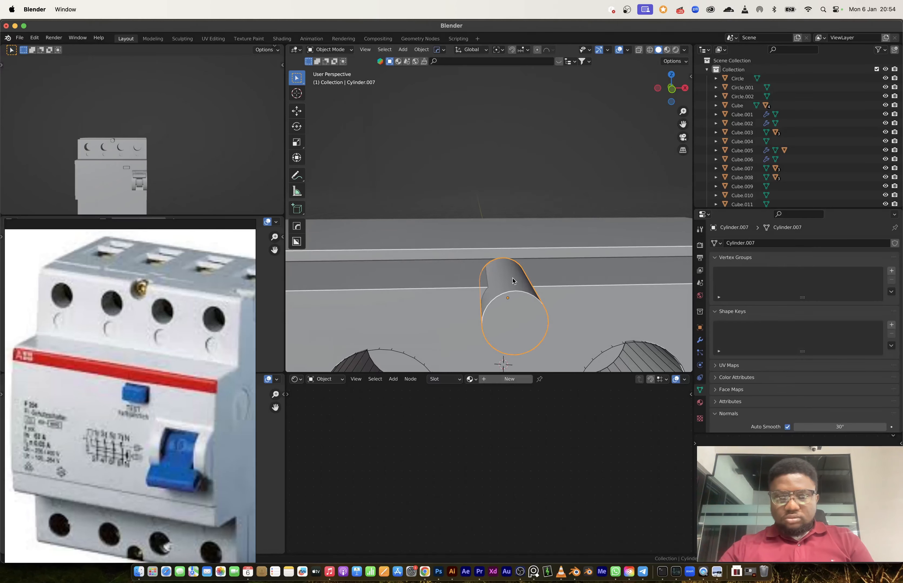
- Select the solid duplicate cylinder and scale it to 0.798, followed by a 1.115 enlargement
click(512, 281)
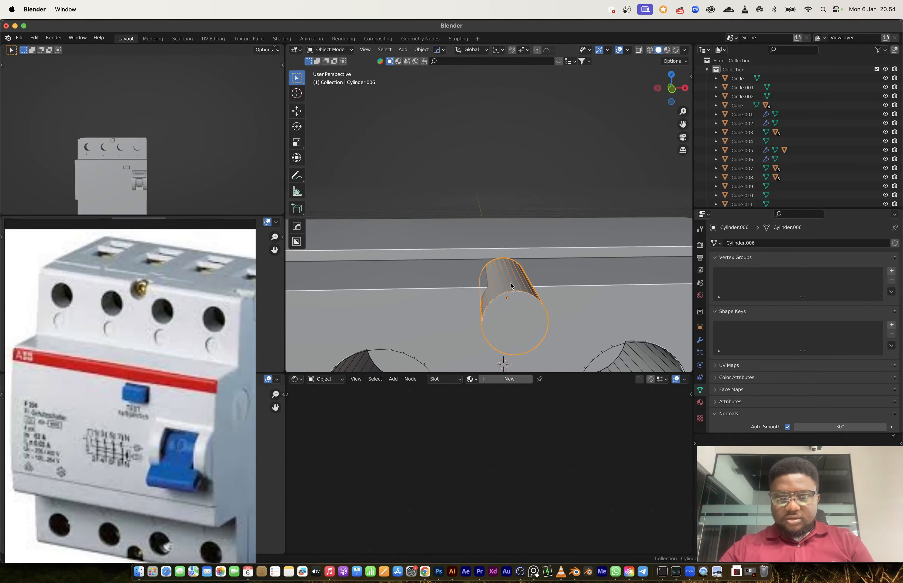
click(513, 305)
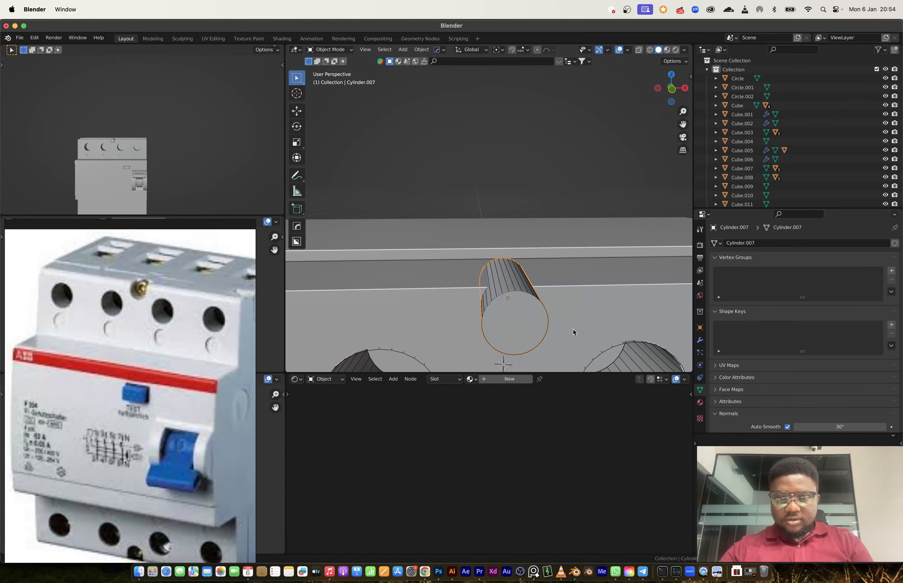
key(s)
click(559, 329)
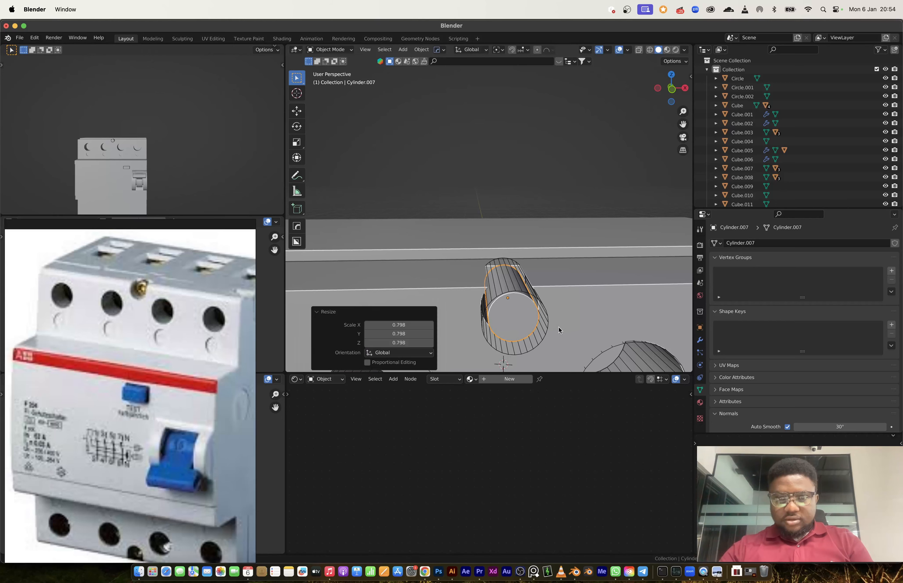
middle_drag(558, 327, 553, 327)
key(s)
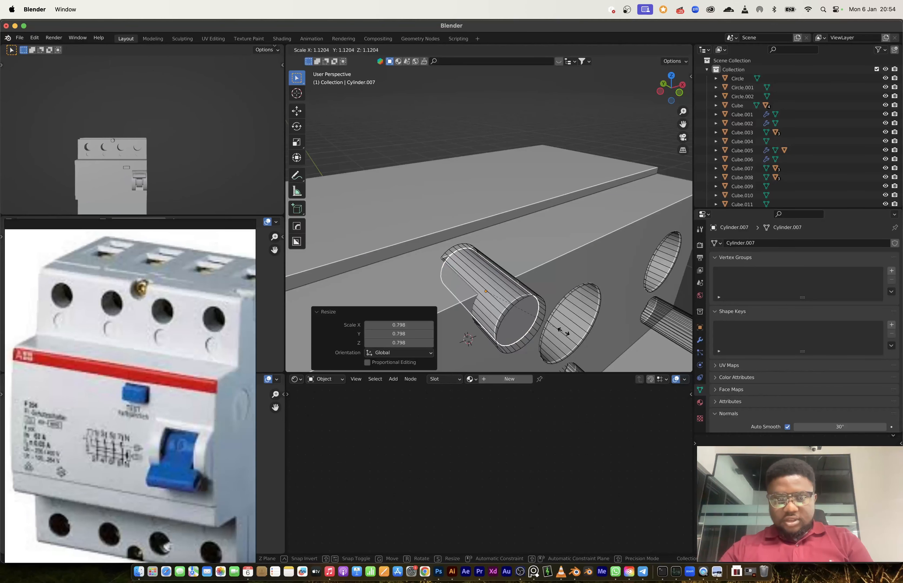
click(561, 332)
- Shorten the duplicate cylinder to 0.776 along Y and push it about 0.094 m along Y into the hole
key(s)
key(y)
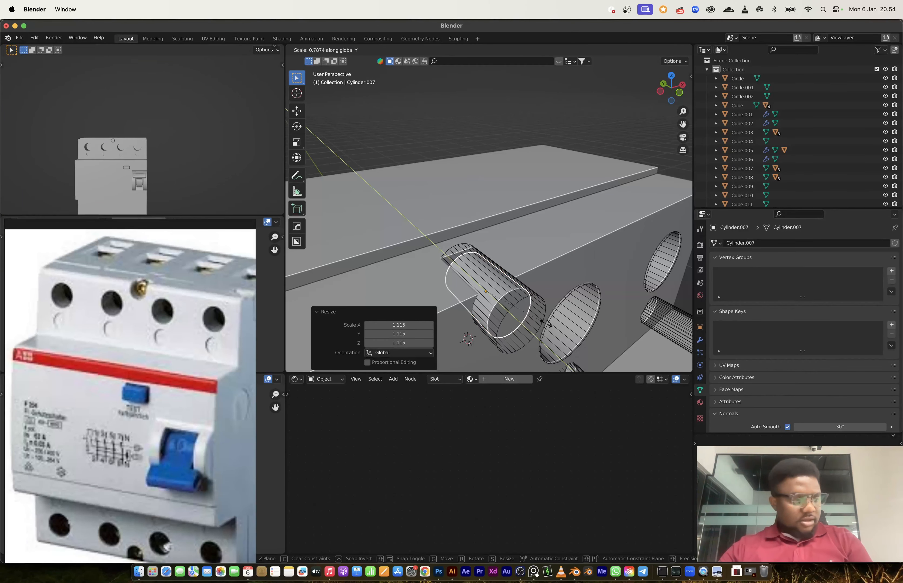
click(545, 322)
key(g)
key(y)
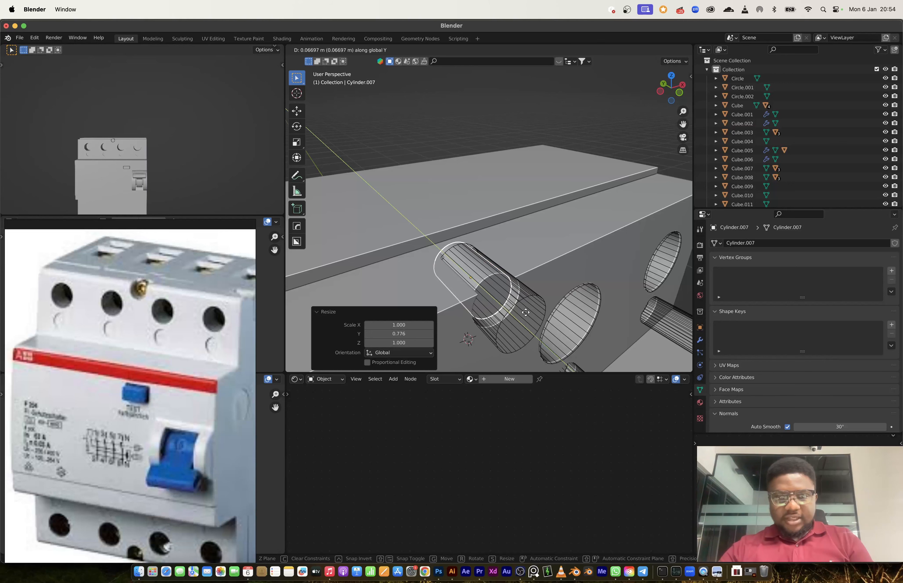
click(521, 321)
- Scale the inner cylinder to 0.9 and bring it forward about 0.045 m along negative Y
key(s)
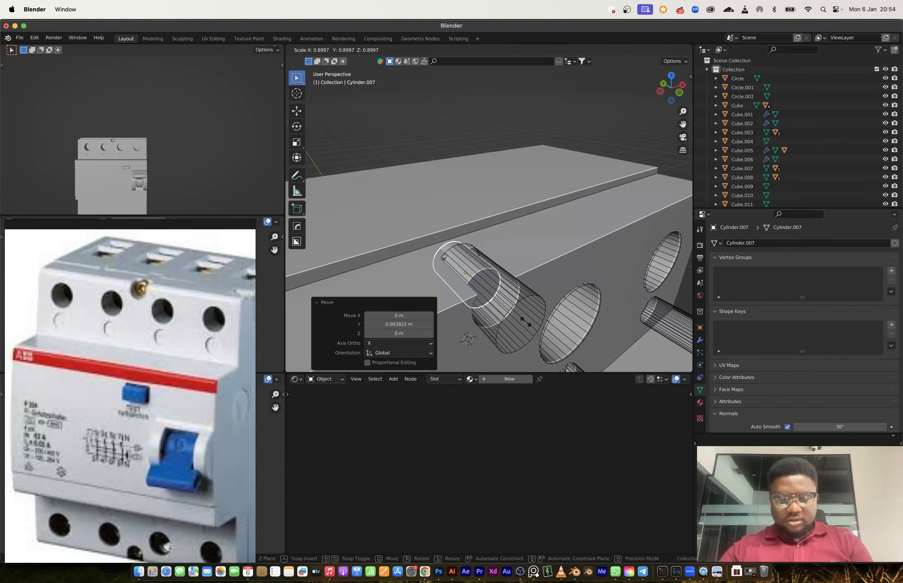
click(525, 322)
middle_drag(524, 321, 493, 301)
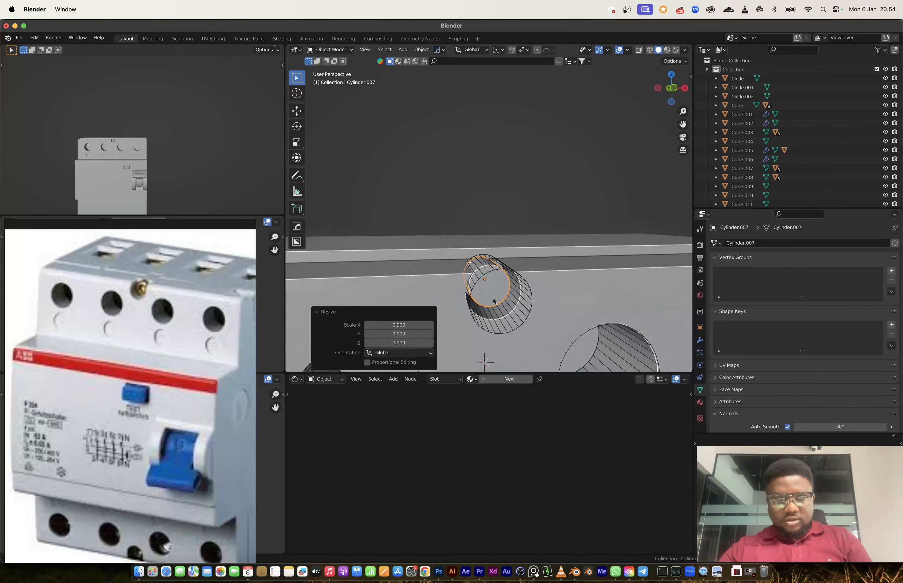
key(s)
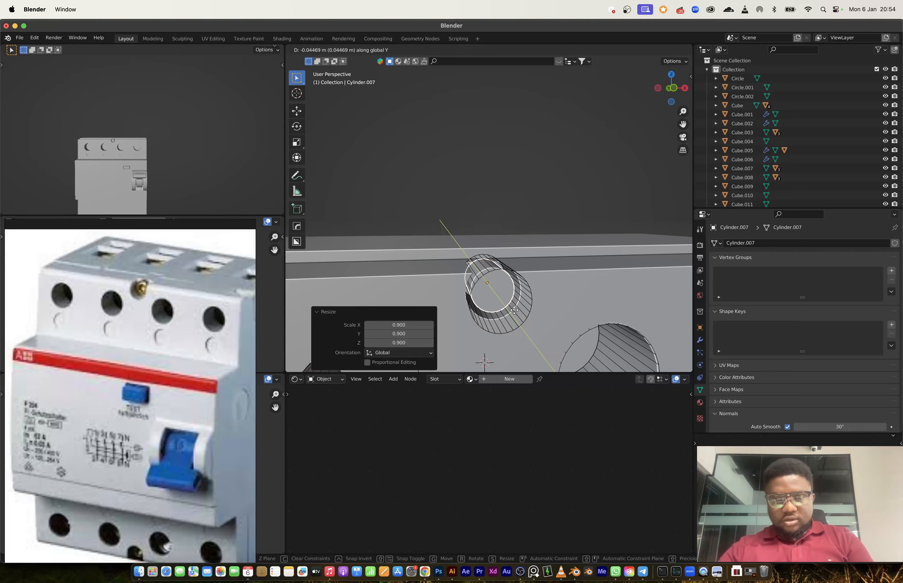
click(517, 314)
middle_drag(517, 313, 493, 317)
- Enter Edit Mode on the inner cylinder and inset its front face by 0.2139 m
key(Tab)
click(493, 307)
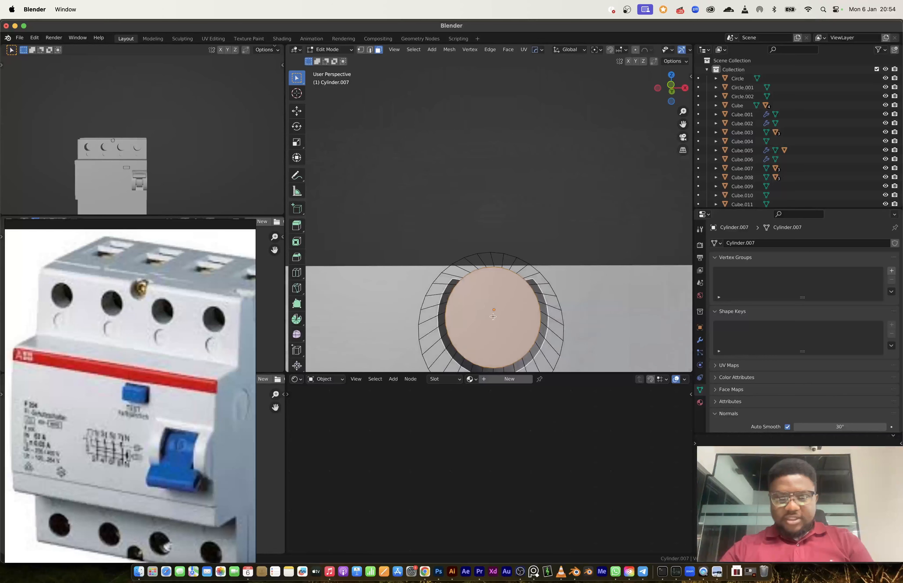
key(i)
click(544, 344)
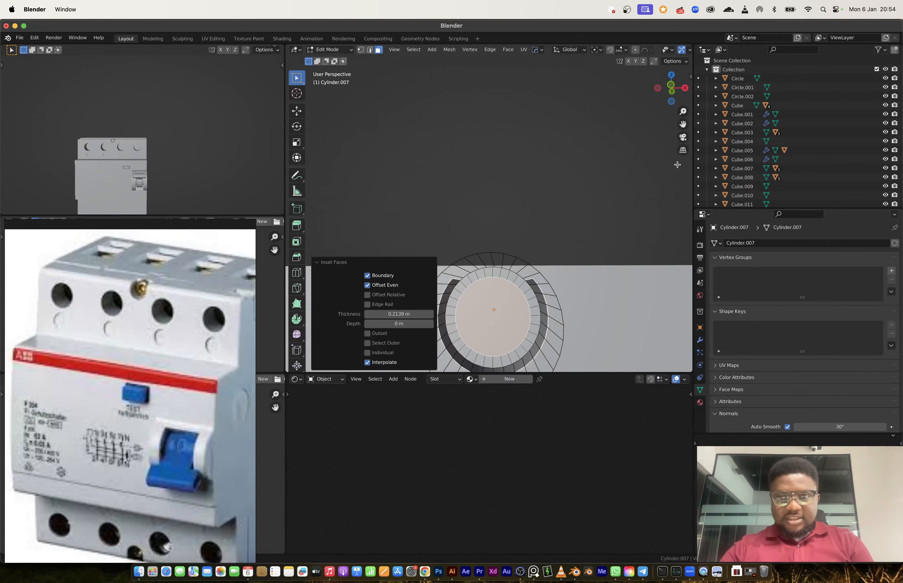
- In front view, connect opposite vertices of the inset circle with two vertical and two horizontal edges forming a cross
click(671, 90)
key(KP_Decimal)
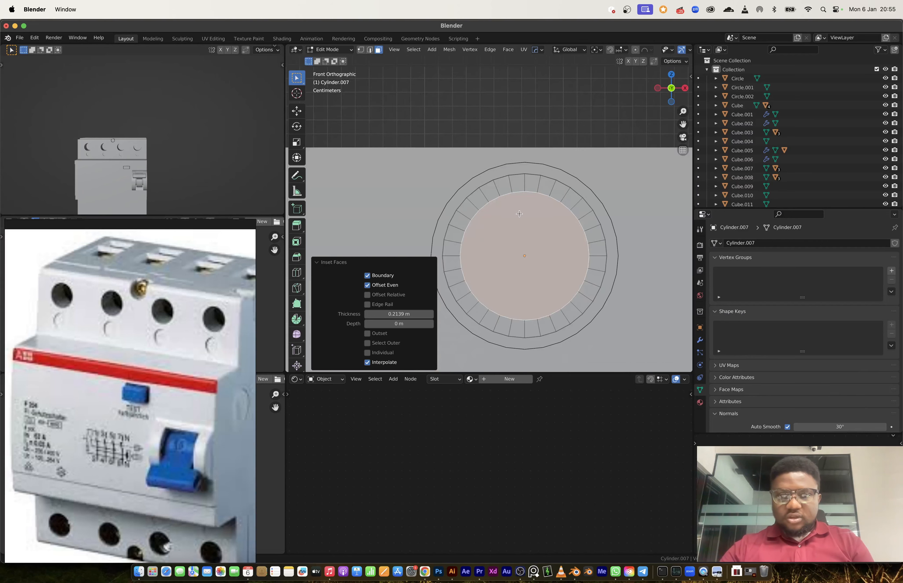
key(1)
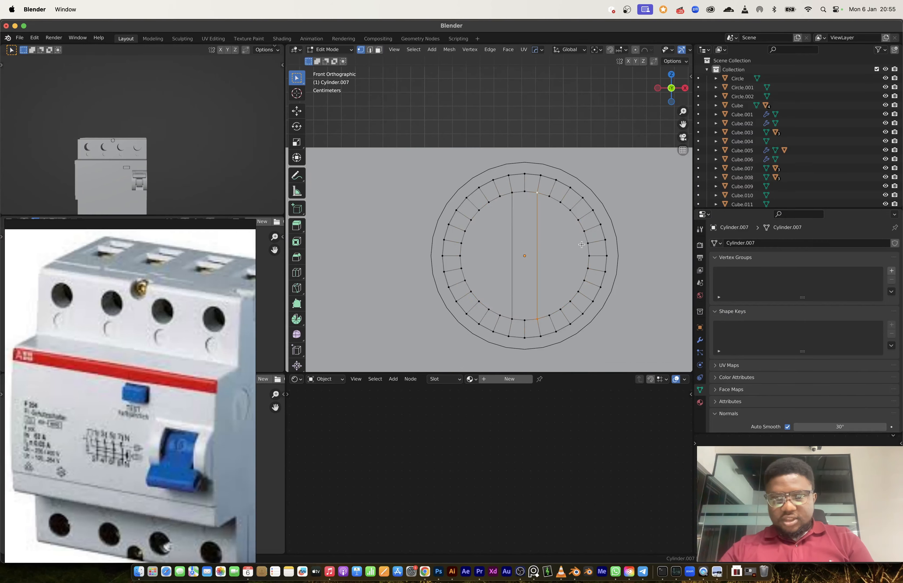
key(j)
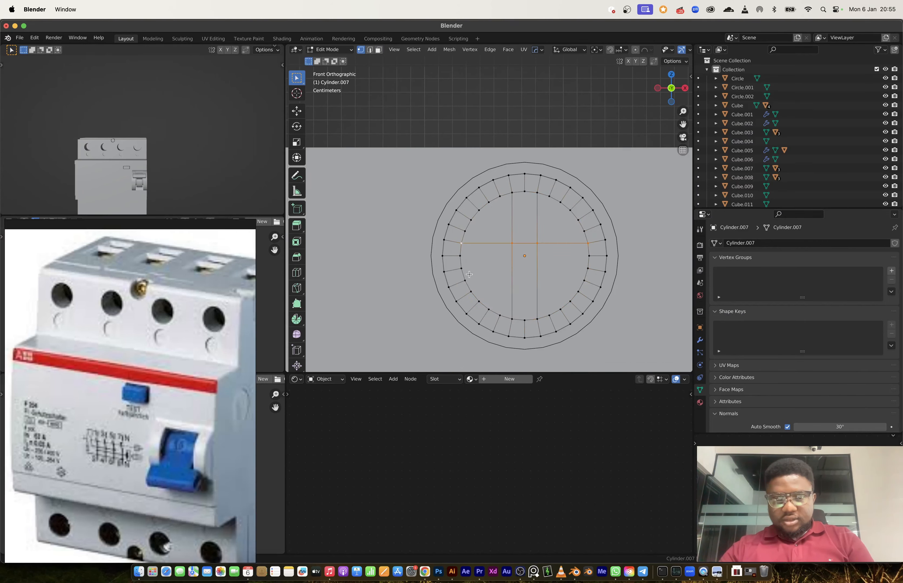
click(469, 274)
shift+click(584, 273)
key(j)
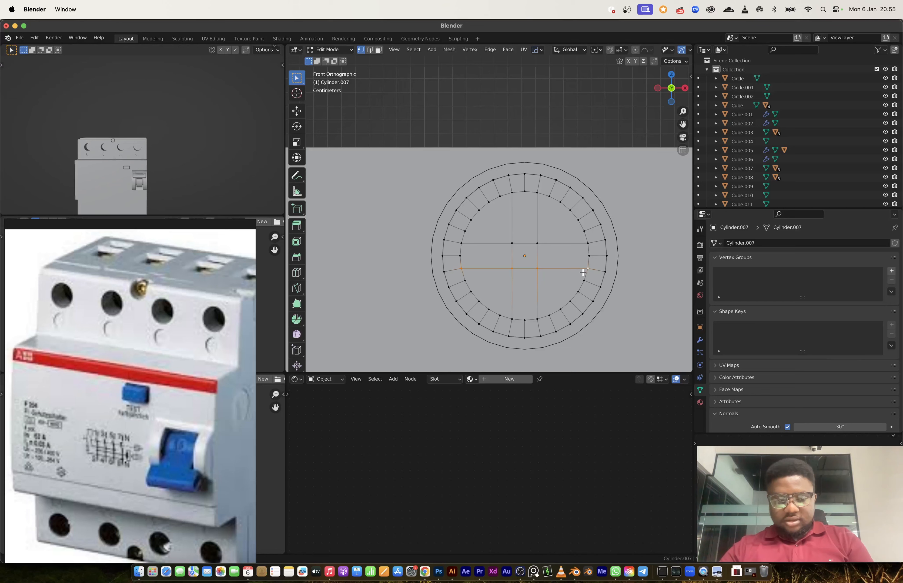
- Select the five faces of the cross and extrude them inward about 0.01 m as the screw's cross slot
click(521, 202)
shift+click(486, 256)
shift+click(524, 256)
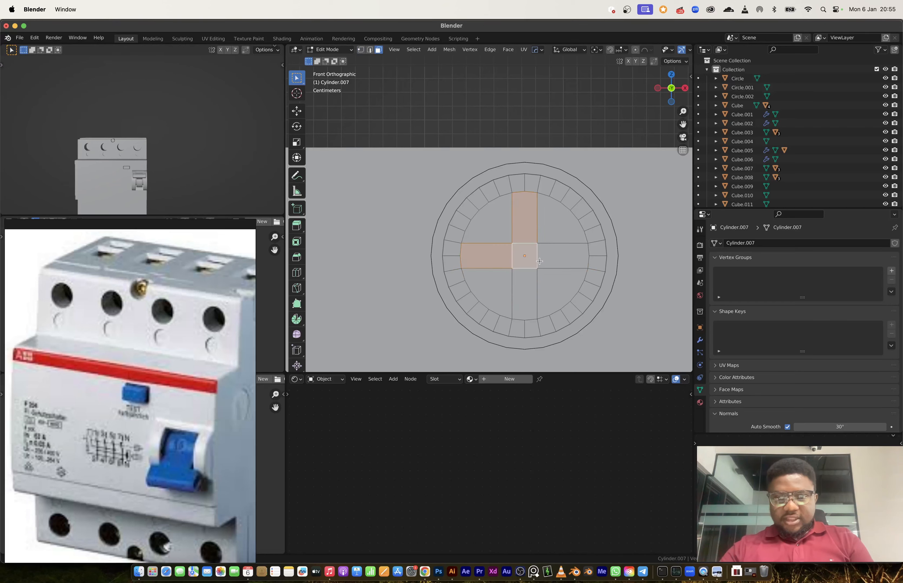
shift+click(563, 256)
shift+click(524, 296)
middle_drag(524, 296, 546, 301)
key(e)
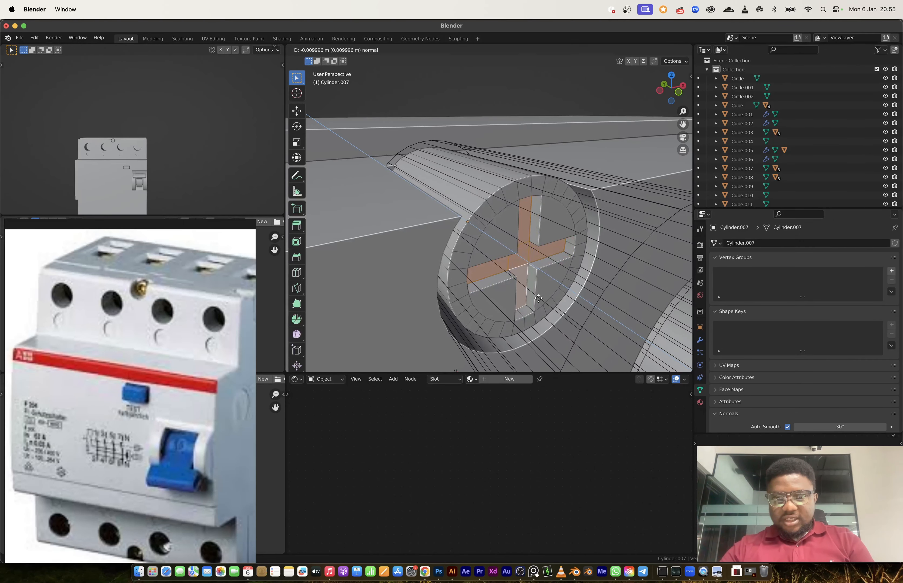
click(510, 215)
- Bevel the edge loop around the screw's front rim with a 0.0786 m width and 4 segments
key(2)
key(alt+a)
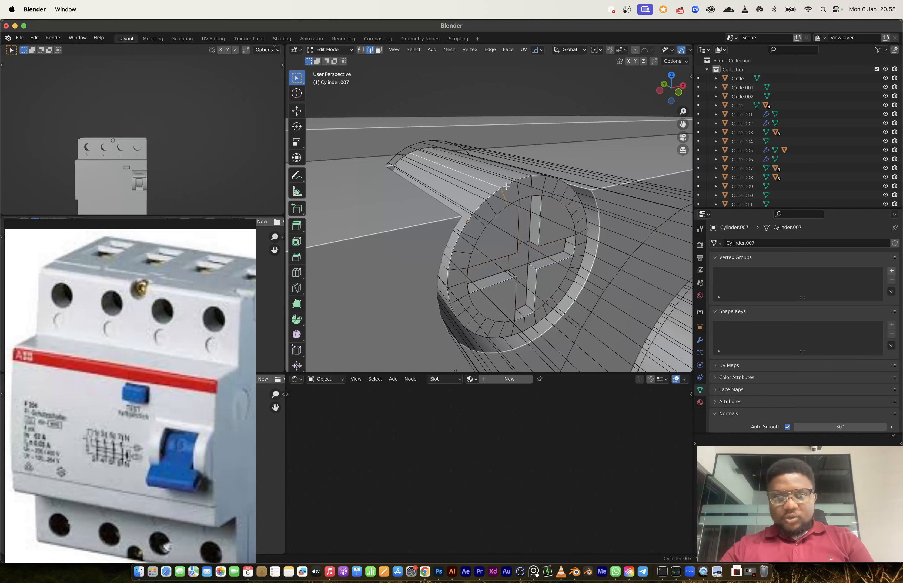
alt+click(504, 187)
key(ctrl+b)
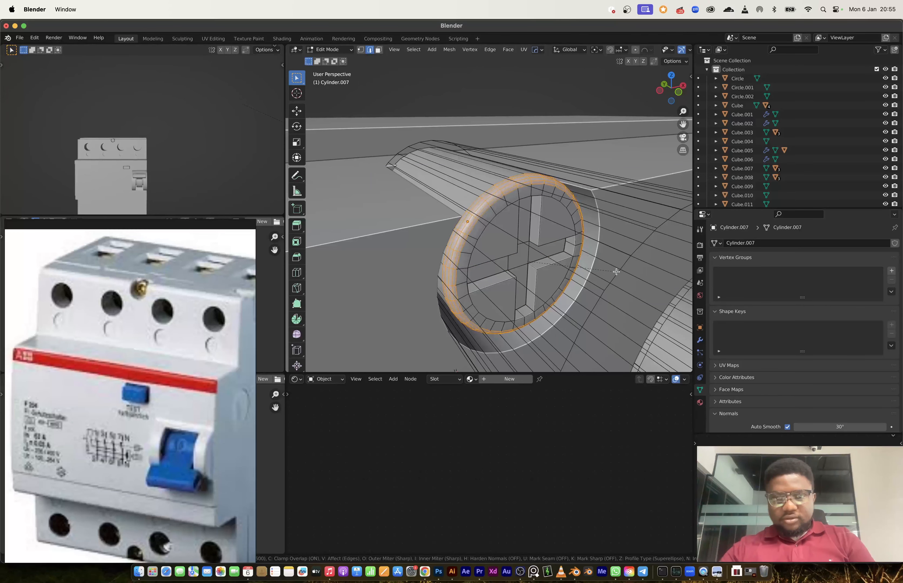
click(603, 266)
- Add one loop cut around the screw's side, slid toward the beveled head with a factor of -0.907
key(g)
key(g)
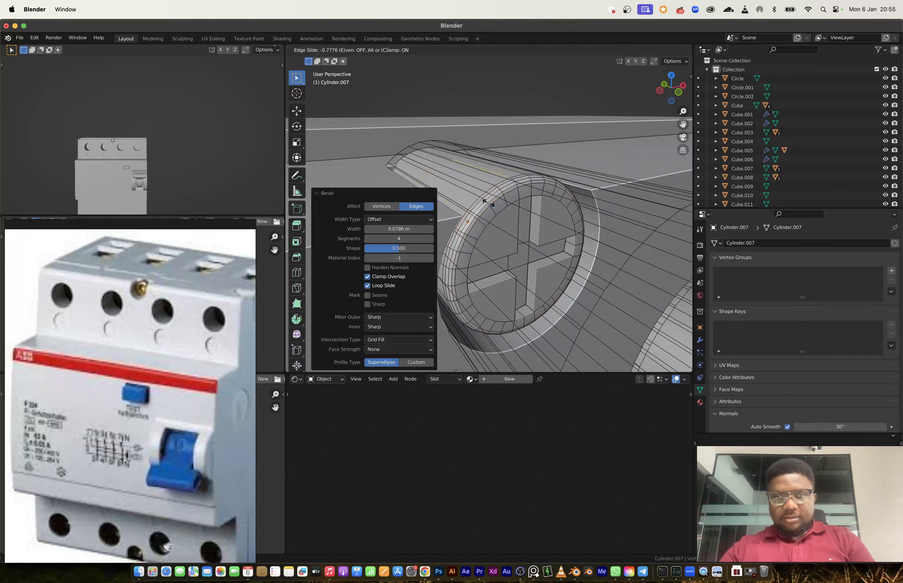
click(492, 206)
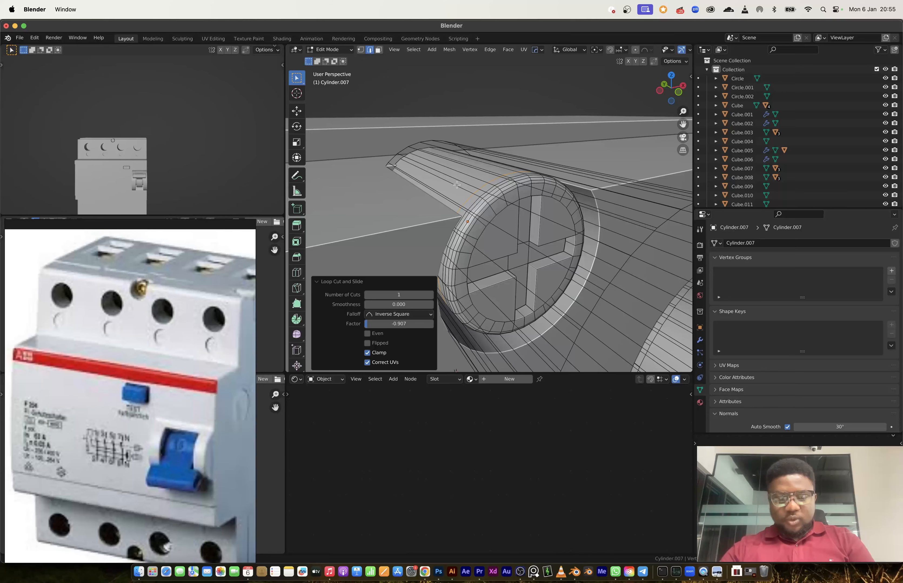
- Select the end-cap face at the rear of the screw and delete it
key(3)
alt+click(456, 185)
middle_drag(456, 185, 394, 225)
key(x)
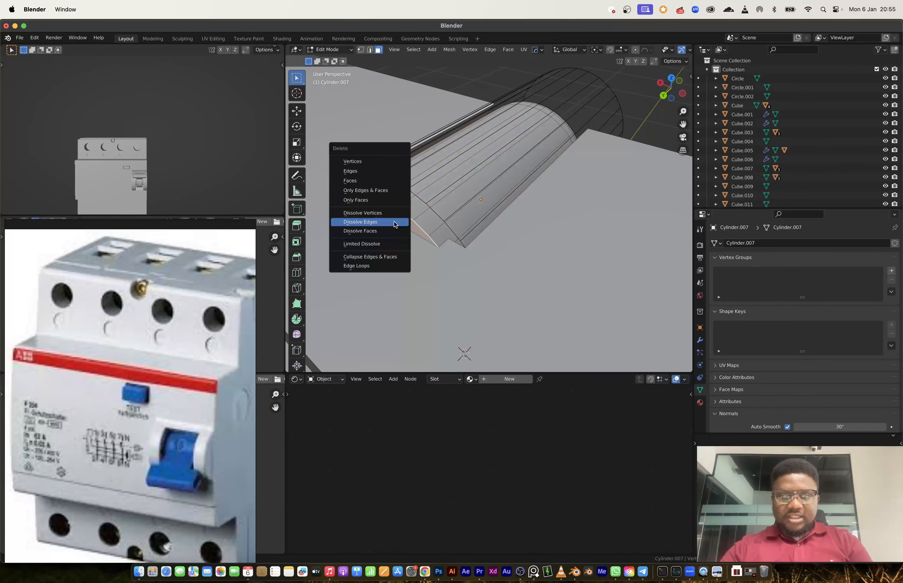
click(380, 181)
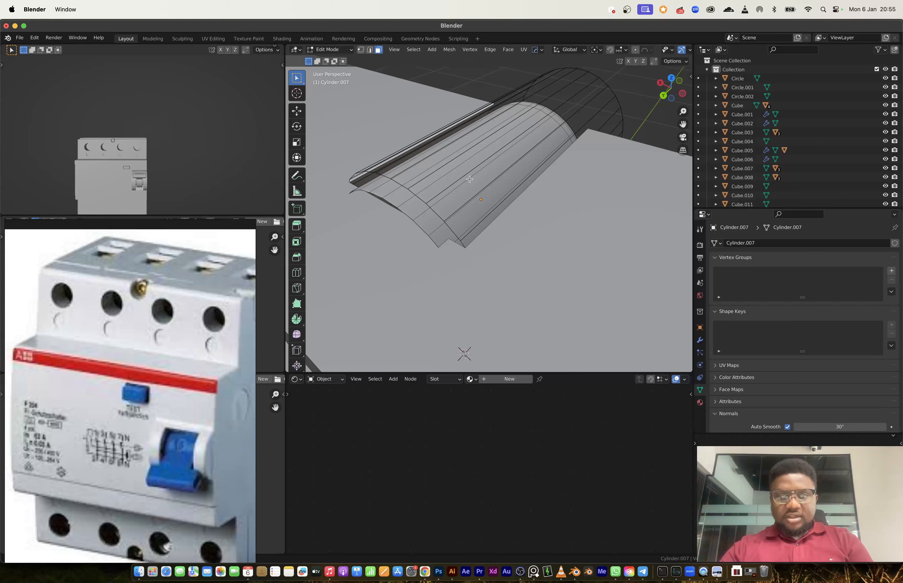
- Select the face loop around the screw's shaft and extrude it inward along normals by about 0.42 m to thin the shaft
alt+click(470, 179)
middle_drag(469, 178, 405, 178)
shift+middle_drag(603, 221, 520, 212)
key(alt+e)
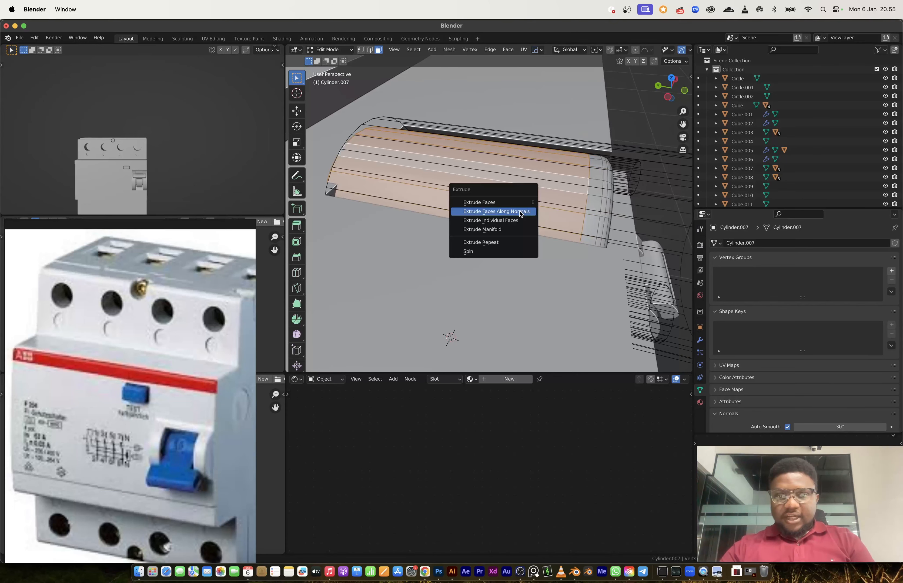
click(520, 214)
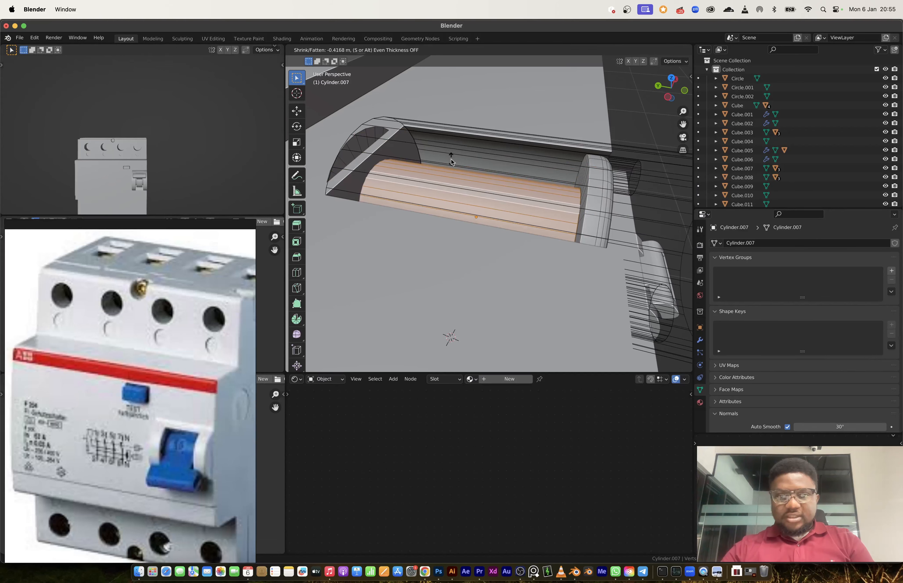
click(451, 161)
- Select the face ring left at the rear end of the screw's shaft and delete it
alt+click(356, 150)
key(x)
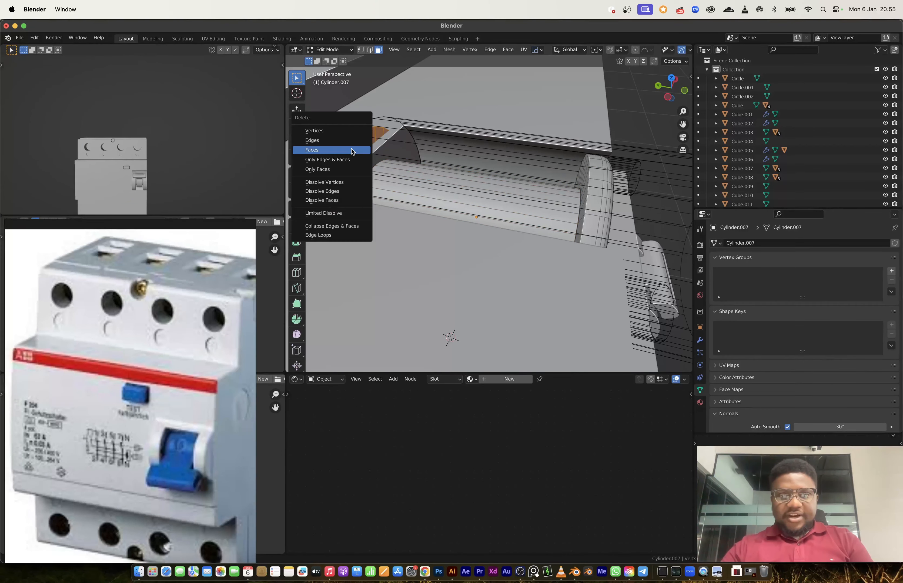
click(351, 150)
- Move the whole screw along the Y axis so its head sits deeper in the top hole
key(Tab)
key(g)
key(y)
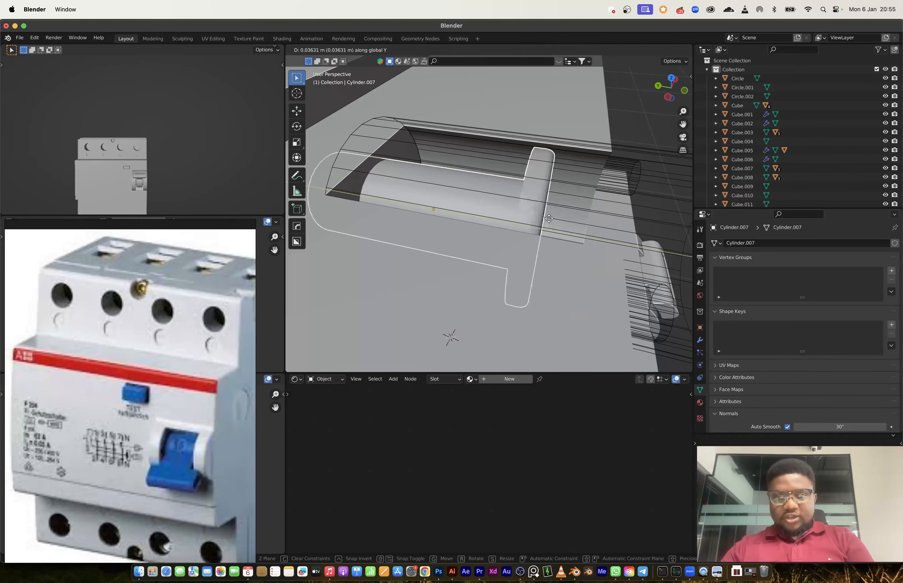
click(530, 221)
scroll(531, 220, down, 4)
middle_drag(530, 220, 425, 171)
scroll(501, 197, down, 3)
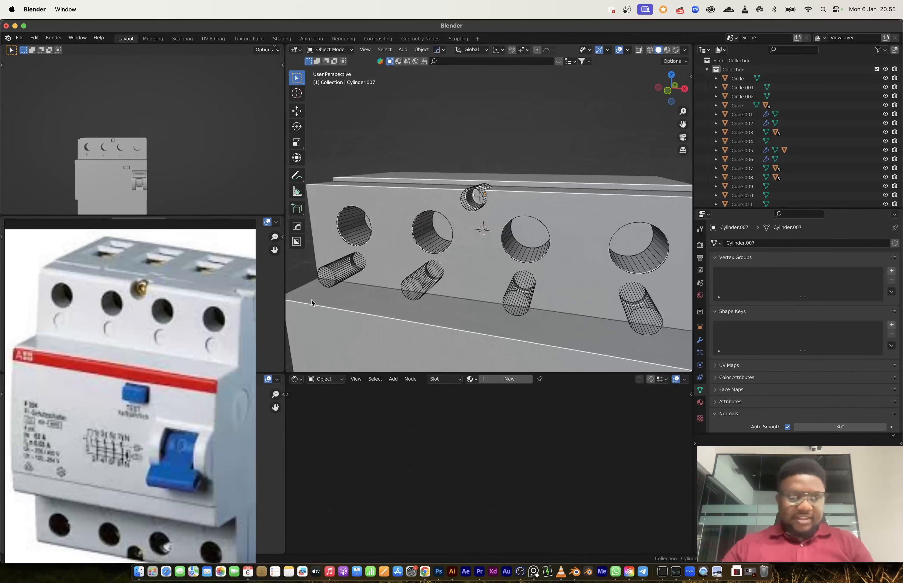
- Check the reference photos, and apply the breaker body's three Boolean modifiers in stack order, starting with Boolean
scroll(149, 394, down, 5)
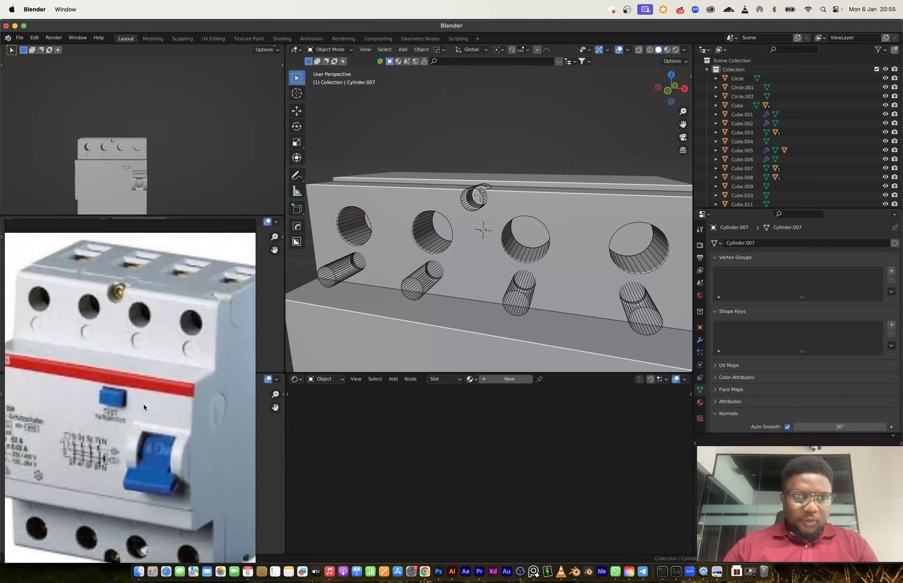
scroll(145, 395, up, 5)
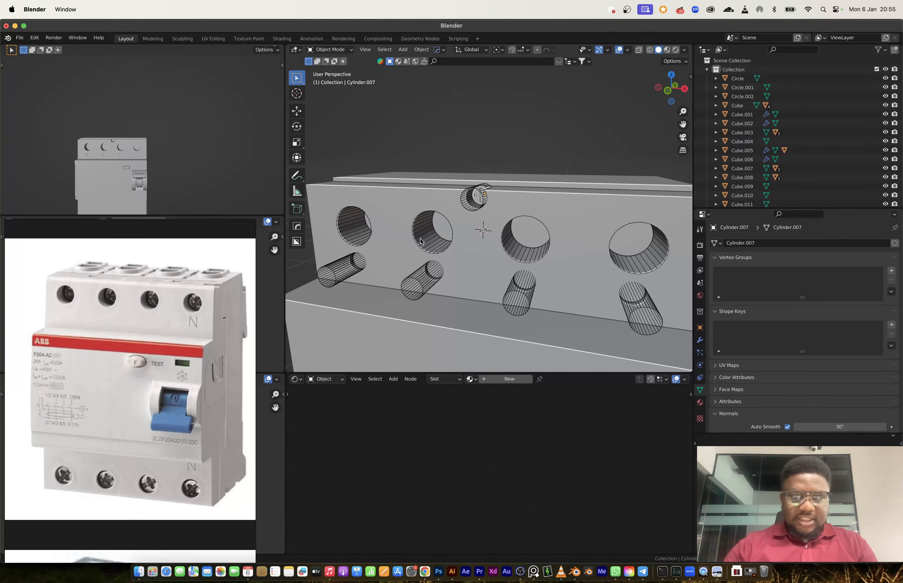
click(414, 248)
click(354, 238)
middle_drag(354, 239, 407, 242)
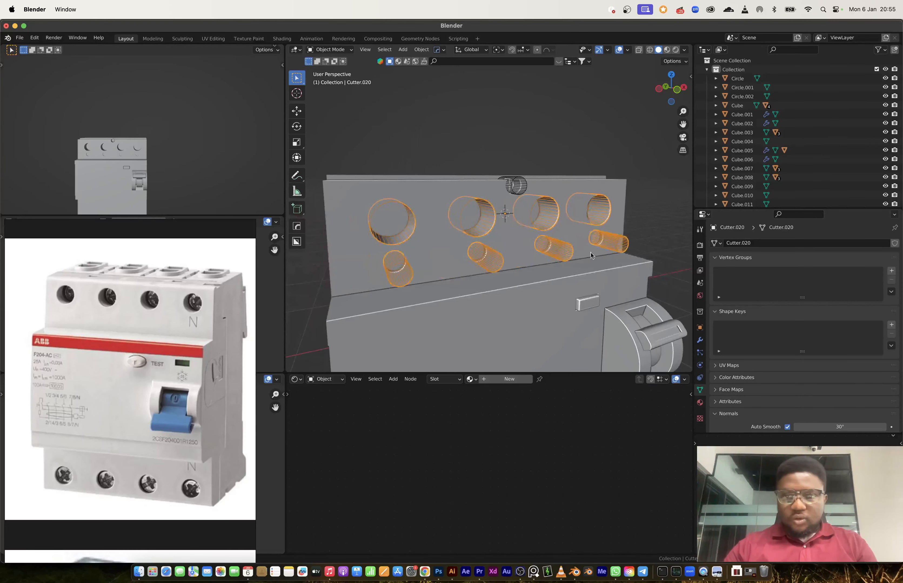
click(506, 235)
click(700, 340)
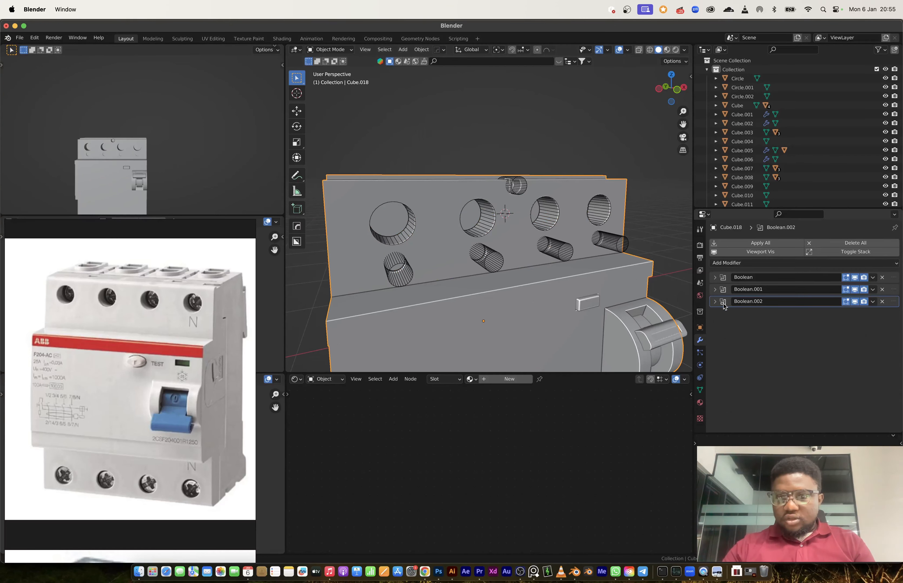
key(ctrl+a)
key(ctrl+z)
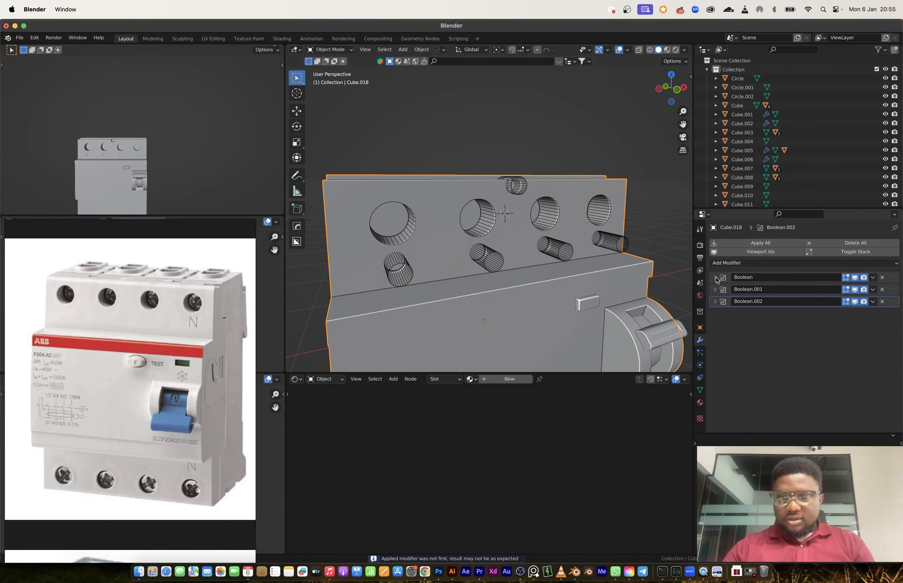
key(ctrl+a)
key(ctrl+a)
key(ctrl+a)
key(Tab)
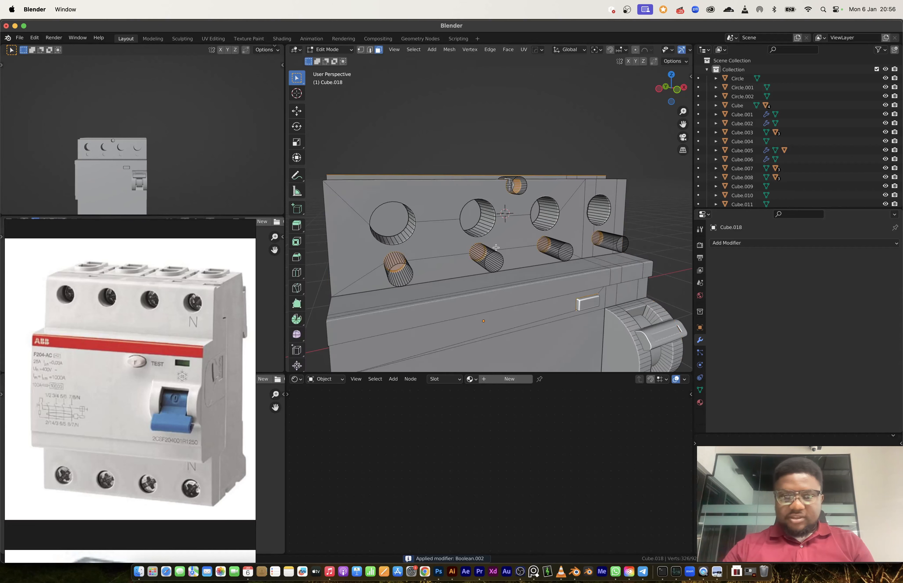
key(Tab)
- Select the arrayed cutter object for the terminal holes and small recesses and apply its Array modifier
middle_drag(484, 232, 489, 233)
click(489, 235)
key(Tab)
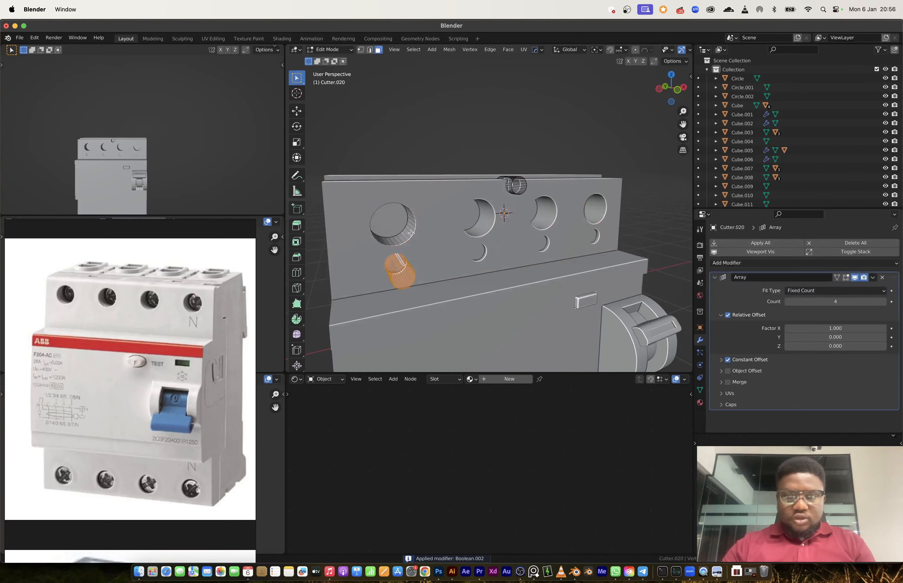
key(l)
middle_drag(402, 235, 425, 229)
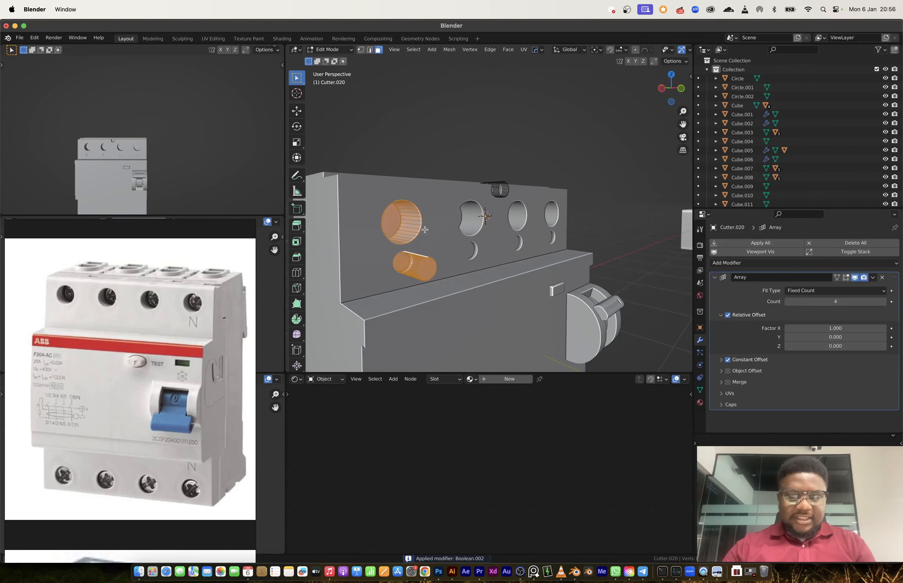
key(Tab)
click(406, 248)
click(406, 265)
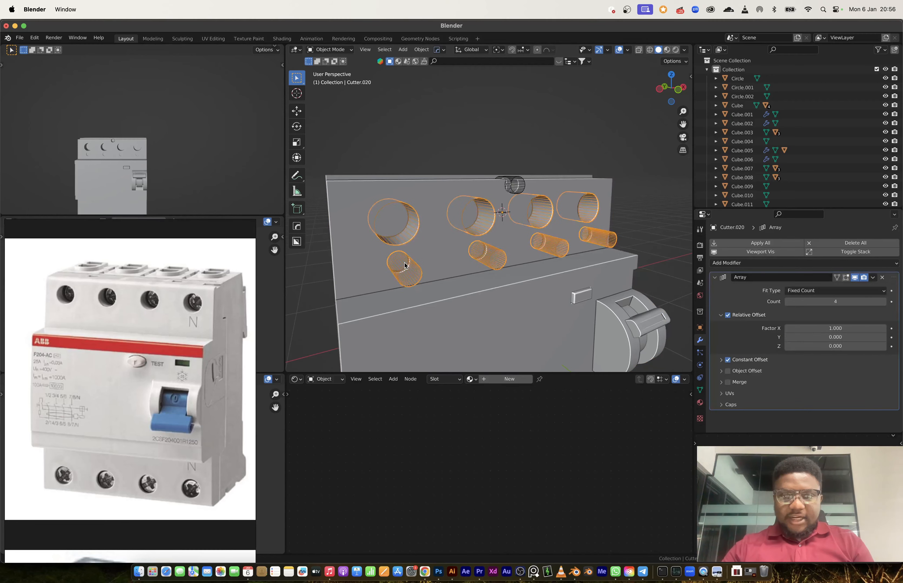
middle_drag(406, 266, 418, 270)
key(ctrl+a)
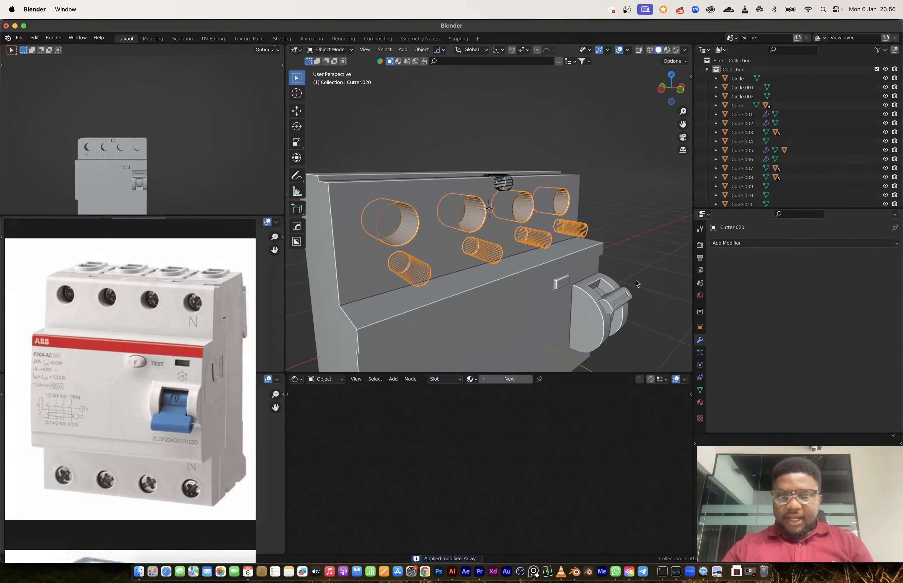
key(Tab)
key(Tab)
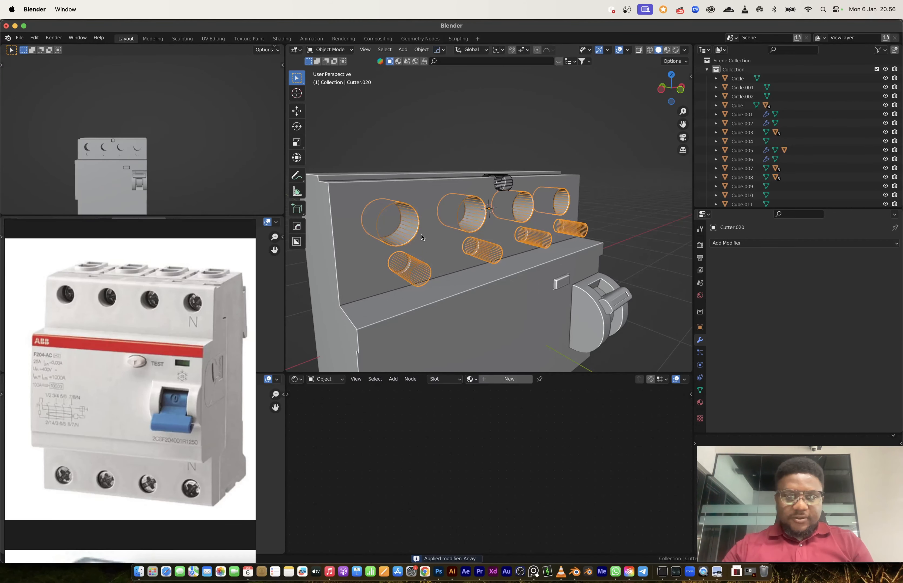
- Duplicate the hole cutter in place and switch the copy to solid shading
key(shift+d)
right_click(458, 230)
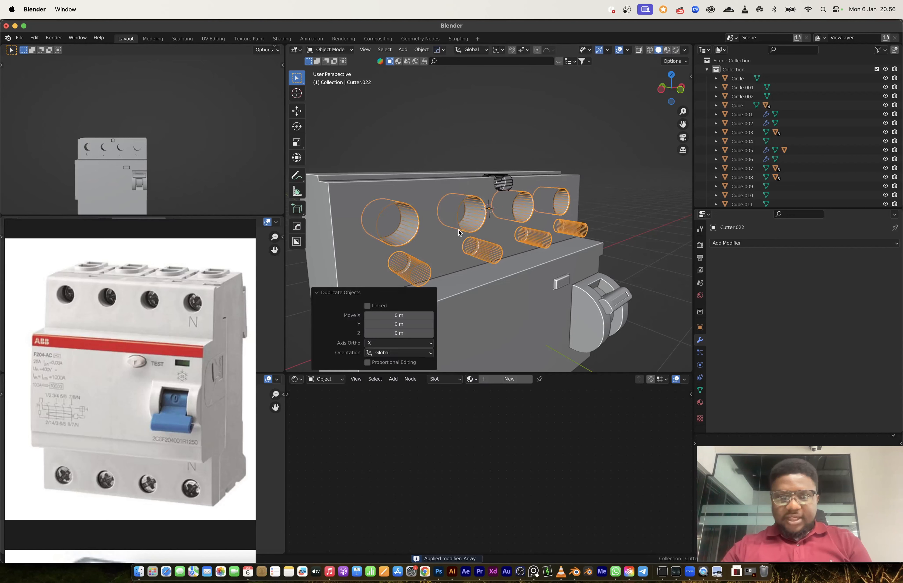
key(q)
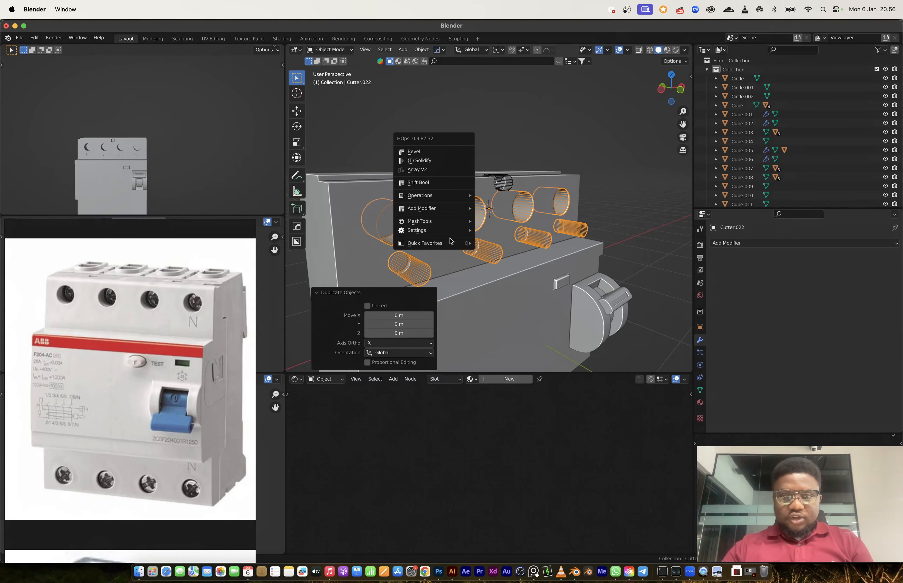
mouse_move(439, 235)
click(501, 245)
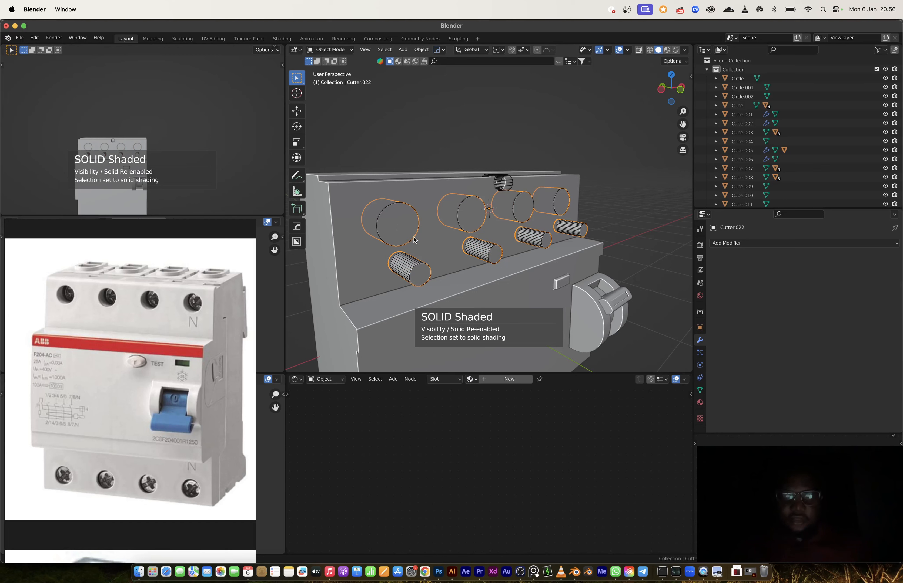
- Delete the vertices of the four small cylinders from the duplicated cutter, keeping only the large terminal-hole cylinders
key(Tab)
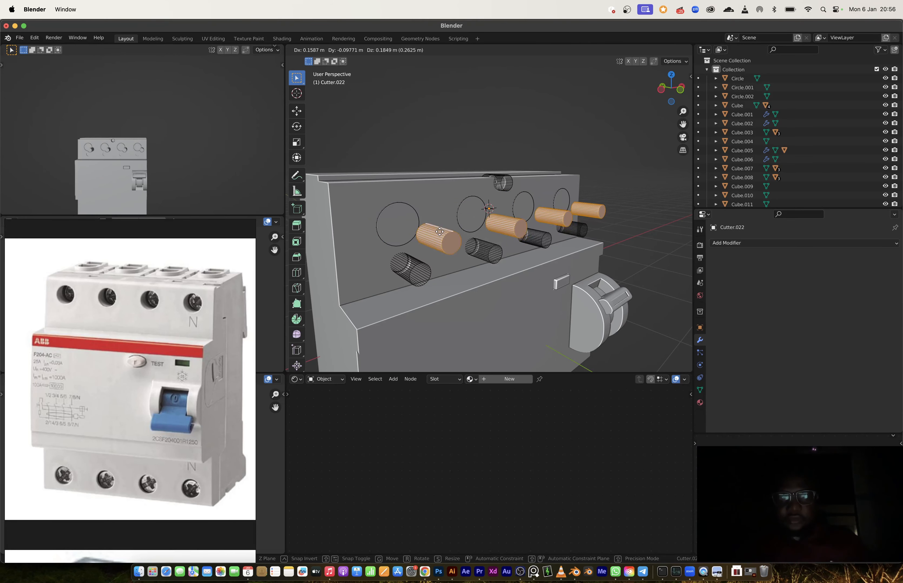
scroll(414, 239, up, 3)
shift+middle_drag(402, 274, 454, 223)
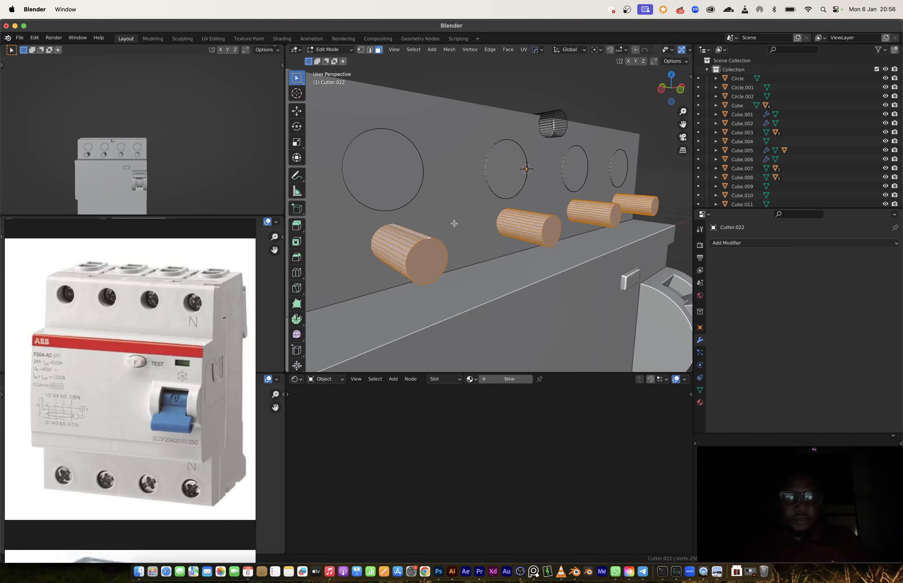
key(Tab)
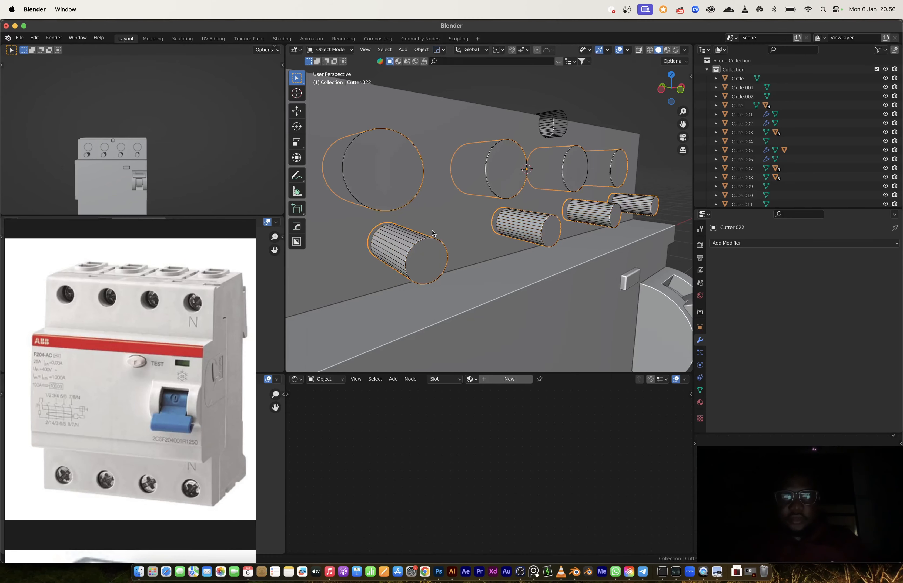
key(x)
key(Escape)
key(Tab)
key(x)
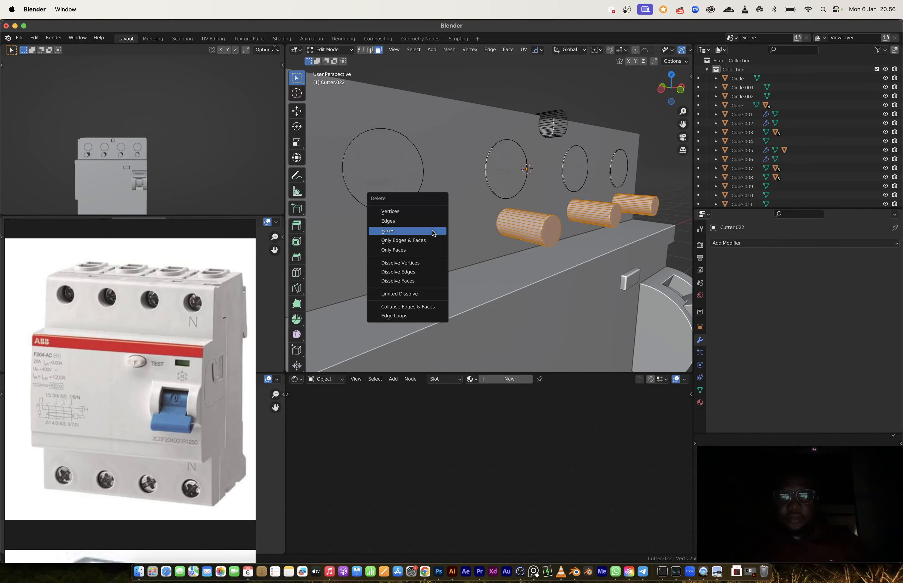
click(405, 215)
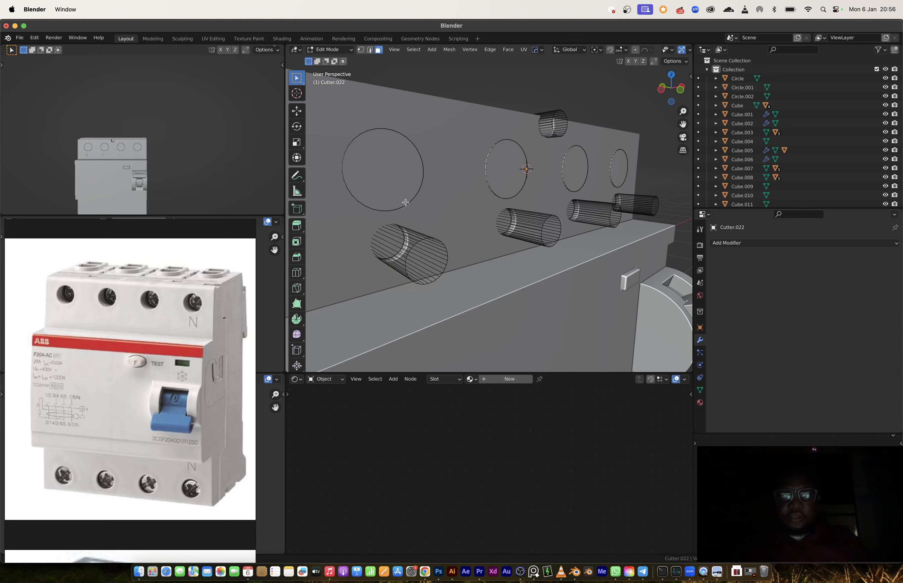
- Select all four large cylinders of the duplicate and scale them by 1.337 along Y
key(Tab)
key(Tab)
key(a)
middle_drag(383, 176, 417, 197)
key(s)
key(x)
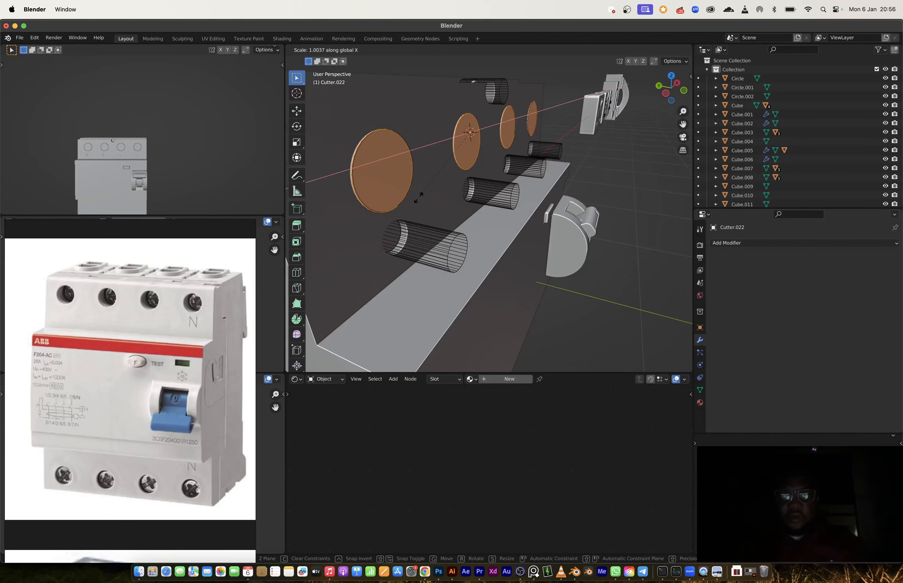
key(y)
click(453, 239)
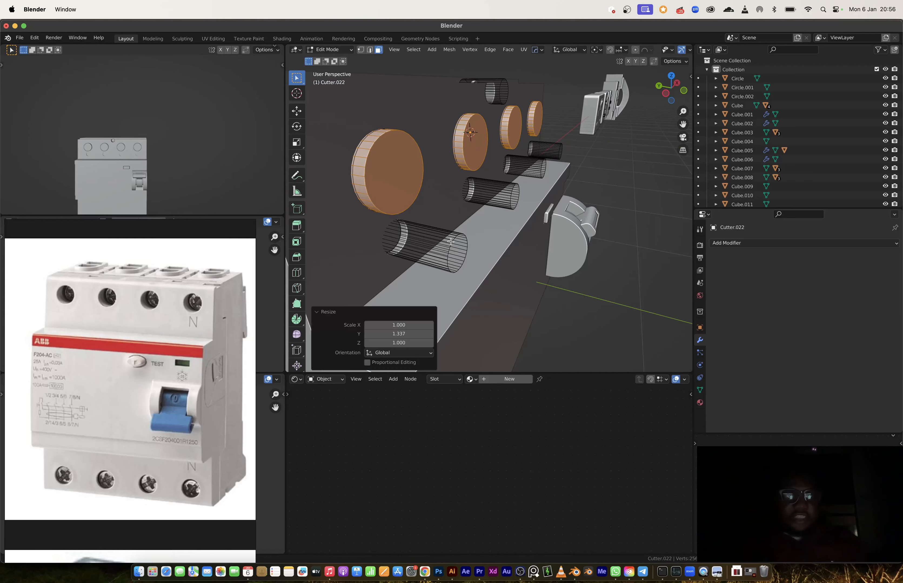
- Set the transform pivot to Individual Origins and scale the four cylinders uniformly by 0.862
shift+middle_drag(394, 198, 432, 233)
key(s)
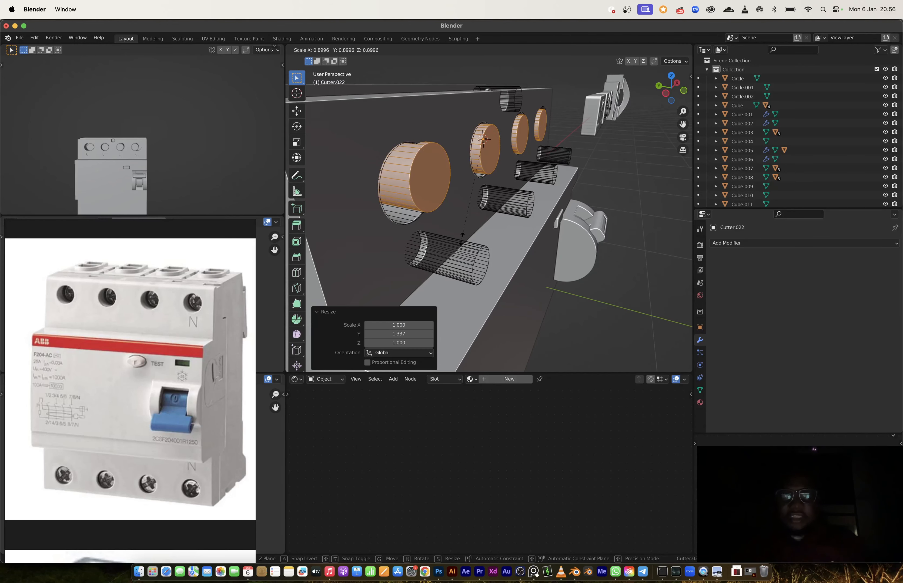
key(Escape)
click(597, 52)
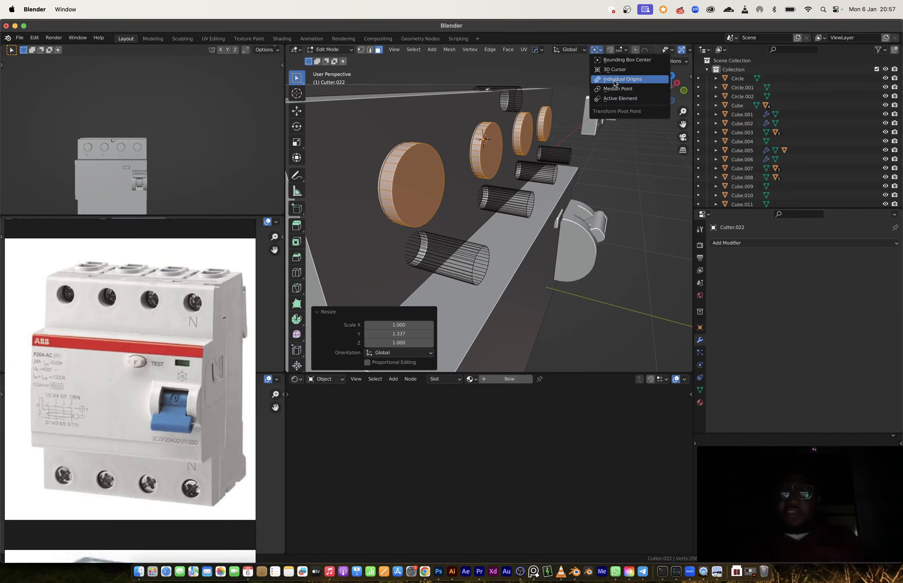
click(613, 86)
key(s)
click(519, 235)
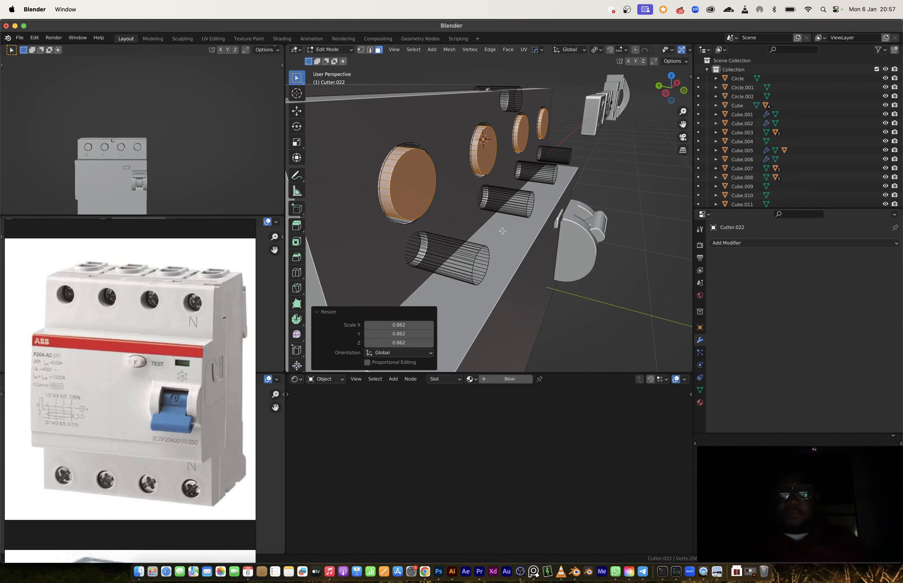
- Move the four cylinders about 0.062 m along Y to recess them into the terminal holes
key(g)
key(y)
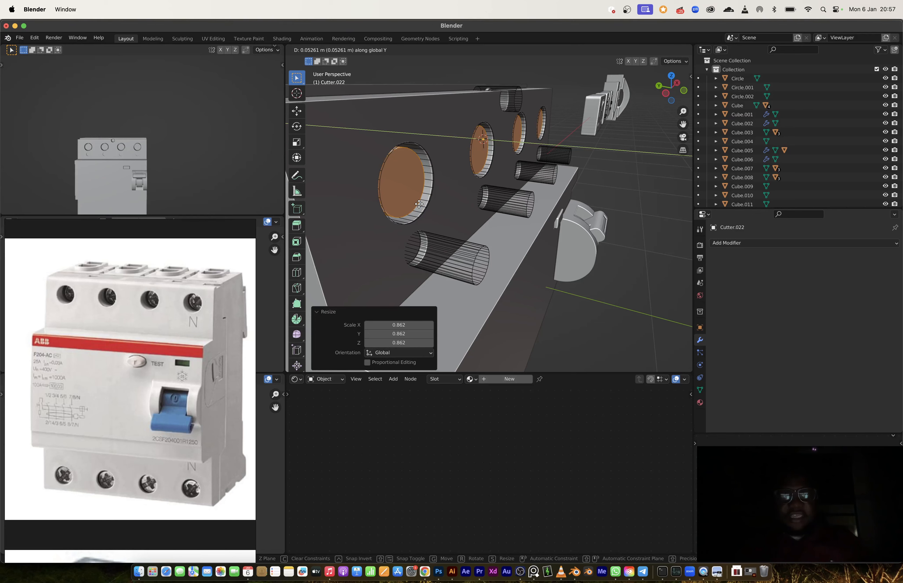
click(416, 206)
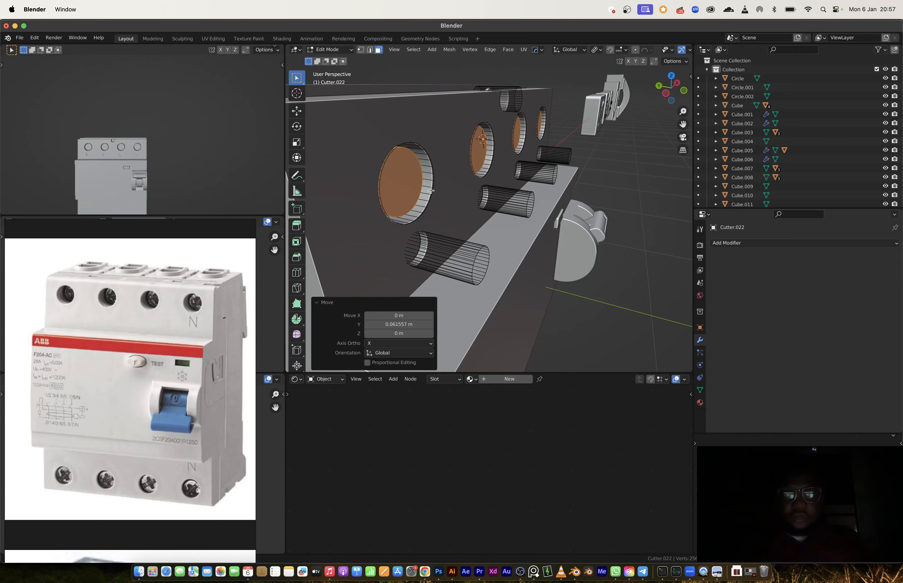
- Select the front face of the first large cylinder and inset it for the screw head
middle_drag(431, 191, 378, 173)
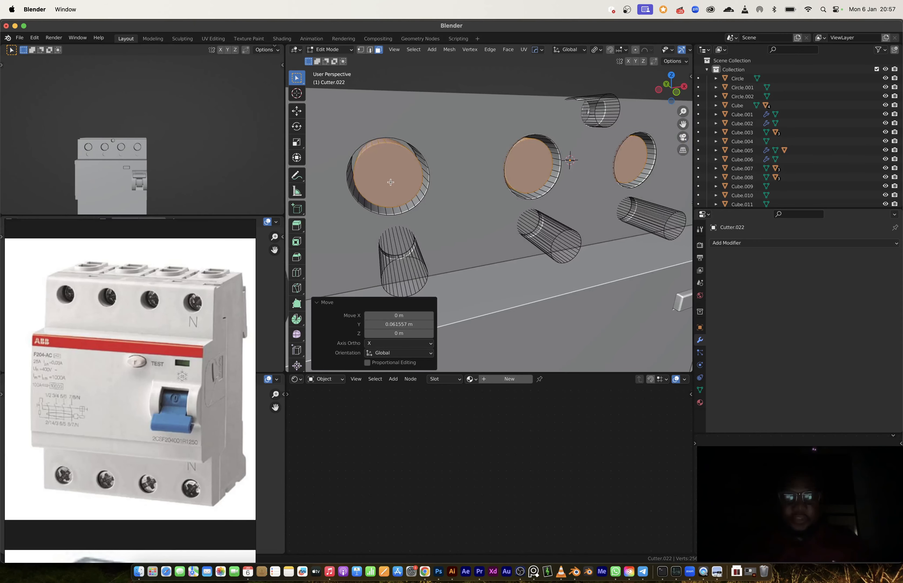
click(390, 183)
shift+click(553, 173)
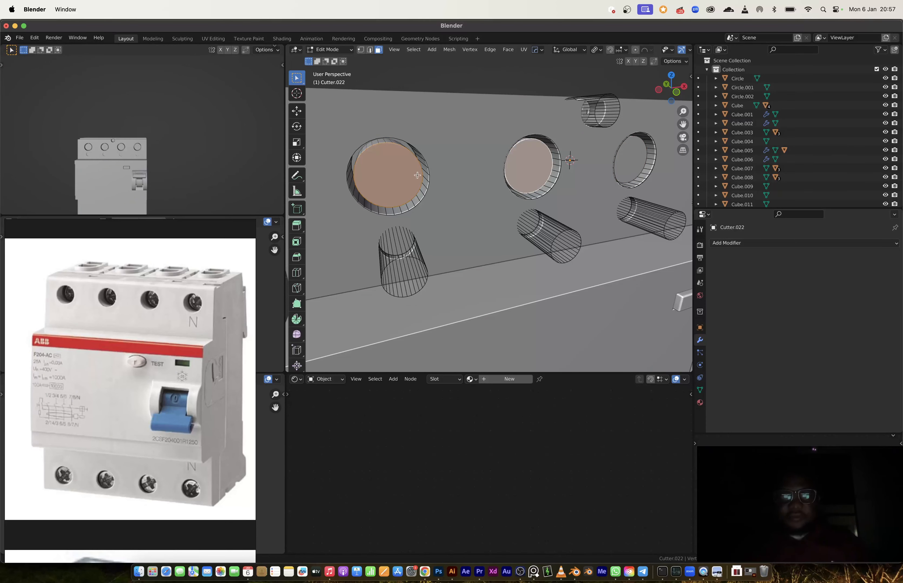
click(402, 186)
middle_drag(401, 186, 449, 221)
scroll(449, 221, up, 3)
key(i)
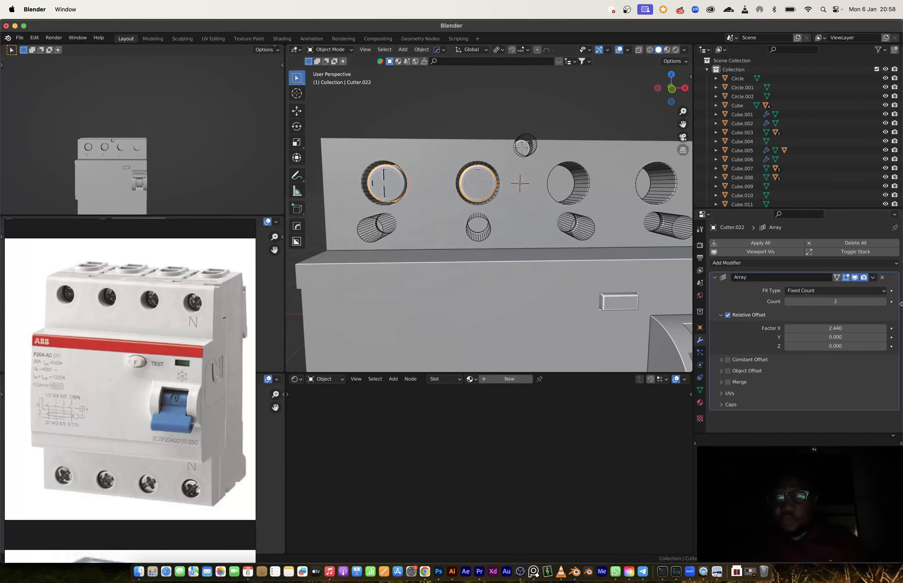
- Set the Array modifier count to 4 so each terminal hole gets a cross-slotted screw
click(883, 302)
scroll(569, 228, down, 2)
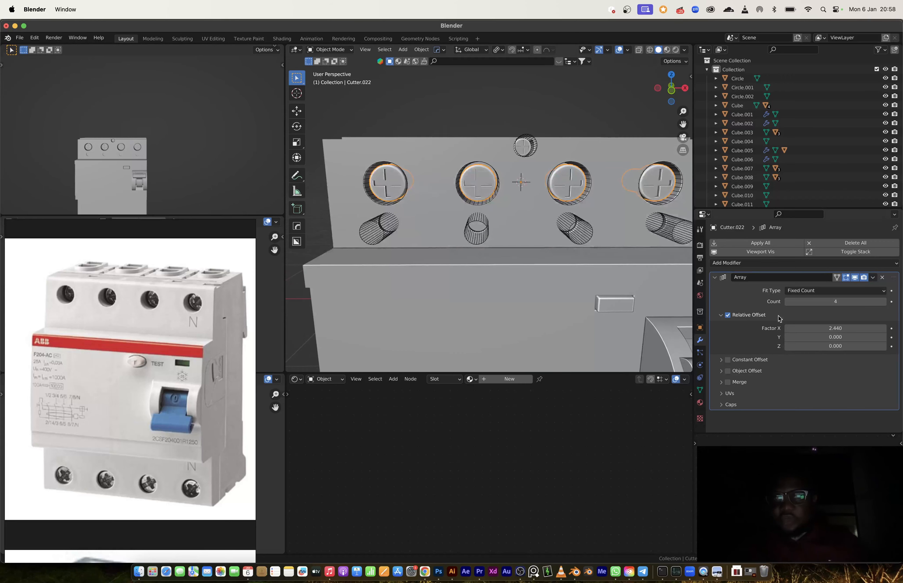
- Apply the Array modifier on the four terminal screws and adjust their depth in the holes along Y
key(ctrl+a)
middle_drag(456, 224, 481, 201)
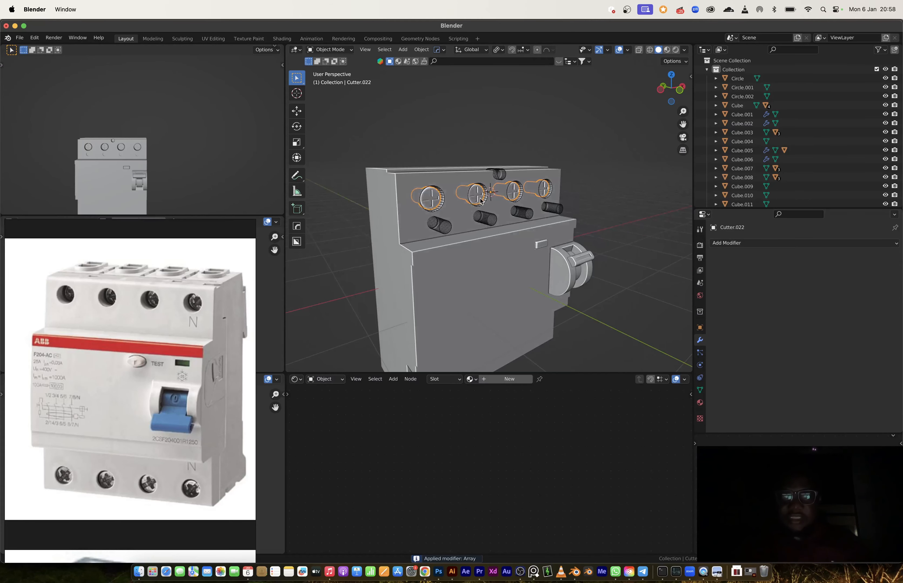
key(g)
key(y)
click(475, 196)
- Duplicate the four large terminal-hole cutter cylinders and place the copies about 2.25 m lower along Z in the bottom block
scroll(476, 209, down, 3)
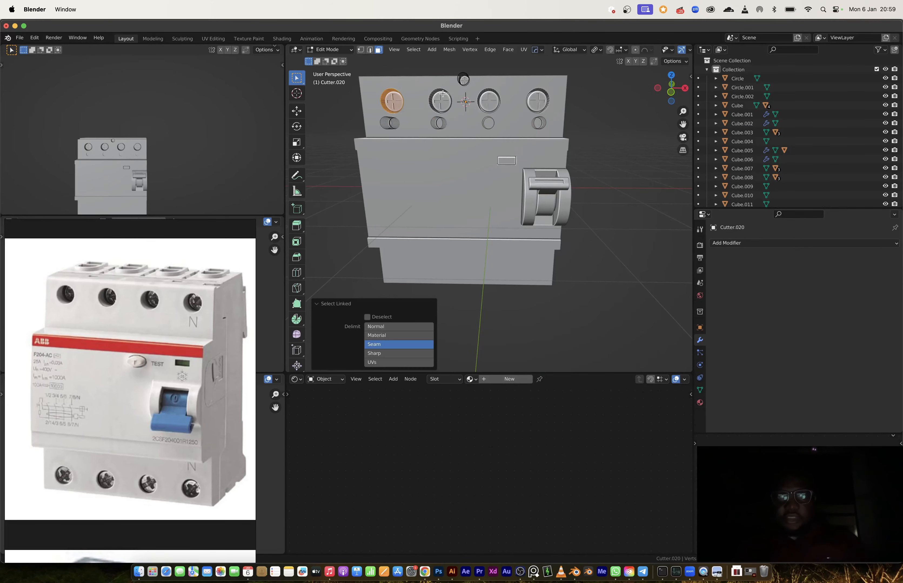
key(l)
key(l)
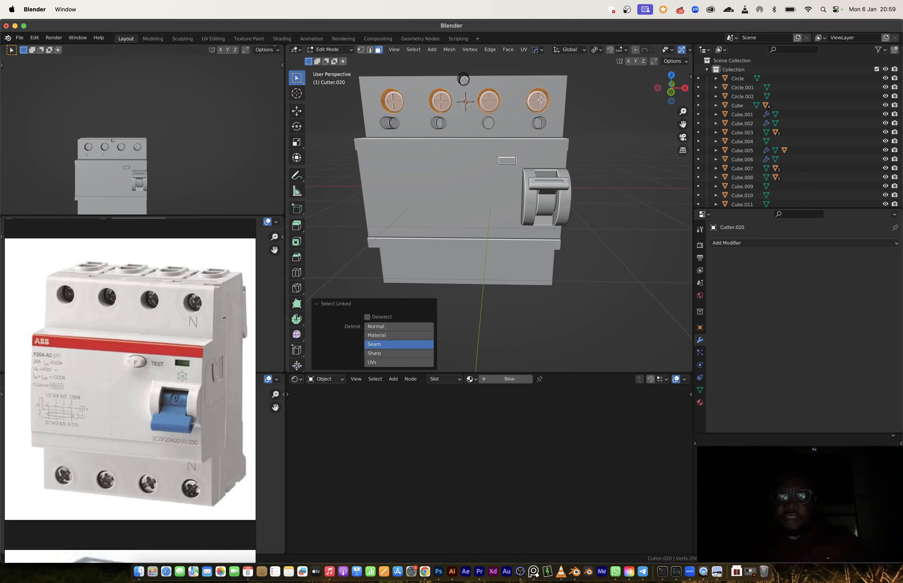
key(g)
key(z)
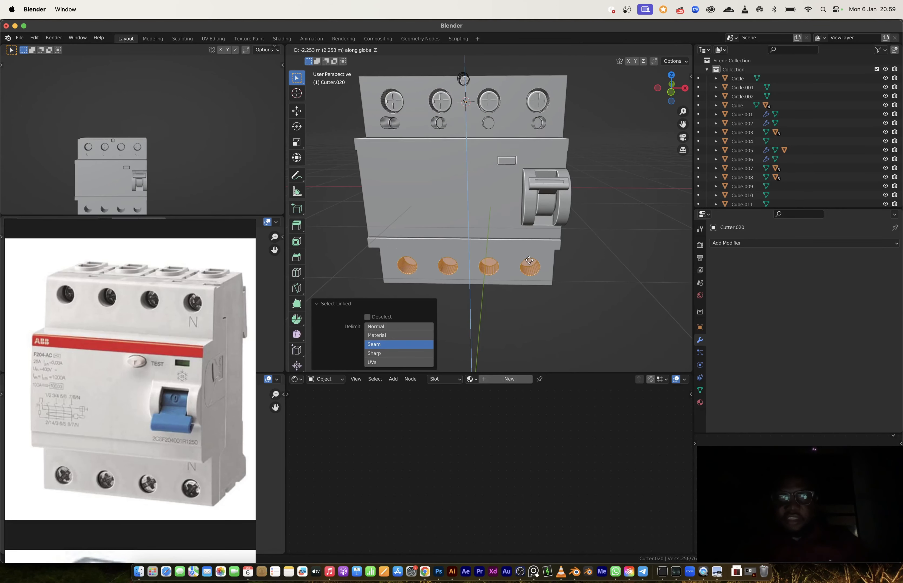
click(529, 264)
- Fine-tune the height of the lower hole cutters along Z and finish editing the cutter mesh
middle_drag(529, 265, 530, 224)
shift+middle_drag(498, 311, 528, 334)
key(g)
key(z)
click(528, 256)
key(Tab)
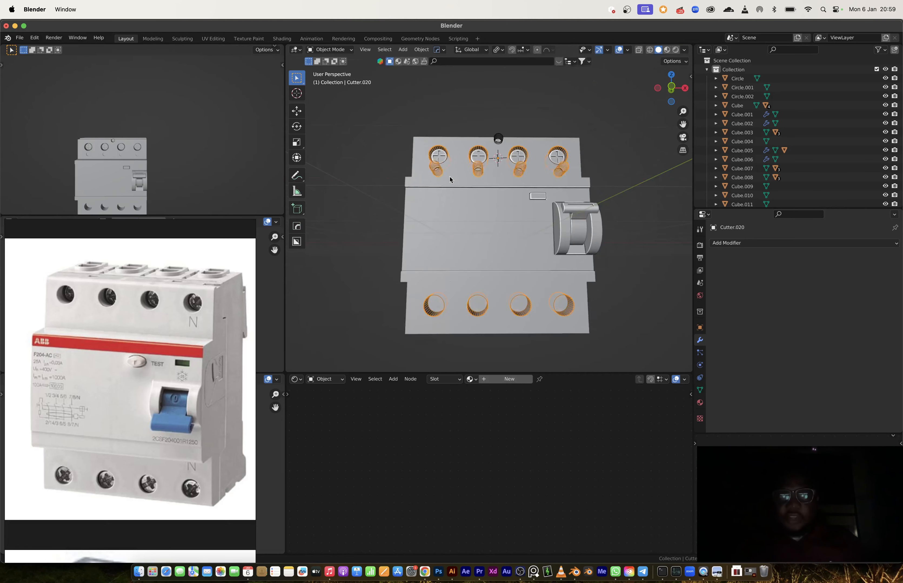
- Duplicate the row of four terminal screws and move the copy about 2.23 m down along Z to the lower holes
click(440, 160)
middle_drag(440, 159, 521, 170)
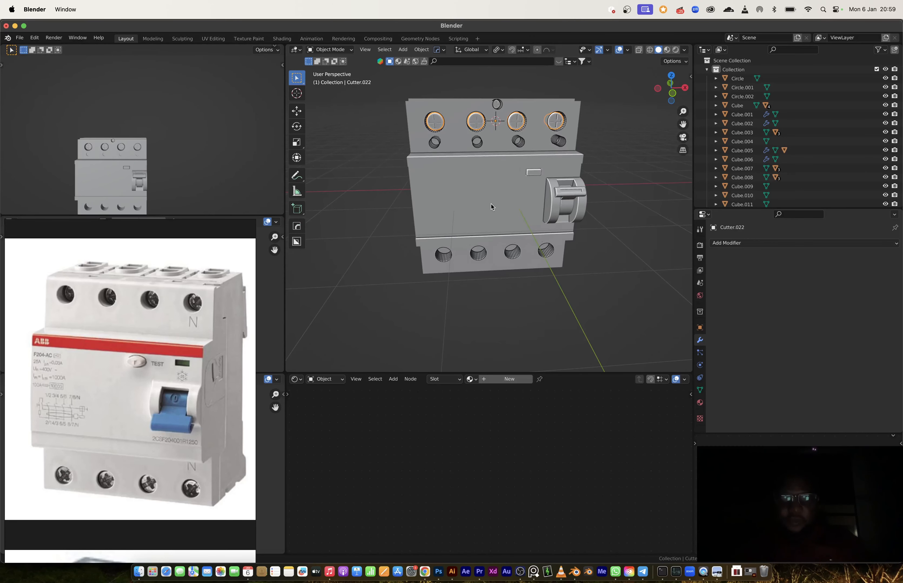
key(shift+d)
key(z)
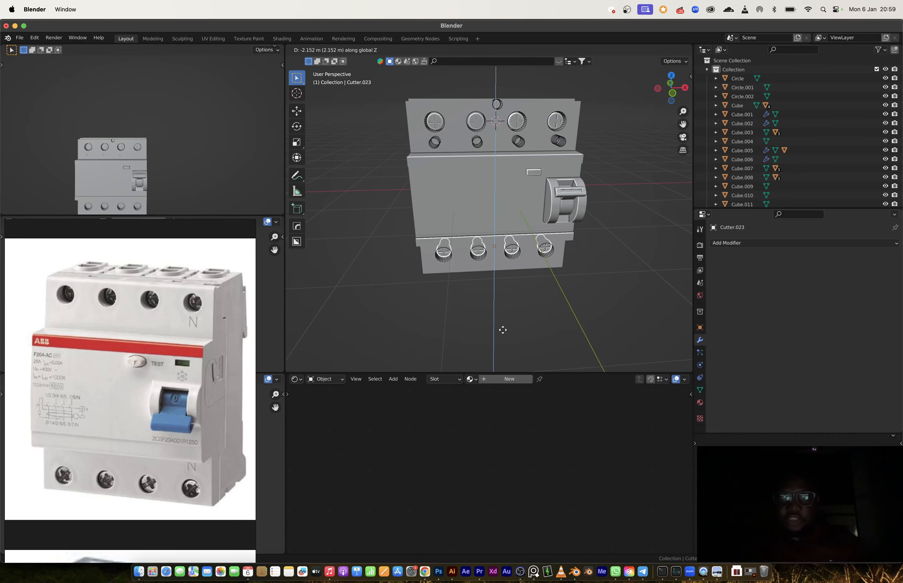
click(502, 333)
- Raise the lower screws about 0.057 m along Z in front view to centre them in their holes
click(672, 94)
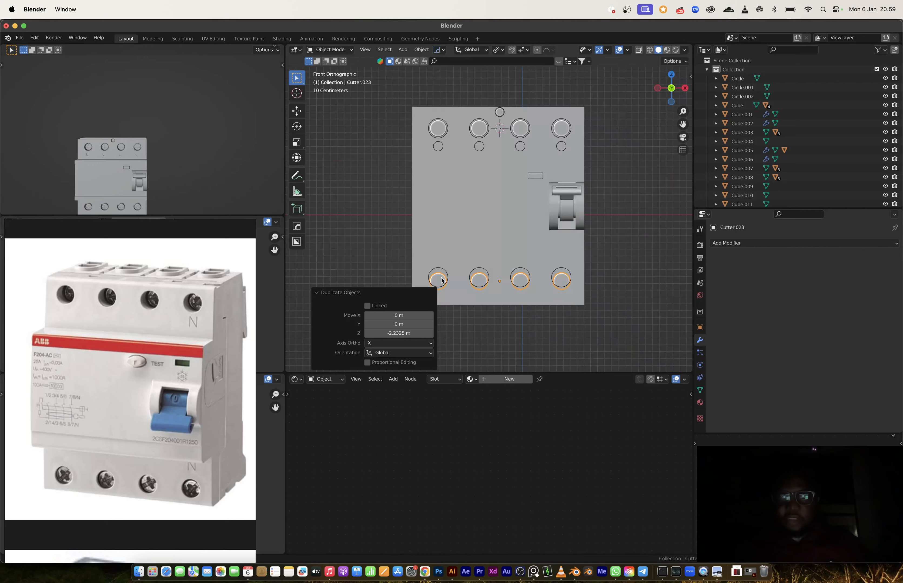
scroll(494, 238, up, 5)
key(g)
key(z)
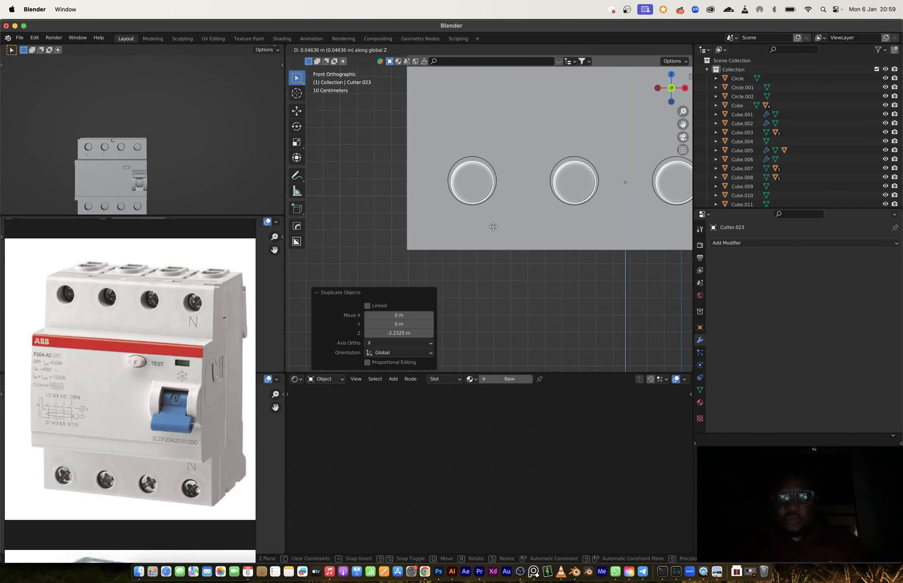
click(492, 225)
scroll(514, 189, down, 4)
middle_drag(514, 190, 540, 195)
key(alt+z)
key(alt+z)
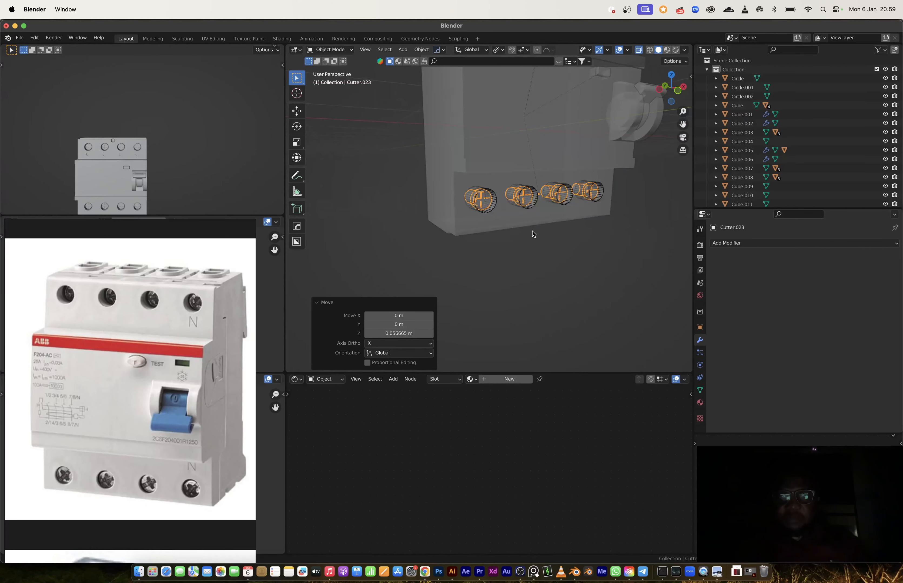
click(534, 240)
scroll(534, 240, down, 4)
middle_drag(510, 231, 541, 228)
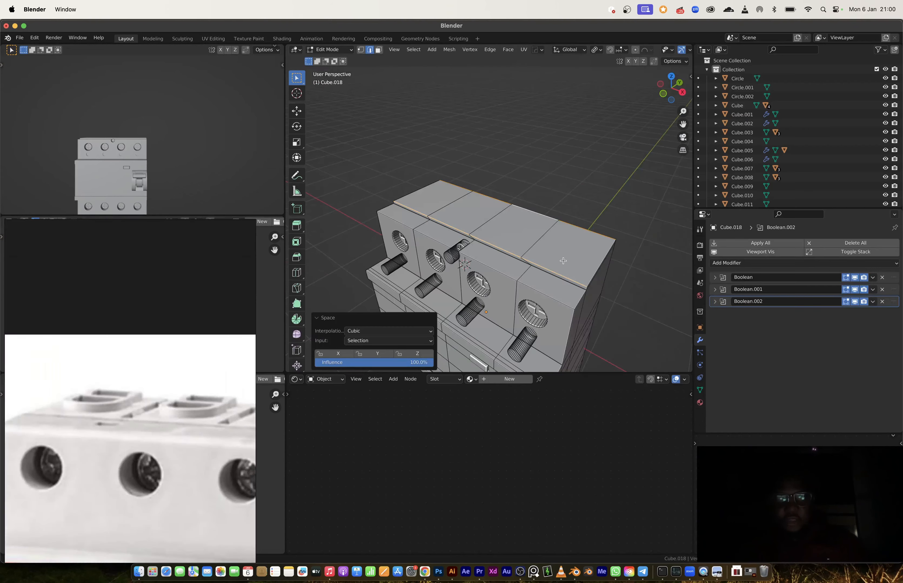
- Select the four top faces of the housing and inset them individually by about 0.051 m
key(3)
click(565, 255)
shift+click(515, 246)
shift+click(461, 220)
shift+click(431, 200)
middle_drag(430, 199, 484, 258)
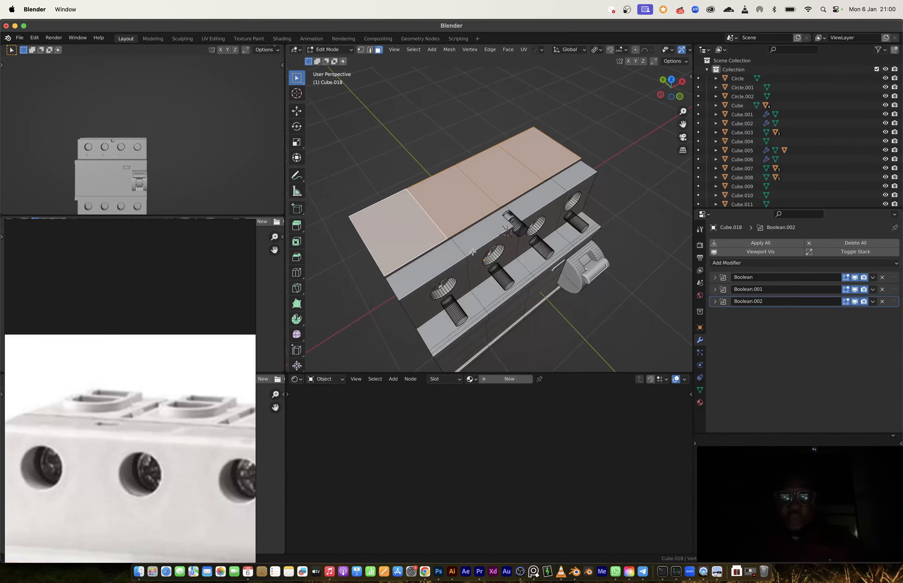
key(i)
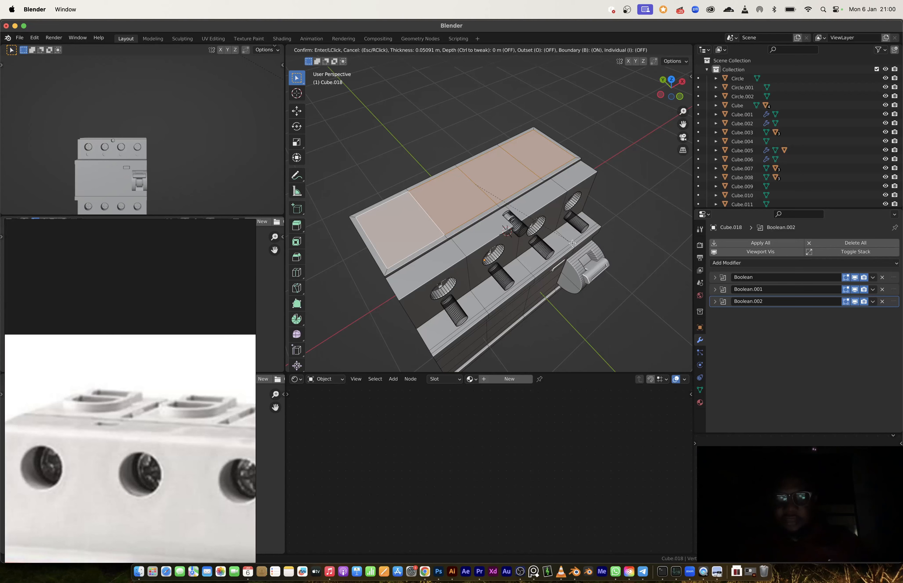
key(i)
click(572, 243)
- Extrude the four inset top faces about 0.033 m upward and inset them individually again by about 0.041 m
key(e)
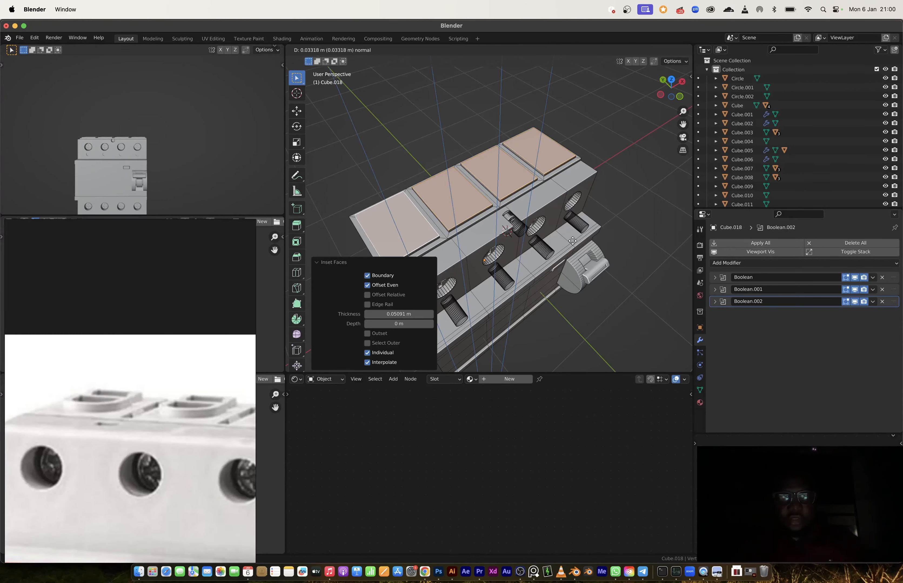
click(572, 240)
middle_drag(532, 240, 513, 222)
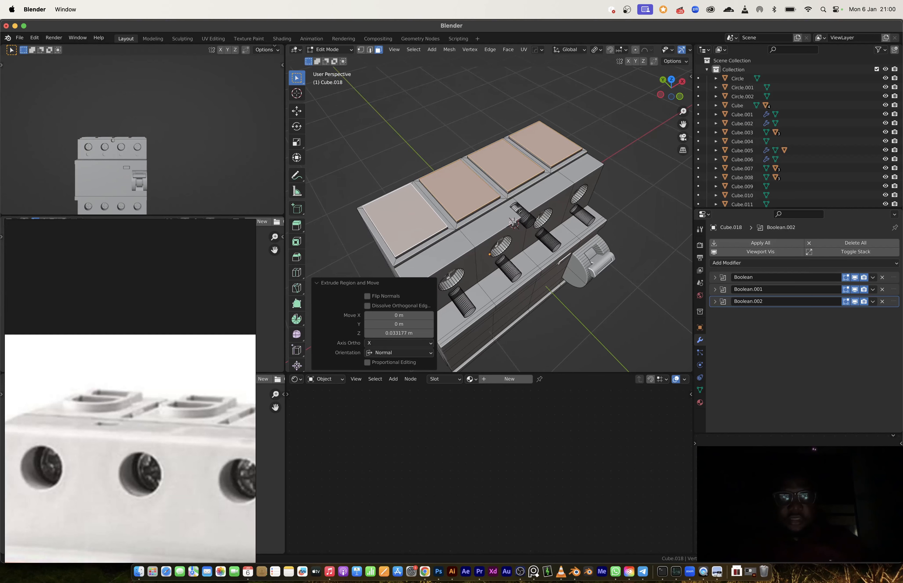
key(i)
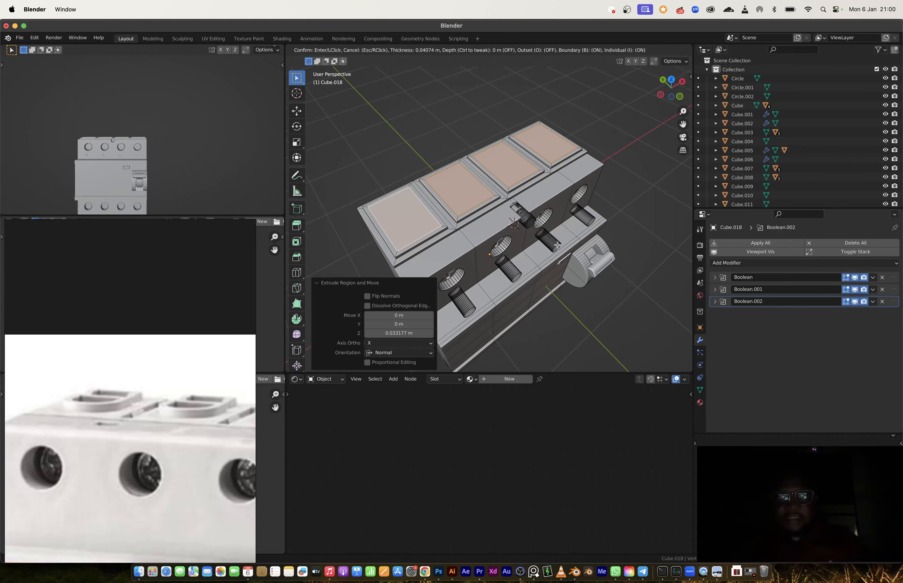
click(557, 245)
- Duplicate the four inner top faces in place, separate the copies into a new object and open it for editing
key(shift+d)
right_click(580, 218)
key(p)
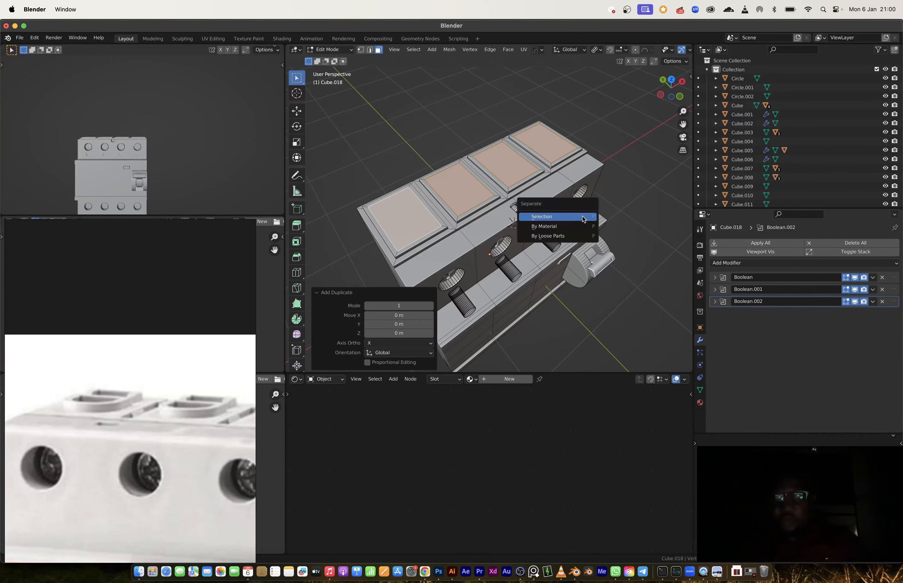
click(582, 218)
key(Tab)
click(474, 199)
key(Tab)
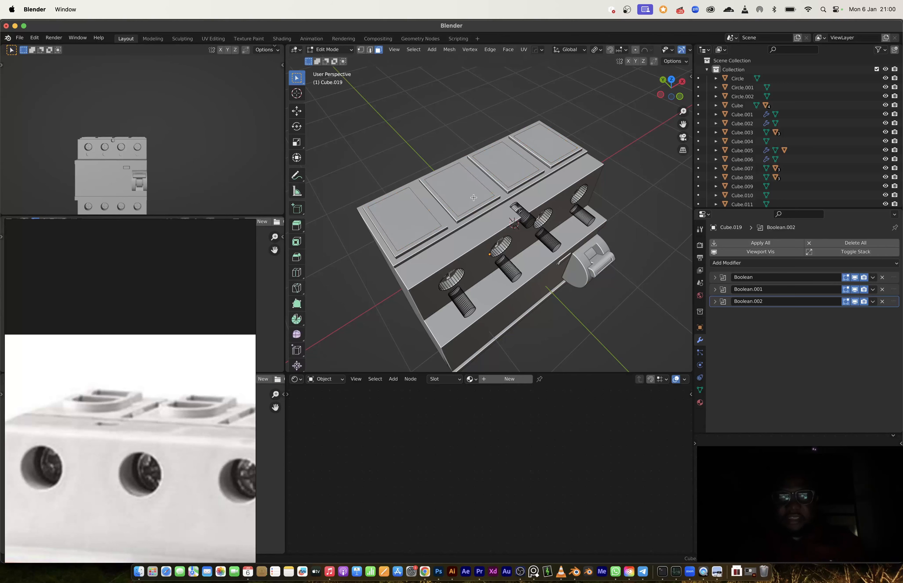
middle_drag(486, 220, 505, 219)
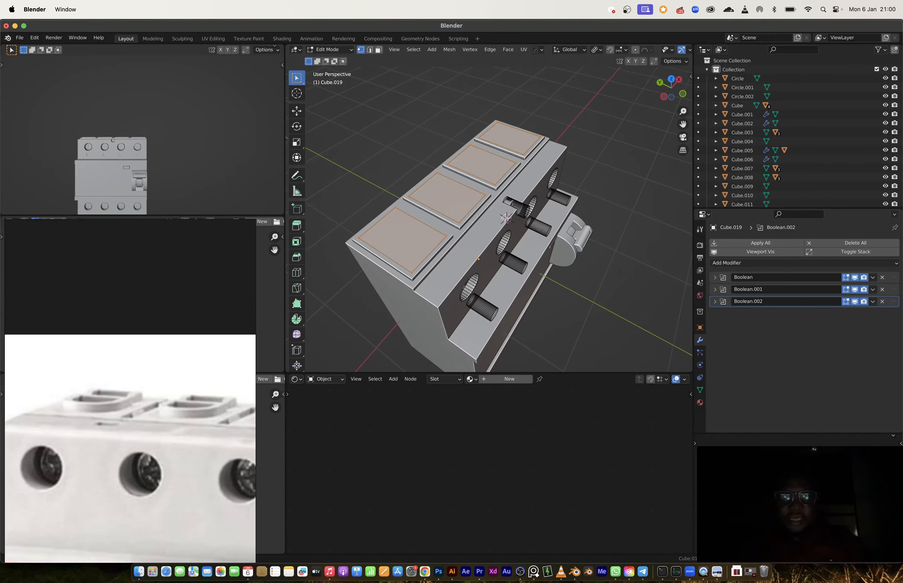
- Try to lower the four separated faces about 0.025 m along Z and extrude them, and undo it
key(g)
key(z)
click(504, 219)
key(e)
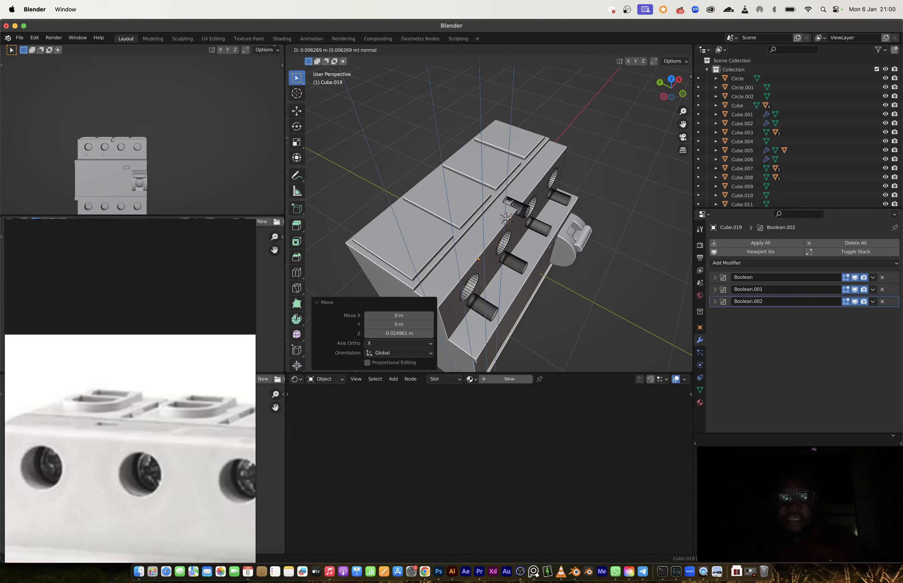
click(505, 215)
key(super+z)
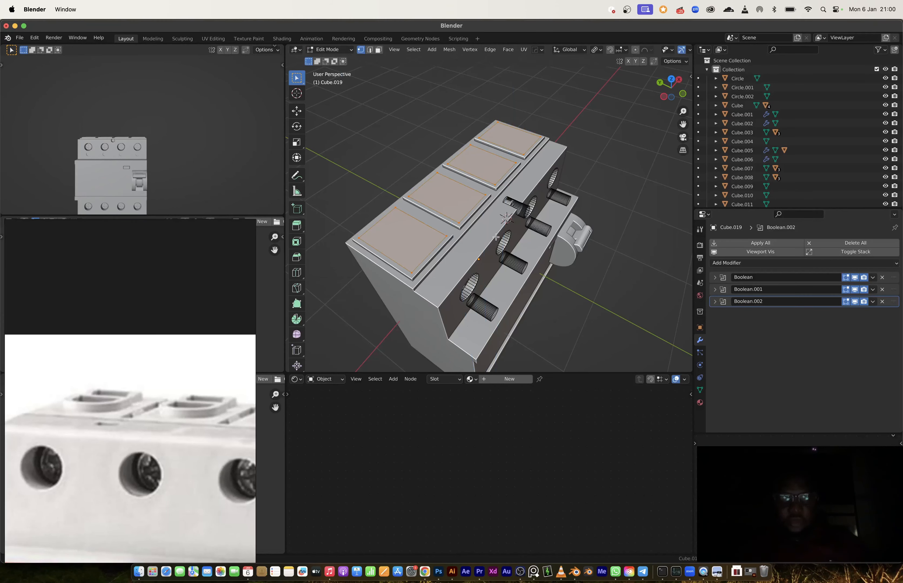
- Try to round the corners of the four separated faces with a vertex bevel, and undo it
key(ctrl+shift+b)
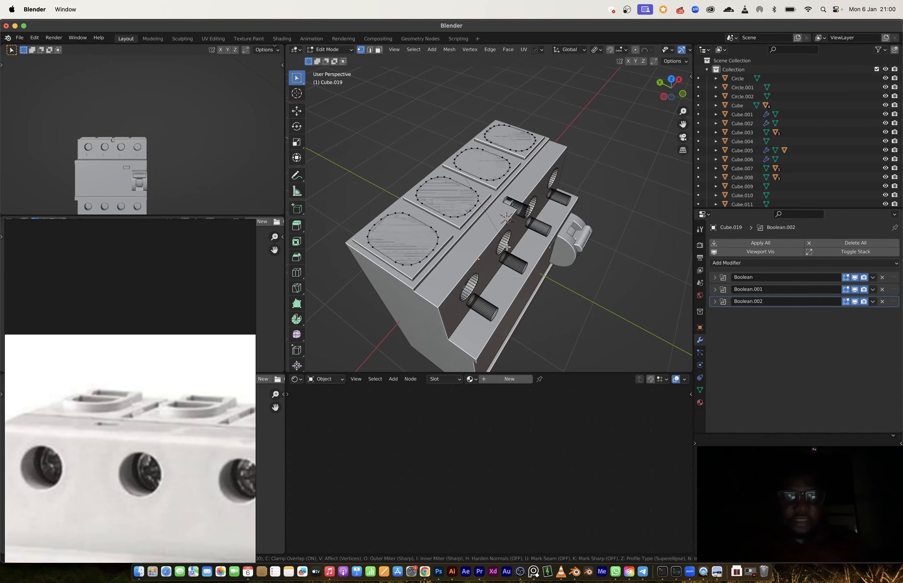
click(507, 247)
key(super+z)
- Add a single centred loop cut across each of the four separated faces
key(ctrl+r)
click(401, 238)
key(ctrl+r)
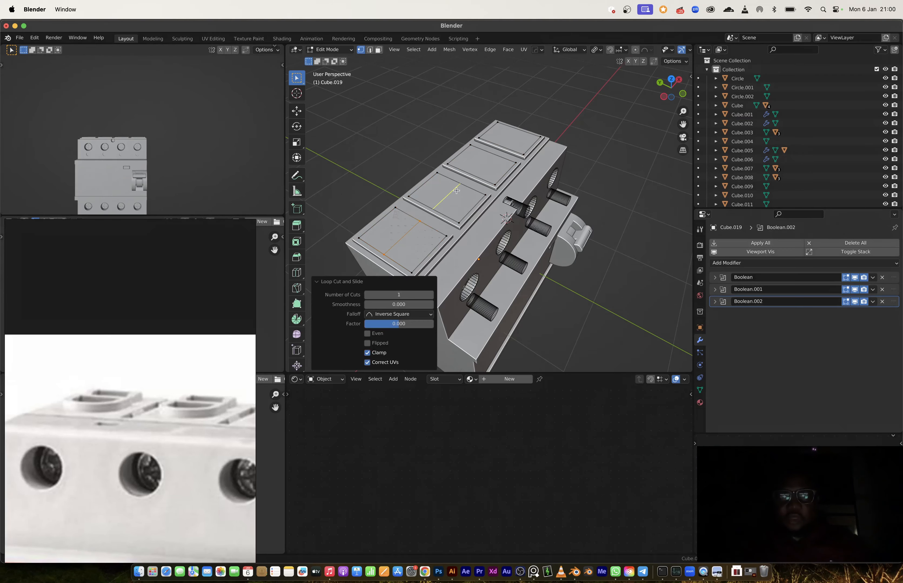
click(447, 196)
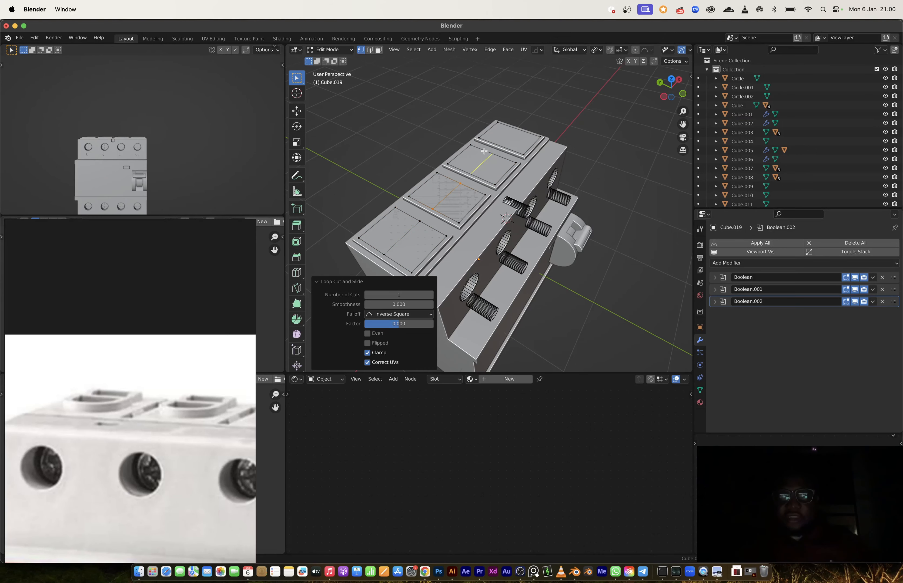
click(513, 146)
- Select the outer corner vertices of the four separated faces and round them with a multi-segment vertex bevel
click(496, 185)
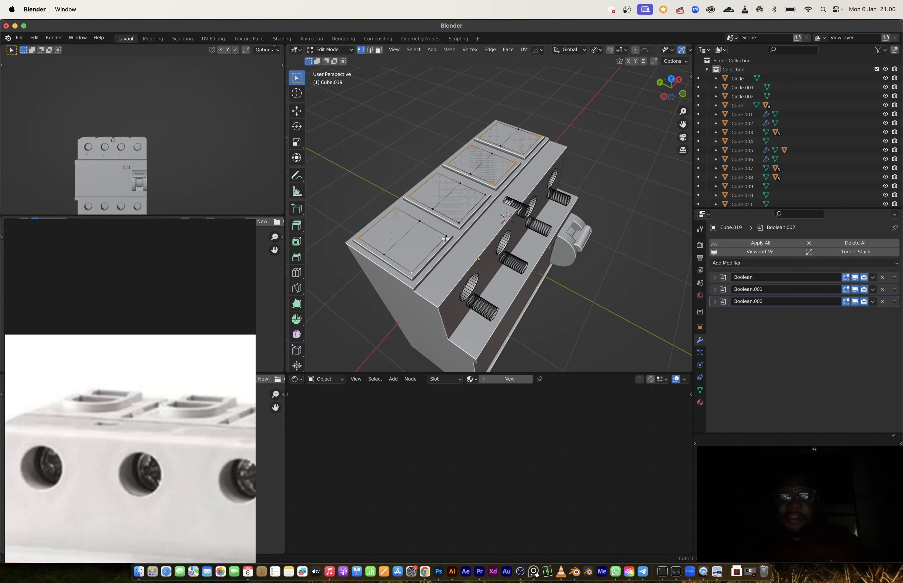
key(ctrl+shift+b)
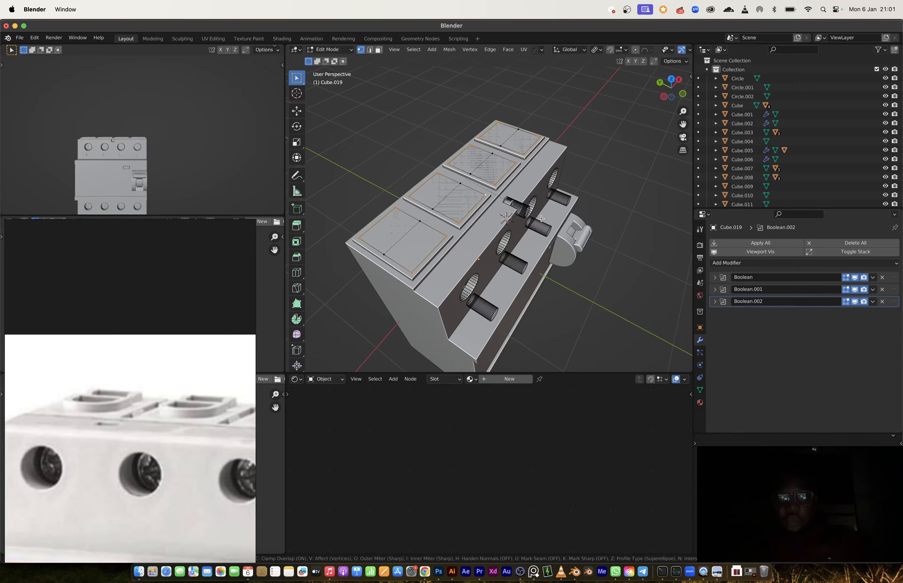
scroll(542, 222, up, 4)
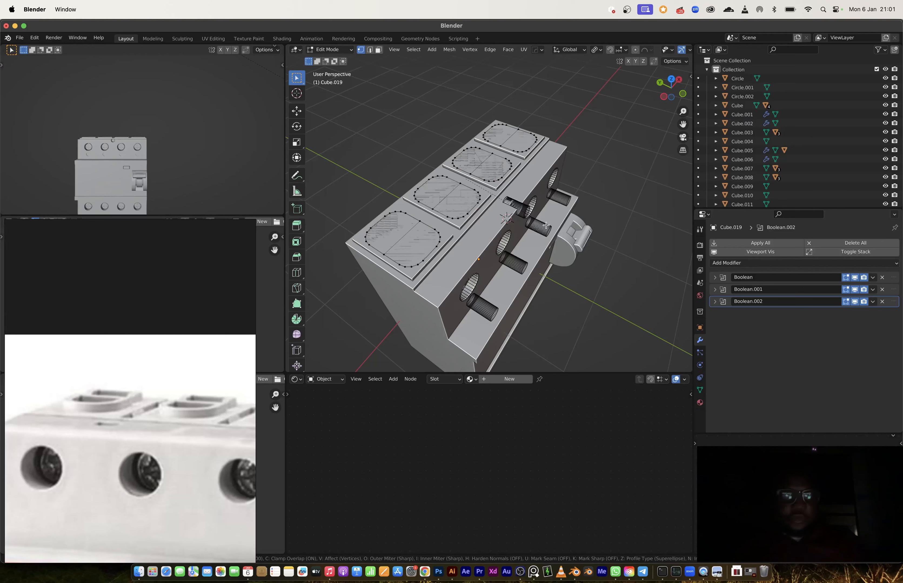
click(546, 226)
- Select both halves of all four rounded faces and extrude them about 0.053 m upward
key(3)
click(447, 198)
shift+click(418, 221)
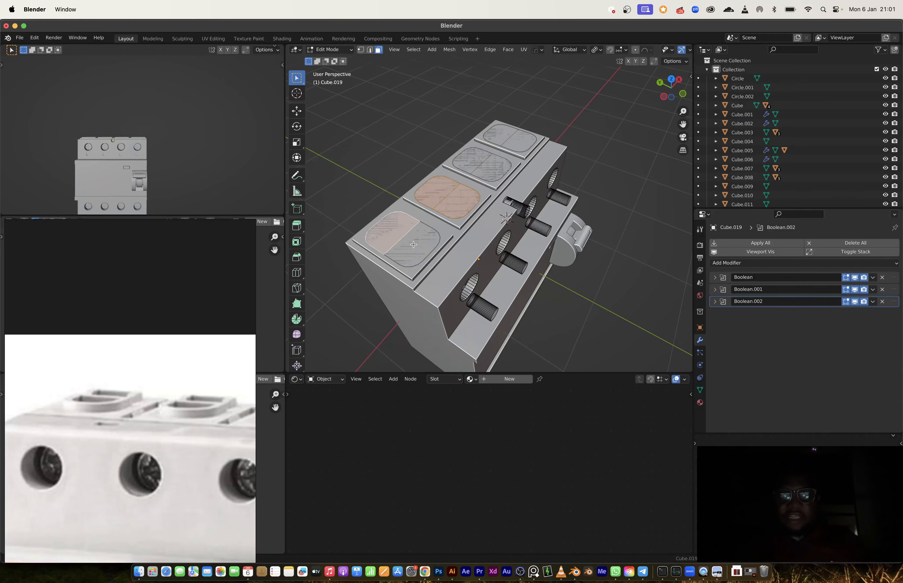
shift+click(481, 165)
shift+click(521, 151)
scroll(536, 215, up, 3)
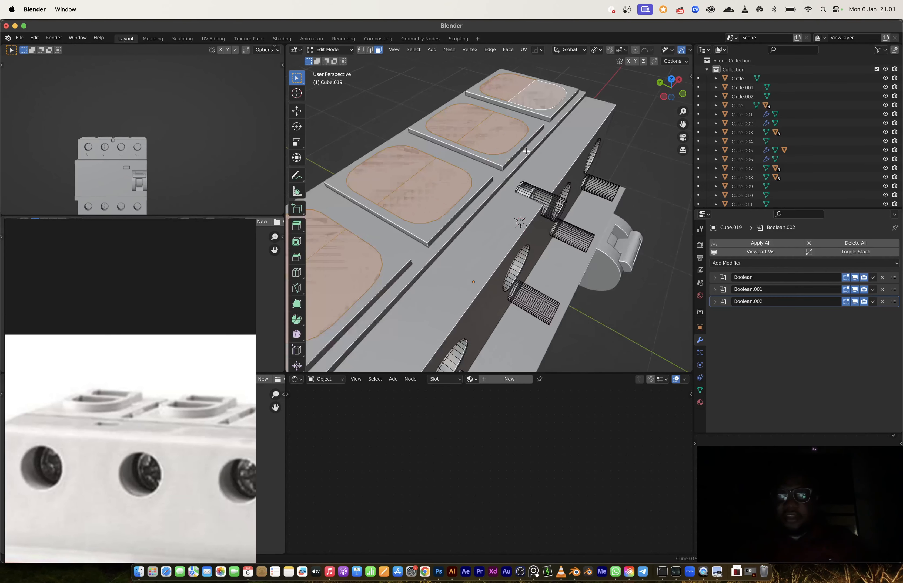
key(i)
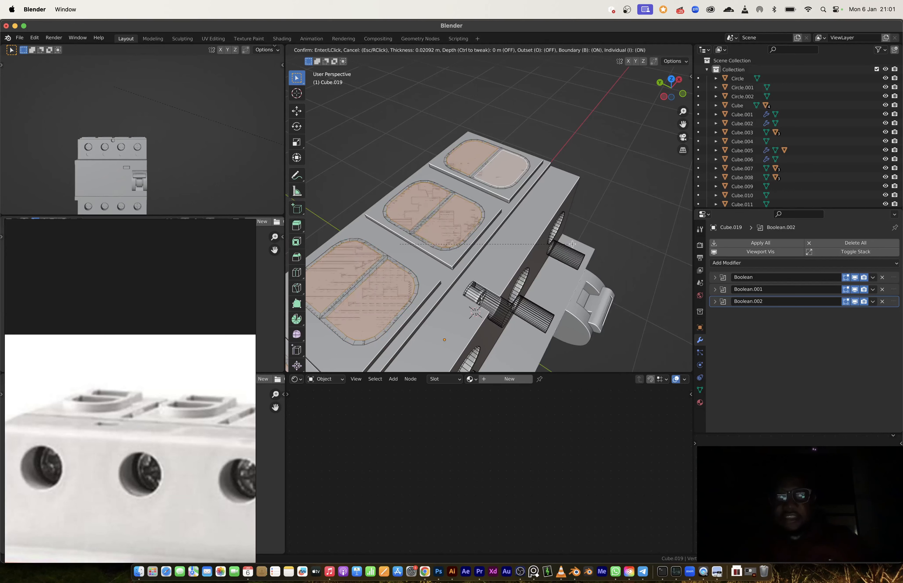
key(Escape)
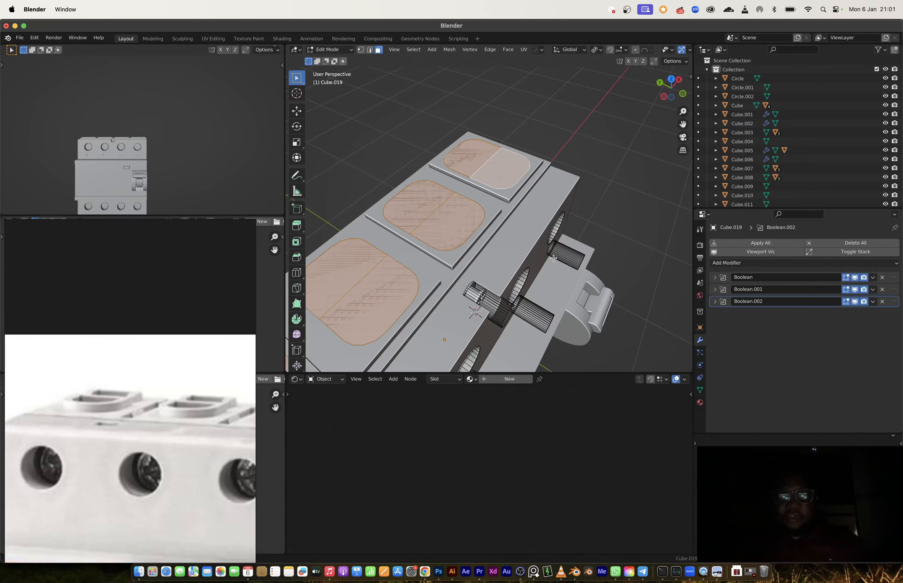
key(e)
click(553, 253)
- Inset each half of the raised pads individually by about 0.036 m and extrude the inner faces about 0.03 m inward
key(i)
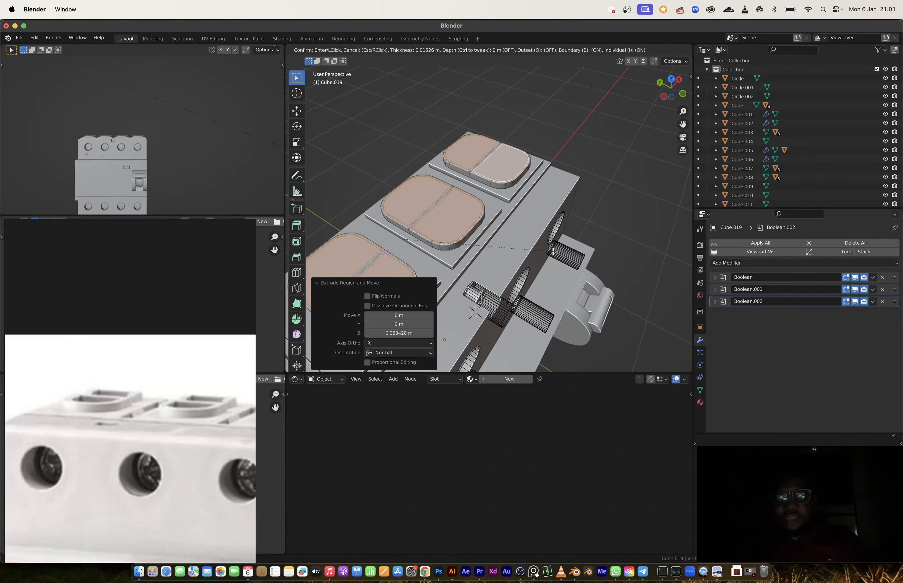
click(550, 251)
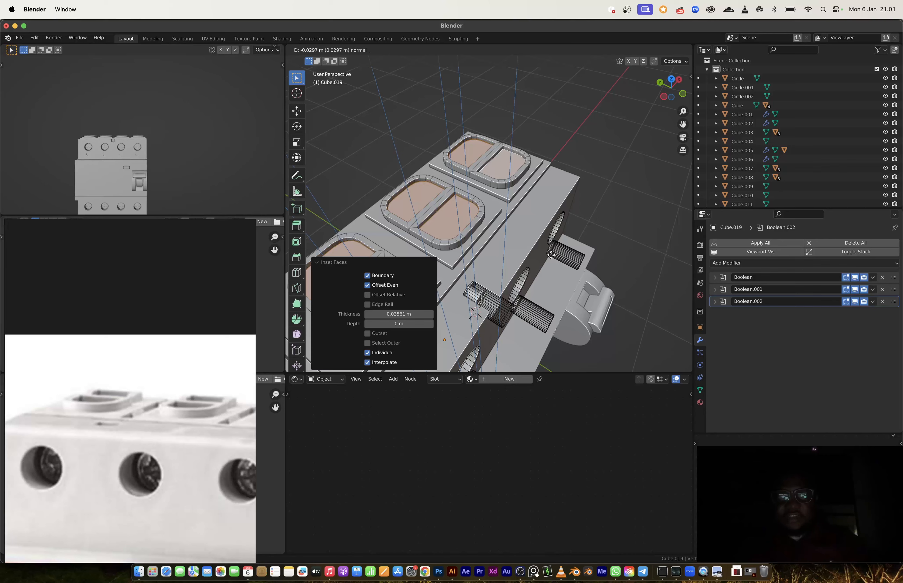
key(Tab)
middle_drag(551, 251, 487, 195)
scroll(487, 195, down, 8)
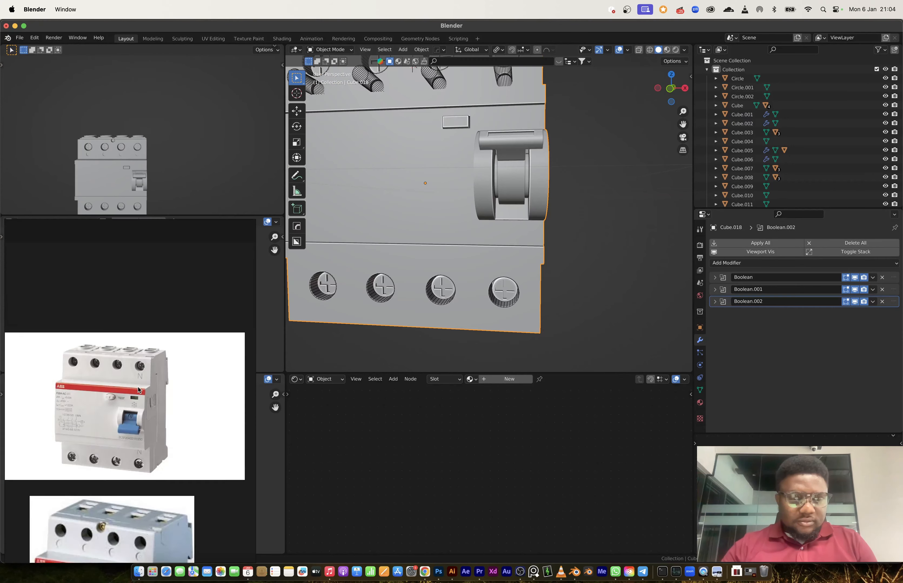
scroll(138, 390, down, 5)
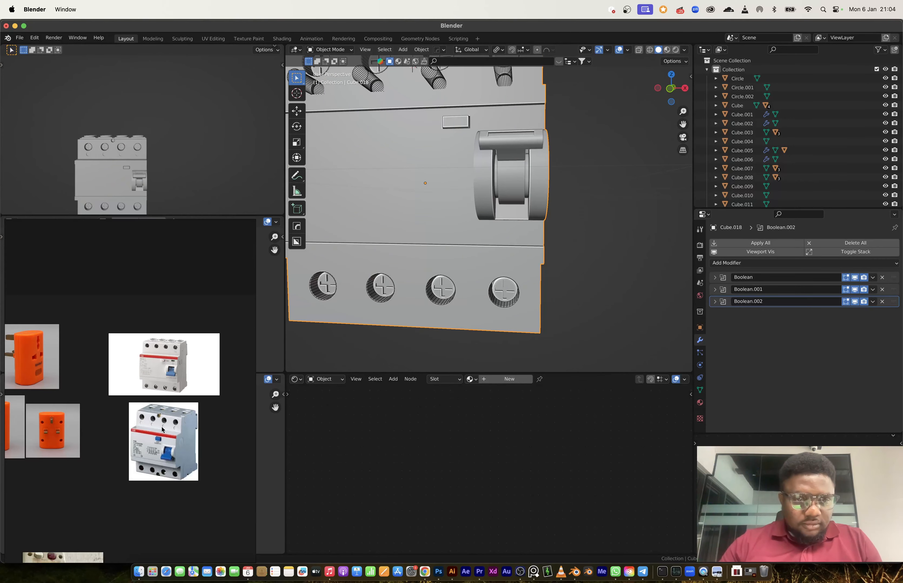
- Compare the breaker's front and side shape with the two ABB reference photos
scroll(154, 359, up, 2)
scroll(455, 228, down, 5)
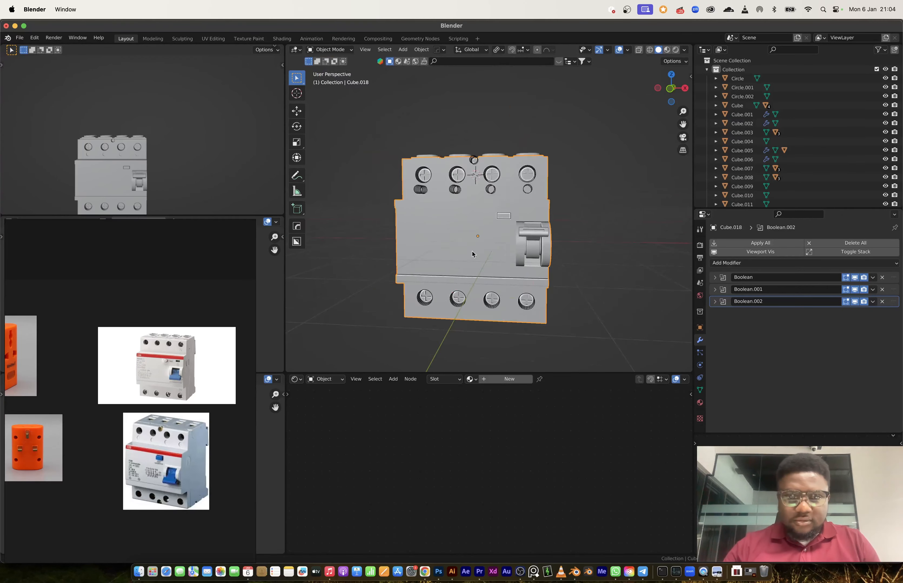
middle_drag(474, 235, 550, 240)
scroll(197, 437, up, 4)
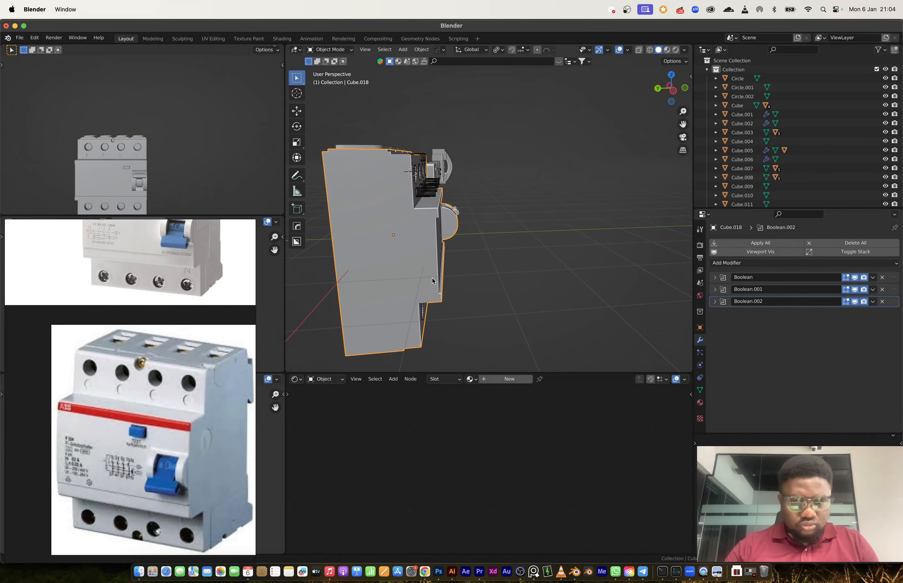
scroll(432, 281, up, 2)
scroll(430, 284, up, 2)
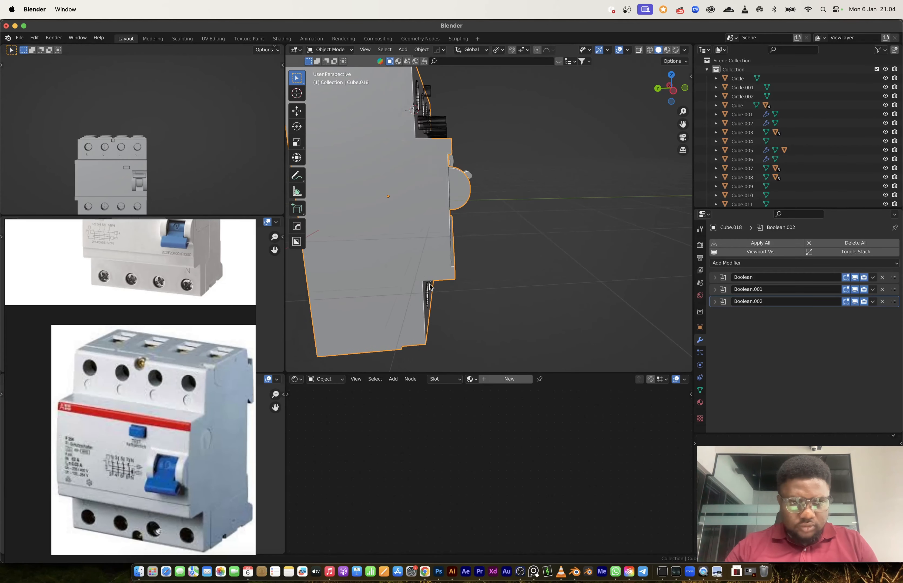
scroll(160, 302, up, 5)
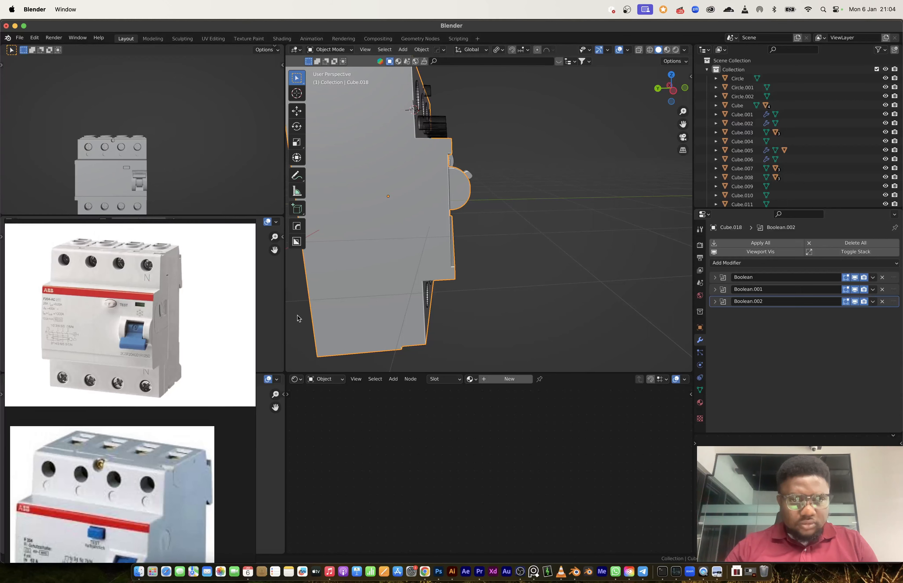
scroll(433, 183, down, 2)
scroll(440, 185, down, 2)
middle_drag(479, 210, 458, 194)
scroll(459, 193, down, 3)
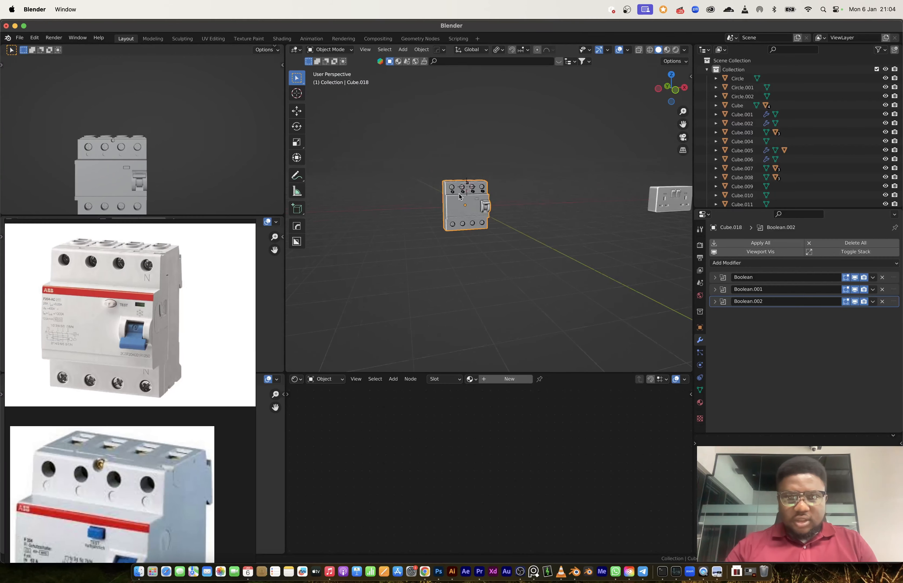
- Select all parts of the finished breaker and move them about 47.8 m along X to the end of the row of finished models
drag(404, 151, 526, 273)
scroll(463, 235, down, 3)
shift+middle_drag(463, 235, 384, 302)
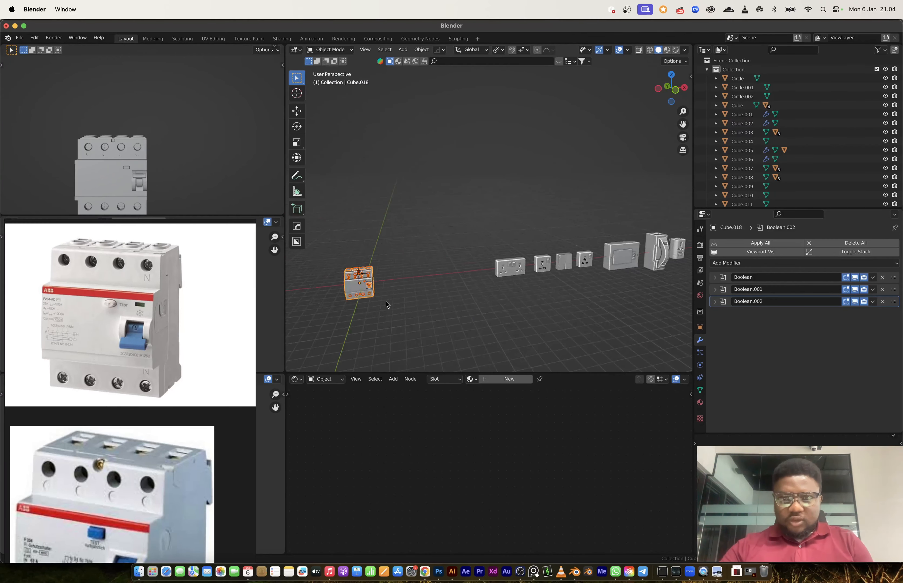
scroll(393, 295, down, 2)
key(g)
key(x)
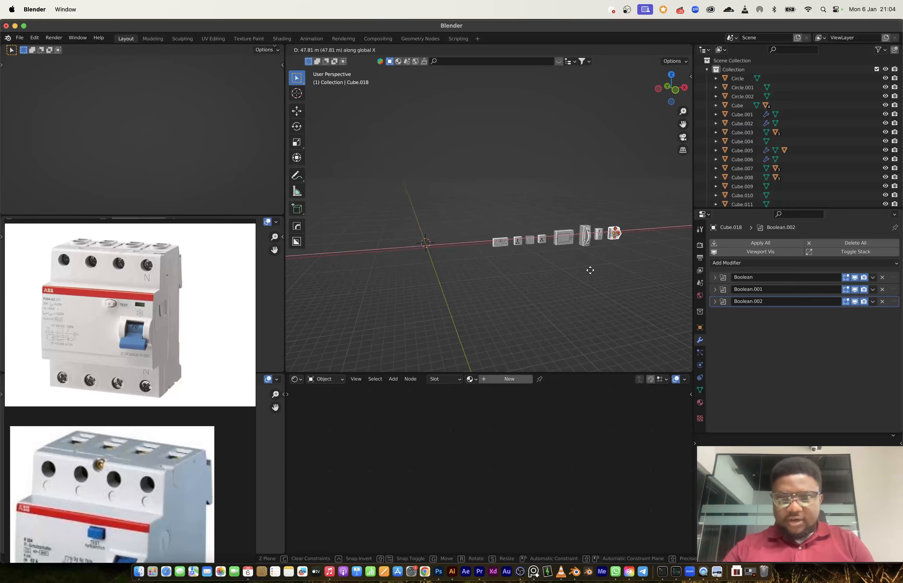
click(587, 272)
click(520, 571)
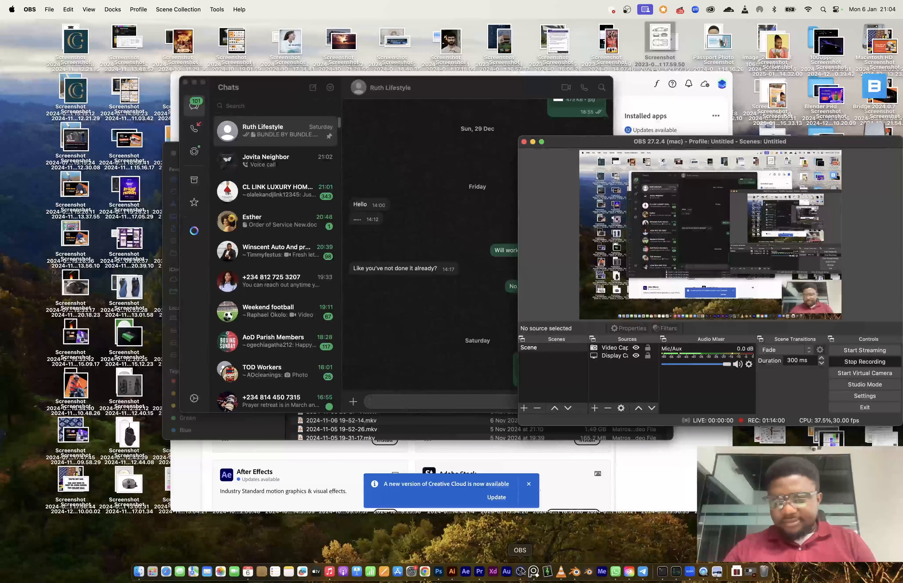
click(574, 571)
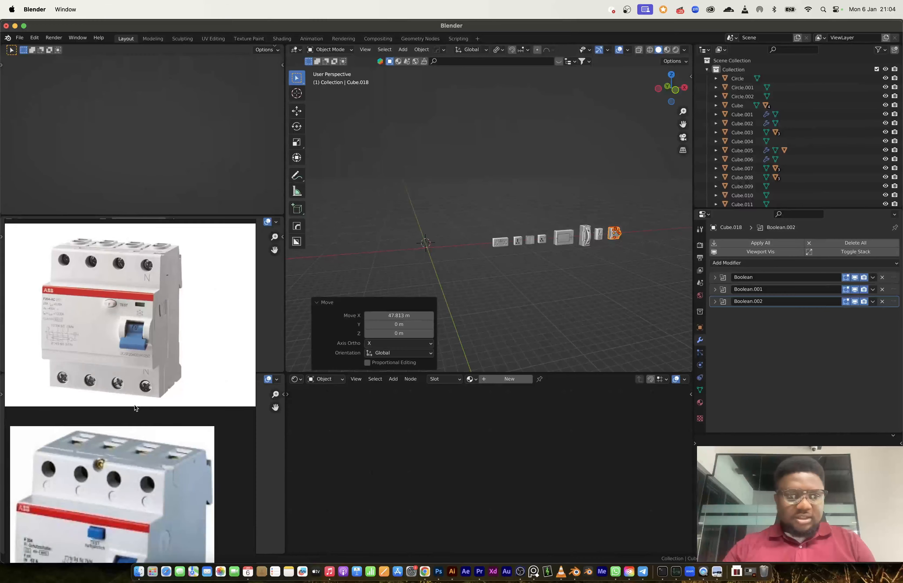
- Find the reference photo of the round four-outlet conduit junction box and frame it closely
scroll(135, 408, down, 8)
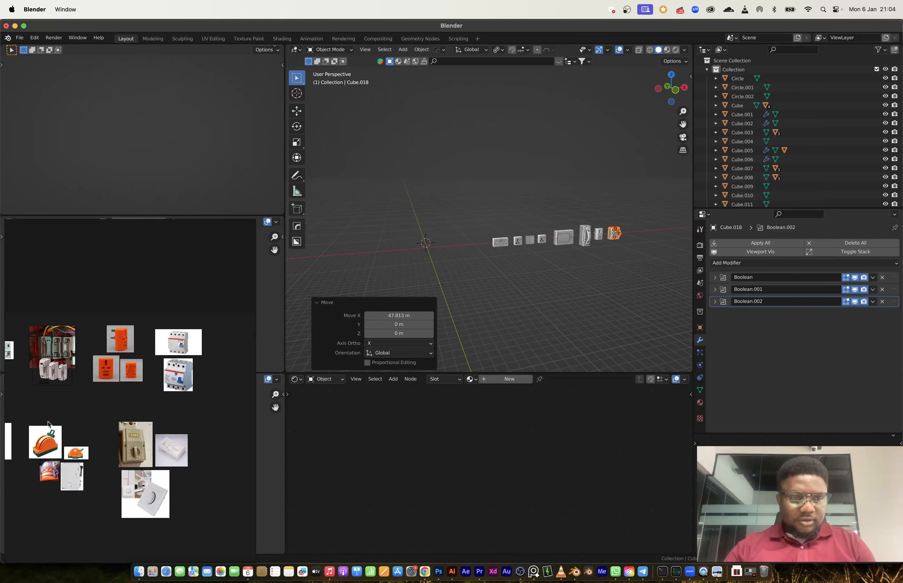
scroll(48, 424, up, 8)
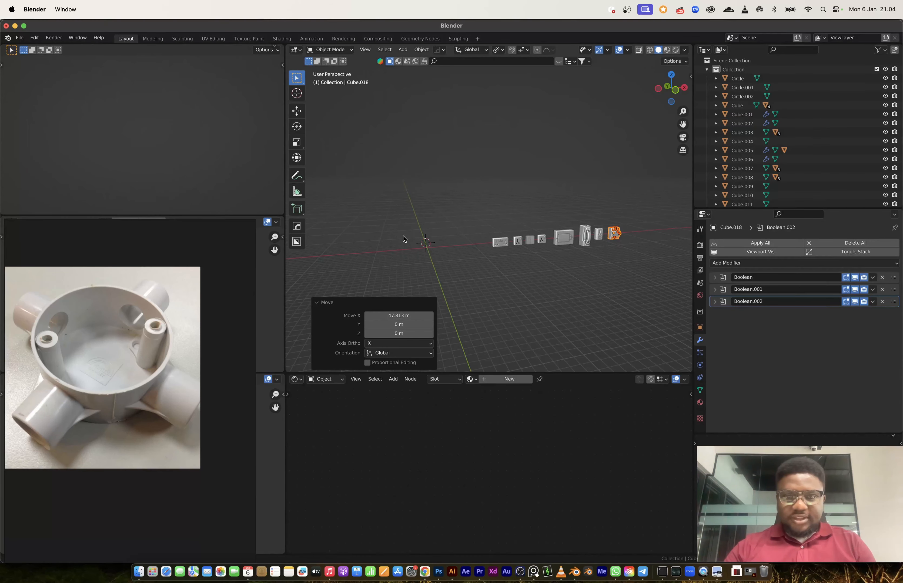
middle_drag(403, 238, 477, 223)
- Add a 32-vertex cylinder, rotated 90° about X and flattened to about 0.361 along Y
key(shift+a)
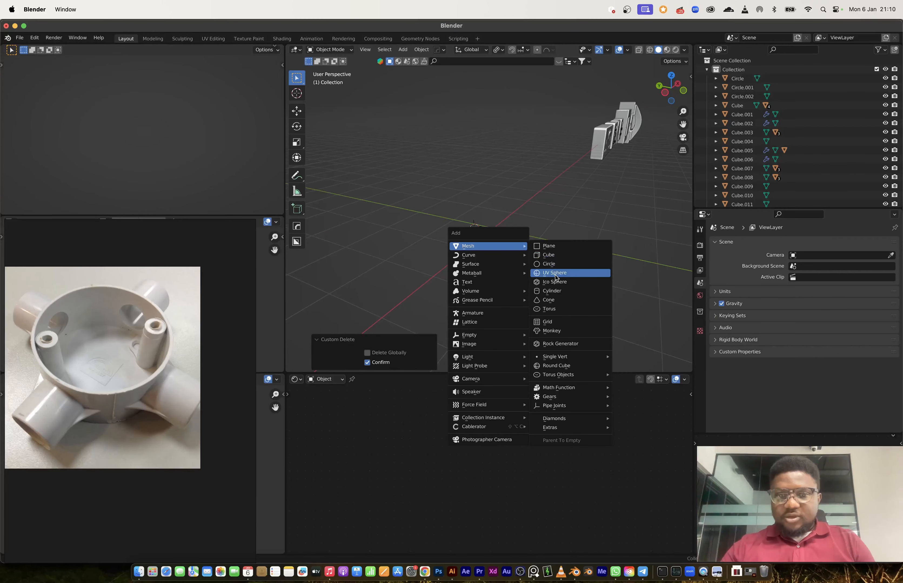
click(556, 291)
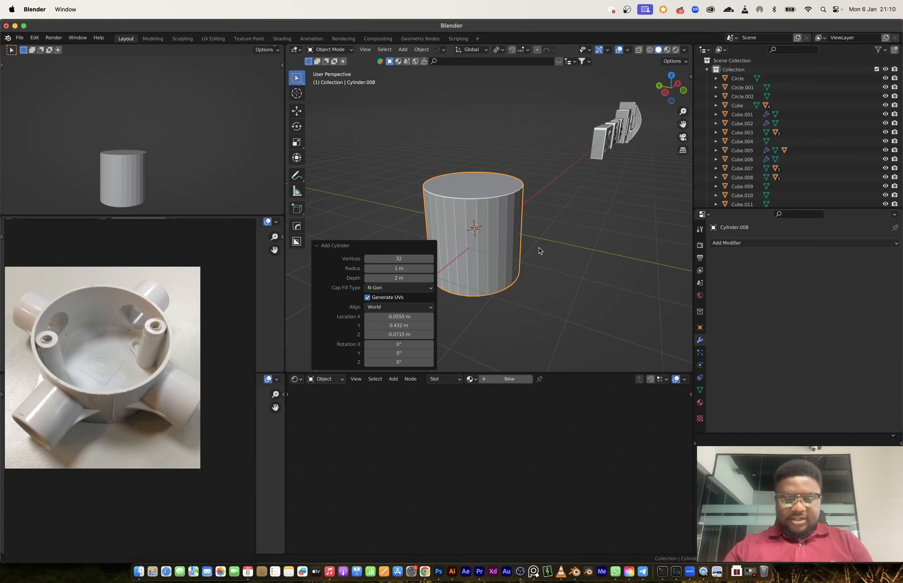
key(r)
key(x)
key(9)
key(0)
key(Return)
key(s)
key(y)
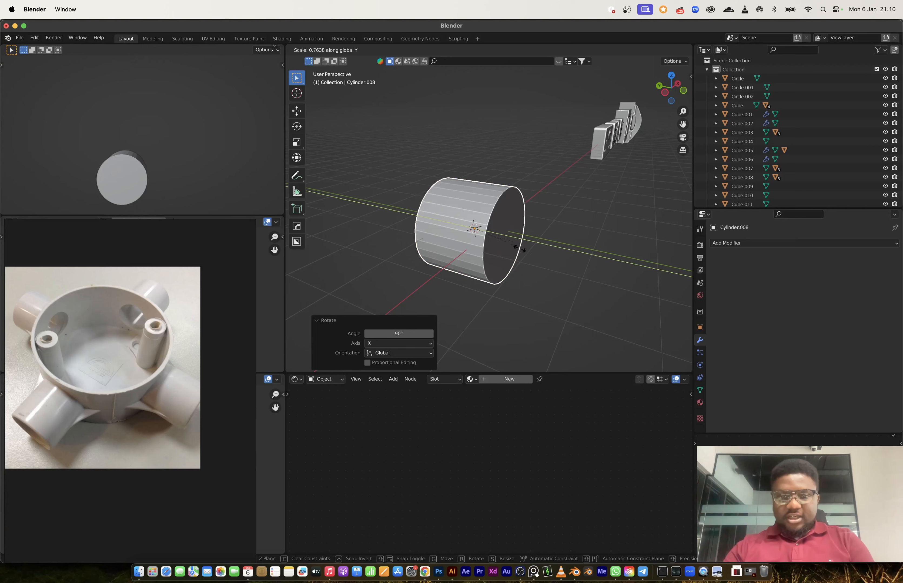
click(485, 208)
key(1)
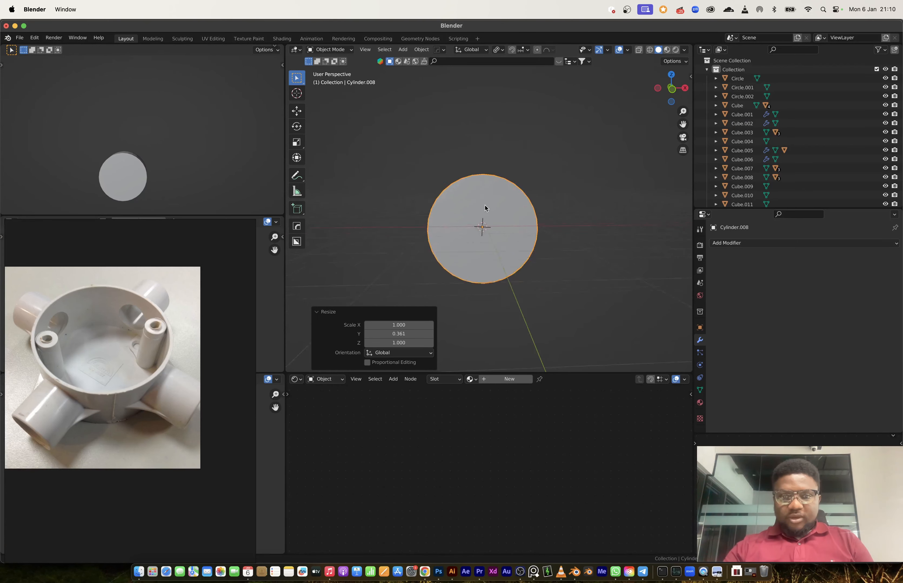
- Delete the flattened 32-vertex cylinder
key(Tab)
middle_drag(485, 208, 490, 249)
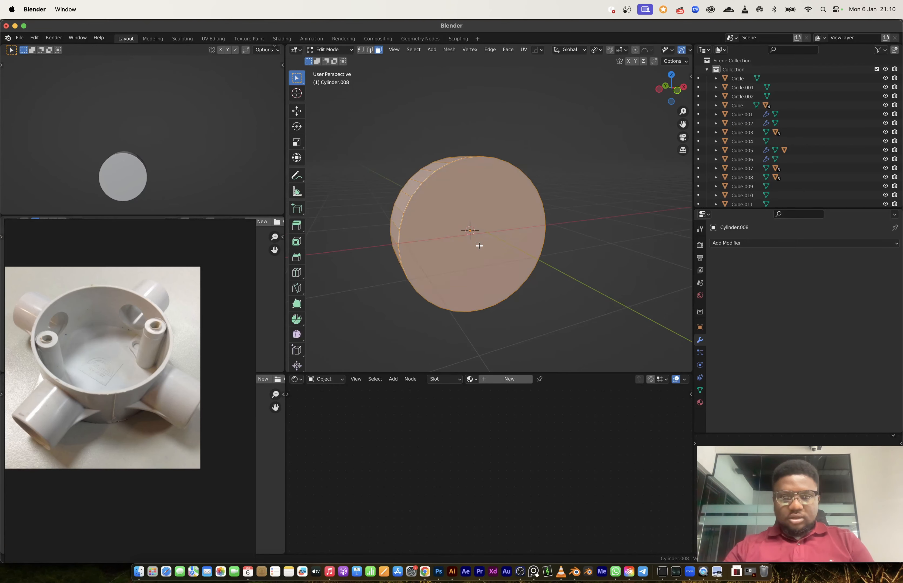
key(Tab)
key(x)
- Add a mesh cylinder with 64 vertices for the junction box body
key(shift+a)
mouse_move(472, 245)
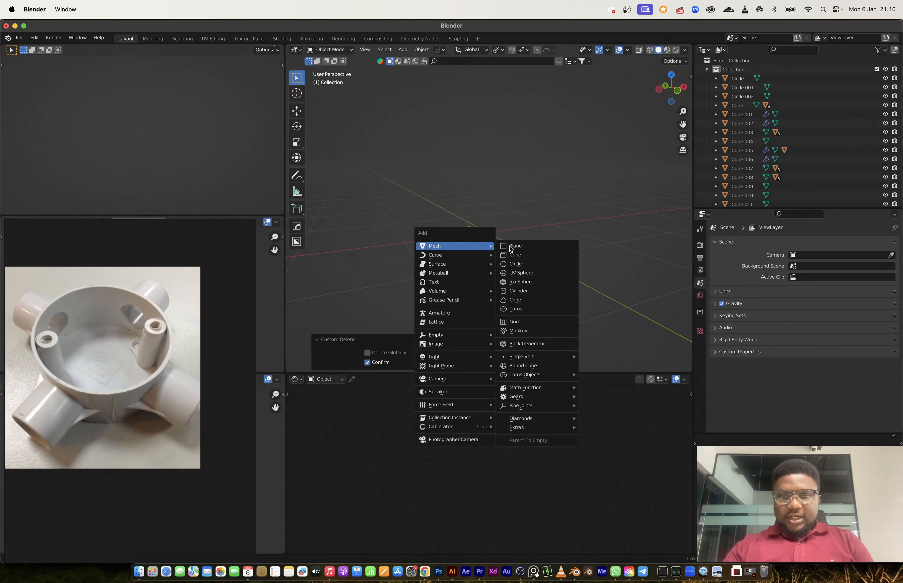
click(521, 295)
click(403, 260)
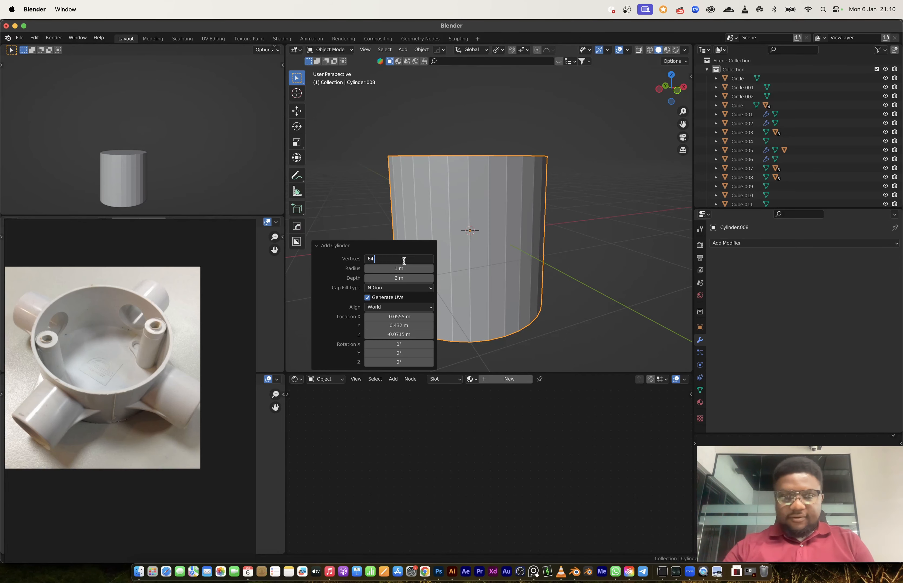
key(Return)
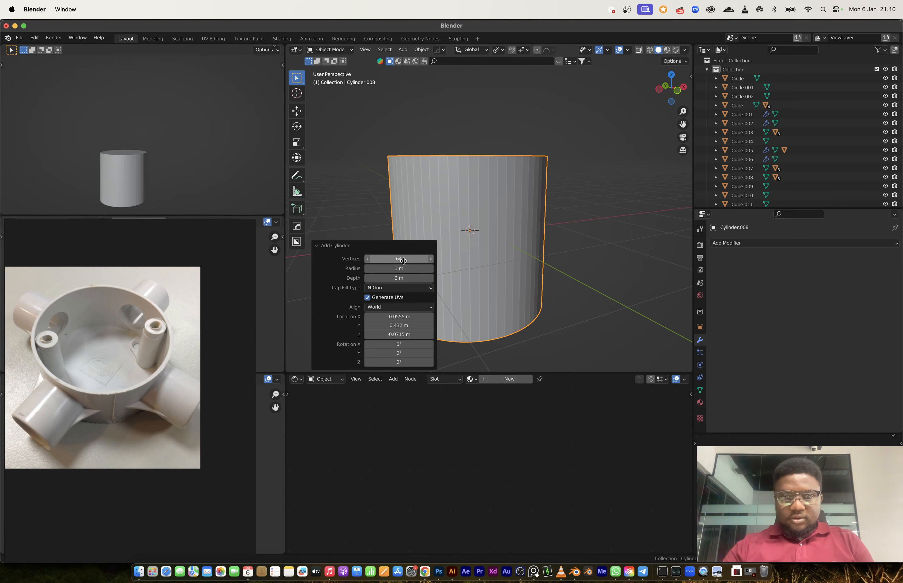
- Rotate the 64-vertex cylinder 90° about X and scale it down along Y into a shallow disc
text(rx90)
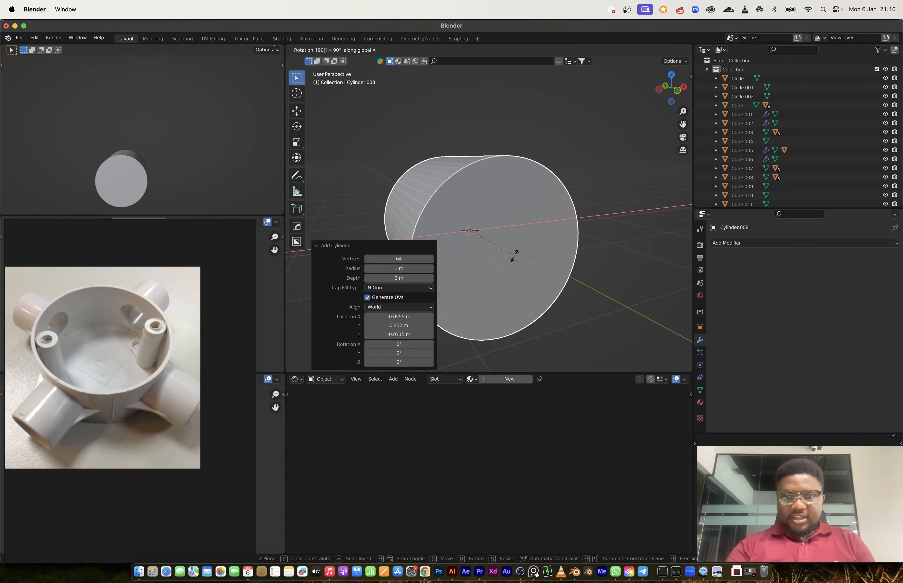
key(Return)
middle_drag(516, 258, 550, 282)
key(s)
key(y)
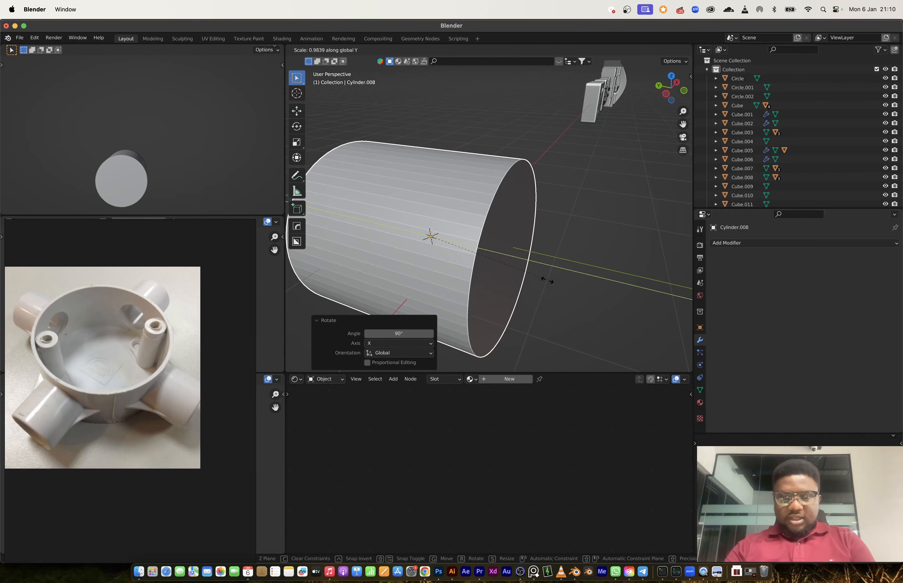
click(463, 262)
- Select a band of eight adjacent side faces at the top of the disc's rim, seen from the top view
key(Tab)
middle_drag(445, 241, 479, 215)
middle_drag(410, 206, 398, 220)
click(671, 76)
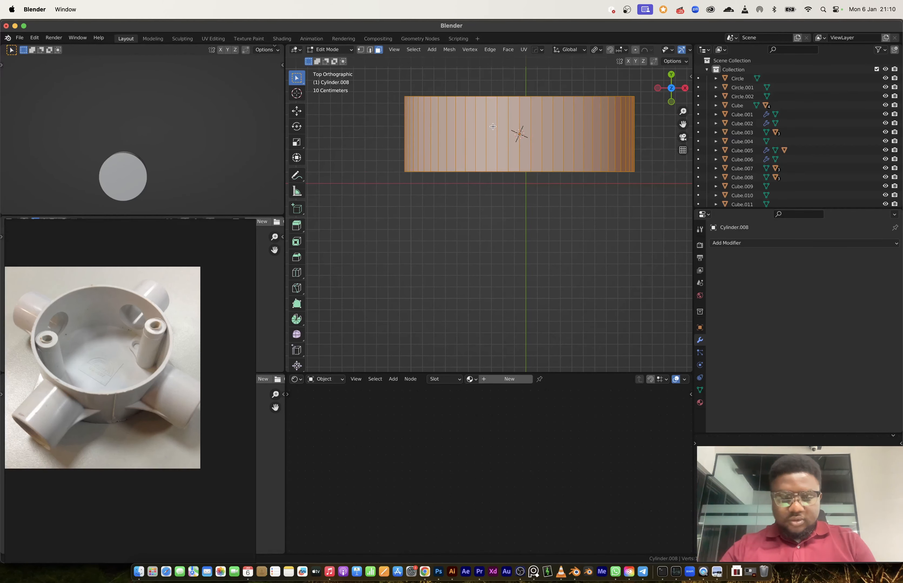
drag(548, 143, 548, 143)
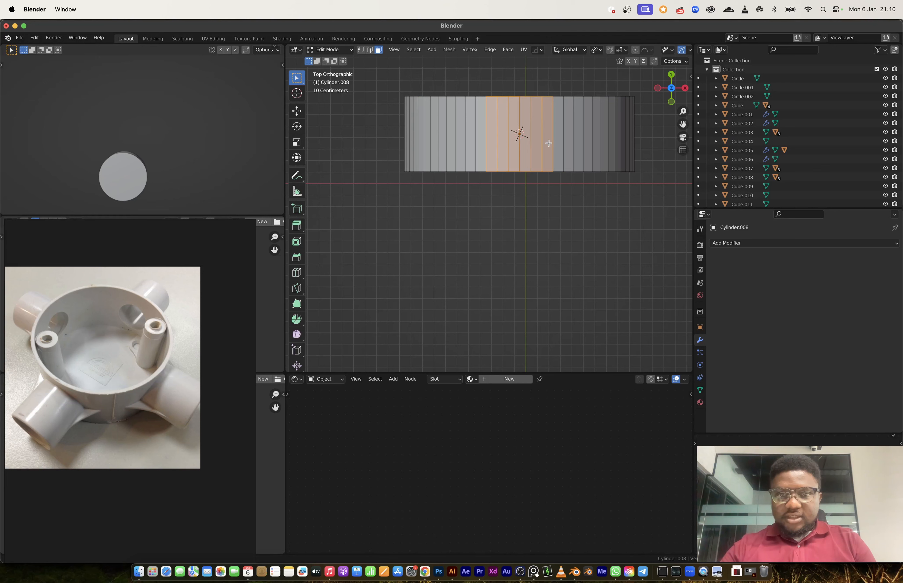
shift+click(481, 136)
middle_drag(481, 135, 530, 143)
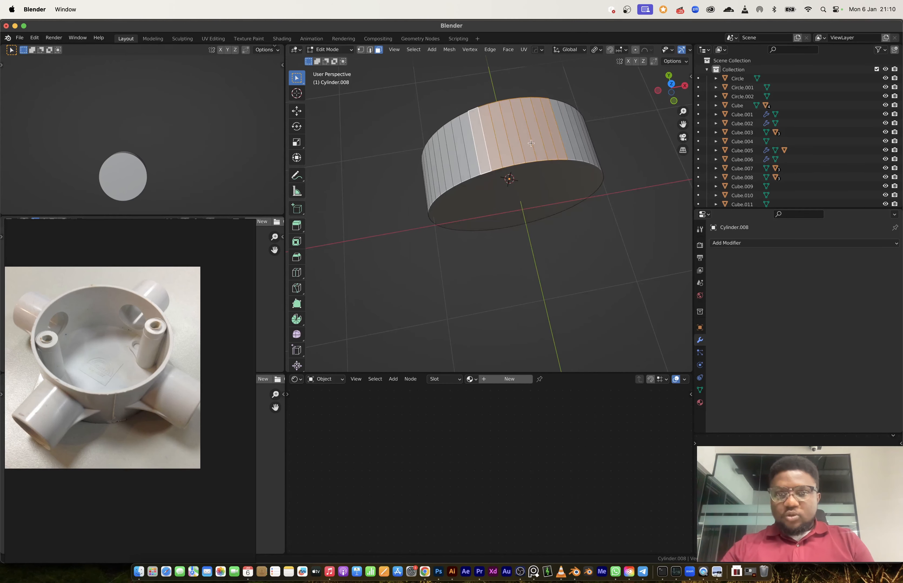
click(671, 83)
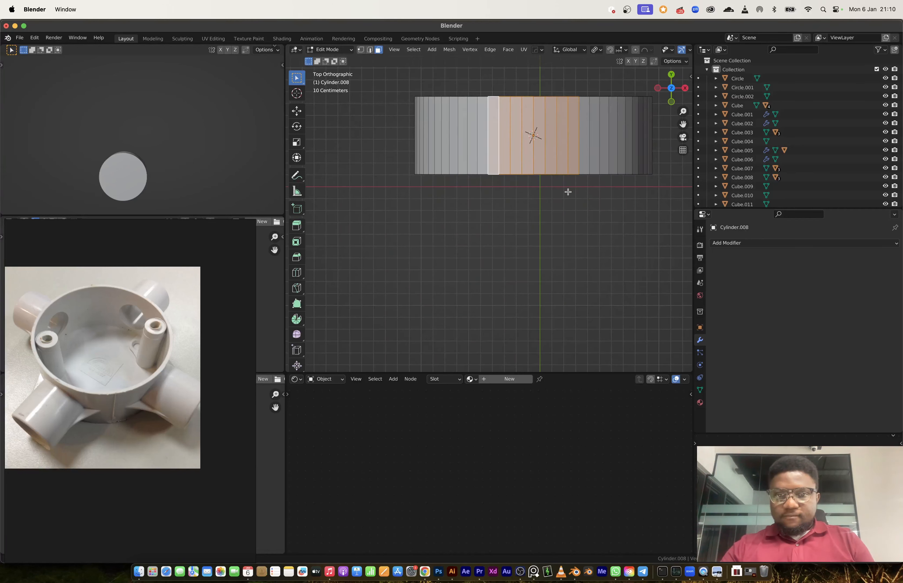
- Stretch the whole disc along Y by a factor of about 1.125 and return to editing its mesh
key(Tab)
middle_drag(568, 192, 592, 209)
key(s)
key(y)
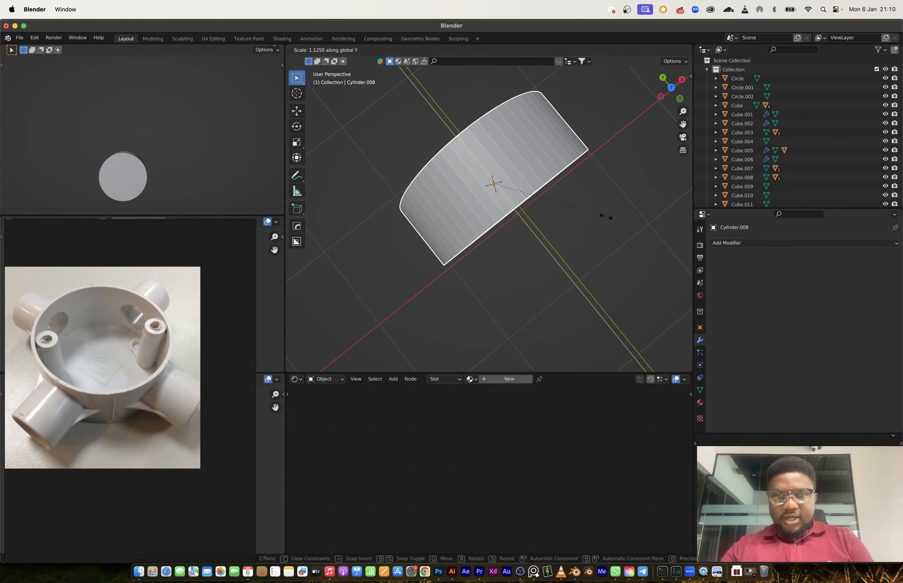
click(606, 217)
click(671, 88)
key(Tab)
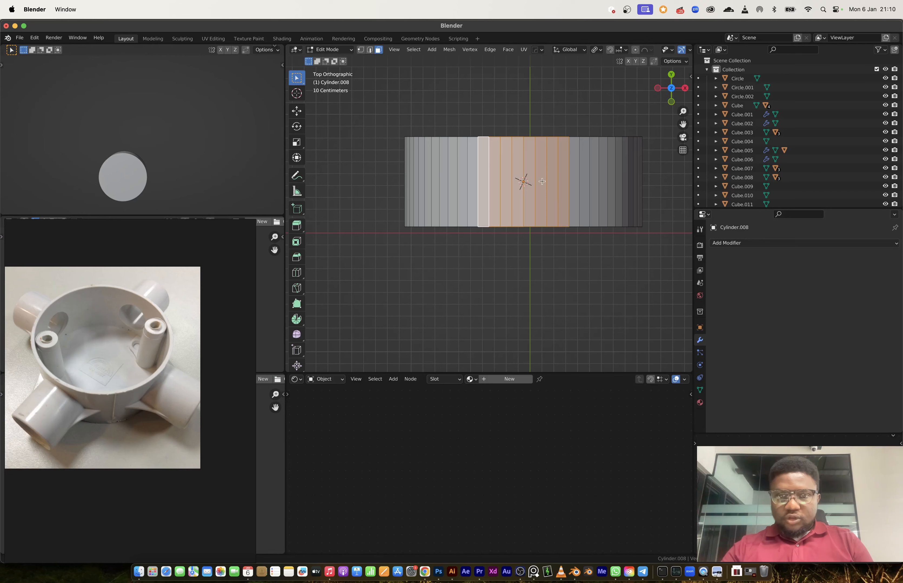
- Inset the selected rim faces by about 0.056 m and scale the inner faces to about 0.87 along Y
key(i)
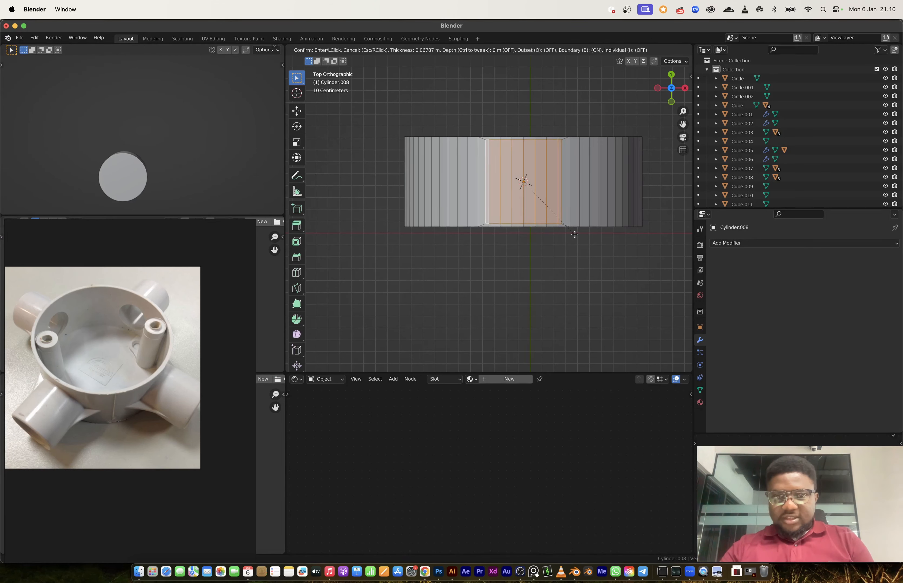
click(574, 235)
key(s)
key(y)
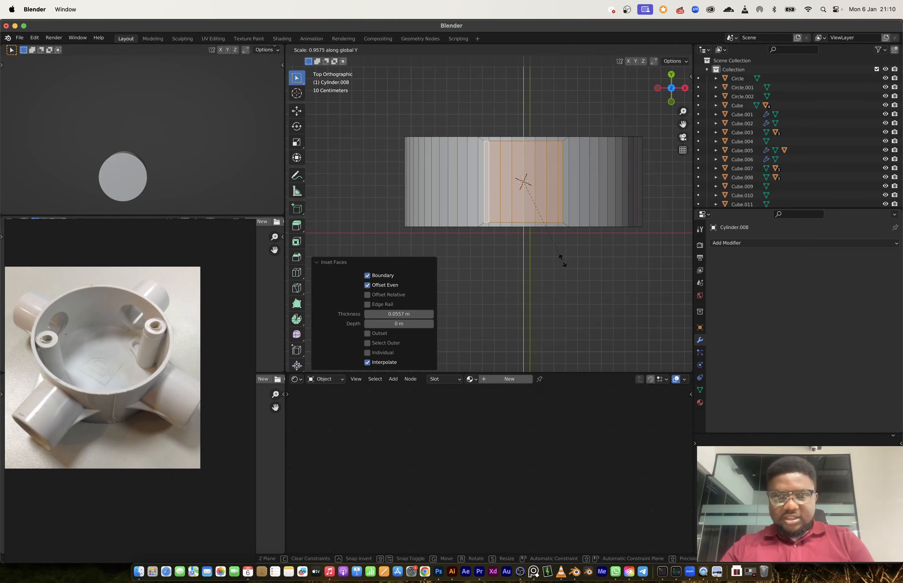
click(558, 254)
- Reshape the inset rim faces into a circle with LoopTools
middle_drag(558, 254, 539, 178)
right_click(531, 187)
mouse_move(531, 187)
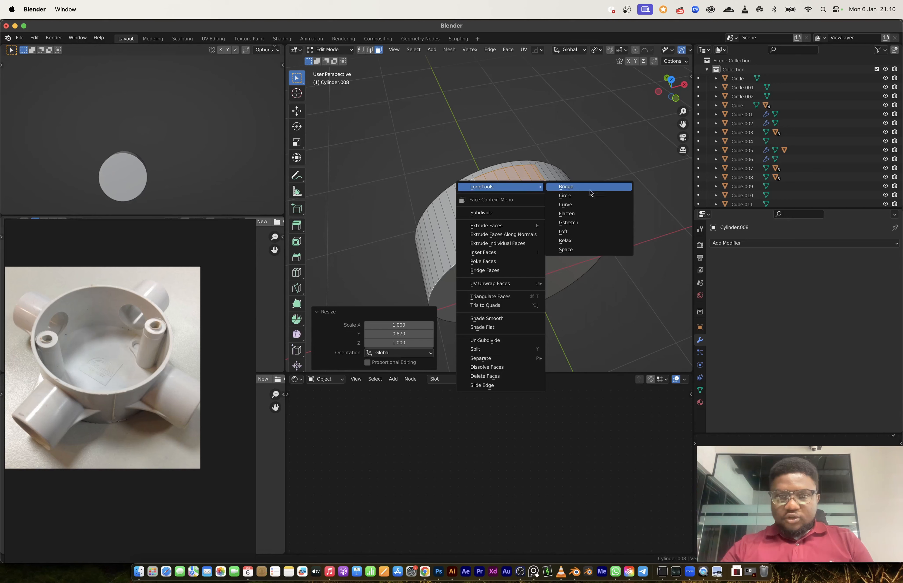
click(568, 196)
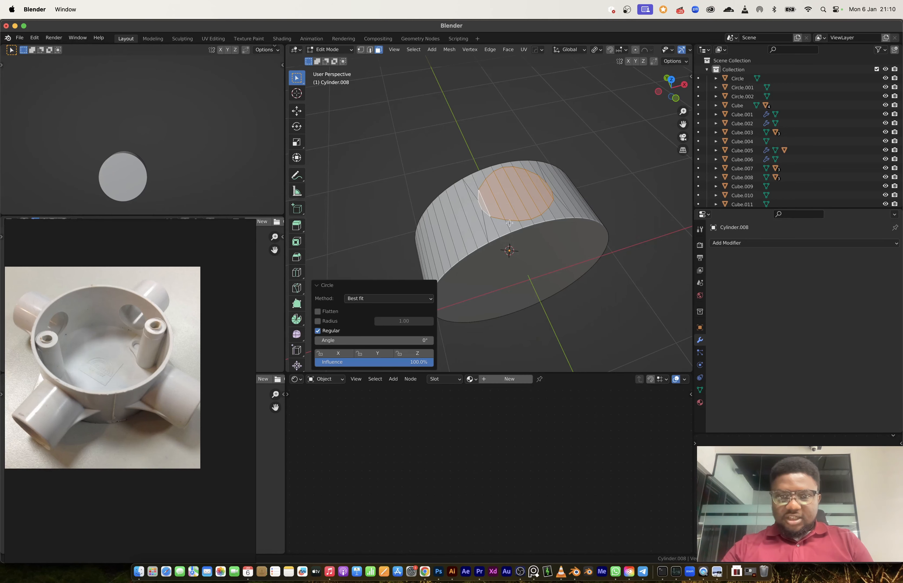
- Extrude the circular faces about 0.667 m along Z to form the upper outlet pipe
middle_drag(510, 223, 484, 220)
key(e)
key(z)
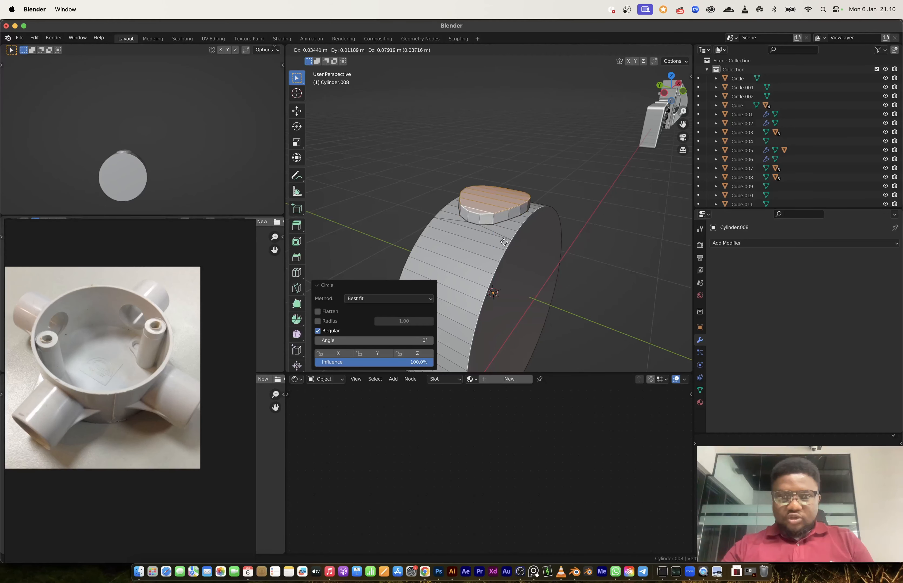
click(507, 177)
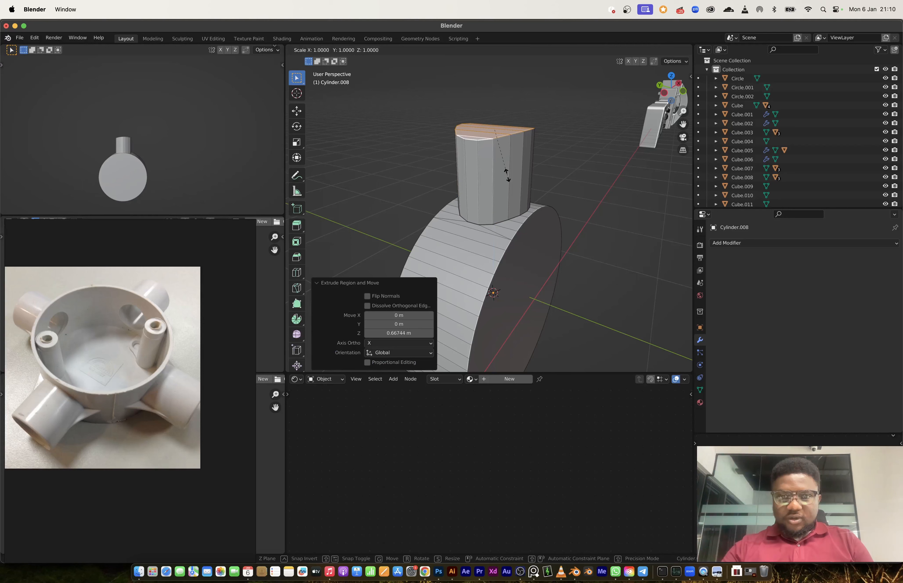
- Flatten the outlet pipe's curved end by scaling its faces to 0 along Z
key(s)
key(z)
key(0)
key(Return)
scroll(524, 232, down, 3)
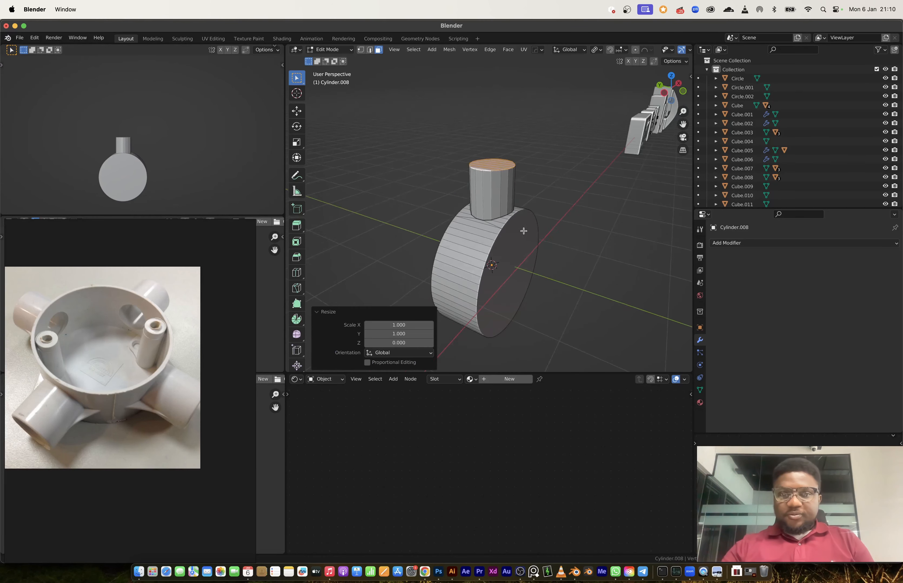
middle_drag(523, 232, 500, 217)
scroll(500, 218, down, 3)
scroll(502, 222, up, 5)
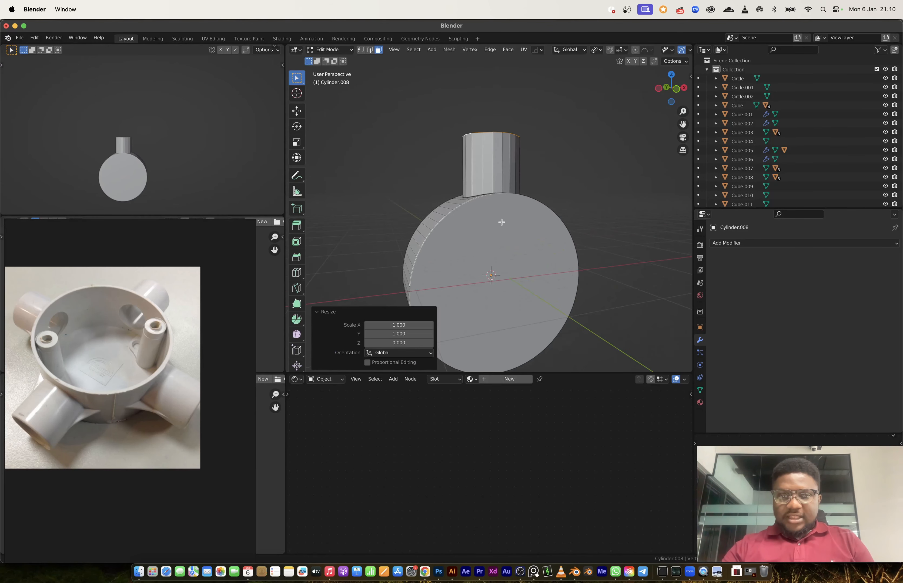
- Delete the large circular front face of the junction box to open its body
click(514, 276)
key(x)
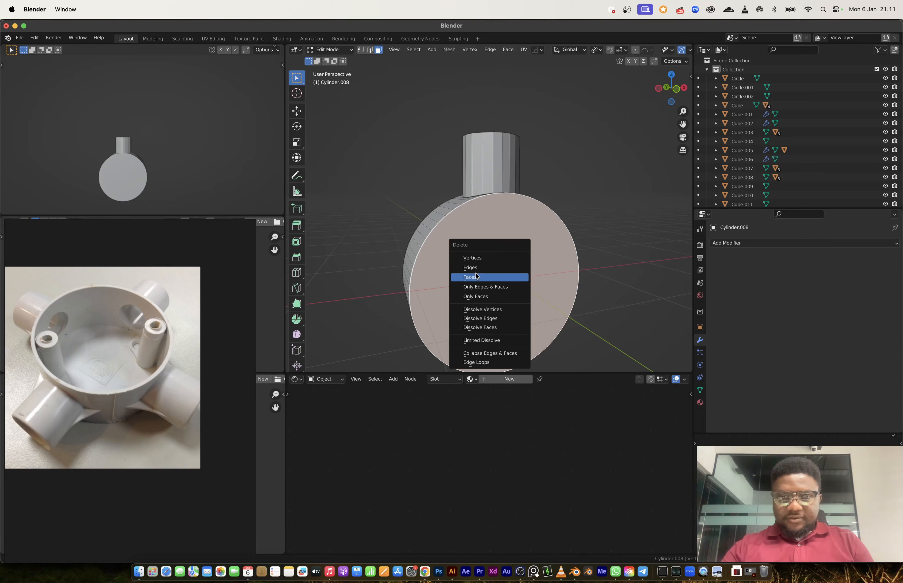
click(477, 277)
key(Tab)
- Try to thicken the open box's walls with a Solidify modifier
middle_drag(477, 277, 508, 227)
click(767, 243)
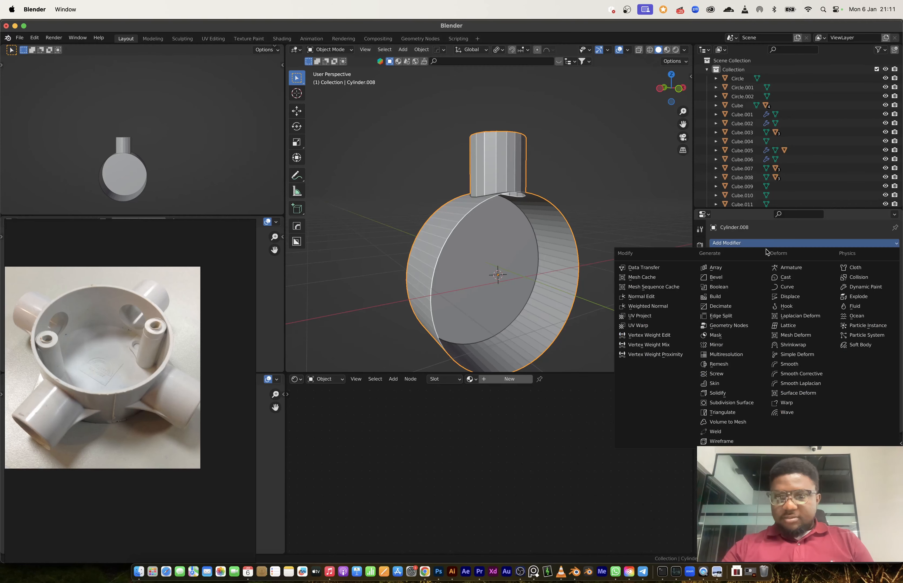
click(717, 393)
middle_drag(644, 288, 615, 262)
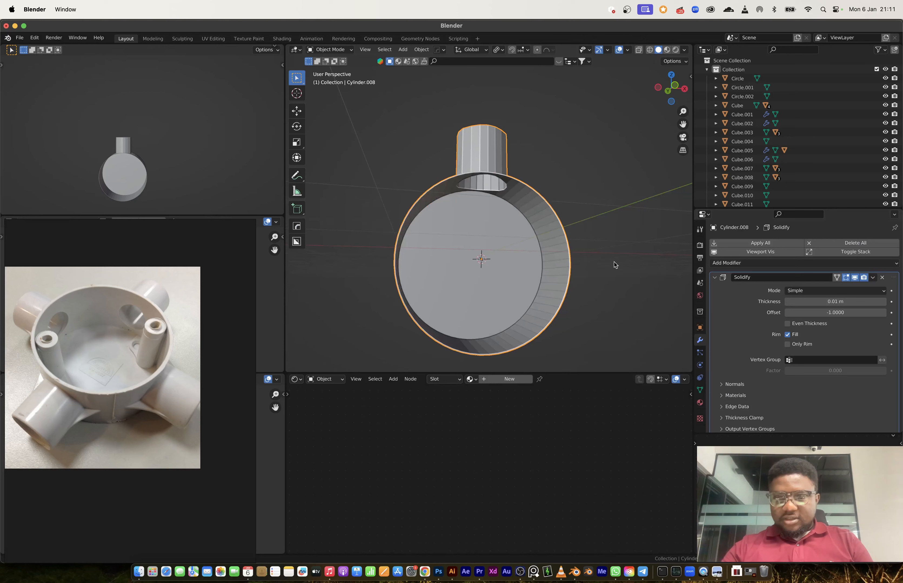
drag(821, 303, 847, 303)
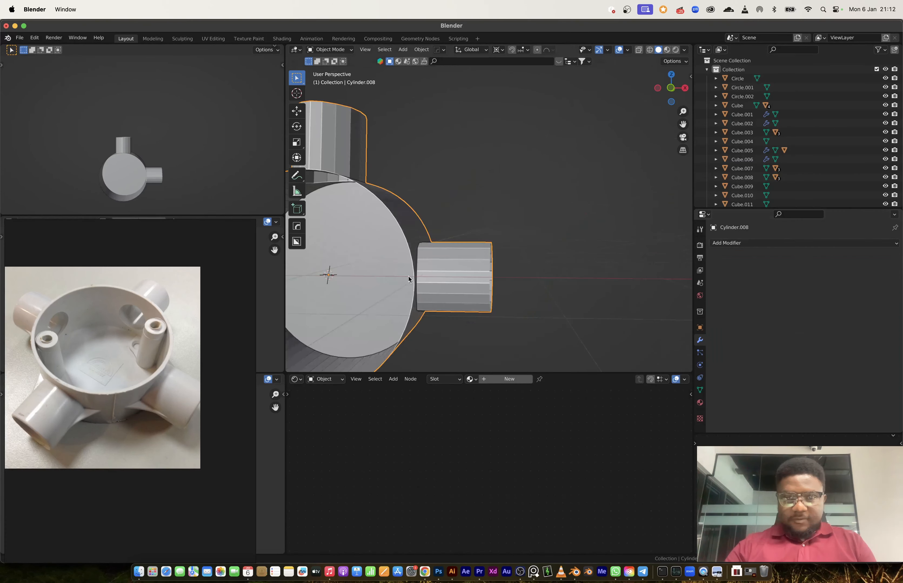
- Mirror the box across X and Y with a HardOps mirror so outlet pipes sit on all four sides
scroll(418, 262, down, 3)
key(alt+x)
click(459, 249)
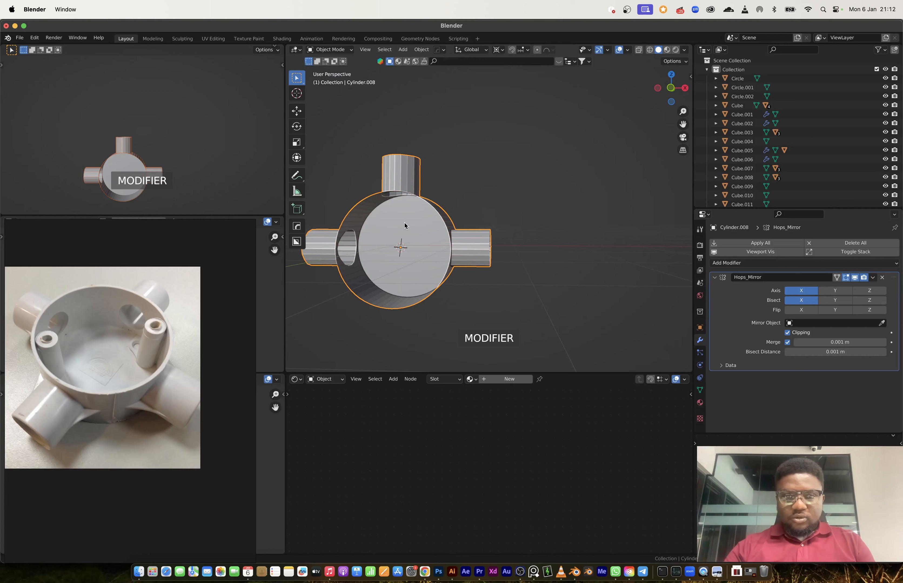
key(alt+x)
click(397, 189)
- Shade the junction box smooth and enable Auto Smooth for its normals
middle_drag(394, 193, 418, 236)
right_click(417, 235)
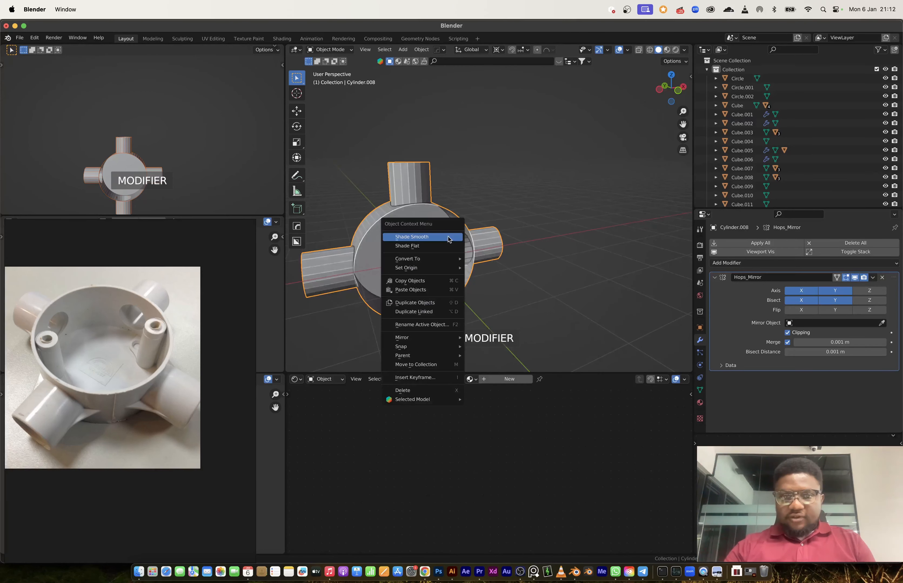
click(417, 238)
click(700, 390)
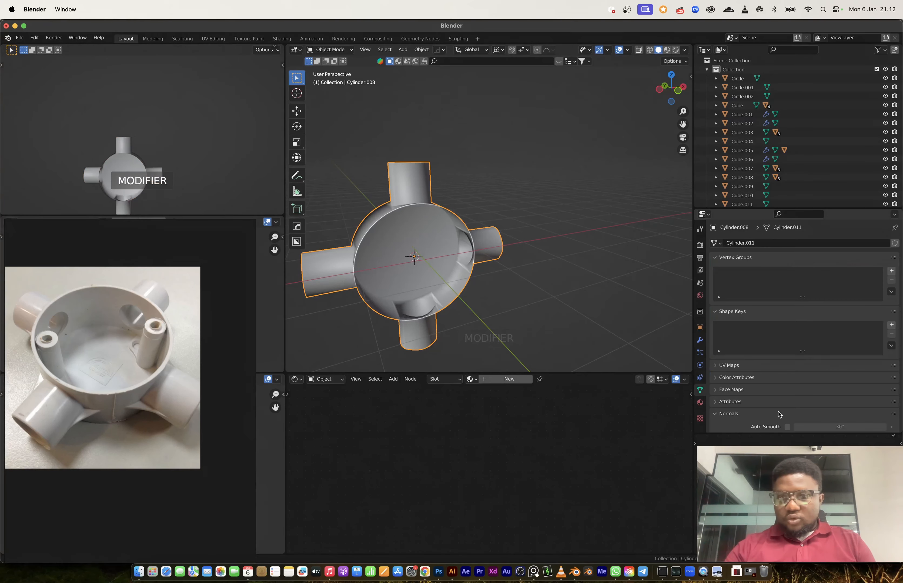
click(787, 427)
middle_drag(470, 247, 489, 249)
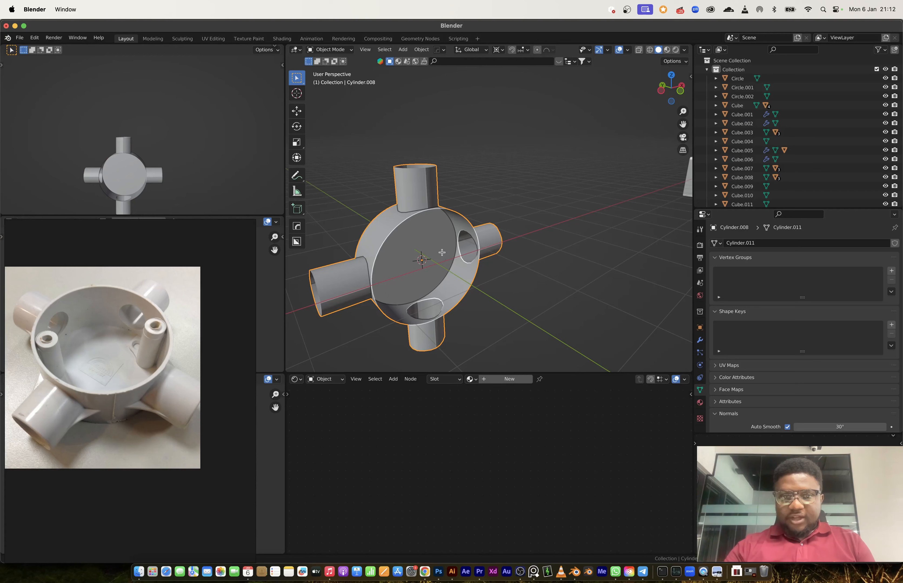
- Try to merge the mirrored box's vertices by distance
key(Tab)
key(m)
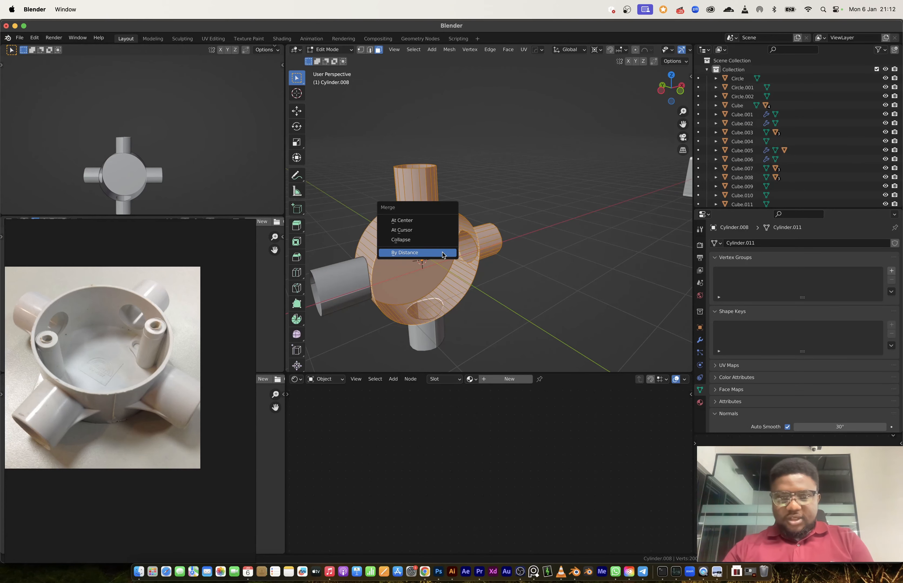
click(442, 252)
key(Tab)
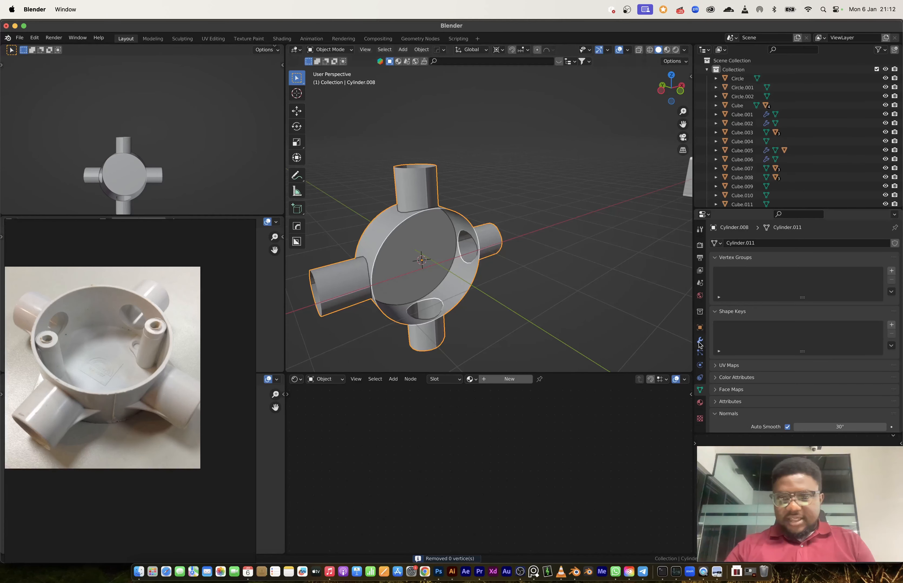
- Apply the mirror modifier and merge all of the box's vertices by distance
click(700, 341)
key(ctrl+a)
key(Tab)
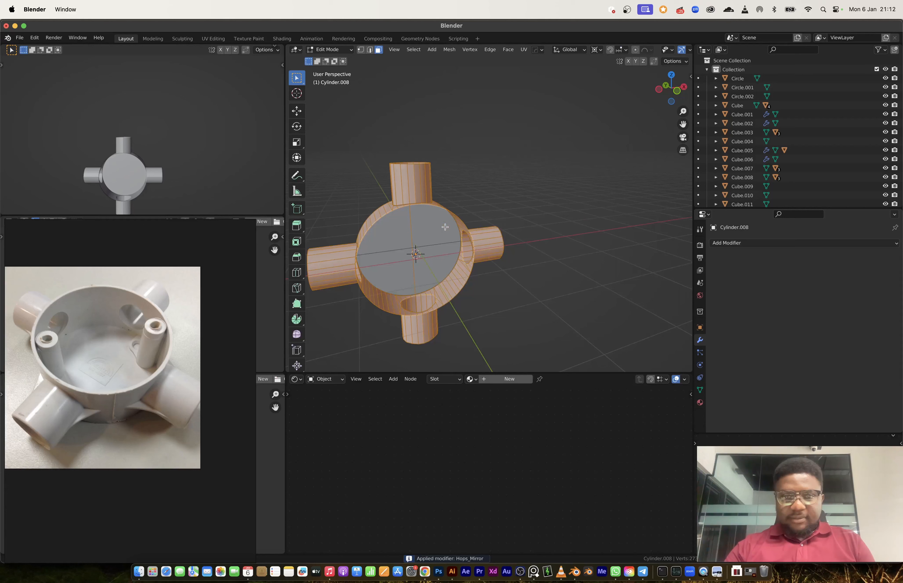
key(a)
key(m)
click(458, 226)
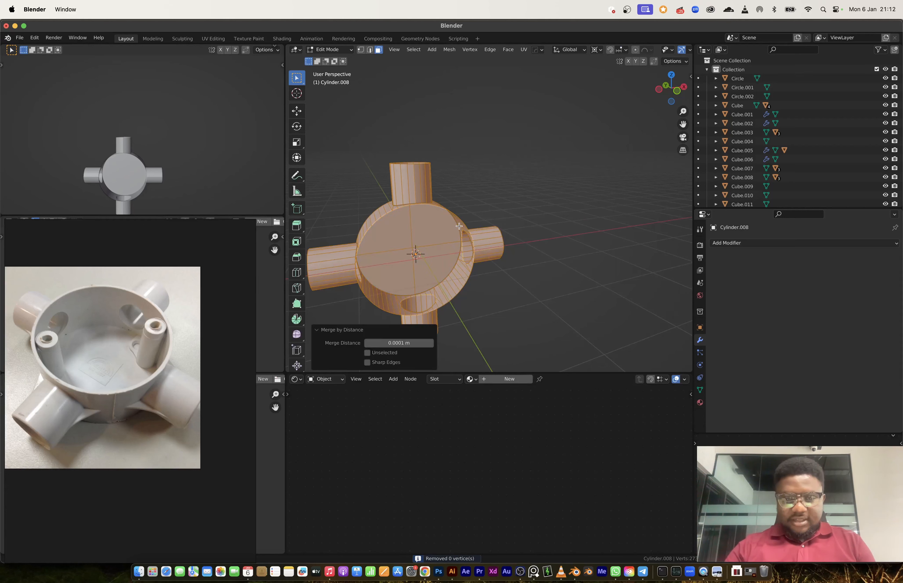
key(Tab)
- Try moving a rim vertex of the upper pipe to test the mesh's connections, and undo the move
scroll(431, 220, up, 2)
shift+middle_drag(396, 173, 487, 186)
key(Tab)
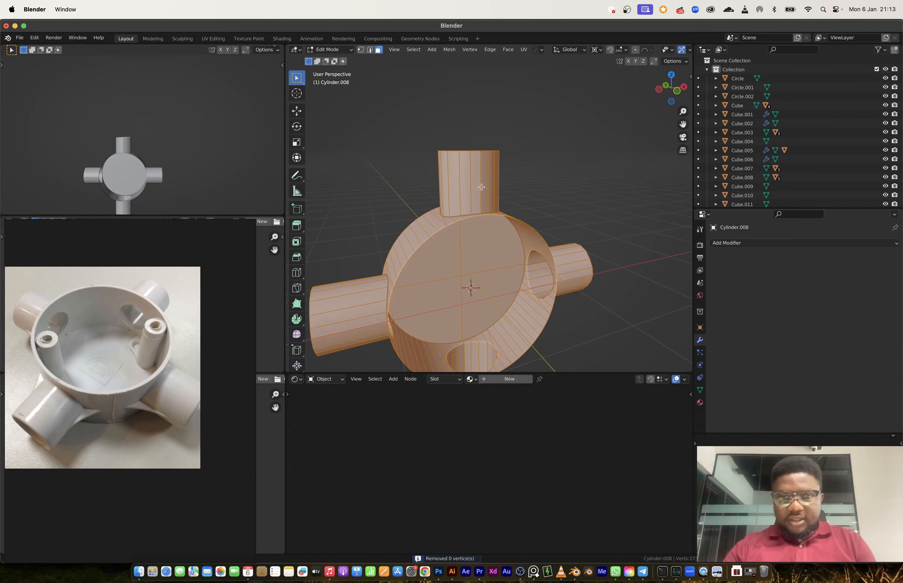
click(481, 187)
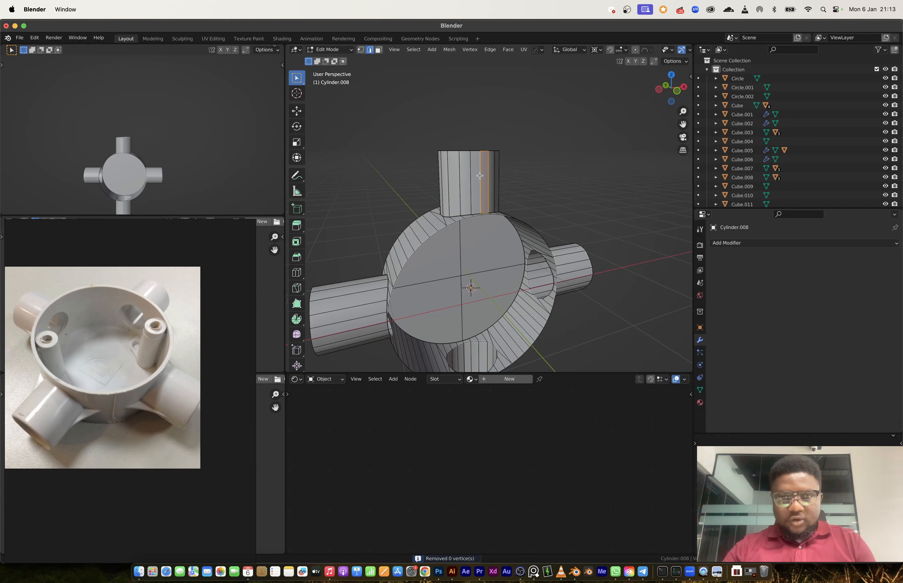
key(F1)
click(483, 153)
key(1)
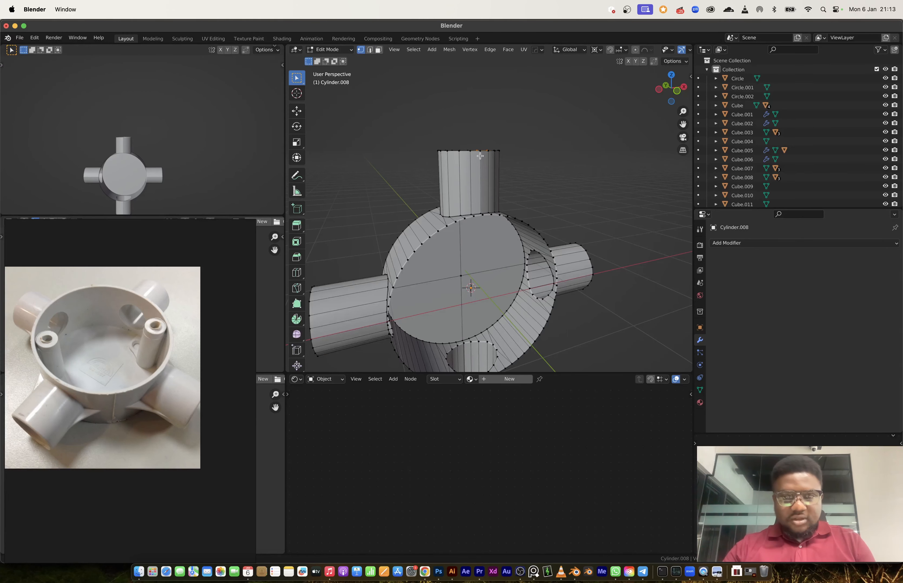
key(g)
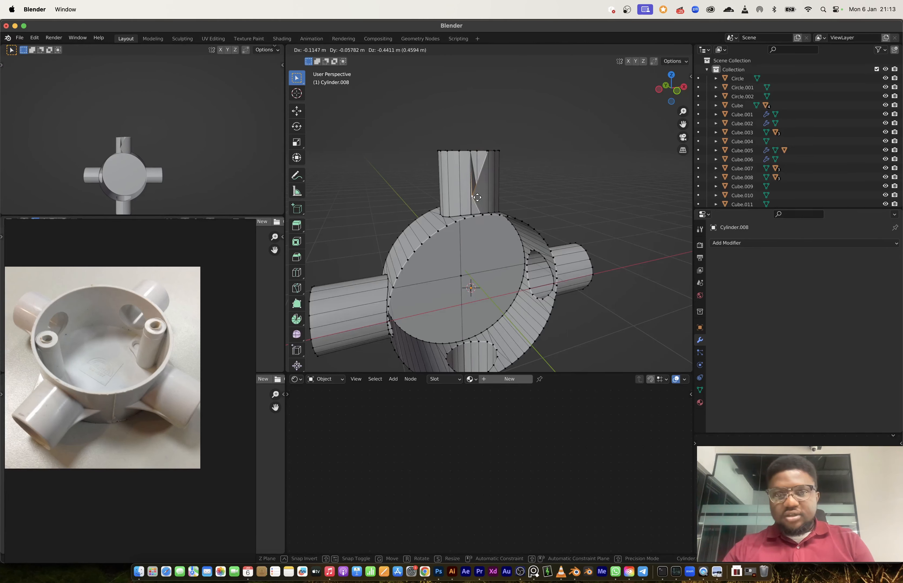
click(480, 199)
middle_drag(514, 203, 569, 215)
key(super+z)
key(Tab)
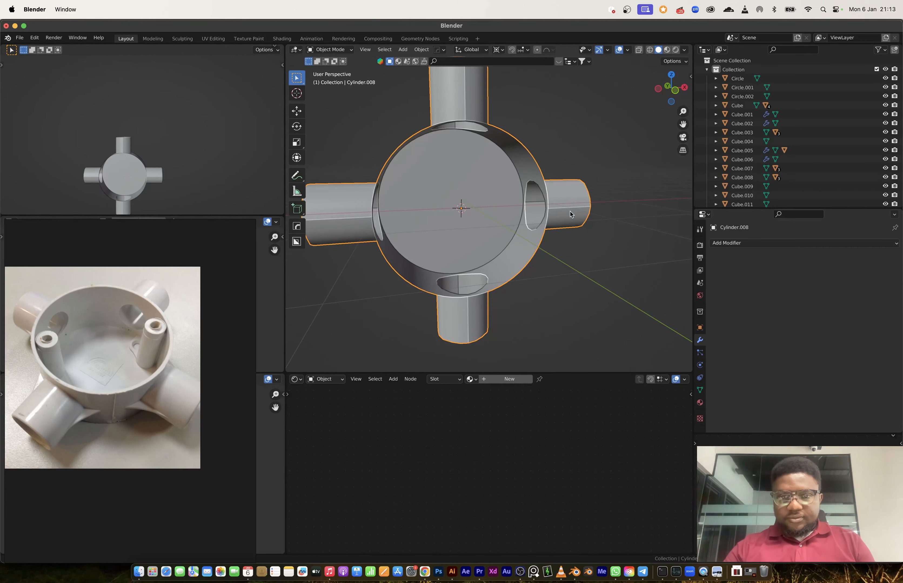
- Add a Solidify modifier to the junction box with a thickness of about 0.086 m
click(761, 243)
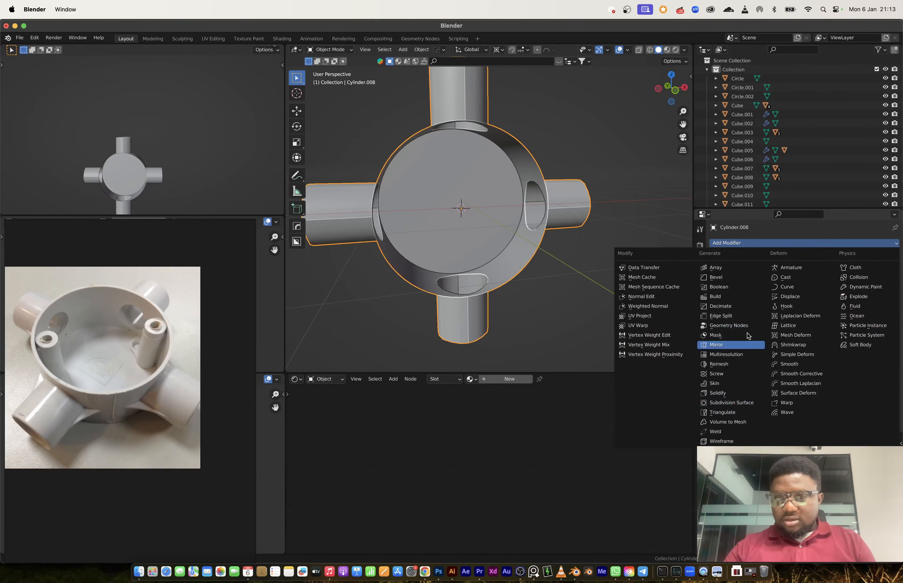
click(730, 393)
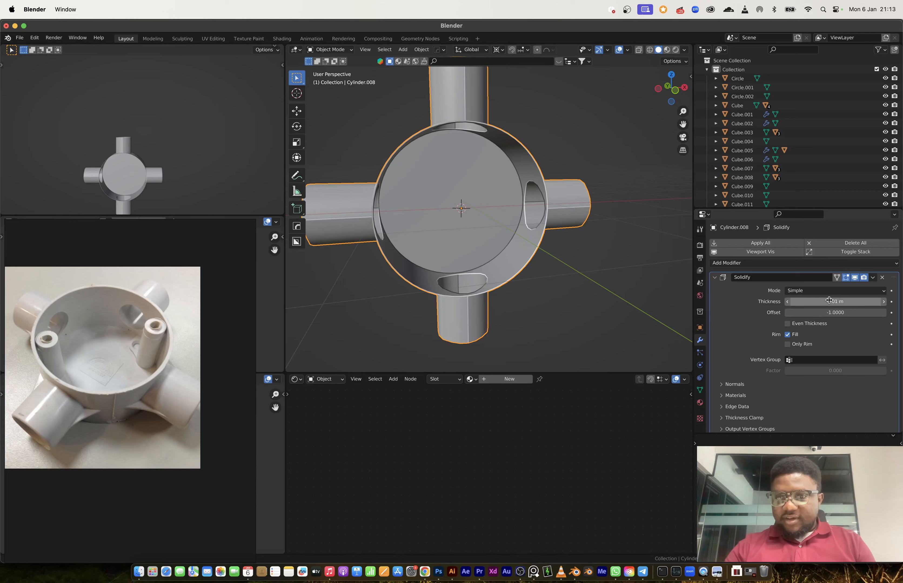
drag(834, 302, 873, 302)
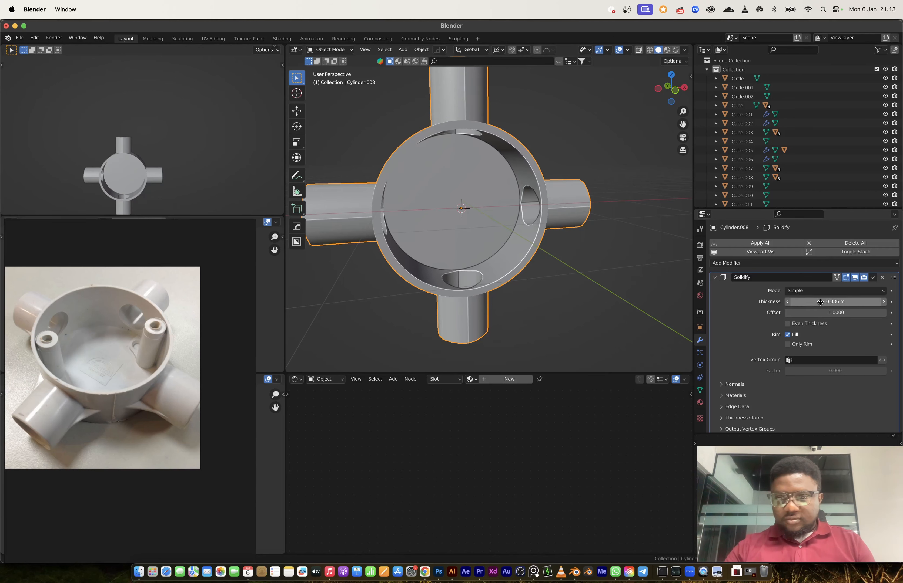
middle_drag(412, 234, 401, 226)
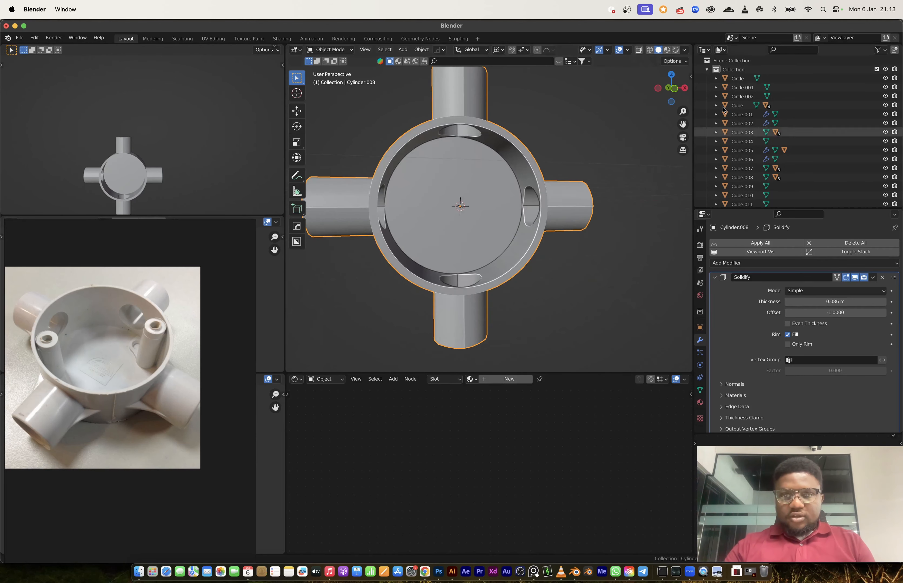
- Add a 64-vertex cylinder aligned to the front view at the box's centre and scale it down to a screw post
click(672, 91)
scroll(490, 213, up, 2)
key(shift+a)
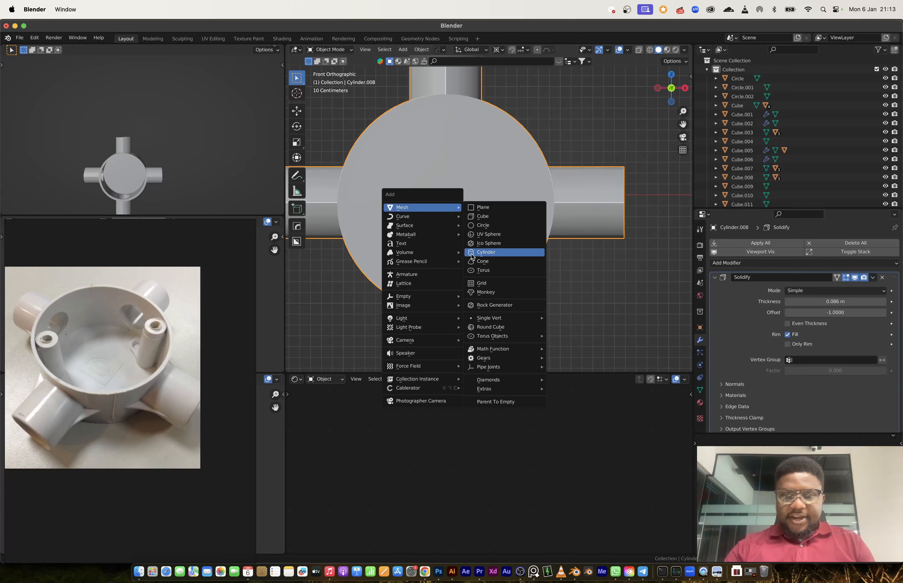
click(490, 252)
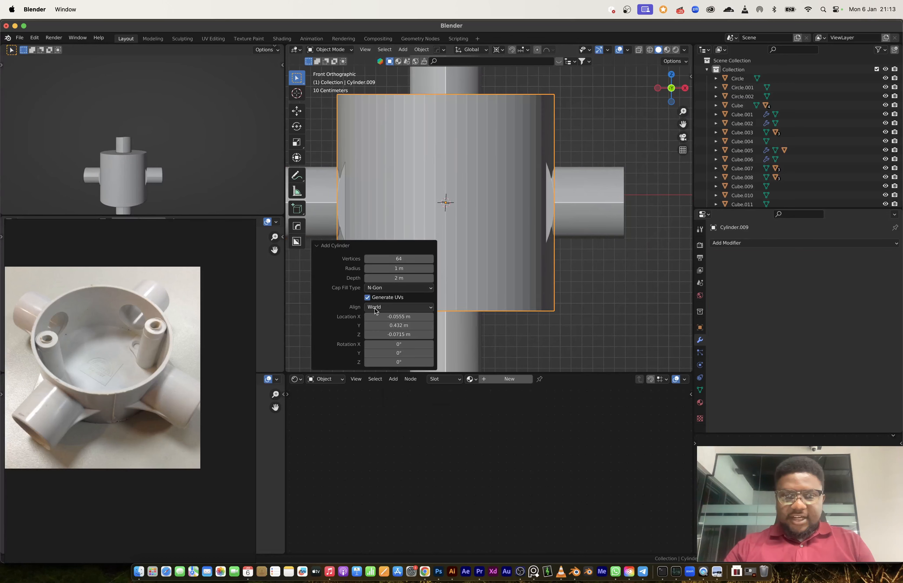
click(390, 308)
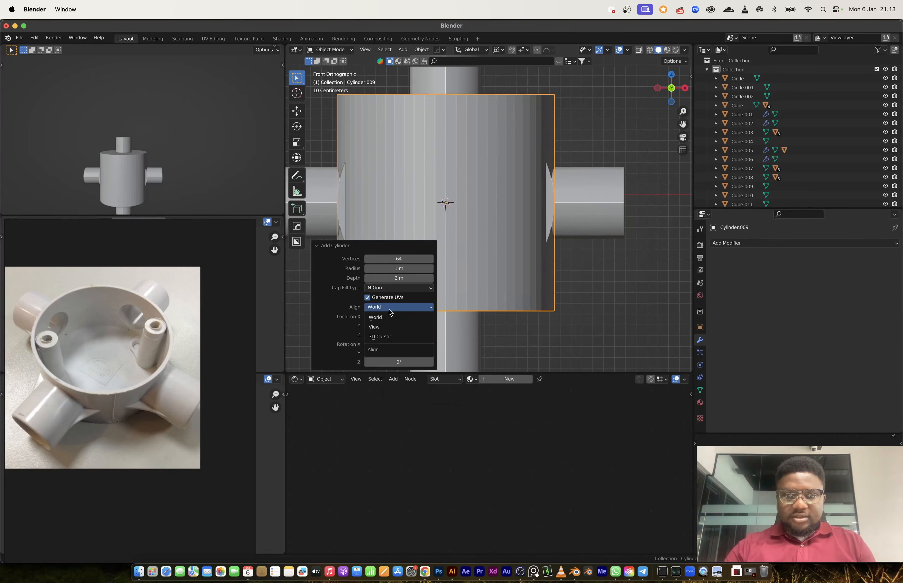
click(390, 331)
key(s)
click(461, 235)
- Extrude the small cylinder's end face outward past the box's open rim to lengthen the post
key(Tab)
middle_drag(460, 236, 480, 227)
key(3)
click(490, 229)
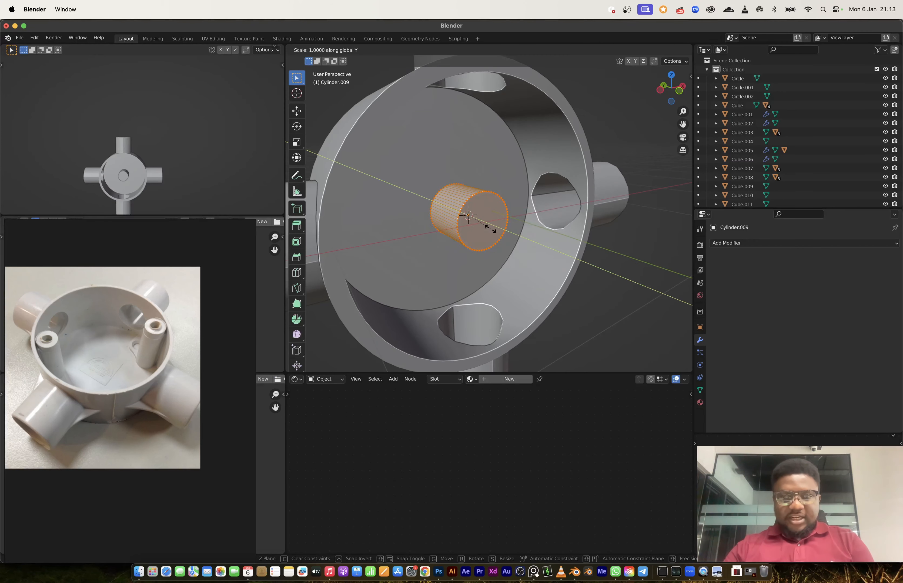
key(e)
click(546, 275)
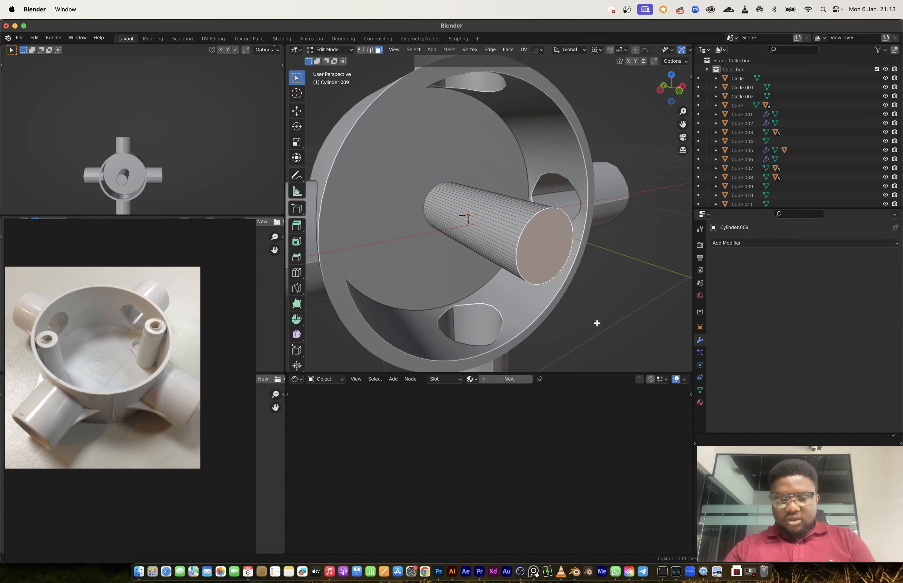
- Inset the post's end face by about 0.3485 m and extrude it about 1.757 m inward to hollow it
key(i)
click(587, 318)
key(e)
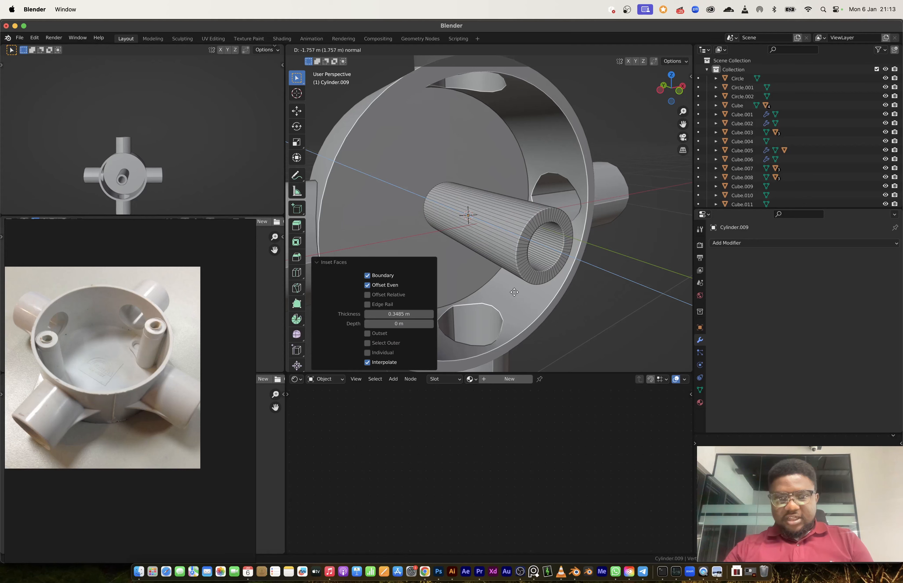
click(514, 292)
- Move the post about -0.603 m in X and -0.445 m in Z, and place a duplicate offset about 1.368 m in X and 0.603 m in Z
key(a)
click(679, 91)
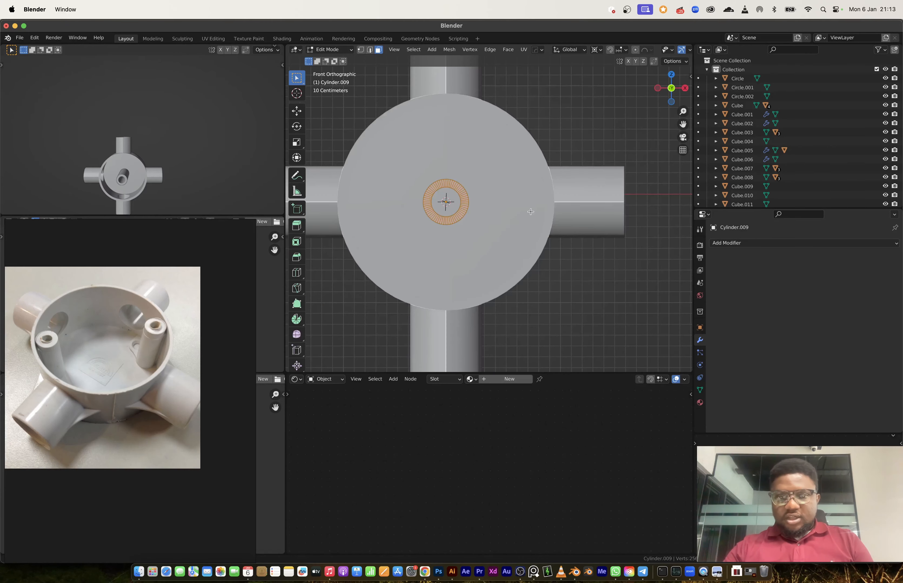
shift+middle_drag(530, 212, 600, 195)
key(g)
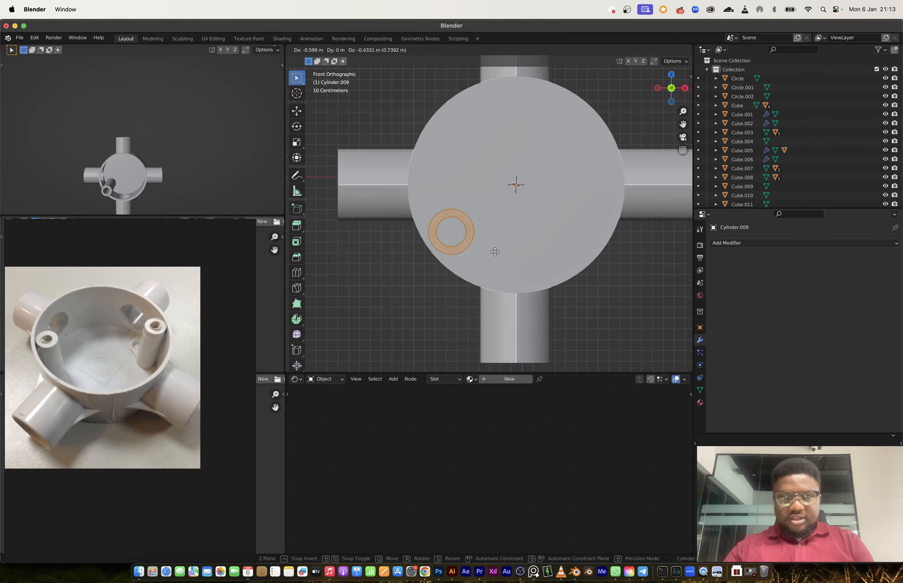
click(494, 253)
key(shift+d)
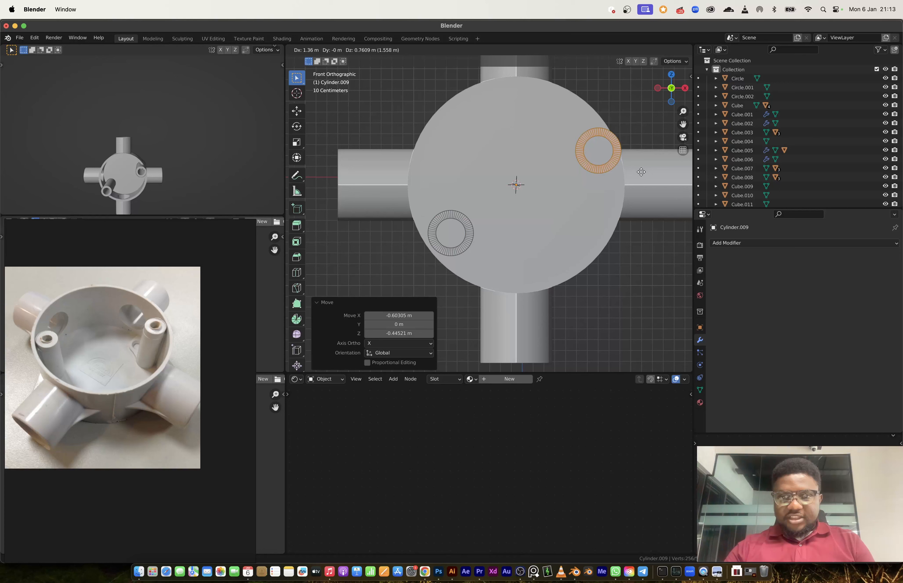
click(640, 188)
middle_drag(640, 189, 576, 292)
key(s)
key(x)
key(Escape)
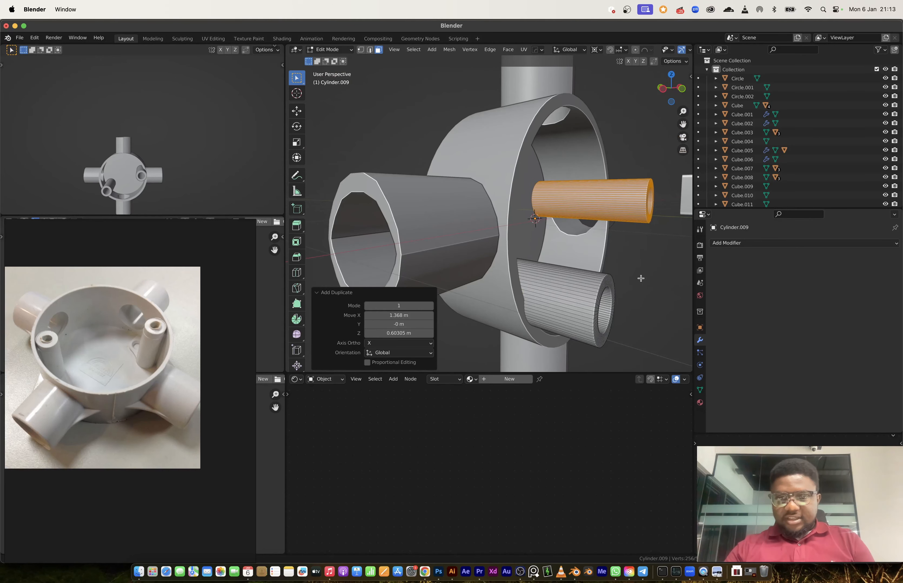
- Scale both screw posts to 0.5 along Y, and scale them uniformly to about 0.96
key(a)
key(s)
key(x)
key(y)
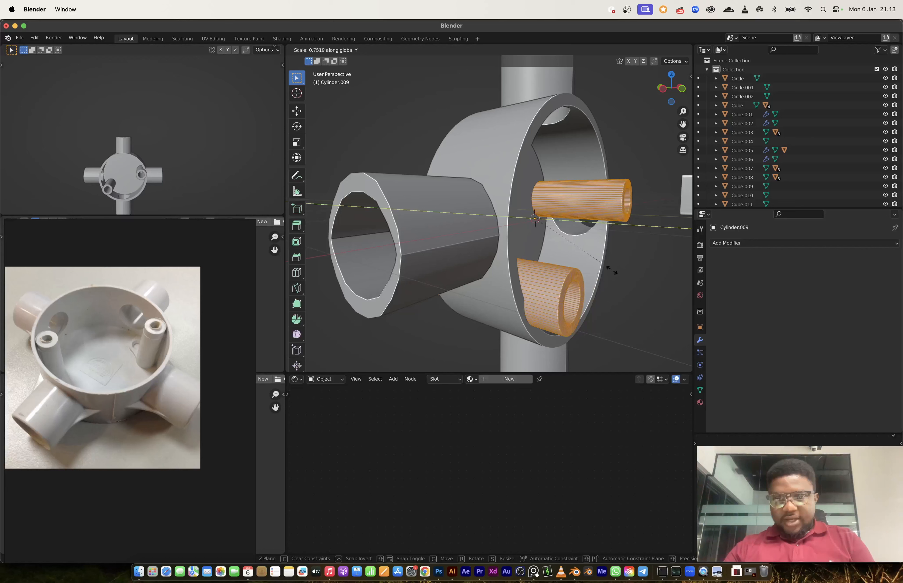
click(576, 264)
key(s)
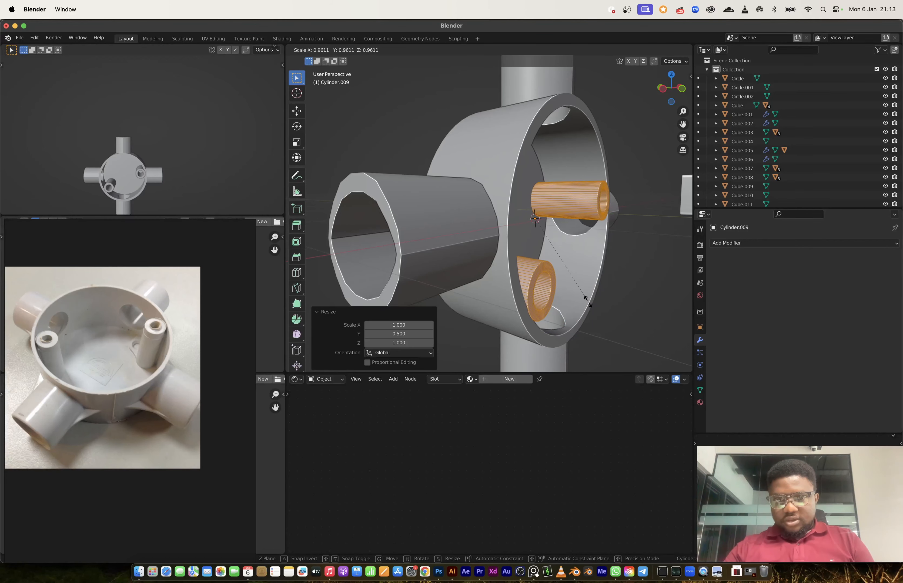
click(587, 297)
middle_drag(586, 297, 504, 235)
key(Tab)
- Convert the round box and both screw posts to real mesh geometry and join them into one object
scroll(531, 230, down, 4)
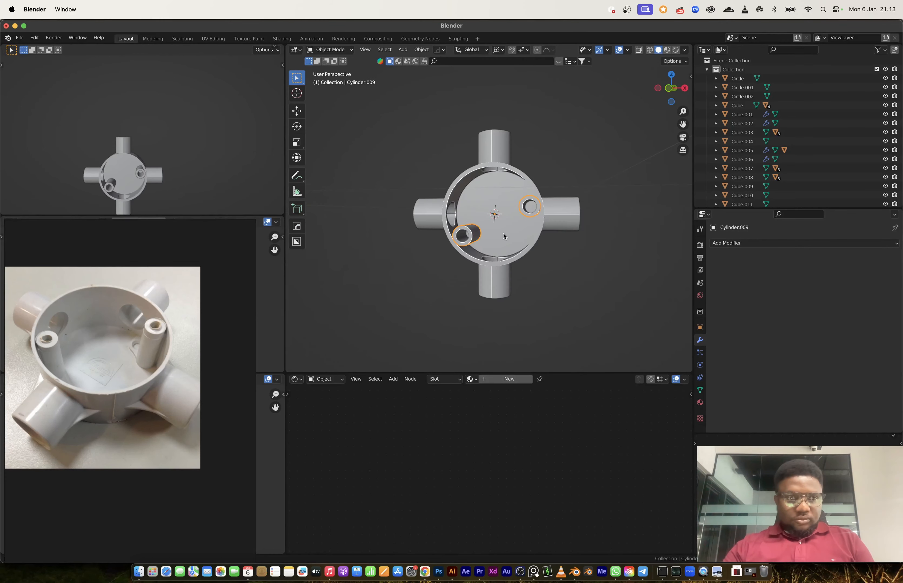
key(ctrl+a)
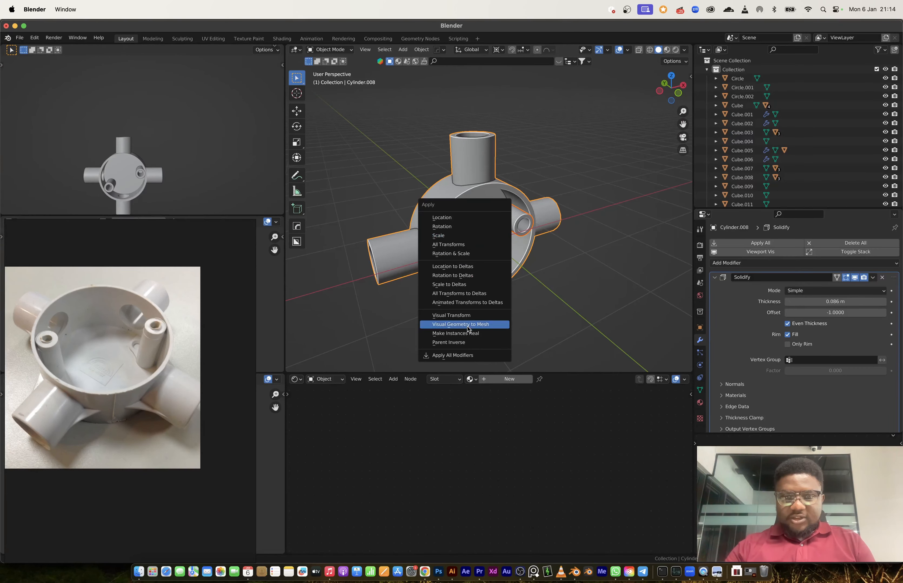
click(468, 324)
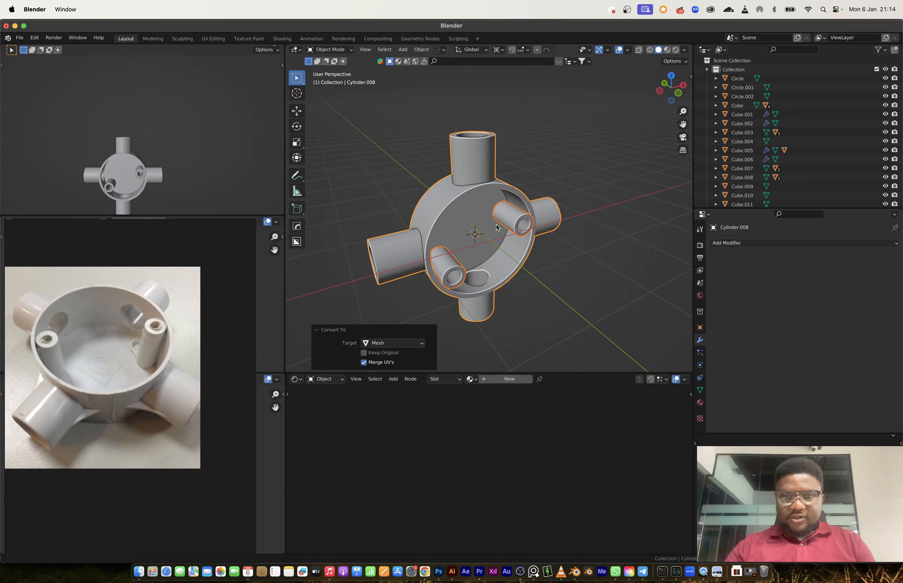
key(ctrl+j)
- Move the joined junction box about 55.555 m along X to the far end of the row of finished fittings
scroll(496, 224, down, 8)
shift+middle_drag(505, 226, 385, 256)
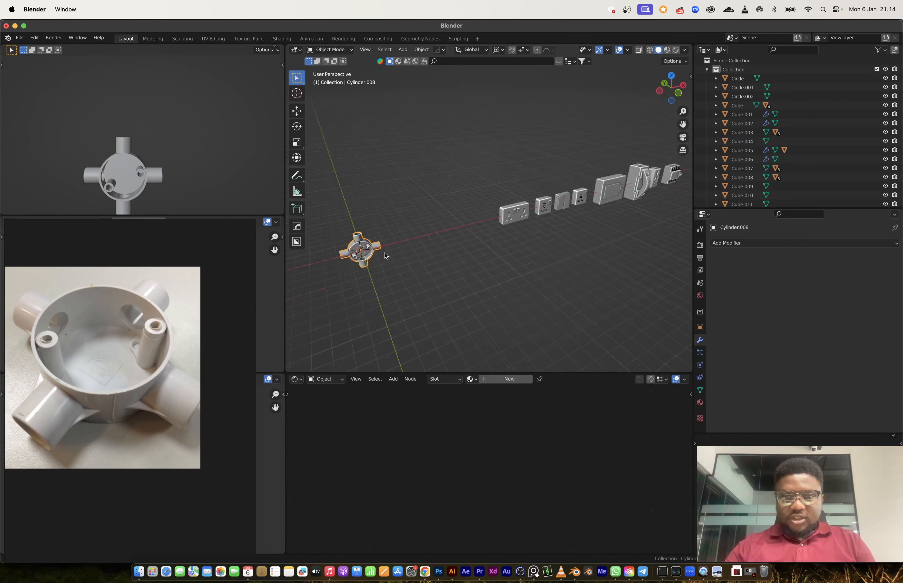
scroll(393, 265, down, 3)
key(g)
key(x)
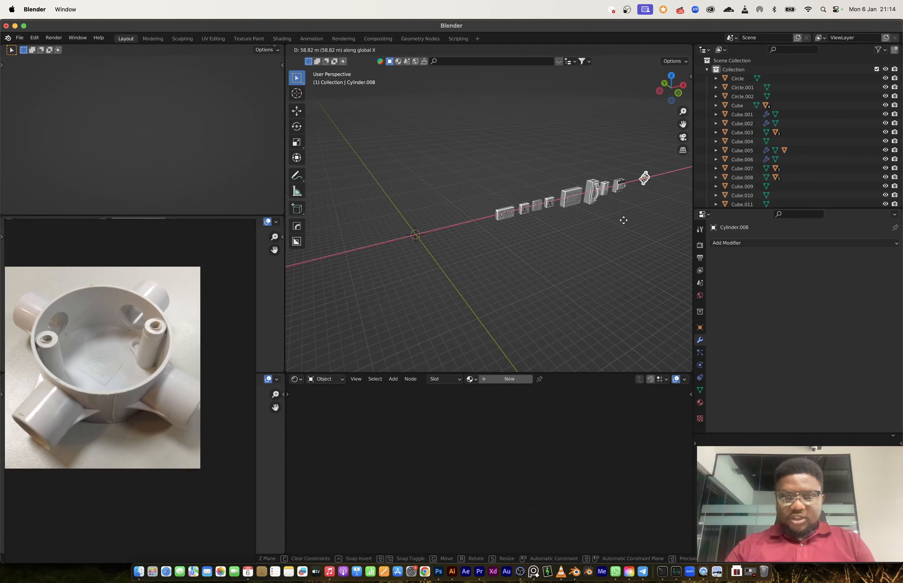
click(622, 221)
- Bring the TV guard reference photo into view and add a 2 m cube near the world origin
scroll(114, 368, down, 5)
scroll(74, 397, up, 6)
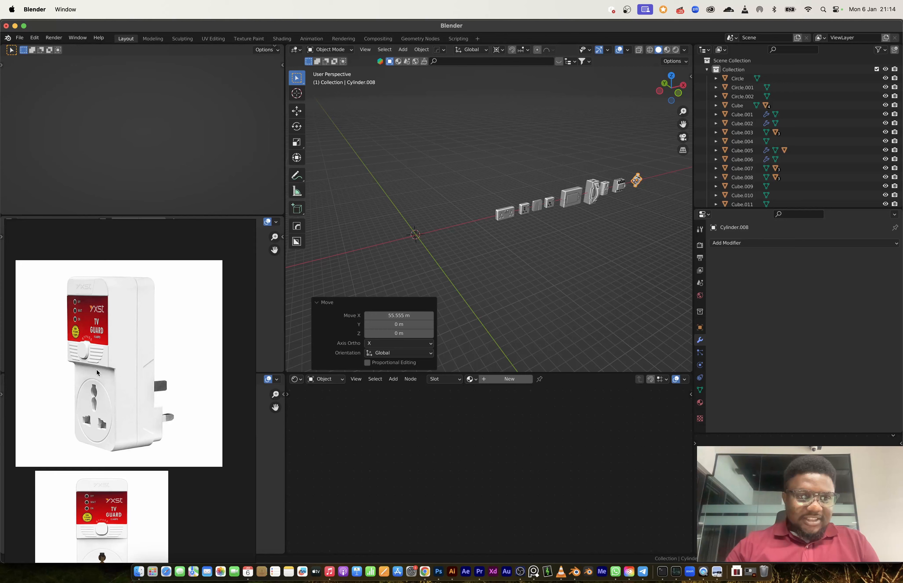
scroll(415, 232, up, 5)
shift+middle_drag(391, 256, 496, 233)
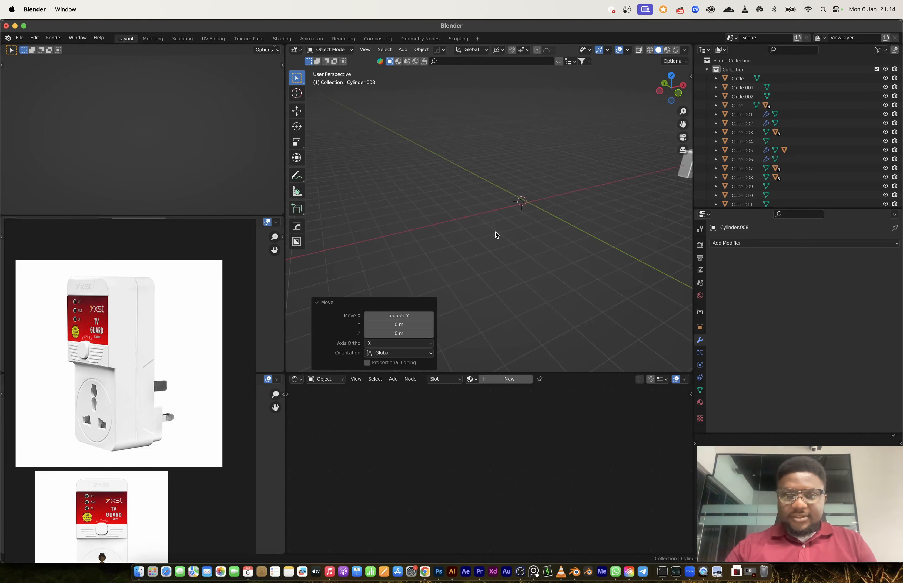
shift+middle_drag(541, 208, 511, 237)
key(shift+a)
mouse_move(511, 238)
click(542, 249)
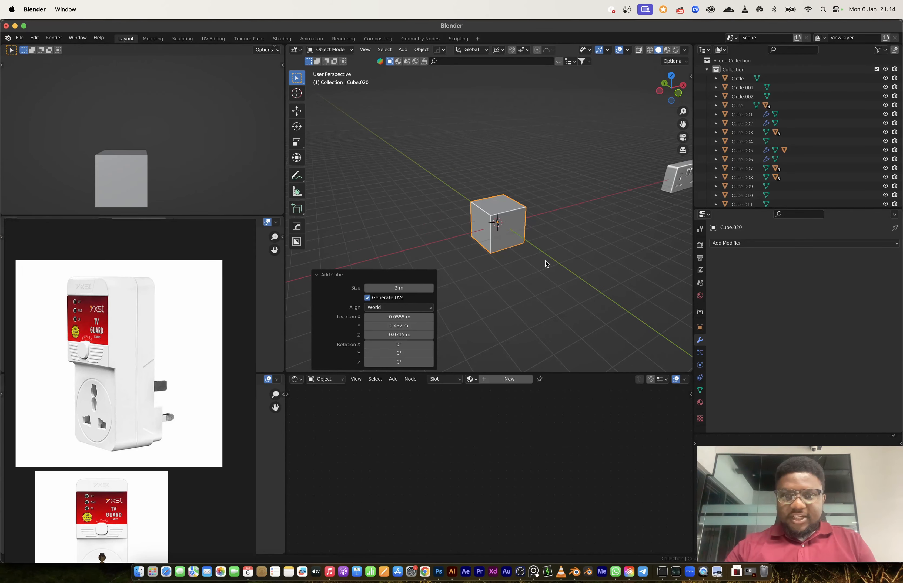
- Scale the cube by about 2.087 along Z and adjust its height once more to match the TV guard's proportions
key(s)
key(z)
click(560, 322)
scroll(494, 248, up, 3)
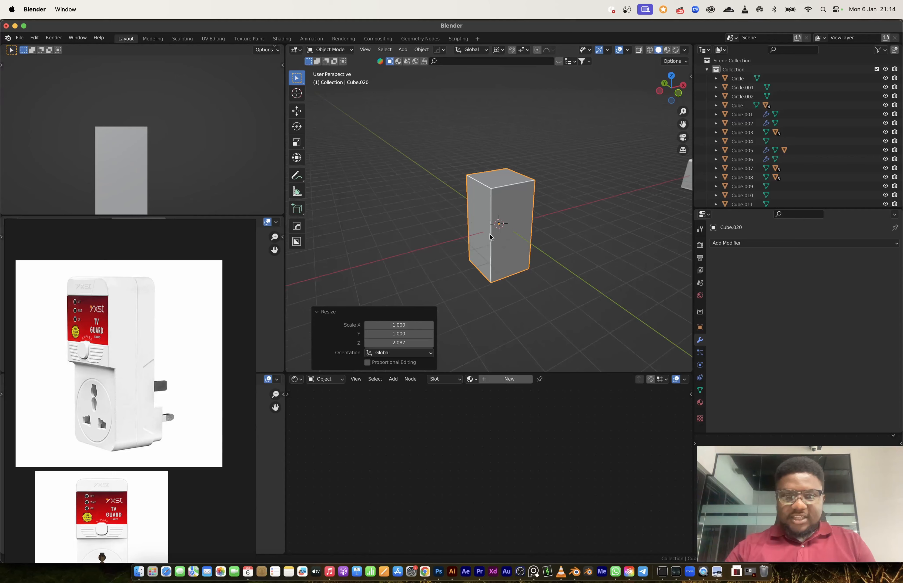
middle_drag(494, 247, 539, 214)
key(s)
key(z)
click(538, 261)
- Add a centred horizontal loop cut around the body and extrude the upper front face outward about 0.431 m
key(Tab)
key(ctrl+r)
click(526, 218)
right_click(526, 218)
key(3)
click(490, 202)
key(e)
click(552, 218)
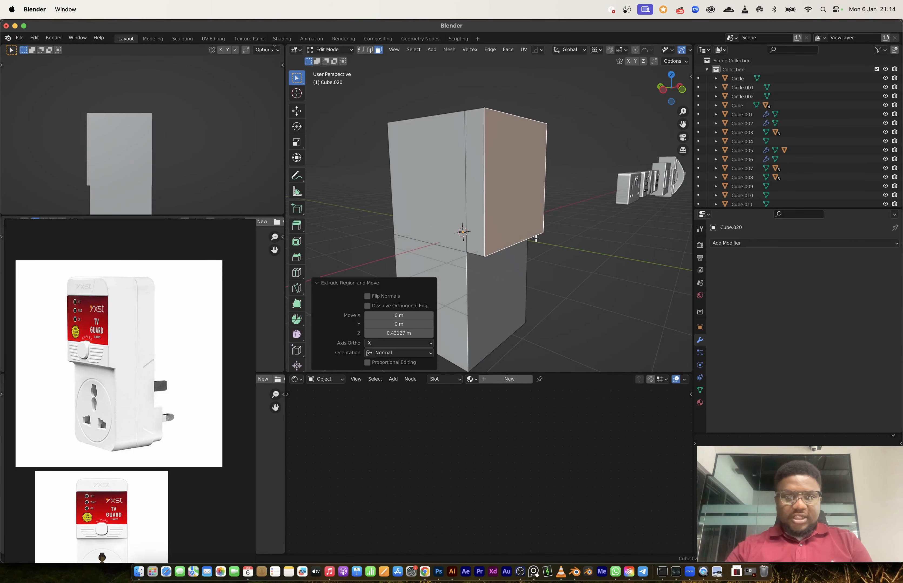
- Raise the lower front edge of the extruded upper block about 0.263 m in Z to form a slanted underside
key(1)
key(alt+a)
key(3)
click(509, 250)
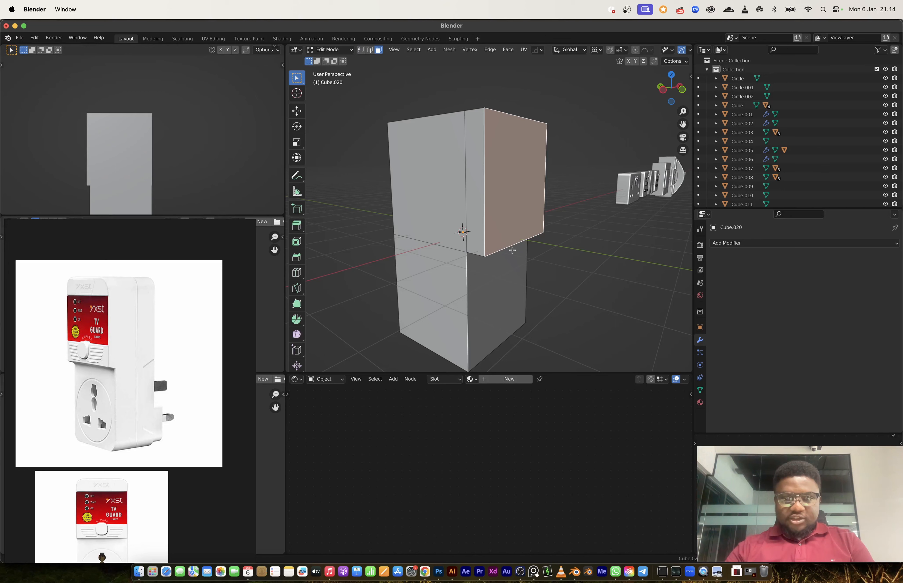
key(2)
click(511, 246)
key(g)
key(z)
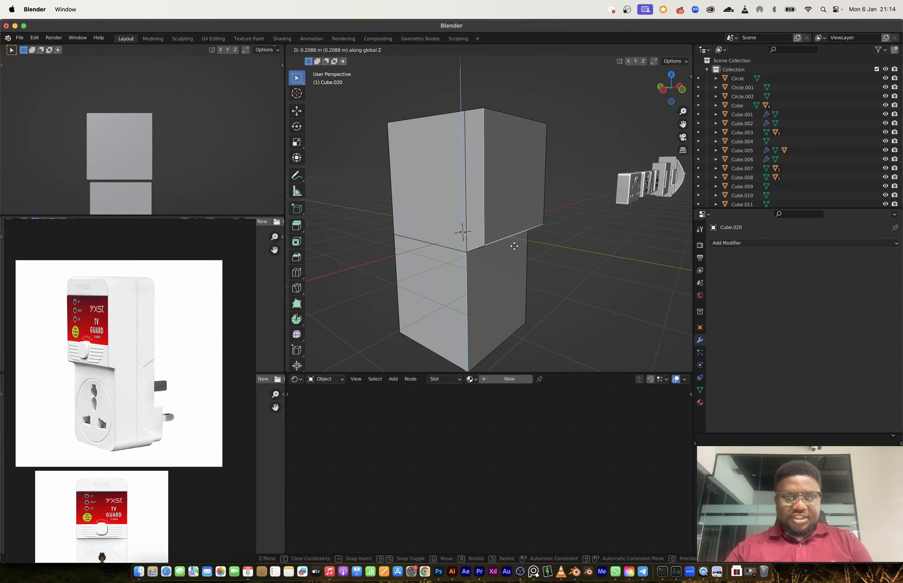
click(514, 244)
middle_drag(514, 244, 447, 285)
mouse_move(496, 261)
middle_down()
mouse_move(488, 260)
mouse_move(493, 251)
middle_up()
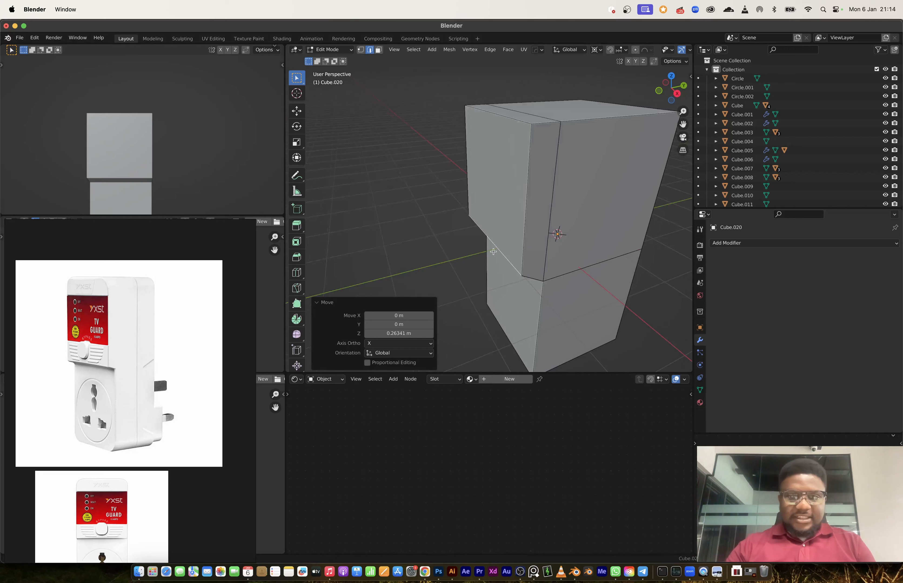
- Add a centred vertical loop cut around the body's sides and scale the whole body to about 0.73 along Y
scroll(583, 192, down, 4)
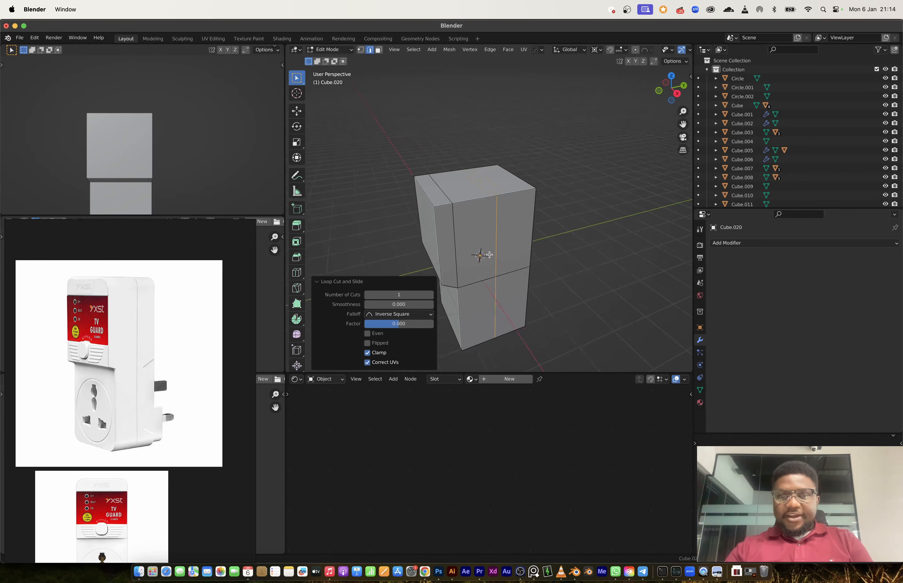
key(Tab)
key(s)
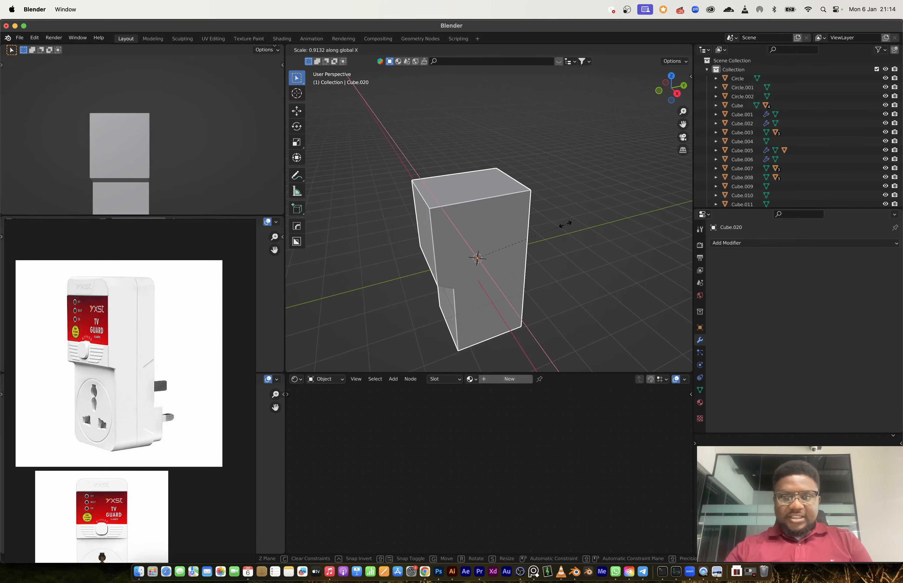
key(y)
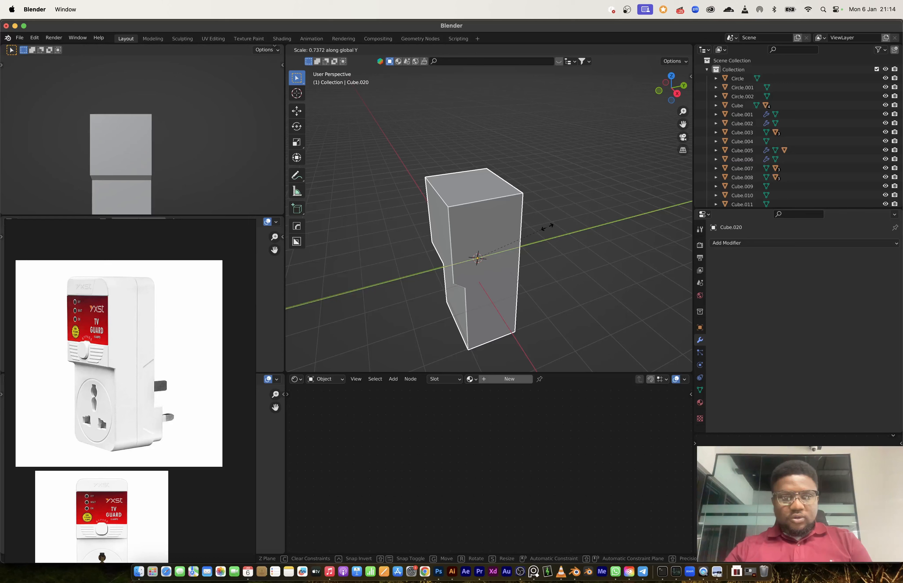
click(543, 228)
- Bevel the vertical edge loop with one segment at about 0.0067 m, and bevel the result again by about 0.0077 m
key(Tab)
key(ctrl+b)
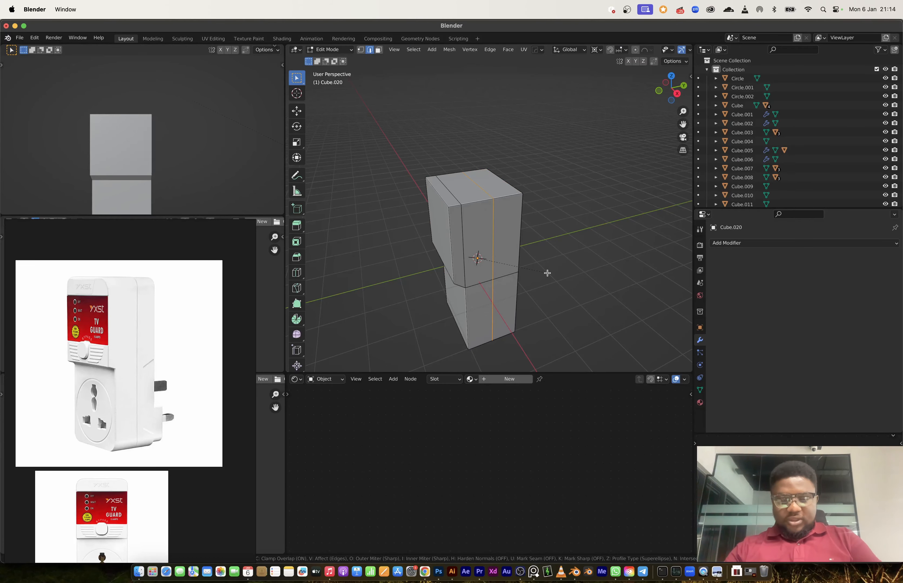
click(550, 274)
scroll(549, 274, up, 5)
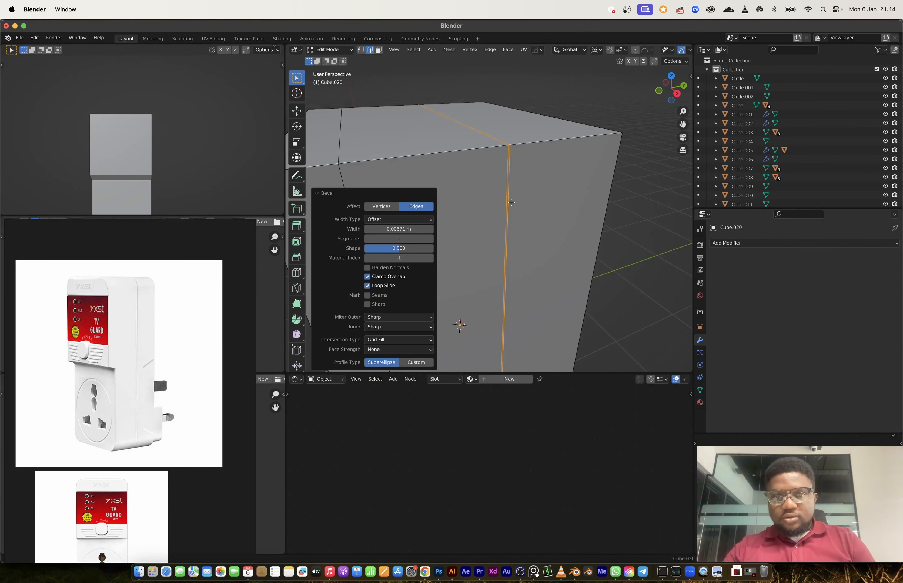
key(ctrl+b)
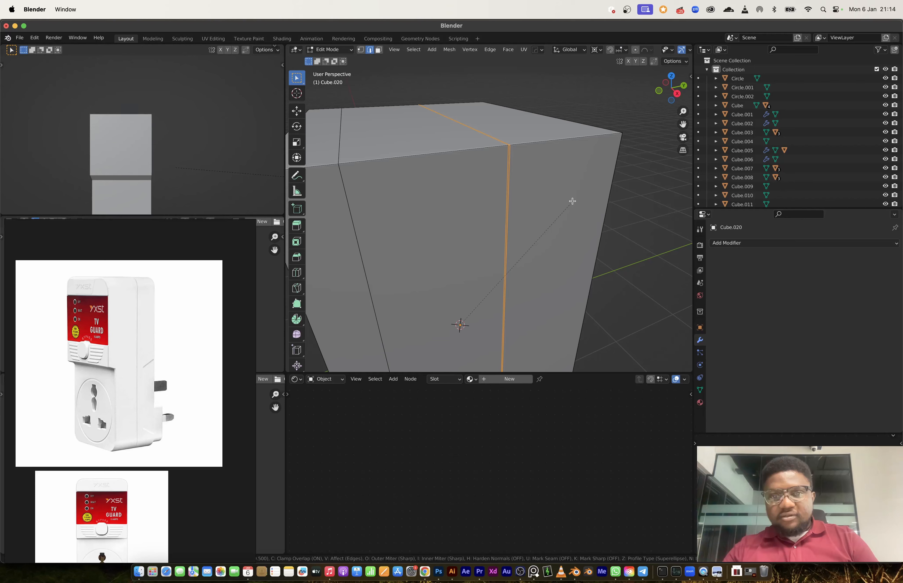
click(573, 201)
- Extrude the narrow beveled strip along its normals about 0.034 m inward to form the casing's seam groove
key(alt+e)
click(574, 202)
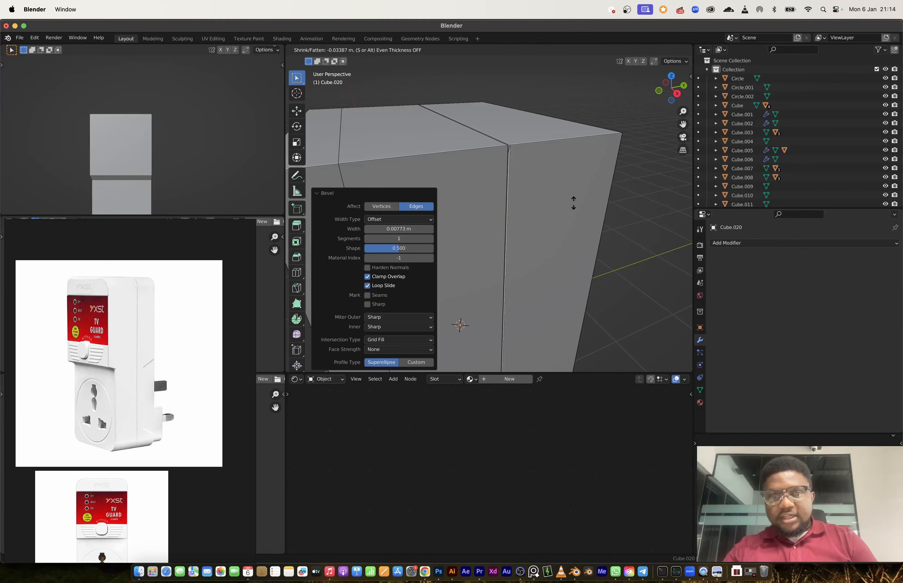
click(572, 203)
key(Tab)
- Cut a shallow 32-sided circular recess into the lower front face for the socket area
scroll(557, 201, down, 5)
middle_drag(556, 201, 501, 139)
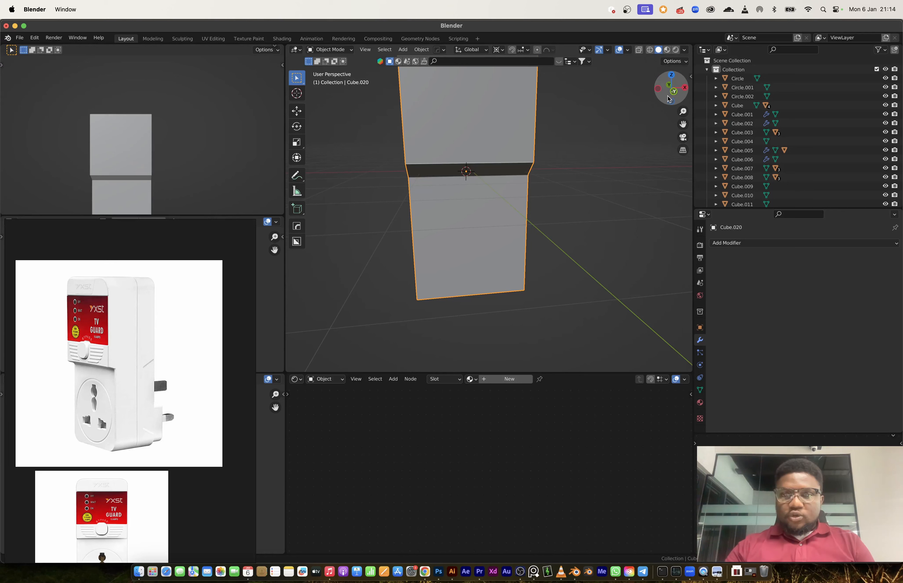
scroll(94, 397, up, 4)
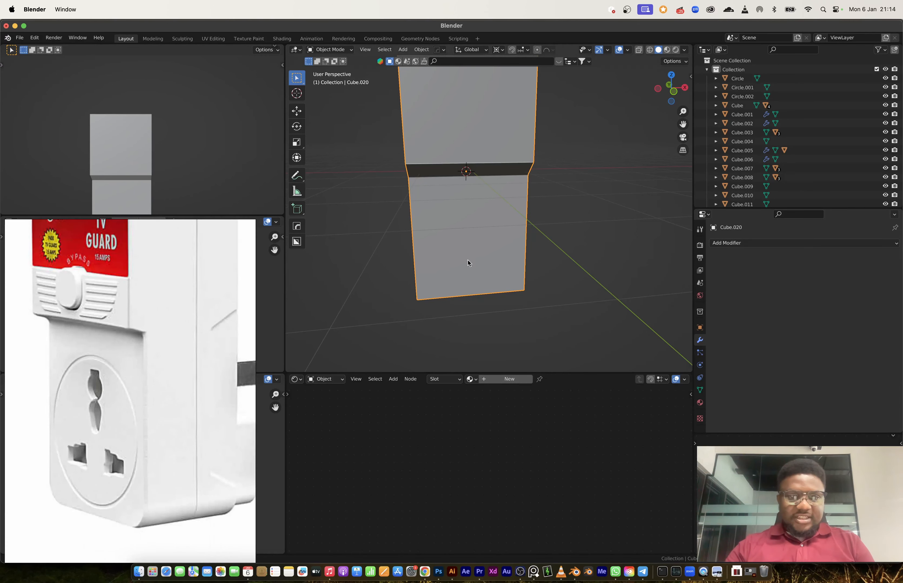
click(673, 95)
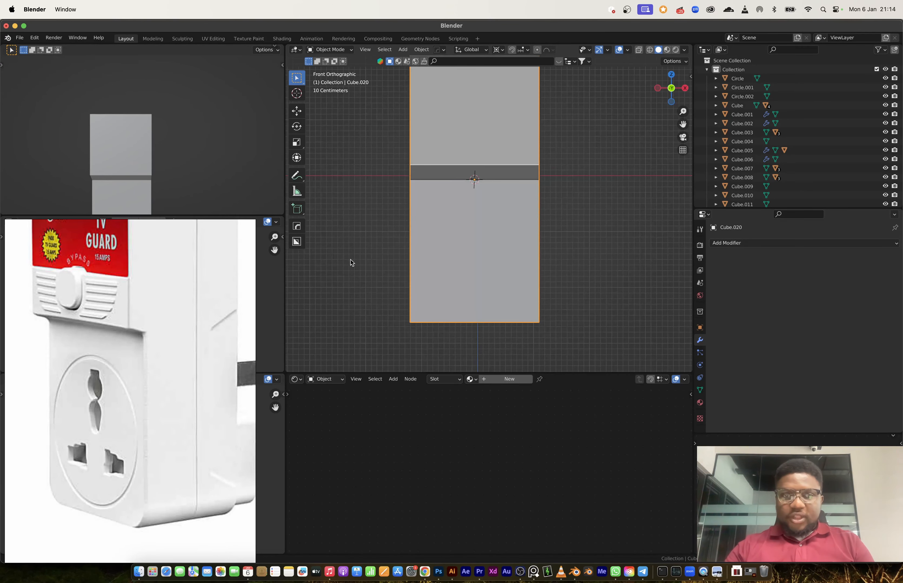
click(297, 241)
scroll(477, 243, up, 2)
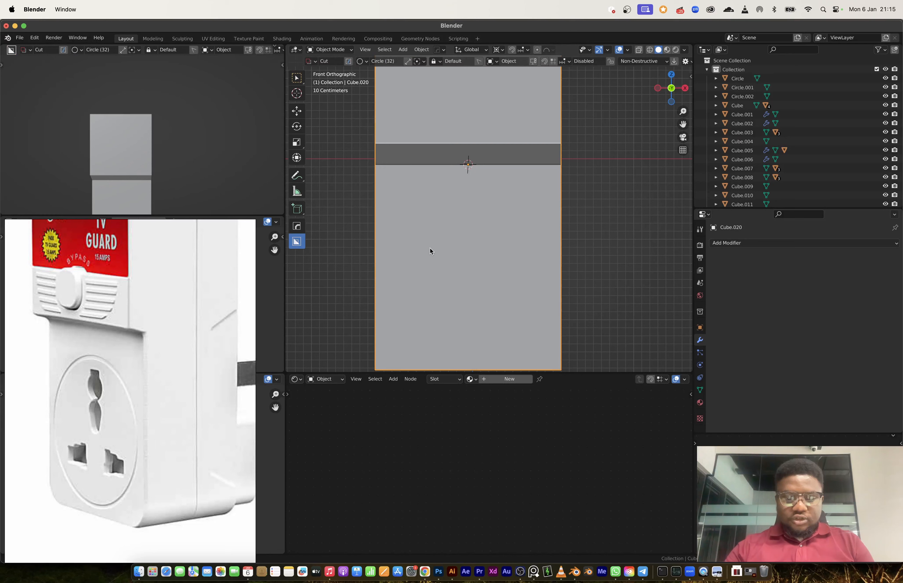
key(d)
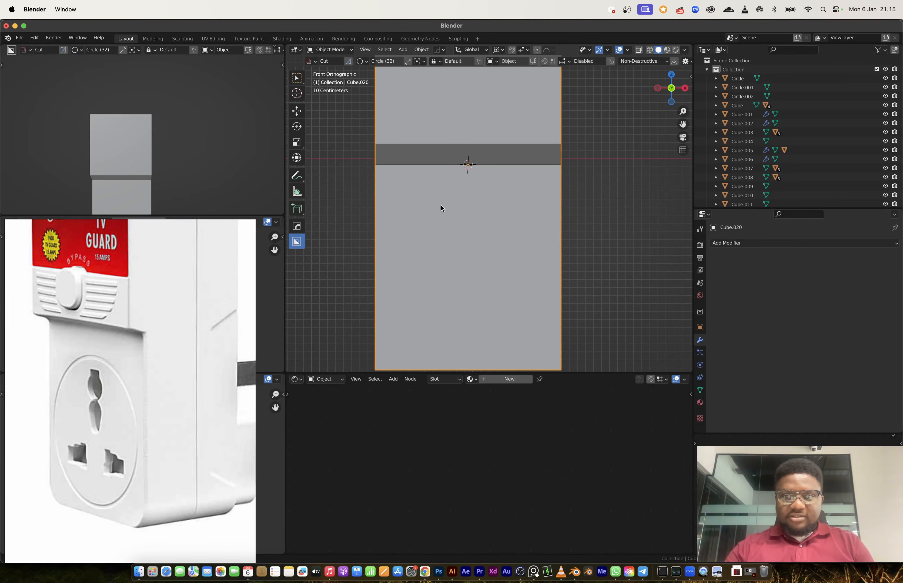
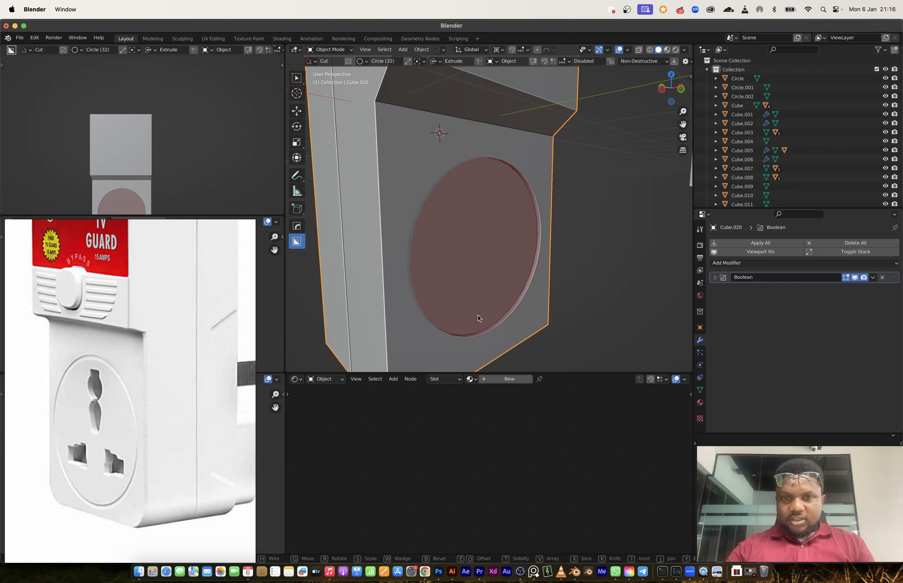
click(478, 318)
- Compare the TV guard body with its reference photo and examine the pin-hole cutouts on the finished universal socket adapter
key(Tab)
scroll(486, 253, down, 5)
middle_drag(487, 251, 518, 228)
scroll(494, 221, down, 2)
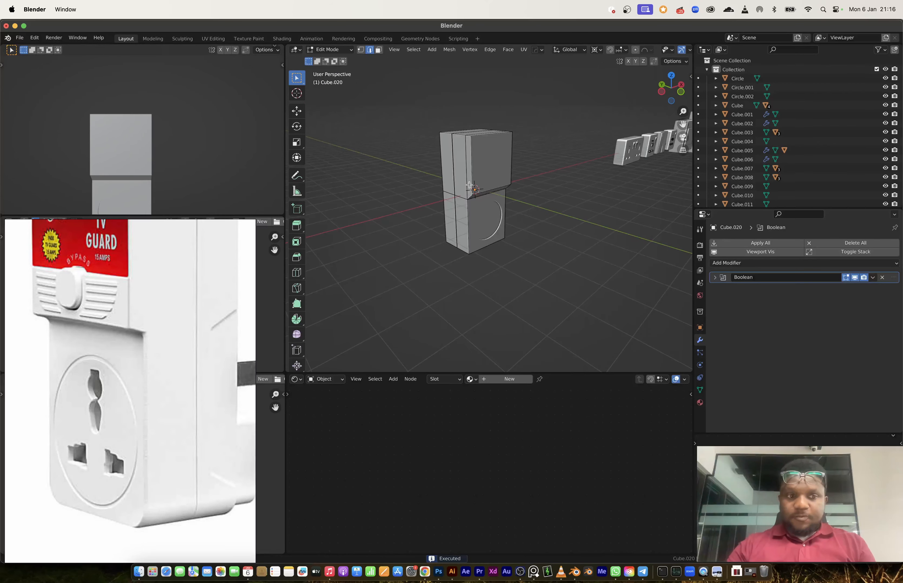
scroll(171, 394, down, 3)
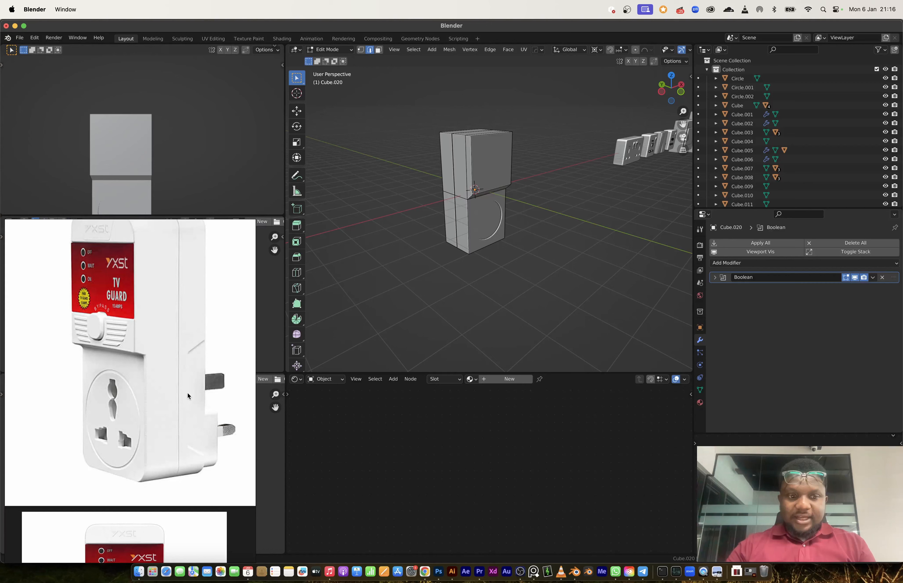
scroll(476, 221, up, 4)
scroll(476, 220, down, 4)
shift+scroll(550, 201, right, 5)
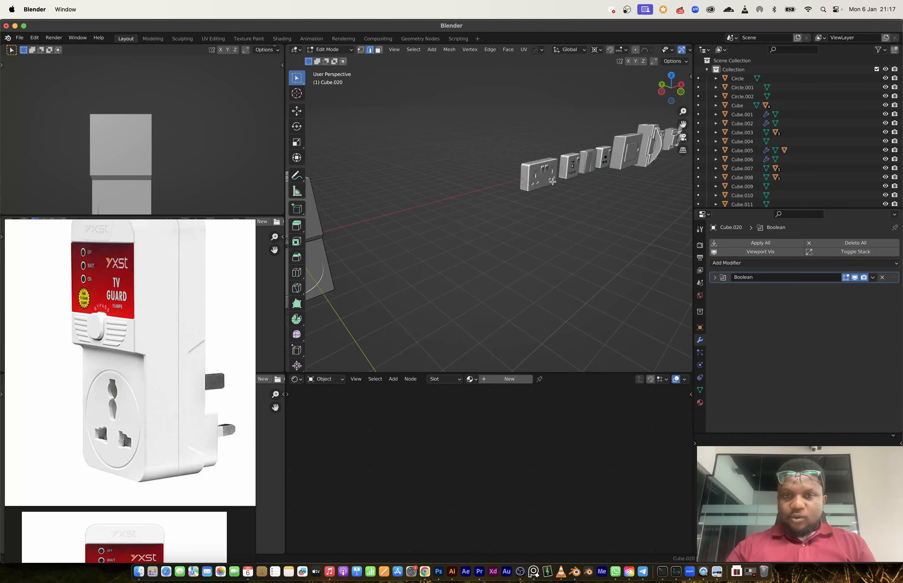
scroll(550, 181, up, 3)
shift+scroll(550, 181, right, 5)
scroll(544, 190, up, 3)
shift+scroll(540, 197, right, 6)
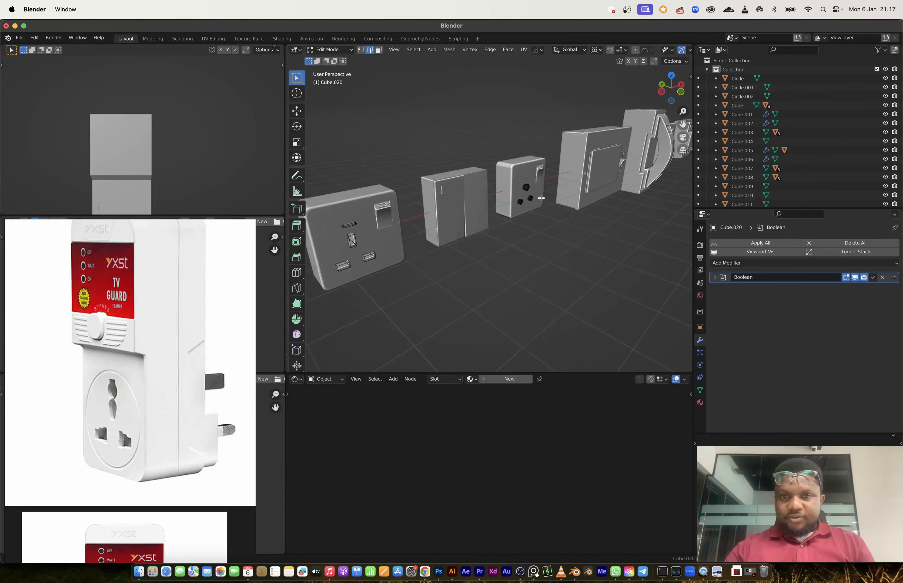
scroll(528, 200, down, 2)
scroll(424, 229, up, 6)
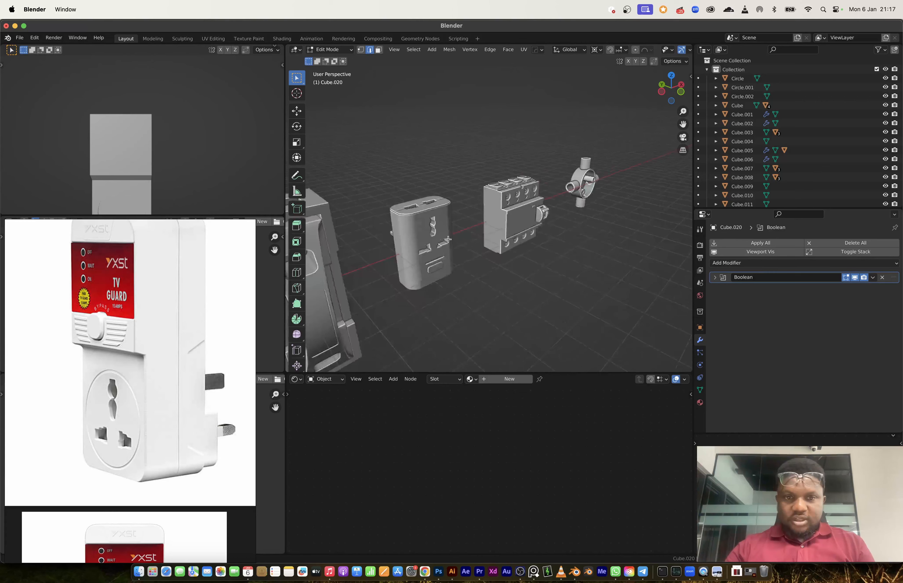
scroll(423, 229, up, 6)
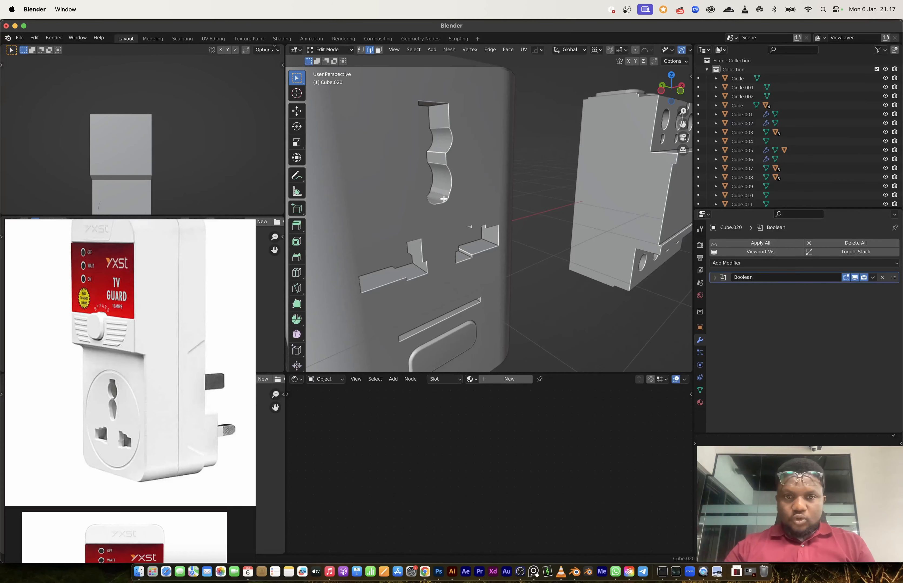
key(Tab)
drag(446, 195, 435, 202)
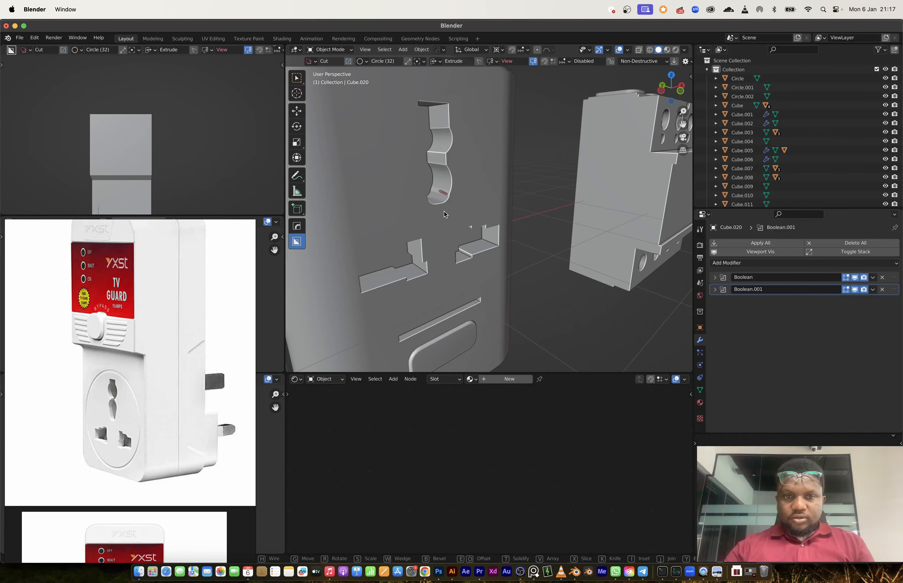
key(Escape)
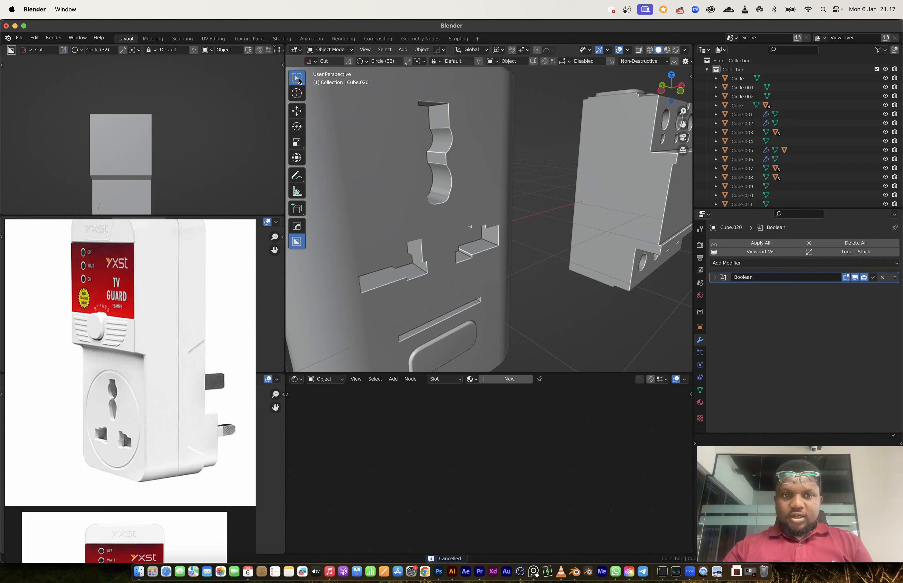
- Edit the finished socket adapter's mesh and select all floor faces inside its vertical pin hole
click(417, 121)
key(Tab)
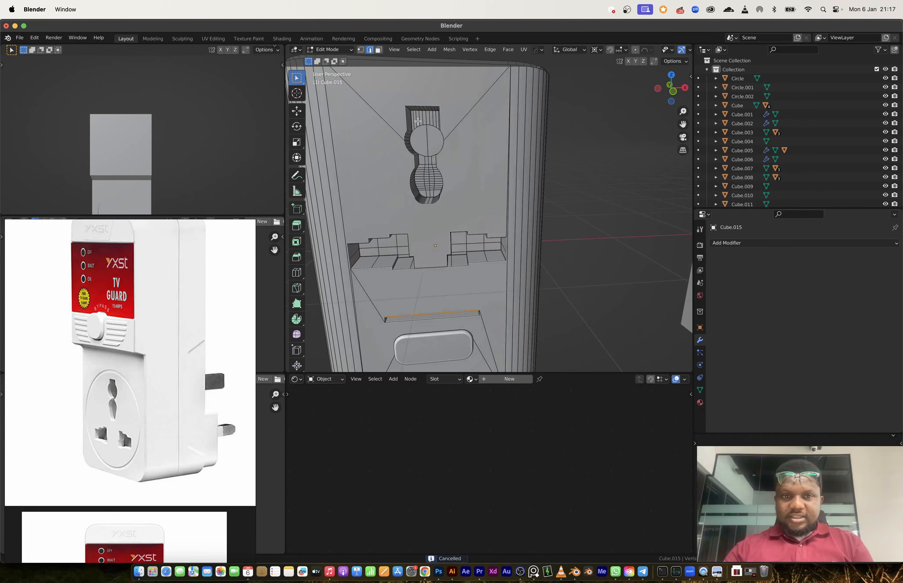
scroll(418, 127, up, 2)
shift+middle_drag(418, 130, 441, 191)
key(3)
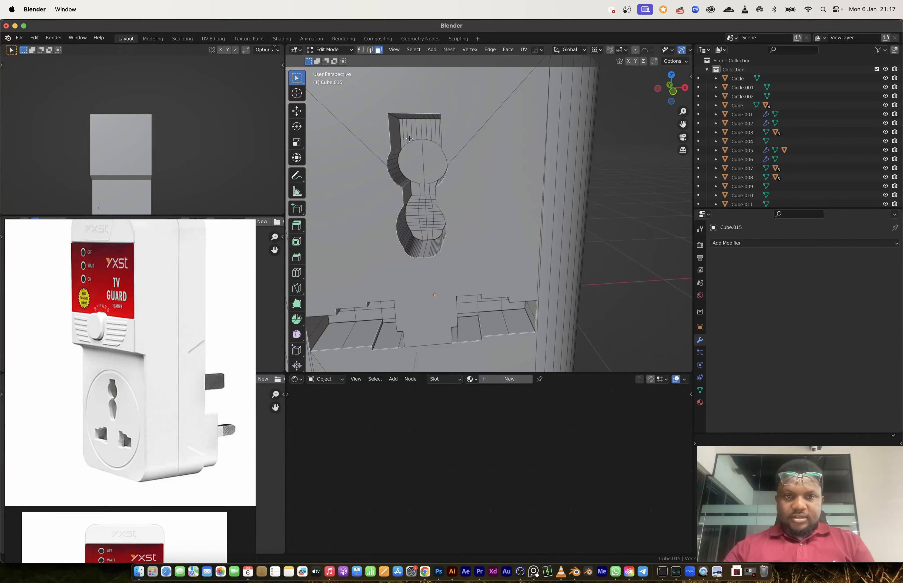
middle_drag(434, 132, 439, 133)
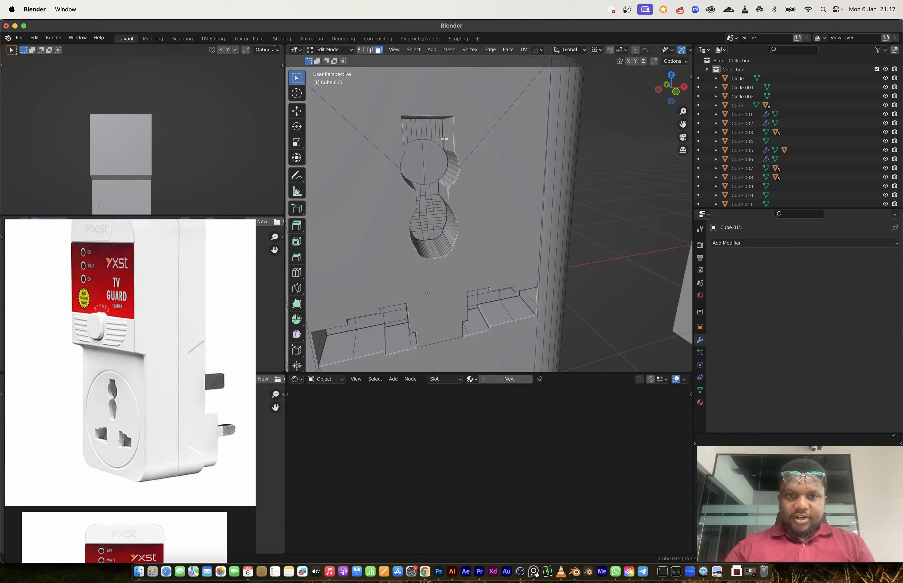
ctrl+shift+click(441, 135)
shift+click(431, 158)
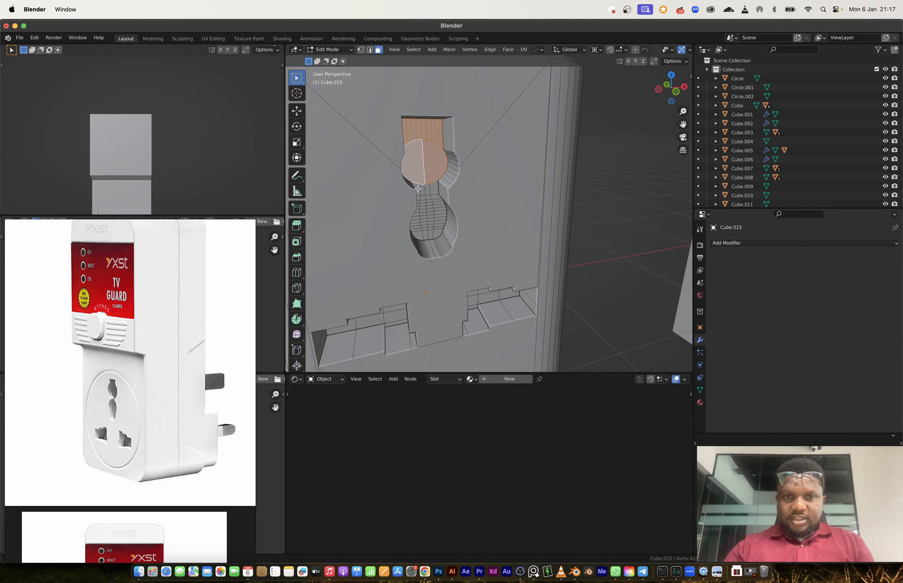
shift+click(417, 188)
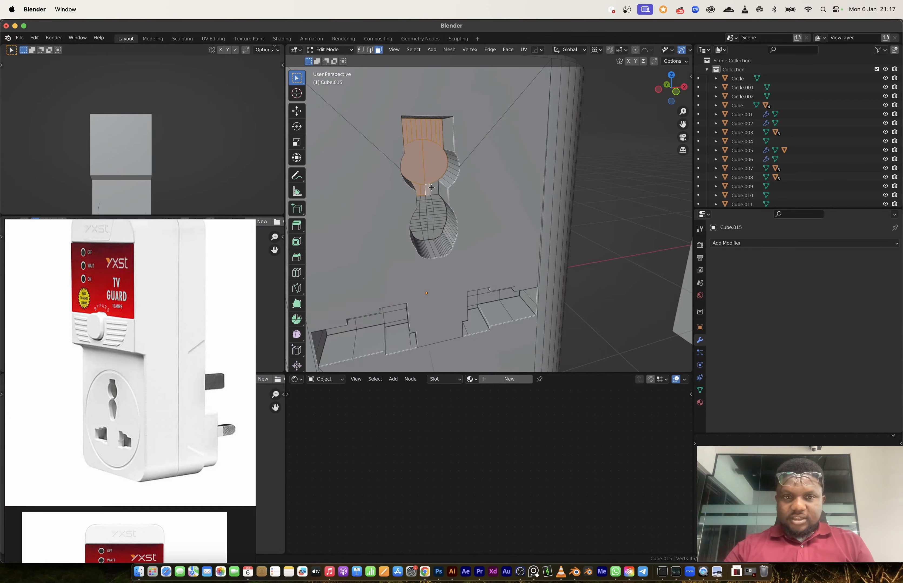
middle_drag(435, 203, 433, 202)
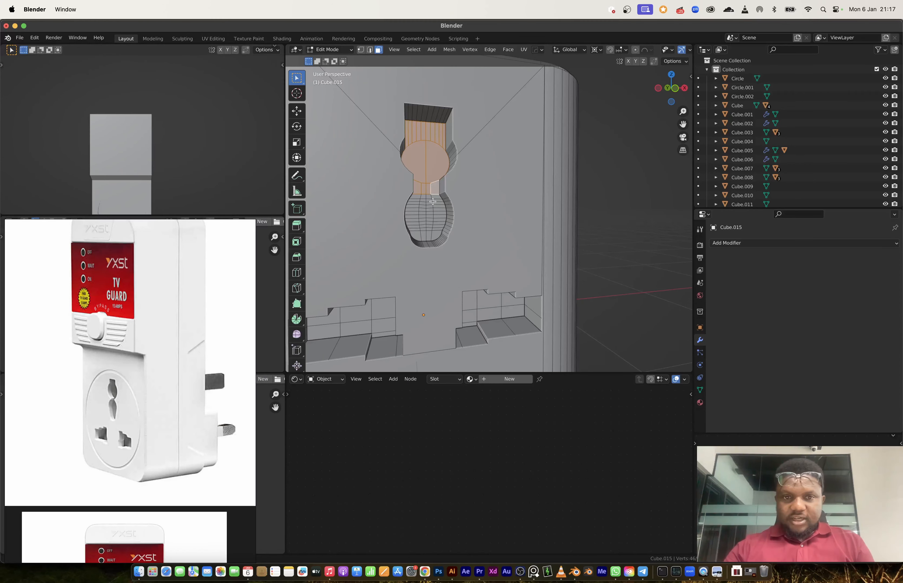
ctrl+click(417, 235)
shift+click(417, 236)
shift+middle_drag(441, 236, 454, 144)
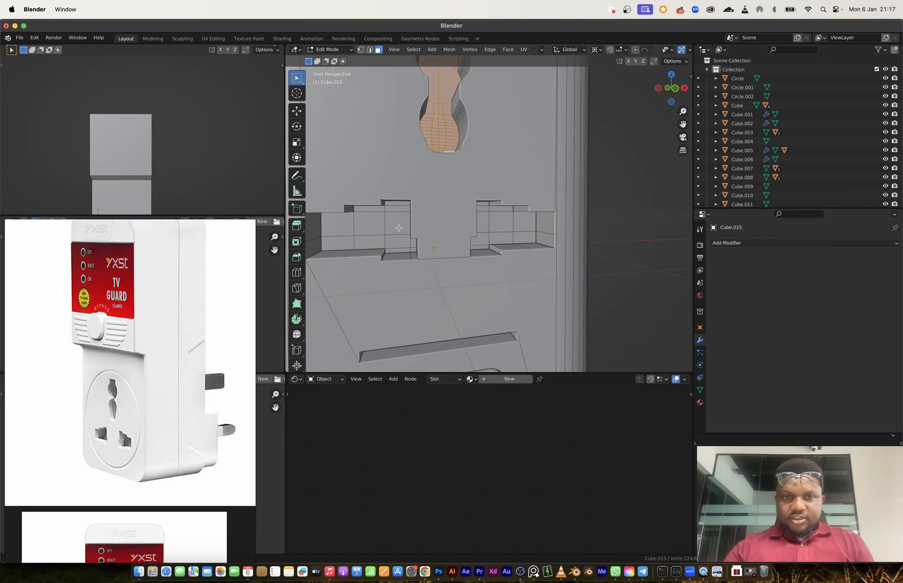
- Add the floor faces of the adapter's lower-left pin hole to the selection
shift+click(393, 216)
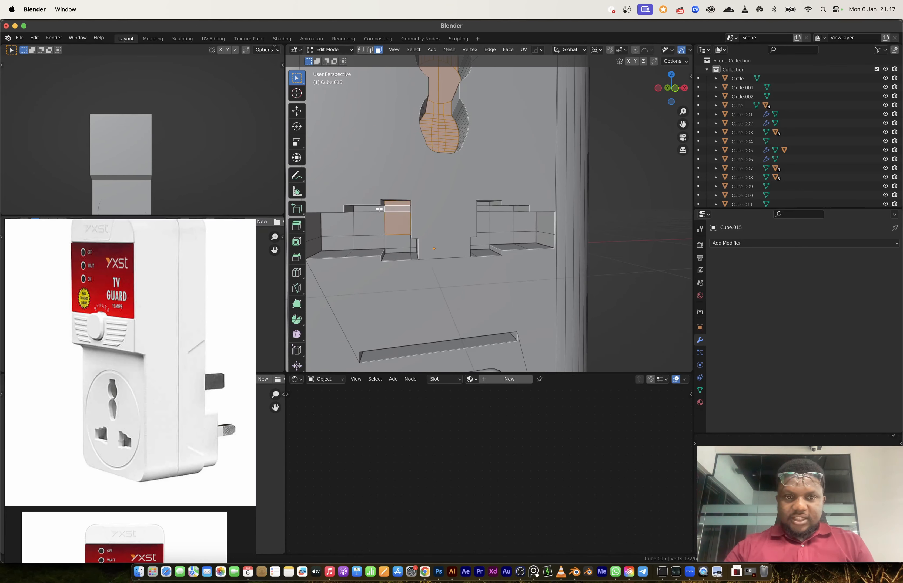
shift+click(374, 225)
shift+click(339, 227)
shift+click(341, 245)
shift+click(369, 243)
shift+click(398, 254)
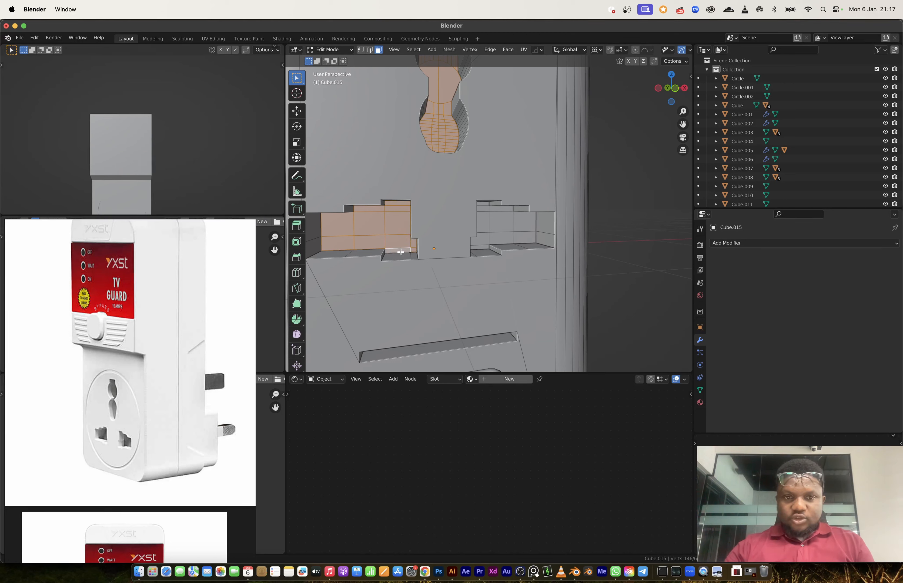
- Extrude the copied pin-hole faces about 0.996 m into cutter solids at the TV guard's socket and raise them about 0.055 m along Z
middle_drag(400, 252, 410, 212)
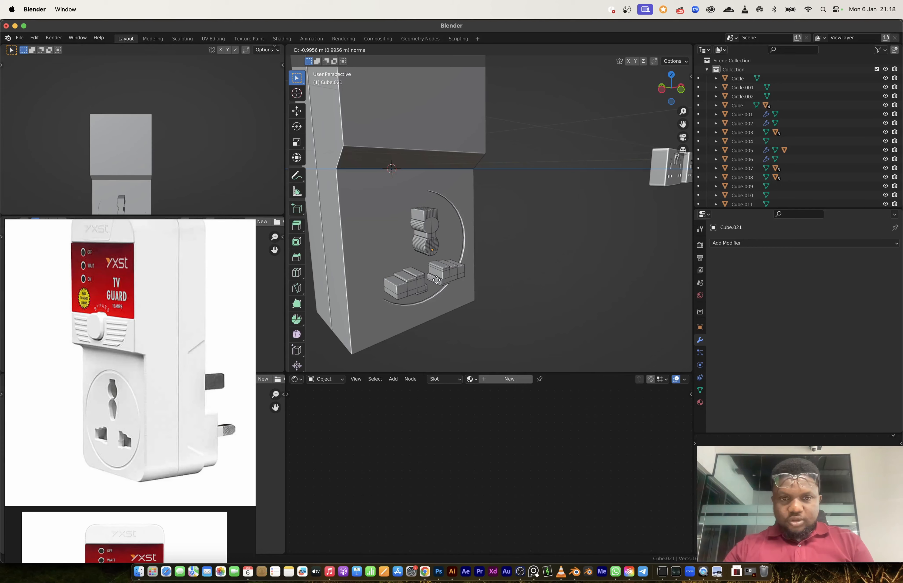
click(436, 280)
key(Tab)
middle_drag(436, 279, 497, 271)
key(g)
key(z)
click(436, 267)
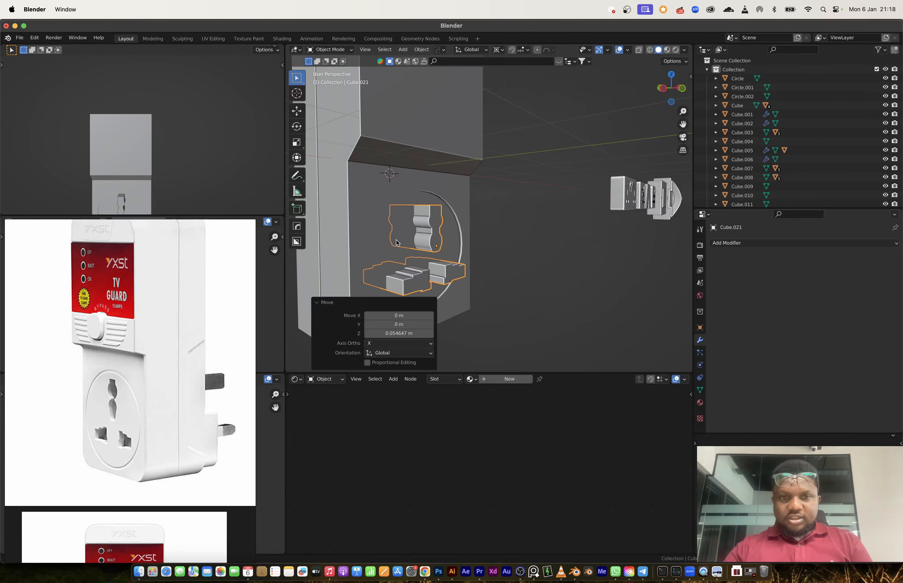
- Cut the pin-hole shapes out of the TV guard body with a Boolean Difference and hide the cutter object
shift+click(396, 242)
key(q)
click(369, 162)
middle_drag(482, 224, 415, 232)
click(526, 232)
middle_drag(526, 232, 491, 225)
click(421, 233)
key(h)
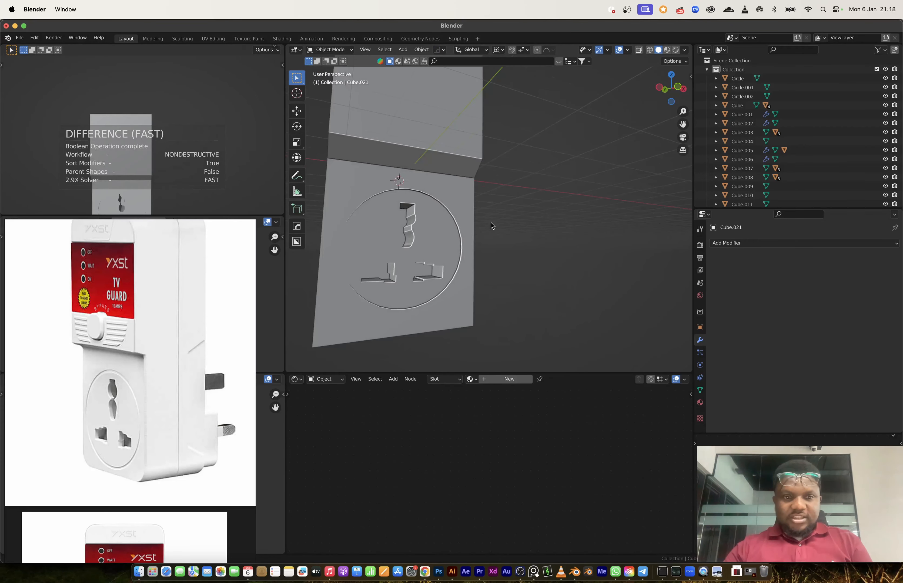
- Select the TV guard body's top vertices through the mesh from the front and raise them slightly
scroll(491, 226, down, 4)
middle_drag(497, 264, 420, 247)
click(470, 202)
key(Tab)
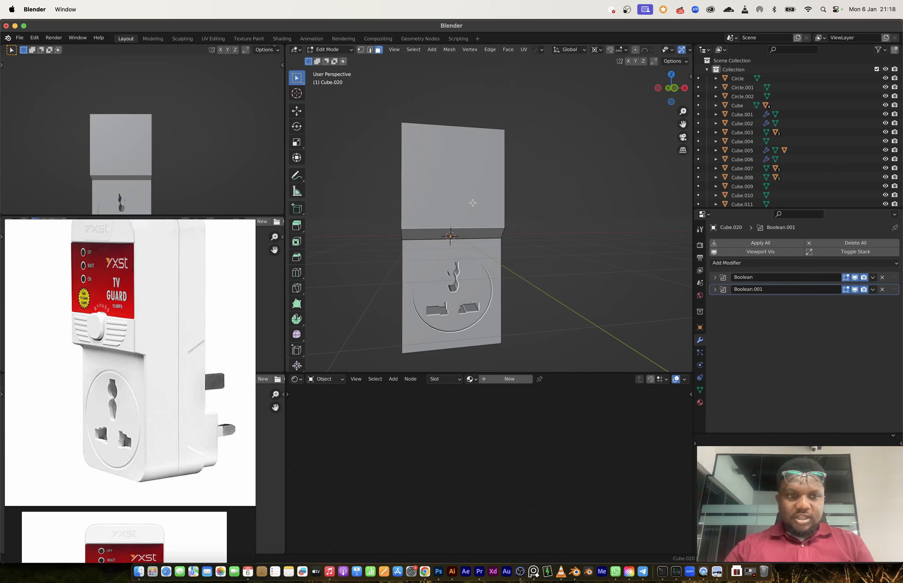
click(673, 90)
key(alt+z)
drag(373, 105, 534, 151)
key(Tab)
middle_drag(536, 148, 501, 242)
- Add one horizontal loop cut around the upper body near its top, slid by a factor of -0.580
key(Tab)
click(516, 194)
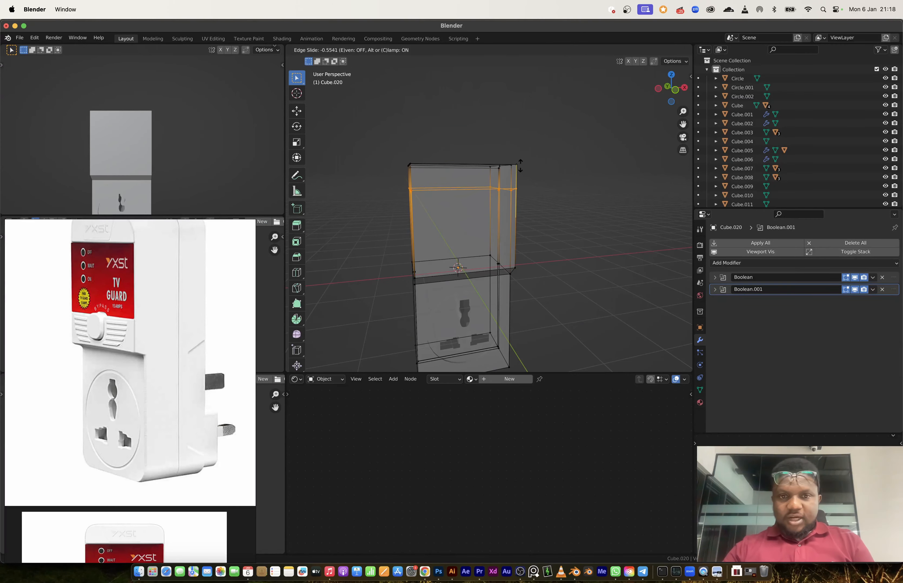
click(520, 164)
key(alt+z)
middle_drag(520, 167, 520, 212)
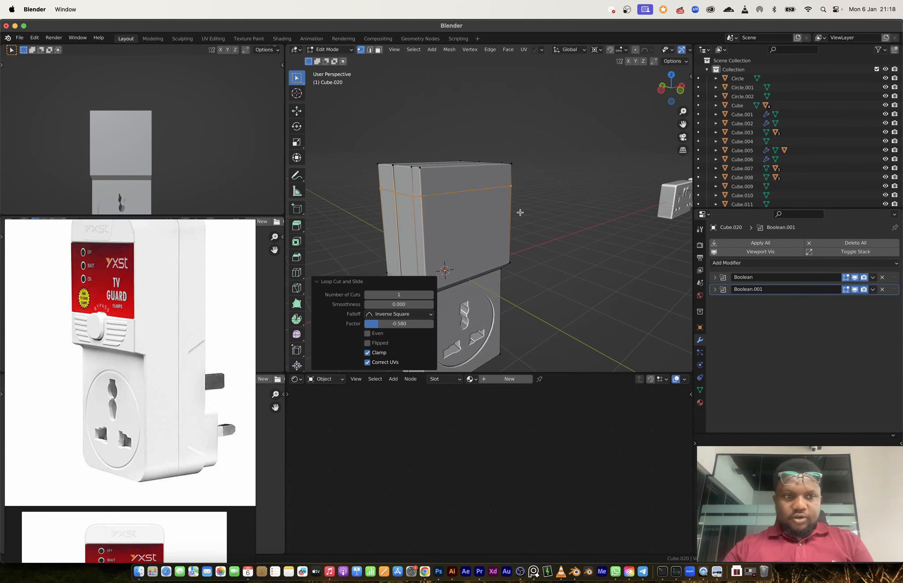
- Extrude the front face of the top band outward by about 0.076 m
scroll(157, 296, up, 3)
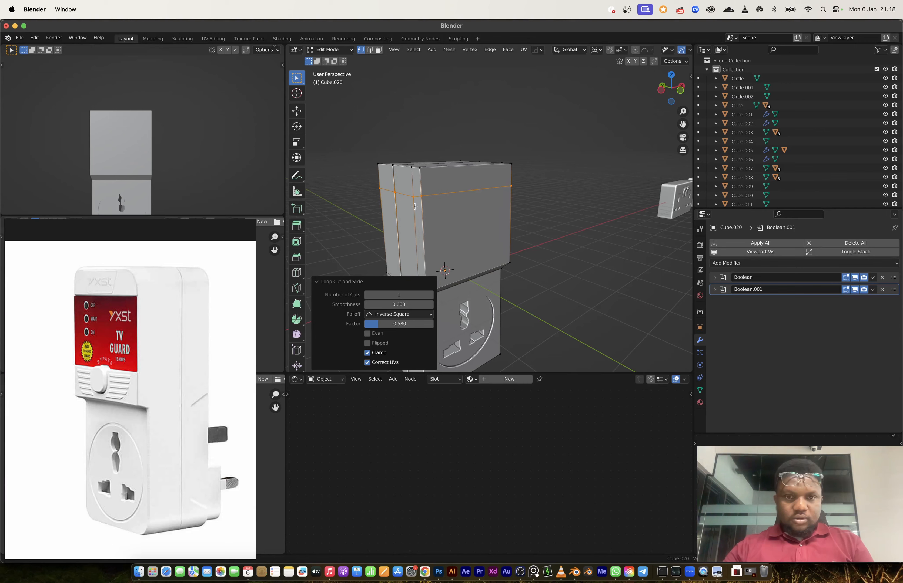
key(3)
click(460, 188)
key(e)
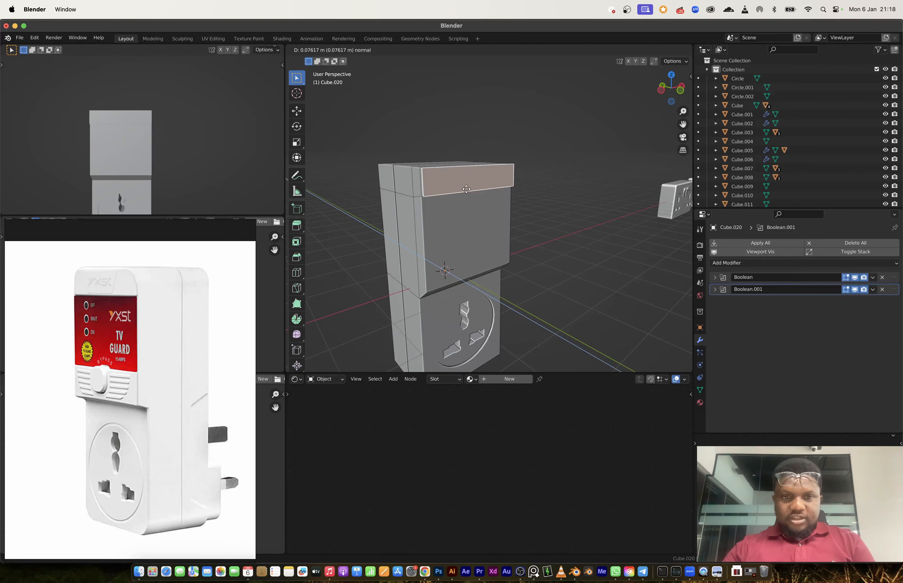
click(466, 189)
- Select the body's side corner edges running front to back at its top and bottom, and try to bevel them
middle_drag(448, 191, 424, 223)
key(2)
alt+click(406, 161)
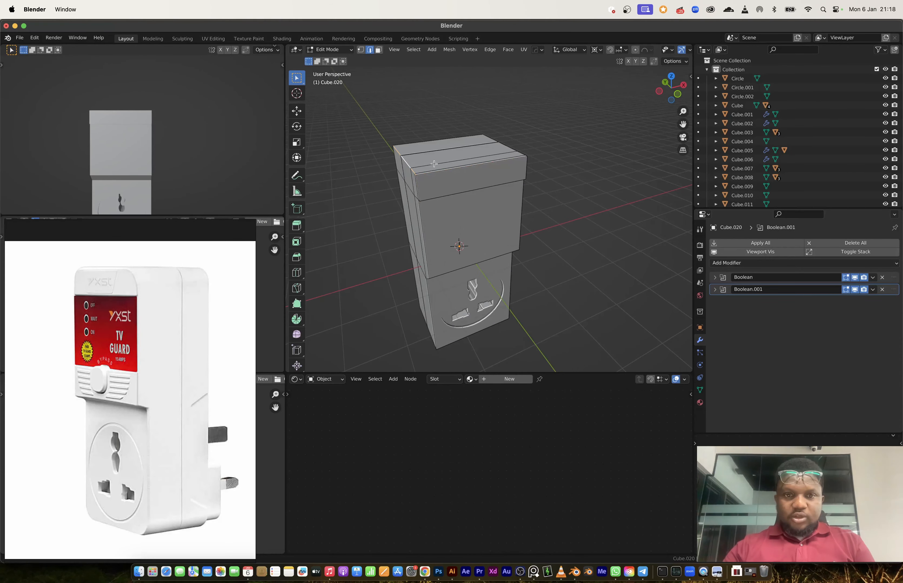
middle_drag(499, 145, 467, 255)
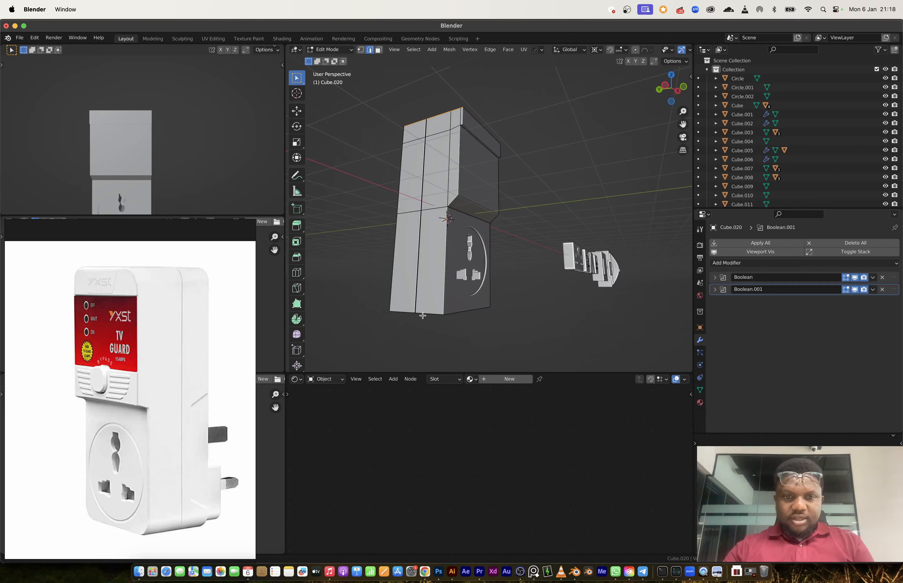
middle_drag(422, 316, 499, 265)
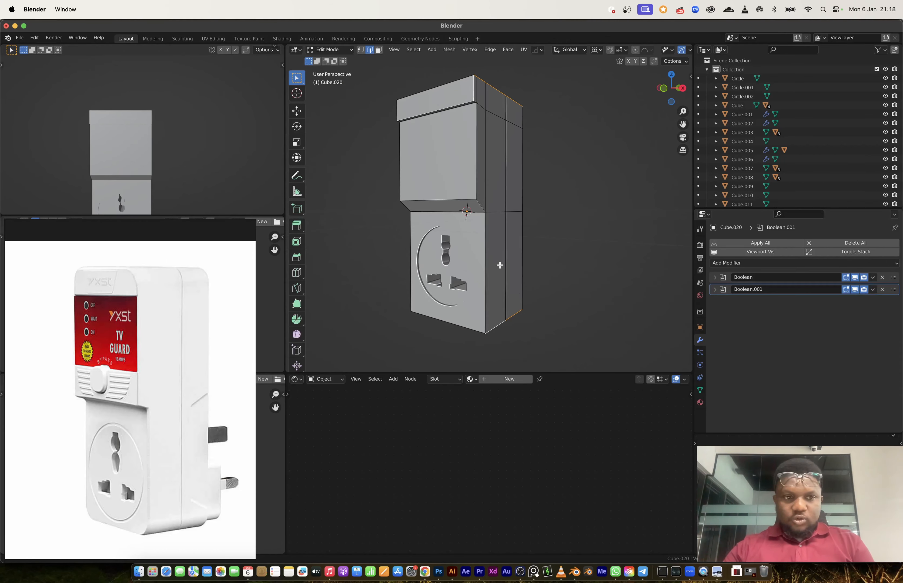
key(ctrl+b)
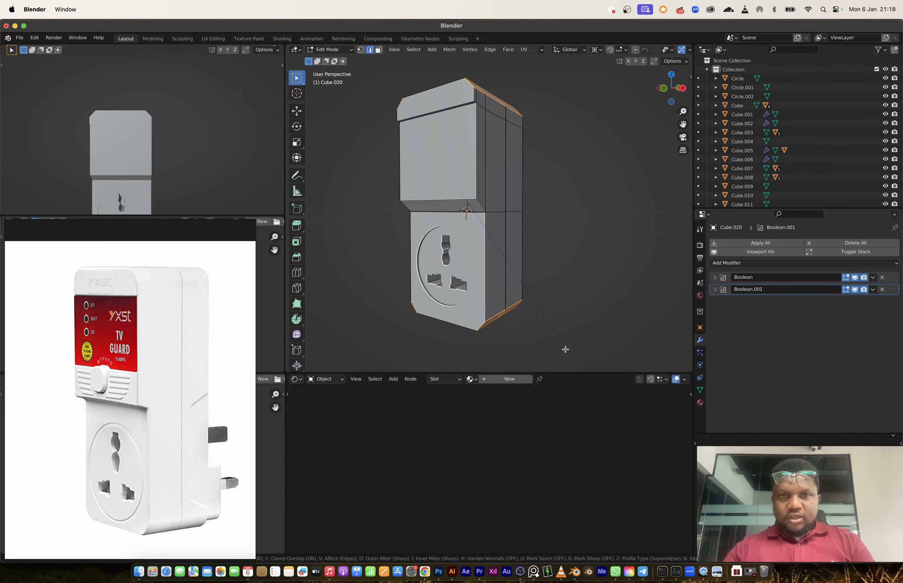
click(565, 350)
- Apply the body's scale and bevel the selected top and bottom corner edges into rounded corners
key(Tab)
key(ctrl+a)
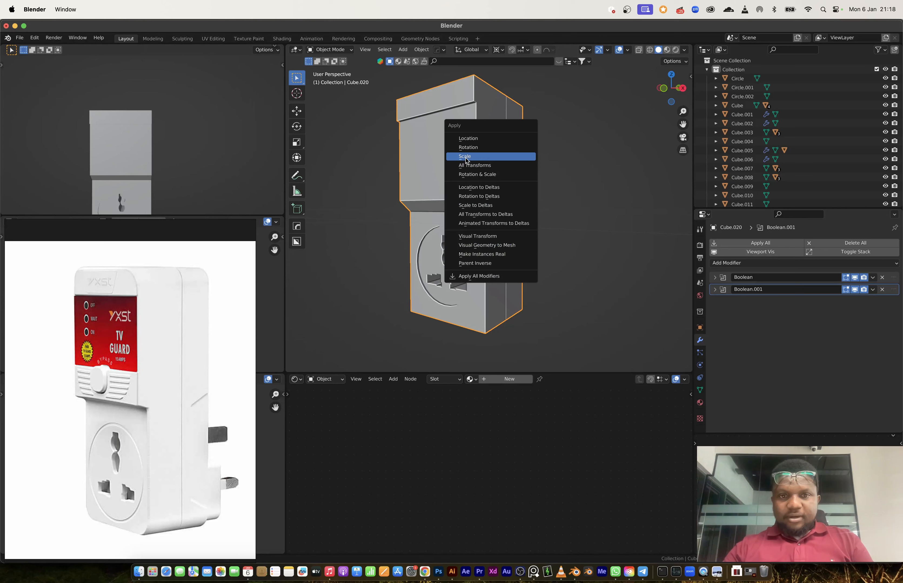
click(468, 161)
key(Tab)
key(ctrl+b)
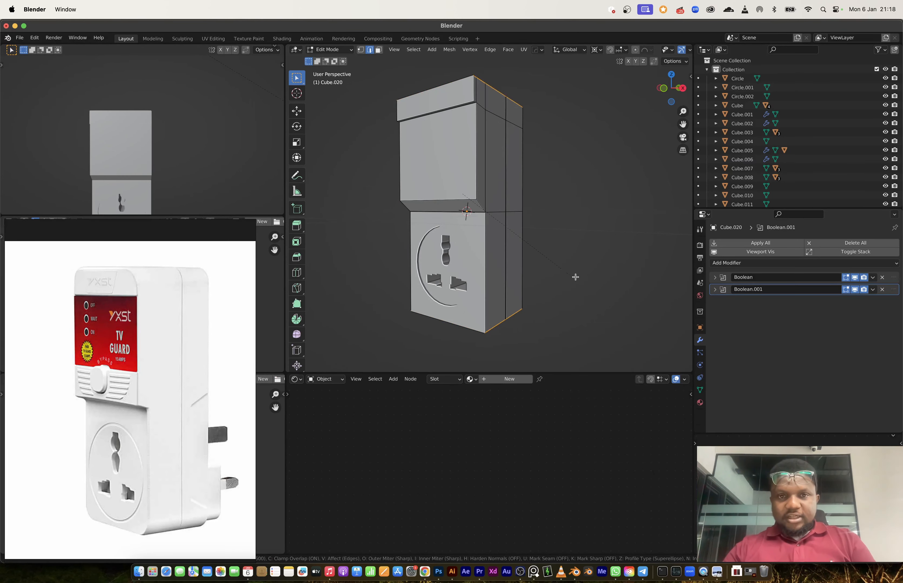
click(601, 301)
key(Tab)
- Try a horizontal loop cut low on the upper body, slid by a factor of 0.634
middle_drag(526, 185, 592, 247)
scroll(508, 231, down, 3)
shift+middle_drag(480, 188, 492, 214)
scroll(466, 235, up, 5)
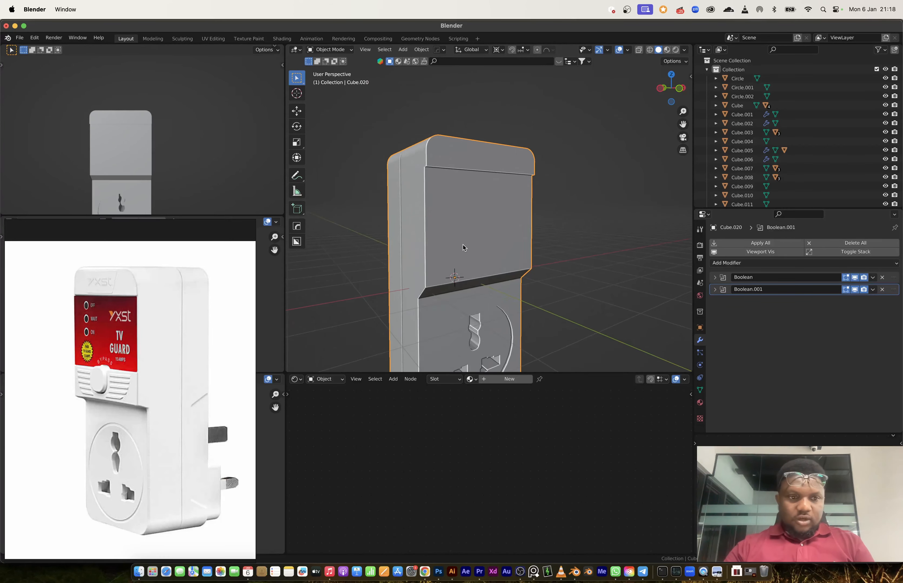
key(Tab)
key(ctrl+r)
click(451, 252)
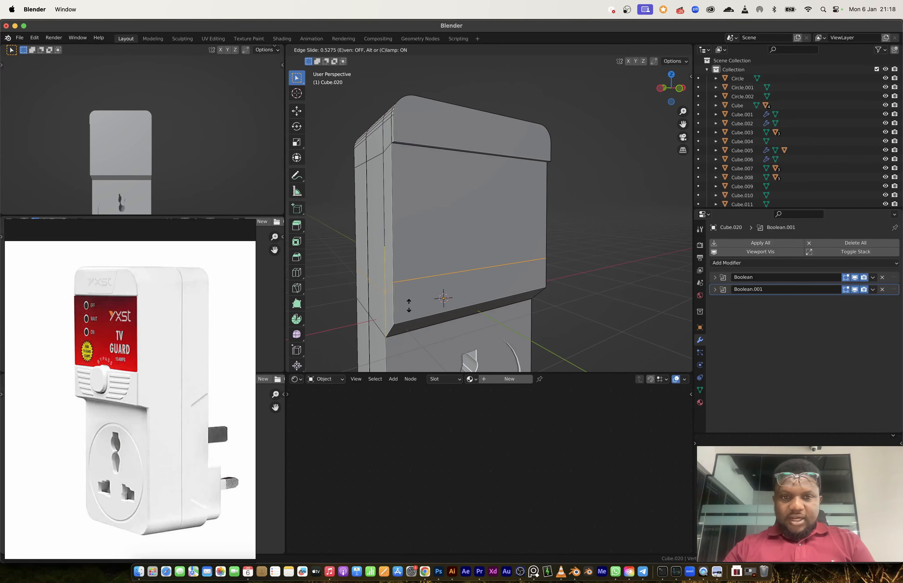
click(409, 312)
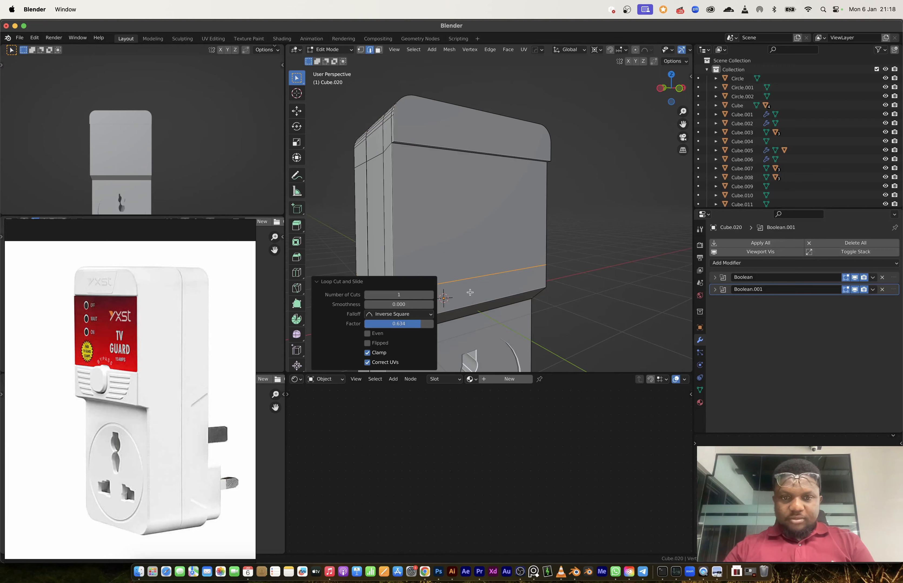
middle_drag(466, 289, 482, 248)
key(ctrl+z)
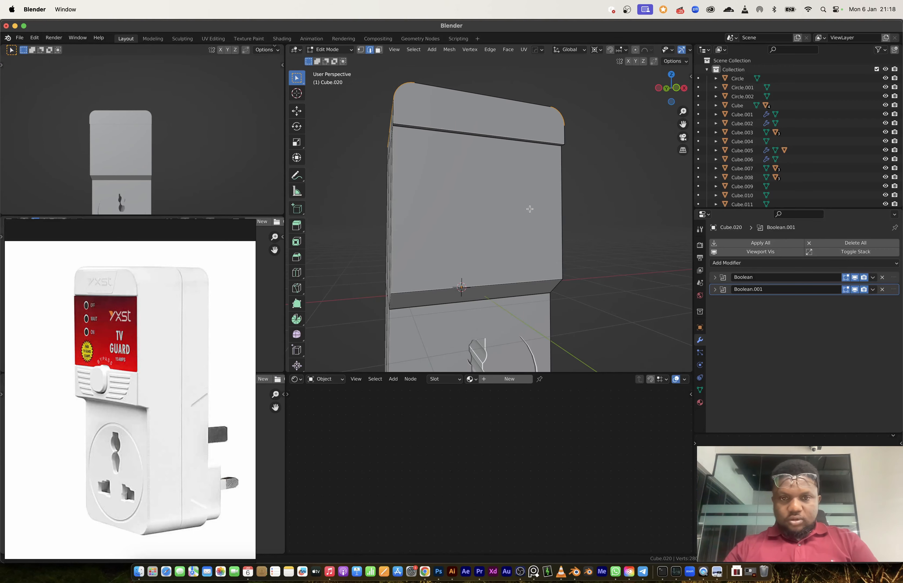
- Add one horizontal loop cut across the lower part of the upper body, slid by a factor of 0.389
click(553, 213)
click(554, 240)
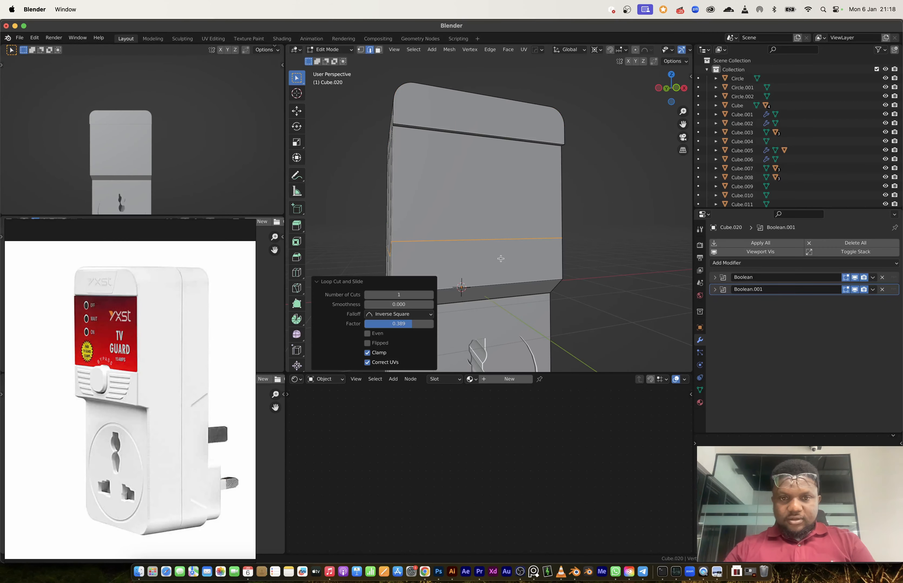
middle_drag(500, 258, 484, 266)
- Extrude the front strip just above the body's slanted ledge outward by about 0.037 m
key(3)
click(491, 267)
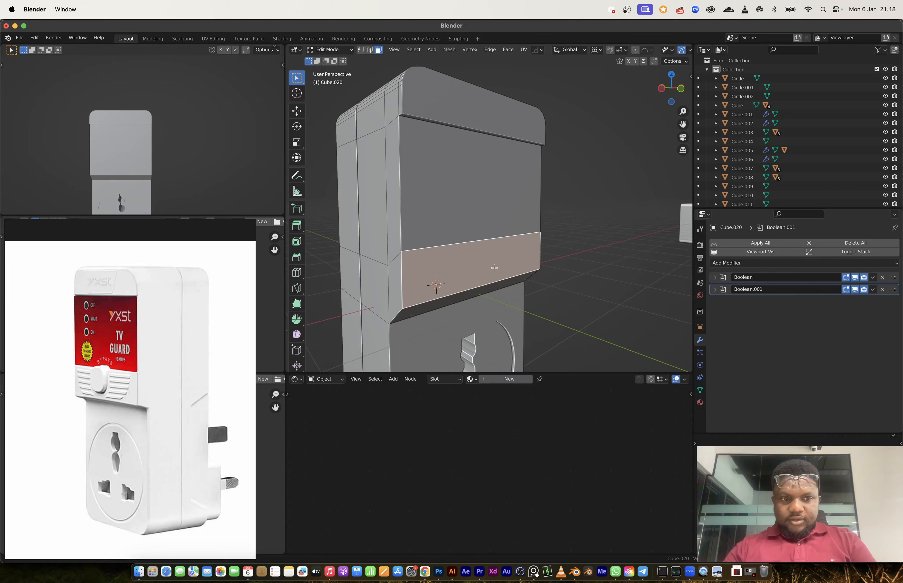
key(e)
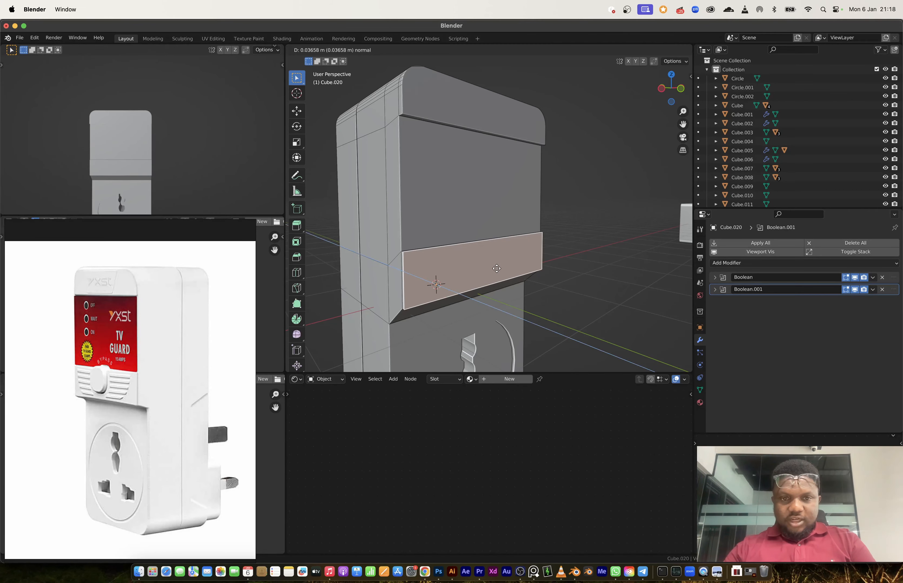
click(496, 269)
mouse_move(496, 268)
middle_down()
mouse_move(462, 267)
mouse_move(483, 258)
middle_up()
key(Tab)
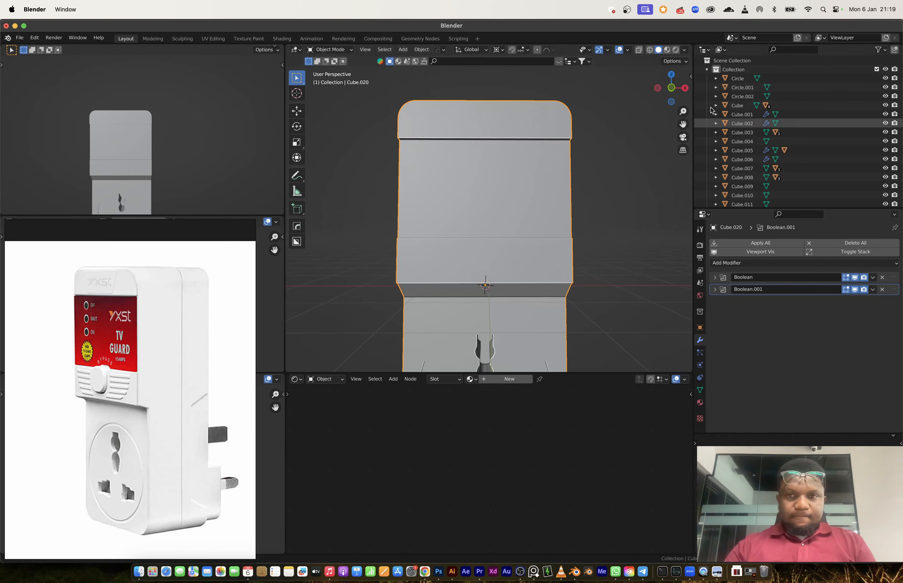
- Cut a circular recess into the middle of the raised front strip from the front view with a circle boolean cut
click(672, 89)
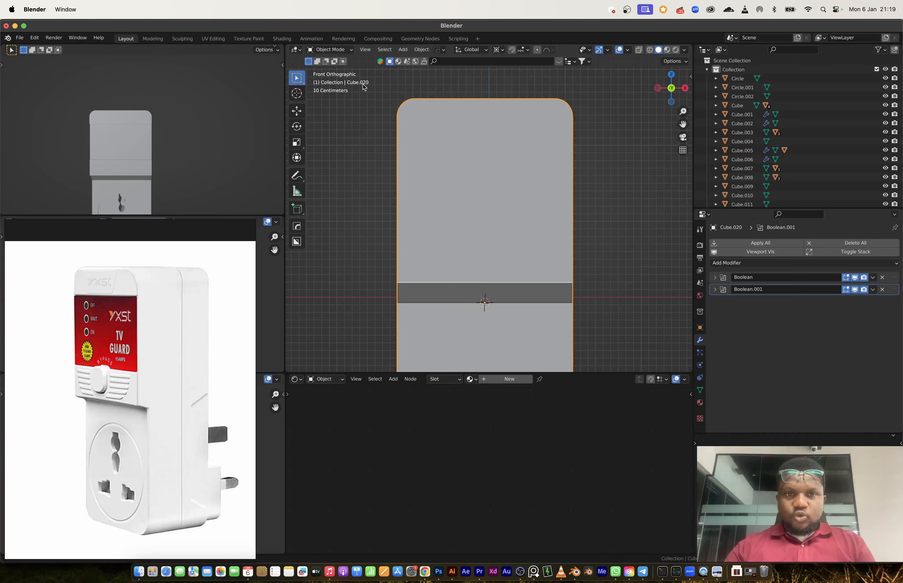
click(297, 239)
key(q)
click(496, 298)
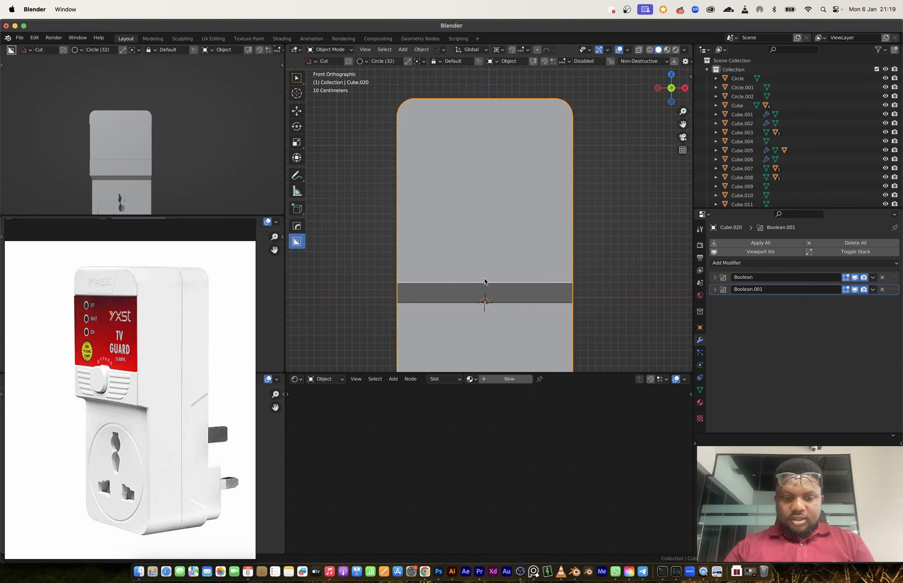
key(d)
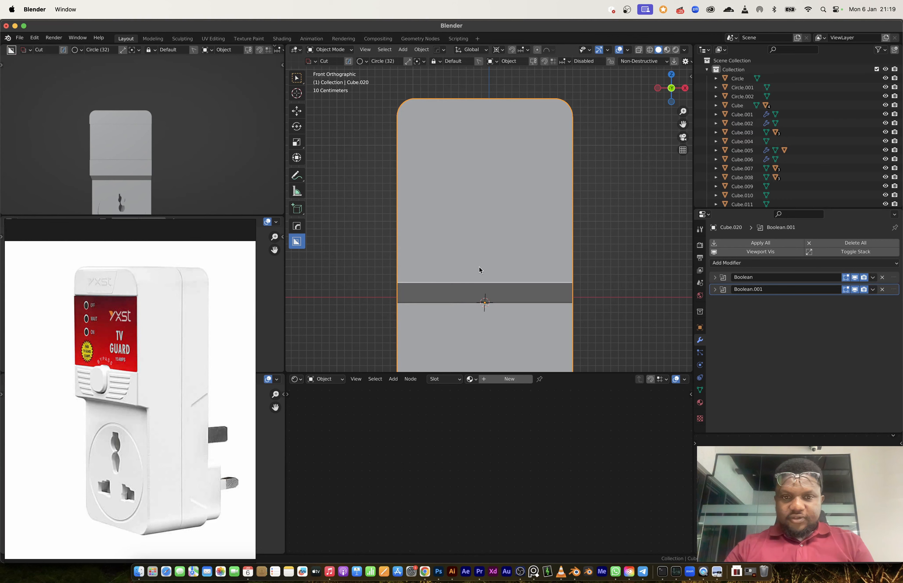
drag(485, 265, 505, 279)
middle_drag(505, 280, 555, 280)
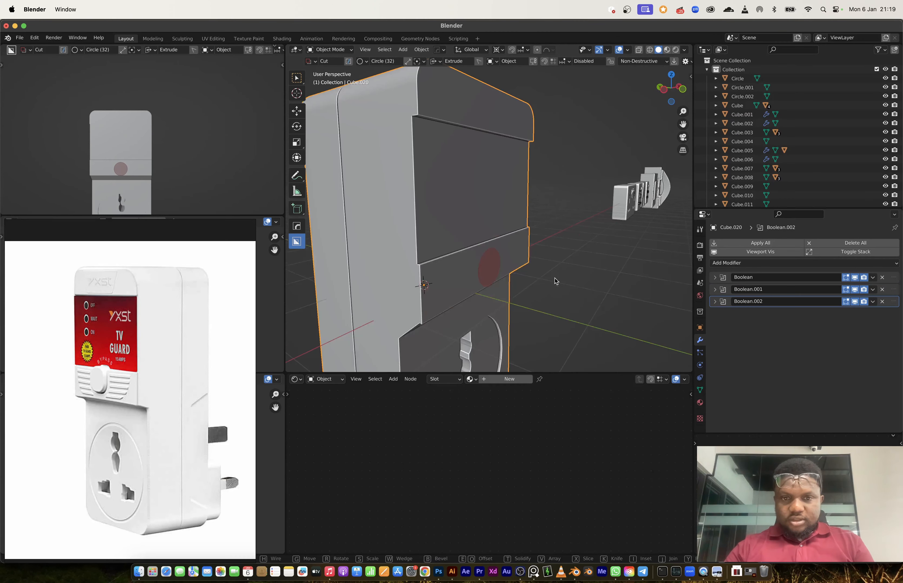
click(477, 271)
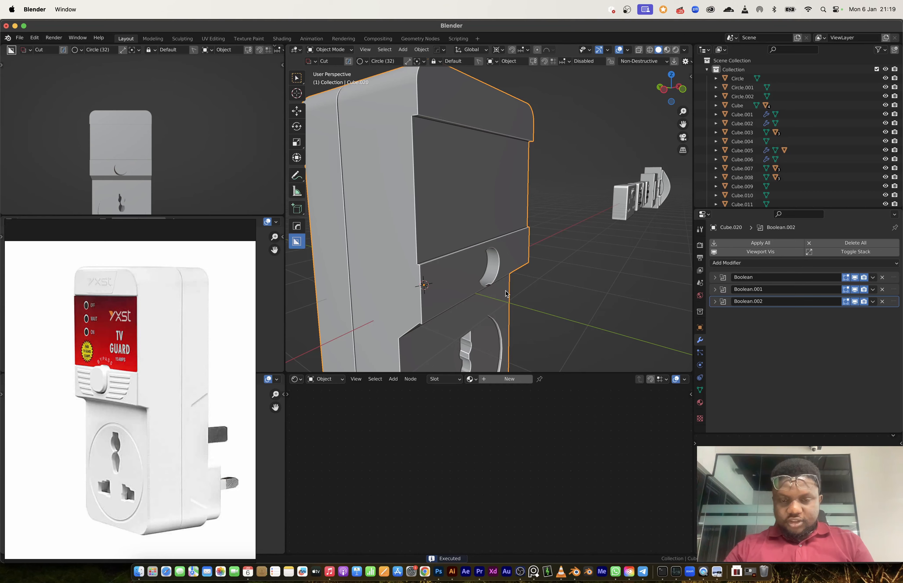
- Reveal the circular recess's boolean cutter and move it up along Z by about 0.093 m
middle_drag(499, 291, 484, 292)
key(a)
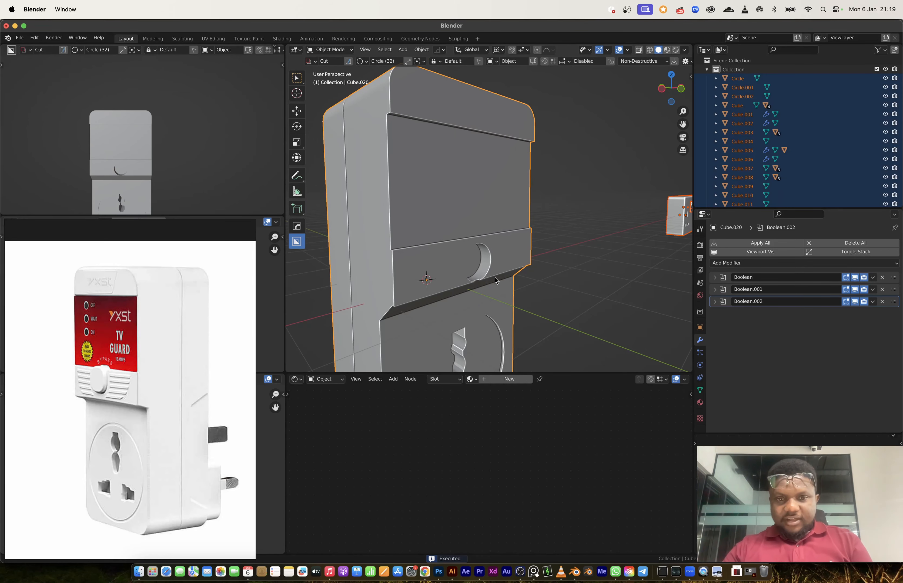
click(492, 257)
key(q)
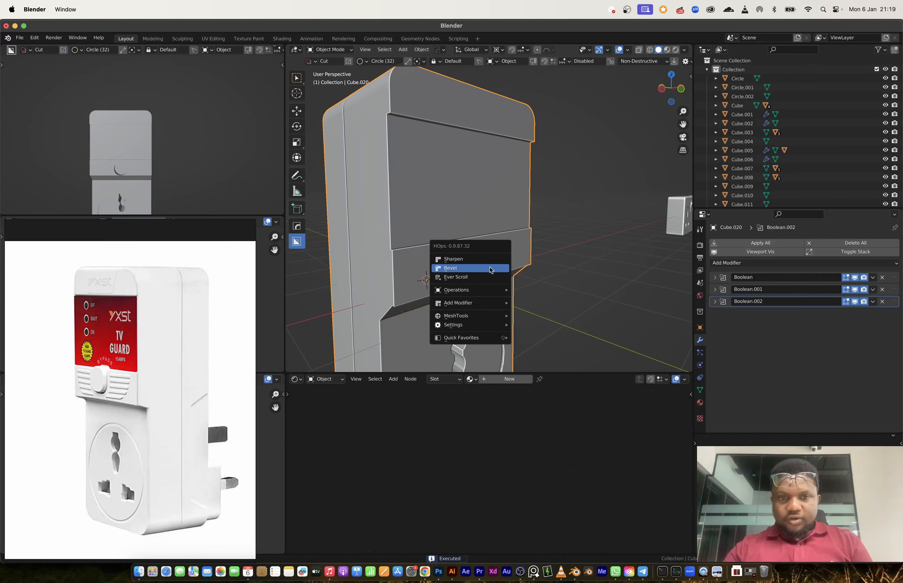
click(489, 276)
click(485, 260)
key(g)
key(z)
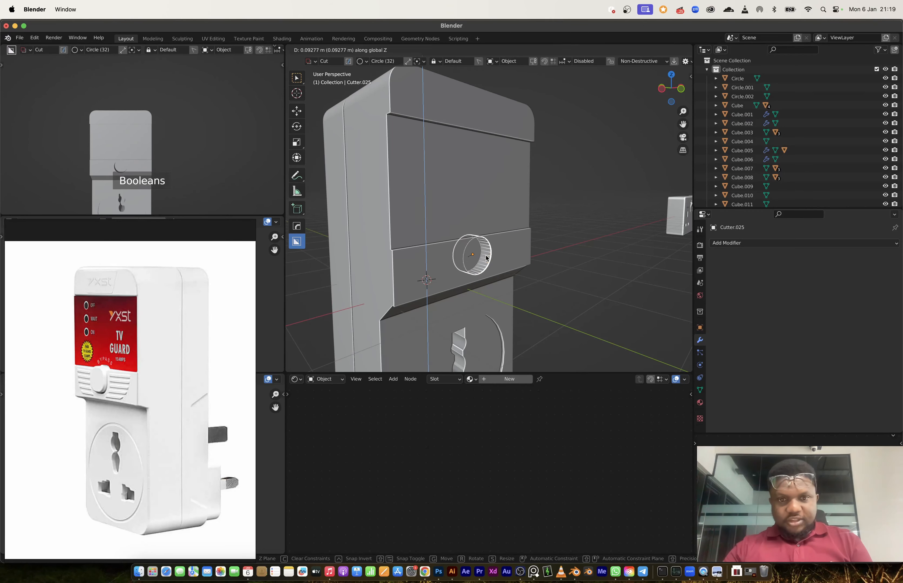
click(485, 258)
- Raise the upper edge of the body's protruding front strip along Z to make the strip taller
click(429, 262)
key(Tab)
middle_drag(429, 261, 421, 236)
key(alt+z)
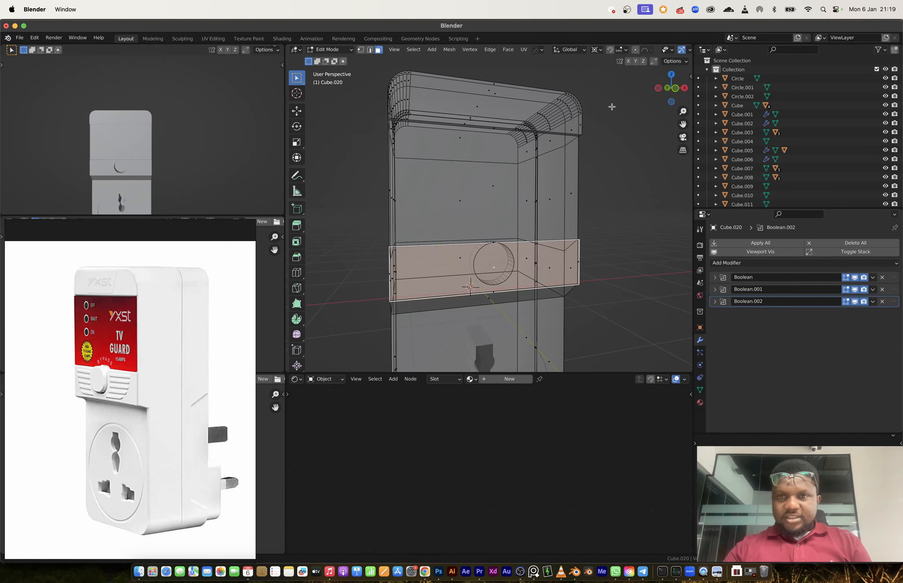
click(678, 90)
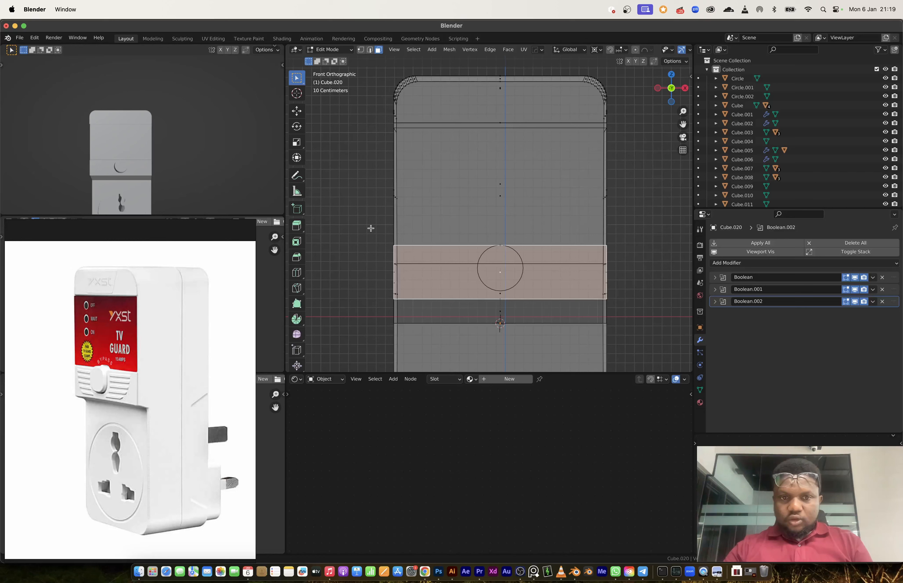
key(1)
key(alt+z)
key(alt+z)
key(alt+a)
drag(466, 253, 627, 274)
key(g)
key(z)
click(629, 265)
key(Tab)
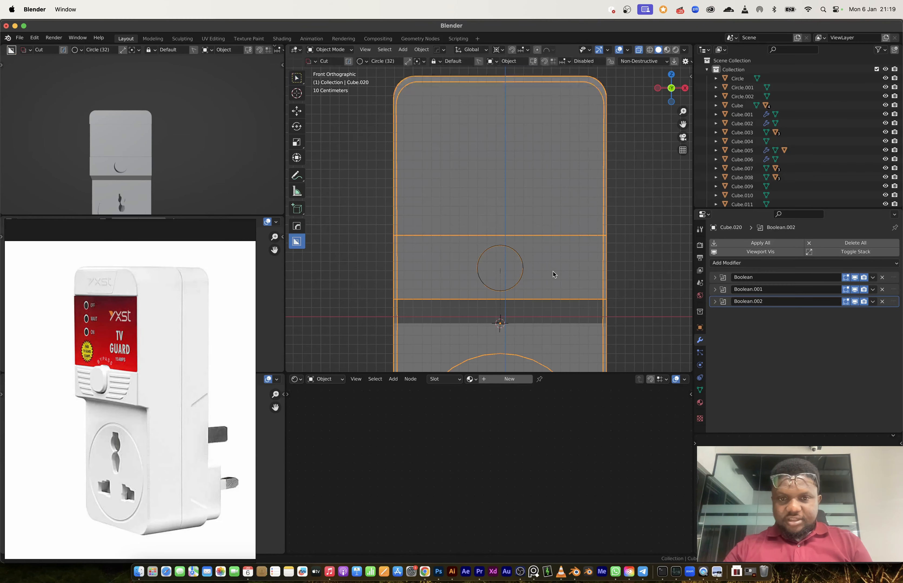
- Duplicate the circular cutter in place, turn the copy into a solid shaded disc, and prepare its front face for editing
middle_drag(555, 274, 525, 279)
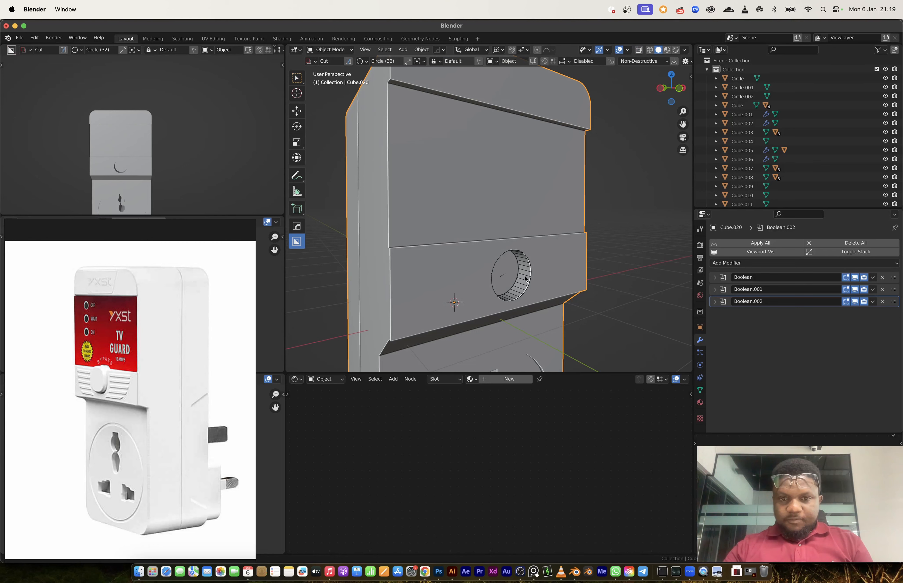
click(530, 278)
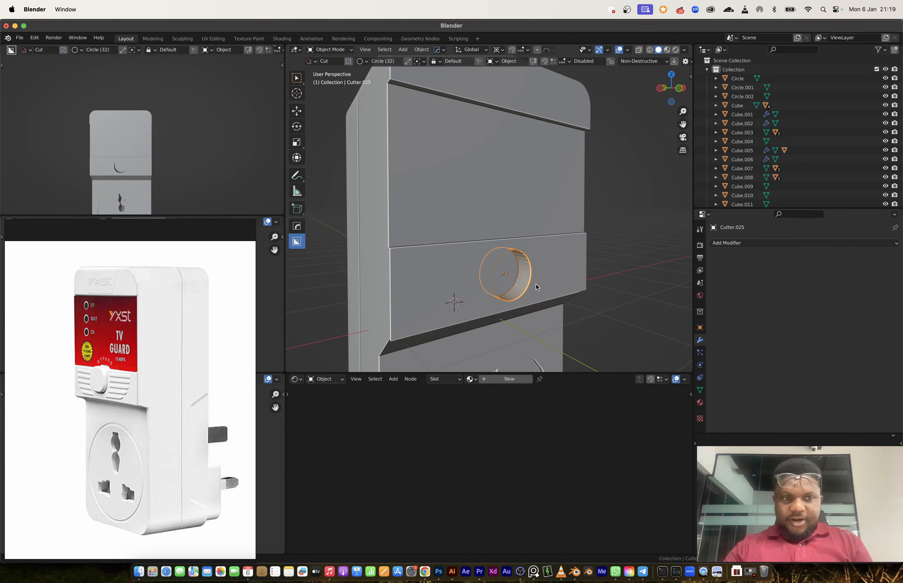
key(shift+d)
key(Escape)
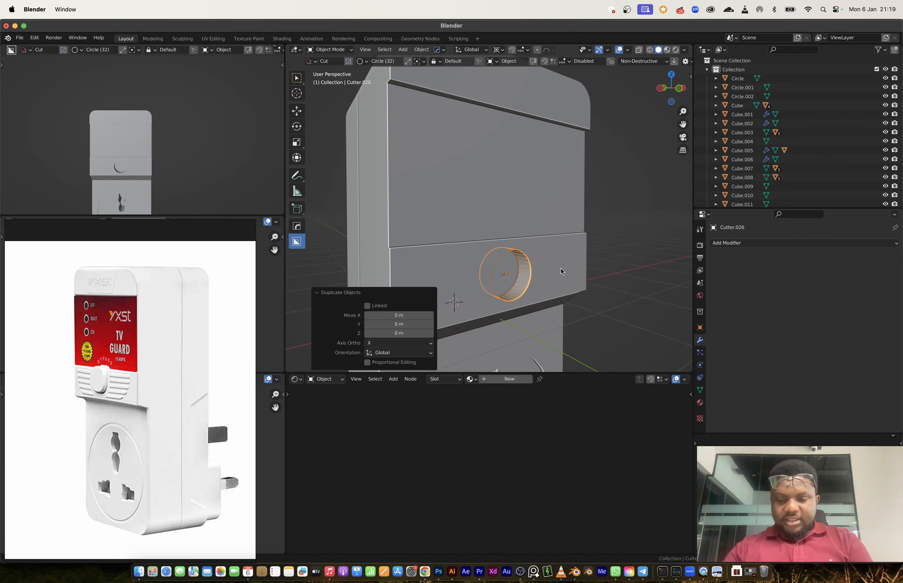
key(q)
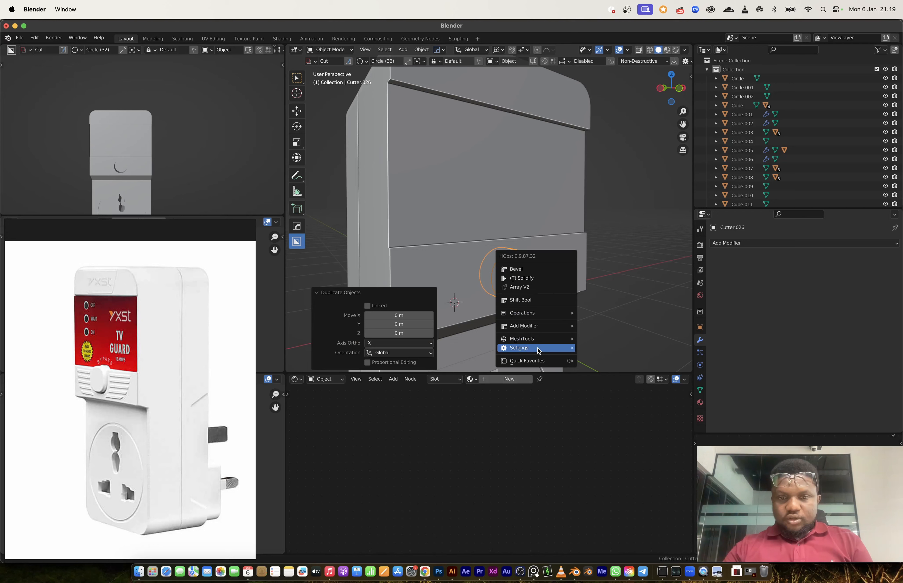
mouse_move(539, 347)
click(605, 362)
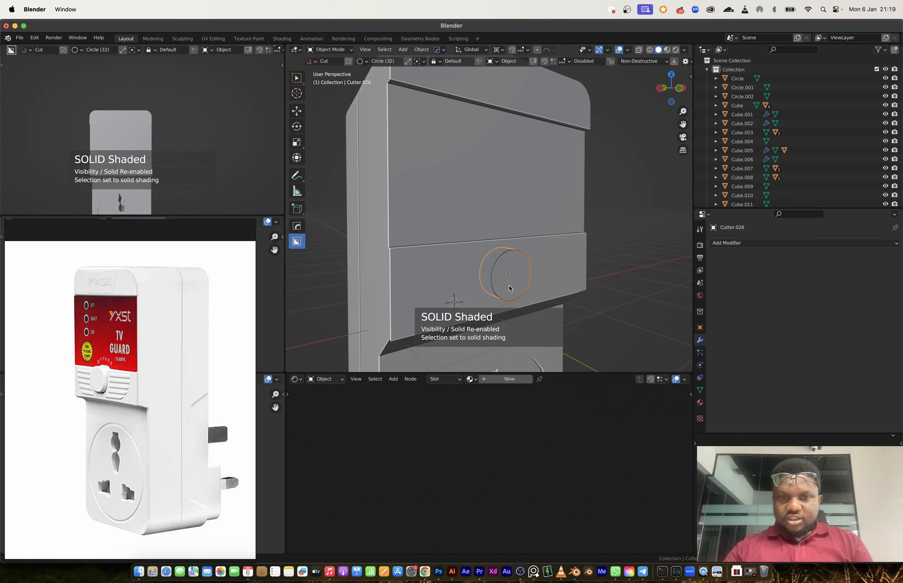
key(Tab)
key(Tab)
key(Tab)
key(3)
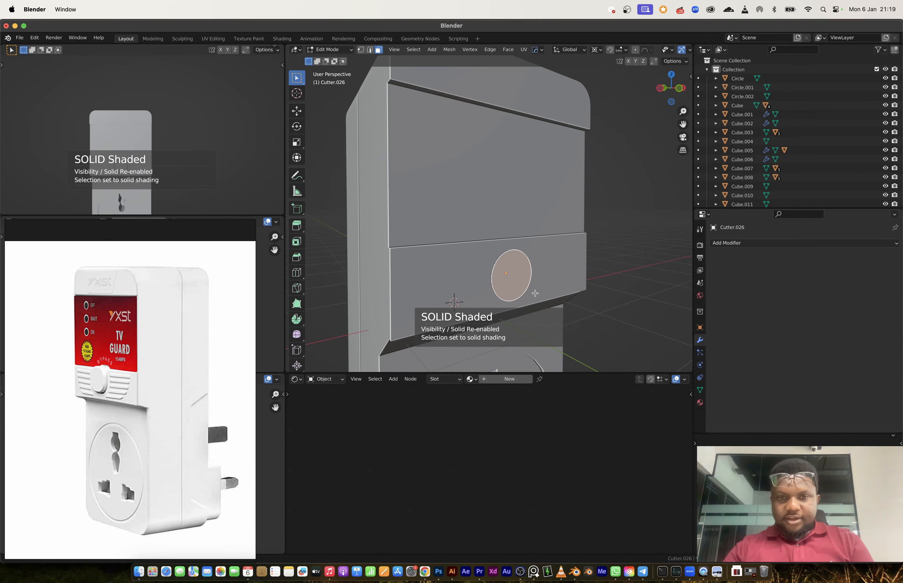
- Try to bevel the disc's front rim and move the disc outward along Y by about 0.081 m
key(ctrl+b)
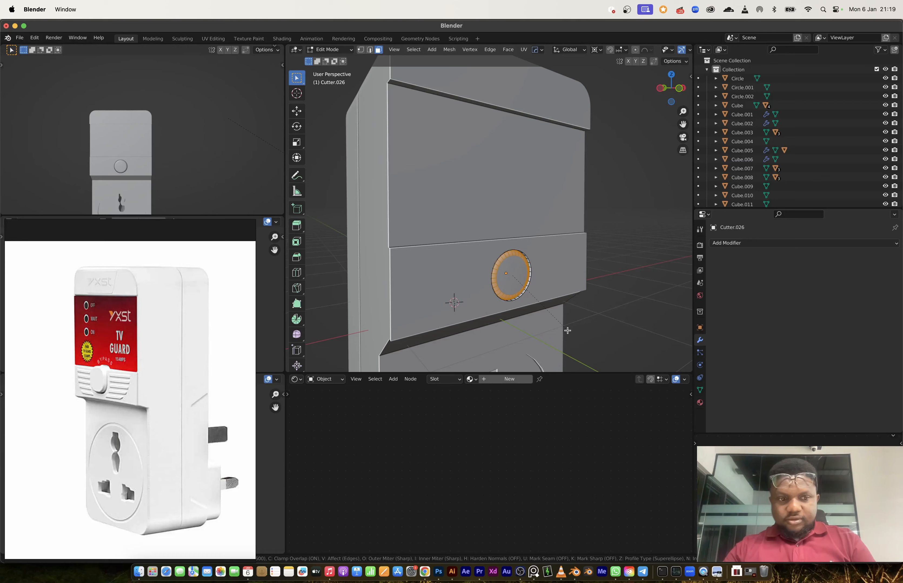
click(567, 331)
key(Tab)
middle_drag(543, 299, 490, 286)
key(g)
key(y)
click(539, 295)
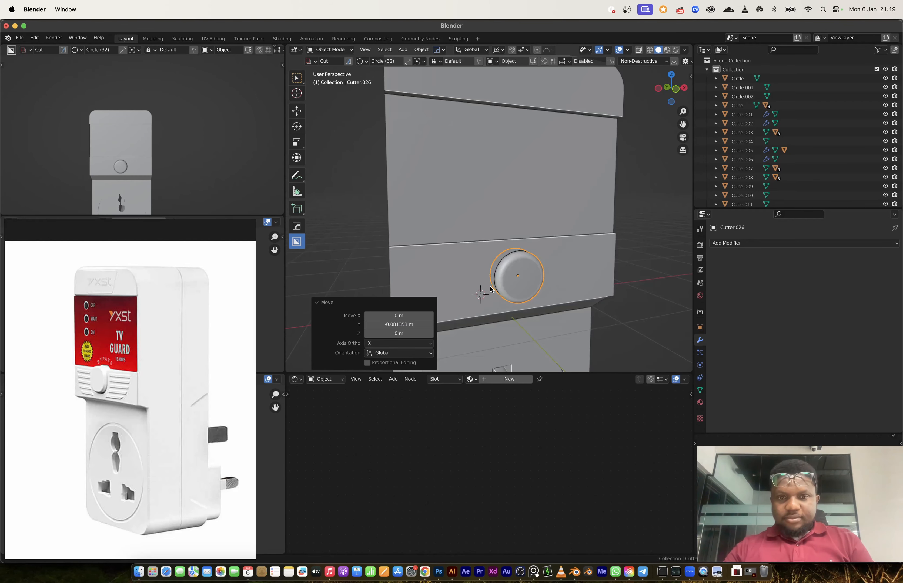
key(super+z)
- Bevel the disc's front rim into a rounded edge and move the disc outward along Y by about 0.074 m
key(Tab)
scroll(539, 285, up, 4)
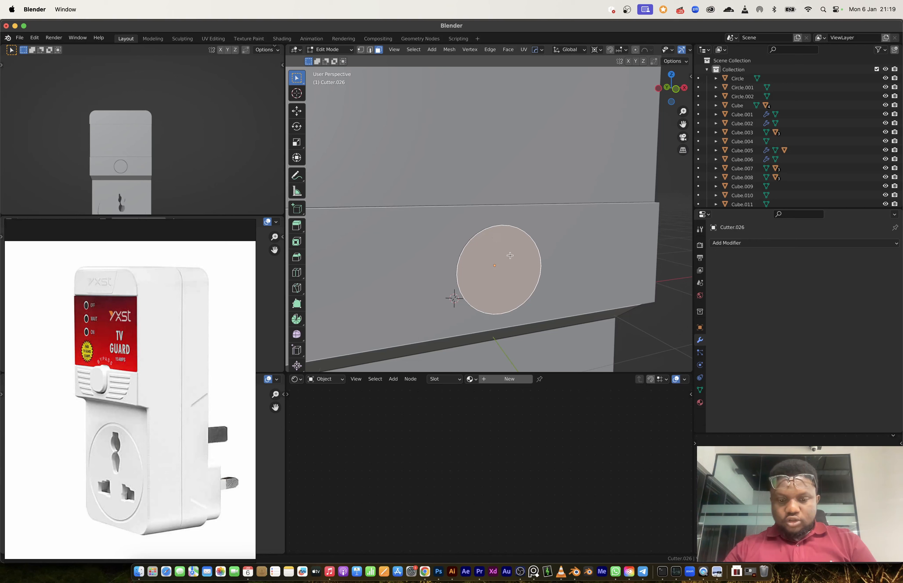
key(ctrl+b)
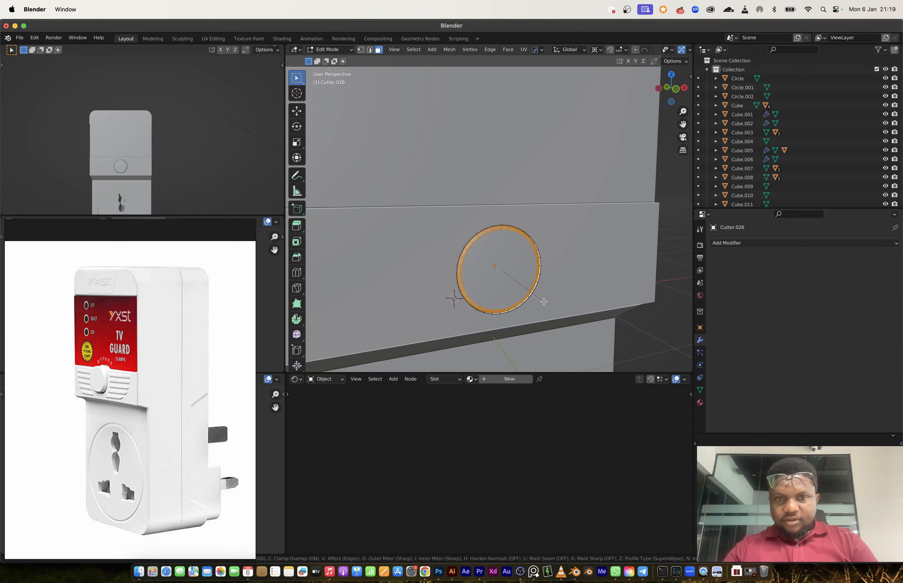
click(523, 286)
key(Tab)
key(g)
key(y)
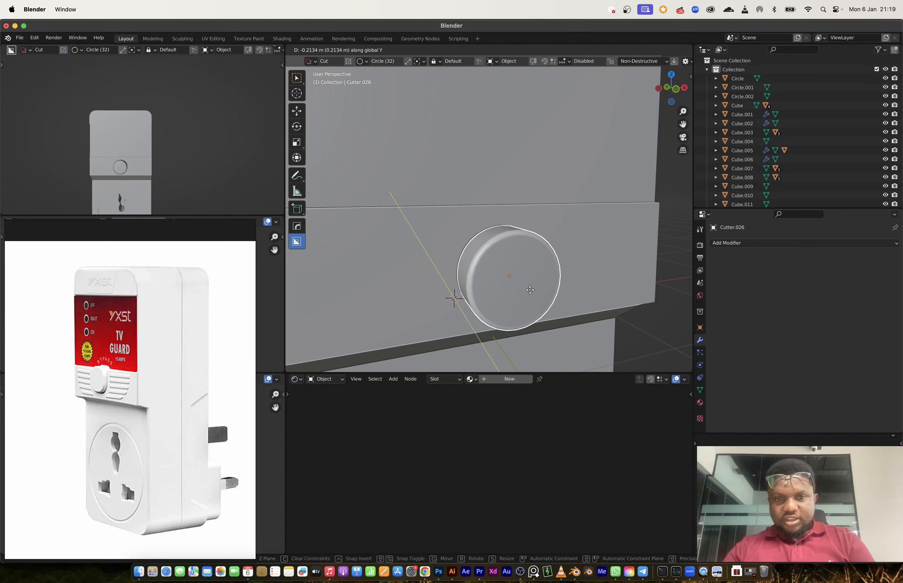
click(525, 284)
- Set the pivot point to Bounding Box Center and scale the round button down to 0.938
key(s)
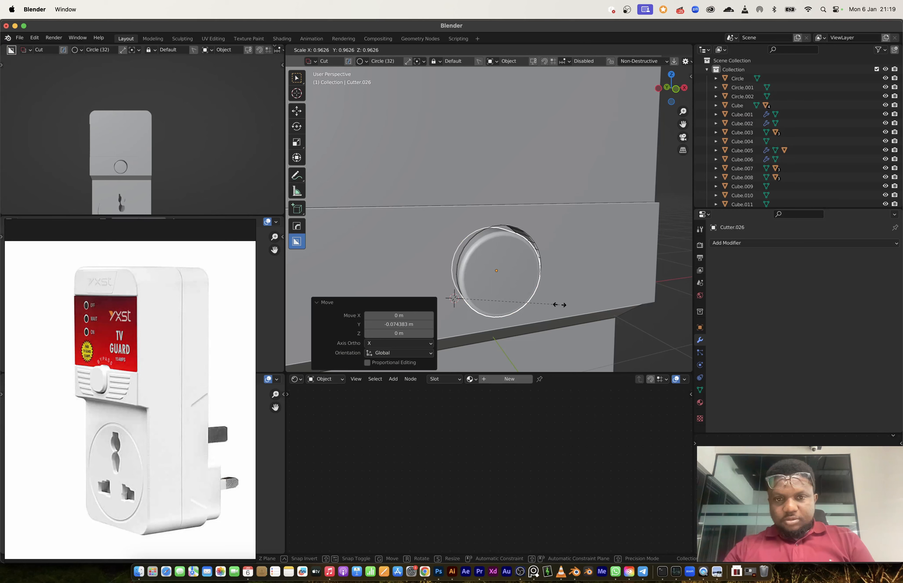
key(Escape)
click(498, 50)
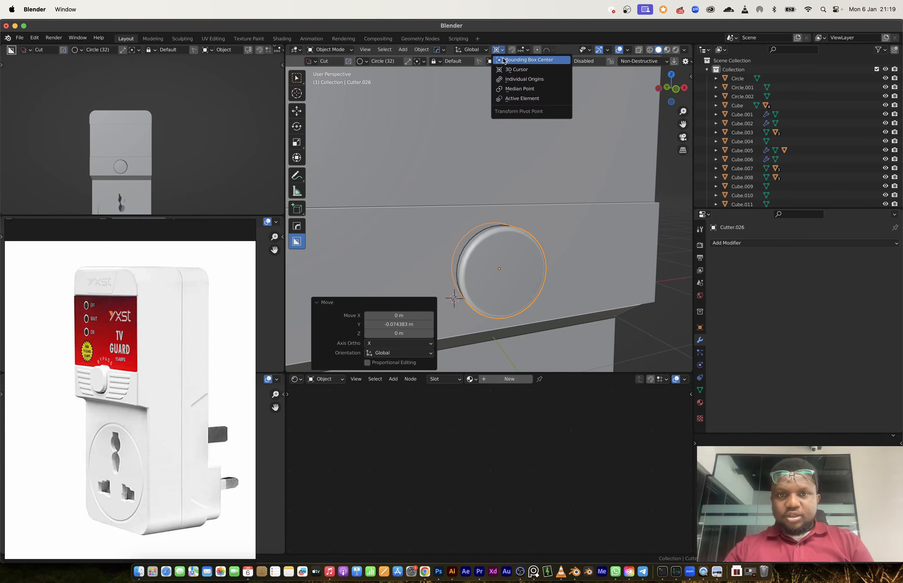
click(507, 64)
key(s)
click(586, 270)
scroll(622, 241, down, 5)
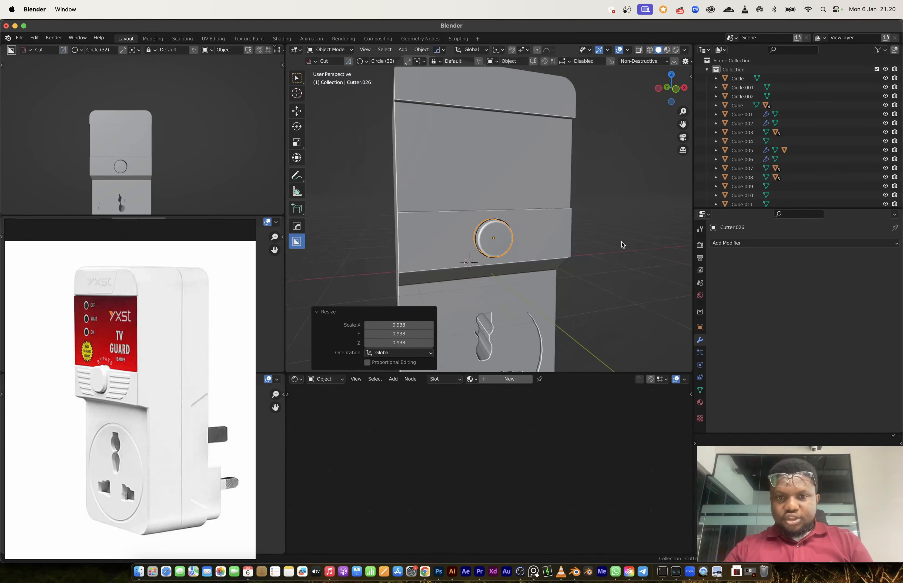
click(621, 245)
- Snap the 3D cursor to the round button and add a cube at that point
middle_drag(621, 246, 590, 243)
scroll(531, 244, up, 3)
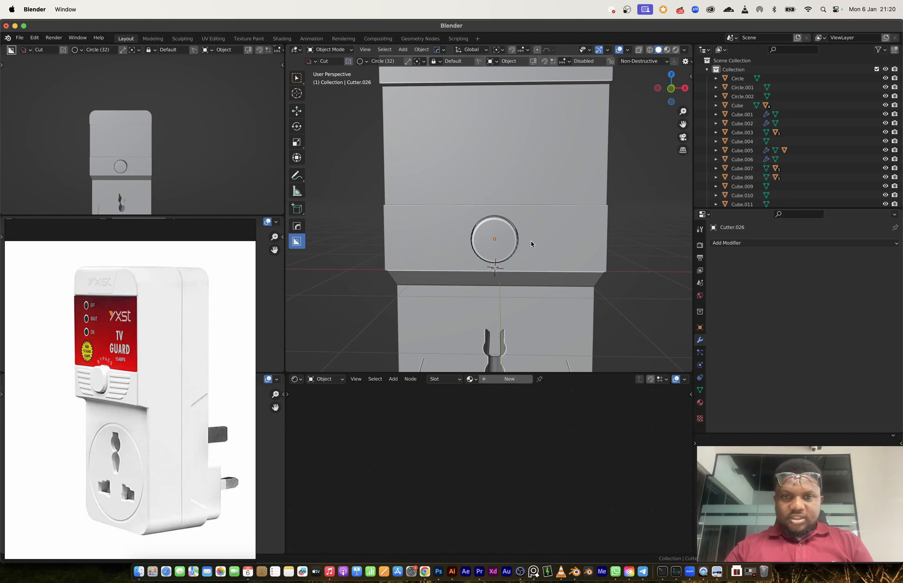
key(shift+s)
click(506, 298)
key(shift+a)
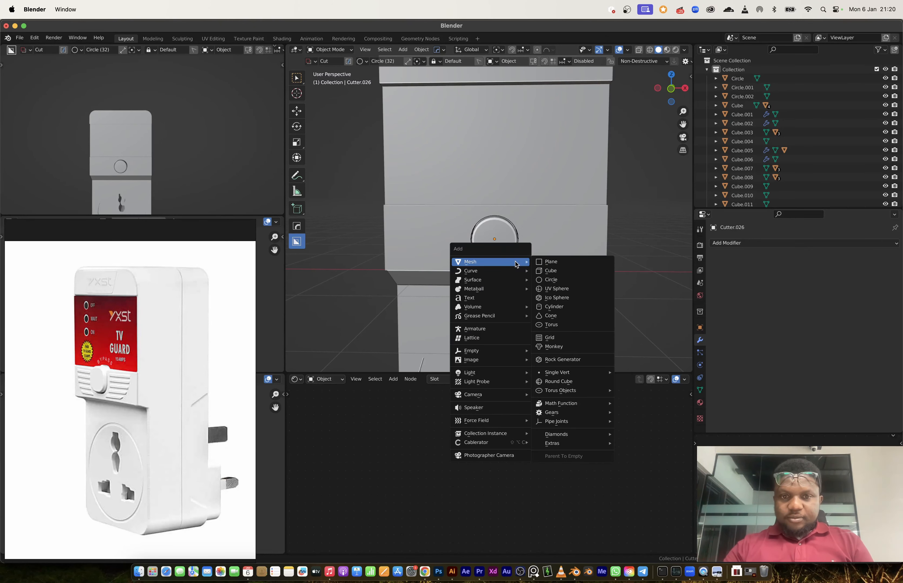
key(Escape)
click(496, 243)
key(shift+s)
key(Escape)
key(shift+a)
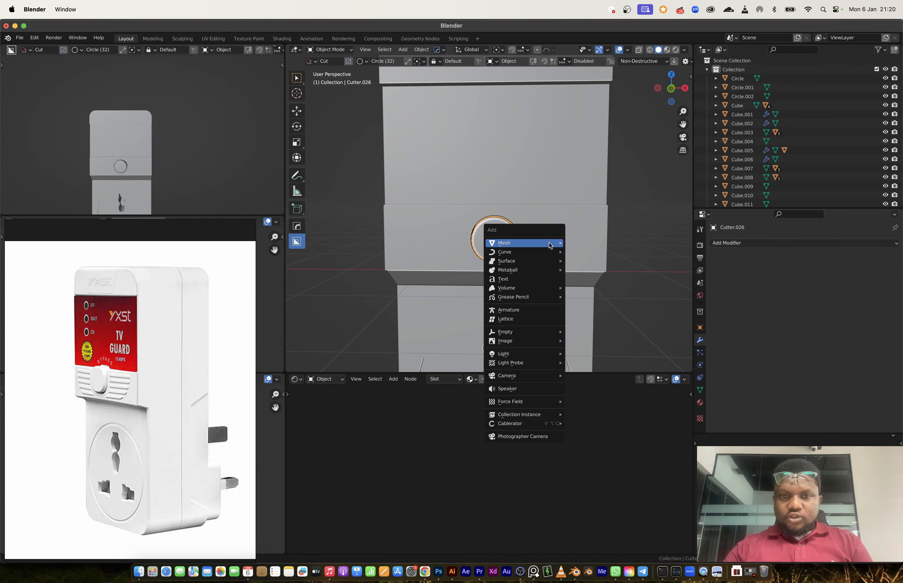
mouse_move(523, 243)
click(586, 252)
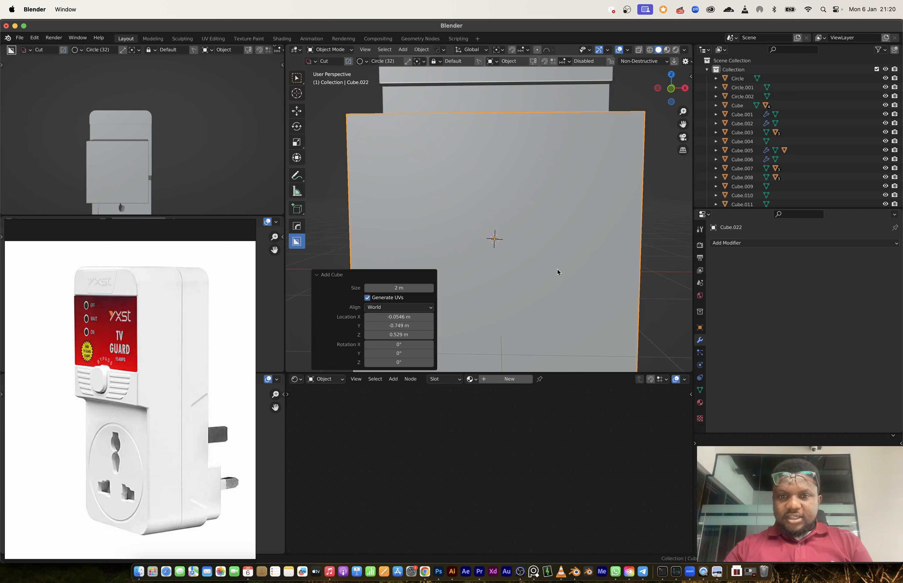
- Shape the cube into a thin horizontal bar by scaling it to 0.043 and X by 23.169, then raise it about 0.193 m
key(s)
click(495, 239)
key(s)
key(x)
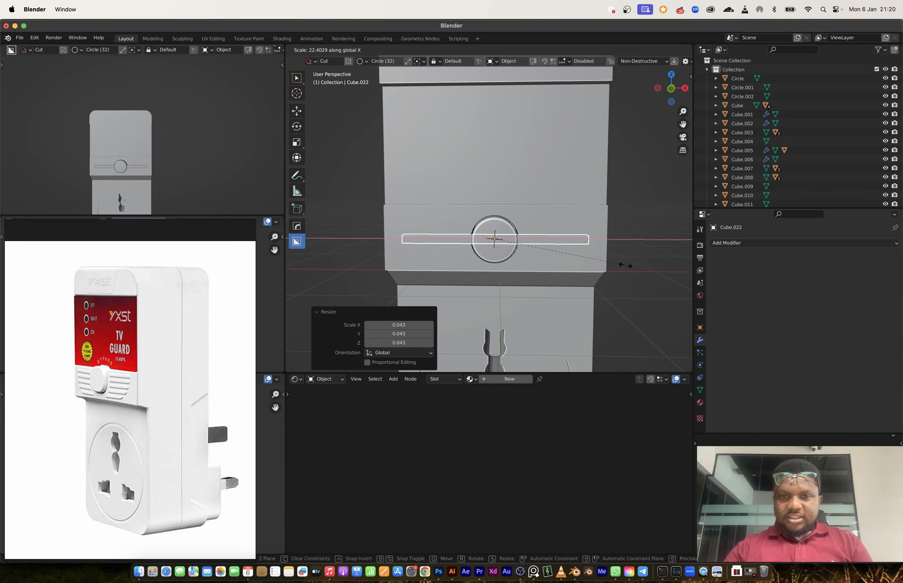
click(630, 267)
key(g)
key(z)
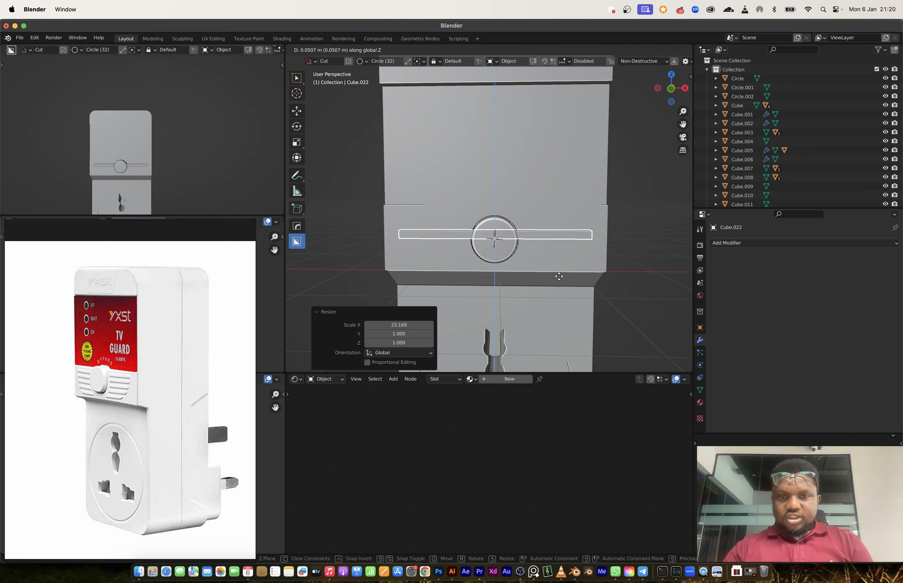
click(562, 265)
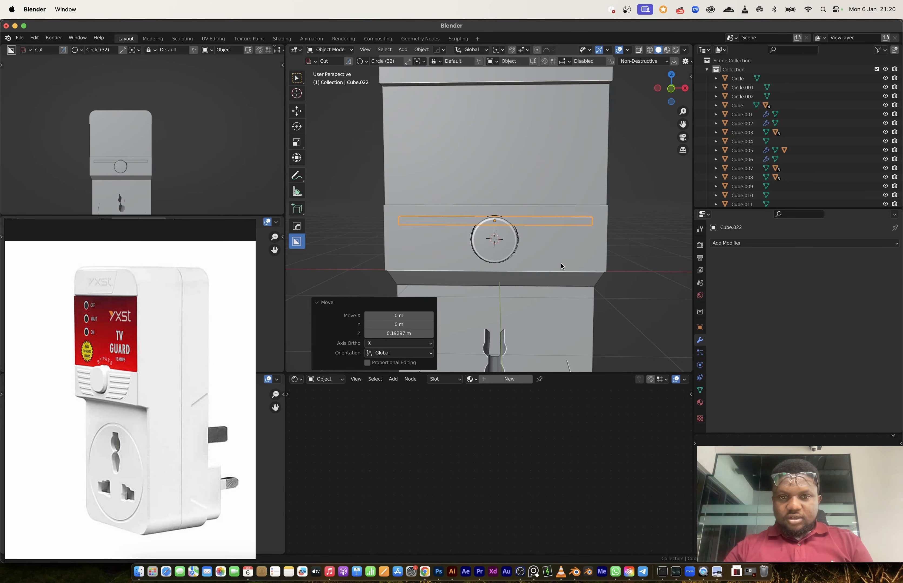
- Scale the bar down to 0.915 and widen it again along X to span most of the front strip
click(671, 89)
key(a)
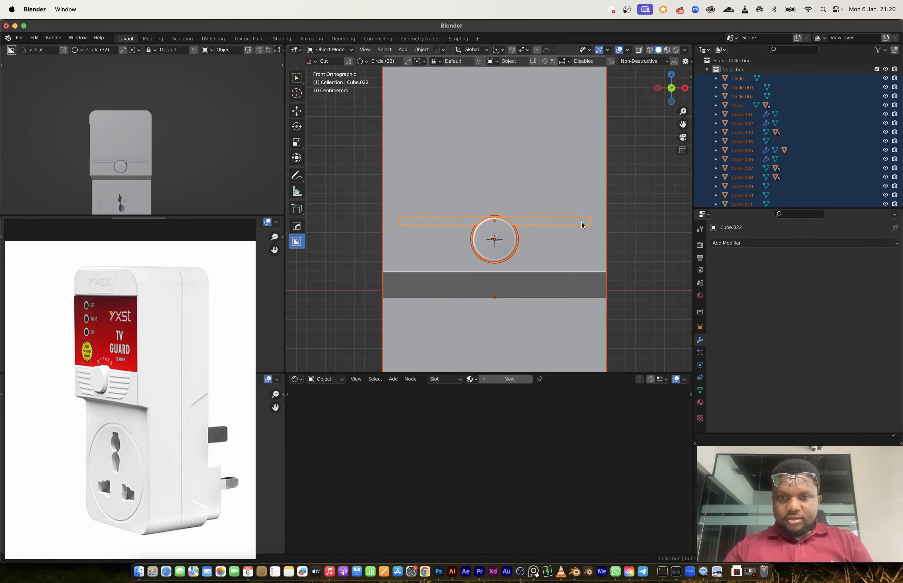
click(582, 224)
key(s)
click(592, 248)
key(s)
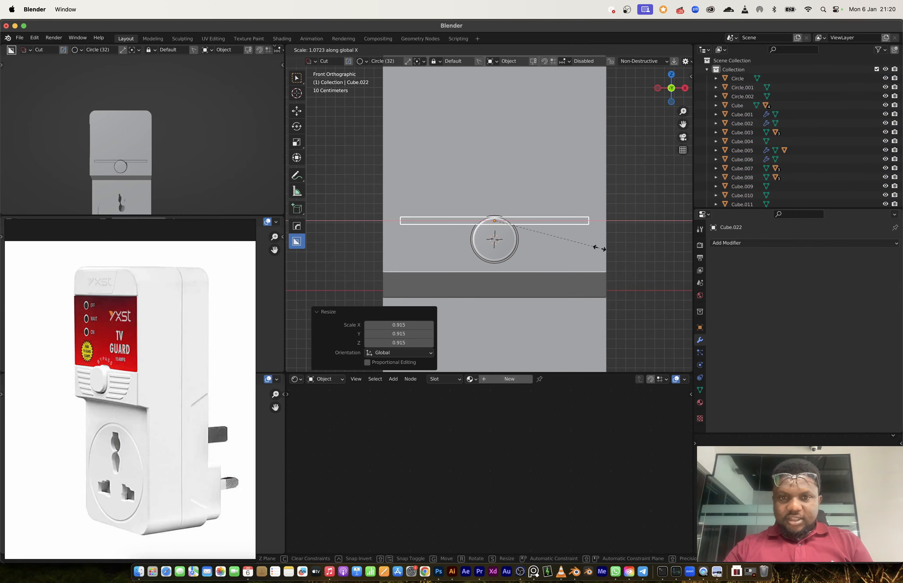
click(598, 249)
- Duplicate the bar's mesh 0.118 m downward and repeat the duplication twice to form four evenly spaced horizontal bars
key(Tab)
key(shift+d)
key(z)
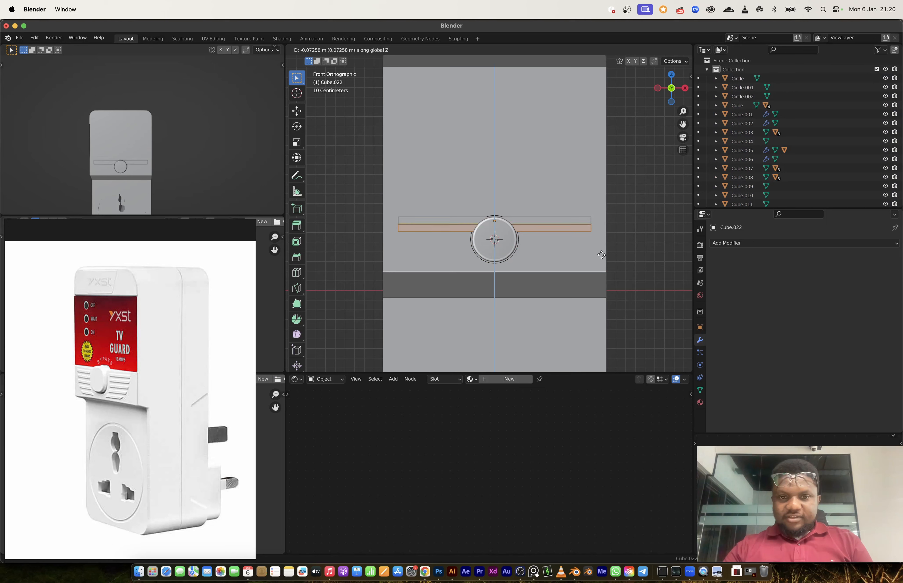
click(600, 259)
key(shift+r)
key(shift+r)
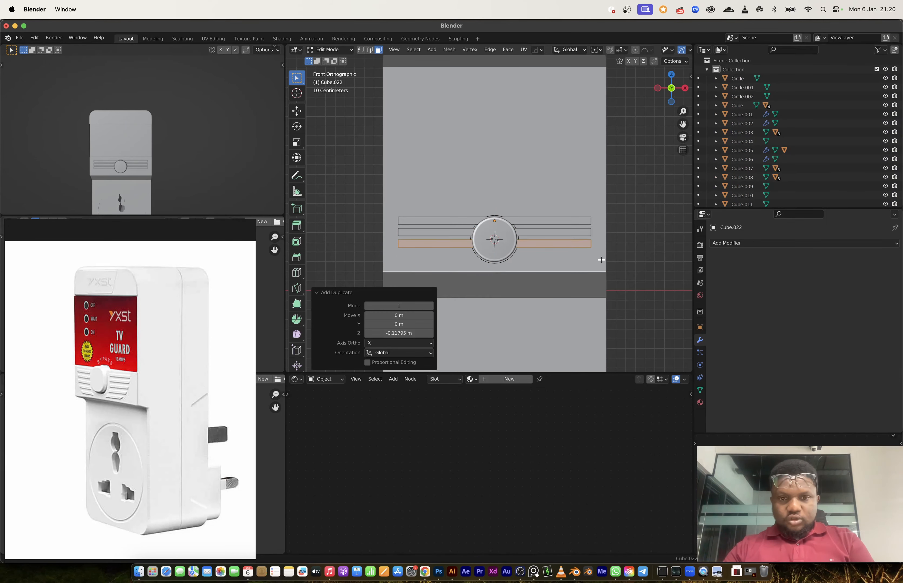
key(Tab)
- Duplicate the round button's cutter in place and scale the copy up so it extends past the button's edge
middle_drag(531, 246, 570, 245)
click(499, 237)
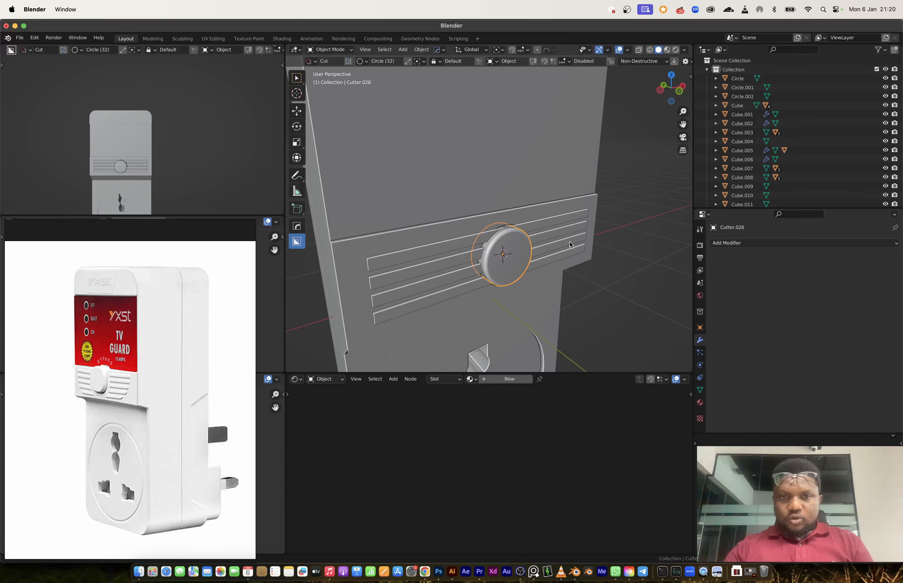
middle_drag(495, 252, 528, 250)
click(477, 247)
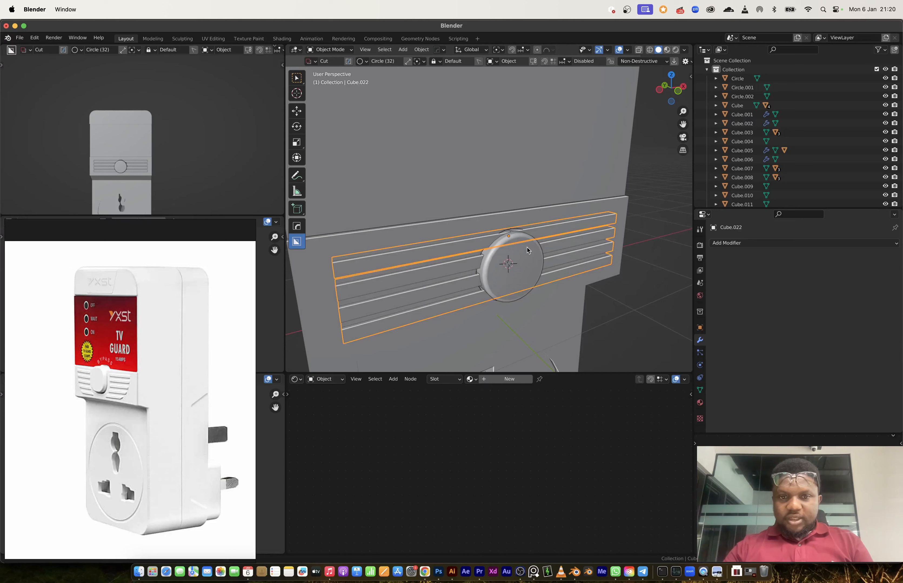
click(527, 286)
right_click(526, 287)
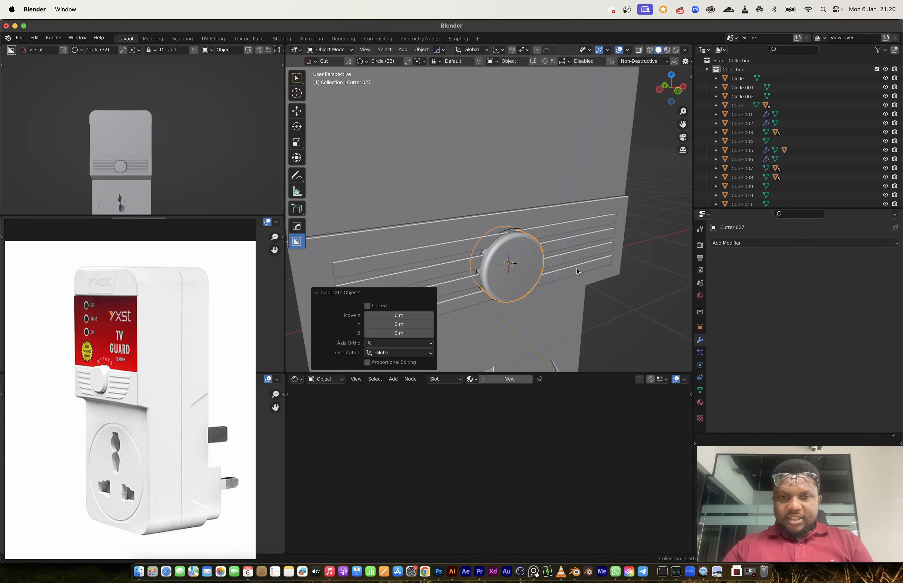
key(s)
click(576, 260)
- Cut the enlarged round cutter out of the four bars with a Hard Ops Difference boolean
shift+click(567, 229)
key(q)
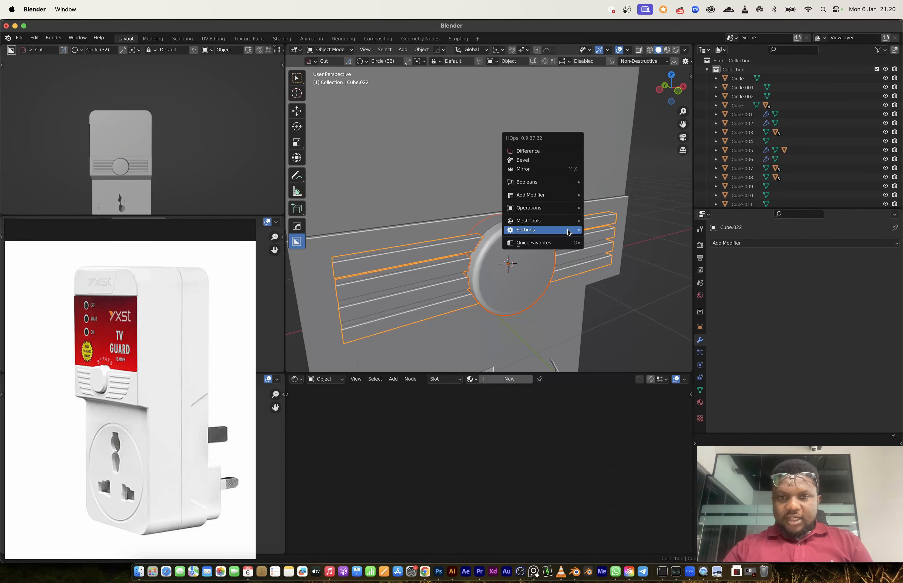
click(549, 151)
middle_drag(526, 204, 510, 192)
- Duplicate the round cutter's mesh in Edit Mode and place the copy 1.097 m along X at the bars' outer end
click(532, 236)
middle_drag(532, 236, 519, 237)
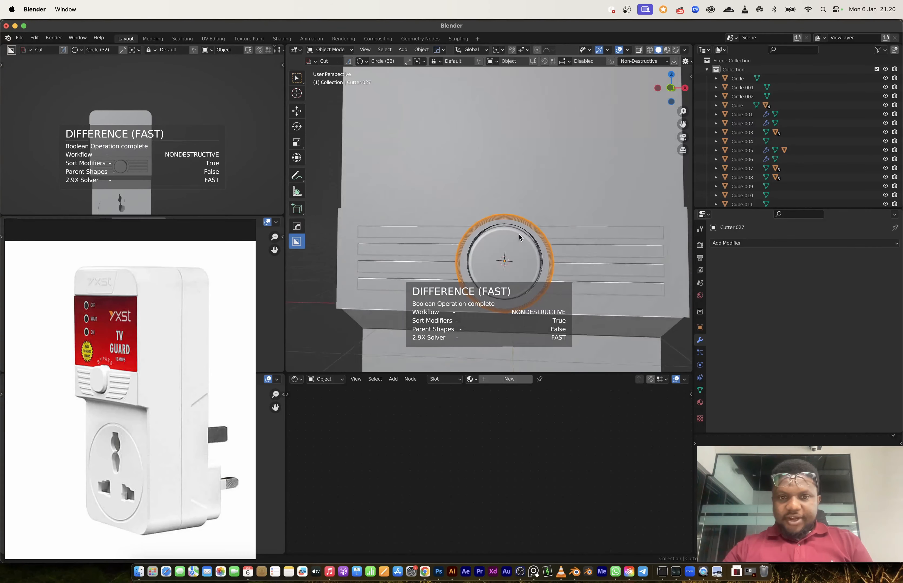
scroll(545, 252, down, 2)
shift+middle_drag(523, 279, 502, 245)
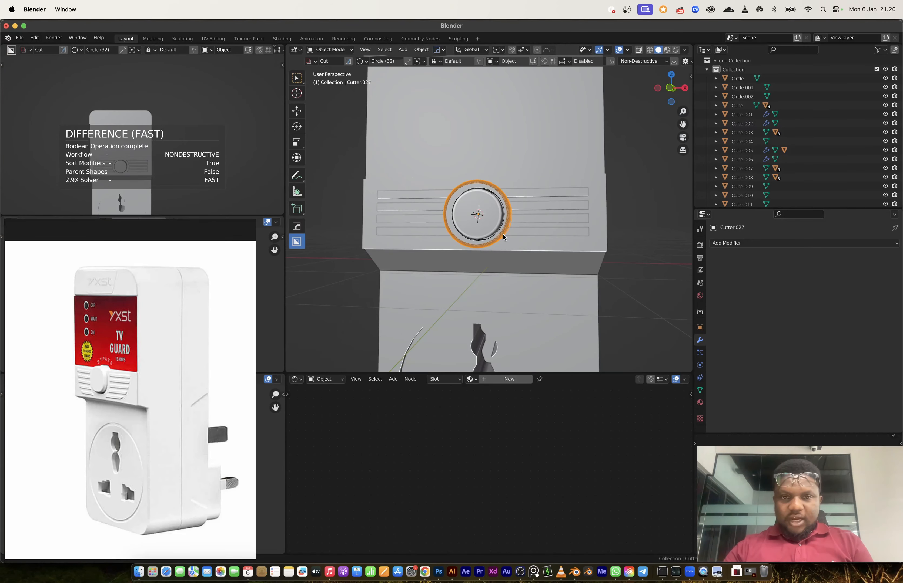
middle_drag(495, 245, 508, 251)
key(Tab)
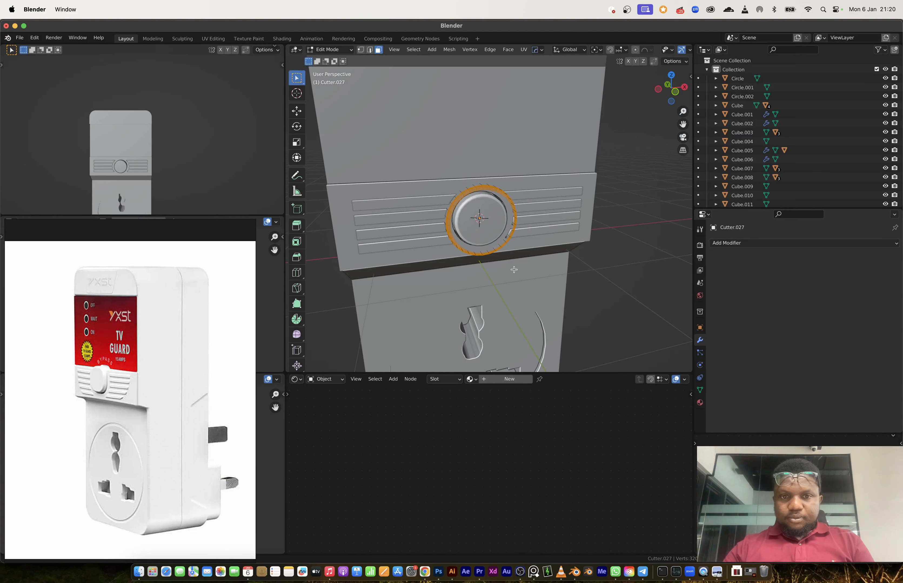
key(g)
key(x)
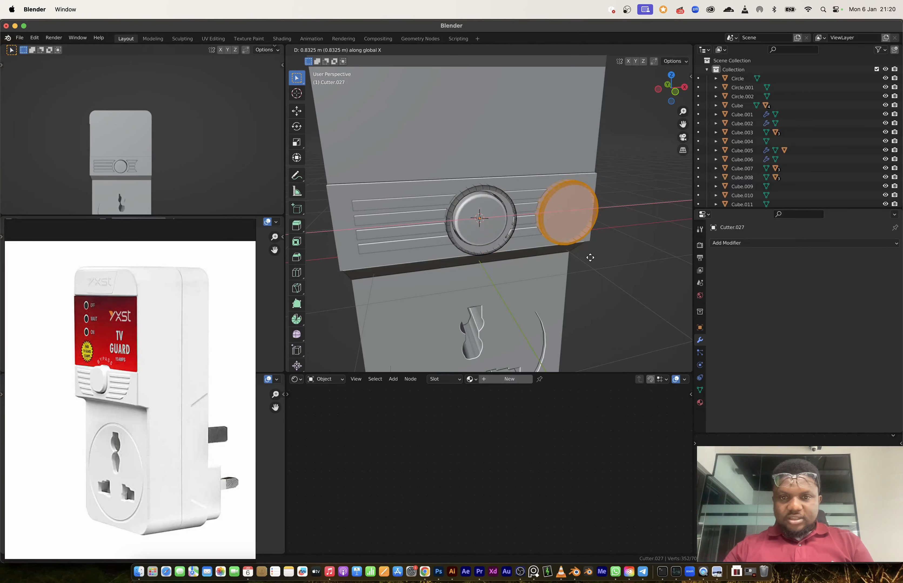
click(614, 259)
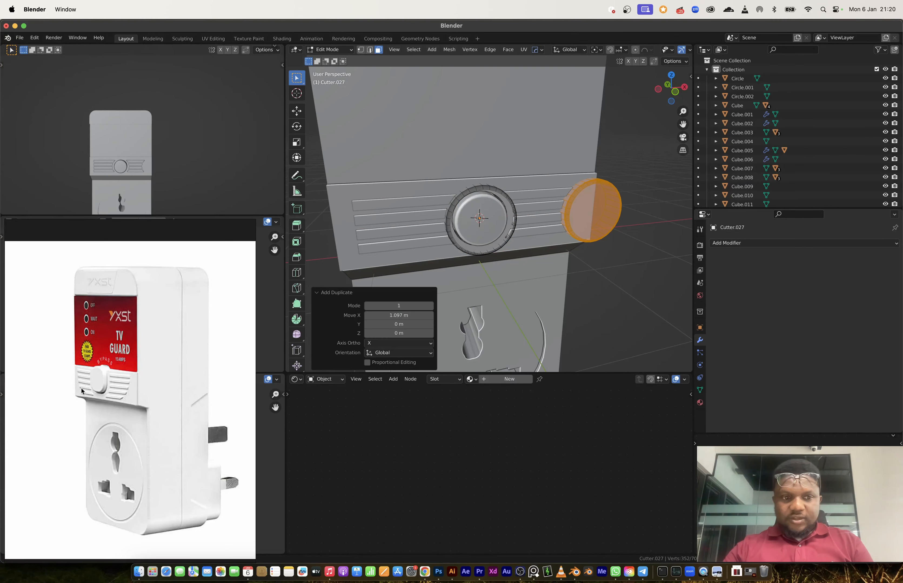
- Delete the faces on the half of the duplicated cutter that faces the button, keeping the outer half
scroll(138, 365, up, 5)
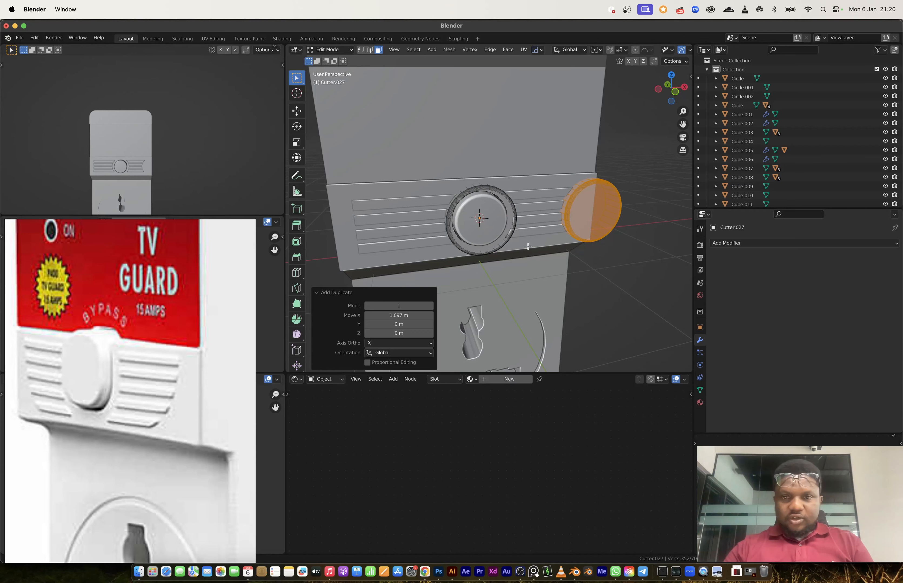
click(675, 92)
scroll(510, 194, up, 4)
key(1)
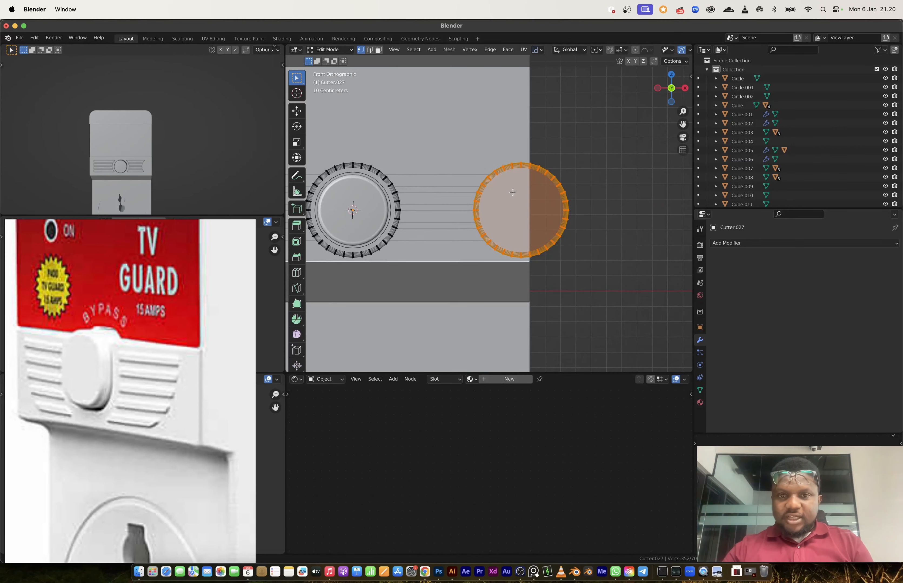
key(alt+z)
drag(439, 134, 518, 282)
key(x)
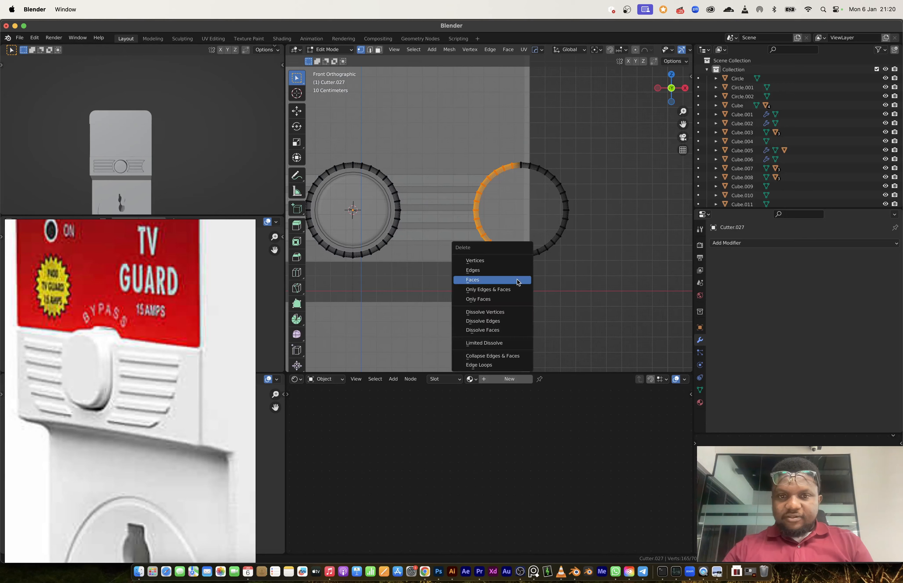
click(518, 282)
- Extrude the remaining half ring about 0.6 m outward along X
middle_drag(505, 144, 546, 240)
key(l)
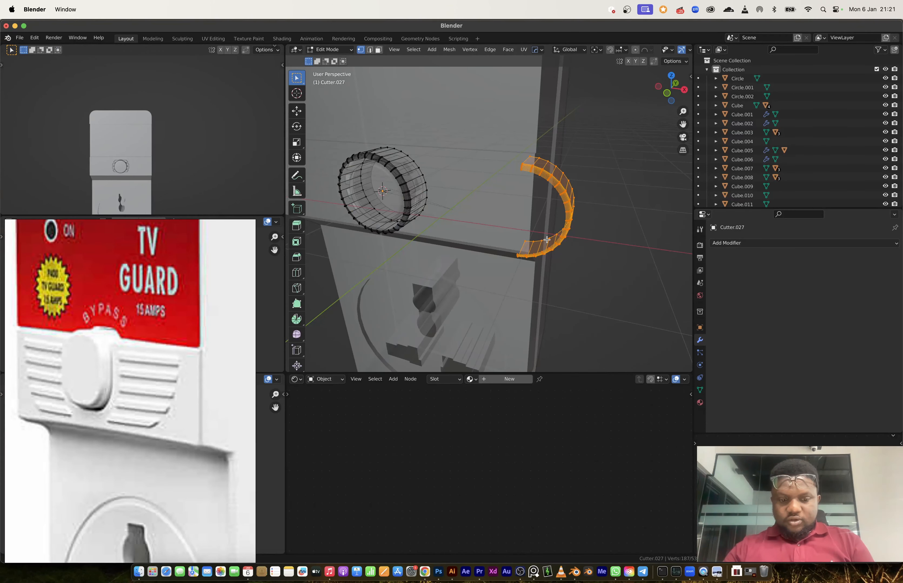
key(e)
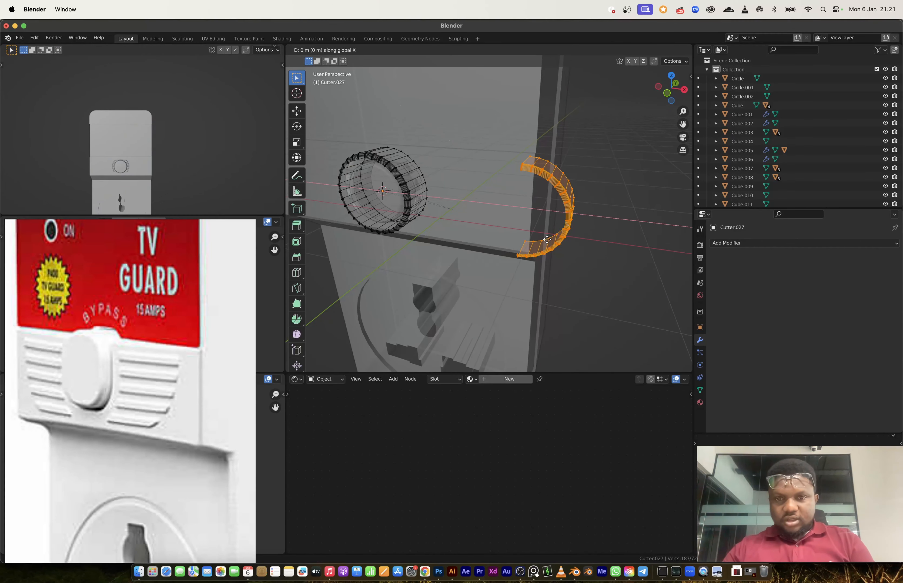
key(x)
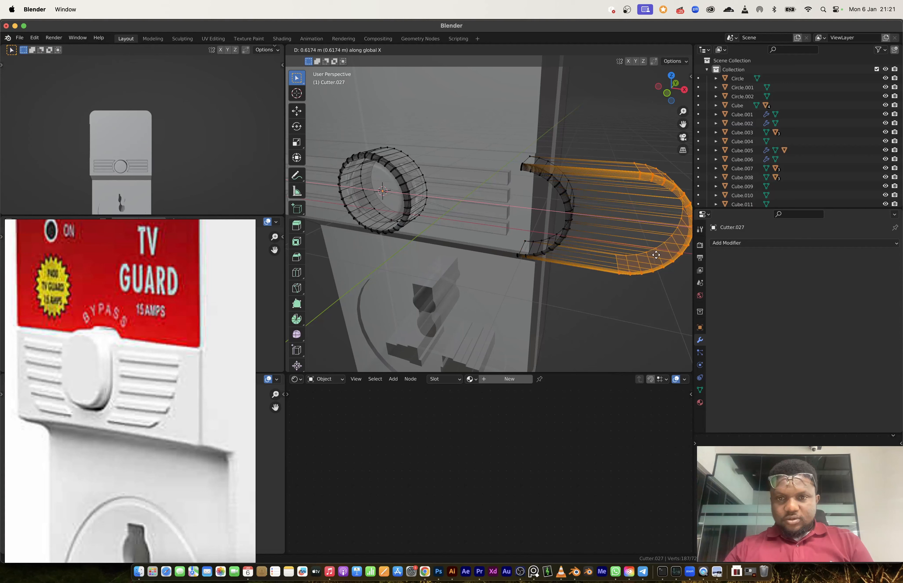
click(658, 257)
key(Tab)
key(Tab)
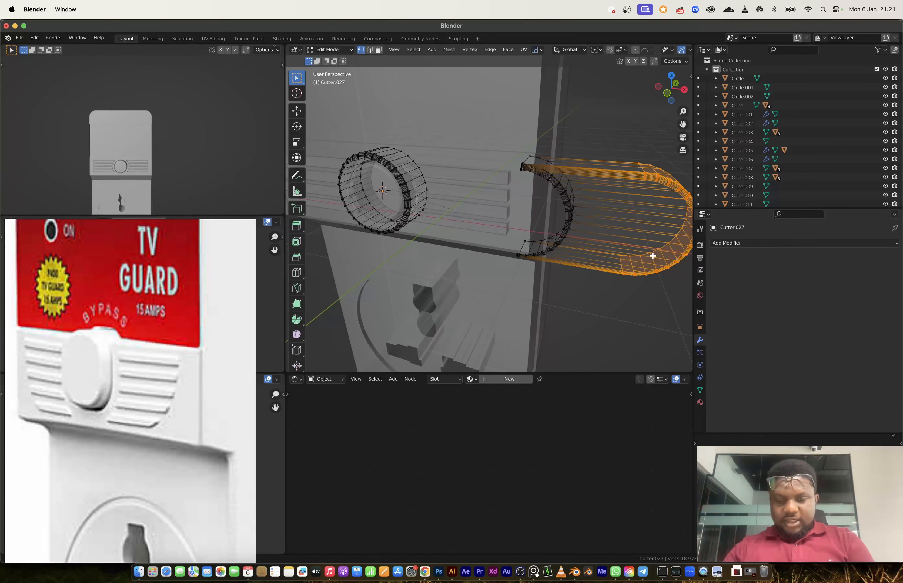
- Move the whole extruded end piece about 0.45 m along X toward the button so its curved edge overlaps the bar ends
key(k)
key(Escape)
key(ctrl+l)
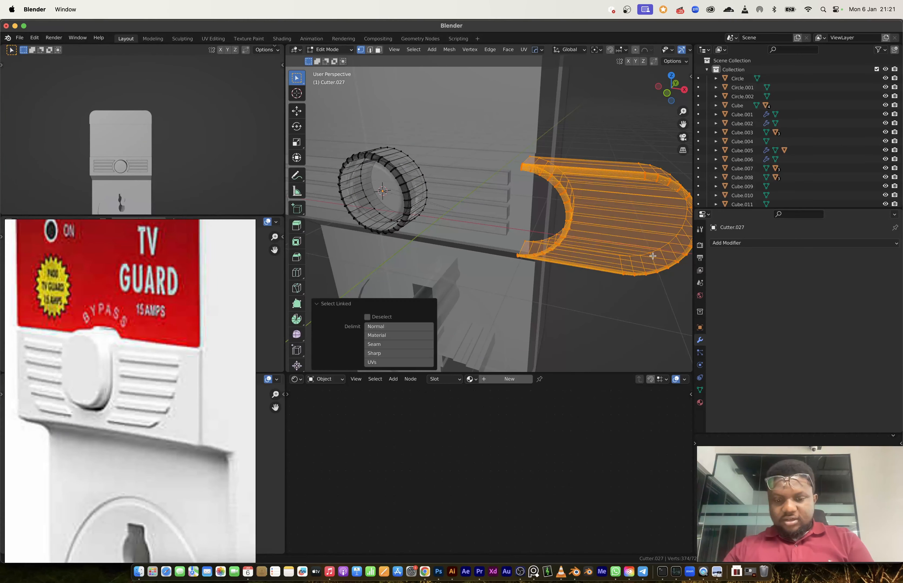
key(g)
key(y)
key(x)
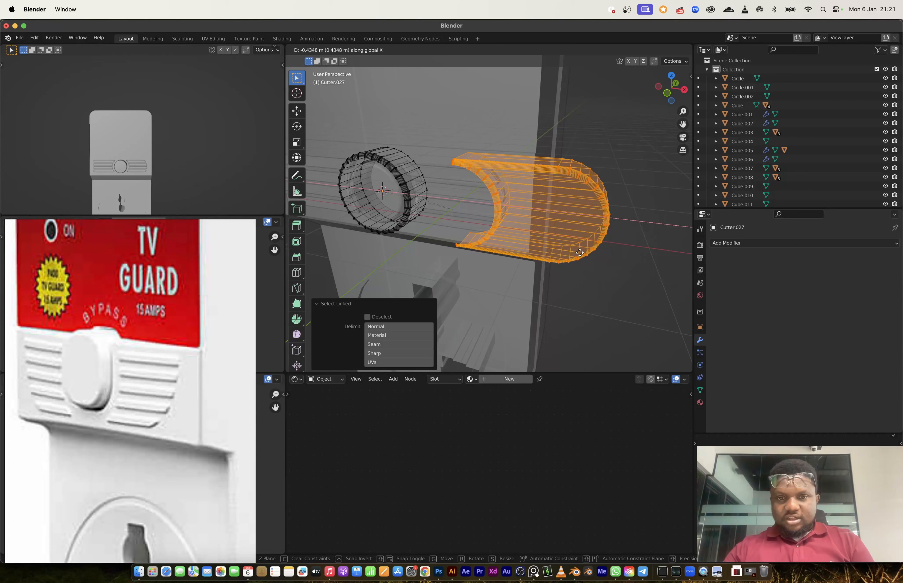
click(574, 253)
scroll(574, 253, down, 3)
key(Tab)
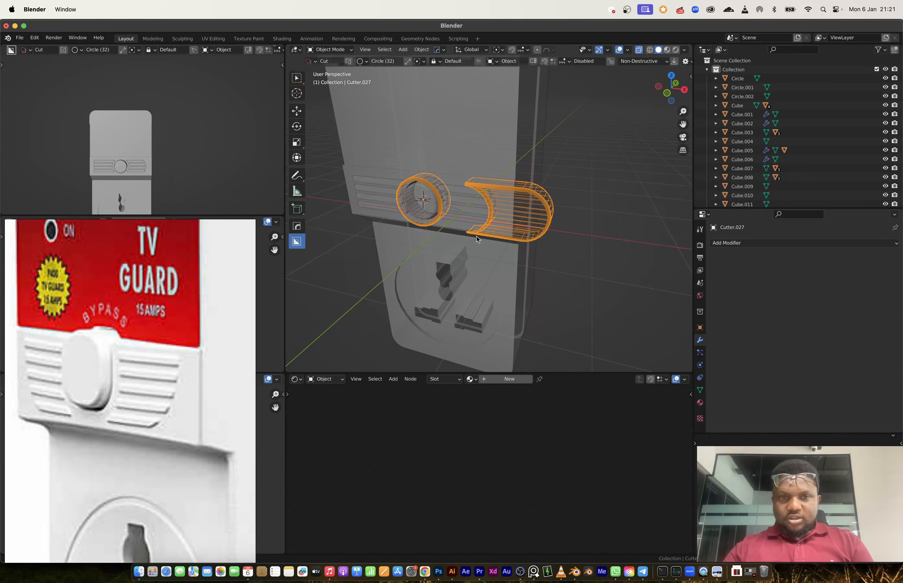
- Mirror the cutter across the X axis so both ends of the bars are trimmed with a curve
key(alt+x)
click(468, 206)
middle_drag(477, 212, 523, 202)
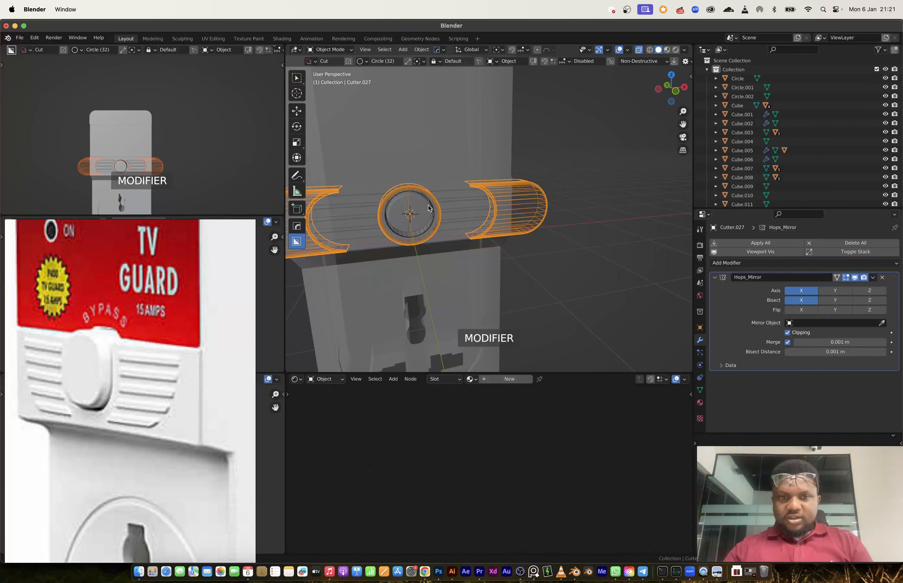
- Apply the cutter's mirror modifier and hide the cutter
key(ctrl+a)
click(512, 194)
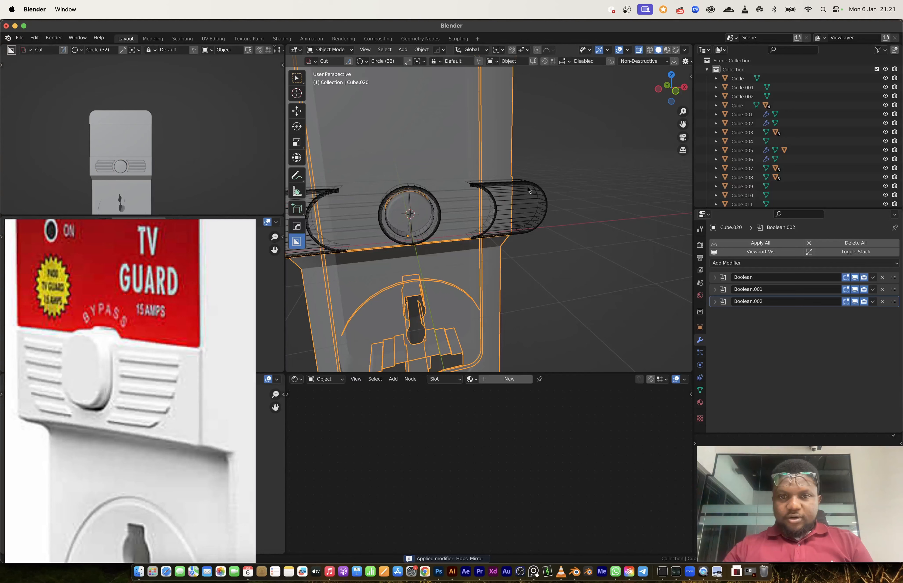
click(528, 187)
key(h)
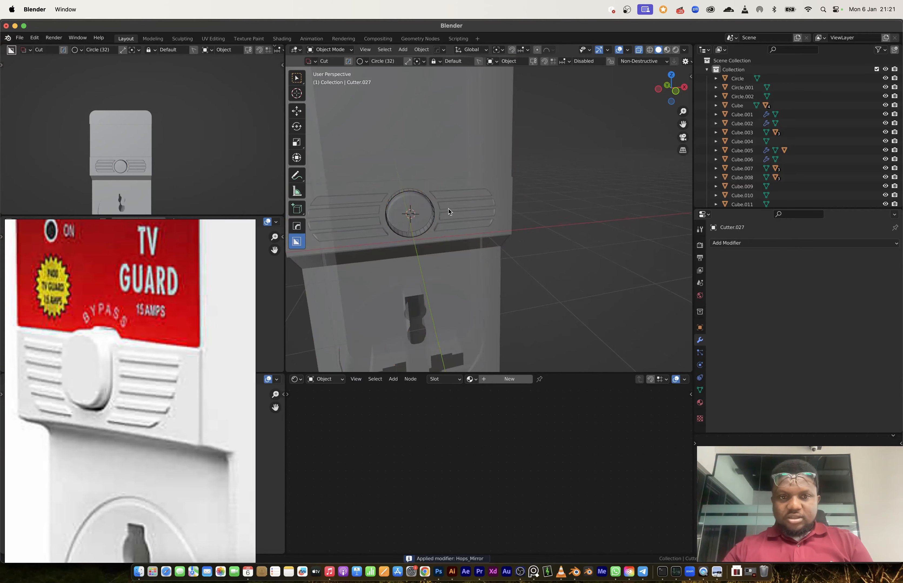
- Compare the modelled bypass knob, side grilles and whole adapter body with the TV Guard reference photo
shift+middle_drag(448, 212, 522, 196)
click(494, 181)
click(494, 181)
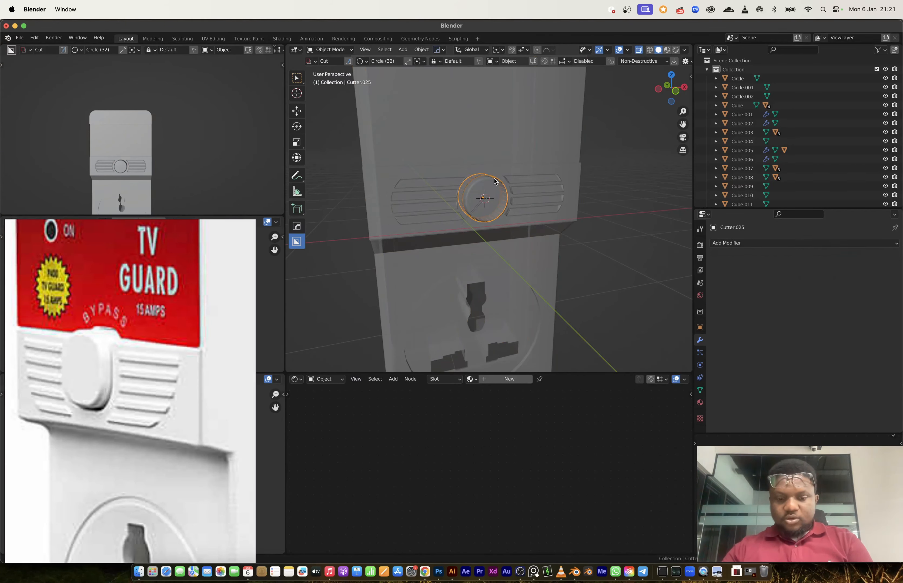
key(1)
drag(672, 95, 673, 97)
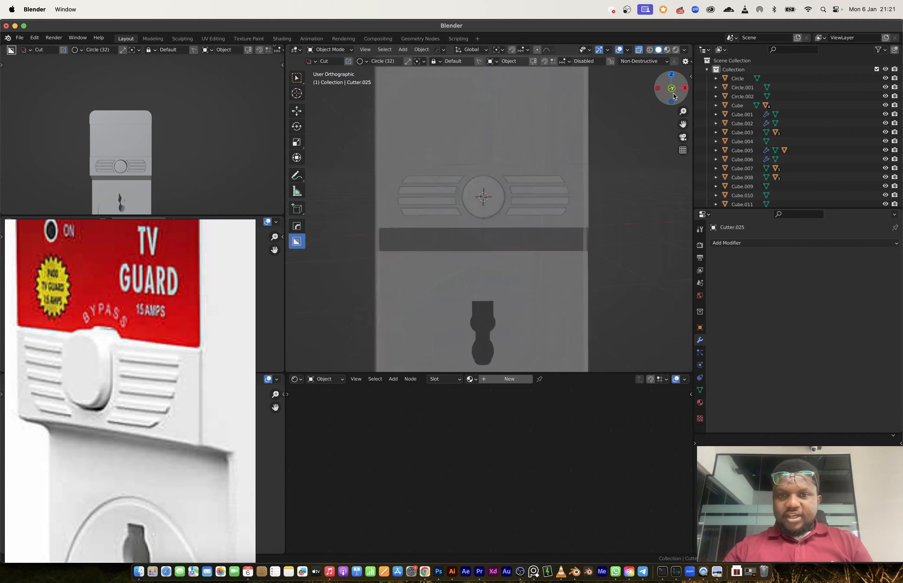
scroll(546, 228, down, 3)
middle_drag(546, 227, 507, 256)
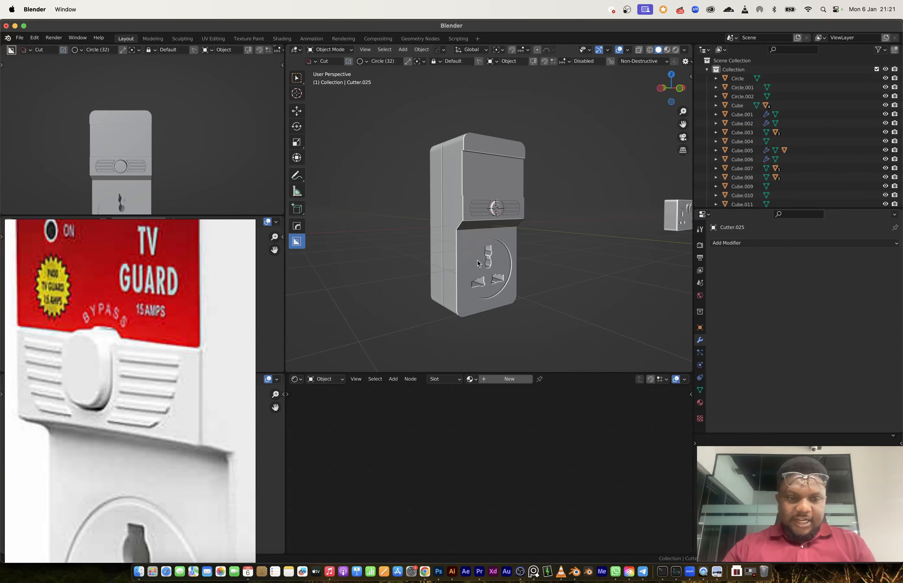
middle_drag(516, 187, 497, 187)
scroll(148, 439, down, 4)
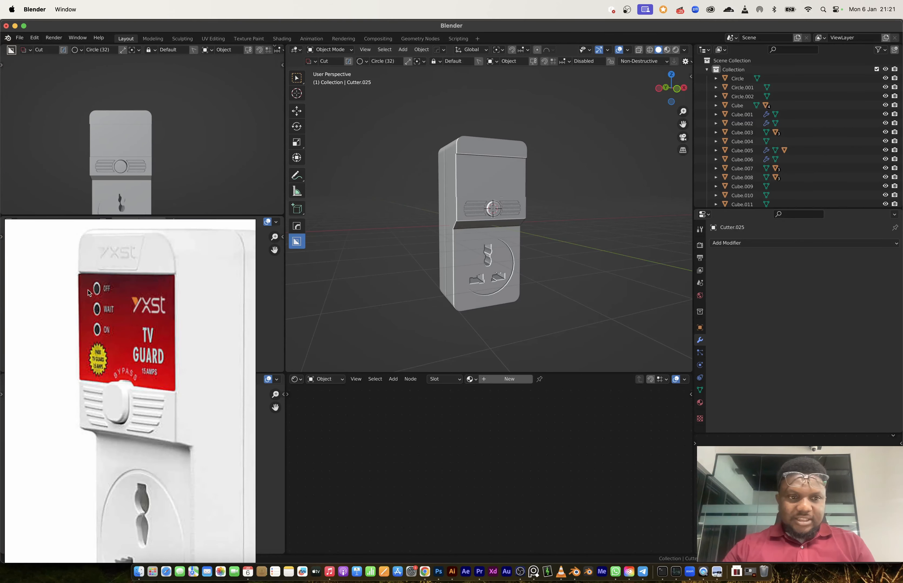
- Move the adapter body's top vertices up along Z in Edit Mode to make the upper section taller
click(459, 175)
click(676, 89)
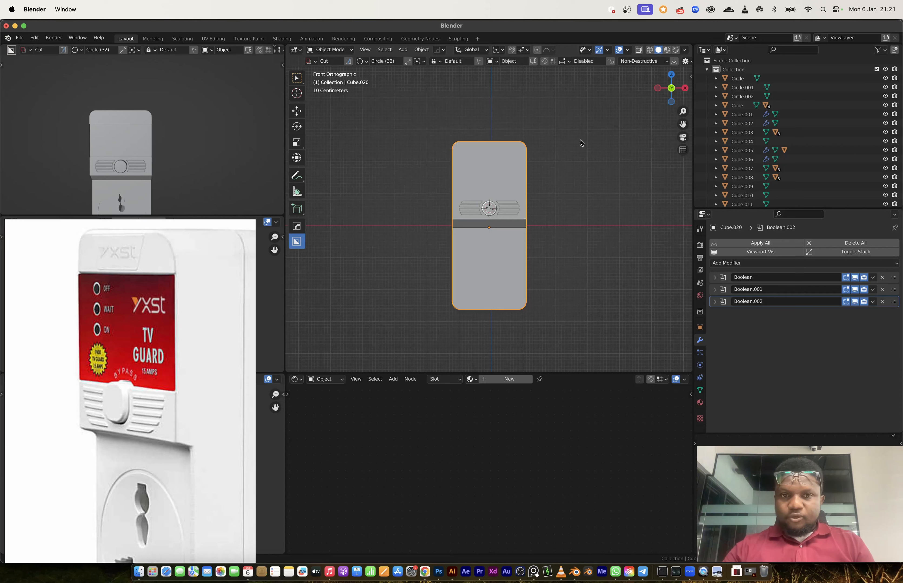
key(Tab)
key(alt+a)
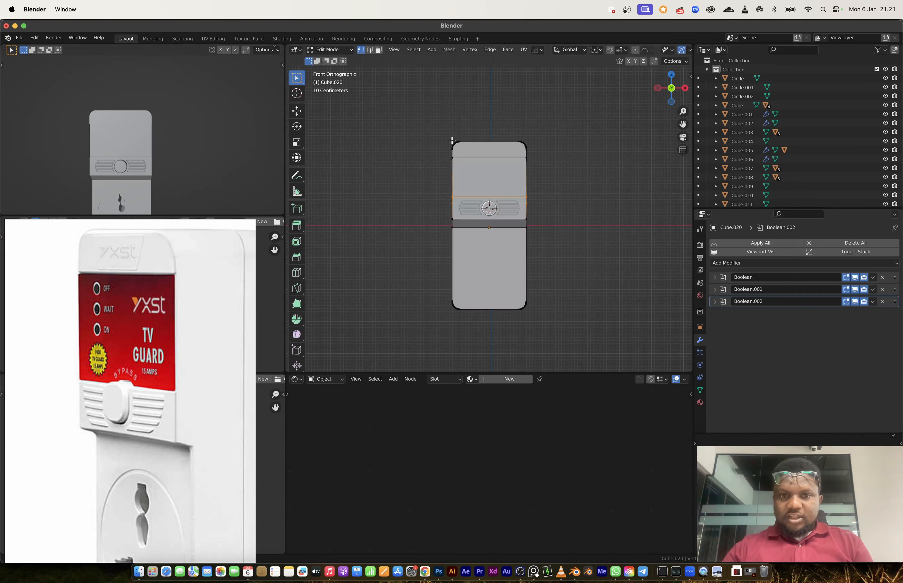
drag(414, 121, 544, 175)
key(g)
key(z)
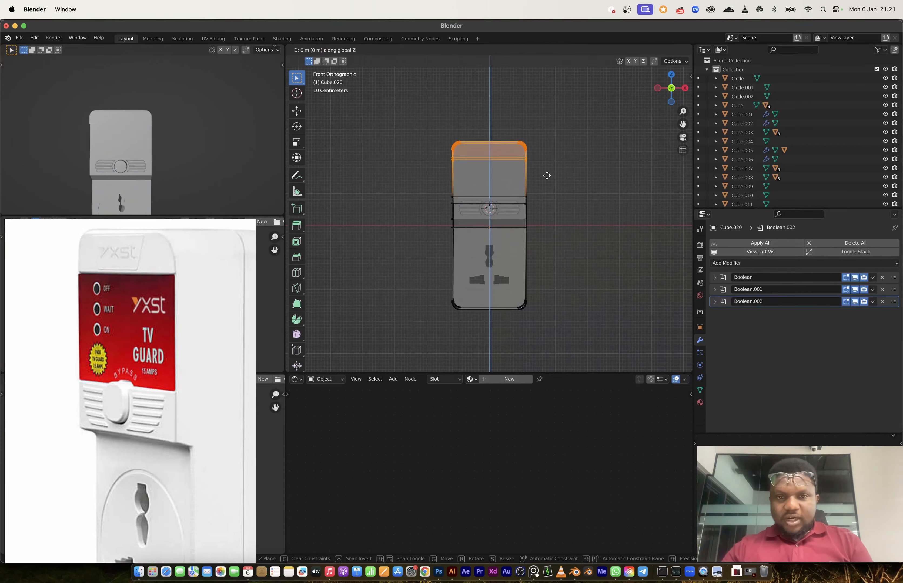
click(546, 164)
key(Tab)
middle_drag(546, 200, 596, 233)
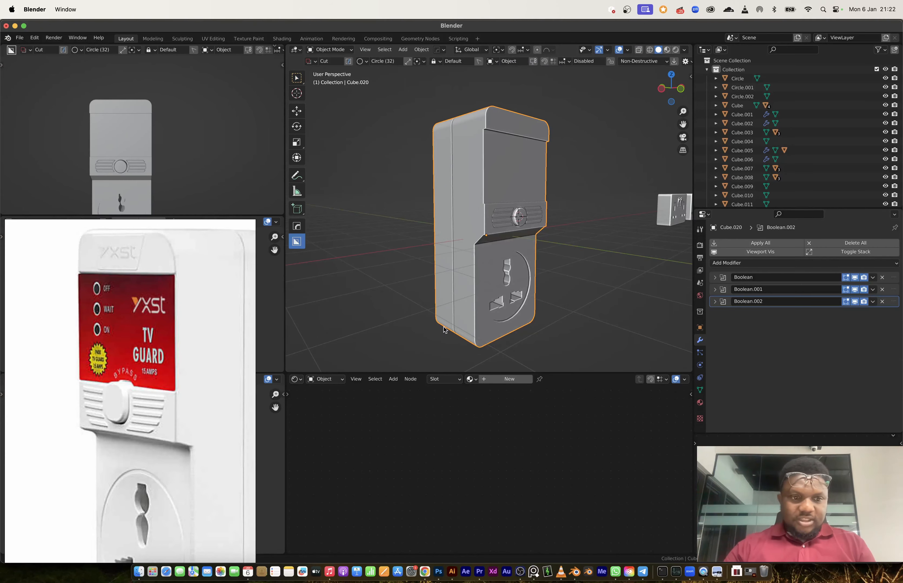
scroll(185, 423, down, 4)
mouse_move(417, 311)
middle_down()
mouse_move(448, 290)
mouse_move(417, 293)
middle_up()
middle_drag(178, 495, 157, 456)
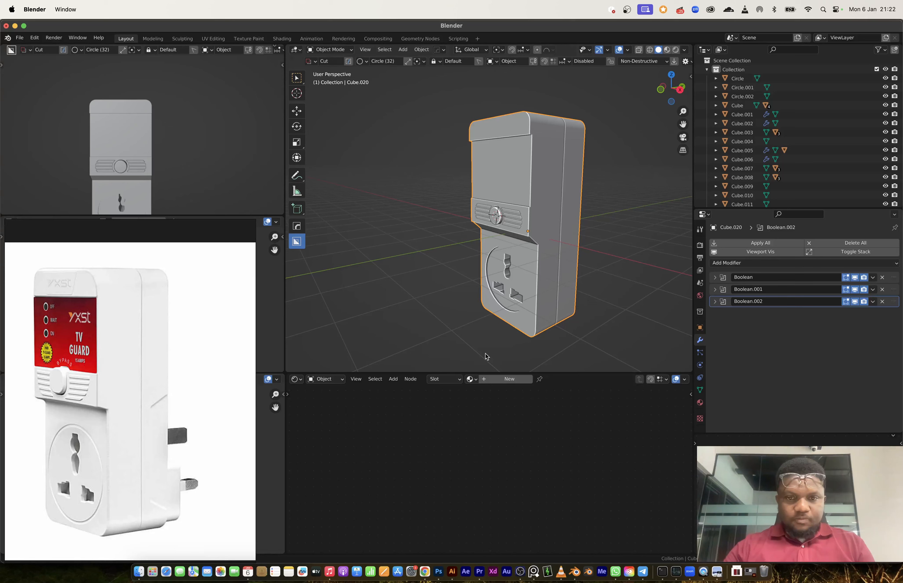
middle_drag(591, 256, 620, 280)
key(Tab)
key(ctrl+r)
key(Escape)
- Duplicate the three plug pins of the existing socket model in the row and snap the copy to the 3D cursor
middle_drag(522, 263, 652, 261)
scroll(549, 224, down, 2)
middle_drag(550, 224, 659, 263)
scroll(604, 257, up, 5)
key(Tab)
click(531, 234)
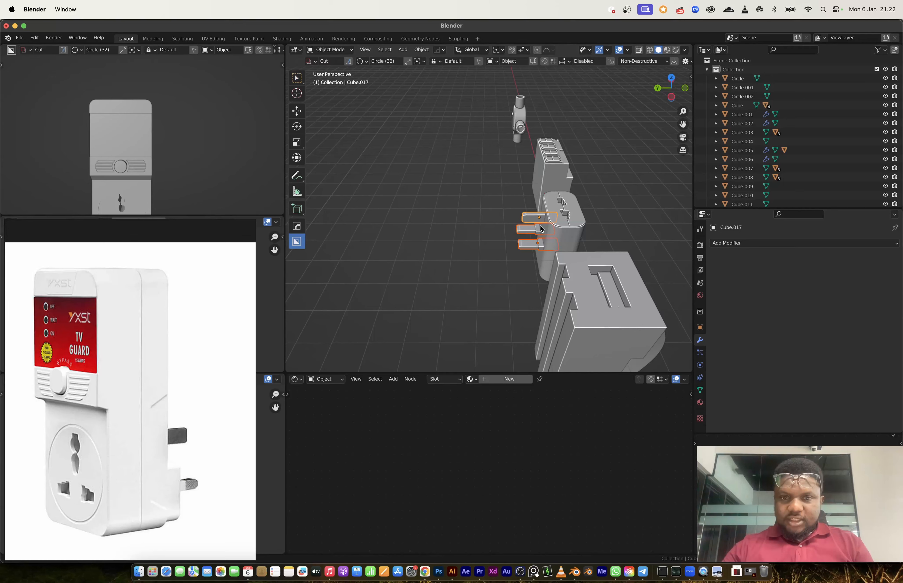
middle_drag(526, 232, 494, 238)
scroll(505, 236, down, 2)
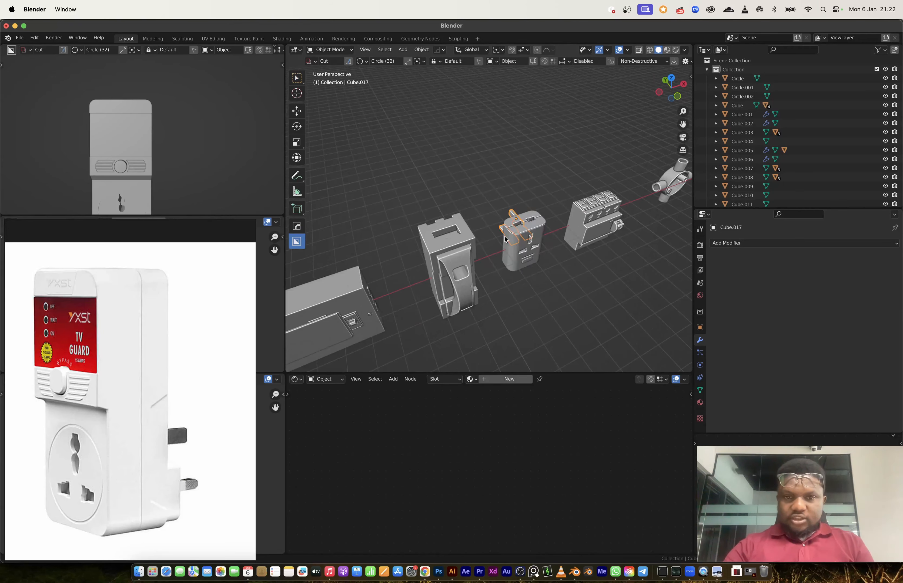
scroll(505, 241, down, 4)
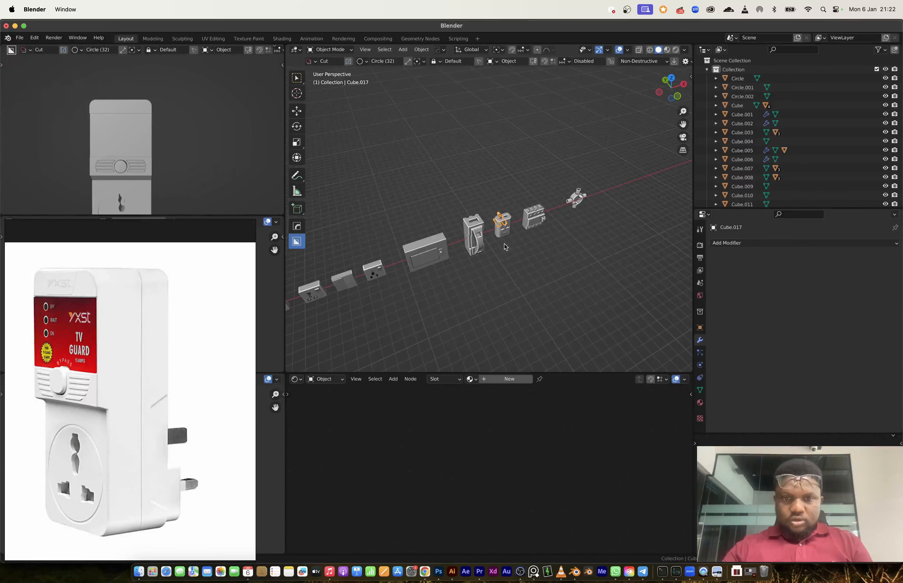
scroll(507, 248, down, 3)
key(shift+s)
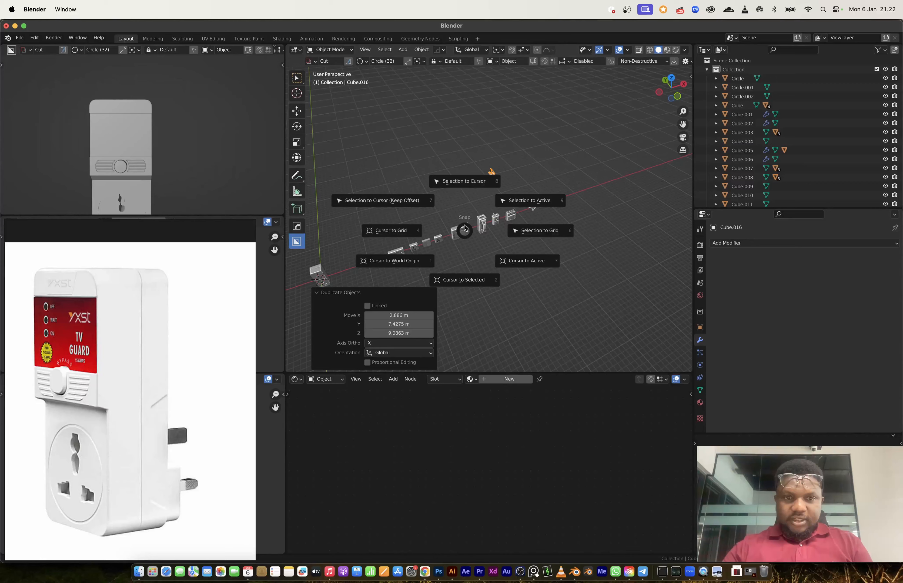
click(464, 181)
- Move the copied pins down along Z and back along Y so they stick out of the adapter's lower rear
scroll(455, 248, up, 8)
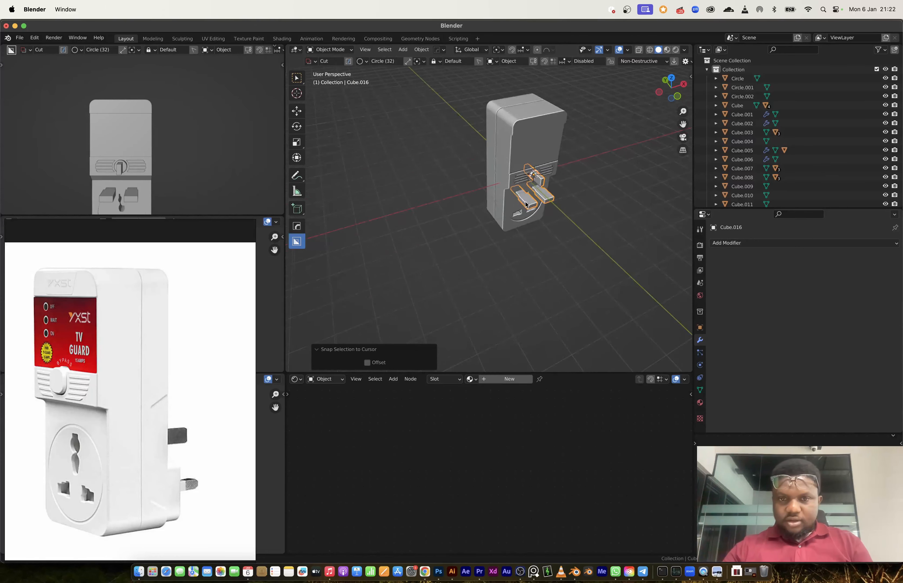
key(g)
key(z)
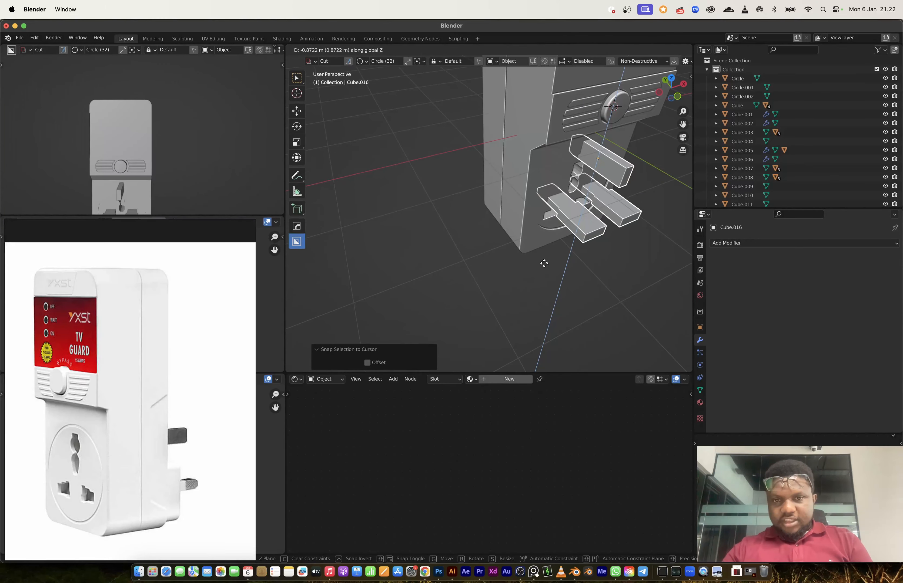
click(541, 279)
middle_drag(540, 278, 434, 284)
key(g)
key(z)
click(567, 223)
key(g)
key(y)
click(526, 218)
- Inset the adapter body's lower back face by 0.1363 m and scale the inset face to 0.879
click(444, 239)
key(Tab)
click(434, 283)
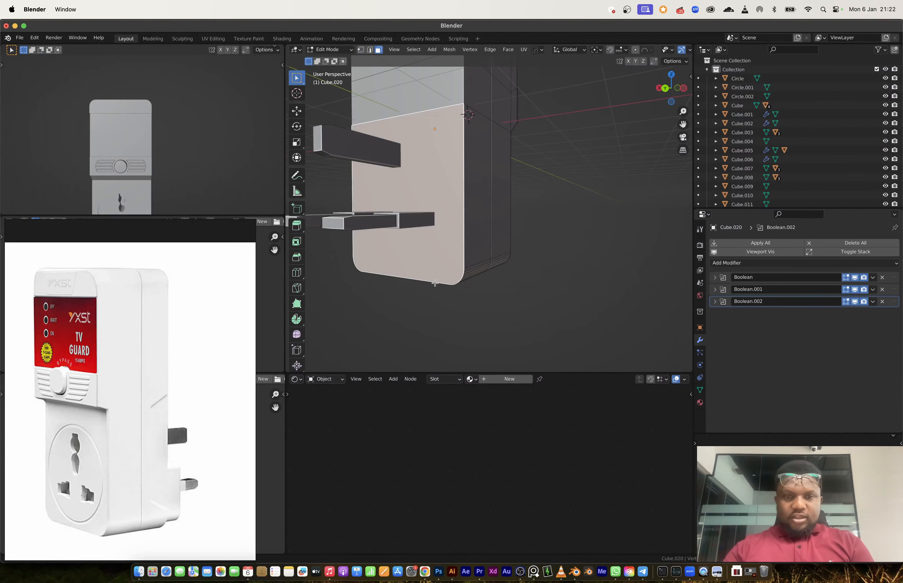
key(i)
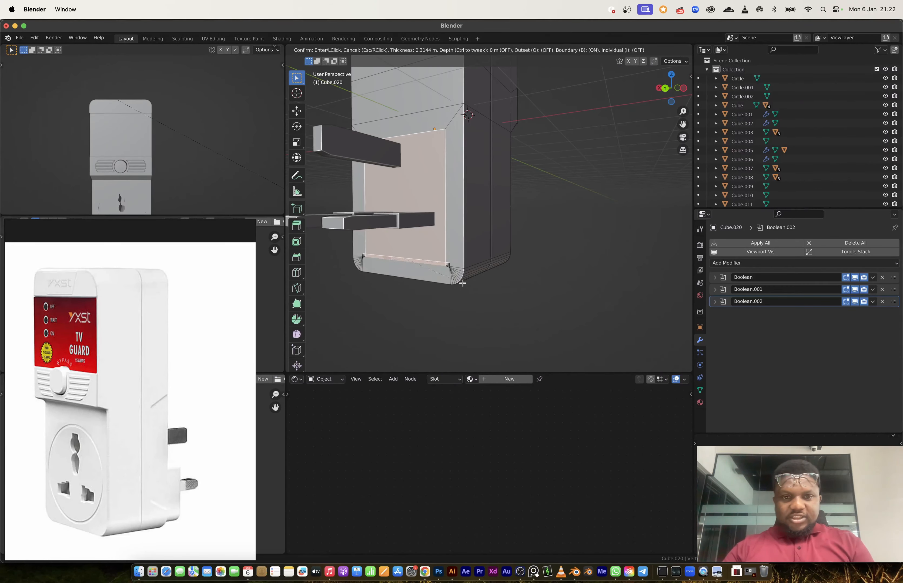
click(466, 287)
key(s)
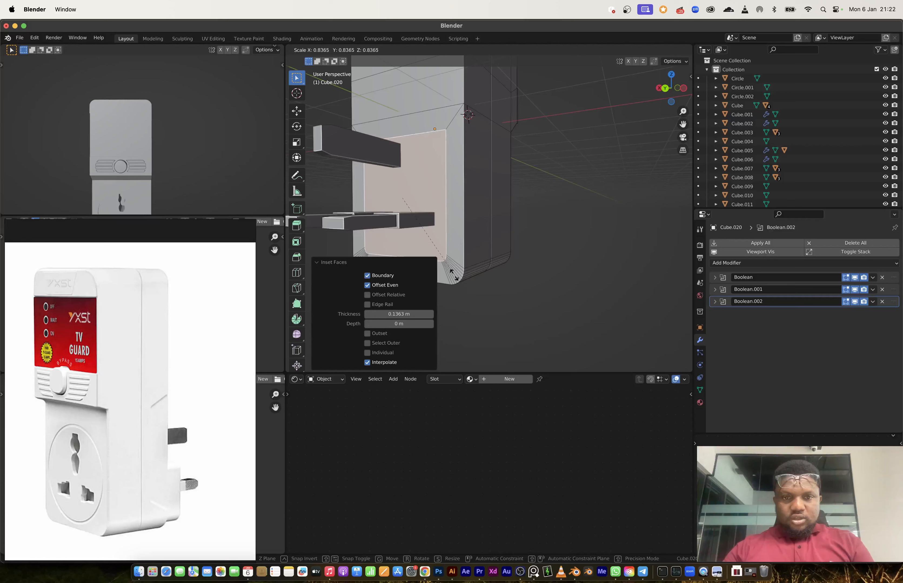
click(455, 273)
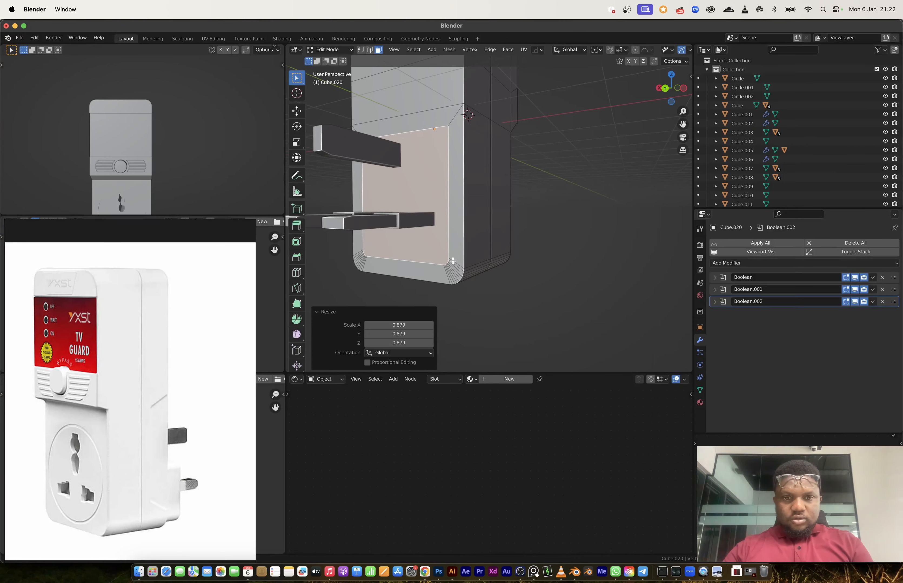
- Raise the lower edge vertices of the inset back face by about 0.188 m along Z
middle_drag(455, 273, 411, 233)
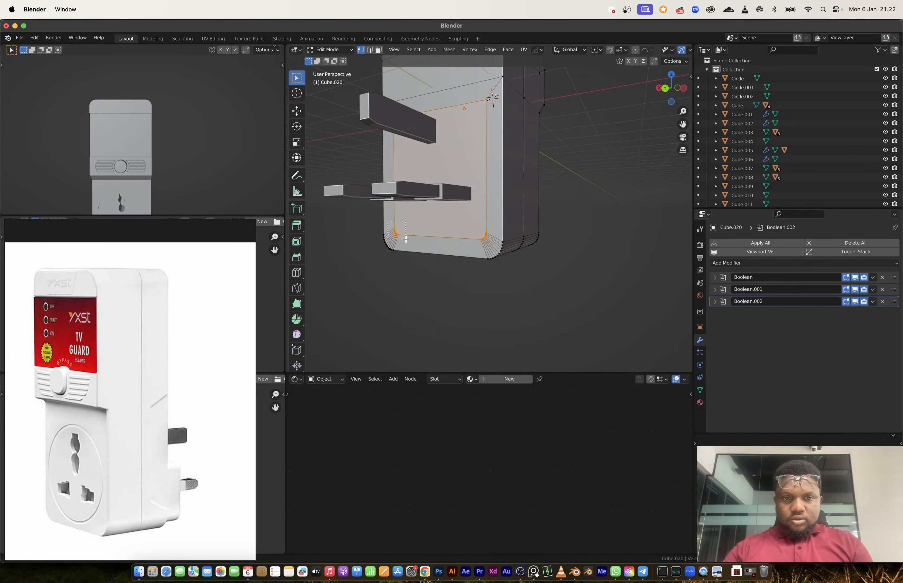
drag(491, 245, 491, 244)
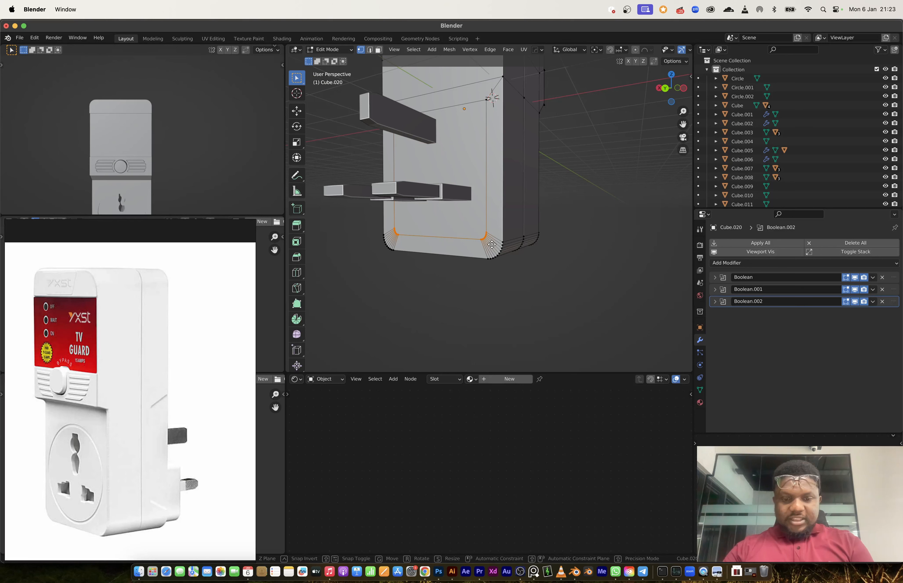
key(g)
key(z)
click(491, 232)
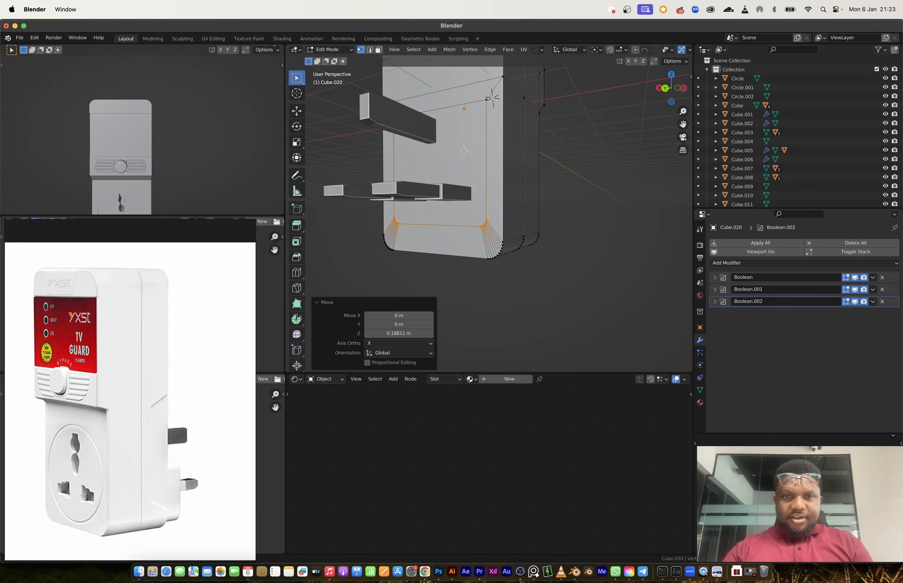
- Lower the upper edge of the inset back face by about 0.891 m along Z
middle_drag(492, 232, 355, 102)
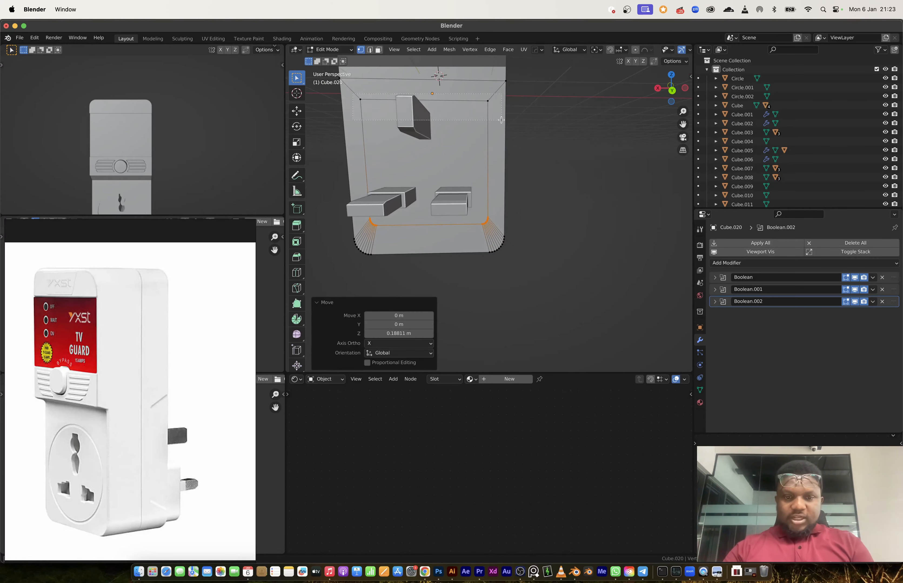
drag(501, 120, 501, 121)
key(g)
key(z)
click(496, 183)
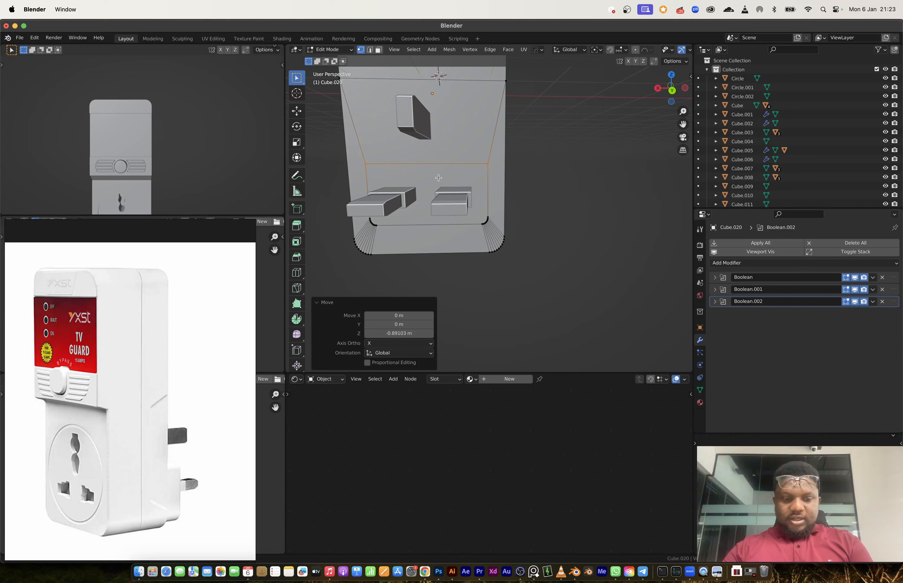
- Extrude the inset back face outward into a raised block around the two lower pins
key(3)
middle_drag(439, 178, 481, 204)
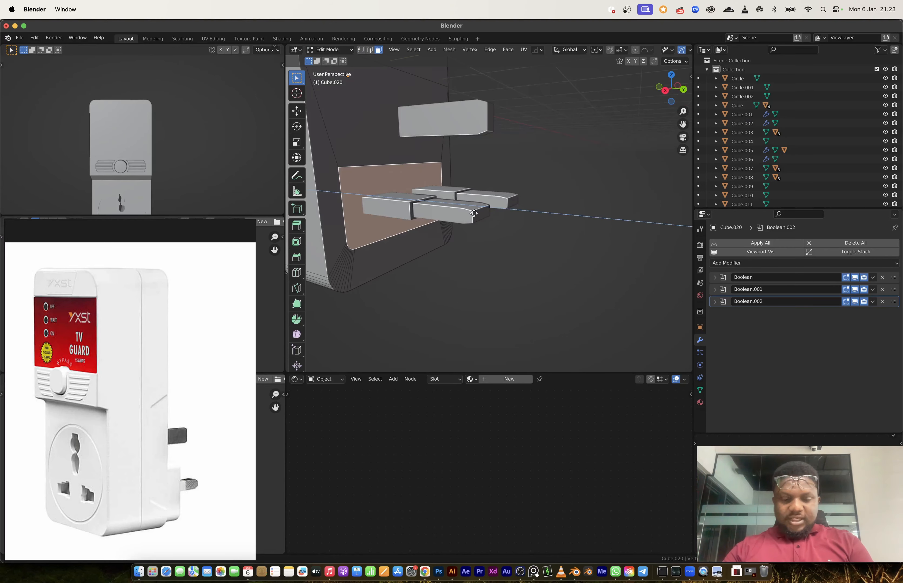
key(e)
click(491, 218)
key(Tab)
scroll(490, 218, down, 5)
middle_drag(490, 218, 407, 224)
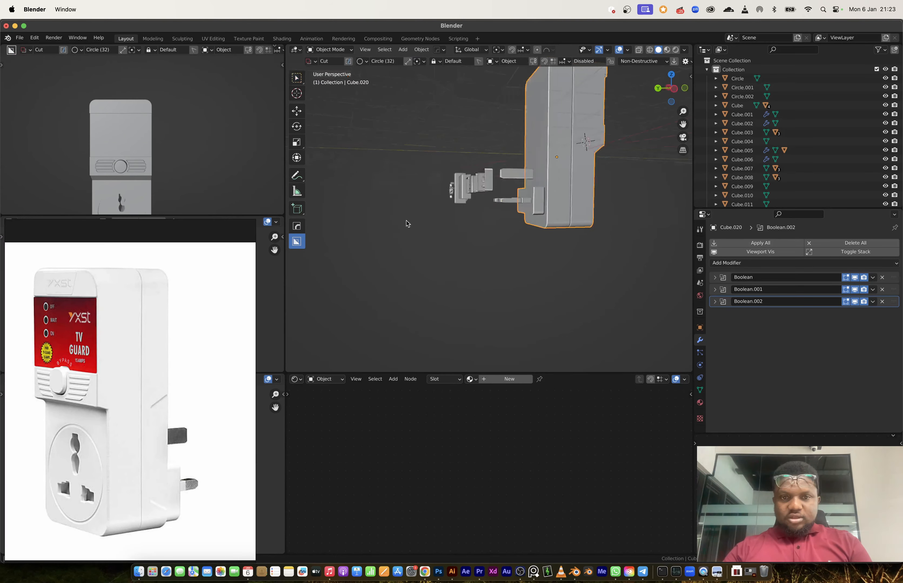
- Set the pins' origin to their geometry and scale all three pins to 1.102
shift+middle_drag(516, 228, 471, 264)
middle_drag(533, 247, 501, 261)
click(464, 226)
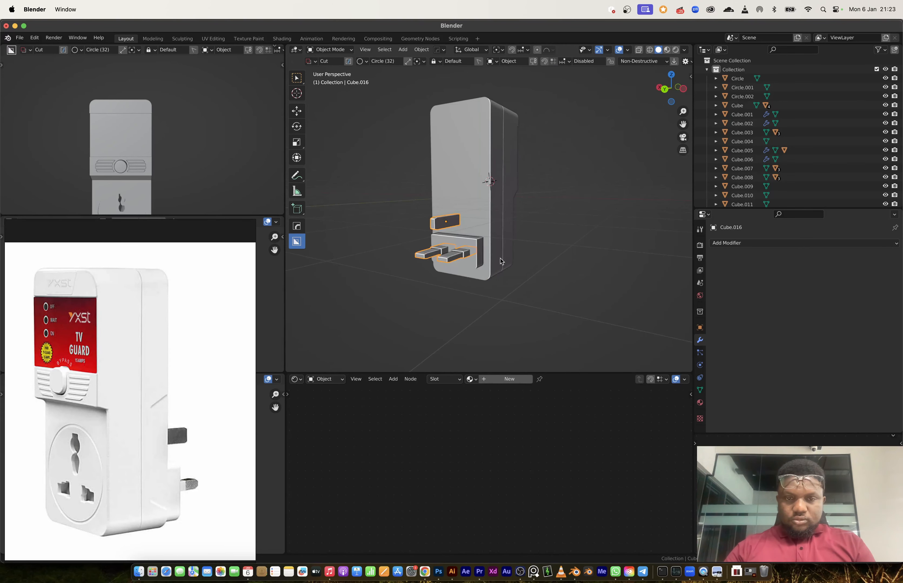
right_click(482, 264)
mouse_move(485, 261)
click(539, 268)
key(s)
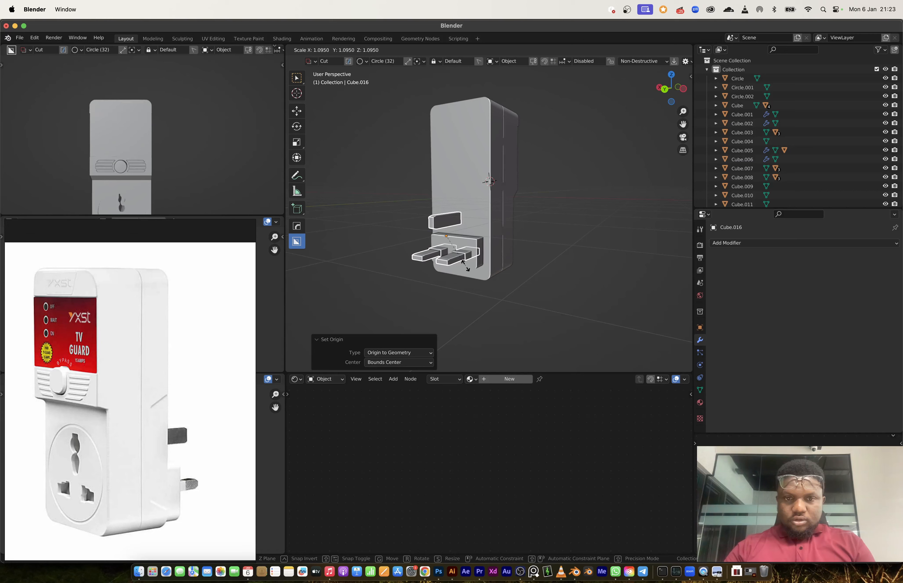
click(465, 266)
- Narrow the two lower pins slightly along X, scaling each about its individual origin
scroll(479, 258, up, 4)
mouse_move(474, 261)
middle_down()
mouse_move(511, 252)
mouse_move(493, 212)
mouse_move(499, 244)
mouse_move(488, 250)
middle_up()
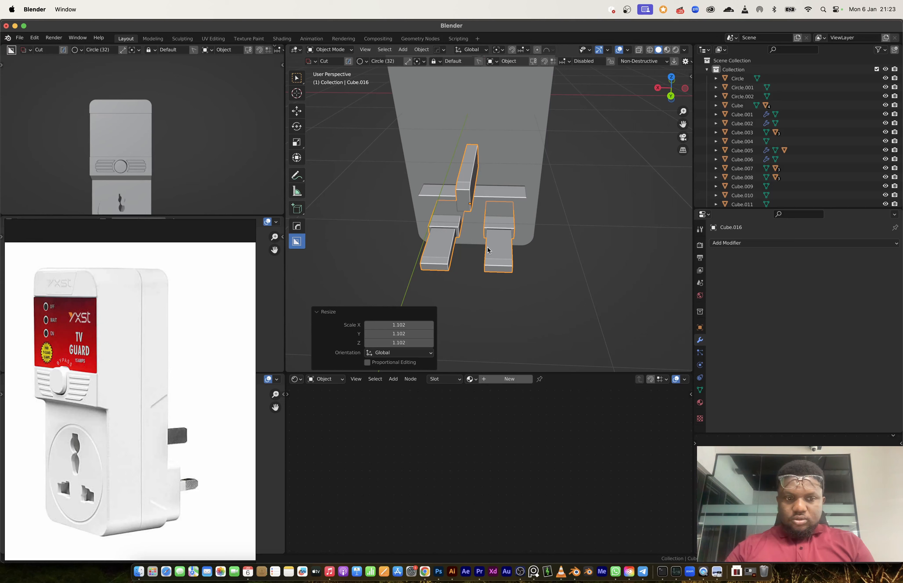
key(Tab)
key(a)
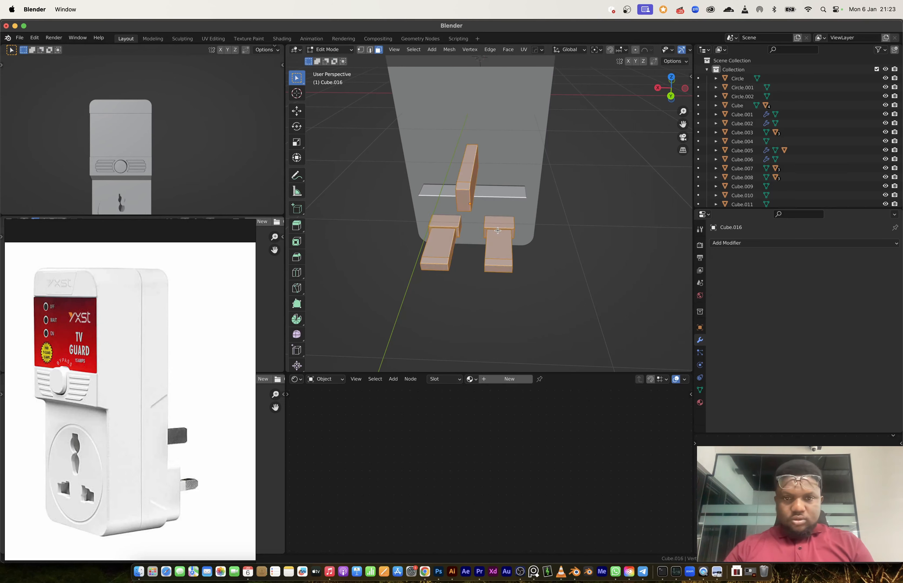
click(500, 231)
key(ctrl+l)
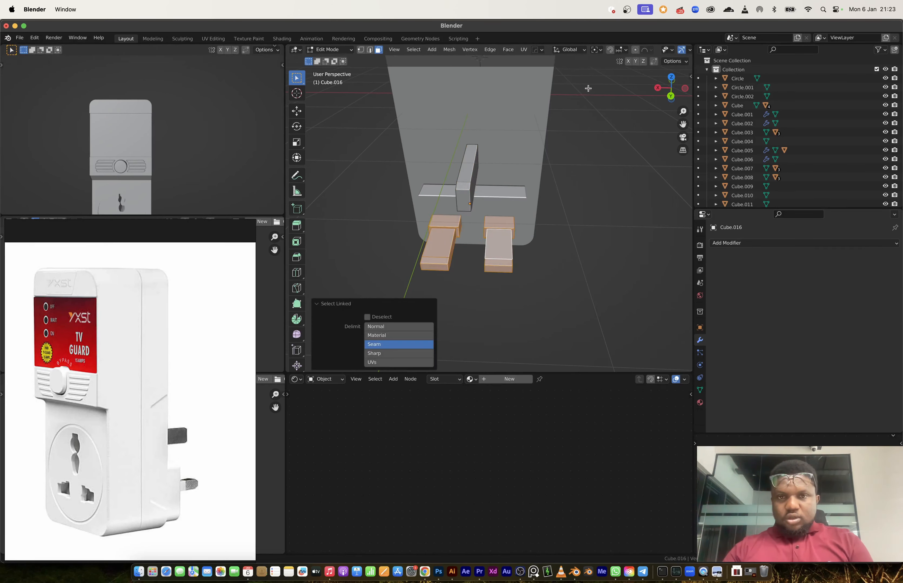
click(600, 52)
click(611, 81)
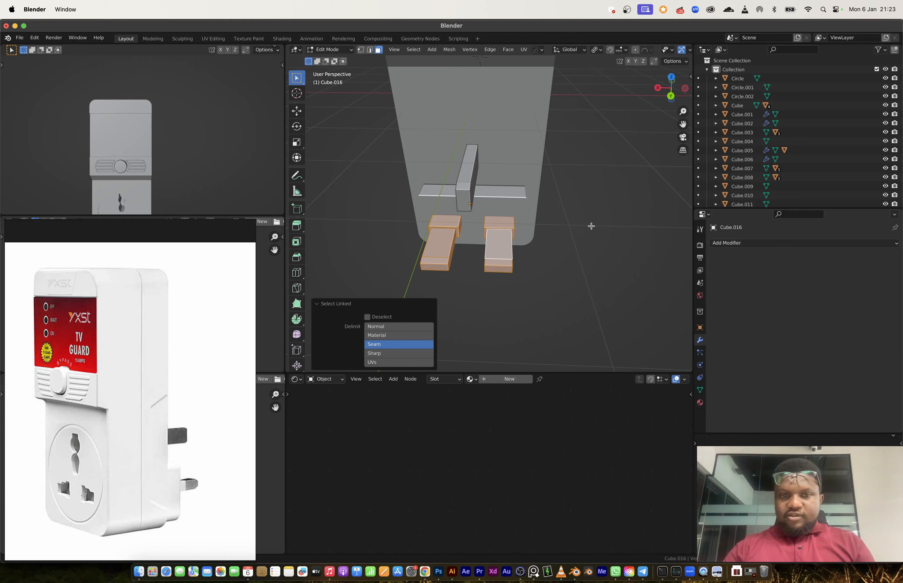
key(s)
key(x)
click(583, 232)
key(Tab)
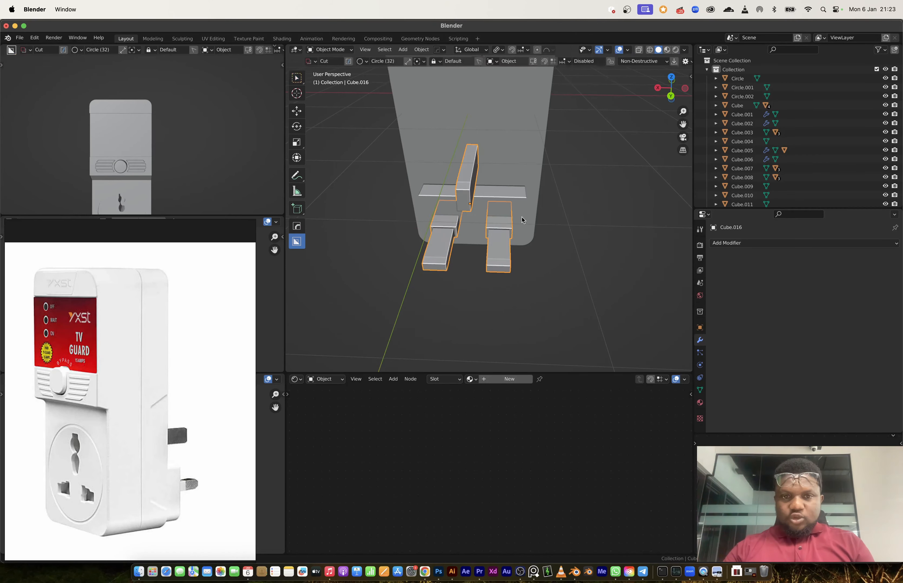
- Cut a shallow trapezoidal recess into the rear part of the adapter body's side, using a four-point Ngon drawn in left view
middle_drag(522, 220, 649, 177)
click(426, 231)
click(670, 88)
click(679, 92)
key(Tab)
scroll(546, 223, up, 3)
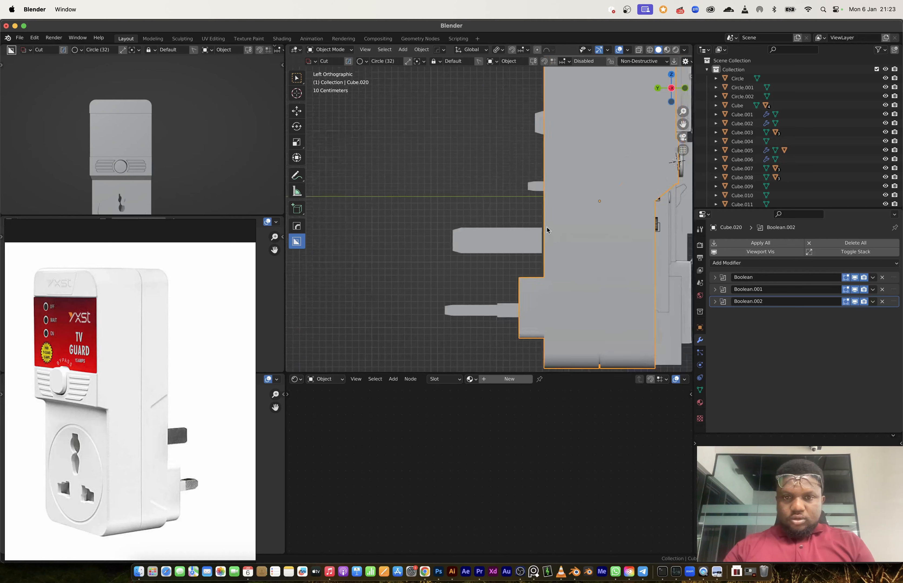
key(Tab)
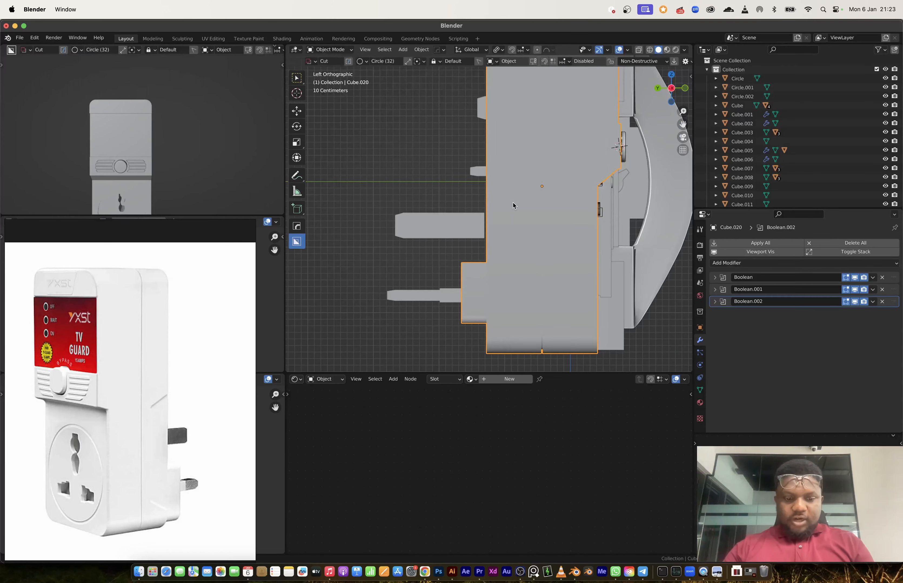
key(d)
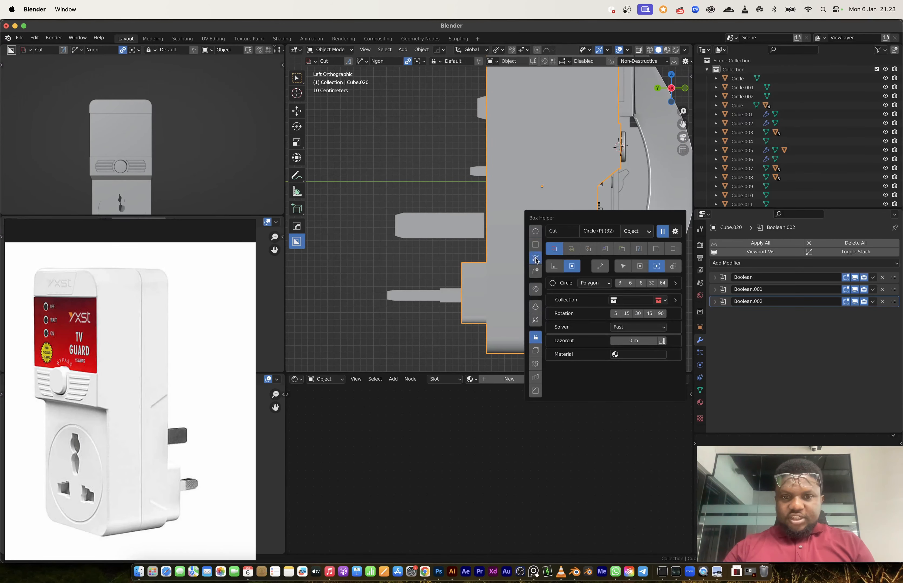
click(485, 167)
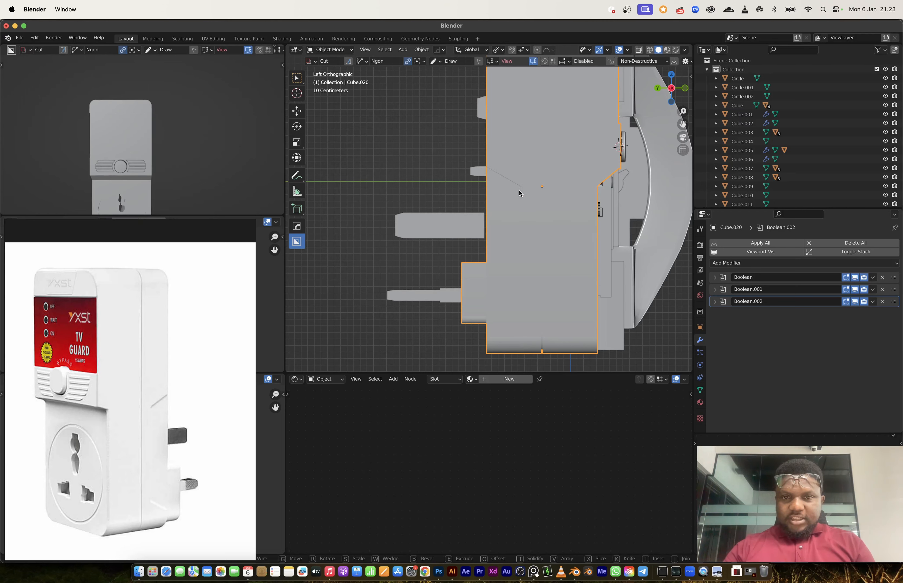
click(519, 192)
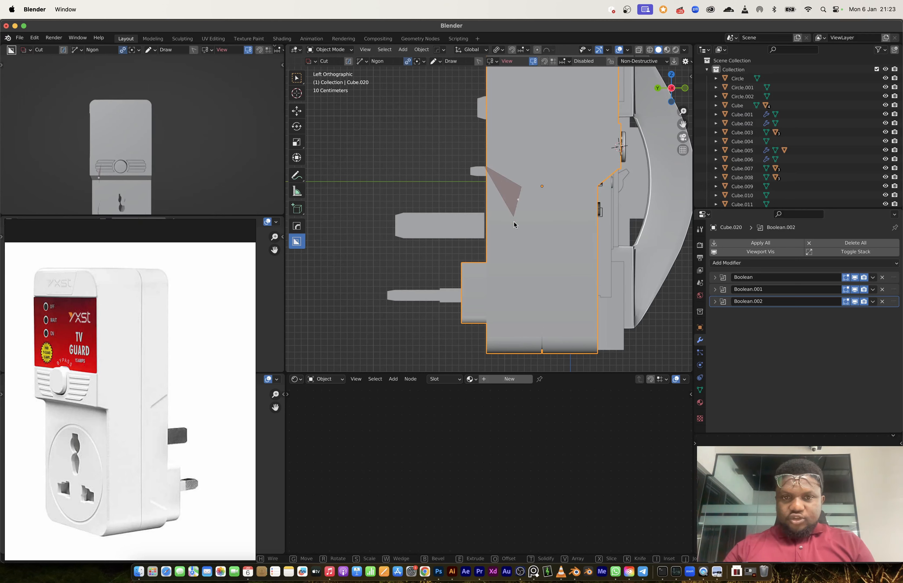
click(520, 312)
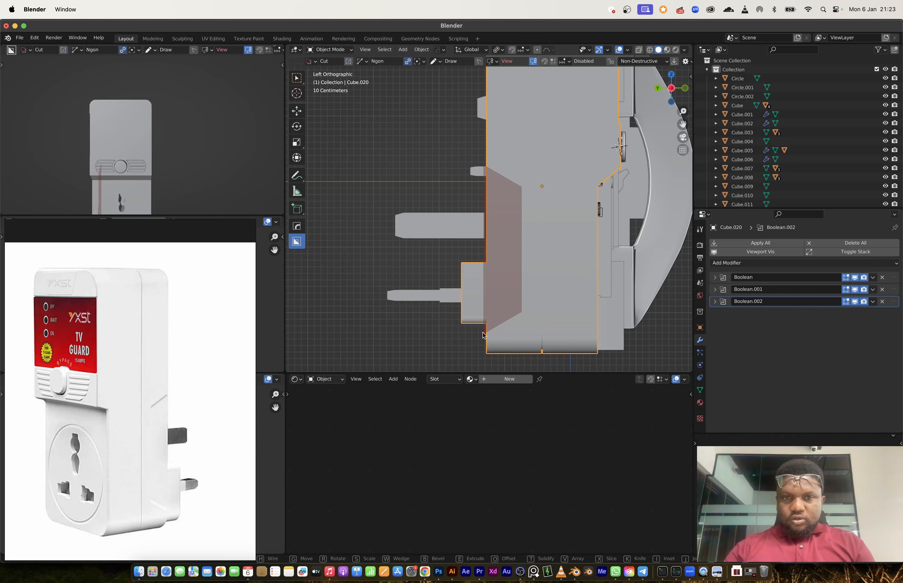
click(483, 335)
middle_drag(483, 336, 500, 324)
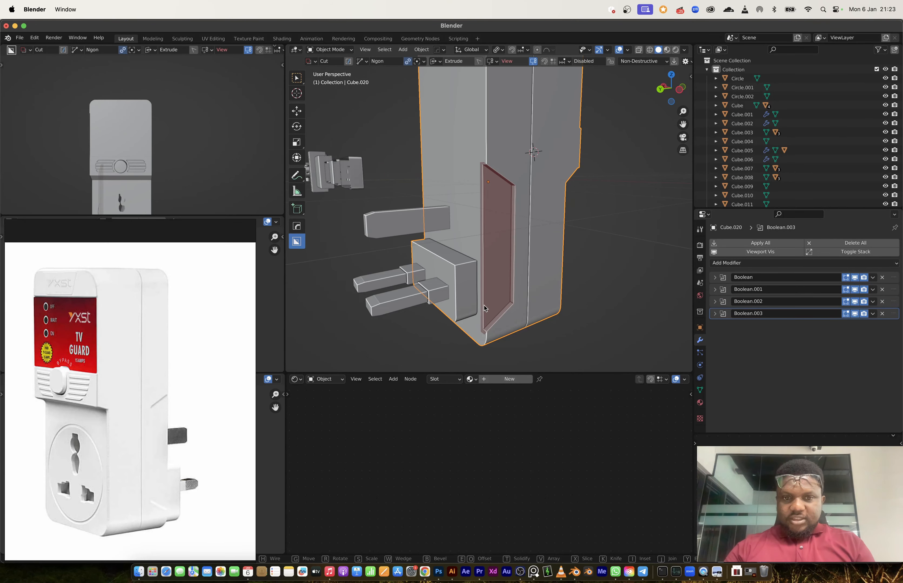
click(481, 308)
- Mirror the adapter body across its local X axis and apply the mirror modifier
middle_drag(481, 307, 526, 253)
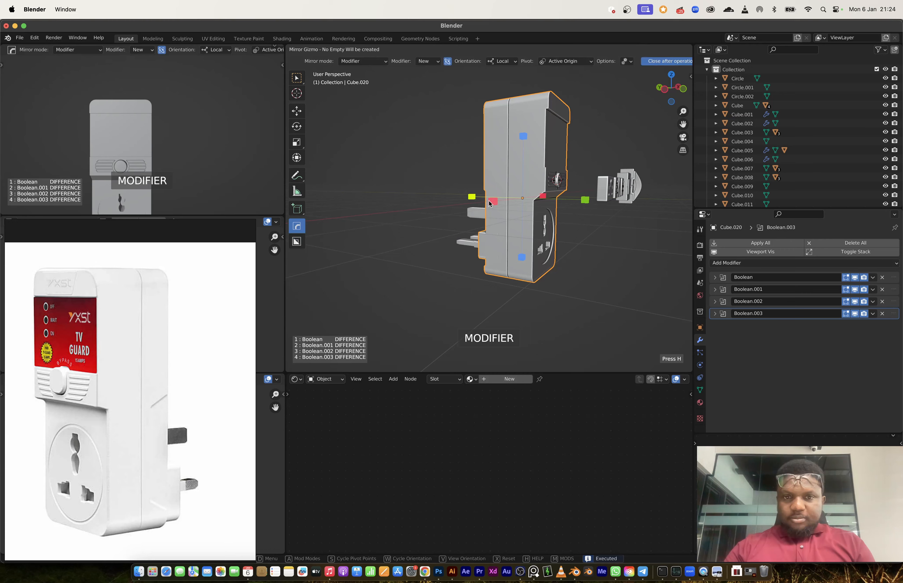
click(489, 203)
middle_drag(490, 205, 423, 208)
middle_drag(552, 236, 354, 275)
key(ctrl+a)
- Select all parts of the plug adapter and convert them to mesh
scroll(137, 355, down, 5)
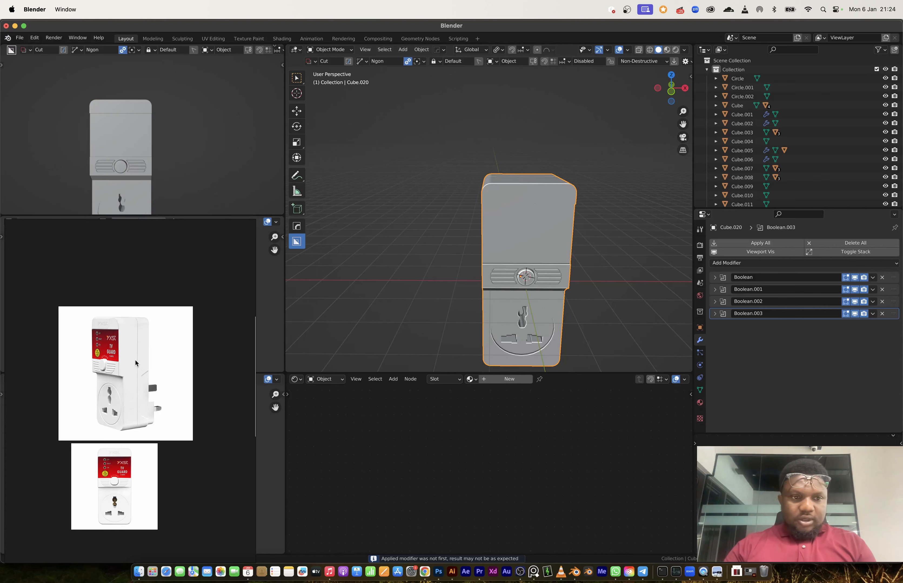
scroll(136, 360, up, 4)
scroll(529, 253, down, 3)
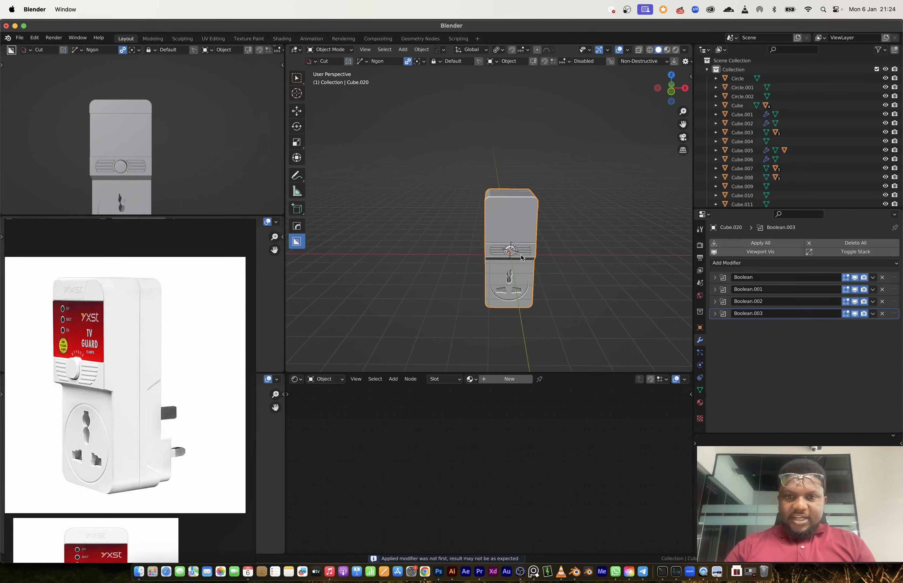
middle_drag(521, 258, 546, 238)
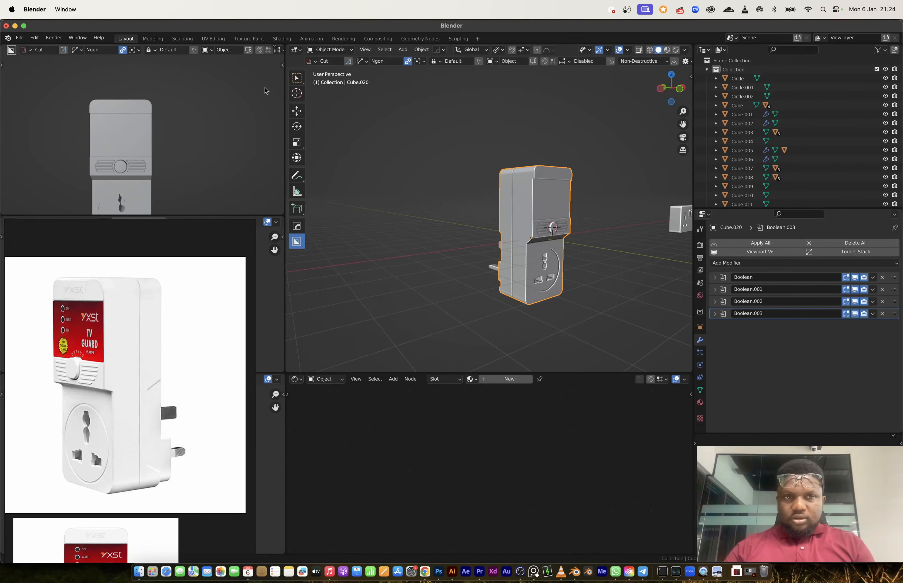
click(297, 78)
drag(454, 127, 593, 327)
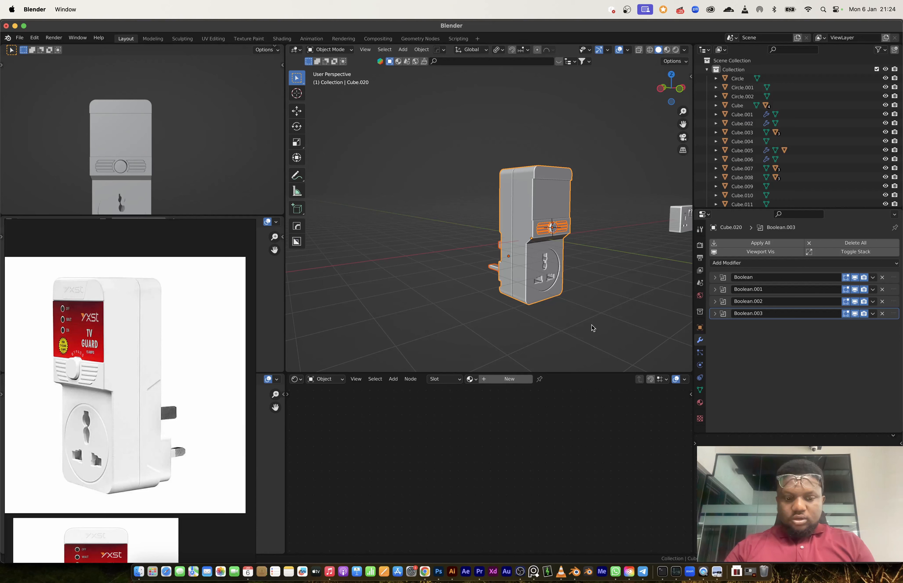
right_click(593, 328)
click(561, 420)
- Move the whole plug adapter 62.243 m along X to the end of the row of finished models
scroll(555, 264, down, 2)
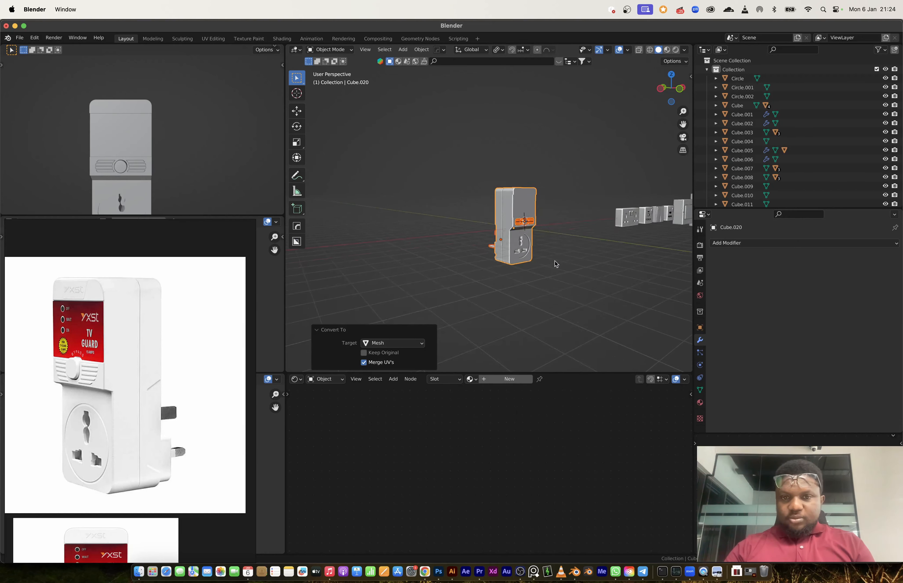
scroll(555, 264, down, 3)
key(g)
key(x)
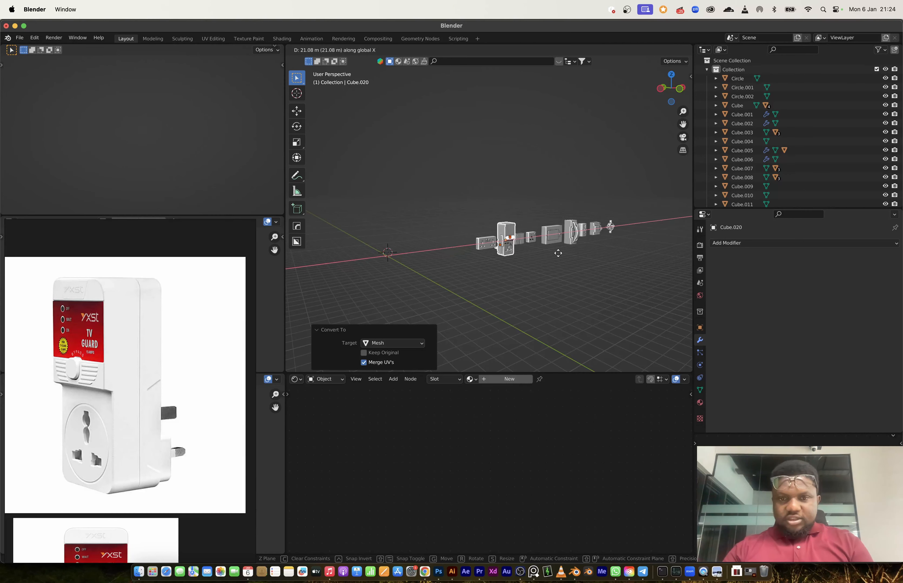
click(630, 236)
- Examine the reference board and frame the photo of the orange and green knife switch
scroll(165, 424, down, 4)
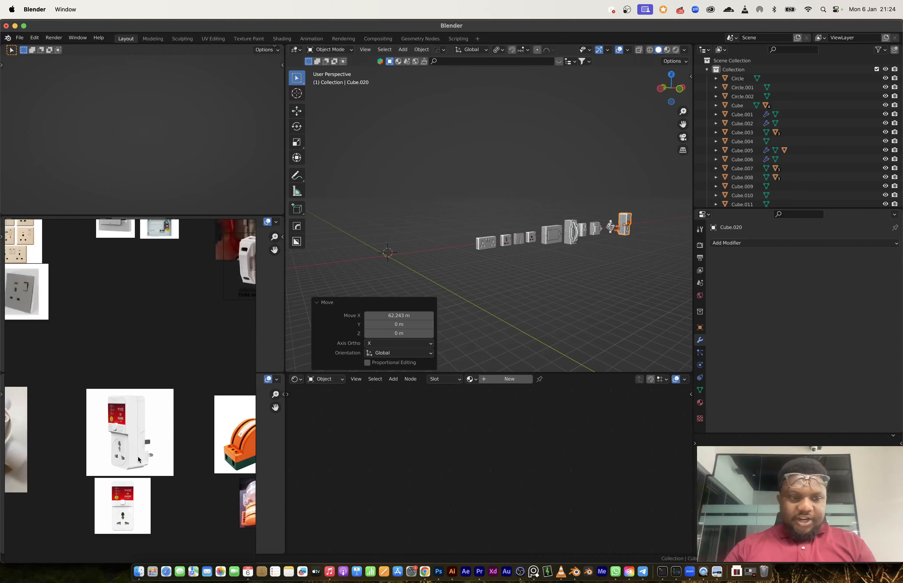
scroll(165, 423, up, 5)
scroll(165, 424, up, 1)
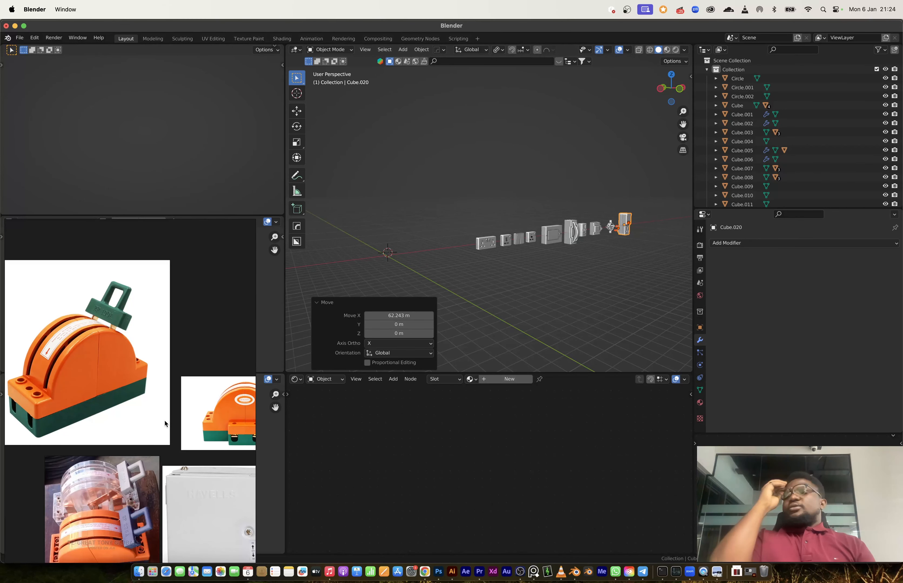
scroll(144, 455, down, 5)
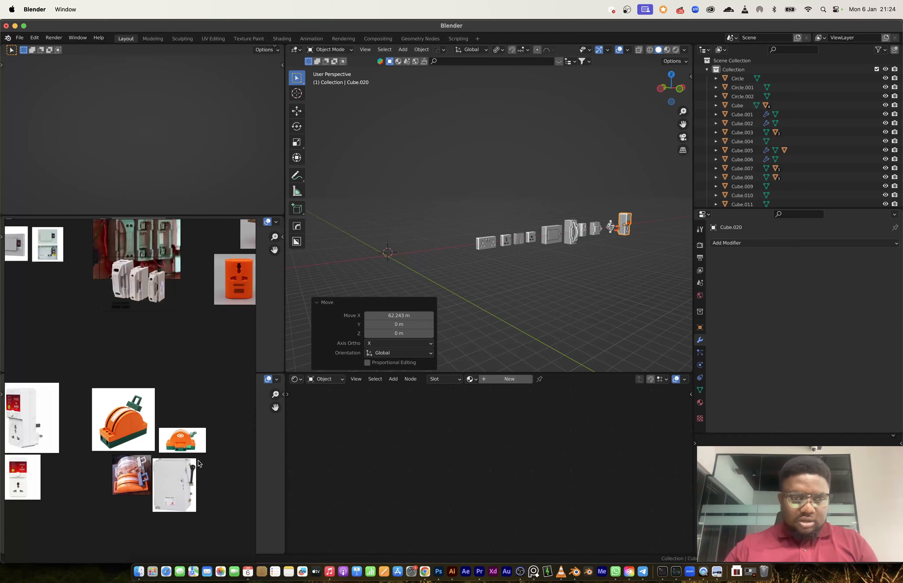
scroll(145, 455, up, 1)
middle_drag(173, 444, 104, 397)
scroll(104, 397, down, 1)
scroll(104, 397, up, 5)
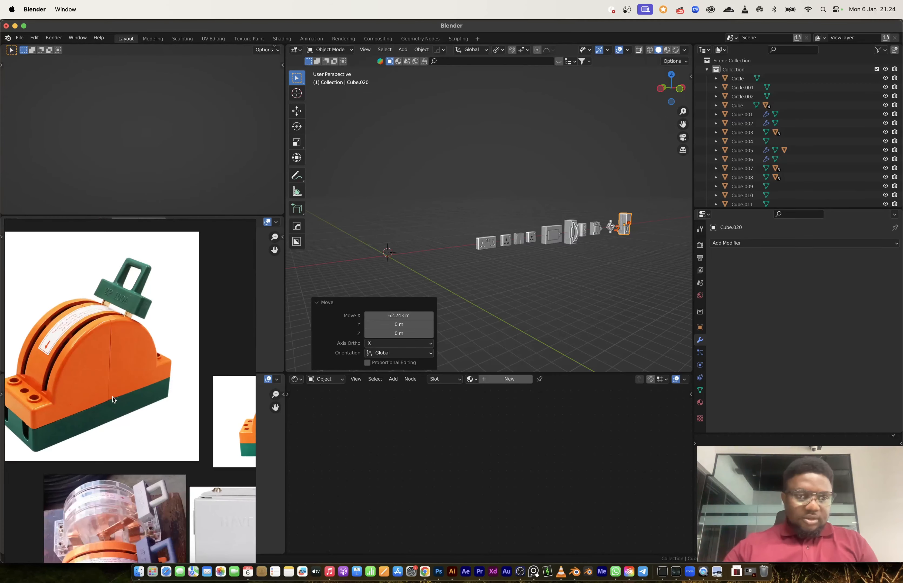
scroll(113, 398, up, 1)
scroll(112, 399, down, 1)
scroll(400, 269, up, 1)
- Add a 2 m cube at the world origin and scale it to 2.107 along Z
middle_drag(400, 269, 537, 236)
key(shift+a)
mouse_move(537, 235)
click(576, 246)
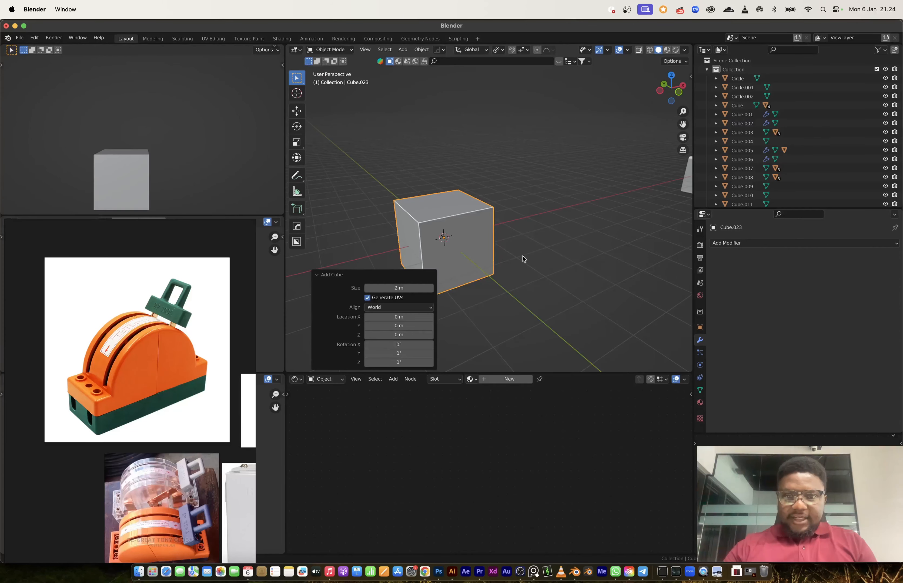
key(s)
key(z)
click(536, 322)
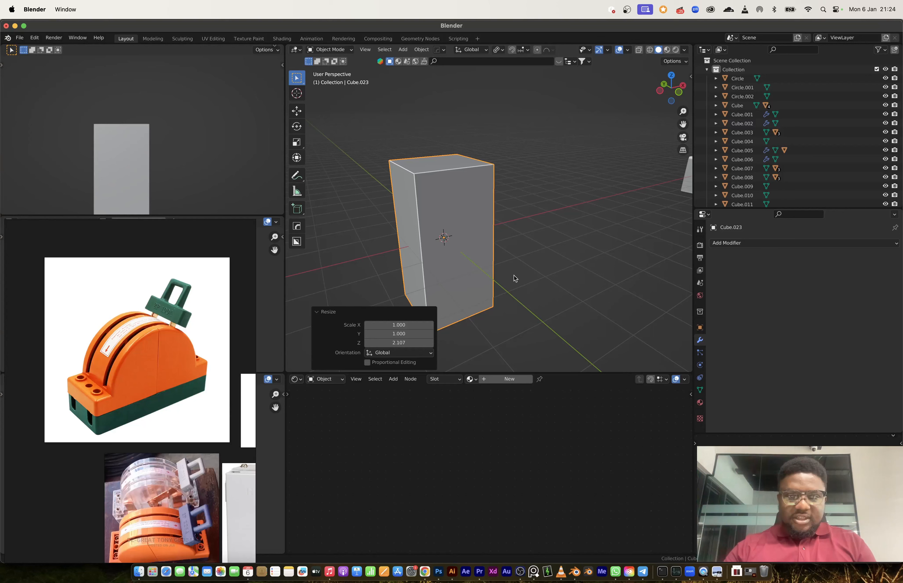
- Narrow the tall block along the Y axis
shift+middle_drag(514, 278, 546, 261)
key(s)
key(y)
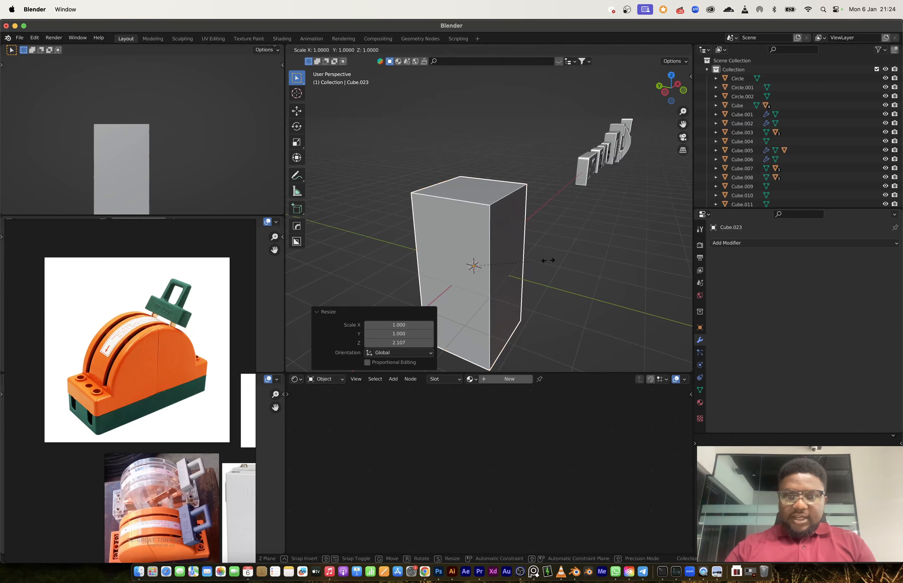
click(524, 262)
- Add one centred loop cut running lengthwise around the block, dividing its depth in half
key(Tab)
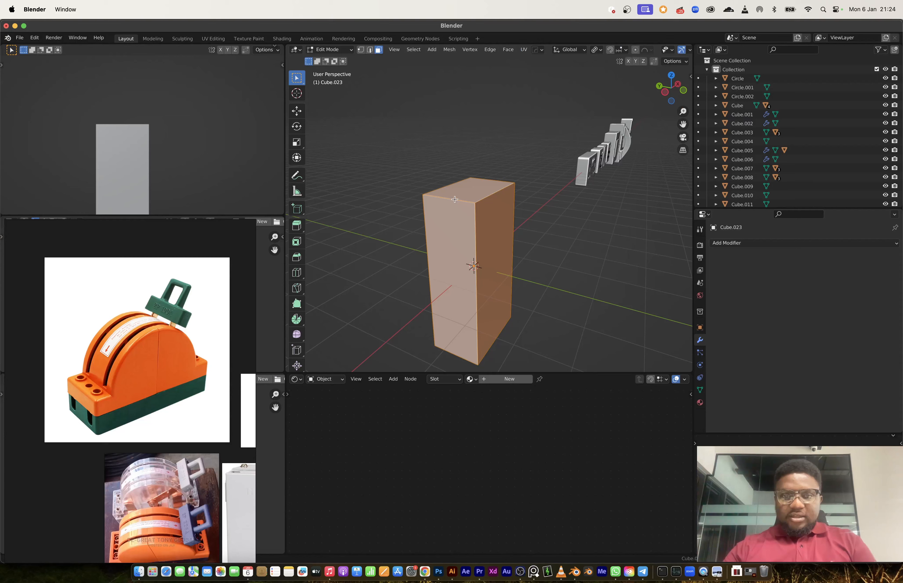
click(455, 200)
right_click(457, 205)
key(ctrl+b)
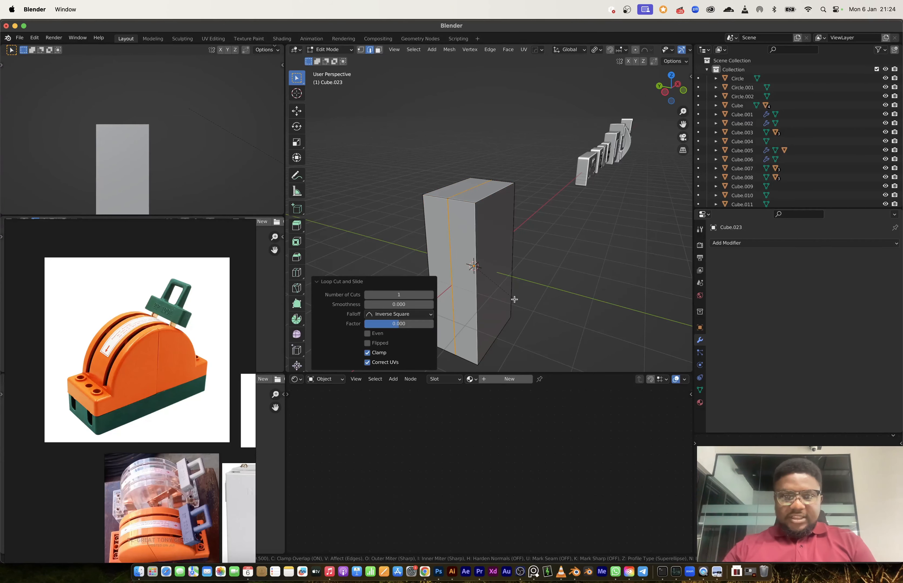
click(515, 299)
ctrl+middle_drag(515, 299, 501, 227)
key(alt+e)
click(512, 211)
right_click(511, 211)
- Stretch the block slightly taller along the Z axis
key(Tab)
ctrl+middle_drag(530, 182, 544, 292)
key(s)
key(z)
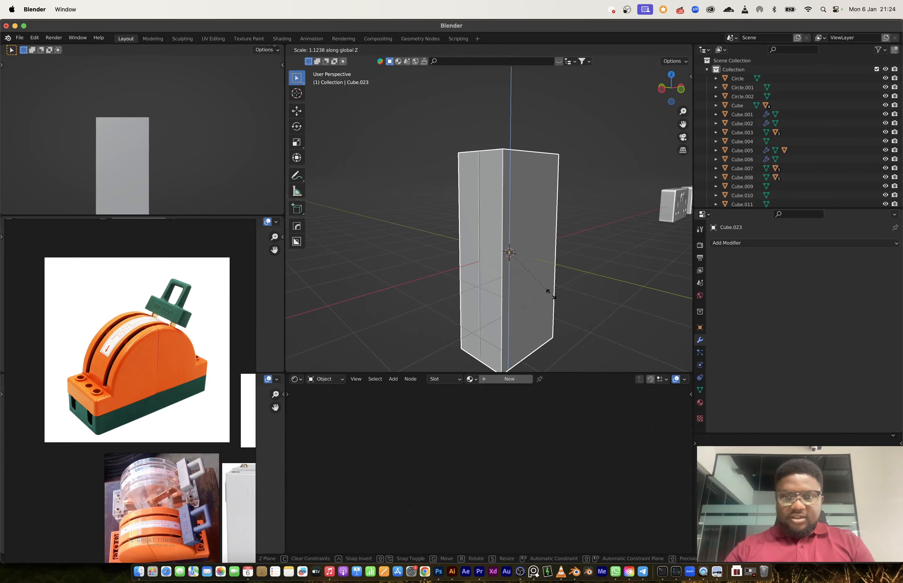
click(550, 294)
key(Tab)
key(Tab)
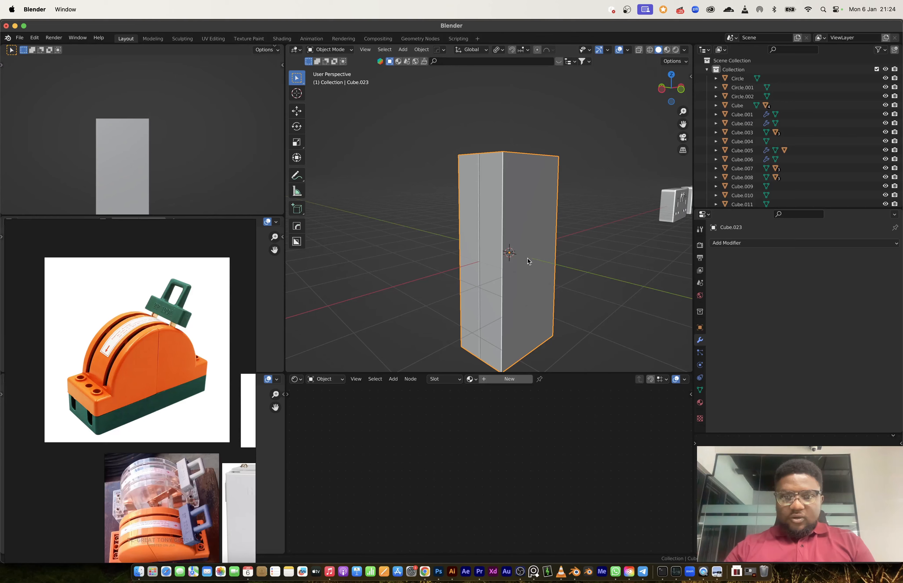
- Add a 64-vertex cylinder at the origin and rotate it 90° about X and 90° about Z
scroll(528, 262, down, 4)
key(shift+a)
mouse_move(512, 264)
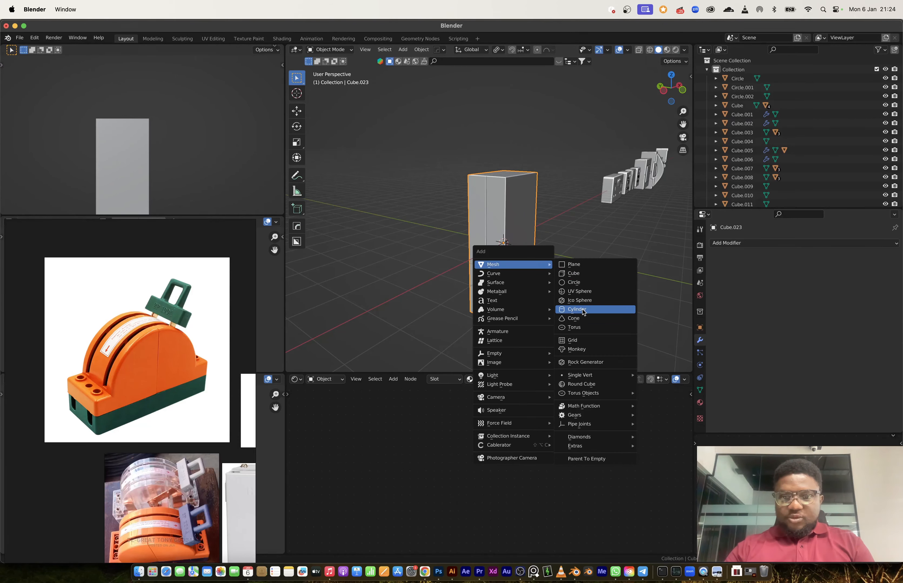
click(582, 310)
text(rx)
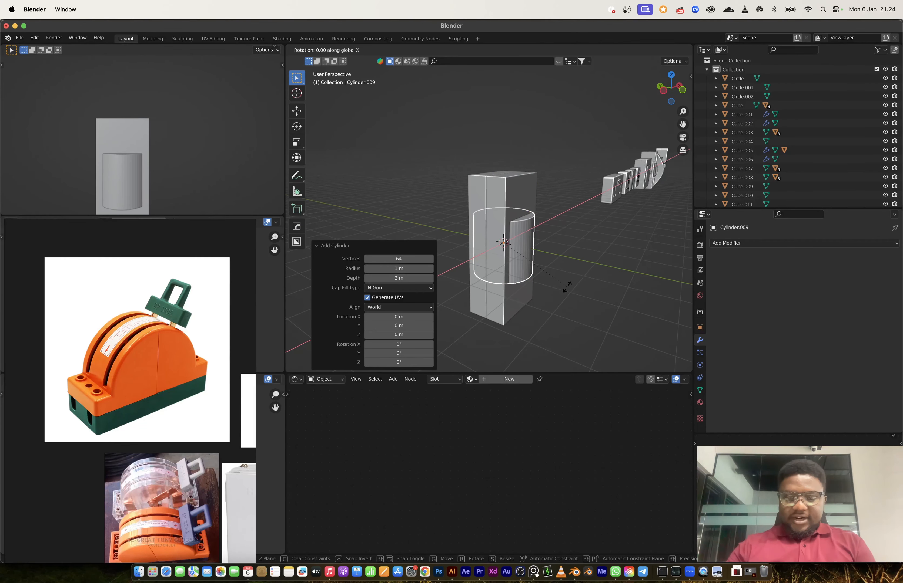
text(90)
key(Return)
text(r)
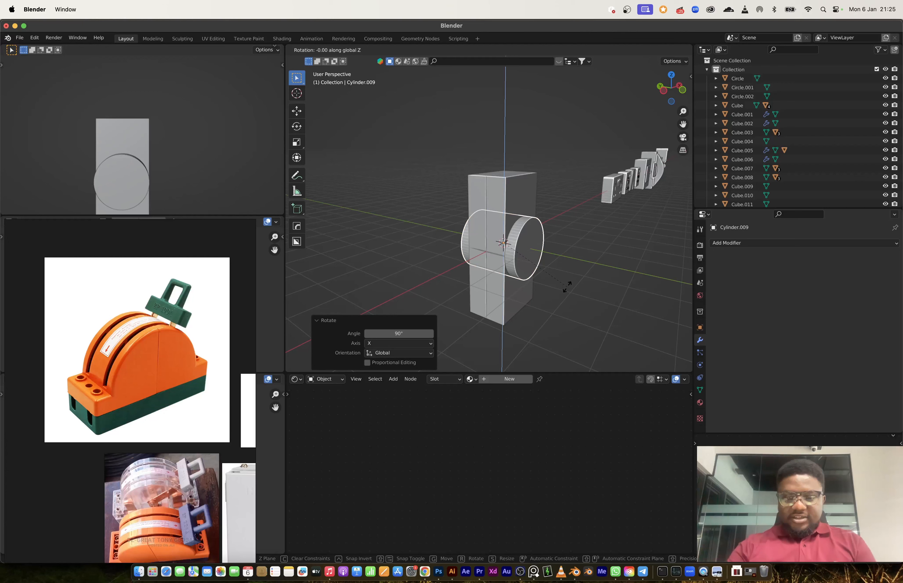
text(z90)
key(Return)
- Scale the cylinder uniformly to 1.833 and flatten it to 0.429 along X
key(s)
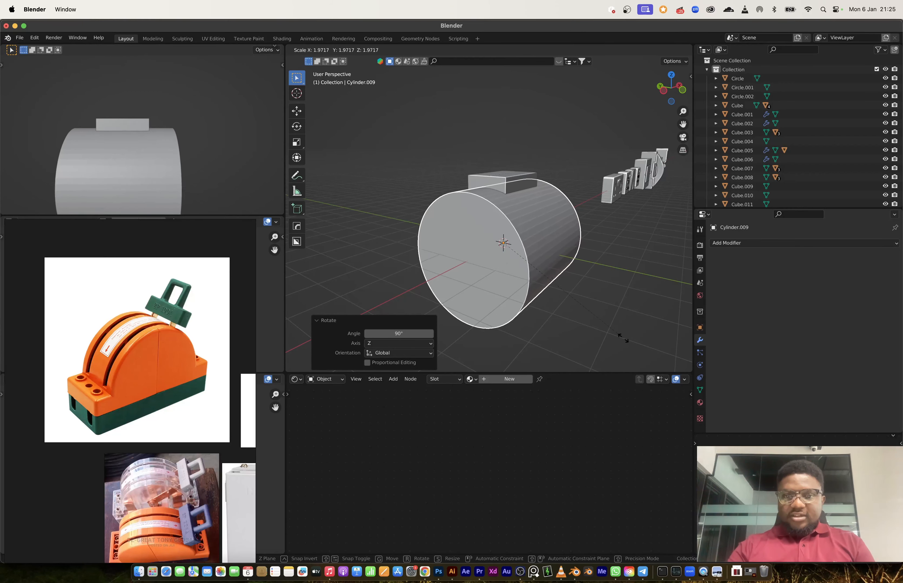
click(612, 329)
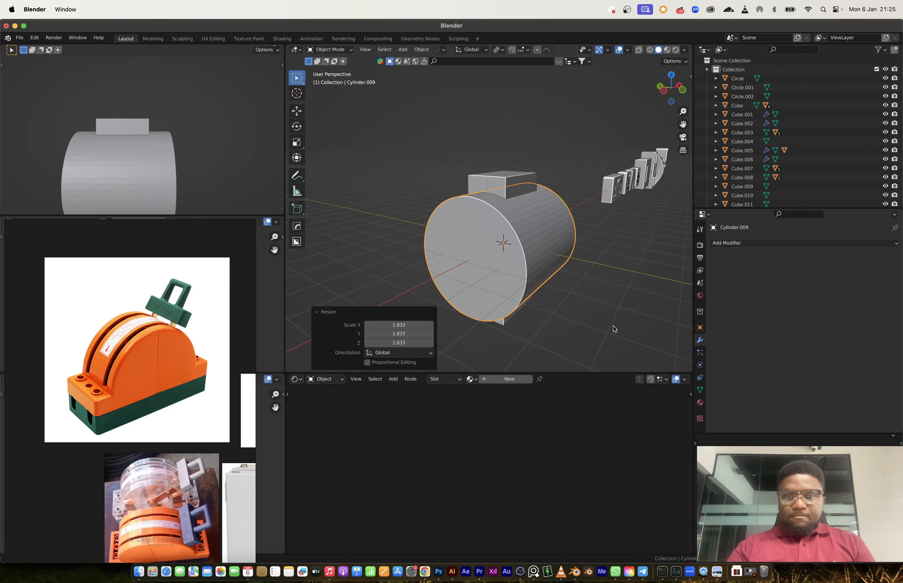
middle_drag(612, 328, 619, 262)
key(s)
key(x)
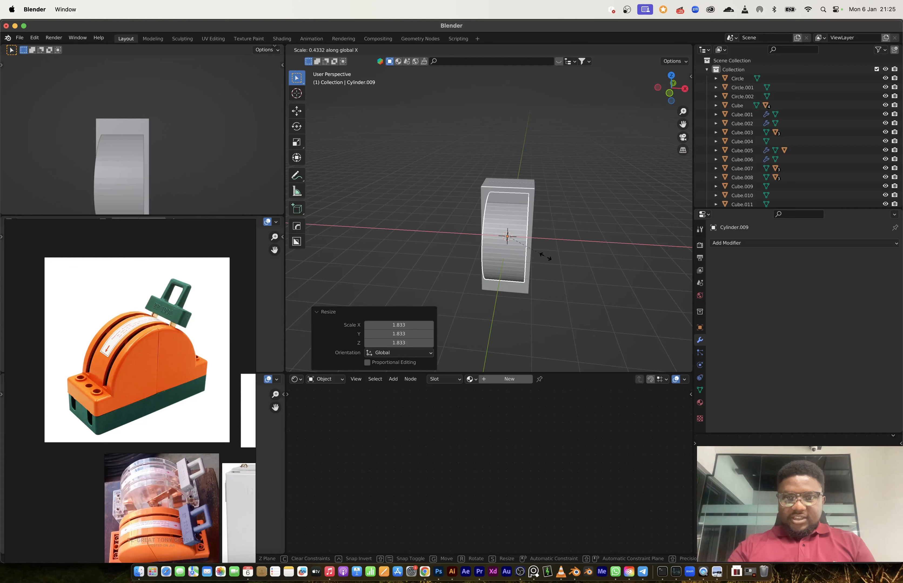
click(540, 258)
- Delete the vertices of the cylinder's rear half in left view, leaving a half disc in front
middle_drag(540, 258, 607, 261)
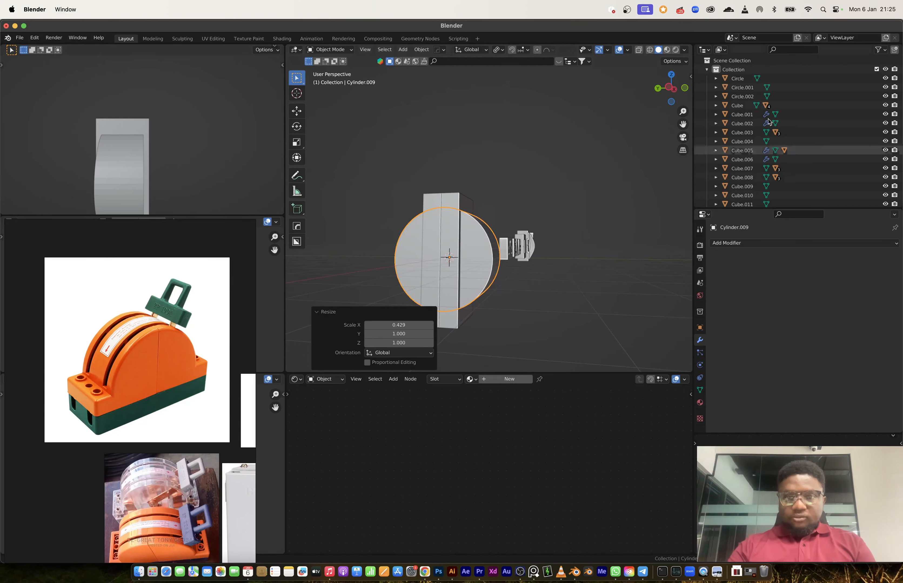
click(669, 89)
key(Tab)
key(1)
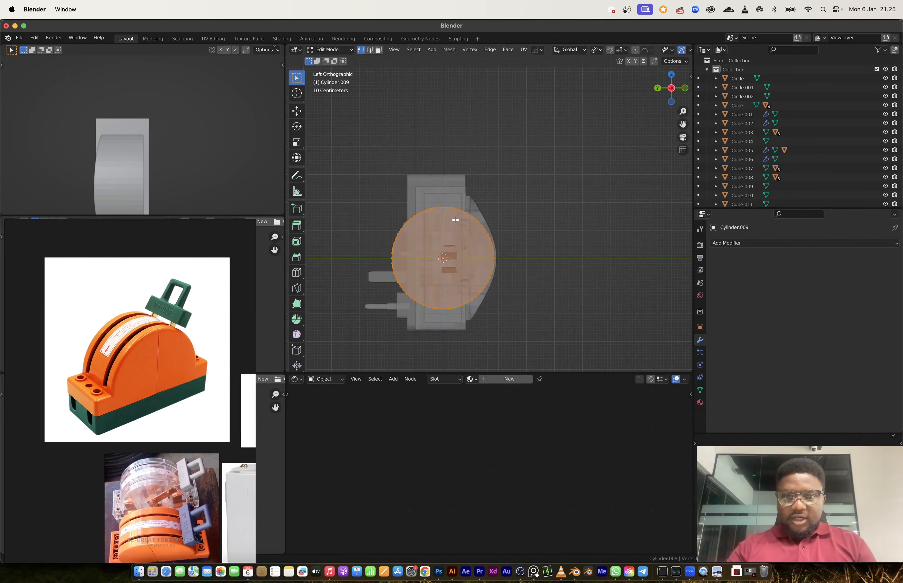
scroll(455, 220, up, 3)
drag(365, 102, 495, 316)
key(x)
click(495, 316)
middle_drag(495, 317, 528, 243)
scroll(453, 230, down, 5)
scroll(448, 234, down, 4)
shift+middle_drag(383, 225, 534, 254)
scroll(455, 244, up, 4)
key(Tab)
- Add a centred horizontal loop cut around the block and bevel it into two loops with a 0.708 m width
scroll(455, 256, up, 5)
click(429, 235)
middle_drag(429, 235, 476, 227)
key(Tab)
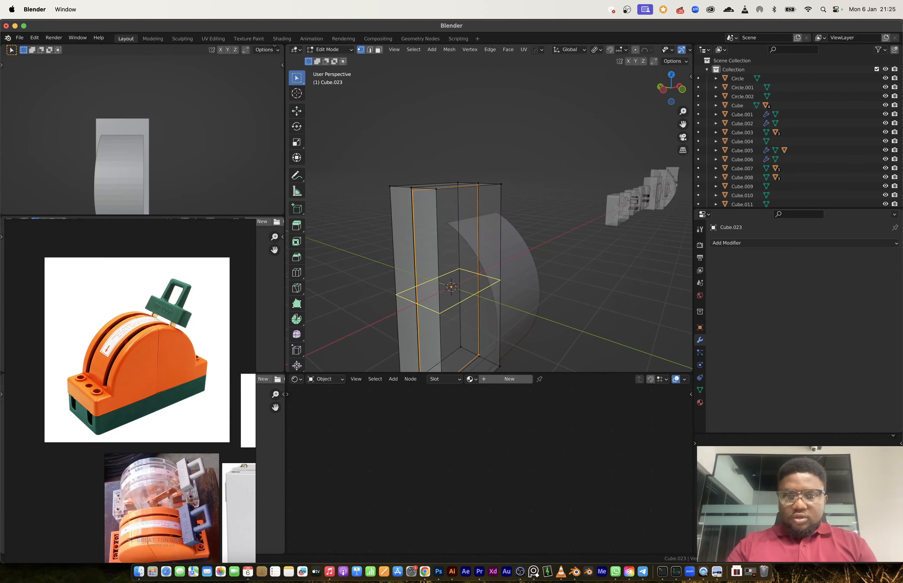
click(495, 352)
right_click(495, 352)
key(ctrl+b)
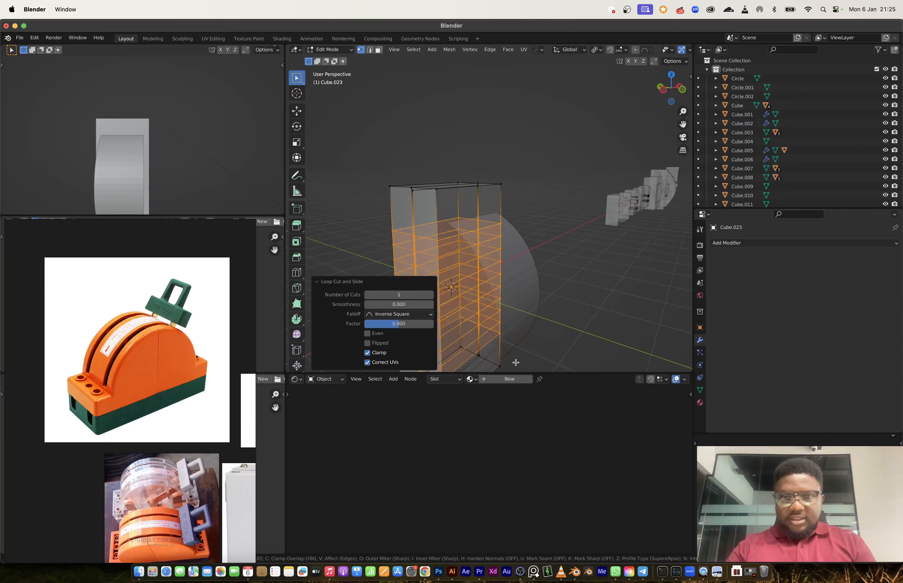
scroll(515, 363, down, 6)
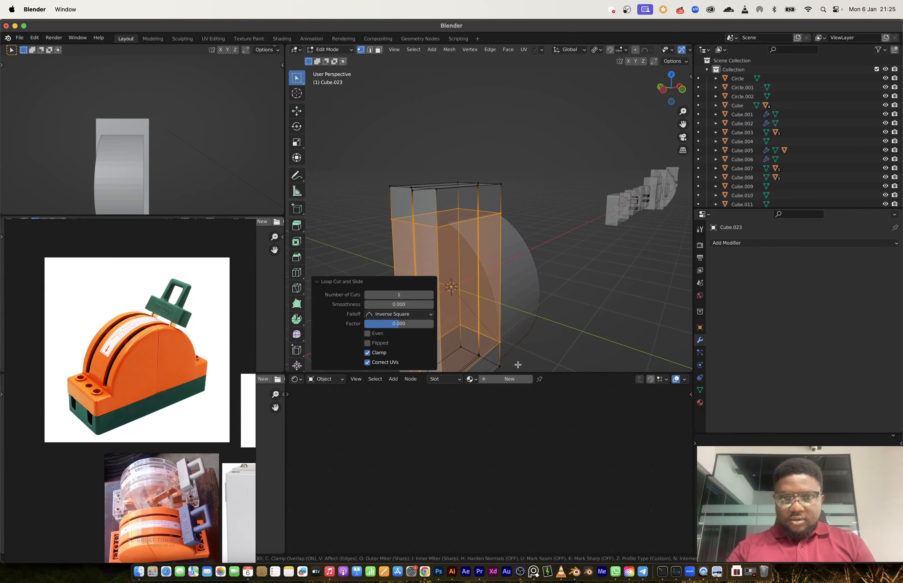
click(518, 365)
- Scale the two horizontal loops along Z to line them up with the half disc's ends
middle_drag(518, 365, 547, 303)
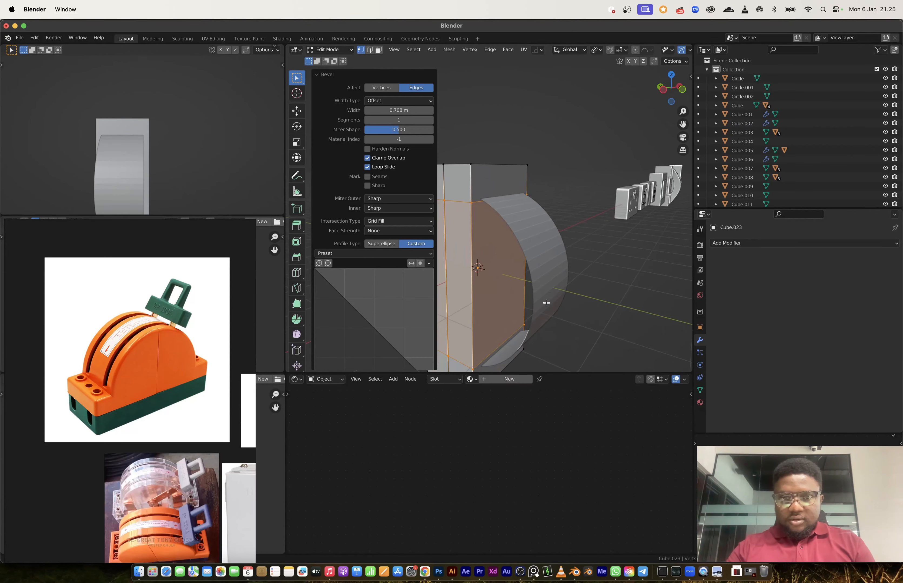
key(s)
key(z)
click(589, 354)
- Add a centred vertical loop cut across the block's front and bevel it into two loops matching the half disc's sides
middle_drag(589, 354, 532, 176)
key(ctrl+r)
click(532, 176)
right_click(531, 177)
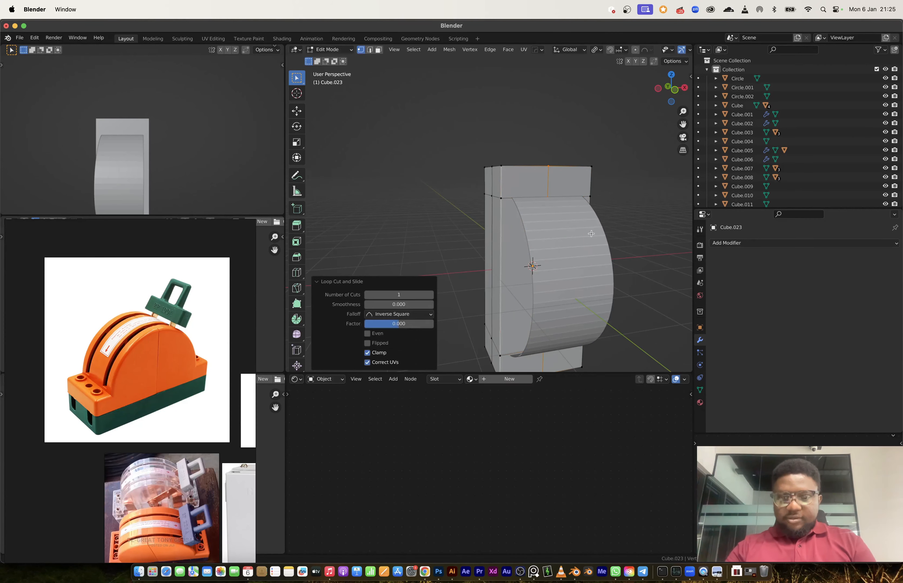
key(ctrl+b)
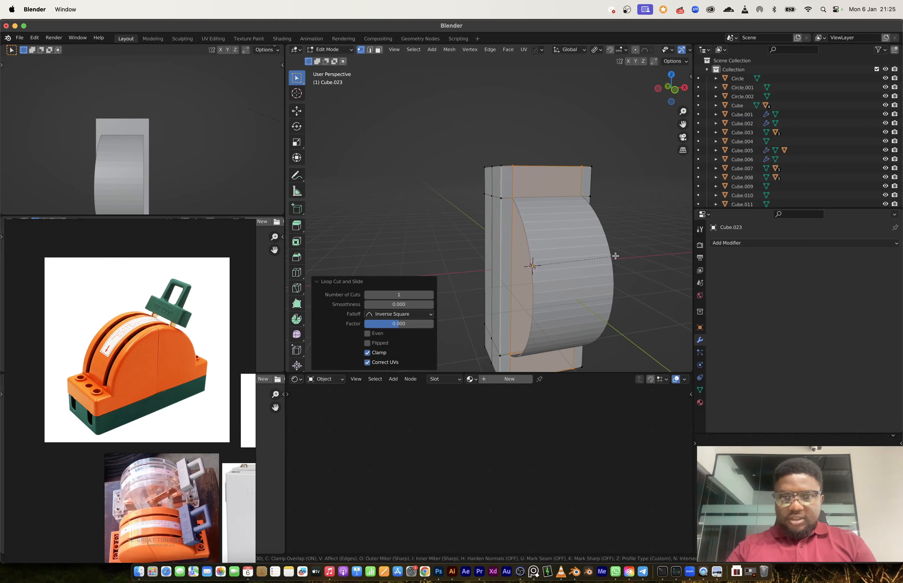
click(614, 257)
middle_drag(615, 256, 541, 227)
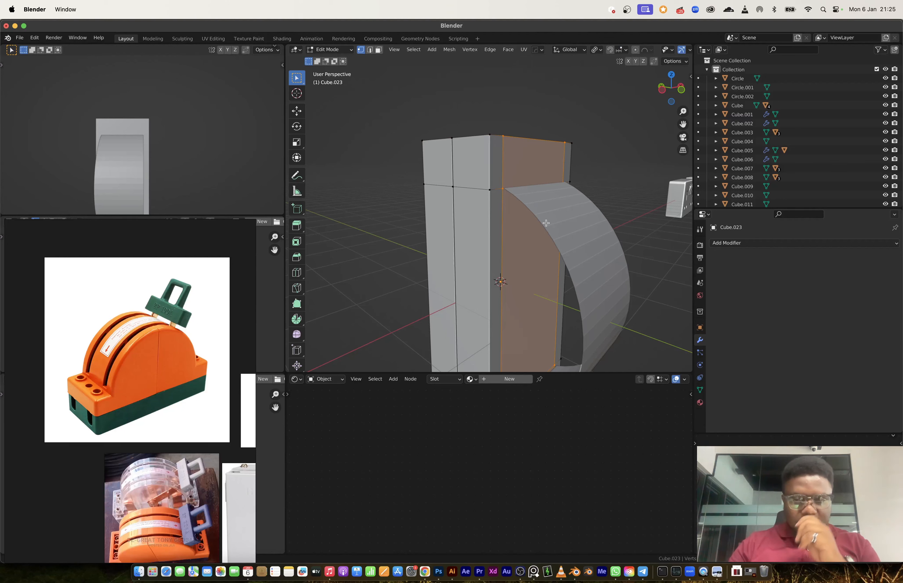
- Delete the 64-vertex half disc object in front of the block
key(Tab)
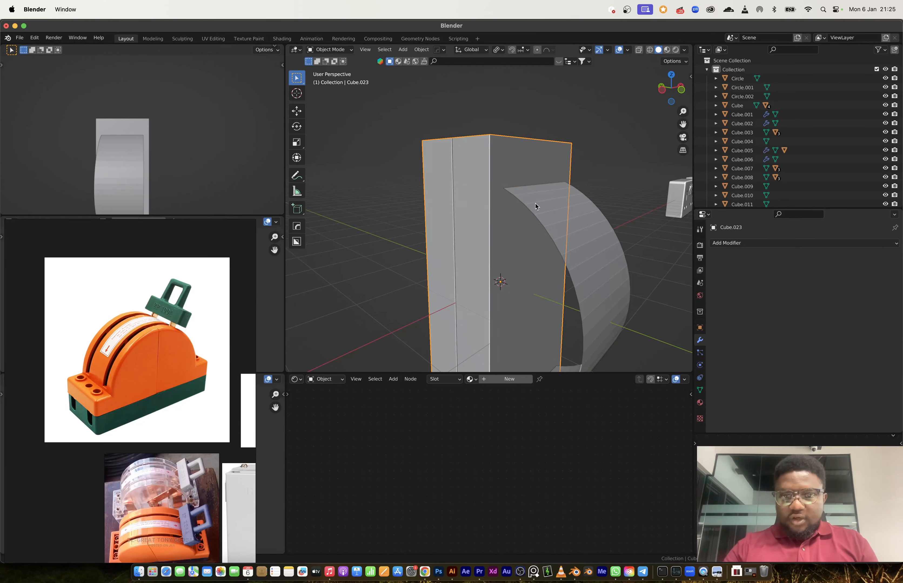
click(535, 206)
key(Tab)
scroll(540, 262, down, 2)
middle_drag(540, 262, 598, 236)
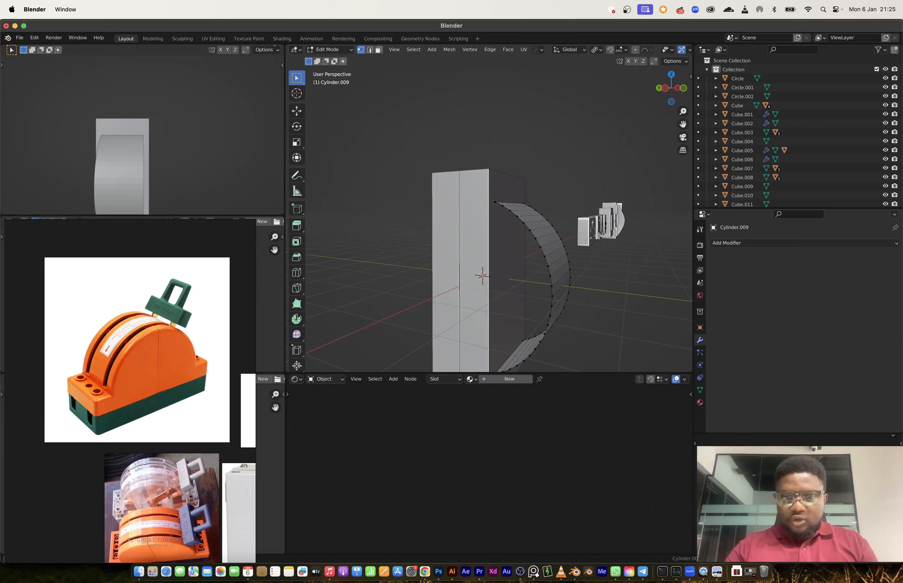
key(Tab)
key(x)
click(560, 269)
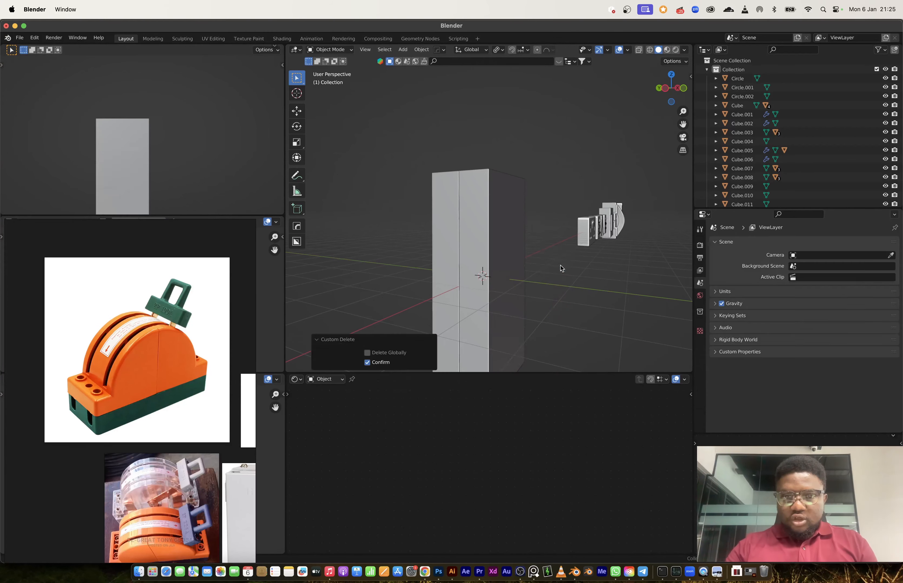
- Add a new cylinder at the origin with 18 vertices, 1 m radius and 2 m depth
key(shift+a)
mouse_move(561, 267)
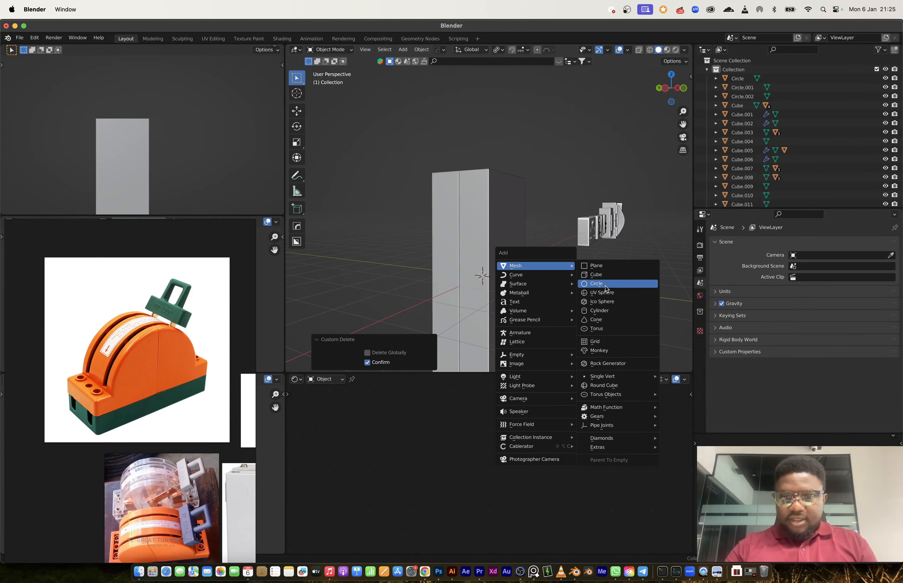
click(599, 310)
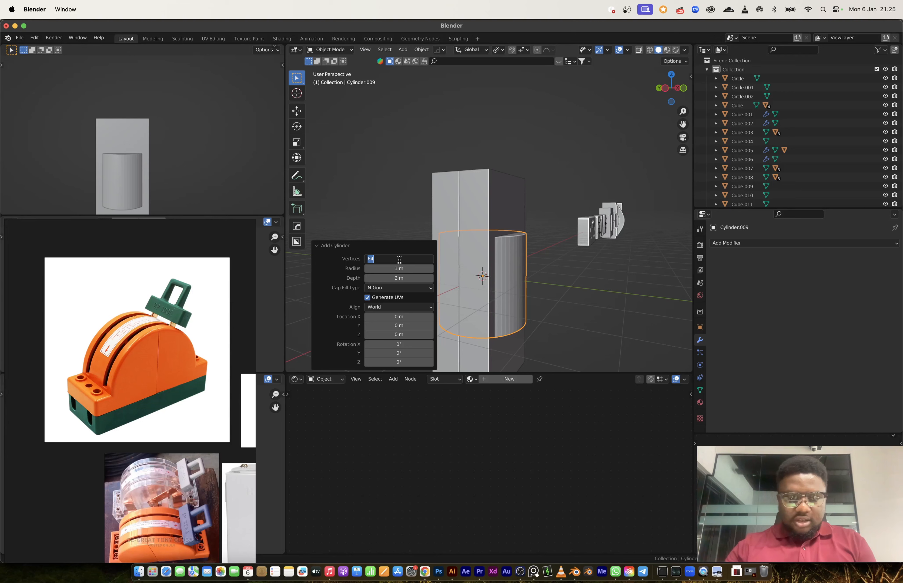
key(Return)
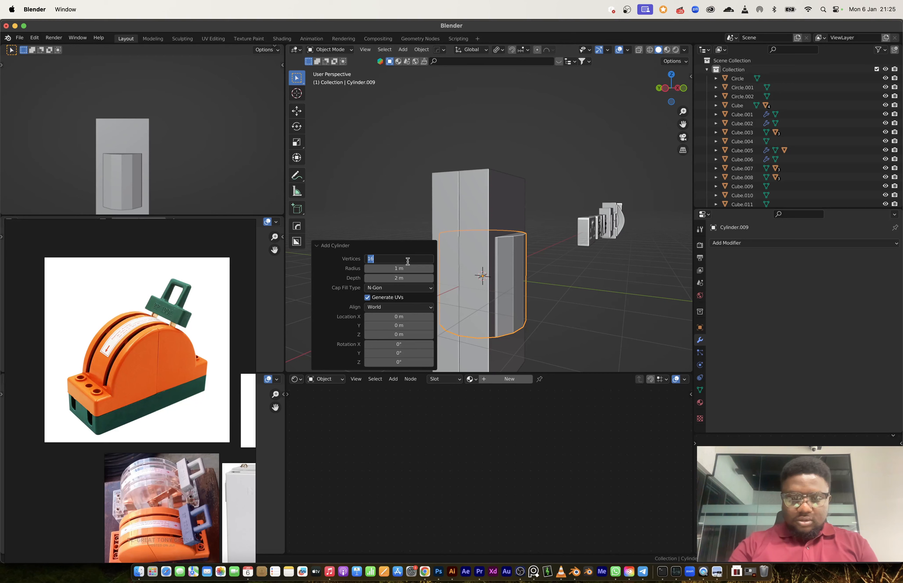
text(8)
key(Return)
- Rotate the new cylinder 90° about X and 90° about Z
text(r)
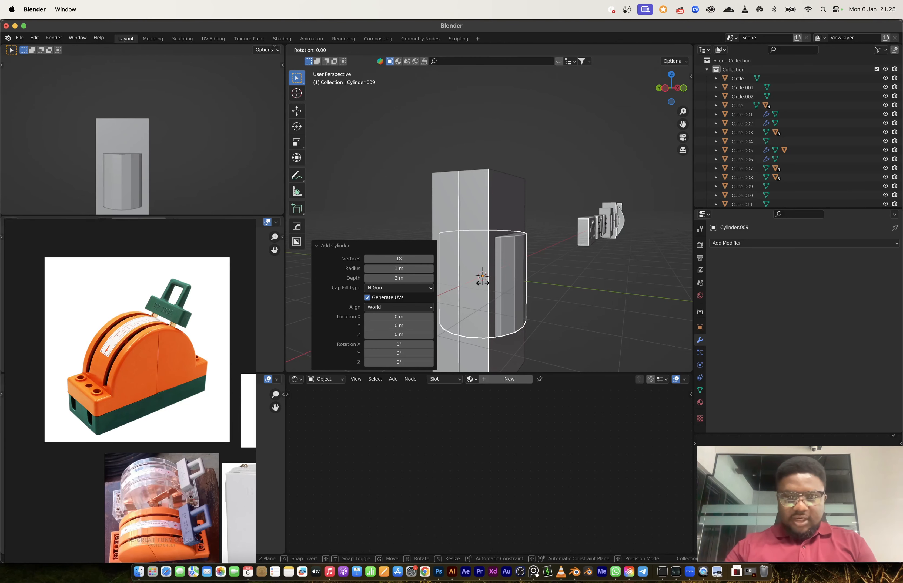
text(x)
text(90)
key(Return)
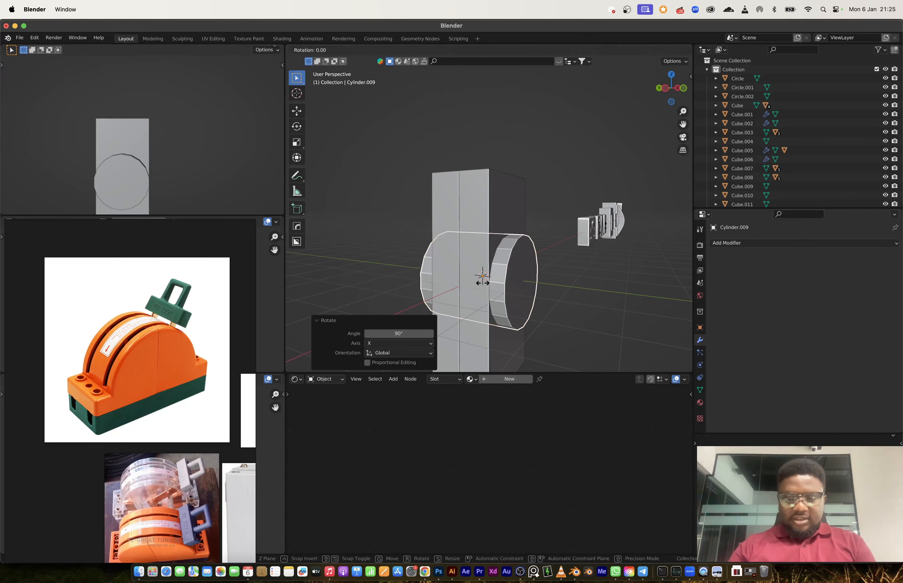
- Scale the cylinder uniformly by 2.026, and reduce it by a factor of about 0.93 in left view
key(s)
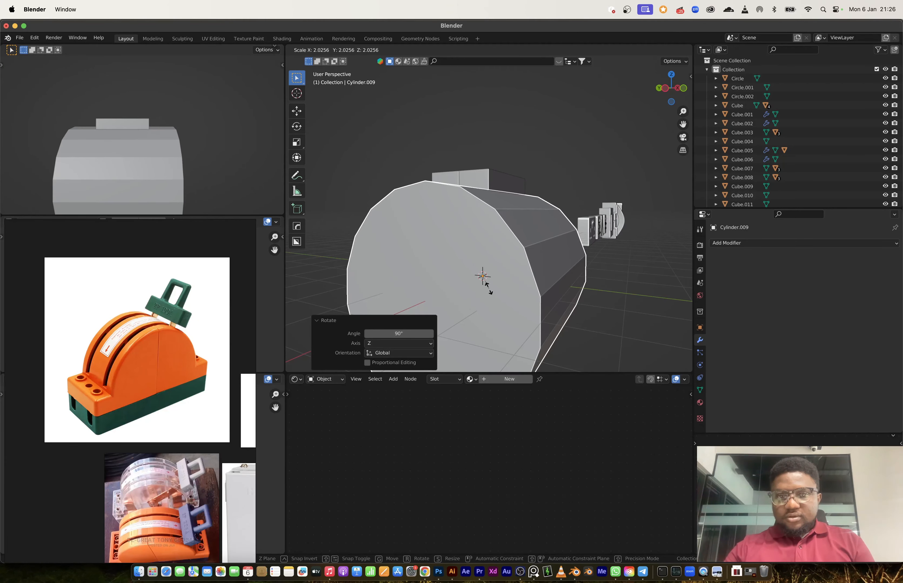
click(489, 291)
middle_drag(488, 291, 483, 252)
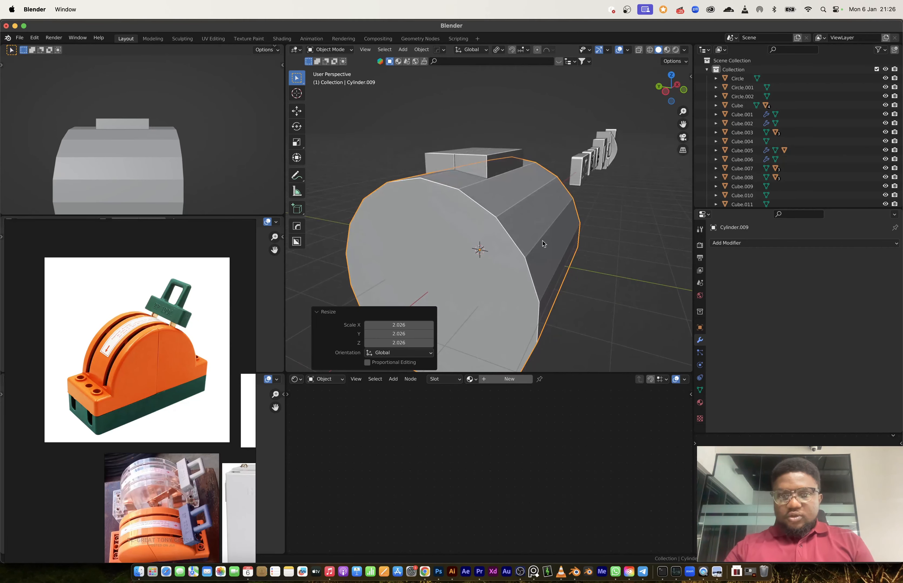
click(667, 91)
- Delete the vertices of the 18-vertex cylinder's rear half in left view with X-ray on, leaving a half disc
key(Tab)
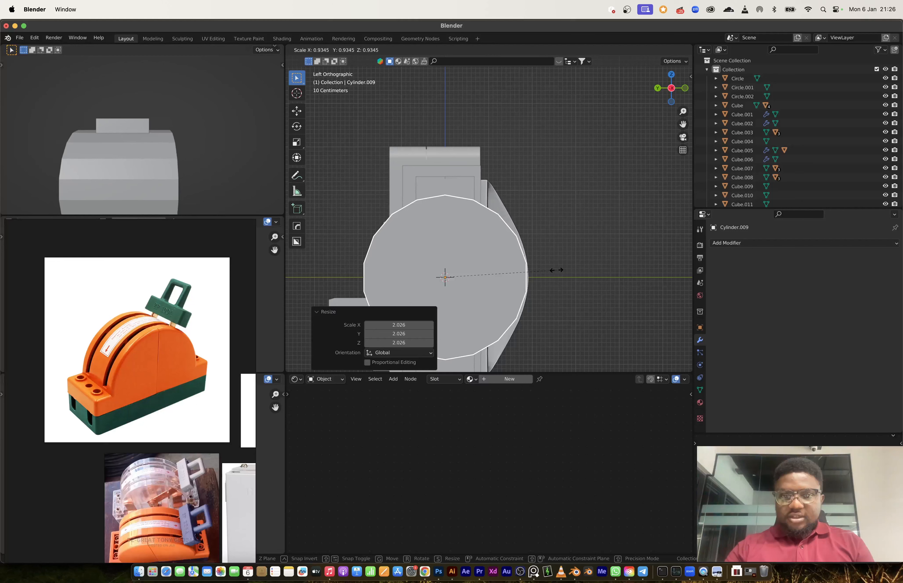
key(a)
key(alt+z)
drag(358, 166, 463, 401)
key(x)
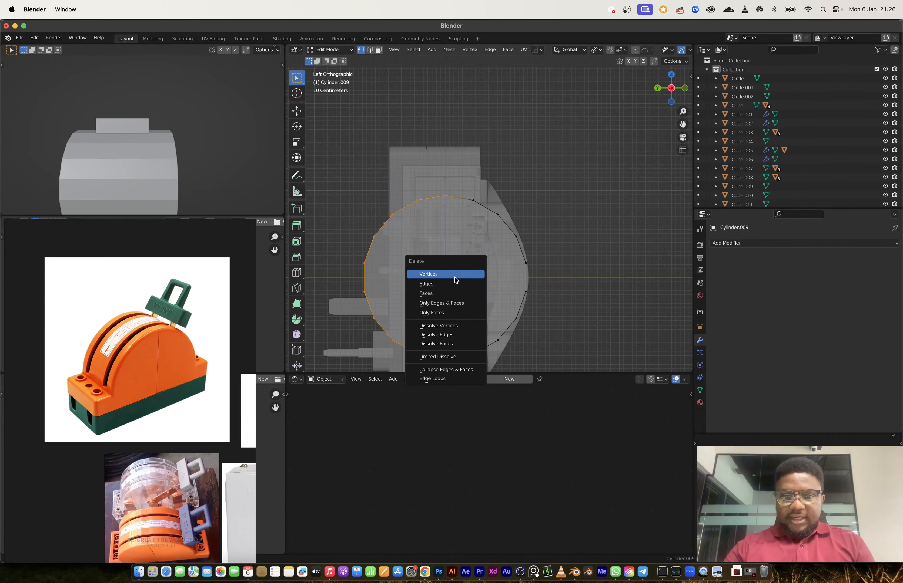
click(455, 274)
middle_drag(455, 280, 461, 250)
key(Tab)
- Flatten the half disc to 0.357 along X so it fits within the block's width
scroll(470, 253, down, 8)
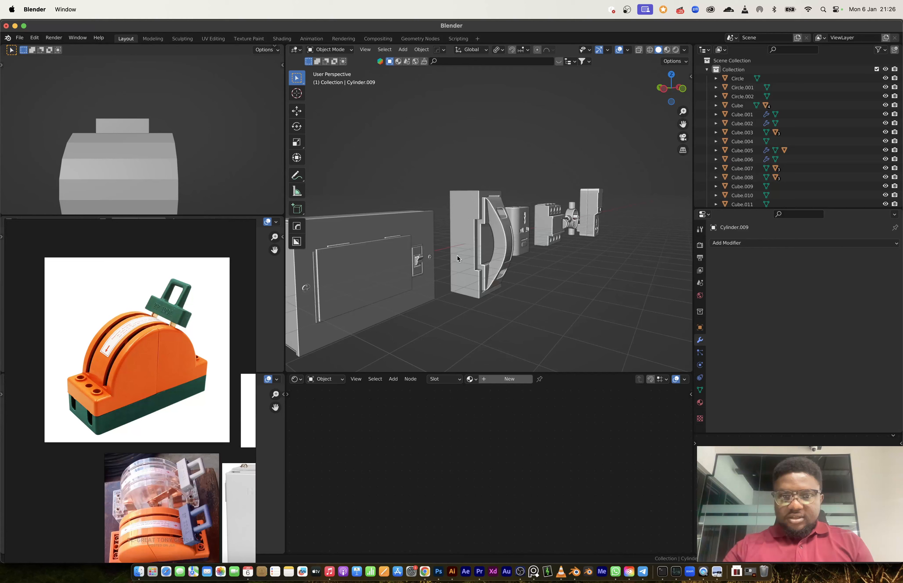
key(KP_Decimal)
middle_drag(367, 257, 554, 247)
key(s)
key(x)
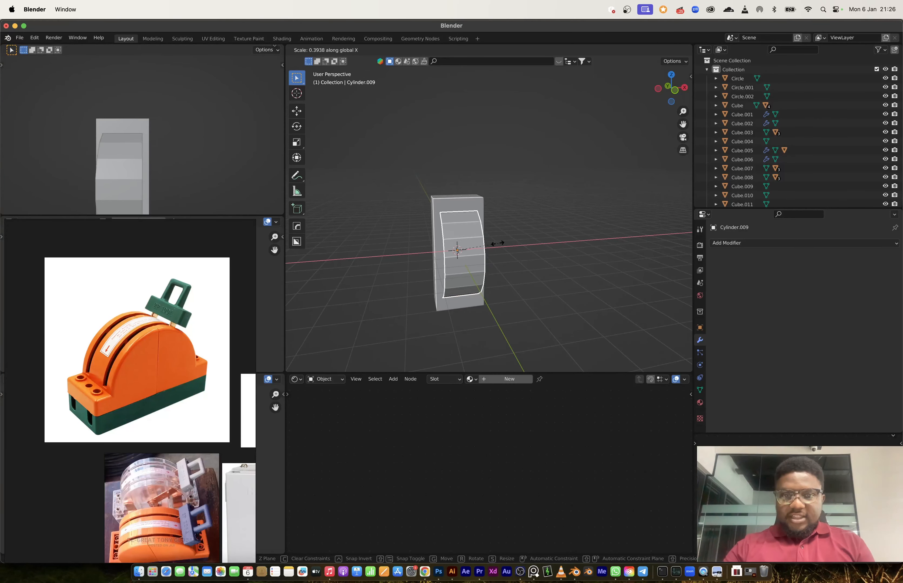
click(491, 246)
middle_drag(491, 247, 477, 249)
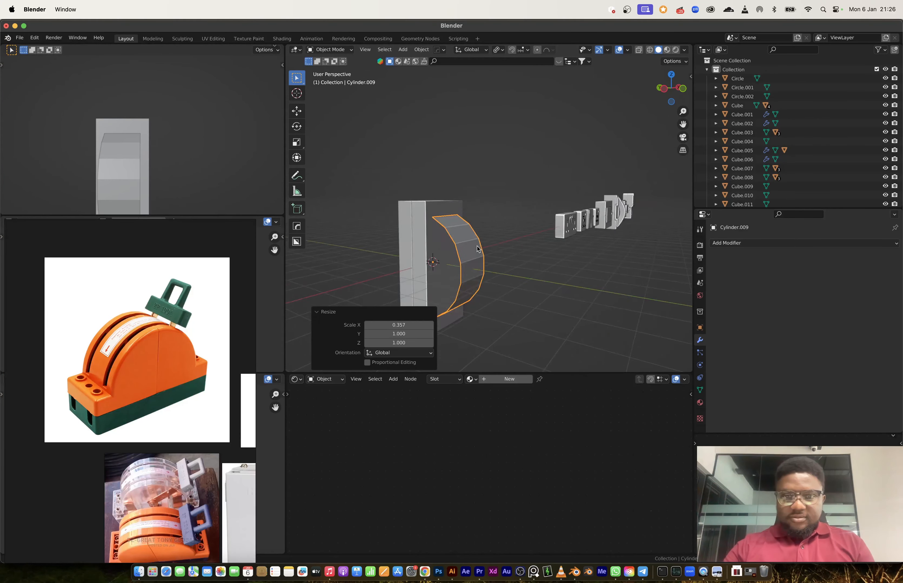
click(458, 250)
key(Tab)
middle_drag(456, 250, 456, 244)
key(Tab)
click(497, 256)
key(Tab)
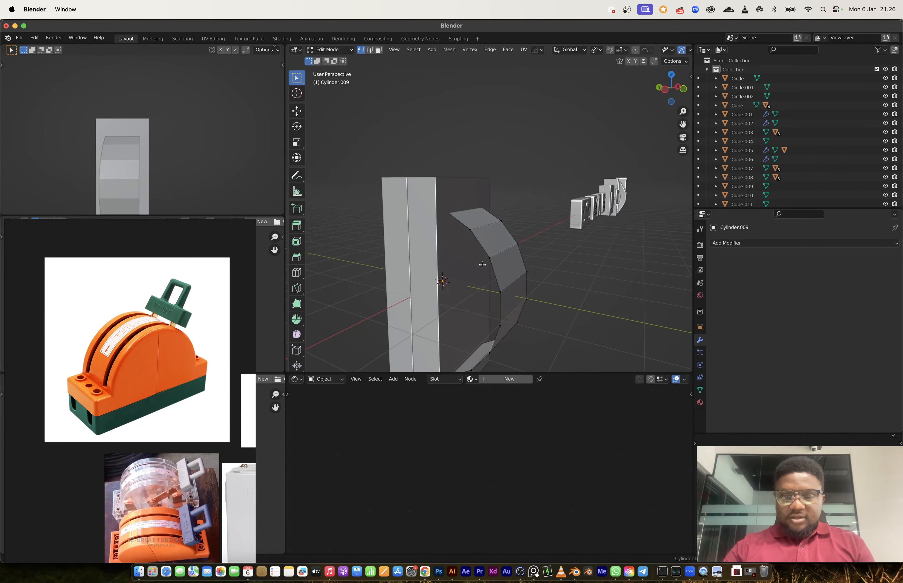
key(Tab)
click(455, 248)
click(455, 247)
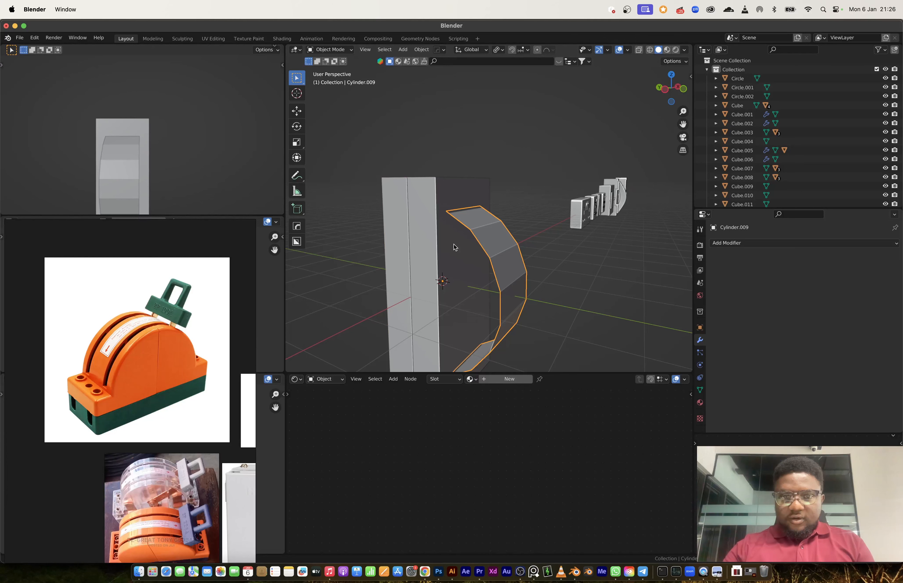
key(Tab)
key(Tab)
key(Tab)
key(Tab)
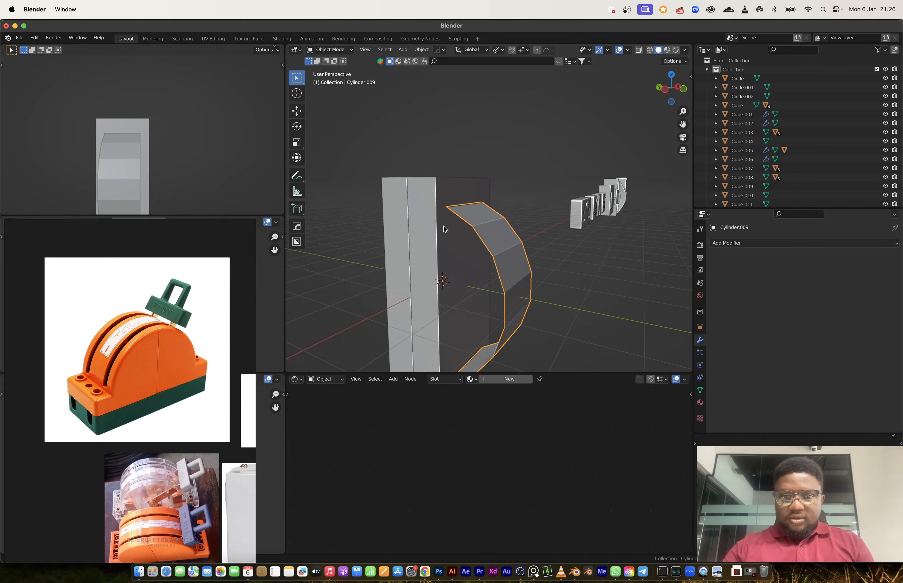
- Scale the block up slightly so its horizontal loops meet the half disc's ends
click(447, 231)
key(s)
click(497, 287)
- Scale the block's whole mesh down slightly to fit the half disc, and join the half disc to the block
key(Tab)
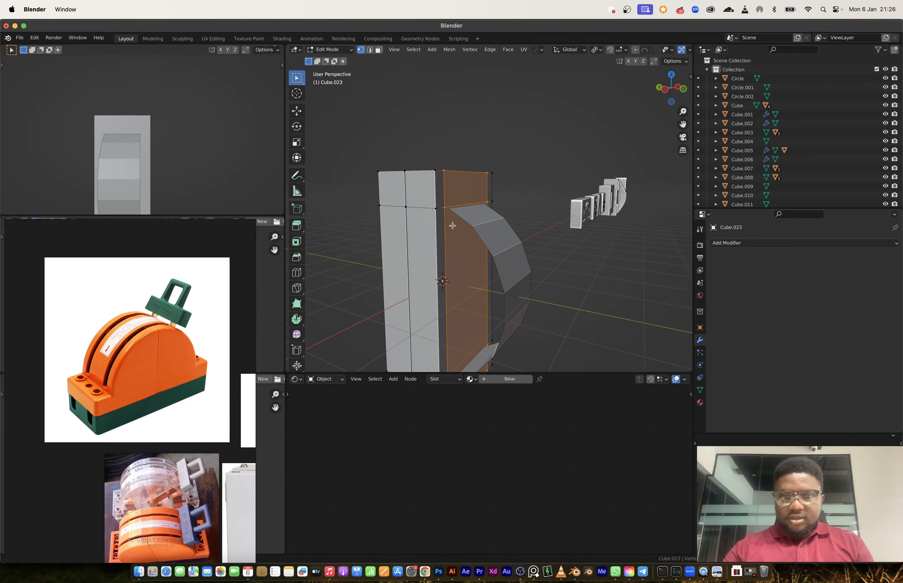
key(s)
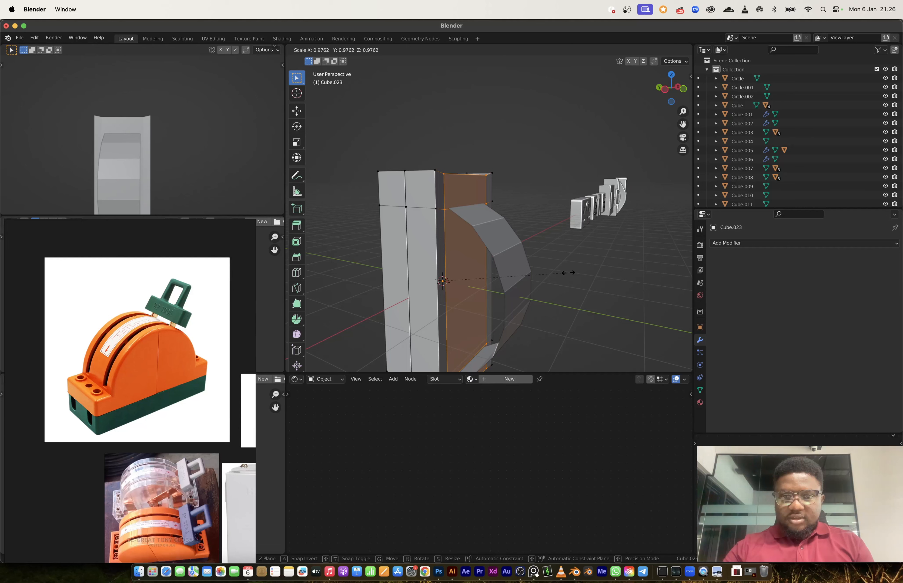
right_click(568, 273)
key(a)
key(s)
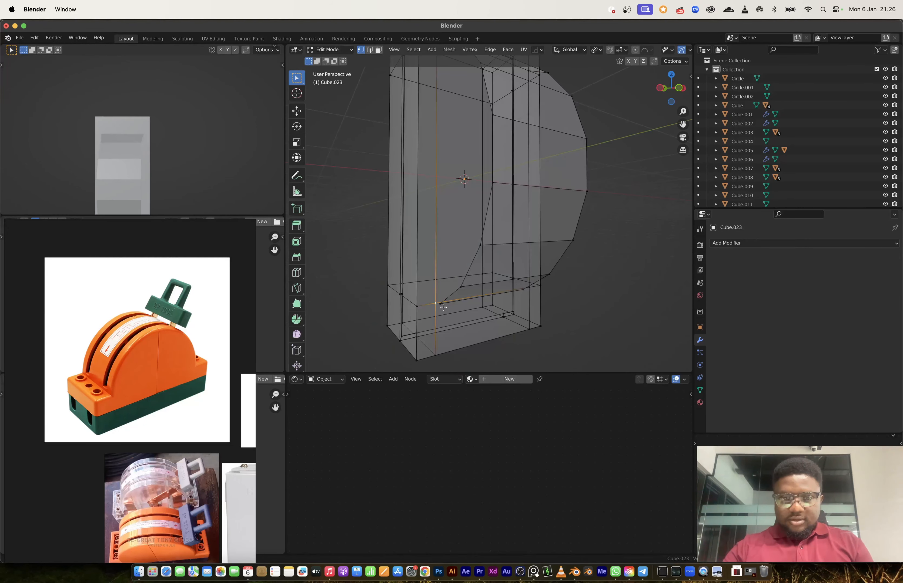
- Merge the half disc's lower end vertices with the neighbouring block vertices on both sides
click(441, 303)
shift+click(441, 302)
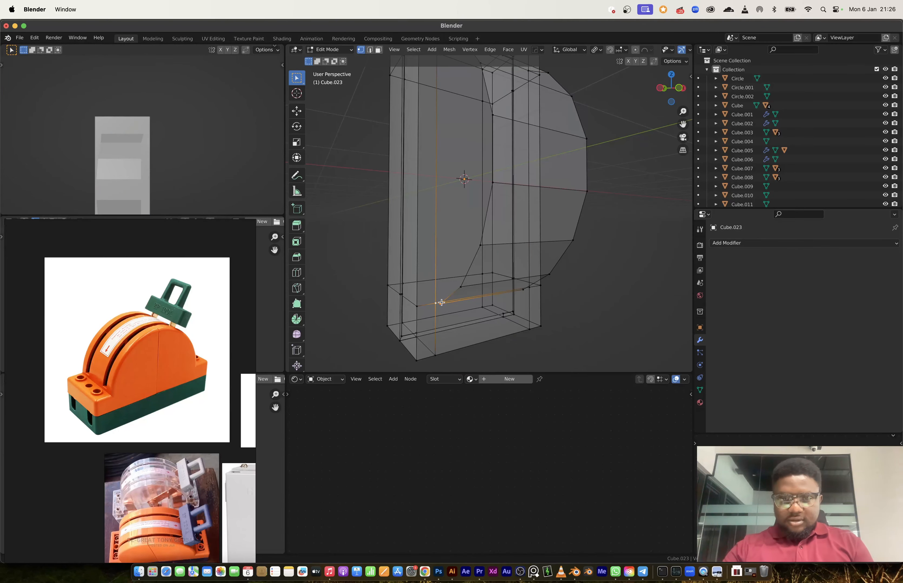
key(m)
click(441, 303)
middle_drag(441, 303, 437, 276)
click(530, 292)
shift+click(534, 289)
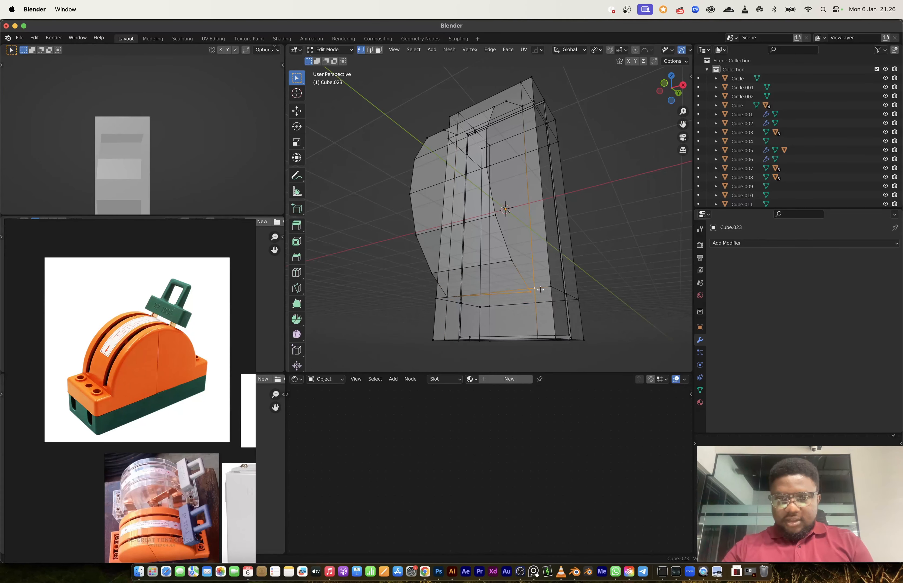
key(m)
click(542, 292)
- Select the half disc's side edge loop, set the pivot to Active Element, and flatten the loop to 0 along X
mouse_move(518, 240)
middle_down()
mouse_move(550, 261)
mouse_move(507, 225)
middle_up()
scroll(518, 230, down, 1)
alt+click(523, 218)
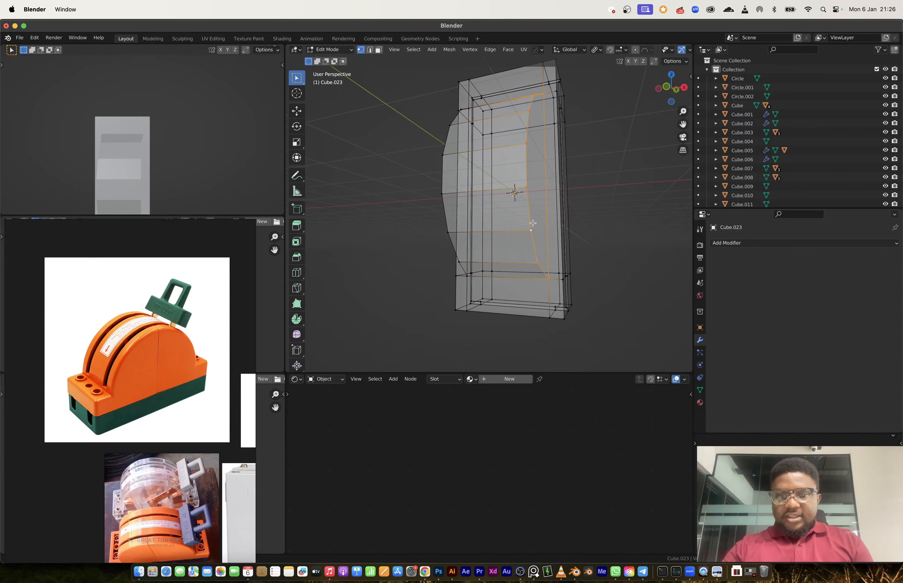
click(595, 50)
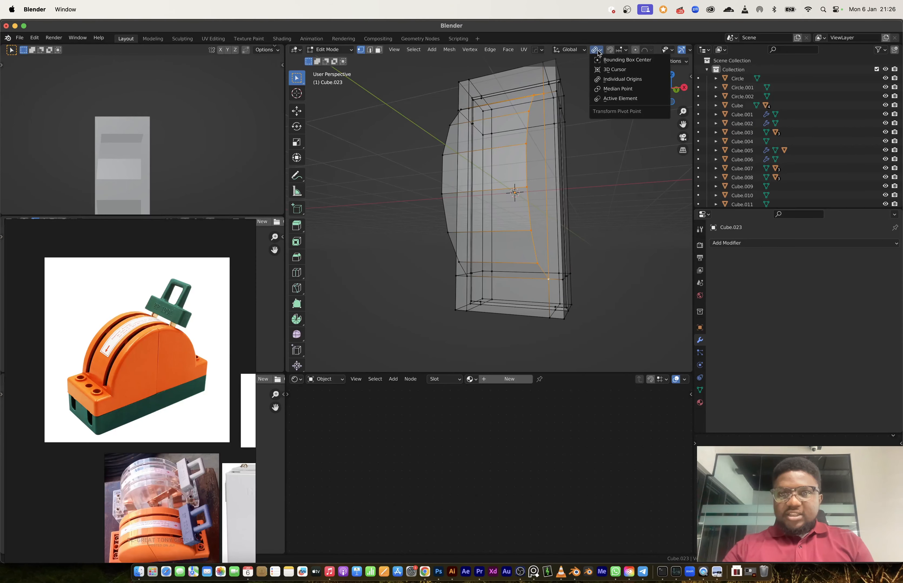
click(607, 100)
key(s)
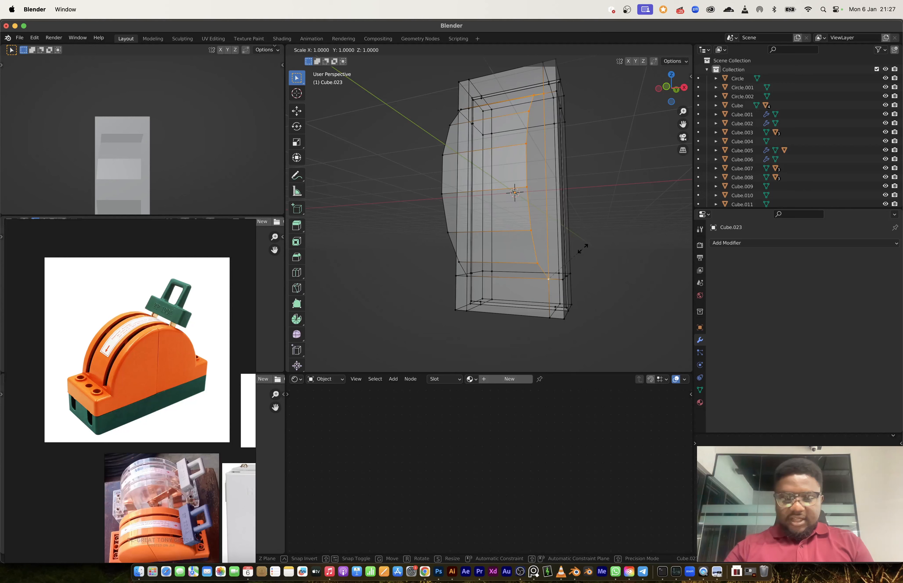
text(x)
text(0)
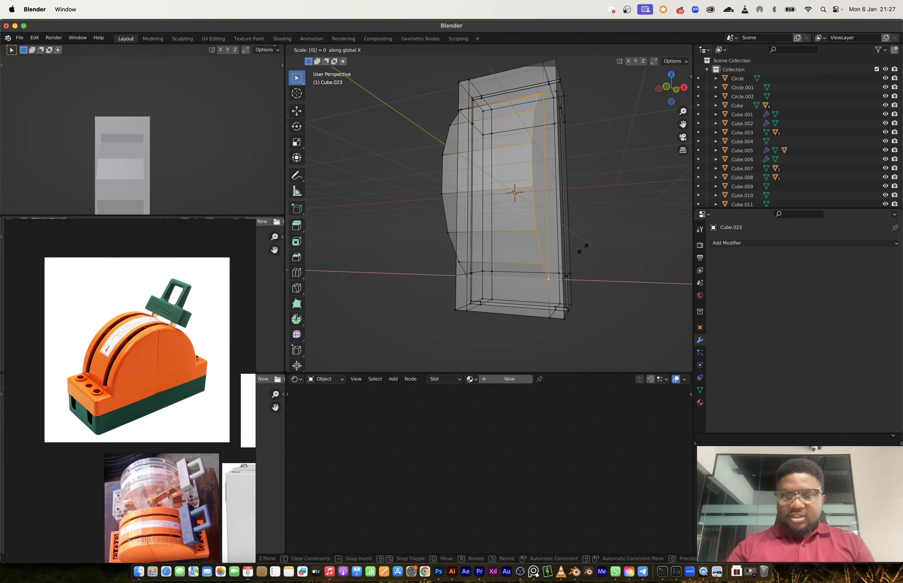
key(Return)
middle_drag(580, 248, 566, 234)
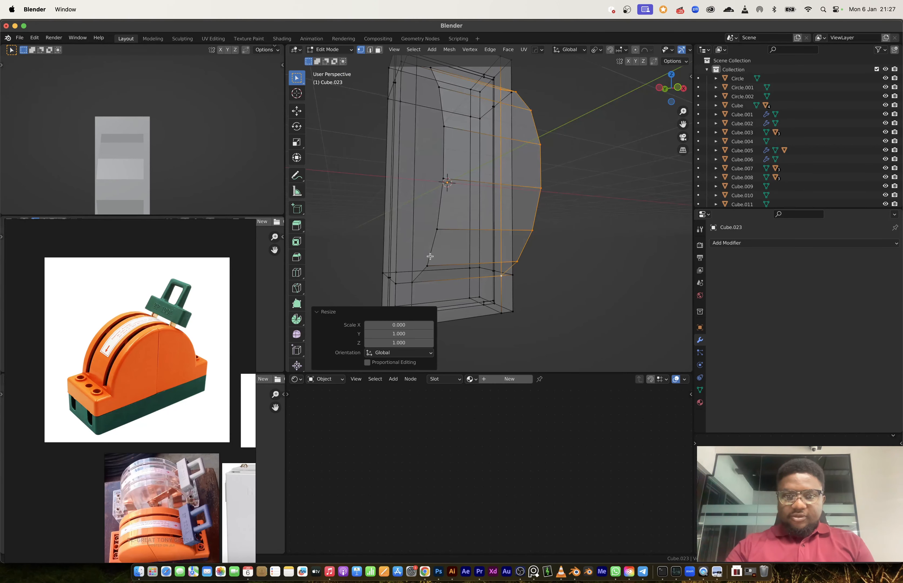
- Select the half disc's opposite side edge loop and flatten it along X
alt+click(418, 283)
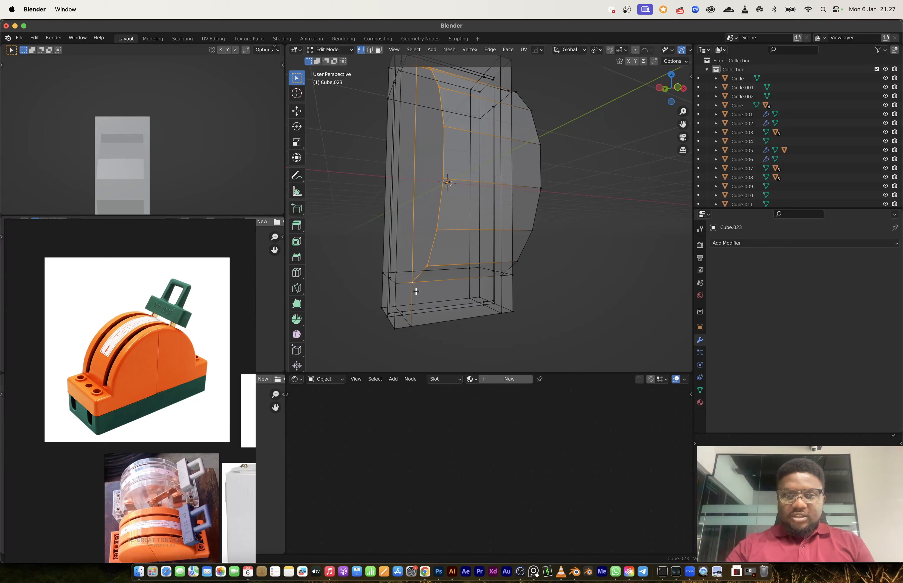
key(s)
key(x)
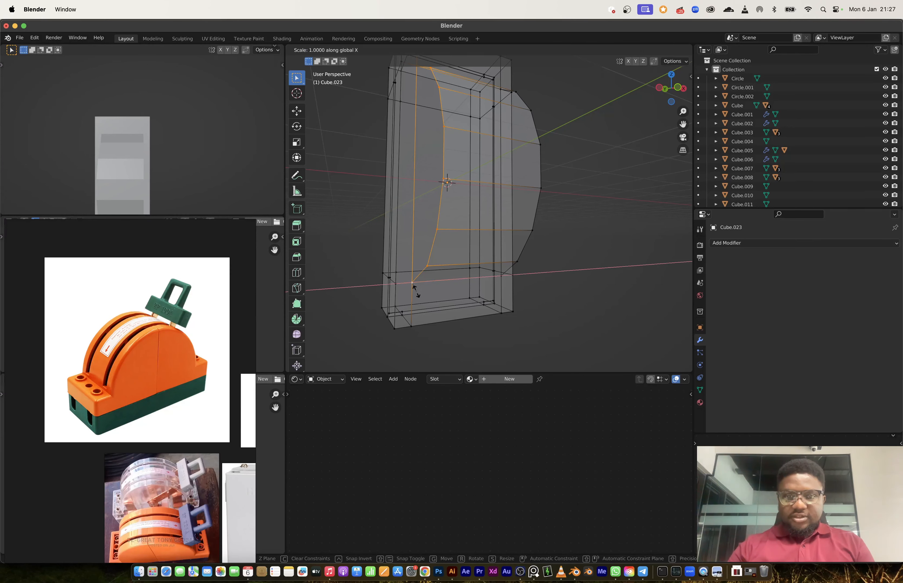
click(416, 291)
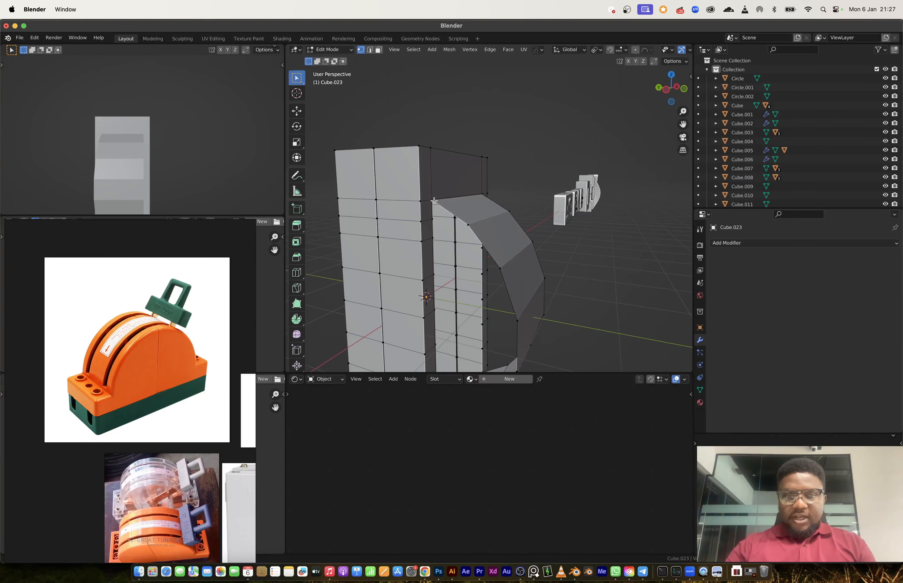
- Fill the open triangular corner at the upper end of the half disc's side with a face
click(432, 201)
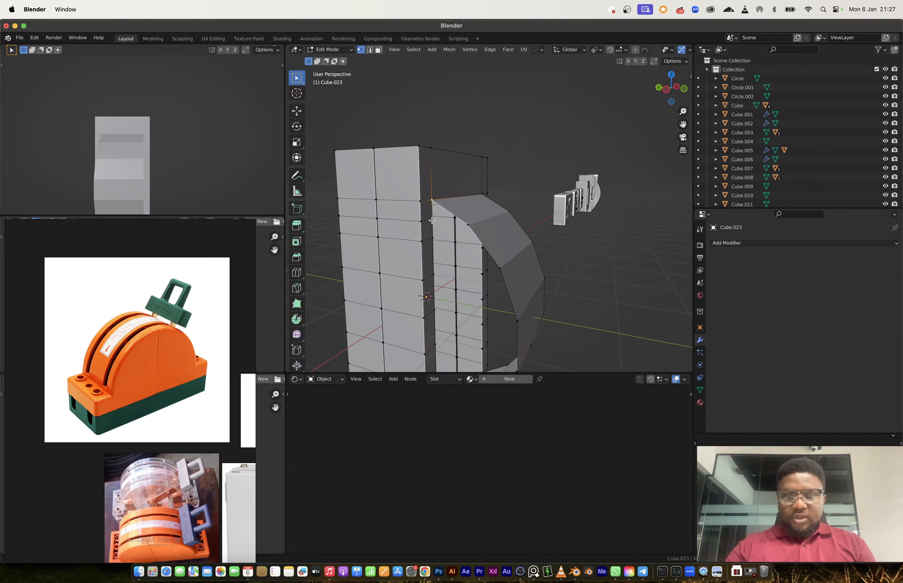
shift+click(468, 226)
key(2)
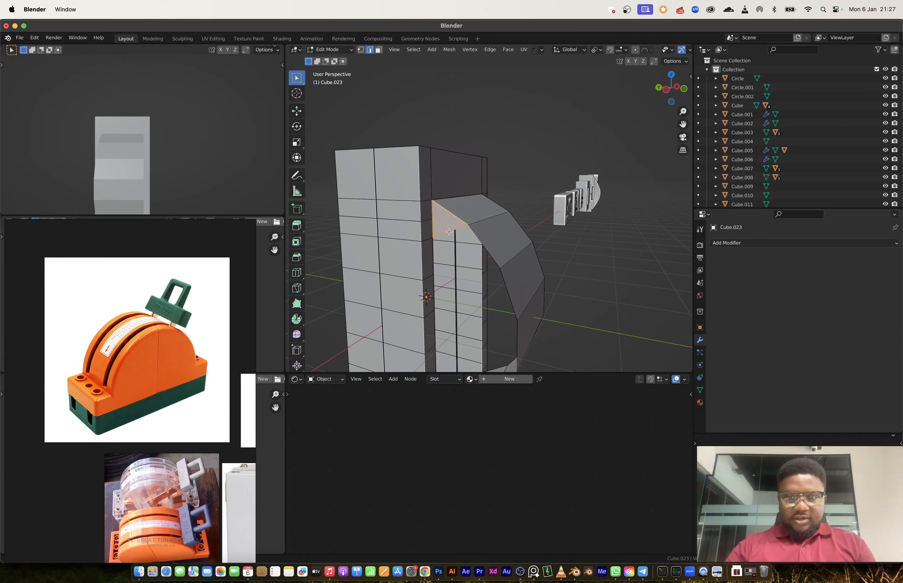
middle_drag(449, 232, 507, 209)
- Add a centred horizontal loop cut near the block's lower end and fill the remaining gap in the half disc's side
key(ctrl+r)
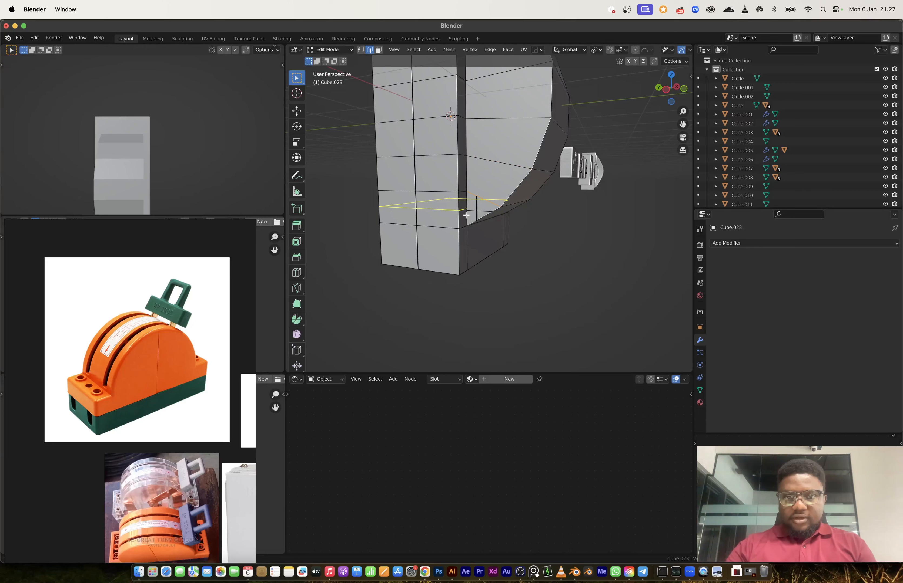
click(466, 215)
right_click(463, 215)
key(3)
click(487, 202)
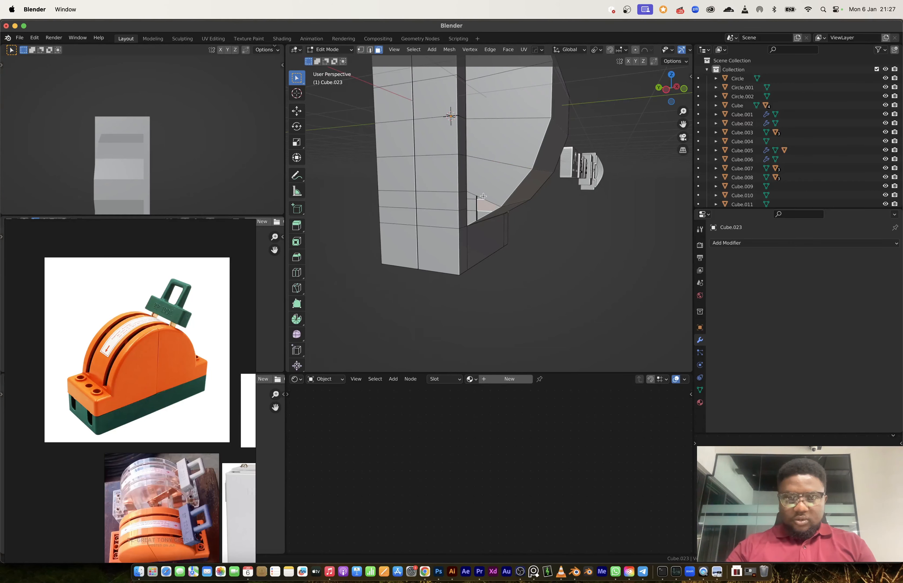
key(2)
click(483, 195)
key(f)
scroll(496, 211, down, 4)
middle_drag(496, 211, 495, 201)
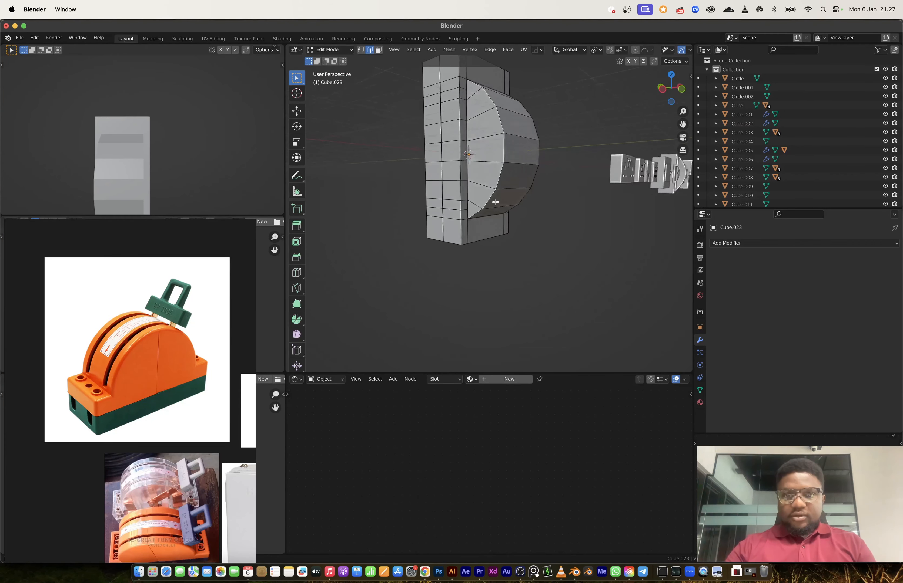
- Add a centred vertical loop cut around the block and half disc, and bevel it with a width of 0.391 m
key(Tab)
middle_drag(541, 173, 540, 167)
key(Tab)
key(ctrl+r)
click(540, 167)
right_click(540, 167)
key(ctrl+b)
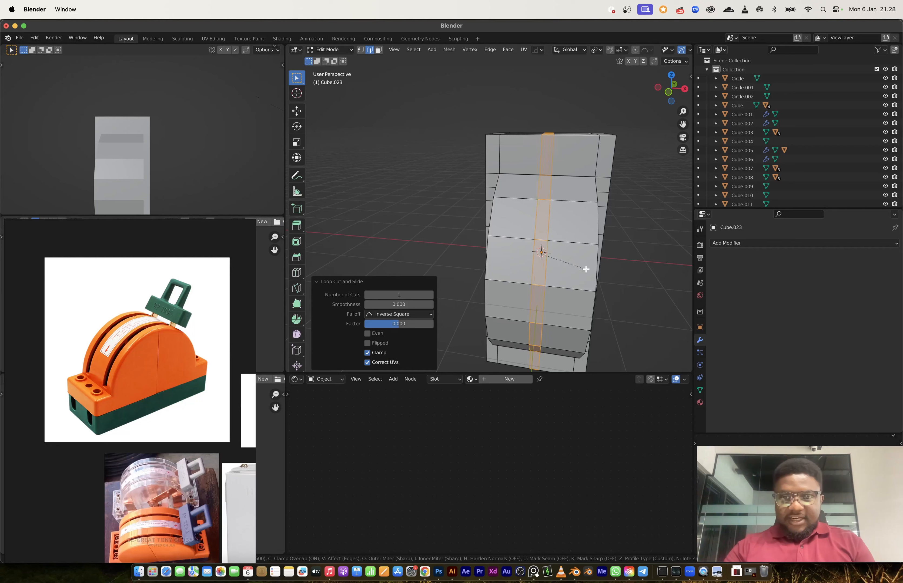
click(597, 273)
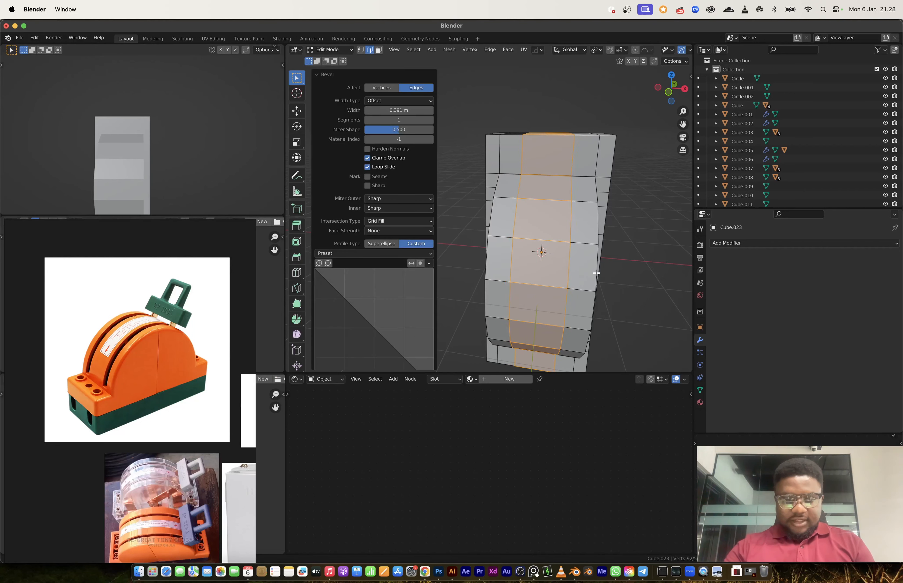
- Bevel the two vertical edge loops bordering the centre strip with a width of 0.0746 m
key(ctrl+z)
key(ctrl+b)
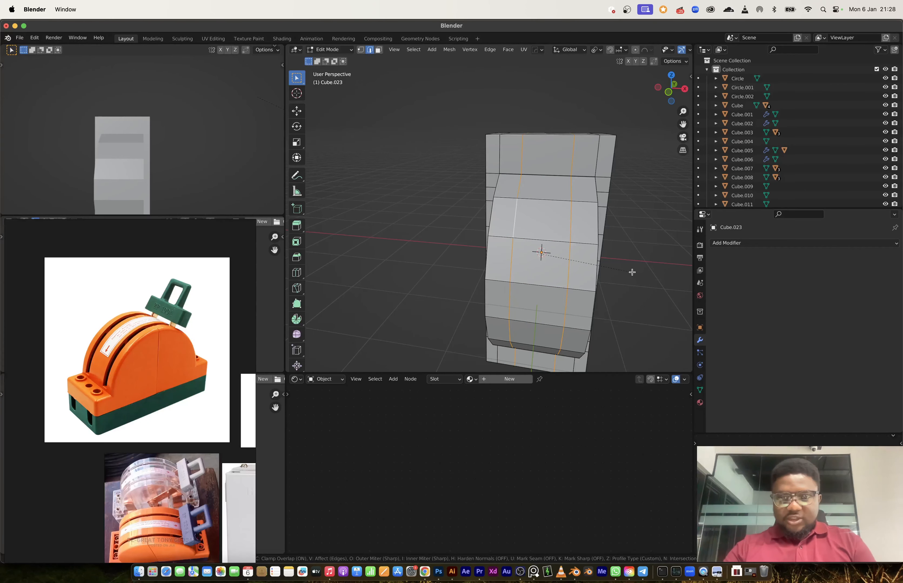
click(660, 283)
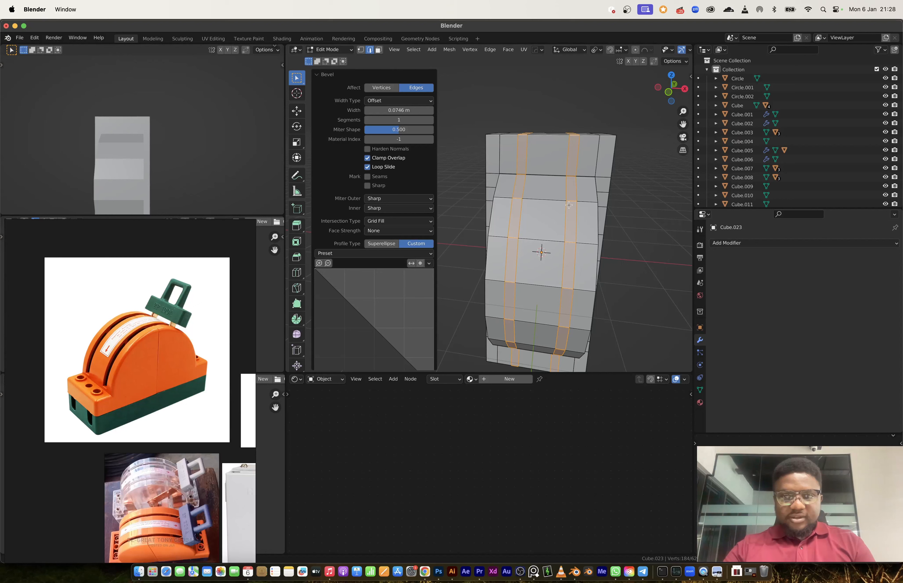
- Select the two narrow face strips over the half disc and extrude them along normals inward by about 0.07 m
key(3)
click(516, 185)
middle_drag(517, 201, 569, 219)
ctrl+click(487, 279)
shift+click(539, 282)
ctrl+click(548, 154)
key(alt+e)
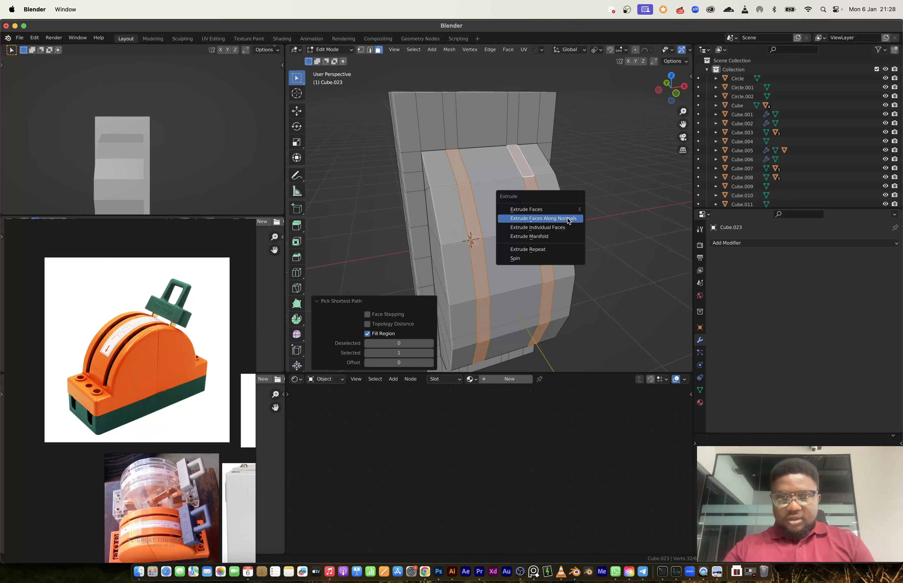
click(567, 219)
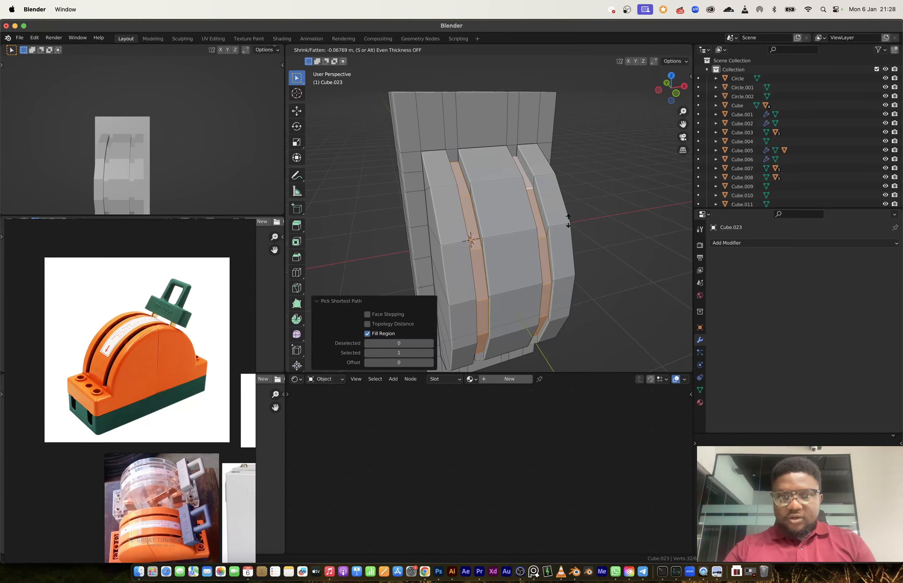
click(570, 223)
- Try a level 1 Subdivision on the switch body and undo it
key(Tab)
scroll(495, 229, down, 4)
middle_drag(497, 232, 578, 226)
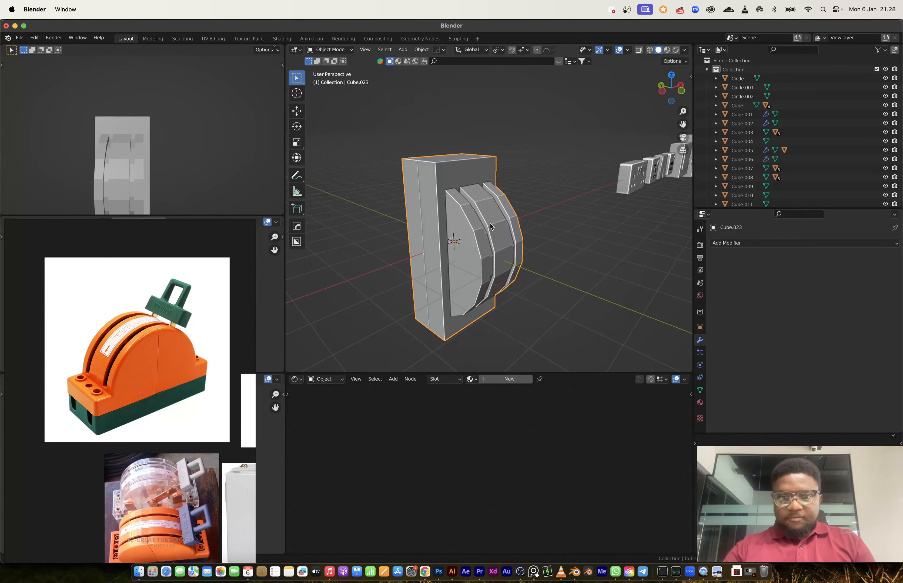
key(ctrl+1)
mouse_move(492, 226)
middle_down()
mouse_move(462, 224)
mouse_move(482, 227)
middle_up()
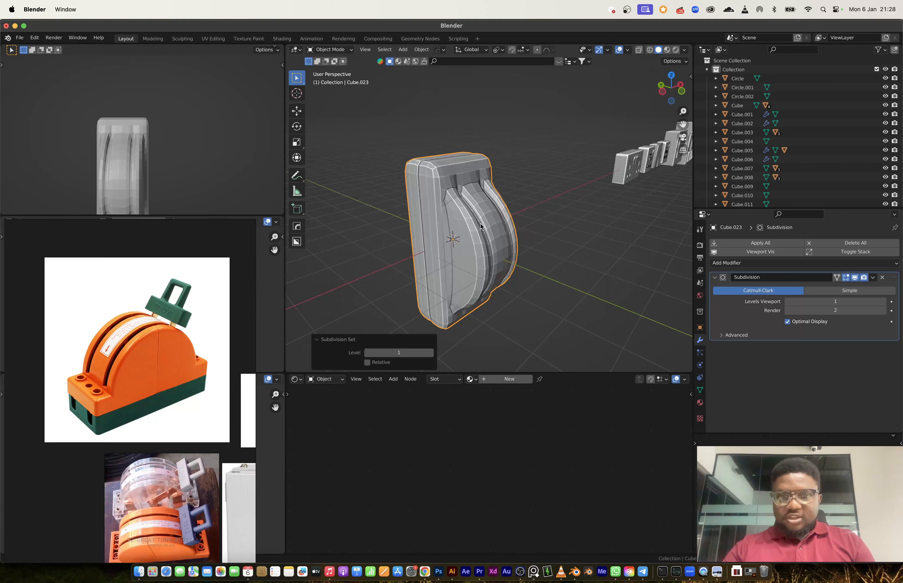
key(ctrl+z)
- Try smooth shading with Auto Smooth on the switch body and undo both changes
scroll(479, 226, up, 3)
right_click(457, 214)
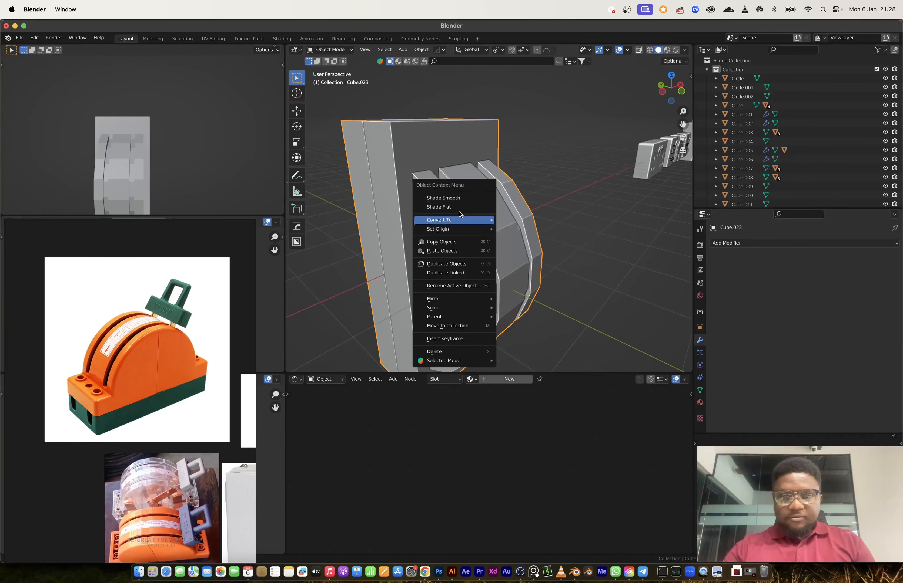
click(453, 197)
click(699, 391)
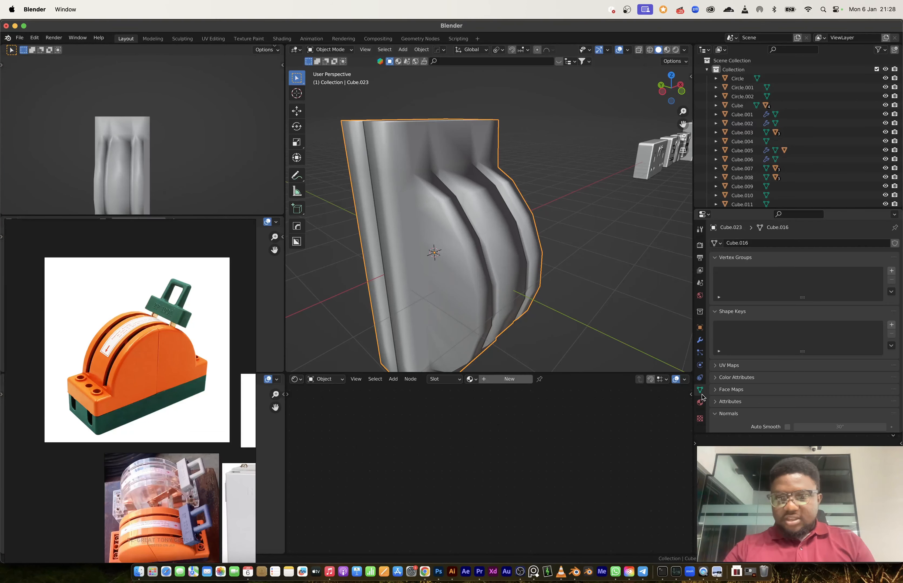
click(784, 427)
mouse_move(472, 217)
middle_down()
mouse_move(502, 212)
mouse_move(484, 213)
middle_up()
key(Tab)
key(super+z)
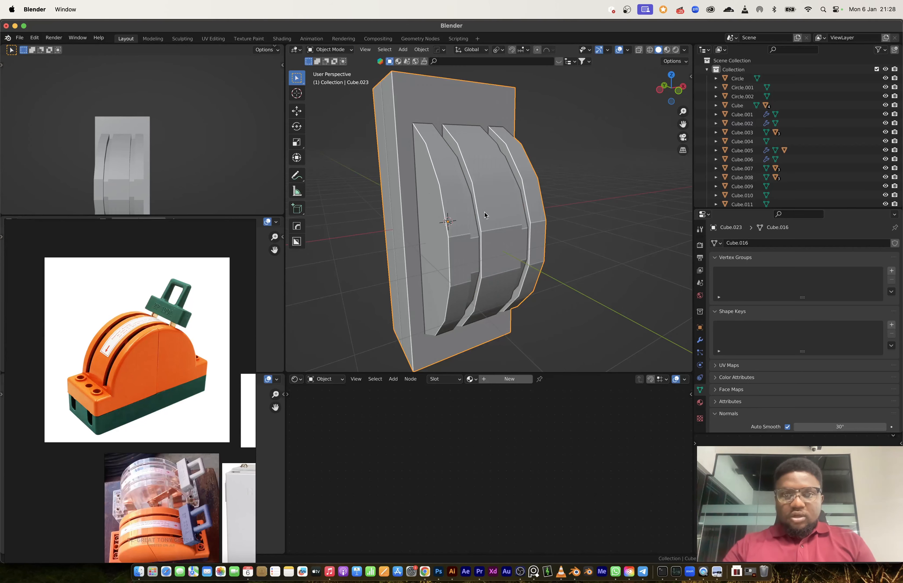
key(super+z)
key(Tab)
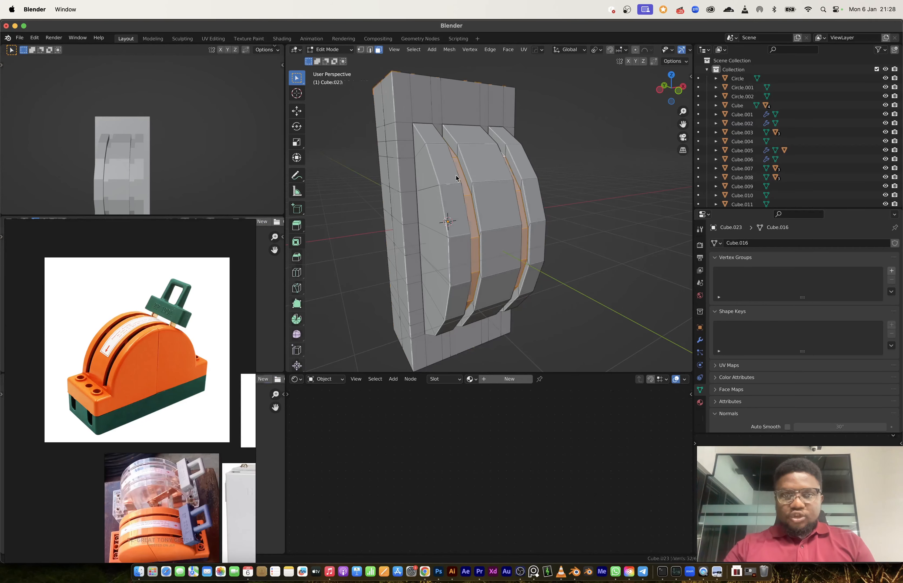
key(Tab)
key(Tab)
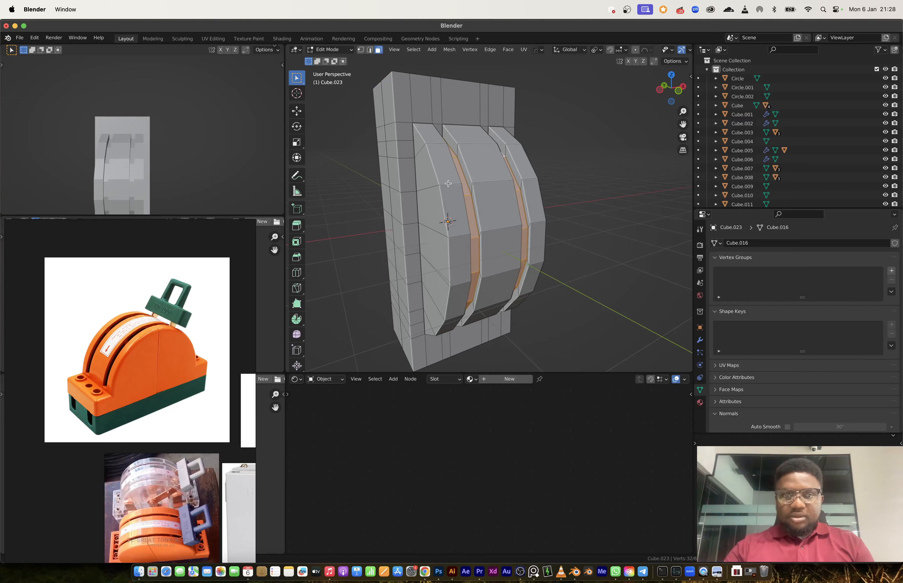
- Select the horizontal edge loops across the half disc's curve and bevel them to round its outline
alt+click(438, 151)
key(2)
alt+click(435, 142)
alt+shift+click(446, 185)
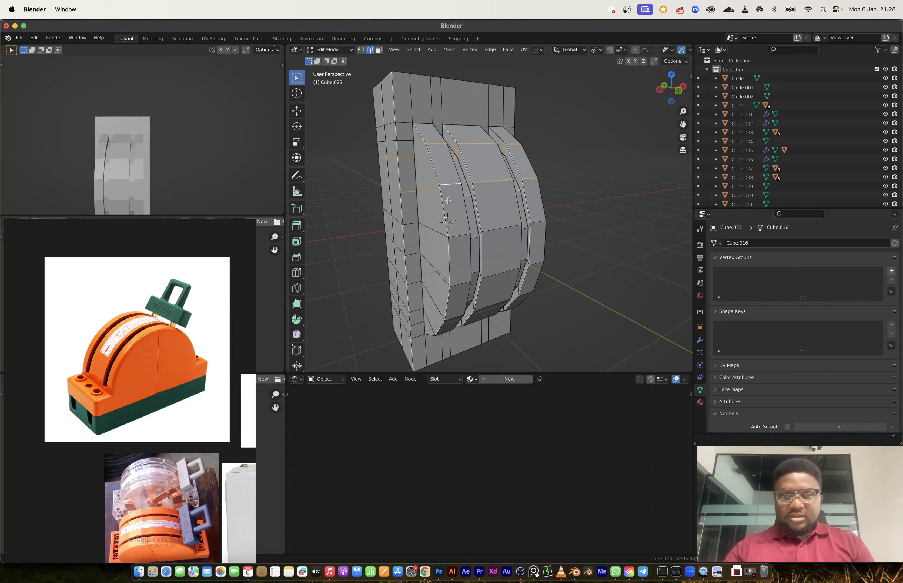
alt+shift+click(456, 241)
alt+shift+click(460, 279)
middle_drag(459, 279, 489, 246)
alt+shift+click(448, 315)
alt+shift+click(474, 234)
key(ctrl+b)
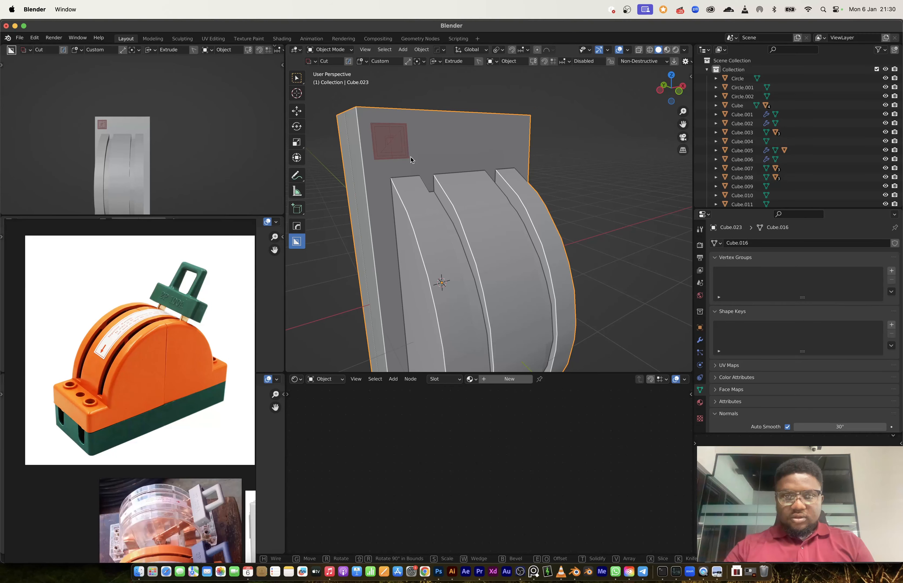
key(h)
click(381, 148)
middle_drag(381, 148, 465, 183)
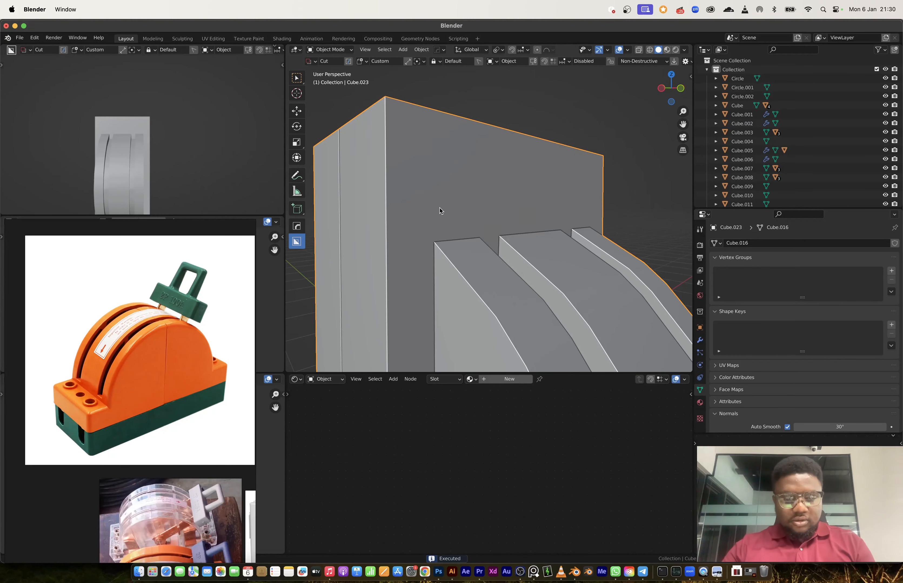
- Switch the cutter shape to Circle and cut a round hole near the upper-left corner of the block's front face
key(d)
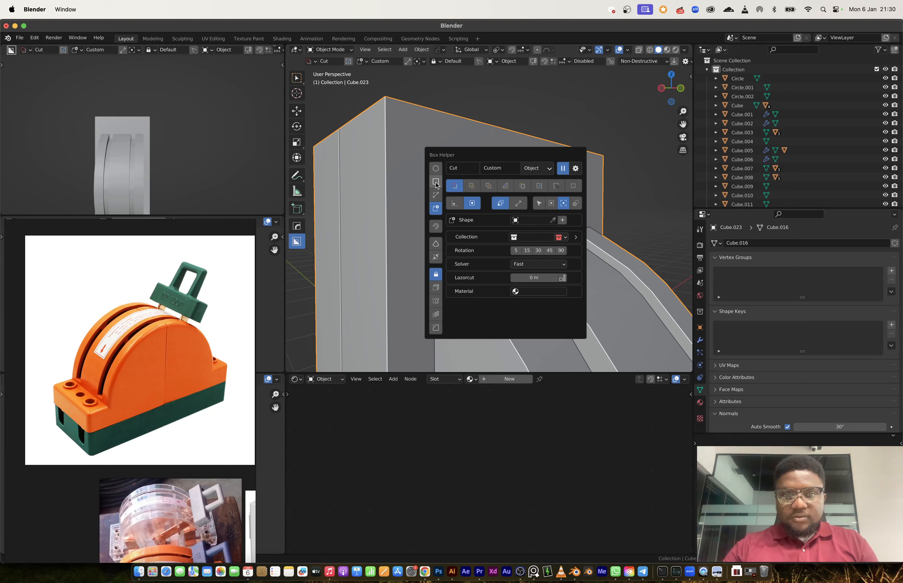
click(436, 168)
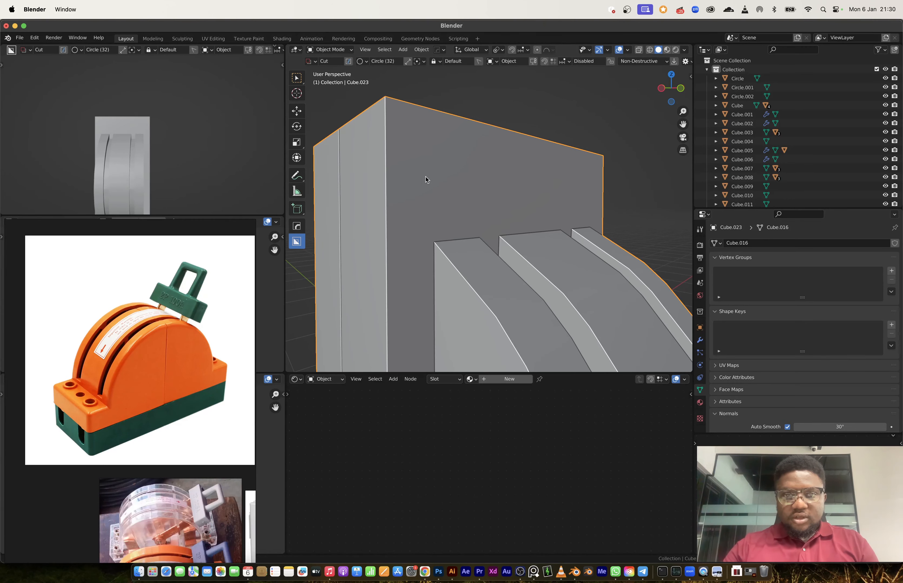
mouse_move(439, 177)
mouse_down()
mouse_move(464, 202)
mouse_move(479, 201)
mouse_up()
middle_drag(479, 201, 451, 196)
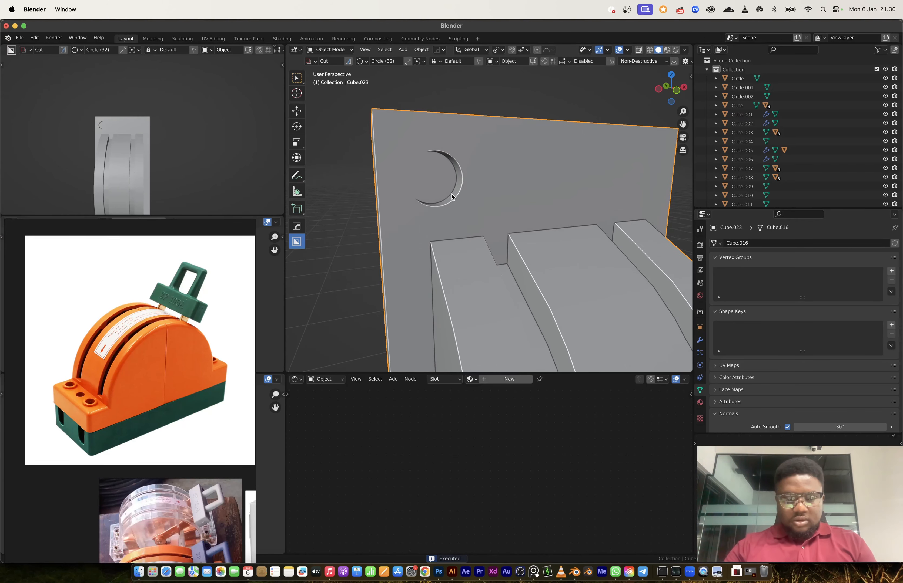
- Reveal the hole's Boolean cutter and add an Array modifier to it with count 3 and relative X factor 1.7
key(q)
click(442, 211)
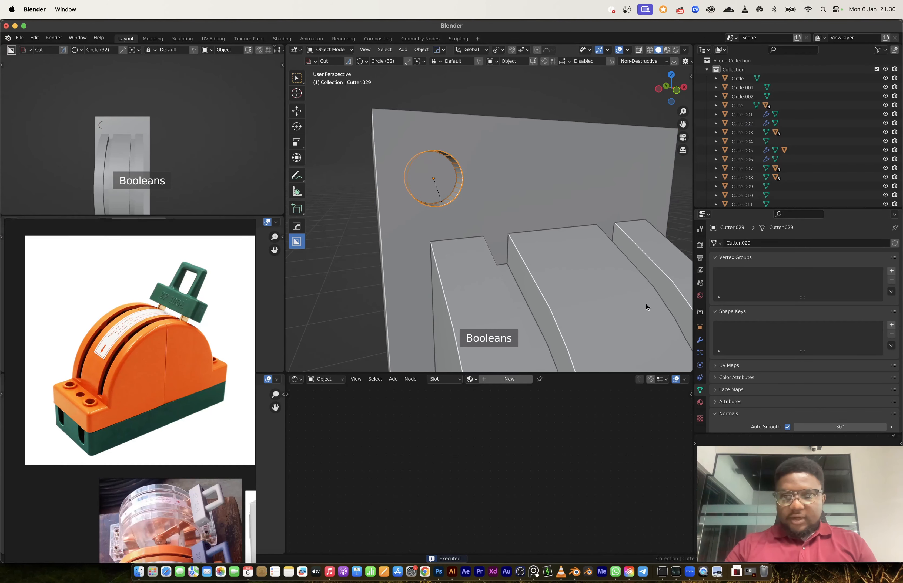
click(700, 340)
click(747, 249)
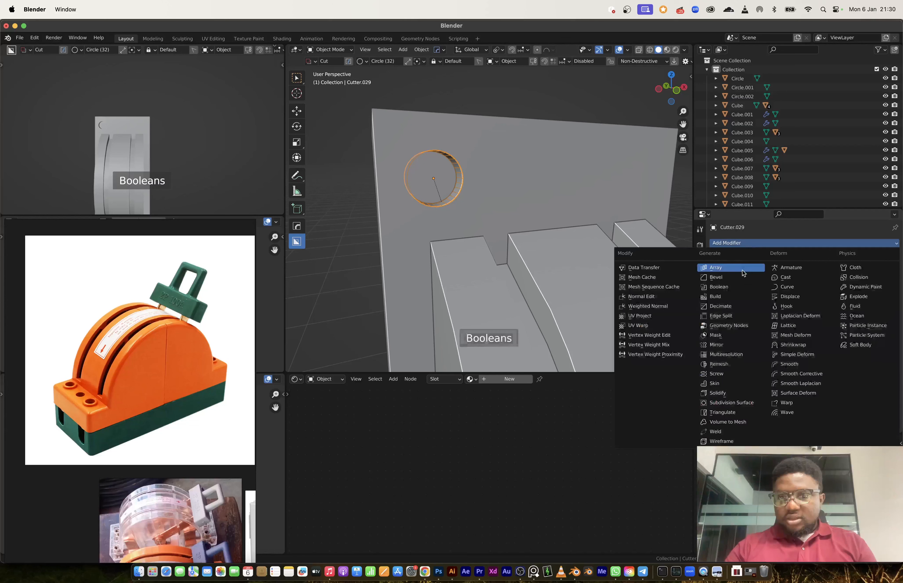
click(735, 270)
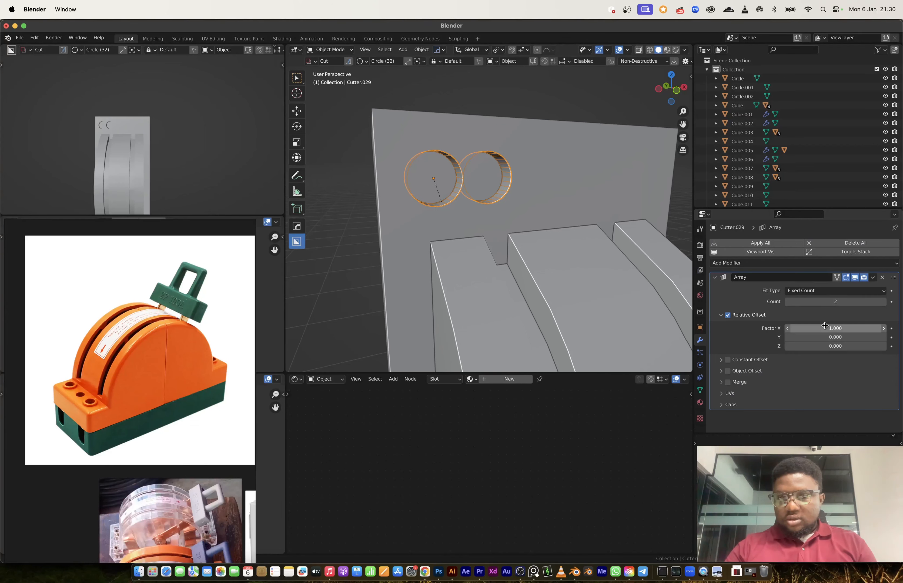
drag(828, 328, 867, 328)
click(883, 302)
scroll(439, 209, down, 6)
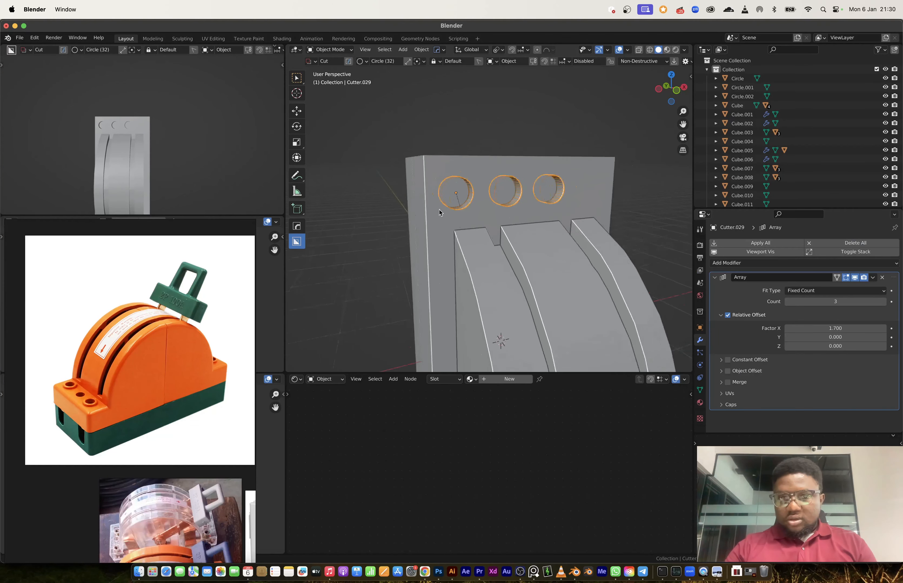
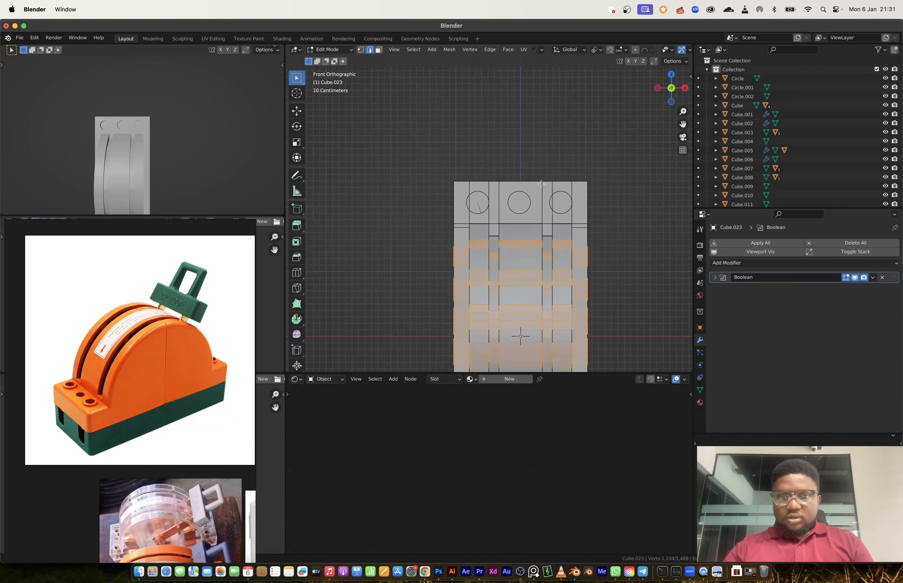
- Select the block's top-end vertices in X-ray from the front view and raise them slightly along Z
key(alt+z)
drag(426, 160, 623, 191)
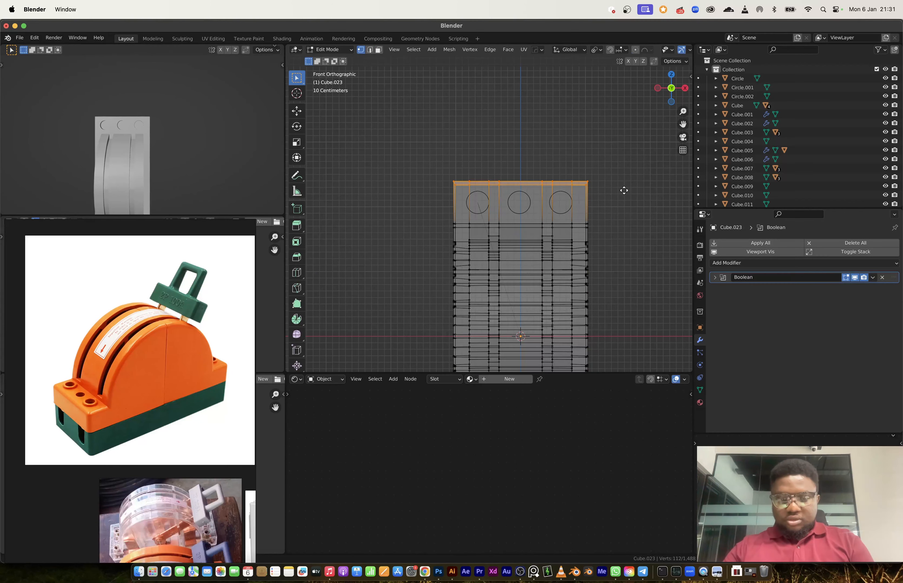
key(g)
key(z)
click(624, 183)
key(Tab)
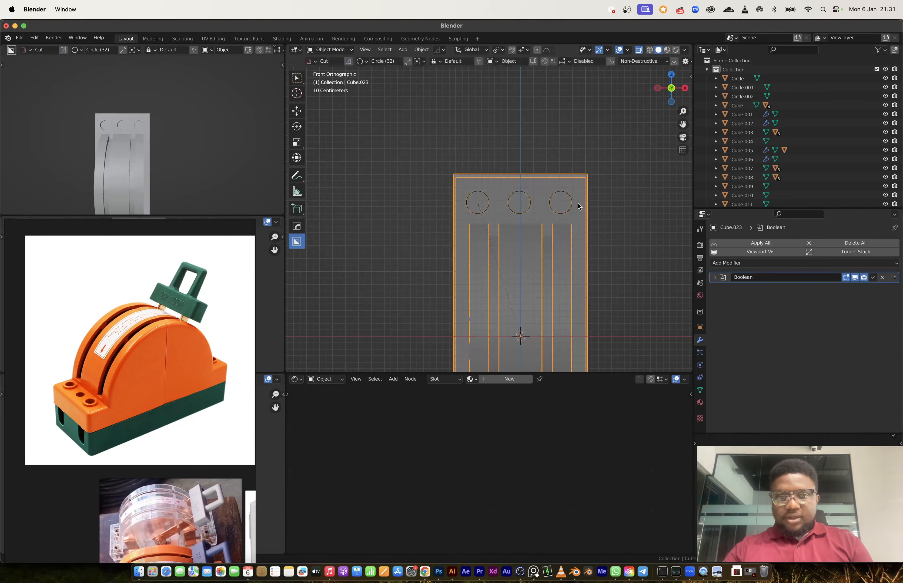
- Select the arrayed hole cutter on the block's front face and shift it slightly along Z
click(531, 201)
middle_drag(531, 202, 562, 214)
key(alt+z)
key(g)
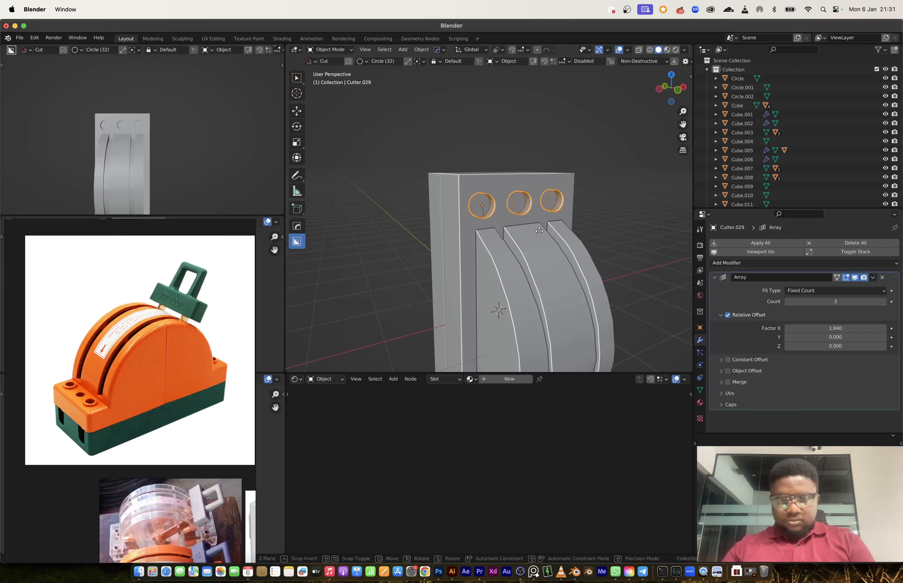
key(z)
click(538, 227)
middle_drag(539, 226, 584, 231)
- Scale the hole cutter about 2.05 along Y and move it about 0.04 m along Y
key(alt+a)
click(566, 210)
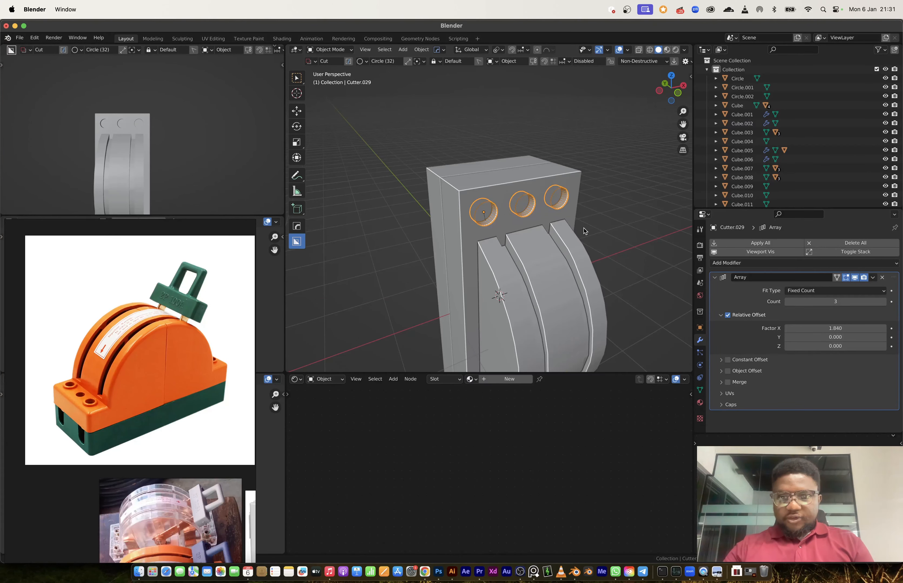
key(s)
key(y)
click(677, 282)
key(g)
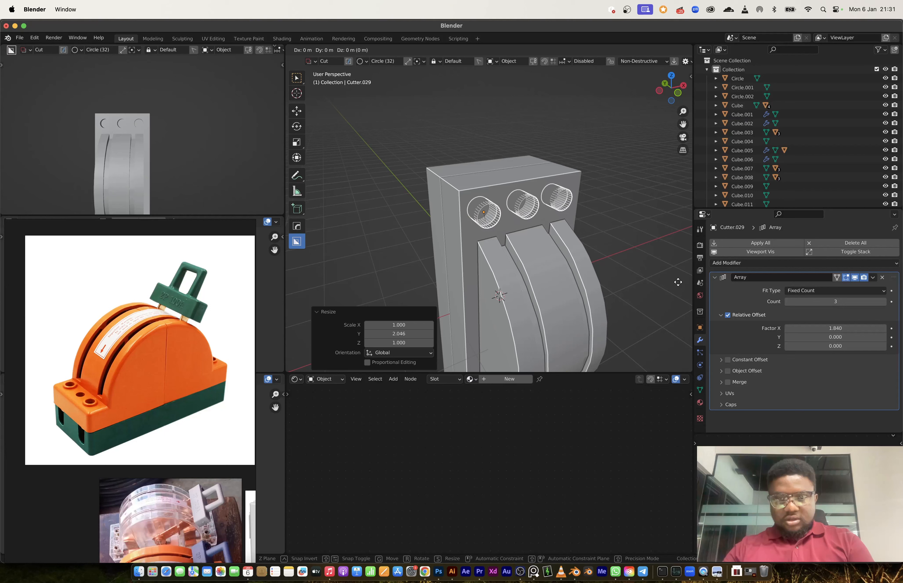
key(y)
click(644, 231)
middle_drag(645, 231, 567, 211)
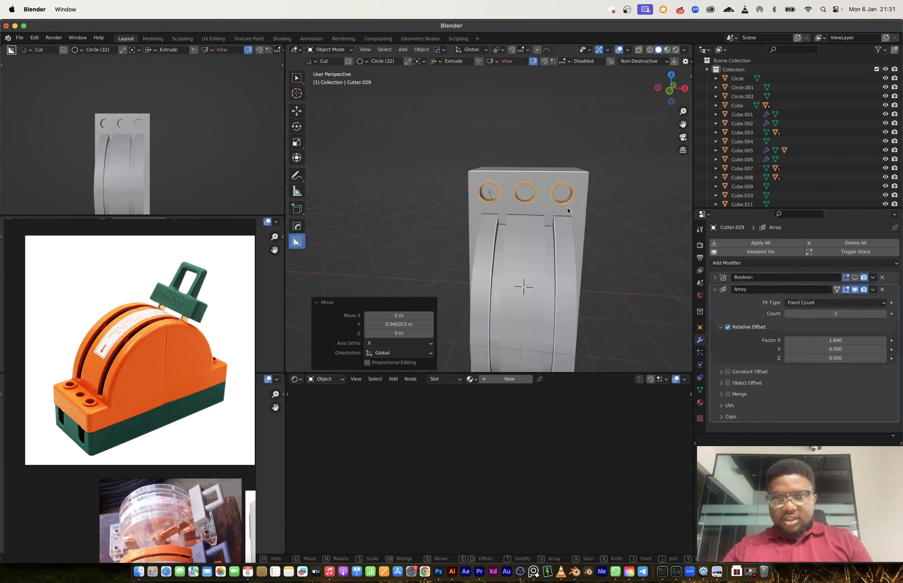
- Select the block and mirror it along Z so both ends carry the row of three holes
key(alt+x)
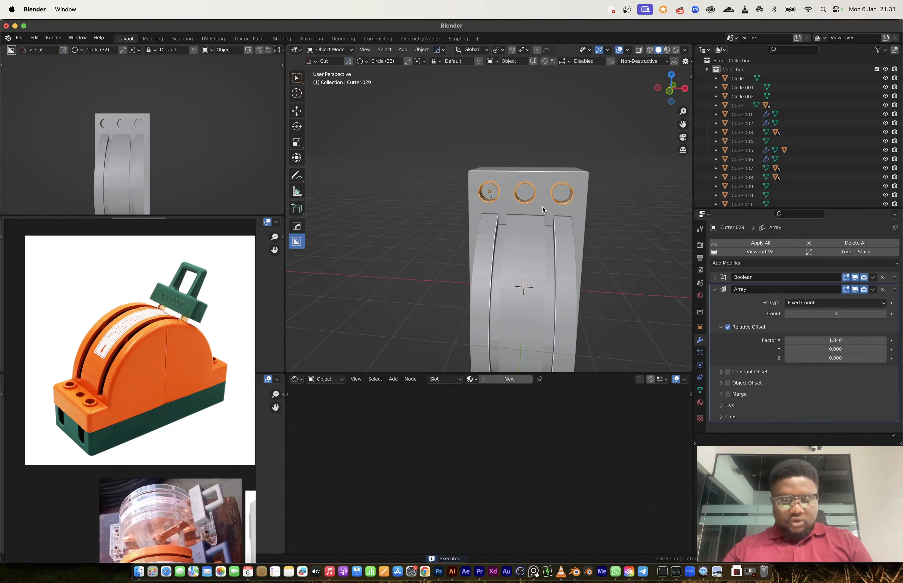
click(545, 194)
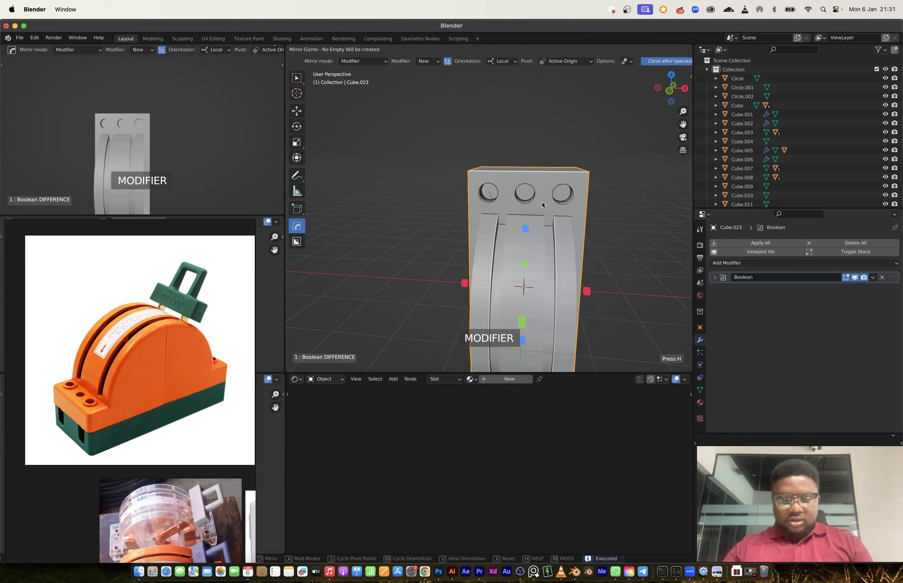
click(526, 229)
shift+middle_drag(544, 199, 532, 113)
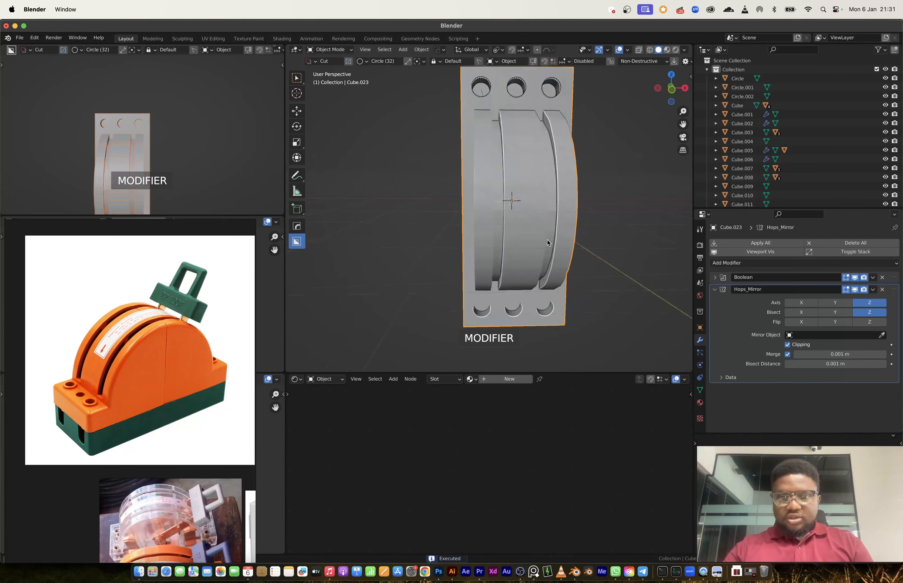
middle_drag(548, 243, 600, 274)
scroll(550, 249, down, 2)
middle_drag(498, 224, 325, 334)
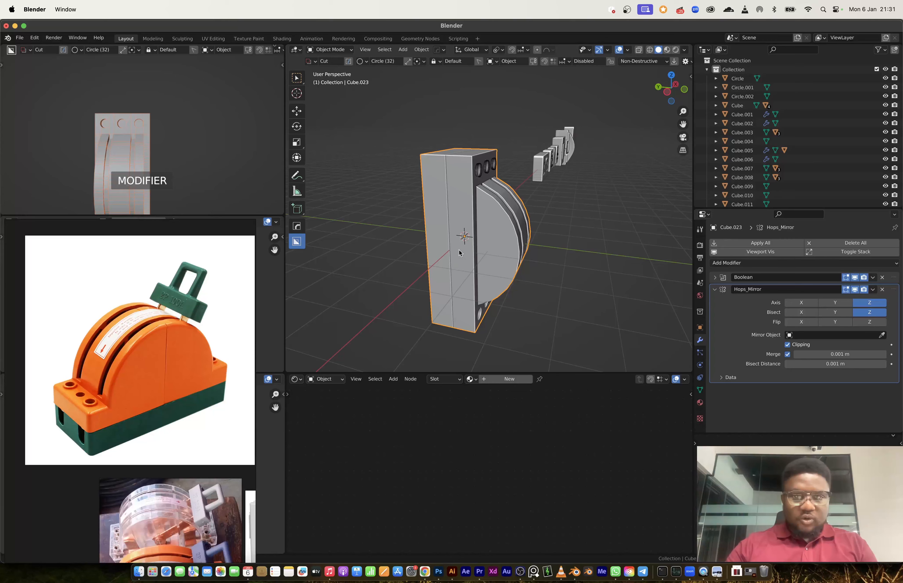
- Duplicate the hole cutter in place and switch the copy to solid shading
shift+middle_drag(484, 226, 438, 245)
scroll(466, 230, up, 6)
click(426, 208)
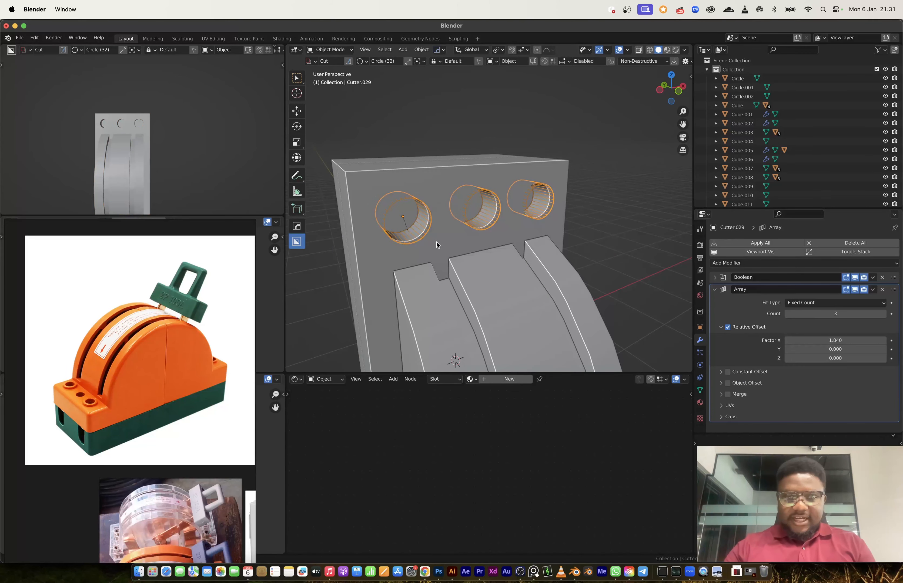
key(g)
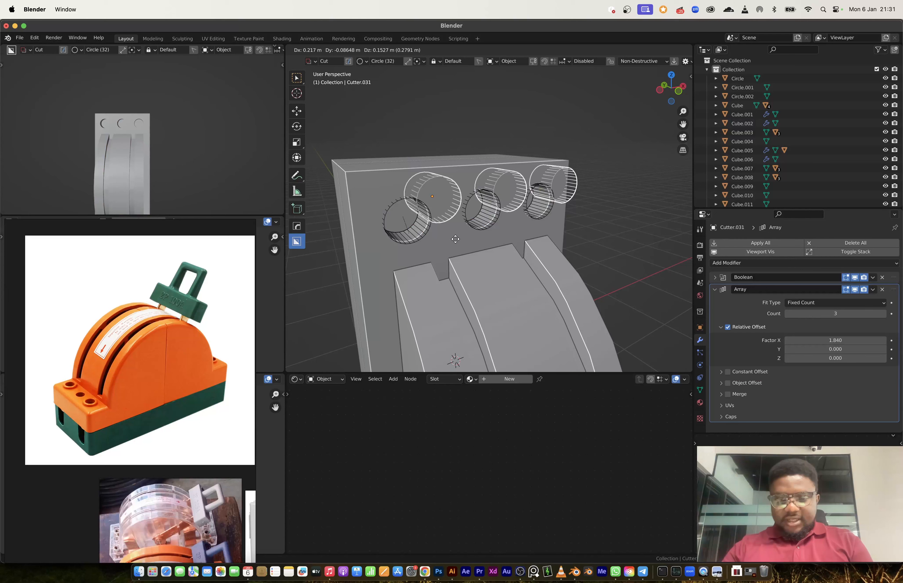
right_click(456, 239)
key(ctrl+d)
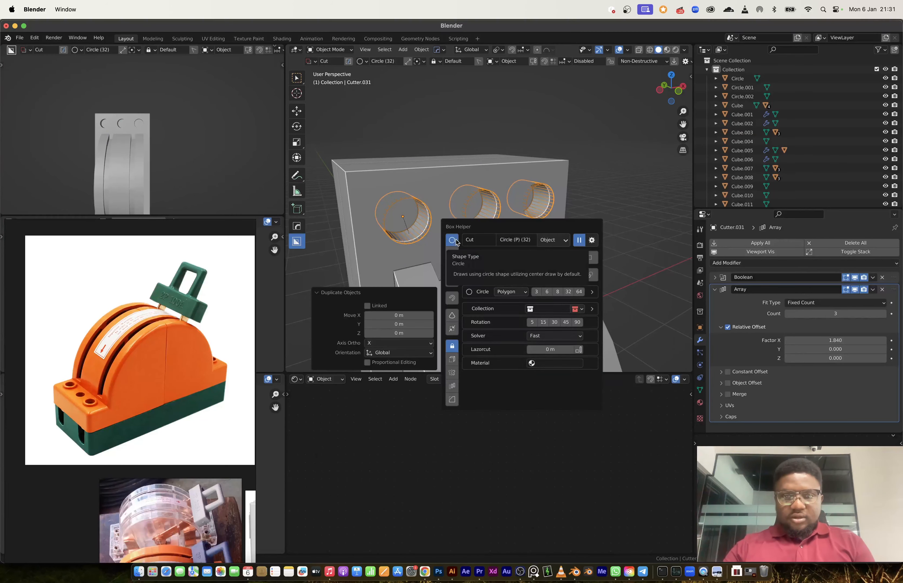
key(Escape)
right_click(452, 239)
key(Escape)
key(q)
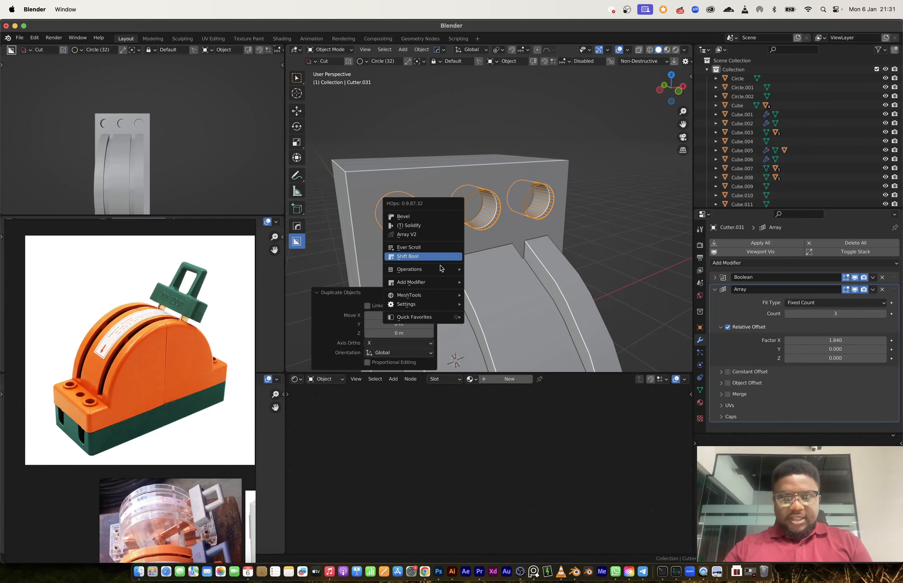
mouse_move(431, 306)
click(491, 318)
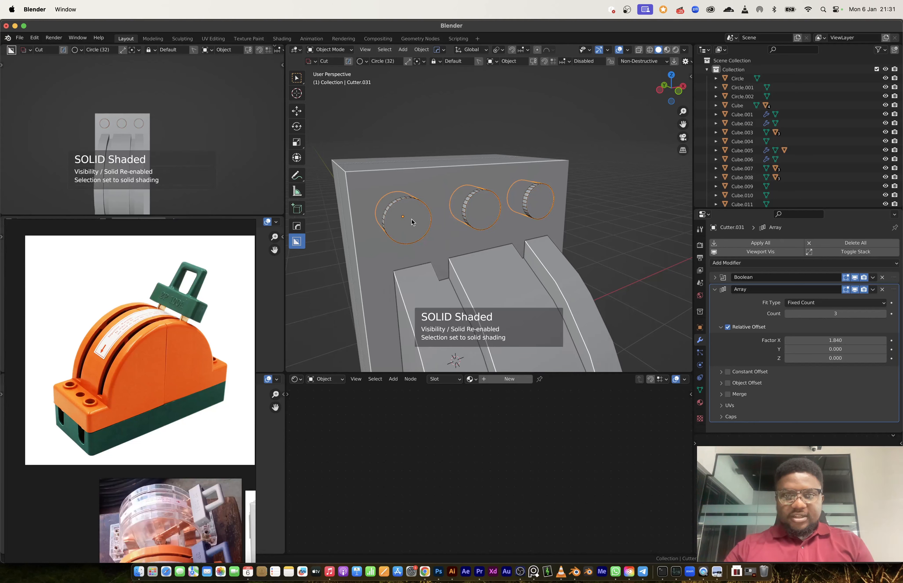
- Select the duplicate cylinder's side face loop in Edit Mode and extrude it slightly outward along the normals
key(Tab)
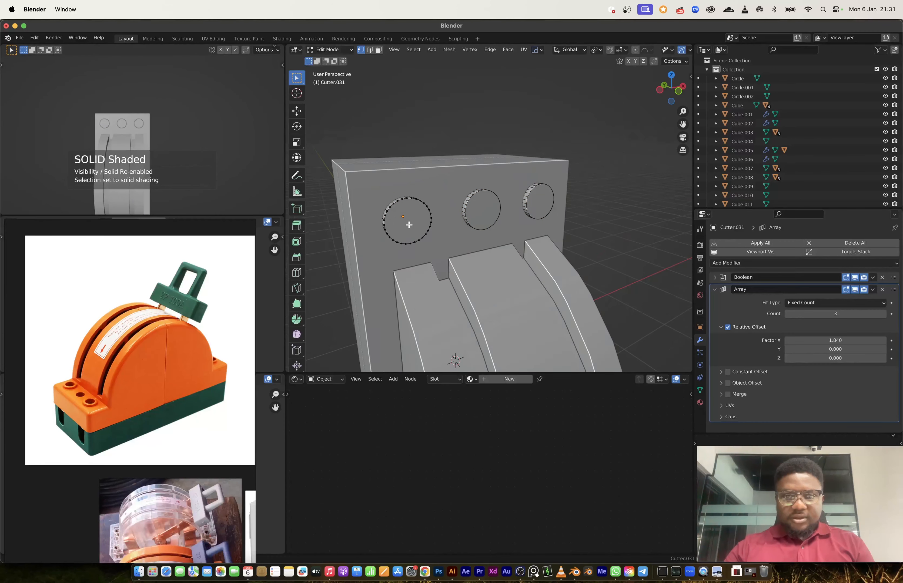
mouse_move(408, 225)
middle_down()
mouse_move(402, 216)
mouse_move(470, 219)
middle_up()
key(g)
key(g)
click(399, 213)
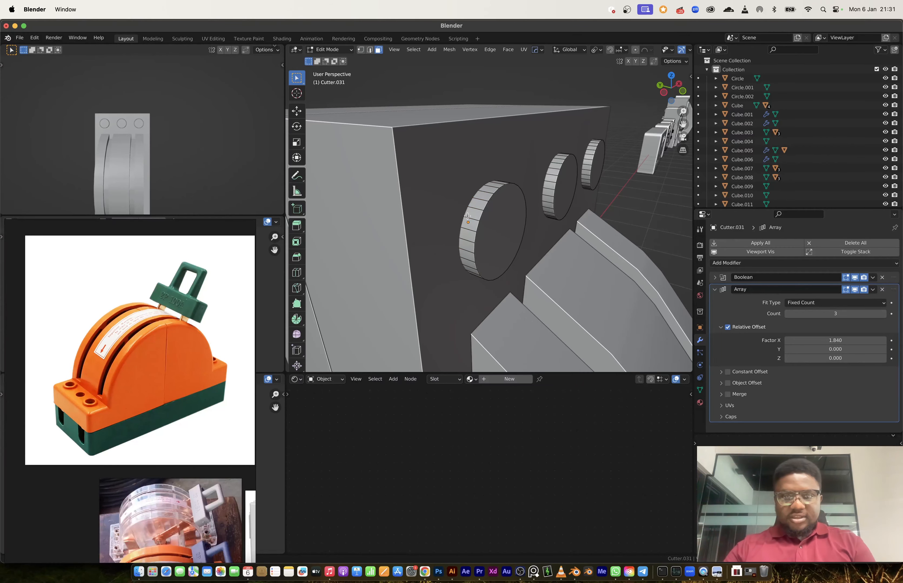
alt+click(467, 216)
key(alt+e)
click(477, 249)
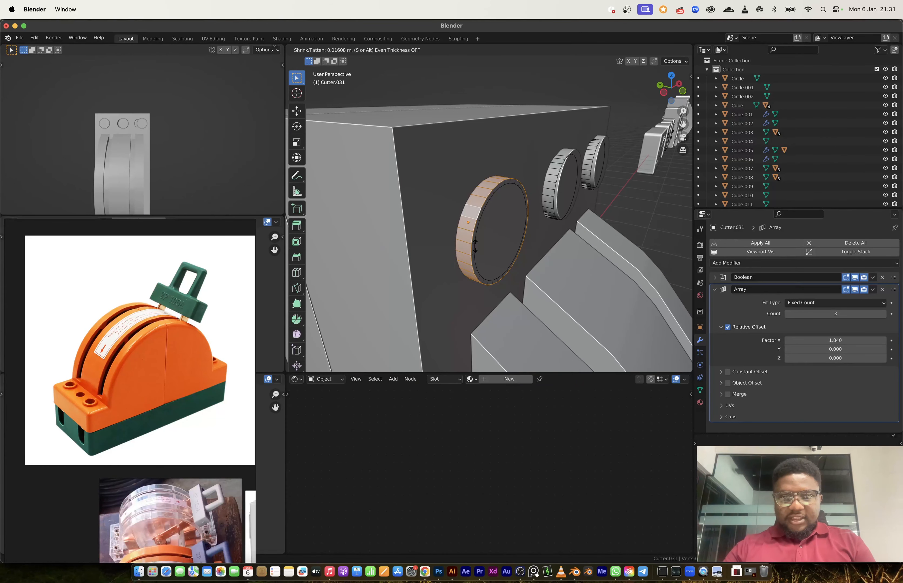
click(493, 240)
- Inset the duplicate cylinder's front face by about 0.021 m and extrude it inward about 0.21 m to form a ring
click(500, 238)
middle_drag(500, 237, 550, 271)
key(i)
click(511, 246)
middle_drag(511, 246, 528, 237)
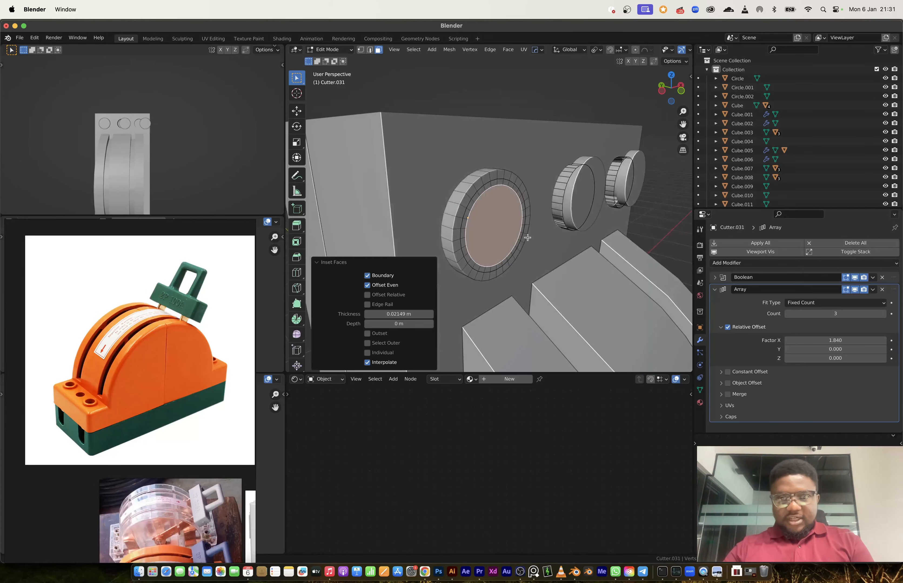
key(e)
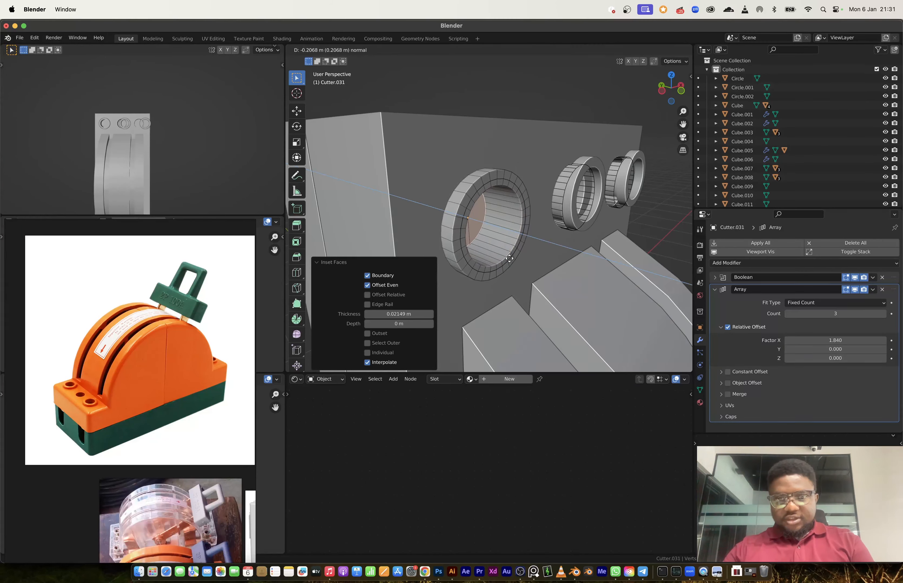
click(505, 258)
key(Tab)
middle_drag(592, 205, 550, 204)
scroll(550, 204, down, 2)
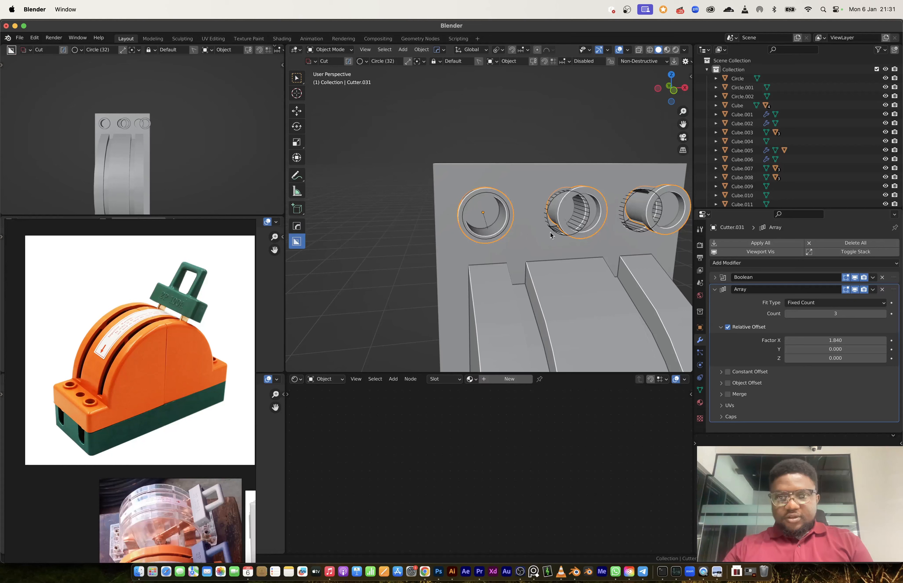
- Remove the Array and Boolean modifiers from the ring so only the one at the corner hole remains
key(Tab)
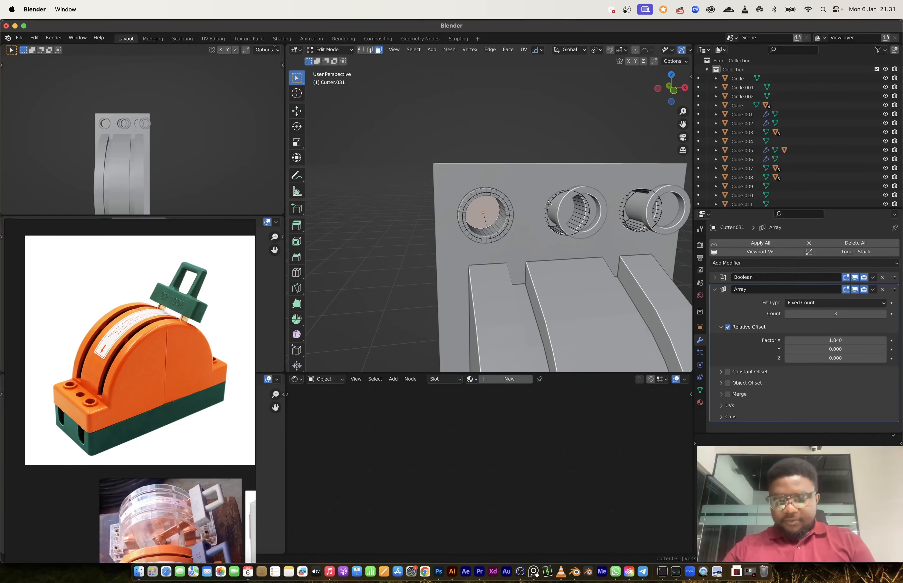
key(alt+a)
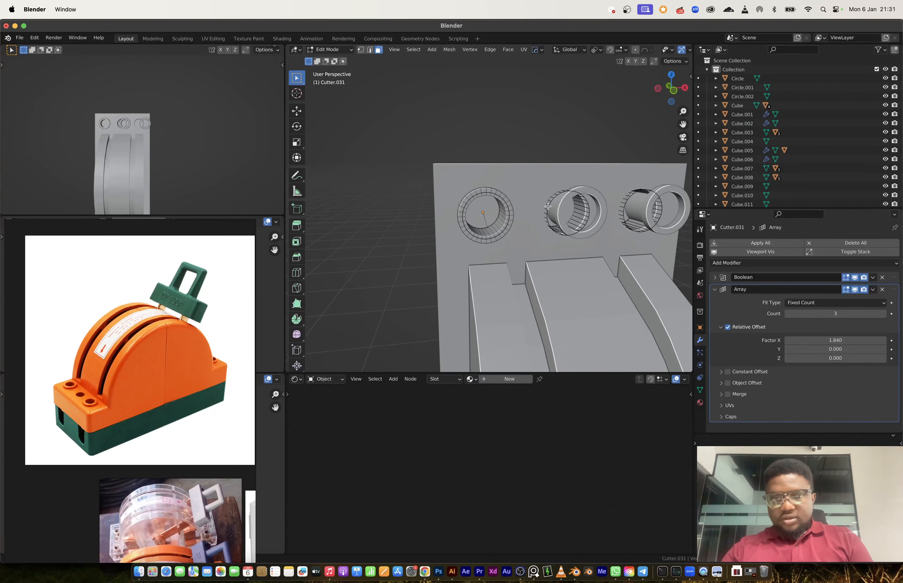
key(Tab)
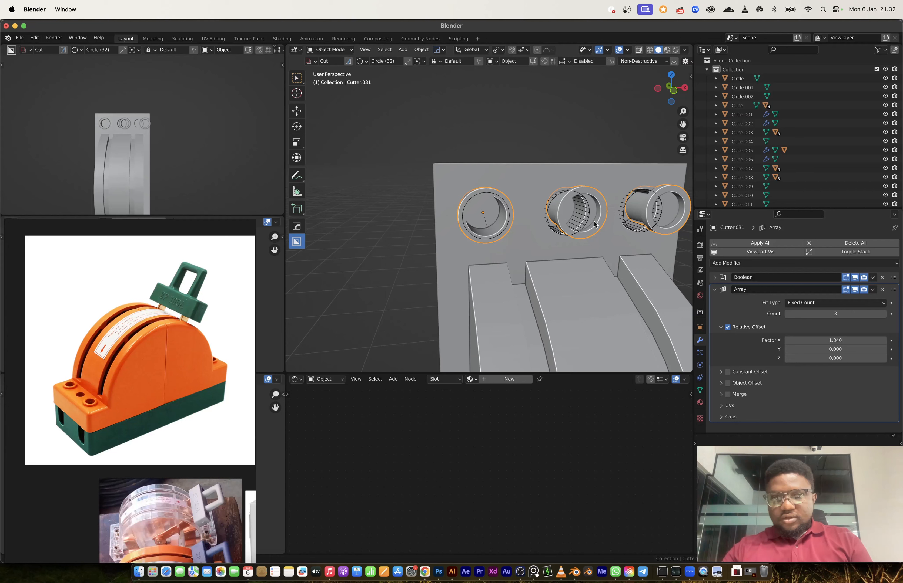
click(882, 290)
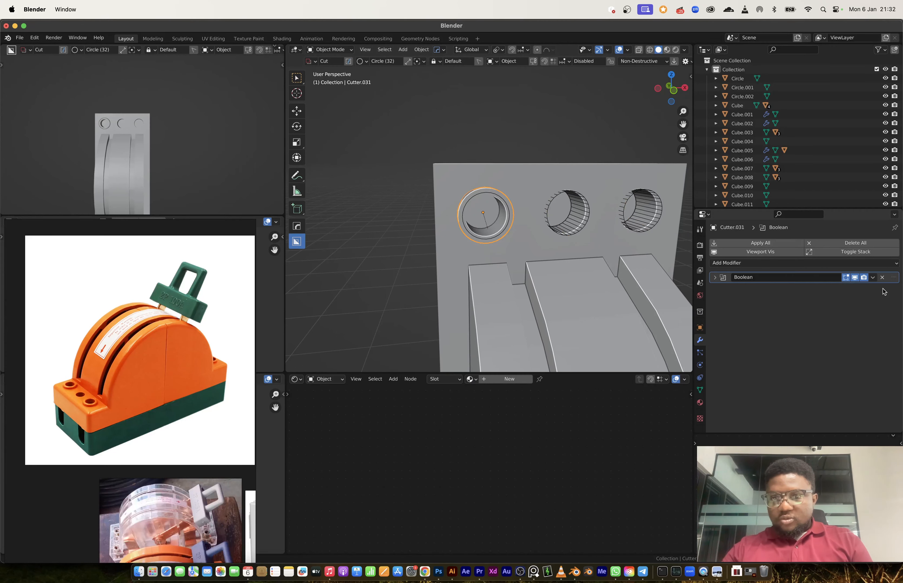
middle_drag(499, 232, 518, 242)
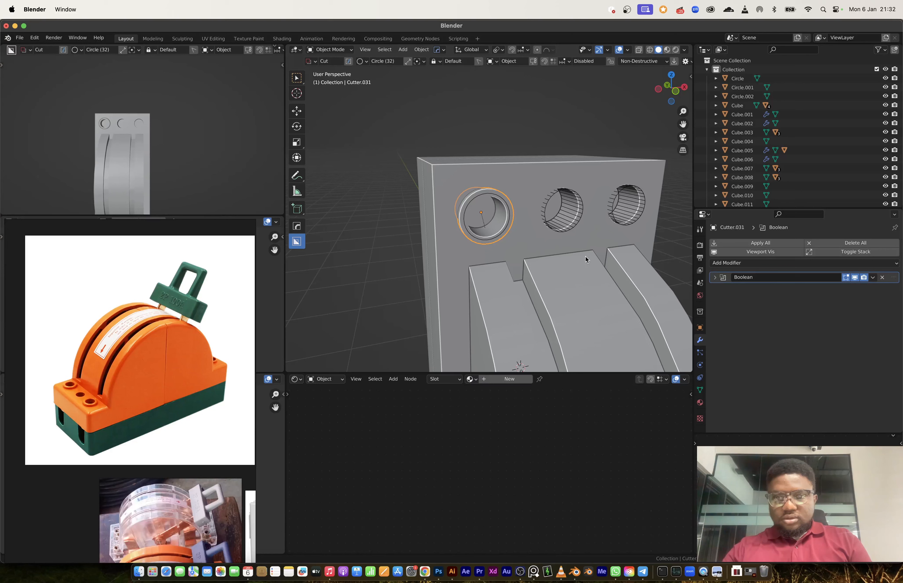
click(882, 278)
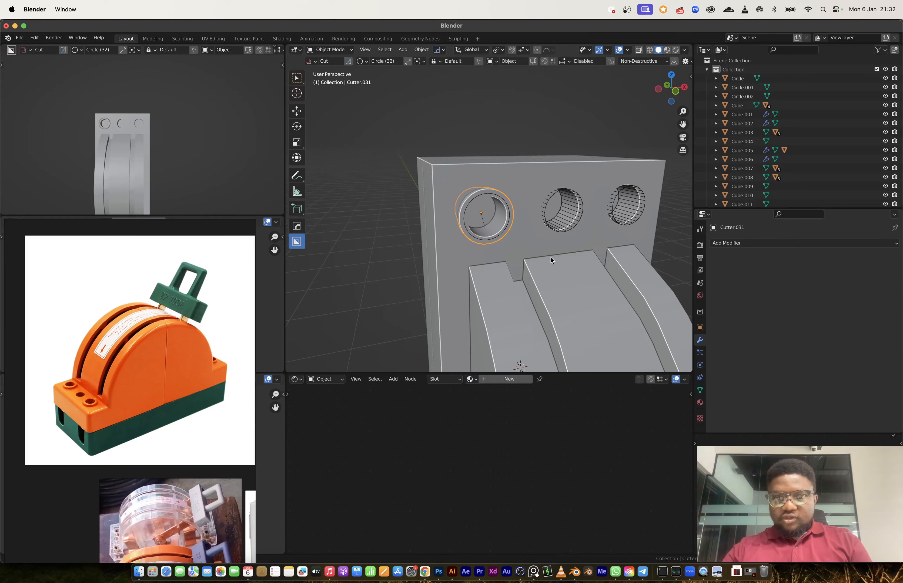
key(Tab)
key(Tab)
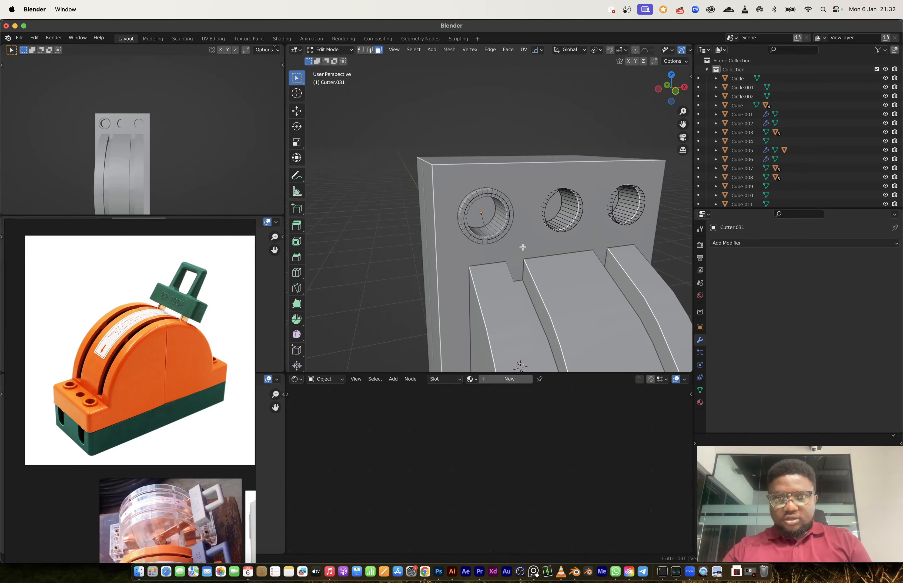
- Mirror the ring across the block along X to the opposite corner hole, and mirror the selected parts along Z
shift+click(527, 248)
key(alt+x)
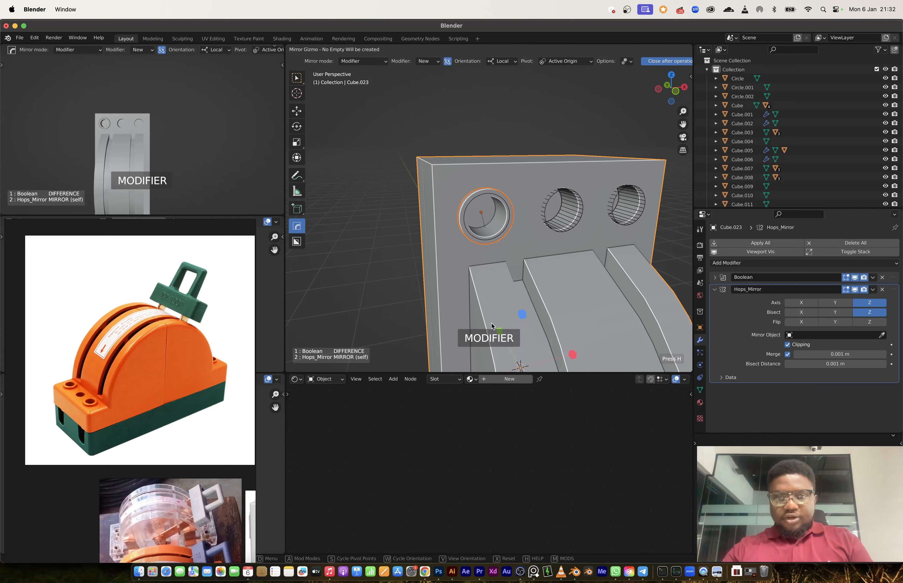
middle_drag(491, 326, 460, 333)
click(451, 338)
scroll(538, 240, down, 3)
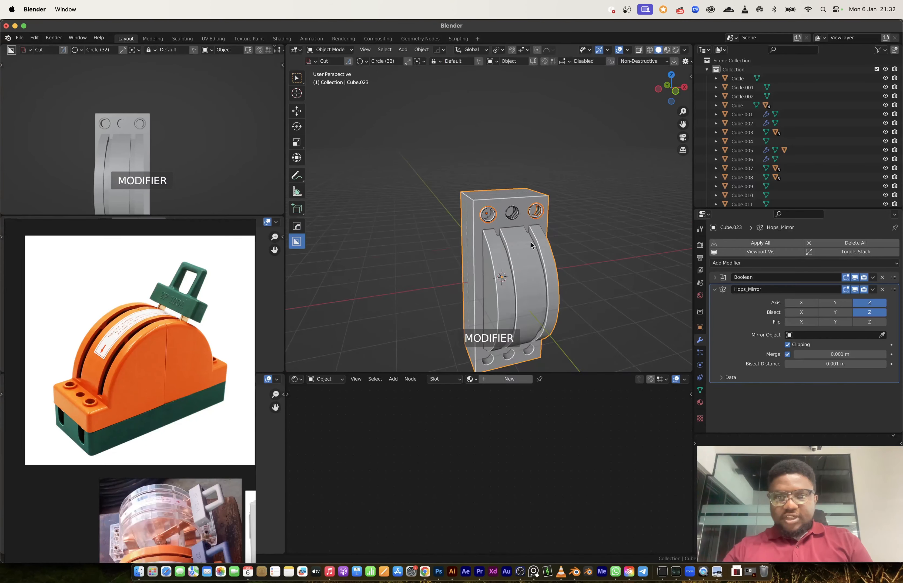
shift+middle_drag(537, 240, 525, 176)
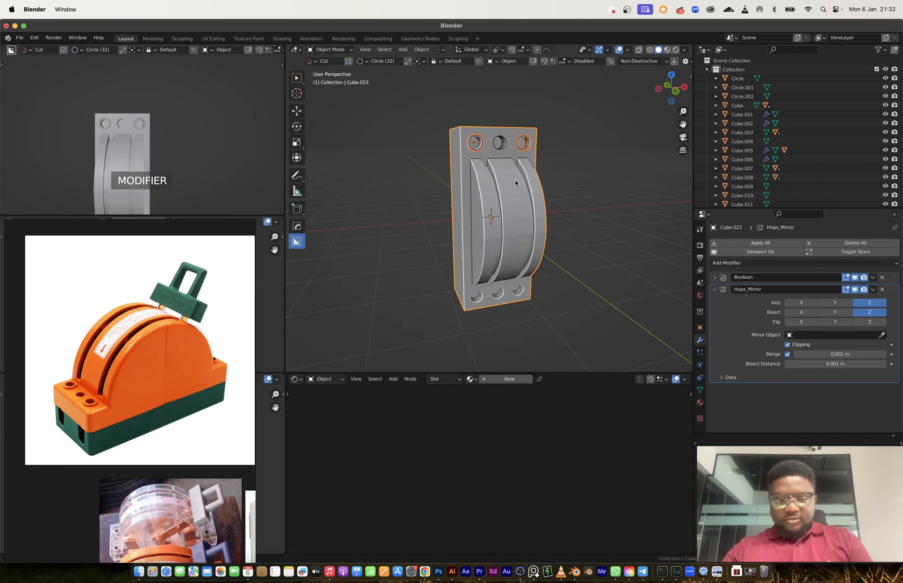
key(alt+x)
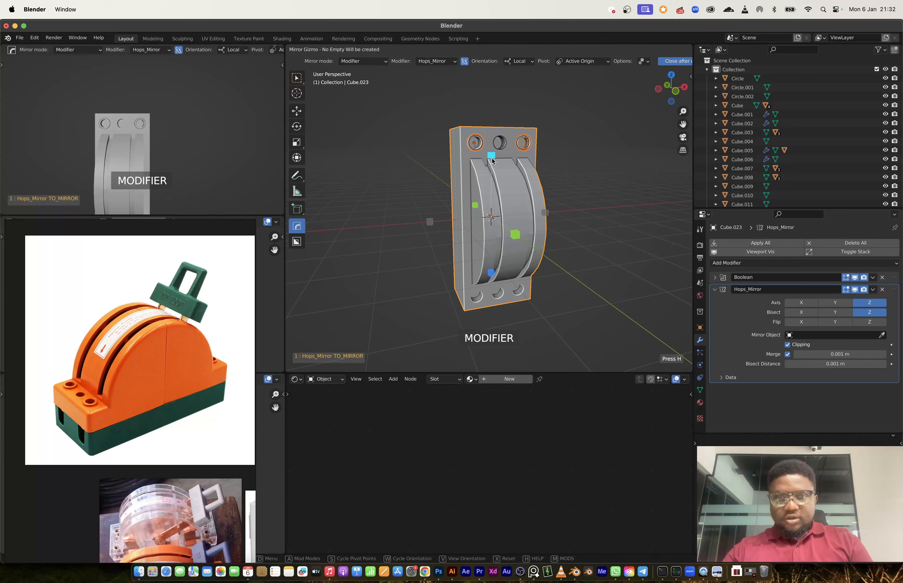
click(492, 161)
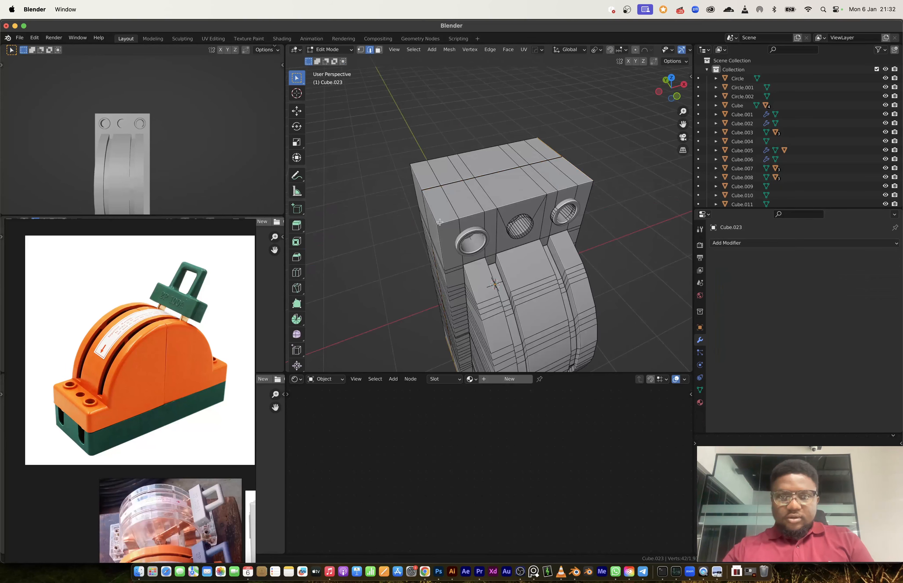
- Bevel the corner edges at the block's ends by 0.178 m with 6 segments and a Superellipse profile
alt+shift+click(433, 211)
middle_drag(443, 240, 508, 336)
key(ctrl+b)
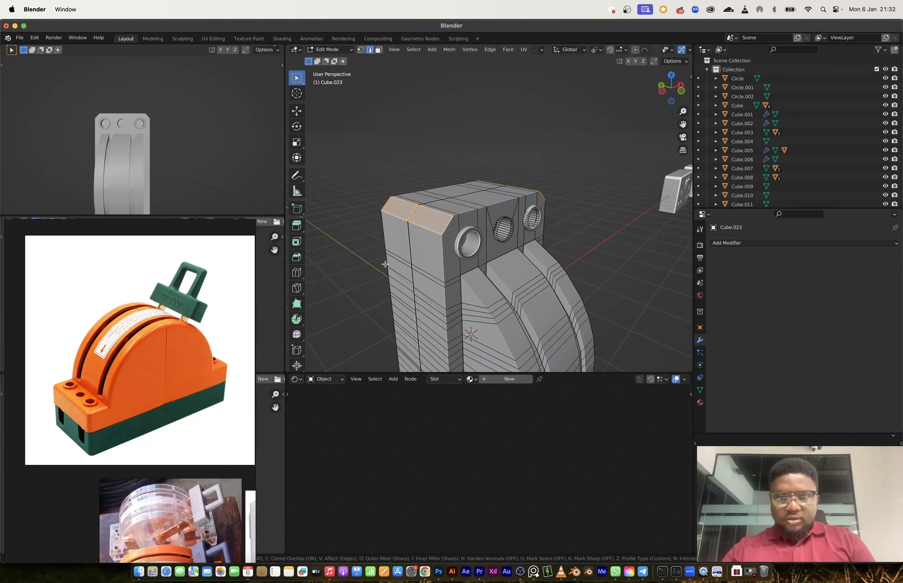
scroll(384, 264, up, 3)
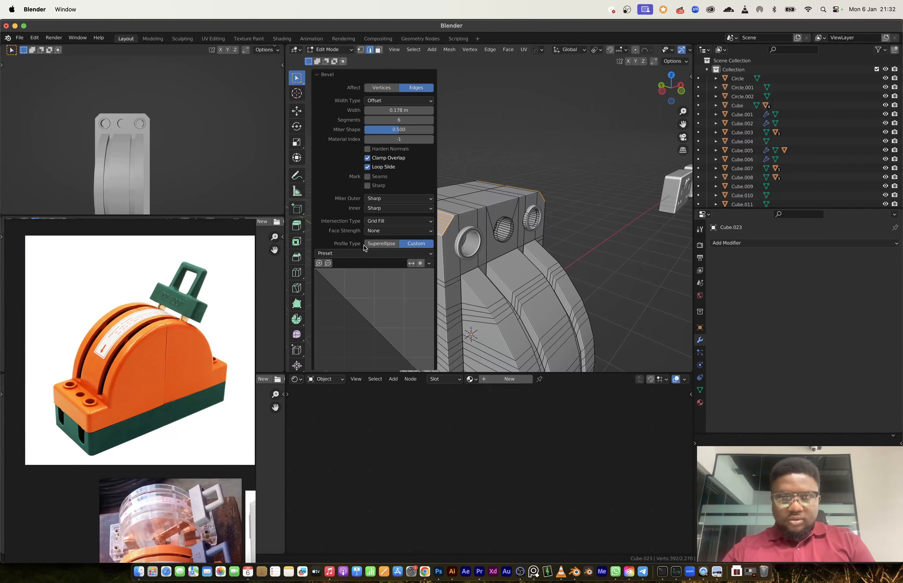
click(364, 245)
key(Tab)
scroll(540, 234, down, 5)
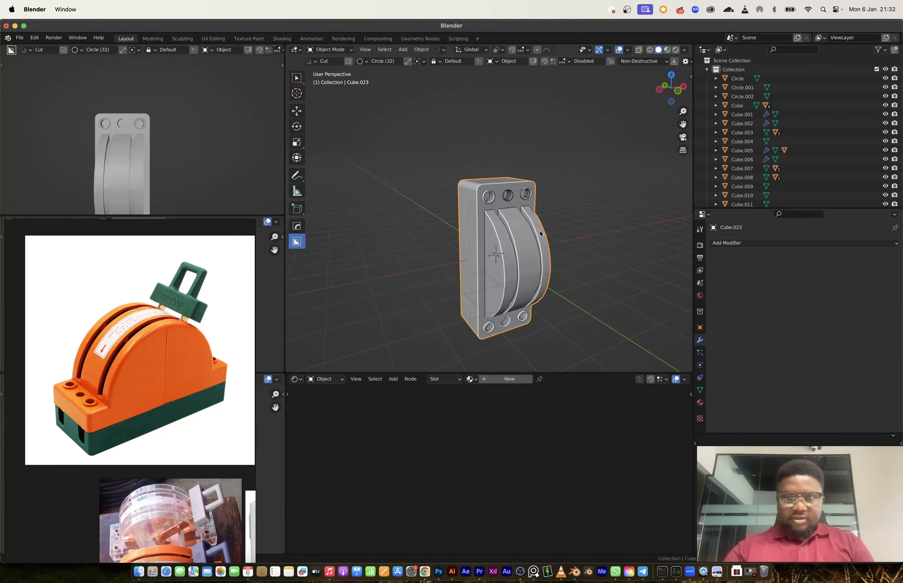
middle_drag(540, 234, 574, 235)
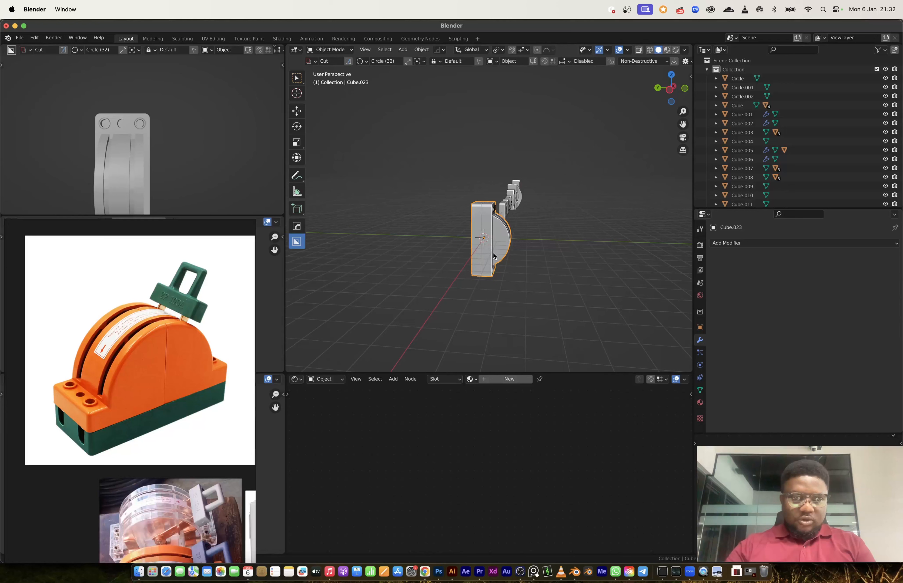
- Add a cube at the centre and scale it to about 0.14 along X and 0.334 along Z
scroll(495, 255, up, 1)
middle_drag(553, 219, 573, 244)
key(shift+a)
mouse_move(569, 259)
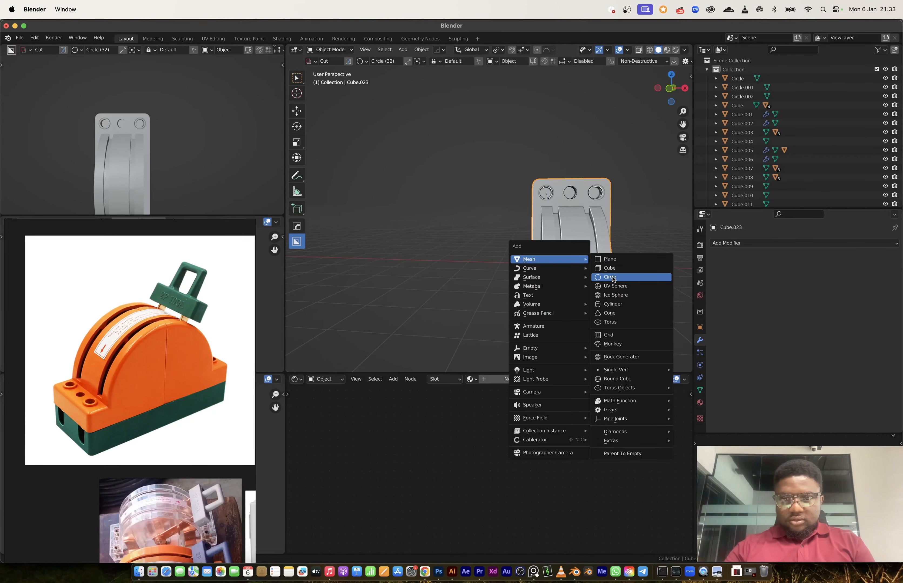
click(612, 269)
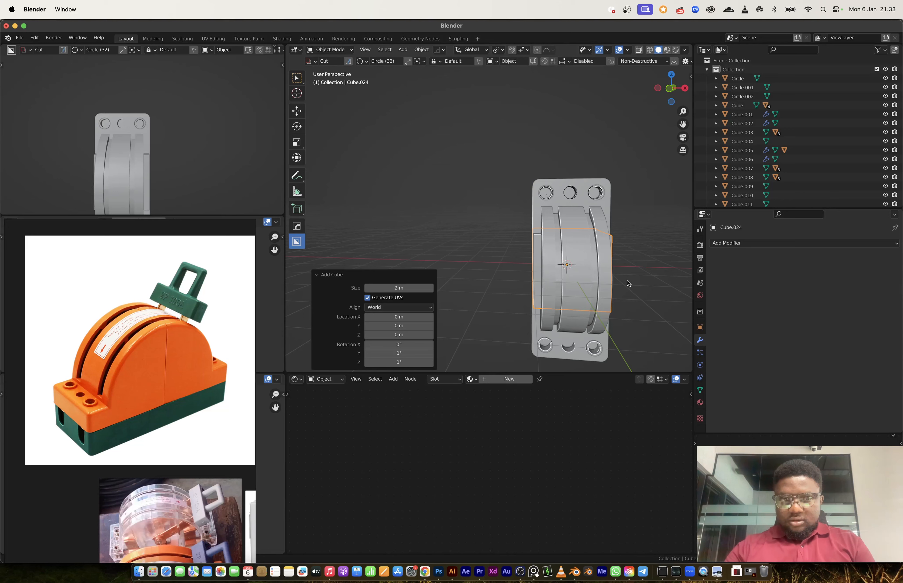
middle_drag(580, 277, 569, 271)
key(s)
key(x)
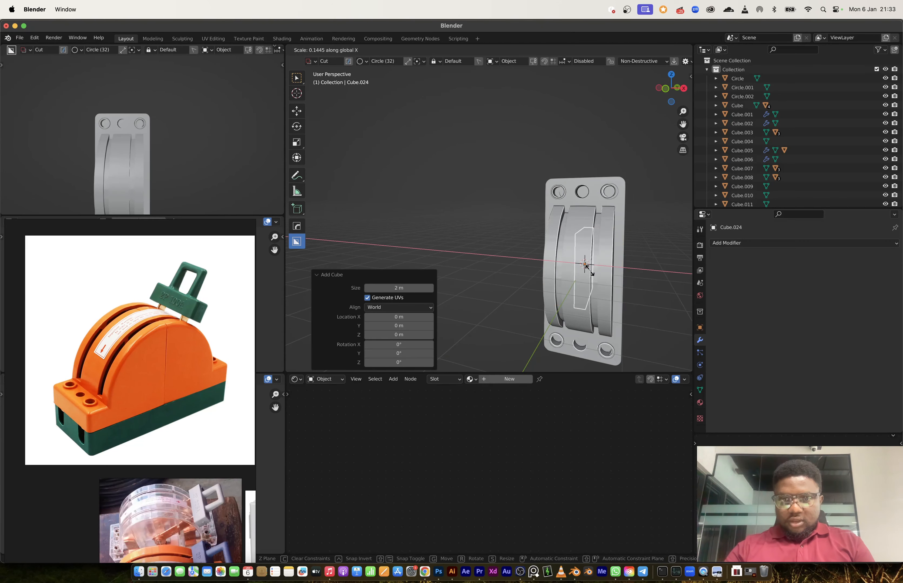
click(585, 270)
key(s)
key(z)
click(600, 276)
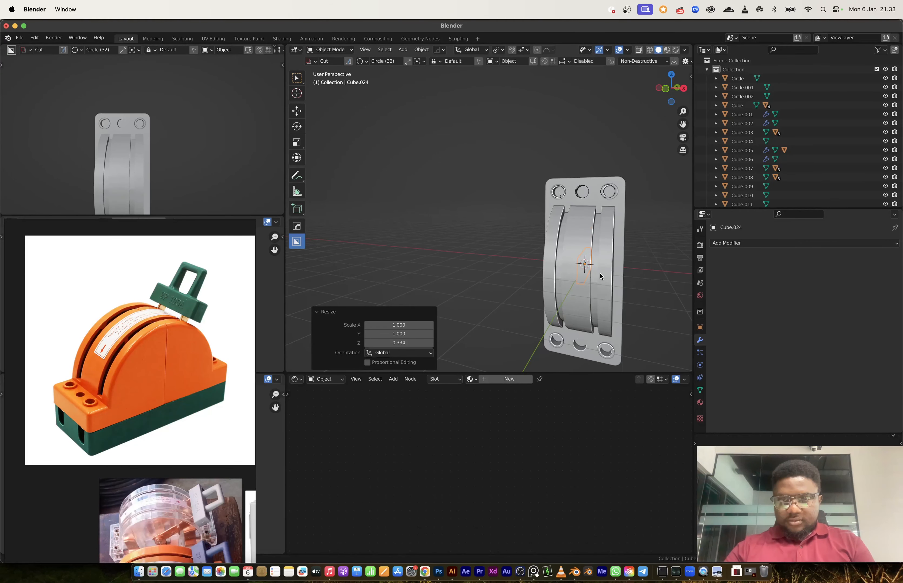
- Move the small cube's mesh about 1.8 m forward and 0.29 m toward -X, and scale it by 0.274 in Edit Mode
click(670, 75)
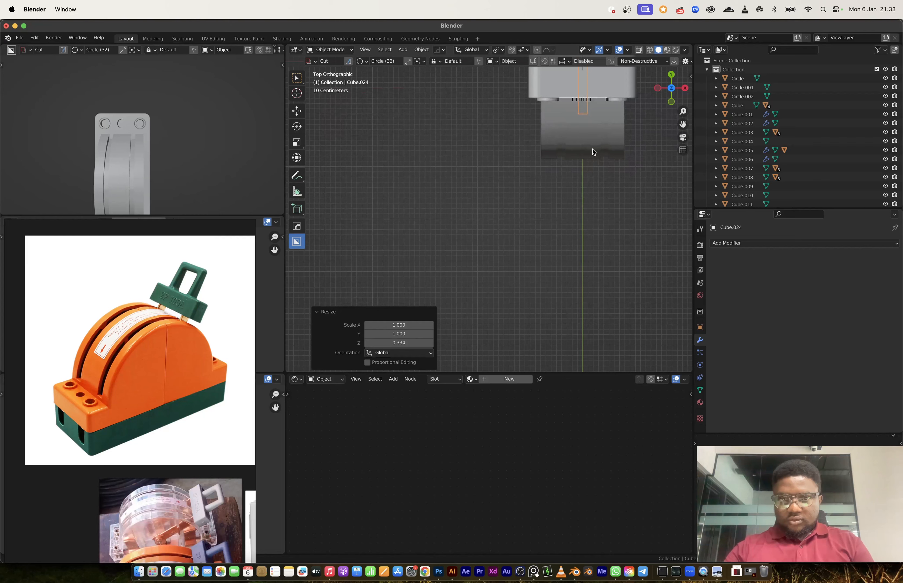
scroll(594, 152, down, 3)
key(Tab)
key(g)
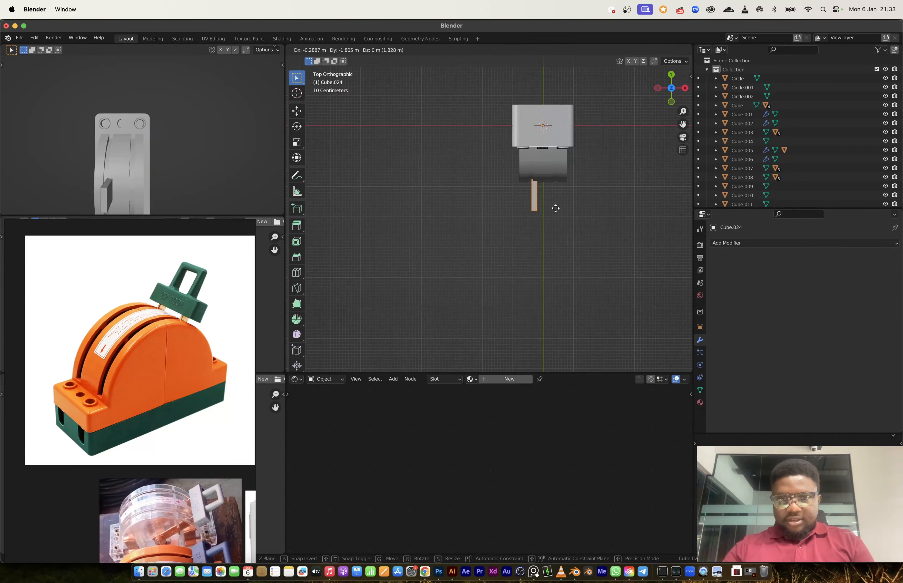
click(555, 208)
key(s)
click(550, 187)
middle_drag(550, 187, 539, 205)
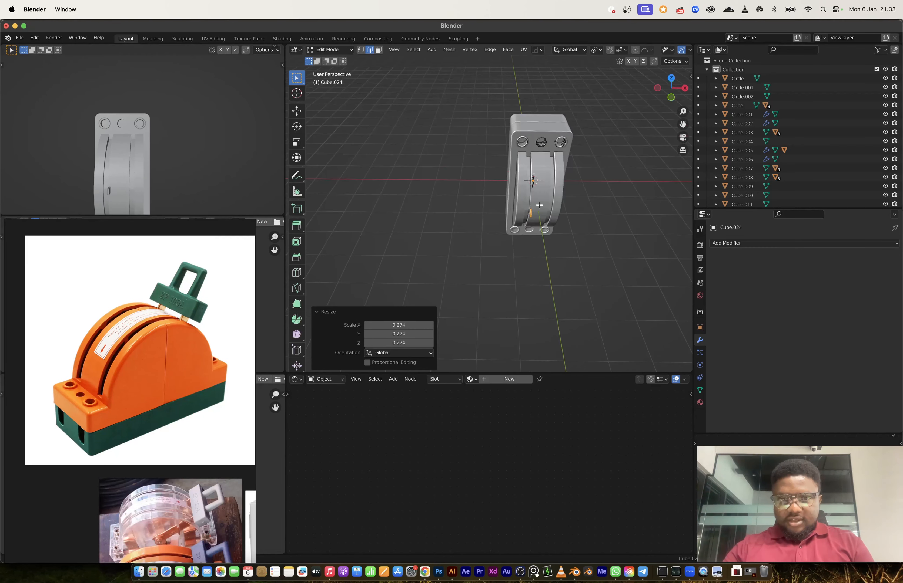
- Line the blade piece up with the curved slot: move it -0.101 m along X, scale it about 1.36, and move it another -0.043 m
scroll(540, 205, up, 4)
key(g)
key(y)
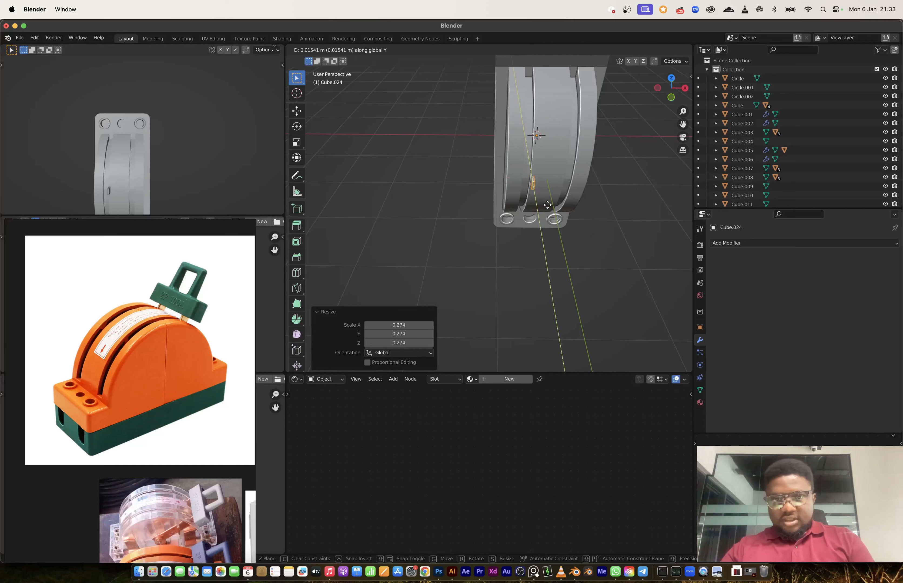
key(x)
click(547, 210)
key(s)
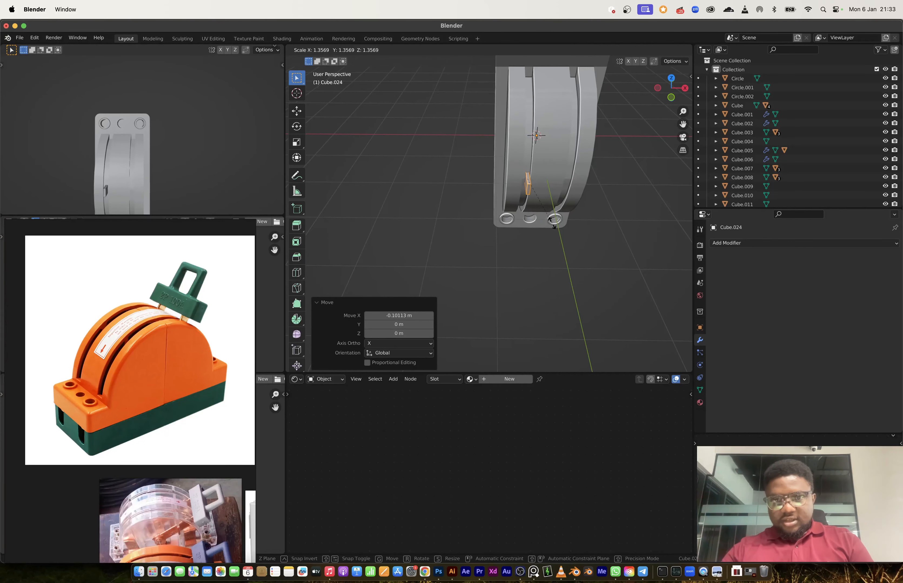
click(551, 223)
key(g)
key(x)
click(550, 223)
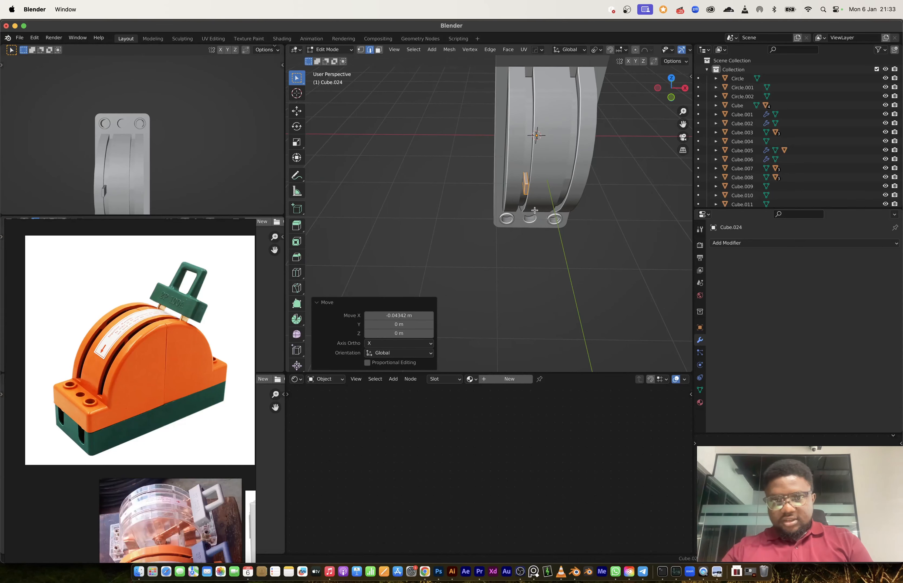
- Move the blade outward along Y from the slot and mirror it across X to the second slot
middle_drag(550, 223, 538, 190)
key(g)
key(y)
click(569, 197)
key(Tab)
key(alt+x)
click(471, 143)
- Add another cube for the handle, shrink it uniformly, and flatten it to 0.237 along Z
middle_drag(506, 148, 530, 154)
scroll(530, 199, up, 1)
key(shift+a)
mouse_move(530, 200)
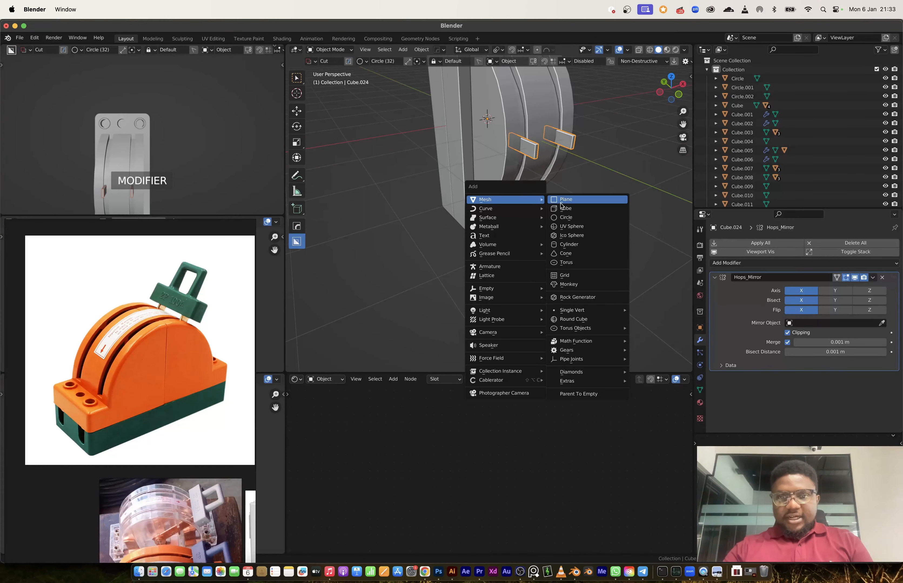
click(561, 209)
key(s)
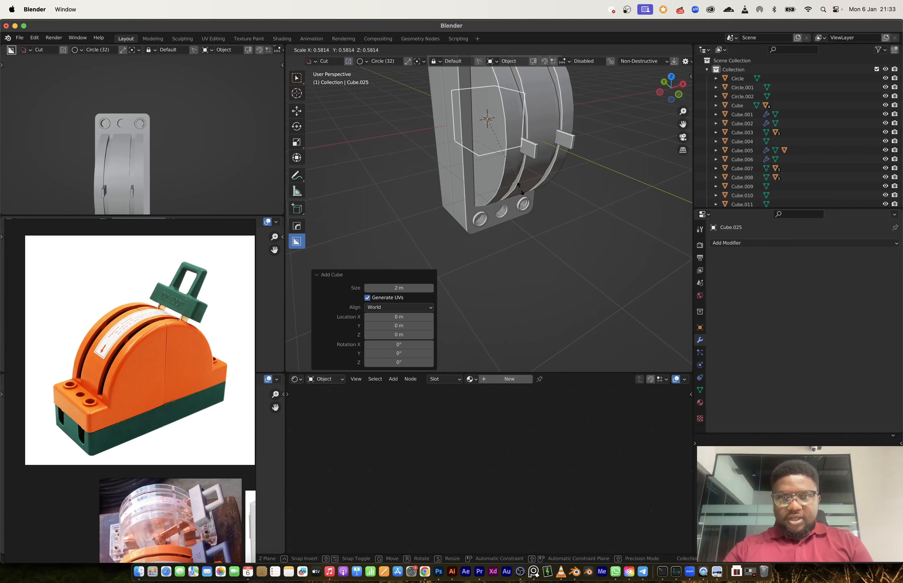
click(530, 201)
key(s)
key(z)
click(499, 138)
- Move the handle block along Y in front of the blades, 0.519 m in the last move, and scale it 1.493 along Z
key(g)
key(y)
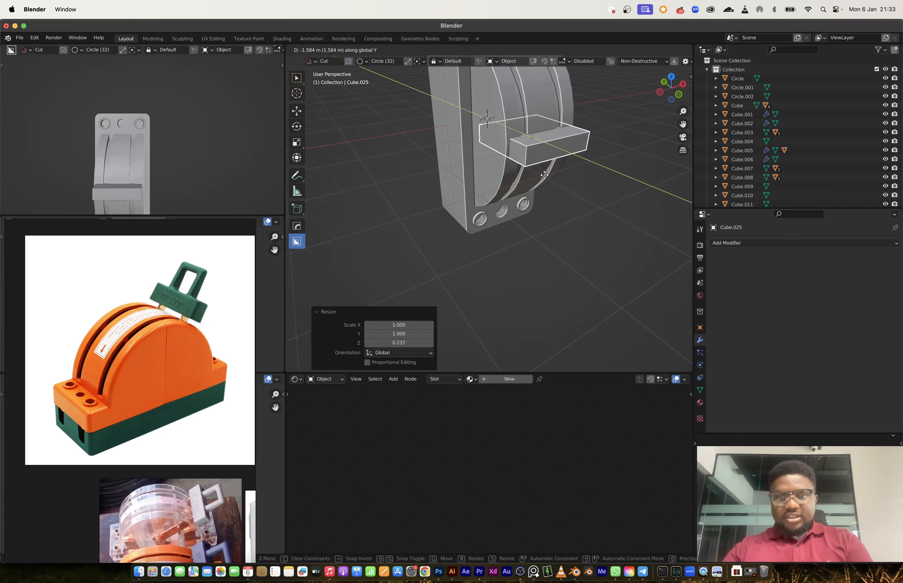
click(565, 201)
key(s)
key(z)
click(565, 213)
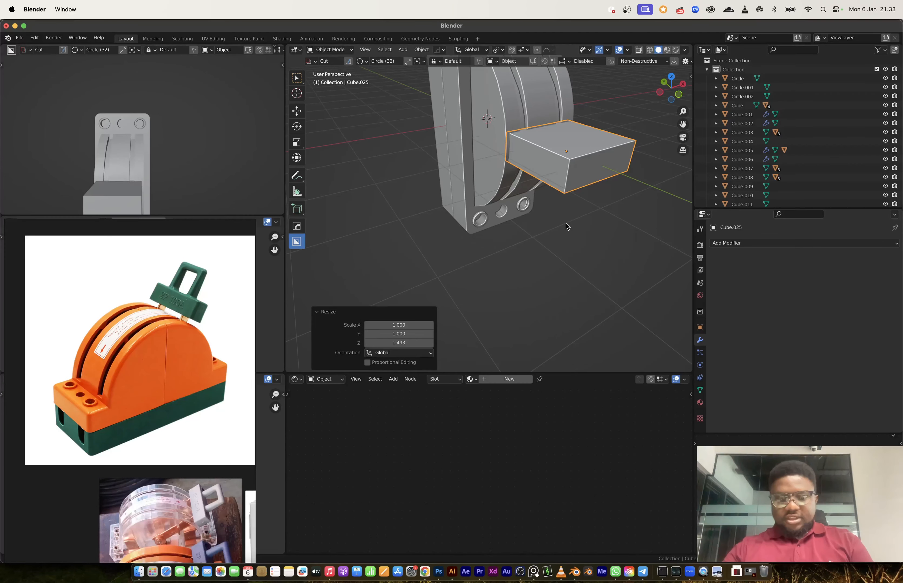
key(g)
key(y)
click(586, 243)
middle_drag(586, 243, 519, 229)
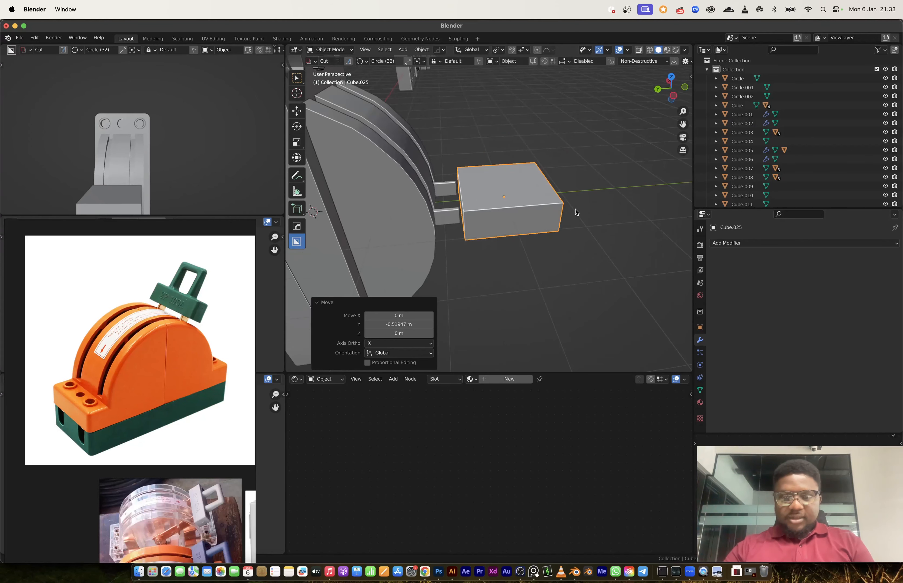
- Scale the handle block to 0.683 along Y and move it 0.365 m back along Y onto the blade ends
key(s)
key(x)
key(y)
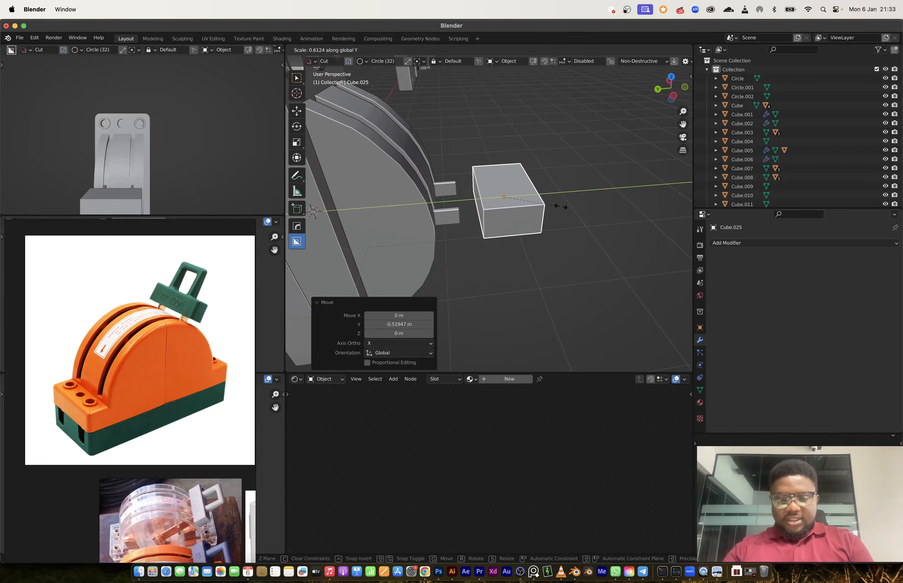
click(562, 206)
key(g)
key(x)
key(y)
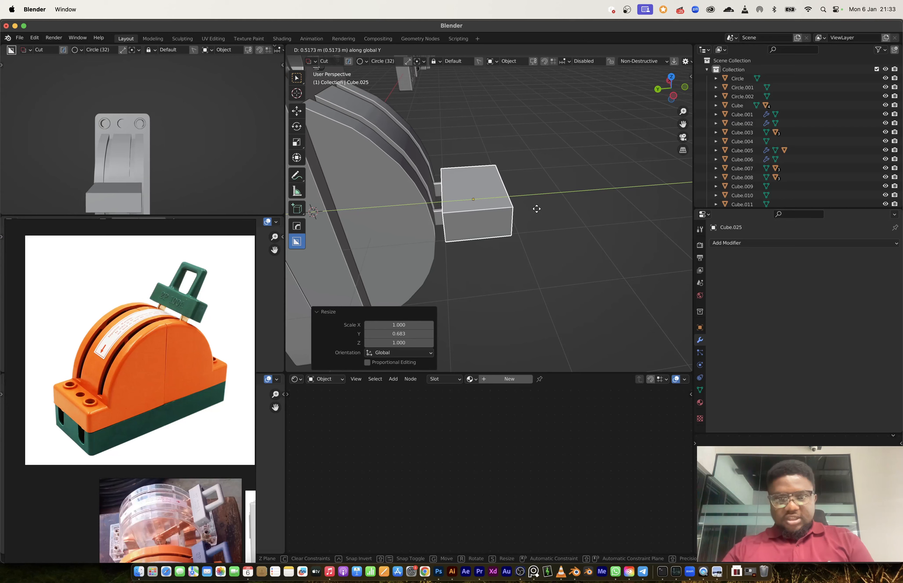
click(546, 214)
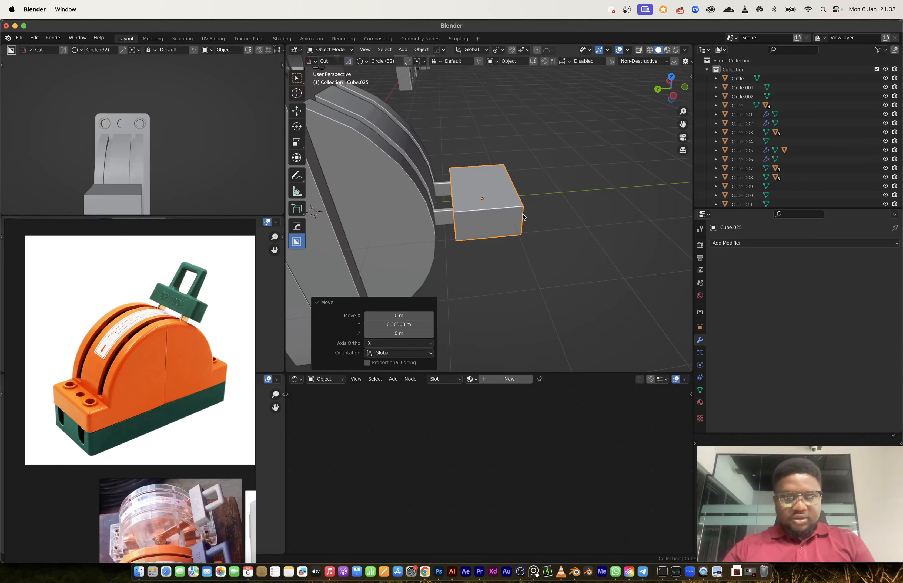
- Slide the handle block's front face back toward the blades by a factor of about 0.34 to shorten the block
key(Tab)
mouse_move(530, 201)
middle_down()
mouse_move(515, 205)
mouse_move(534, 217)
middle_up()
click(523, 205)
key(g)
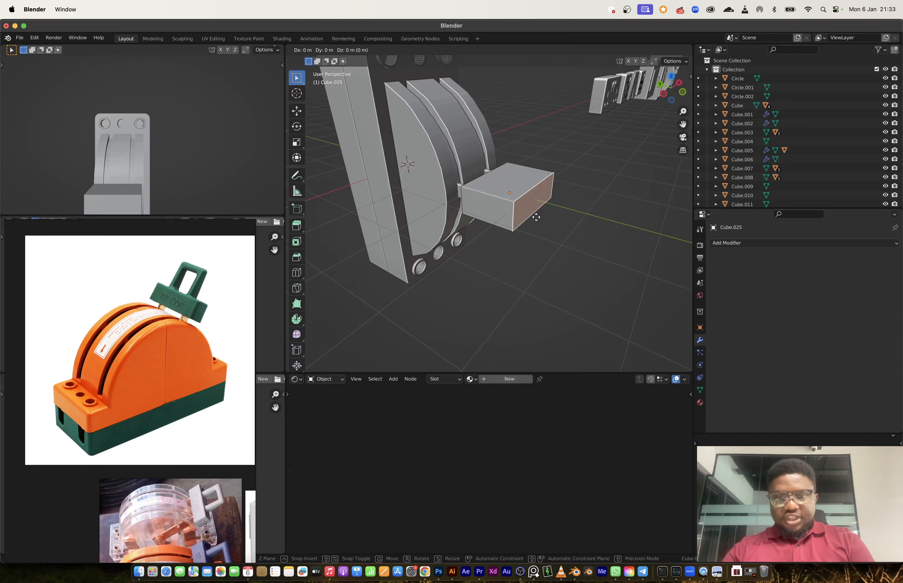
key(g)
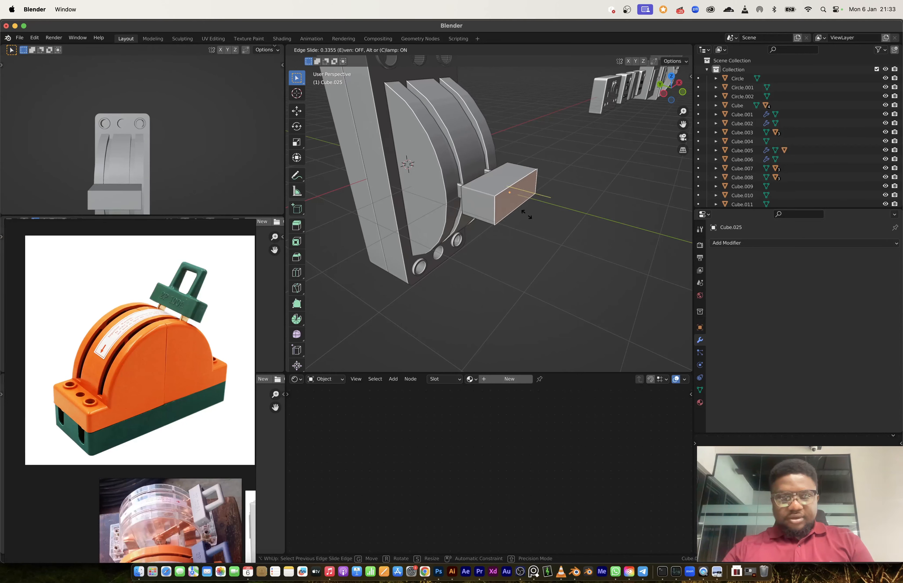
click(527, 215)
- Add a centred loop cut across the handle block, bevel it into two loops, and bevel those loops by 0.11 m
middle_drag(527, 214, 492, 212)
key(ctrl+r)
click(529, 201)
right_click(564, 228)
key(ctrl+b)
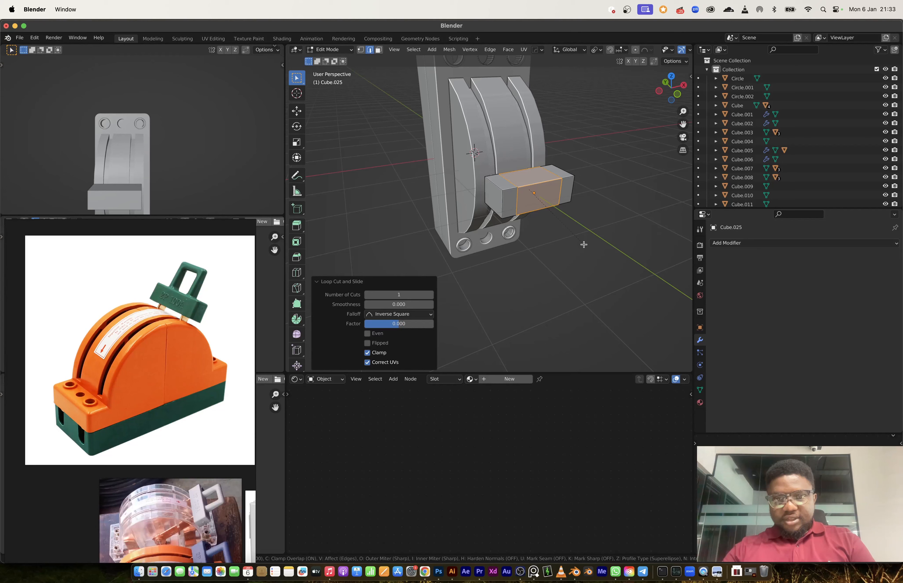
click(583, 244)
key(alt+a)
key(ctrl+b)
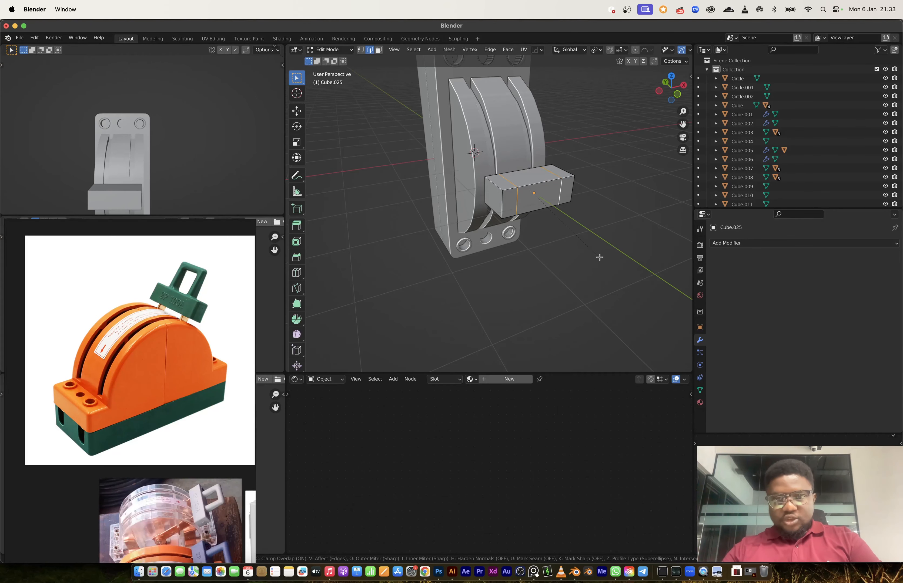
click(610, 268)
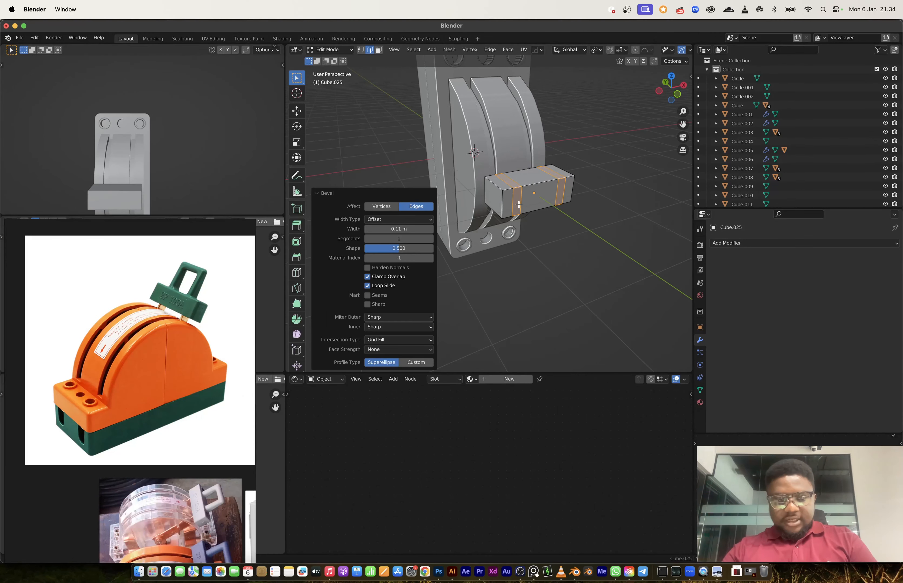
- Extrude the two narrow strips on the handle block's front outward 0.817 m to form the handle arms
key(3)
click(518, 204)
middle_drag(572, 207, 599, 218)
key(e)
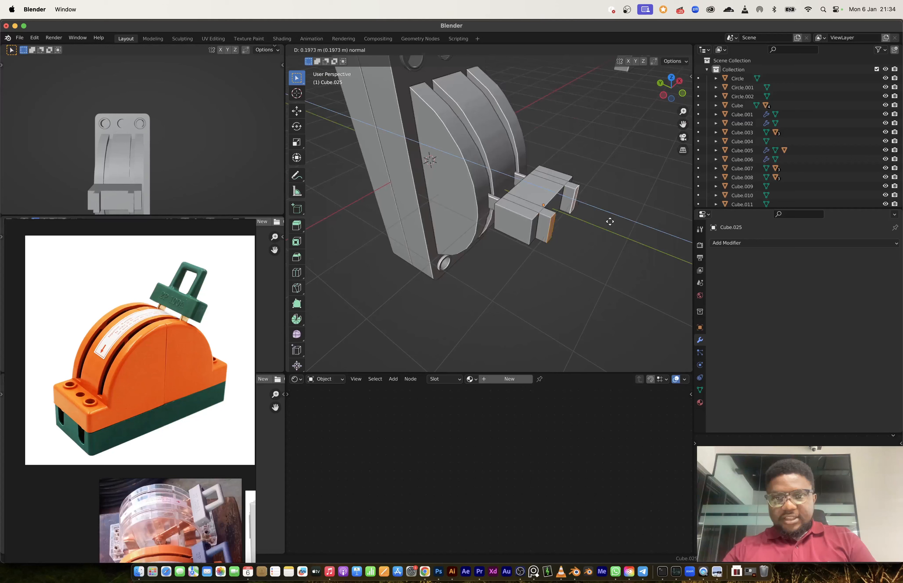
click(644, 234)
- Add a loop cut near the outer end of one arm and mirror the handle across X so both arms match
key(ctrl+r)
click(584, 234)
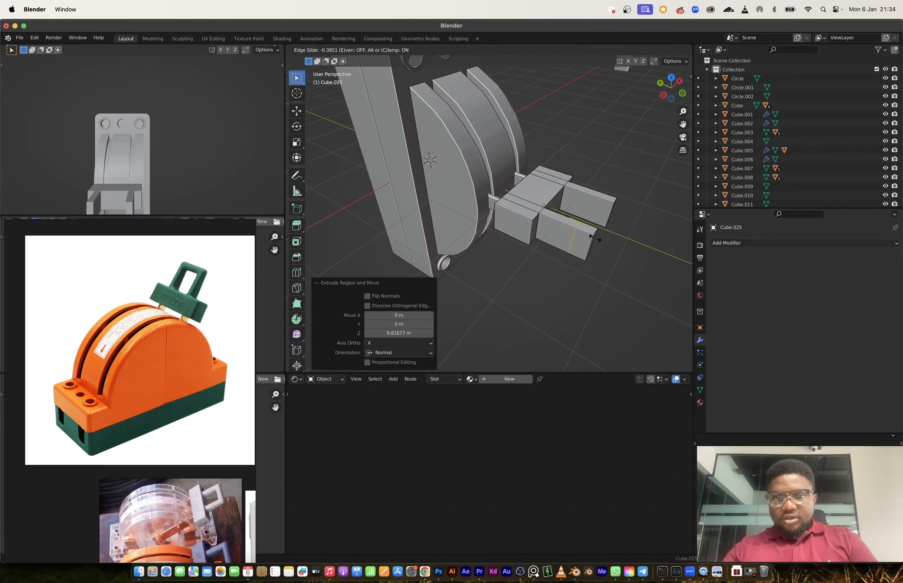
click(599, 240)
key(Tab)
key(alt+x)
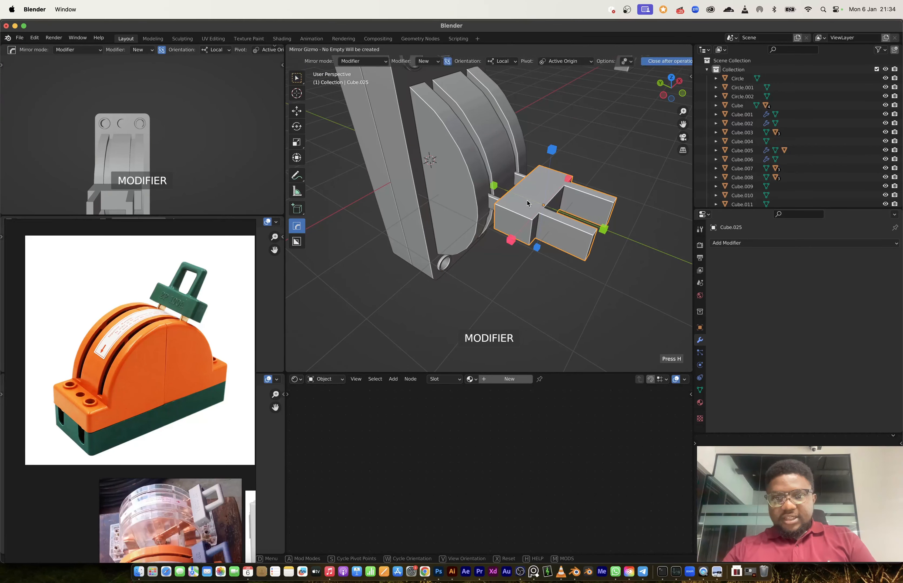
click(508, 240)
key(ctrl+a)
middle_drag(614, 242, 189, 316)
key(Tab)
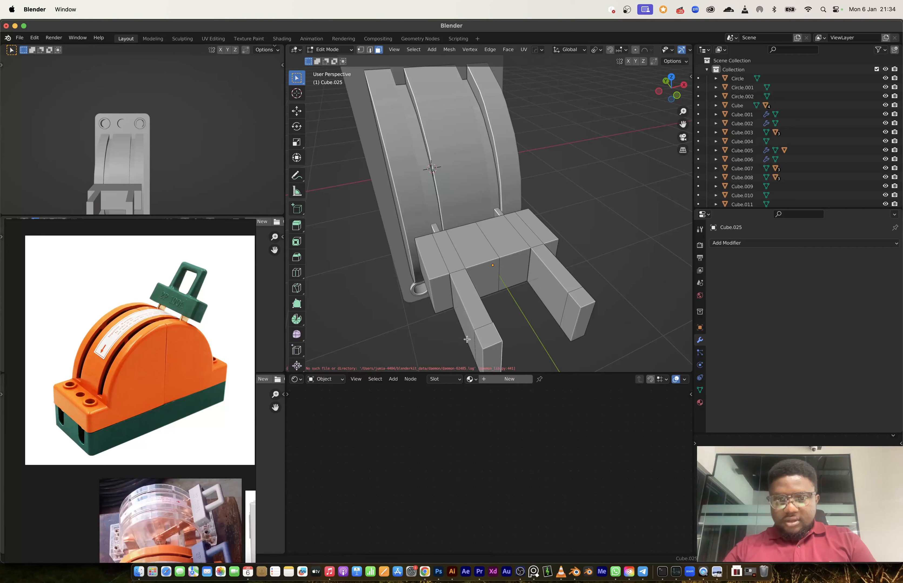
- Bridge the facing inner end faces of the two arms to close the handle loop
right_click(567, 315)
mouse_move(575, 315)
click(614, 312)
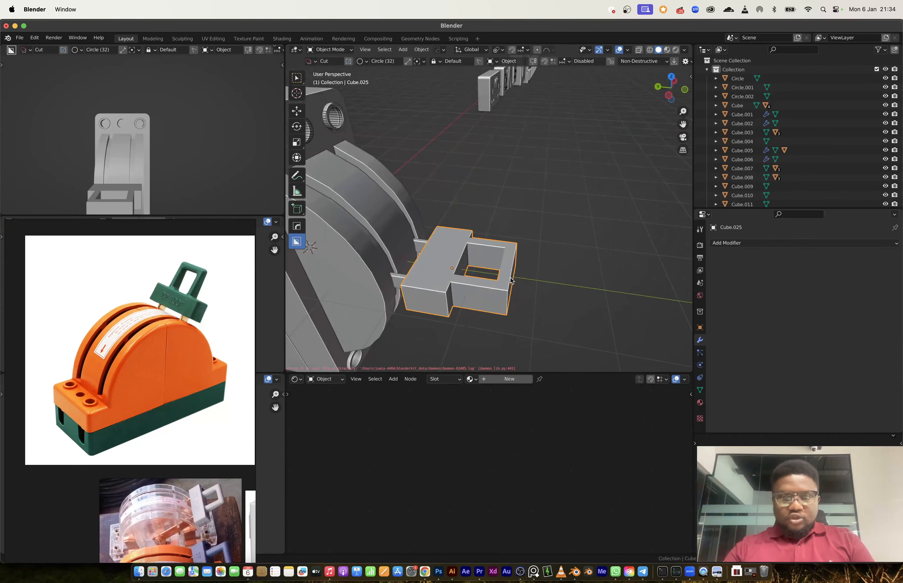
- Scale the handle along Z and extrude its selected faces in Edit Mode
middle_drag(510, 281, 526, 228)
key(s)
key(z)
click(527, 284)
key(Tab)
key(alt+z)
key(e)
click(556, 309)
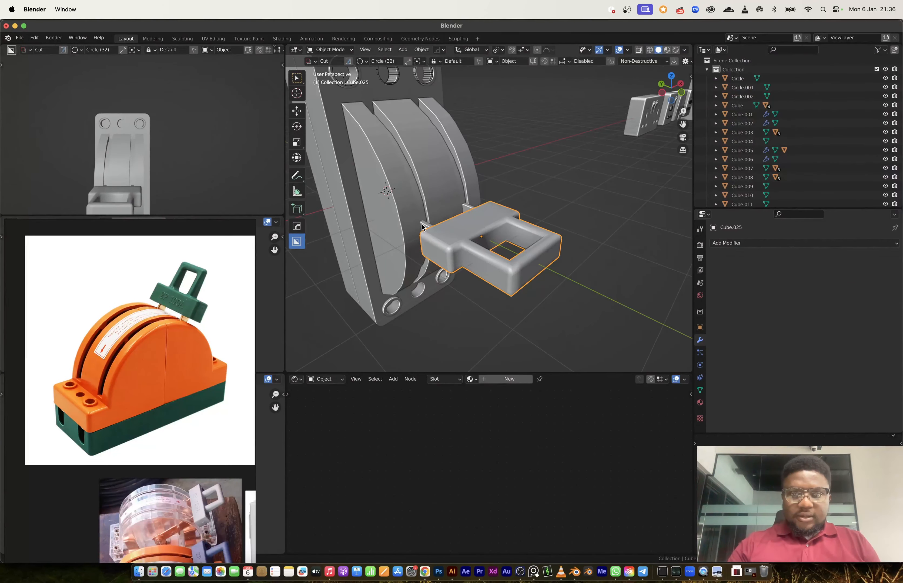
- Thicken the mirrored blades along X between the handle and the curved slots
click(423, 226)
middle_drag(423, 227, 457, 233)
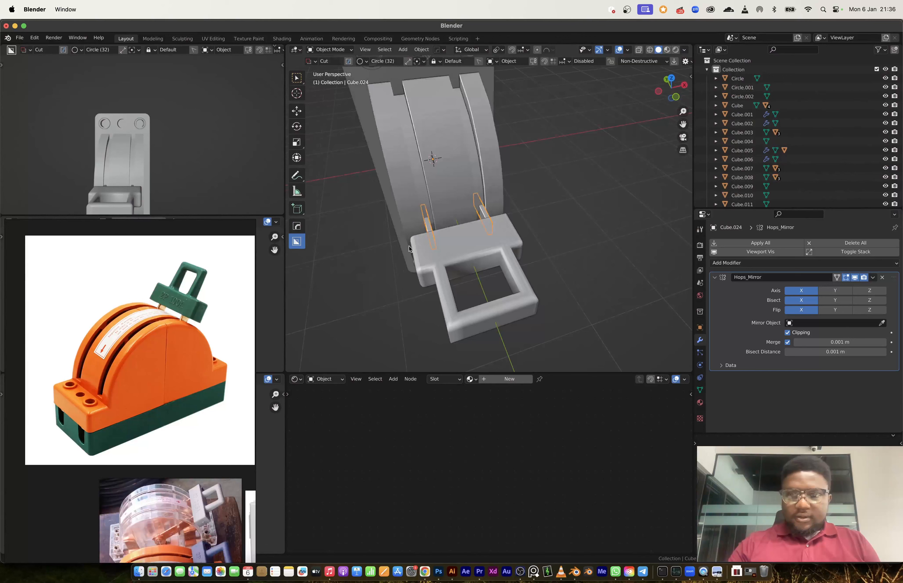
key(Tab)
key(Tab)
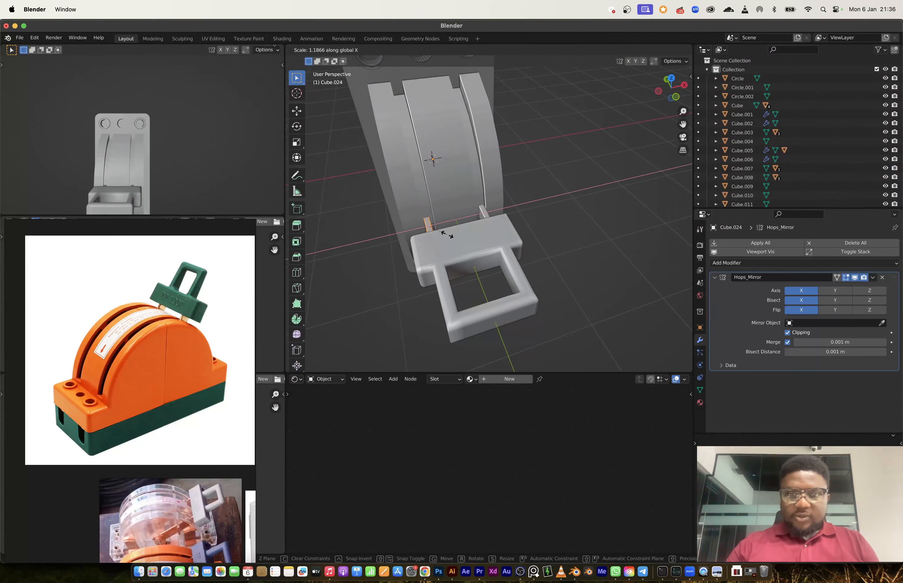
key(alt+w)
click(448, 246)
middle_drag(448, 246, 536, 301)
- Narrow the outer end of the handle loop by scaling its end vertices to about 0.9 along X
key(Tab)
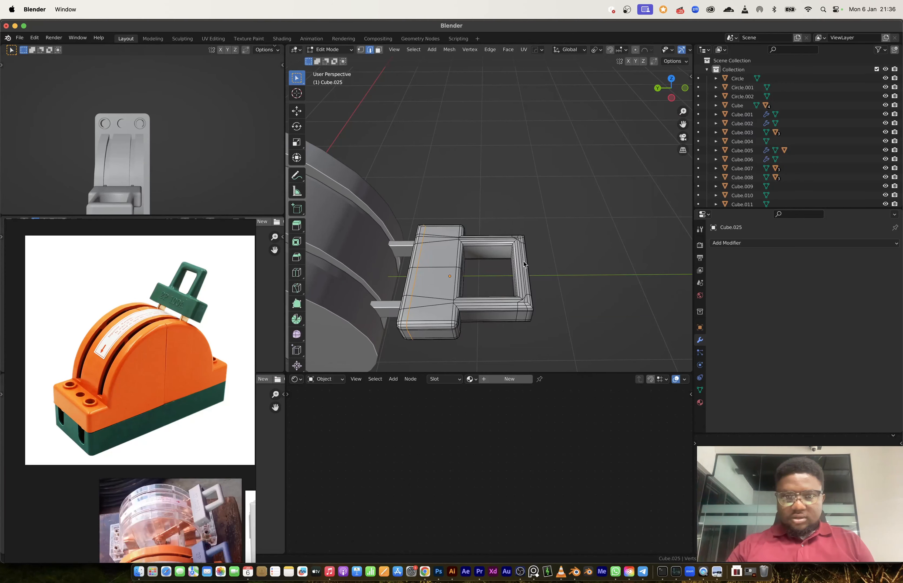
key(Tab)
key(Tab)
key(1)
key(alt+z)
drag(494, 209, 568, 338)
key(s)
key(x)
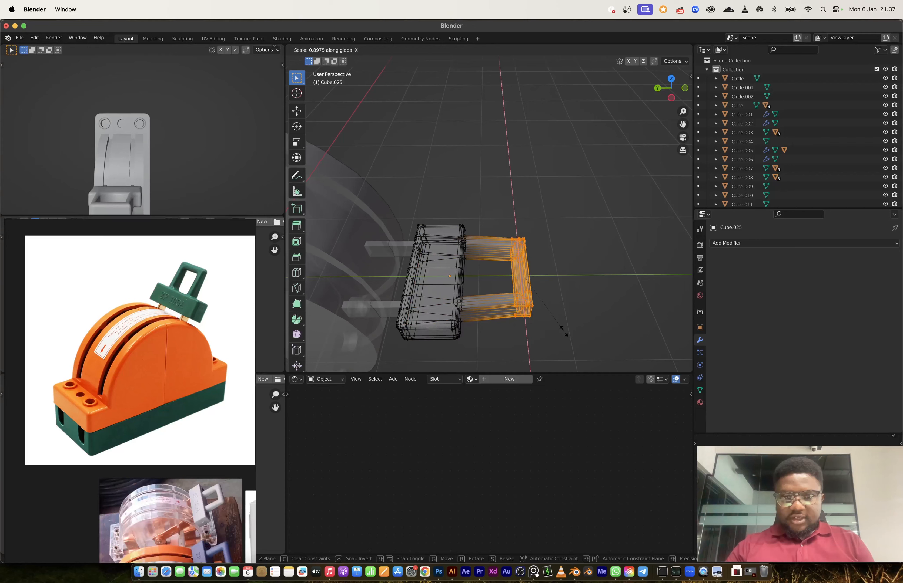
click(564, 331)
key(Tab)
key(alt+z)
middle_drag(514, 298, 446, 287)
scroll(437, 265, down, 2)
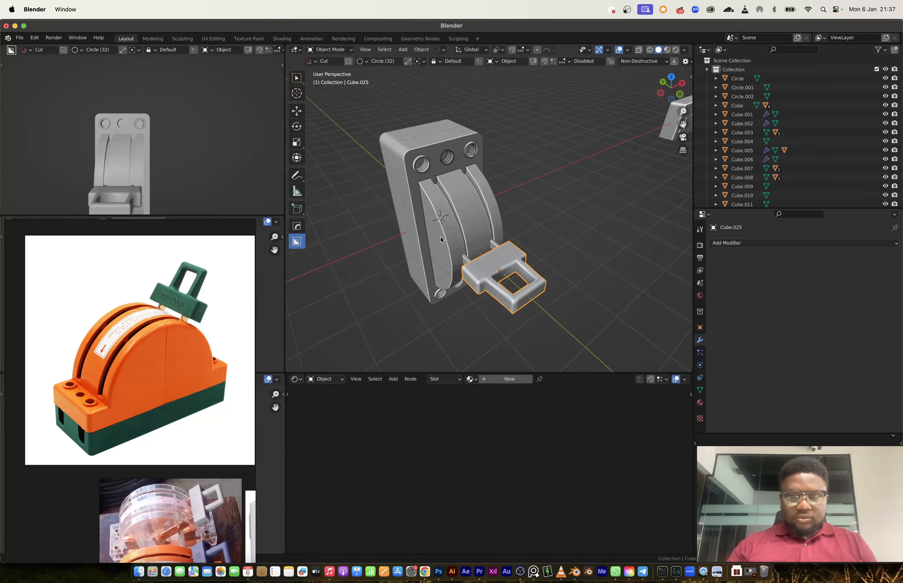
- In Edit Mode, select the two border edge loops of the switch cover's outer arch section and even their vertex spacing with LoopTools Space
click(441, 248)
key(Tab)
scroll(442, 248, up, 3)
key(2)
alt+click(383, 226)
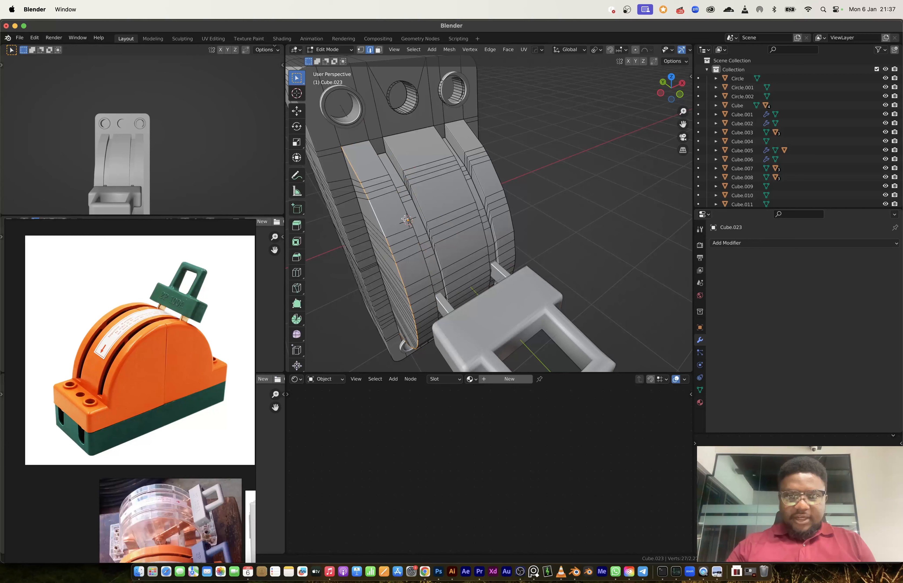
alt+shift+click(405, 219)
middle_drag(407, 253, 428, 153)
right_click(428, 153)
mouse_move(428, 152)
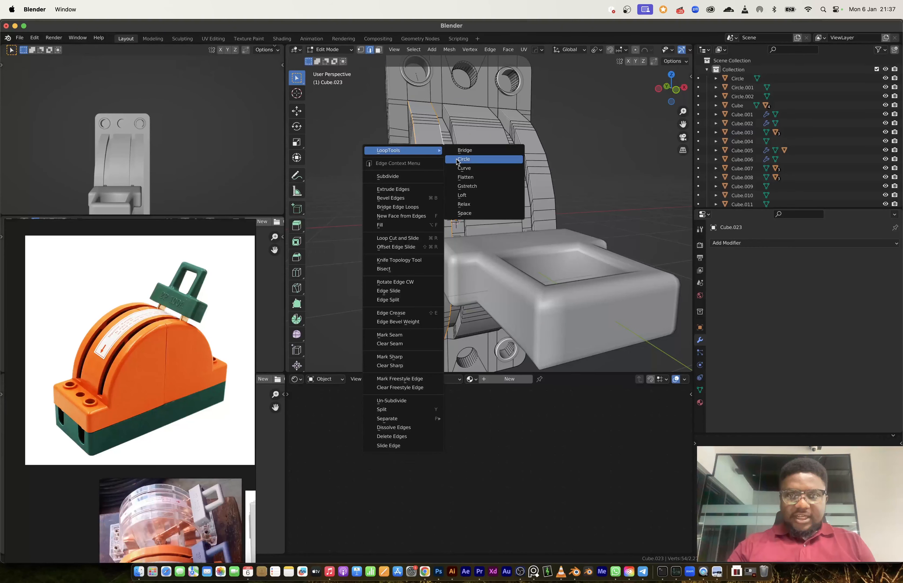
click(465, 212)
- Even out the vertices along the two border edge loops of the cover's middle arch section with LoopTools
alt+click(453, 134)
alt+shift+click(491, 112)
right_click(491, 112)
mouse_move(509, 87)
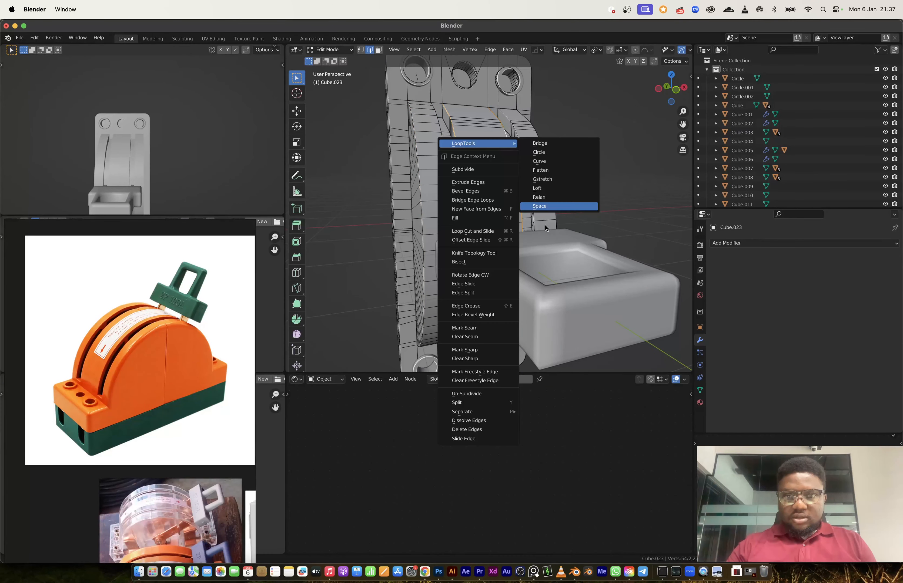
click(538, 196)
- Apply LoopTools Space to the two border edge loops of the remaining outer arch section and return to Object Mode
alt+click(520, 148)
alt+shift+click(541, 142)
right_click(542, 143)
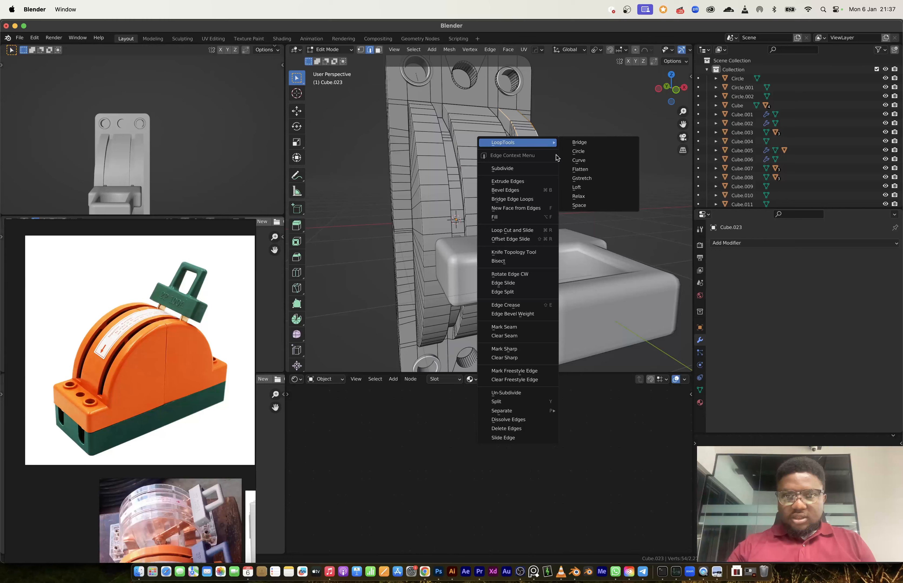
right_click(540, 133)
mouse_move(547, 135)
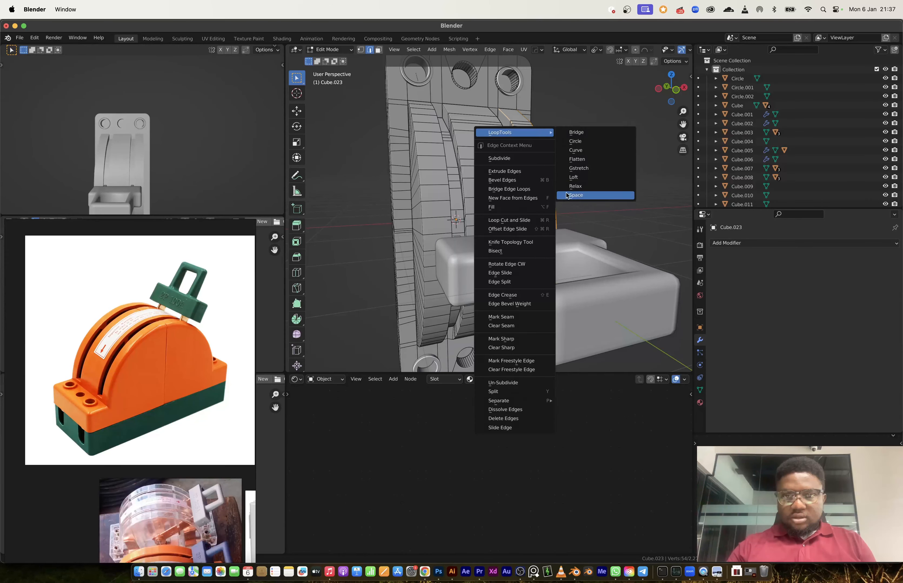
click(575, 195)
scroll(576, 195, down, 5)
middle_drag(576, 195, 472, 280)
key(Tab)
scroll(452, 243, up, 3)
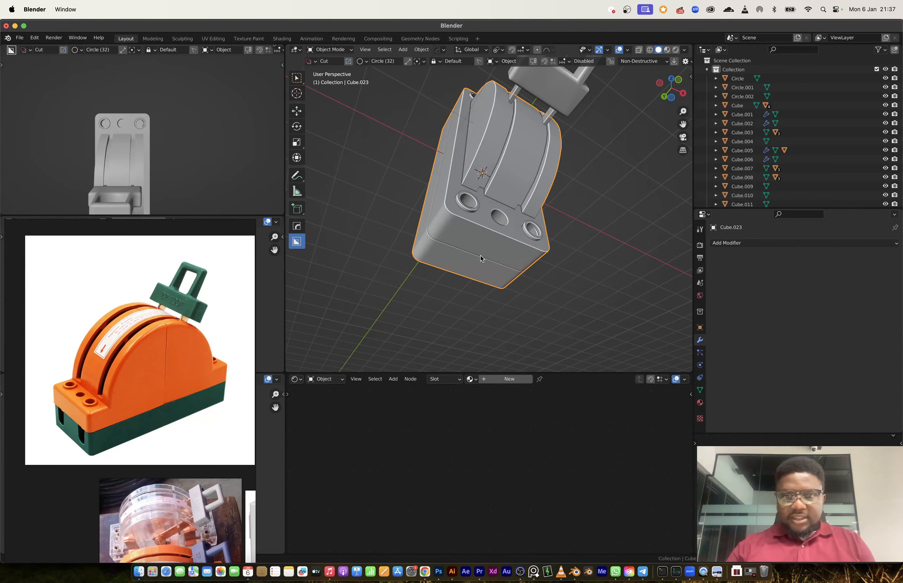
- Add a cube and move it about 3.14 m down along Z, below the switch body
key(shift+s)
key(Escape)
key(shift+a)
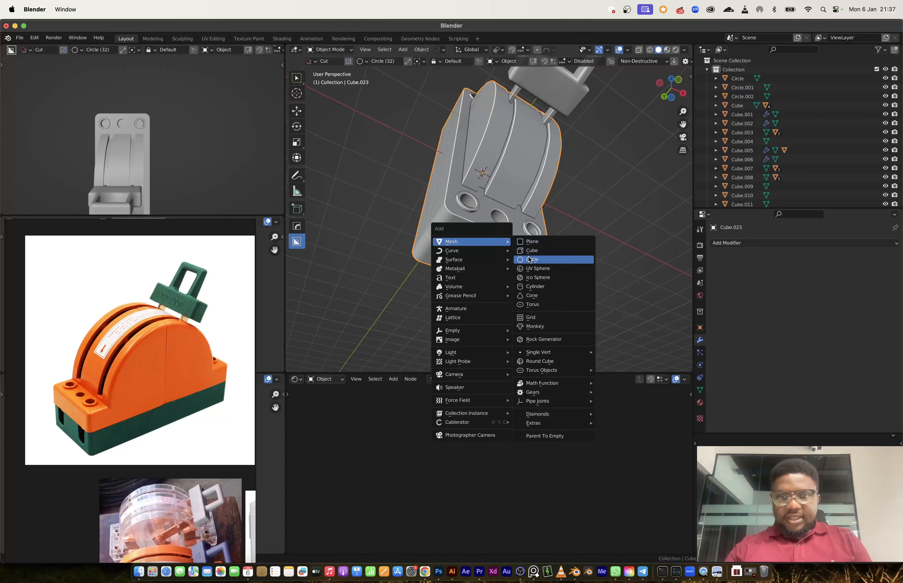
click(531, 250)
key(g)
key(z)
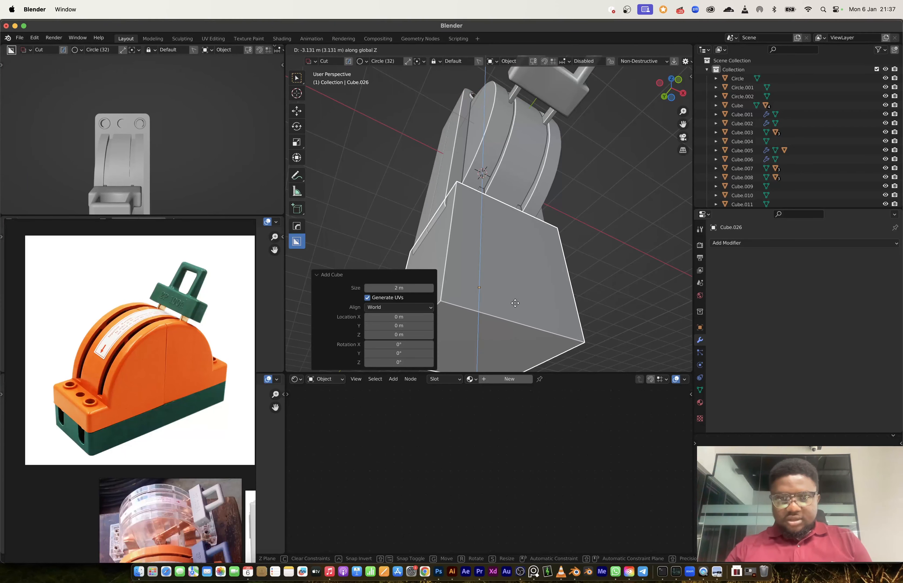
click(531, 312)
- Shrink the cube to roughly a quarter size and raise it about 0.5 m along Z against the body's lower end
key(s)
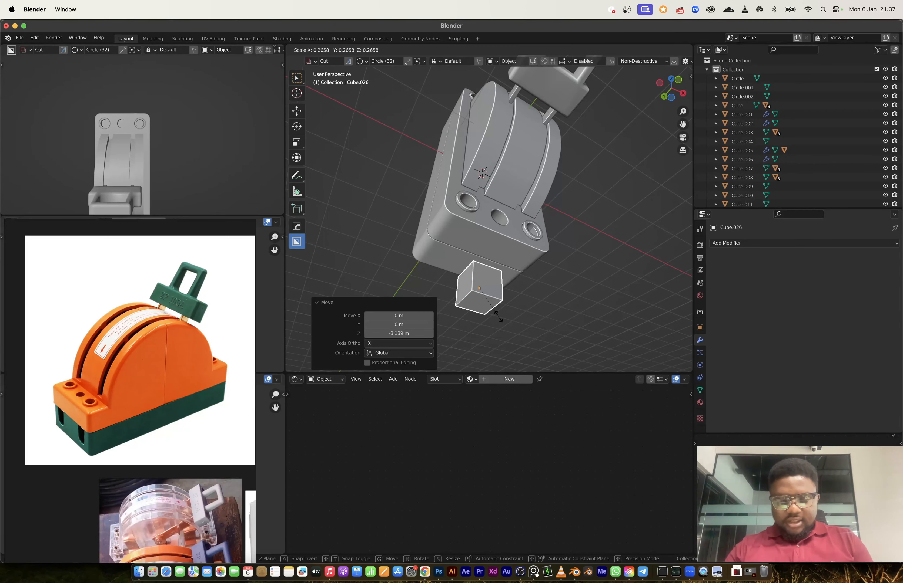
click(506, 304)
key(g)
key(z)
click(499, 292)
scroll(487, 296, up, 6)
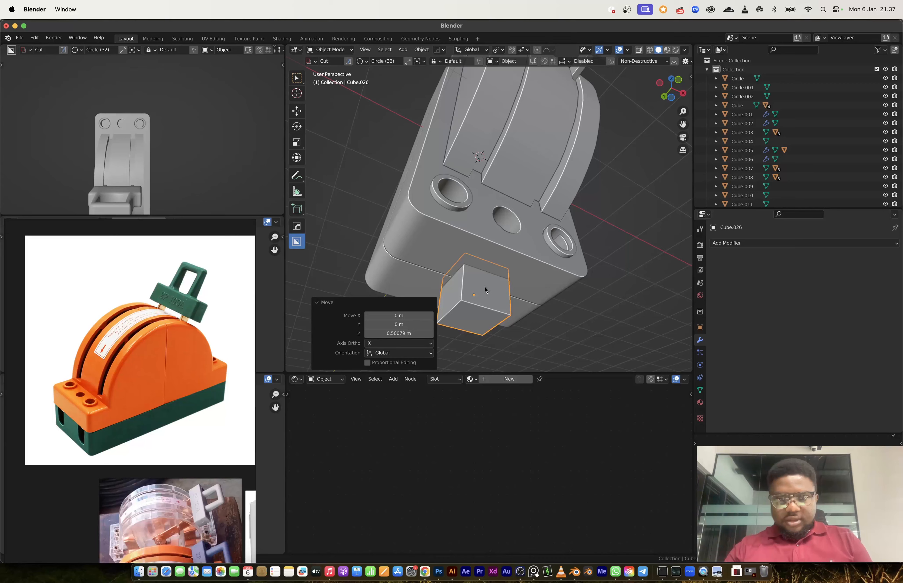
- Round one side of the small cube by beveling its two vertical edges with multiple segments in Edit Mode
mouse_move(481, 239)
middle_down()
mouse_move(547, 271)
mouse_move(493, 239)
middle_up()
key(Tab)
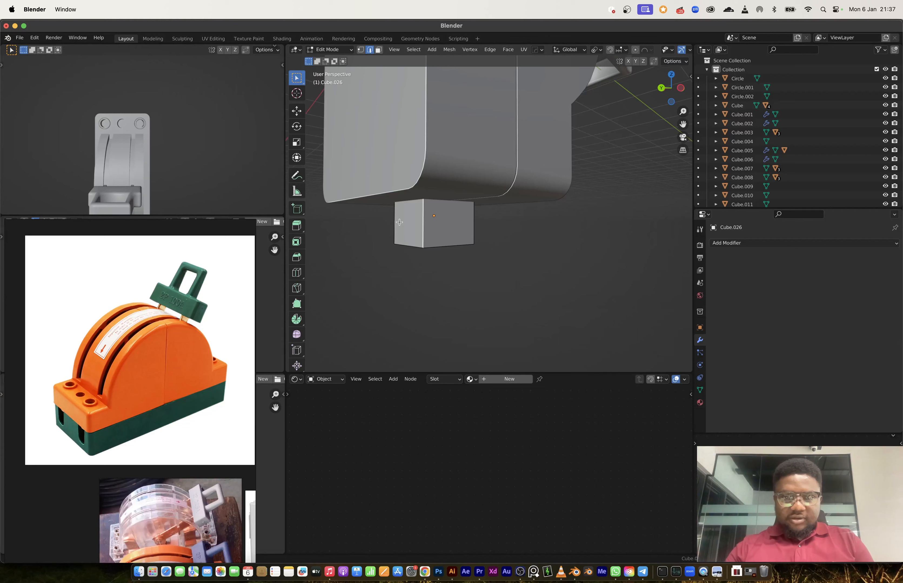
key(ctrl+b)
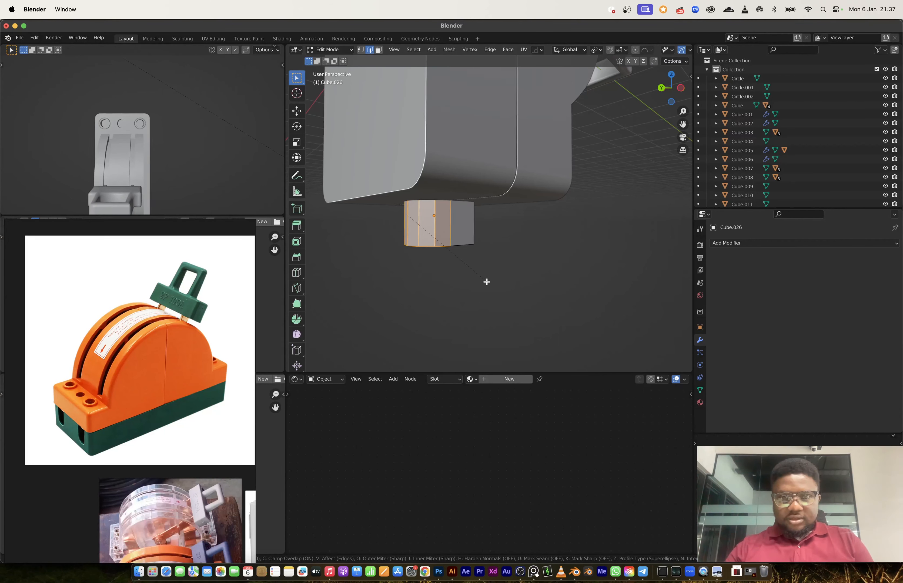
click(487, 282)
key(Tab)
middle_drag(485, 256, 584, 168)
- In front view, shift the rounded block about -0.35 m along X and stretch it along Z by about 2.12
click(673, 87)
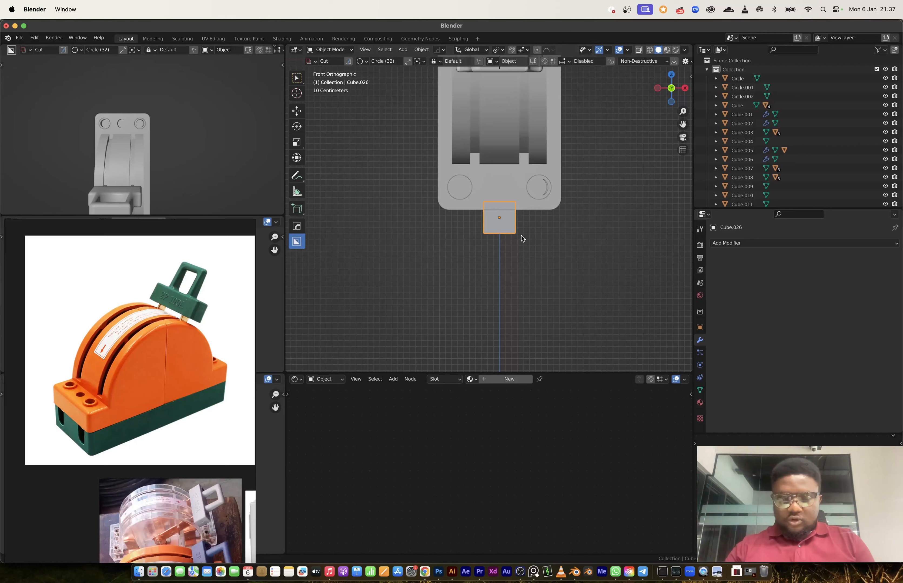
key(g)
key(x)
click(500, 241)
key(s)
key(z)
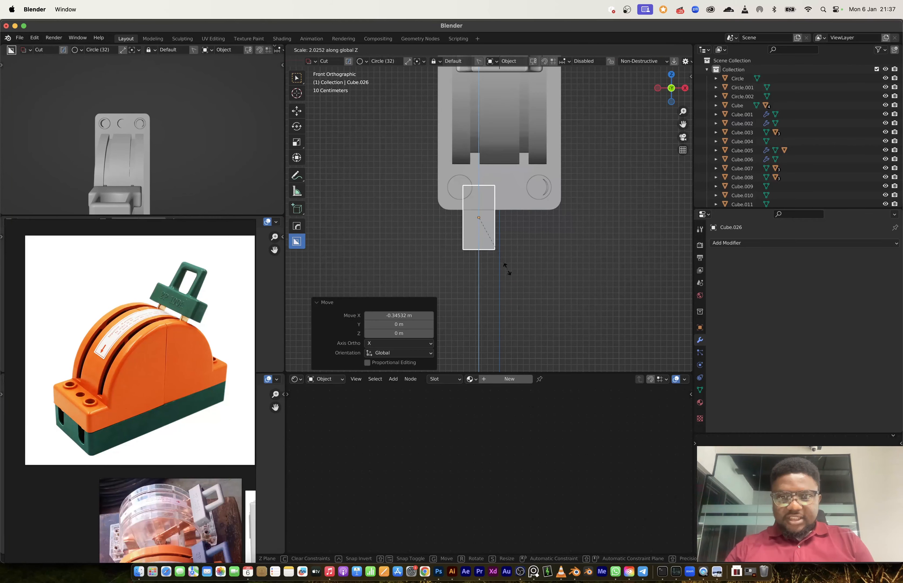
click(507, 268)
middle_drag(506, 276, 481, 227)
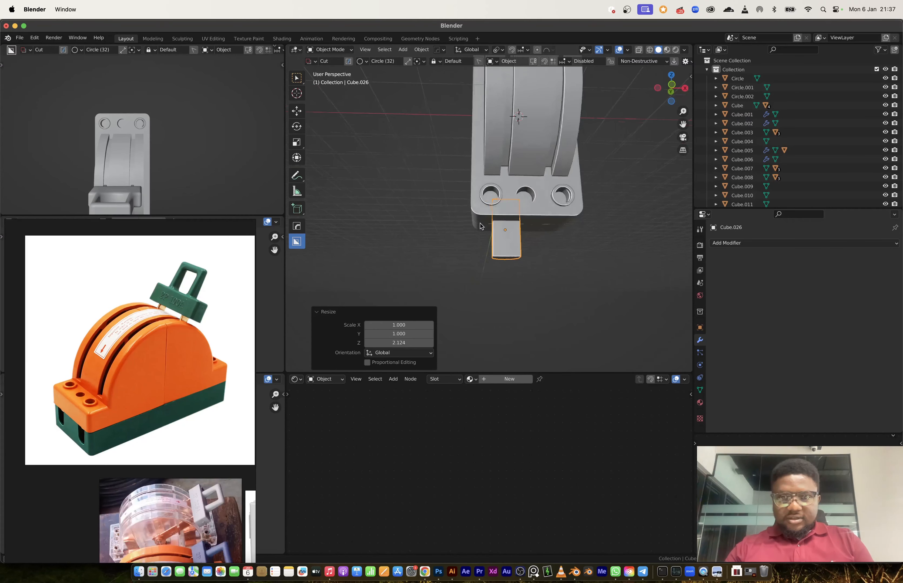
- Scale the block uniformly to about 0.7 and move it about -0.12 m along X and 0.12 m along Z
click(673, 88)
key(s)
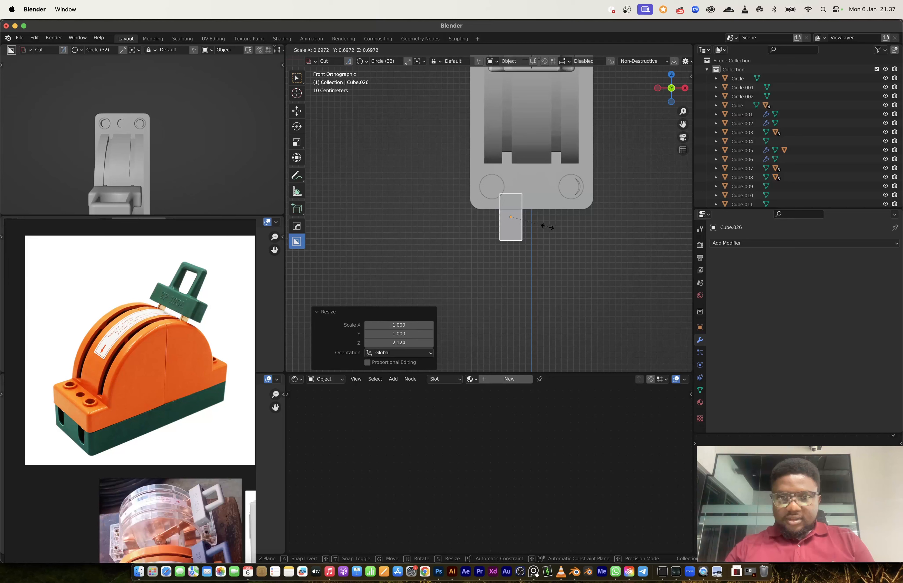
click(546, 221)
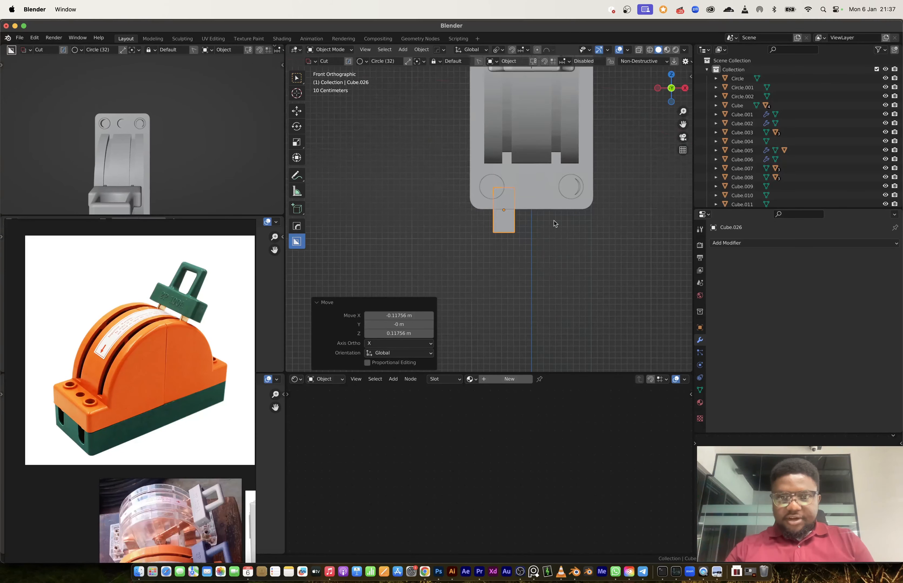
- Subtract the rounded block from the switch body with a HardOps Difference boolean to cut a terminal slot in its lower end
middle_drag(554, 222, 495, 185)
click(495, 185)
key(q)
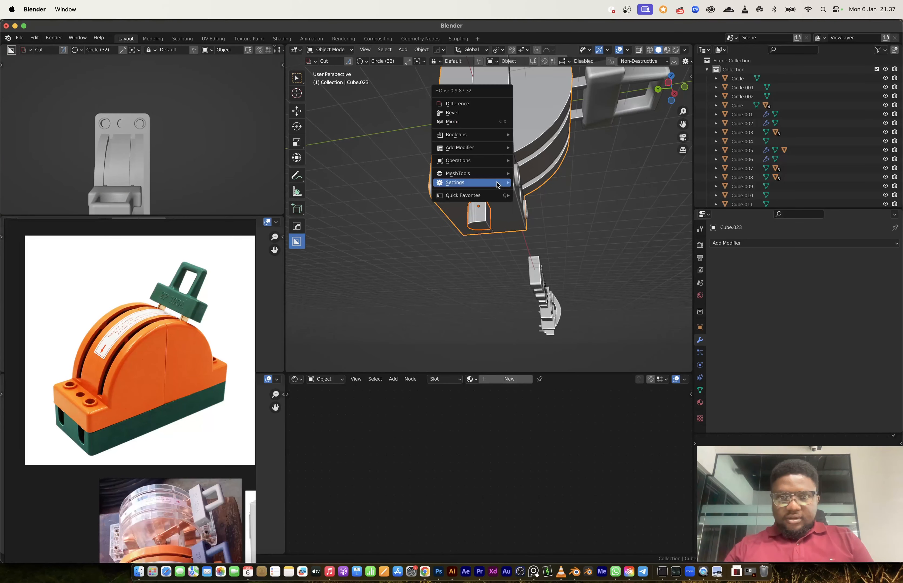
click(457, 103)
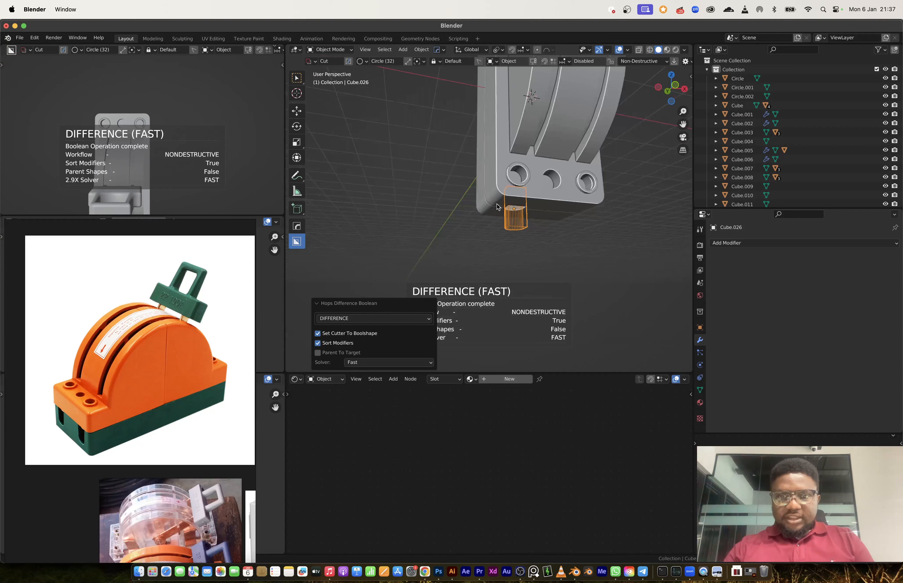
- Mirror the switch body across X with the HardOps mirror gizmo to duplicate the terminal slot on the opposite side
key(alt+x)
click(569, 206)
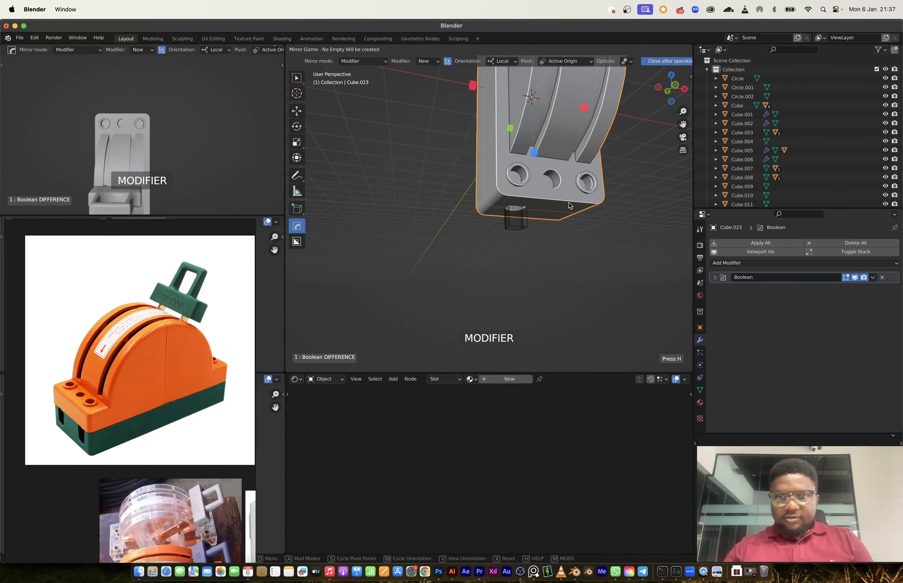
click(474, 86)
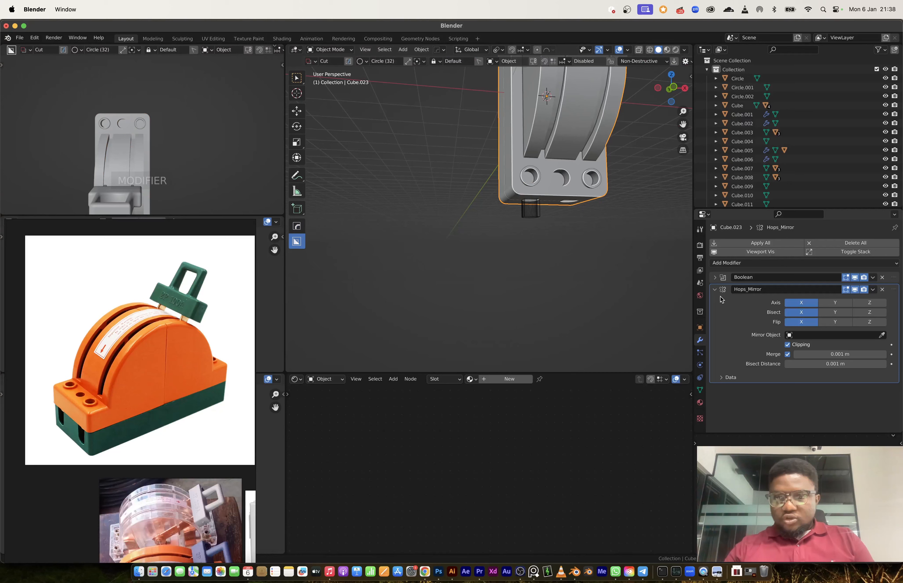
- Apply the switch body's Boolean modifier first and its mirror modifier second, undoing the out-of-order attempt
key(ctrl+a)
key(ctrl+z)
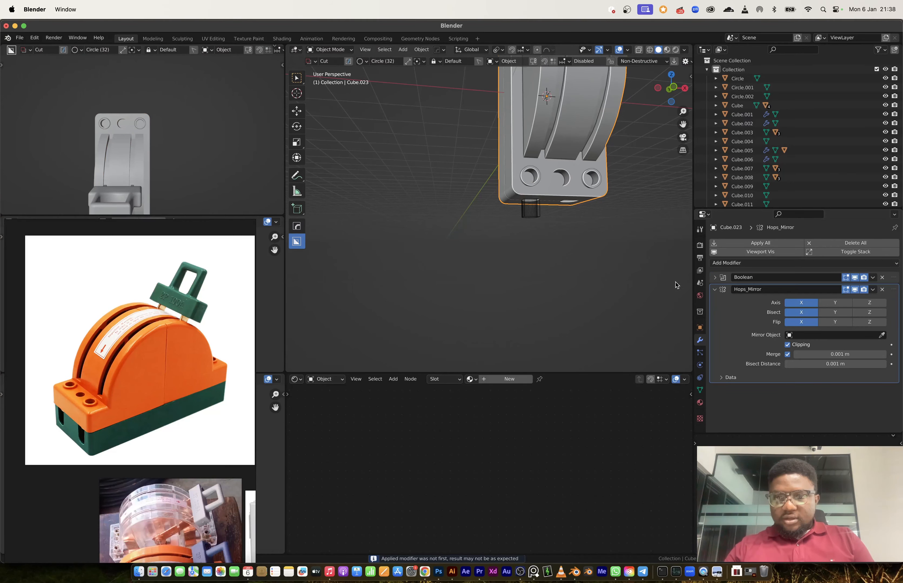
key(ctrl+a)
key(ctrl+a)
scroll(522, 260, down, 5)
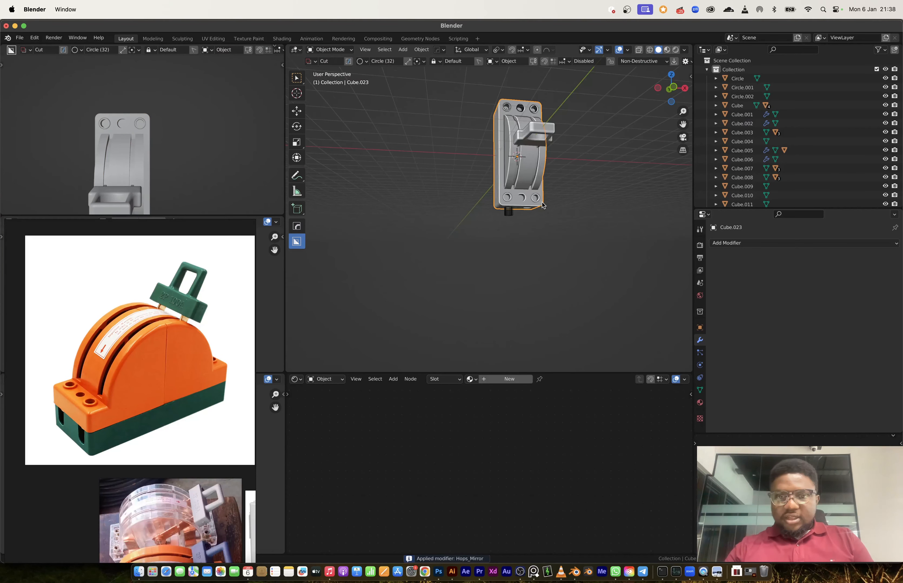
middle_drag(521, 260, 569, 280)
scroll(542, 237, up, 4)
shift+middle_drag(542, 236, 468, 203)
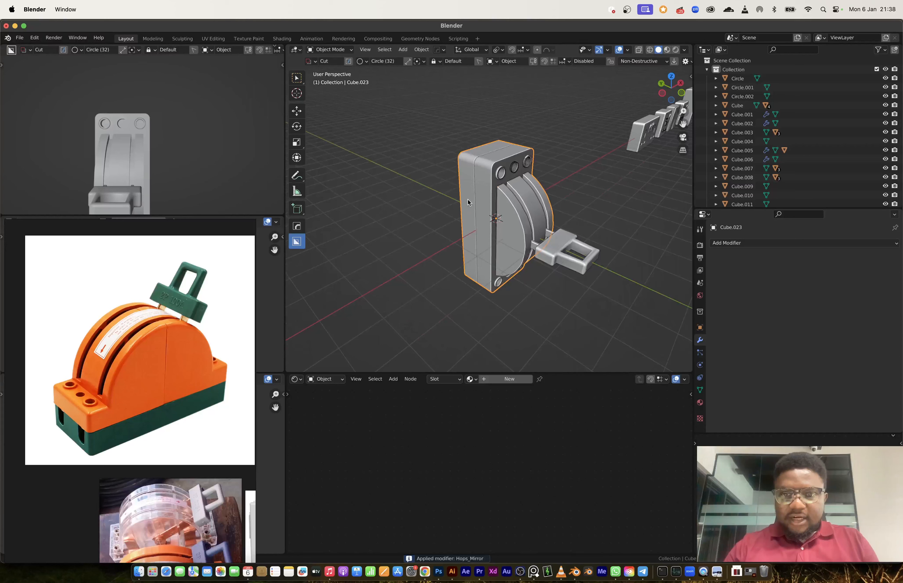
drag(552, 258, 536, 246)
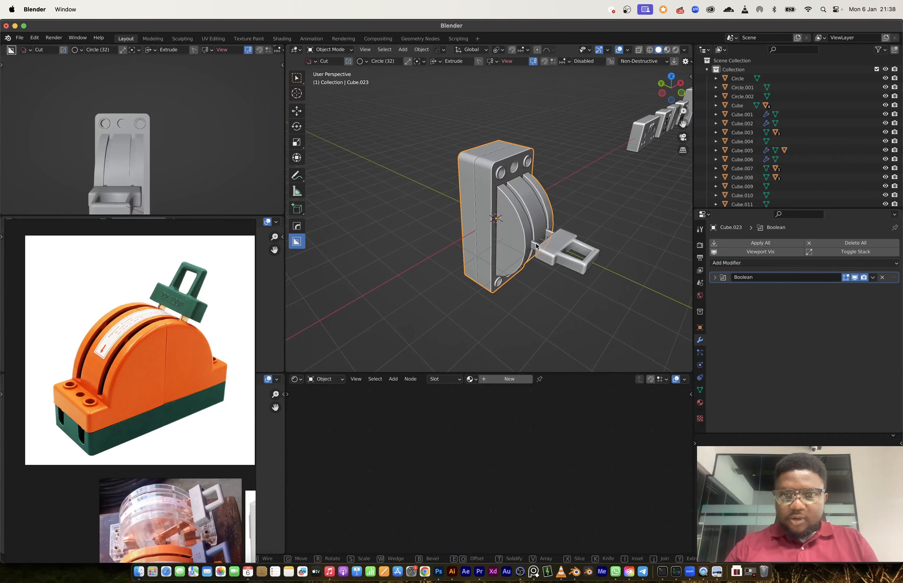
click(536, 247)
middle_drag(568, 261, 502, 224)
- Select the handle and blades, set the pivot point to the 3D Cursor, and rotate them about -38.1° around global X
click(547, 254)
shift+click(542, 248)
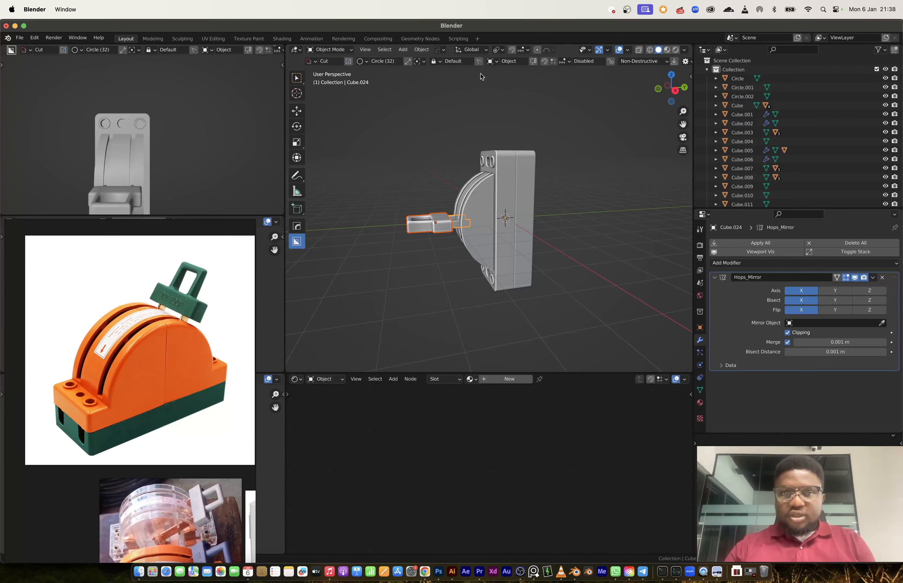
click(501, 50)
click(515, 74)
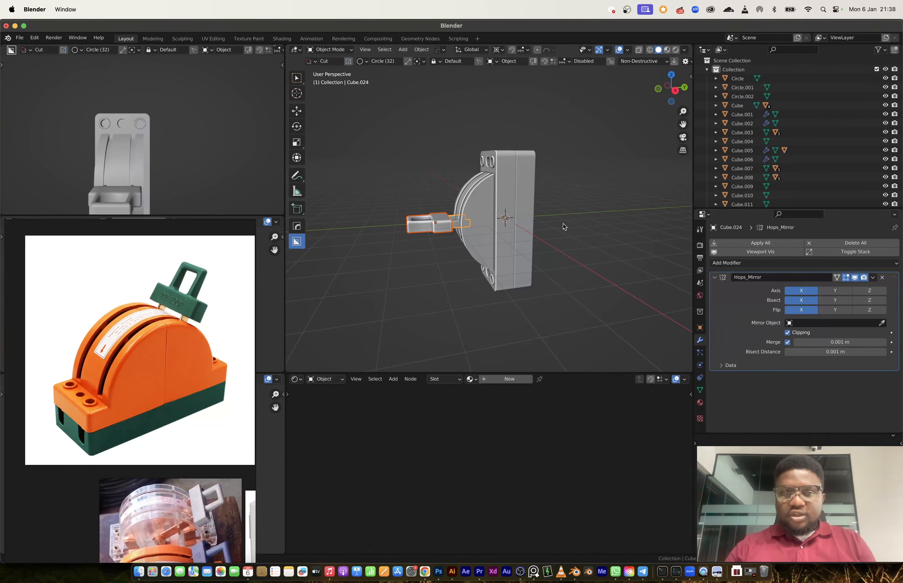
key(r)
key(x)
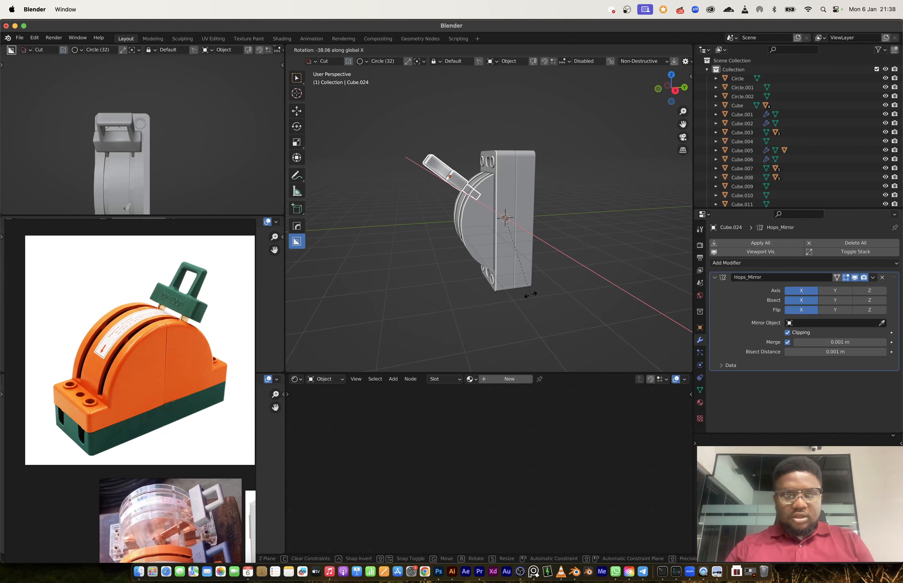
click(549, 224)
middle_drag(549, 224, 445, 153)
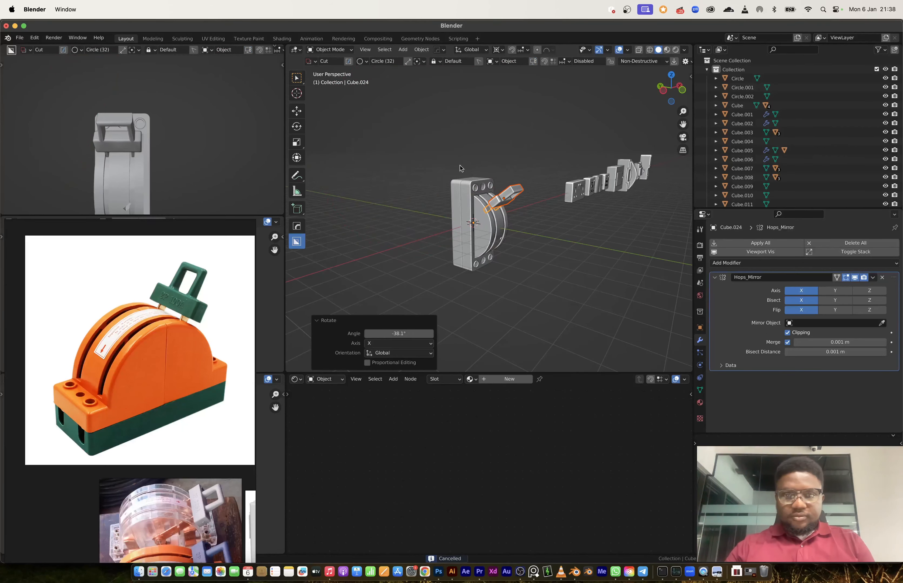
- Select all parts of the knife switch and move them about 65.7 m along X to the end of the row of finished models
click(299, 78)
drag(405, 145, 542, 312)
scroll(527, 239, down, 3)
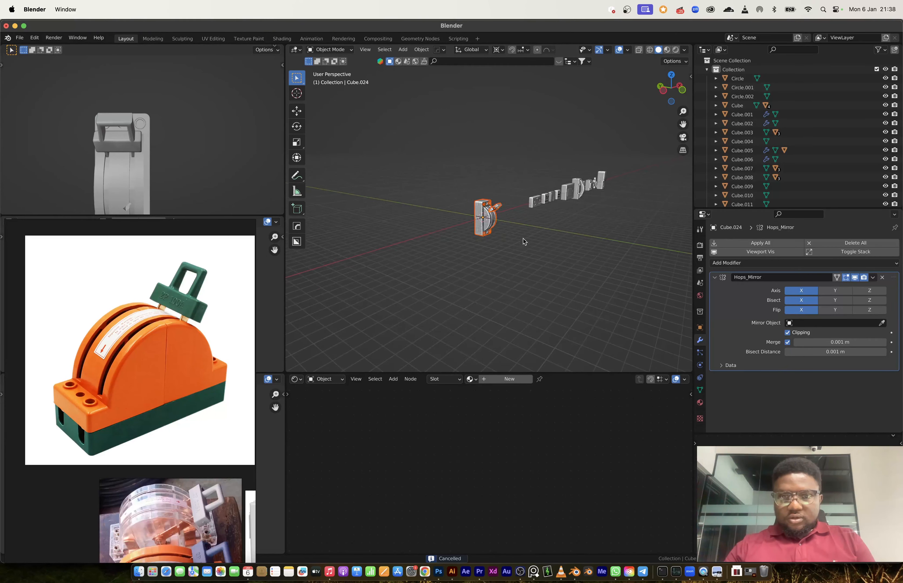
shift+middle_drag(523, 242, 435, 270)
key(g)
key(x)
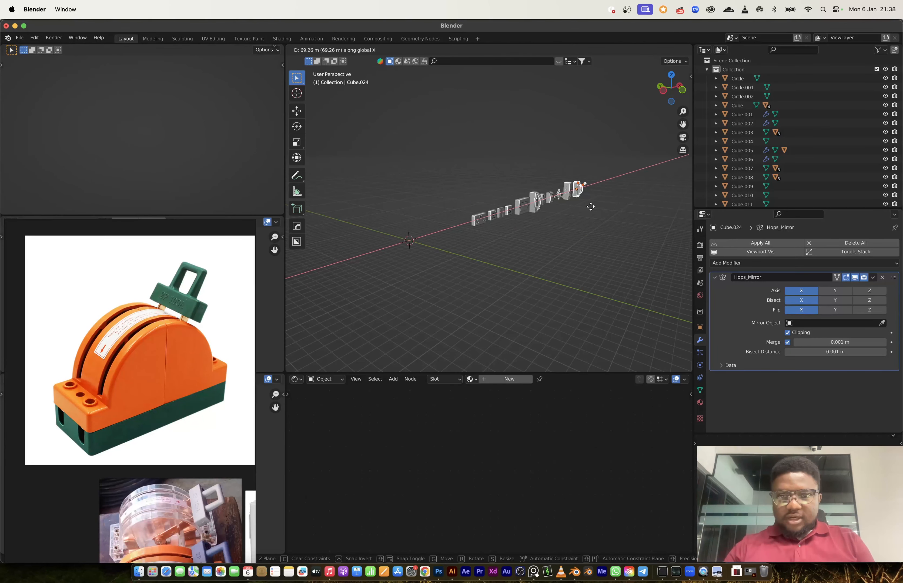
click(587, 209)
- Browse the reference images to examine the photo of the beige SMC fan regulator
scroll(129, 437, down, 3)
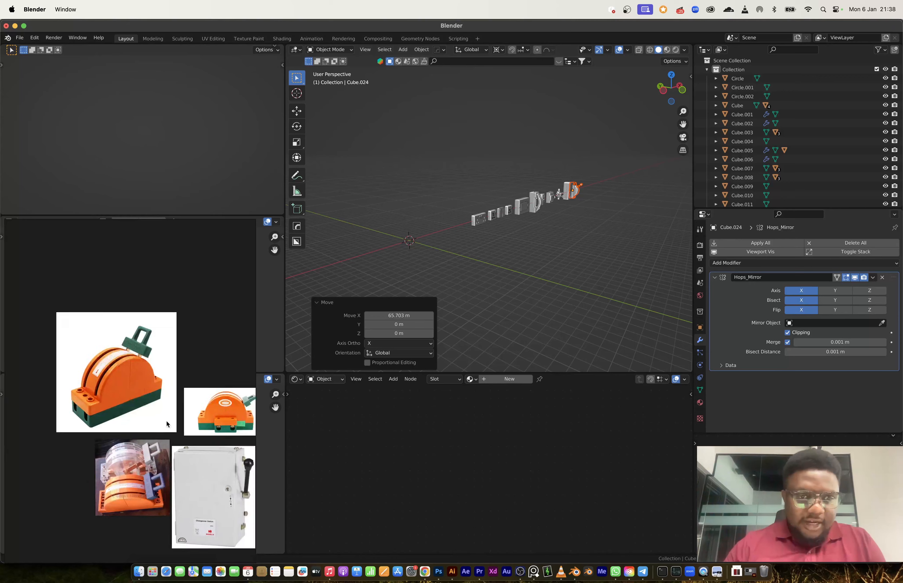
middle_drag(167, 425, 18, 351)
middle_drag(230, 407, 56, 349)
scroll(57, 350, up, 6)
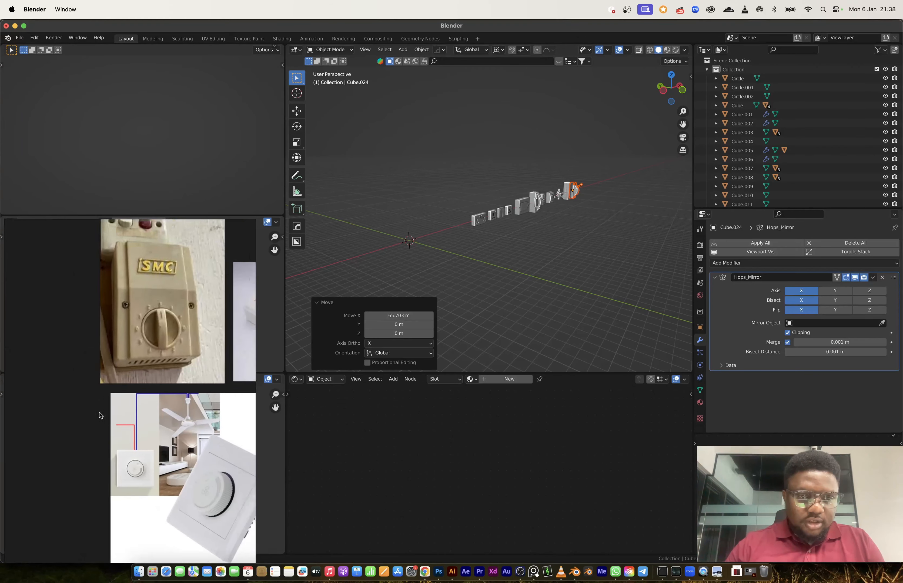
scroll(115, 336, down, 2)
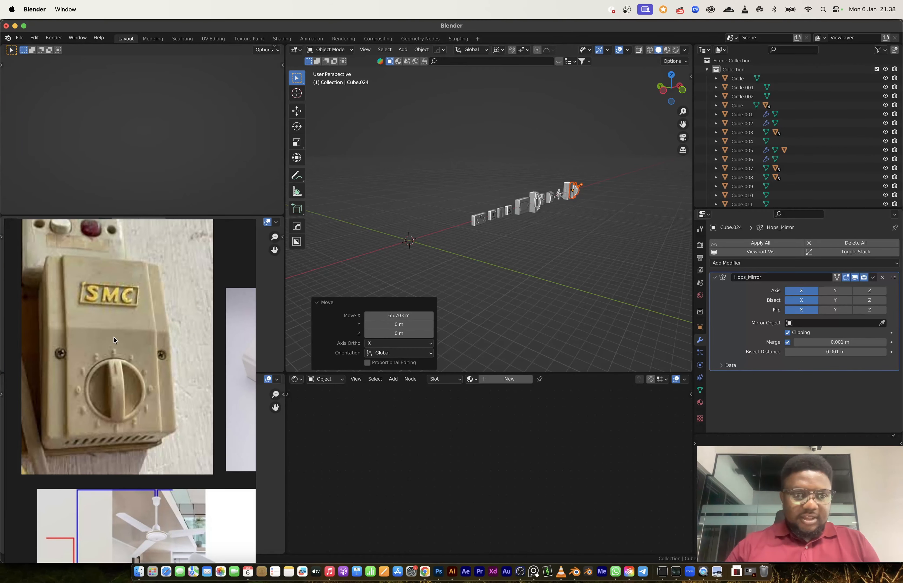
scroll(434, 248, down, 1)
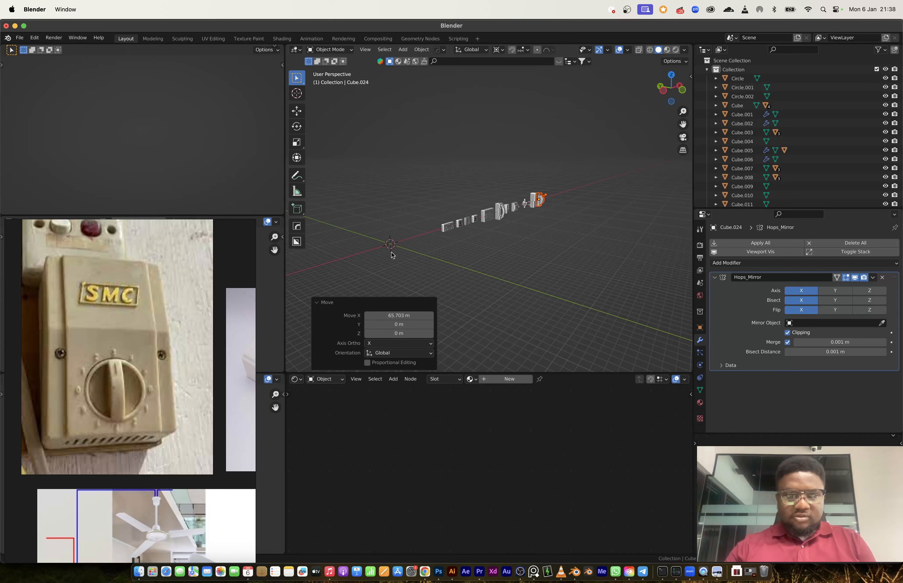
- Add a cube at the world origin and stretch it along Z by a factor of about 1.53
scroll(388, 252, up, 2)
mouse_move(408, 253)
shift+middle_down()
mouse_move(530, 228)
mouse_move(589, 262)
mouse_move(449, 261)
mouse_move(427, 244)
mouse_move(417, 249)
shift+middle_up()
key(shift+a)
mouse_move(418, 249)
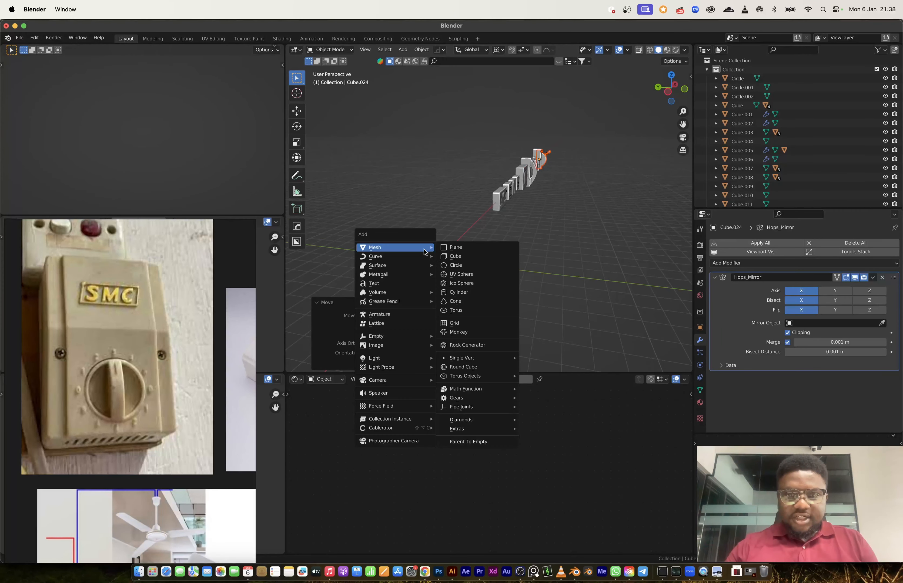
click(463, 257)
key(s)
key(z)
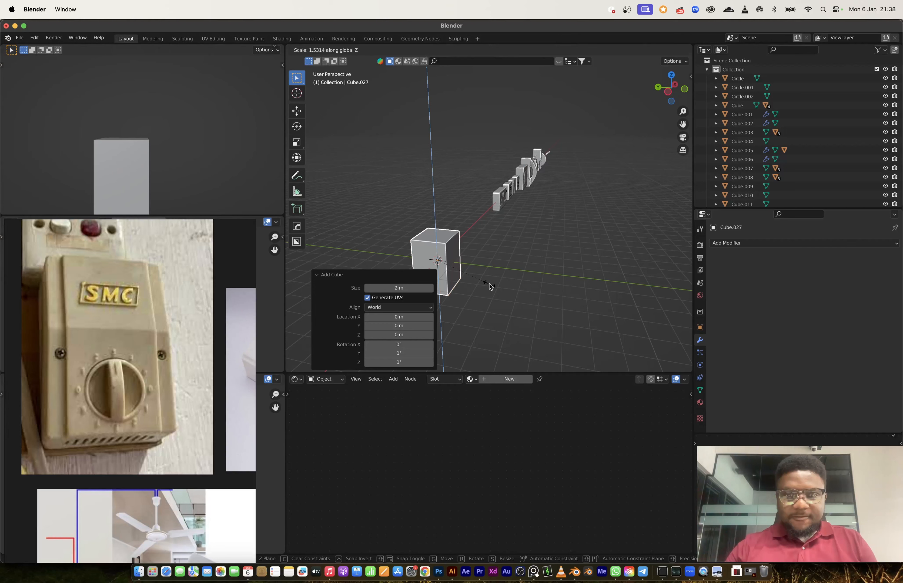
click(490, 286)
- Scale the block by 1.208 along X and about 0.84 along Y
middle_drag(490, 286, 538, 268)
scroll(488, 231, up, 2)
scroll(495, 243, up, 2)
key(s)
key(x)
click(537, 272)
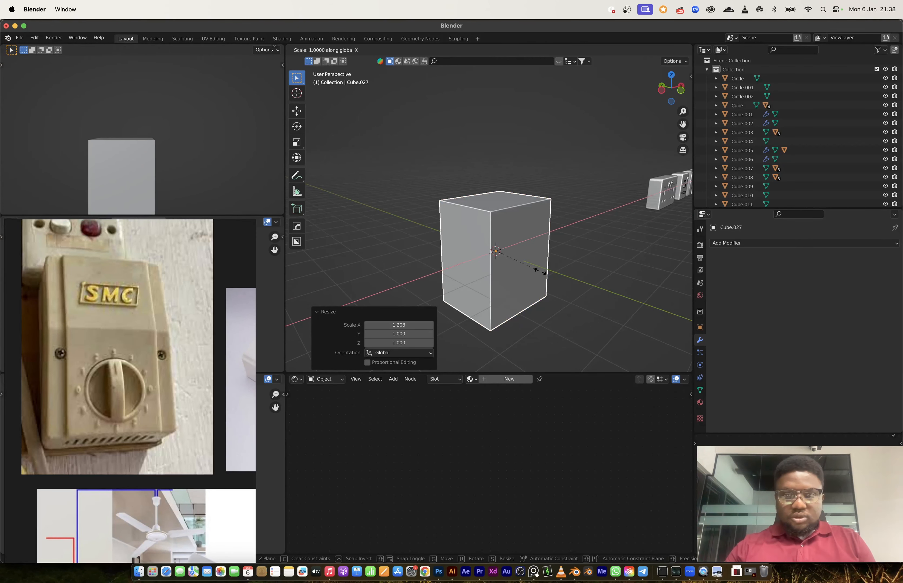
key(s)
key(y)
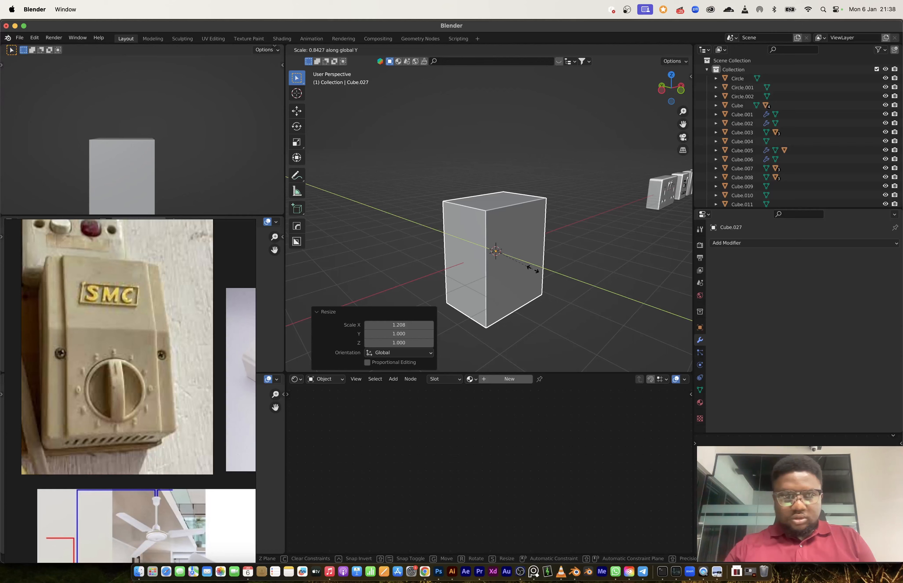
click(534, 270)
- In Edit Mode, scale the block's mesh by 0.847 along Y and widen it slightly along X
middle_drag(506, 265, 447, 243)
key(Tab)
key(s)
key(y)
click(537, 262)
scroll(508, 248, up, 1)
shift+middle_drag(535, 314, 533, 290)
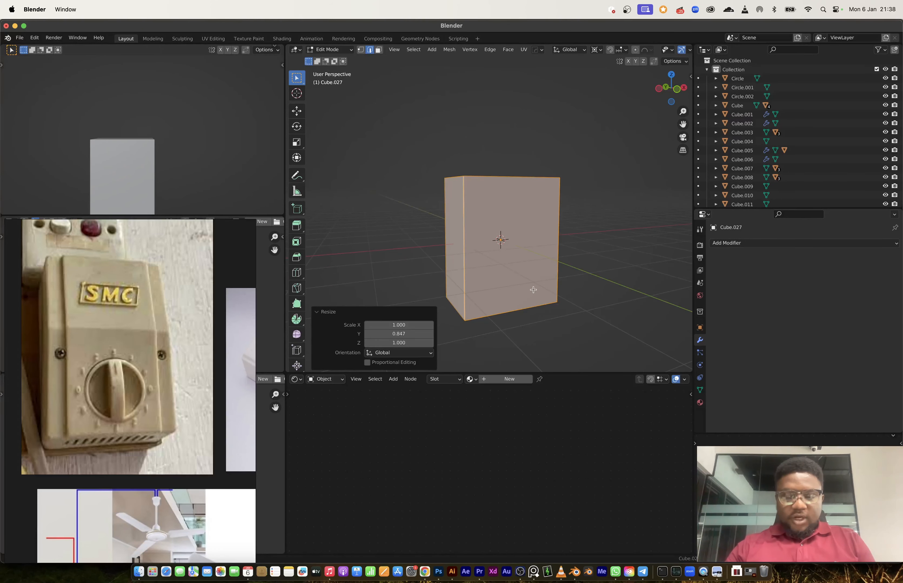
middle_drag(494, 257, 514, 261)
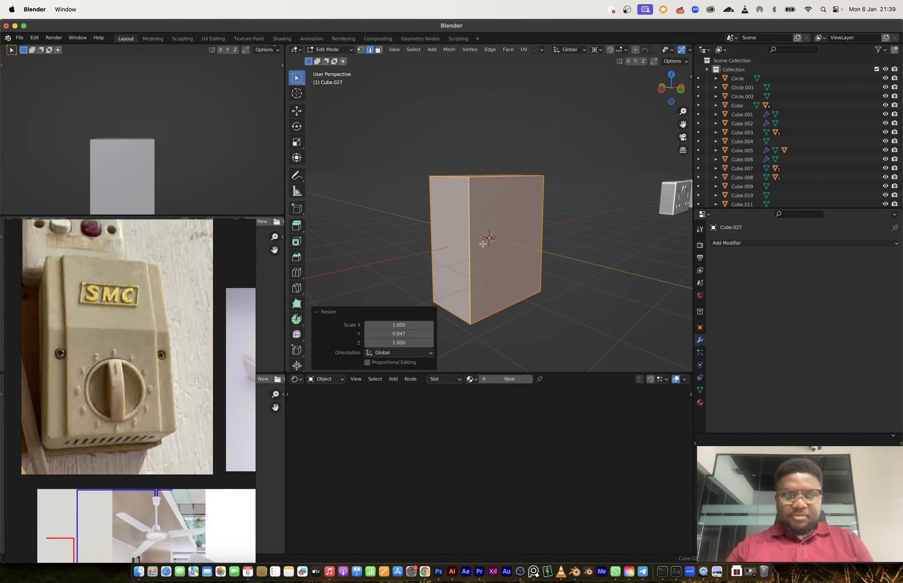
key(s)
key(x)
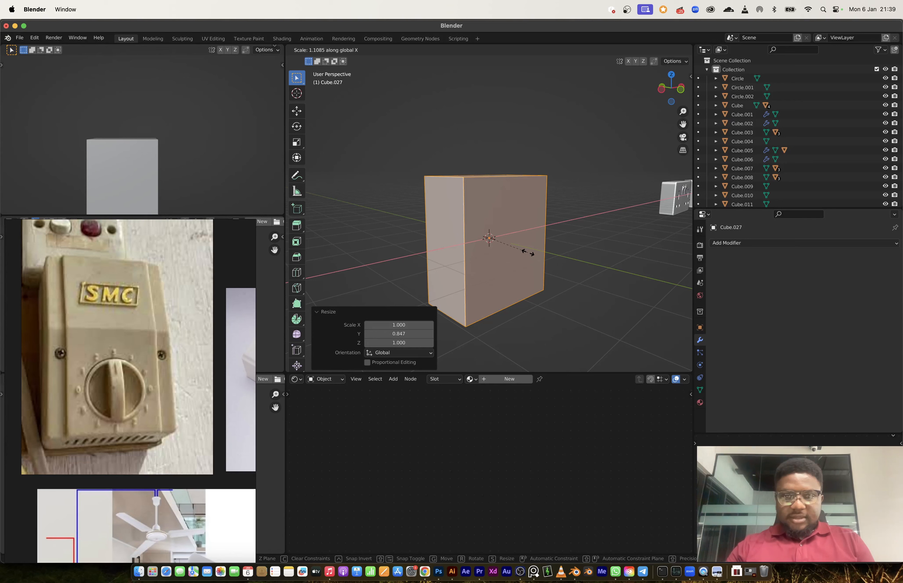
click(528, 253)
key(Tab)
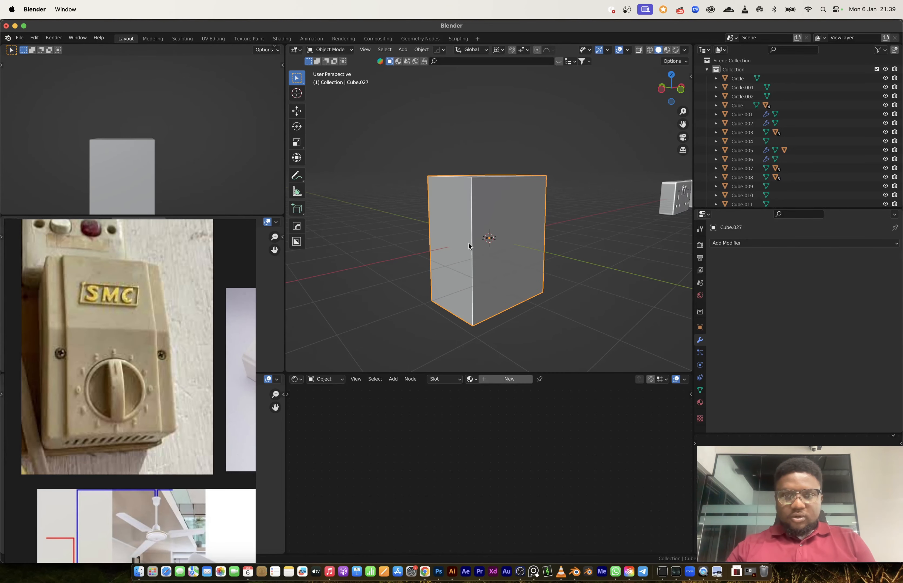
- Add a horizontal loop cut at mid-height of the block and move the lower front edge about 0.43 m along Y to taper the front
key(Tab)
key(ctrl+r)
click(470, 244)
right_click(512, 290)
click(513, 302)
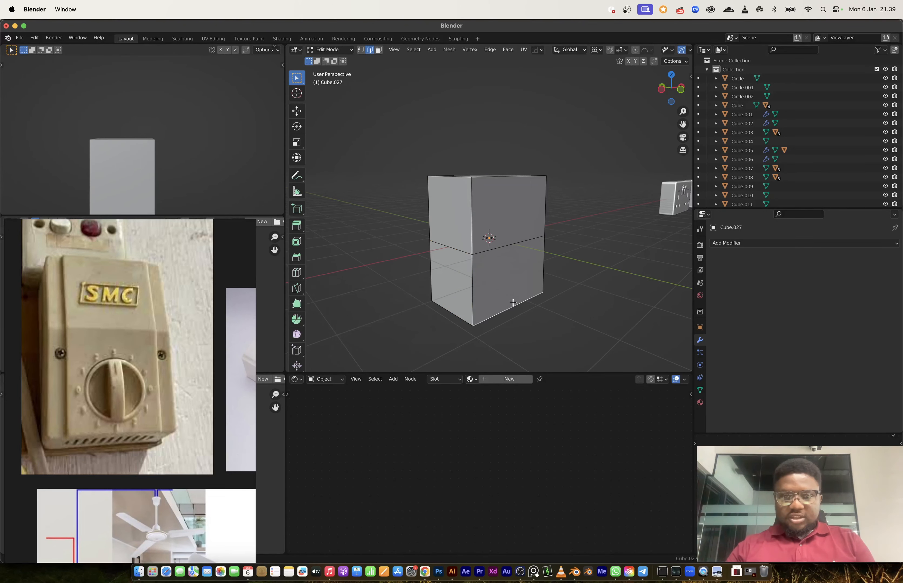
key(g)
key(y)
click(503, 301)
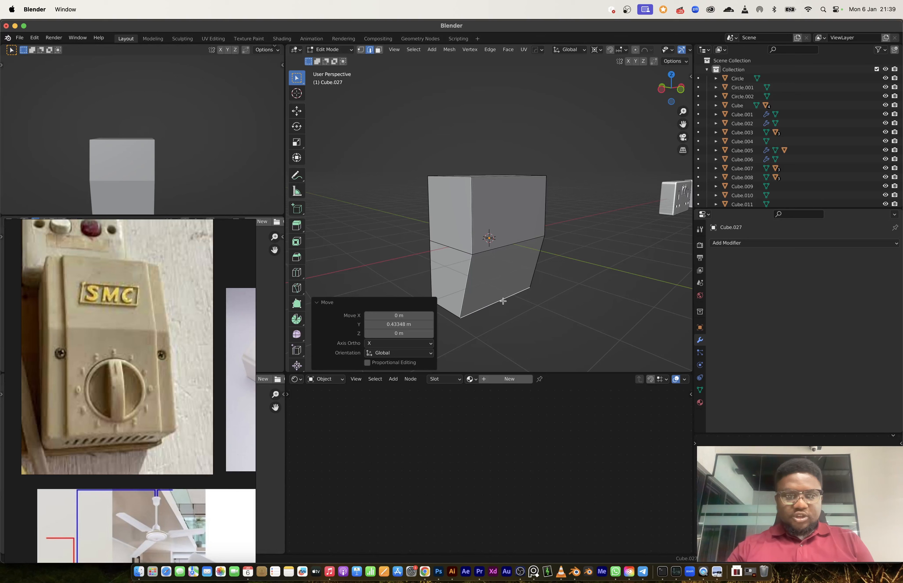
- Move the lower front edge partway back outward along Y and stretch the whole block slightly along Z
key(Tab)
mouse_move(506, 265)
middle_down()
mouse_move(526, 268)
mouse_move(516, 269)
middle_up()
key(Tab)
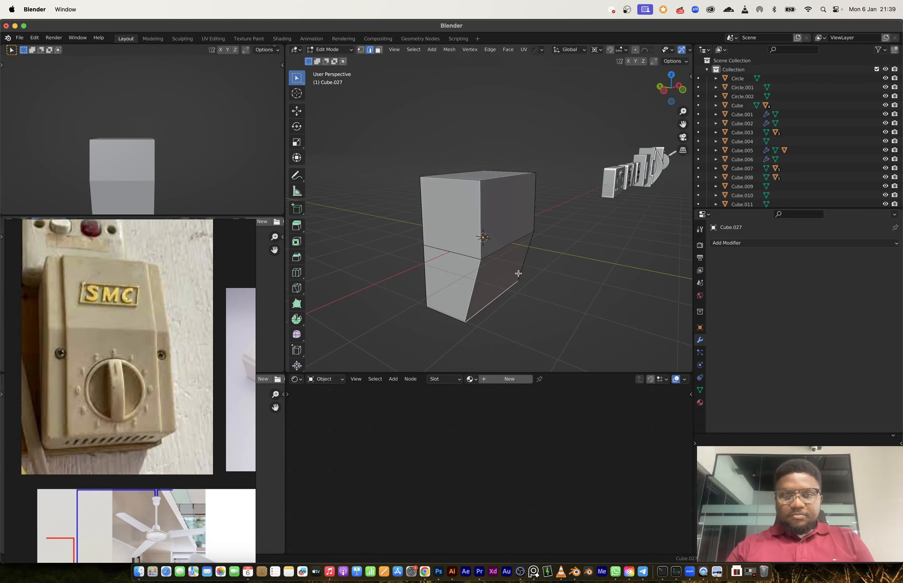
key(g)
key(y)
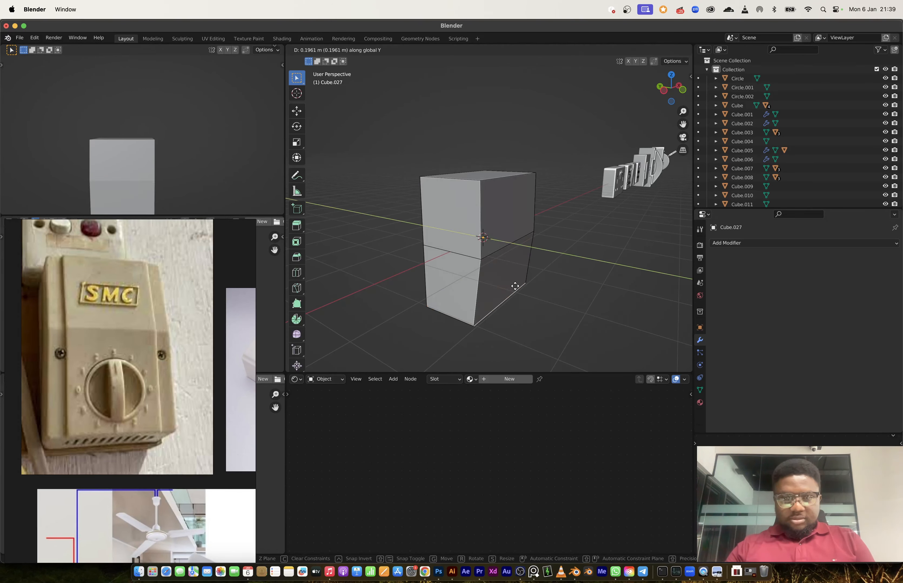
click(513, 286)
key(Tab)
key(s)
key(z)
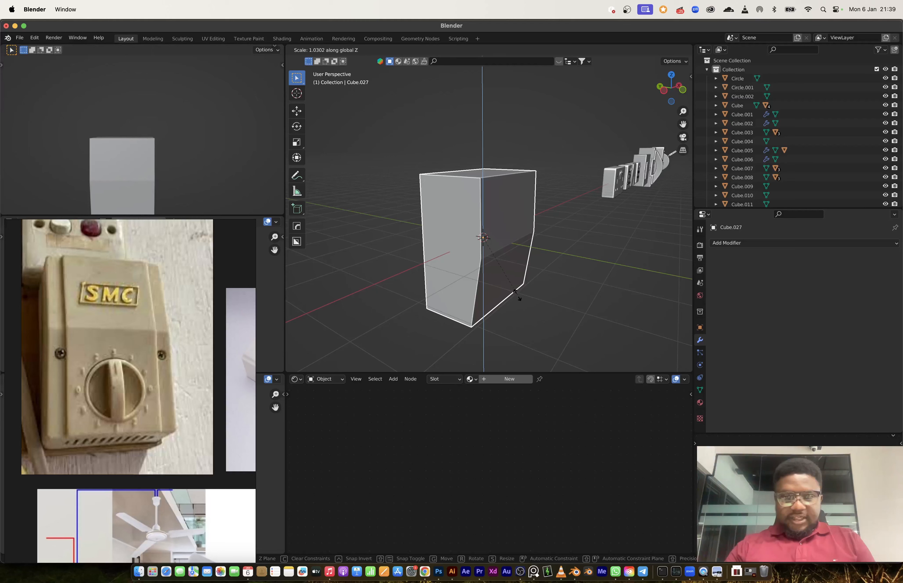
click(518, 287)
- Add a vertical loop cut at the block's centre and bevel it 0.725 m wide with 1 segment to form a wide front strip
middle_drag(517, 287, 484, 287)
key(Tab)
key(ctrl+r)
click(513, 176)
right_click(521, 200)
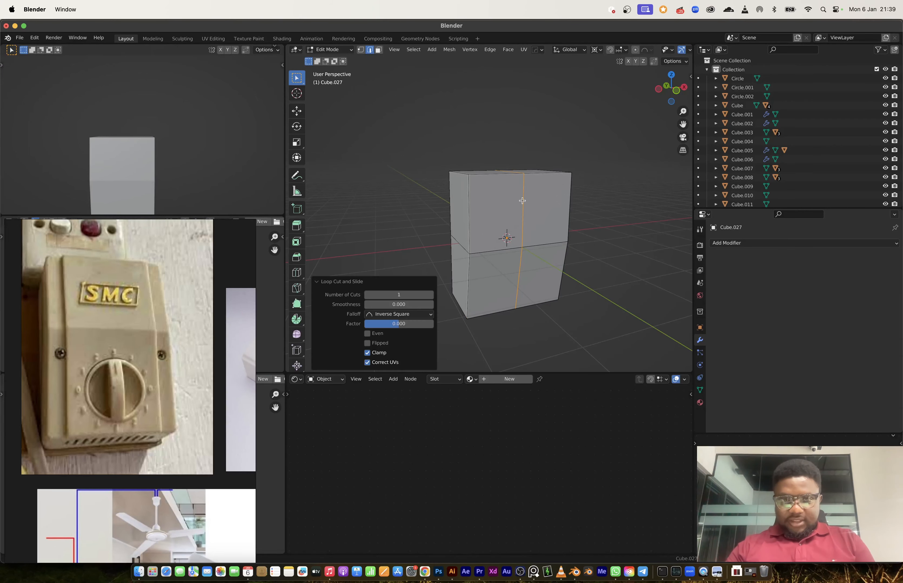
key(ctrl+v)
key(Escape)
key(ctrl+b)
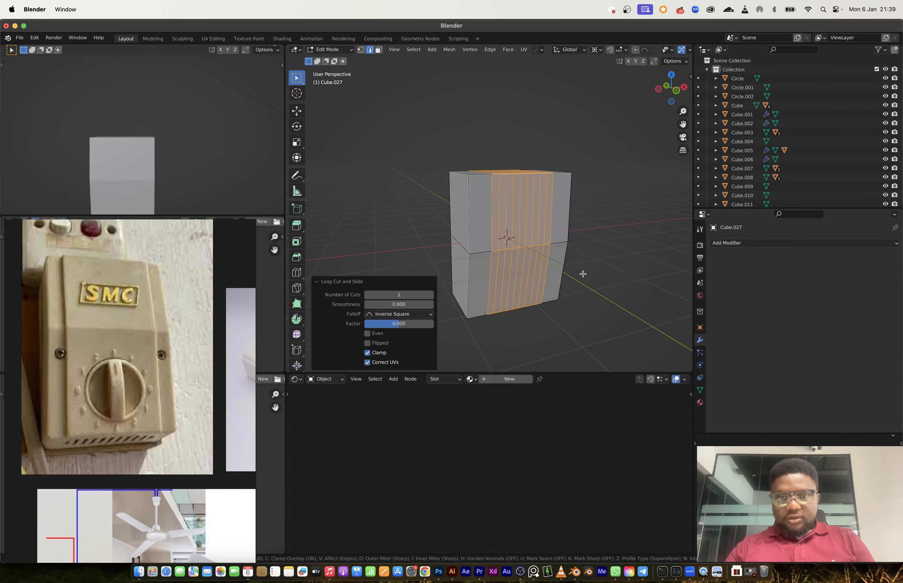
click(586, 276)
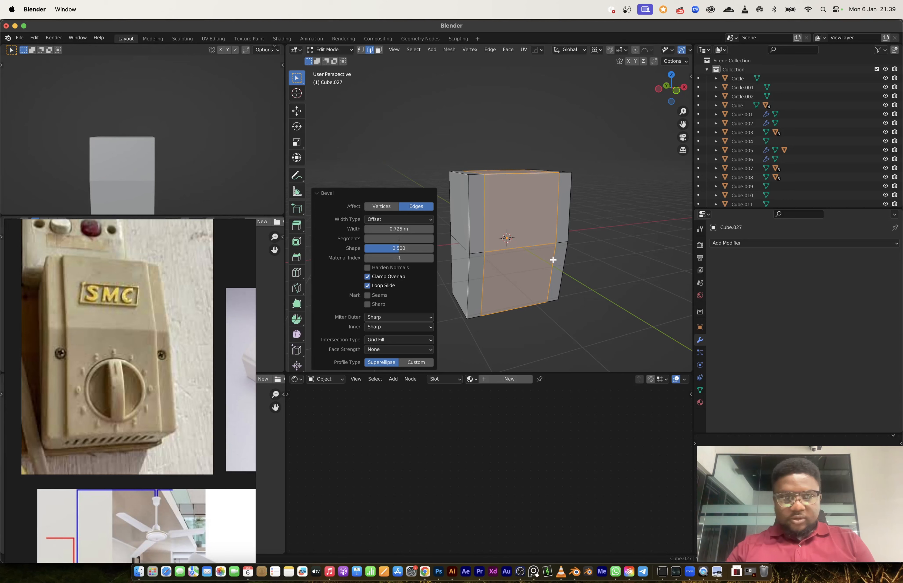
- Select the two front faces of the wide centre strip and extrude them outward about 0.08 m along Y
click(528, 259)
middle_drag(517, 223, 558, 250)
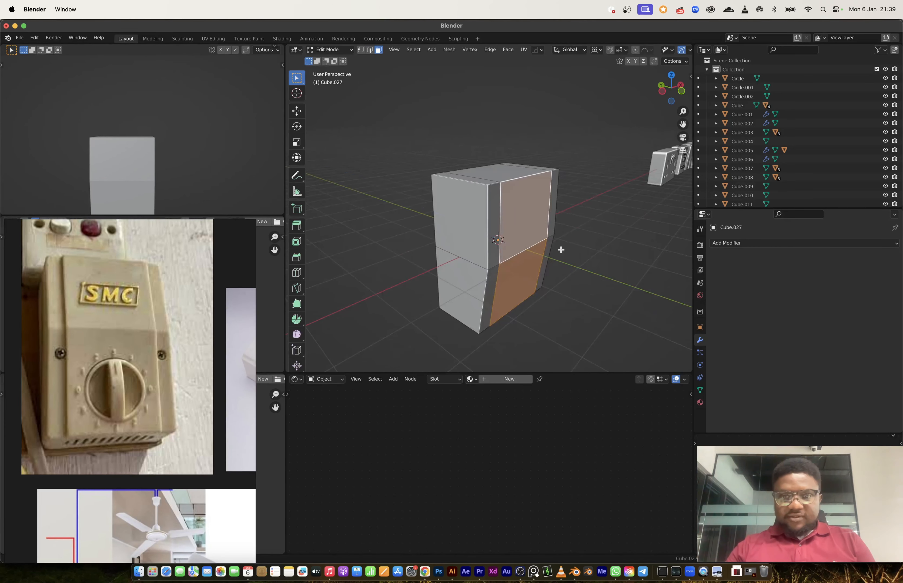
key(e)
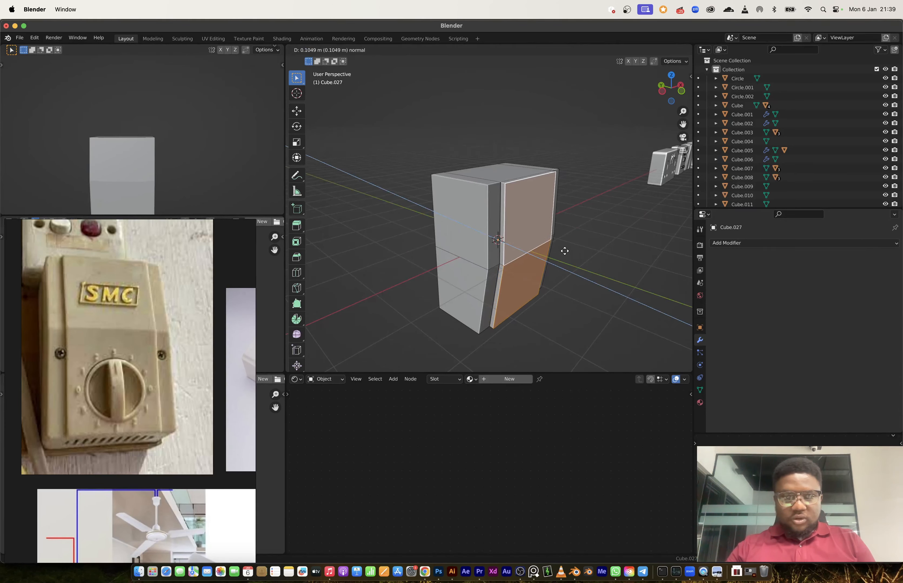
key(y)
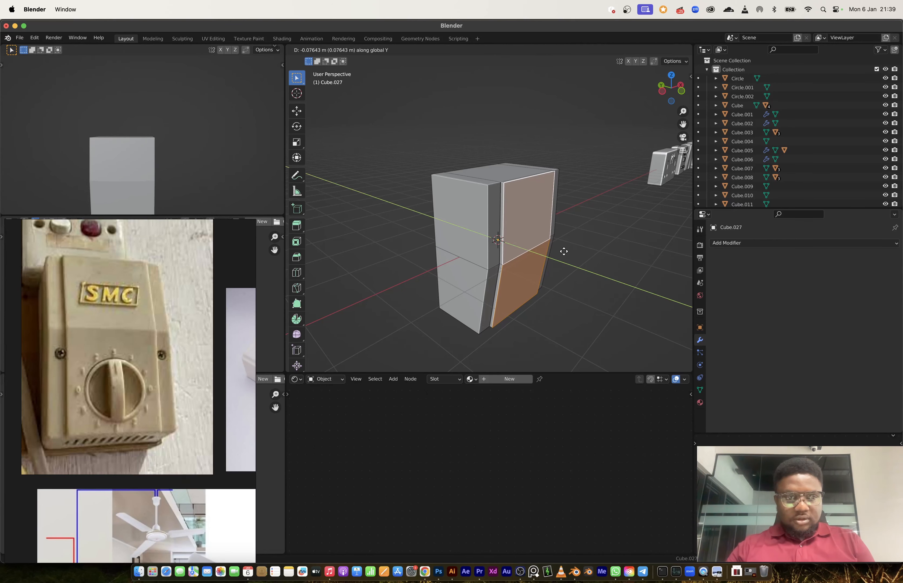
click(564, 251)
middle_drag(563, 252, 574, 215)
key(Tab)
scroll(504, 248, up, 2)
key(Tab)
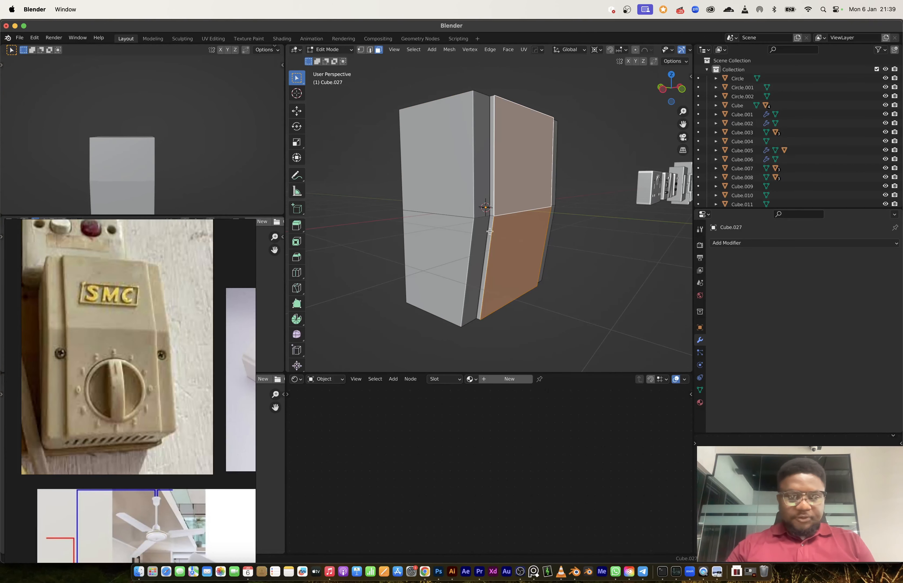
- Switch to the front orthographic view and scale the regulator body by 1.036 along Z in Object Mode
middle_drag(519, 245, 514, 259)
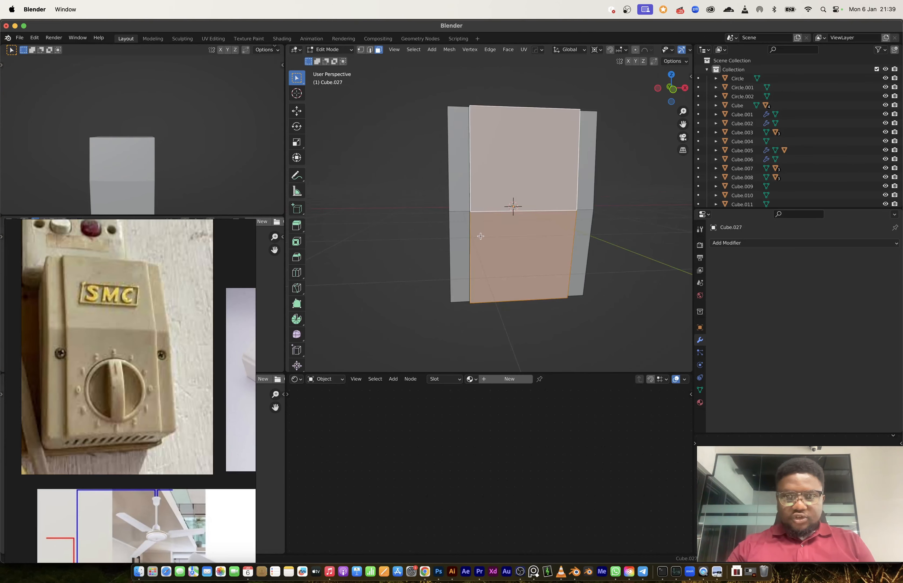
click(673, 91)
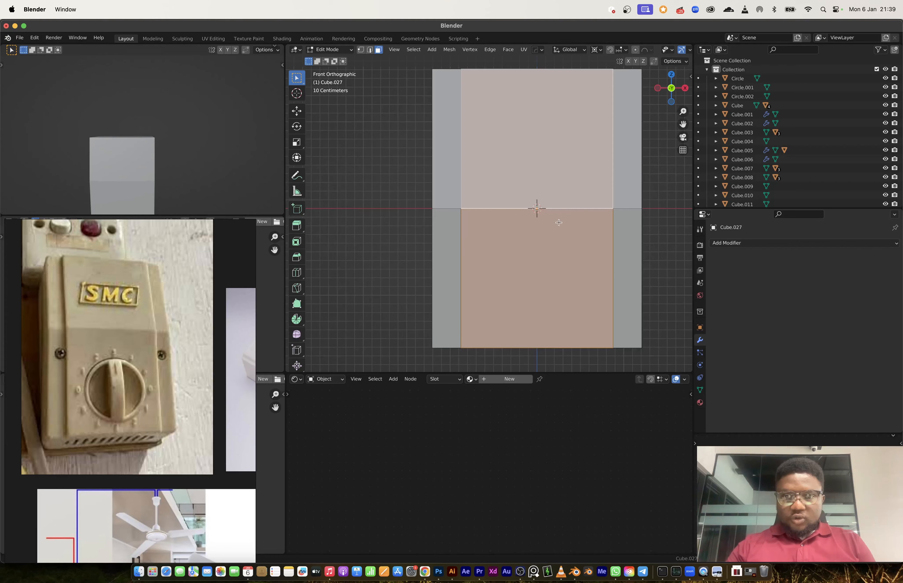
key(Tab)
shift+middle_drag(558, 223, 516, 207)
scroll(510, 205, down, 3)
key(s)
key(z)
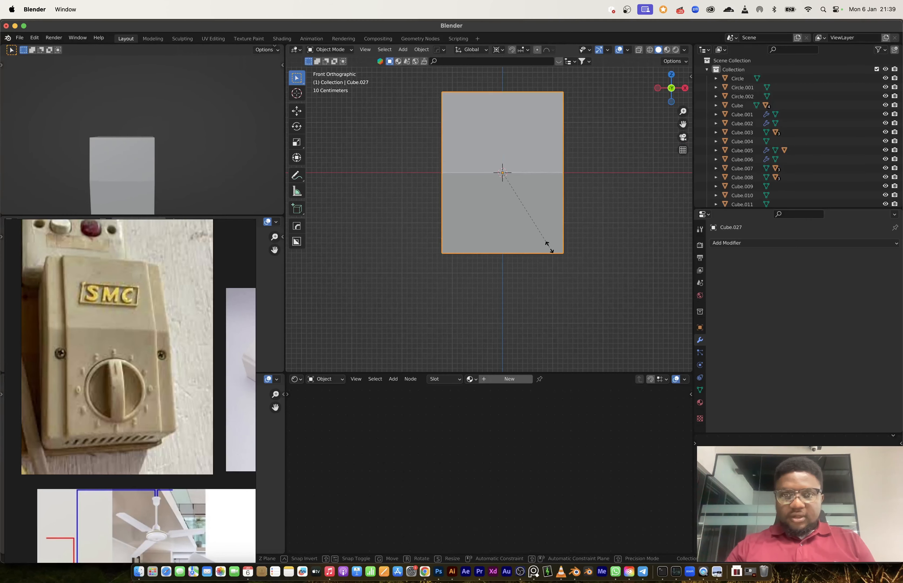
click(548, 247)
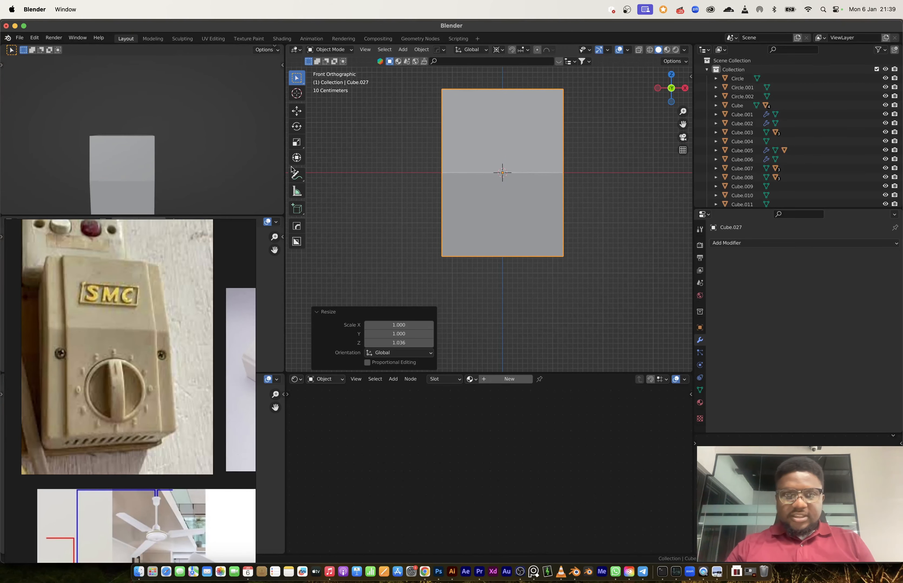
- Activate BoxCutter with the Circle (32) shape and cut a round knob recess in the lower half of the body's front
click(490, 205)
key(w)
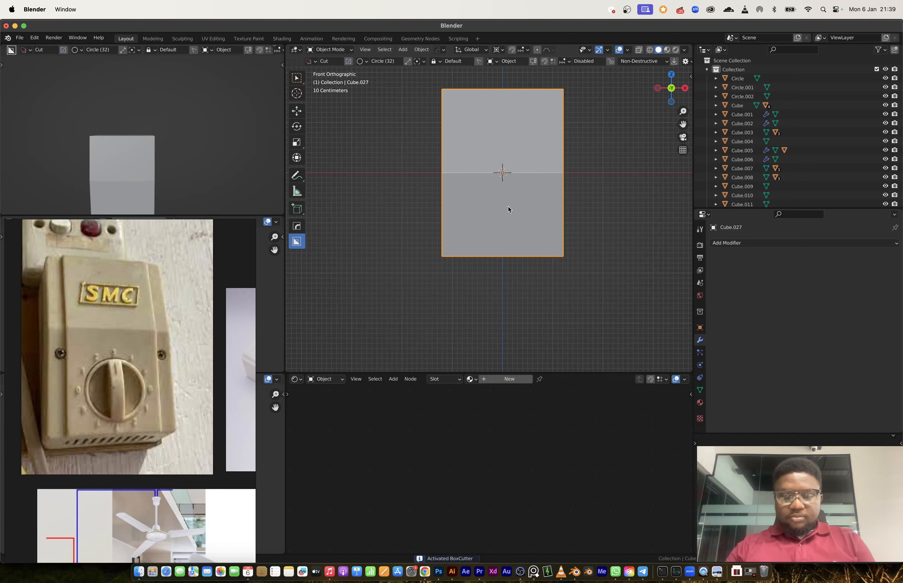
key(ctrl+d)
key(Escape)
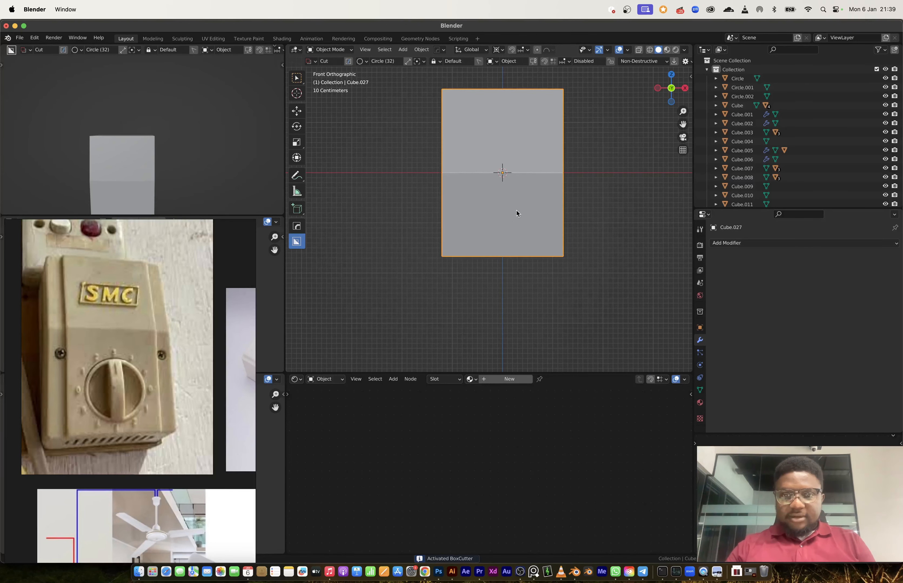
drag(501, 218, 535, 257)
middle_drag(535, 257, 592, 259)
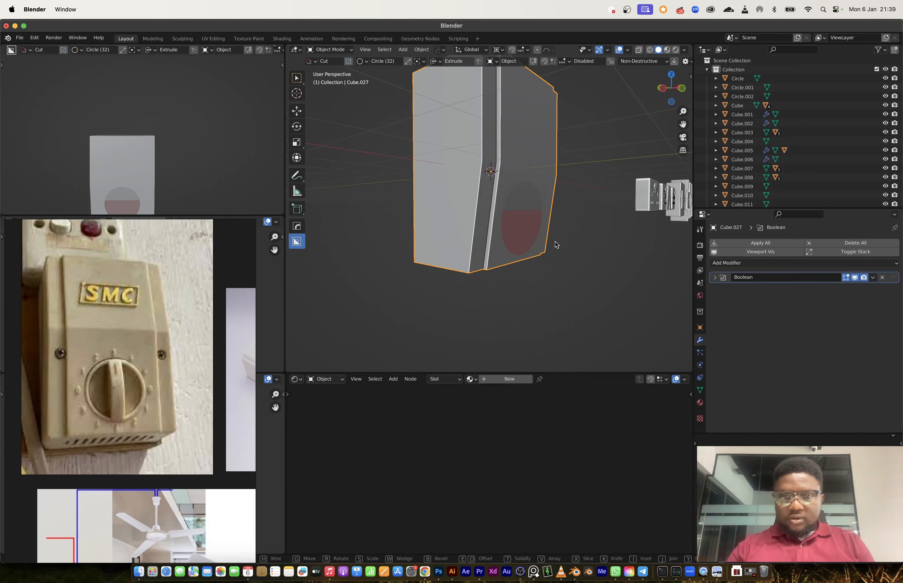
middle_drag(505, 234, 537, 233)
key(Tab)
key(Tab)
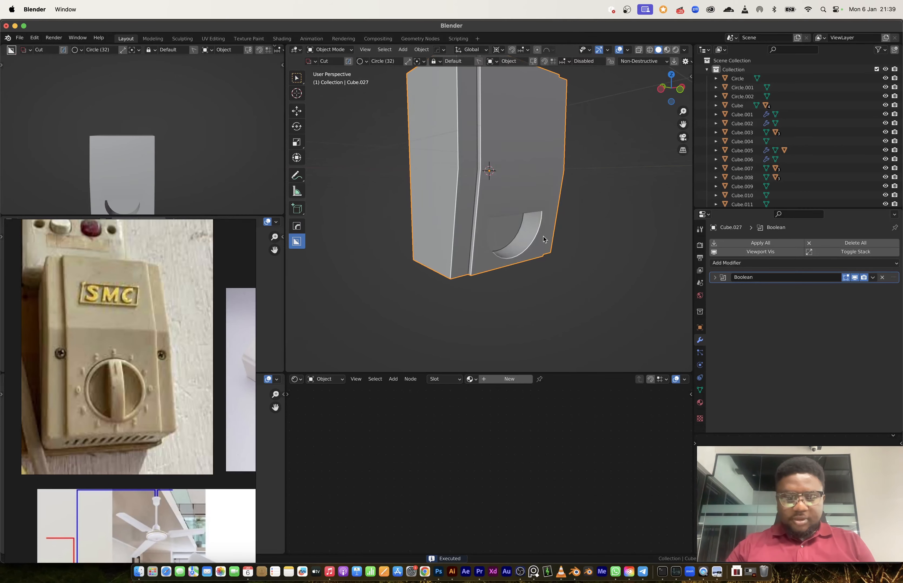
- Reveal the Boolean cutter of the round recess, select it, and stretch it along Y
key(q)
click(528, 255)
click(535, 238)
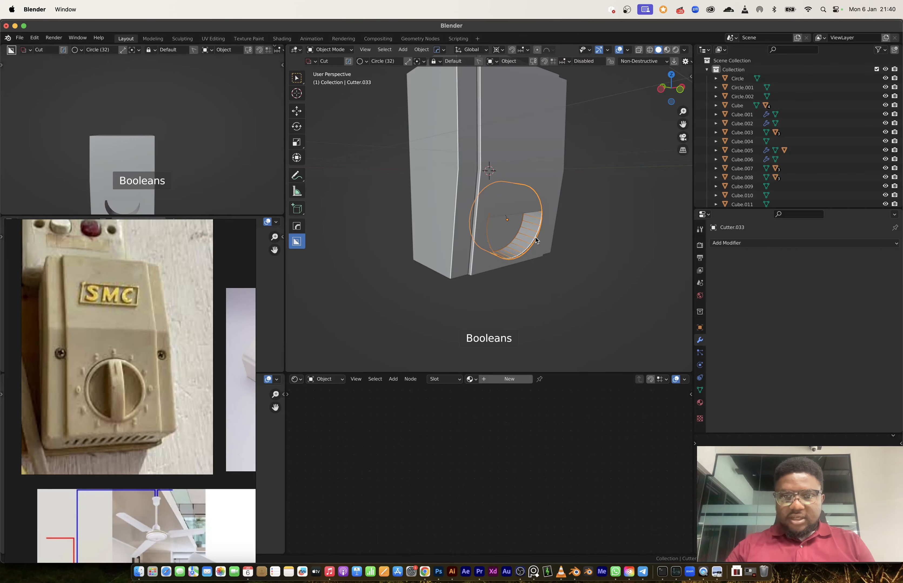
key(s)
key(y)
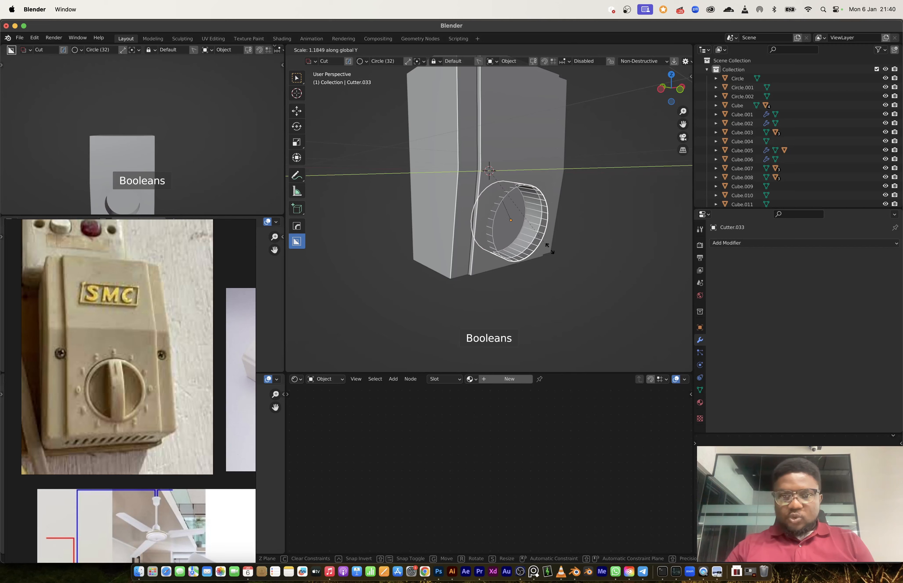
click(584, 271)
key(Tab)
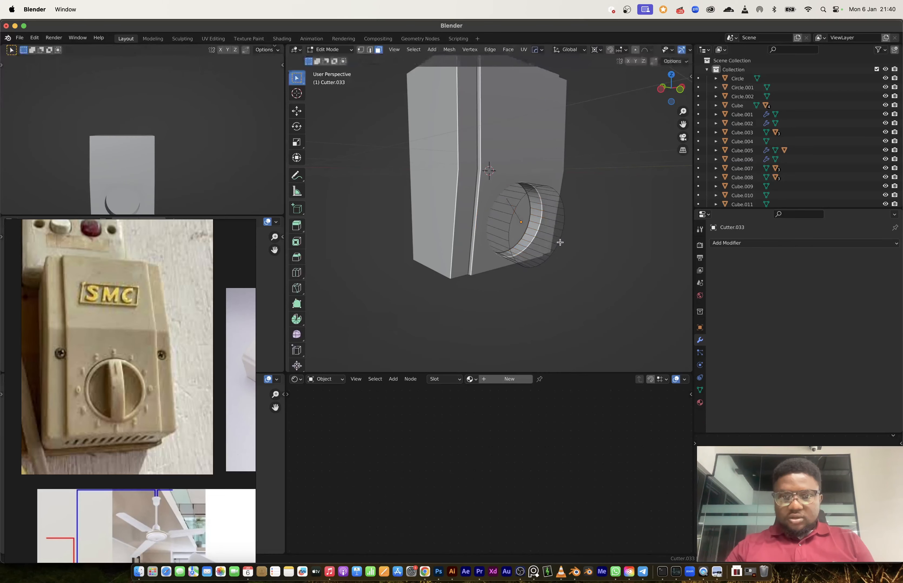
- Scale the cutter's entire mesh by 1.089 along Y and move it about 0.3 m along Y to adjust the recess depth
key(a)
key(s)
key(y)
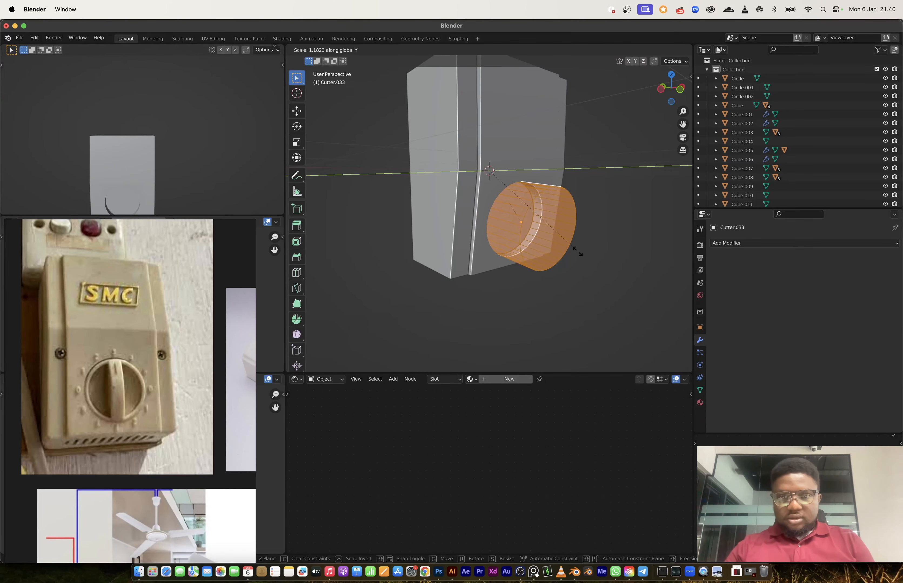
click(569, 247)
key(g)
key(y)
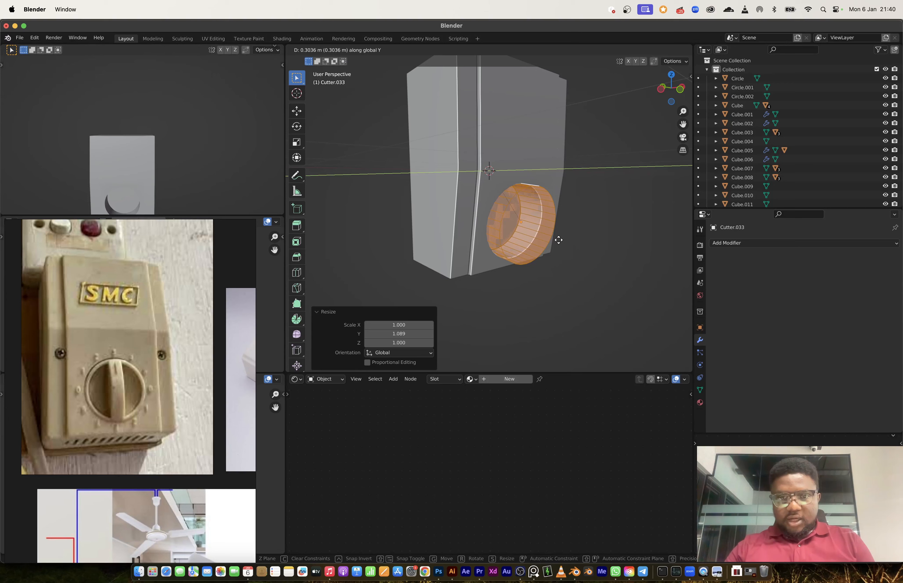
click(558, 240)
key(Tab)
middle_drag(558, 240, 498, 224)
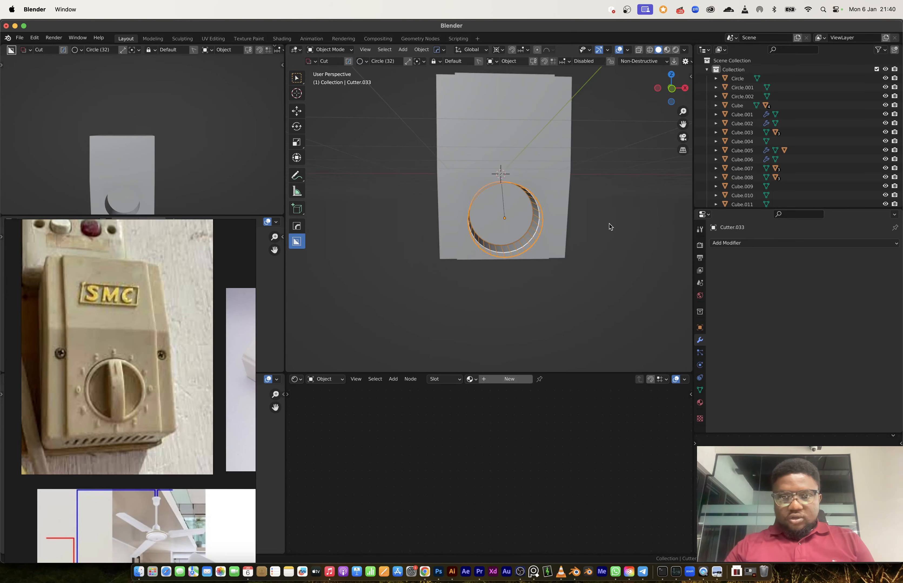
scroll(498, 185, up, 3)
middle_drag(498, 185, 520, 191)
click(554, 180)
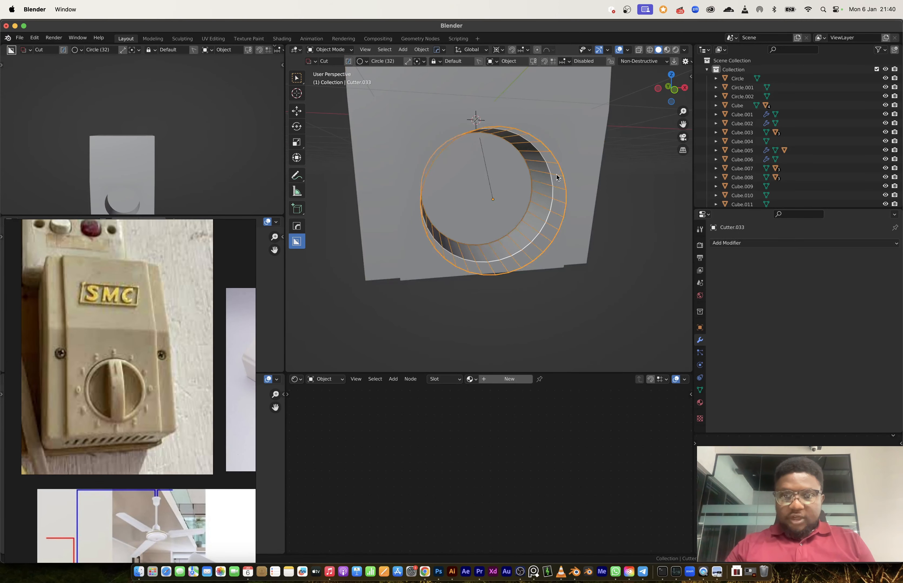
- Duplicate the round recess cutter in place and display the copy as a solid with HardOps Shade Solid
key(shift+d)
key(Escape)
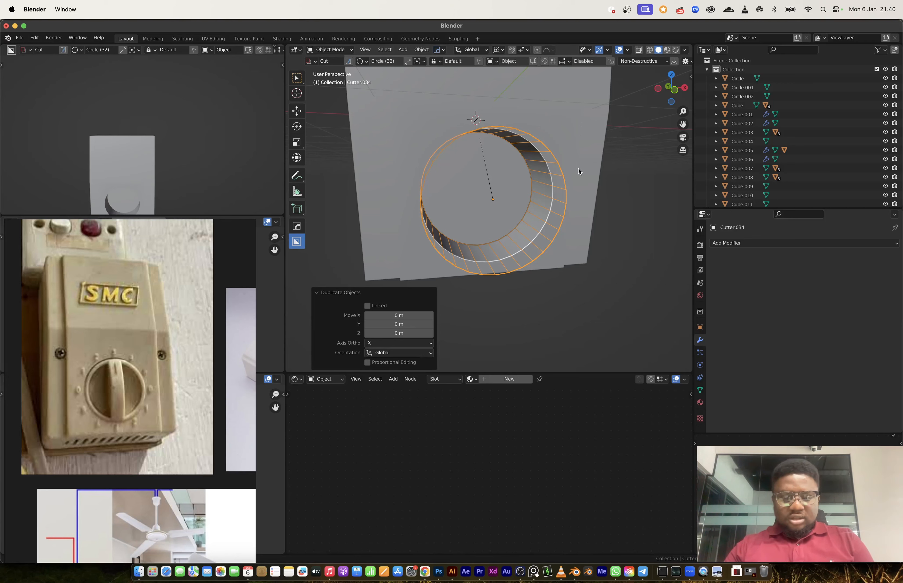
key(q)
mouse_move(550, 250)
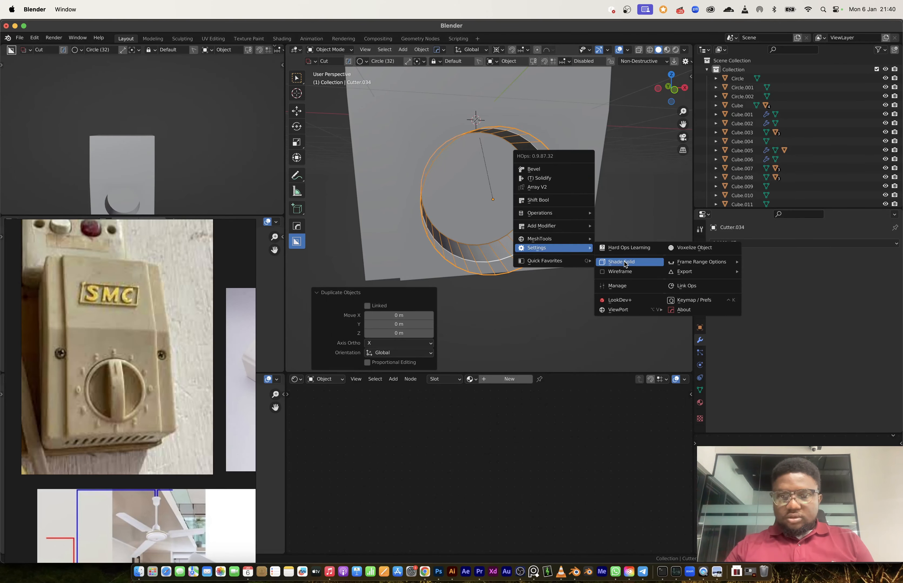
click(625, 264)
key(s)
right_click(587, 263)
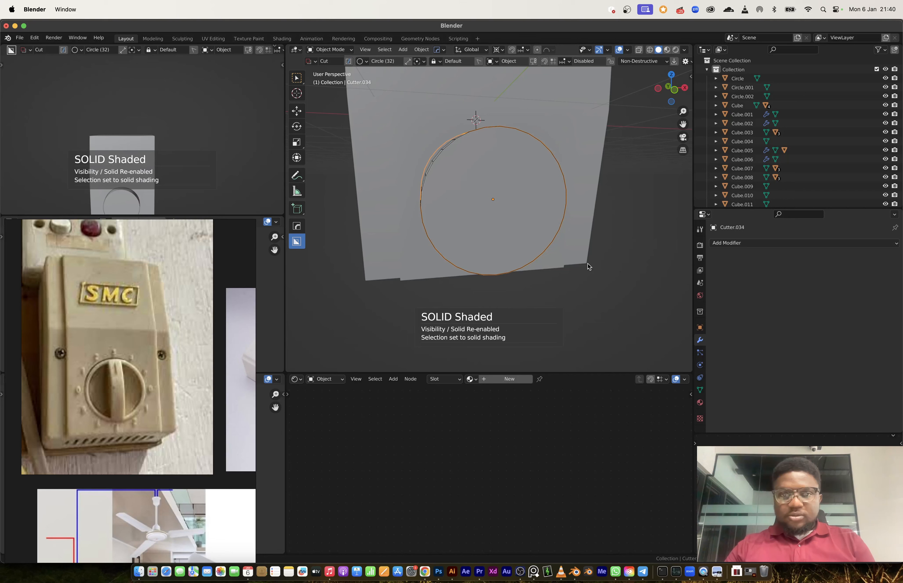
click(486, 54)
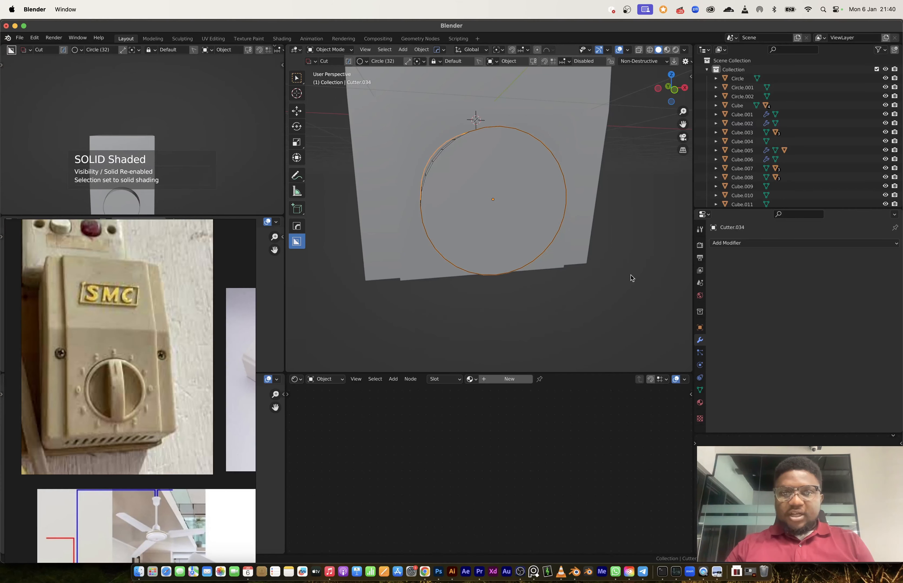
- Scale the copied disc uniformly by 0.894 and shorten it by 0.587 along Y
key(s)
click(609, 270)
middle_drag(569, 254, 516, 209)
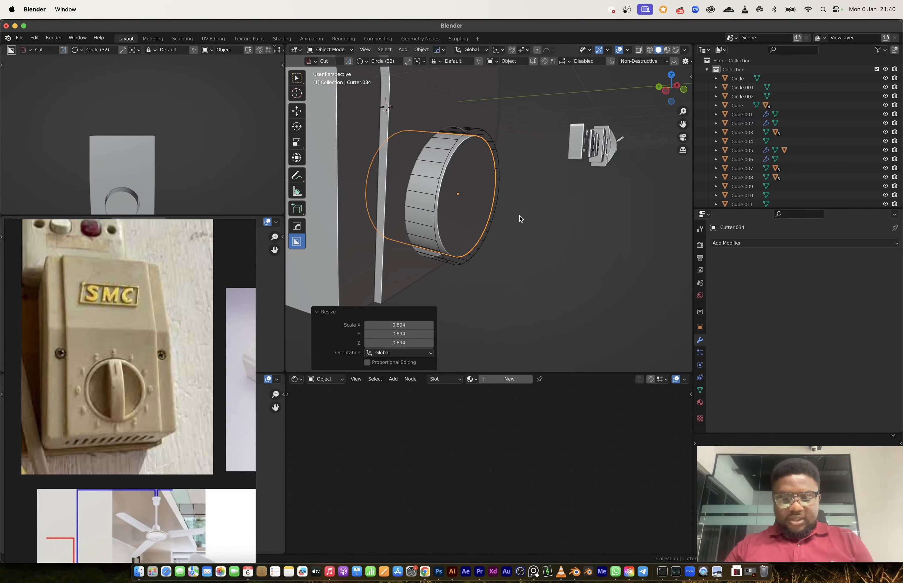
key(s)
key(y)
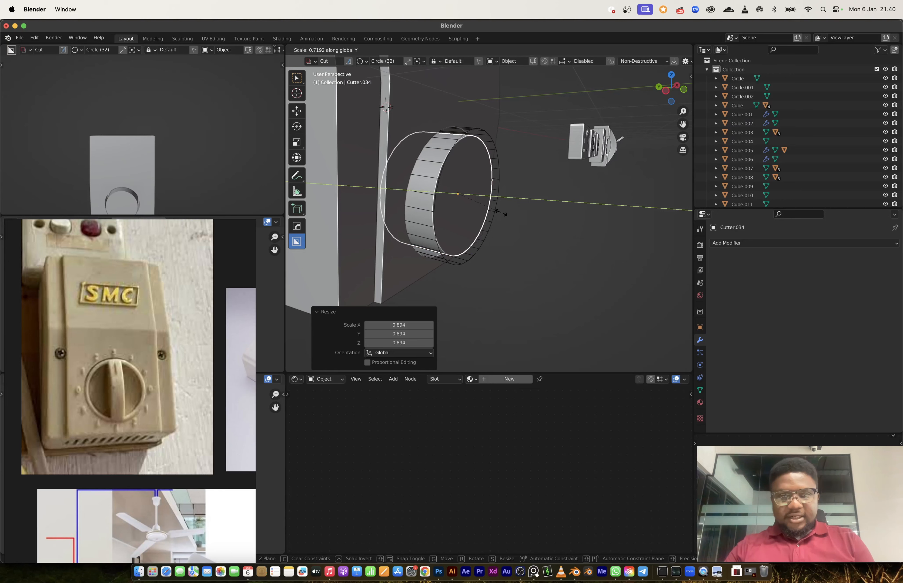
click(489, 209)
- Move the disc about 0.11 m along Y into the recess and enlarge it slightly to leave a narrower gap around it
key(g)
key(y)
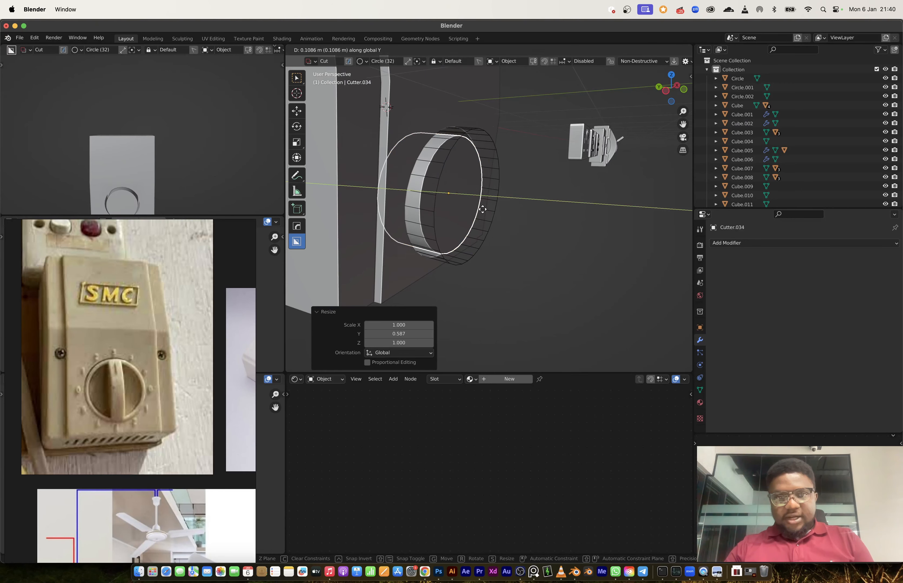
click(483, 210)
key(s)
middle_drag(483, 211, 516, 220)
click(543, 253)
- Inset the disc's front face by about 0.07 m in Edit Mode and extrude the inner face 0.0877 m inward
key(Tab)
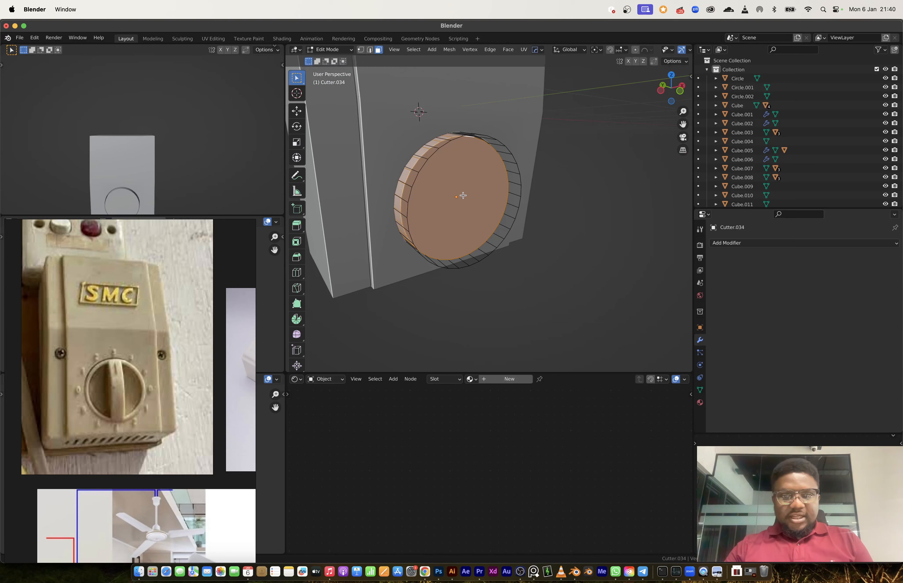
click(473, 212)
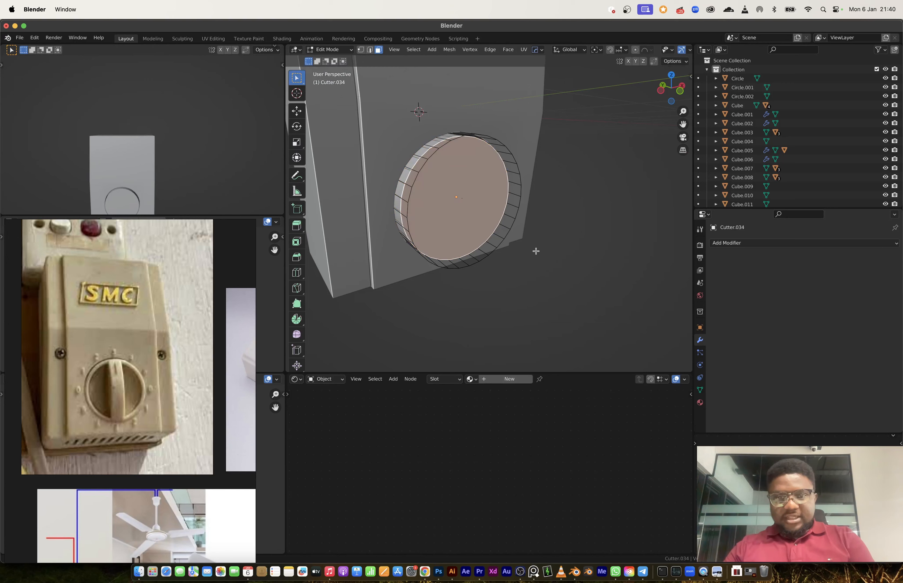
key(i)
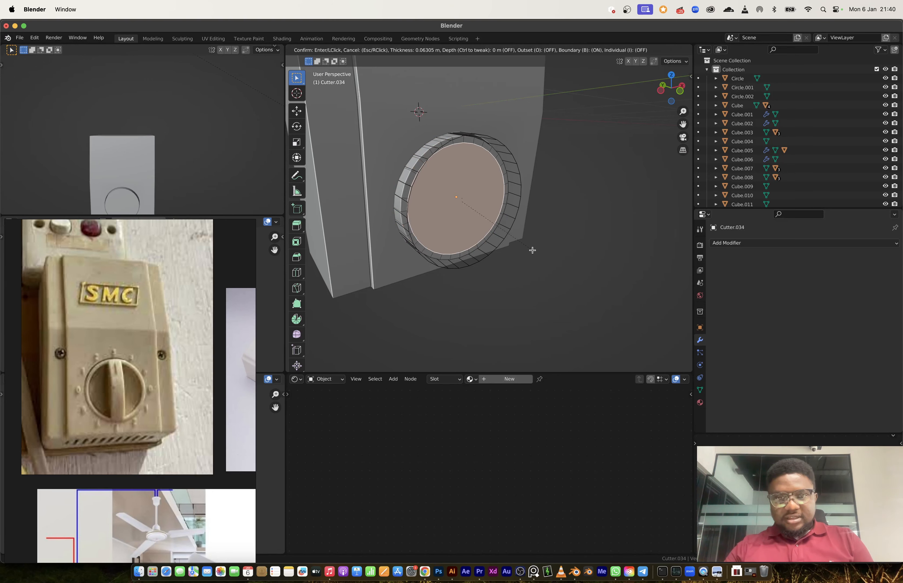
click(531, 250)
key(e)
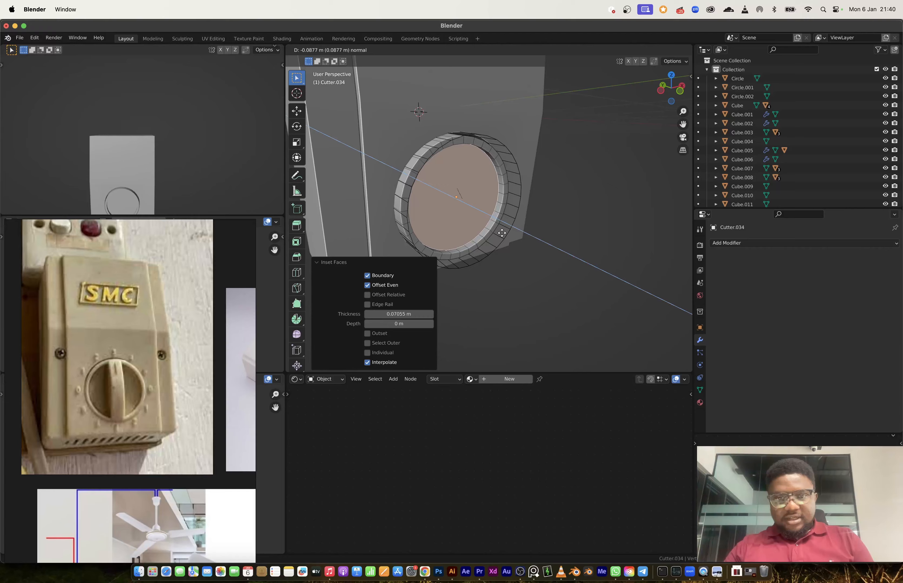
click(502, 233)
- Connect opposite top and bottom vertices of the knob's sunken face with two vertical edges, forming a narrow central strip
middle_drag(442, 180, 411, 154)
scroll(457, 163, up, 5)
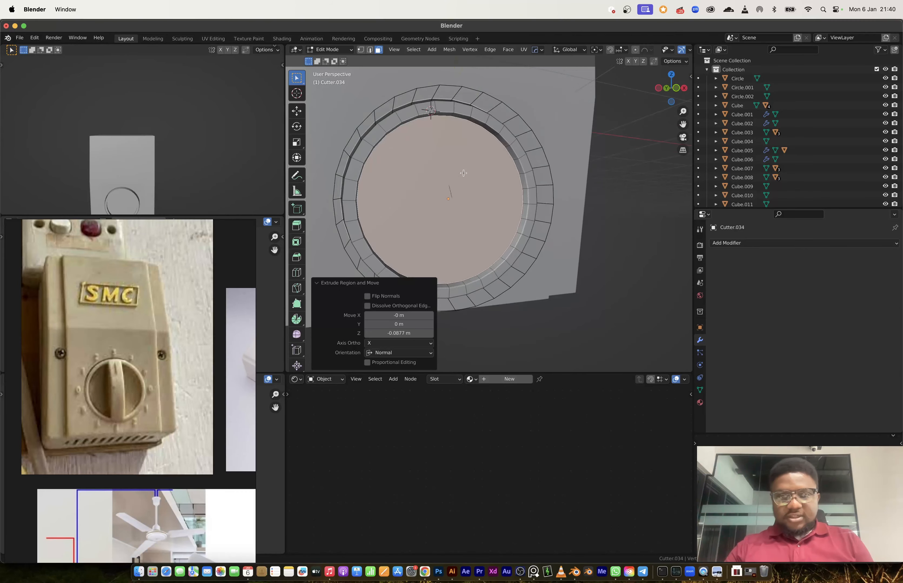
middle_drag(466, 201, 435, 153)
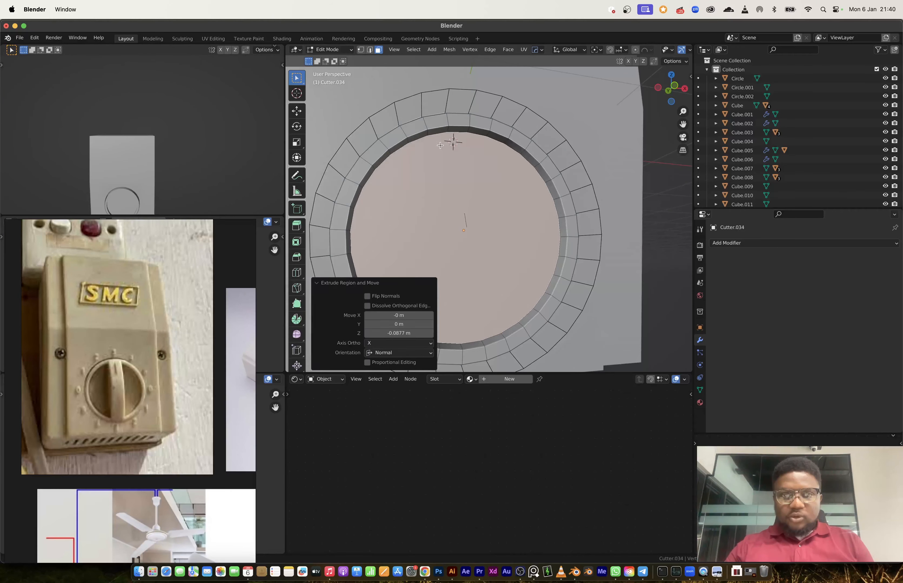
key(1)
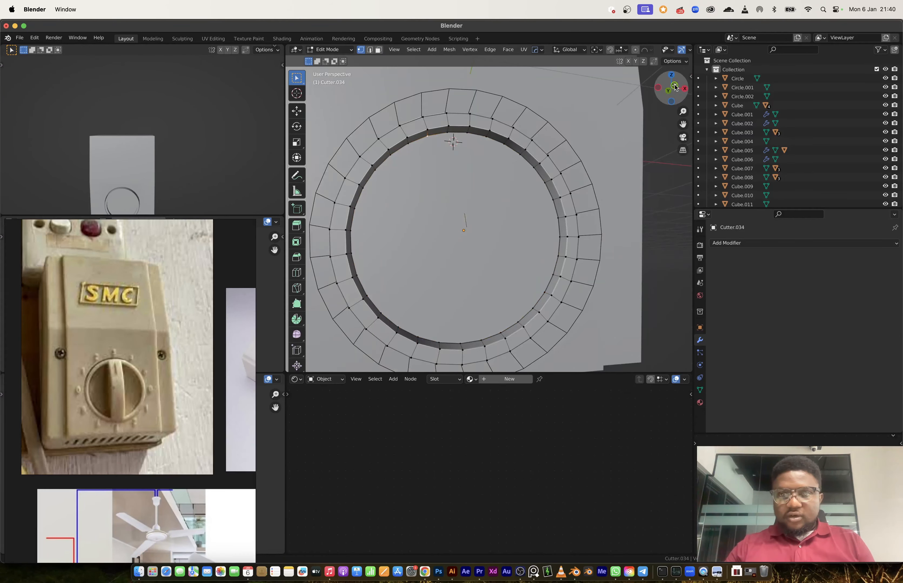
click(674, 85)
middle_drag(465, 148, 471, 203)
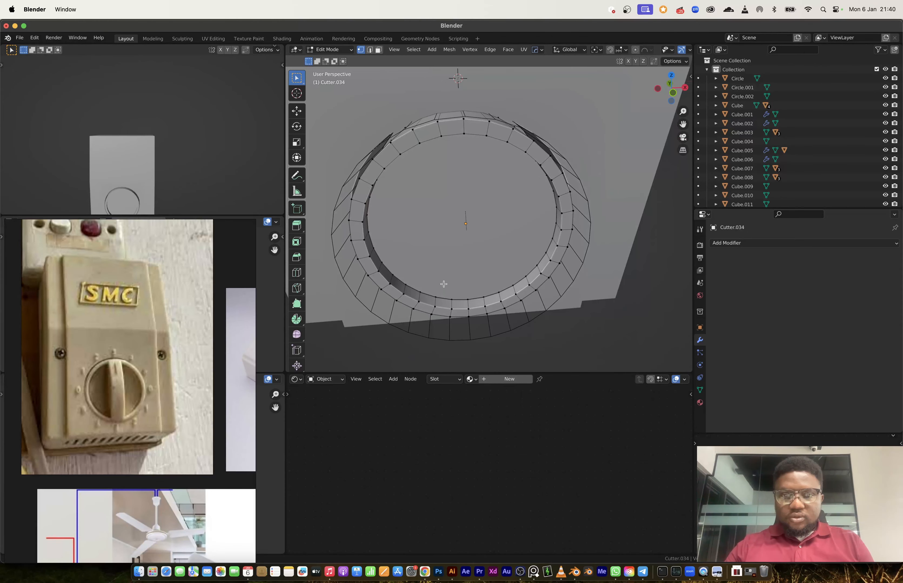
middle_drag(453, 275, 454, 249)
click(672, 89)
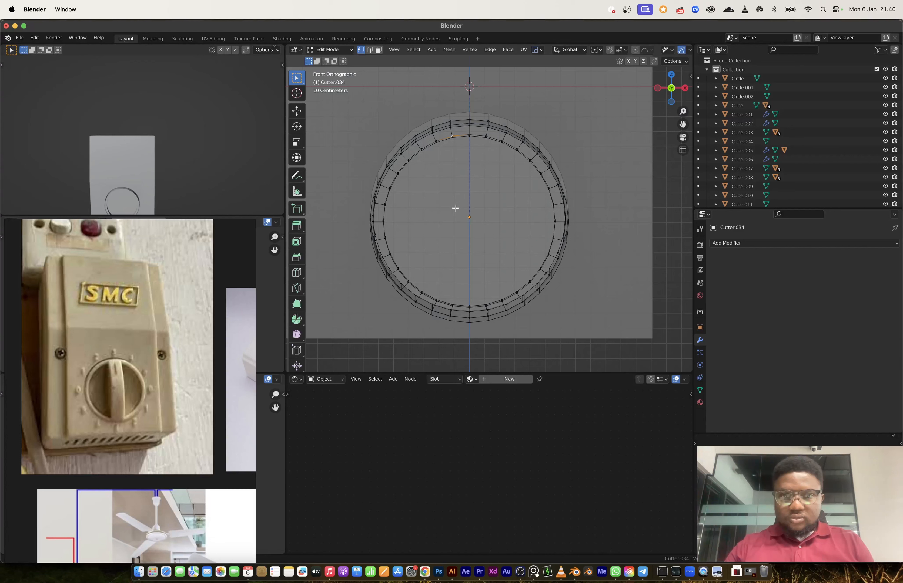
middle_drag(454, 280, 456, 292)
key(j)
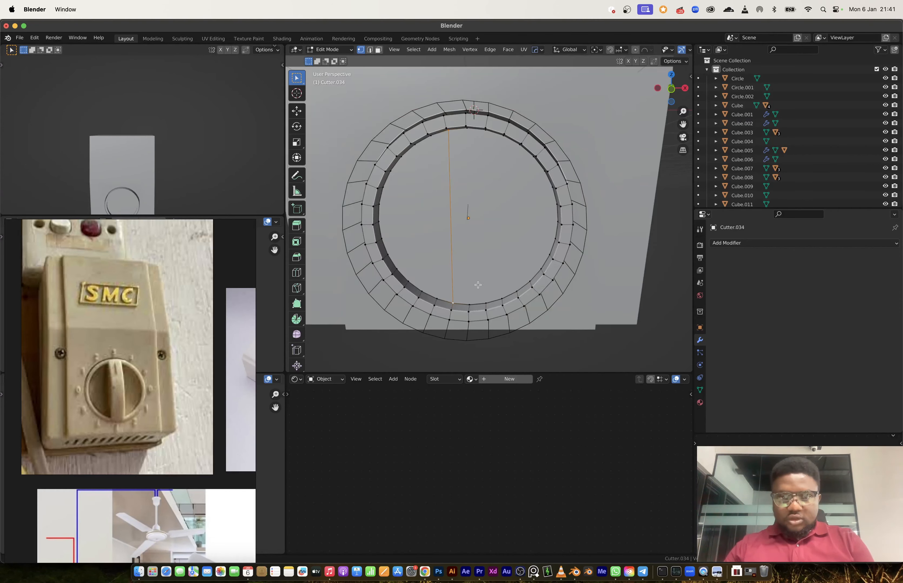
middle_drag(483, 148, 488, 131)
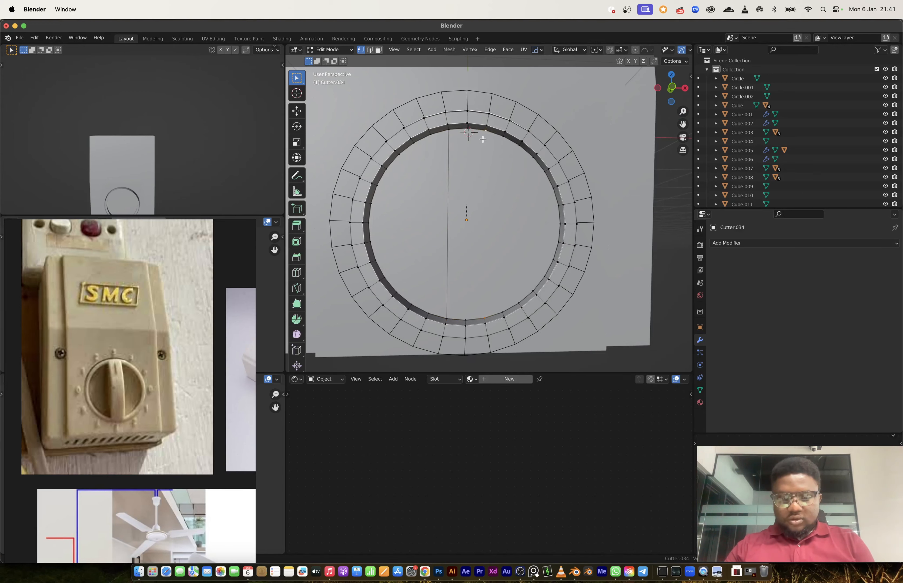
key(j)
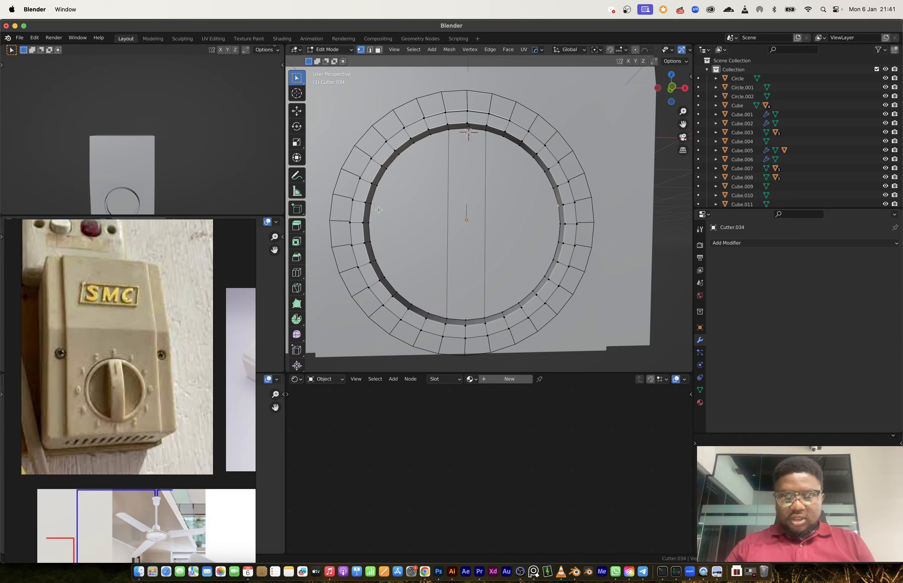
- Try to split the knob's sunken face with two horizontal edges as well, and undo those cuts
key(j)
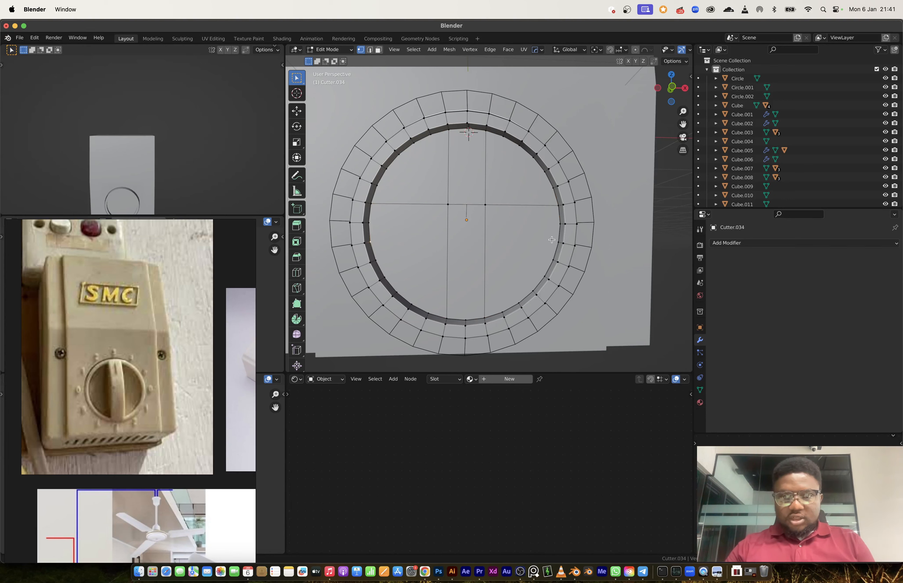
key(j)
key(super+z)
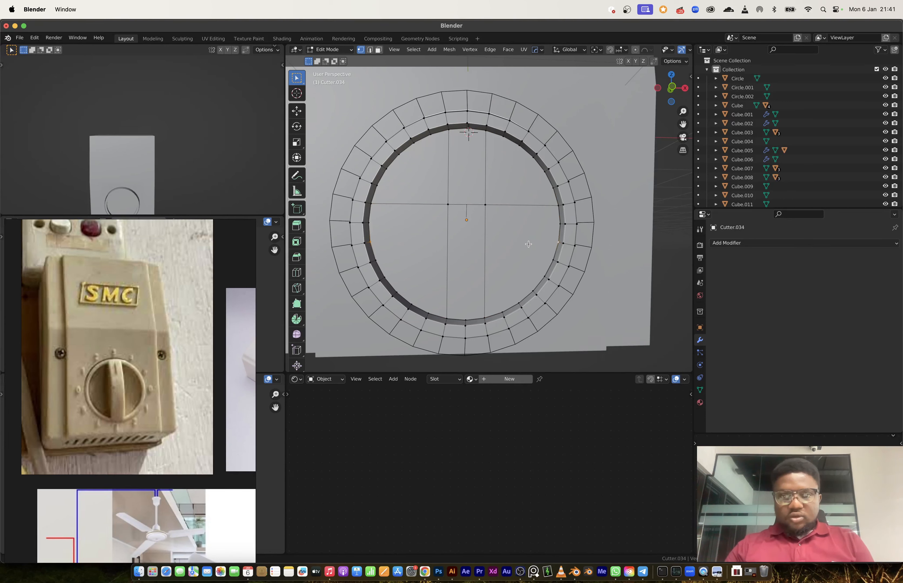
key(super+z)
- Extrude the central strip of the knob's face outward by about 0.198 m to form the grip
middle_drag(528, 244, 472, 199)
key(3)
click(473, 198)
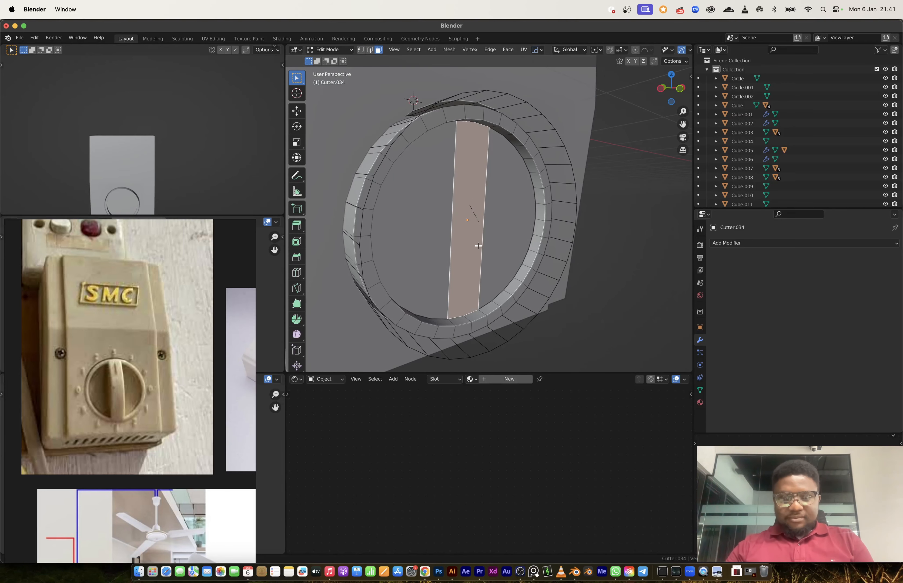
key(j)
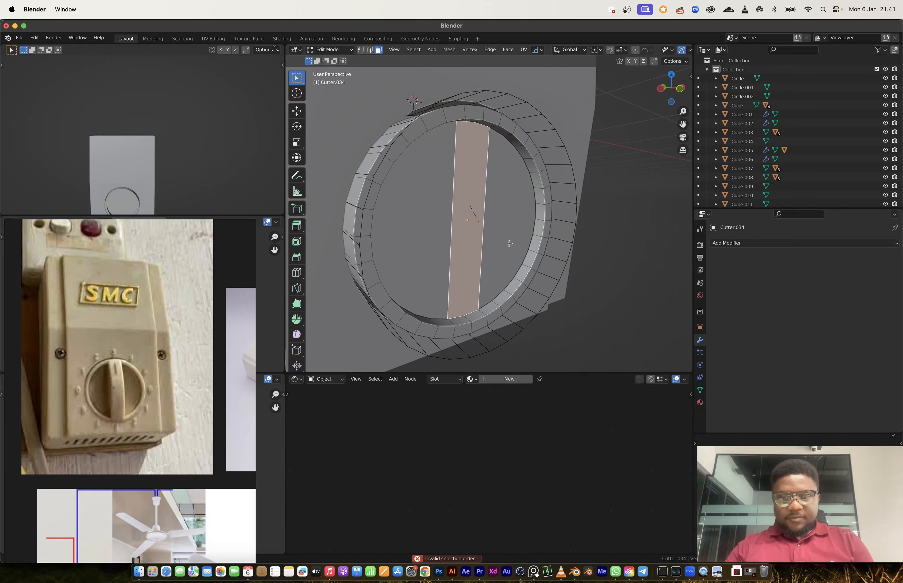
key(e)
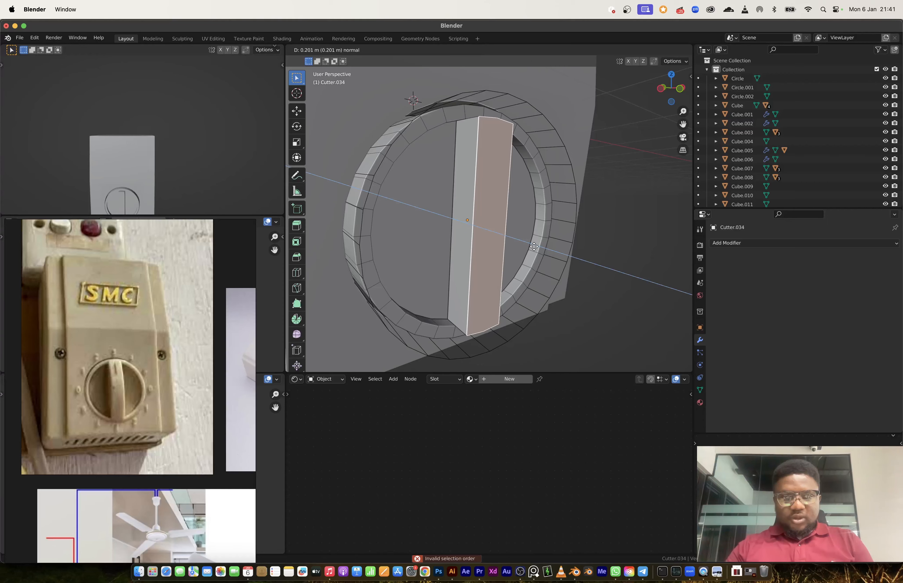
click(529, 244)
- Try to round the outer edges at the grip's top and bottom ends with a segmented bevel
middle_drag(530, 245, 468, 228)
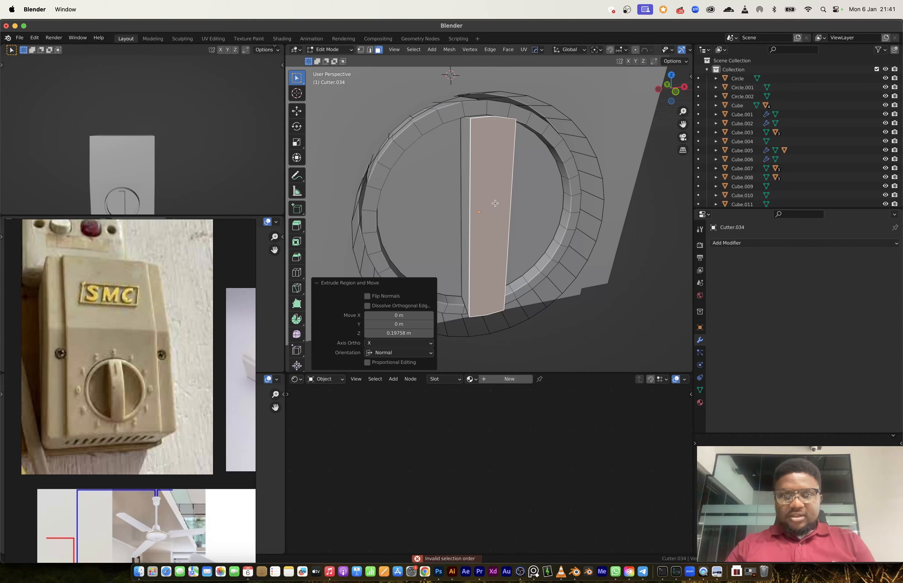
middle_drag(495, 201, 499, 97)
key(2)
click(501, 114)
middle_drag(499, 153, 482, 247)
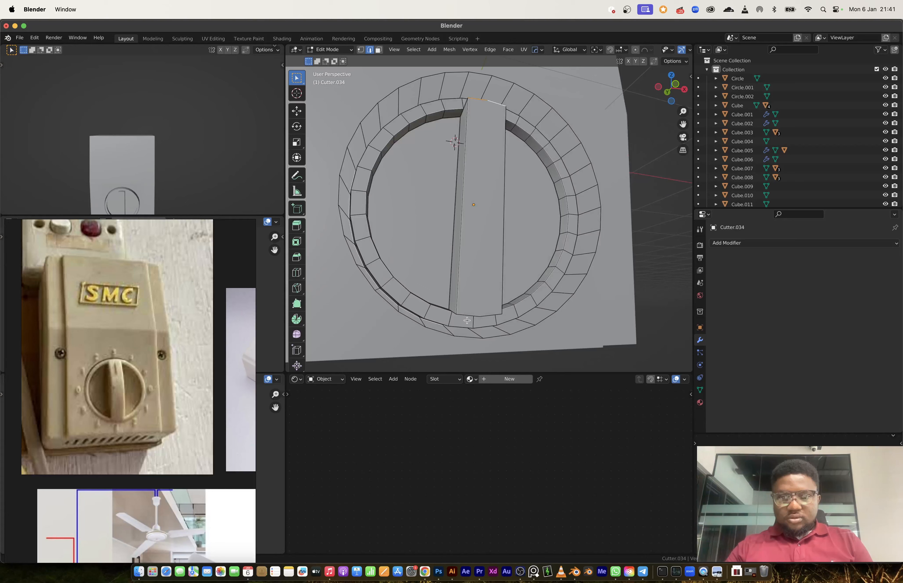
key(ctrl+b)
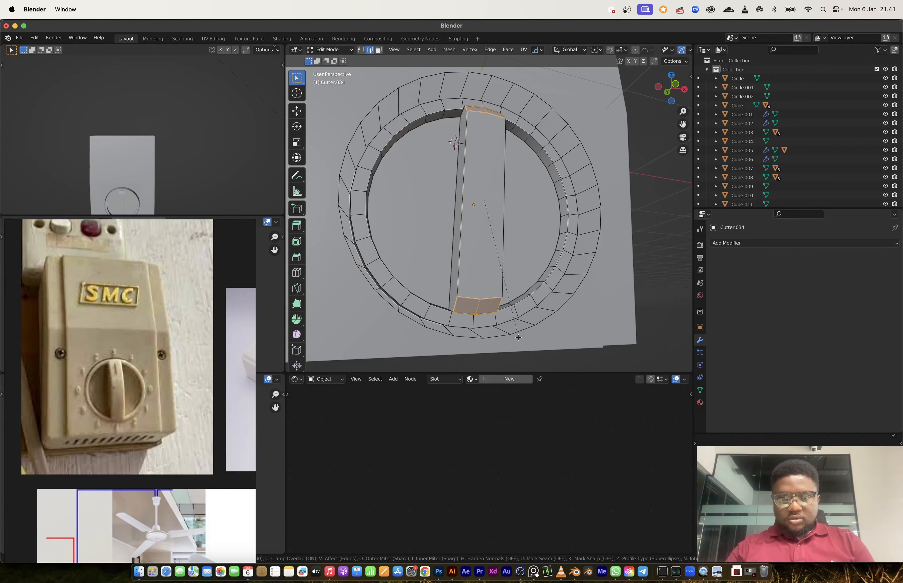
scroll(522, 343, up, 3)
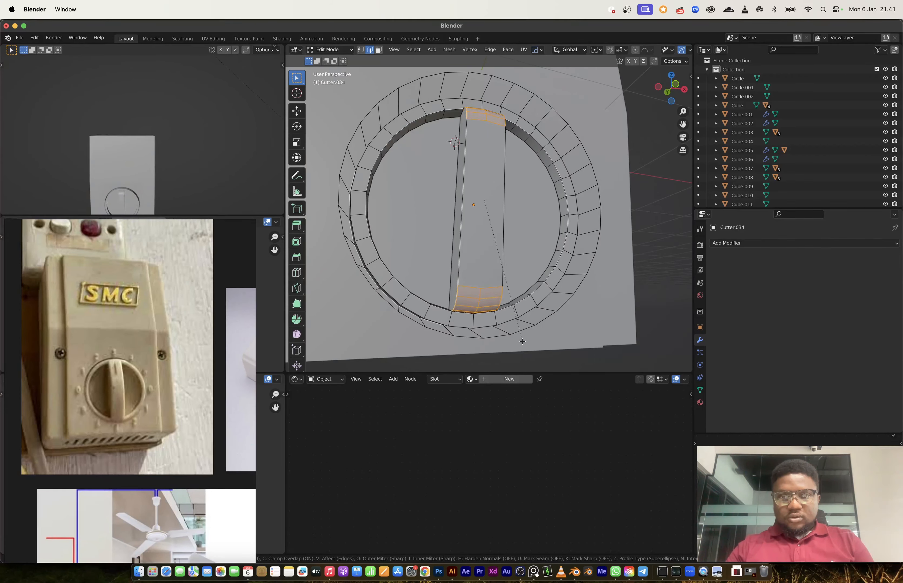
click(523, 342)
middle_drag(522, 342, 499, 226)
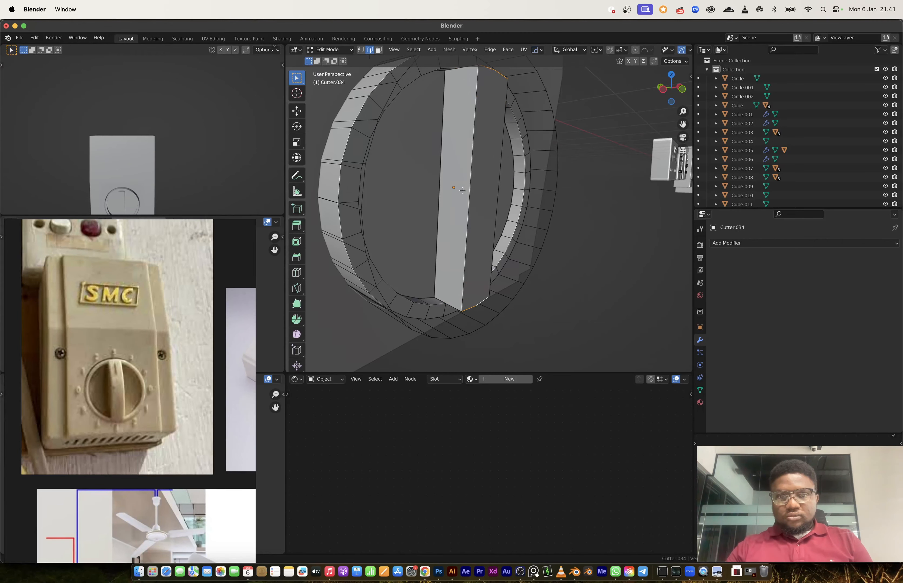
- Add a loop cut across the middle of the grip, connect its front vertices with an edge, and shift them along Y
middle_drag(462, 190, 400, 177)
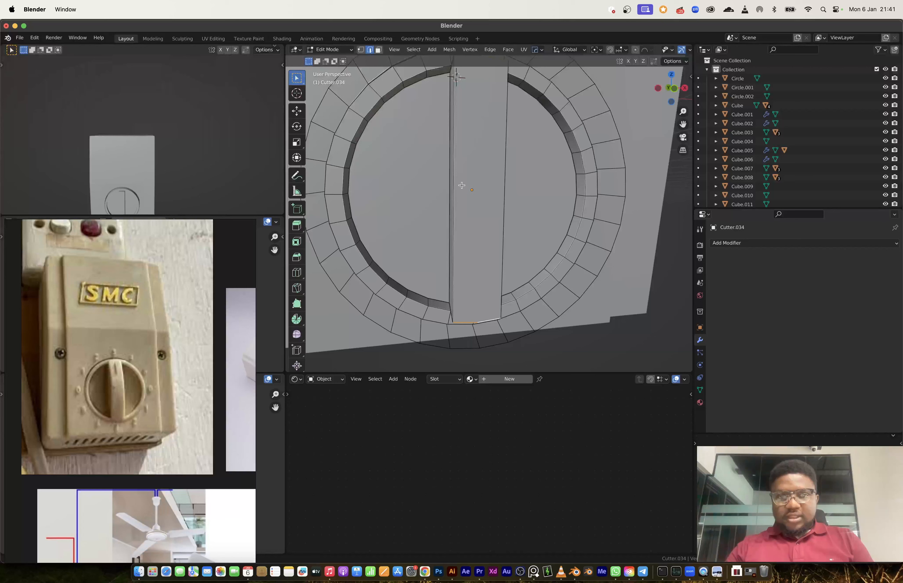
click(473, 194)
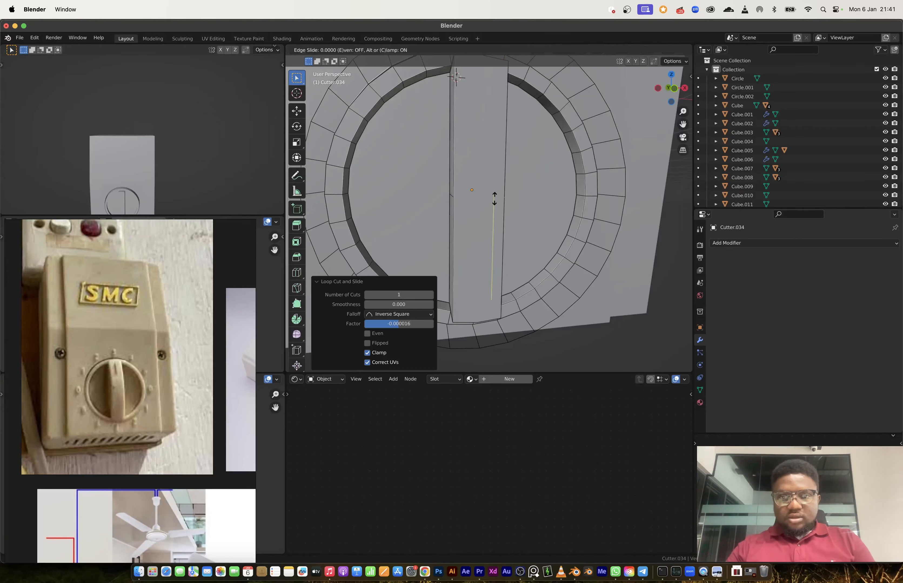
key(1)
shift+click(500, 202)
middle_drag(501, 203, 485, 218)
key(j)
key(g)
key(y)
click(538, 226)
- Bevel the grip's middle cross edge with several segments to smooth the curve, and return to Object Mode
key(2)
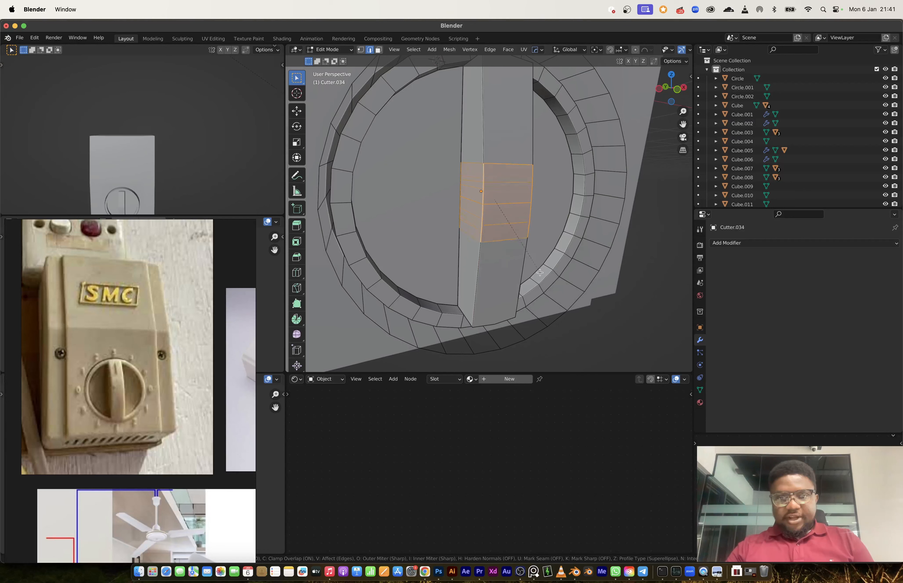
click(557, 294)
scroll(487, 194, down, 4)
key(Tab)
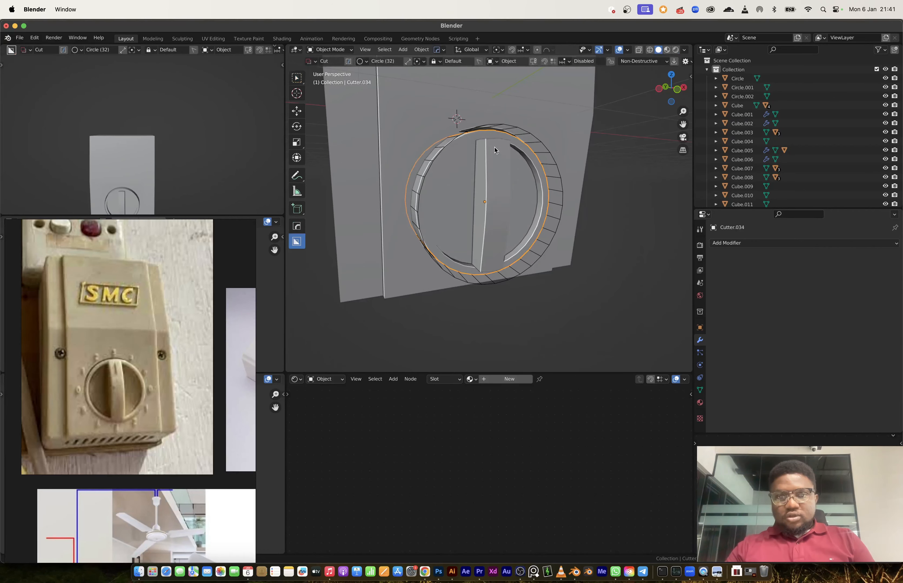
- Round the front edges at the grip's top and bottom ends with a segmented bevel and return to Object Mode
key(Tab)
key(1)
click(497, 142)
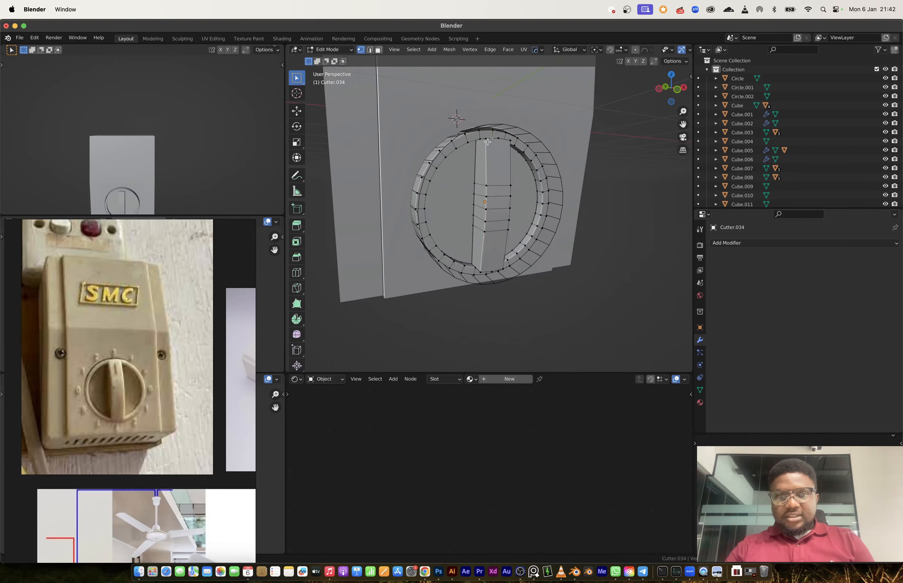
key(2)
middle_drag(487, 141, 476, 223)
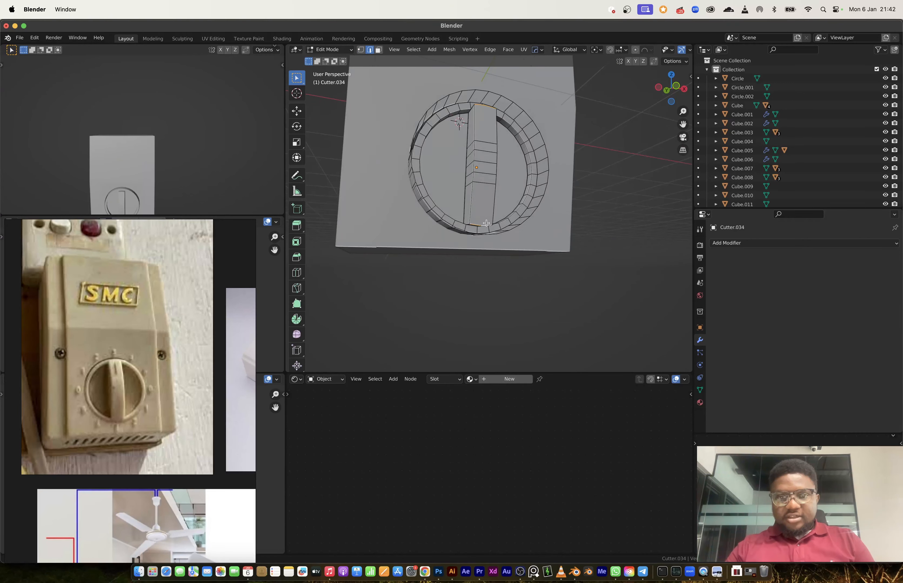
scroll(486, 223, up, 3)
key(ctrl+b)
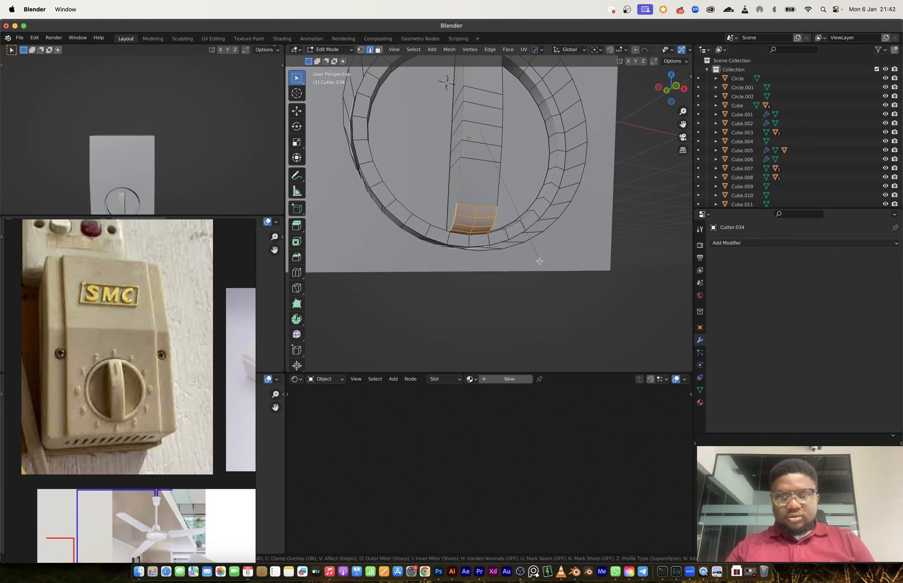
click(539, 262)
key(Tab)
middle_drag(539, 251, 411, 216)
scroll(475, 165, down, 3)
scroll(411, 217, up, 2)
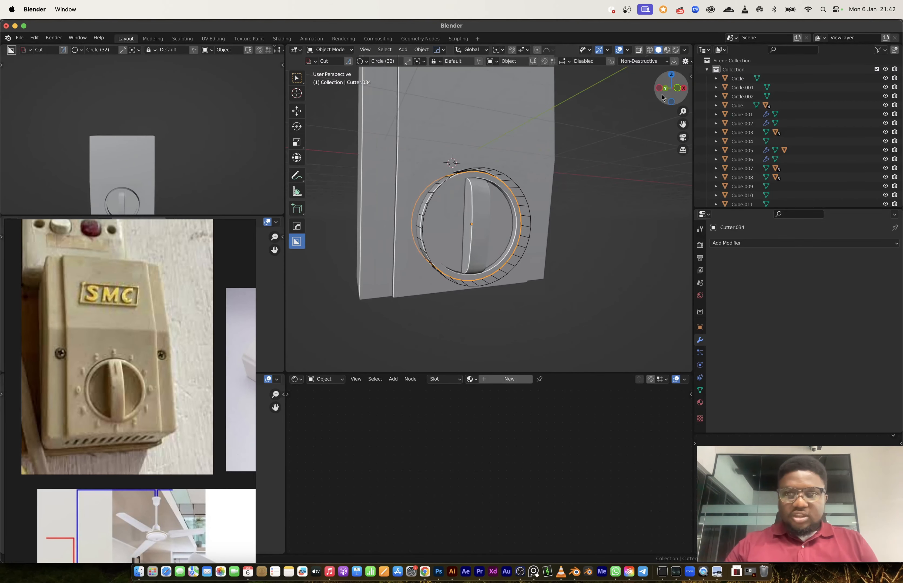
- Cut a small round screw hole into the housing's left side strip from the front view
click(678, 89)
shift+middle_drag(419, 161, 463, 201)
scroll(453, 195, up, 1)
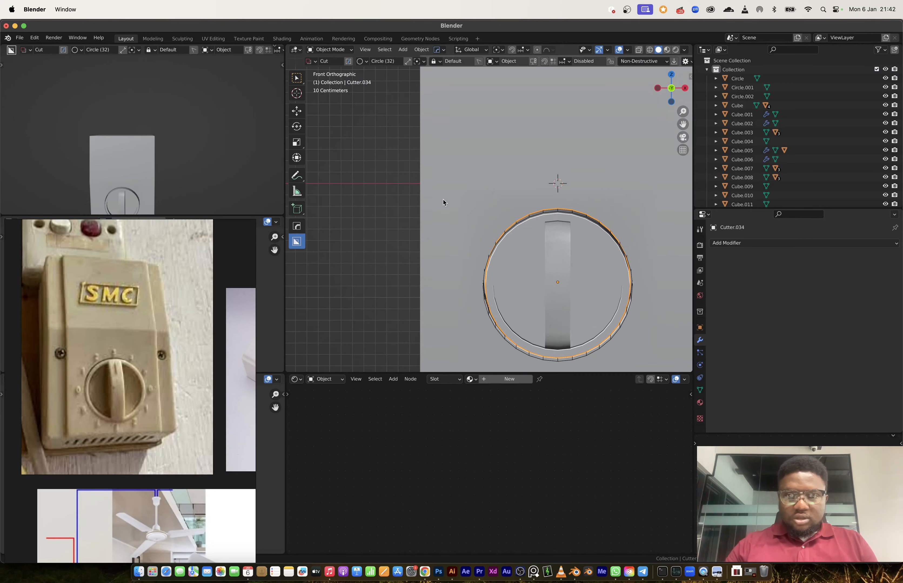
key(alt+z)
key(alt+z)
drag(445, 200, 458, 212)
middle_drag(459, 212, 533, 217)
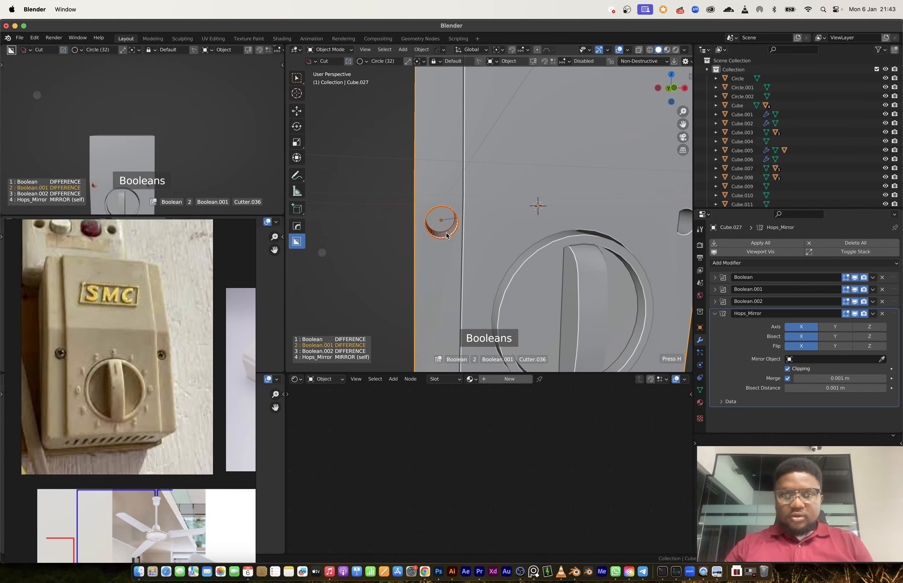
- Scale the screw hole's cutter by 0.725, then 1.106, and stretch it along Y by about 2.98
click(447, 236)
key(Tab)
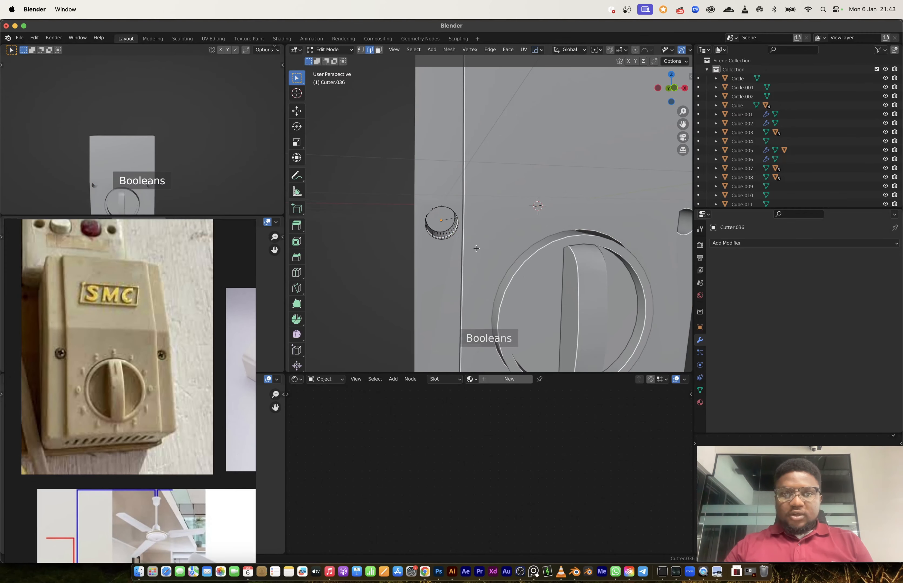
key(a)
key(s)
click(465, 246)
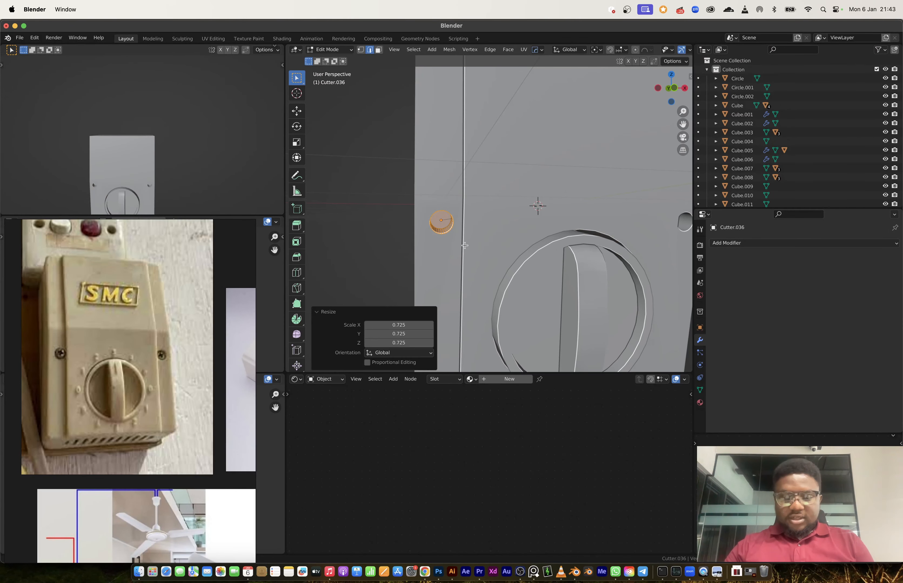
key(s)
key(y)
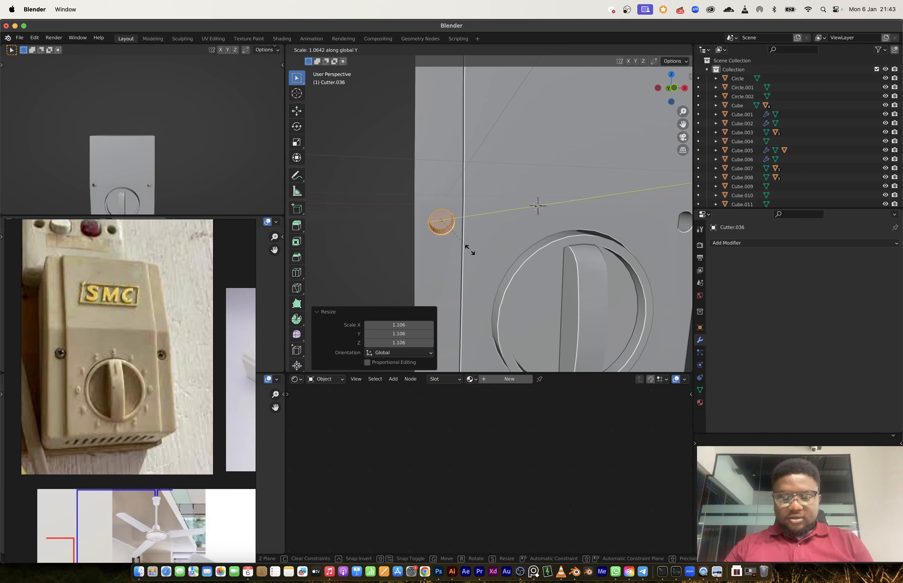
key(y)
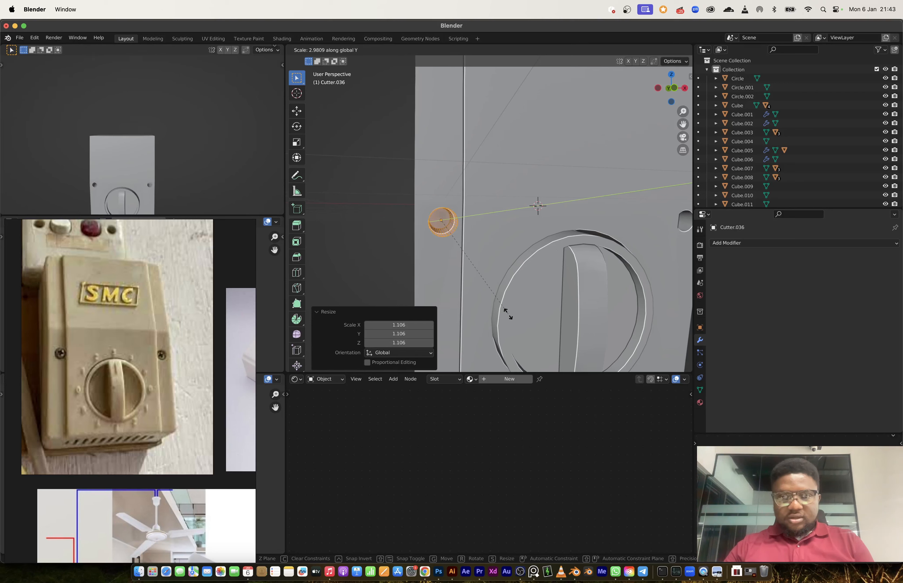
click(508, 315)
key(Tab)
- Snap the 3D cursor to the screw hole's cutter
scroll(485, 260, down, 3)
middle_drag(484, 227, 445, 235)
click(507, 212)
click(471, 223)
key(shift+s)
click(472, 272)
- Duplicate the left screw of the wide panel box and separate the copy into its own object
scroll(540, 252, down, 4)
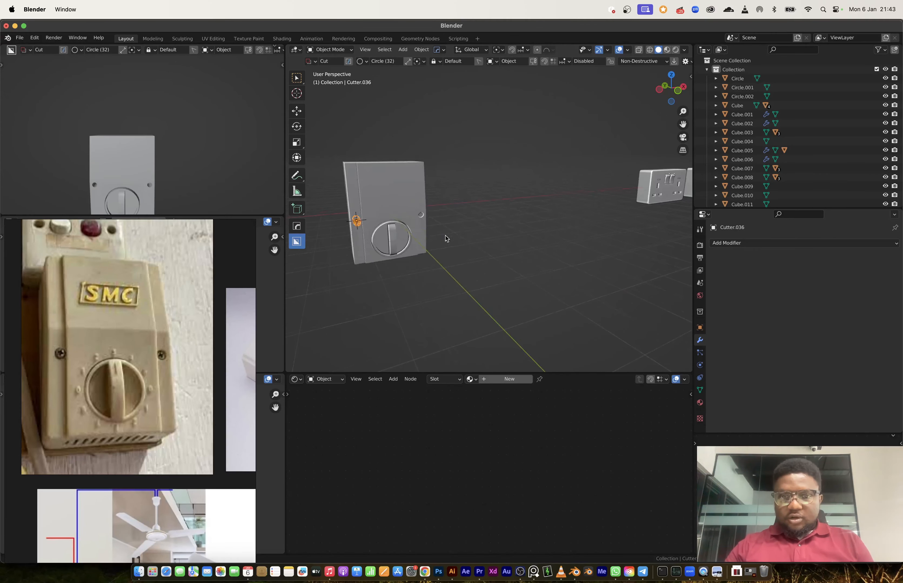
scroll(445, 239, down, 3)
scroll(558, 220, up, 4)
shift+middle_drag(558, 219, 473, 235)
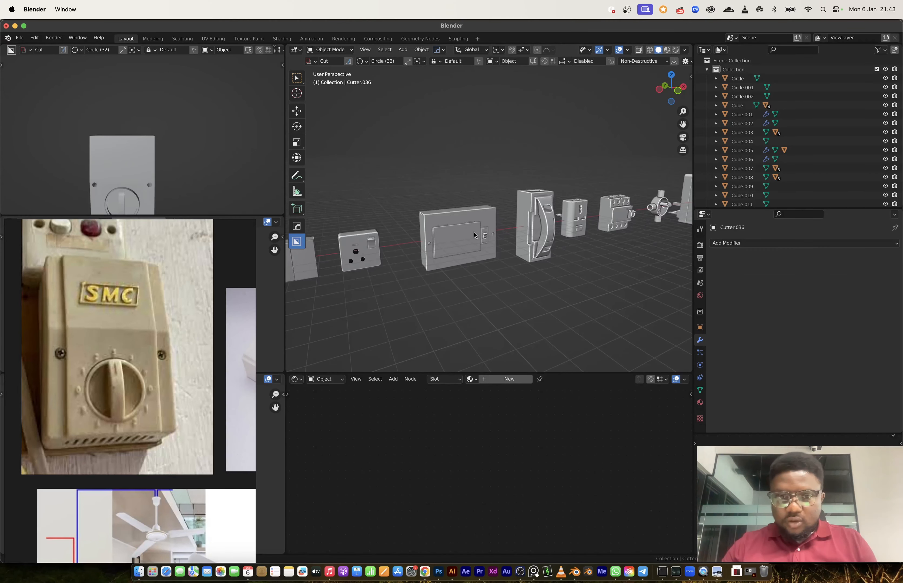
scroll(474, 235, up, 4)
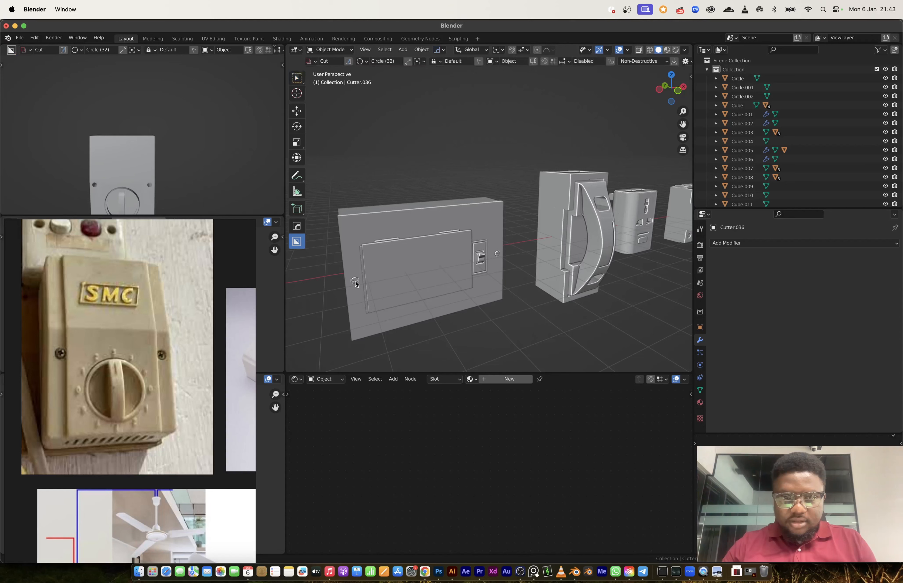
click(355, 282)
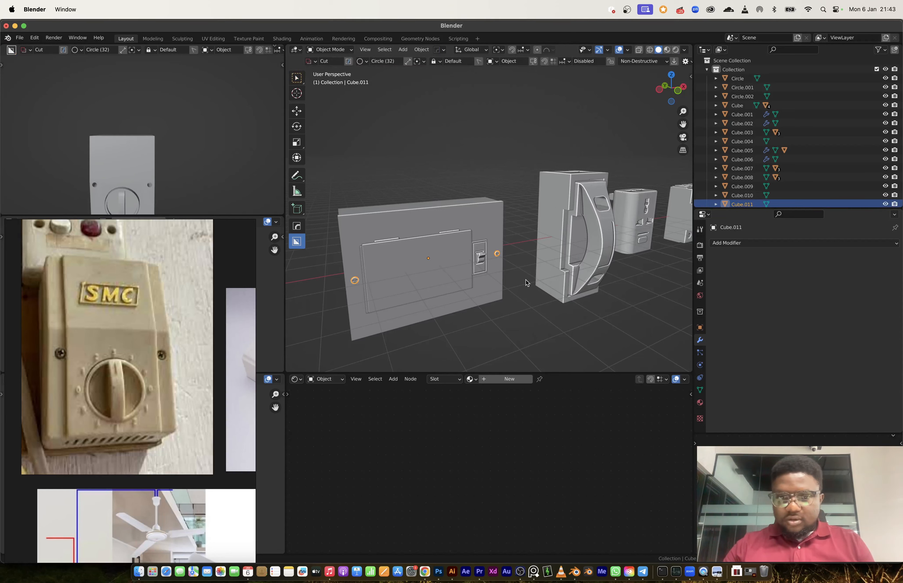
key(Tab)
key(alt+z)
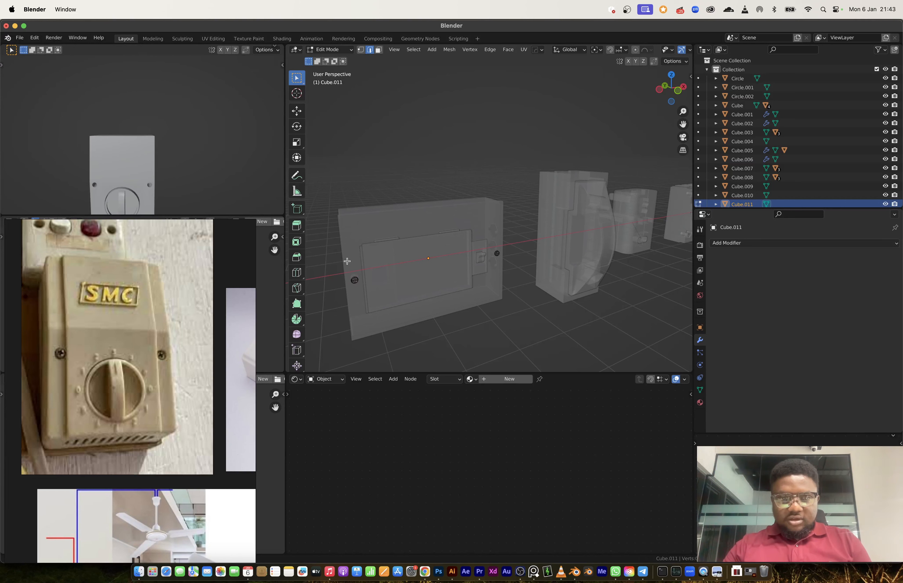
drag(372, 301, 372, 300)
key(shift+d)
click(398, 262)
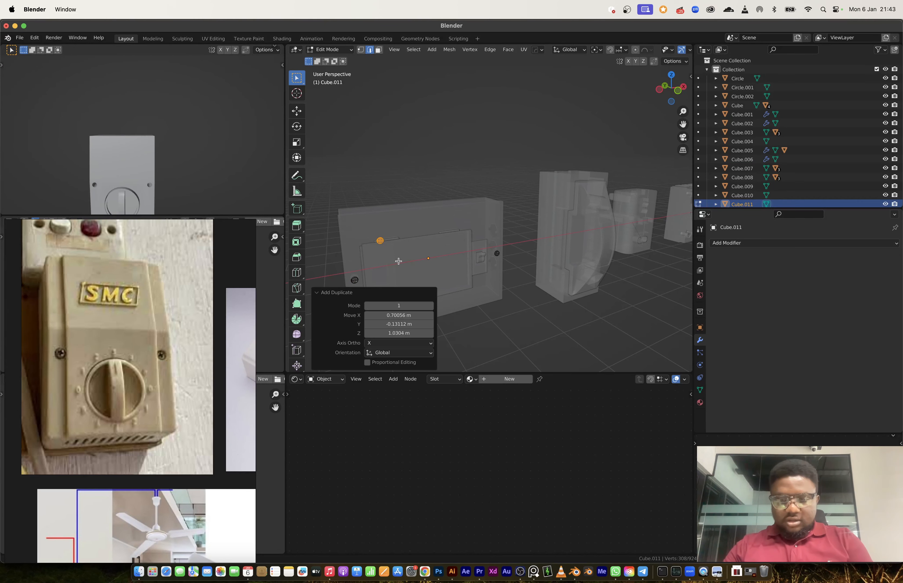
key(Tab)
- Set the copied screw's origin to its geometry, snap it to the 3D cursor at the regulator's hole, and frame it
click(381, 239)
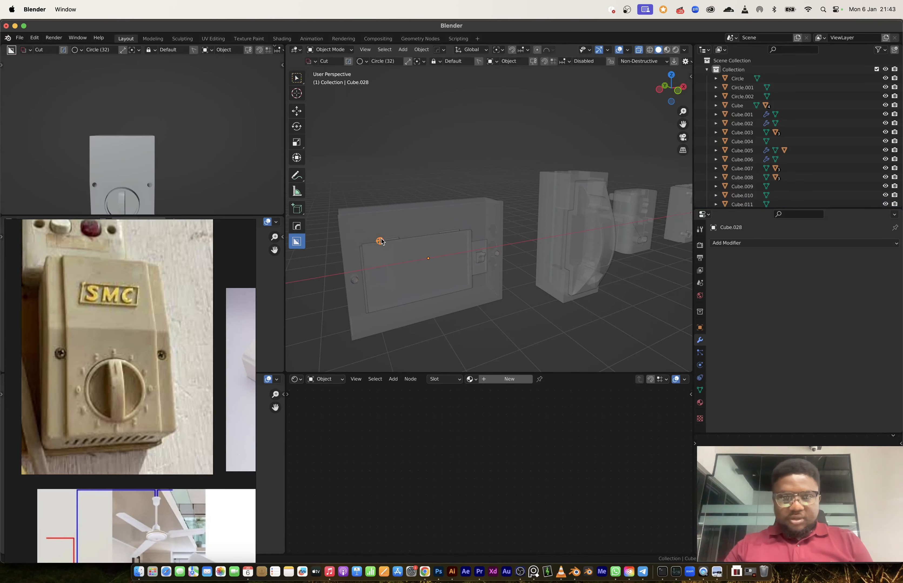
right_click(400, 269)
mouse_move(373, 296)
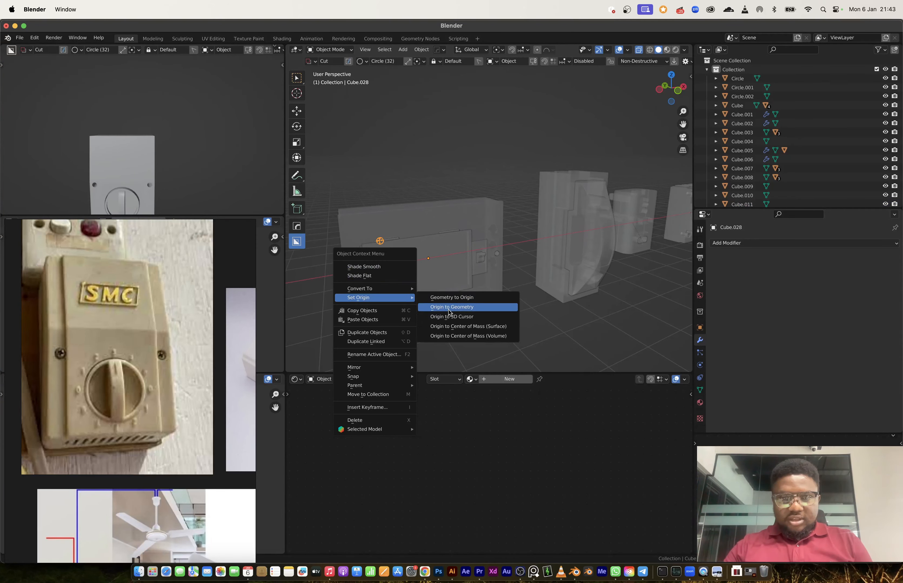
click(448, 310)
click(444, 259)
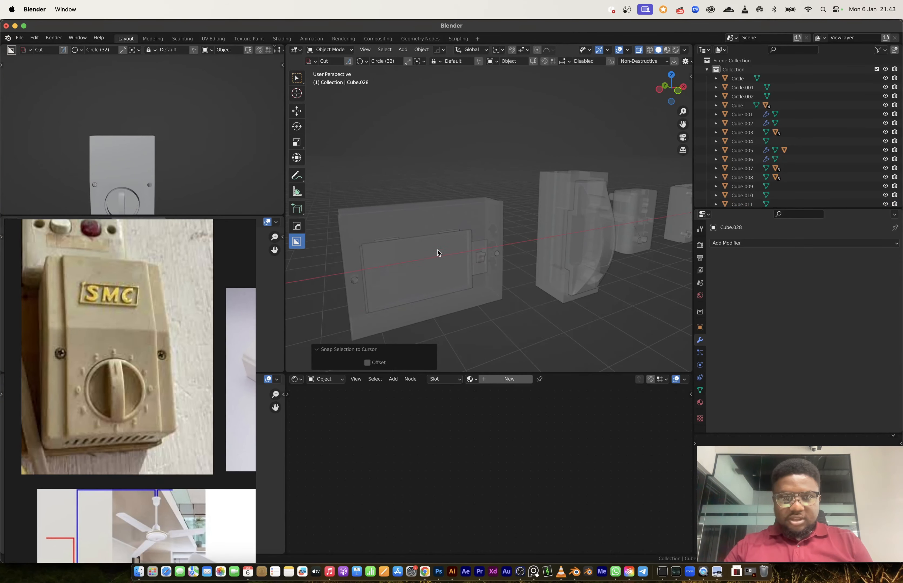
click(365, 49)
click(389, 111)
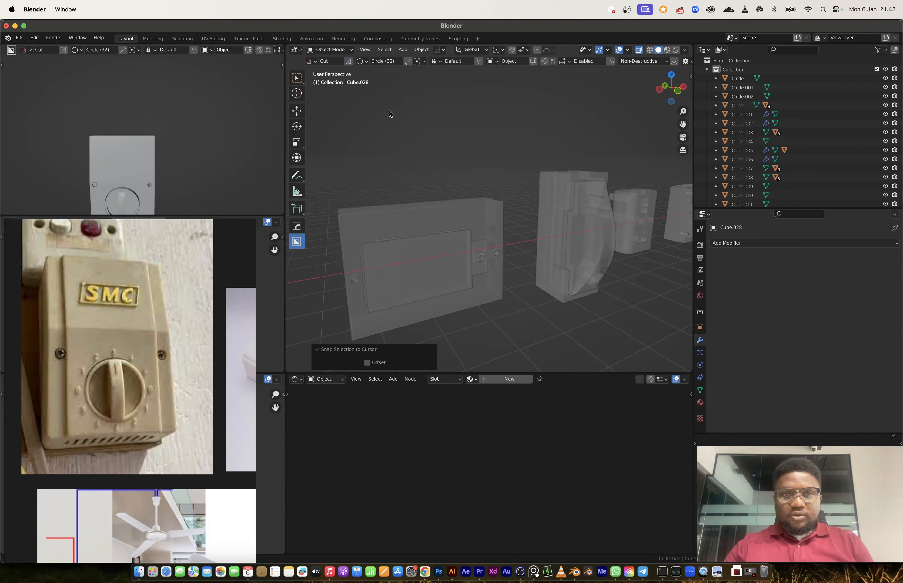
- Turn off X-ray and scale the copied screw by about 0.901 to fit the regulator's screw hole
scroll(465, 235, down, 9)
mouse_move(477, 233)
middle_down()
mouse_move(459, 223)
mouse_move(474, 206)
mouse_move(493, 228)
middle_up()
key(alt+z)
key(s)
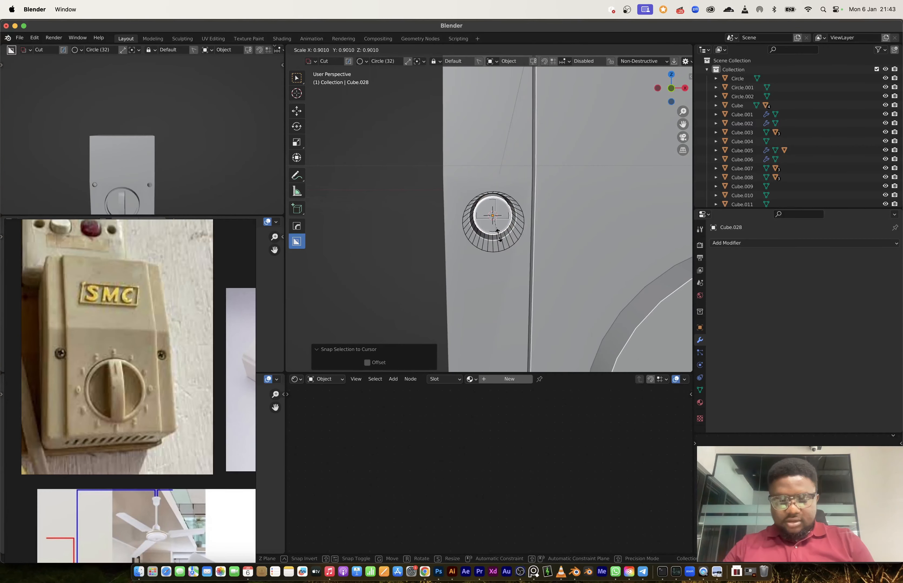
click(497, 231)
- Slide the screw along Y in two moves, the first by about -0.165 m, to expose its rear face
key(g)
key(x)
key(y)
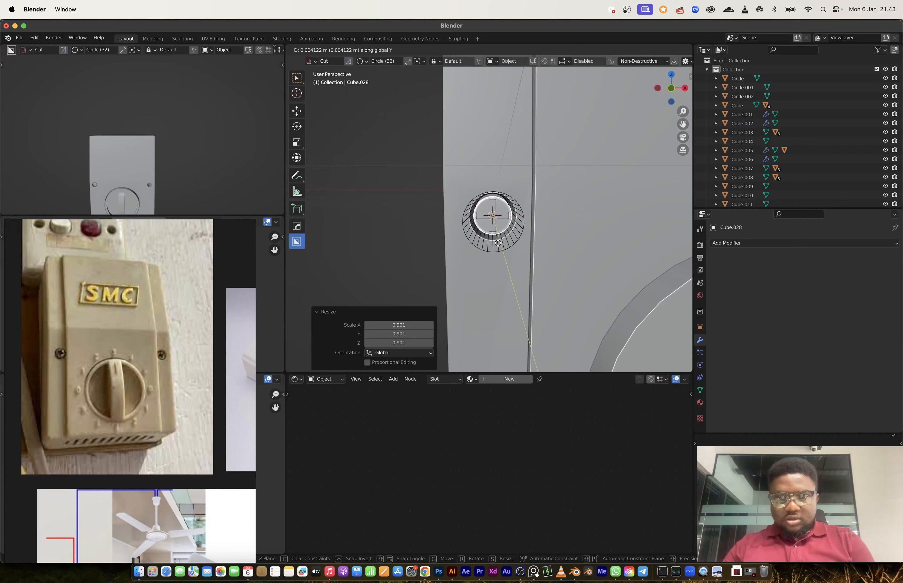
key(z)
key(y)
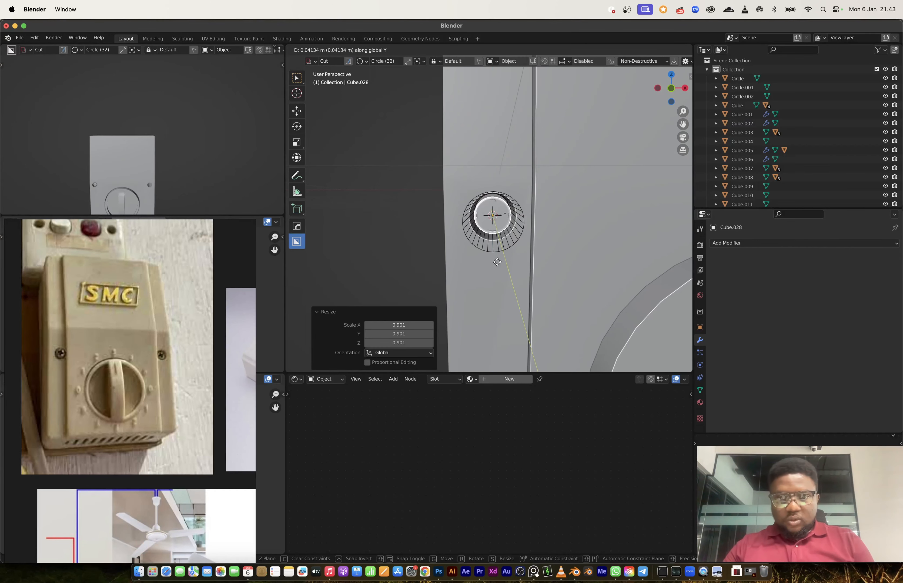
click(503, 222)
middle_drag(503, 222, 547, 247)
key(g)
key(y)
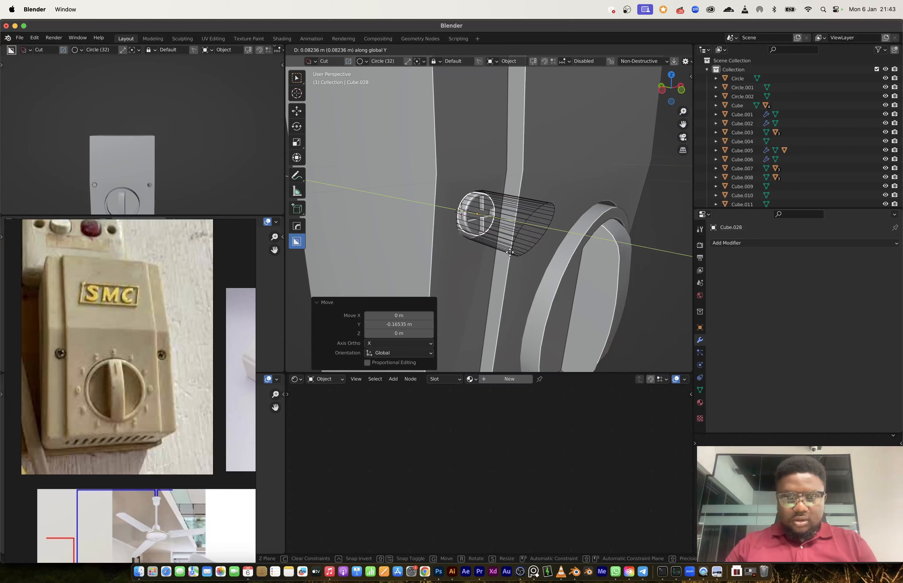
click(581, 272)
- Inset the screw's rear face by about 0.034 m and extrude it about 0.195 m backward as a shank
middle_drag(580, 272, 596, 247)
key(Tab)
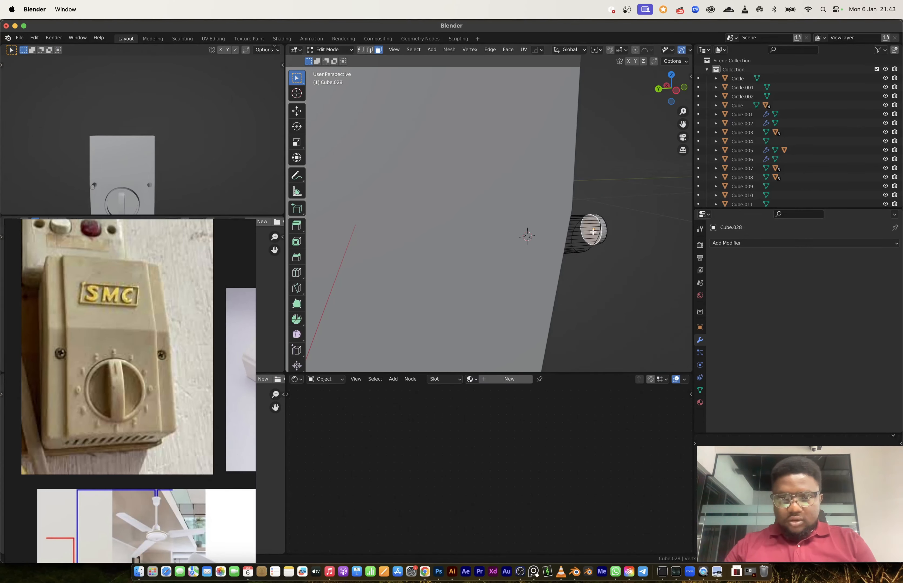
key(i)
click(603, 260)
key(e)
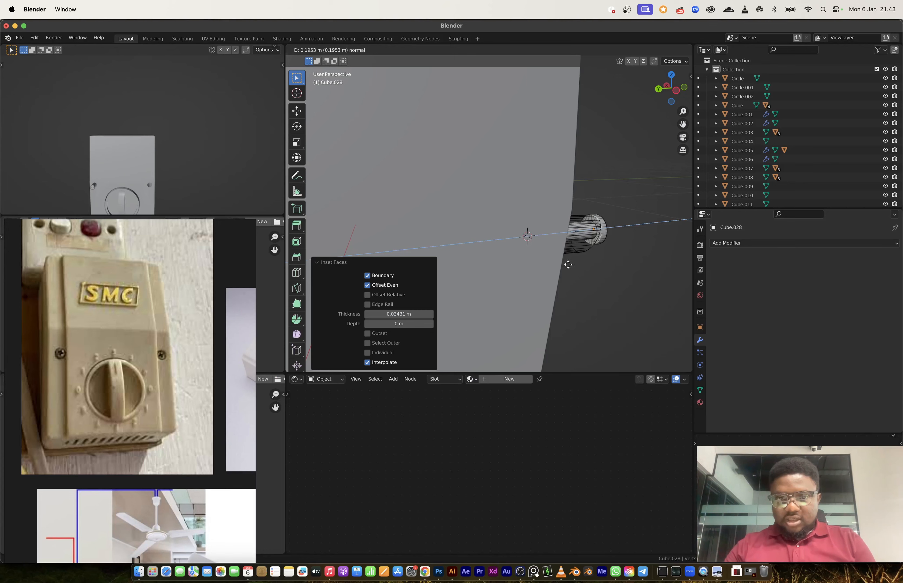
click(568, 264)
- Push the screw back into its hole along Y by about 0.254 m and then about 0.058 m
middle_drag(600, 260, 551, 255)
key(Tab)
key(g)
key(y)
click(548, 262)
key(g)
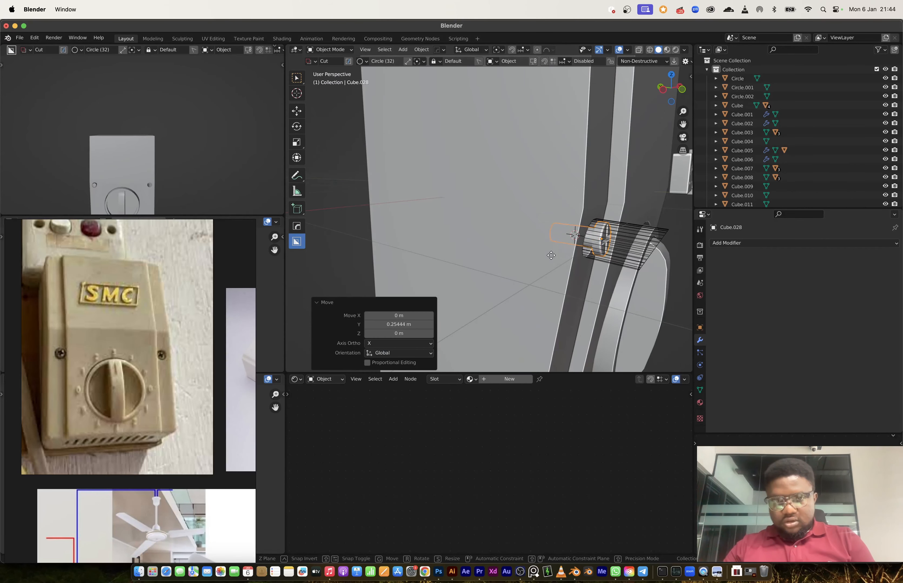
key(y)
click(537, 256)
- Mirror the screw across the regulator housing along X with a mirror modifier
scroll(550, 245, down, 5)
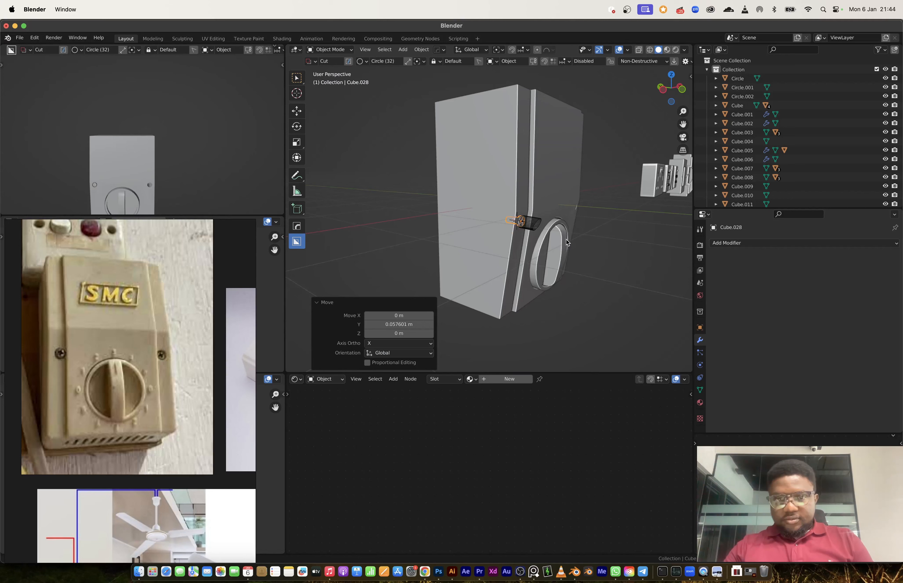
shift+middle_drag(567, 239, 473, 236)
click(479, 248)
click(467, 240)
key(alt+x)
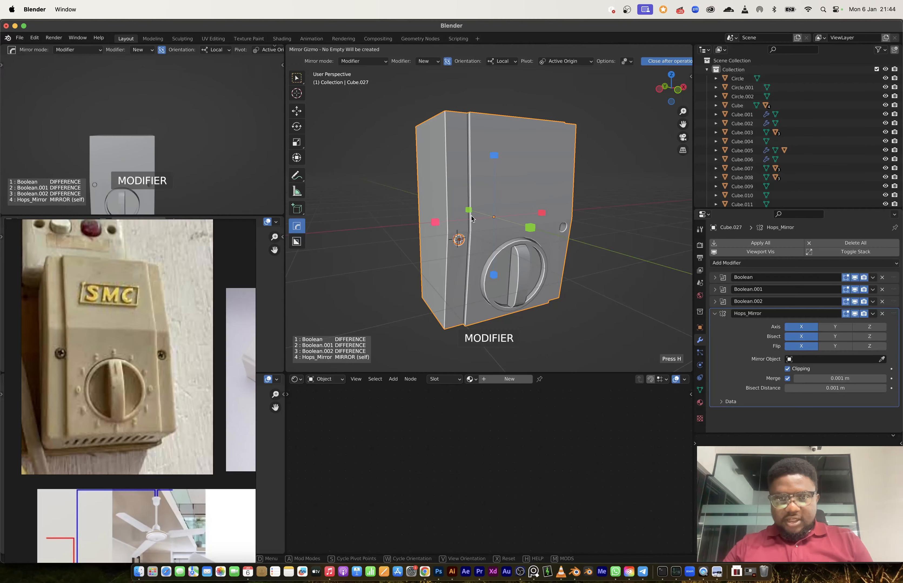
click(438, 223)
middle_drag(528, 232, 484, 235)
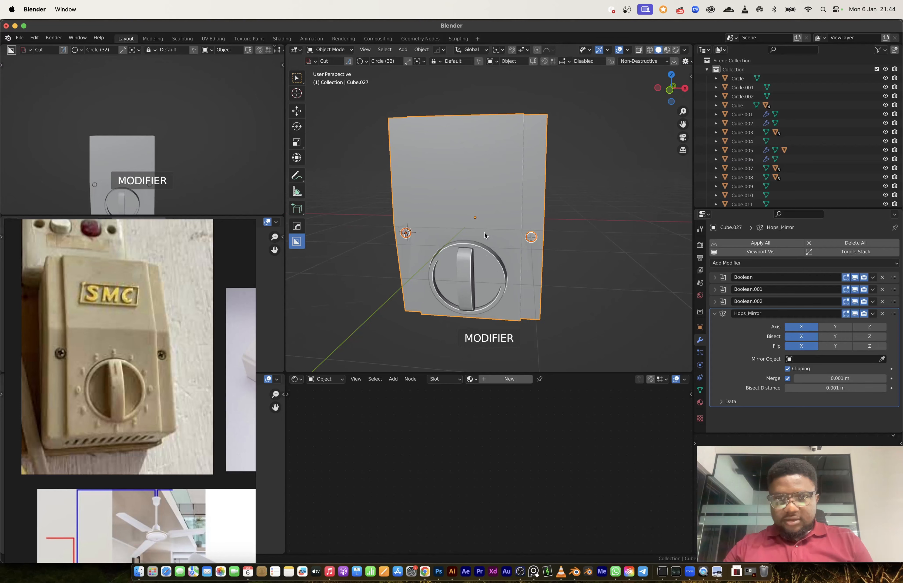
scroll(485, 233, up, 4)
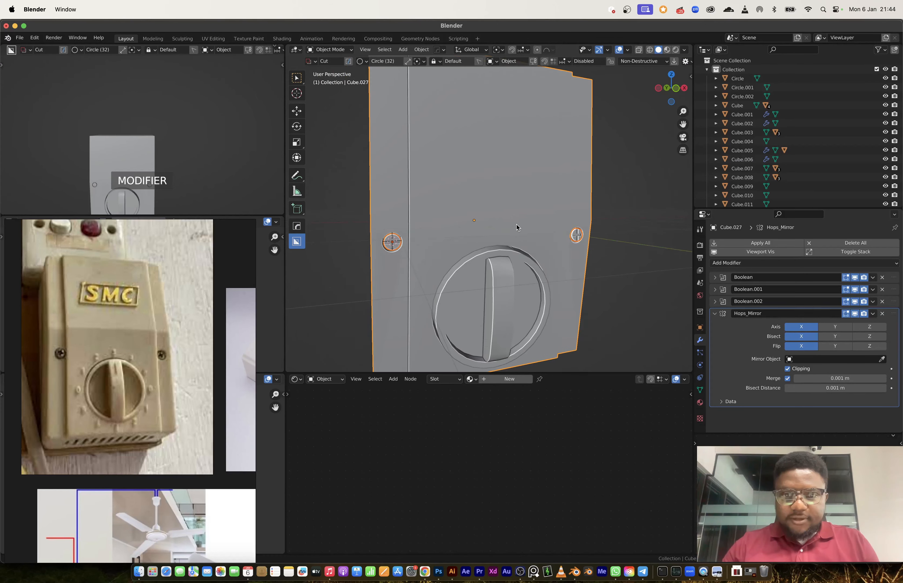
scroll(516, 228, down, 4)
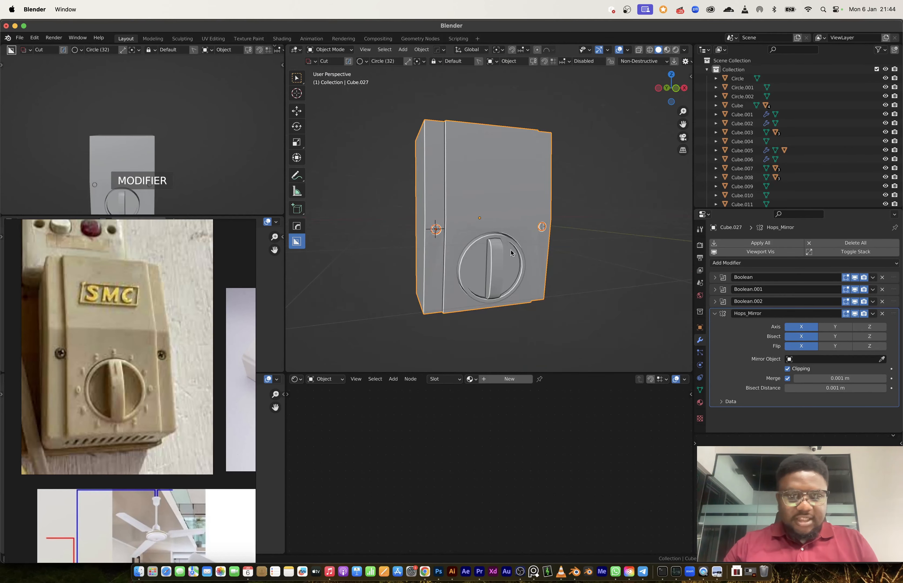
- Move the regulator housing's rear vertices about -0.345 m along Y to make the housing shallower
middle_drag(511, 253, 472, 298)
key(Tab)
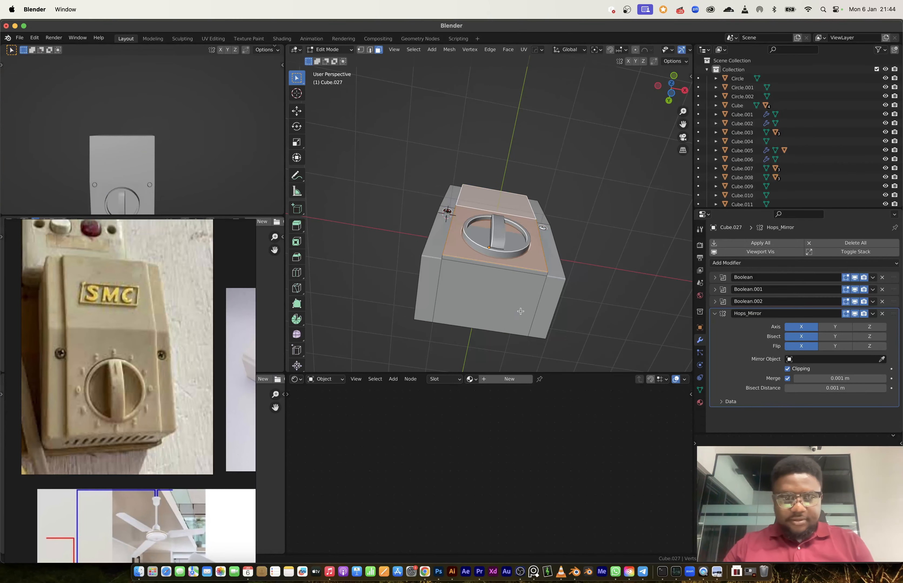
middle_drag(520, 321, 467, 124)
key(alt+z)
key(1)
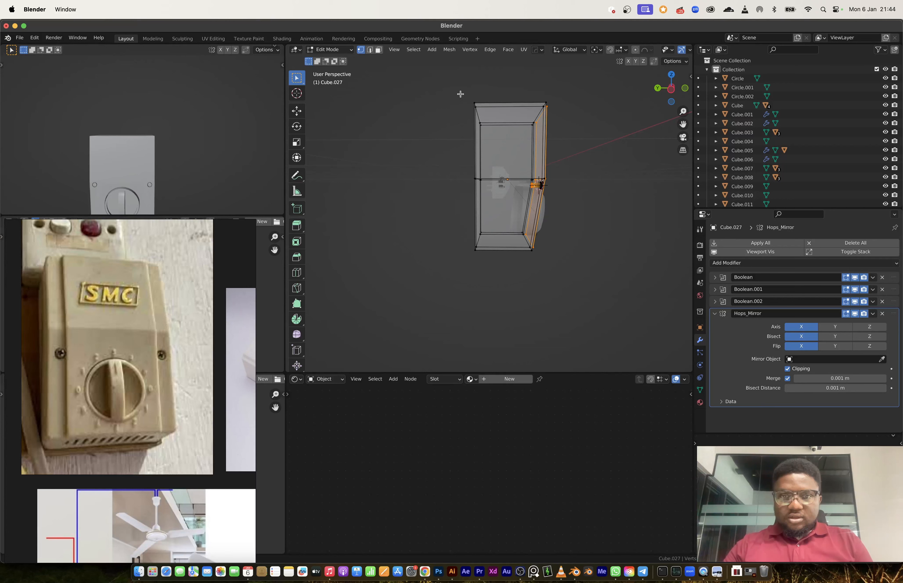
drag(450, 88, 481, 259)
key(g)
key(y)
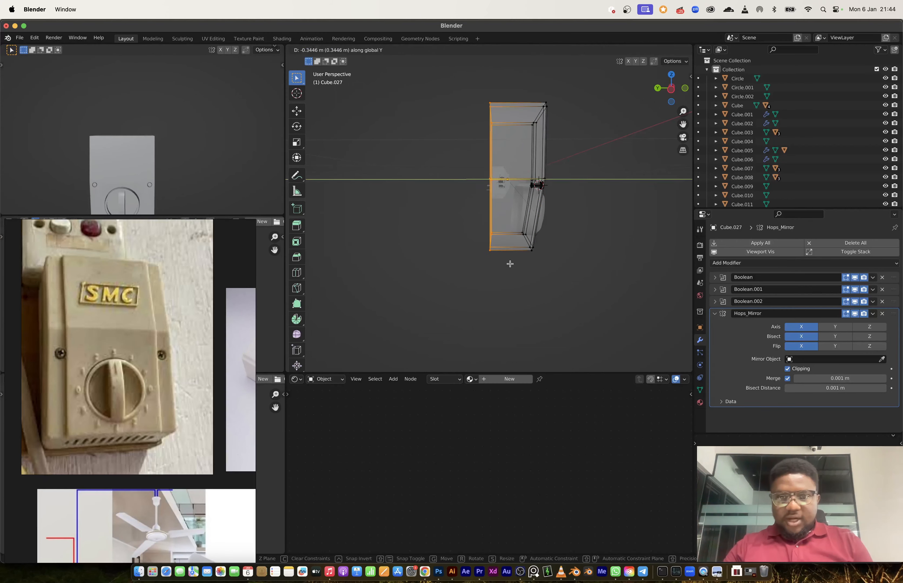
click(509, 263)
- Add a loop cut around the middle of the housing's depth and bevel it to a 0.251 m wide band
scroll(510, 262, down, 10)
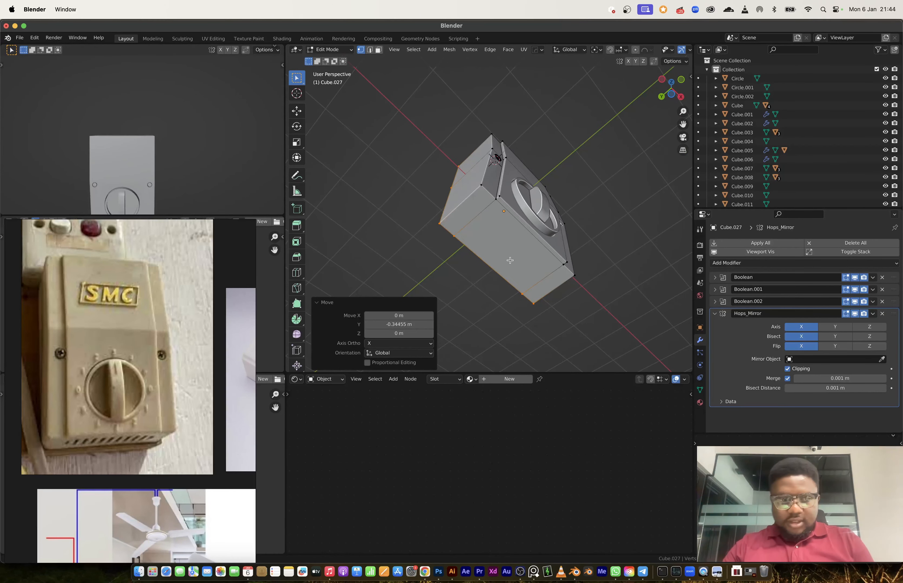
click(539, 276)
right_click(569, 302)
key(ctrl+b)
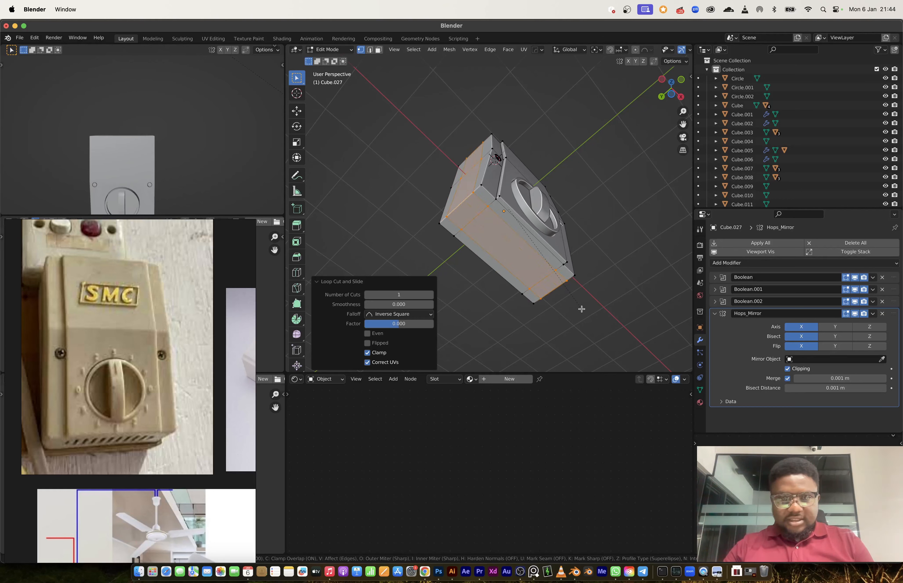
click(580, 307)
- Divide the housing's width with a series of evenly spaced, centred loop cuts running across its underside
key(ctrl+r)
scroll(518, 239, up, 10)
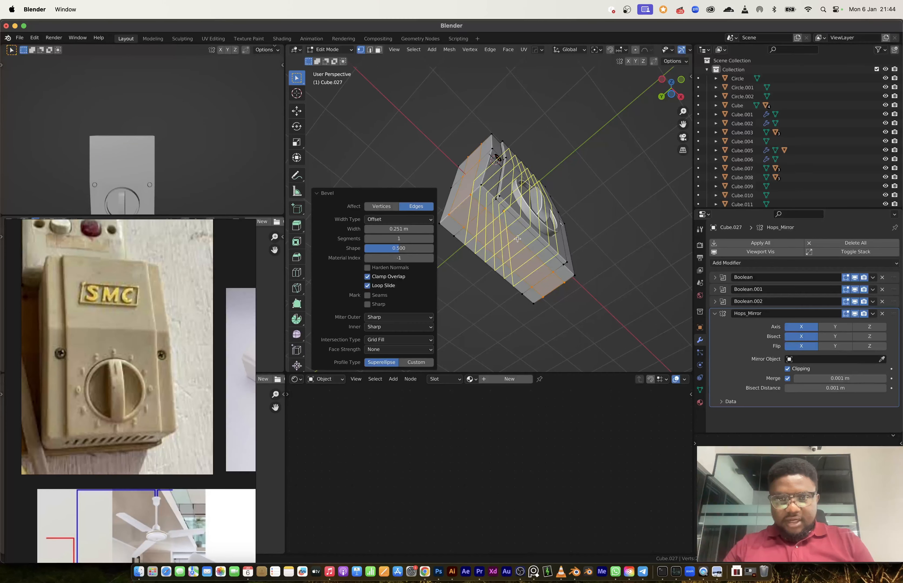
scroll(517, 239, up, 3)
click(517, 239)
right_click(517, 239)
- Select the middle strip of faces on the housing's underside and inset them individually by about 0.043 m
middle_drag(517, 239, 533, 273)
key(3)
ctrl+shift+click(457, 240)
scroll(457, 240, up, 5)
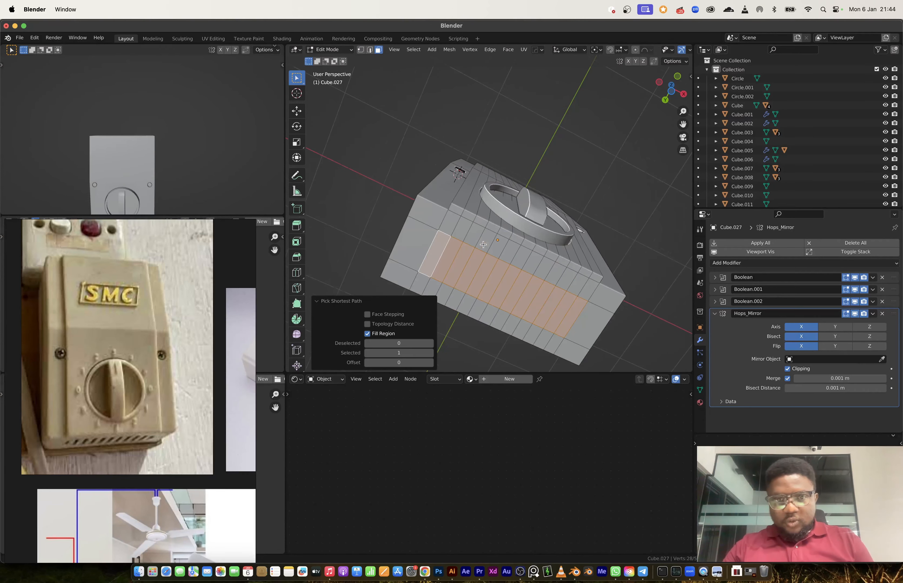
key(i)
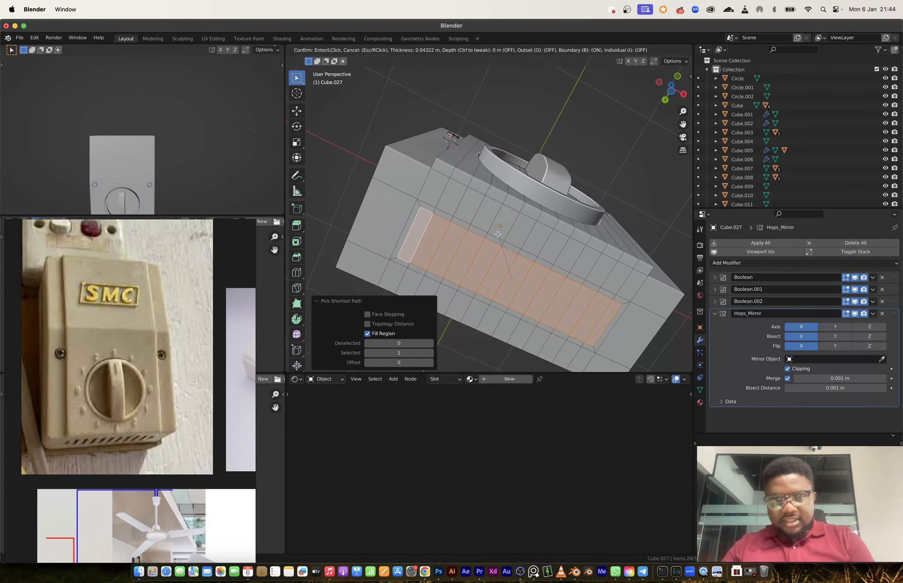
key(i)
click(498, 234)
- Extrude the inset faces on the housing's underside to form the row of vent slots
middle_drag(498, 234, 501, 281)
key(e)
click(498, 240)
key(Tab)
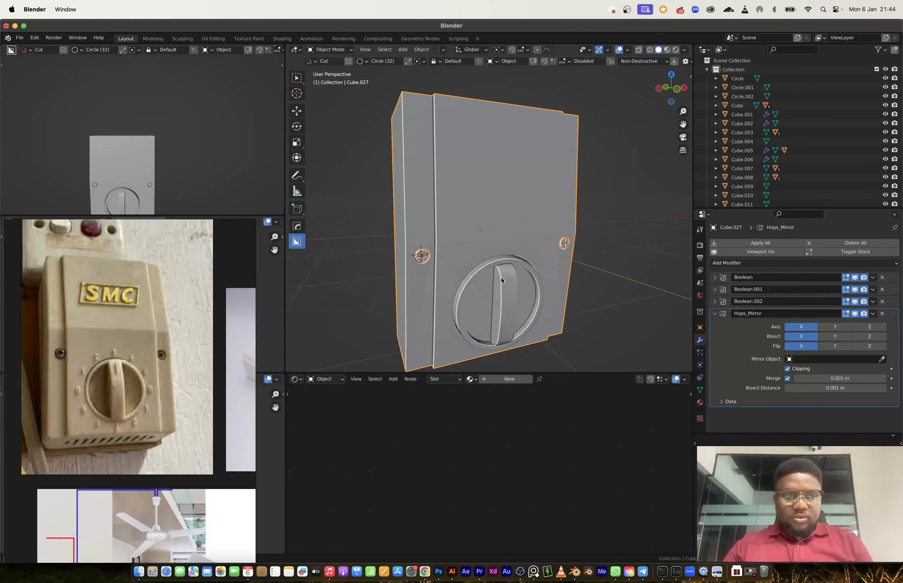
- Add a horizontal loop cut across the upper front of the housing and bevel it into a band for the logo plate
middle_drag(516, 203, 511, 263)
scroll(542, 295, down, 5)
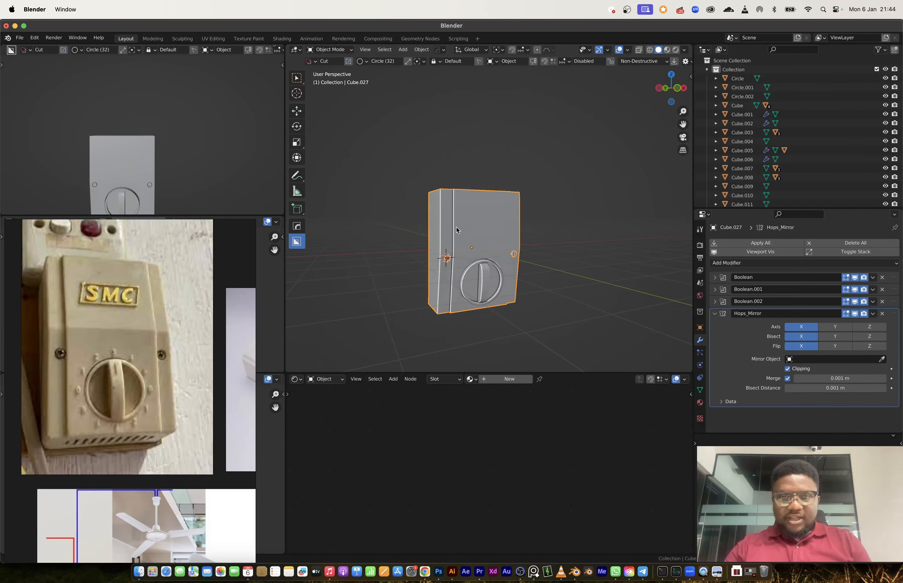
middle_drag(476, 222, 479, 216)
scroll(490, 234, up, 6)
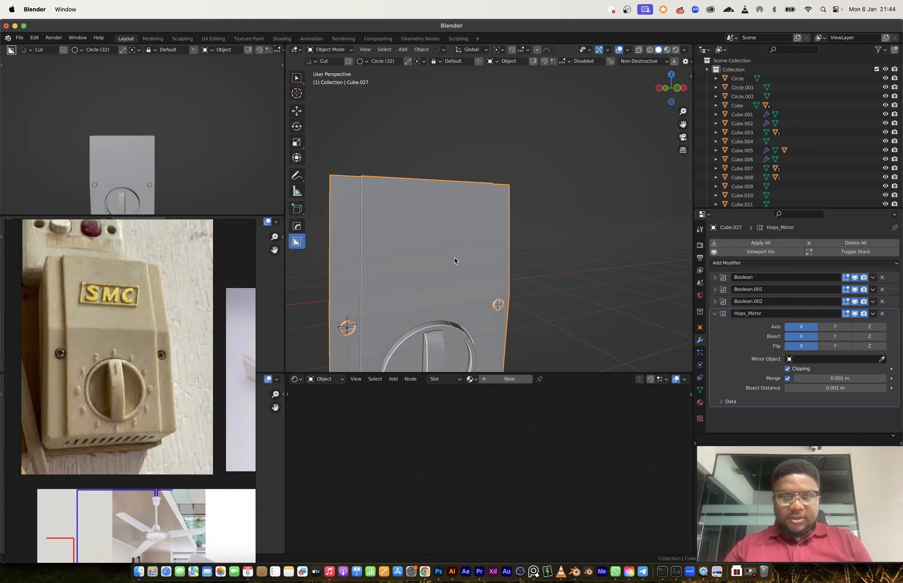
key(Tab)
scroll(420, 255, down, 1)
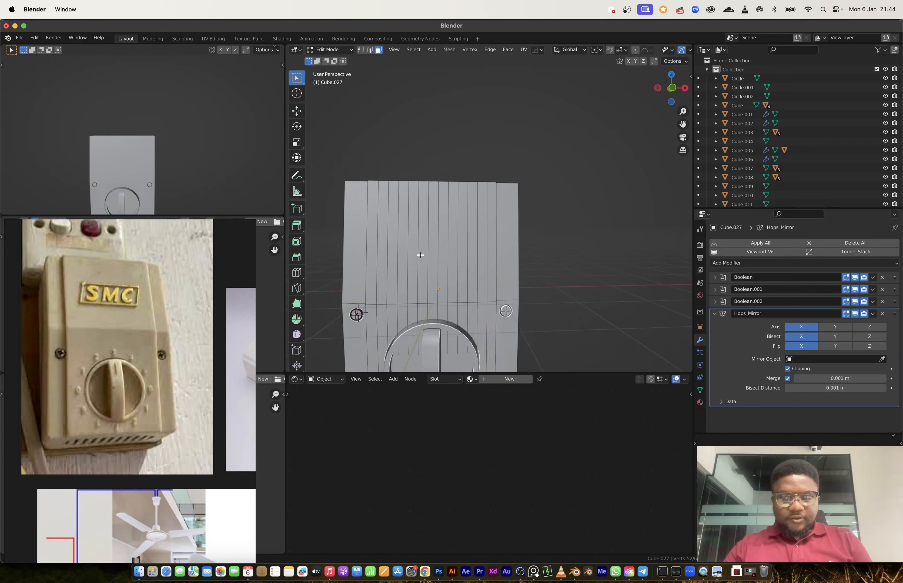
click(449, 242)
right_click(474, 260)
key(ctrl+b)
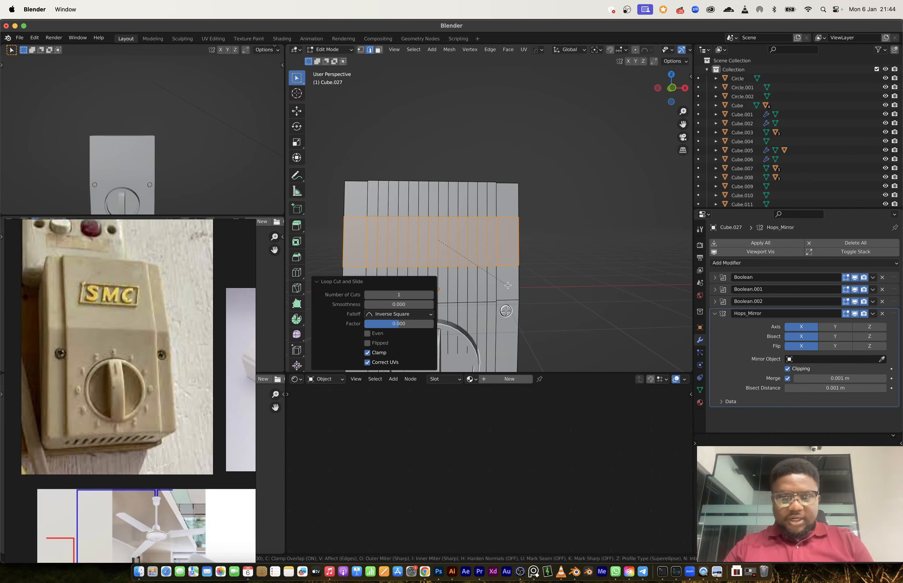
click(497, 272)
- Select the central faces of the upper front band and extrude them about 0.045 m outward as a logo plate
click(472, 239)
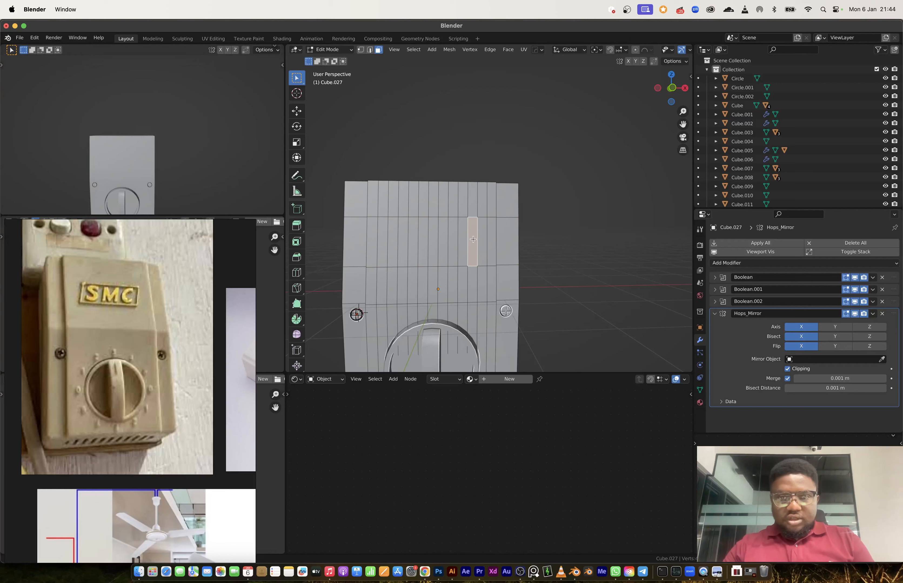
ctrl+shift+click(390, 240)
middle_drag(390, 240, 462, 257)
key(e)
click(463, 257)
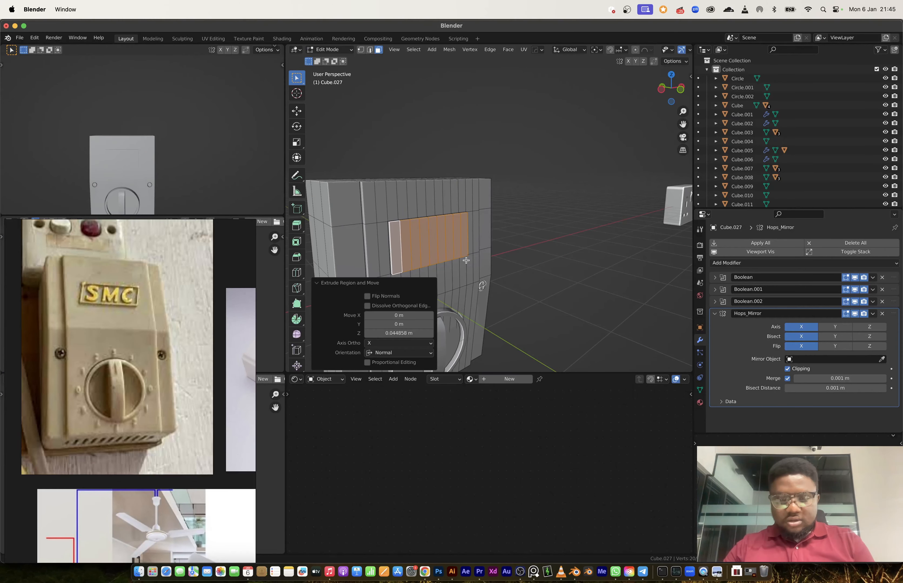
- Inset the logo plate's faces by about 0.042 m as one region and extrude them about 0.055 m inward
key(i)
key(i)
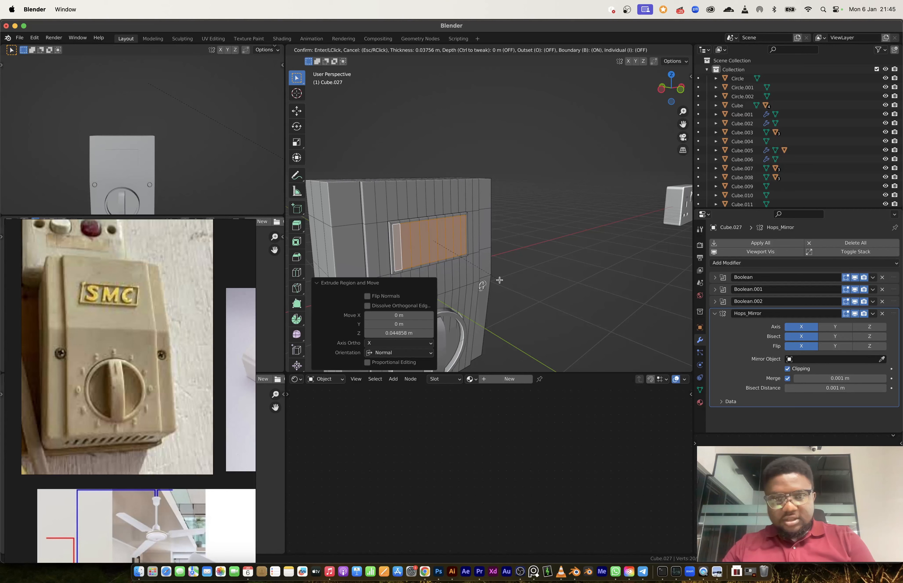
click(498, 281)
key(e)
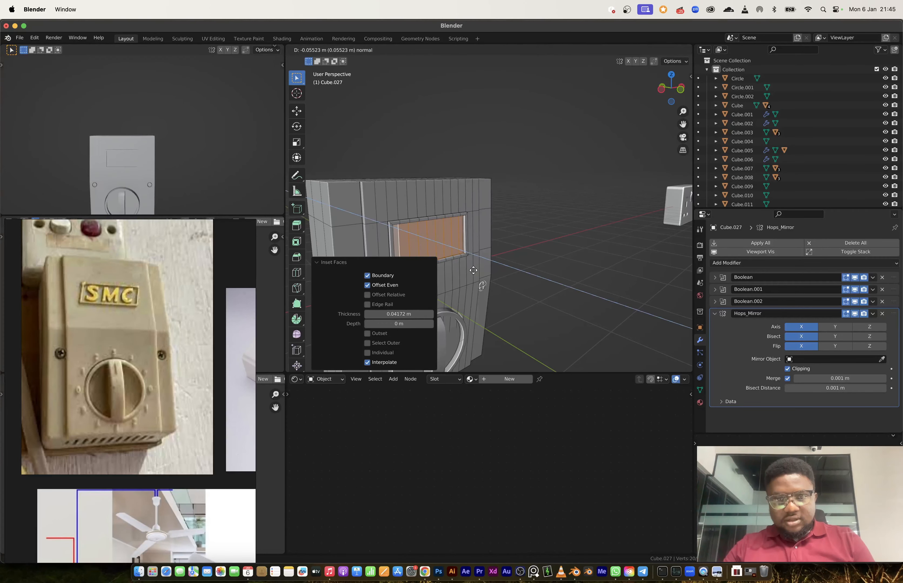
click(473, 270)
key(Tab)
scroll(517, 256, down, 4)
click(517, 256)
middle_drag(518, 256, 463, 241)
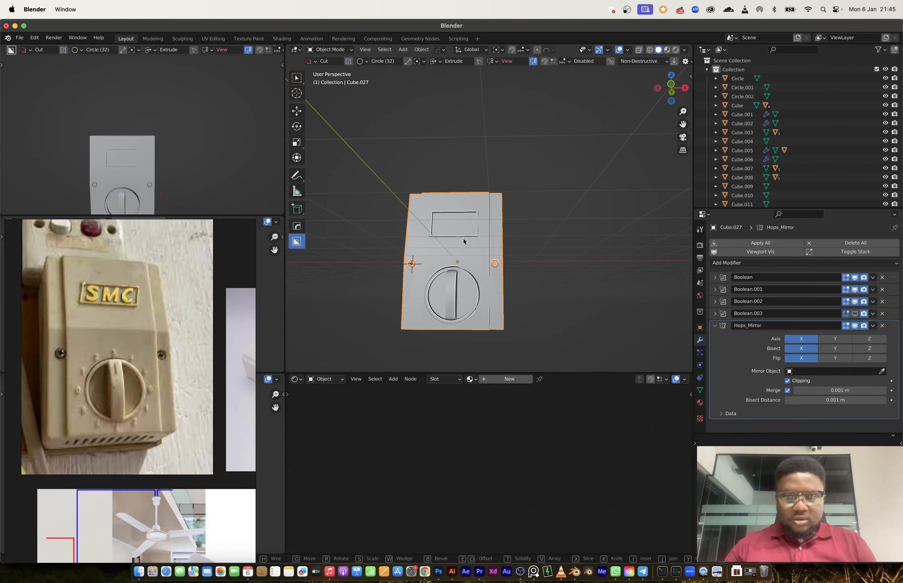
click(394, 215)
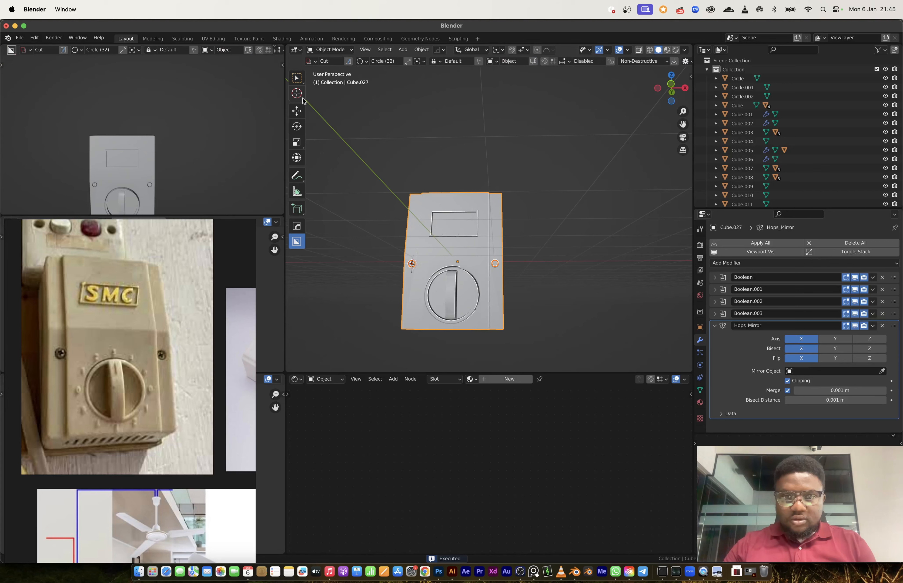
- Select the regulator housing together with its knob and apply their visual geometry to mesh
click(296, 78)
drag(577, 176, 424, 309)
key(z)
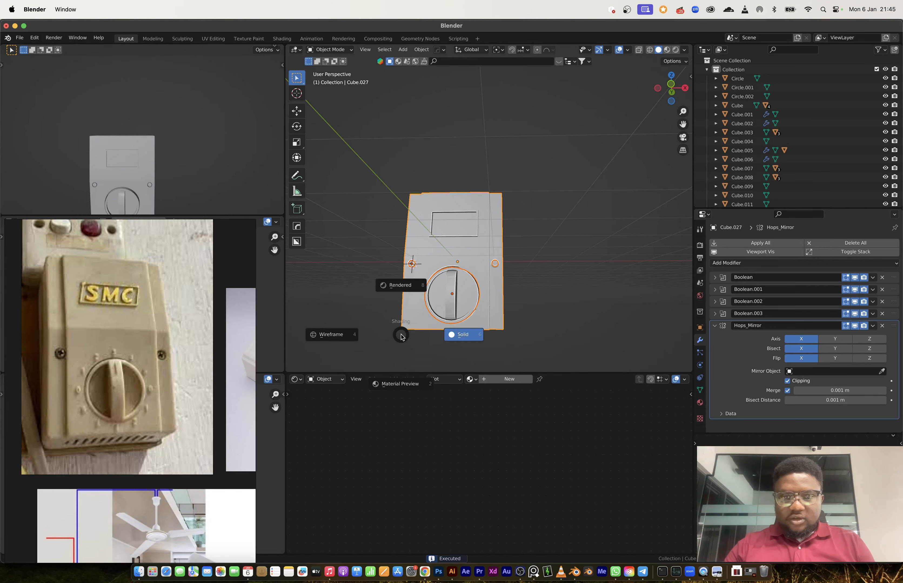
key(Escape)
key(ctrl+a)
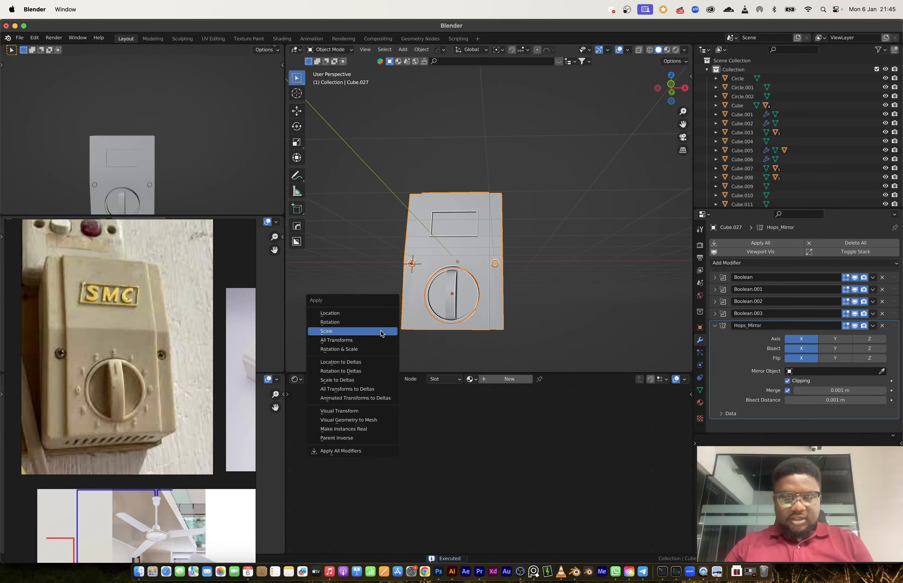
click(365, 417)
- Scale the regulator to about 0.971 along X
key(s)
key(x)
click(534, 273)
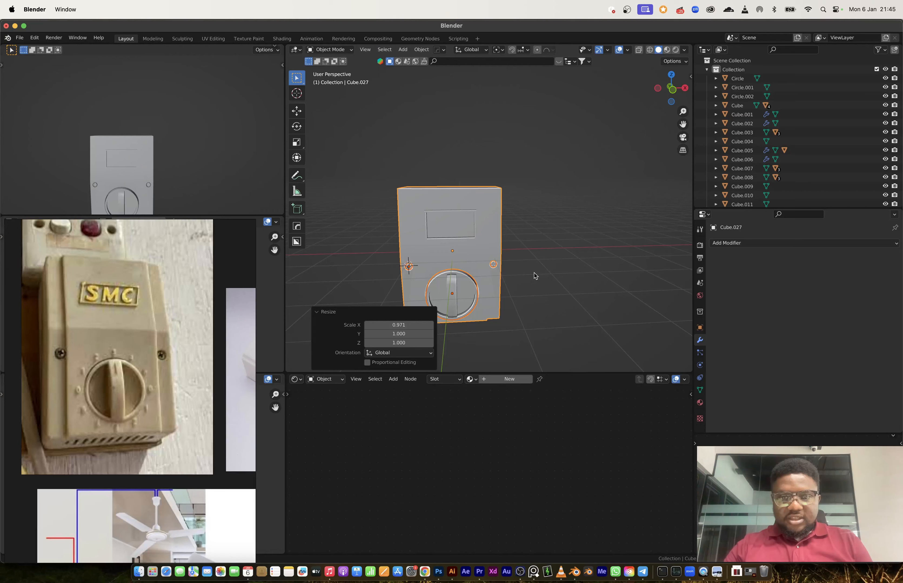
- Examine the remaining reference photos and the row of finished switches and sockets in the scene
scroll(534, 273, down, 4)
middle_drag(534, 273, 504, 254)
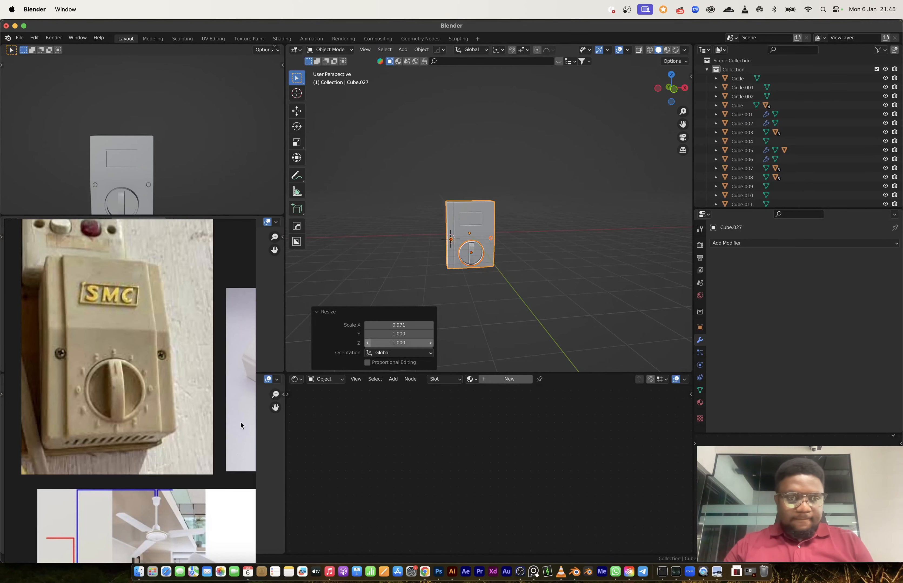
scroll(138, 396, down, 3)
scroll(138, 396, up, 2)
scroll(514, 252, down, 4)
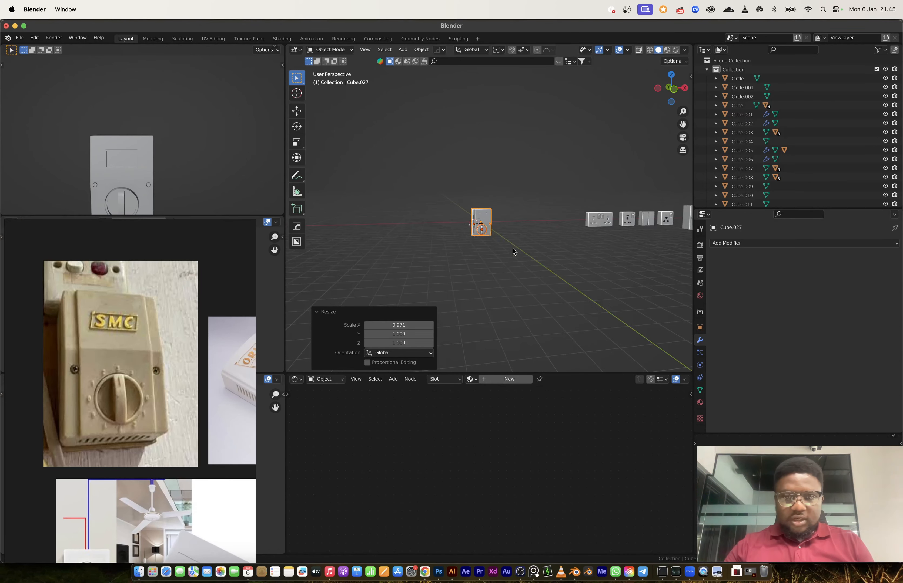
middle_drag(513, 252, 434, 285)
scroll(124, 433, down, 2)
scroll(124, 432, up, 1)
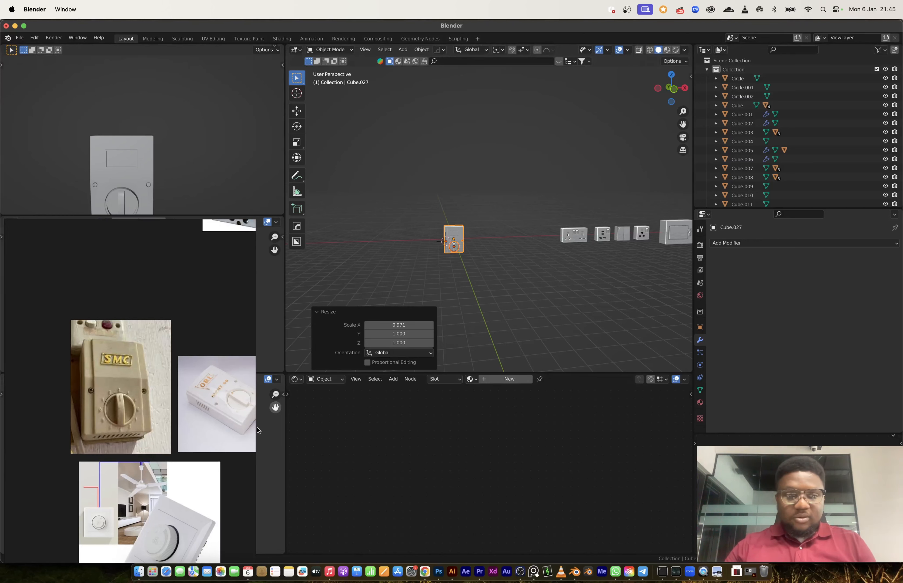
middle_drag(452, 251, 469, 259)
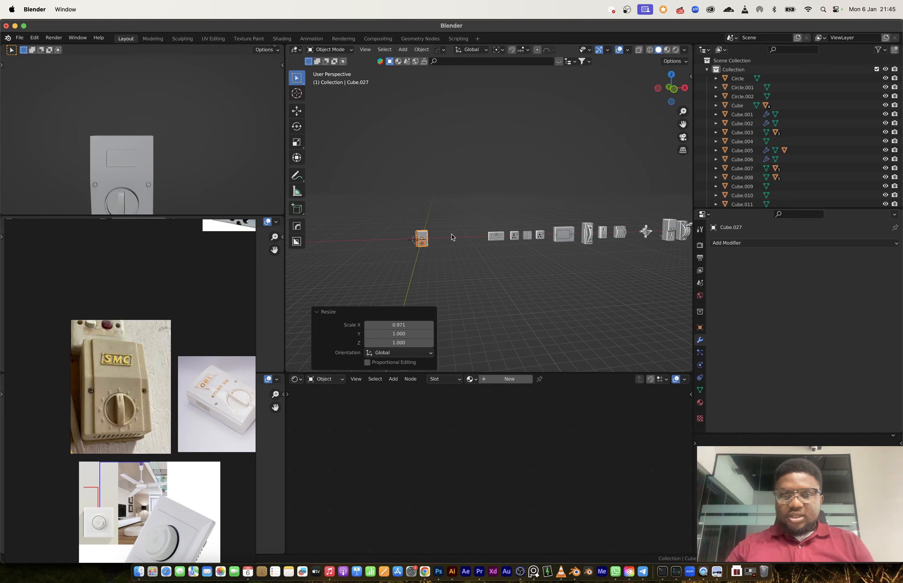
- Move the regulator about 15.85 m along X and about 3.18 m up along Z, placing it above the double socket
scroll(452, 239, up, 2)
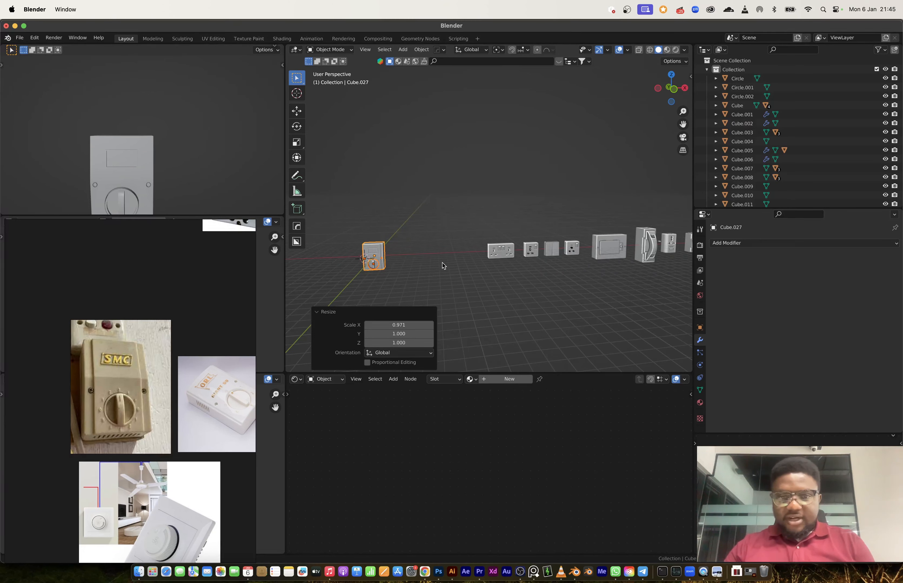
key(g)
key(x)
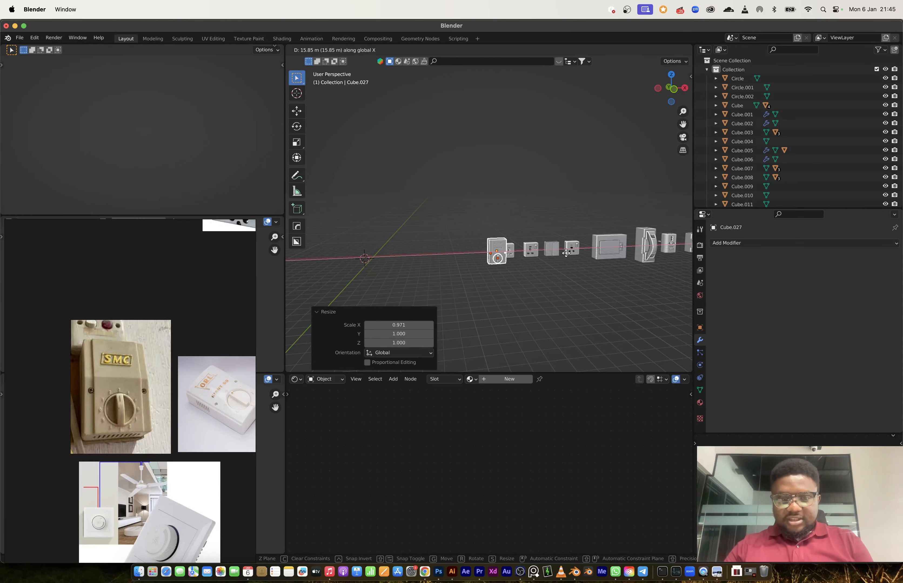
key(z)
click(531, 220)
- Select both parts of the two-gang switch between the sockets and raise it about 2.98 m along Z
scroll(475, 200, up, 2)
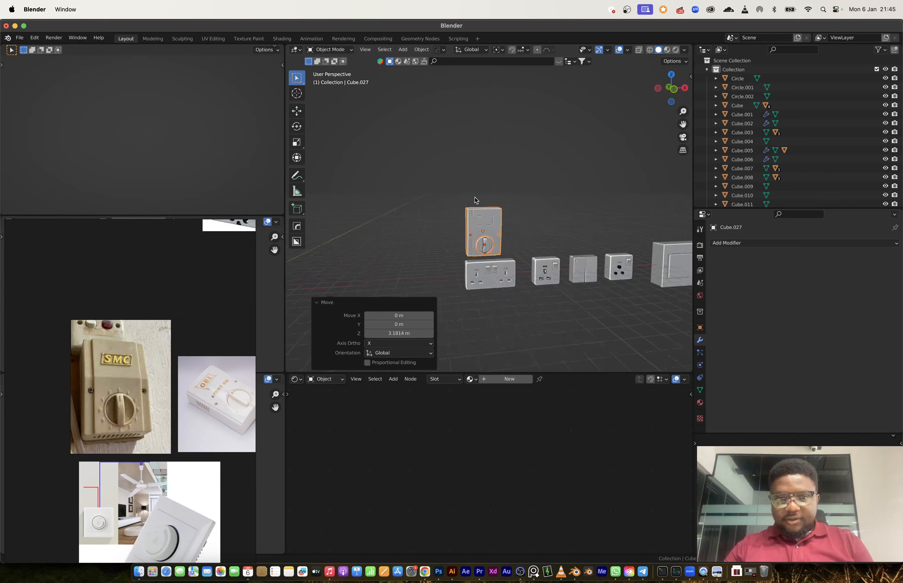
shift+middle_drag(504, 259, 440, 232)
scroll(574, 227, up, 1)
drag(536, 230, 588, 294)
key(g)
key(z)
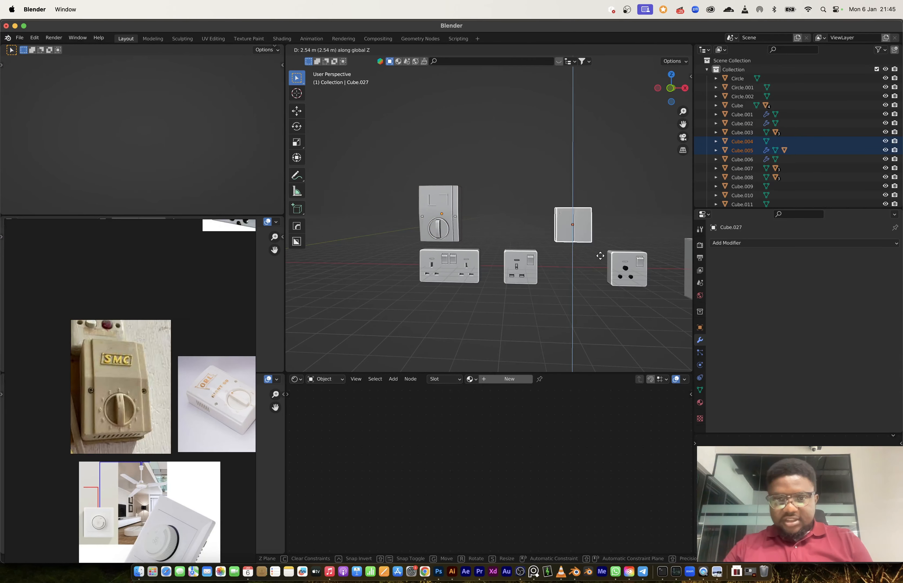
click(600, 255)
- Slide the two-gang switch along X to sit beside the regulator and lower it about 0.48 m along Z
key(g)
key(z)
key(x)
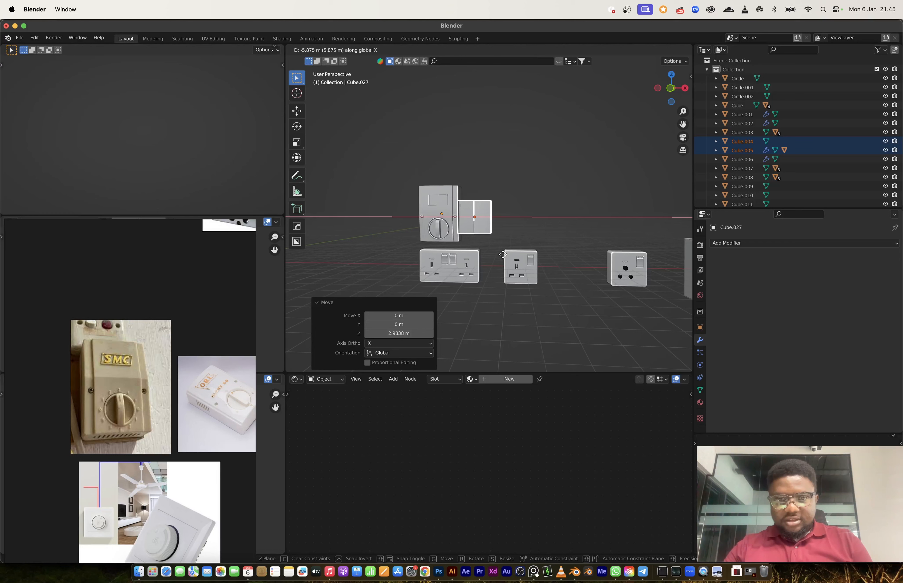
click(516, 262)
key(g)
key(z)
click(517, 265)
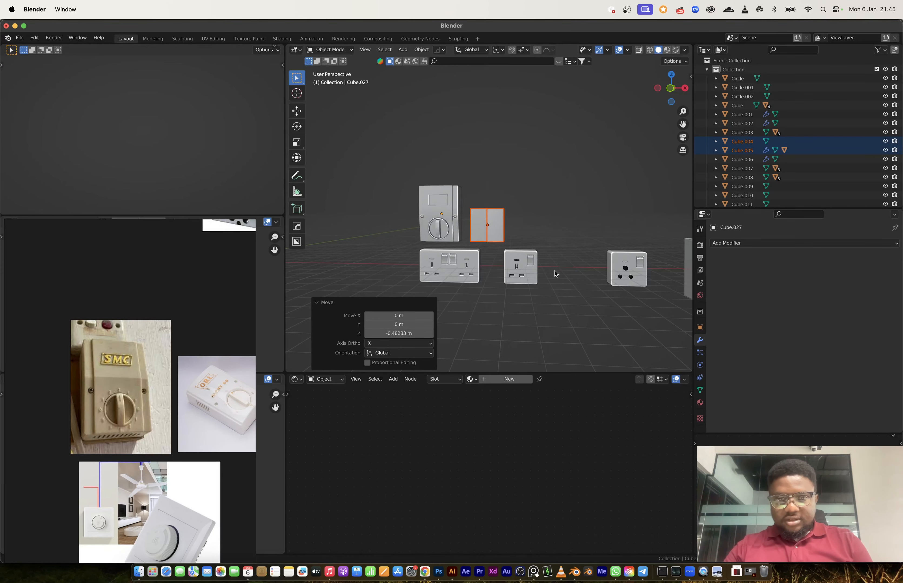
- Select the single socket and move it along X, close beside the double socket
drag(553, 313, 502, 248)
key(g)
key(x)
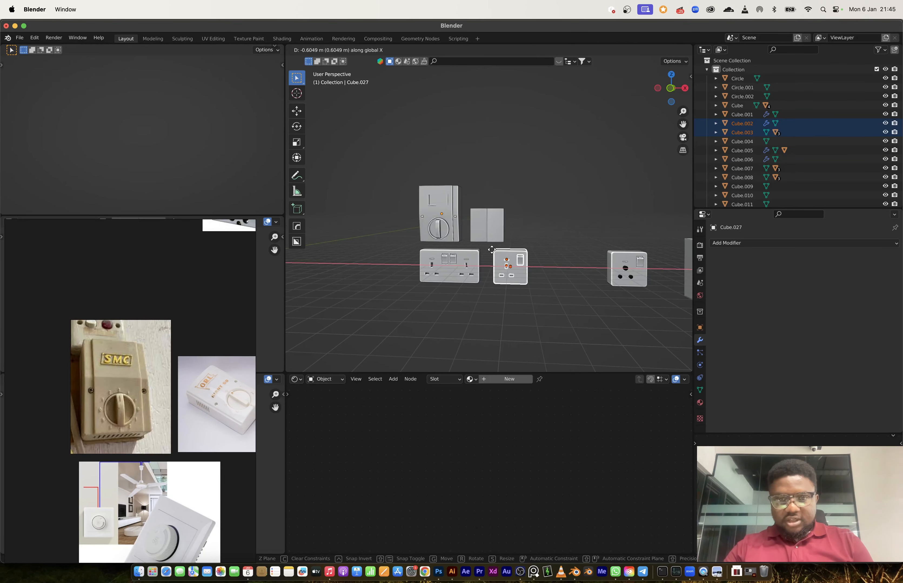
click(488, 248)
- Select the round-pin socket and move it along X, close beside the single socket
shift+middle_drag(600, 253, 541, 238)
drag(532, 222, 594, 282)
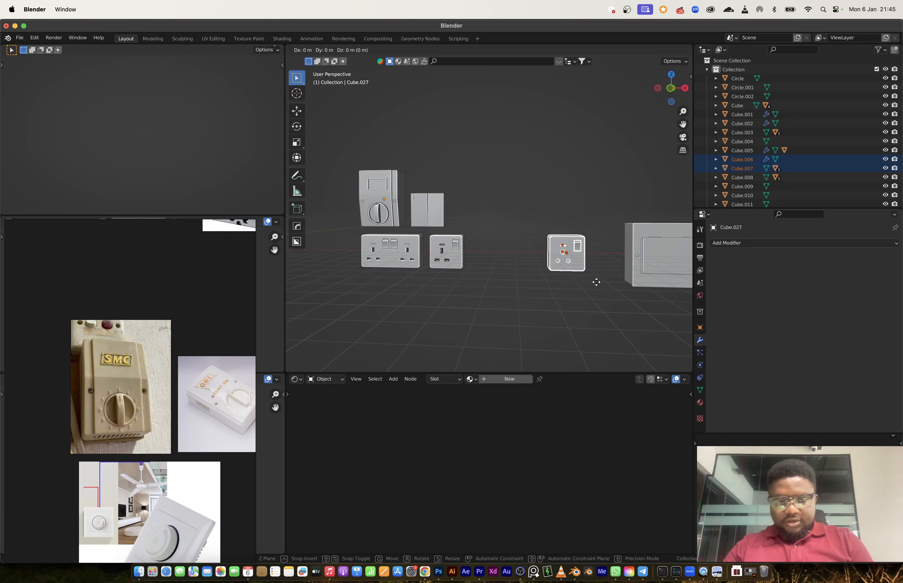
key(g)
key(x)
click(525, 280)
- Select the distribution box and move it along X beside the round-pin socket, and raise it about 0.81 m along Z
scroll(543, 273, down, 2)
shift+middle_drag(558, 262, 514, 261)
drag(520, 193, 611, 281)
key(g)
key(x)
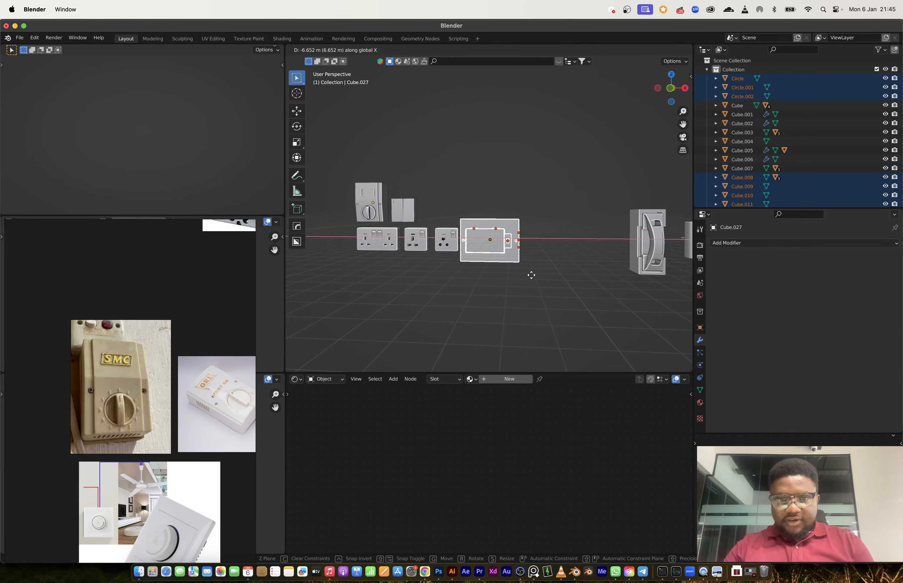
click(538, 276)
key(g)
key(z)
click(539, 267)
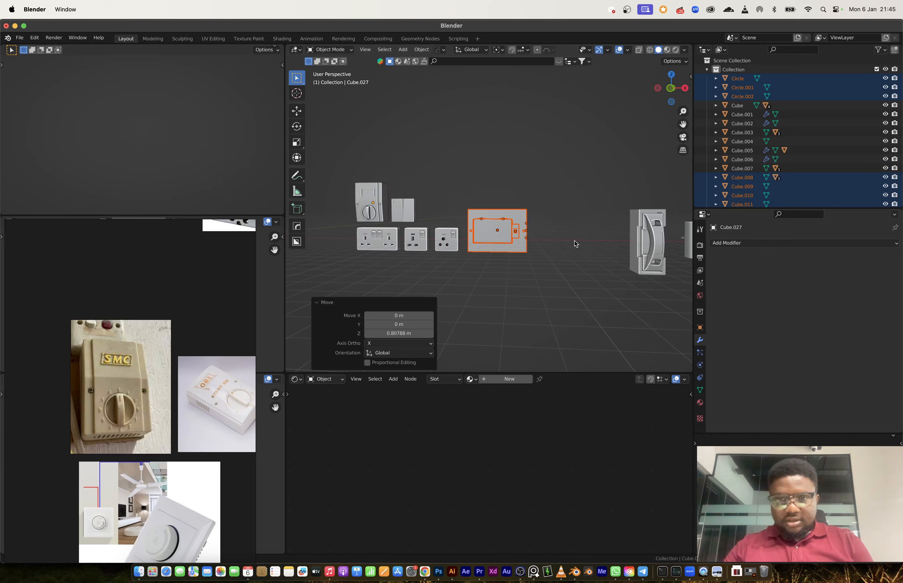
- Scale the curved-cover fuse unit without a handle to 0.666 and move it about 8.19 m along negative X
drag(601, 190, 662, 277)
key(s)
click(661, 278)
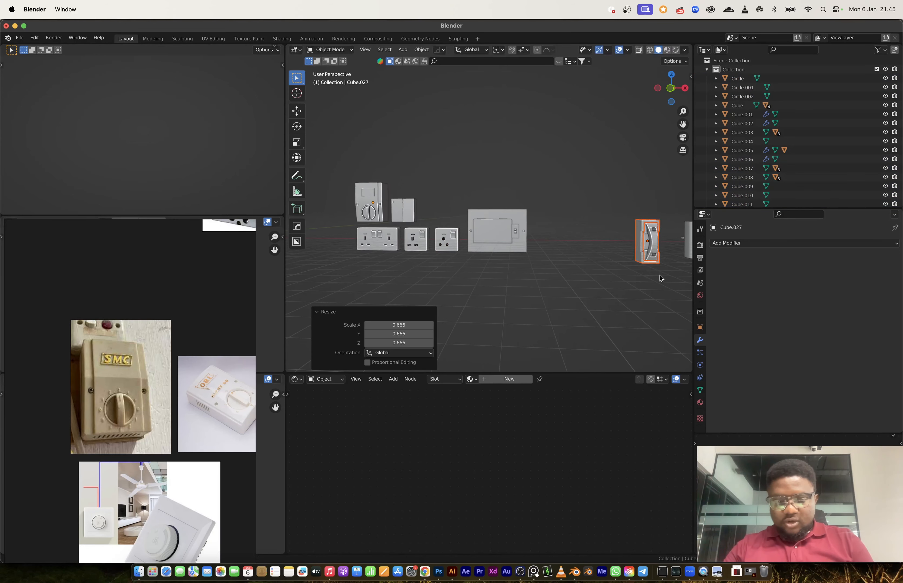
key(g)
key(x)
click(557, 272)
- Position the fuse unit beside the two-gang switch, raising it, sliding it about 9.8 m along negative X and lowering it about 1.9 m
key(g)
key(z)
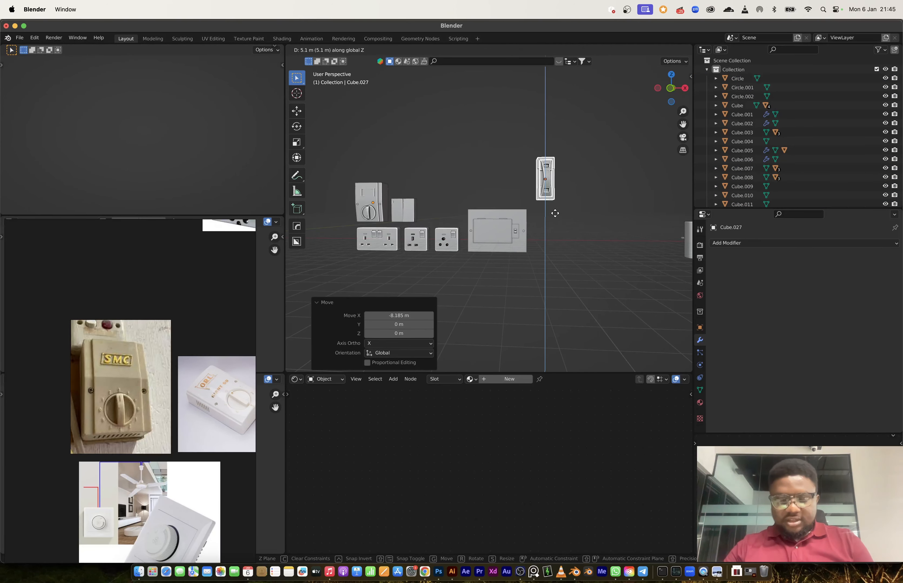
click(555, 213)
key(g)
key(x)
click(440, 225)
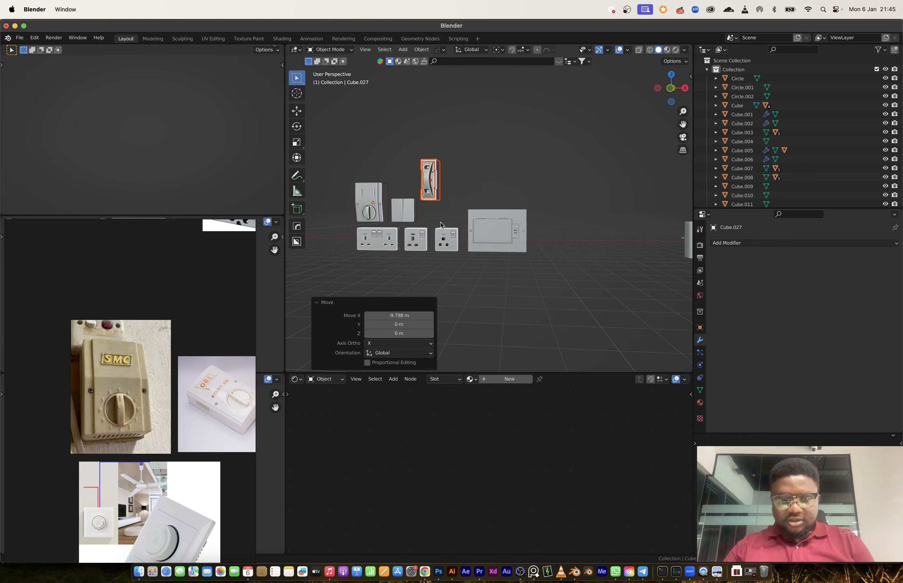
key(g)
key(z)
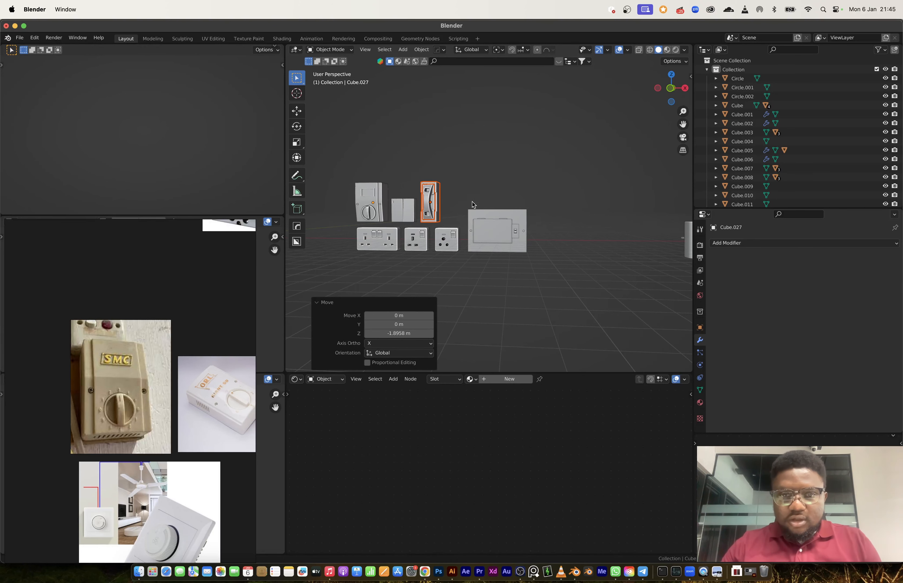
- Scale the distribution box to 1.1 and reposition it slightly along X and about 0.26 m up along Z
drag(470, 194, 543, 262)
key(s)
click(544, 253)
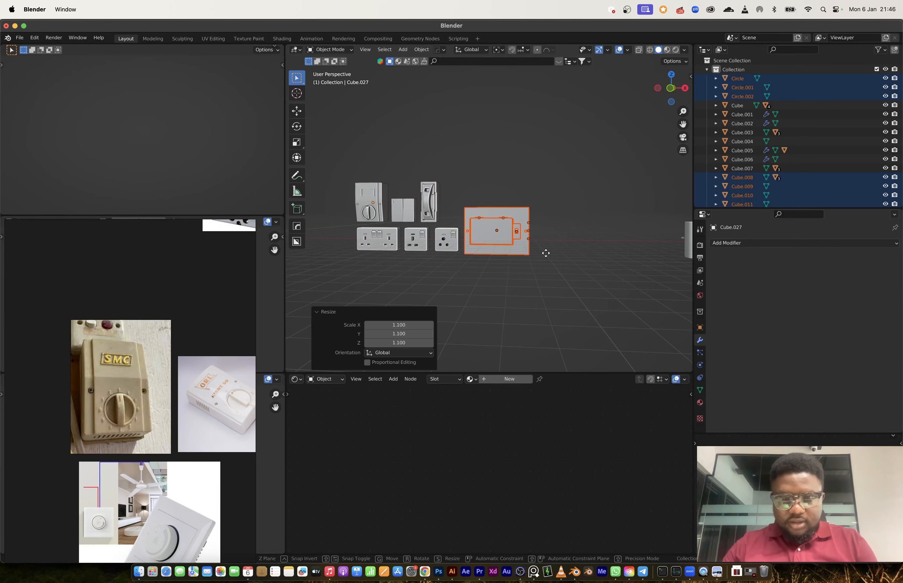
key(g)
key(x)
click(550, 252)
key(g)
key(z)
click(576, 258)
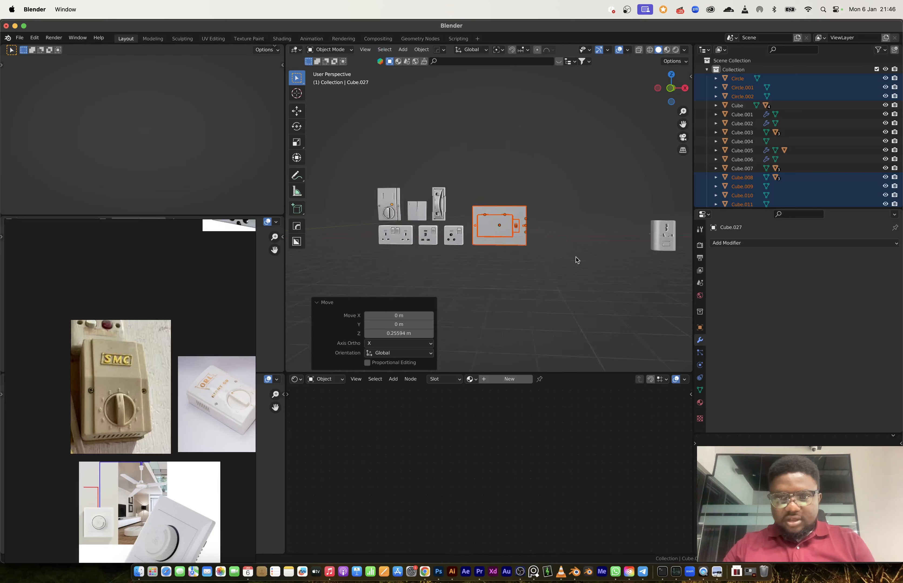
- Select all parts of the handled fuse unit at the far end and move it about 32.76 m along negative X
scroll(565, 262, down, 3)
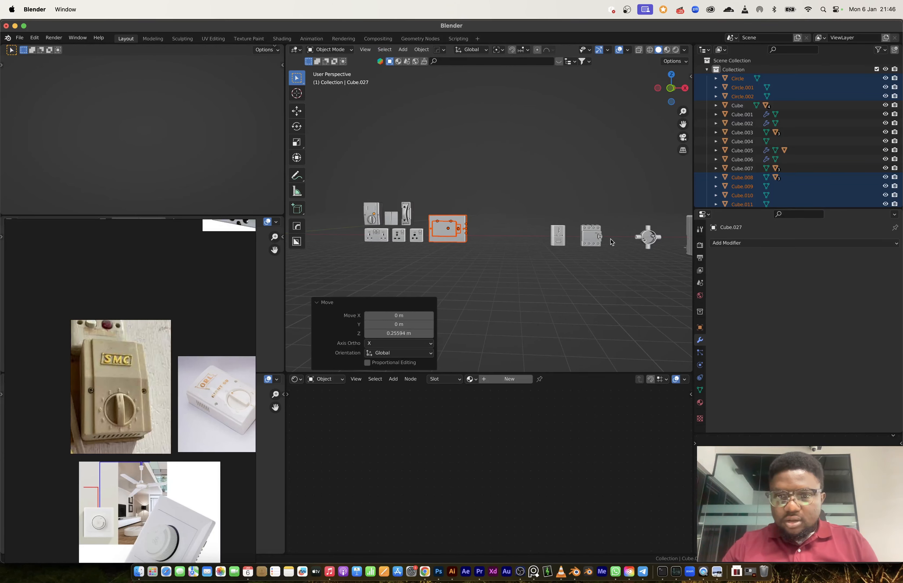
shift+middle_drag(611, 239, 508, 247)
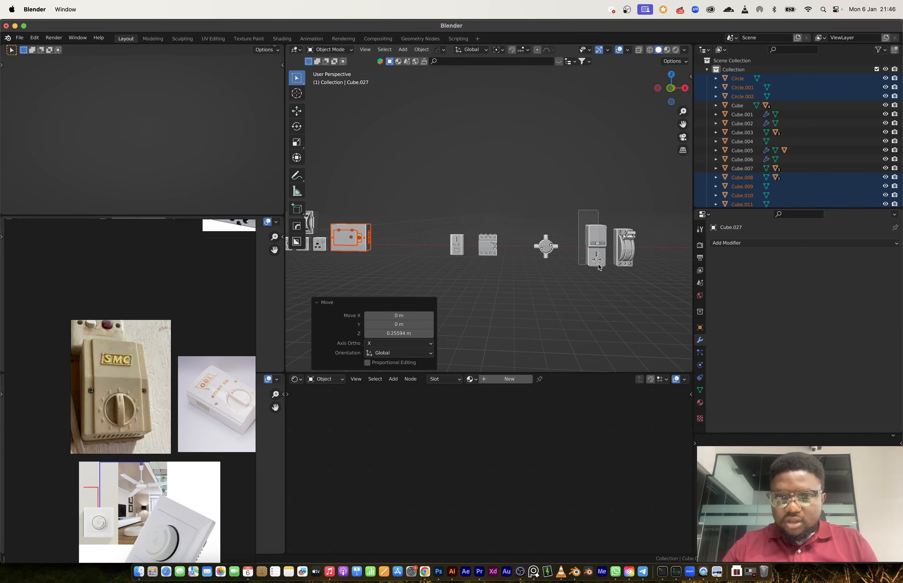
click(593, 250)
click(639, 270)
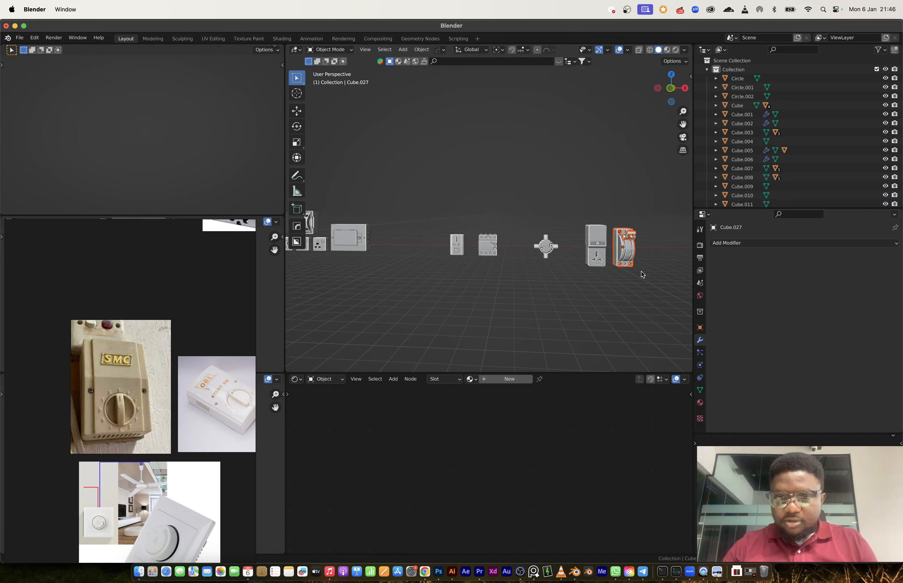
key(g)
key(x)
click(403, 259)
shift+middle_drag(402, 260, 525, 276)
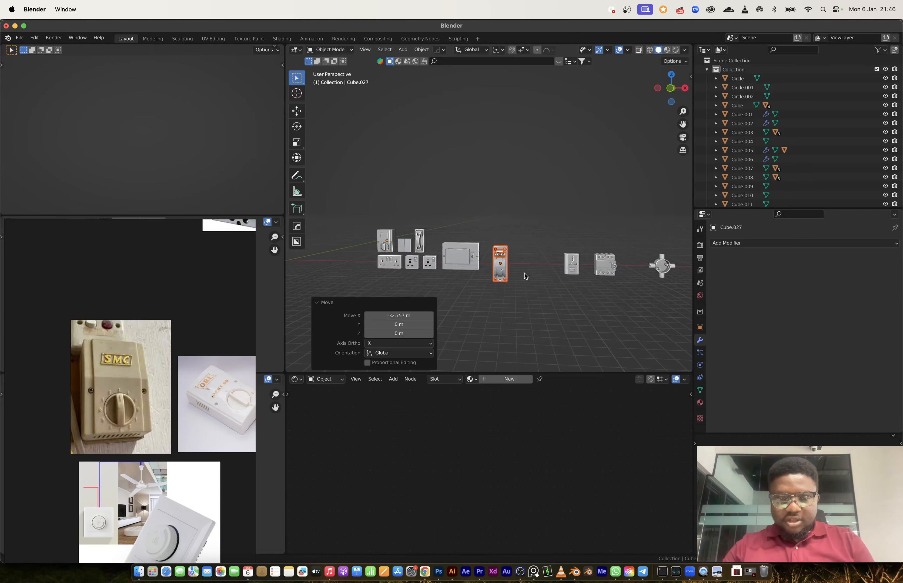
- Slide the handled fuse unit about 9.92 m along negative X and raise it about 3.8 m along Z, beside the smaller fuse unit
key(g)
key(x)
click(458, 269)
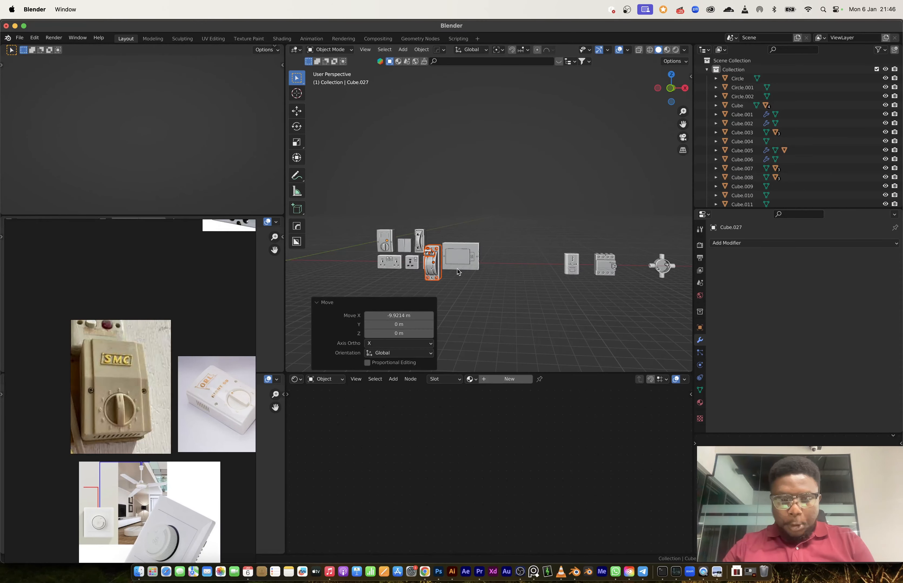
key(g)
key(z)
click(459, 244)
- Scale the handled fuse unit to 0.764 and lower it along Z to line up with the upper row
scroll(550, 215, up, 5)
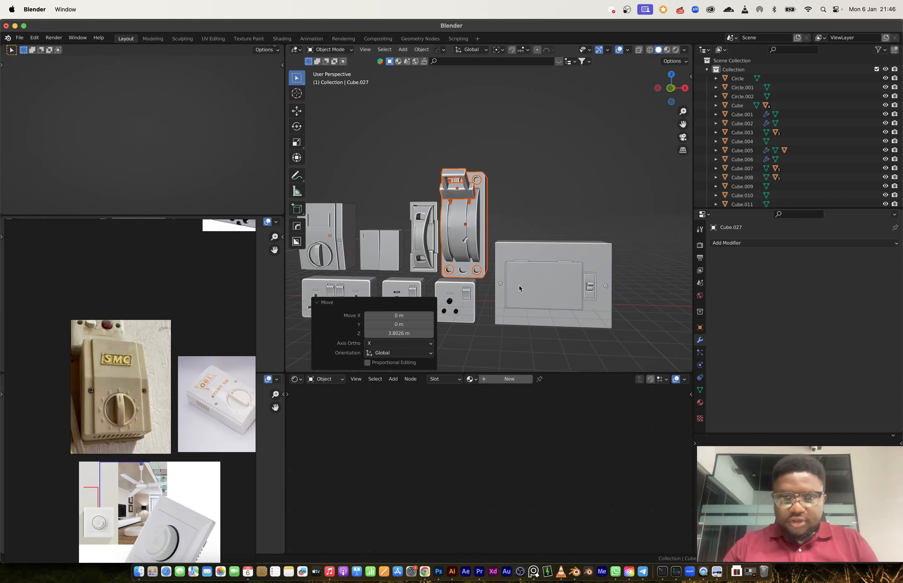
key(s)
click(501, 274)
key(g)
key(z)
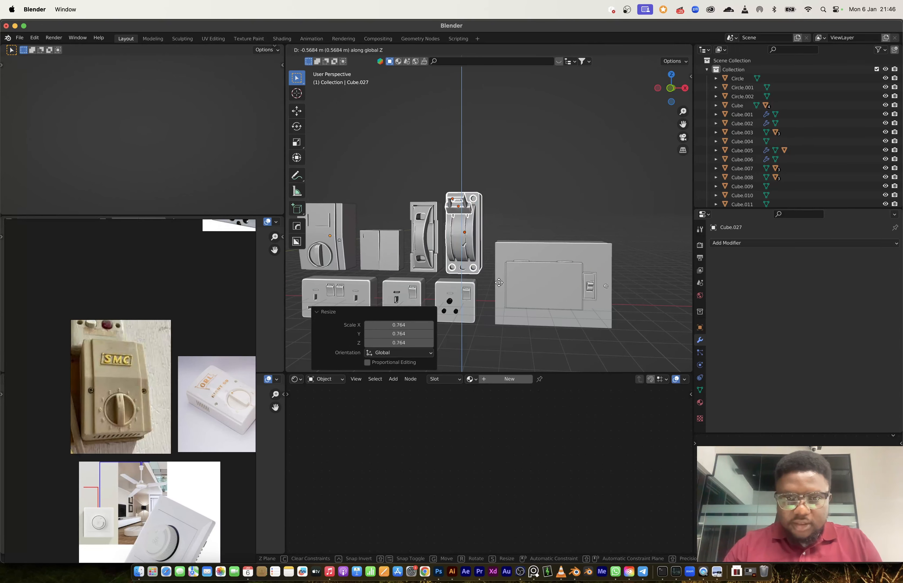
click(500, 267)
- Remove the Boolean modifier from the body of the handled fuse unit
scroll(474, 268, up, 8)
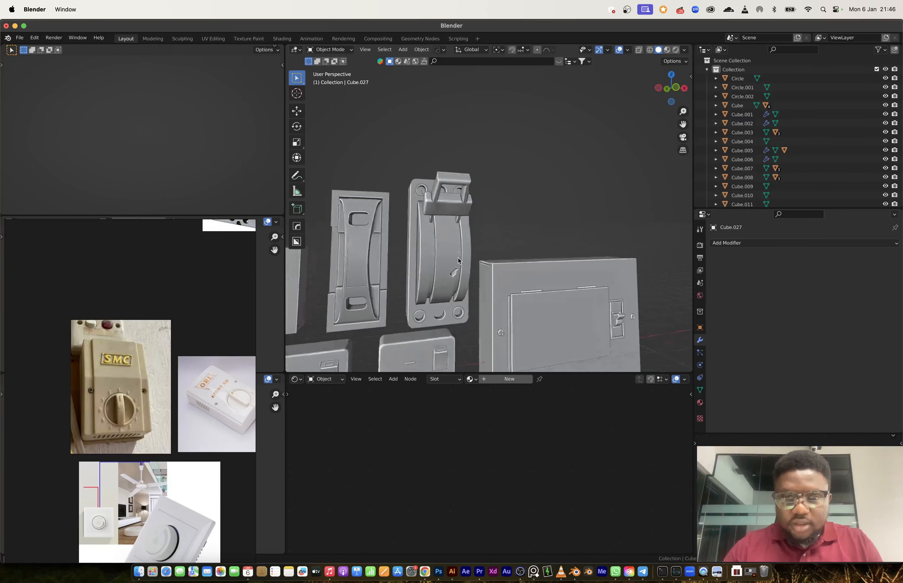
scroll(448, 269, up, 3)
click(436, 279)
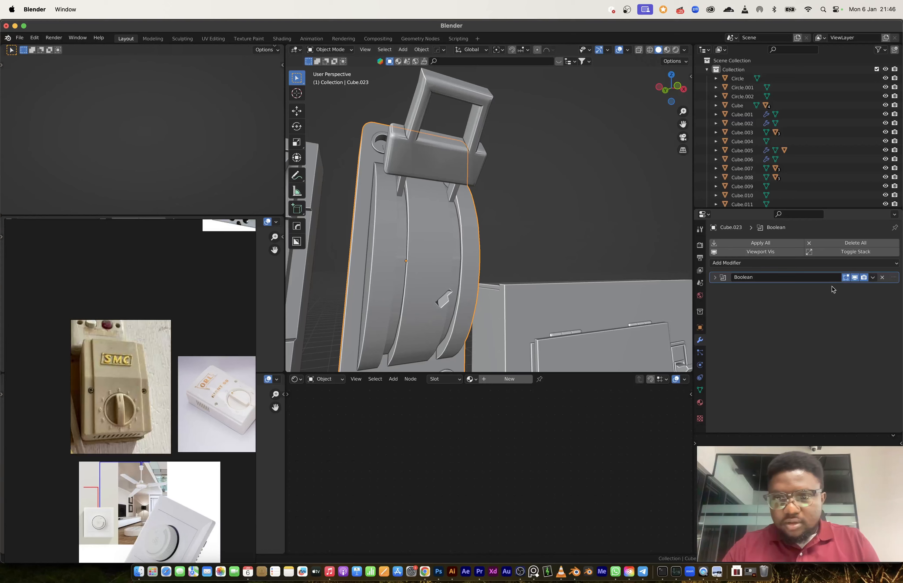
click(881, 278)
scroll(556, 278, down, 5)
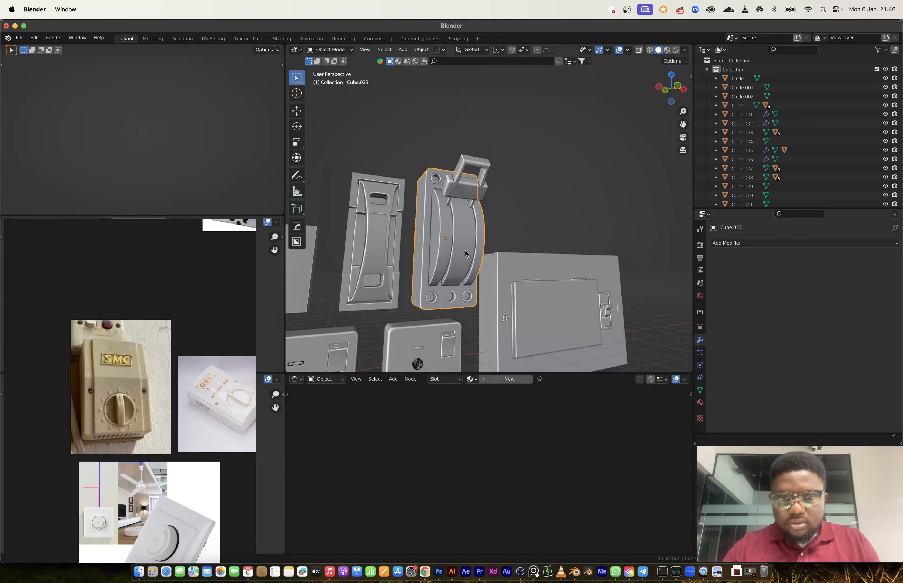
- In Edit Mode, select the edge loops along one groove of the curved fuse cover and even them out with LoopTools Space
scroll(466, 254, up, 5)
key(Tab)
scroll(395, 248, up, 2)
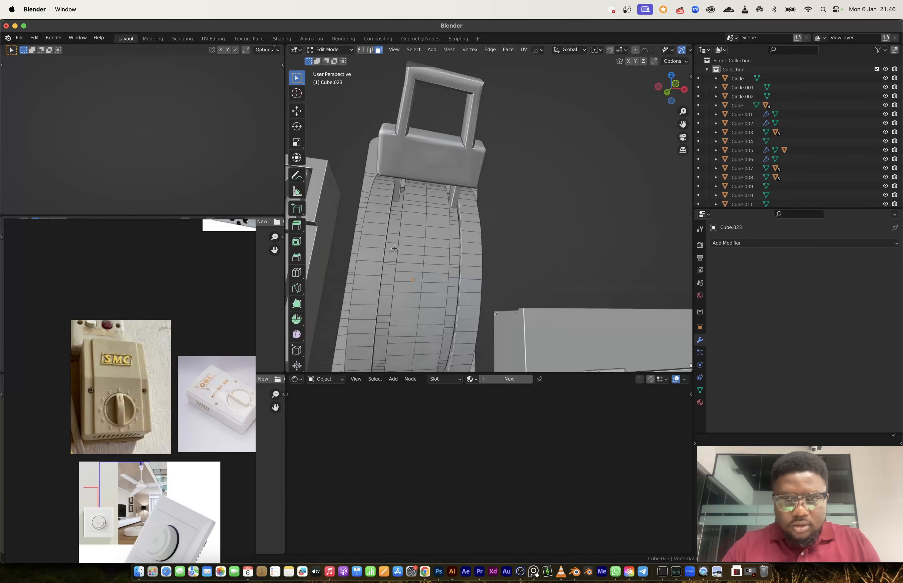
middle_drag(394, 248, 508, 275)
key(2)
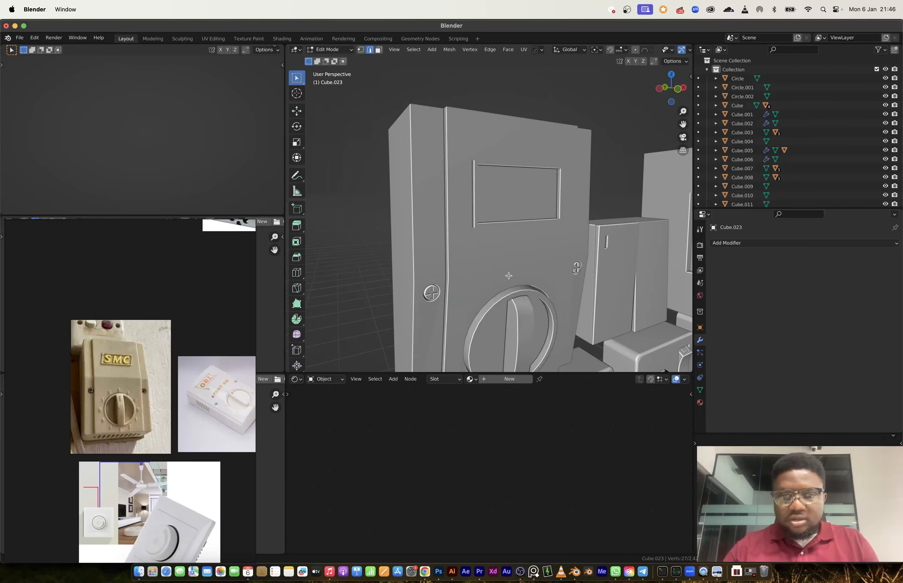
scroll(508, 276, down, 8)
shift+middle_drag(578, 246, 466, 263)
scroll(465, 263, up, 6)
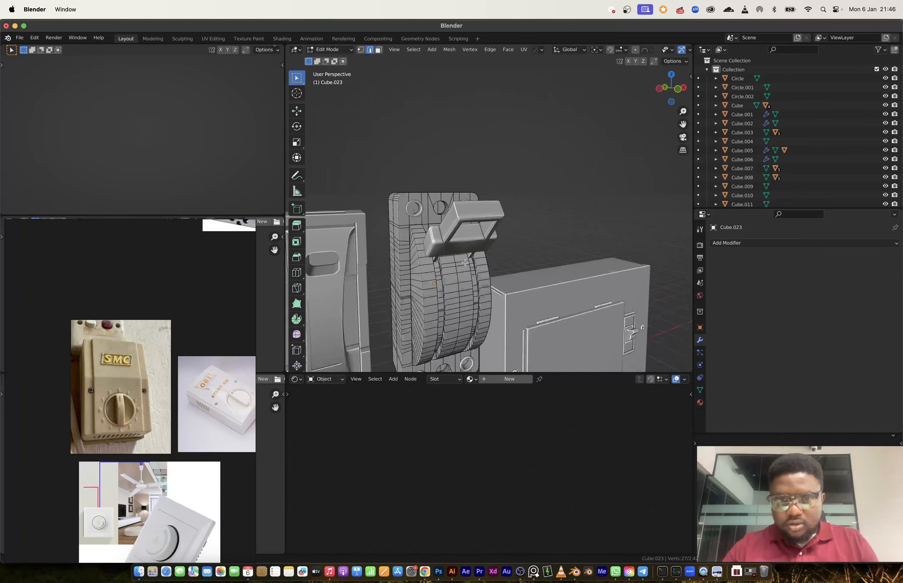
scroll(465, 263, up, 5)
scroll(421, 296, up, 3)
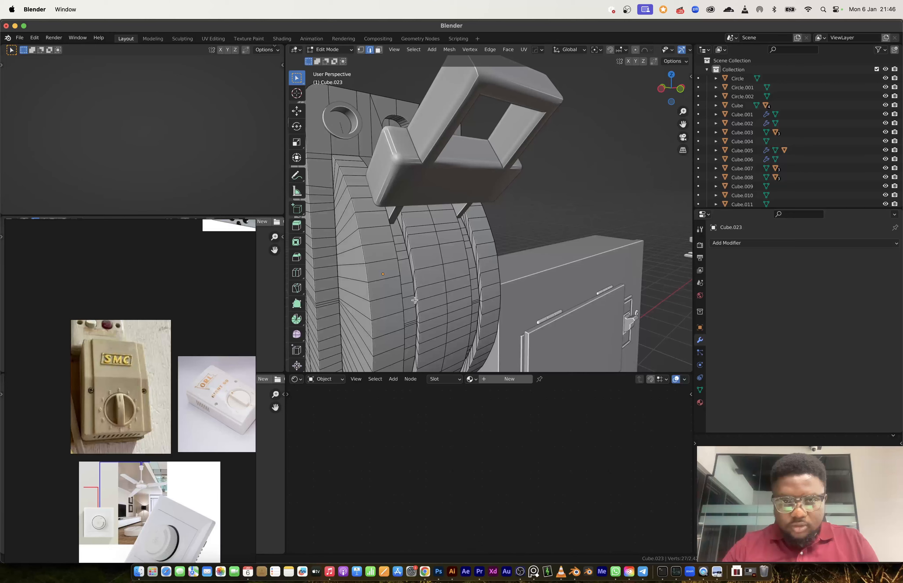
alt+click(414, 300)
right_click(415, 301)
mouse_move(421, 262)
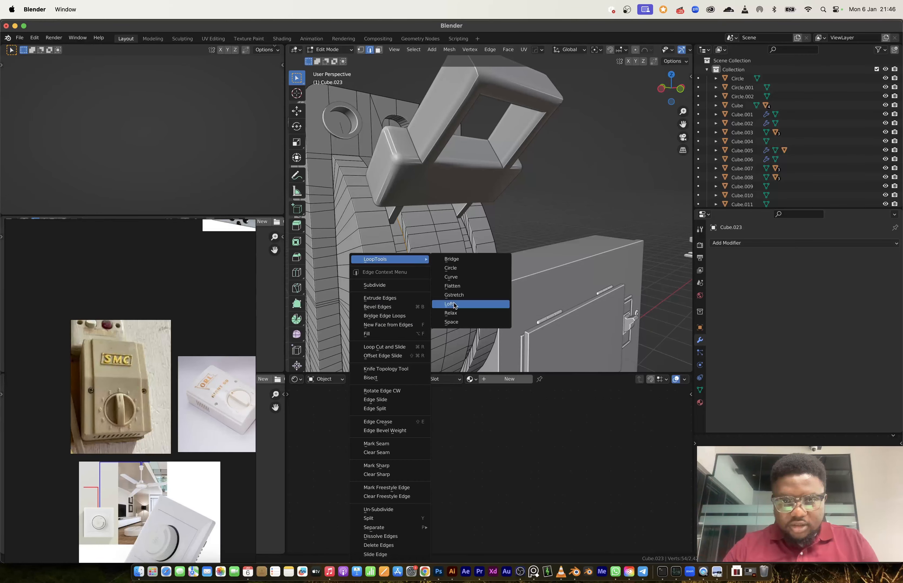
click(456, 323)
middle_drag(456, 323, 512, 287)
- Select both edge loops along the other groove of the curved fuse cover and space their vertices evenly with LoopTools Space
alt+click(474, 281)
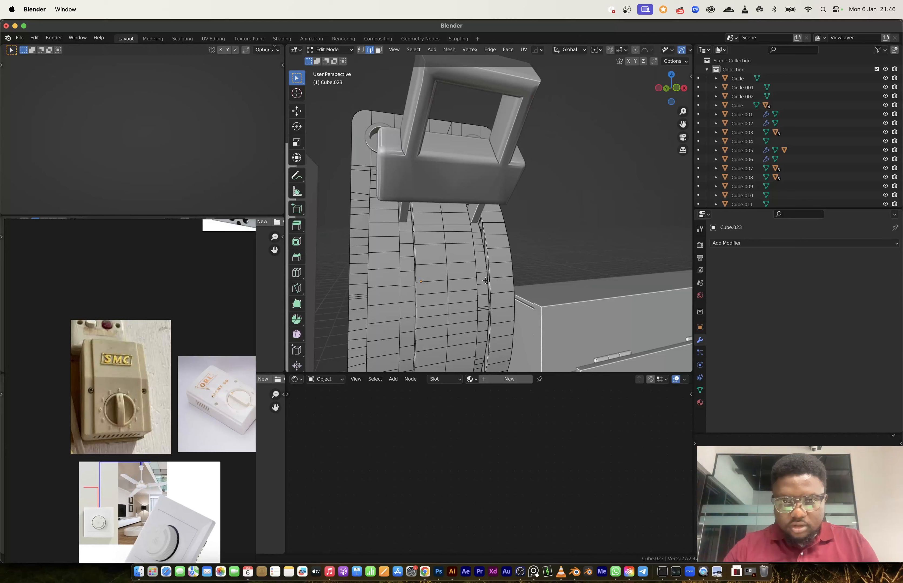
alt+shift+click(485, 281)
right_click(485, 282)
mouse_move(490, 282)
click(533, 323)
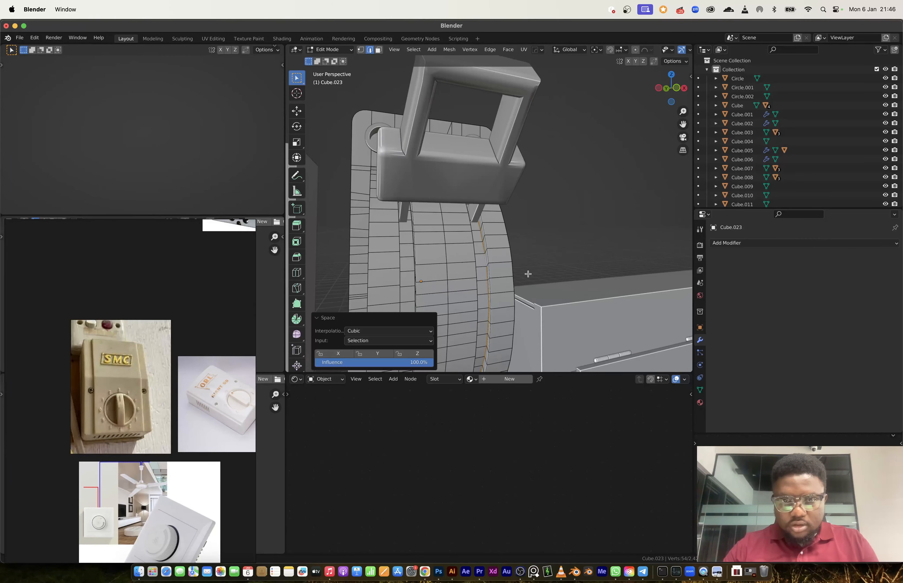
scroll(527, 274, down, 10)
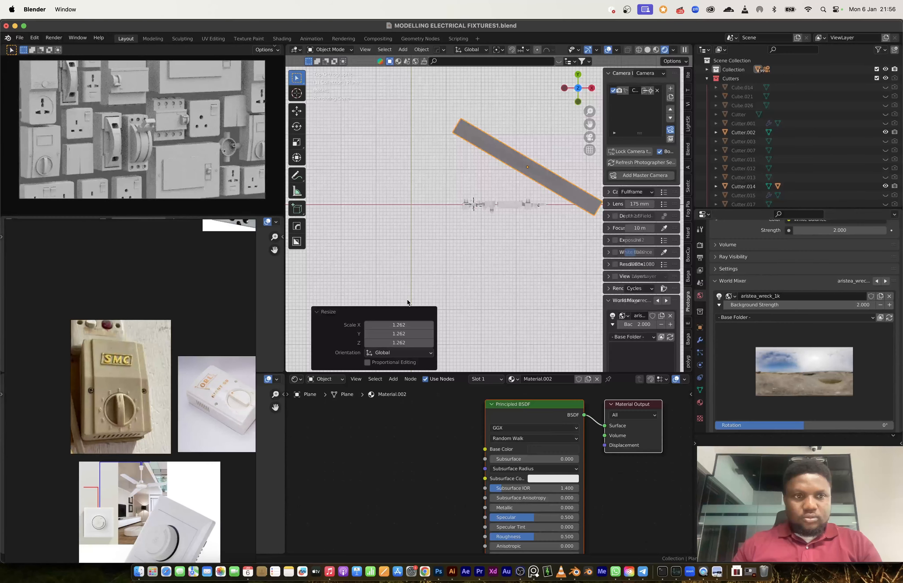